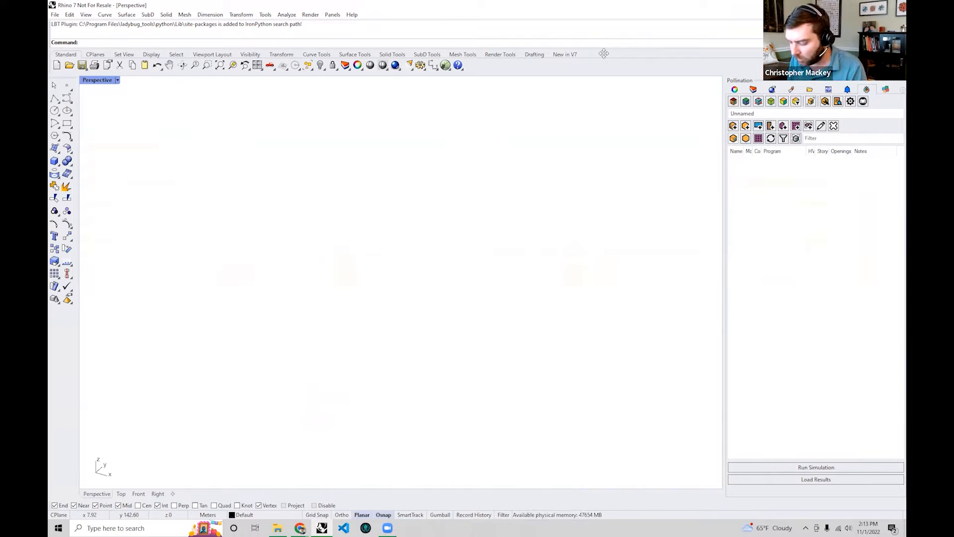
# - Run PO_LicenseManager and return the active Pollination license
pyautogui.write('O_L')
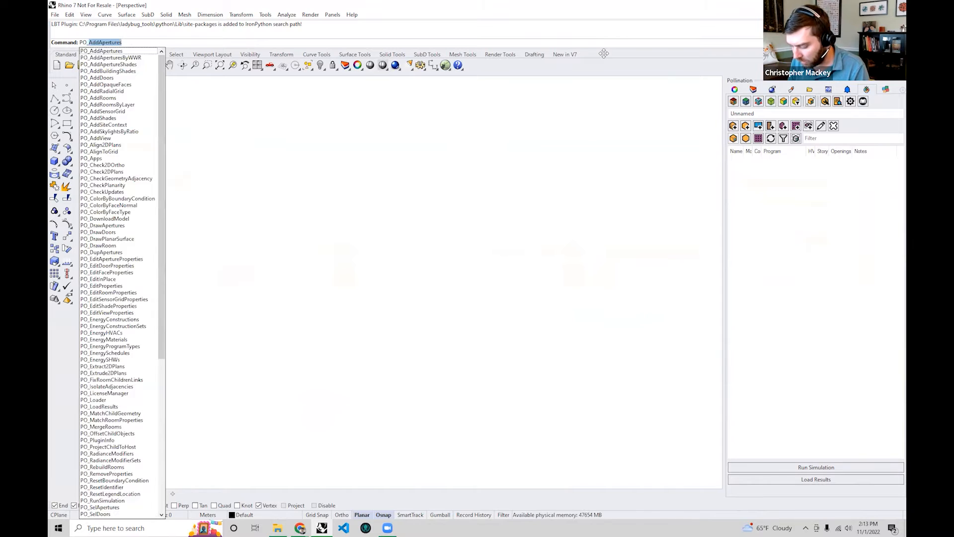
pyautogui.write('icenseManager')
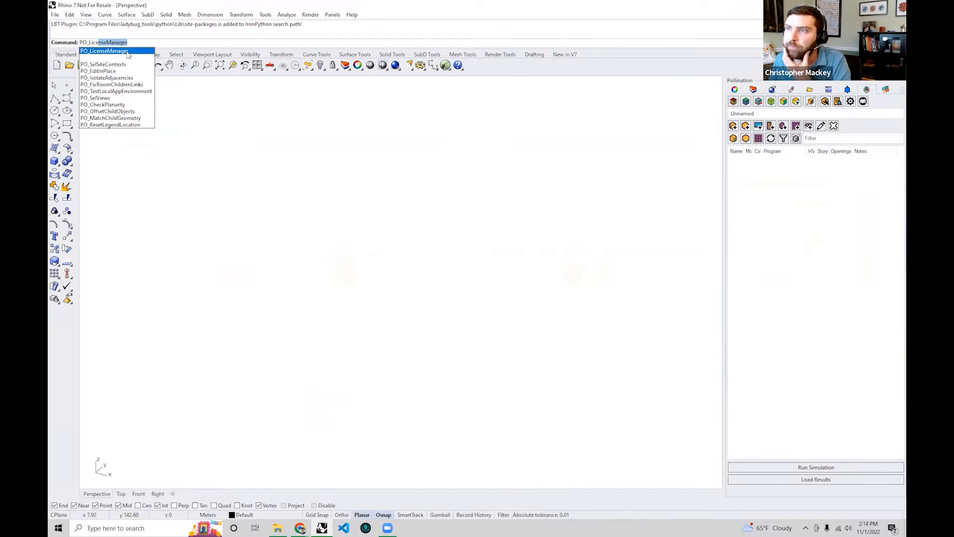
pyautogui.click(126, 52)
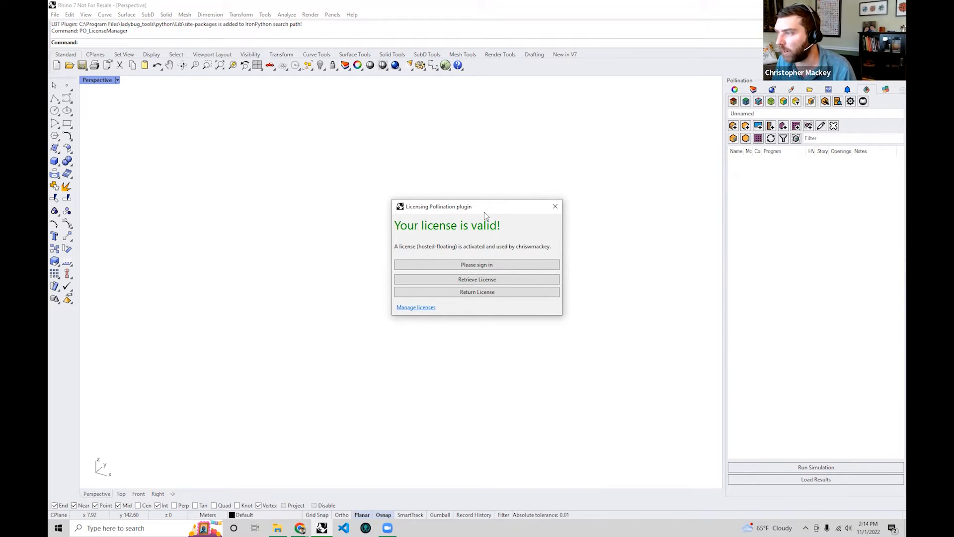
pyautogui.moveTo(483, 203); pyautogui.dragTo(459, 138)
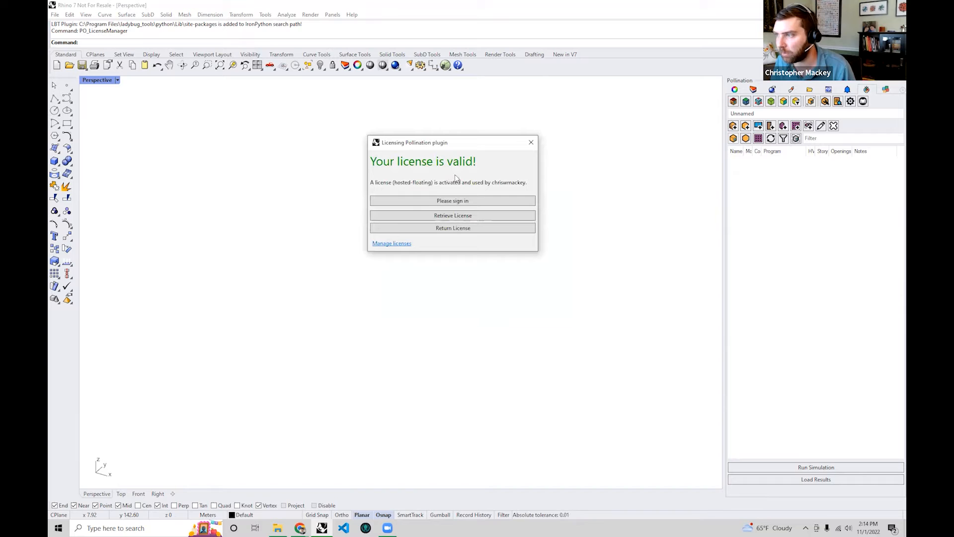
pyautogui.click(468, 230)
pyautogui.click(473, 219)
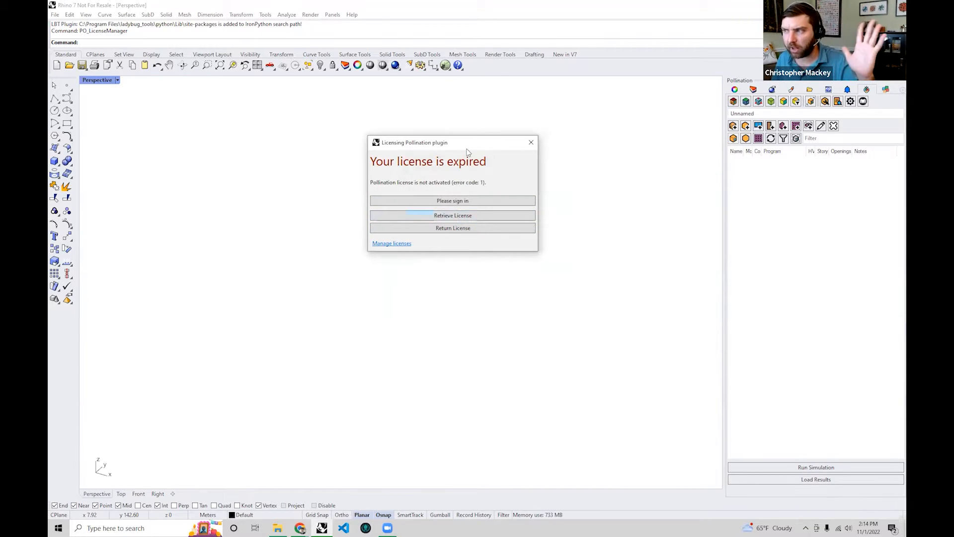
pyautogui.moveTo(453, 152); pyautogui.dragTo(451, 193)
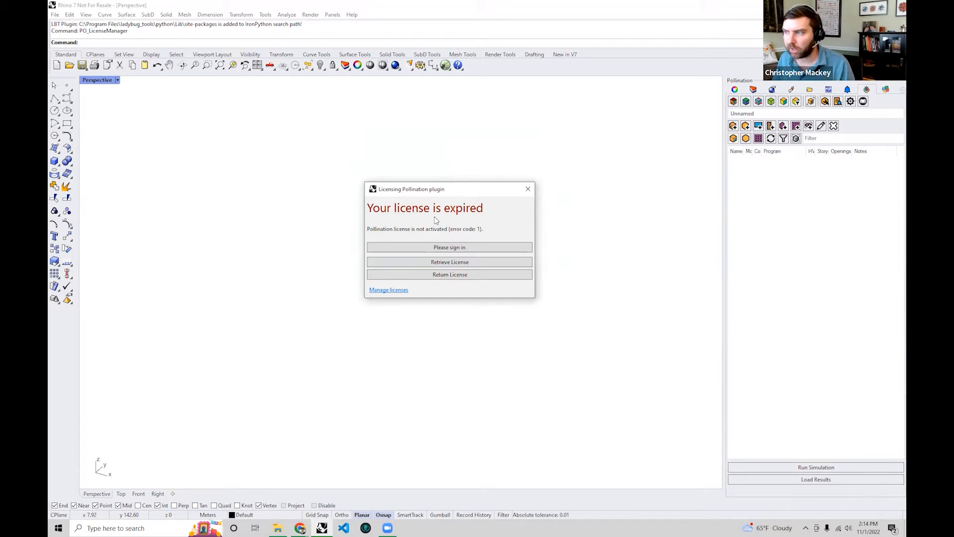
# - Sign in to Pollination from the licensing dialog using a Google account, and return to the dialog
pyautogui.click(476, 248)
pyautogui.click(455, 265)
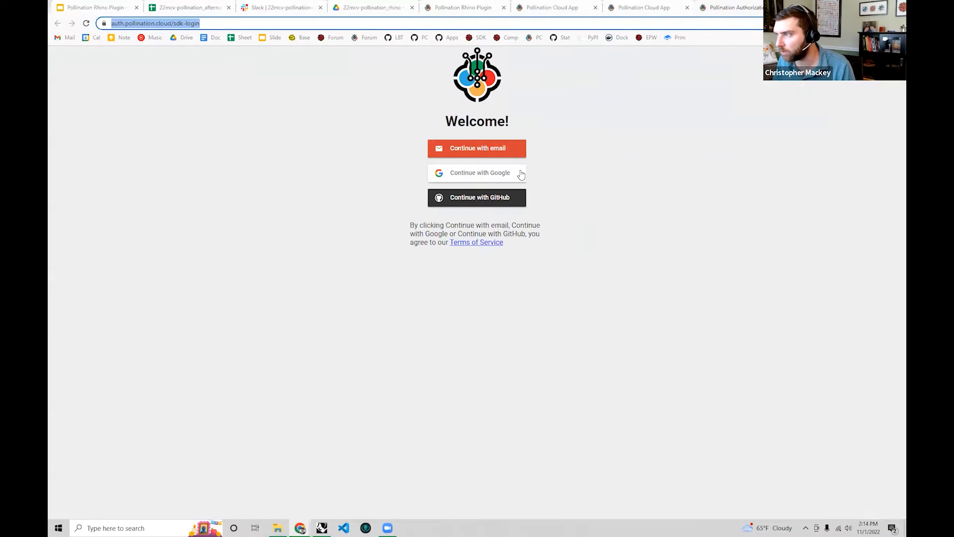
pyautogui.click(521, 173)
pyautogui.click(451, 264)
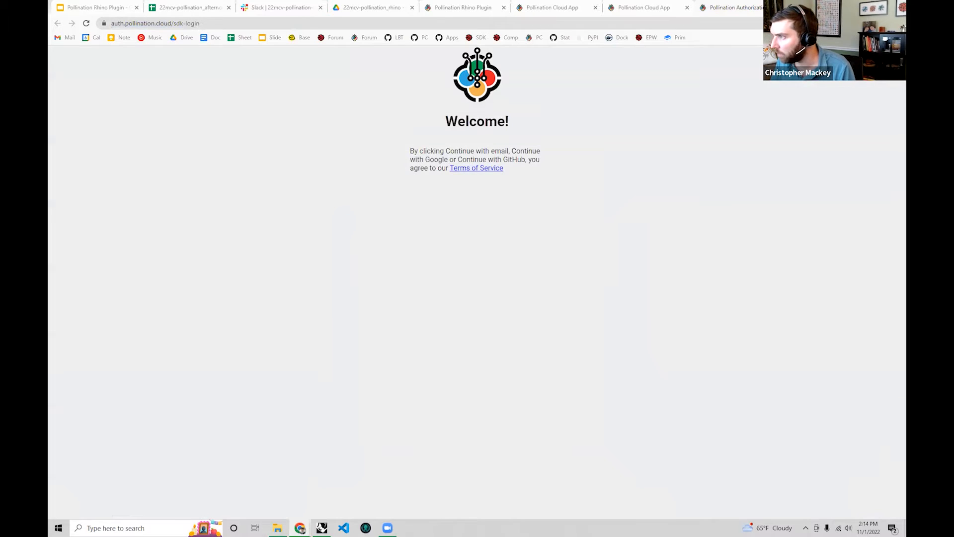
pyautogui.click(855, 5)
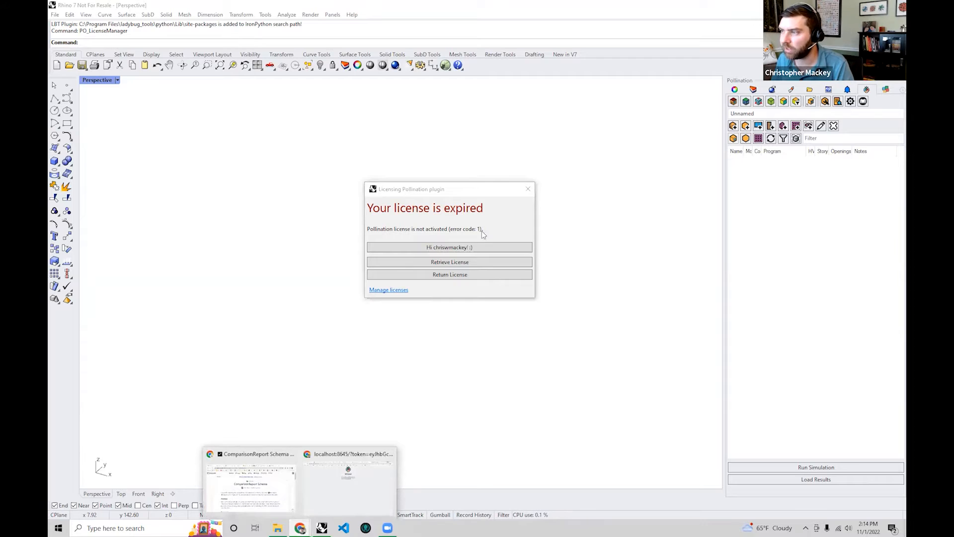
pyautogui.click(446, 238)
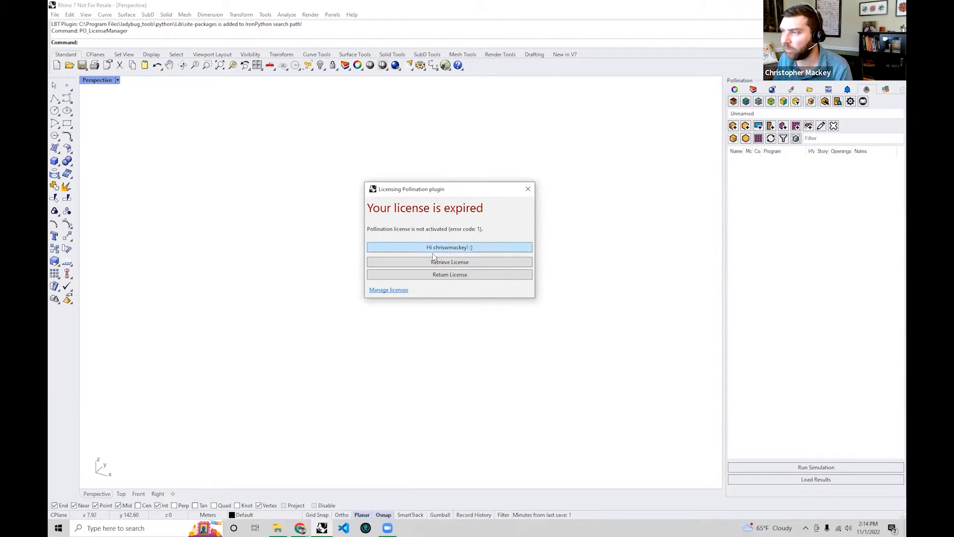
# - Retrieve a Pollination license from the ladybug-tools pool and close the licensing dialog
pyautogui.click(461, 263)
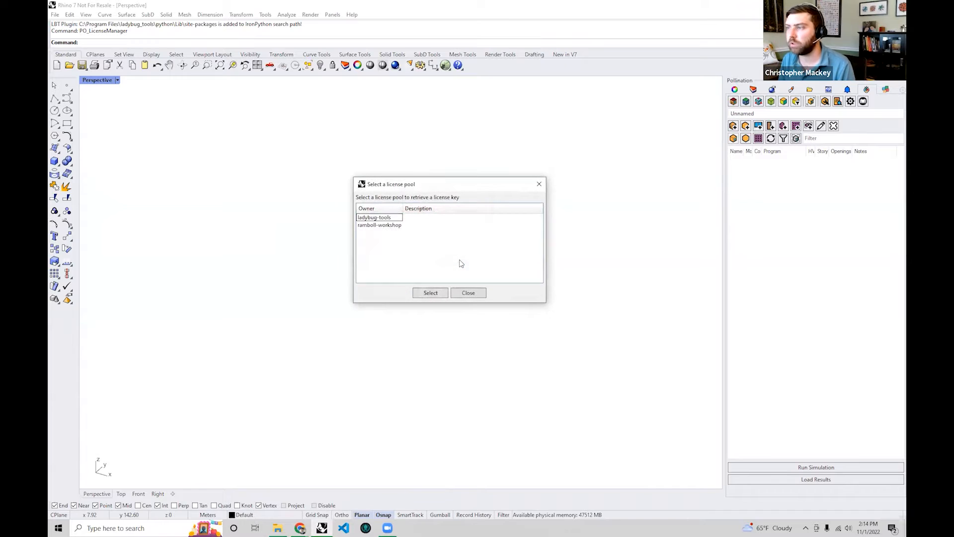
pyautogui.click(370, 218)
pyautogui.click(428, 293)
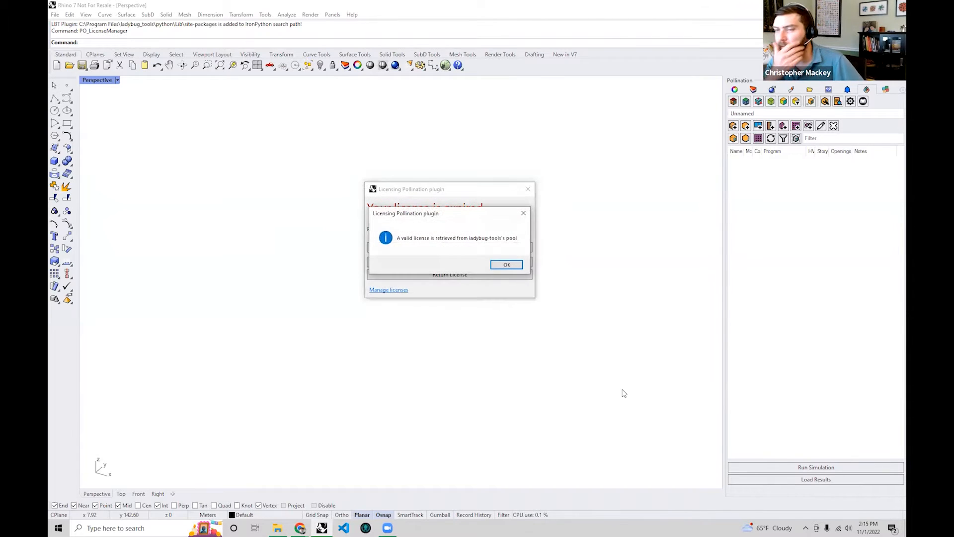
pyautogui.click(509, 267)
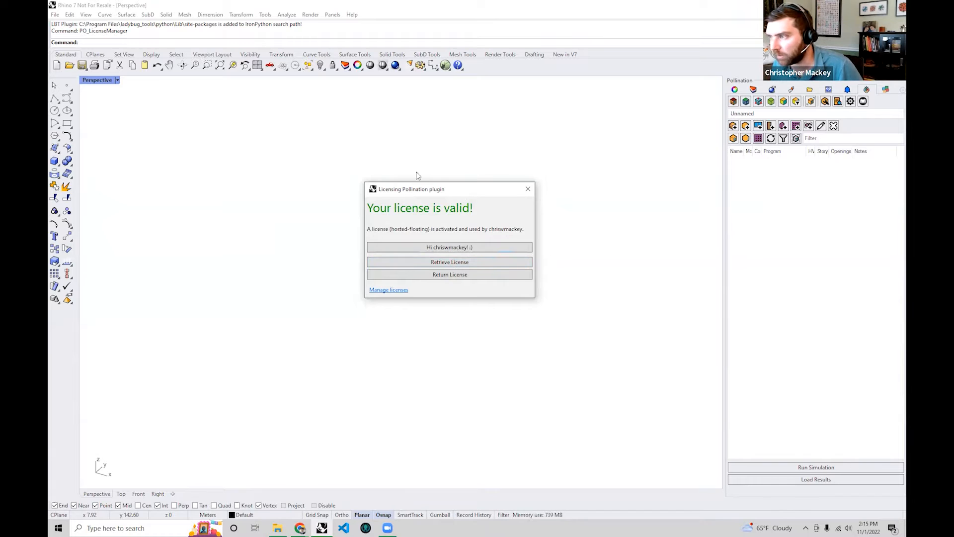
pyautogui.moveTo(458, 189); pyautogui.dragTo(412, 171)
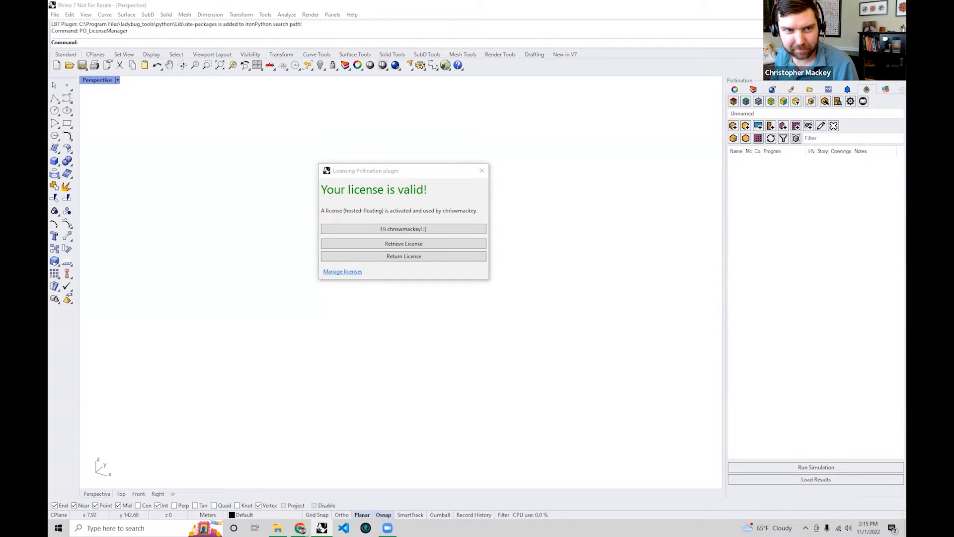
pyautogui.moveTo(472, 171); pyautogui.dragTo(491, 150)
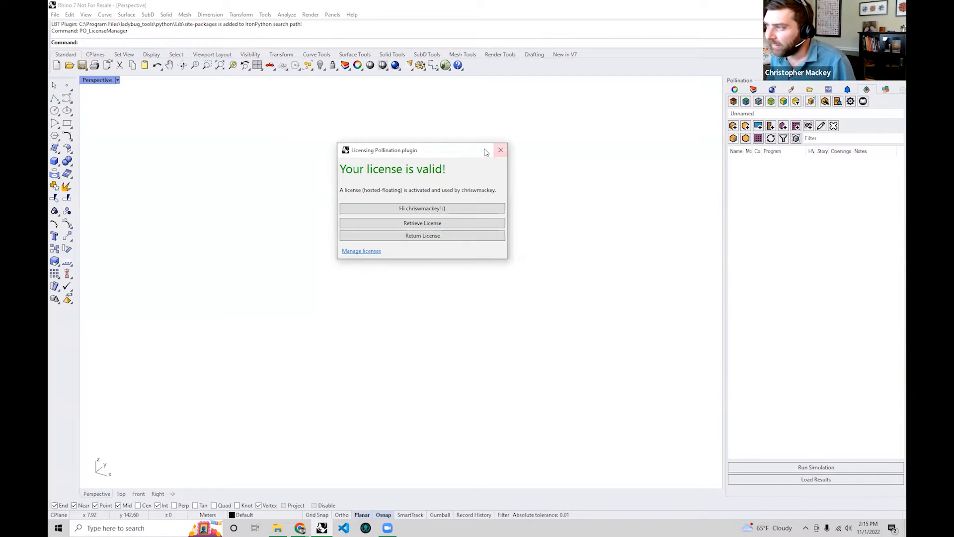
pyautogui.click(499, 151)
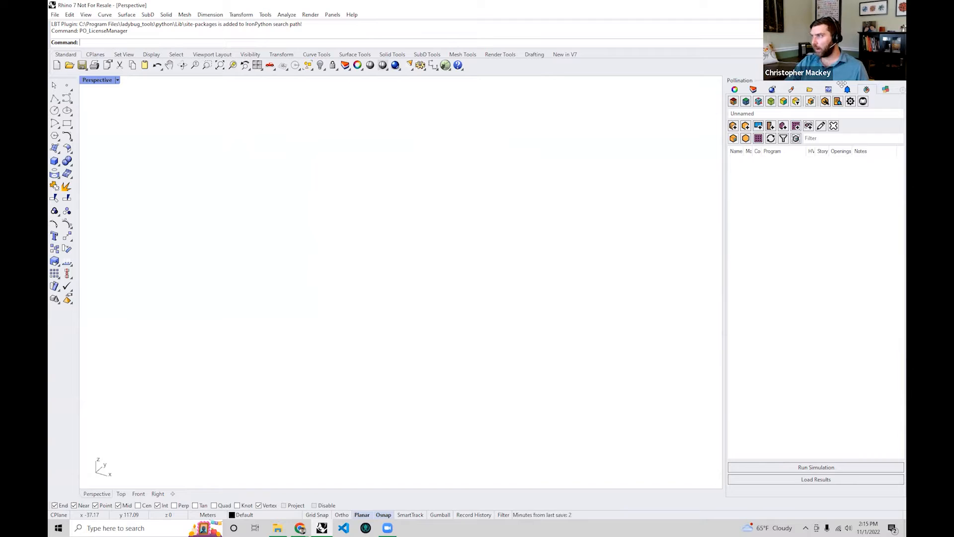
# - Undock and close the Pollination panel group, and restore it docked through the Layer command with the Pollination panel active
pyautogui.moveTo(849, 82); pyautogui.dragTo(681, 155)
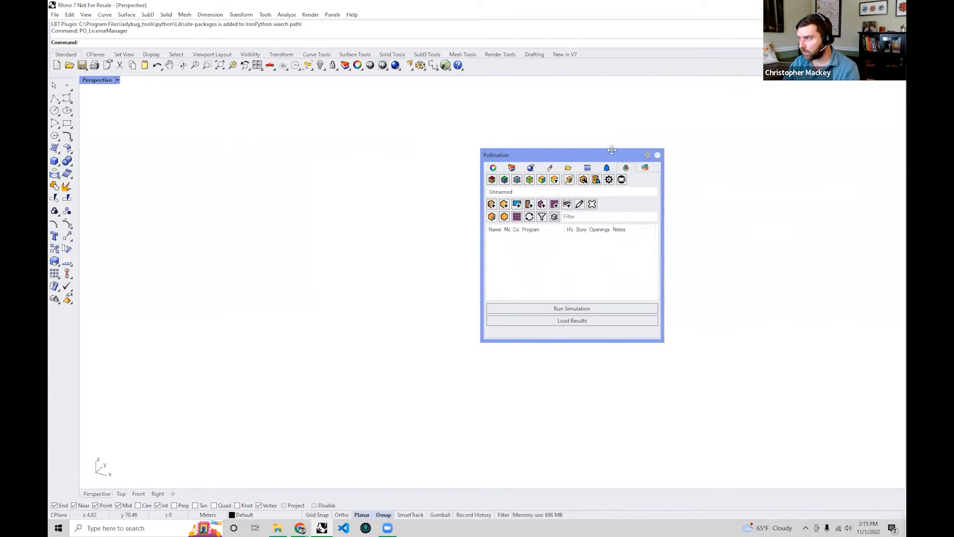
pyautogui.click(657, 154)
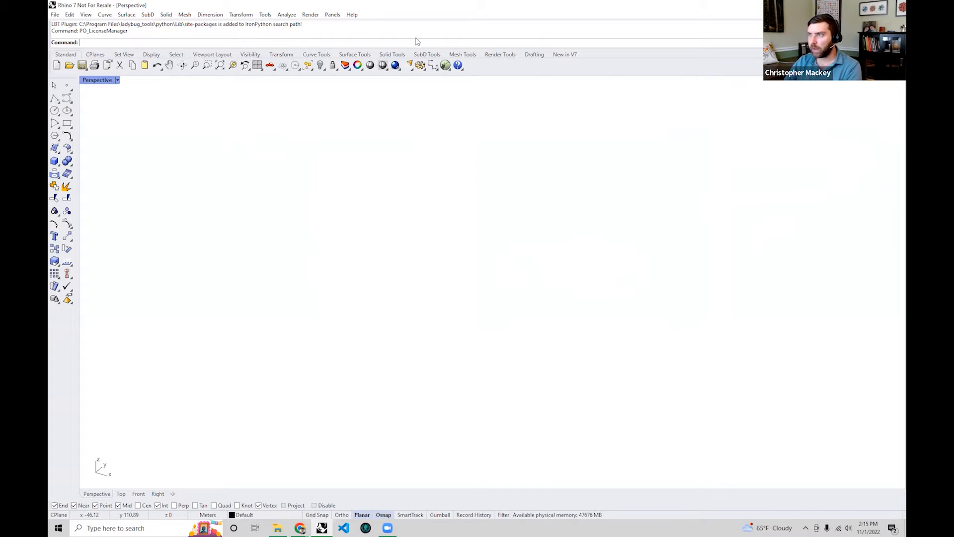
pyautogui.write('Layer')
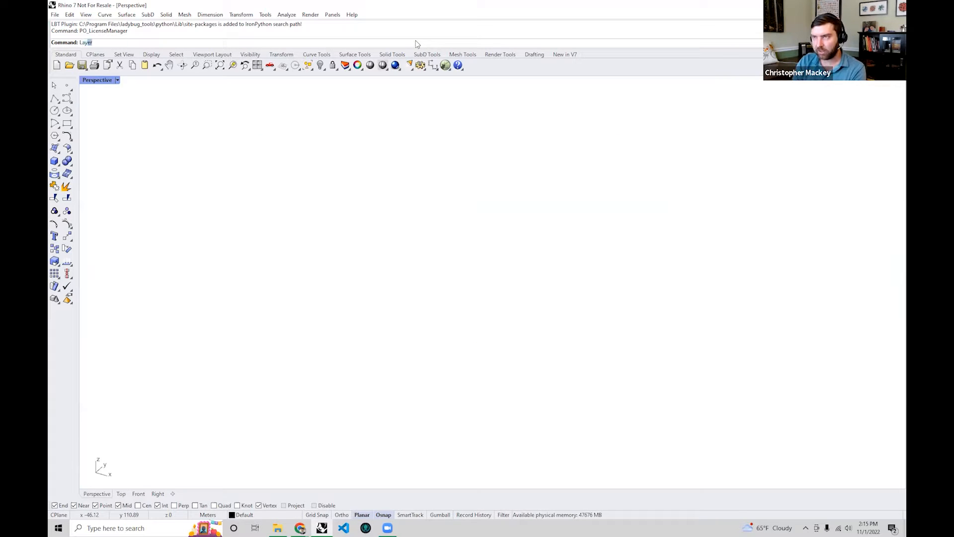
pyautogui.press('Return')
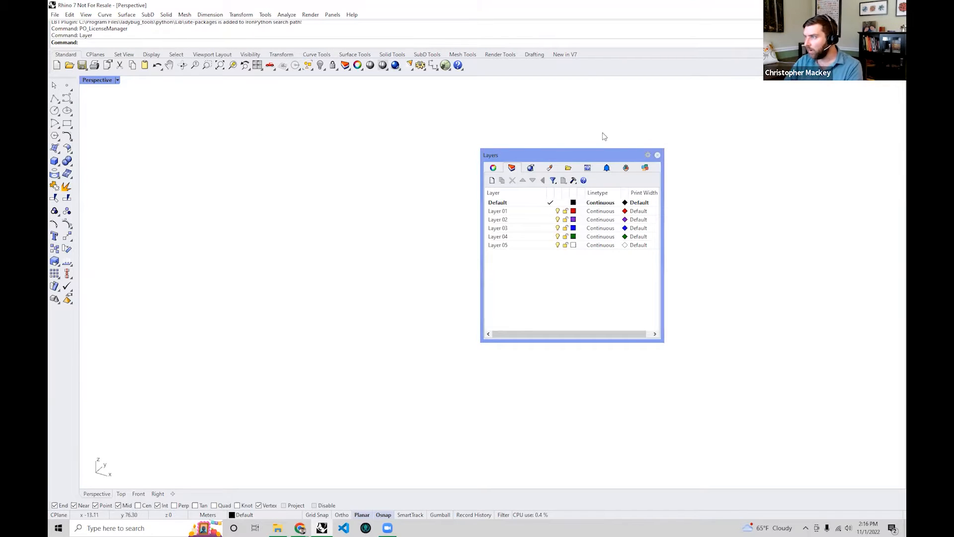
pyautogui.moveTo(600, 155); pyautogui.dragTo(867, 132)
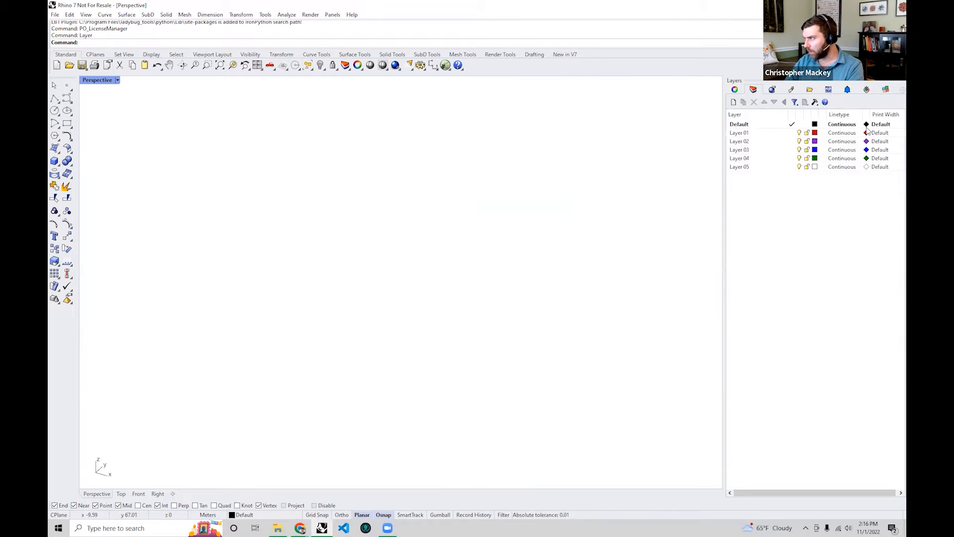
pyautogui.click(868, 89)
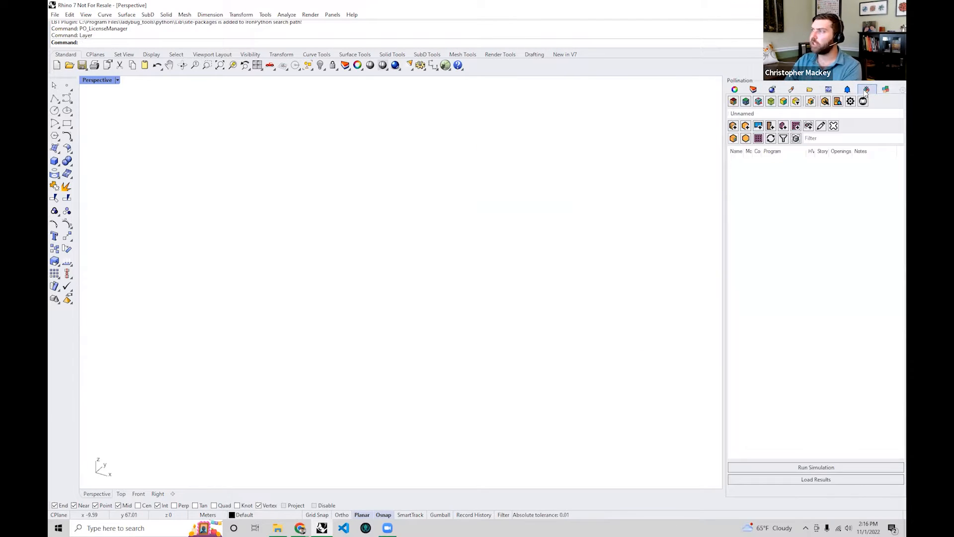
# - Check the list of available panels for the Pollination entries, and slightly widen the docked Pollination panel
pyautogui.click(893, 90)
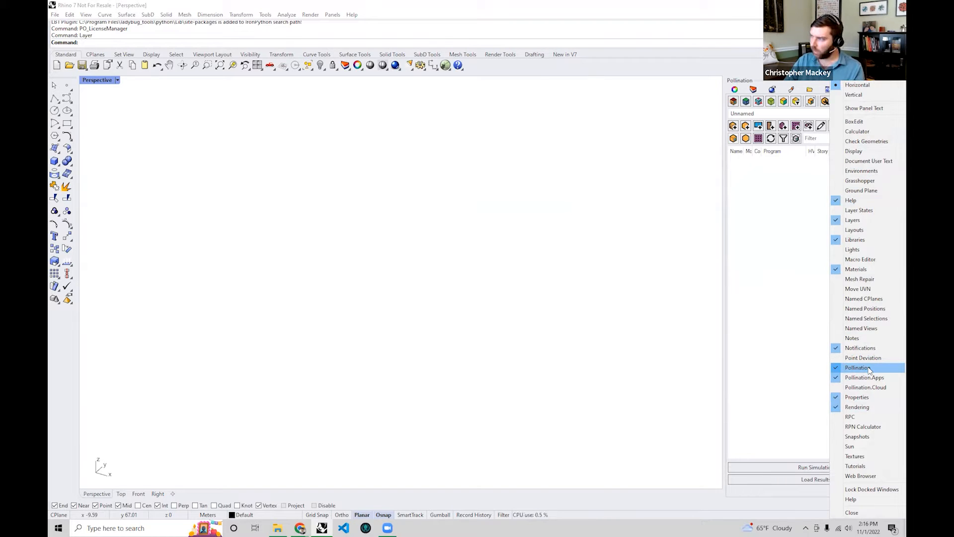
pyautogui.click(780, 336)
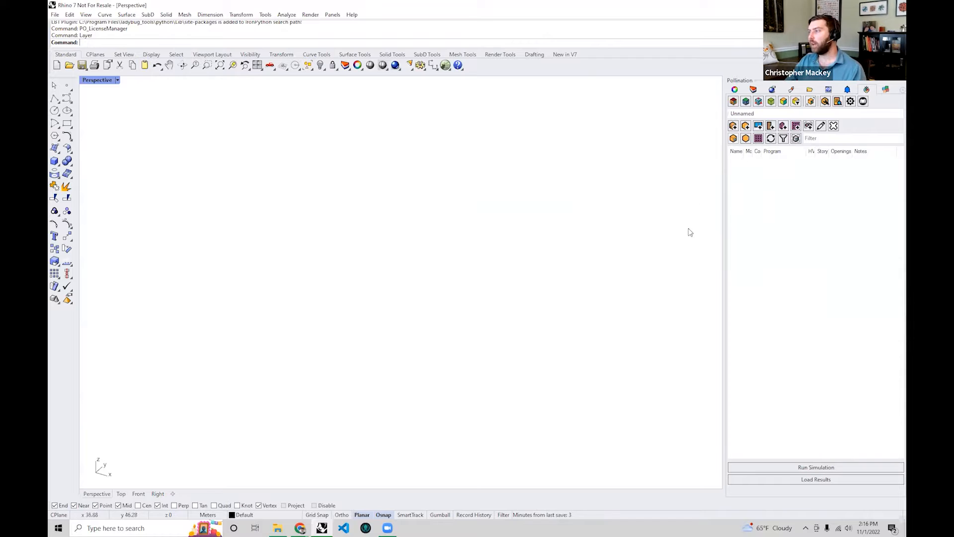
pyautogui.moveTo(724, 171); pyautogui.dragTo(708, 179)
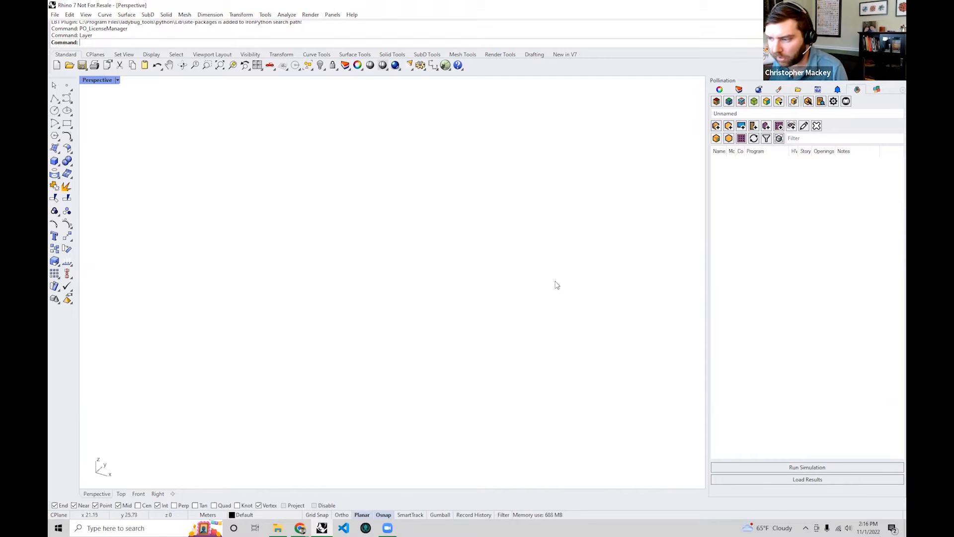
# - Switch to Google Drive in Chrome and view the file options for 0_single_family.3dm in the 22mcv-pollination_rhino folder
pyautogui.moveTo(300, 528)
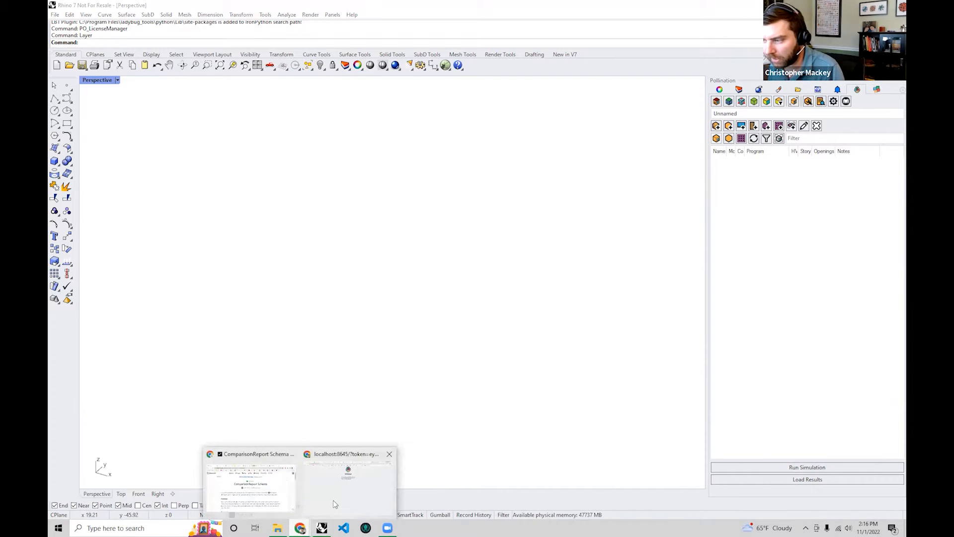
pyautogui.click(348, 479)
pyautogui.click(371, 7)
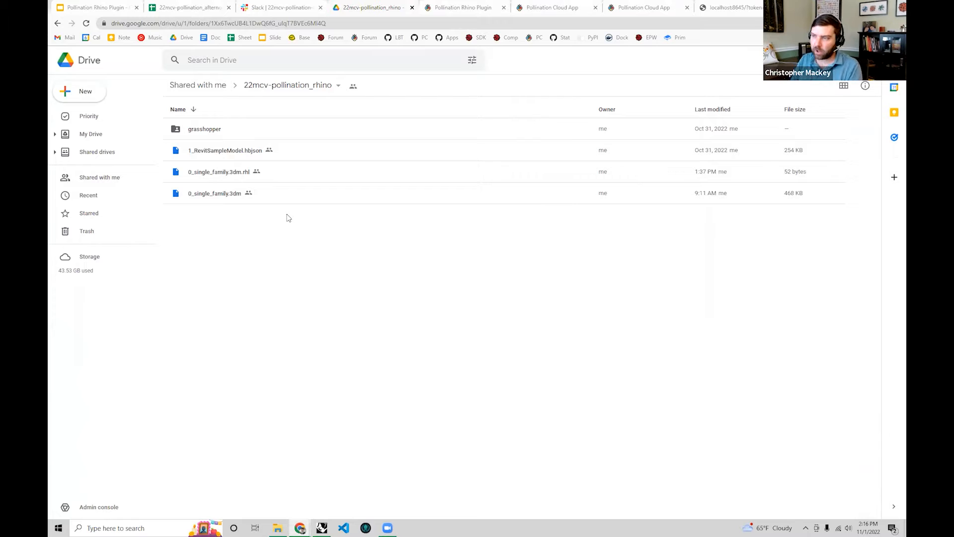
pyautogui.click(196, 195)
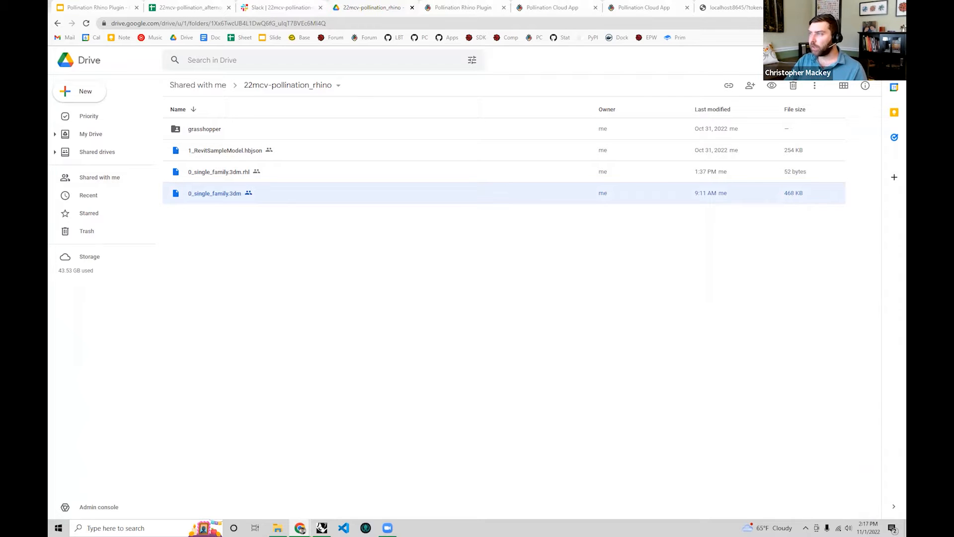
pyautogui.rightClick(208, 194)
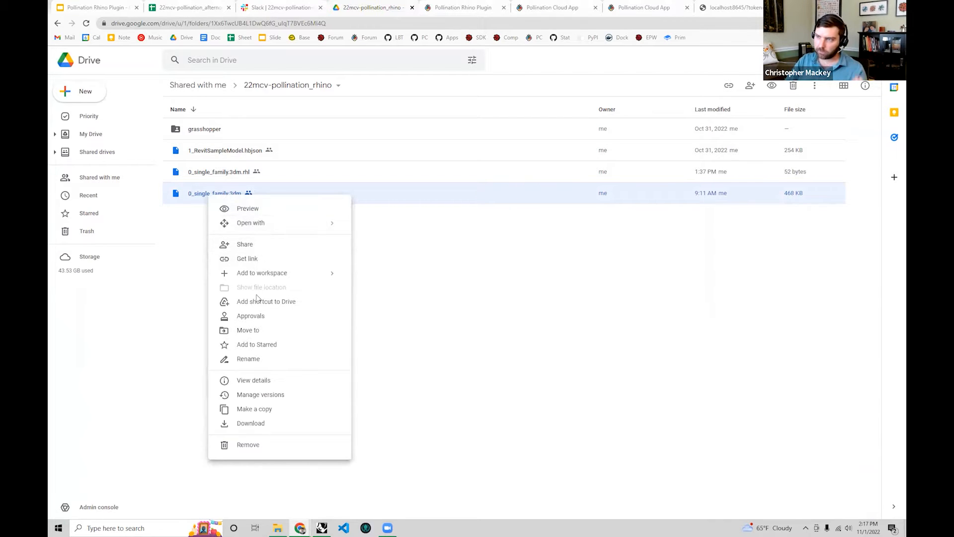
pyautogui.click(518, 314)
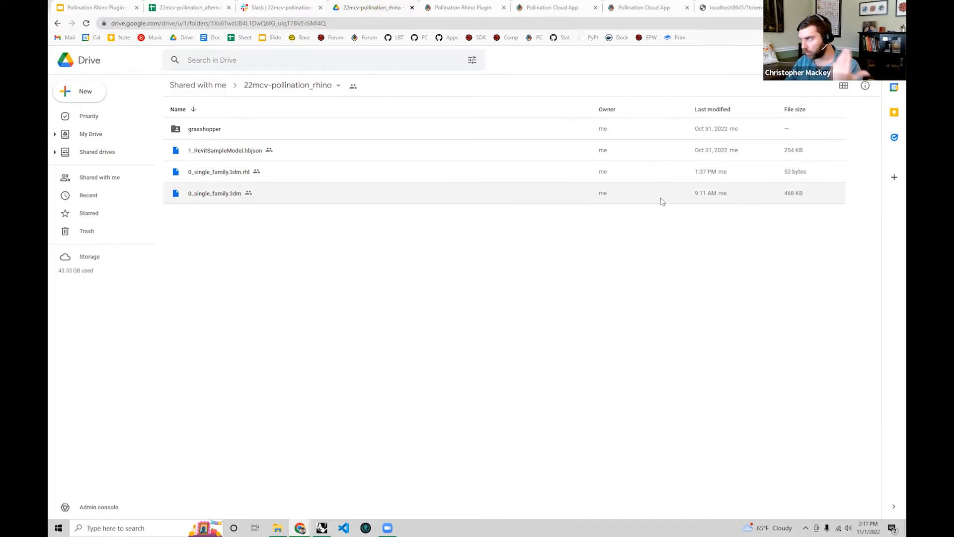
# - Switch back to Rhino and open 0_single_family.3dm from the 22mcv-pollination_rhino folder
pyautogui.hotkey('alt', 'Tab')
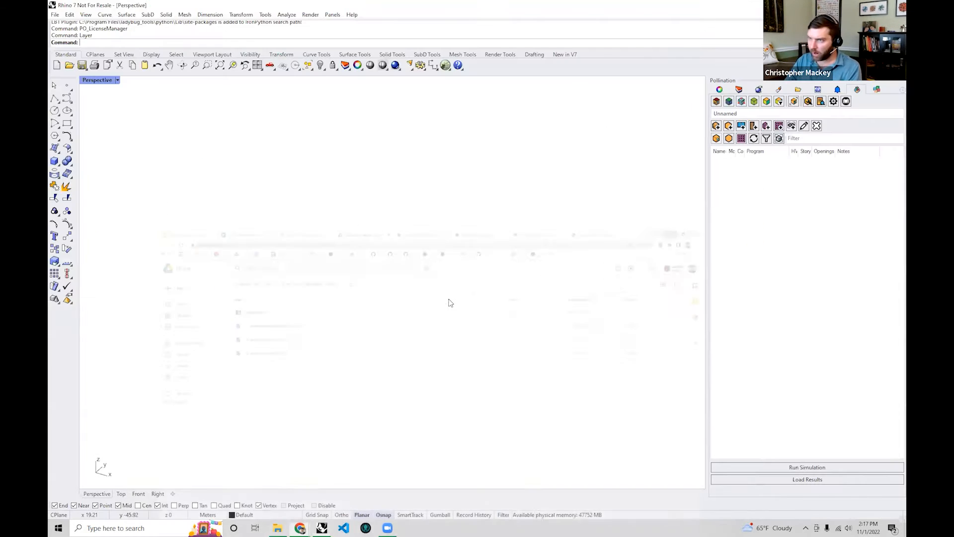
pyautogui.click(55, 15)
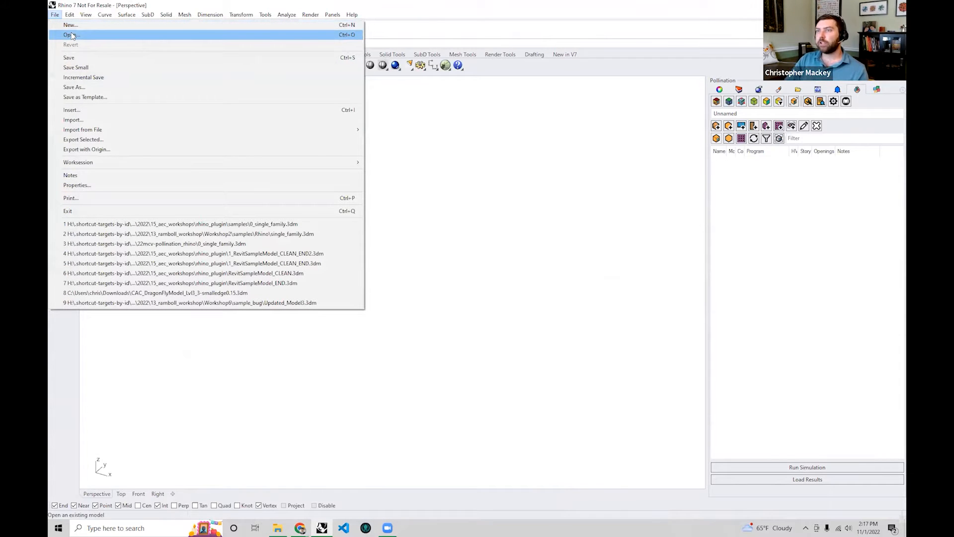
pyautogui.click(72, 35)
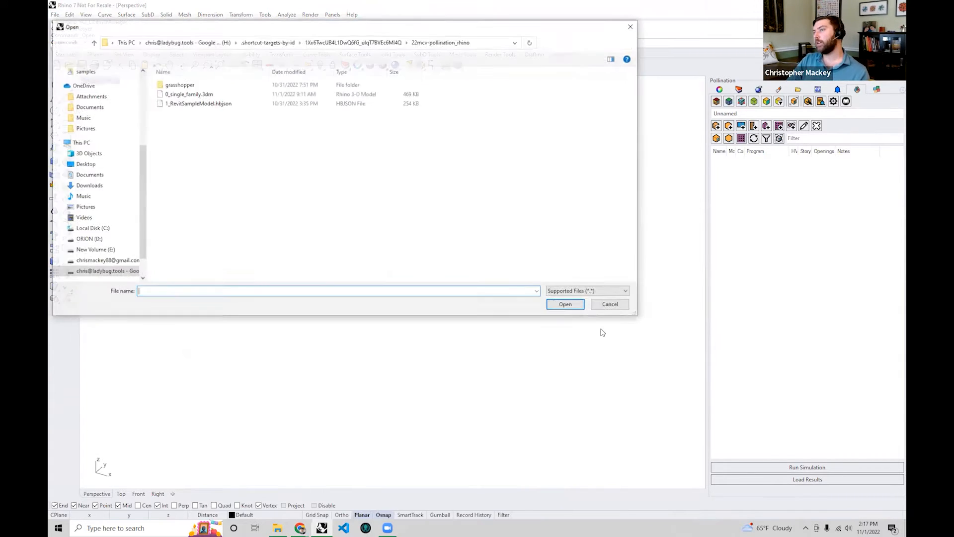
pyautogui.click(188, 95)
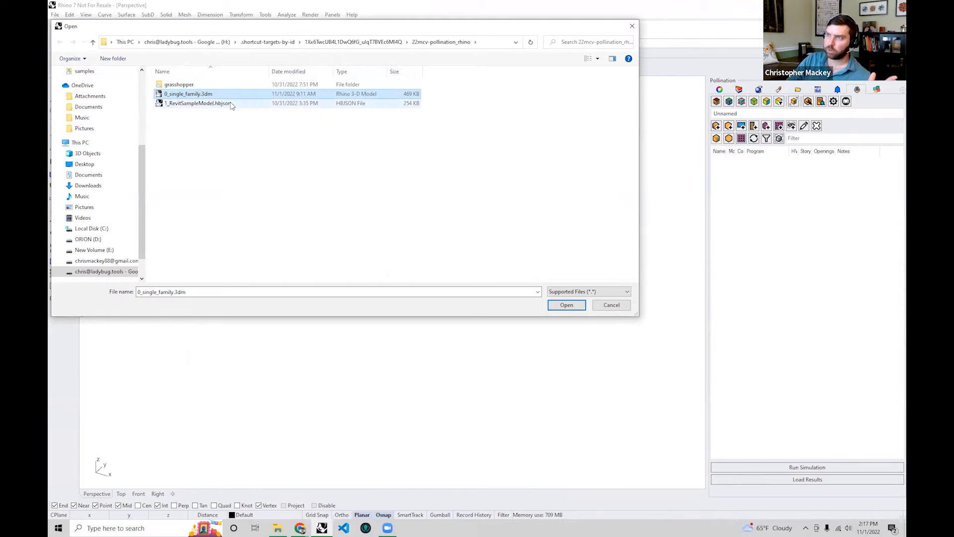
pyautogui.click(576, 304)
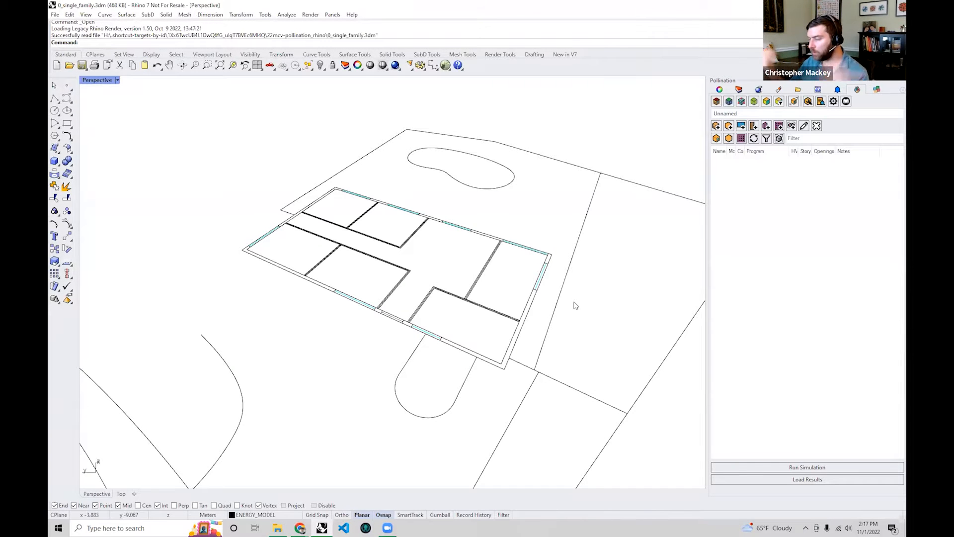
pyautogui.moveTo(427, 223); pyautogui.dragTo(475, 345, button='right')
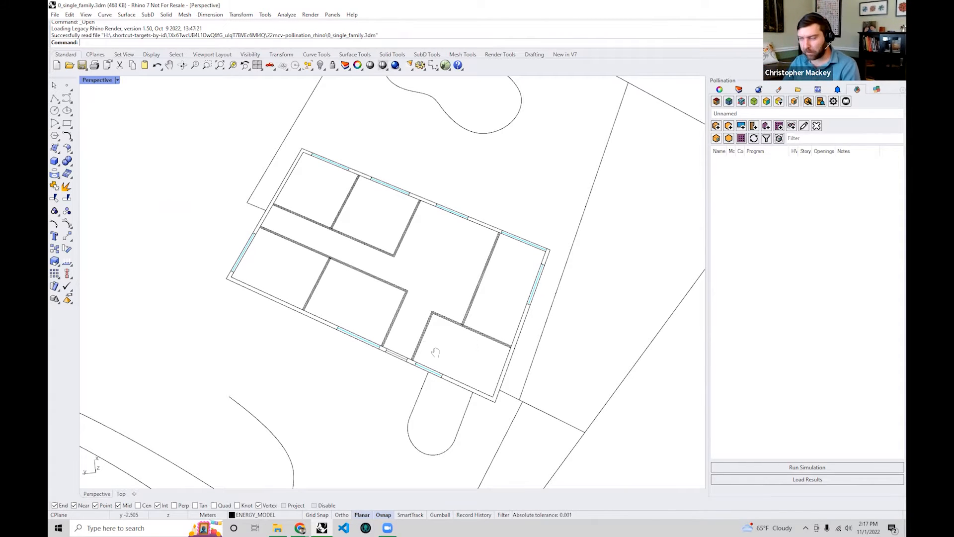
pyautogui.keyDown('shift'); pyautogui.moveTo(435, 353); pyautogui.dragTo(385, 354, button='right'); pyautogui.keyUp('shift')
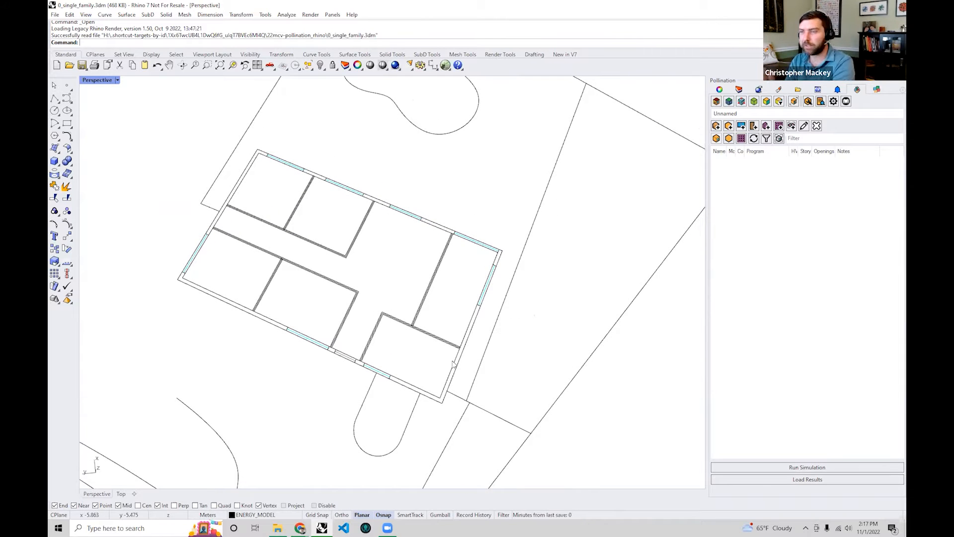
pyautogui.moveTo(452, 376); pyautogui.dragTo(444, 295, button='right')
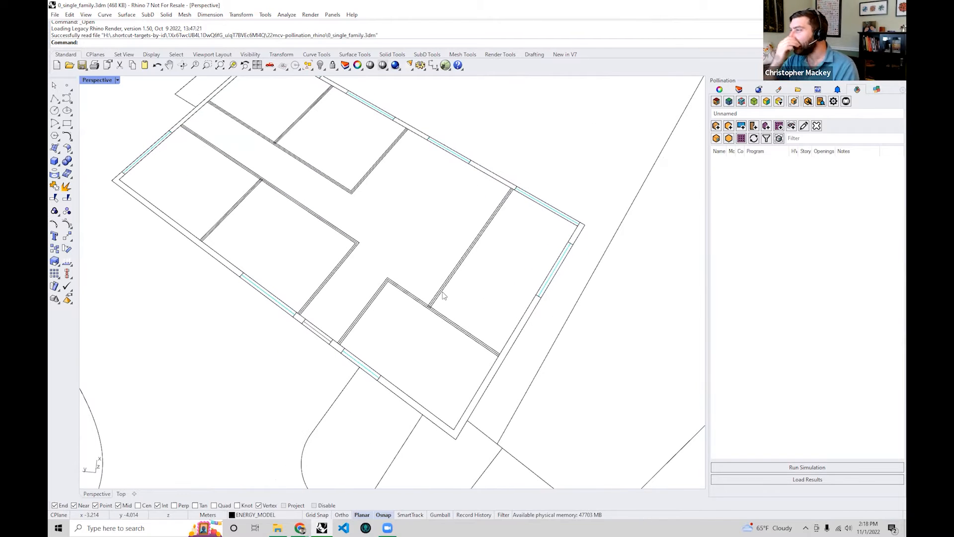
pyautogui.scroll(-2, 385, 298)
pyautogui.keyDown('shift'); pyautogui.moveTo(390, 299); pyautogui.dragTo(433, 302, button='right'); pyautogui.keyUp('shift')
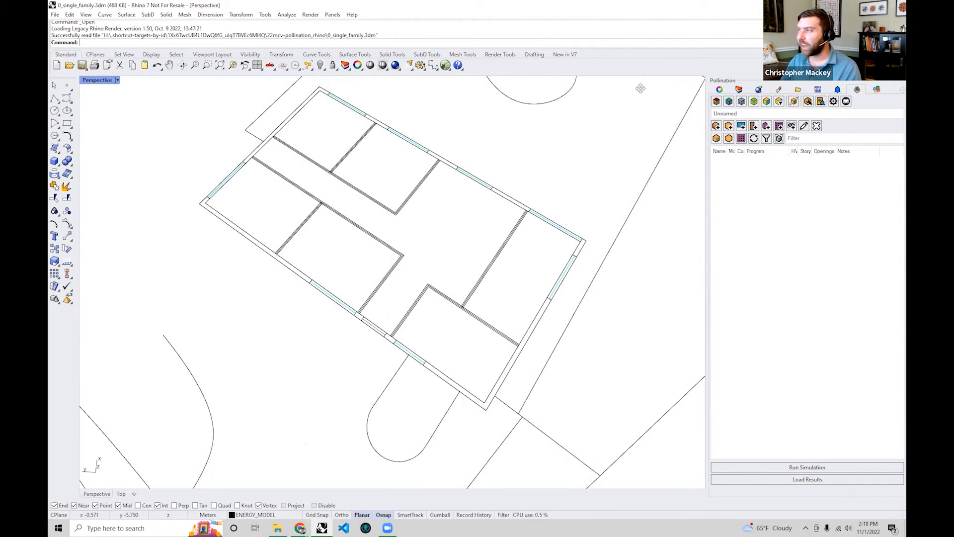
# - Show the model's layer list and switch the 2D_PLAN layer off and back on to check what it contains
pyautogui.click(739, 89)
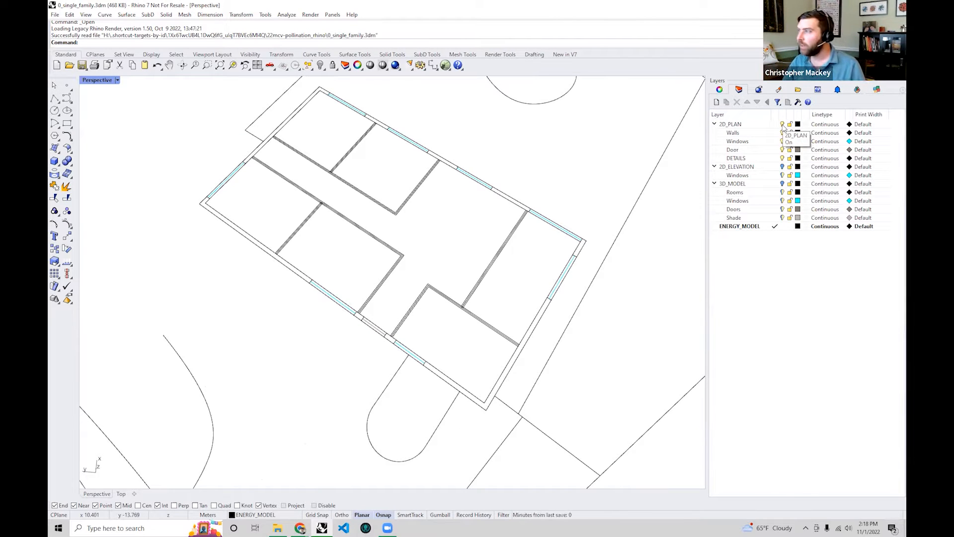
pyautogui.moveTo(451, 287); pyautogui.dragTo(462, 270, button='right')
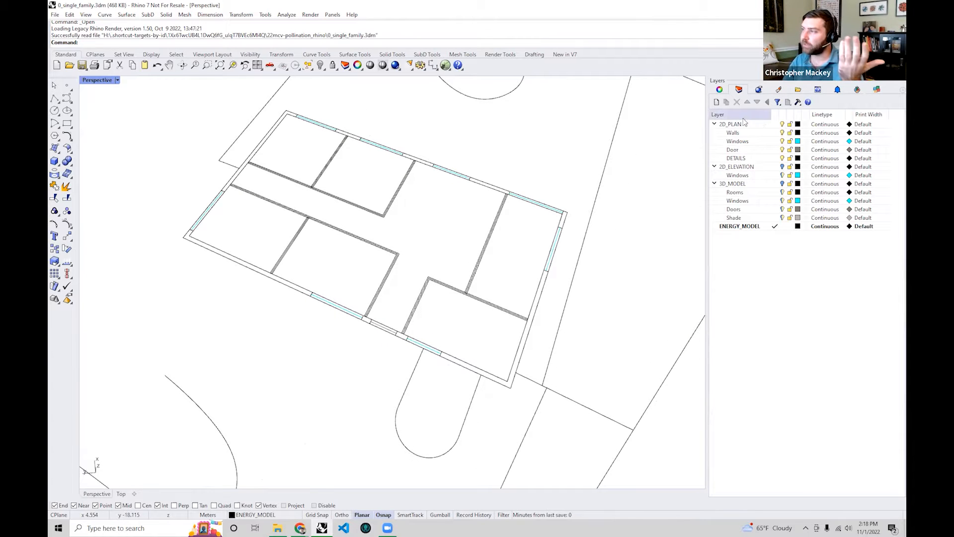
pyautogui.click(782, 125)
pyautogui.click(782, 124)
pyautogui.moveTo(531, 262); pyautogui.dragTo(449, 250, button='right')
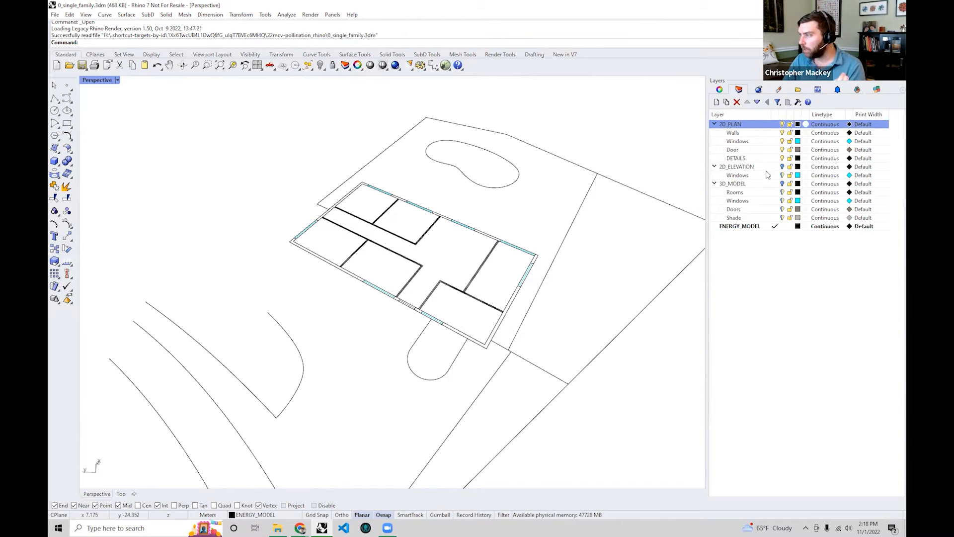
# - Preview the 2D_ELEVATION layer and then the 3D_MODEL layer, hiding each again after viewing its geometry
pyautogui.click(782, 167)
pyautogui.click(782, 168)
pyautogui.moveTo(643, 260); pyautogui.dragTo(561, 241, button='right')
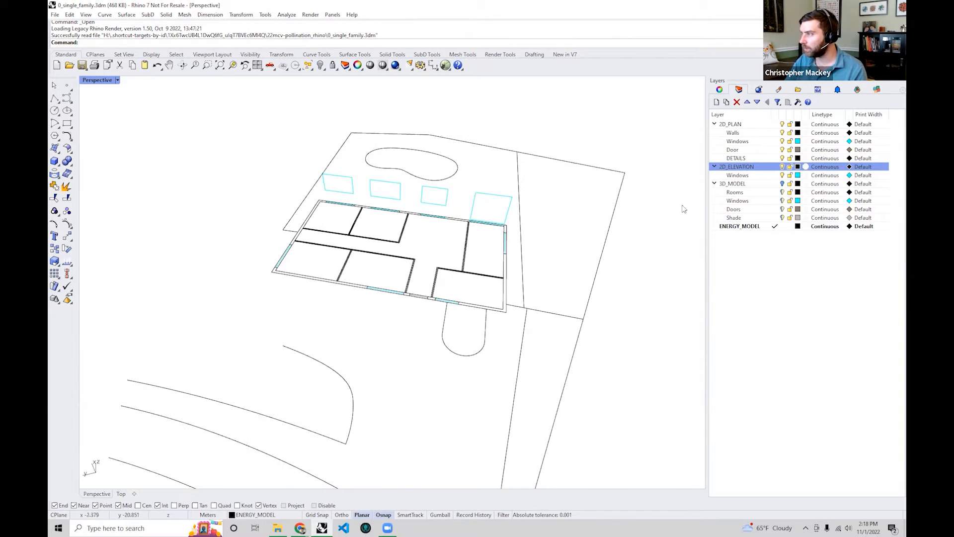
pyautogui.click(782, 167)
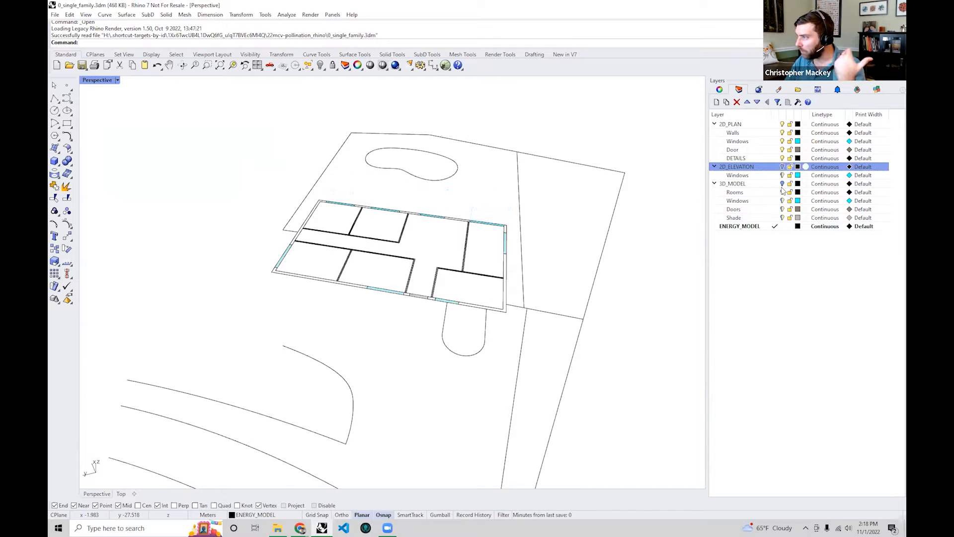
pyautogui.click(782, 184)
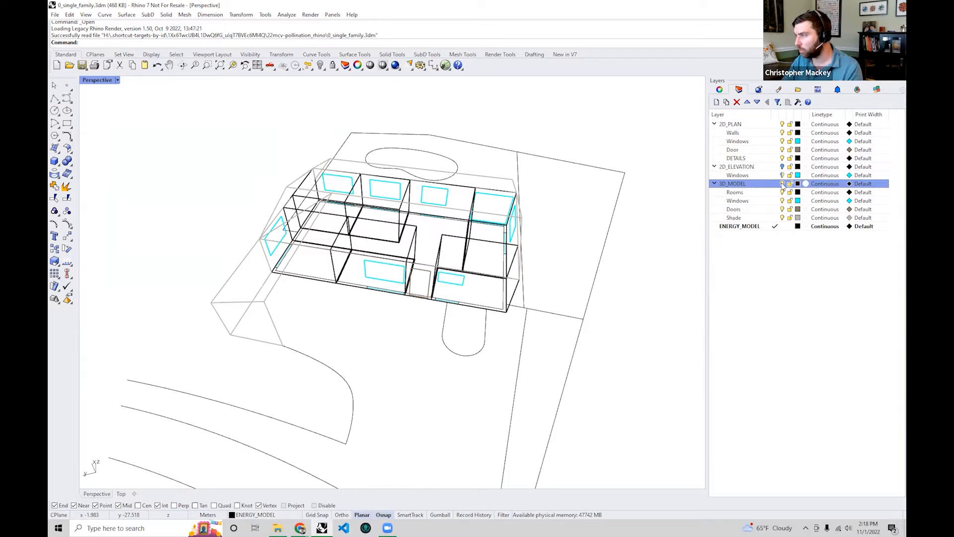
pyautogui.click(783, 185)
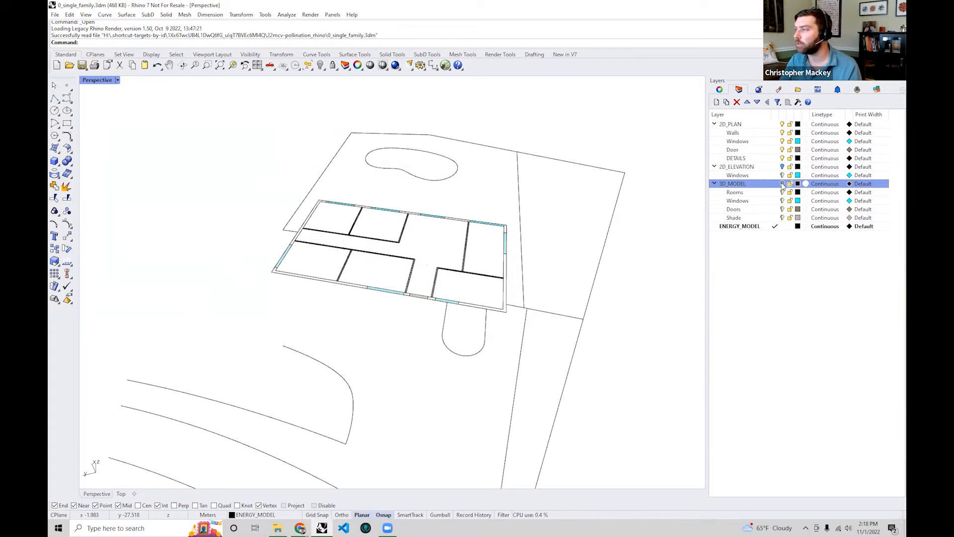
# - Window-select the house plan's curves, clear the selection, and examine the plan's walls and windows from several angles
pyautogui.scroll(2, 485, 323)
pyautogui.keyDown('shift'); pyautogui.moveTo(486, 321); pyautogui.dragTo(466, 386, button='right'); pyautogui.keyUp('shift')
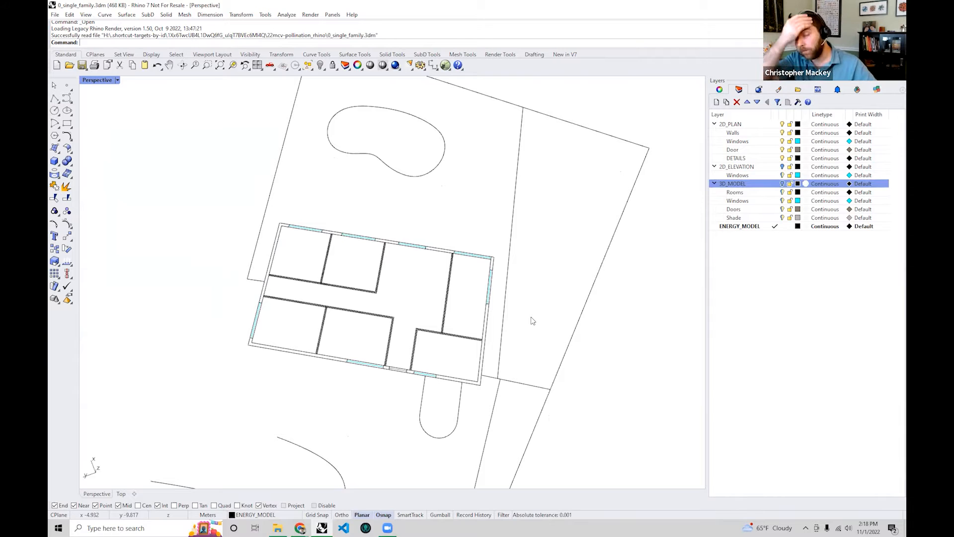
pyautogui.scroll(3, 517, 332)
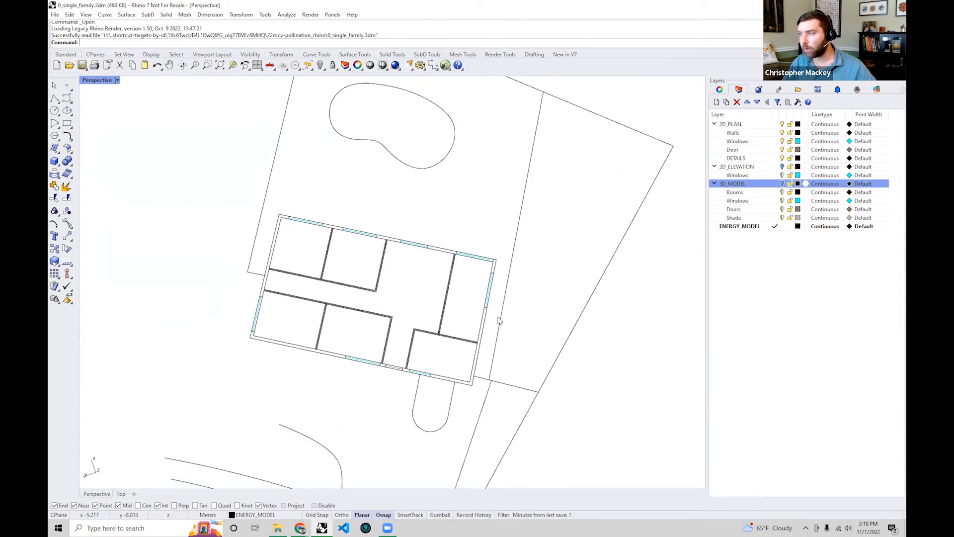
pyautogui.moveTo(547, 462); pyautogui.dragTo(97, 150)
pyautogui.click(263, 159)
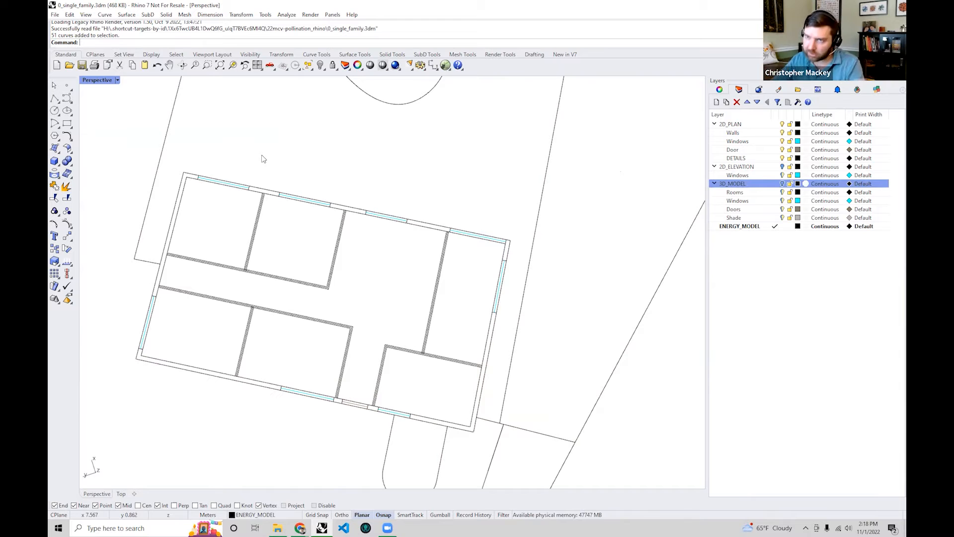
pyautogui.moveTo(327, 246); pyautogui.dragTo(329, 249, button='right')
pyautogui.keyDown('shift'); pyautogui.moveTo(383, 309); pyautogui.dragTo(457, 276, button='right'); pyautogui.keyUp('shift')
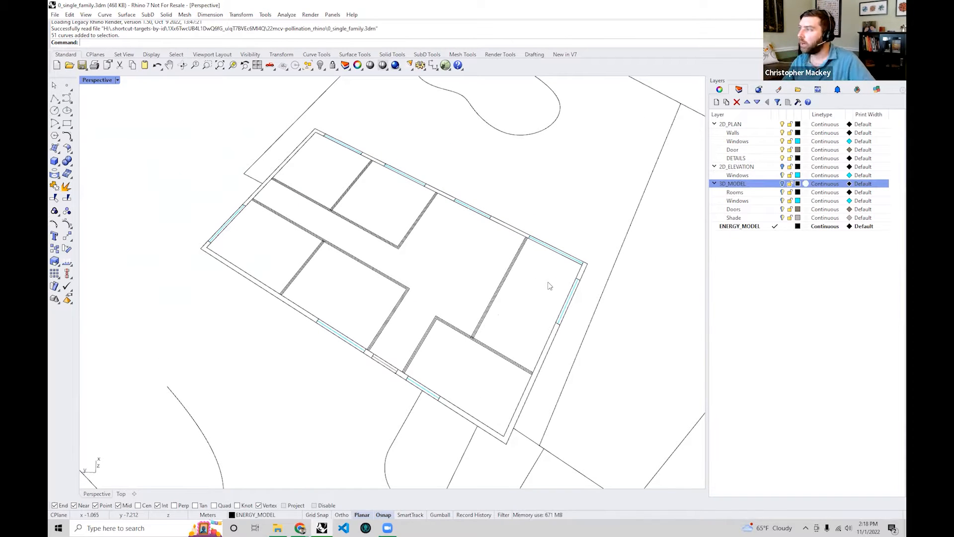
pyautogui.moveTo(490, 238); pyautogui.dragTo(477, 306, button='right')
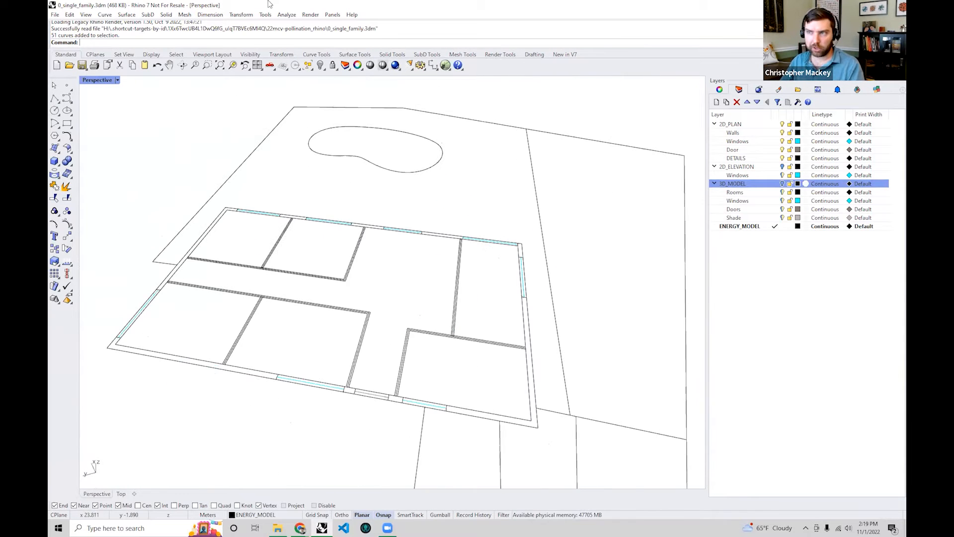
pyautogui.moveTo(406, 328)
pyautogui.mouseDown(button='right')
pyautogui.moveTo(398, 335)
pyautogui.moveTo(406, 329)
pyautogui.mouseUp(button='right')
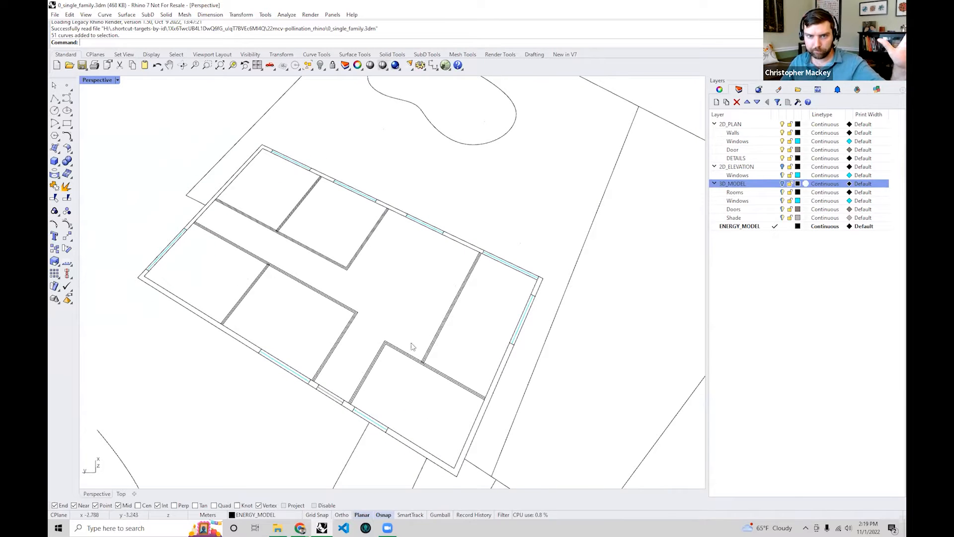
pyautogui.moveTo(405, 360); pyautogui.dragTo(408, 346, button='right')
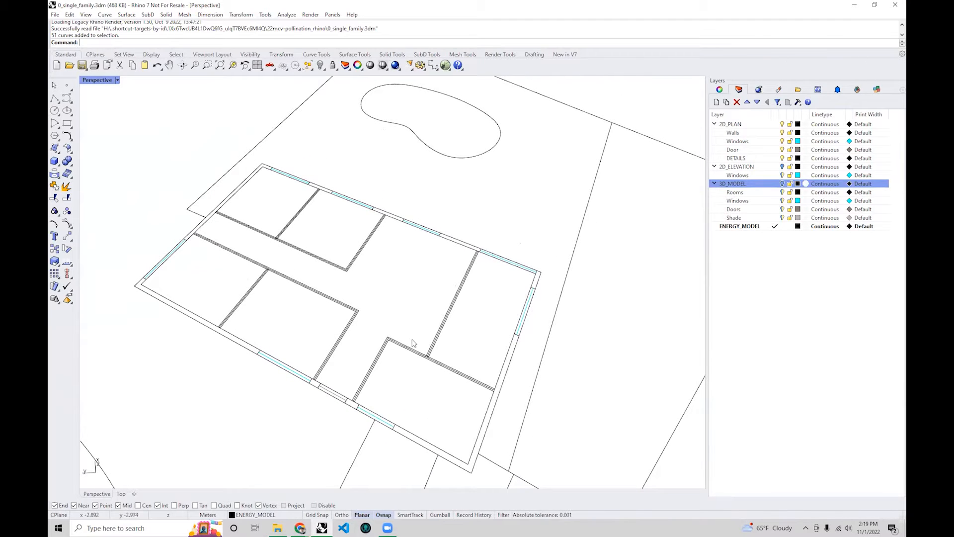
pyautogui.moveTo(402, 315); pyautogui.dragTo(556, 284, button='right')
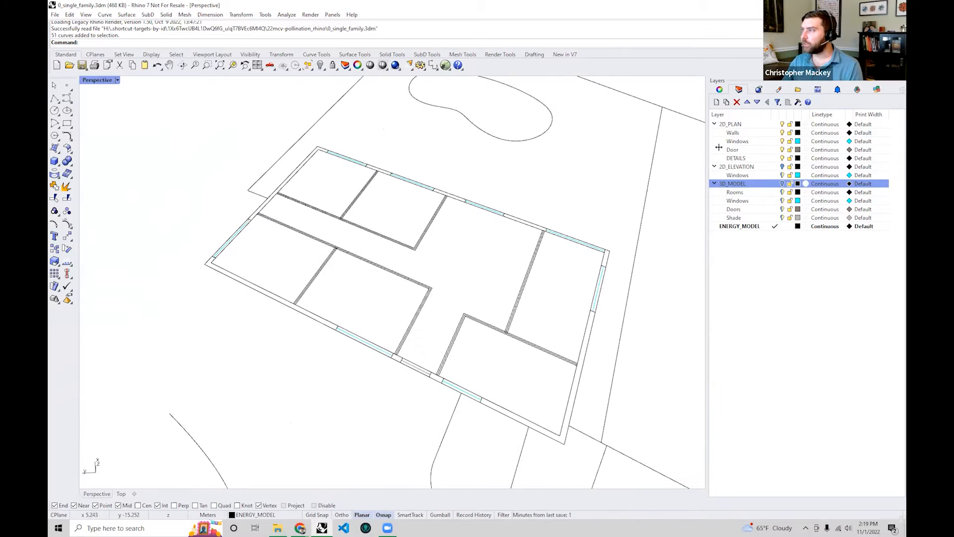
# - Draw a rectangular Pollination room of about 8.4 by 7.7 m, with a height of 3, in the empty area beside the house plan
pyautogui.click(858, 90)
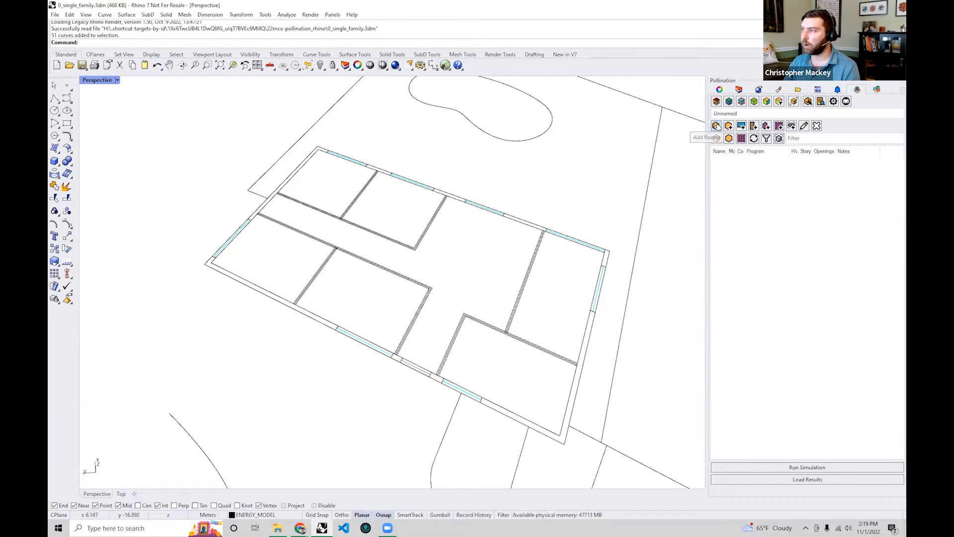
pyautogui.click(717, 126)
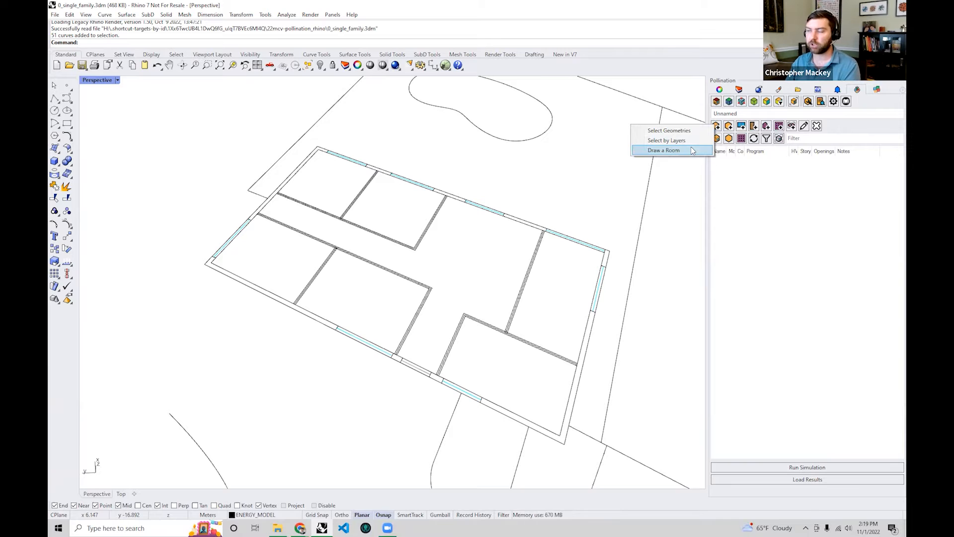
pyautogui.click(662, 152)
pyautogui.scroll(3, 185, 212)
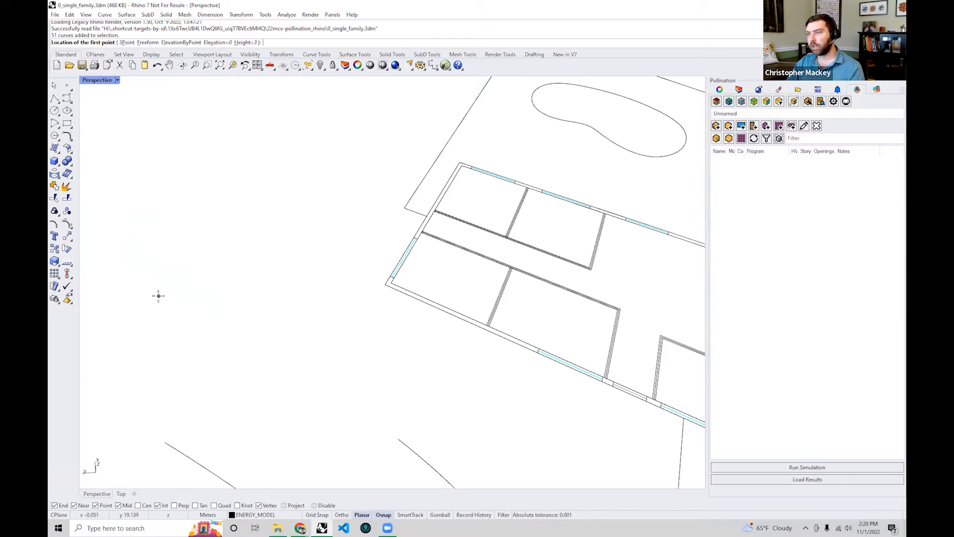
pyautogui.click(165, 292)
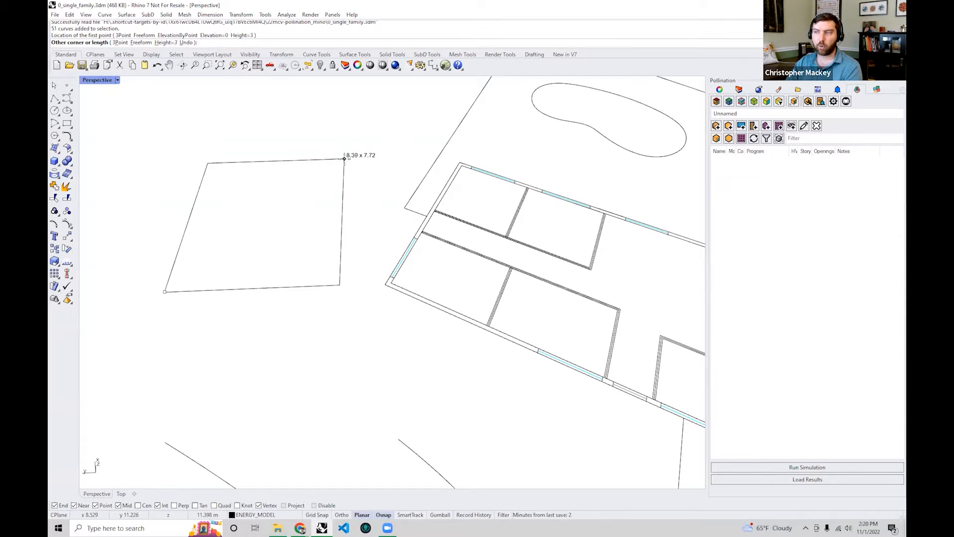
pyautogui.click(344, 159)
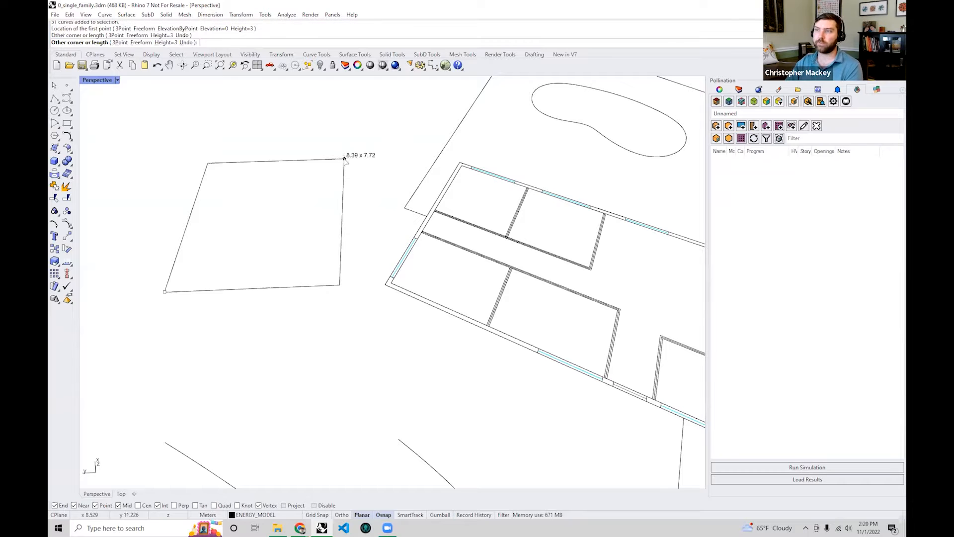
pyautogui.moveTo(341, 219); pyautogui.dragTo(305, 241, button='right')
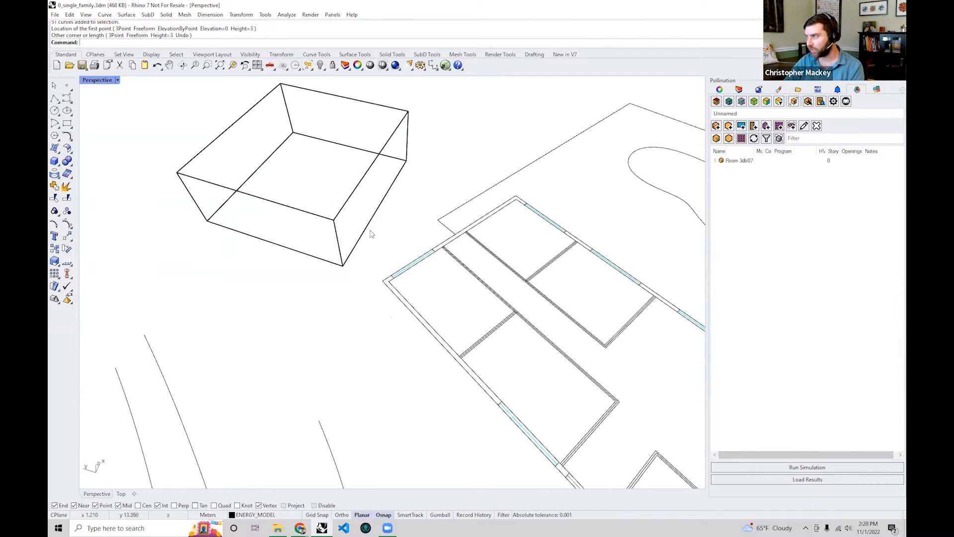
# - Expand the new room in the Pollination model tree and highlight its wall, floor and roof faces individually, then clear the selection
pyautogui.click(736, 161)
pyautogui.click(722, 171)
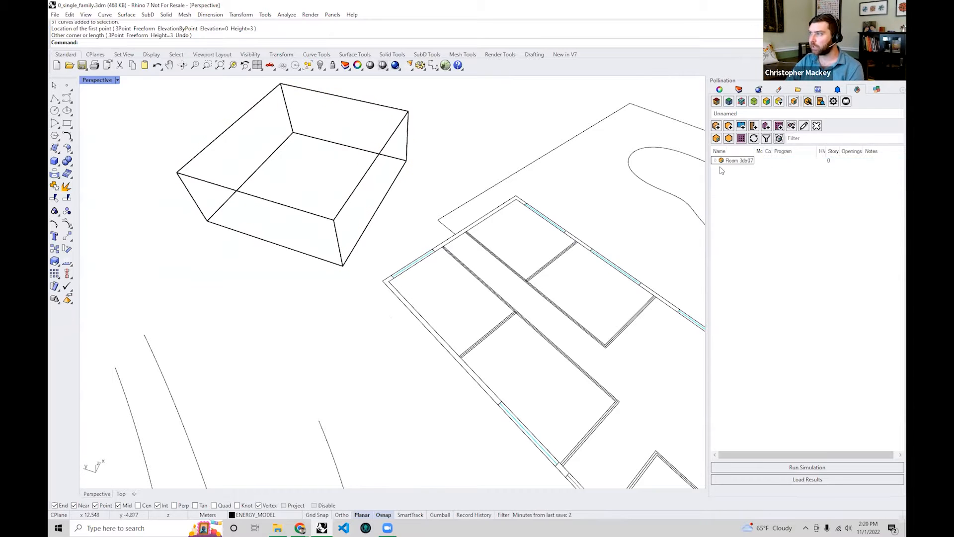
pyautogui.click(716, 160)
pyautogui.click(741, 169)
pyautogui.click(738, 178)
pyautogui.click(739, 193)
pyautogui.click(739, 185)
pyautogui.click(739, 169)
pyautogui.click(740, 193)
pyautogui.click(740, 200)
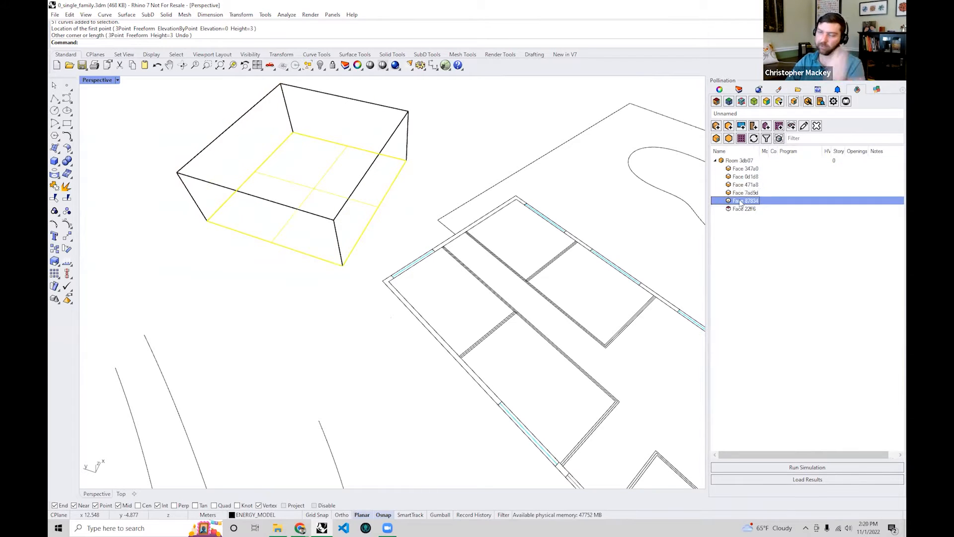
pyautogui.click(746, 161)
pyautogui.click(743, 209)
pyautogui.click(743, 201)
pyautogui.click(741, 176)
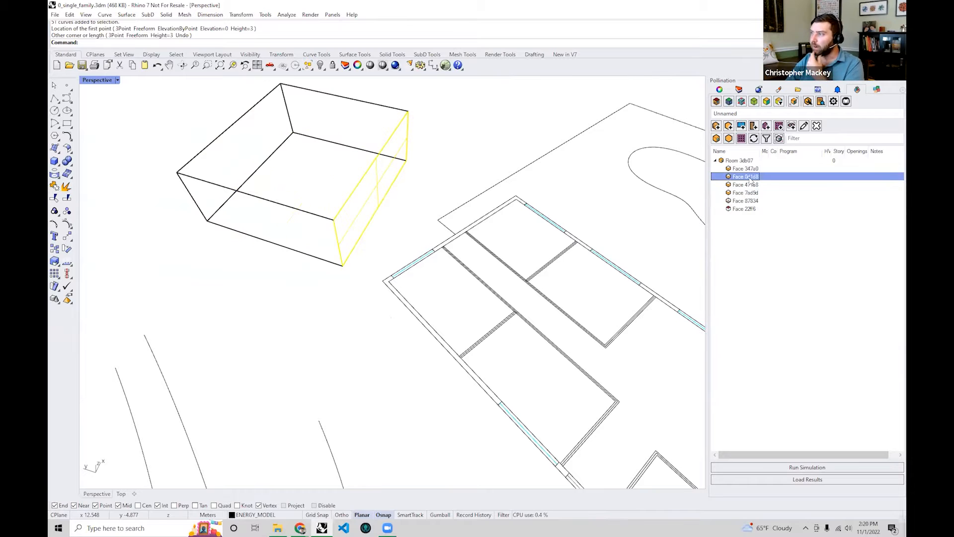
pyautogui.click(501, 141)
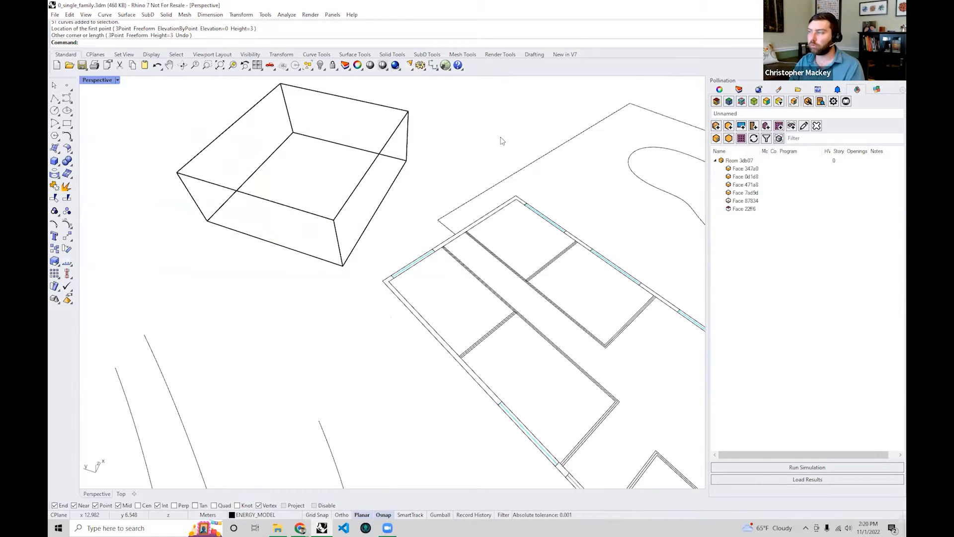
# - Examine the drawn room box and the neighbouring house plan together from several angles
pyautogui.scroll(3, 390, 234)
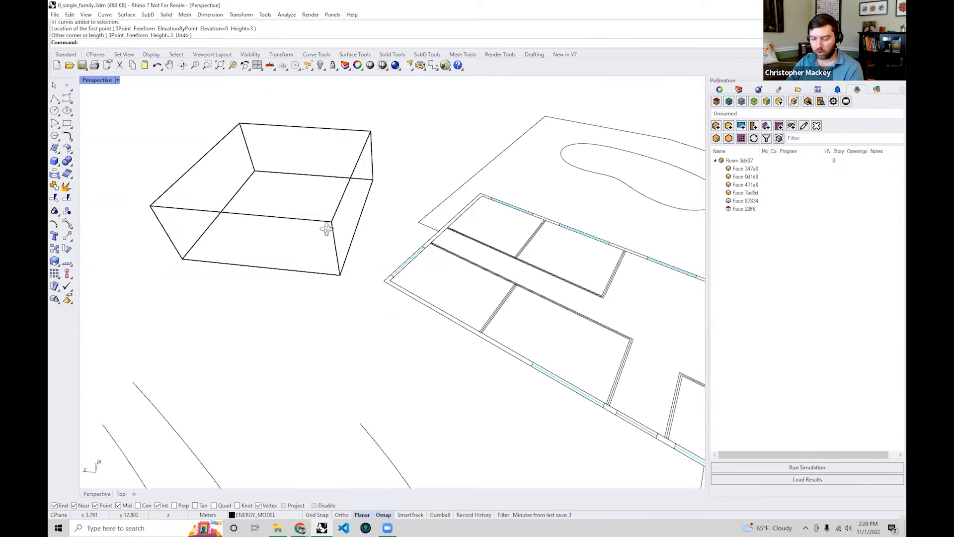
pyautogui.scroll(2, 338, 226)
pyautogui.keyDown('shift'); pyautogui.moveTo(423, 241); pyautogui.dragTo(482, 318, button='right'); pyautogui.keyUp('shift')
pyautogui.keyDown('shift'); pyautogui.moveTo(481, 318); pyautogui.dragTo(417, 266, button='right'); pyautogui.keyUp('shift')
pyautogui.scroll(-2, 387, 231)
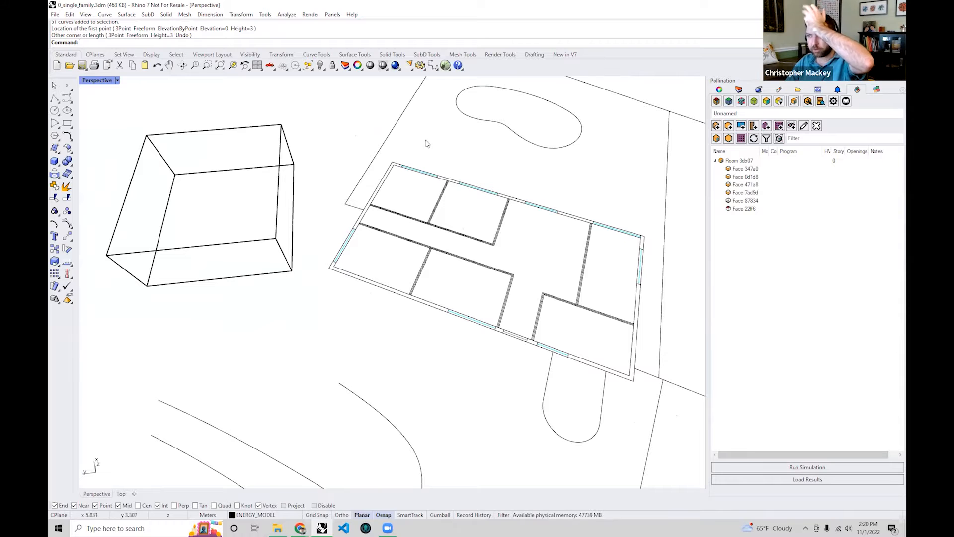
pyautogui.moveTo(454, 268)
pyautogui.mouseDown(button='right')
pyautogui.moveTo(420, 255)
pyautogui.moveTo(443, 263)
pyautogui.mouseUp(button='right')
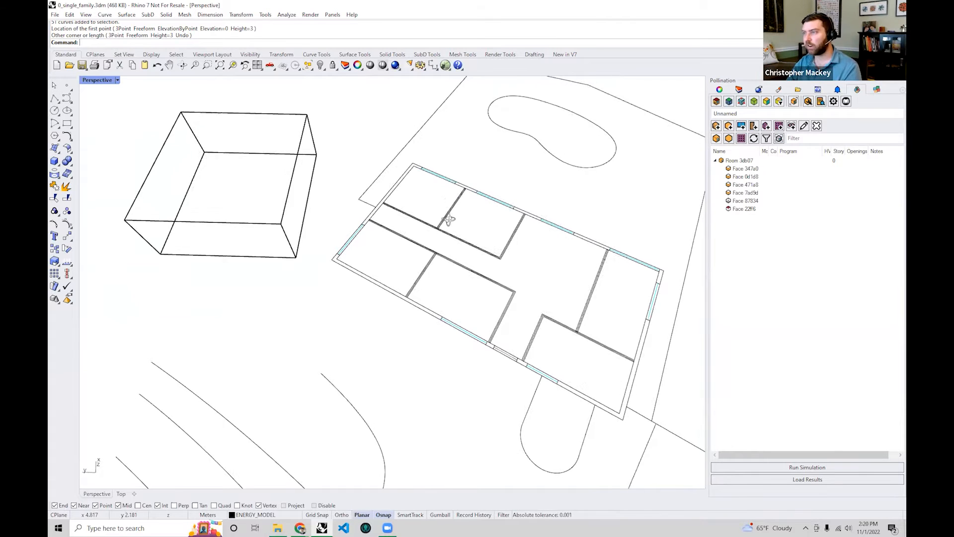
pyautogui.moveTo(447, 213); pyautogui.dragTo(432, 149, button='right')
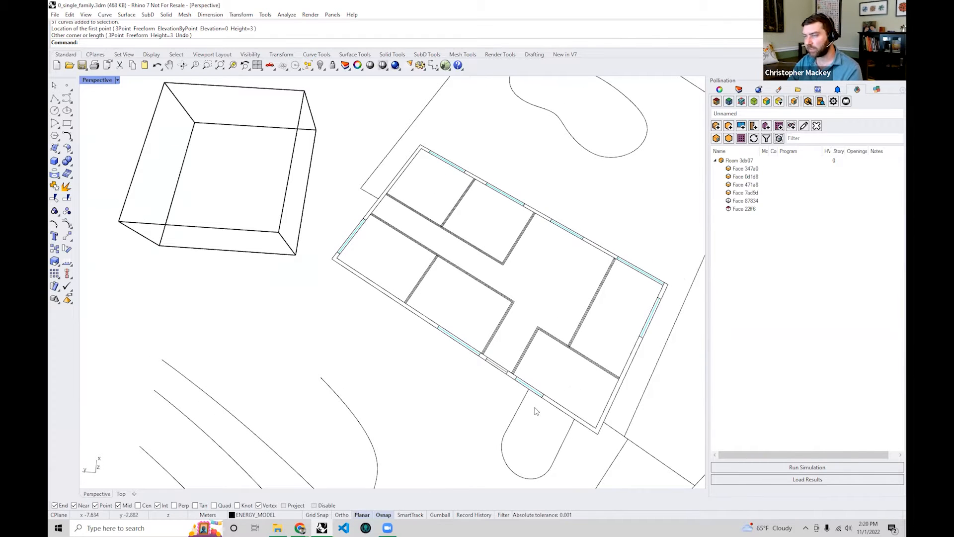
pyautogui.moveTo(196, 264)
pyautogui.mouseDown(button='right')
pyautogui.moveTo(198, 277)
pyautogui.moveTo(197, 266)
pyautogui.mouseUp(button='right')
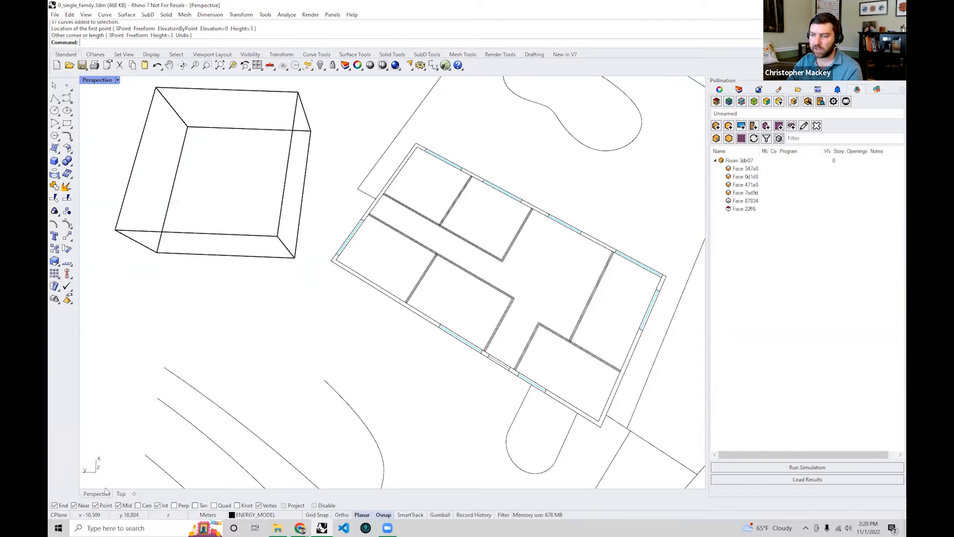
pyautogui.moveTo(358, 348); pyautogui.dragTo(286, 268, button='right')
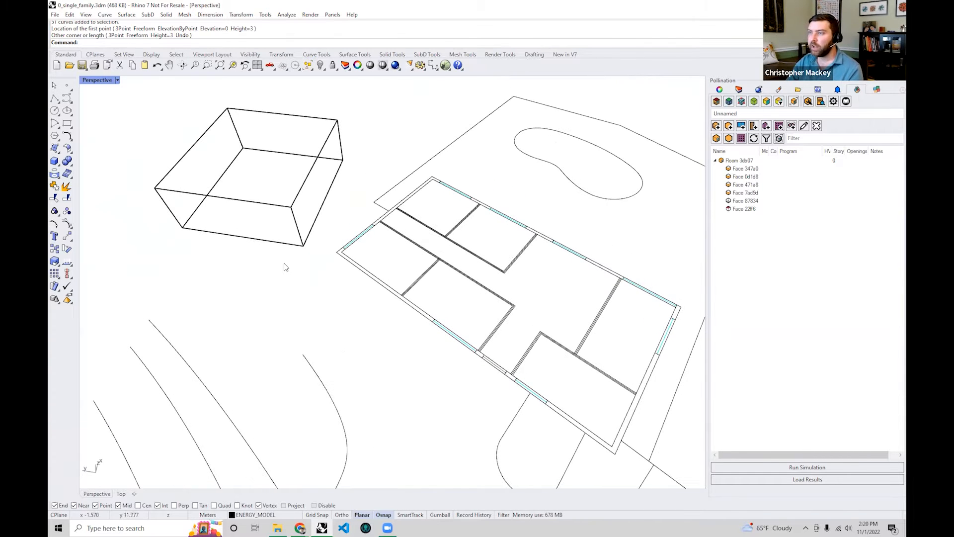
# - Delete the rectangular test room beside the house plan
pyautogui.click(294, 201)
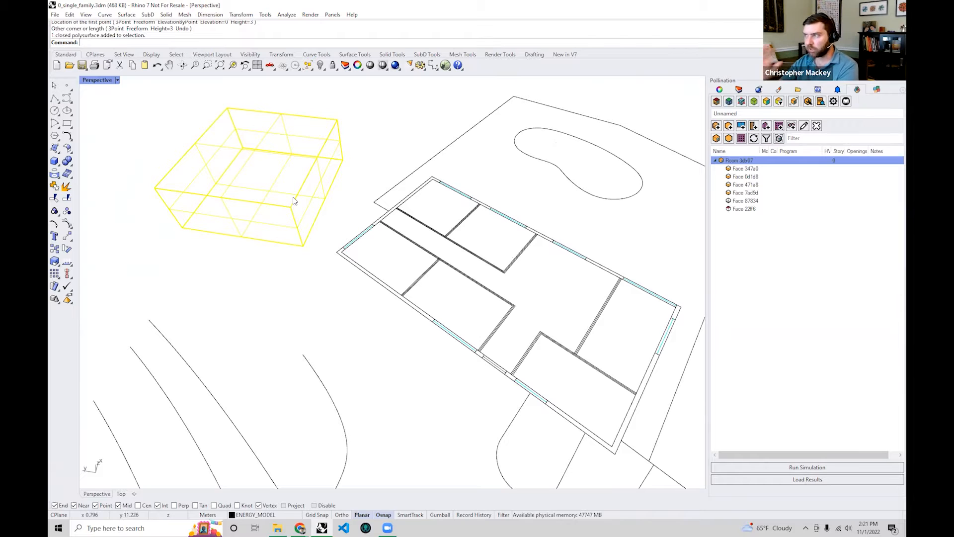
pyautogui.press('Delete')
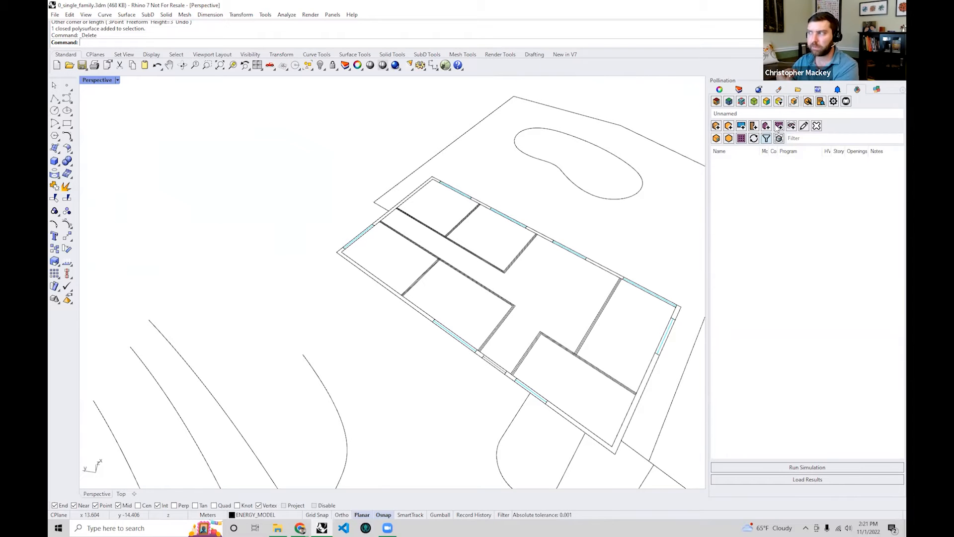
pyautogui.moveTo(309, 299); pyautogui.dragTo(381, 299, button='right')
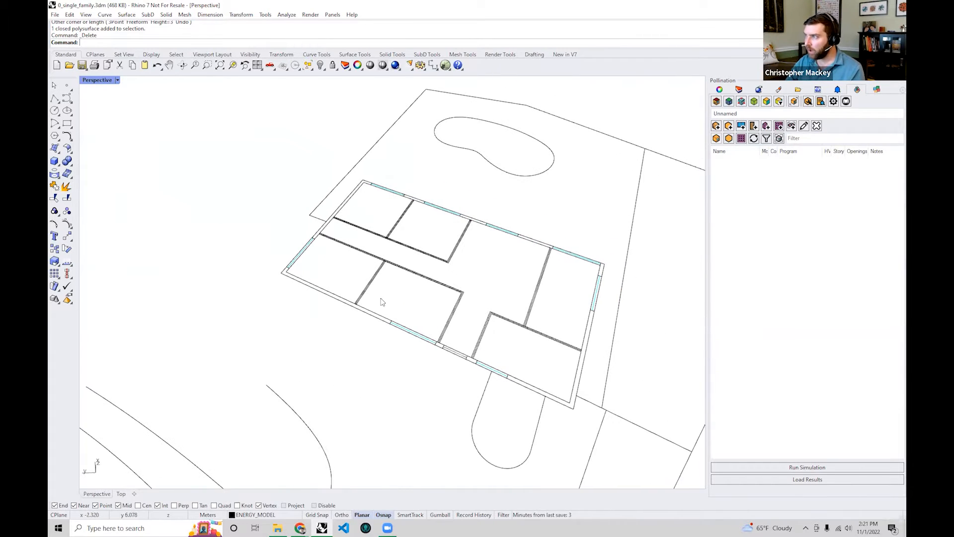
# - Draw a freeform Pollination room of about 16 by 9.1 m, 3 m high, through the four outer wall corners of the house plan
pyautogui.click(716, 127)
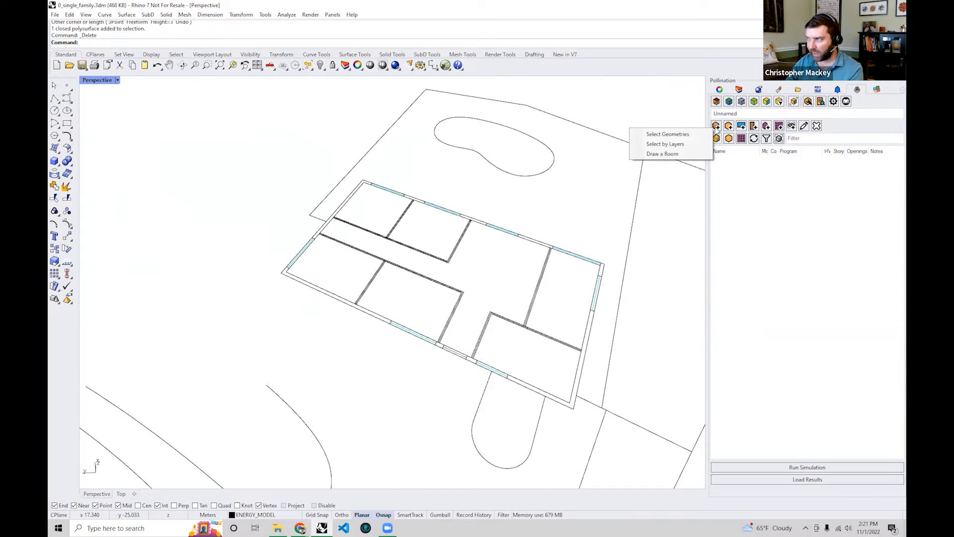
pyautogui.click(703, 155)
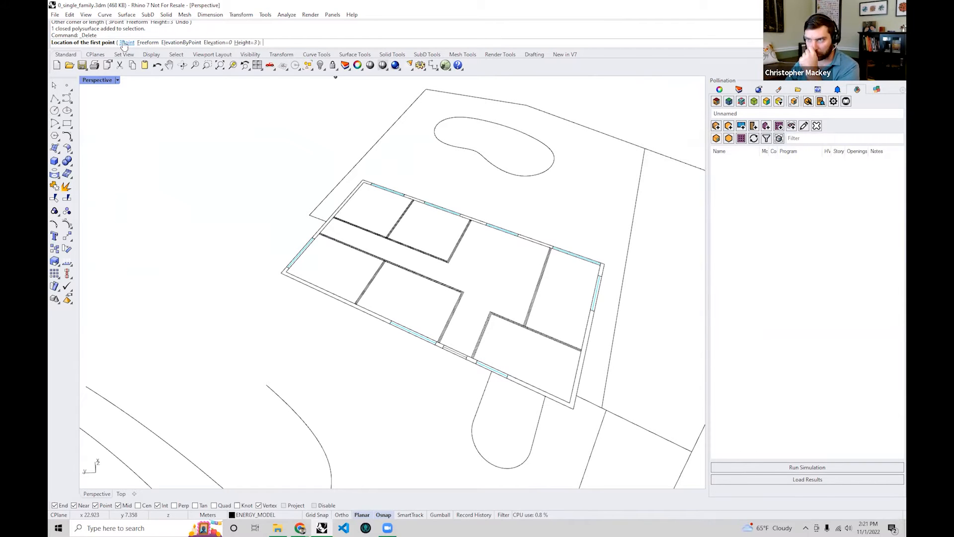
pyautogui.click(150, 42)
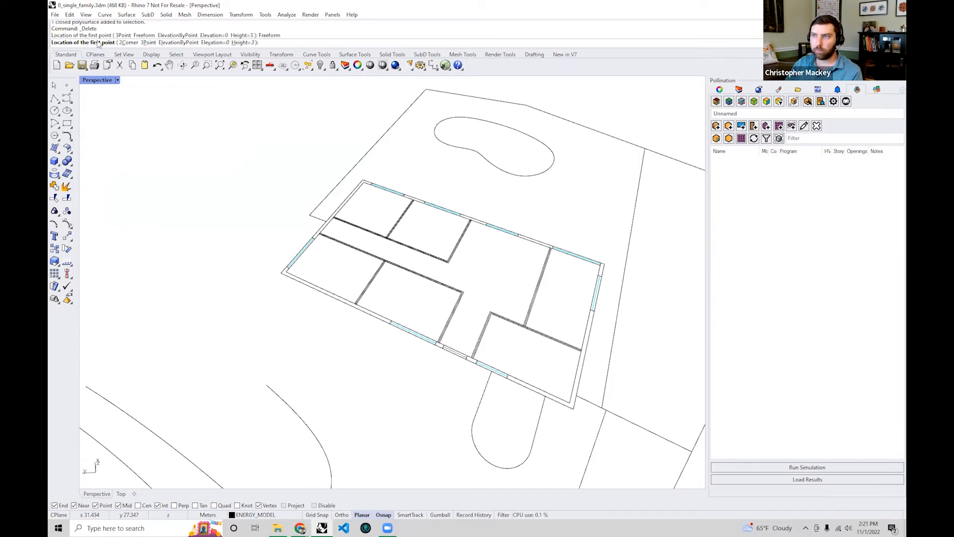
pyautogui.moveTo(299, 271); pyautogui.dragTo(291, 295, button='right')
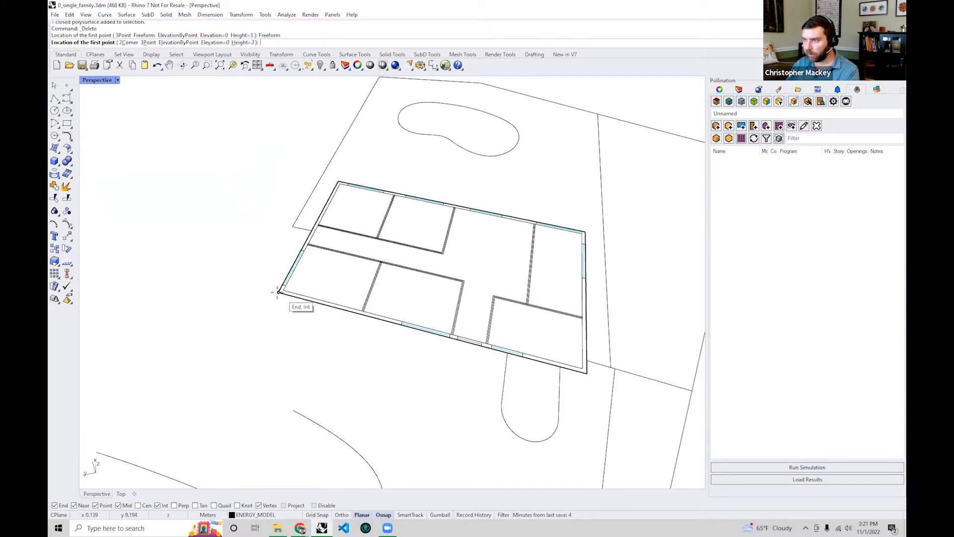
pyautogui.click(278, 291)
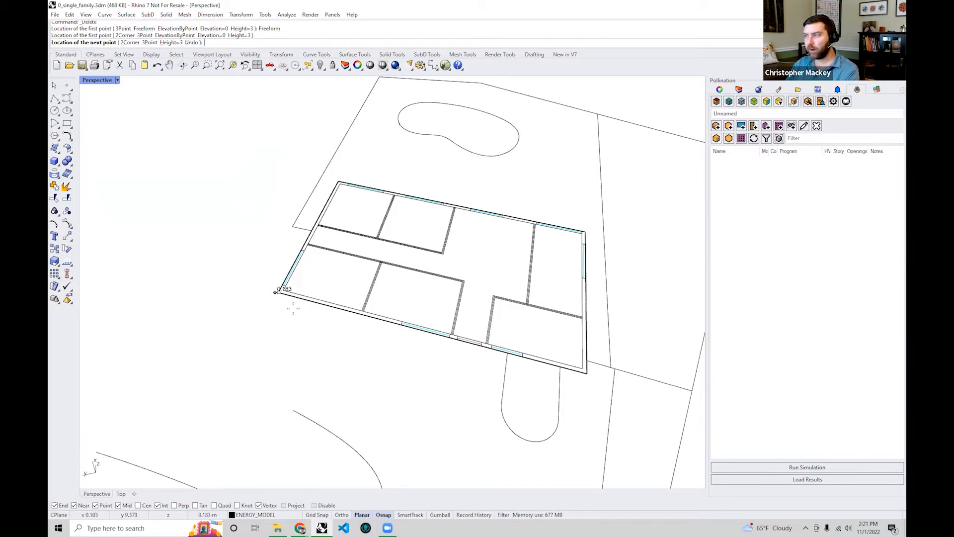
pyautogui.click(587, 372)
pyautogui.scroll(3, 581, 235)
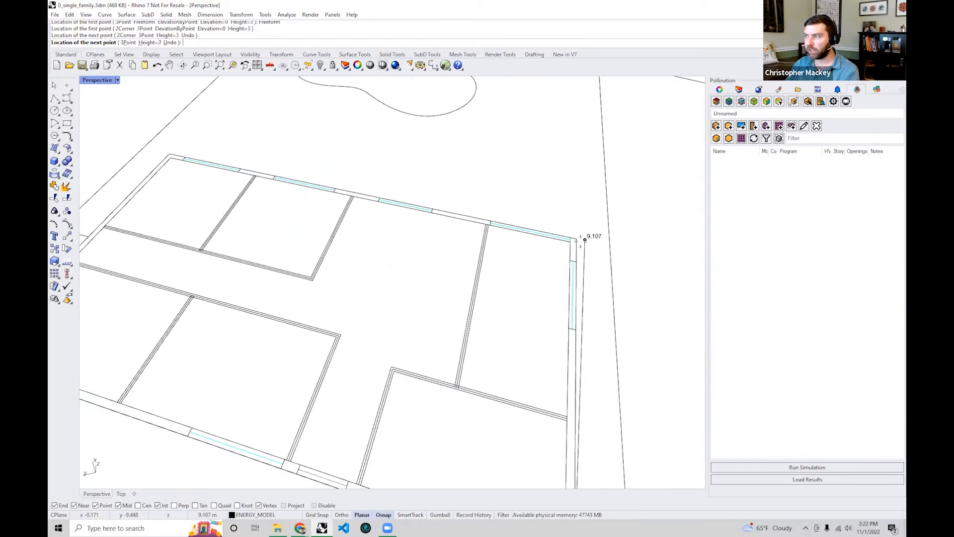
pyautogui.click(576, 238)
pyautogui.scroll(-4, 330, 166)
pyautogui.scroll(4, 280, 175)
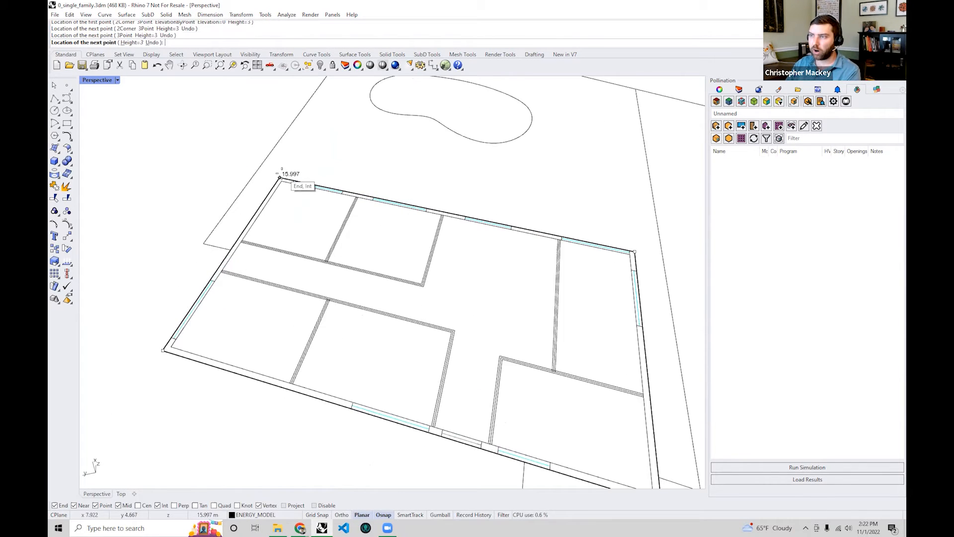
pyautogui.click(279, 177)
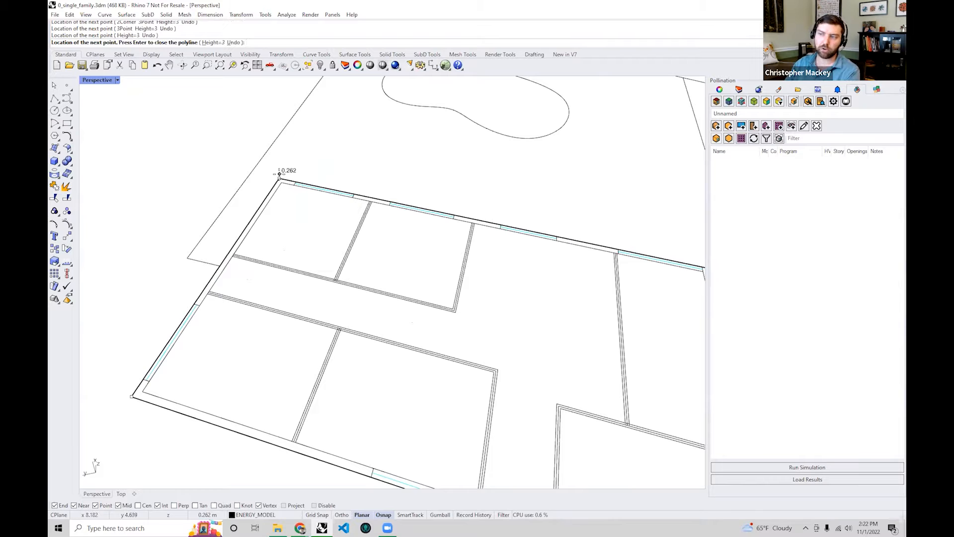
pyautogui.scroll(-5, 279, 174)
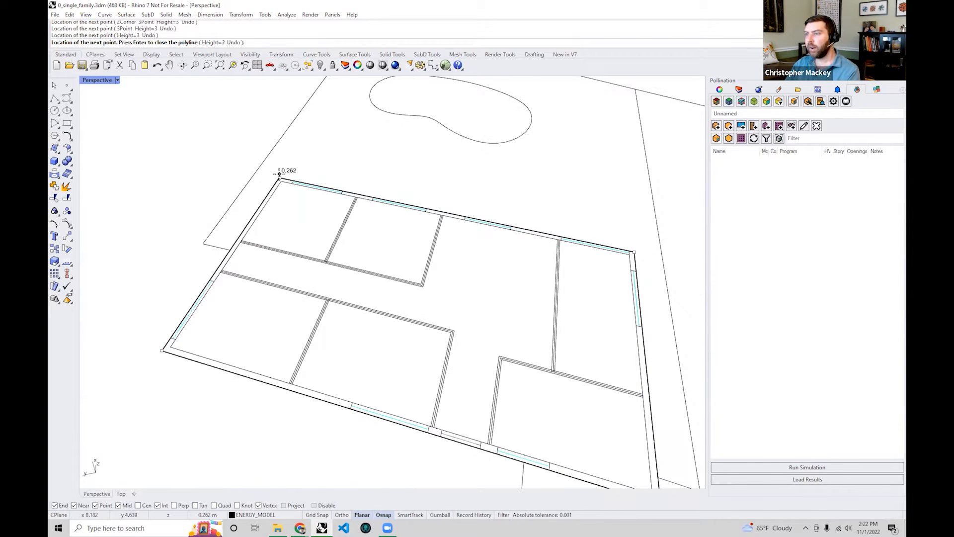
pyautogui.click(156, 357)
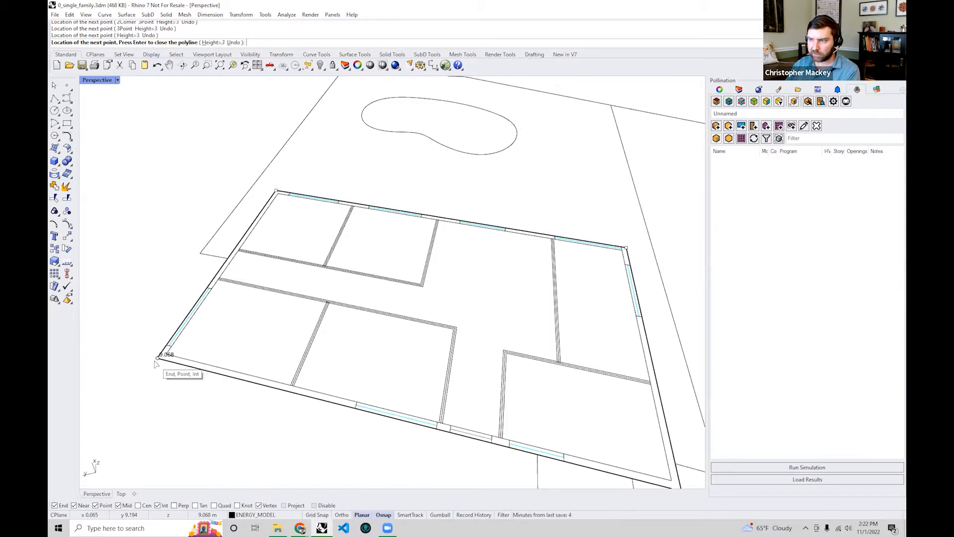
pyautogui.moveTo(164, 348); pyautogui.dragTo(176, 332, button='right')
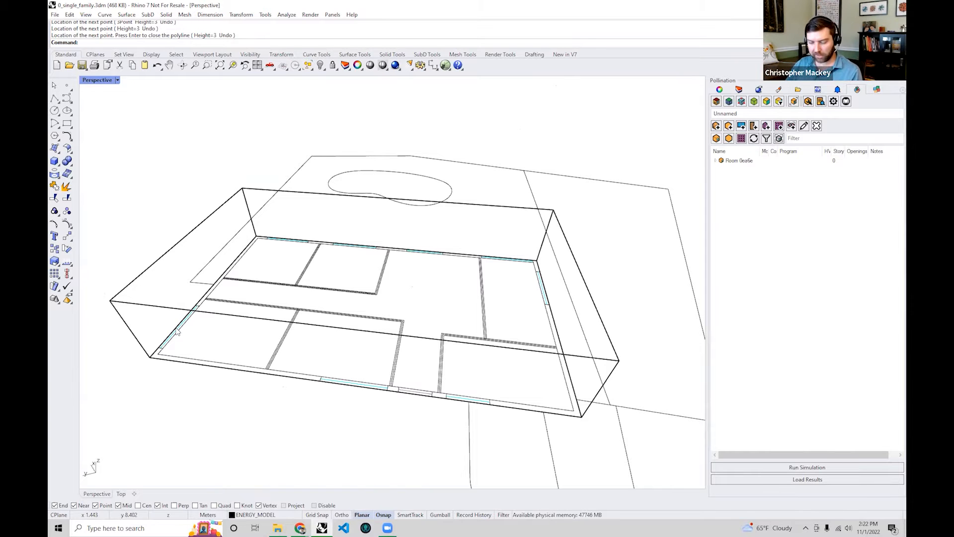
pyautogui.moveTo(270, 314); pyautogui.dragTo(311, 288, button='right')
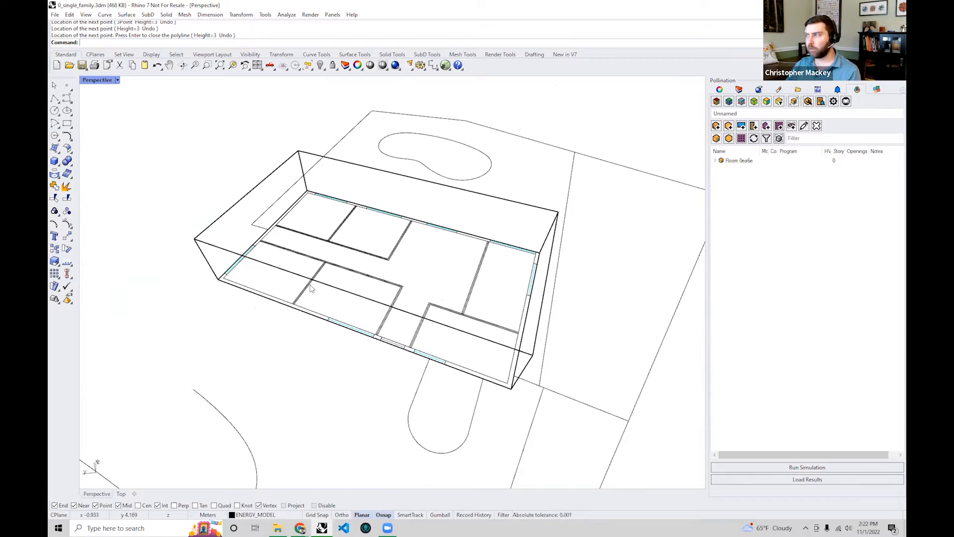
# - Delete the freeform room traced around the house plan's outer walls
pyautogui.click(297, 152)
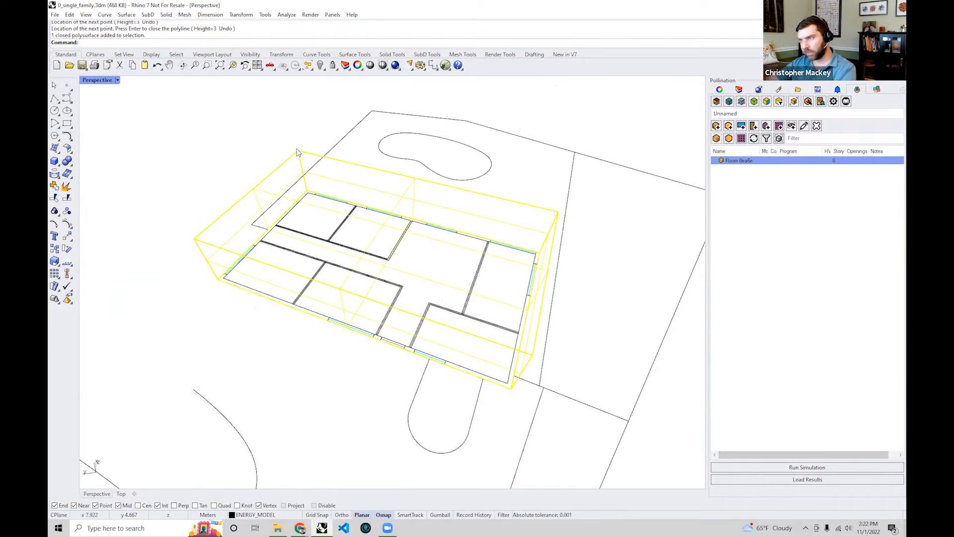
pyautogui.press('Delete')
pyautogui.moveTo(305, 184); pyautogui.dragTo(366, 223, button='right')
# - Start a freeform Pollination room and restrict the object snaps to End, Near and Vertex, turning off Point, Mid and Int
pyautogui.click(727, 130)
pyautogui.click(646, 154)
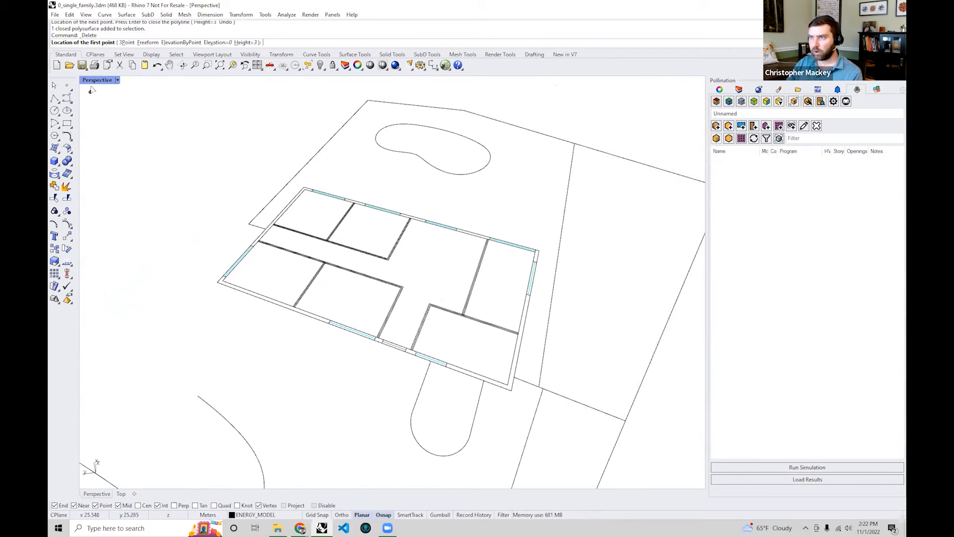
pyautogui.click(148, 42)
pyautogui.scroll(5, 217, 306)
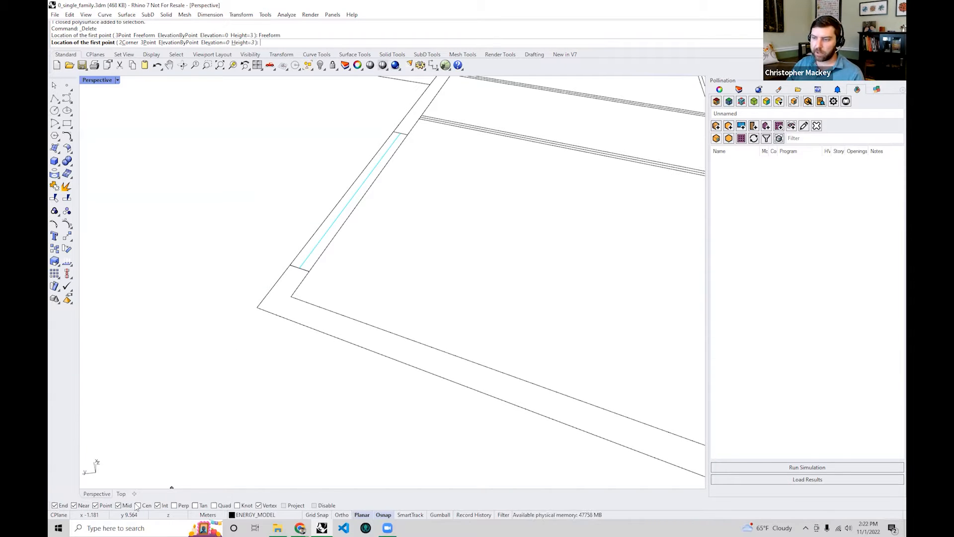
pyautogui.click(74, 505)
pyautogui.click(75, 505)
pyautogui.click(117, 505)
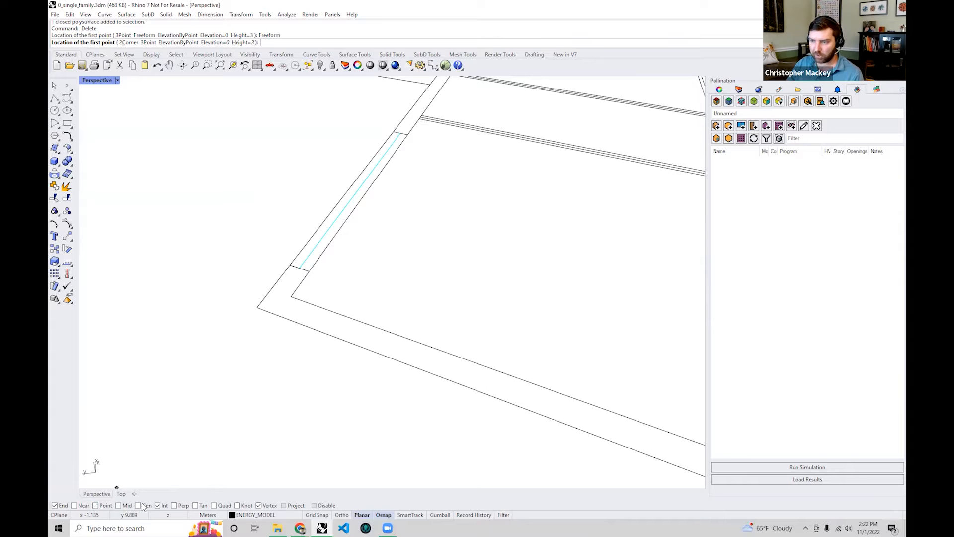
pyautogui.click(158, 505)
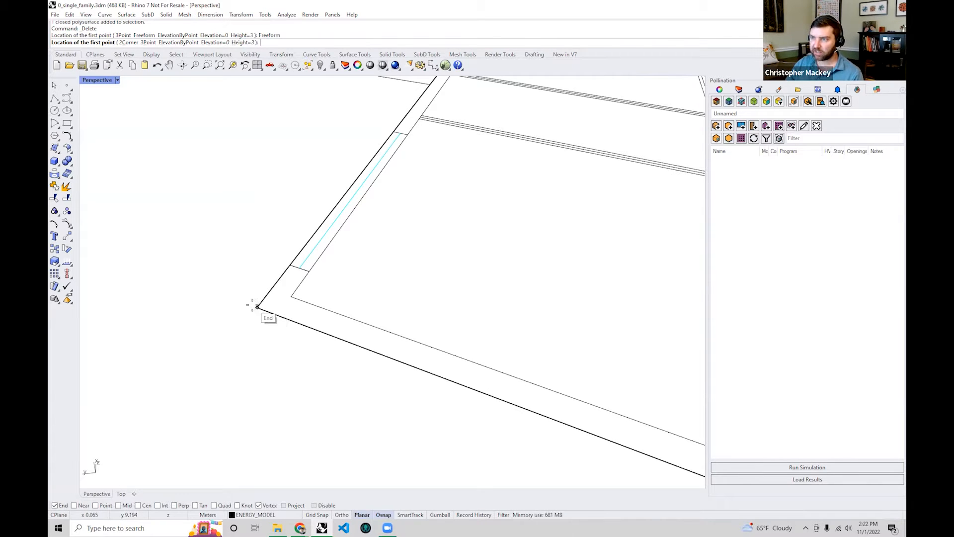
pyautogui.click(74, 505)
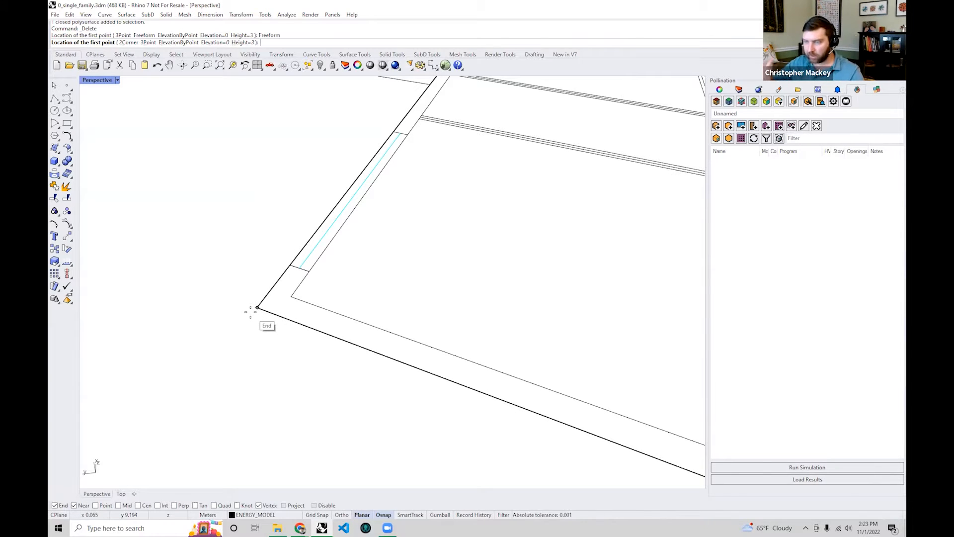
# - Trace the freeform room through the four outer wall corners of the house plan and close it at its first corner, with height 3
pyautogui.scroll(-2, 250, 312)
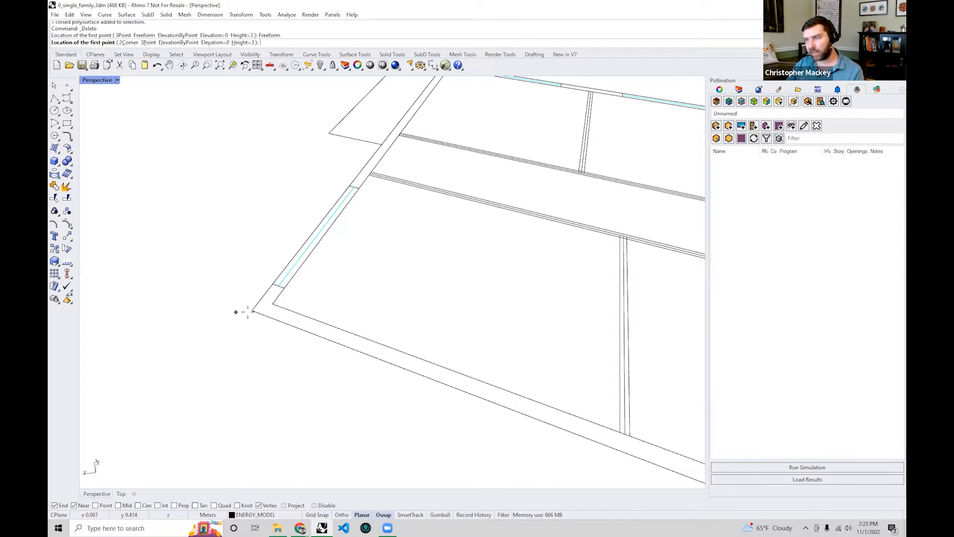
pyautogui.click(251, 311)
pyautogui.scroll(-2, 252, 309)
pyautogui.keyDown('shift'); pyautogui.moveTo(324, 322); pyautogui.dragTo(137, 313, button='right'); pyautogui.keyUp('shift')
pyautogui.scroll(-2, 119, 242)
pyautogui.click(493, 419)
pyautogui.click(561, 155)
pyautogui.keyDown('shift'); pyautogui.moveTo(459, 171); pyautogui.dragTo(658, 366, button='right'); pyautogui.keyUp('shift')
pyautogui.scroll(5, 341, 207)
pyautogui.click(312, 214)
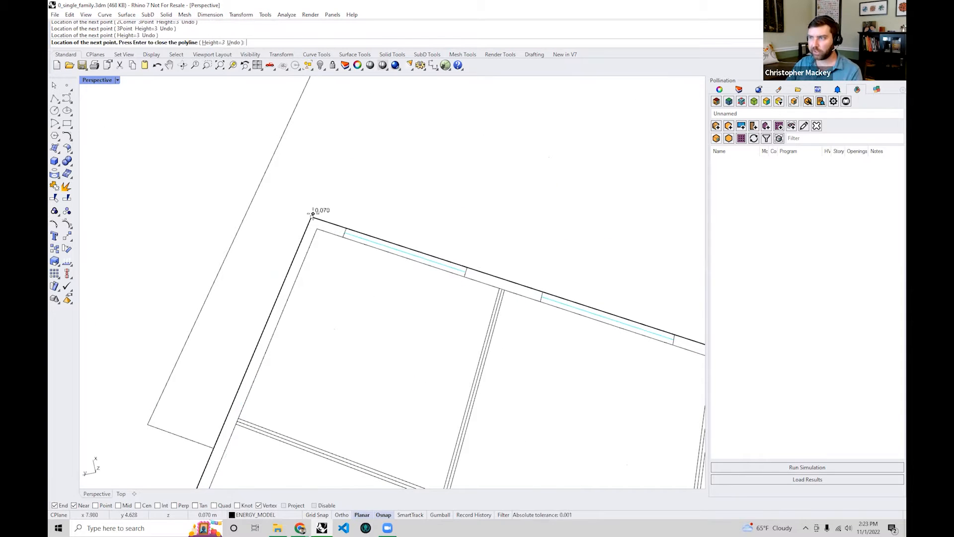
pyautogui.scroll(-5, 313, 215)
pyautogui.scroll(2, 259, 277)
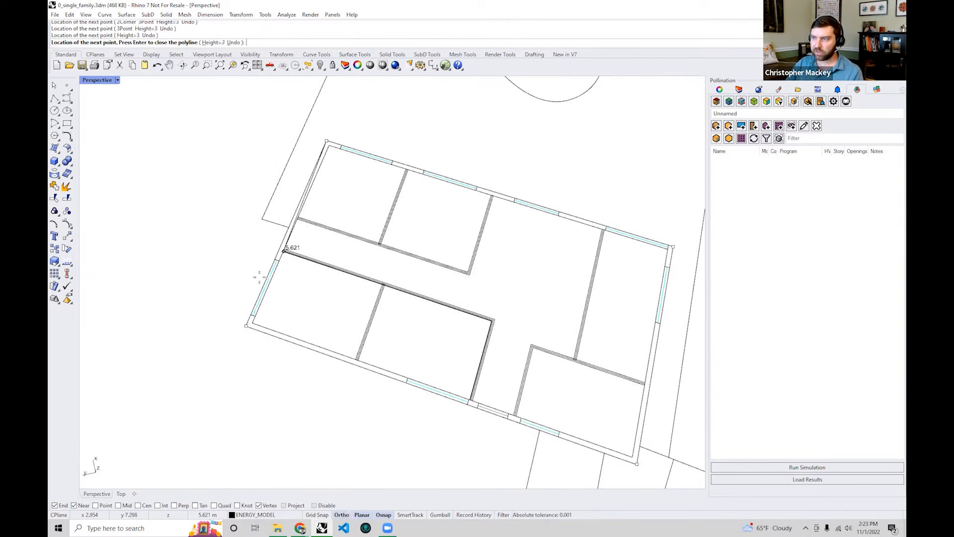
pyautogui.scroll(5, 251, 316)
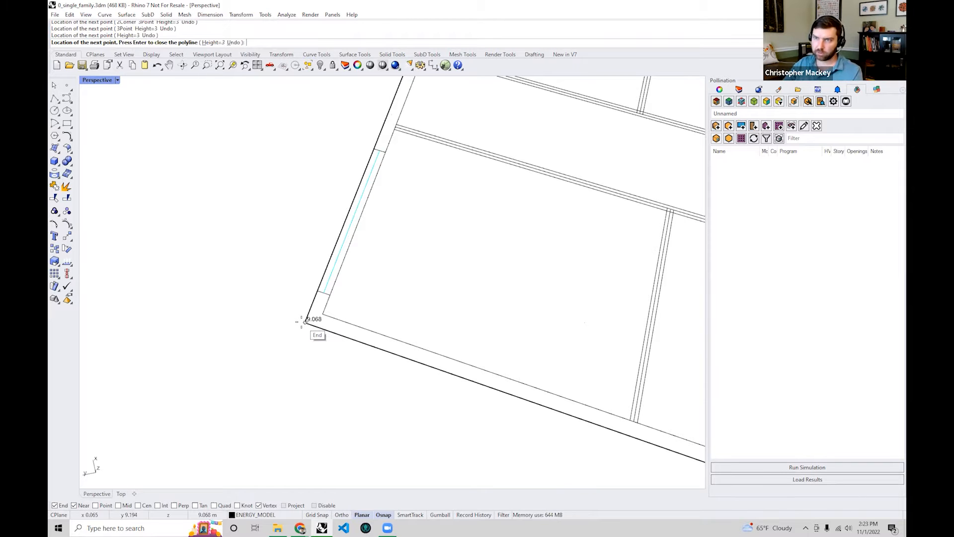
pyautogui.click(301, 322)
pyautogui.scroll(-5, 303, 322)
# - Examine the whole-house room over the plan from several angles, selecting it and clearing the selection
pyautogui.moveTo(302, 322); pyautogui.dragTo(348, 273, button='right')
pyautogui.scroll(-5, 348, 273)
pyautogui.moveTo(454, 297); pyautogui.dragTo(327, 323, button='right')
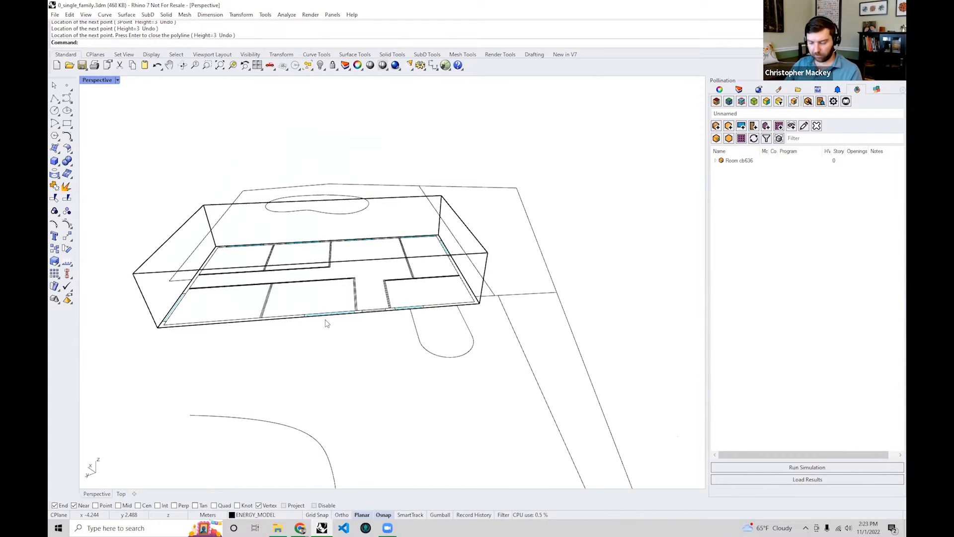
pyautogui.moveTo(327, 323); pyautogui.dragTo(442, 377, button='right')
pyautogui.click(539, 213)
pyautogui.click(441, 377)
pyautogui.click(620, 248)
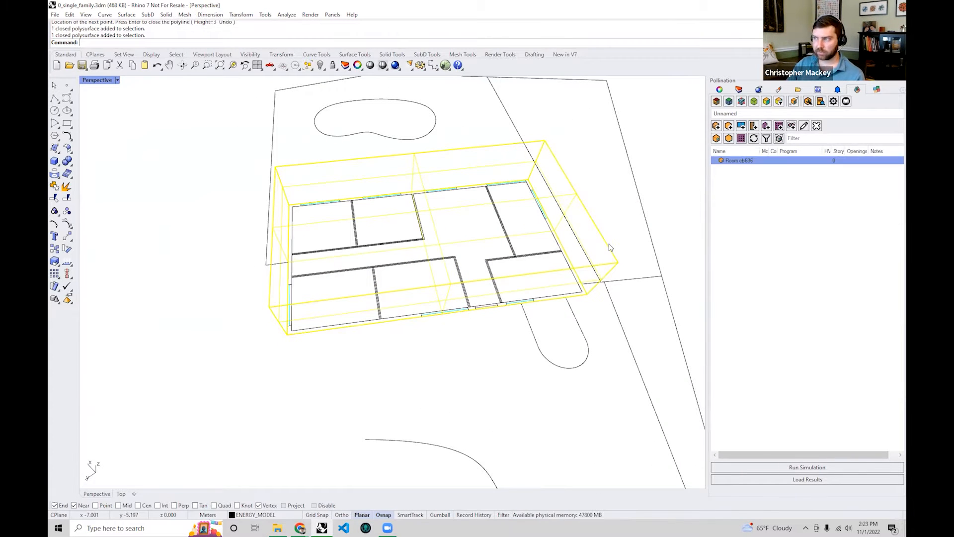
pyautogui.moveTo(582, 331); pyautogui.dragTo(565, 345, button='right')
pyautogui.click(564, 347)
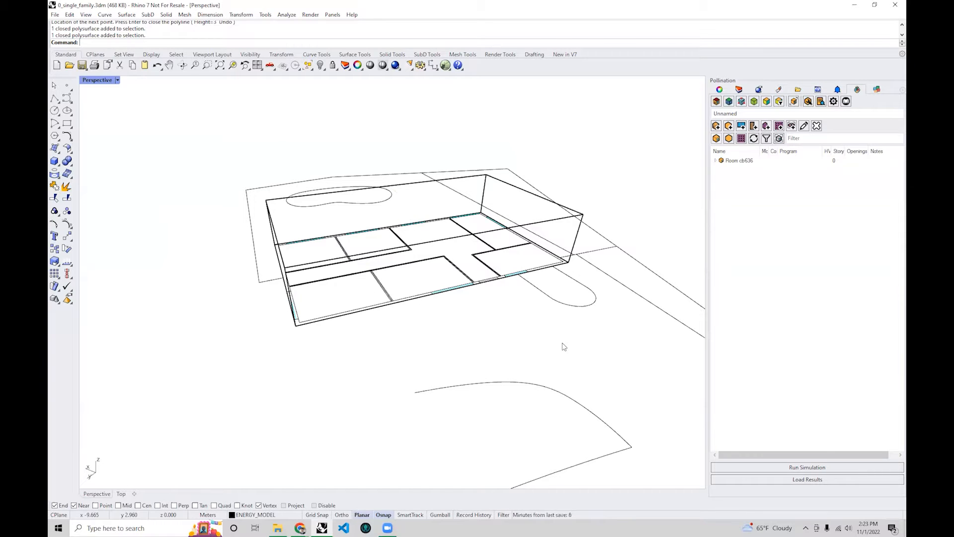
pyautogui.moveTo(564, 347); pyautogui.dragTo(398, 334, button='right')
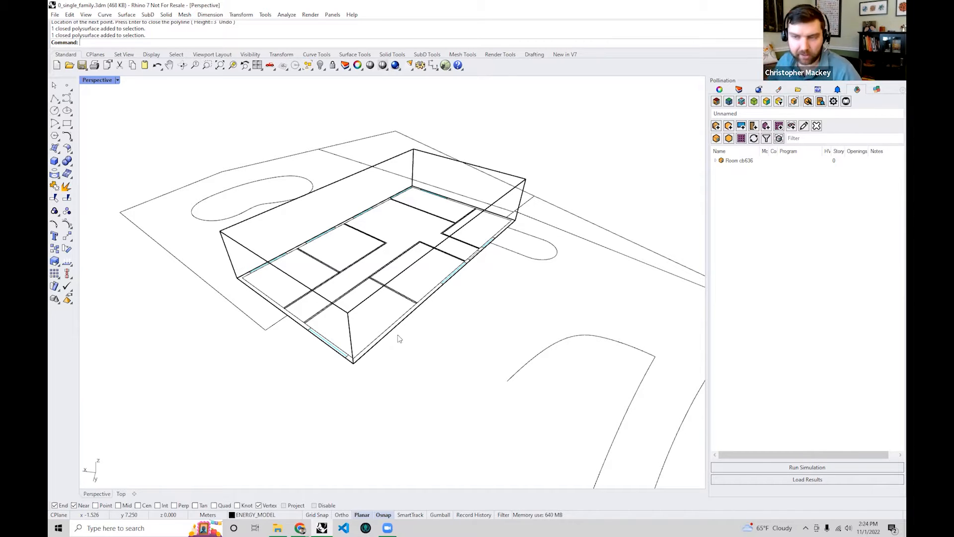
pyautogui.moveTo(401, 336); pyautogui.dragTo(447, 367, button='right')
# - Review the document's model units and tolerance settings with the Units command, then close them without changes
pyautogui.write('Units')
pyautogui.press('Return')
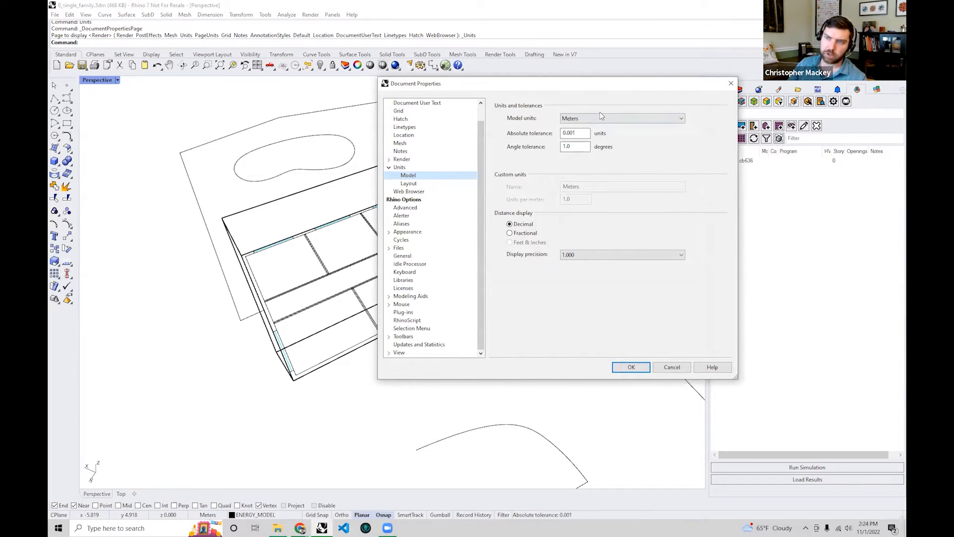
pyautogui.click(731, 83)
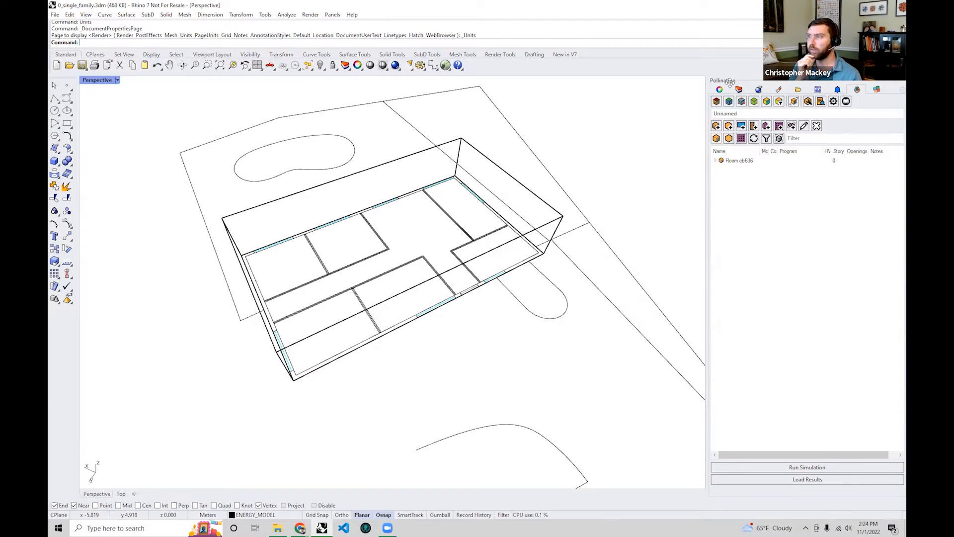
# - Examine the whole-house room from above and from near ground level, and select it
pyautogui.moveTo(639, 313); pyautogui.dragTo(515, 336, button='right')
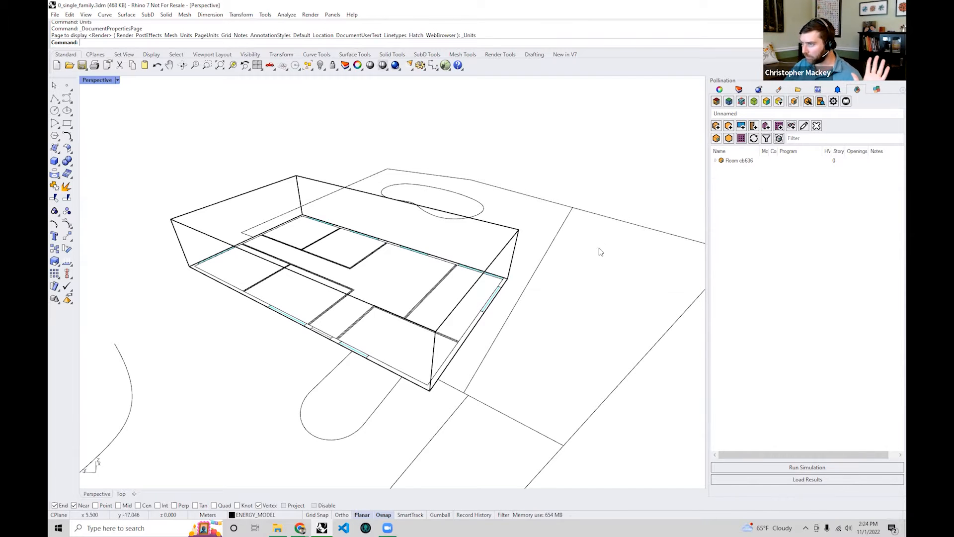
pyautogui.moveTo(601, 252); pyautogui.dragTo(596, 251, button='right')
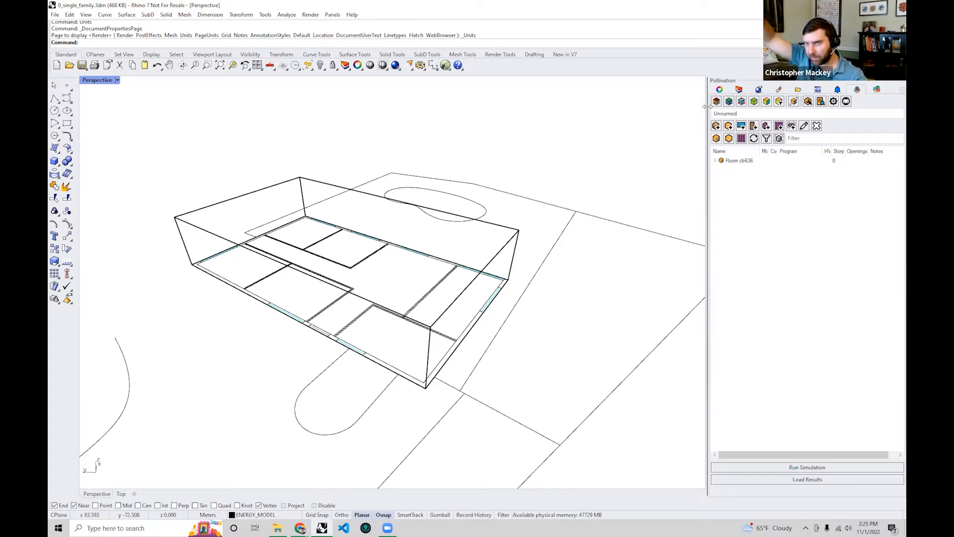
pyautogui.moveTo(529, 216); pyautogui.dragTo(588, 281, button='right')
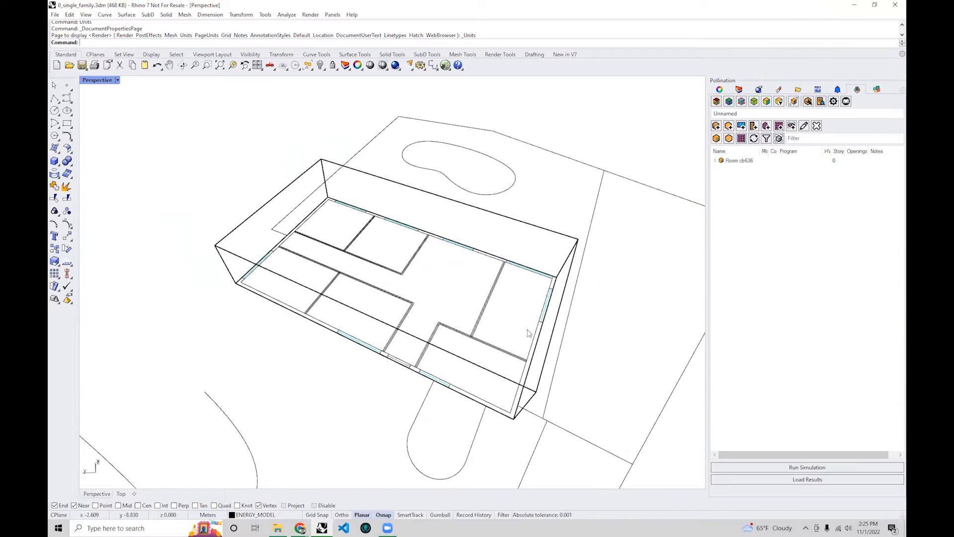
pyautogui.moveTo(527, 332); pyautogui.dragTo(484, 207, button='right')
pyautogui.click(424, 241)
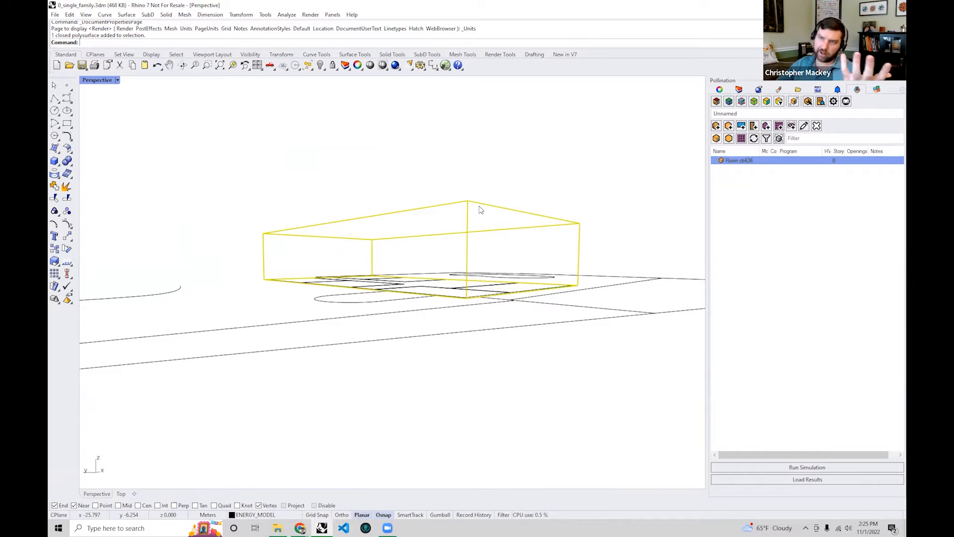
# - Clear the room's selection, color the model by face type, and examine the roof and walls from several angles
pyautogui.moveTo(473, 215); pyautogui.dragTo(366, 236, button='right')
pyautogui.click(451, 197)
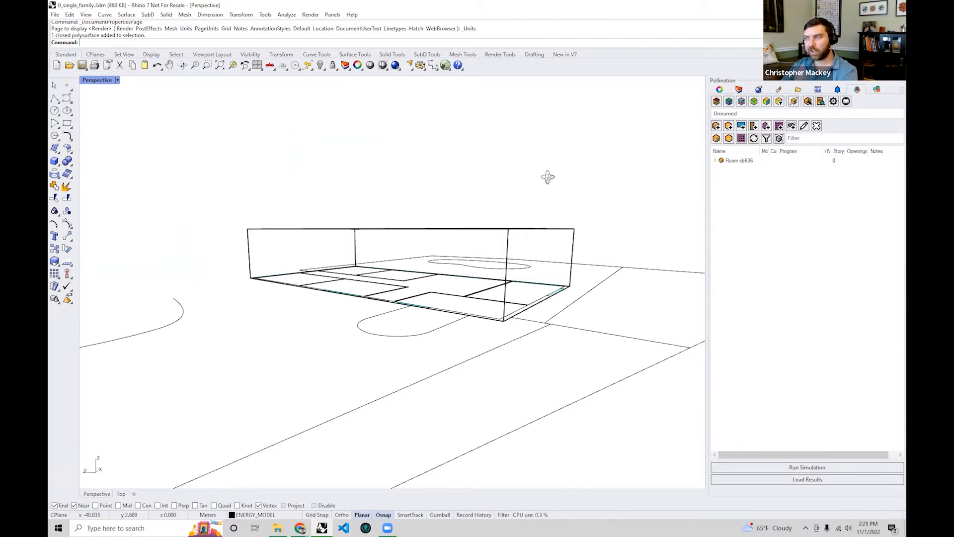
pyautogui.moveTo(491, 263); pyautogui.dragTo(470, 281, button='right')
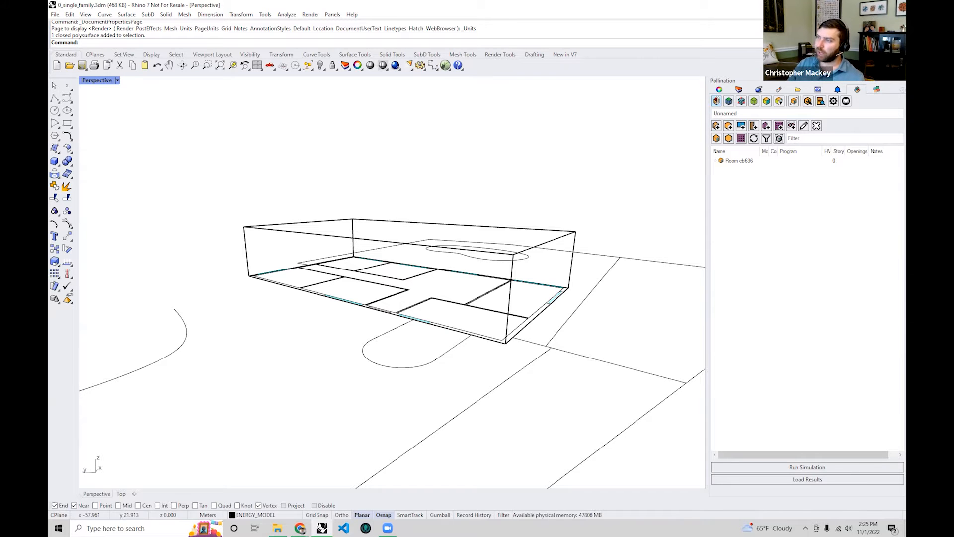
pyautogui.click(716, 101)
pyautogui.moveTo(571, 188); pyautogui.dragTo(533, 209, button='right')
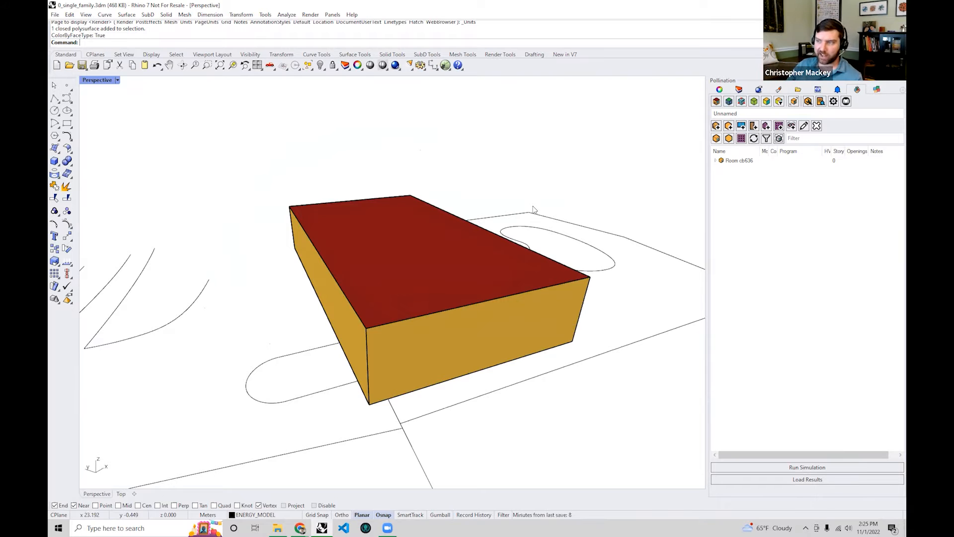
pyautogui.moveTo(473, 276); pyautogui.dragTo(464, 283, button='right')
pyautogui.scroll(3, 216, 261)
pyautogui.moveTo(296, 262); pyautogui.dragTo(485, 260, button='right')
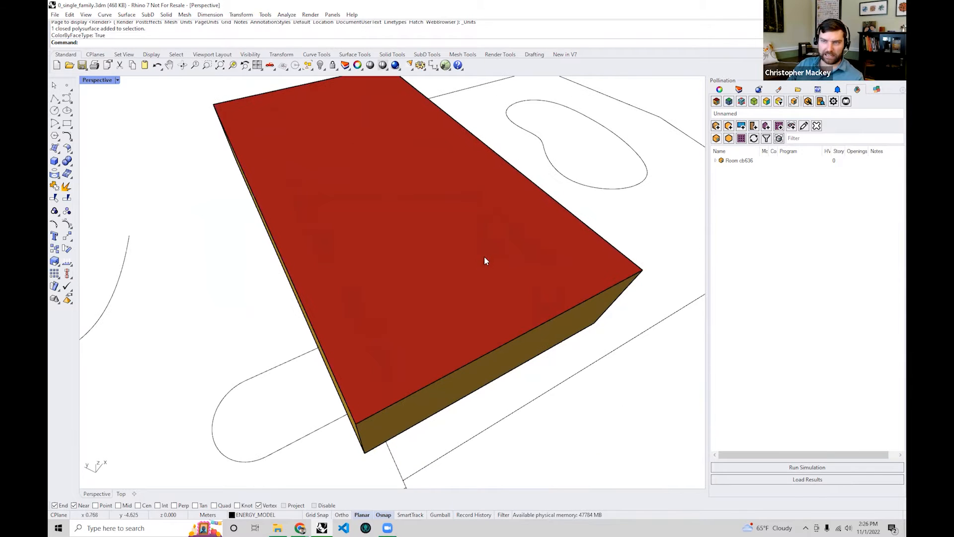
# - Inspect the face-type colors from beneath the floor and around the walls, and turn the coloring off
pyautogui.moveTo(566, 359); pyautogui.dragTo(472, 226, button='right')
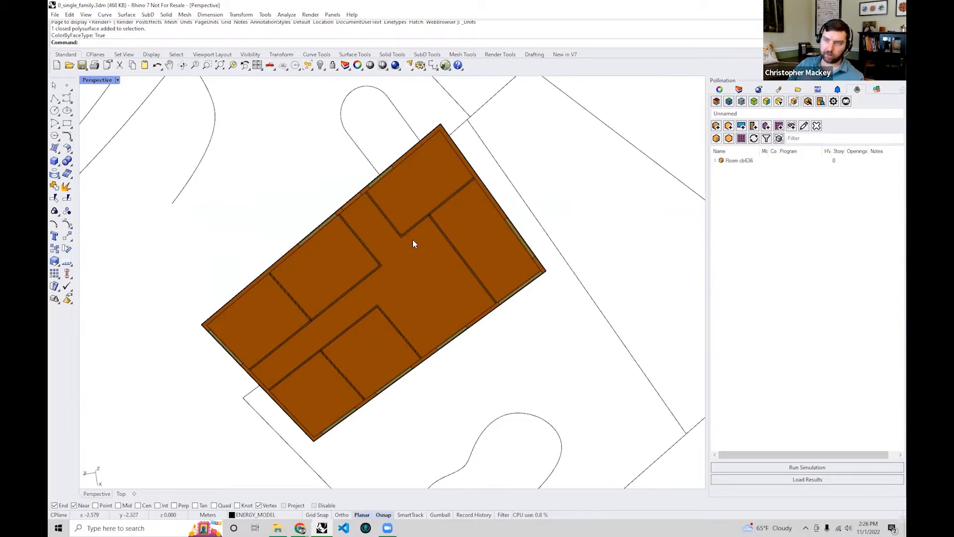
pyautogui.moveTo(407, 252); pyautogui.dragTo(428, 239, button='right')
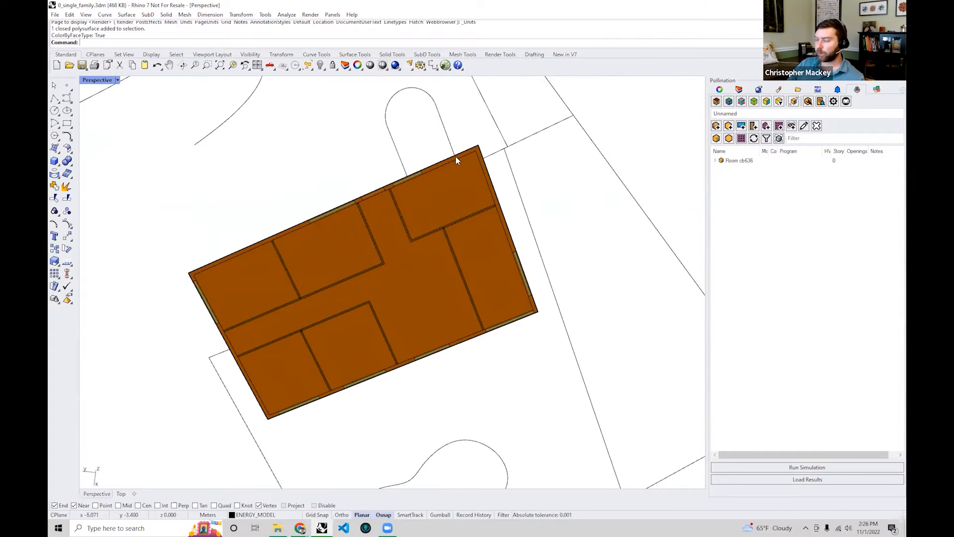
pyautogui.scroll(4, 455, 156)
pyautogui.moveTo(485, 156); pyautogui.dragTo(445, 300, button='right')
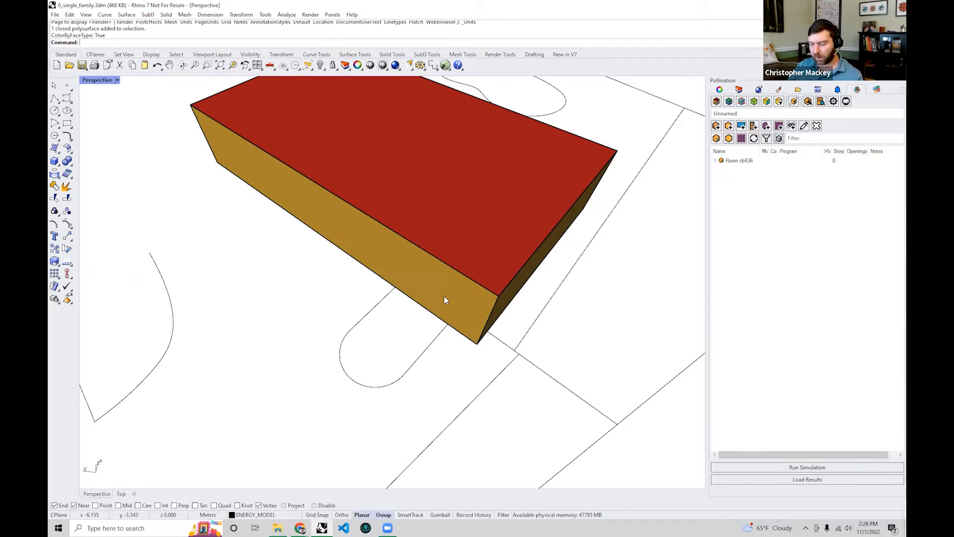
pyautogui.moveTo(454, 271); pyautogui.dragTo(511, 303, button='right')
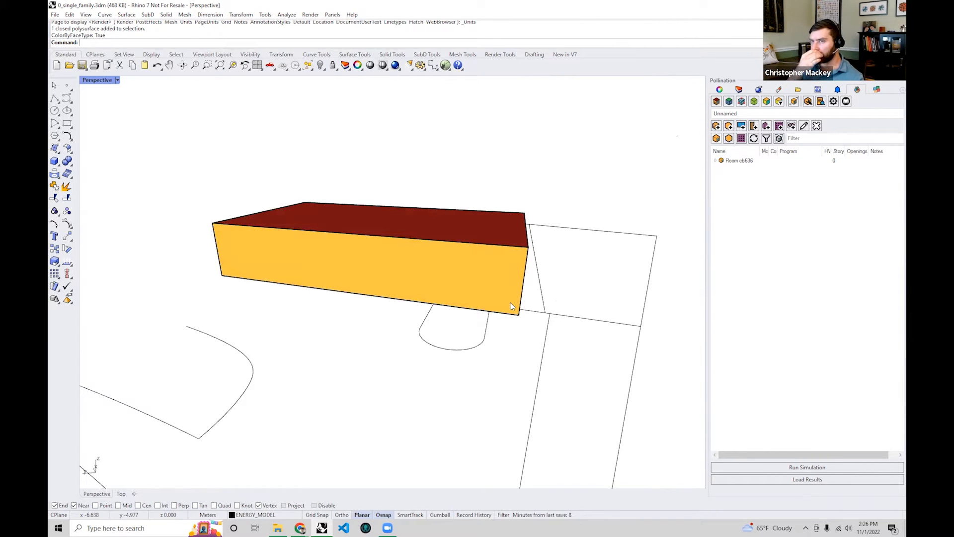
pyautogui.moveTo(512, 306); pyautogui.dragTo(488, 371, button='right')
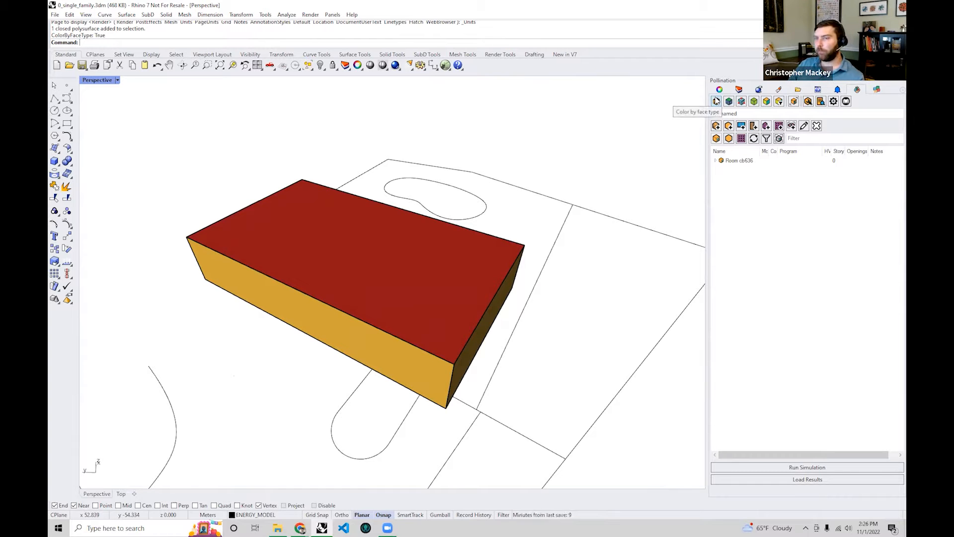
pyautogui.click(716, 102)
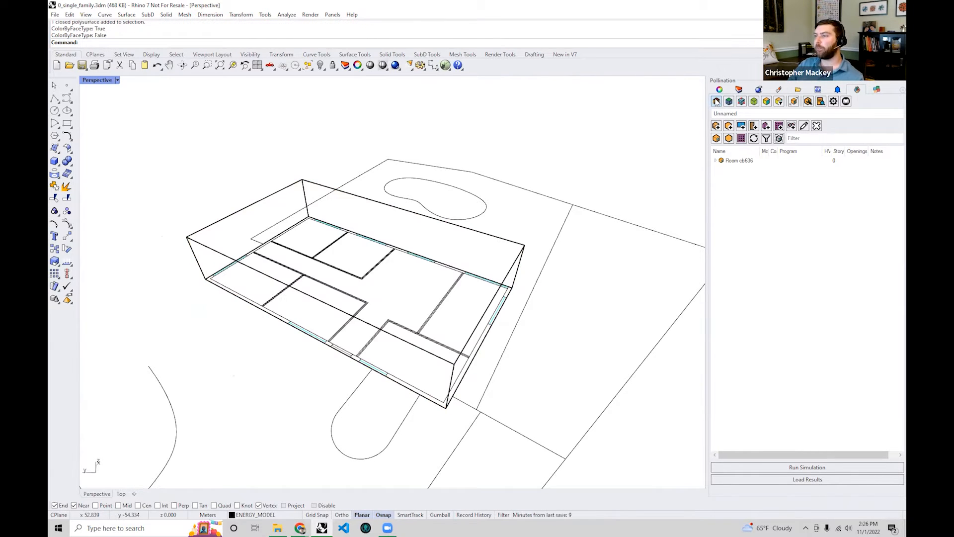
# - Examine the window and door lines along the plan's outer wall by selecting them one at a time, and clear the selection
pyautogui.moveTo(385, 230); pyautogui.dragTo(306, 367, button='right')
pyautogui.scroll(5, 306, 367)
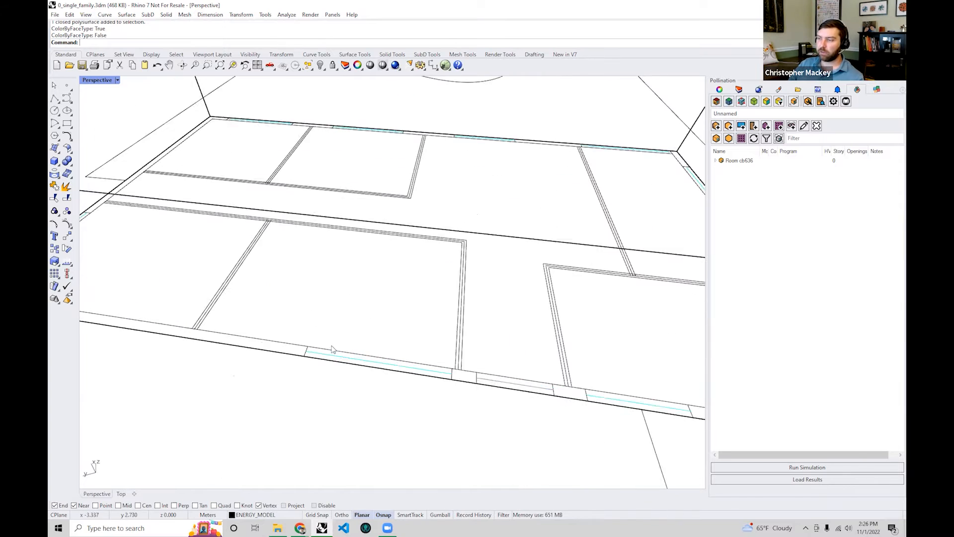
pyautogui.click(338, 366)
pyautogui.scroll(-4, 338, 365)
pyautogui.click(381, 446)
pyautogui.scroll(-3, 353, 387)
pyautogui.click(531, 404)
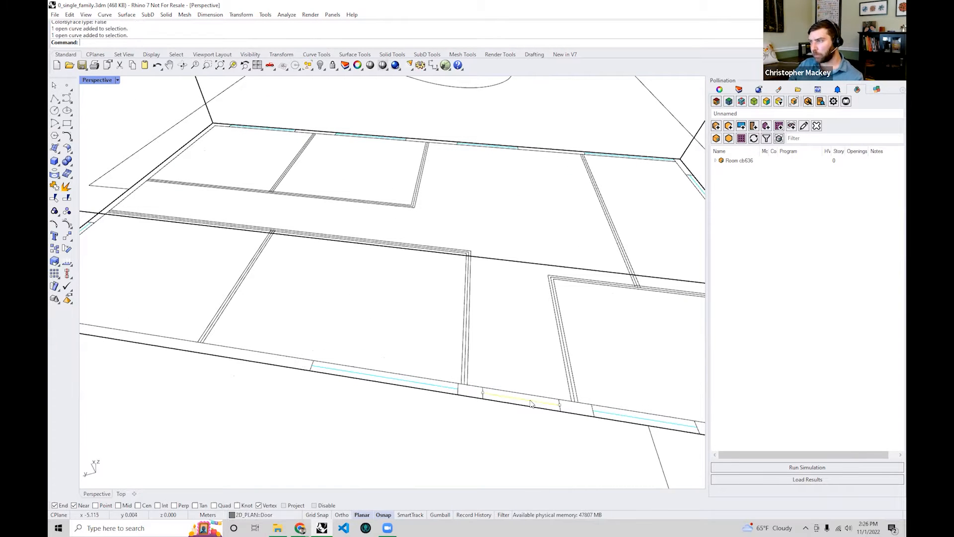
pyautogui.keyDown('shift'); pyautogui.moveTo(481, 399); pyautogui.dragTo(369, 386, button='right'); pyautogui.keyUp('shift')
pyautogui.click(401, 393)
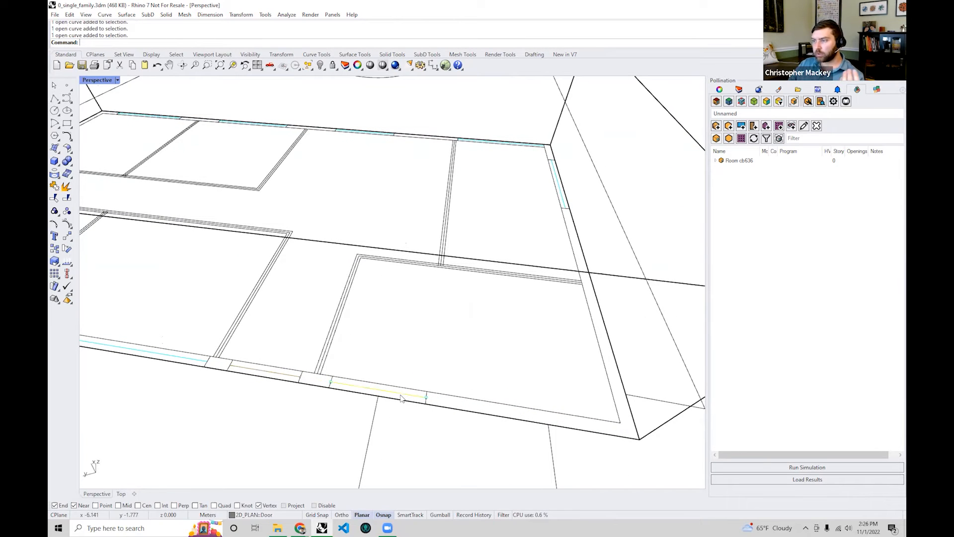
pyautogui.click(296, 404)
pyautogui.scroll(-5, 269, 412)
pyautogui.keyDown('shift'); pyautogui.moveTo(241, 401); pyautogui.dragTo(320, 363, button='right'); pyautogui.keyUp('shift')
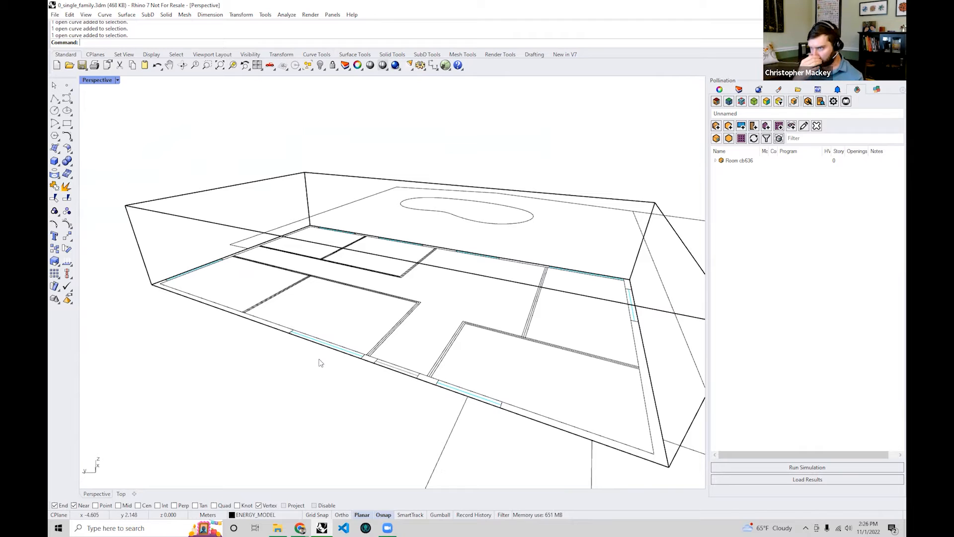
pyautogui.scroll(-2, 320, 362)
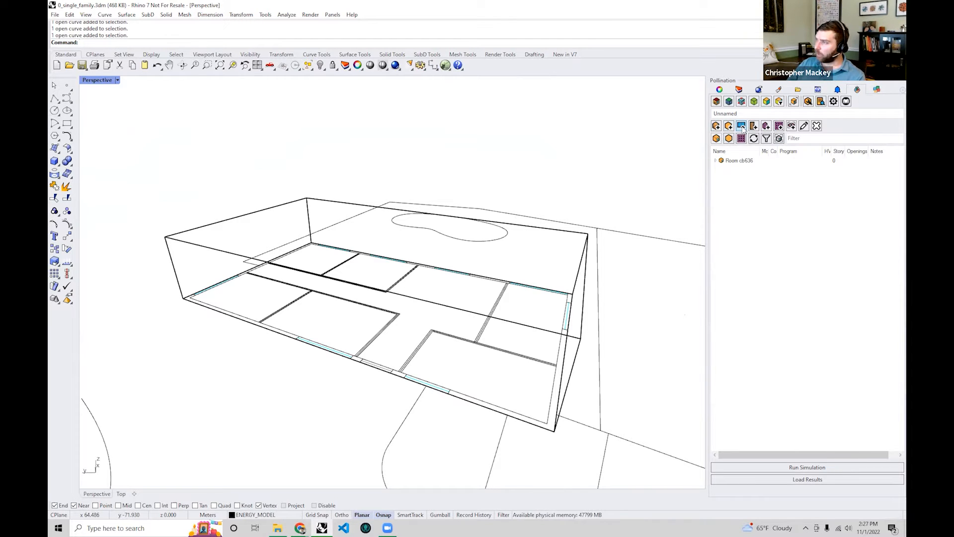
# - Add windows to the whole-house room by window-wall ratio, with 0.4 on all four orientations and no subdivision
pyautogui.click(742, 128)
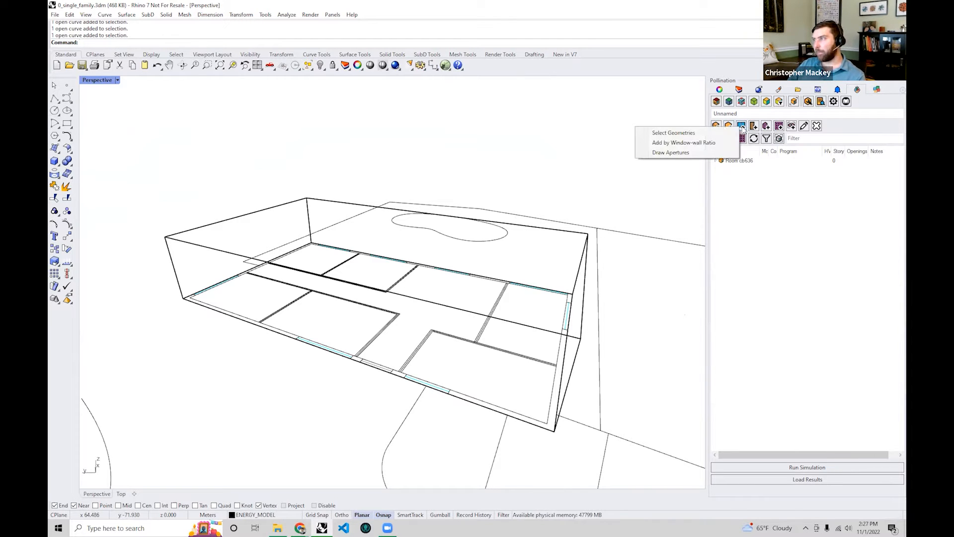
pyautogui.click(703, 147)
pyautogui.moveTo(571, 209); pyautogui.dragTo(407, 218, button='right')
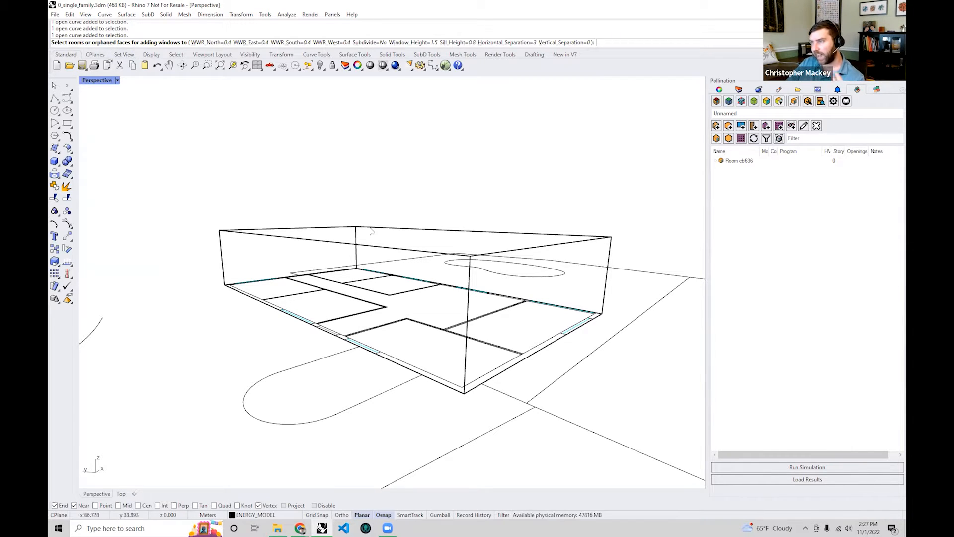
pyautogui.click(401, 233)
pyautogui.moveTo(405, 228); pyautogui.dragTo(447, 259, button='right')
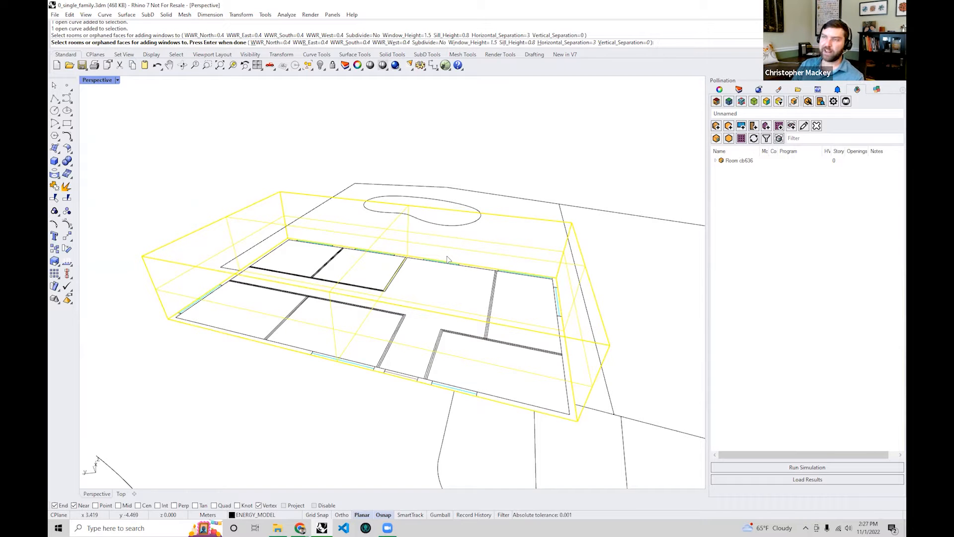
pyautogui.press('Return')
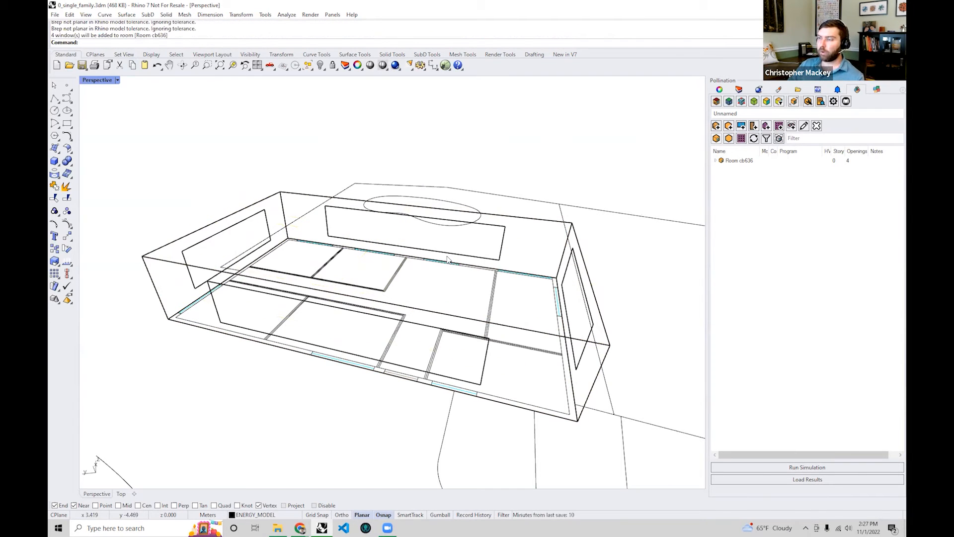
# - Color the model by face type and examine the ratio-based windows on the room's walls
pyautogui.moveTo(429, 258); pyautogui.dragTo(432, 229, button='right')
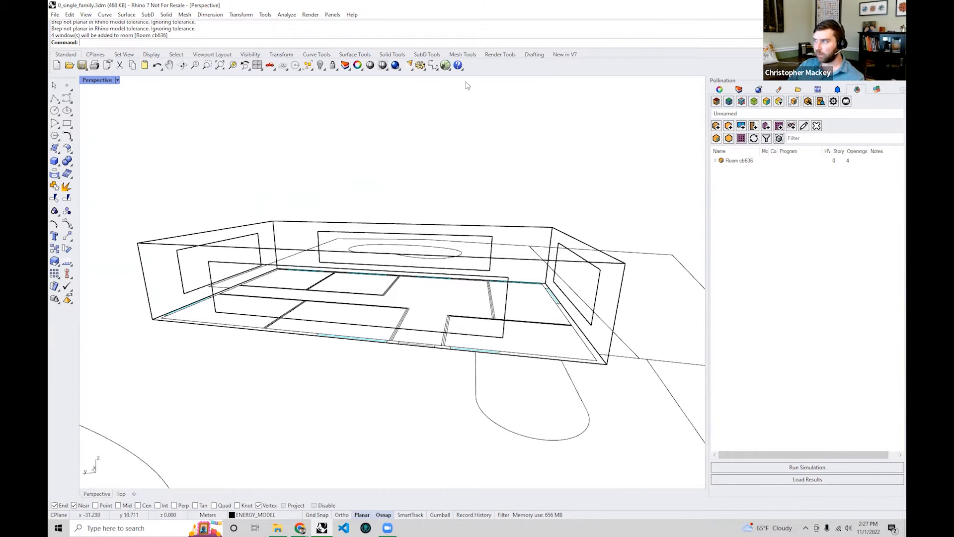
pyautogui.moveTo(427, 234); pyautogui.dragTo(395, 293, button='right')
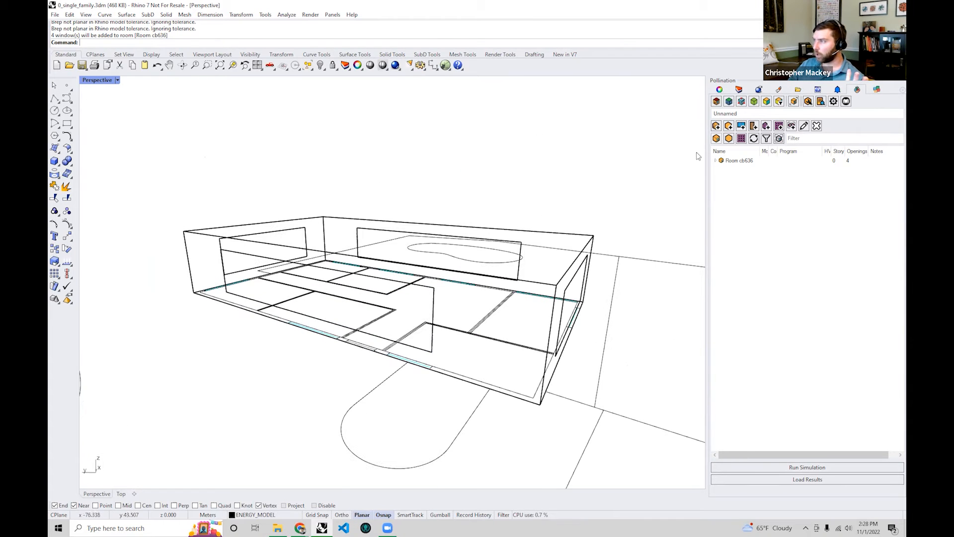
pyautogui.click(717, 102)
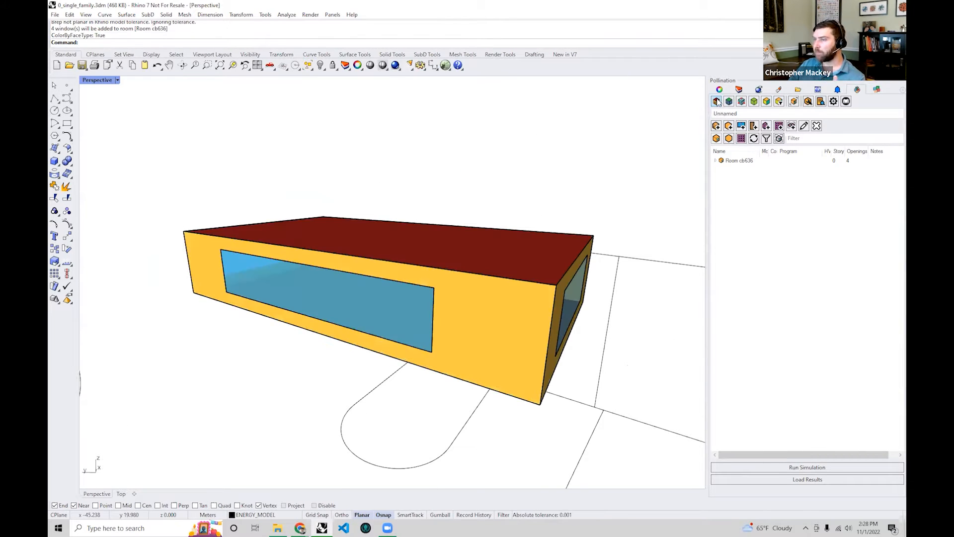
pyautogui.moveTo(366, 297)
pyautogui.mouseDown(button='right')
pyautogui.moveTo(512, 286)
pyautogui.moveTo(267, 279)
pyautogui.moveTo(302, 297)
pyautogui.moveTo(305, 315)
pyautogui.moveTo(326, 333)
pyautogui.moveTo(344, 296)
pyautogui.moveTo(320, 306)
pyautogui.moveTo(285, 378)
pyautogui.mouseUp(button='right')
pyautogui.scroll(6, 398, 300)
pyautogui.scroll(-8, 431, 282)
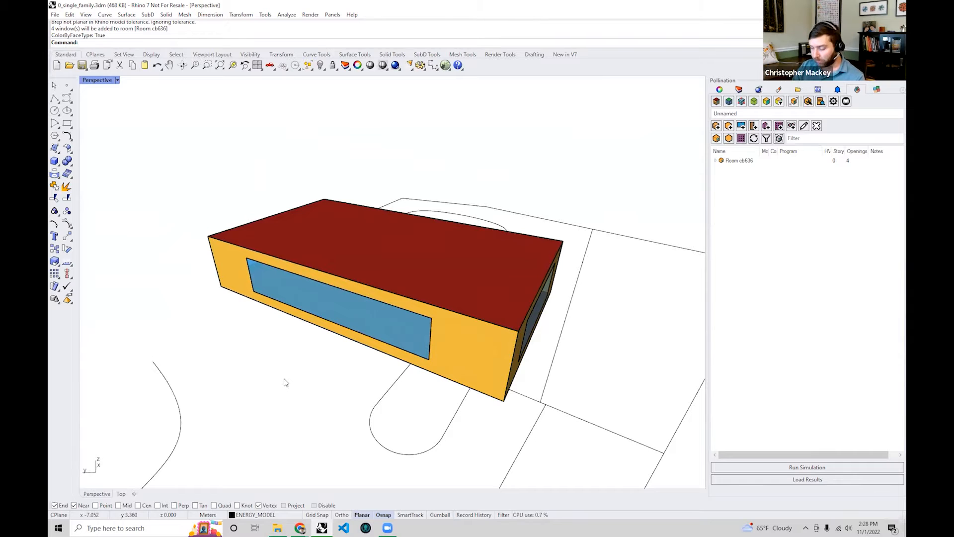
# - Undo the addition of the ratio-based windows and clear the room's selection
pyautogui.hotkey('ctrl', 'z')
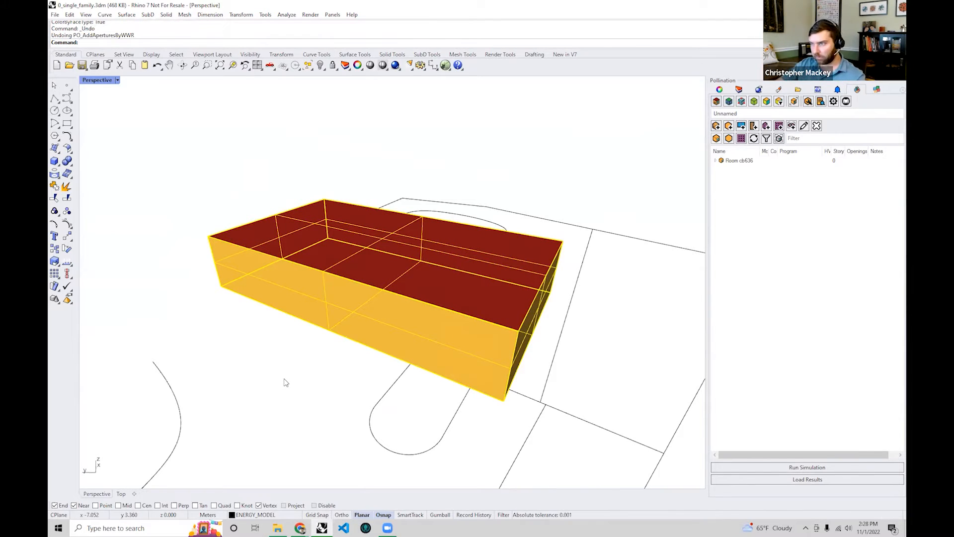
pyautogui.click(286, 382)
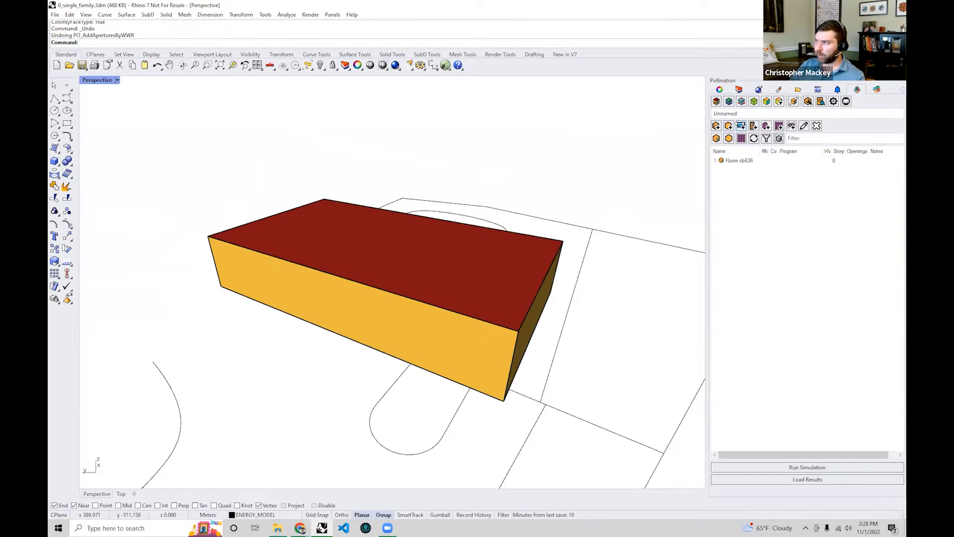
# - Add windows to the whole-house room by window-wall ratio, with east and west set to 0.2 and subdivision turned on
pyautogui.click(729, 126)
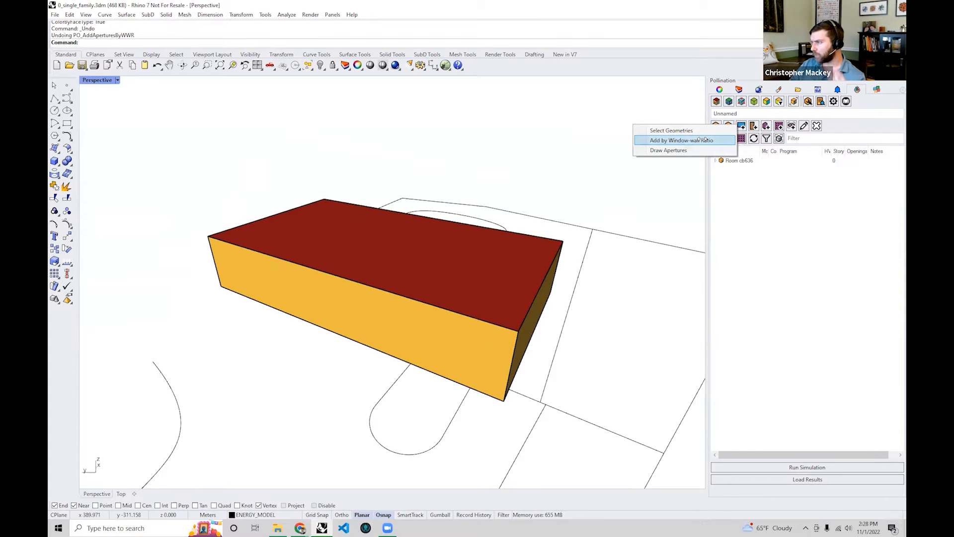
pyautogui.click(705, 140)
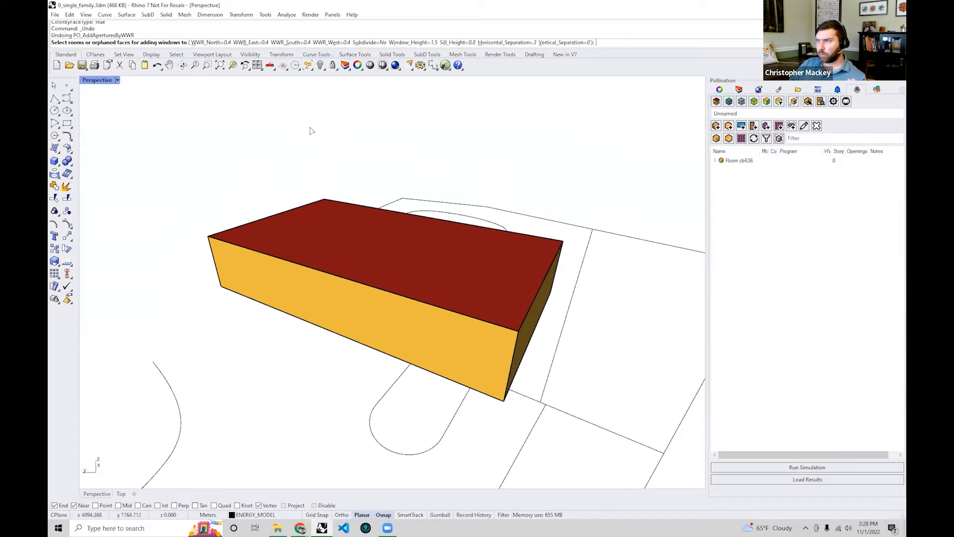
pyautogui.click(288, 212)
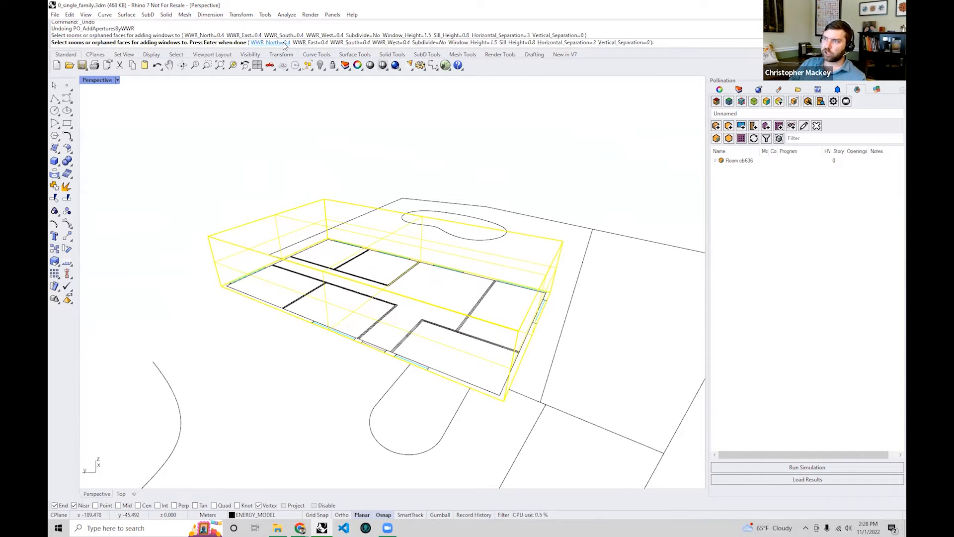
pyautogui.click(305, 43)
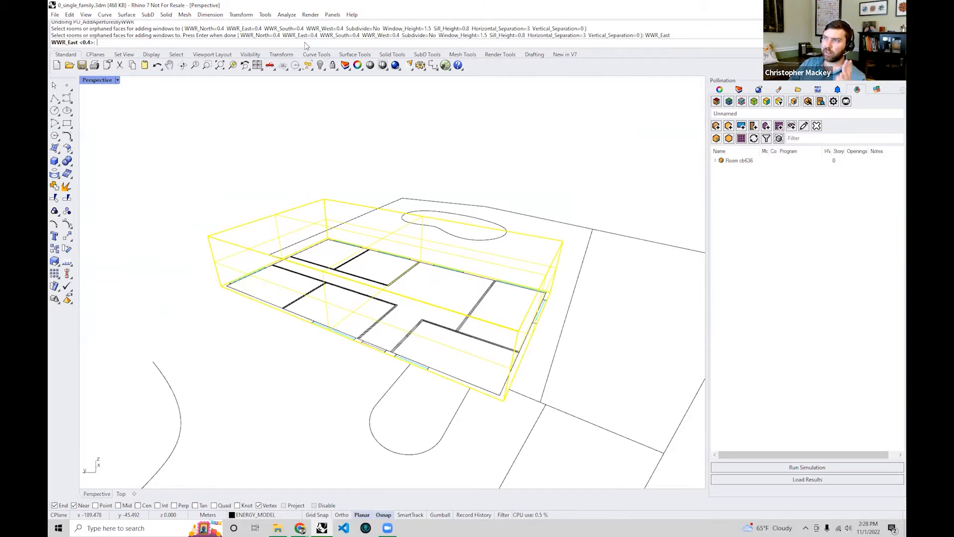
pyautogui.write('0.2')
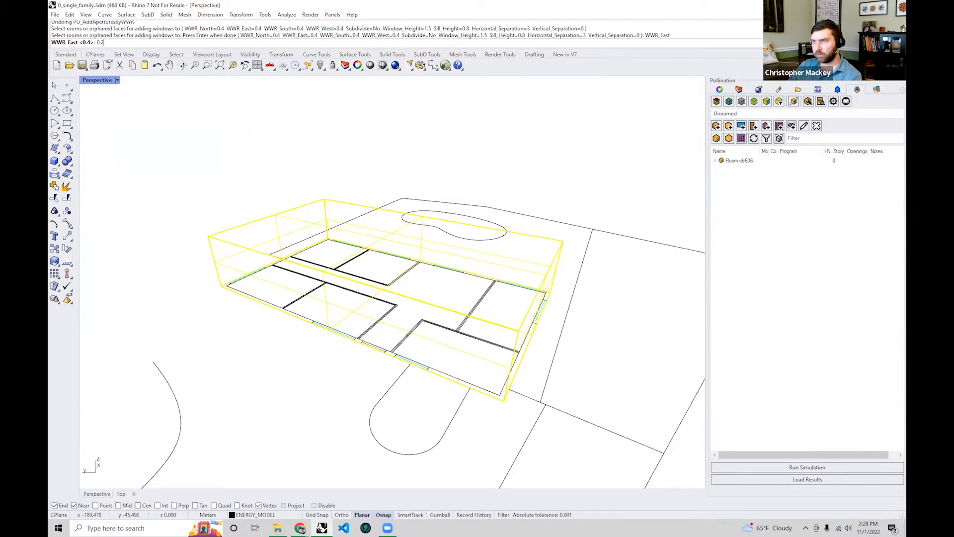
pyautogui.press('Return')
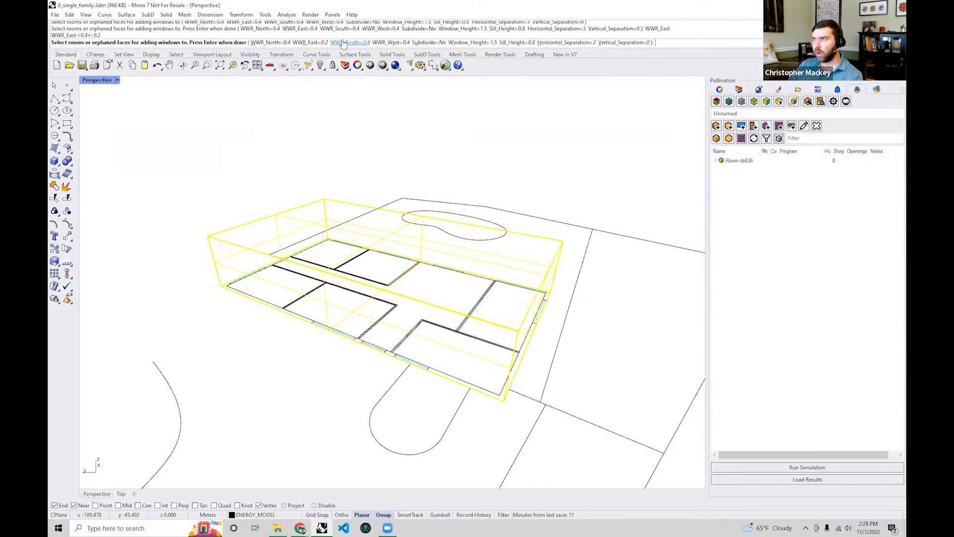
pyautogui.click(390, 44)
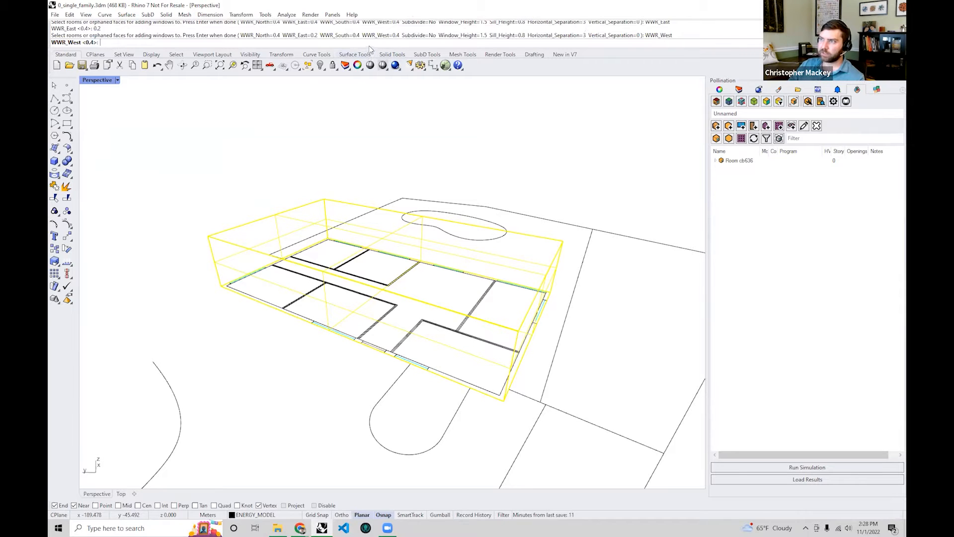
pyautogui.write('0.2')
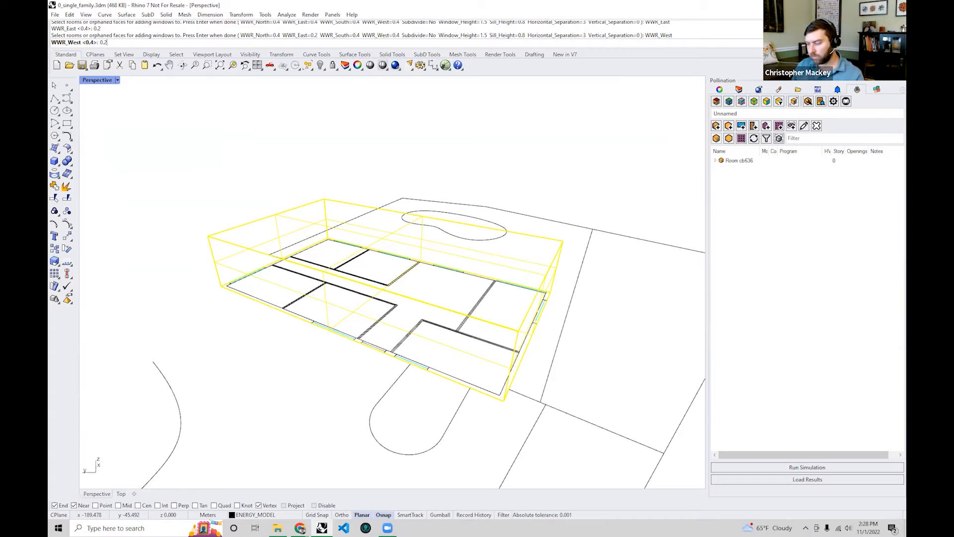
pyautogui.press('Return')
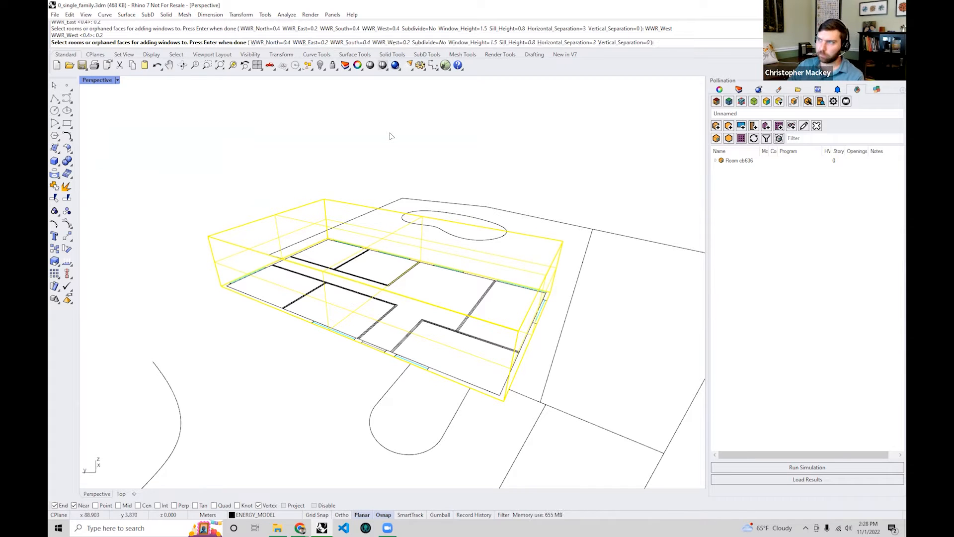
pyautogui.click(431, 44)
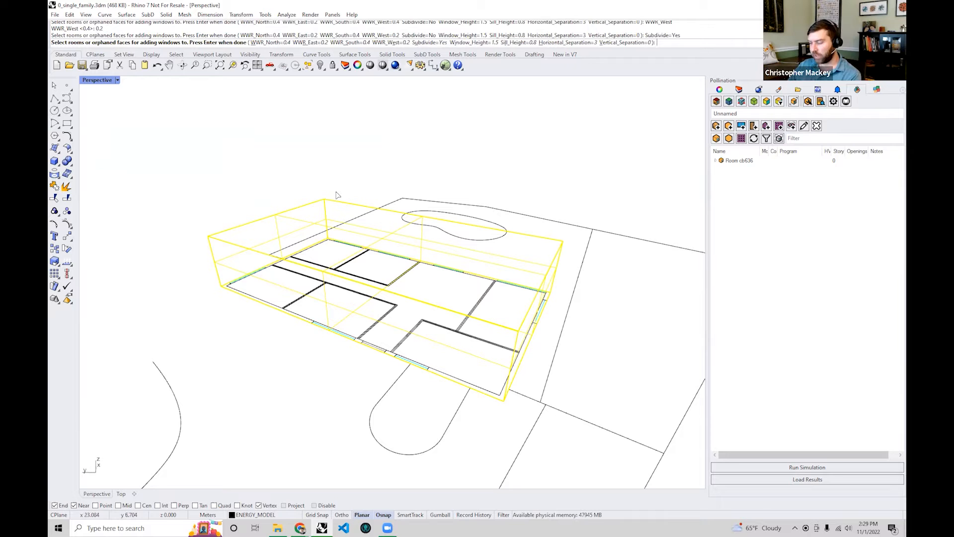
pyautogui.press('Return')
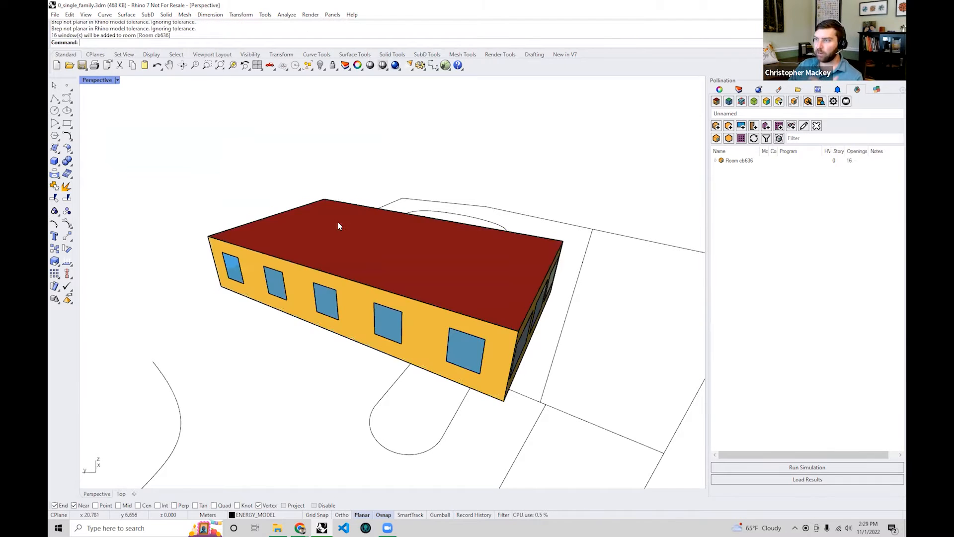
# - Examine the subdivided windows around the room, undo their addition and clear the selection
pyautogui.moveTo(328, 279); pyautogui.dragTo(291, 331, button='right')
pyautogui.moveTo(524, 315); pyautogui.dragTo(418, 270, button='right')
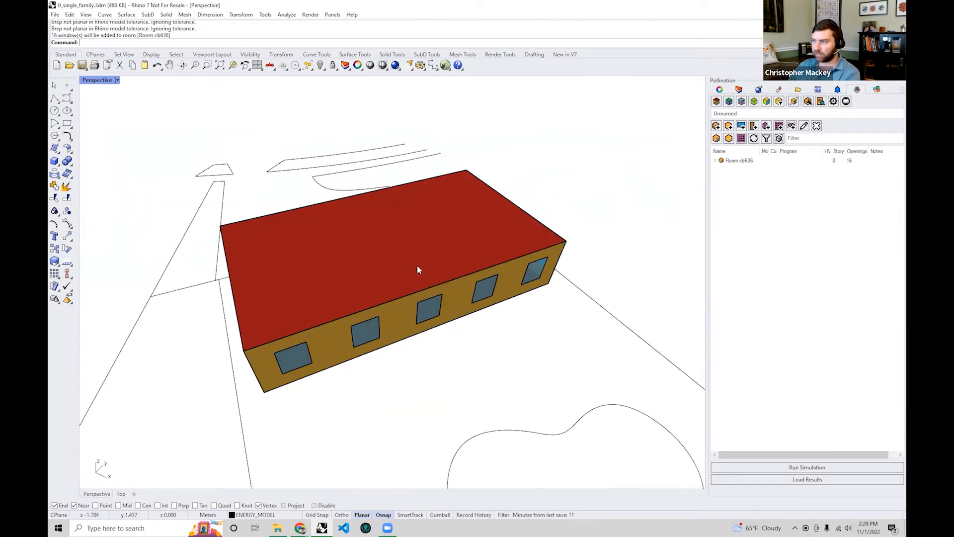
pyautogui.moveTo(517, 200); pyautogui.dragTo(565, 262, button='right')
pyautogui.moveTo(599, 219); pyautogui.dragTo(426, 249, button='right')
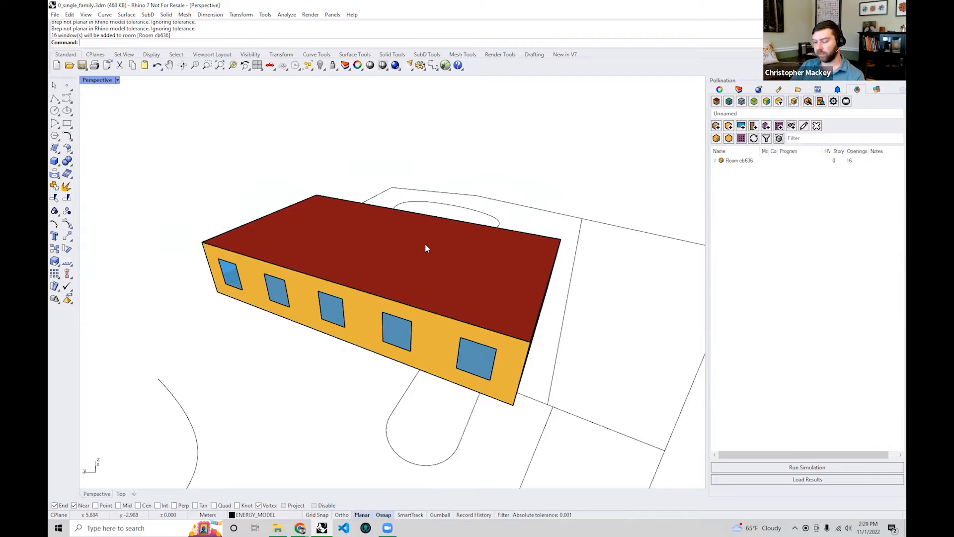
pyautogui.moveTo(574, 284); pyautogui.dragTo(548, 273, button='right')
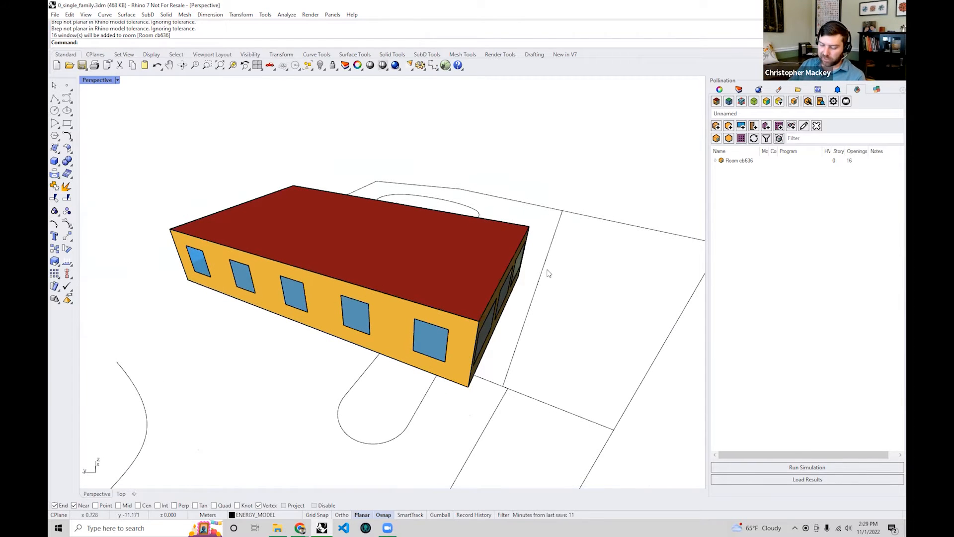
pyautogui.hotkey('ctrl', 'z')
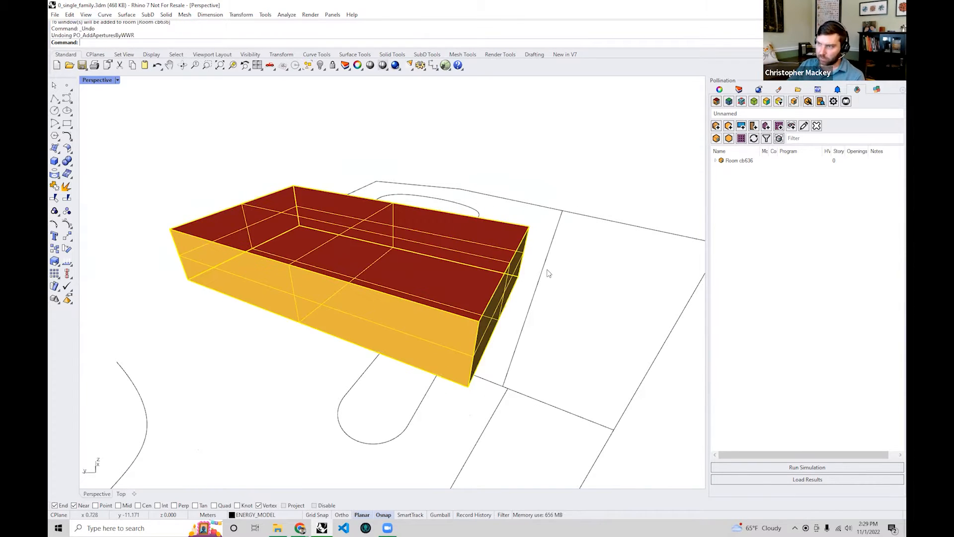
pyautogui.moveTo(543, 309); pyautogui.dragTo(607, 320, button='right')
pyautogui.press('Escape')
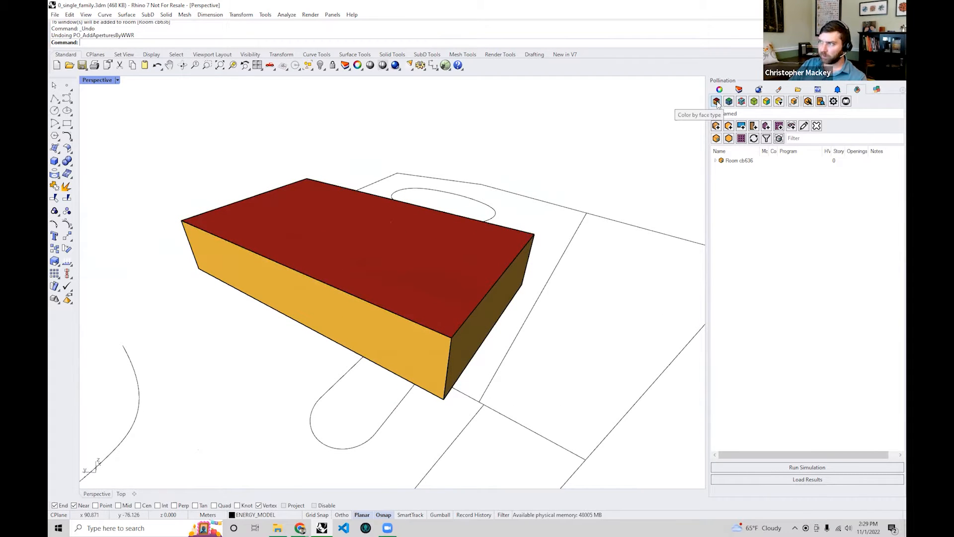
# - Turn off coloring by face type and redo the addition of the subdivided windows
pyautogui.click(716, 101)
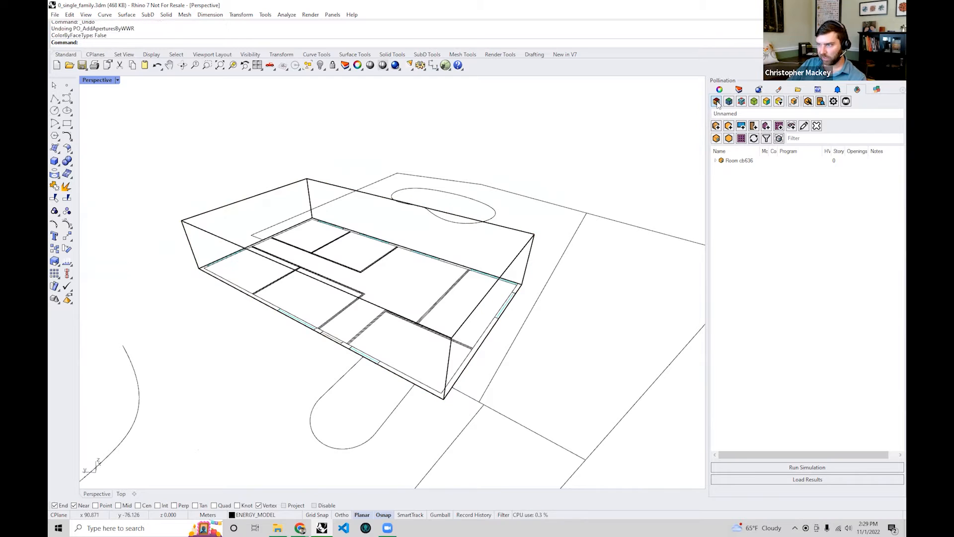
pyautogui.moveTo(418, 279); pyautogui.dragTo(426, 256, button='right')
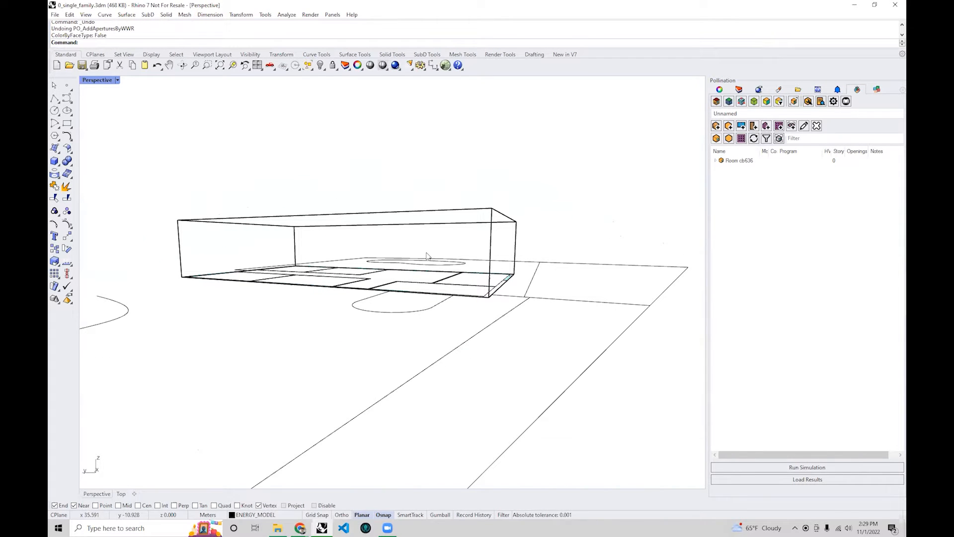
pyautogui.moveTo(334, 247); pyautogui.dragTo(325, 267, button='right')
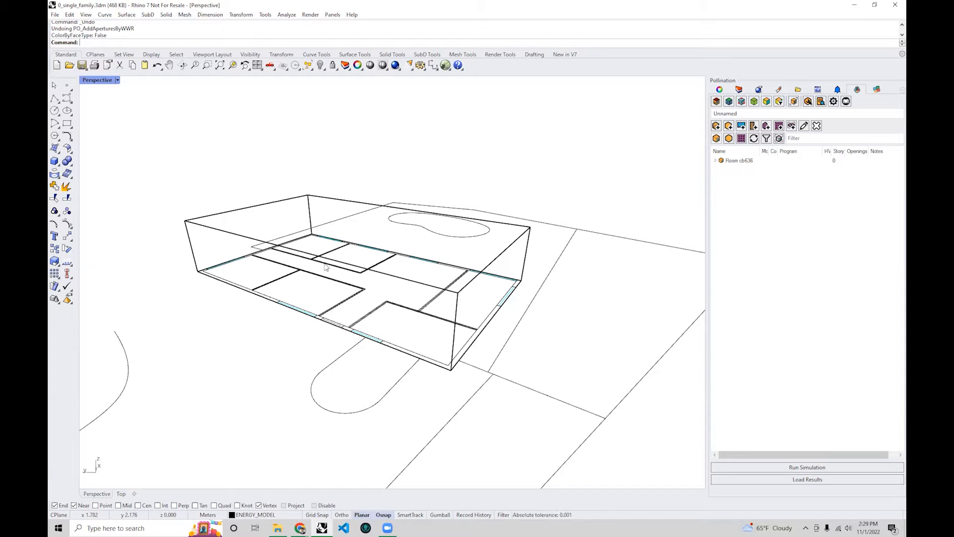
pyautogui.hotkey('ctrl', 'y')
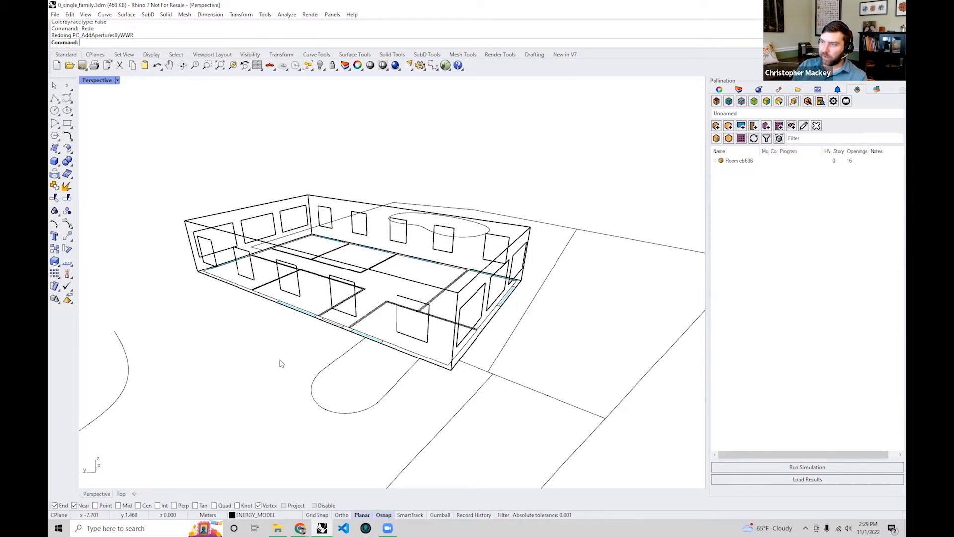
pyautogui.moveTo(281, 363); pyautogui.dragTo(417, 241, button='right')
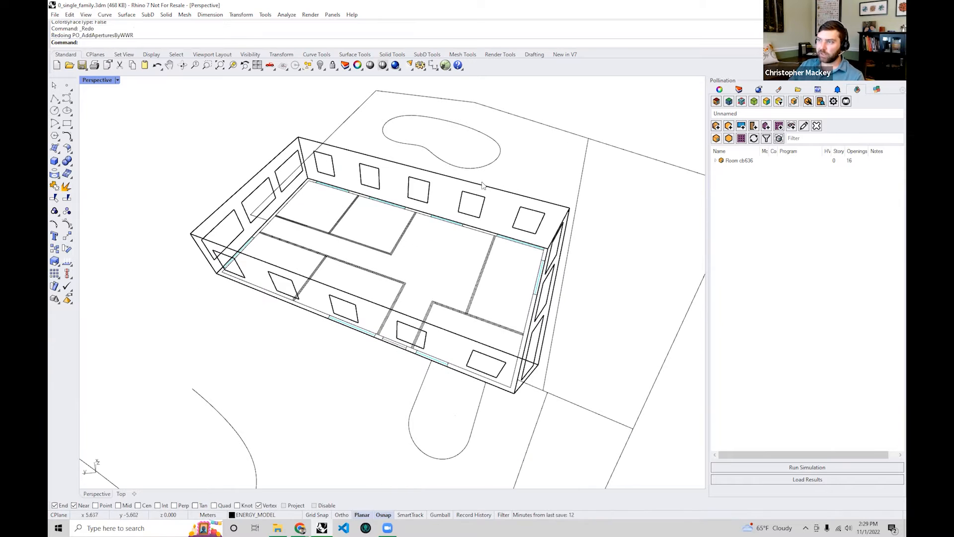
pyautogui.keyDown('shift'); pyautogui.moveTo(371, 278); pyautogui.dragTo(336, 272, button='right'); pyautogui.keyUp('shift')
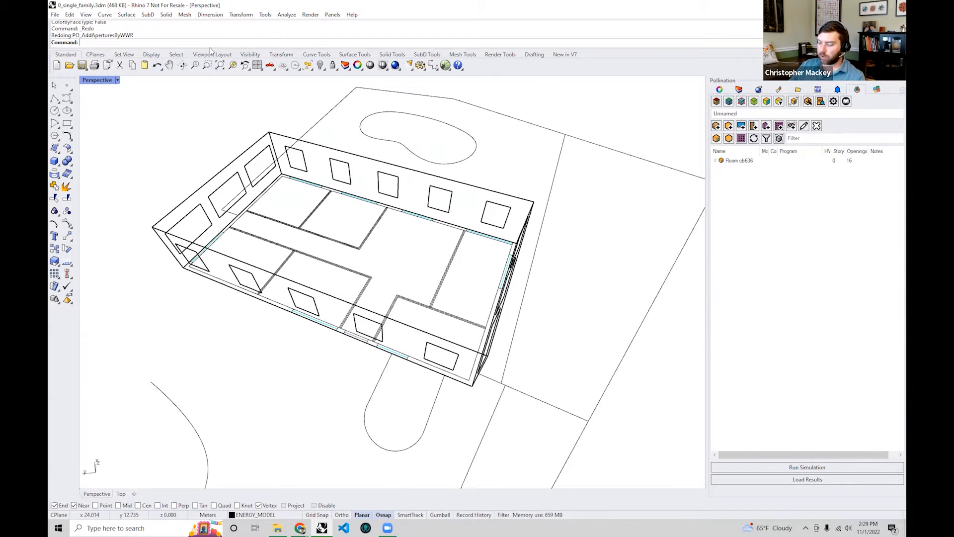
# - Select every window of the model with the PO_SelApertures command and delete them all
pyautogui.write('PO_ColorByFaceType')
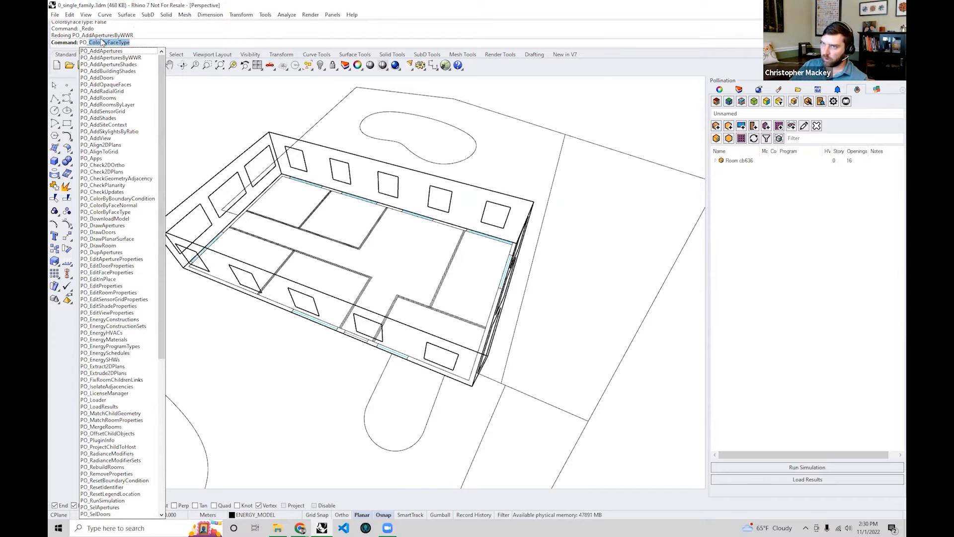
pyautogui.moveTo(162, 66); pyautogui.dragTo(161, 223)
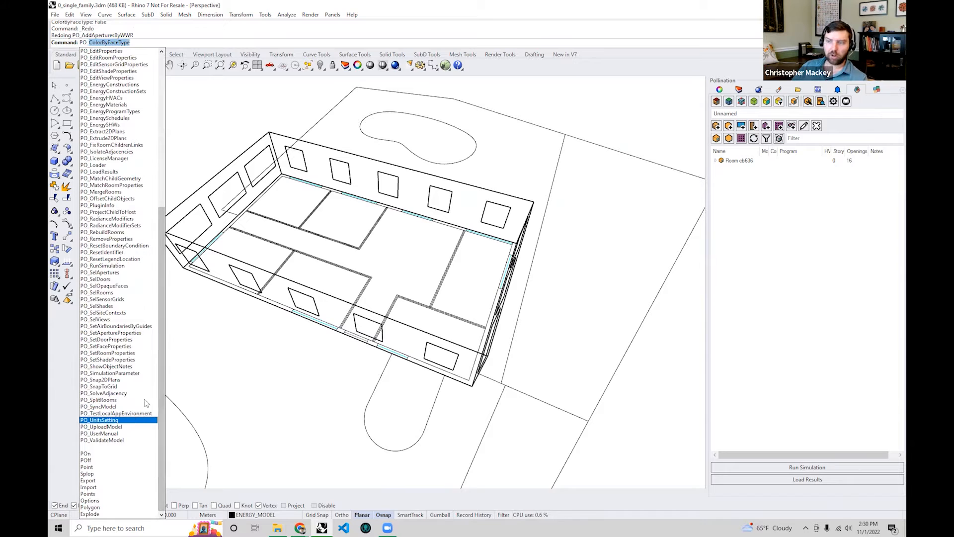
pyautogui.scroll(2, 124, 223)
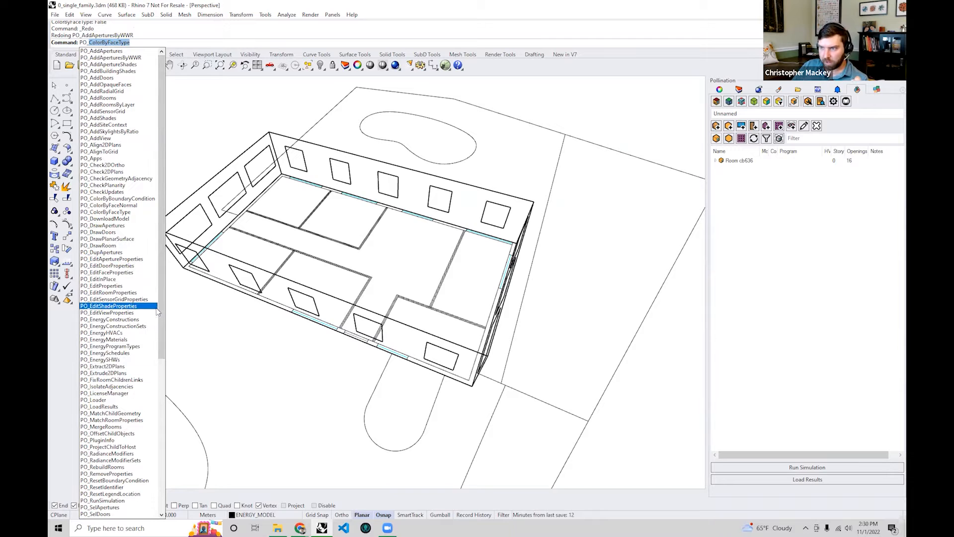
pyautogui.moveTo(162, 308); pyautogui.dragTo(162, 375)
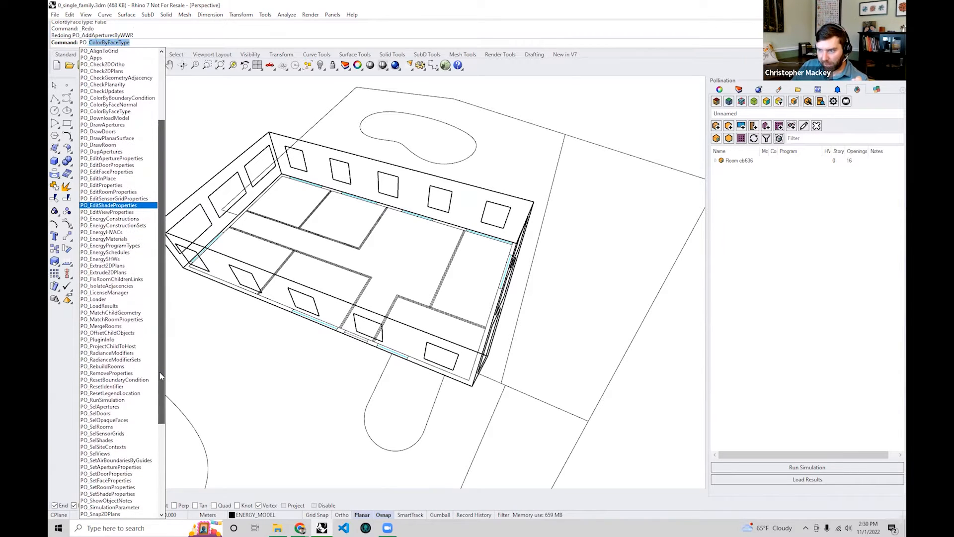
pyautogui.click(118, 407)
pyautogui.moveTo(383, 376); pyautogui.dragTo(374, 348, button='right')
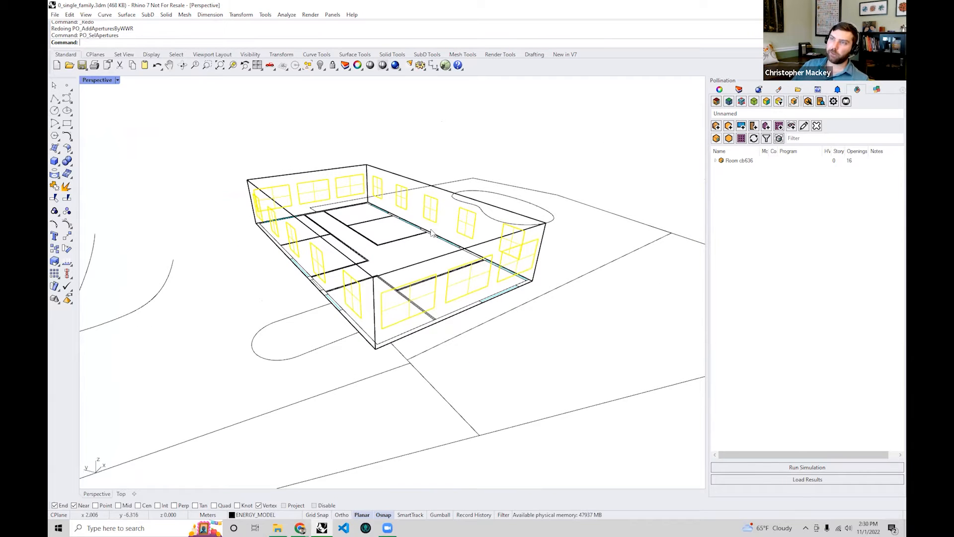
pyautogui.moveTo(366, 232); pyautogui.dragTo(394, 277, button='right')
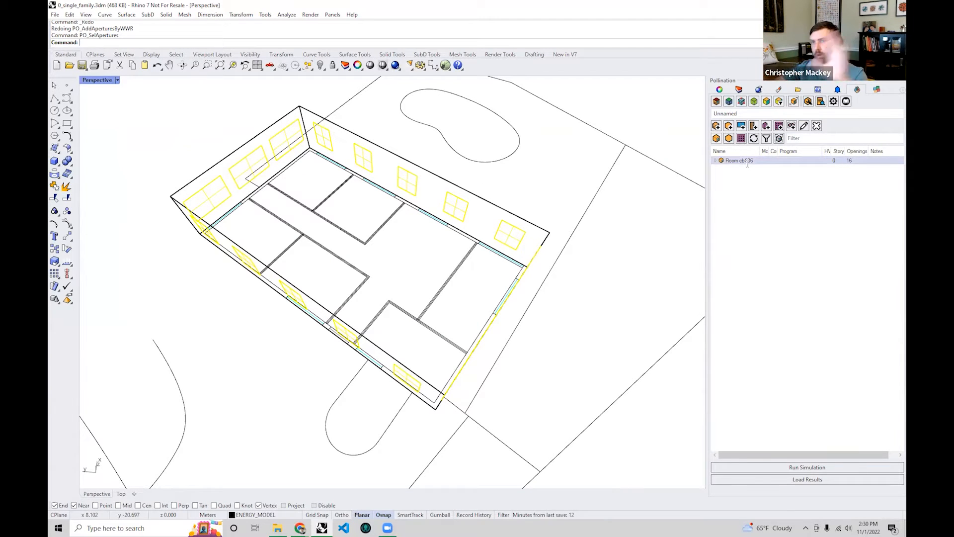
pyautogui.moveTo(415, 354); pyautogui.dragTo(273, 385, button='right')
pyautogui.press('Delete')
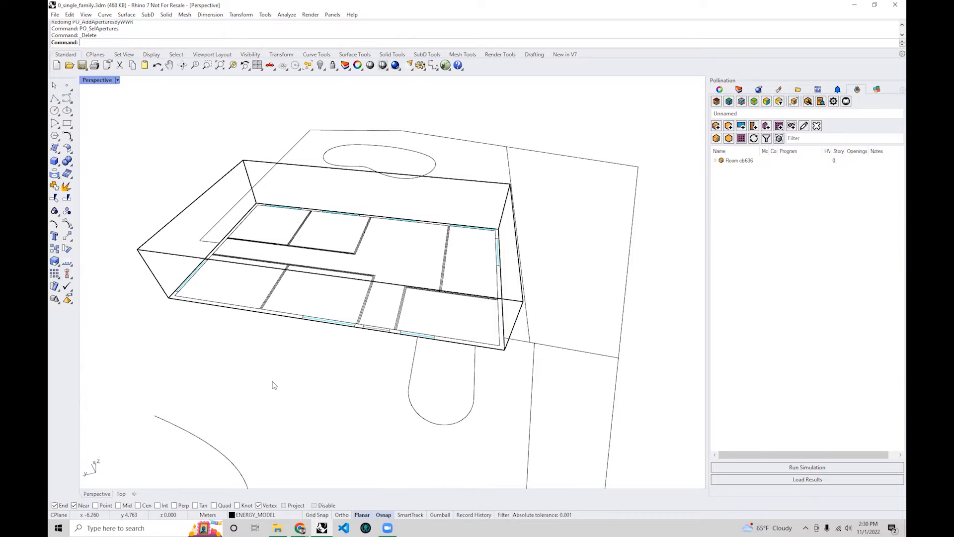
# - Undo the deletion of the windows and clear the selection
pyautogui.moveTo(484, 402); pyautogui.dragTo(432, 393, button='right')
pyautogui.hotkey('ctrl', 'z')
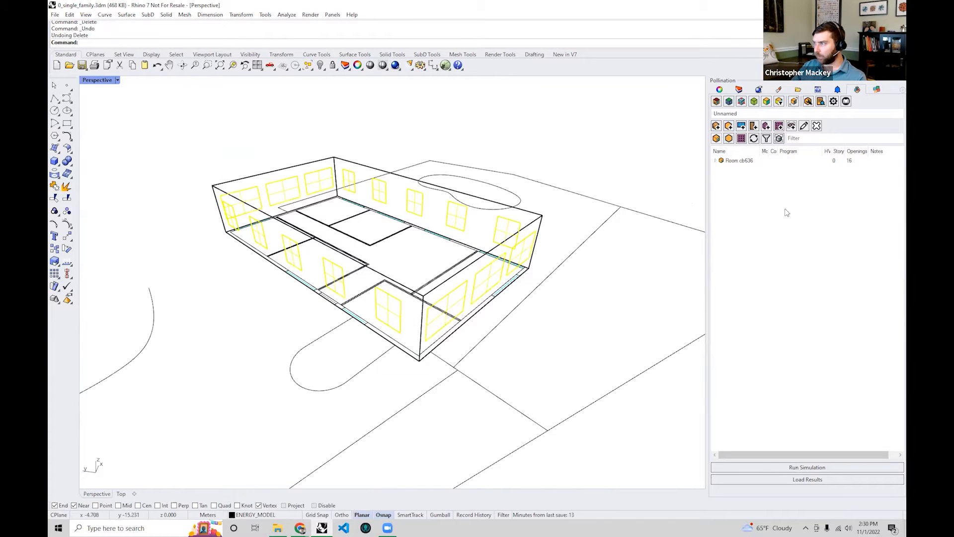
pyautogui.press('Escape')
# - Hide the whole-house room with its windows using Hide, and run PO_SelApertures on the remaining 2D plan
pyautogui.click(751, 161)
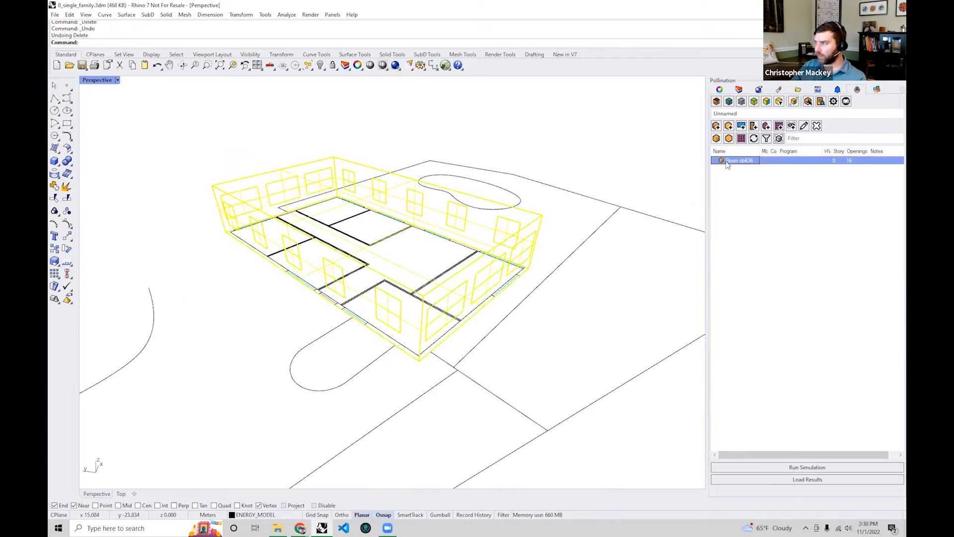
pyautogui.moveTo(517, 293); pyautogui.dragTo(476, 287, button='right')
pyautogui.write('Hid')
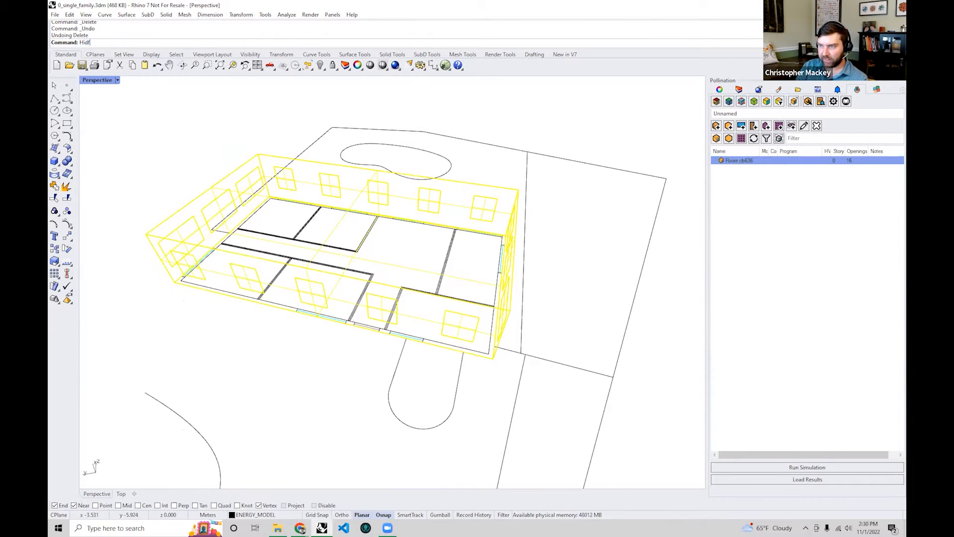
pyautogui.write('e')
pyautogui.press('Return')
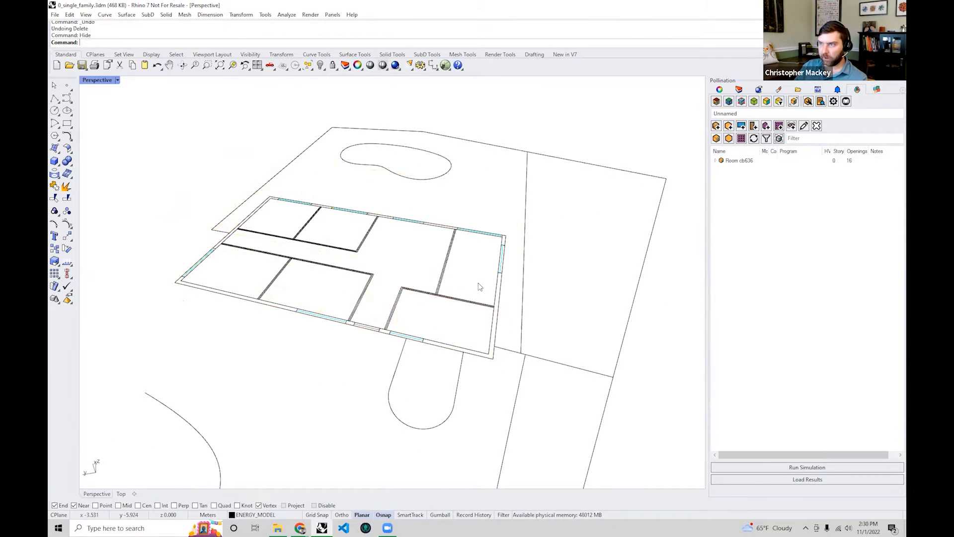
pyautogui.write('PO_SelApertures')
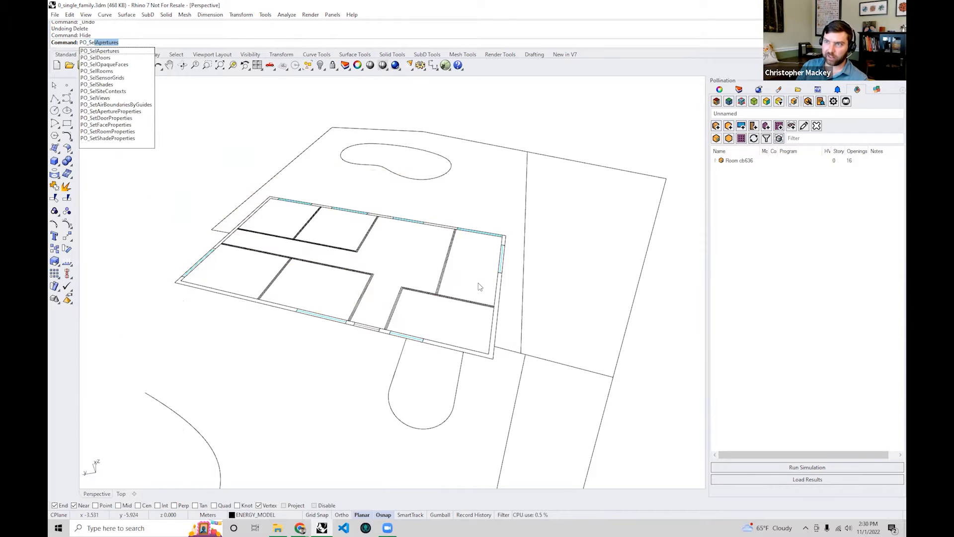
pyautogui.press('Return')
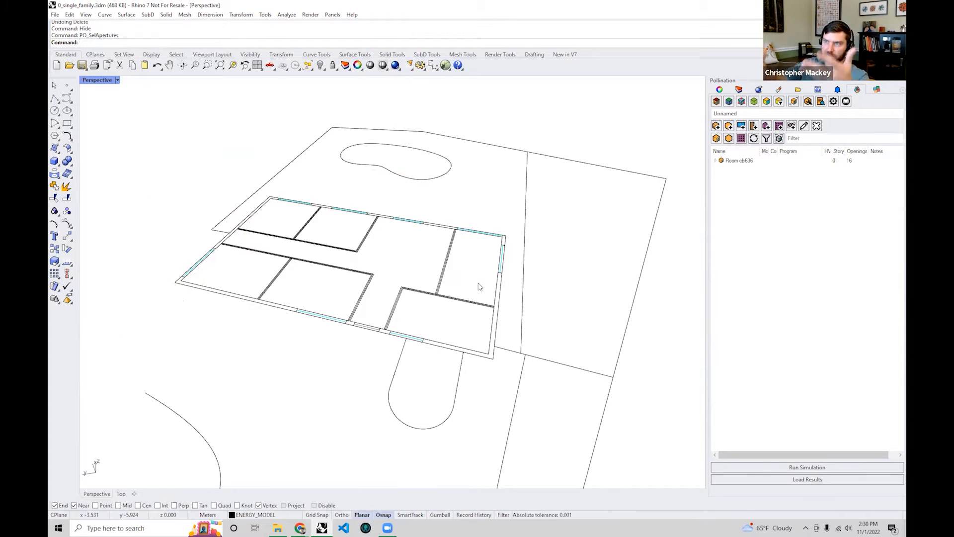
# - Undo the hiding of the whole-house room so it is back in view with its windows
pyautogui.moveTo(480, 287); pyautogui.dragTo(420, 282, button='right')
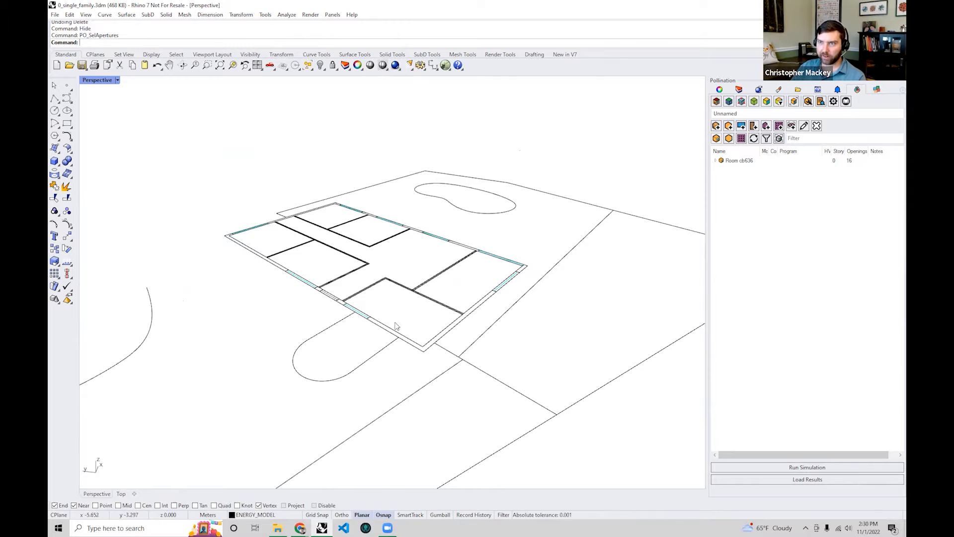
pyautogui.moveTo(394, 324); pyautogui.dragTo(381, 374, button='right')
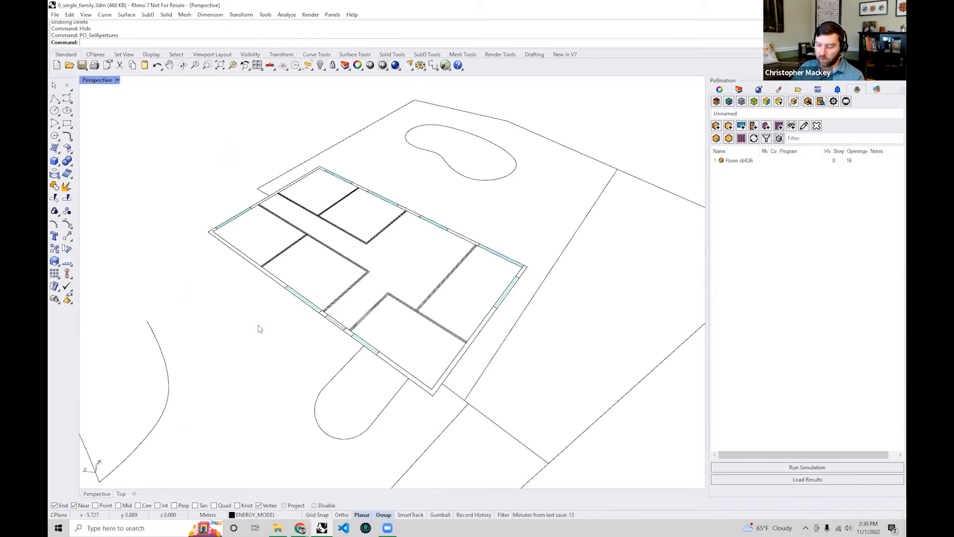
pyautogui.hotkey('ctrl', 'z')
pyautogui.moveTo(257, 313); pyautogui.dragTo(261, 309, button='right')
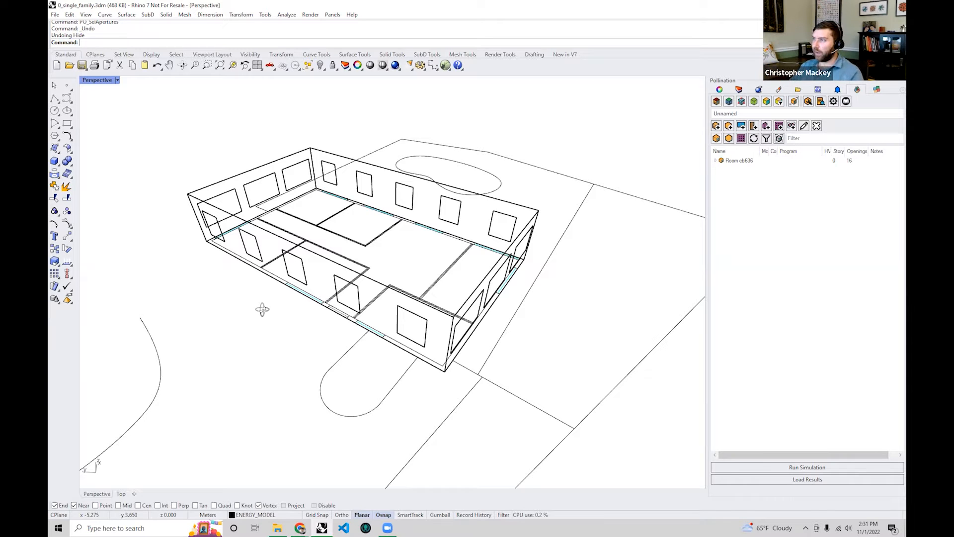
# - Expand the room's first wall face in the model tree, highlight its three apertures one by one, and clear the selection
pyautogui.click(715, 161)
pyautogui.click(723, 168)
pyautogui.click(736, 177)
pyautogui.click(741, 185)
pyautogui.click(741, 193)
pyautogui.click(742, 185)
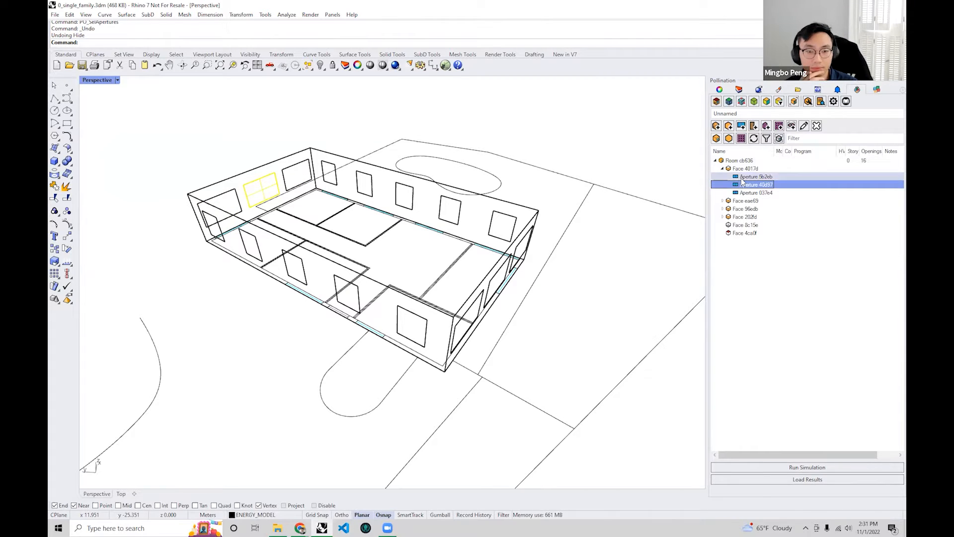
pyautogui.click(744, 177)
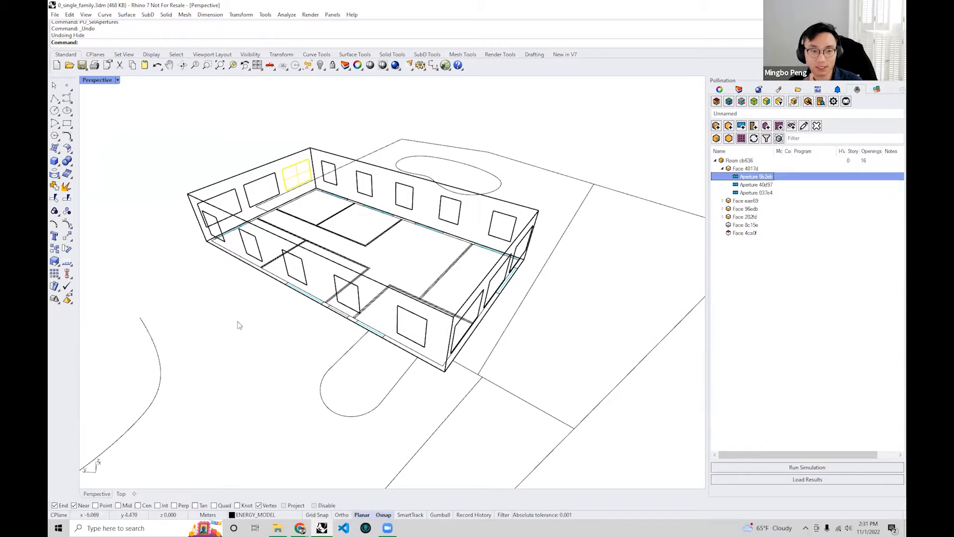
pyautogui.click(263, 279)
# - Open the room for editing and delete the two outer windows of the short end wall that has no tree-expanded apertures
pyautogui.moveTo(201, 178); pyautogui.dragTo(521, 204, button='right')
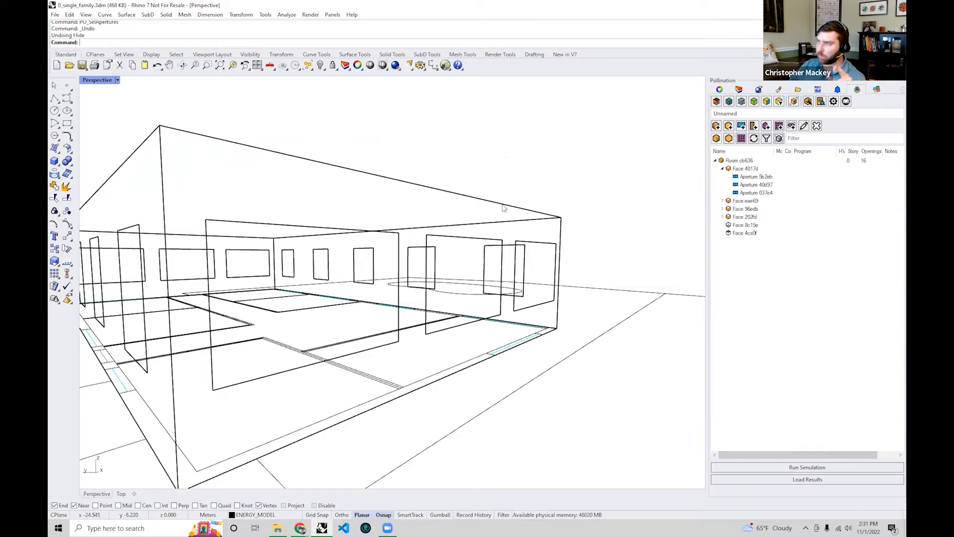
pyautogui.click(503, 207)
pyautogui.press('Escape')
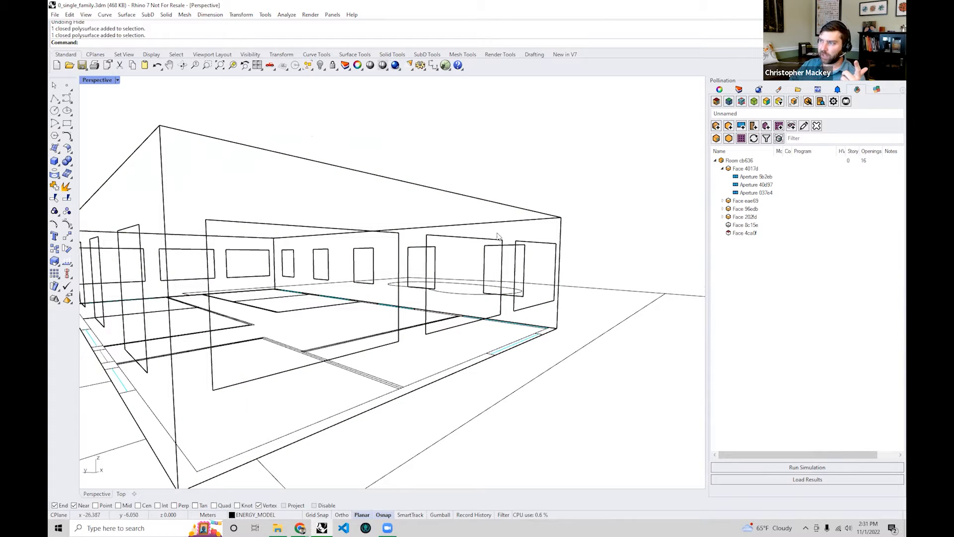
pyautogui.doubleClick(498, 207)
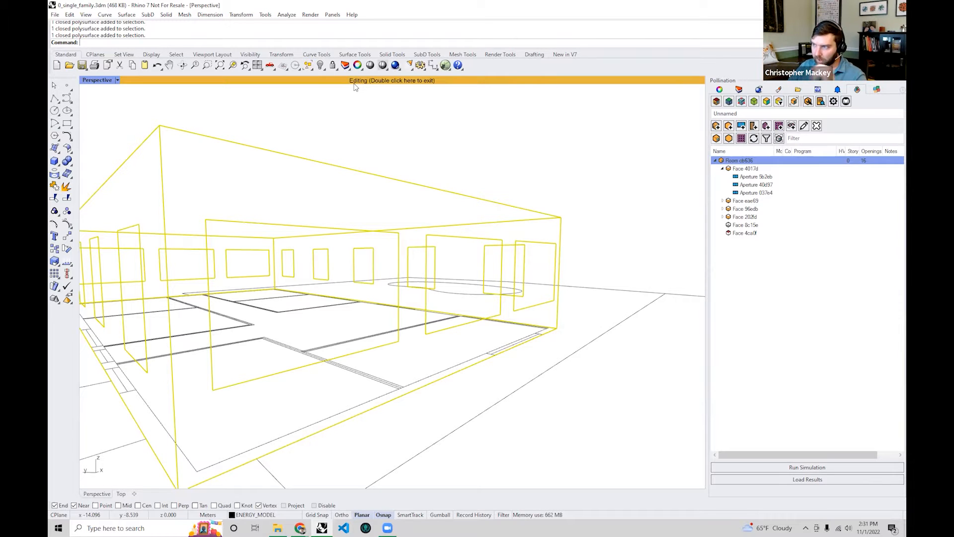
pyautogui.click(506, 152)
pyautogui.moveTo(535, 252); pyautogui.dragTo(545, 242, button='right')
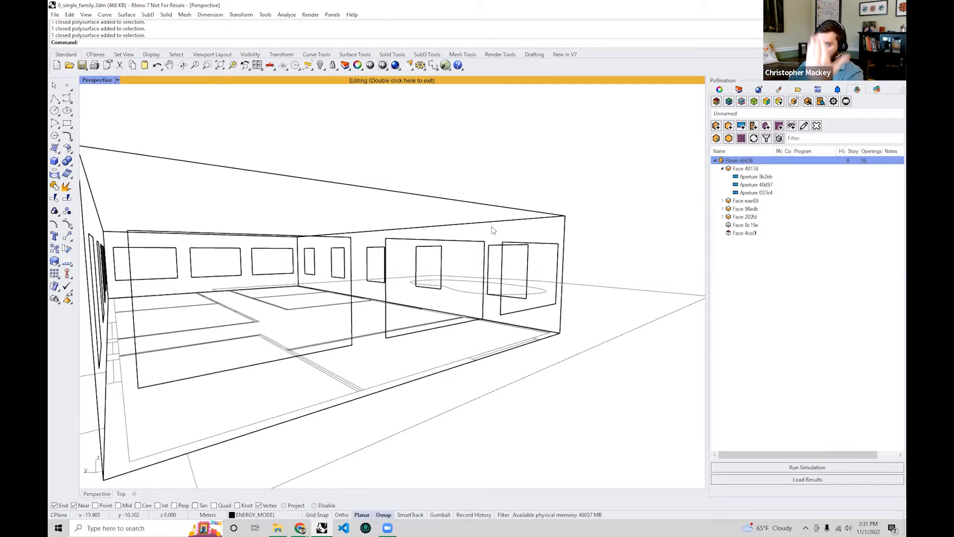
pyautogui.click(546, 246)
pyautogui.moveTo(543, 252); pyautogui.dragTo(500, 287, button='right')
pyautogui.click(200, 358)
pyautogui.moveTo(233, 347); pyautogui.dragTo(338, 304, button='right')
pyautogui.press('Delete')
pyautogui.moveTo(241, 319); pyautogui.dragTo(292, 279, button='right')
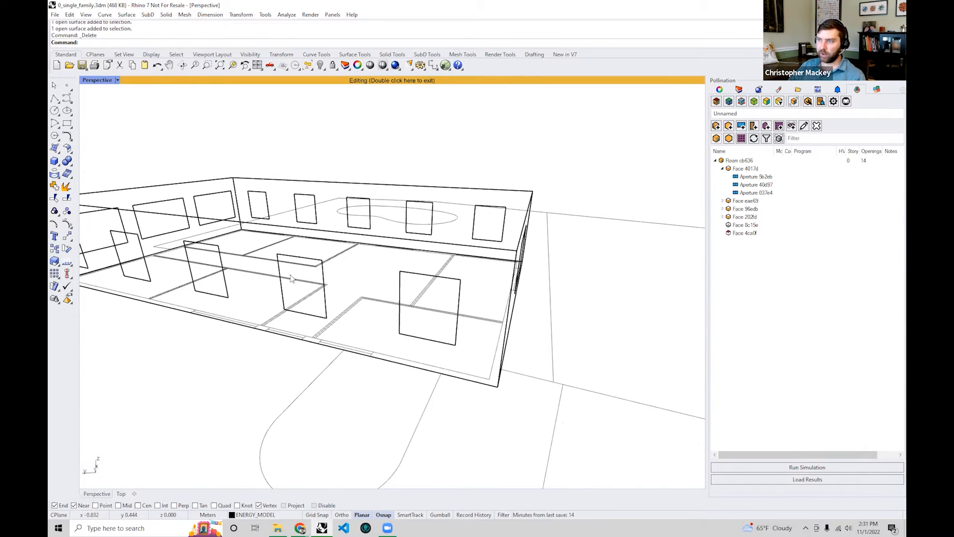
# - Delete one window from each of the room's two long walls and exit room editing
pyautogui.click(219, 251)
pyautogui.press('Delete')
pyautogui.moveTo(219, 251); pyautogui.dragTo(504, 287, button='right')
pyautogui.click(536, 264)
pyautogui.press('Delete')
pyautogui.doubleClick(382, 80)
pyautogui.moveTo(319, 249); pyautogui.dragTo(503, 280, button='right')
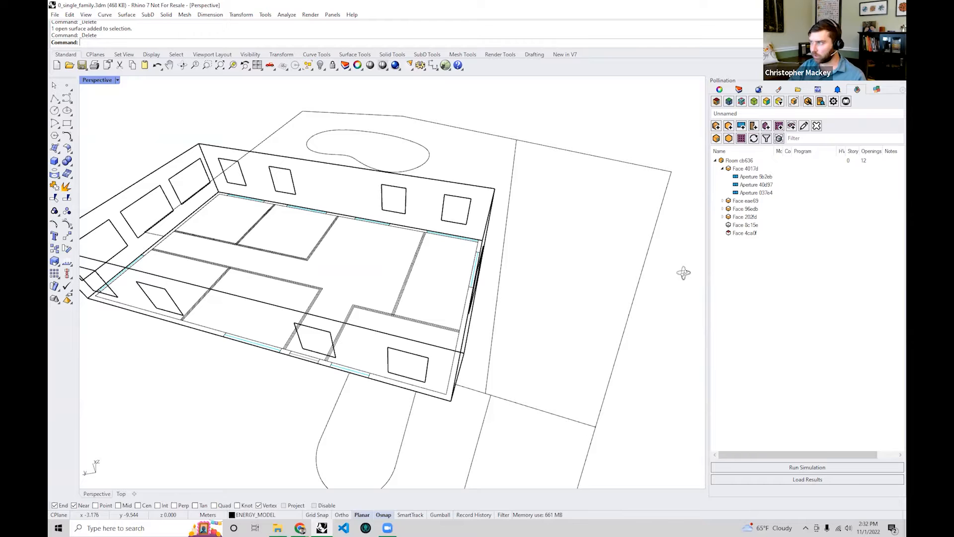
# - Open the room for editing again and exit the editing mode without changes
pyautogui.keyDown('shift'); pyautogui.moveTo(440, 299); pyautogui.dragTo(267, 331, button='right'); pyautogui.keyUp('shift')
pyautogui.scroll(-3, 445, 302)
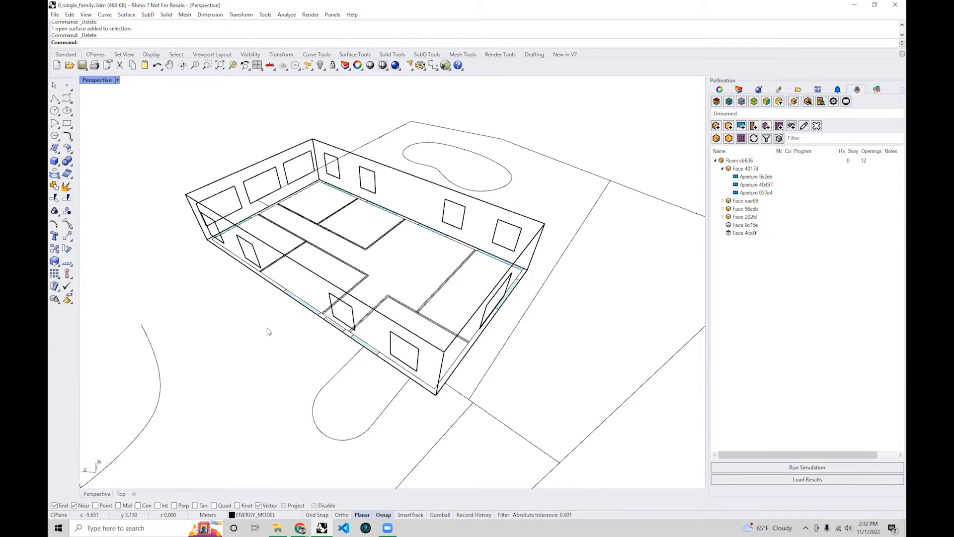
pyautogui.moveTo(469, 303); pyautogui.dragTo(445, 282, button='right')
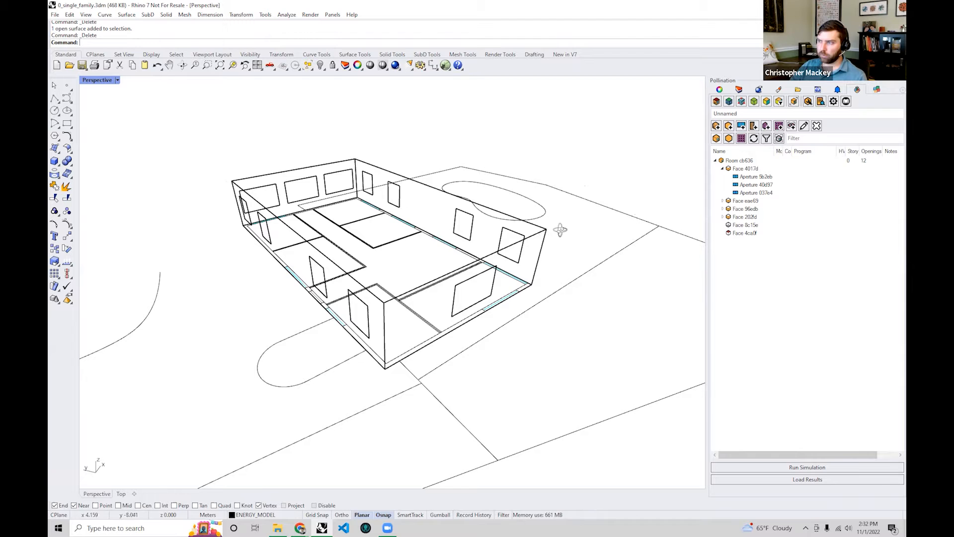
pyautogui.scroll(3, 536, 229)
pyautogui.doubleClick(533, 234)
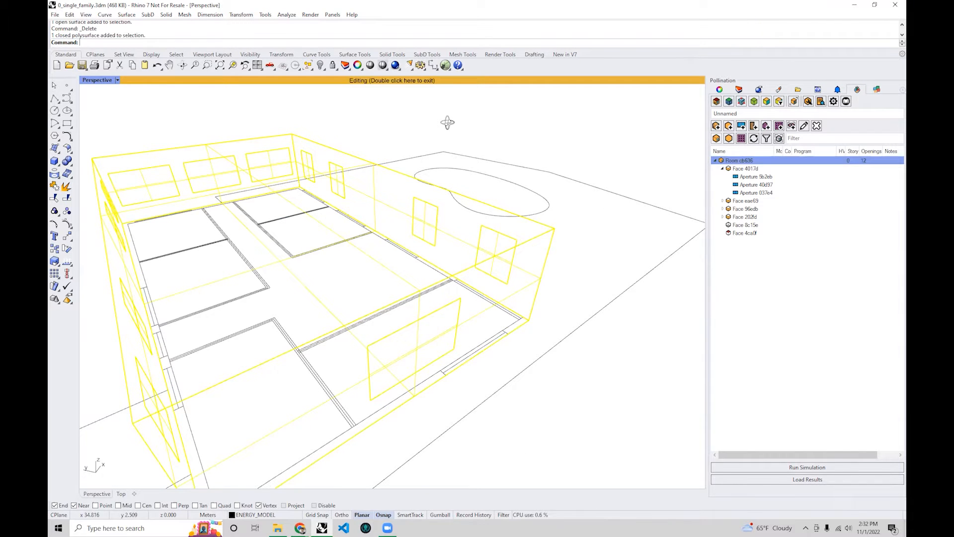
pyautogui.scroll(-8, 454, 216)
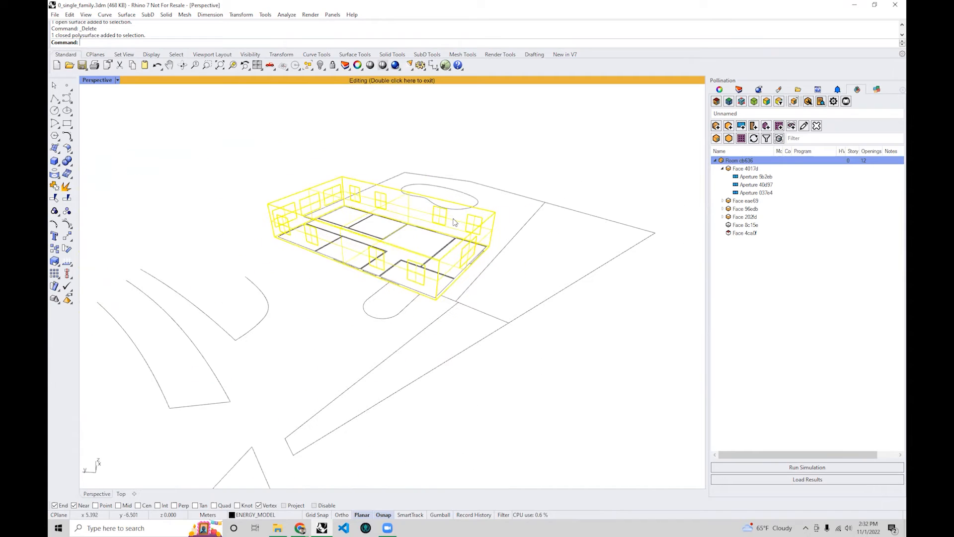
pyautogui.doubleClick(415, 80)
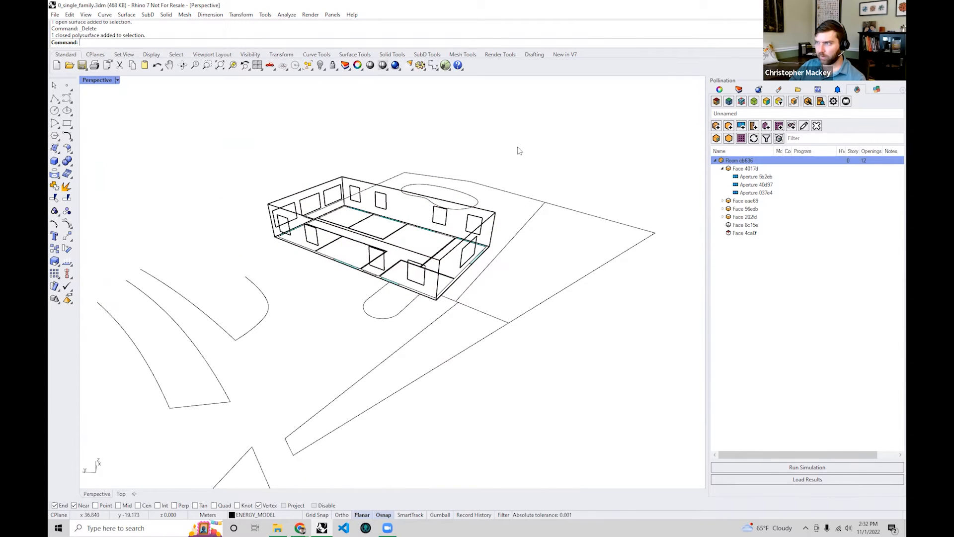
pyautogui.scroll(1, 517, 182)
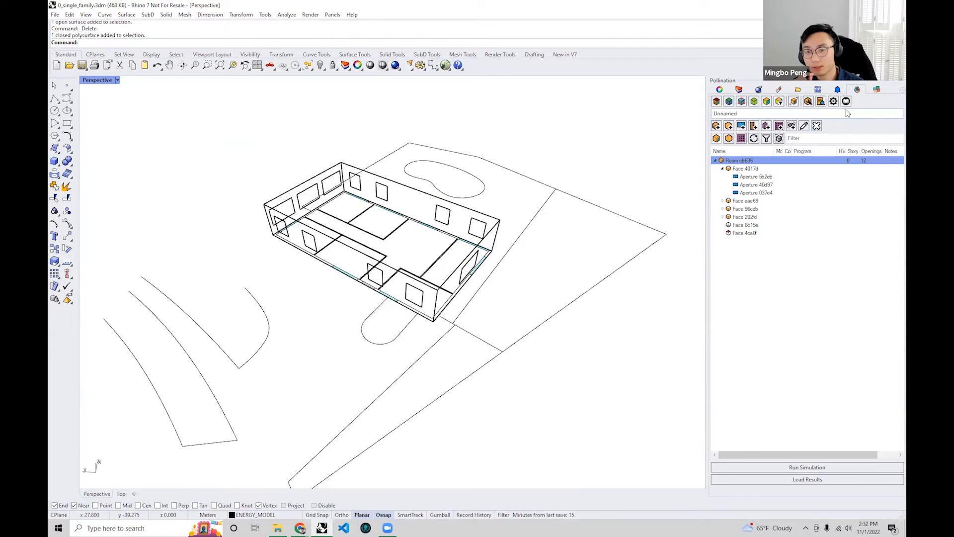
# - Disable Room Selection mode, select one window on each of the four walls, and delete these four windows
pyautogui.click(793, 102)
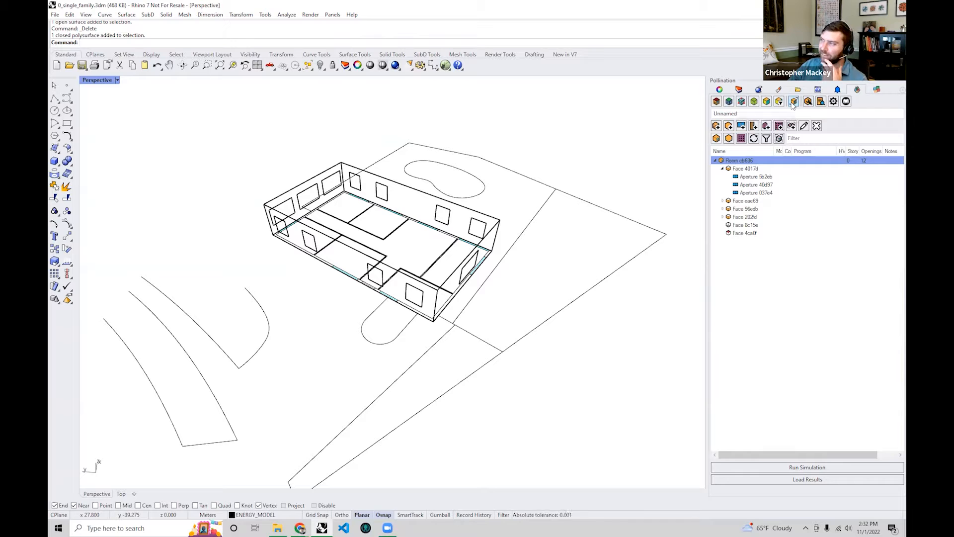
pyautogui.moveTo(586, 219); pyautogui.dragTo(544, 224, button='right')
pyautogui.click(443, 286)
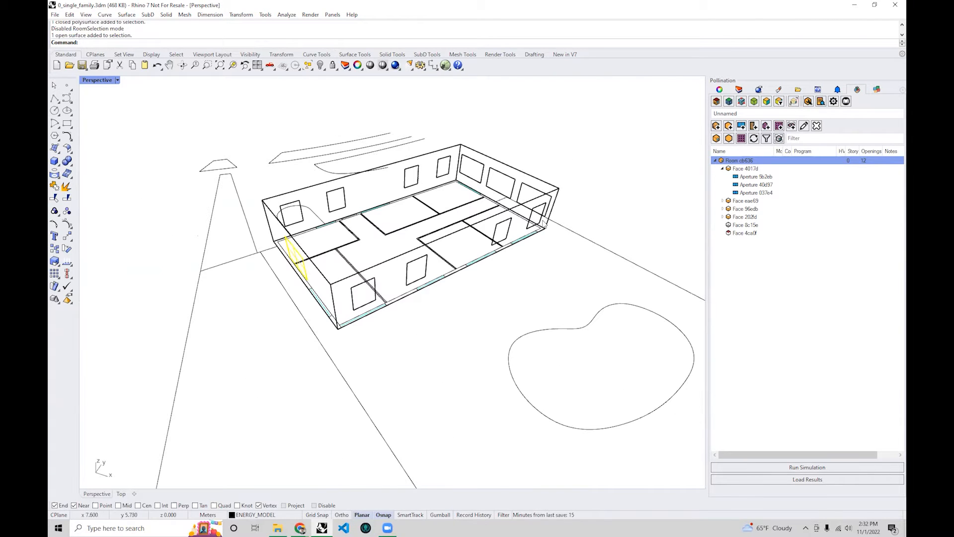
pyautogui.keyDown('shift'); pyautogui.click(509, 225); pyautogui.keyUp('shift')
pyautogui.keyDown('shift'); pyautogui.click(512, 182); pyautogui.keyUp('shift')
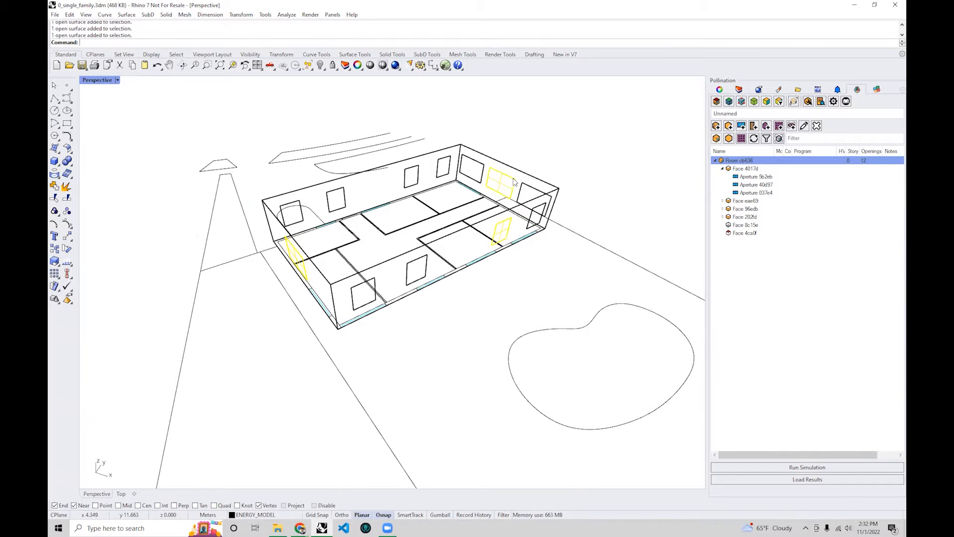
pyautogui.keyDown('shift'); pyautogui.click(419, 177); pyautogui.keyUp('shift')
pyautogui.moveTo(388, 238); pyautogui.dragTo(411, 241, button='right')
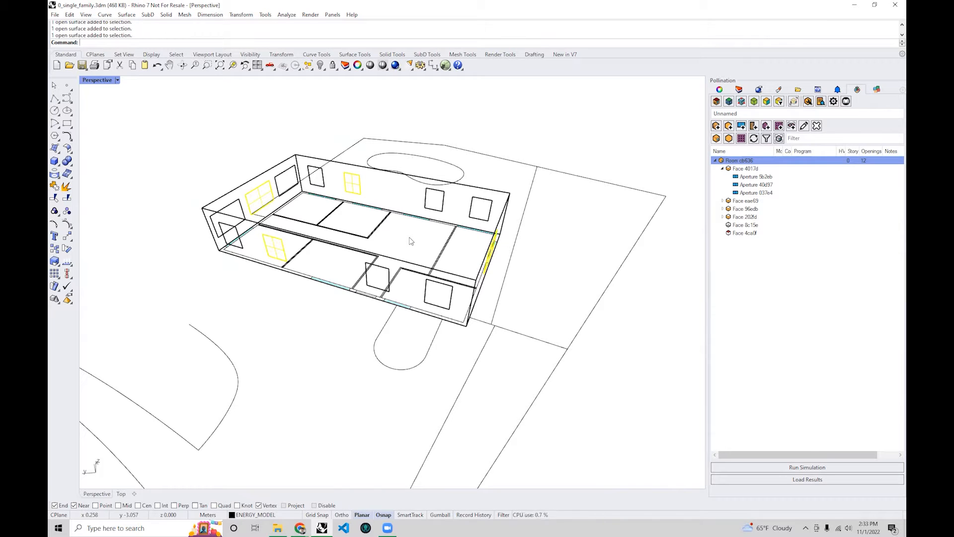
pyautogui.press('Delete')
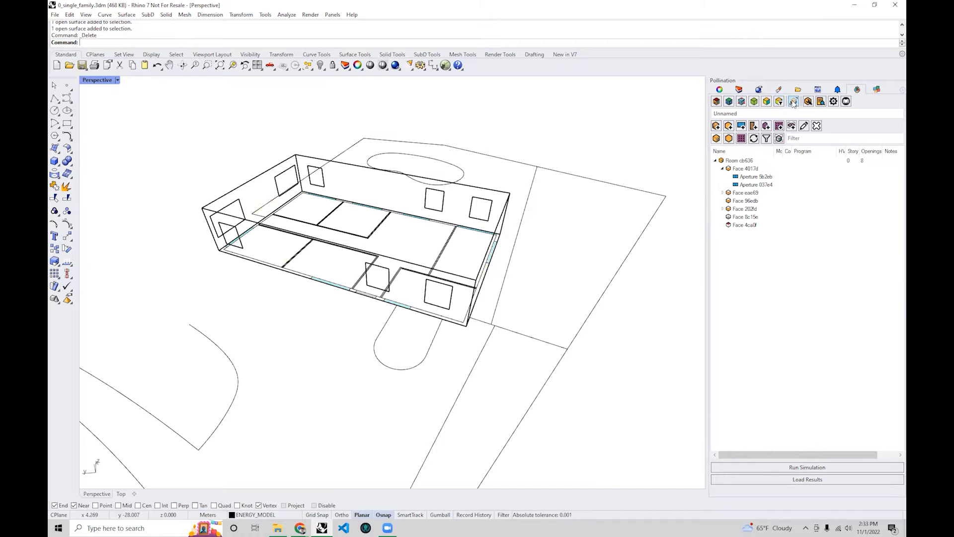
# - Try moving the room with Room Selection mode disabled, and undo the move
pyautogui.moveTo(533, 251); pyautogui.dragTo(463, 192, button='right')
pyautogui.moveTo(454, 189); pyautogui.dragTo(332, 150)
pyautogui.hotkey('ctrl', 'z')
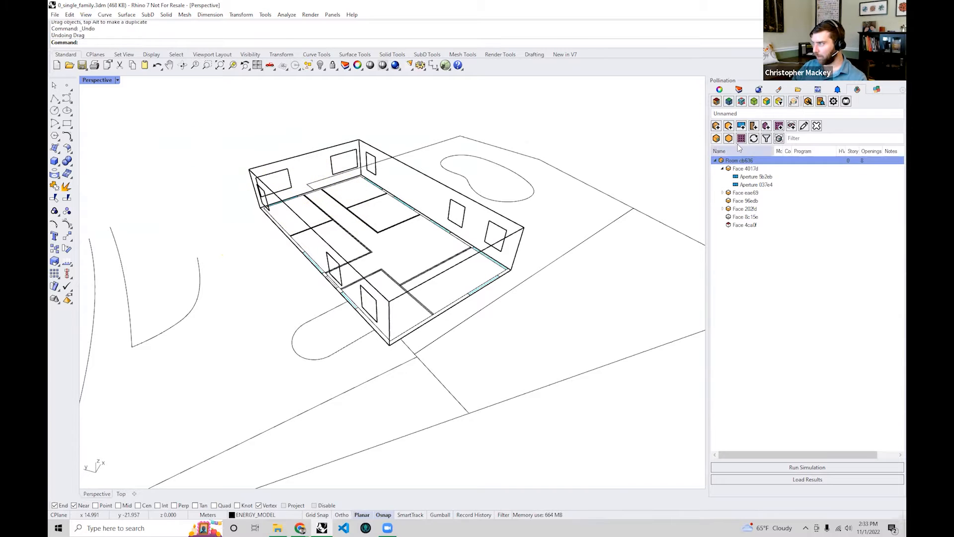
# - Enable Room Selection mode, try moving the room together with its windows, and undo the move
pyautogui.click(794, 103)
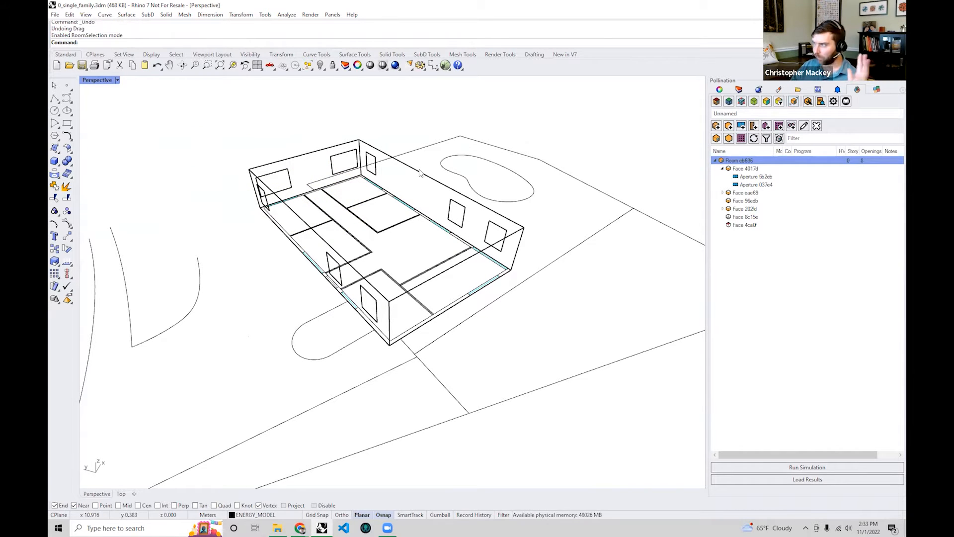
pyautogui.moveTo(418, 174); pyautogui.dragTo(295, 132)
pyautogui.moveTo(458, 250); pyautogui.dragTo(459, 293, button='right')
pyautogui.hotkey('ctrl', 'z')
# - Undo the deletion of the four windows and the window-to-wall ratio operation, leaving the room without apertures
pyautogui.moveTo(550, 326); pyautogui.dragTo(632, 324, button='right')
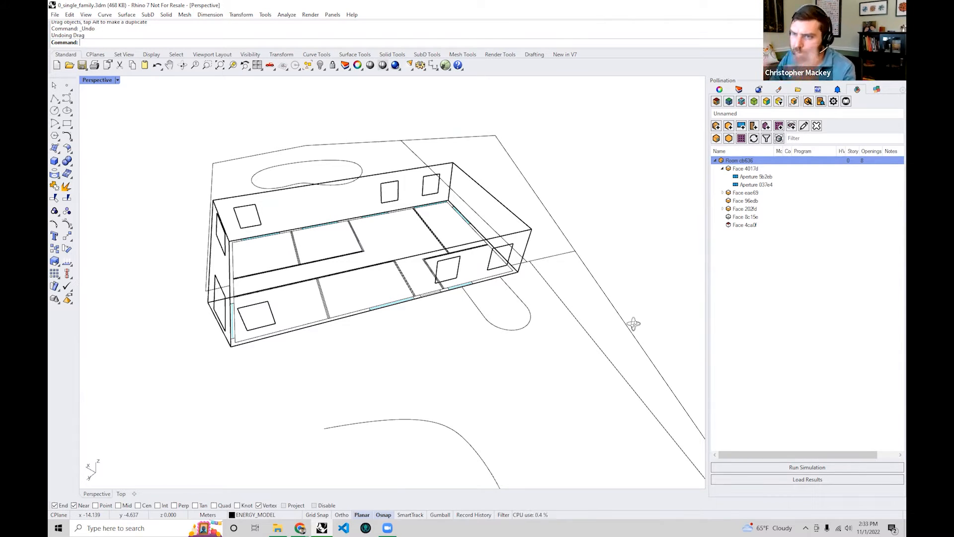
pyautogui.keyDown('shift'); pyautogui.moveTo(633, 323); pyautogui.dragTo(529, 355, button='right'); pyautogui.keyUp('shift')
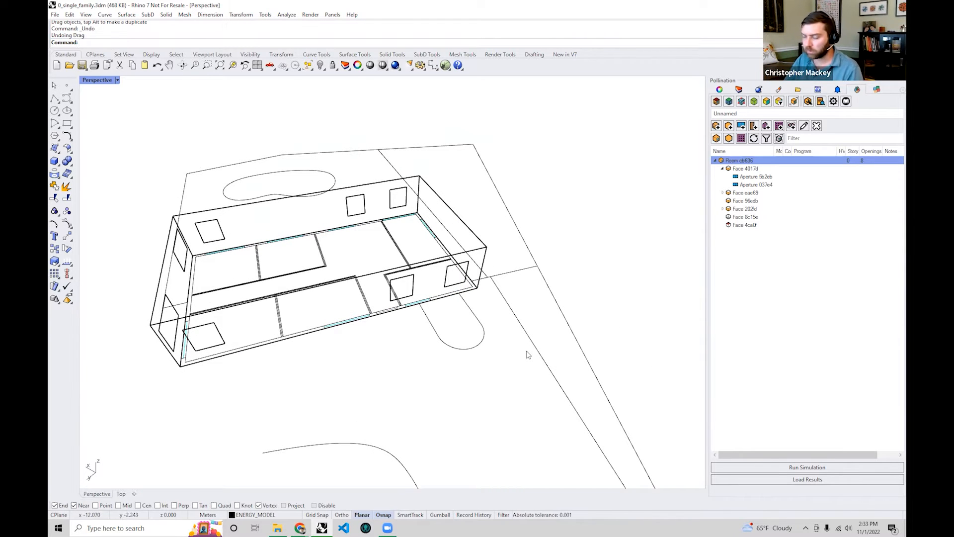
pyautogui.keyDown('shift'); pyautogui.moveTo(239, 346); pyautogui.dragTo(331, 329, button='right'); pyautogui.keyUp('shift')
pyautogui.moveTo(463, 341); pyautogui.dragTo(338, 362, button='right')
pyautogui.hotkey('ctrl', 'z')
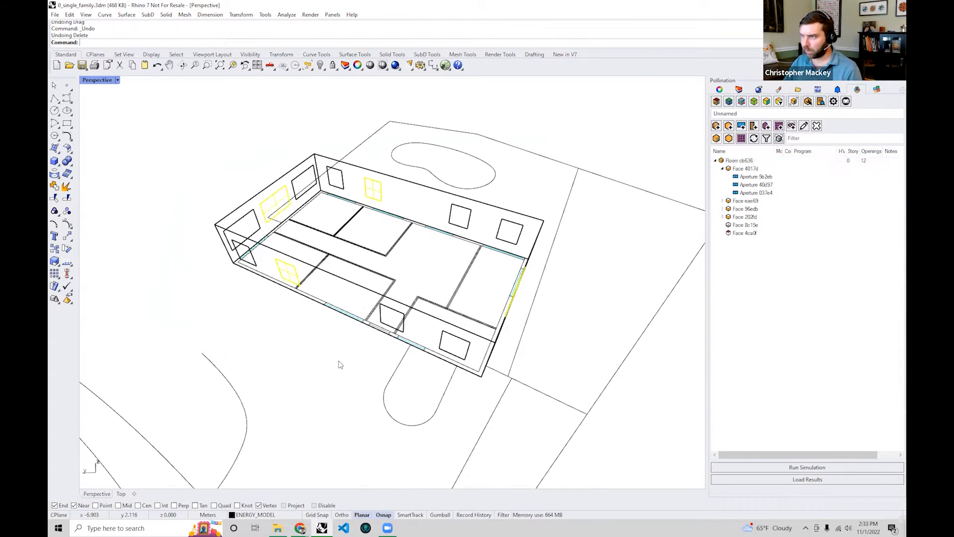
pyautogui.hotkey('ctrl', 'z')
pyautogui.moveTo(338, 365); pyautogui.dragTo(295, 357, button='right')
pyautogui.scroll(5, 348, 380)
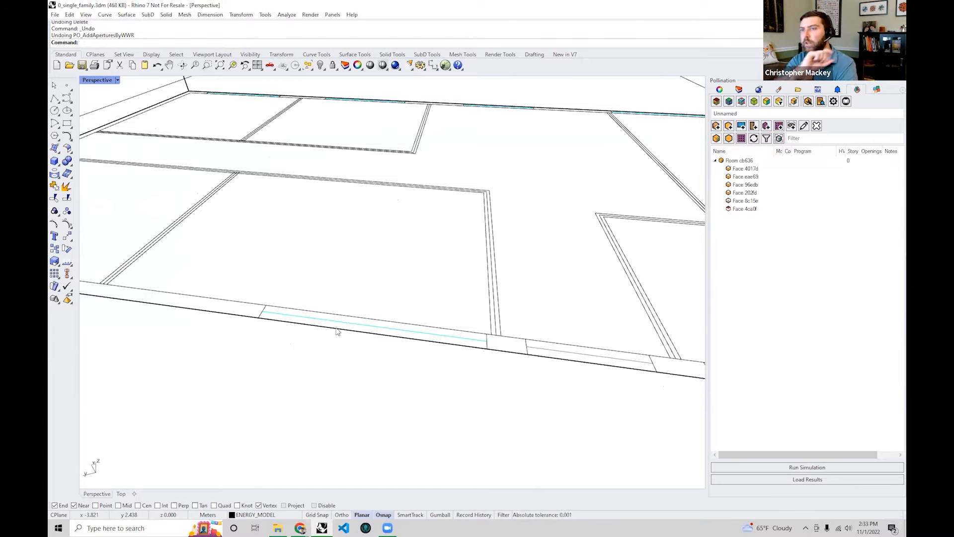
pyautogui.scroll(-8, 337, 332)
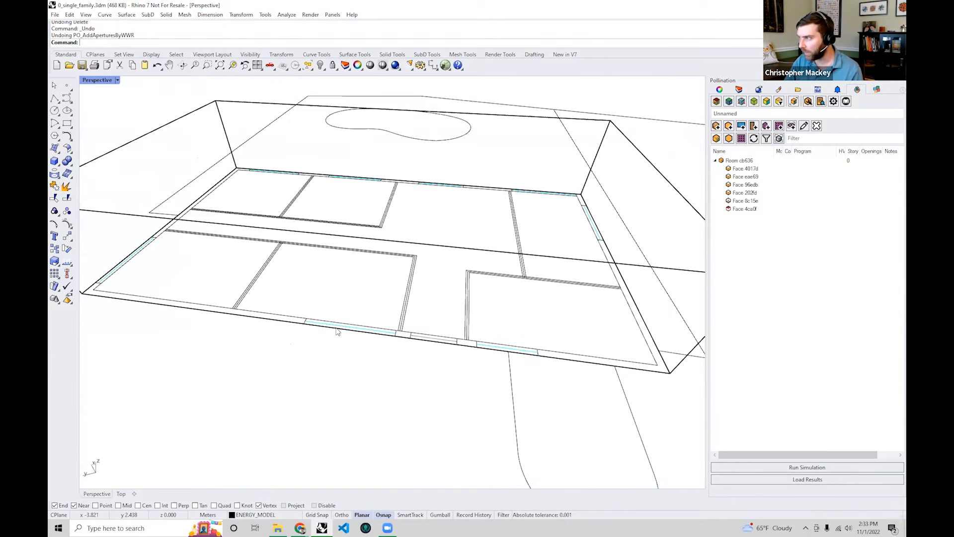
pyautogui.scroll(1, 403, 392)
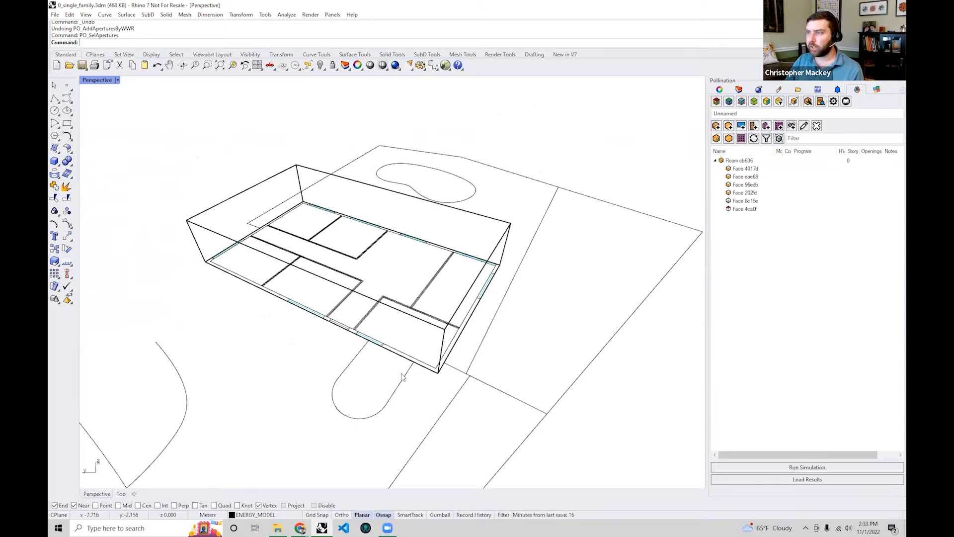
# - Start drawing apertures in ElevationPlan mode and choose the room's long wall facing the rounded driveway as the target face
pyautogui.keyDown('shift'); pyautogui.moveTo(358, 374); pyautogui.dragTo(383, 350, button='right'); pyautogui.keyUp('shift')
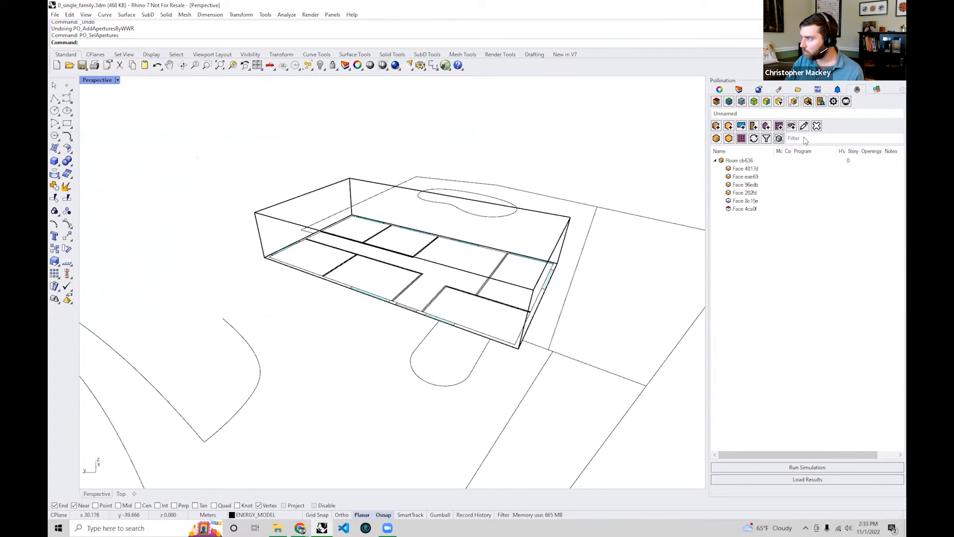
pyautogui.click(742, 127)
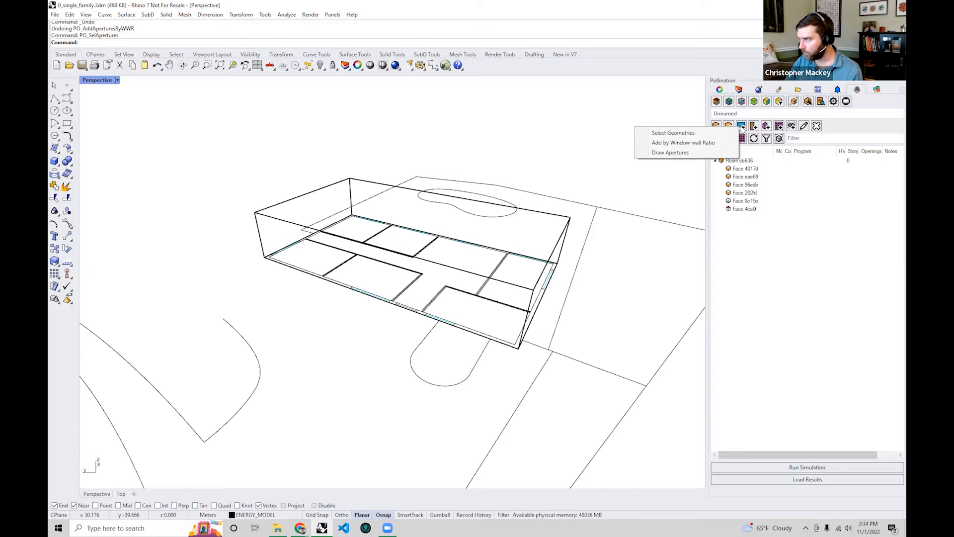
pyautogui.click(691, 152)
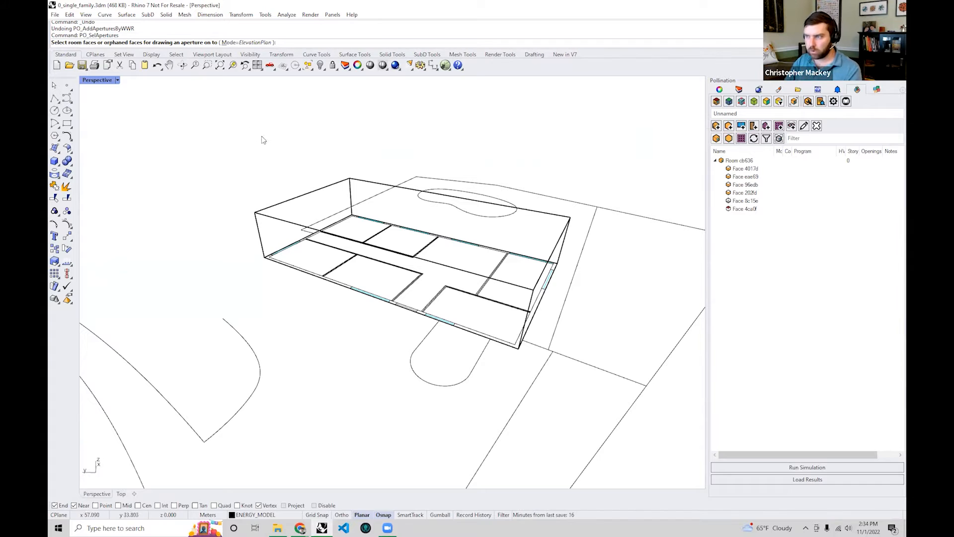
pyautogui.moveTo(380, 295)
pyautogui.mouseDown(button='right')
pyautogui.moveTo(370, 299)
pyautogui.moveTo(342, 262)
pyautogui.moveTo(358, 277)
pyautogui.mouseUp(button='right')
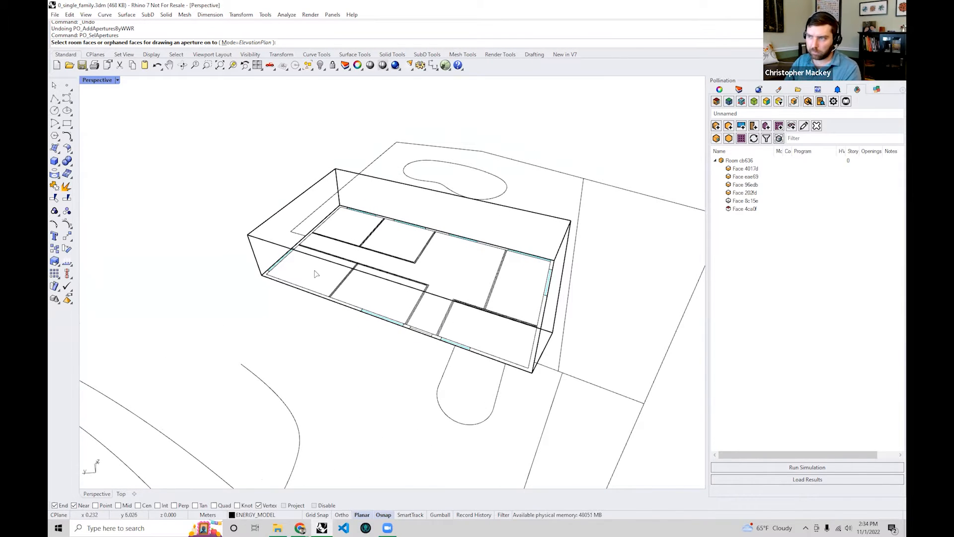
pyautogui.scroll(3, 313, 263)
pyautogui.moveTo(313, 256); pyautogui.dragTo(312, 281, button='right')
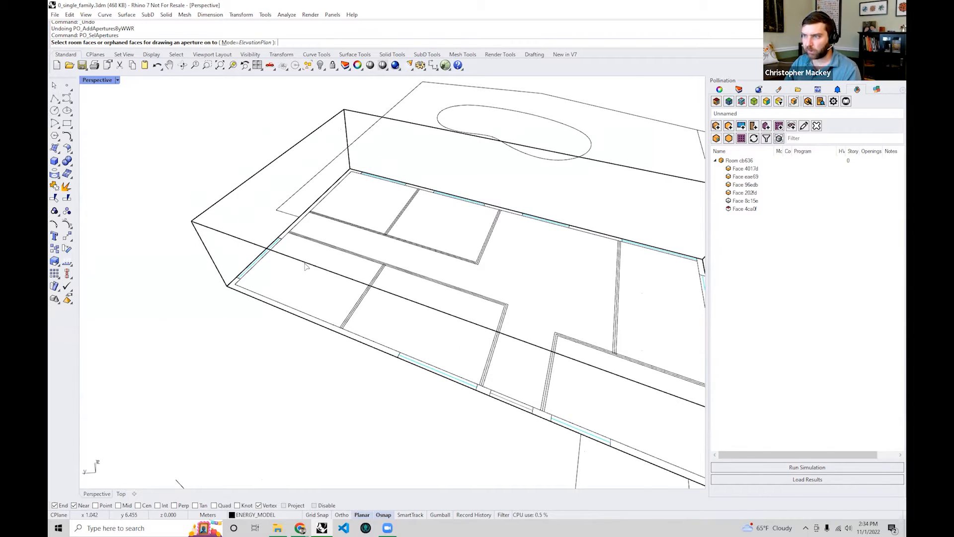
pyautogui.scroll(-4, 305, 264)
pyautogui.scroll(3, 330, 305)
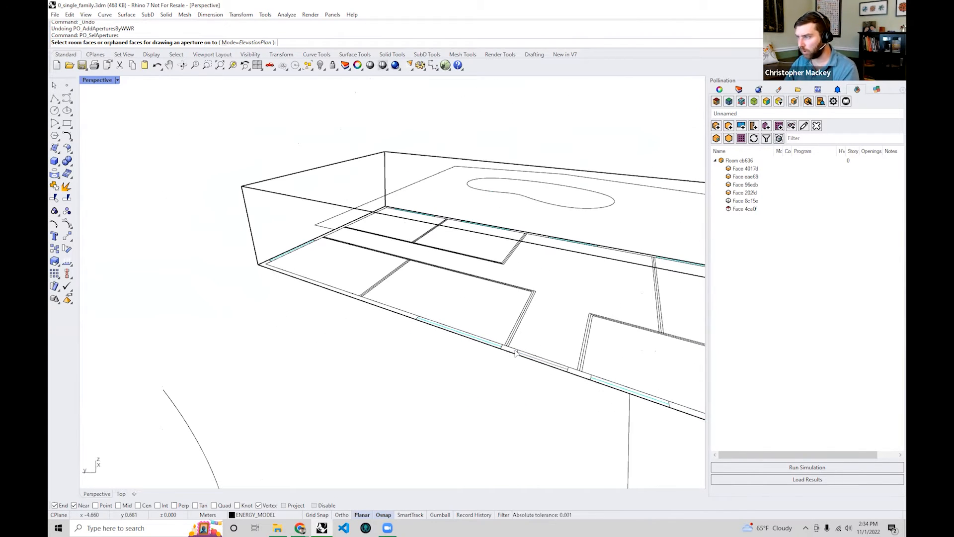
pyautogui.click(314, 204)
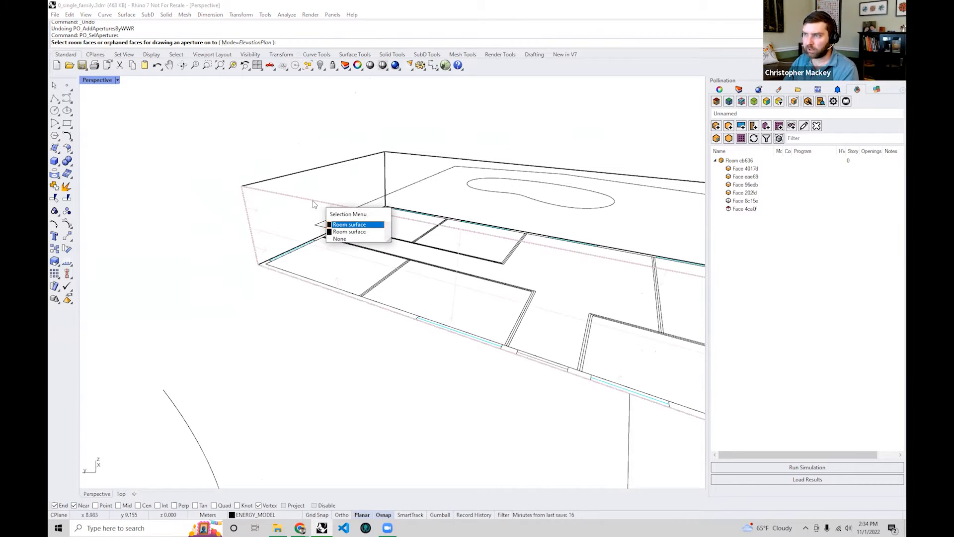
pyautogui.click(350, 226)
pyautogui.moveTo(350, 227); pyautogui.dragTo(495, 301, button='right')
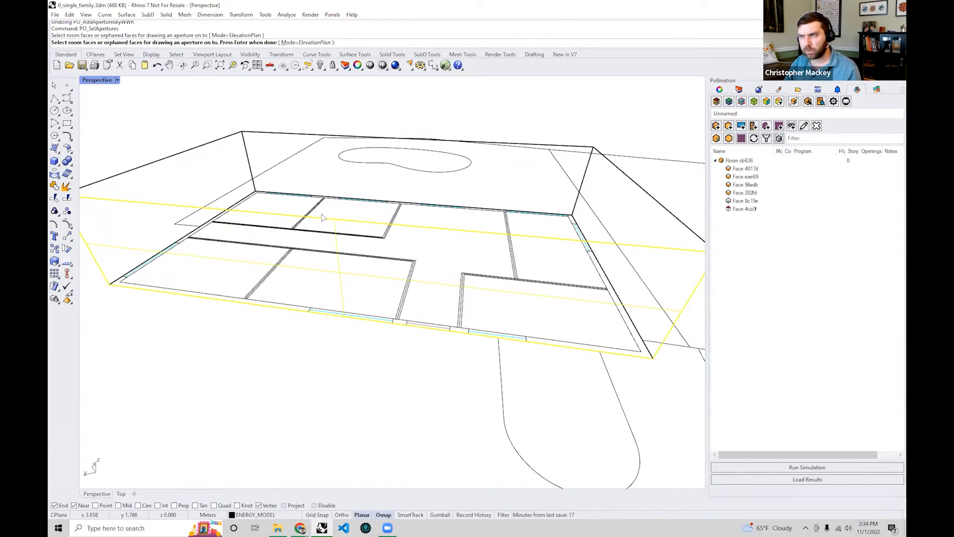
pyautogui.keyDown('shift'); pyautogui.moveTo(313, 256); pyautogui.dragTo(354, 265, button='right'); pyautogui.keyUp('shift')
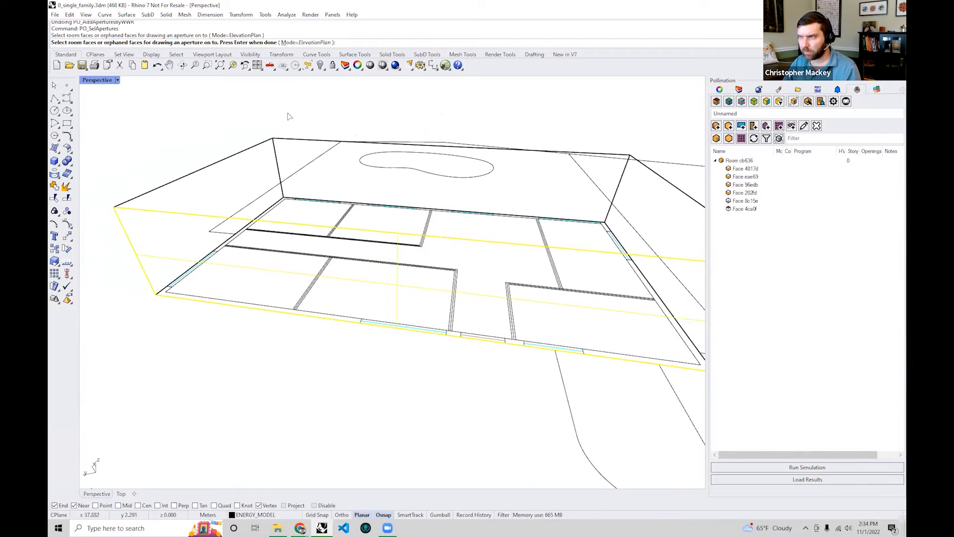
# - Switch the aperture drawing mode to FloorPlan and back to ElevationPlan, and confirm the selected wall
pyautogui.click(305, 42)
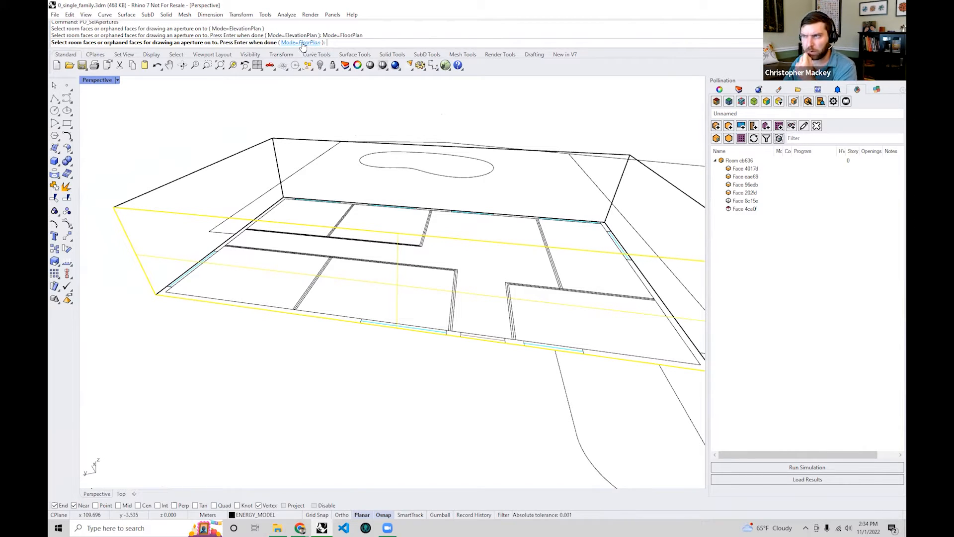
pyautogui.click(302, 44)
pyautogui.moveTo(396, 302); pyautogui.dragTo(332, 276, button='right')
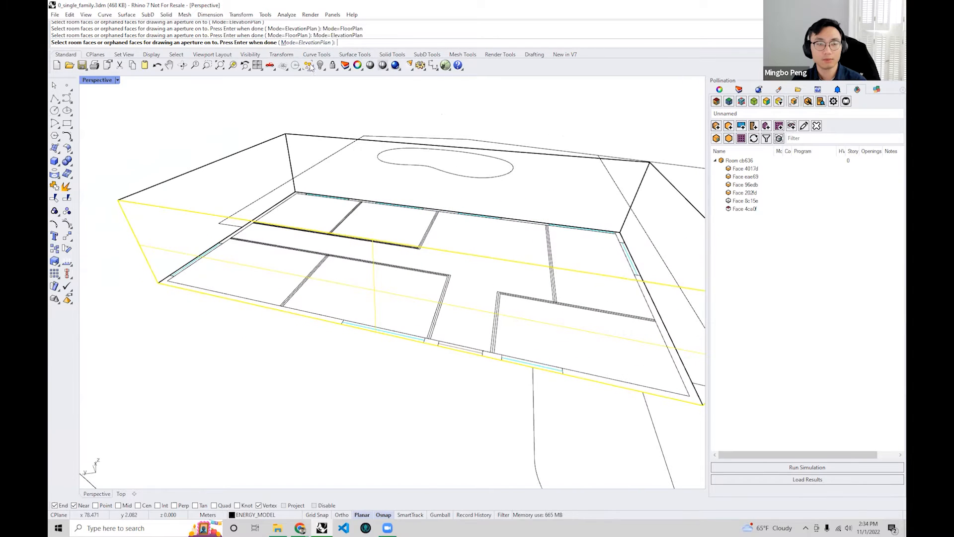
pyautogui.moveTo(364, 321); pyautogui.dragTo(347, 353, button='right')
pyautogui.press('Return')
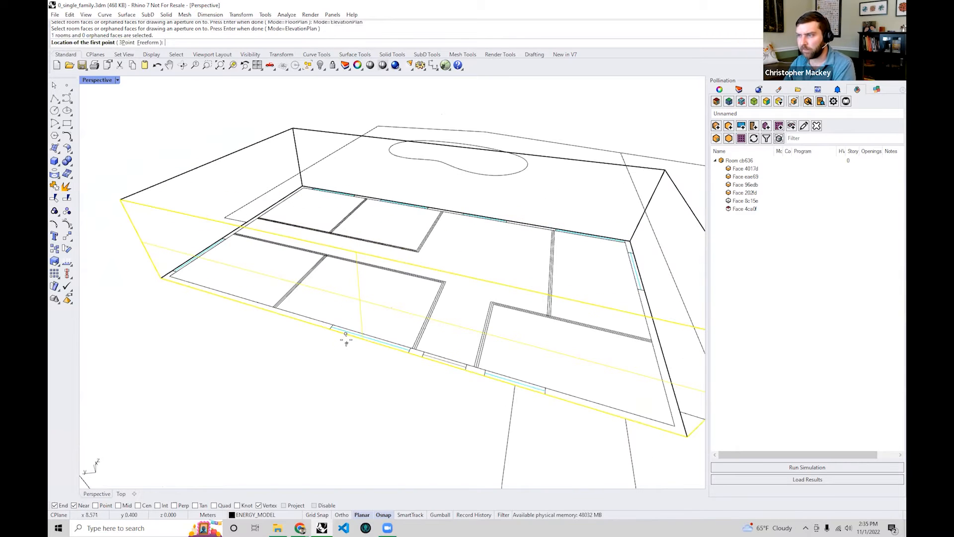
# - Try to draw a rectangular aperture on the long wall, spanning the plan's larger window mark, and dismiss the error message
pyautogui.scroll(2, 346, 341)
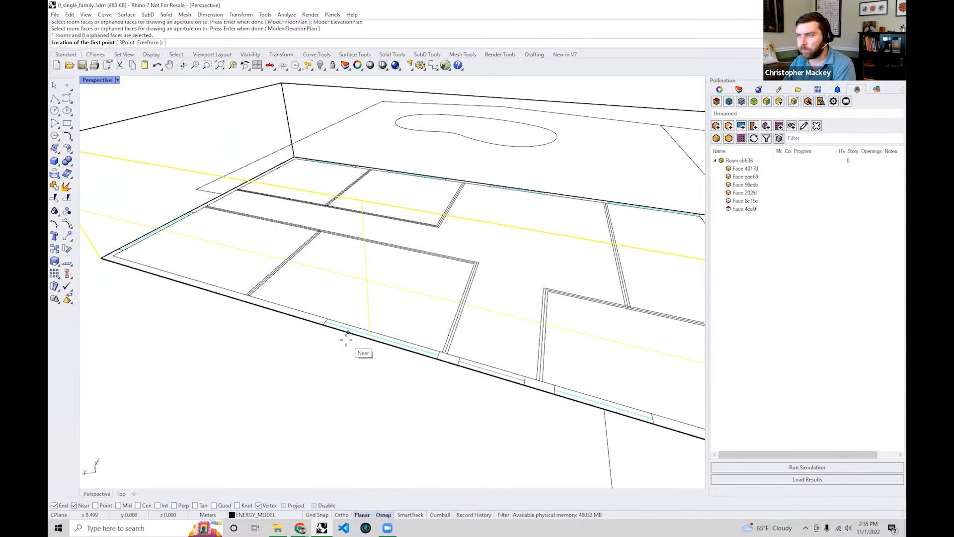
pyautogui.click(323, 324)
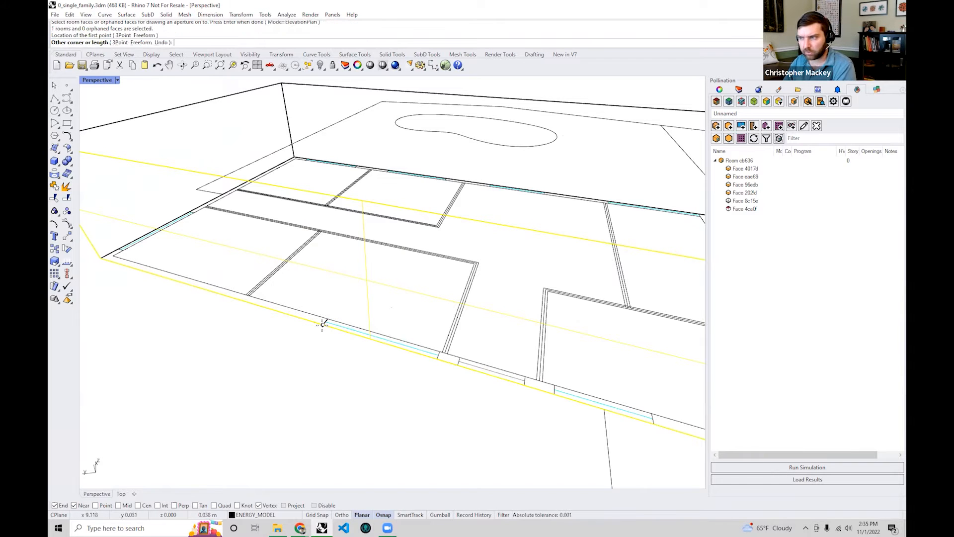
pyautogui.click(437, 356)
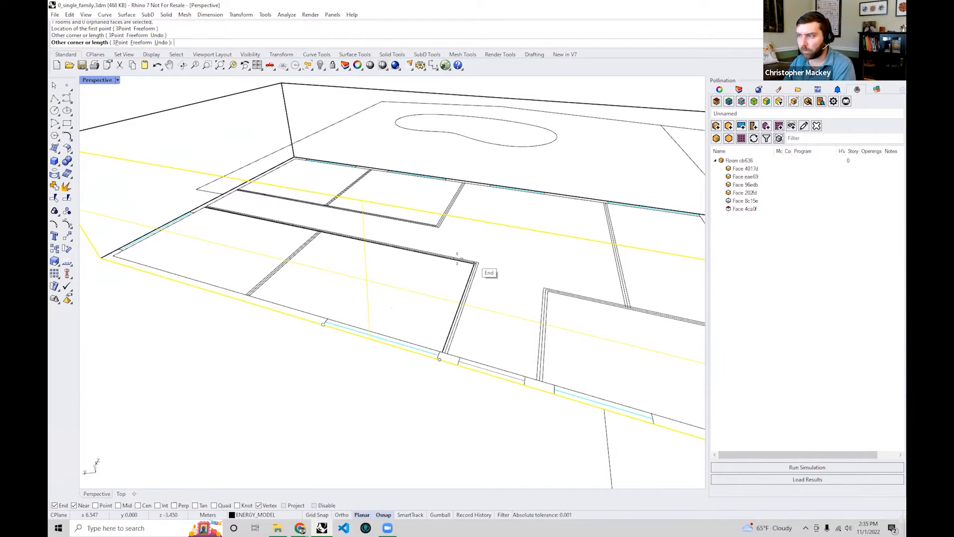
pyautogui.moveTo(454, 270); pyautogui.dragTo(501, 224, button='right')
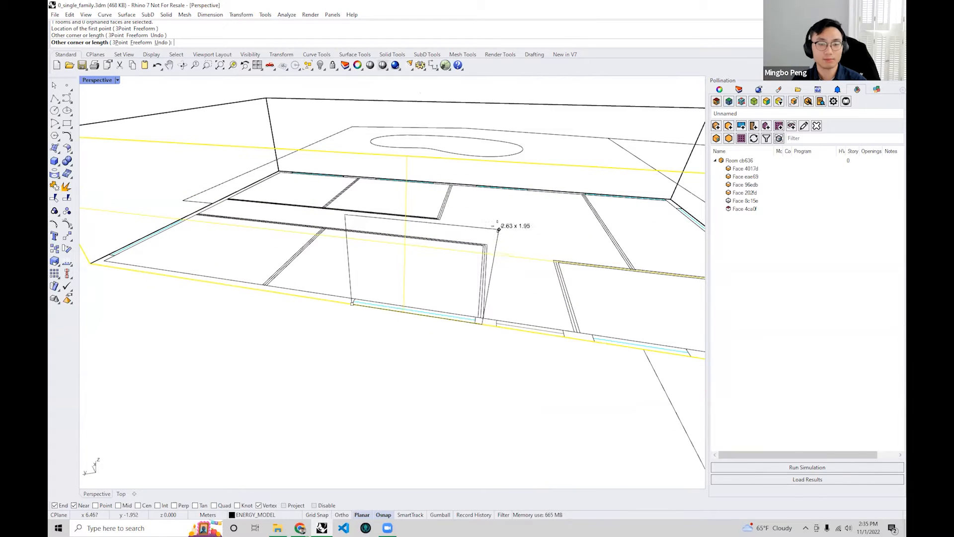
pyautogui.click(486, 224)
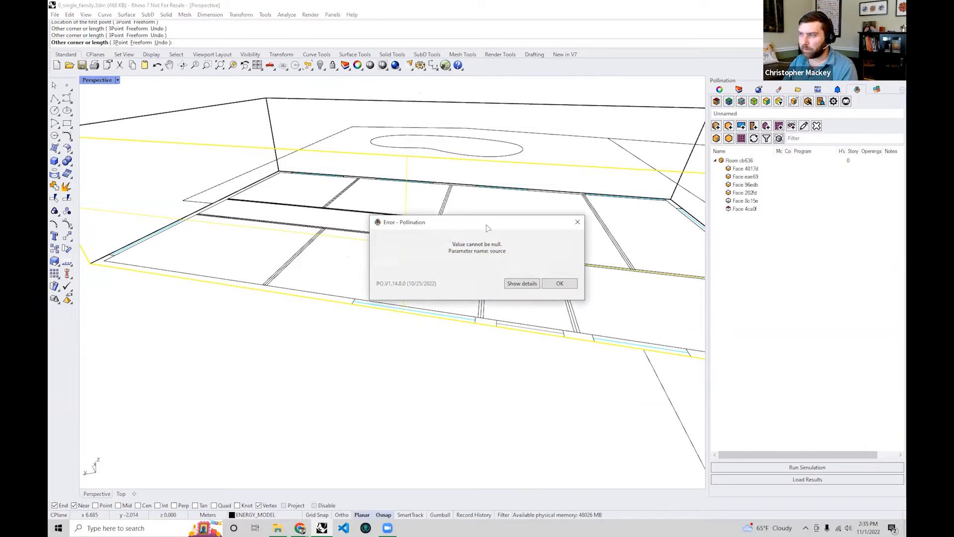
pyautogui.click(577, 223)
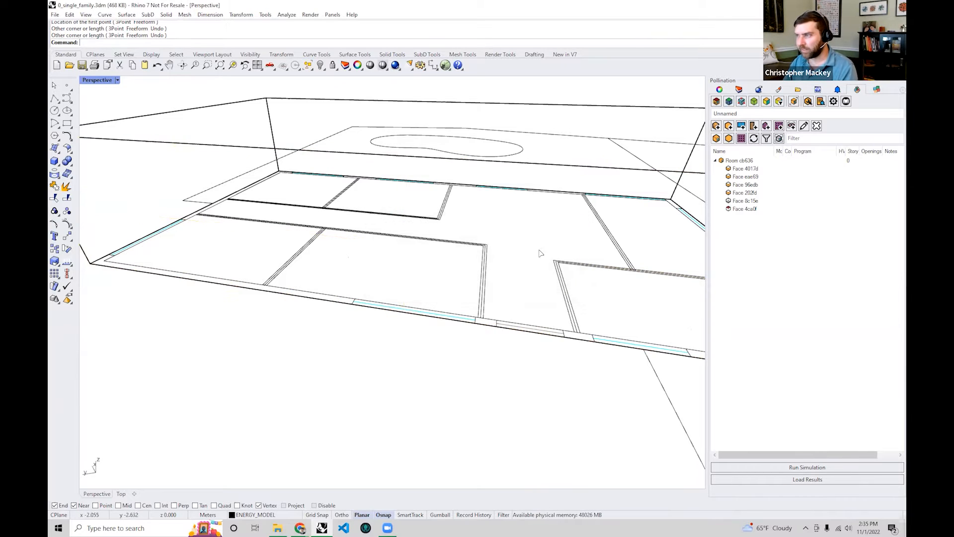
# - Restart drawing apertures on the same long wall, set the mode to FloorPlan, and confirm the wall selection
pyautogui.moveTo(544, 251); pyautogui.dragTo(515, 271, button='right')
pyautogui.moveTo(398, 297); pyautogui.dragTo(407, 286, button='right')
pyautogui.scroll(-6, 406, 284)
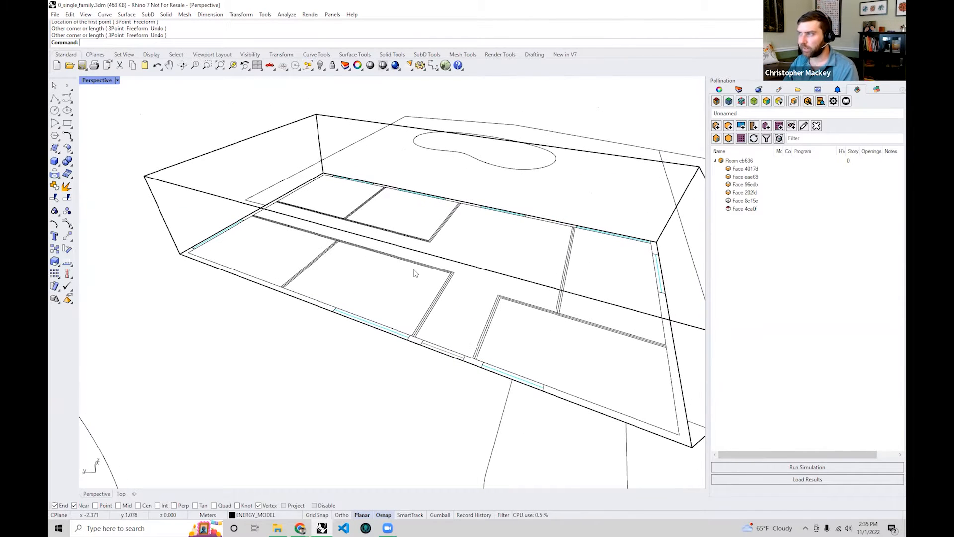
pyautogui.click(751, 124)
pyautogui.click(706, 151)
pyautogui.click(231, 203)
pyautogui.click(250, 224)
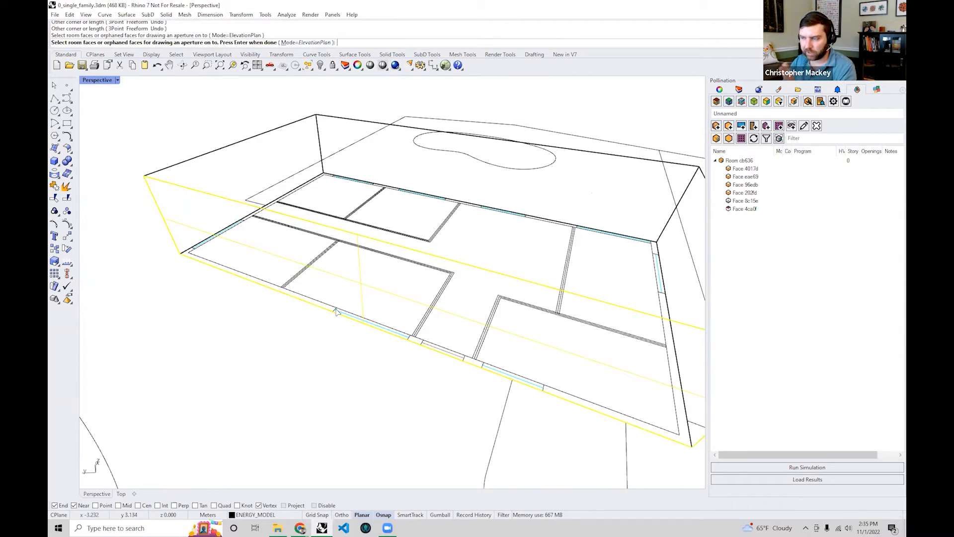
pyautogui.click(313, 42)
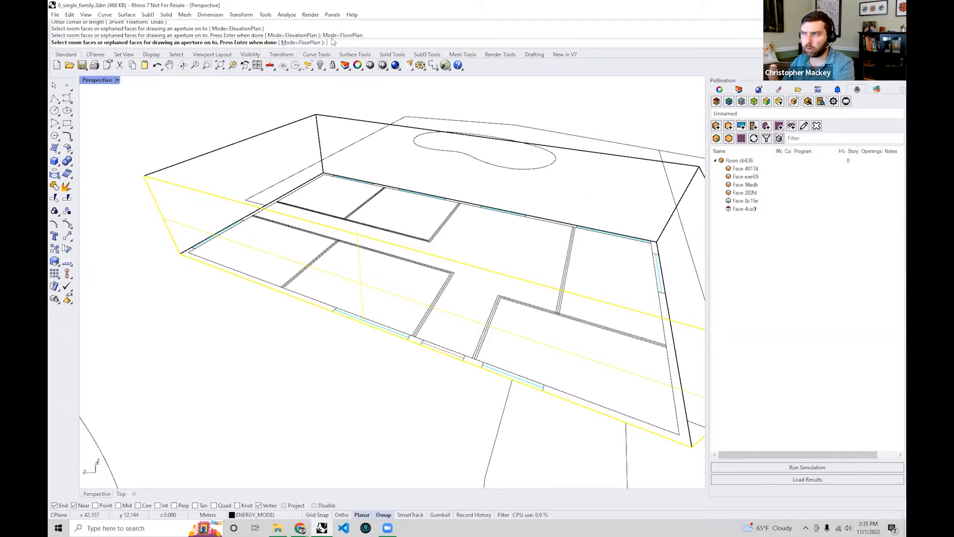
pyautogui.moveTo(403, 279); pyautogui.dragTo(394, 296, button='right')
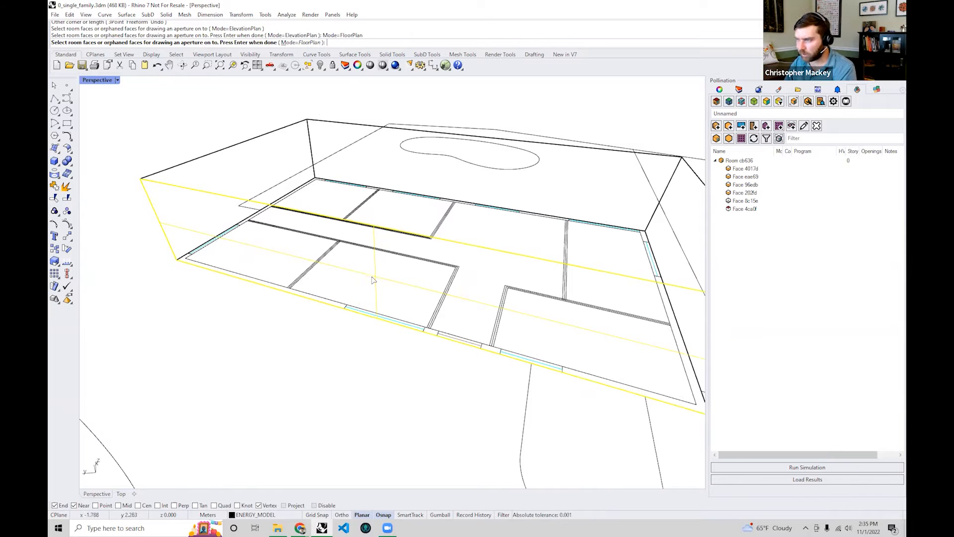
pyautogui.press('Return')
pyautogui.scroll(2, 375, 313)
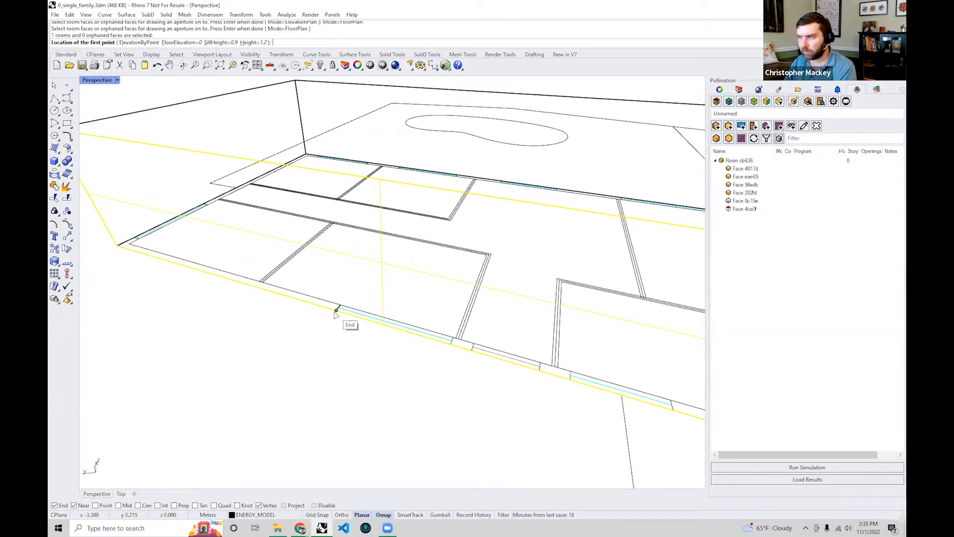
# - Trace the long wall's two plan window marks end to end with sill height 0.9 and height 1.2, and add both windows
pyautogui.click(336, 309)
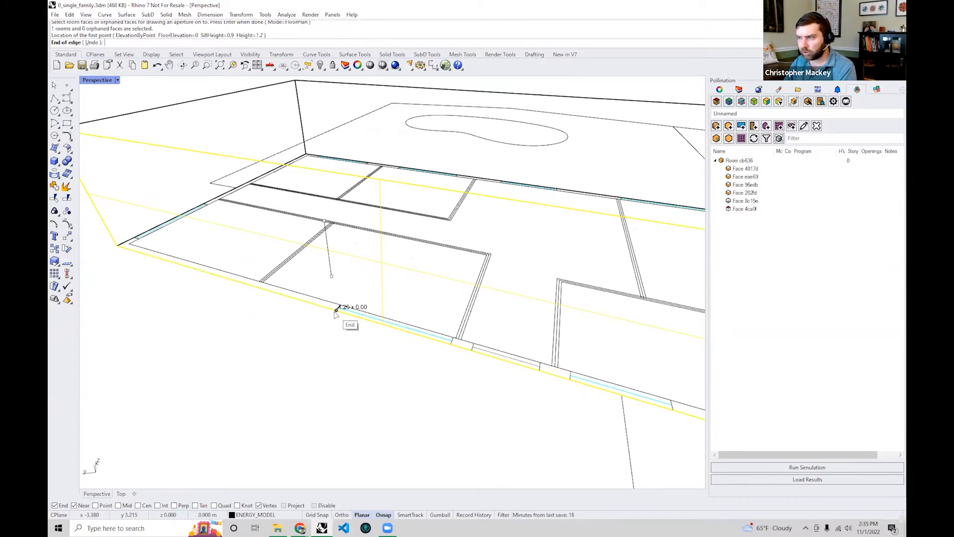
pyautogui.click(447, 349)
pyautogui.moveTo(446, 349); pyautogui.dragTo(413, 331, button='right')
pyautogui.scroll(2, 413, 331)
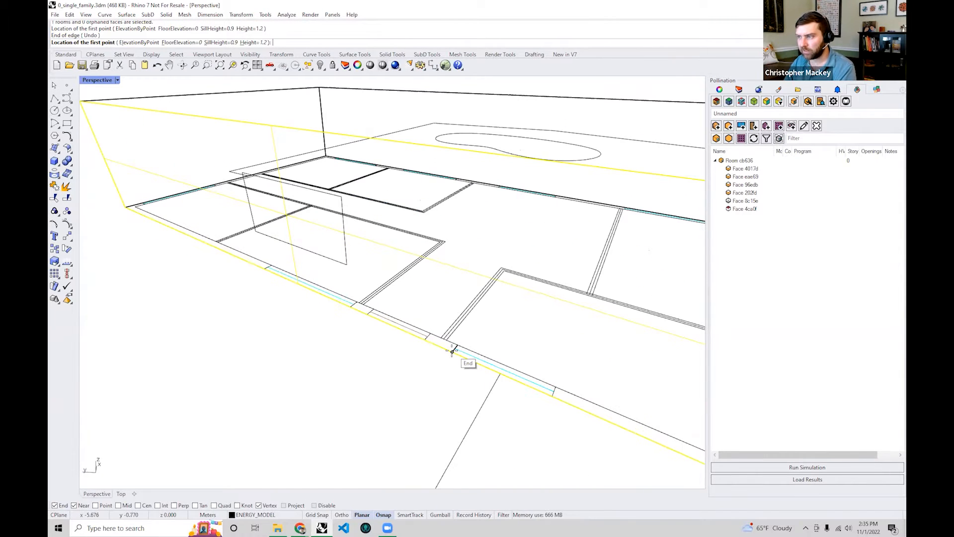
pyautogui.click(452, 351)
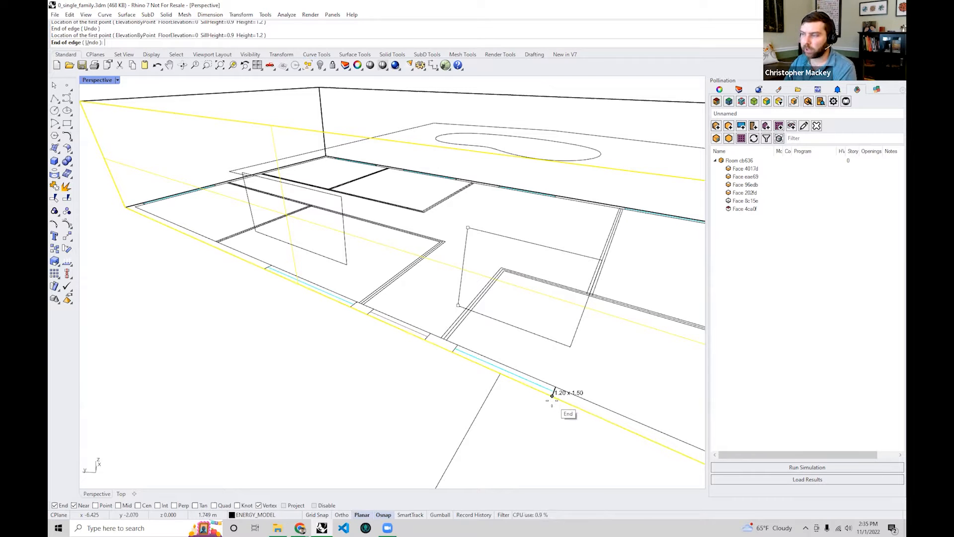
pyautogui.click(552, 395)
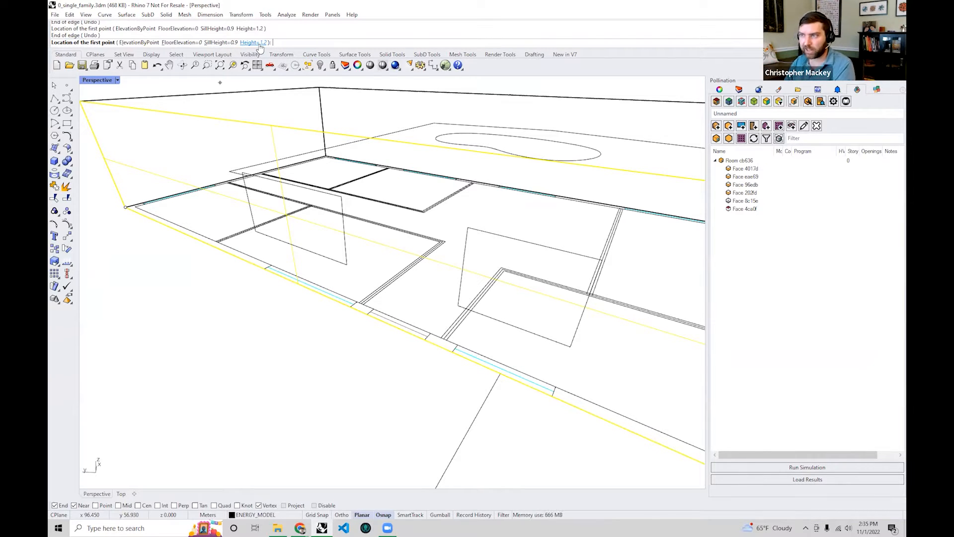
pyautogui.moveTo(296, 201); pyautogui.dragTo(234, 124, button='right')
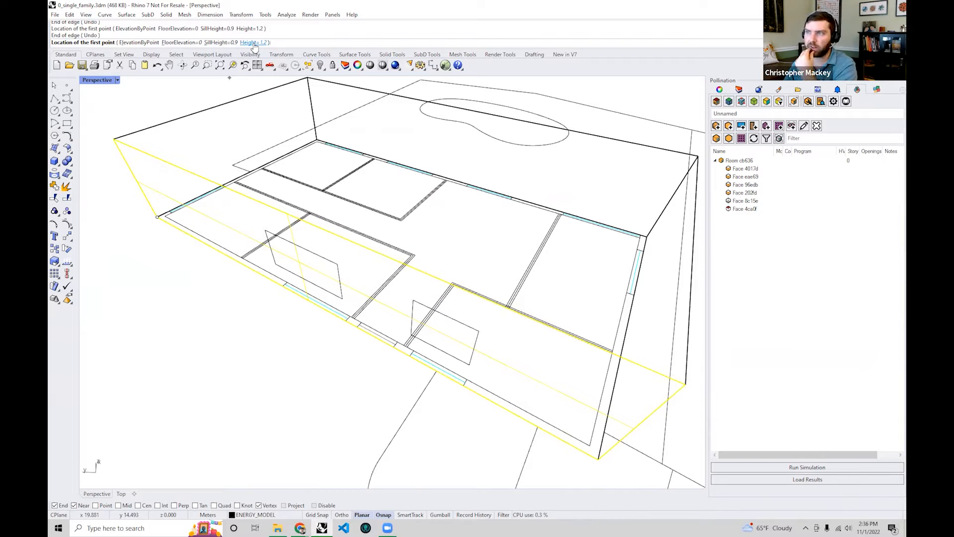
pyautogui.moveTo(344, 246); pyautogui.dragTo(365, 237, button='right')
pyautogui.moveTo(368, 281)
pyautogui.mouseDown(button='right')
pyautogui.moveTo(367, 268)
pyautogui.moveTo(379, 271)
pyautogui.moveTo(362, 272)
pyautogui.moveTo(364, 246)
pyautogui.moveTo(379, 284)
pyautogui.mouseUp(button='right')
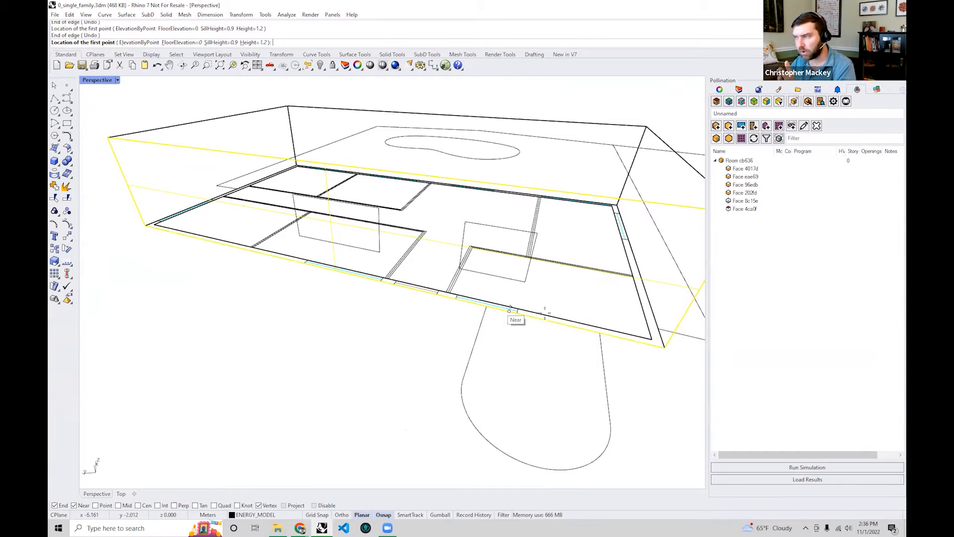
pyautogui.moveTo(417, 312)
pyautogui.mouseDown(button='right')
pyautogui.moveTo(396, 315)
pyautogui.moveTo(420, 326)
pyautogui.mouseUp(button='right')
pyautogui.press('Return')
# - Color the room by face type and inspect the two new windows and the adjacent short wall from several sides
pyautogui.moveTo(275, 308); pyautogui.dragTo(376, 168, button='right')
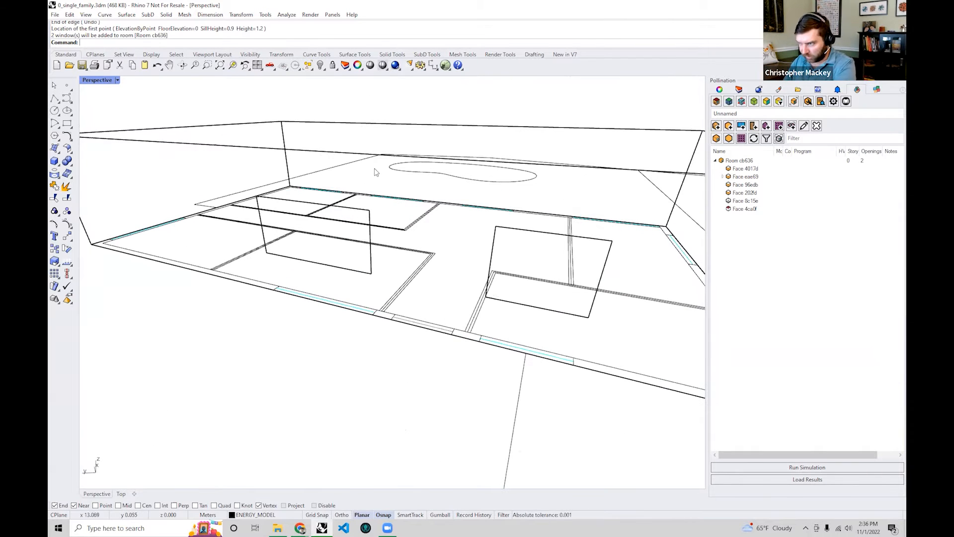
pyautogui.click(716, 101)
pyautogui.moveTo(378, 228)
pyautogui.mouseDown(button='right')
pyautogui.moveTo(358, 247)
pyautogui.moveTo(427, 179)
pyautogui.moveTo(404, 207)
pyautogui.mouseUp(button='right')
pyautogui.scroll(-5, 404, 207)
pyautogui.moveTo(437, 166); pyautogui.dragTo(458, 191, button='right')
pyautogui.scroll(-3, 370, 224)
pyautogui.moveTo(370, 224); pyautogui.dragTo(355, 244, button='right')
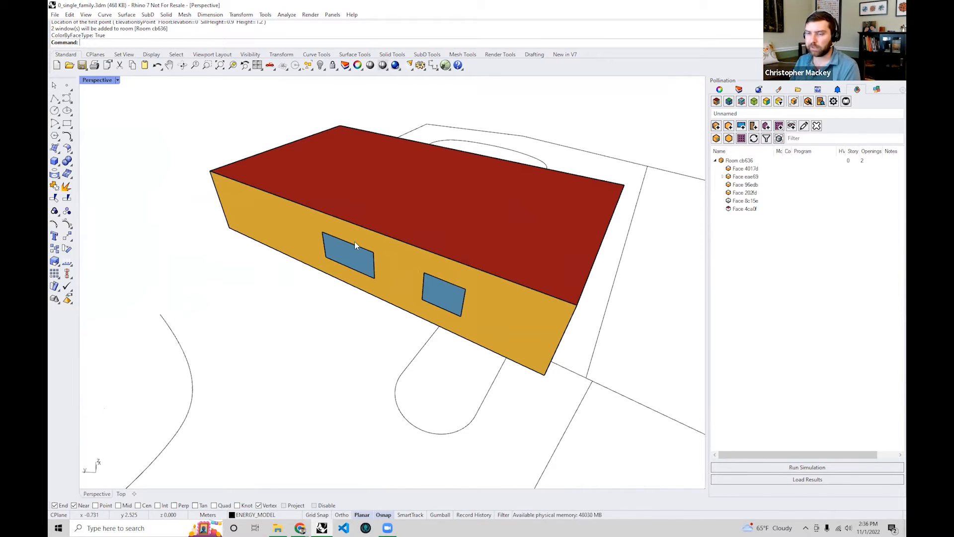
pyautogui.keyDown('shift'); pyautogui.moveTo(378, 352); pyautogui.dragTo(386, 334, button='right'); pyautogui.keyUp('shift')
pyautogui.moveTo(363, 349); pyautogui.dragTo(407, 338, button='right')
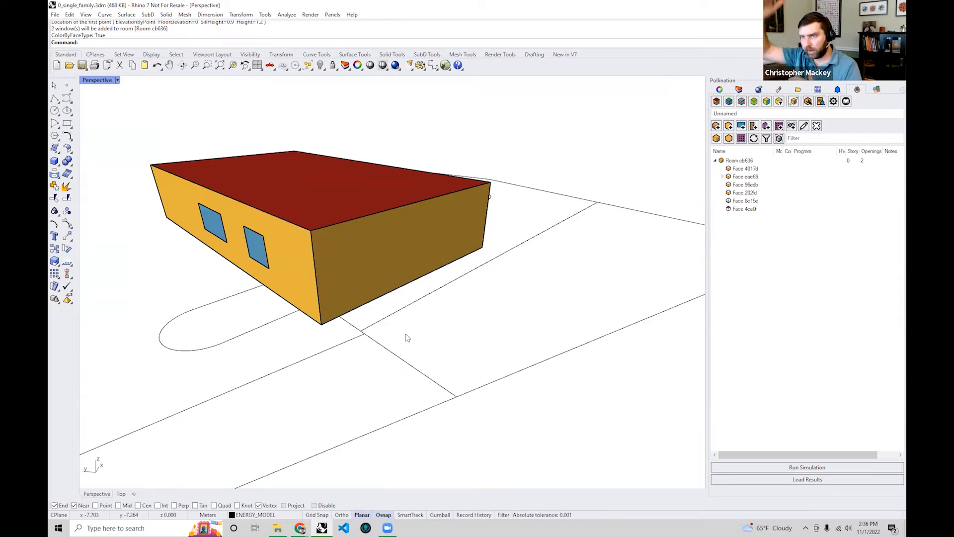
pyautogui.moveTo(271, 361); pyautogui.dragTo(491, 339, button='right')
pyautogui.moveTo(537, 298); pyautogui.dragTo(502, 249, button='right')
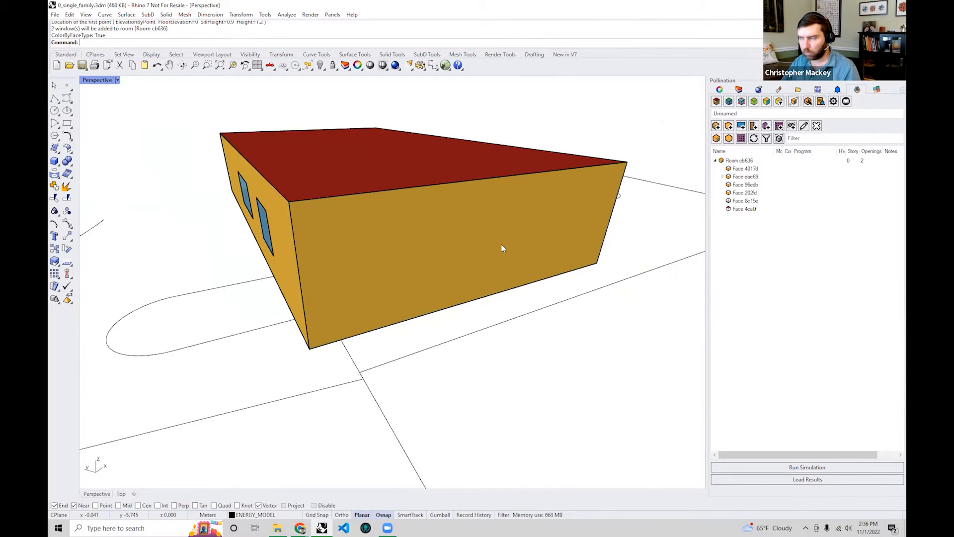
# - Turn off coloring by face type to show the floor plan inside the wireframe room
pyautogui.click(717, 102)
pyautogui.moveTo(609, 165); pyautogui.dragTo(564, 230, button='right')
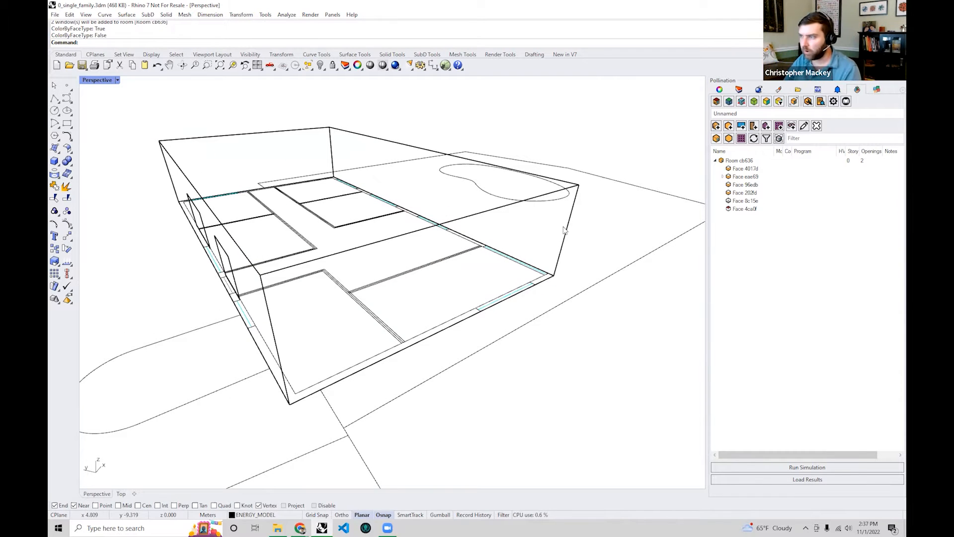
pyautogui.moveTo(559, 226); pyautogui.dragTo(536, 212, button='right')
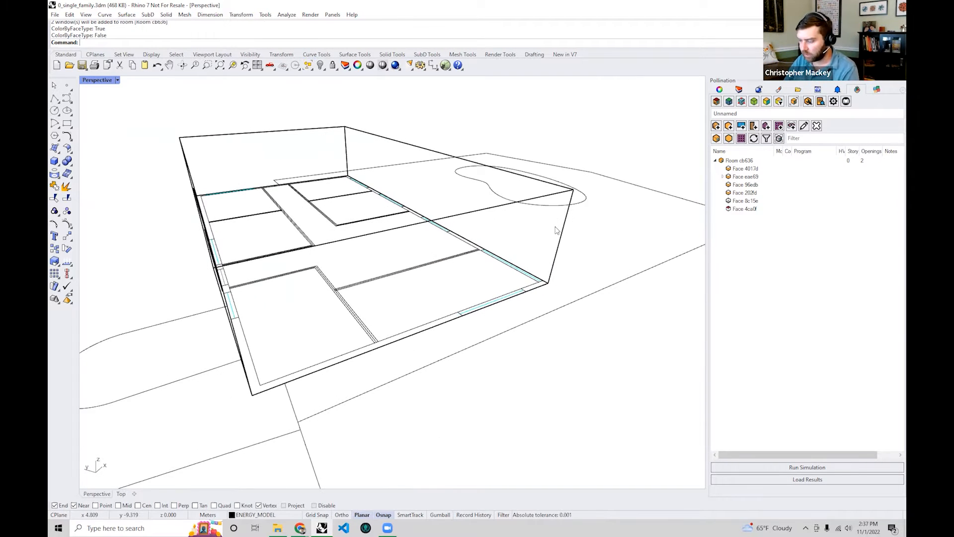
# - Start drawing apertures in FloorPlan mode on the short wall with one plan window mark, and confirm the wall selection
pyautogui.click(746, 126)
pyautogui.click(686, 149)
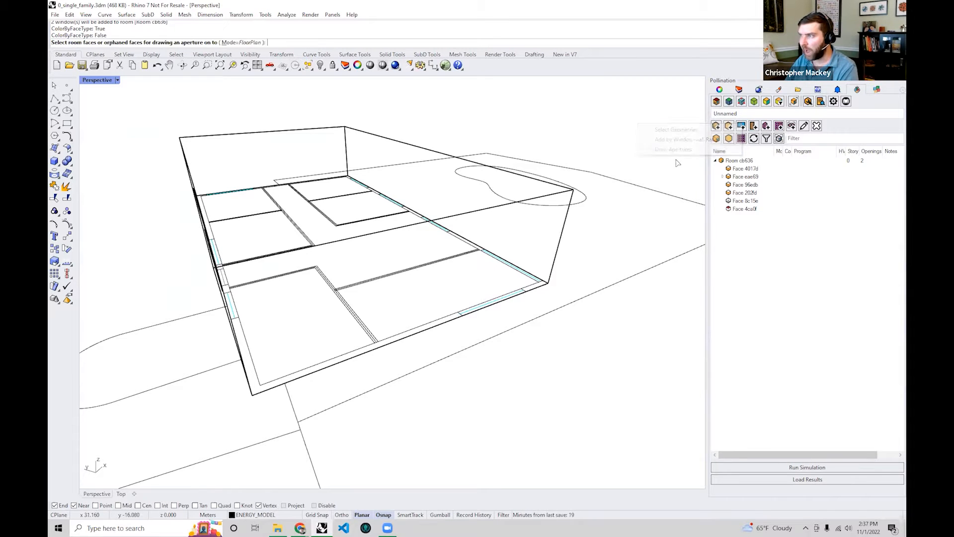
pyautogui.click(465, 217)
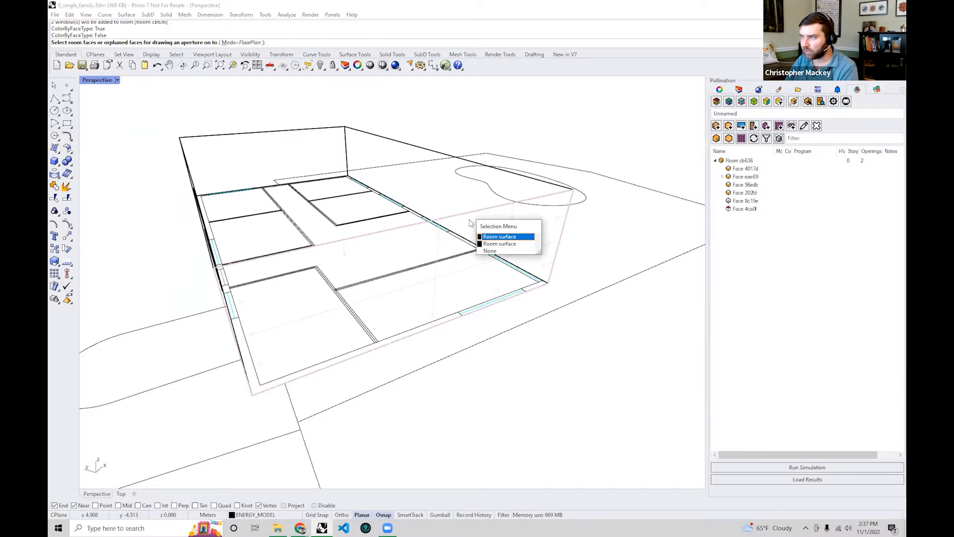
pyautogui.click(500, 237)
pyautogui.moveTo(478, 286); pyautogui.dragTo(482, 298, button='right')
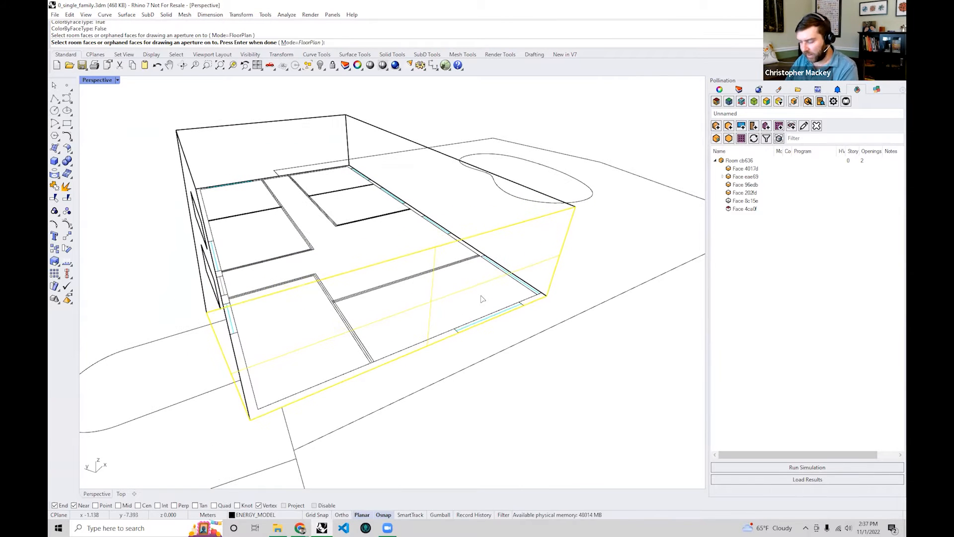
pyautogui.rightClick(480, 295)
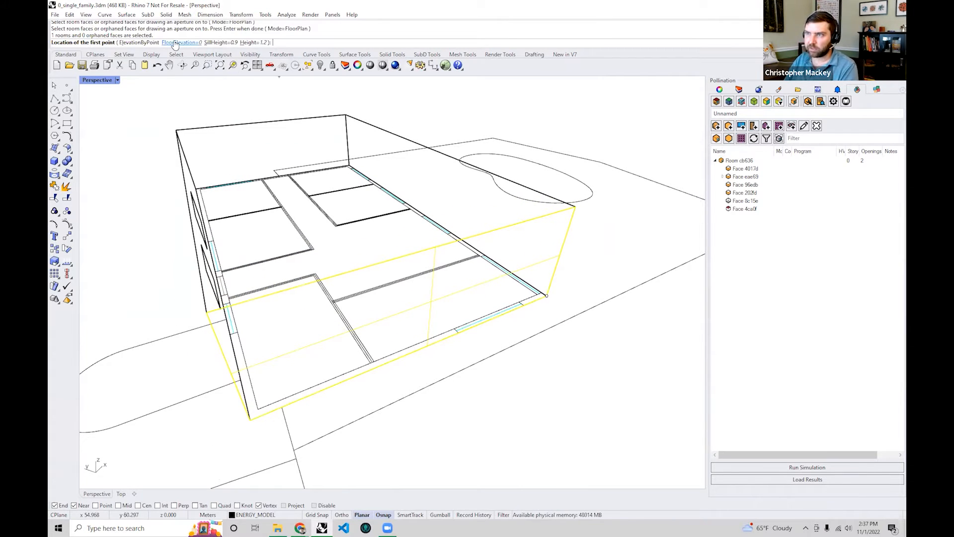
# - Set the aperture's sill height to 0.4 and its height to 2.4
pyautogui.click(219, 43)
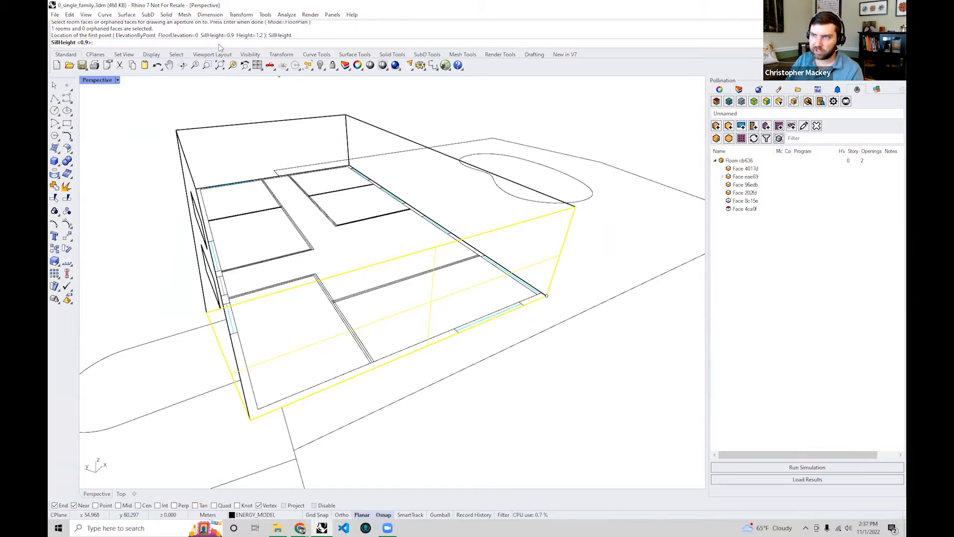
pyautogui.write('0')
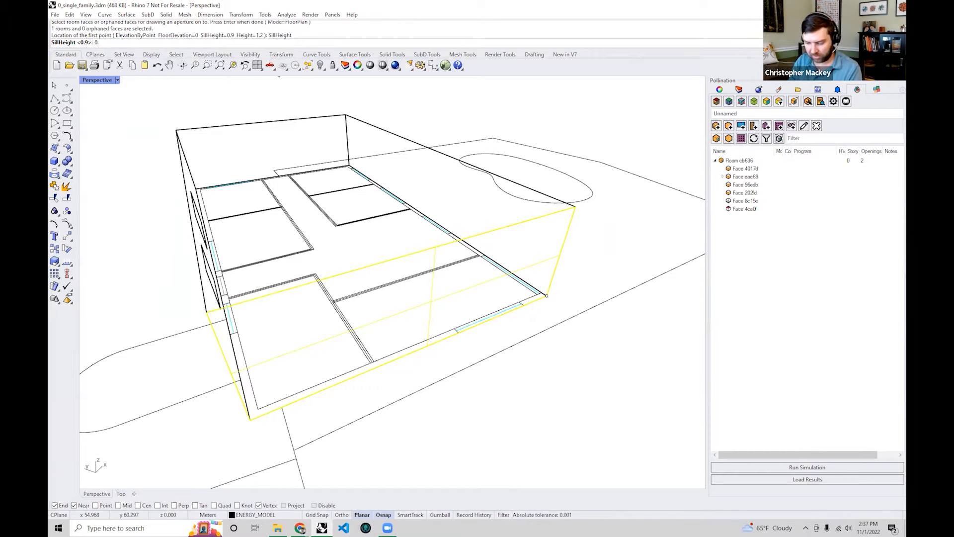
pyautogui.write('.4')
pyautogui.press('Return')
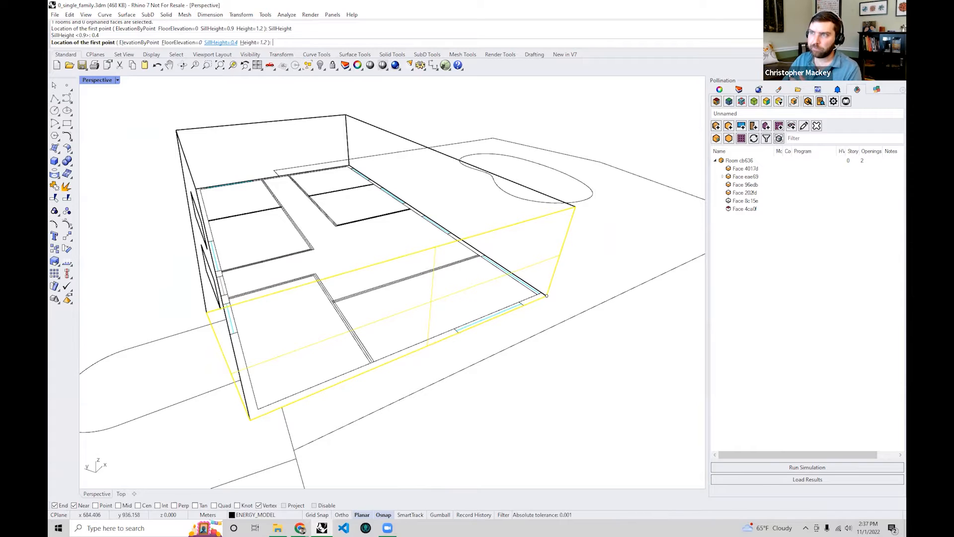
pyautogui.click(255, 43)
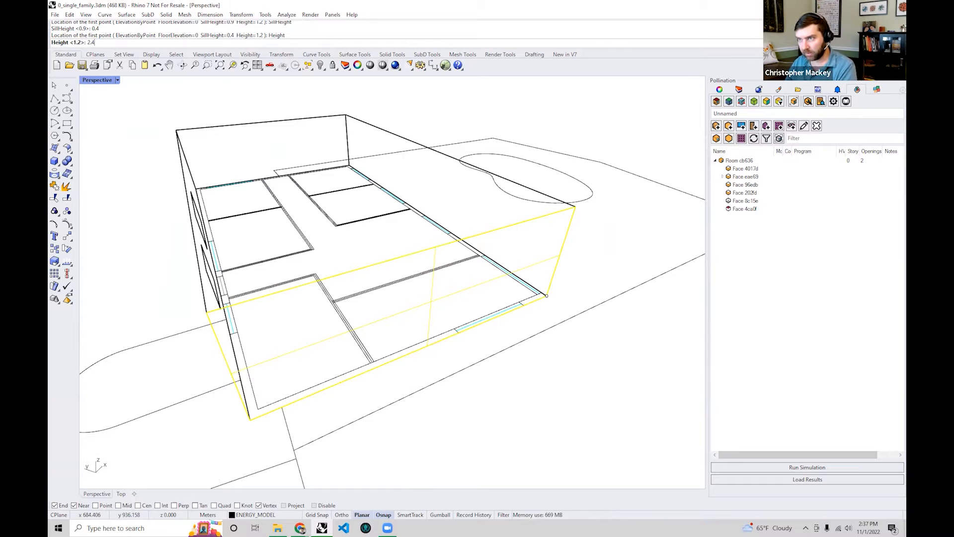
pyautogui.press('Return')
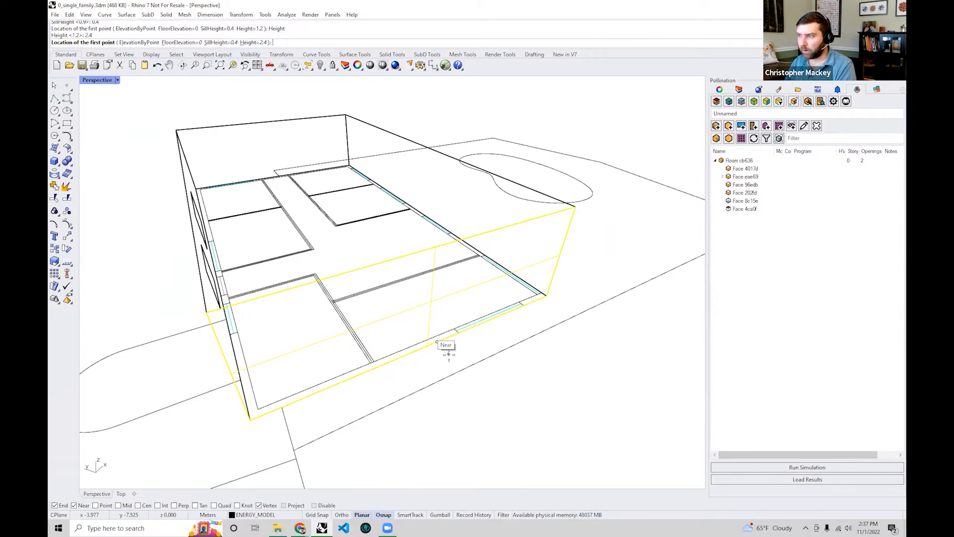
# - Trace the short wall's plan window mark end to end, 2.5 m wide, and add the window to the room
pyautogui.scroll(5, 518, 352)
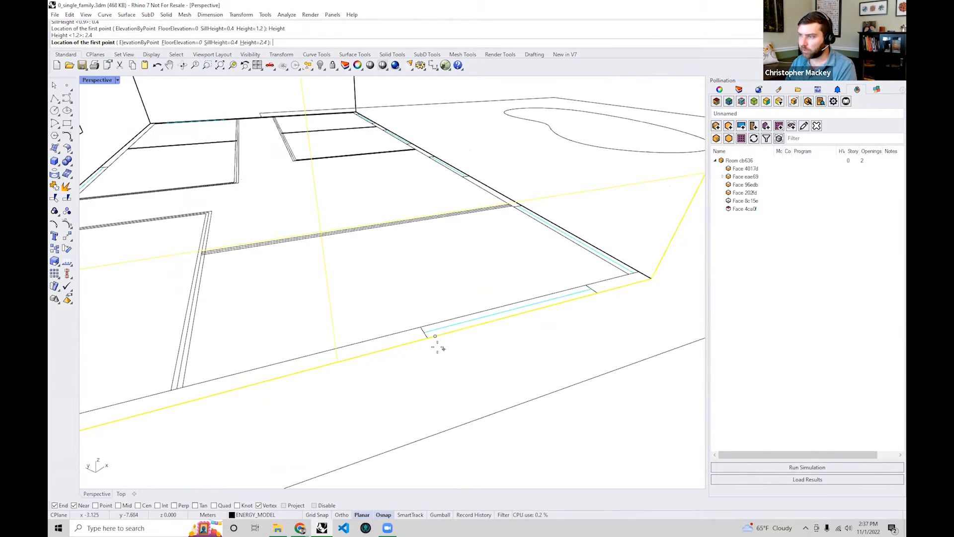
pyautogui.click(426, 337)
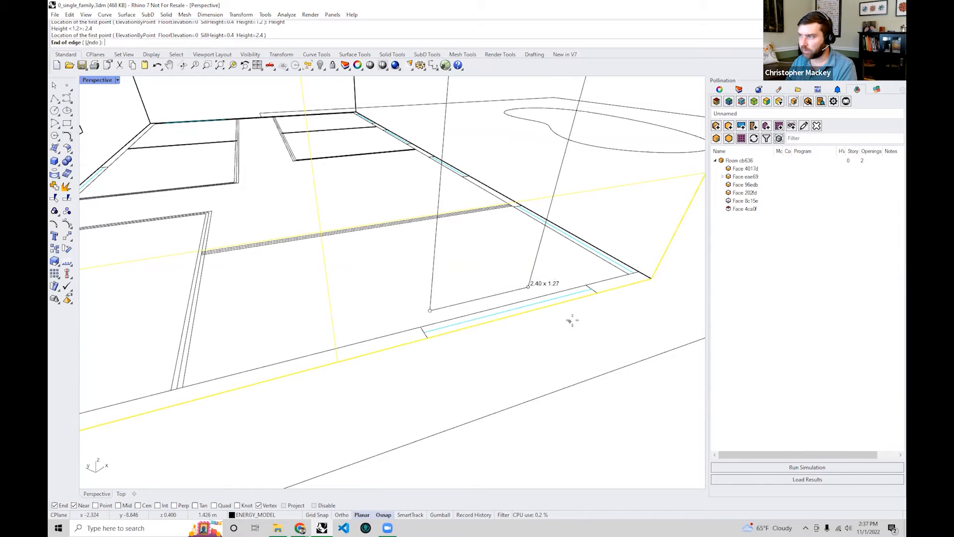
pyautogui.scroll(-2, 599, 291)
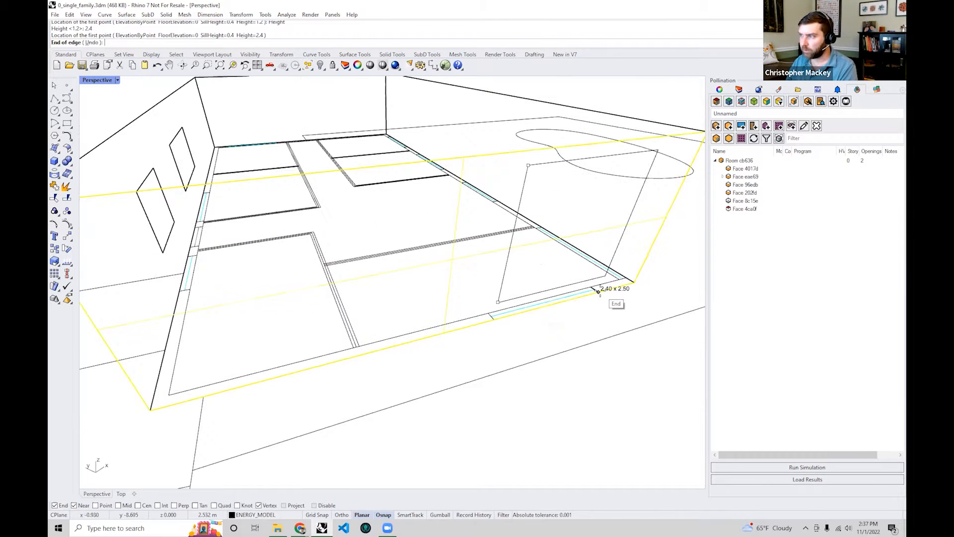
pyautogui.keyDown('shift'); pyautogui.moveTo(599, 292); pyautogui.dragTo(551, 299, button='right'); pyautogui.keyUp('shift')
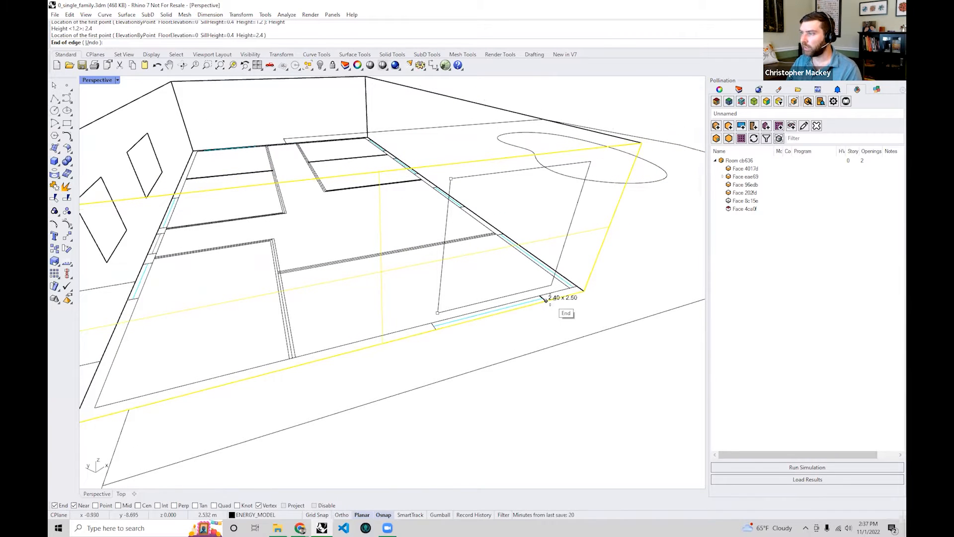
pyautogui.click(545, 300)
pyautogui.scroll(-5, 547, 301)
pyautogui.moveTo(501, 279); pyautogui.dragTo(492, 298, button='right')
pyautogui.click(482, 315)
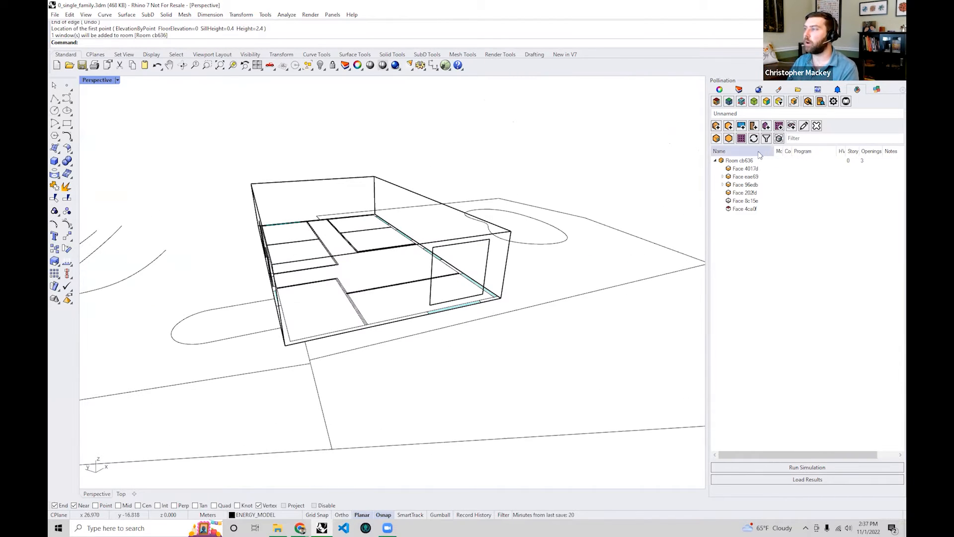
# - Color the room by face type and inspect the short wall's new window and the adjacent windowless long wall
pyautogui.click(716, 102)
pyautogui.moveTo(453, 242); pyautogui.dragTo(414, 324, button='right')
pyautogui.scroll(5, 357, 238)
pyautogui.scroll(-4, 317, 237)
pyautogui.scroll(-4, 361, 311)
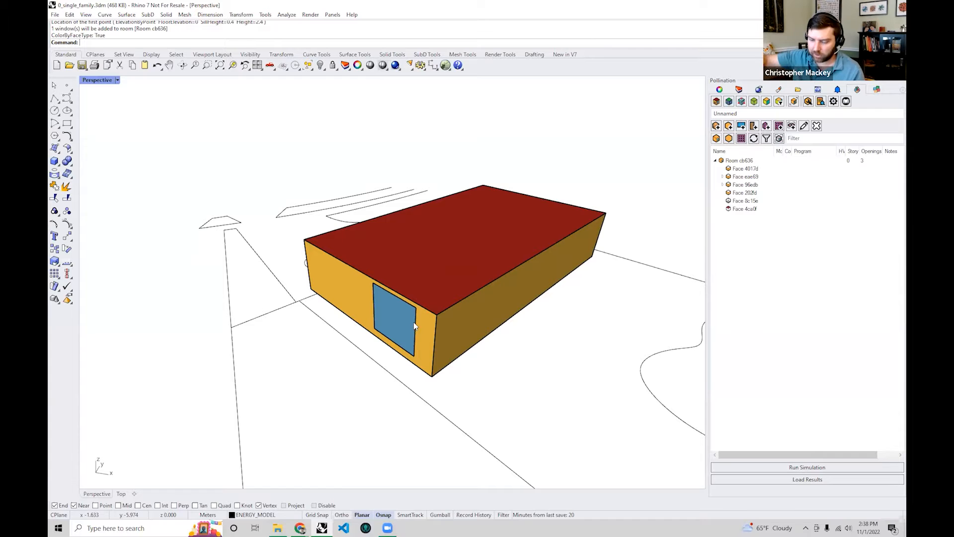
pyautogui.moveTo(413, 322); pyautogui.dragTo(491, 376, button='right')
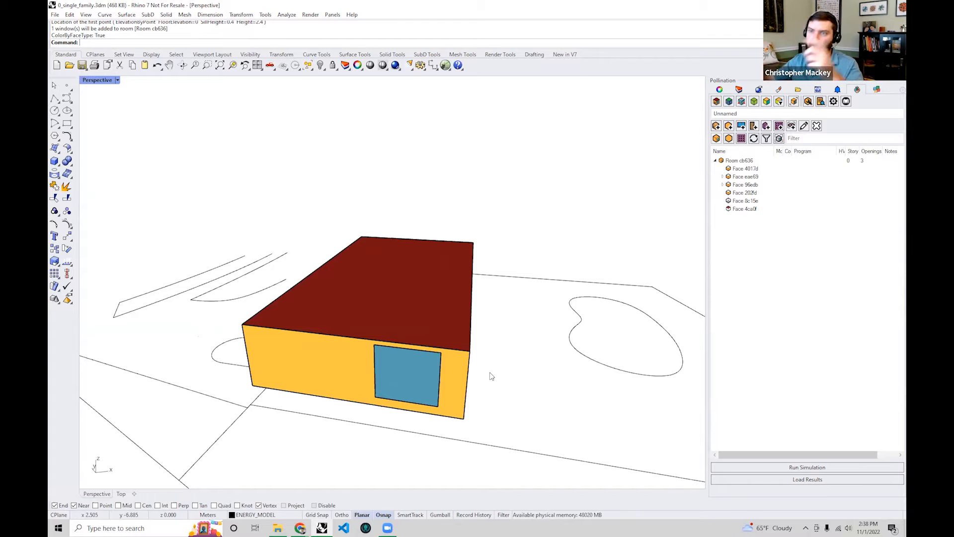
pyautogui.moveTo(463, 374)
pyautogui.mouseDown(button='right')
pyautogui.moveTo(372, 385)
pyautogui.moveTo(347, 404)
pyautogui.moveTo(461, 389)
pyautogui.mouseUp(button='right')
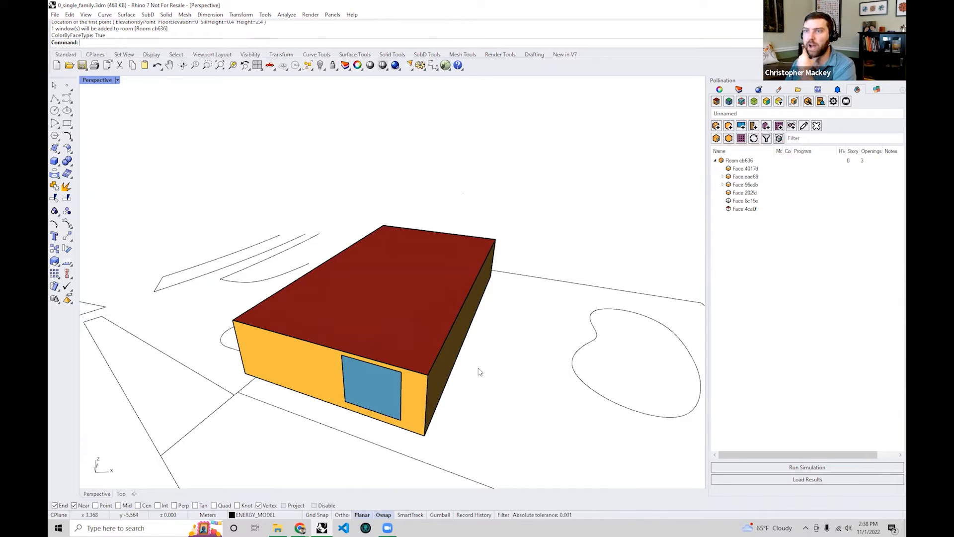
pyautogui.moveTo(479, 368); pyautogui.dragTo(413, 368, button='right')
# - Turn on the 2D_ELEVATION layer and view its window outlines on the windowless long wall up close
pyautogui.click(739, 89)
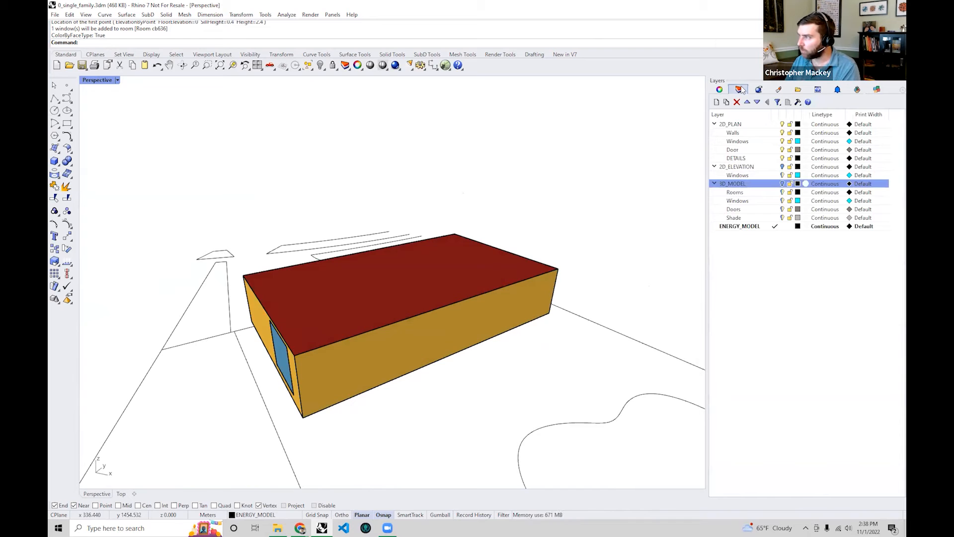
pyautogui.click(783, 167)
pyautogui.moveTo(452, 330); pyautogui.dragTo(440, 356, button='right')
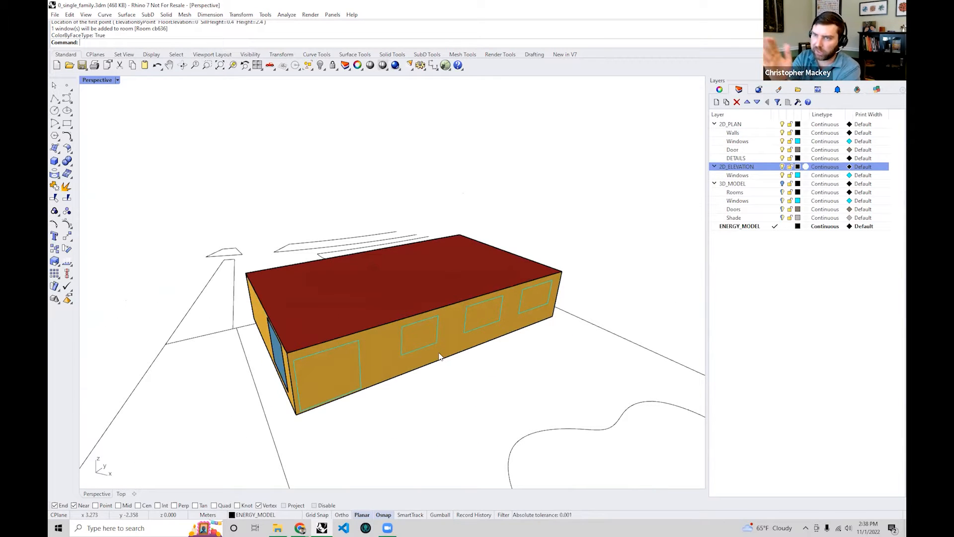
pyautogui.moveTo(440, 356); pyautogui.dragTo(466, 362, button='right')
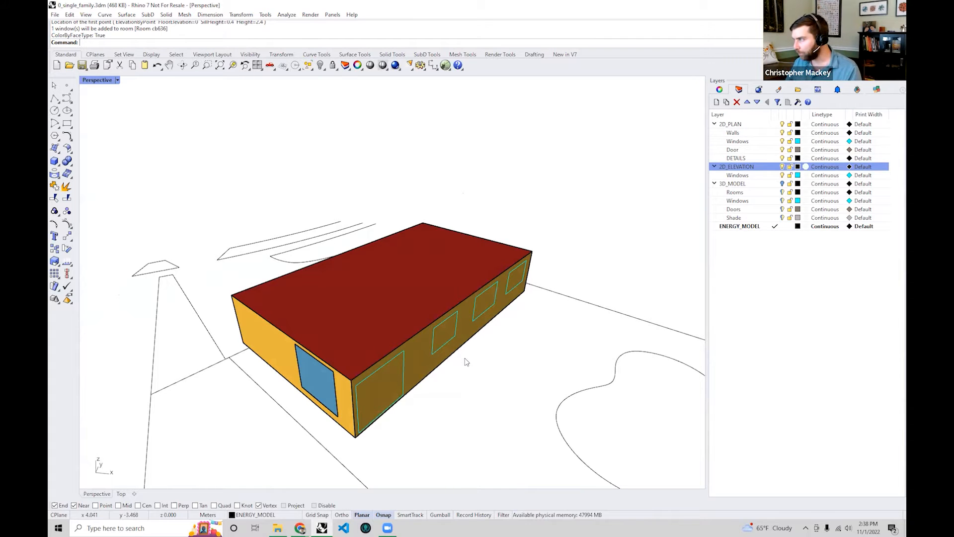
pyautogui.press('Left')
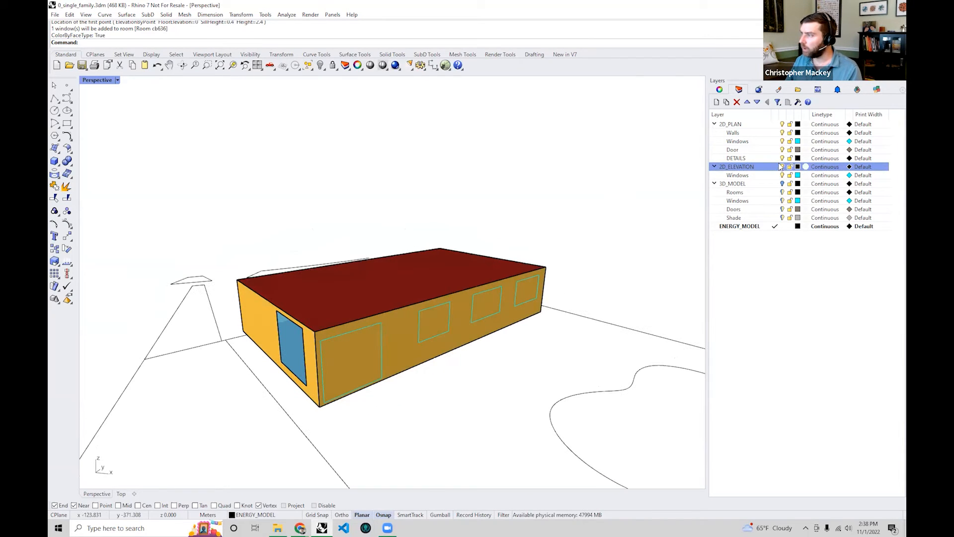
pyautogui.press('Up')
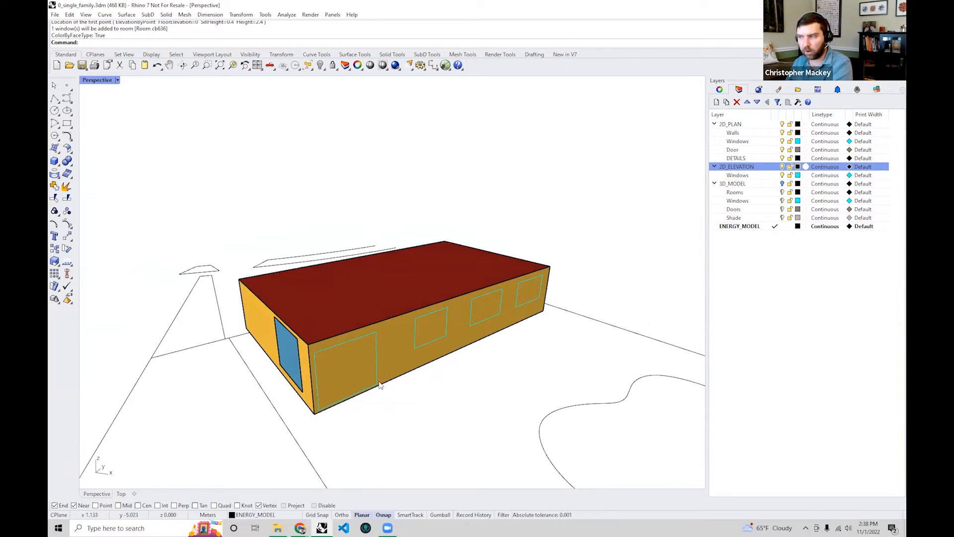
pyautogui.press('Down')
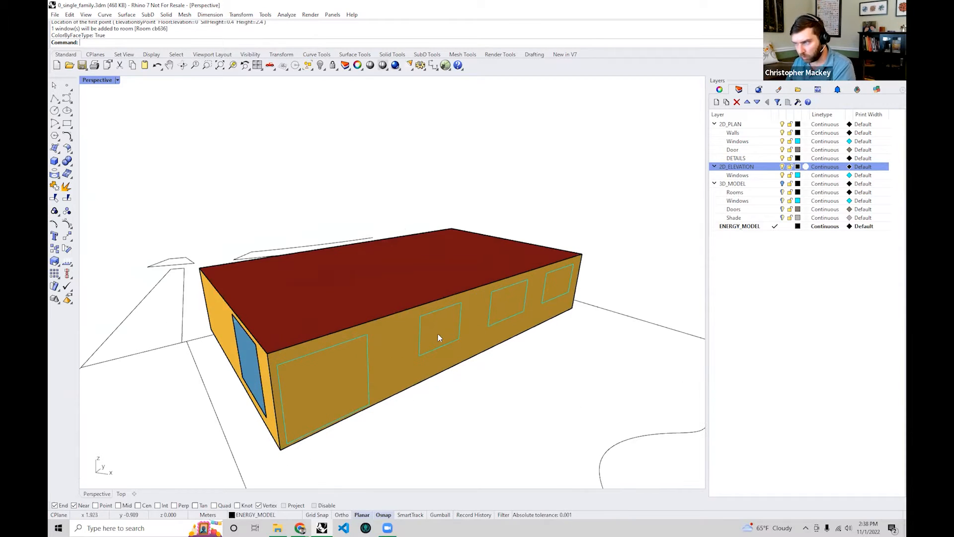
pyautogui.press('Left')
pyautogui.press('Left')
pyautogui.press('Left')
pyautogui.press('Left')
pyautogui.press('Left')
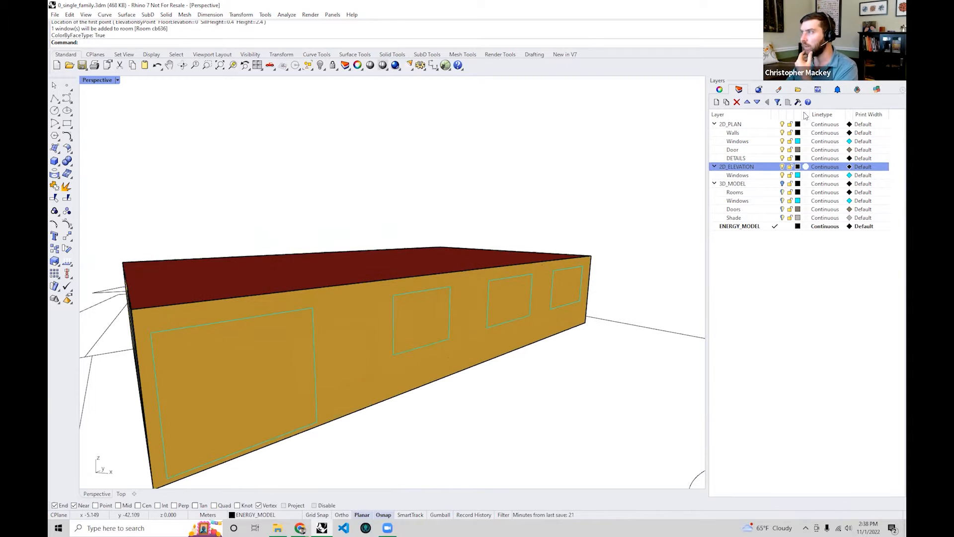
# - Start drawing apertures in ElevationPlan mode on the long wall with the elevation outlines, and confirm the wall selection
pyautogui.click(857, 90)
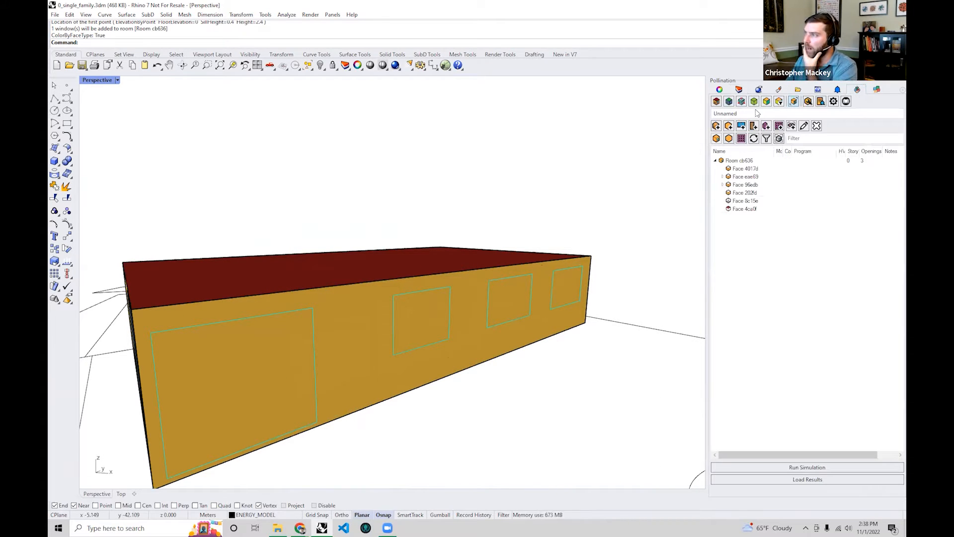
pyautogui.click(742, 127)
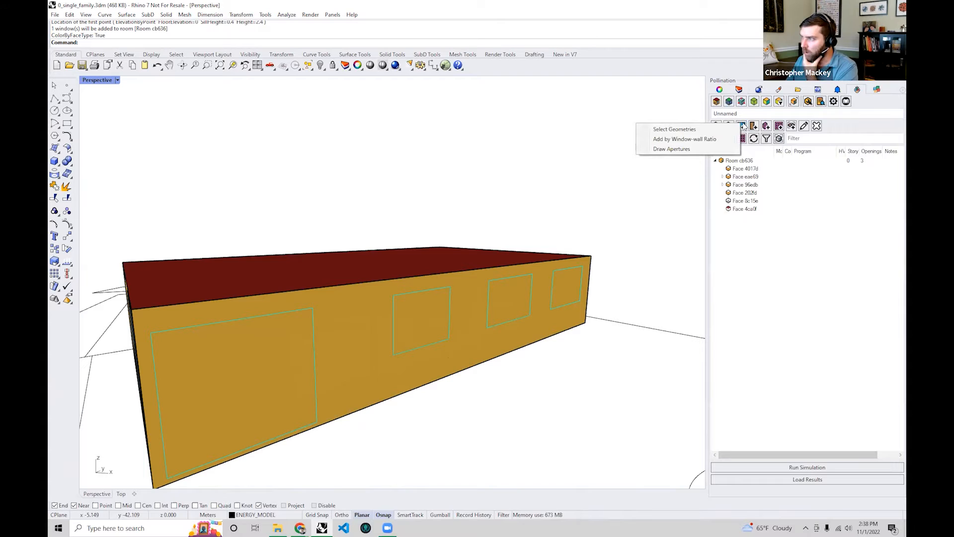
pyautogui.click(685, 151)
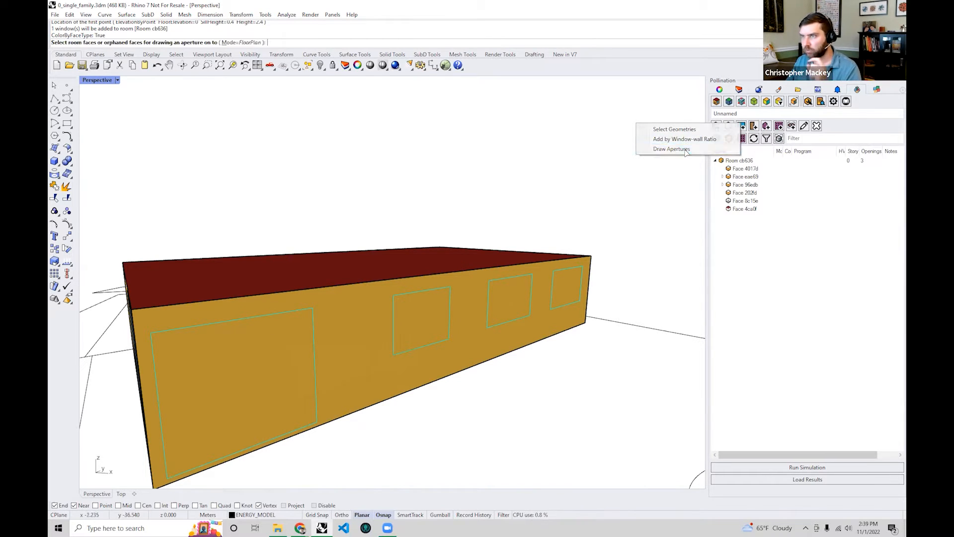
pyautogui.click(241, 43)
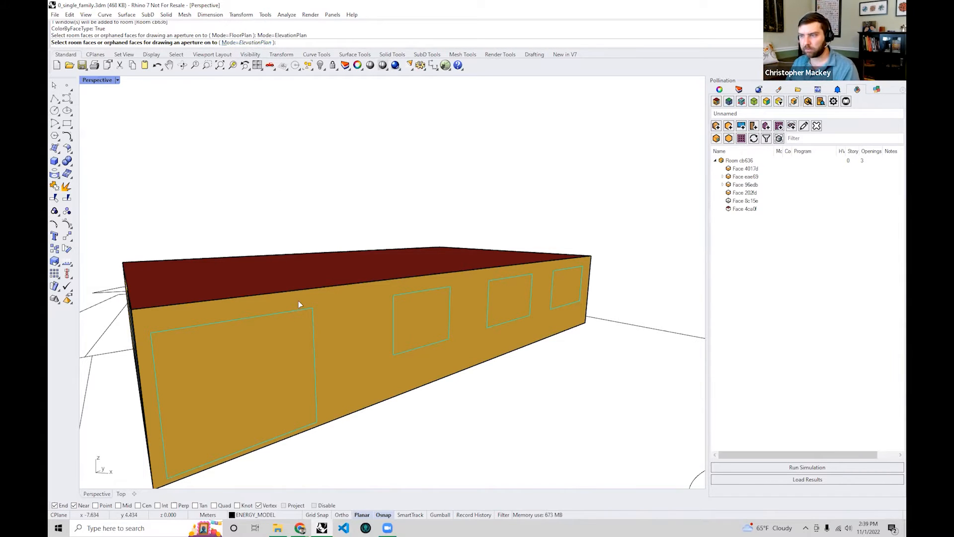
pyautogui.moveTo(413, 287)
pyautogui.mouseDown(button='right')
pyautogui.moveTo(437, 280)
pyautogui.moveTo(428, 284)
pyautogui.moveTo(424, 327)
pyautogui.mouseUp(button='right')
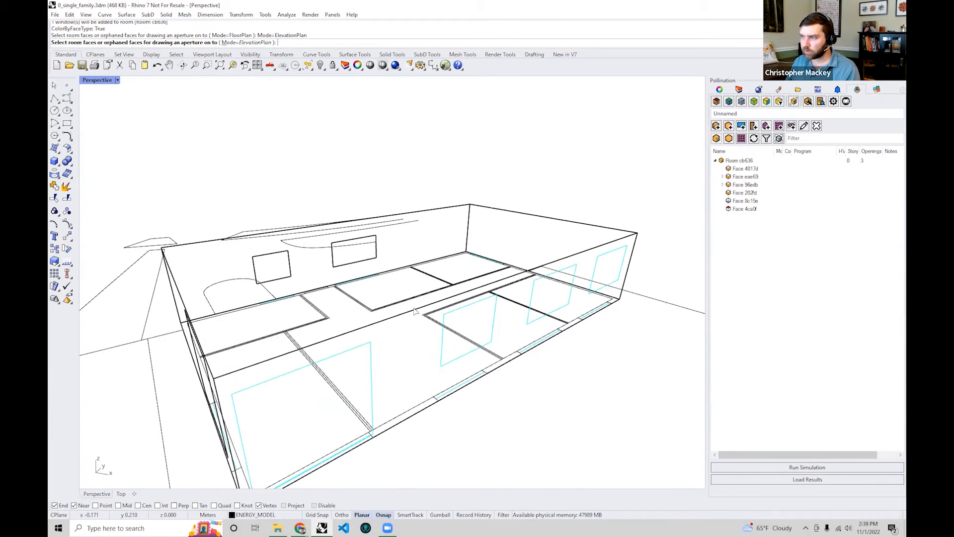
pyautogui.click(416, 314)
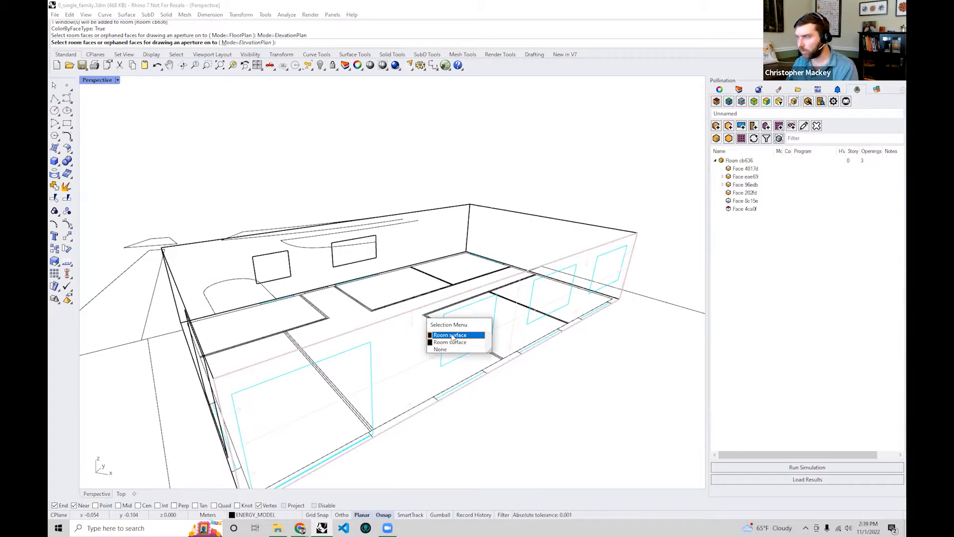
pyautogui.click(451, 336)
pyautogui.moveTo(429, 360); pyautogui.dragTo(398, 365, button='right')
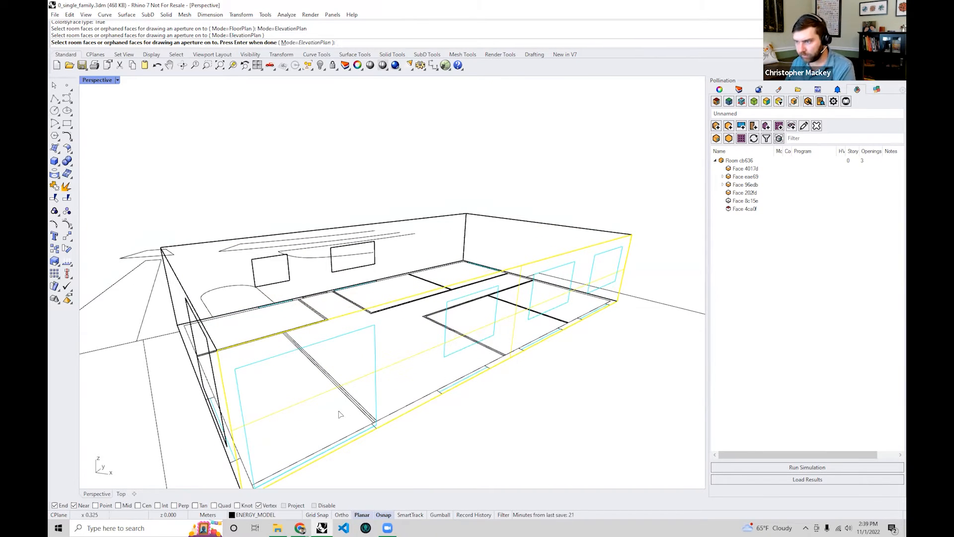
pyautogui.press('Return')
# - Trace the long wall's largest elevation window outline corner to corner as a 2.70 x 2.50 m aperture
pyautogui.moveTo(304, 426); pyautogui.dragTo(313, 278, button='right')
pyautogui.moveTo(529, 285); pyautogui.dragTo(464, 281, button='right')
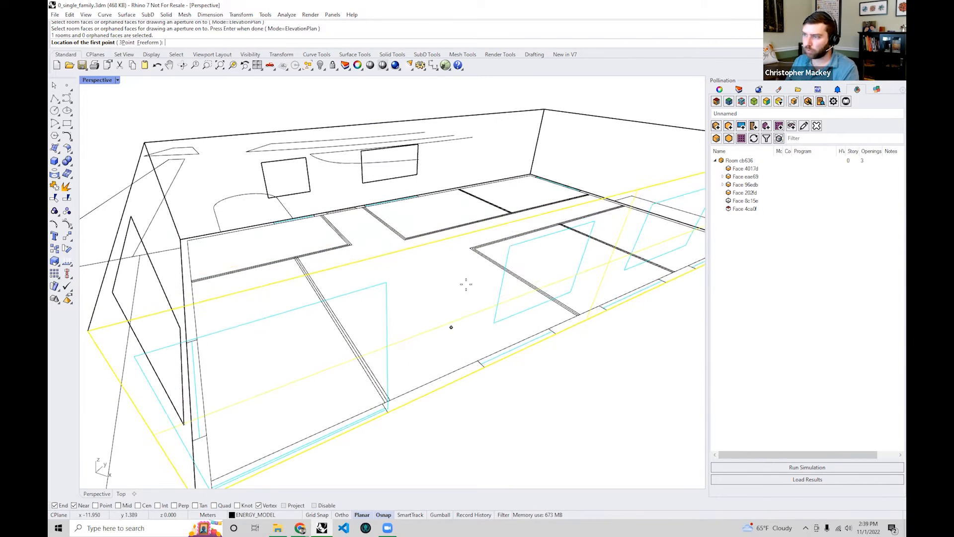
pyautogui.scroll(8, 397, 337)
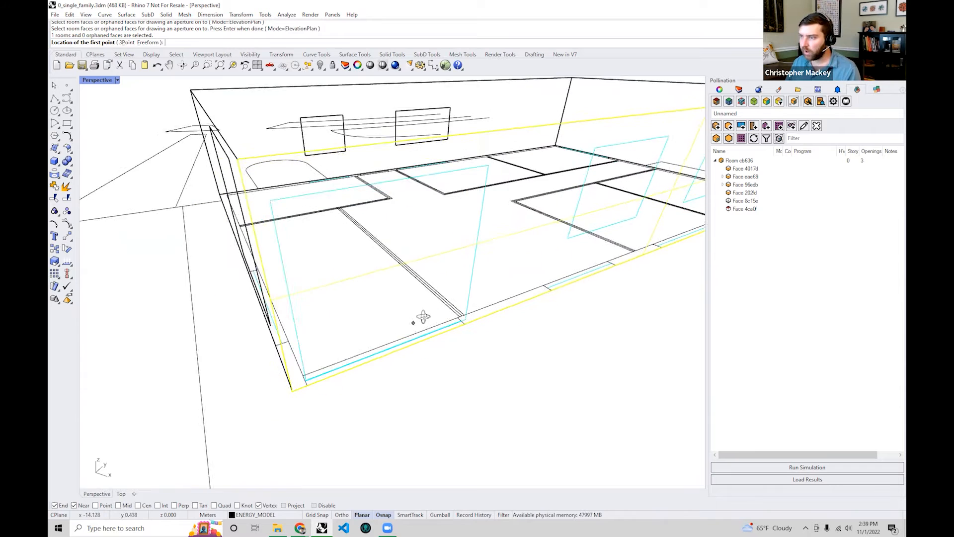
pyautogui.moveTo(378, 337); pyautogui.dragTo(382, 313, button='right')
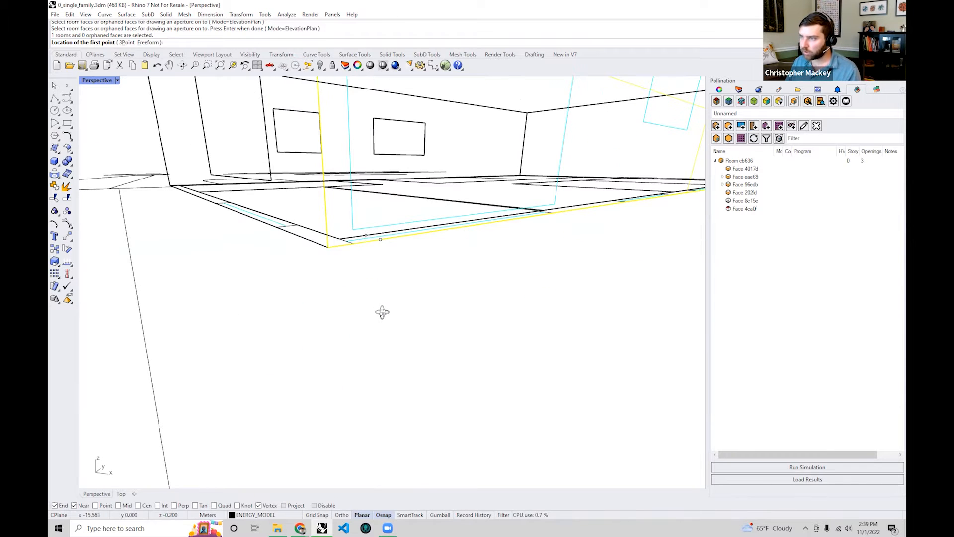
pyautogui.click(353, 229)
pyautogui.scroll(-5, 352, 224)
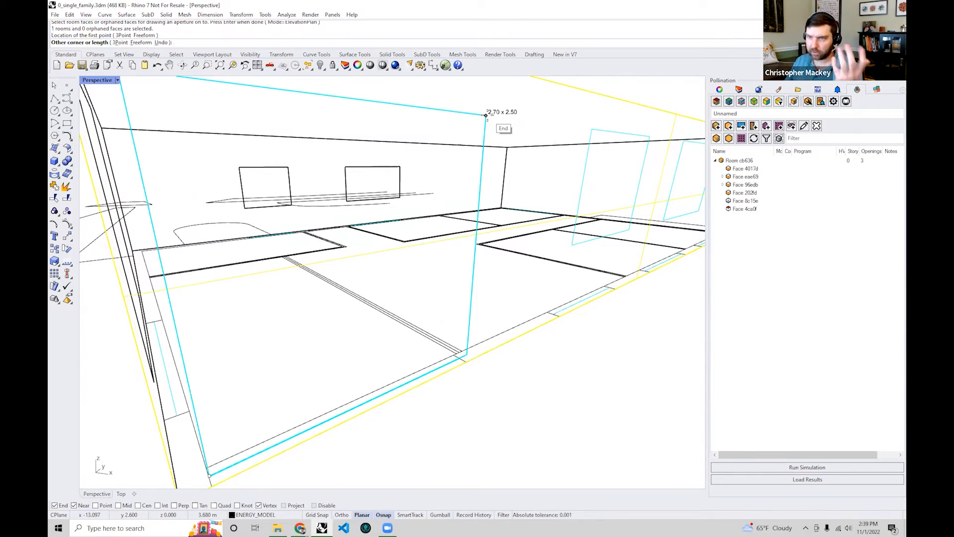
pyautogui.click(486, 115)
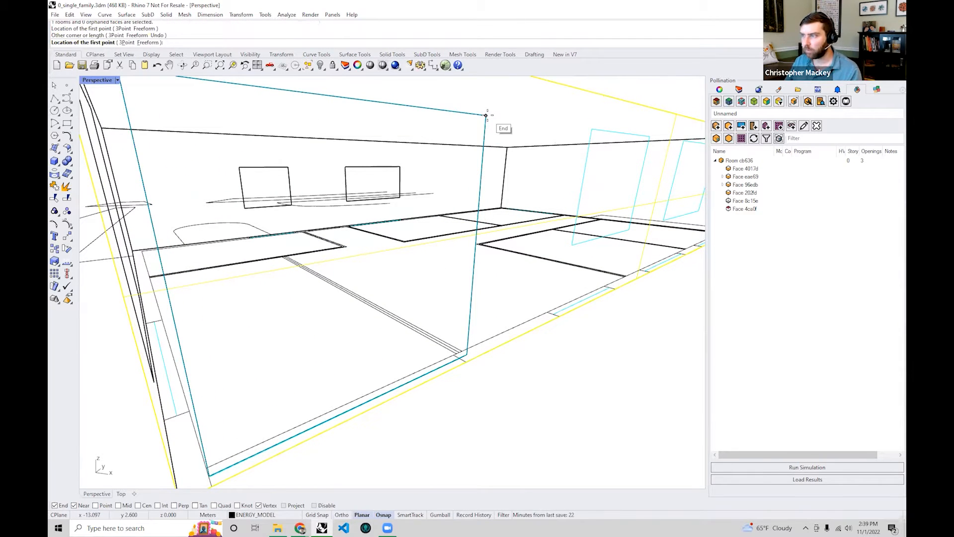
# - Trace the next two elevation window outlines along the long wall corner to corner, the first one 2.00 x 1.50 m
pyautogui.moveTo(588, 260); pyautogui.dragTo(386, 323, button='right')
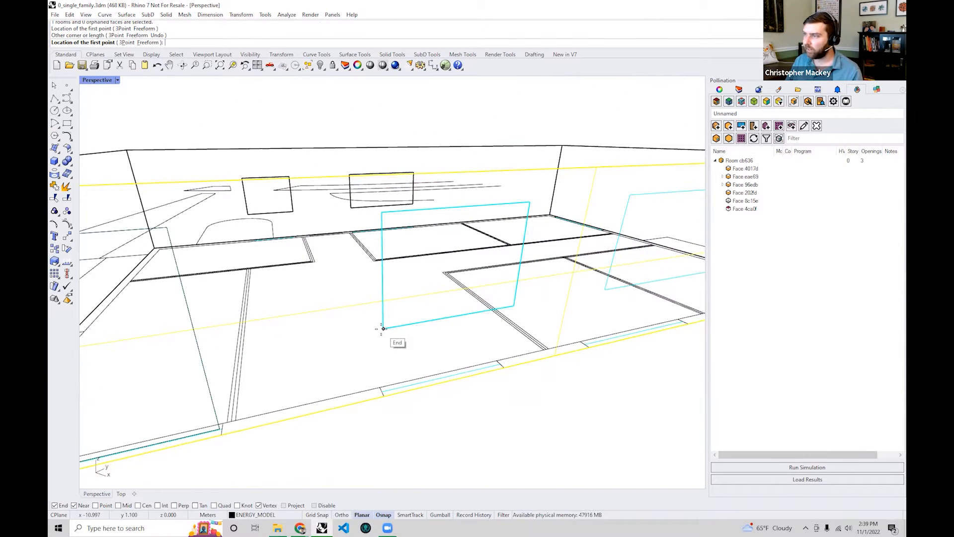
pyautogui.click(384, 328)
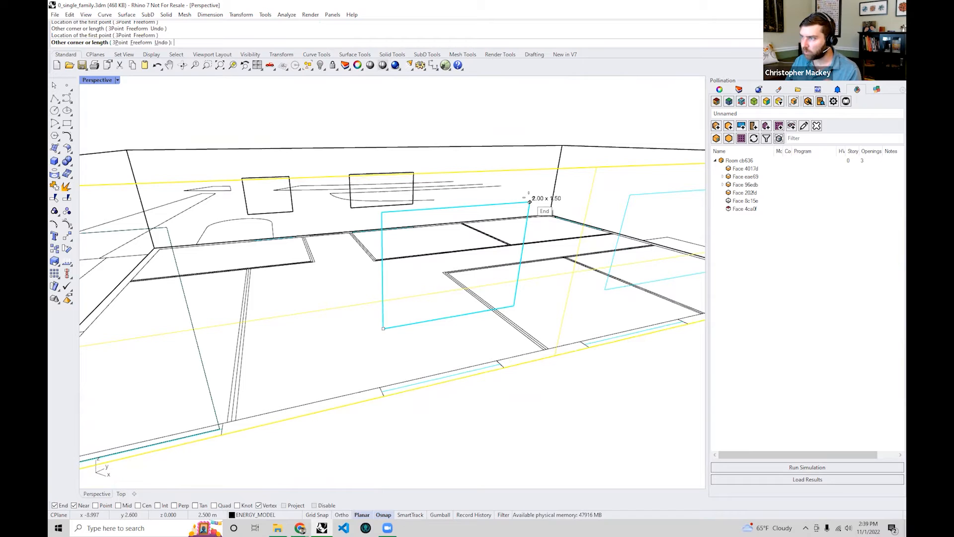
pyautogui.click(530, 202)
pyautogui.moveTo(529, 202); pyautogui.dragTo(484, 265, button='right')
pyautogui.click(451, 269)
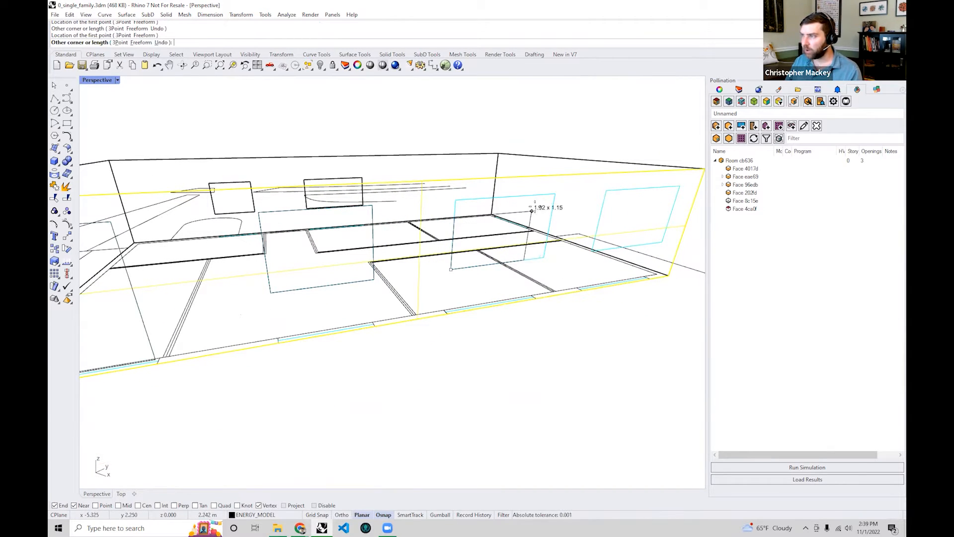
pyautogui.click(546, 195)
# - Trace the last elevation window outline at the far end of the long wall and add the four drawn windows to the room
pyautogui.moveTo(571, 202); pyautogui.dragTo(486, 315, button='right')
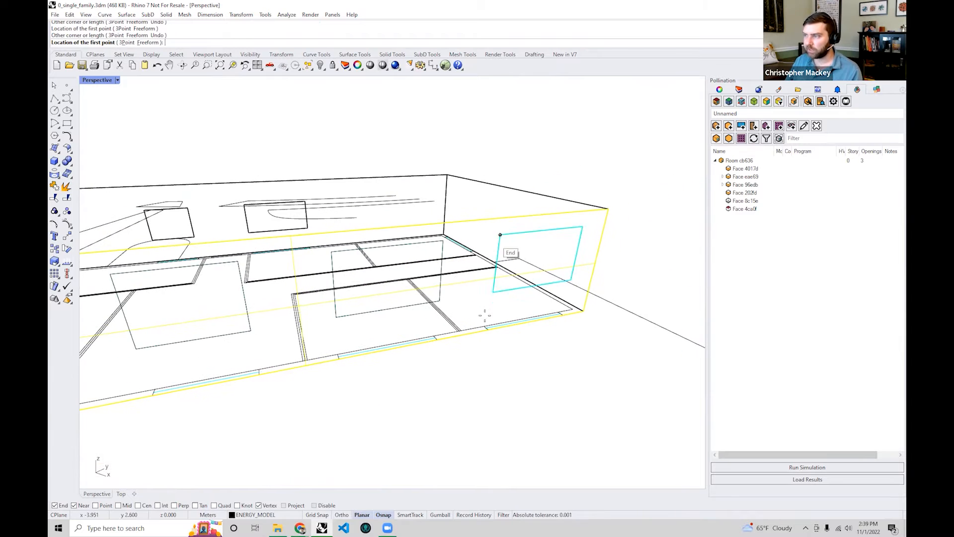
pyautogui.click(502, 290)
pyautogui.click(582, 226)
pyautogui.moveTo(582, 226); pyautogui.dragTo(437, 217, button='right')
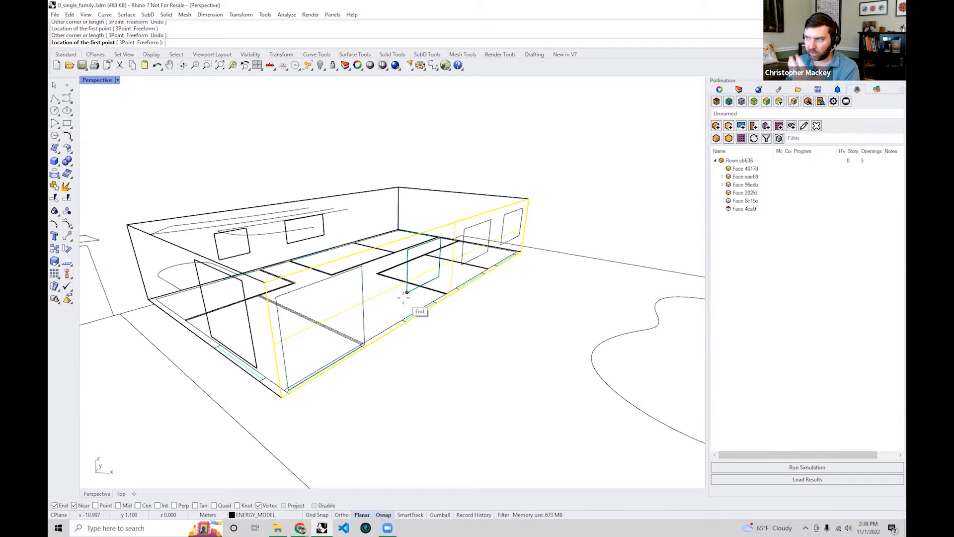
pyautogui.moveTo(491, 205); pyautogui.dragTo(478, 213, button='right')
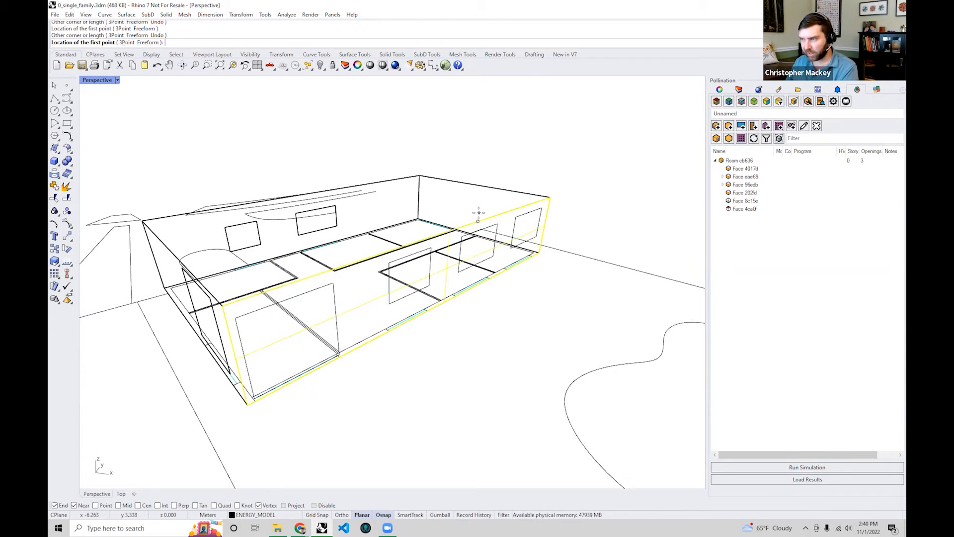
pyautogui.press('Return')
# - Examine the room from all sides to check the windows on both long walls and the short wall
pyautogui.moveTo(451, 244)
pyautogui.mouseDown(button='right')
pyautogui.moveTo(279, 255)
pyautogui.moveTo(348, 237)
pyautogui.moveTo(315, 262)
pyautogui.moveTo(305, 230)
pyautogui.moveTo(347, 232)
pyautogui.mouseUp(button='right')
pyautogui.scroll(3, 288, 256)
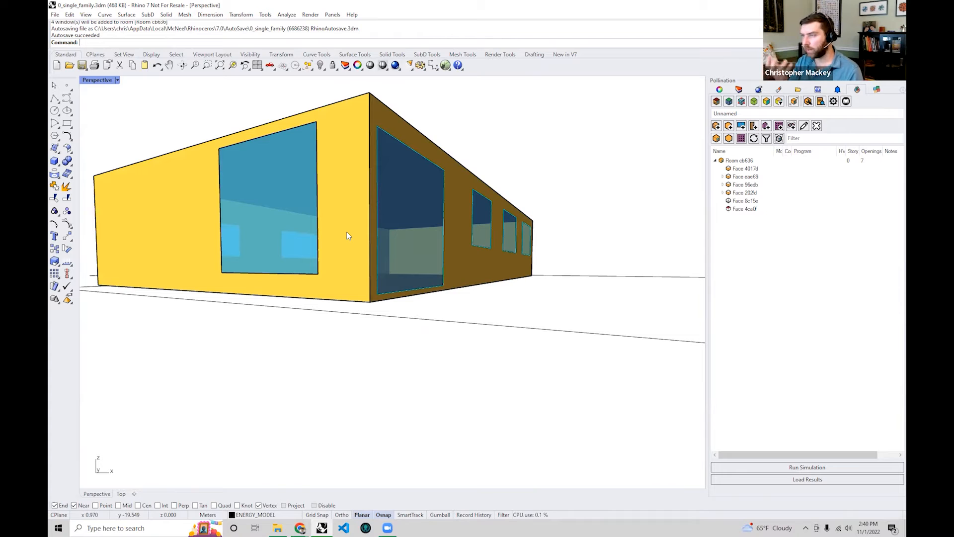
pyautogui.moveTo(536, 202); pyautogui.dragTo(512, 257, button='right')
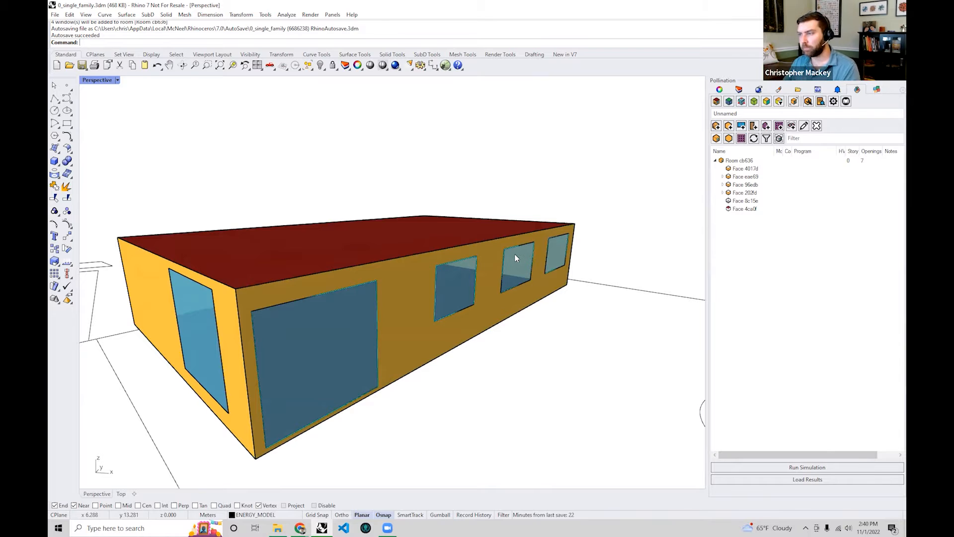
pyautogui.moveTo(245, 315); pyautogui.dragTo(466, 310, button='right')
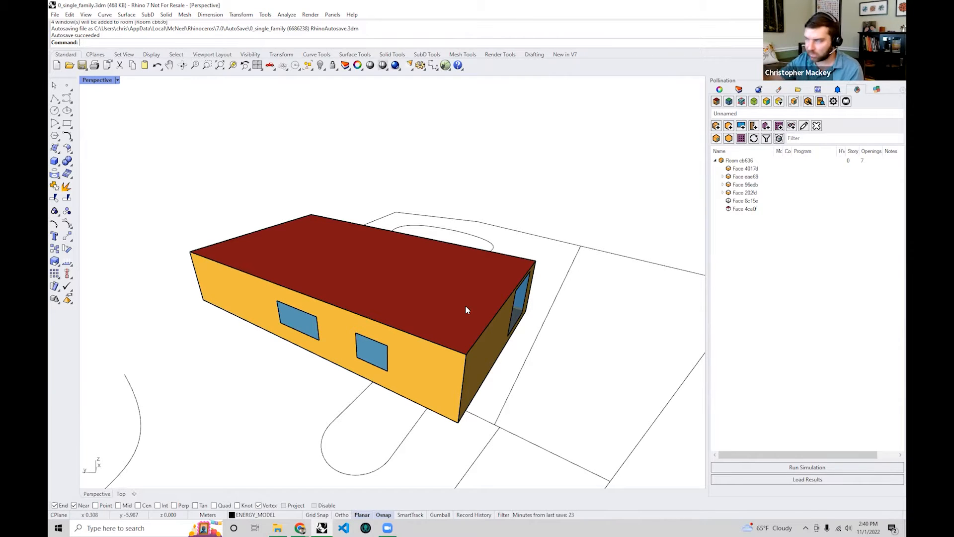
pyautogui.moveTo(465, 310); pyautogui.dragTo(392, 326, button='right')
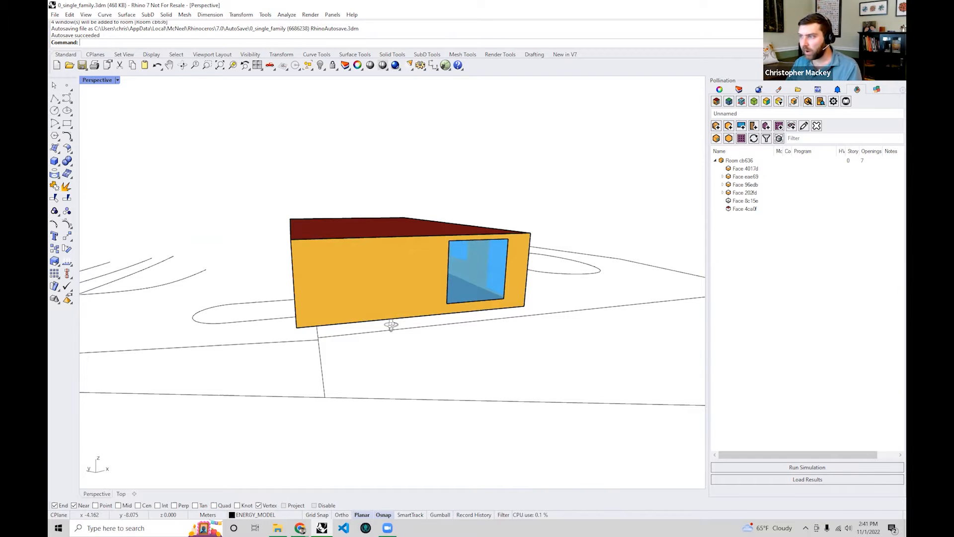
pyautogui.moveTo(393, 325); pyautogui.dragTo(321, 340, button='right')
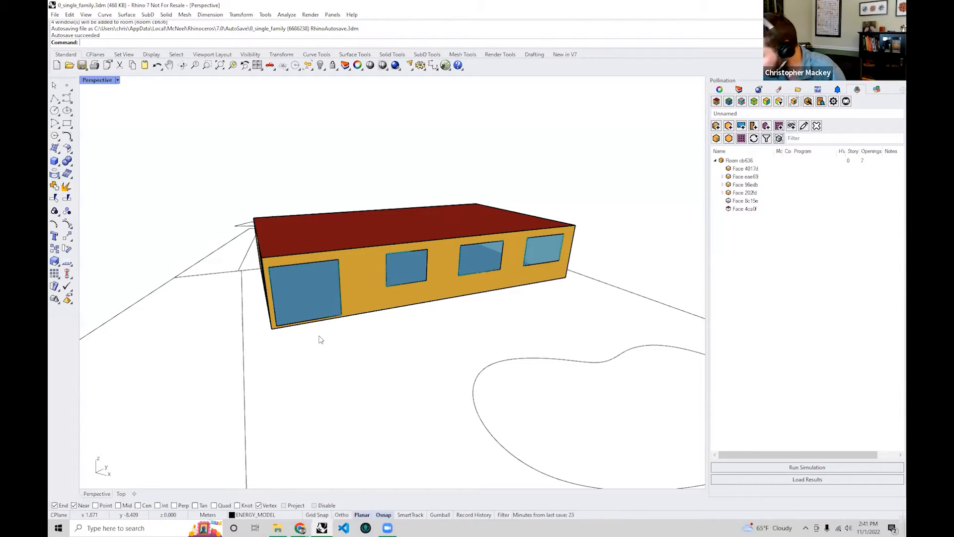
pyautogui.moveTo(320, 339); pyautogui.dragTo(414, 367, button='right')
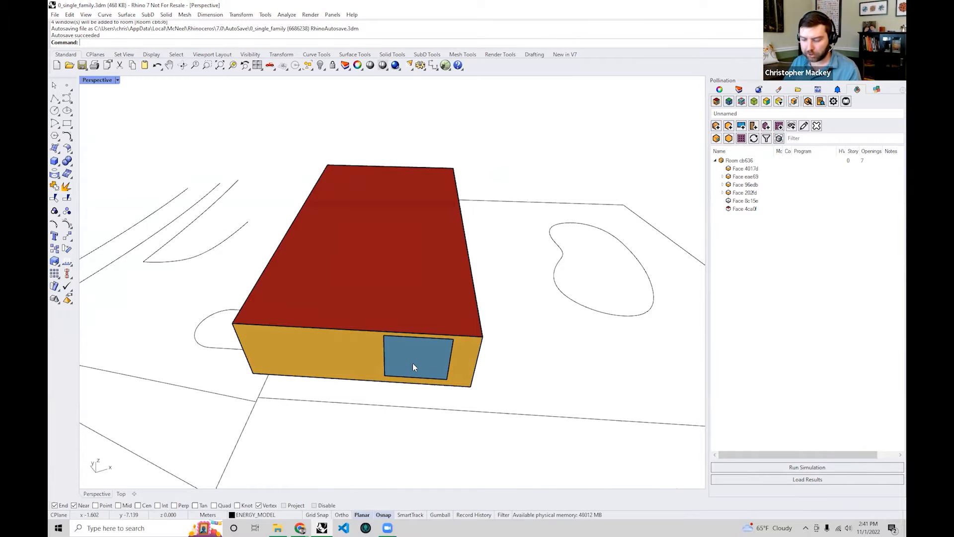
pyautogui.moveTo(358, 358); pyautogui.dragTo(430, 319, button='right')
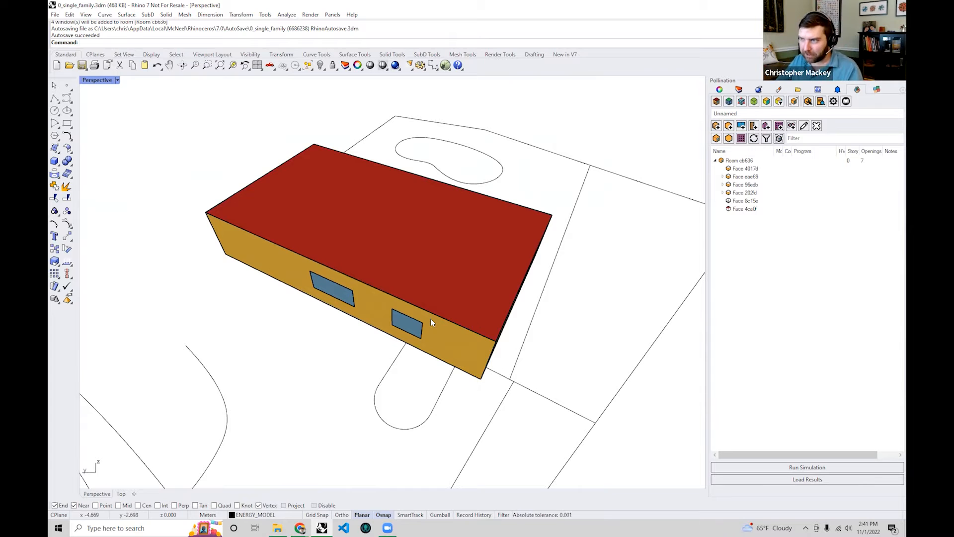
pyautogui.moveTo(431, 322); pyautogui.dragTo(433, 284, button='right')
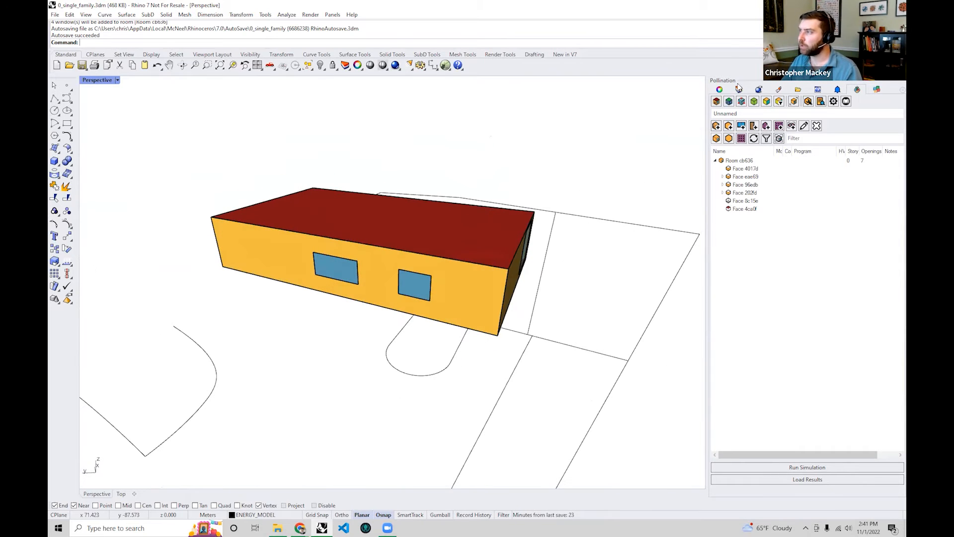
pyautogui.moveTo(328, 251); pyautogui.dragTo(320, 267, button='right')
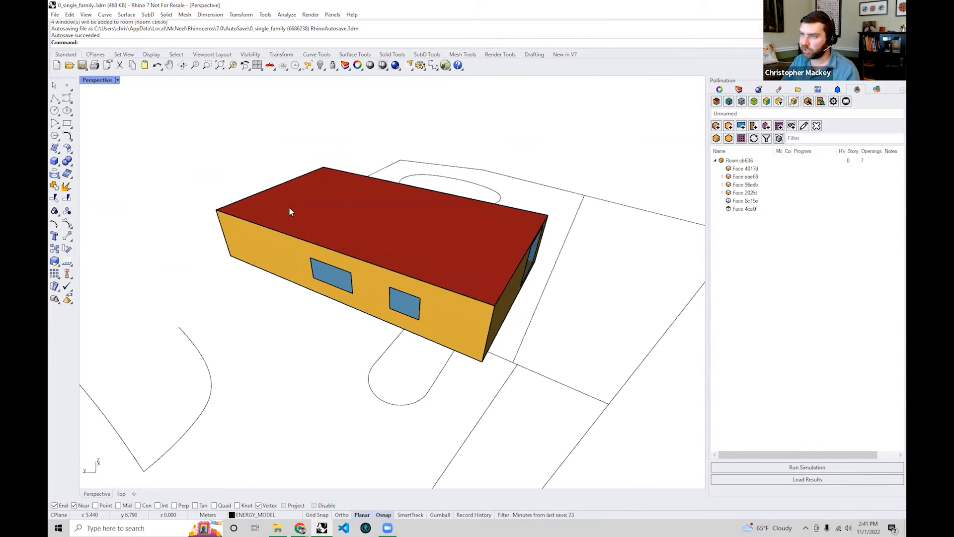
# - Highlight the whole room and its two-window long wall, Face eae69, in the model, and clear the selection
pyautogui.click(266, 191)
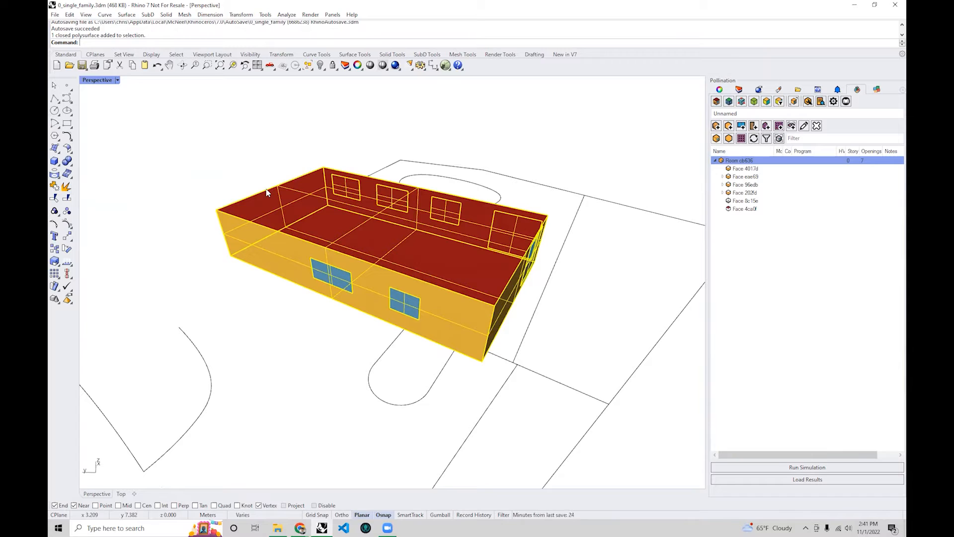
pyautogui.click(764, 177)
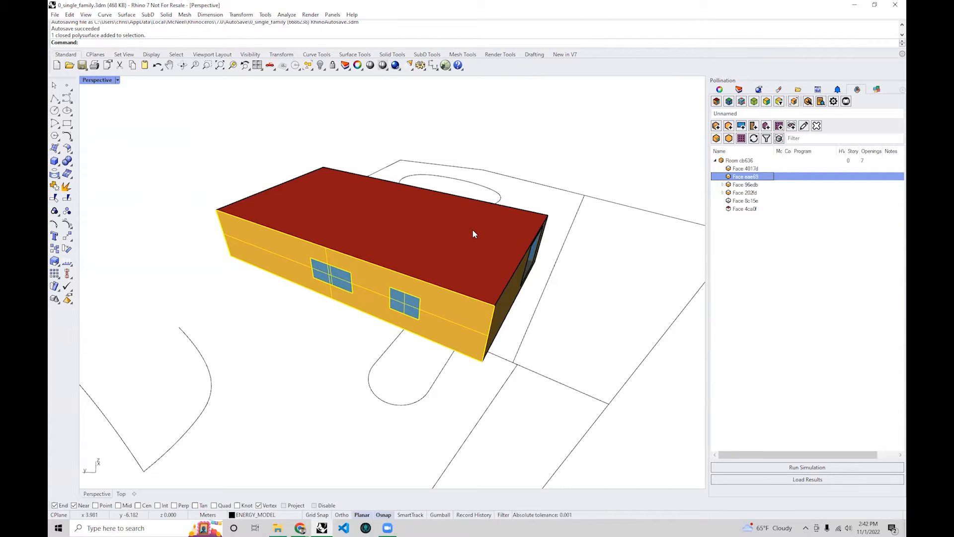
pyautogui.moveTo(347, 335); pyautogui.dragTo(412, 297, button='right')
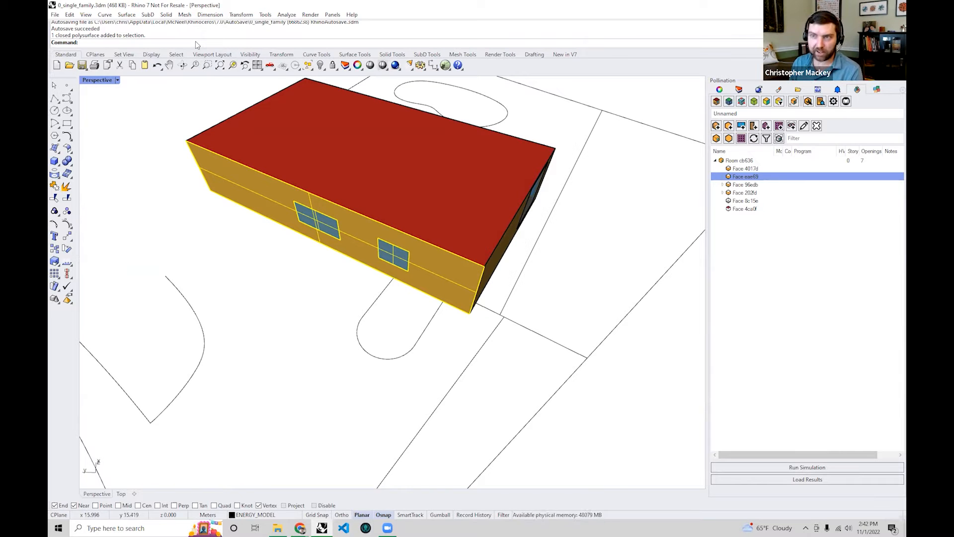
pyautogui.moveTo(321, 221)
pyautogui.mouseDown(button='right')
pyautogui.moveTo(320, 239)
pyautogui.moveTo(321, 219)
pyautogui.mouseUp(button='right')
pyautogui.click(242, 127)
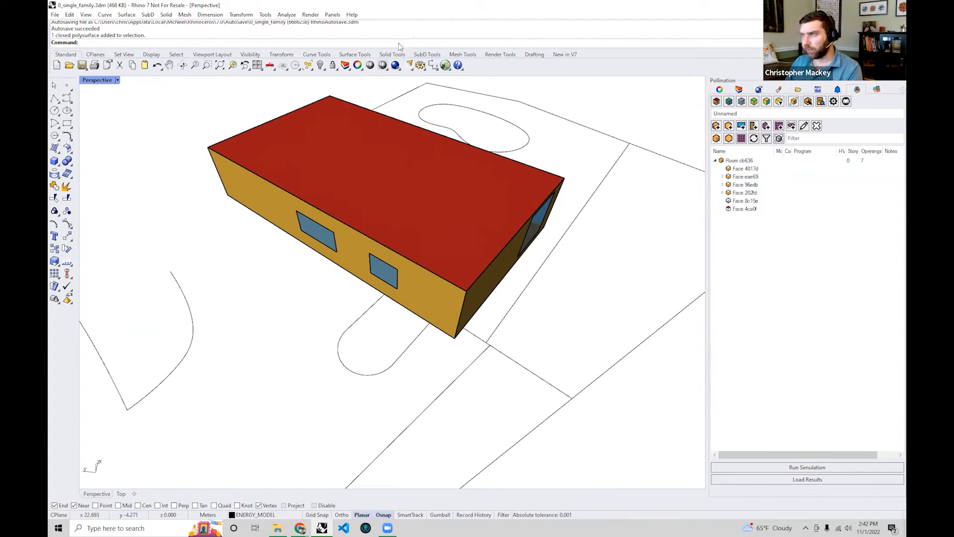
pyautogui.write('O_RebuildRooms')
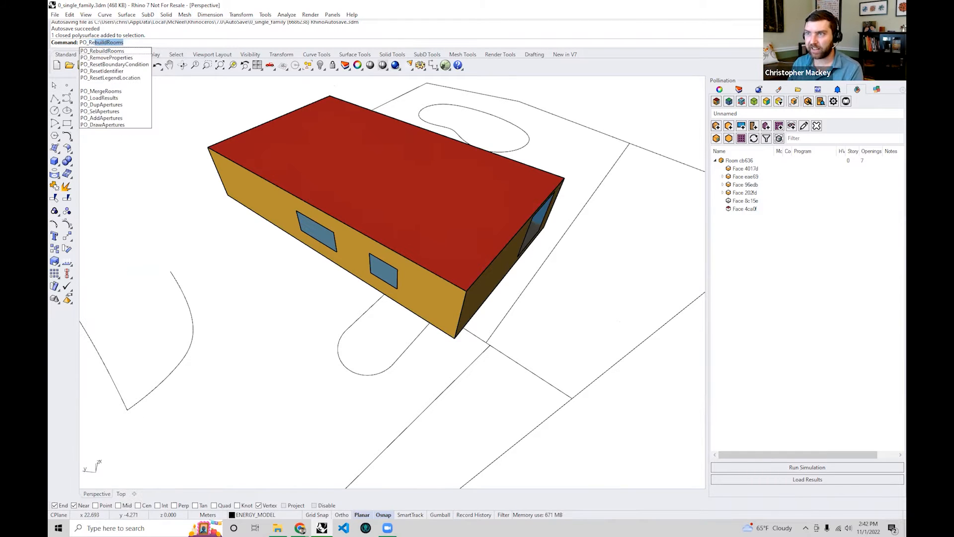
pyautogui.click(128, 71)
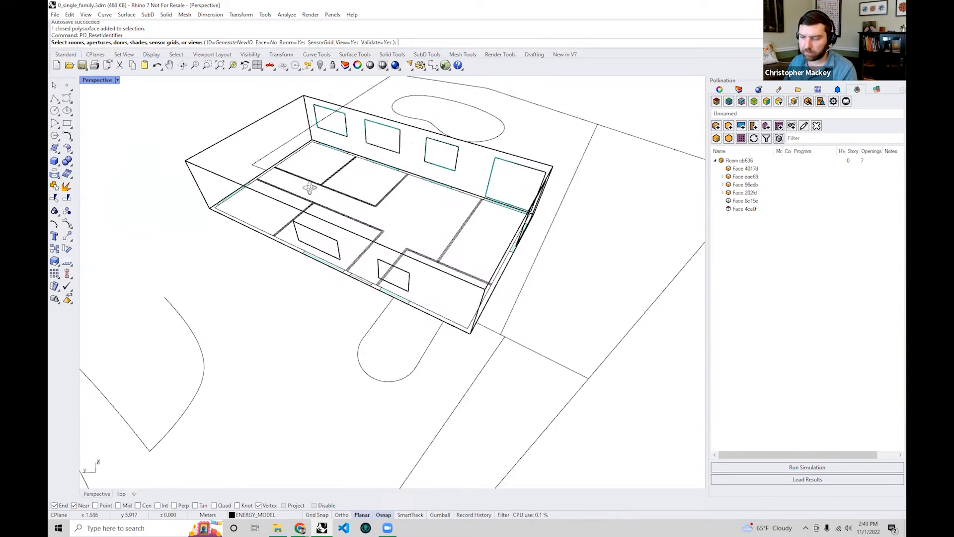
pyautogui.moveTo(310, 188); pyautogui.dragTo(330, 190, button='right')
pyautogui.press('Escape')
# - Rename the room to "Mother-in-Law House" in its room properties
pyautogui.moveTo(472, 201); pyautogui.dragTo(463, 242, button='right')
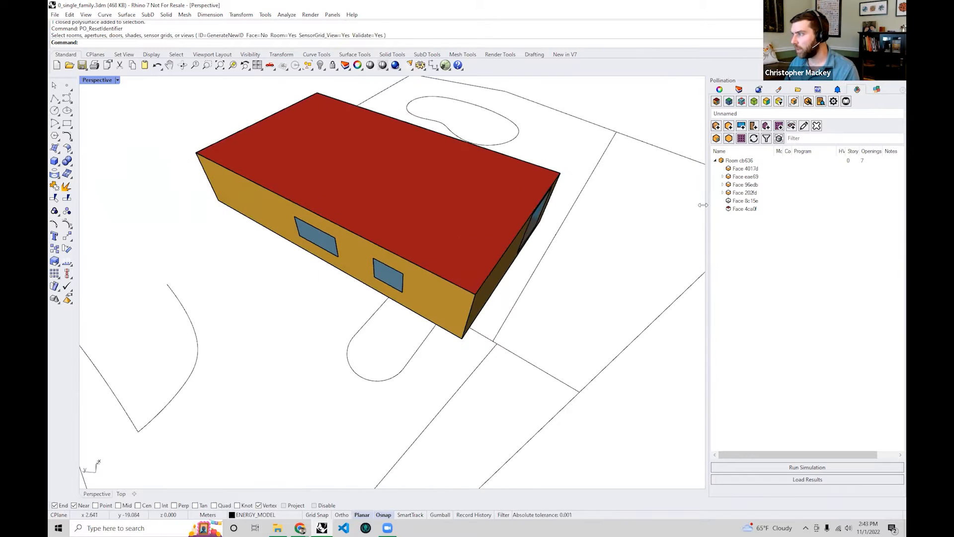
pyautogui.click(739, 161)
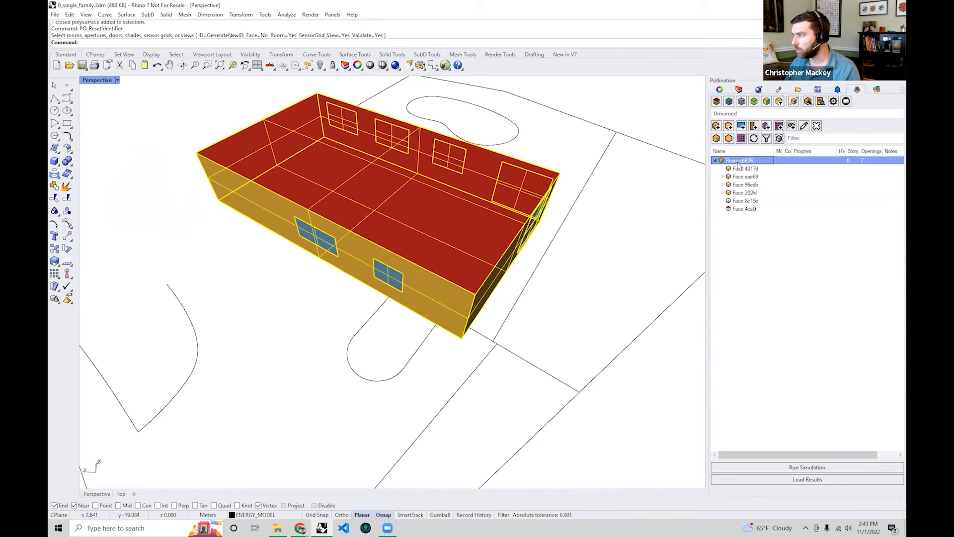
pyautogui.doubleClick(754, 166)
pyautogui.click(480, 175)
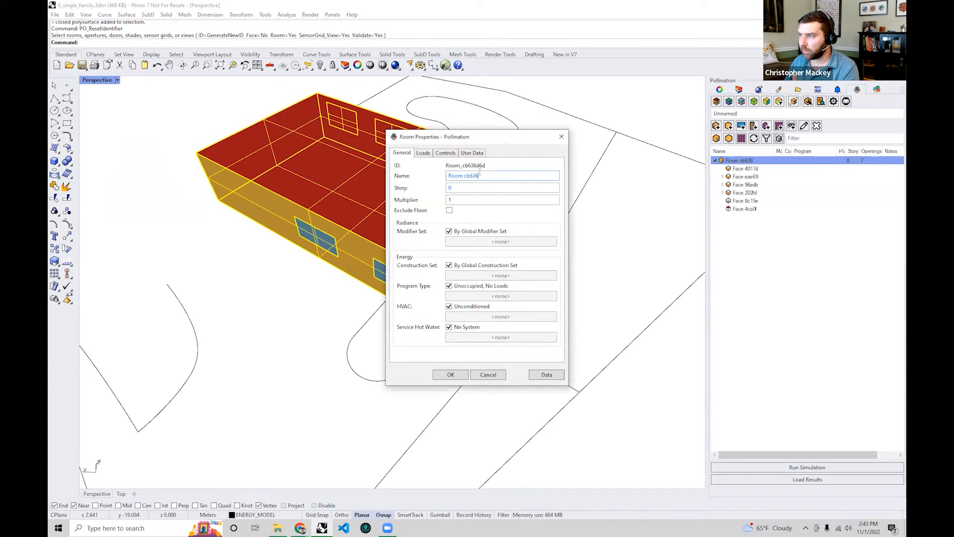
pyautogui.moveTo(456, 178); pyautogui.dragTo(447, 177)
pyautogui.write('Mother-in-')
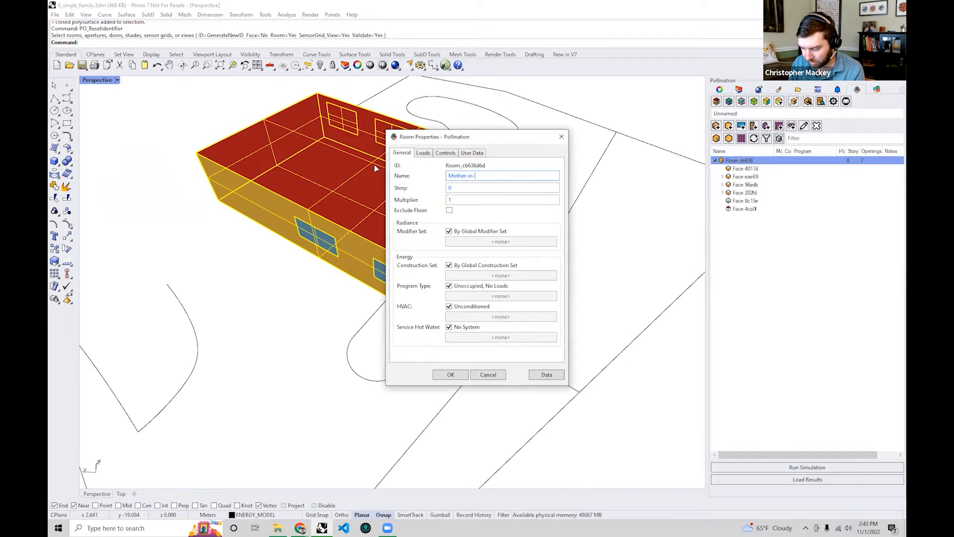
pyautogui.write('law_House')
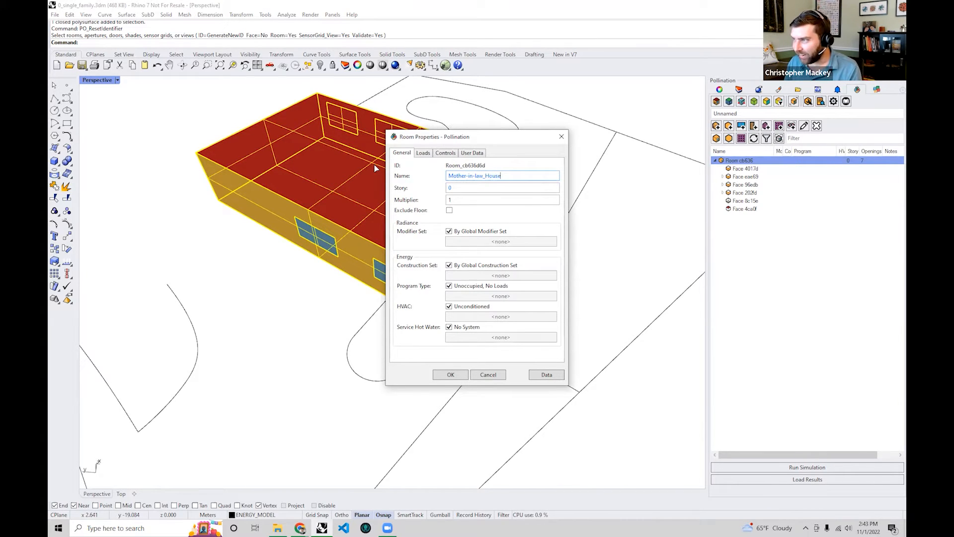
pyautogui.press('BackSpace')
pyautogui.click(477, 176)
pyautogui.press('BackSpace')
pyautogui.write('Law')
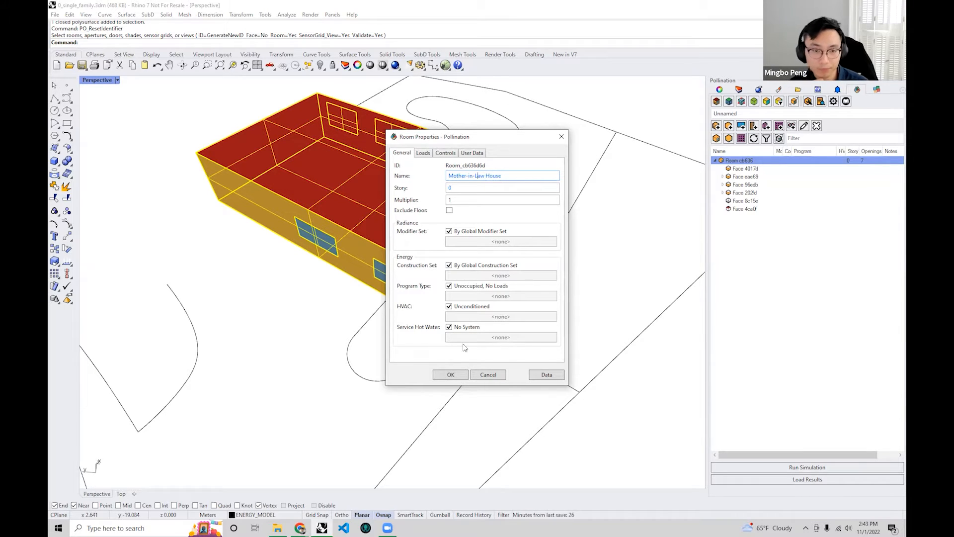
pyautogui.click(451, 375)
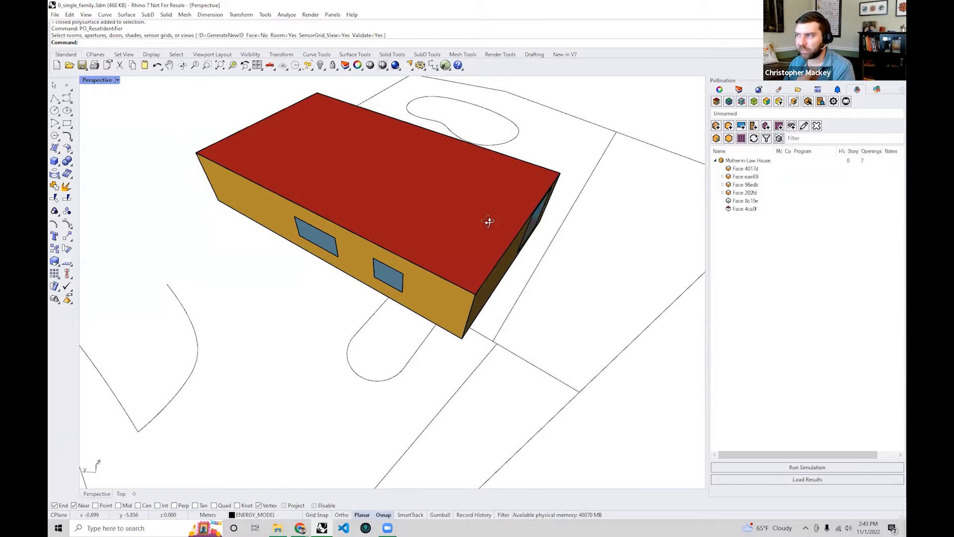
pyautogui.moveTo(488, 219); pyautogui.dragTo(519, 196, button='right')
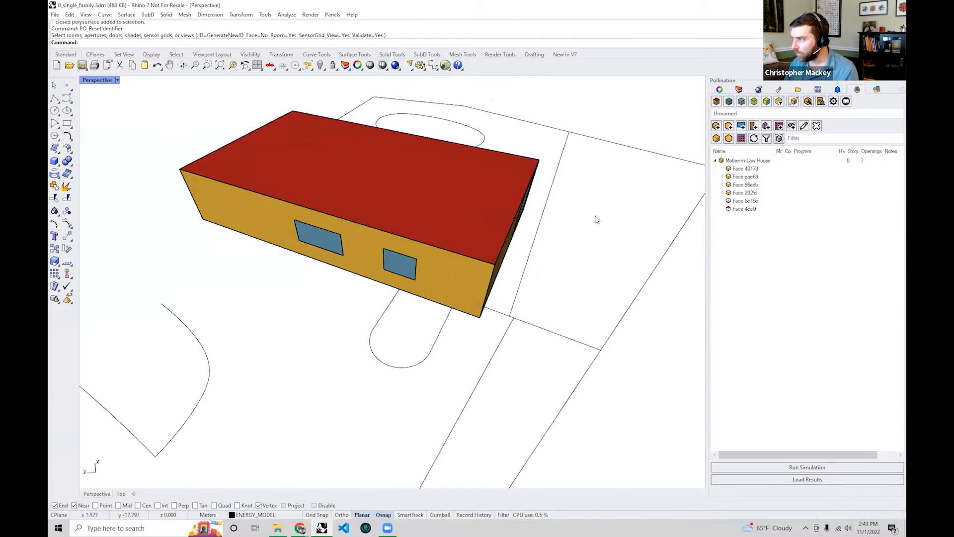
pyautogui.write('PO_Reste')
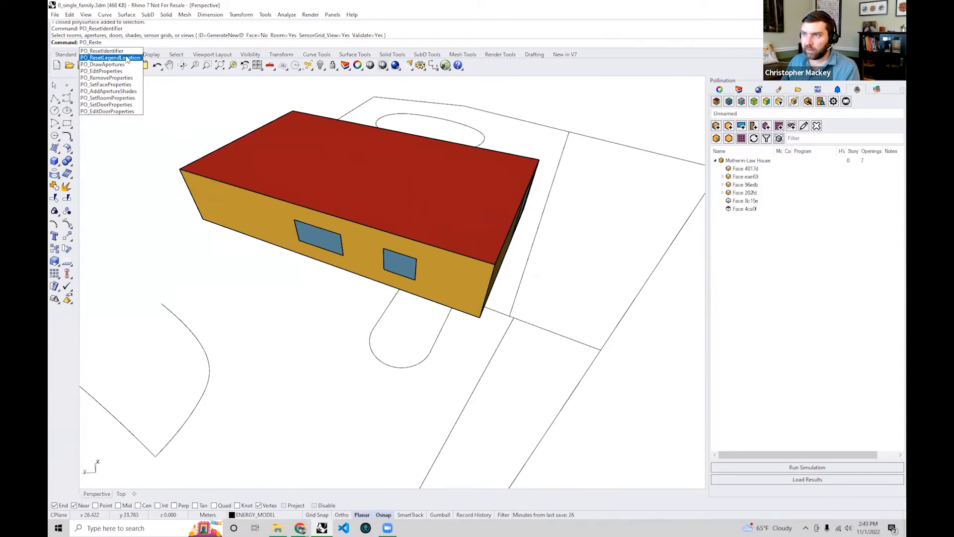
pyautogui.press('Return')
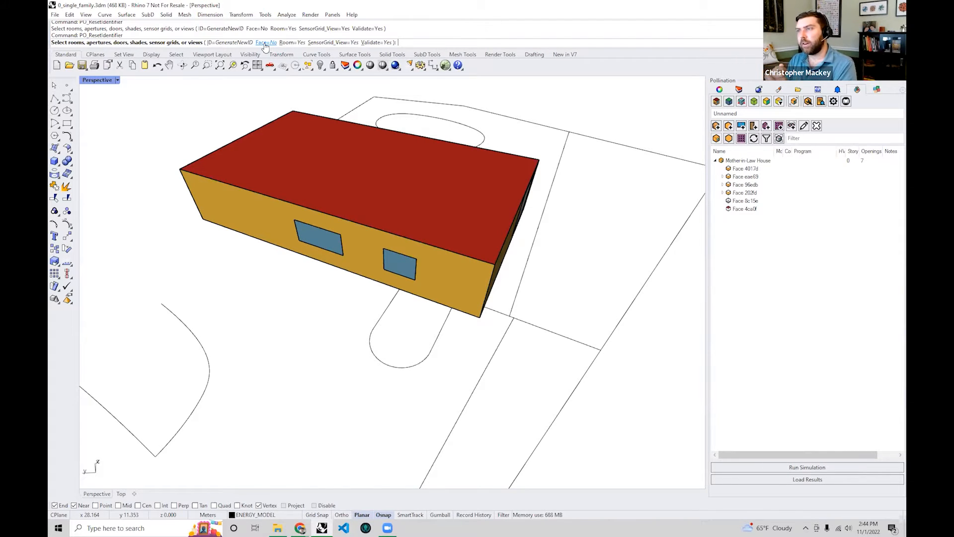
pyautogui.moveTo(287, 200); pyautogui.dragTo(305, 207, button='right')
pyautogui.press('Escape')
# - Highlight the windowless short wall, Face 4017d, in the model and check the identifier in its face properties
pyautogui.moveTo(368, 206); pyautogui.dragTo(603, 283, button='right')
pyautogui.click(754, 170)
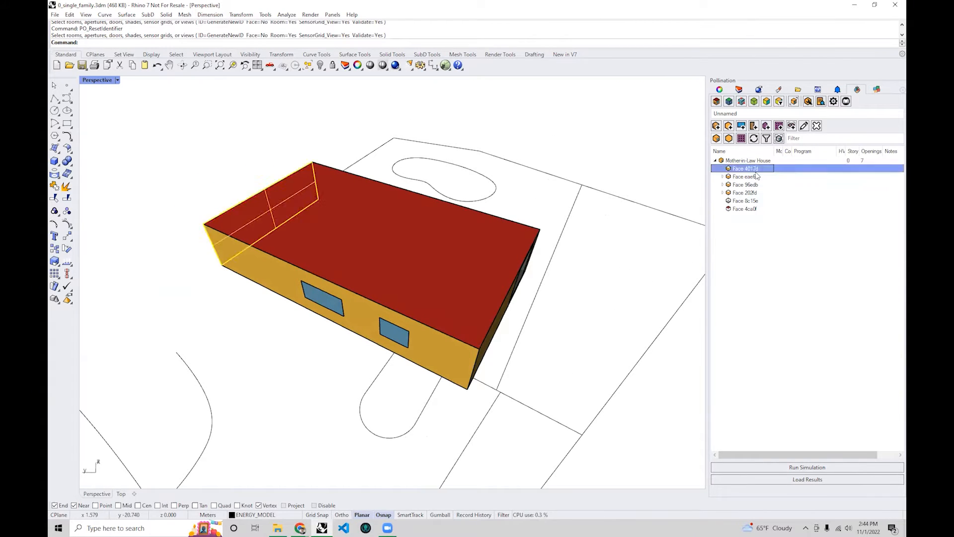
pyautogui.click(753, 178)
pyautogui.click(753, 169)
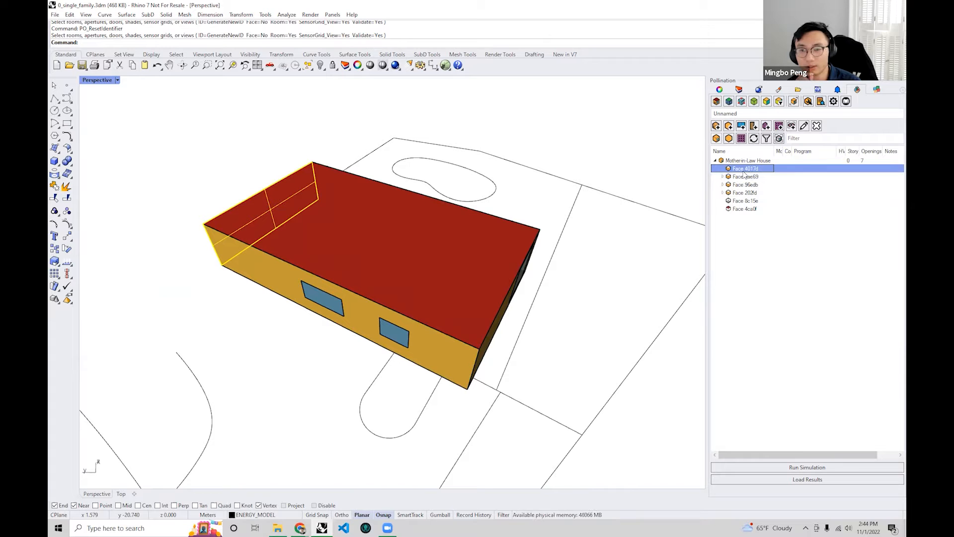
pyautogui.doubleClick(745, 170)
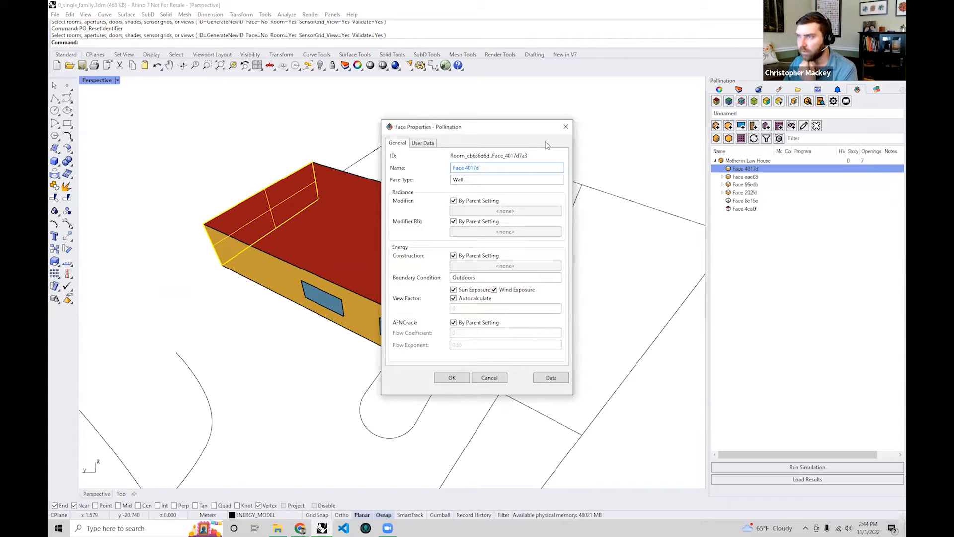
pyautogui.click(566, 127)
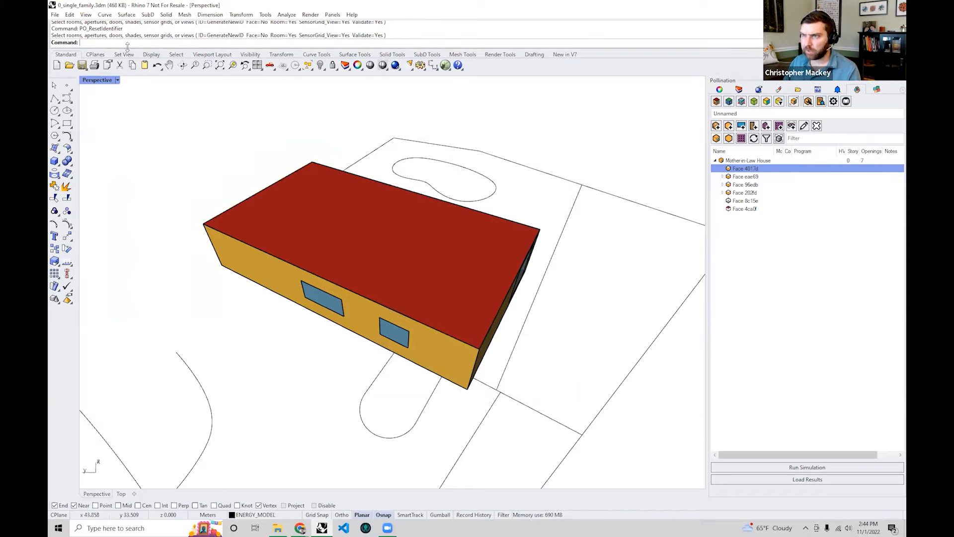
# - Try to edit face properties with PO_EditFaceProperties by selecting the whole room
pyautogui.press('Return')
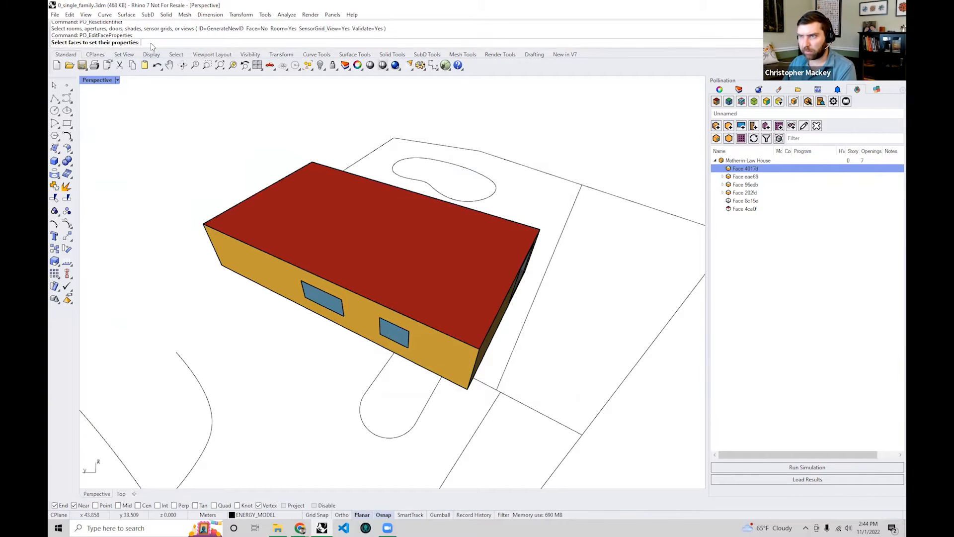
pyautogui.click(255, 199)
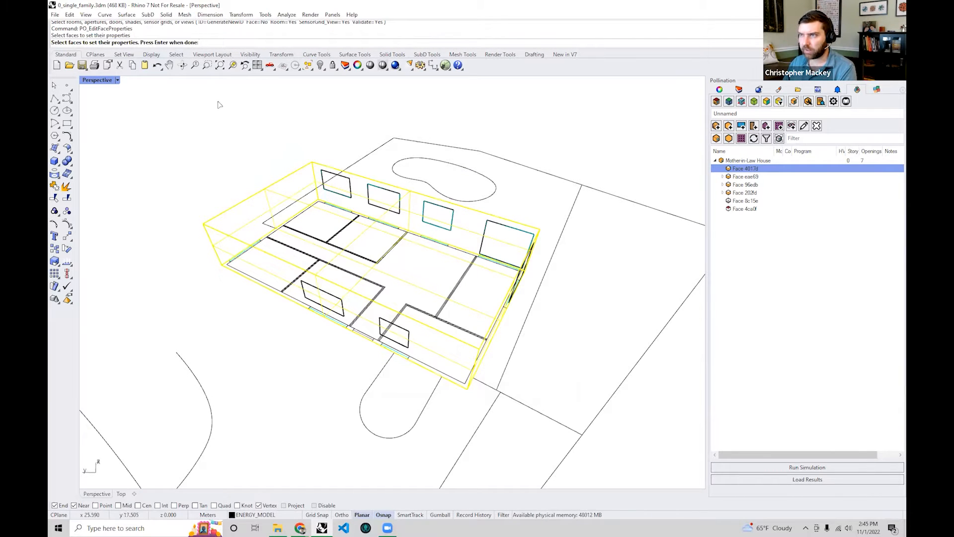
pyautogui.press('Return')
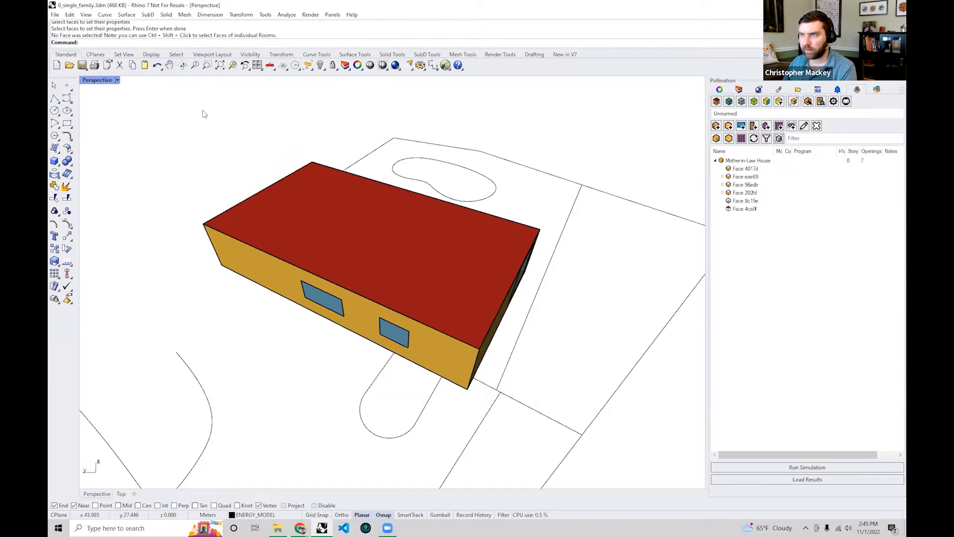
# - Reset the identifiers of the room and its faces with PO_ResetIdentifier, using the ByDisplayName option with Face set to Yes
pyautogui.moveTo(487, 301); pyautogui.dragTo(269, 206, button='right')
pyautogui.write('PO_')
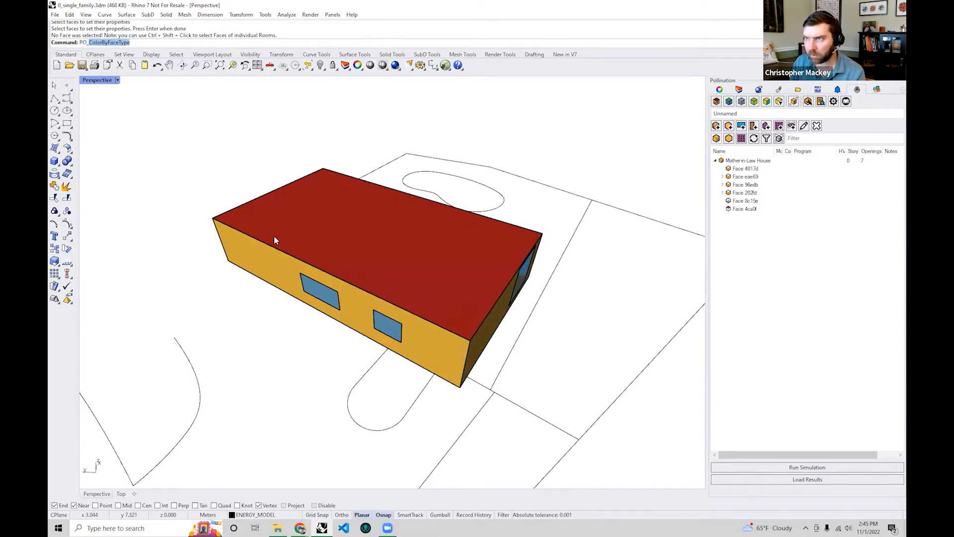
pyautogui.write('Rese')
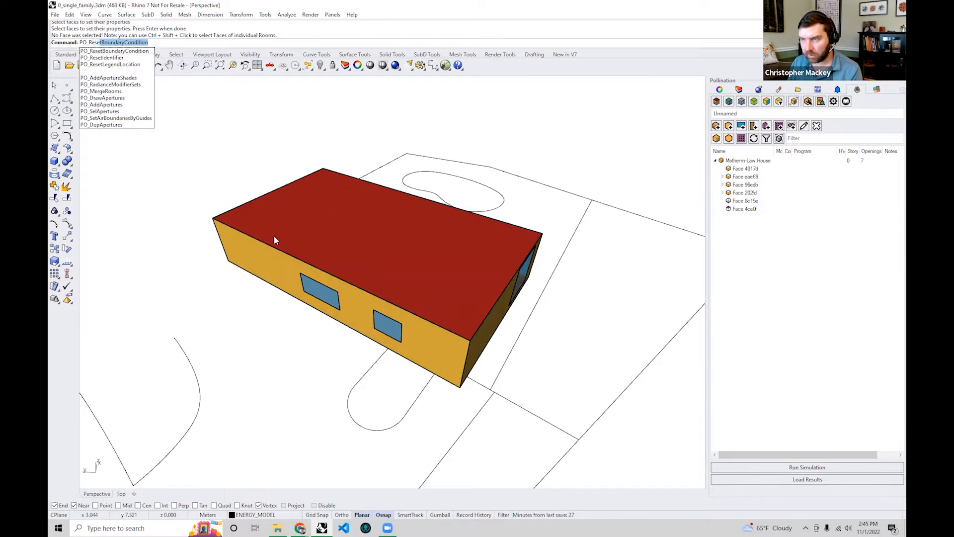
pyautogui.write('tI')
pyautogui.press('Return')
pyautogui.click(266, 43)
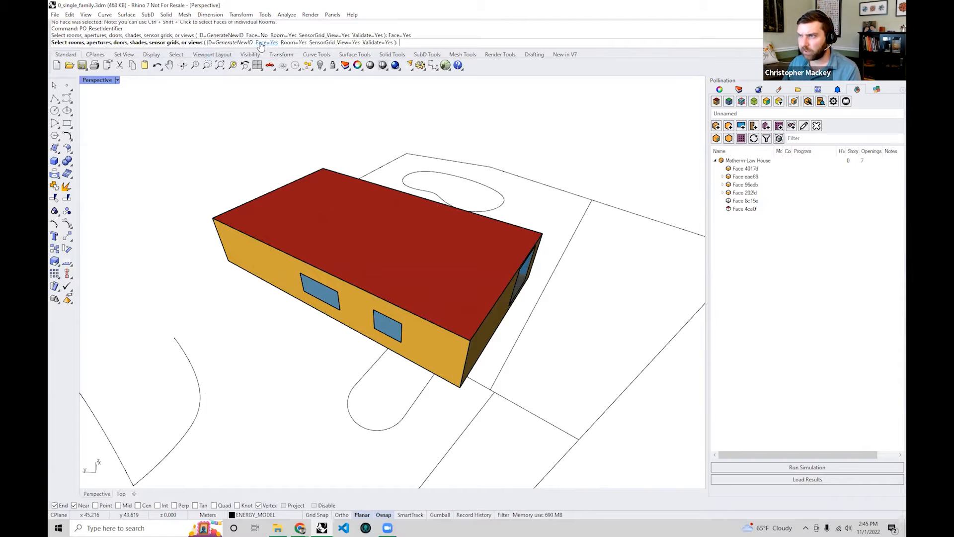
pyautogui.click(234, 43)
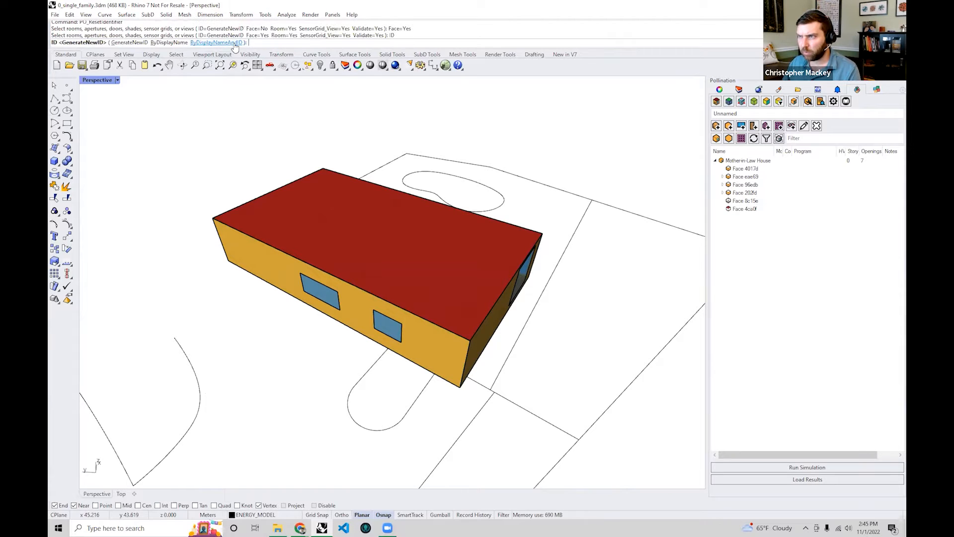
pyautogui.click(169, 42)
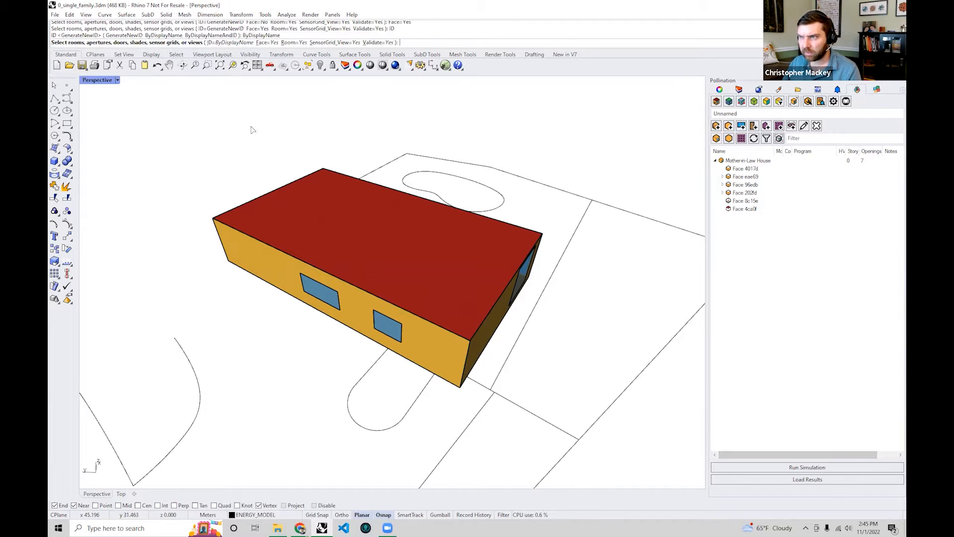
pyautogui.click(290, 185)
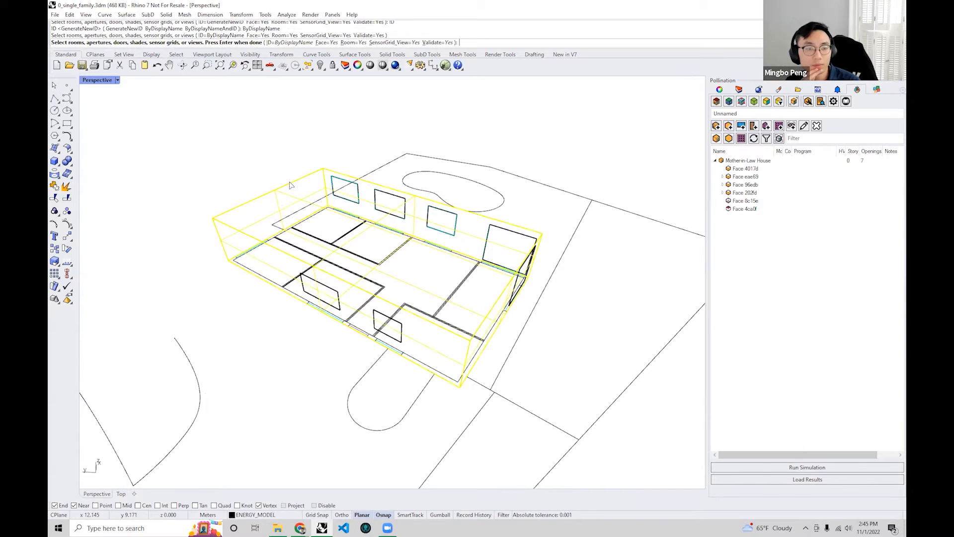
pyautogui.press('Return')
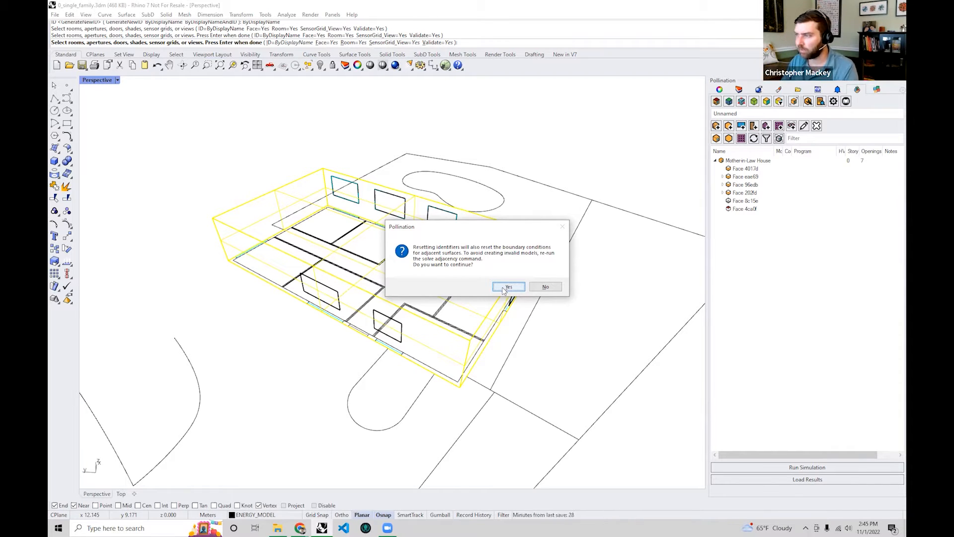
pyautogui.click(506, 288)
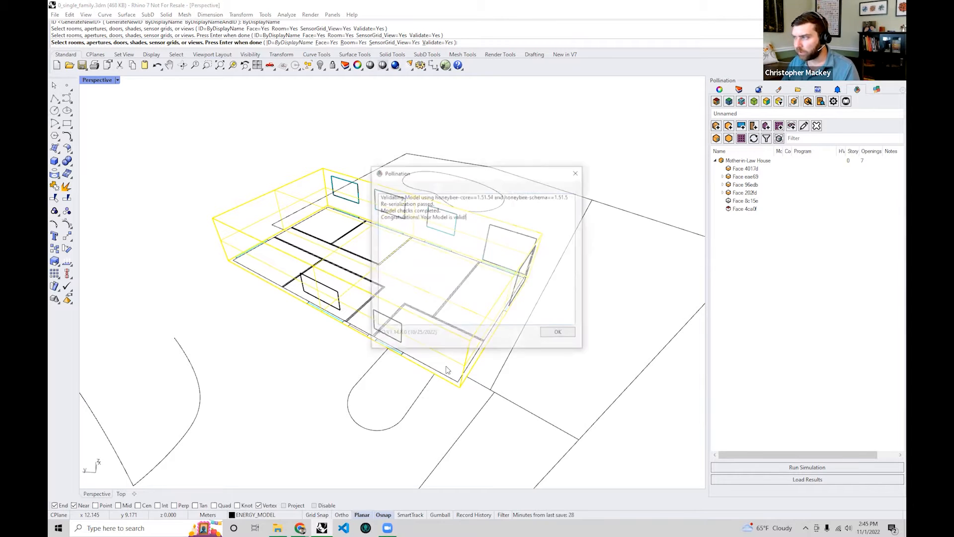
pyautogui.click(559, 334)
# - Check the identifier of Mother-in-Law House in its room properties
pyautogui.moveTo(436, 330); pyautogui.dragTo(418, 318, button='right')
pyautogui.click(745, 161)
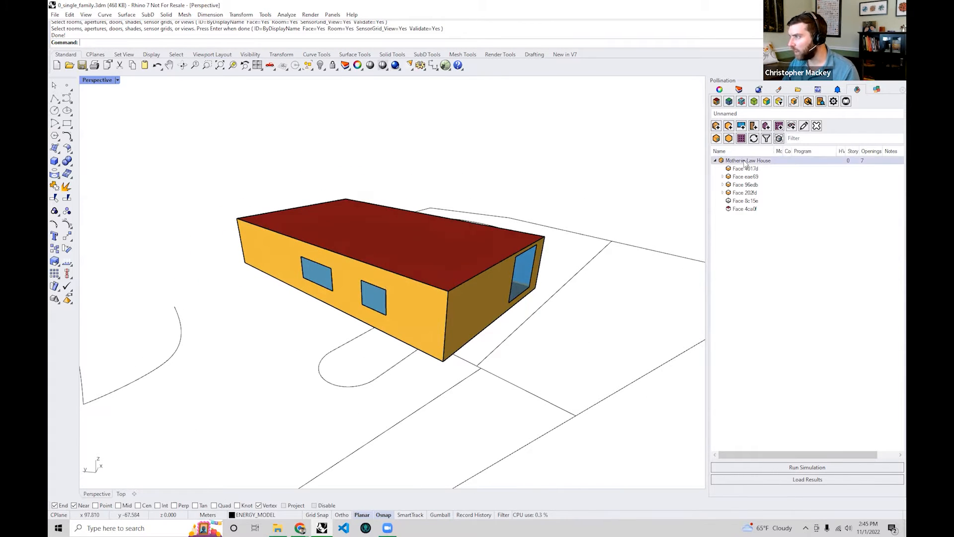
pyautogui.doubleClick(745, 161)
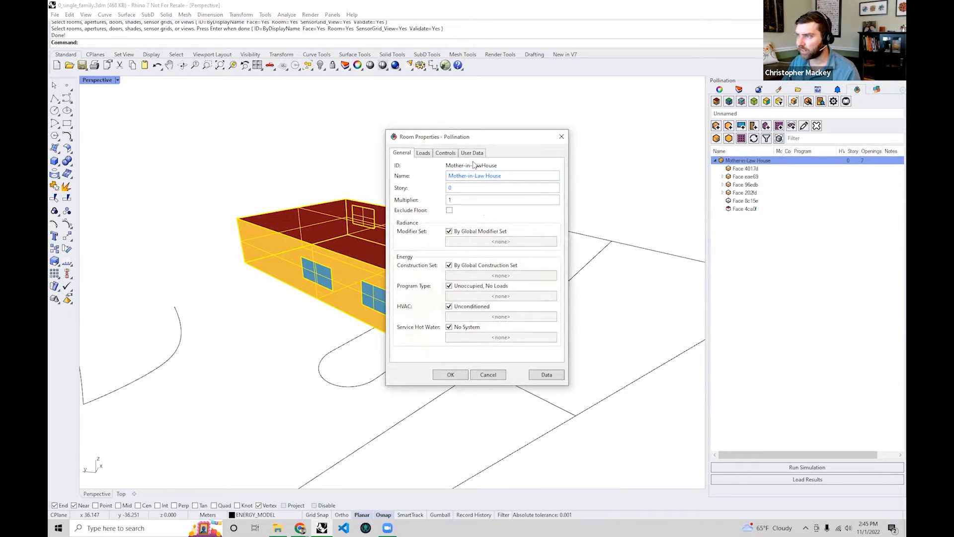
pyautogui.click(561, 138)
# - Rename the windowless short wall, Face 4017d, to "North Wall" in its face properties
pyautogui.click(748, 169)
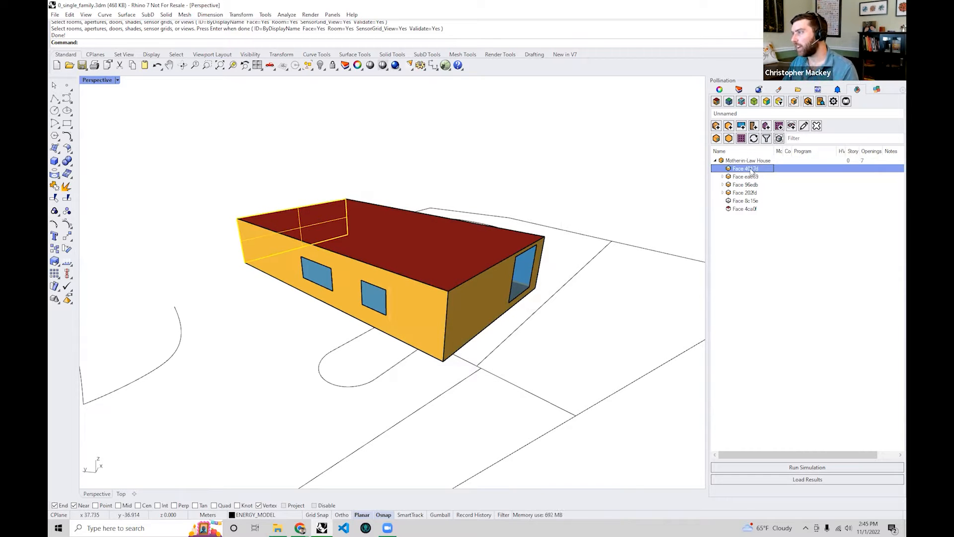
pyautogui.doubleClick(750, 169)
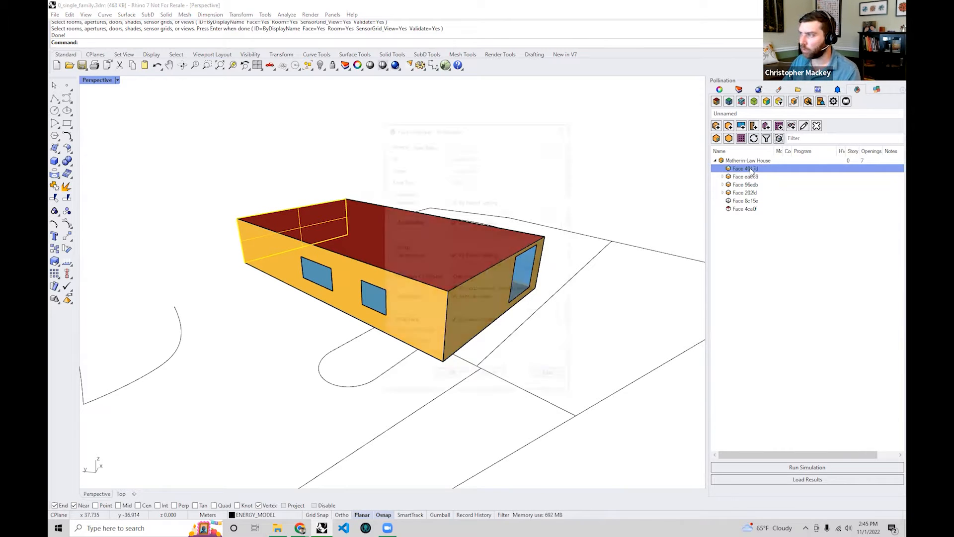
pyautogui.write('North Wall')
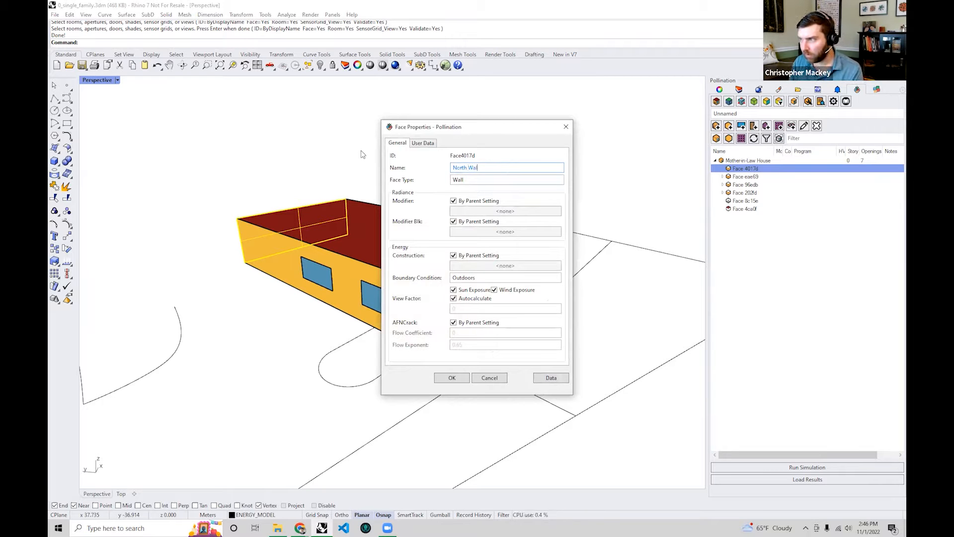
pyautogui.click(451, 378)
# - Reset the identifiers of the room and its faces by display name again to pick up the renamed wall
pyautogui.moveTo(438, 348); pyautogui.dragTo(286, 177, button='right')
pyautogui.click(282, 189)
pyautogui.write('PO_Rese')
pyautogui.press('Return')
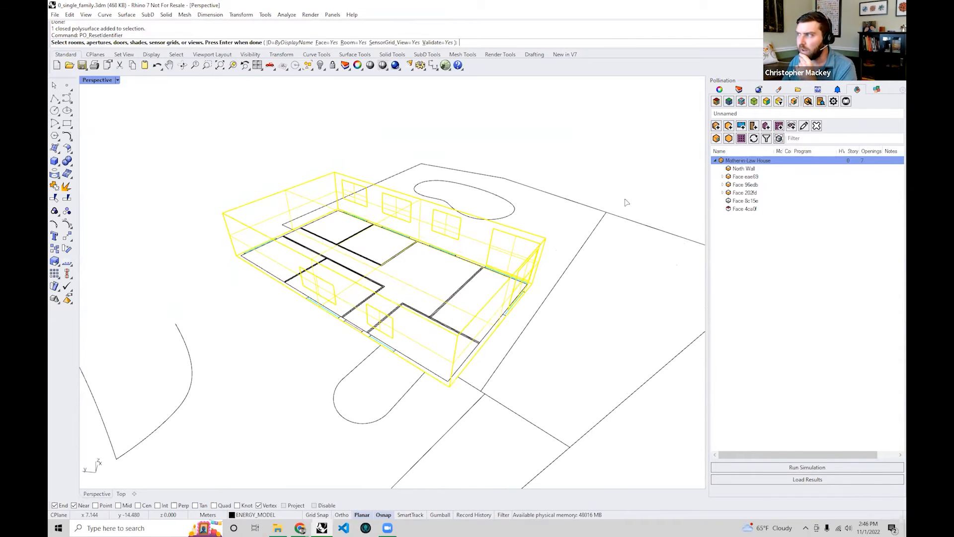
pyautogui.moveTo(318, 198); pyautogui.dragTo(304, 209, button='right')
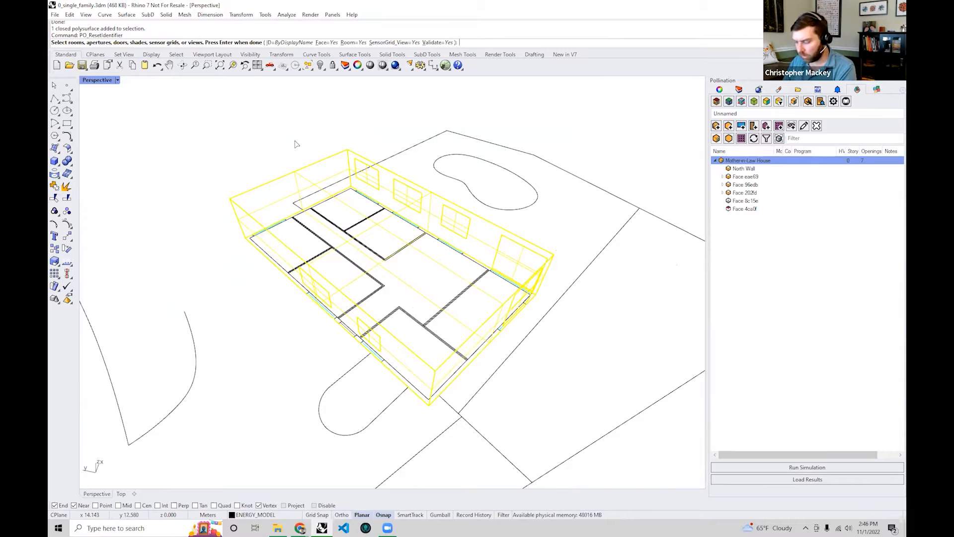
pyautogui.press('Return')
pyautogui.click(508, 287)
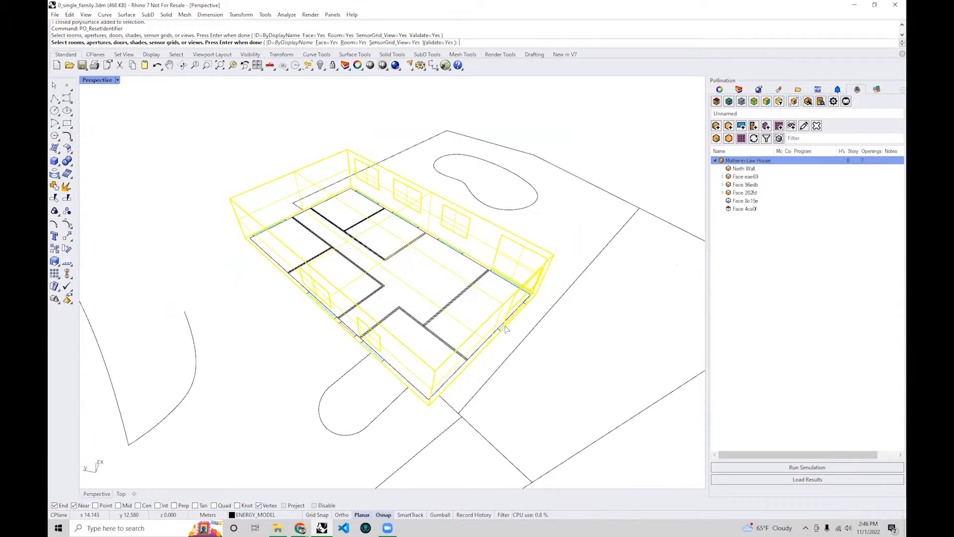
pyautogui.click(571, 334)
pyautogui.moveTo(395, 304)
pyautogui.mouseDown(button='right')
pyautogui.moveTo(518, 241)
pyautogui.moveTo(498, 262)
pyautogui.moveTo(549, 290)
pyautogui.moveTo(418, 343)
pyautogui.moveTo(301, 365)
pyautogui.moveTo(213, 302)
pyautogui.mouseUp(button='right')
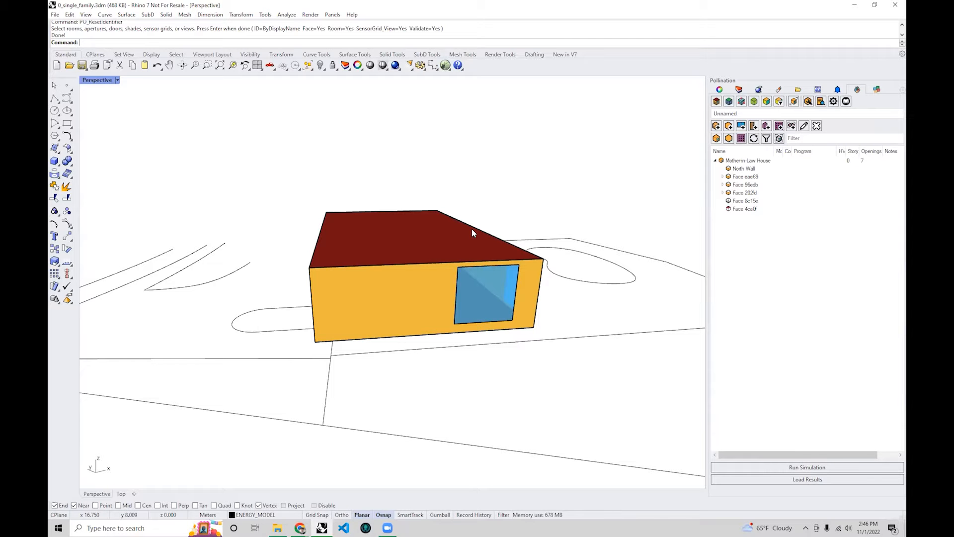
pyautogui.moveTo(472, 233); pyautogui.dragTo(445, 319, button='right')
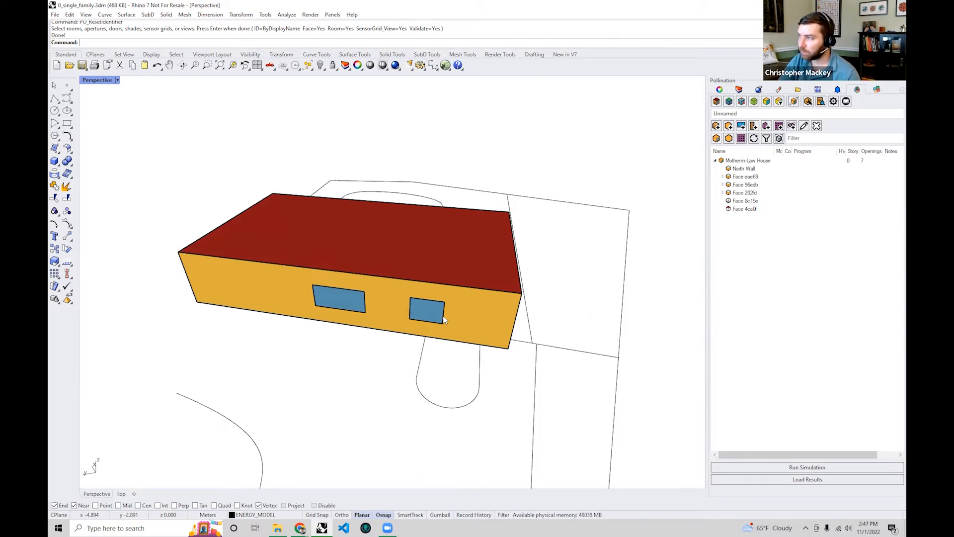
pyautogui.moveTo(537, 343); pyautogui.dragTo(544, 324, button='right')
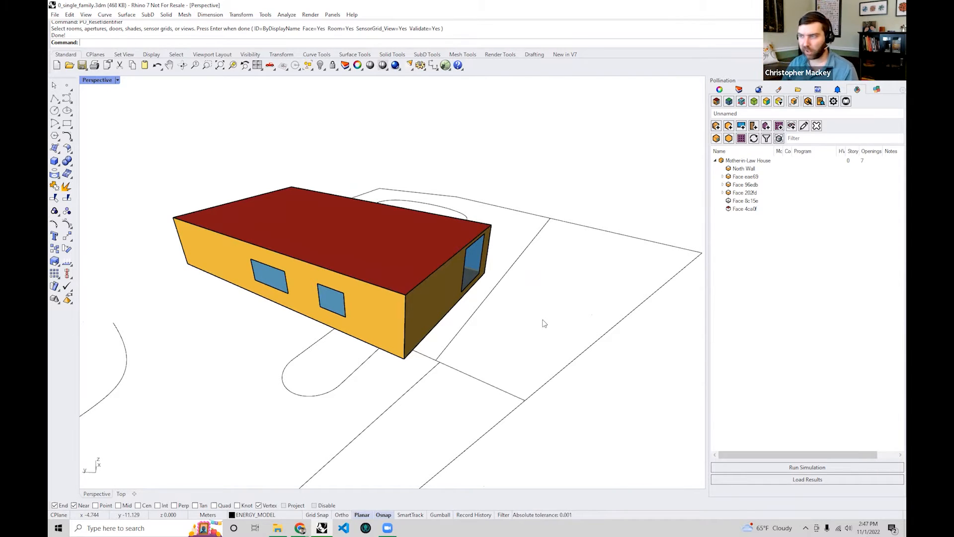
pyautogui.moveTo(513, 245)
pyautogui.mouseDown(button='right')
pyautogui.moveTo(557, 247)
pyautogui.moveTo(592, 270)
pyautogui.moveTo(502, 254)
pyautogui.mouseUp(button='right')
pyautogui.moveTo(506, 218); pyautogui.dragTo(358, 189, button='right')
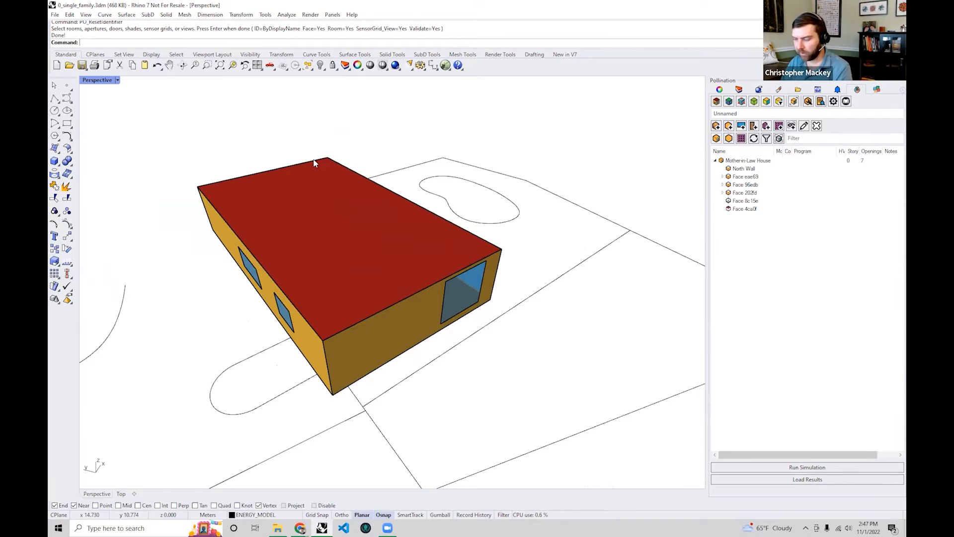
pyautogui.moveTo(314, 162); pyautogui.dragTo(362, 255, button='right')
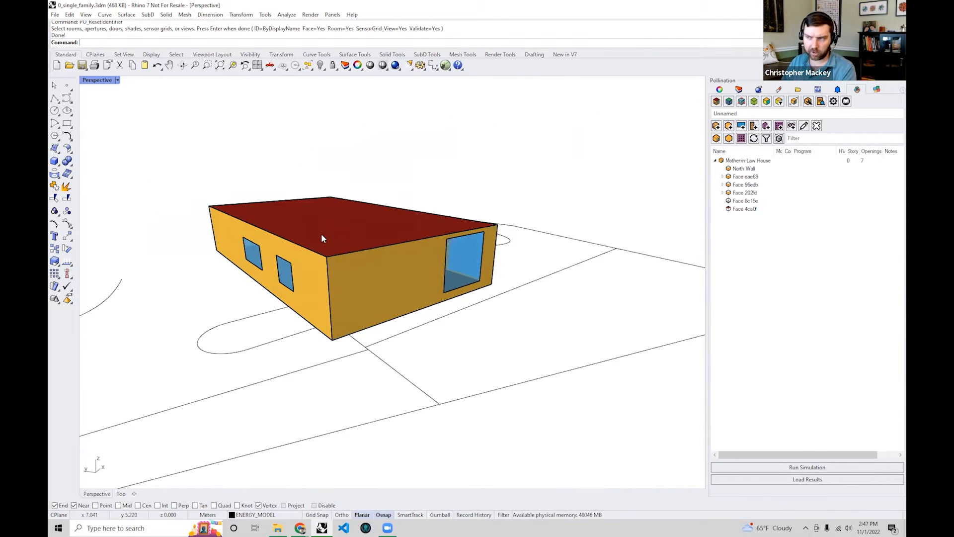
pyautogui.moveTo(345, 311); pyautogui.dragTo(393, 318, button='right')
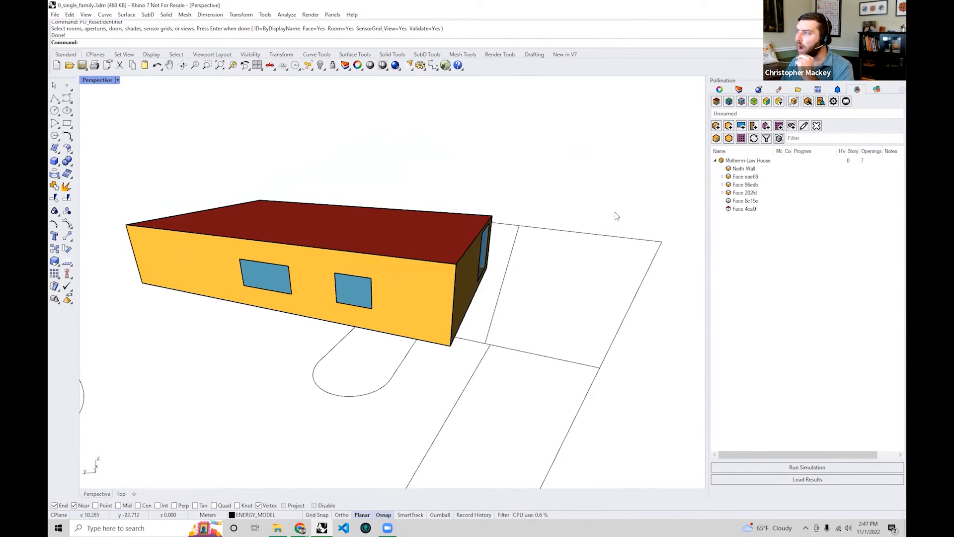
# - Color the room by boundary condition and inspect its walls, roof and underside
pyautogui.click(729, 102)
pyautogui.moveTo(419, 324); pyautogui.dragTo(247, 268, button='right')
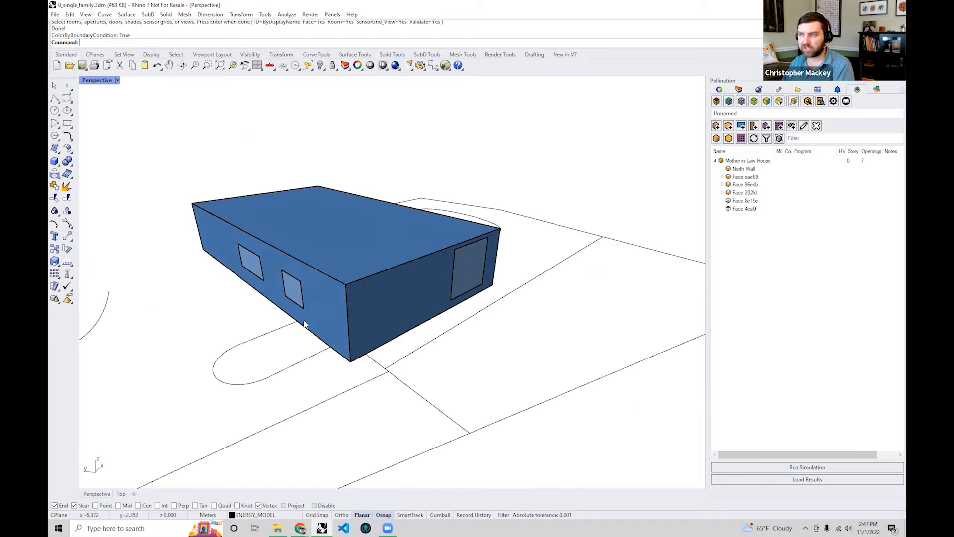
pyautogui.moveTo(323, 373); pyautogui.dragTo(356, 249, button='right')
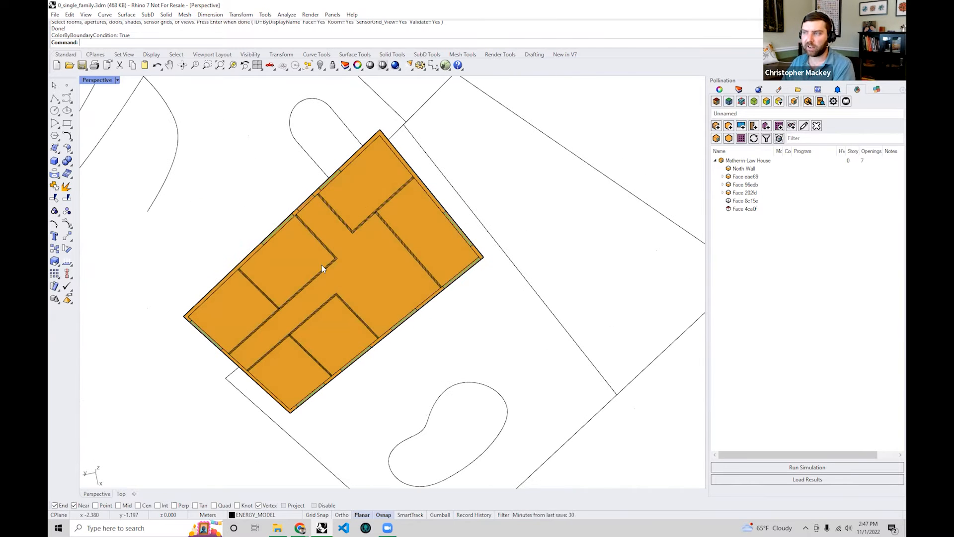
pyautogui.moveTo(301, 220); pyautogui.dragTo(368, 349, button='right')
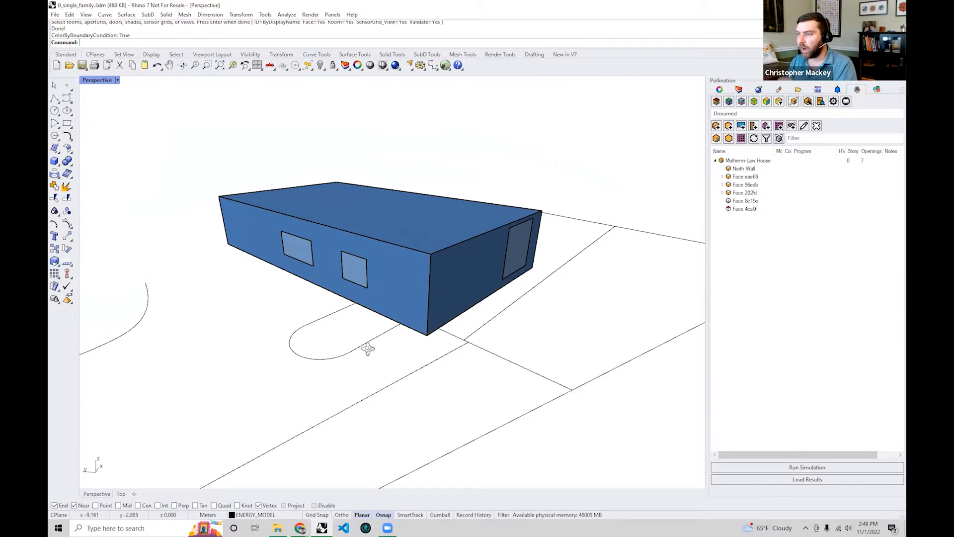
# - Review the colored boundary conditions on the roof and underside, and delete the Mother-in-Law House room with its apertures
pyautogui.moveTo(368, 349); pyautogui.dragTo(390, 428, button='right')
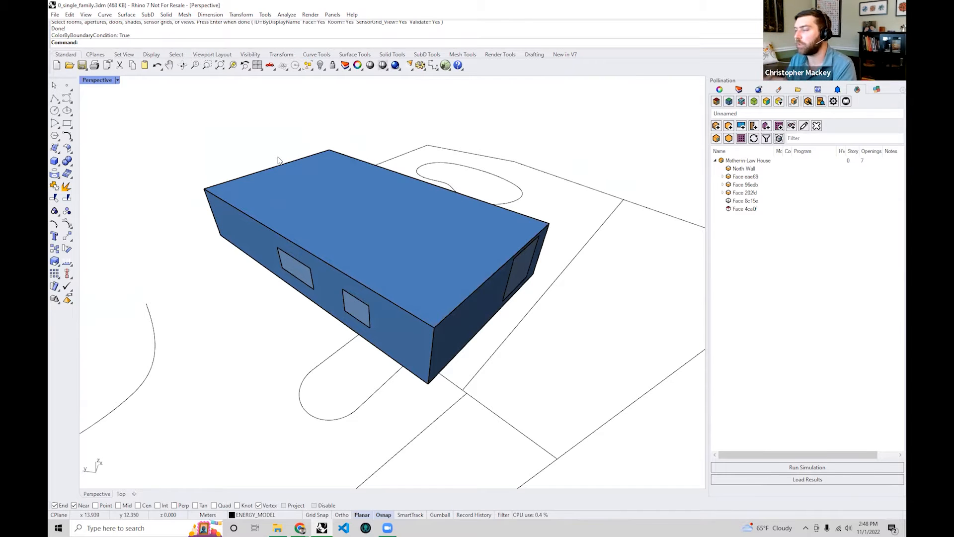
pyautogui.moveTo(345, 305); pyautogui.dragTo(339, 287, button='right')
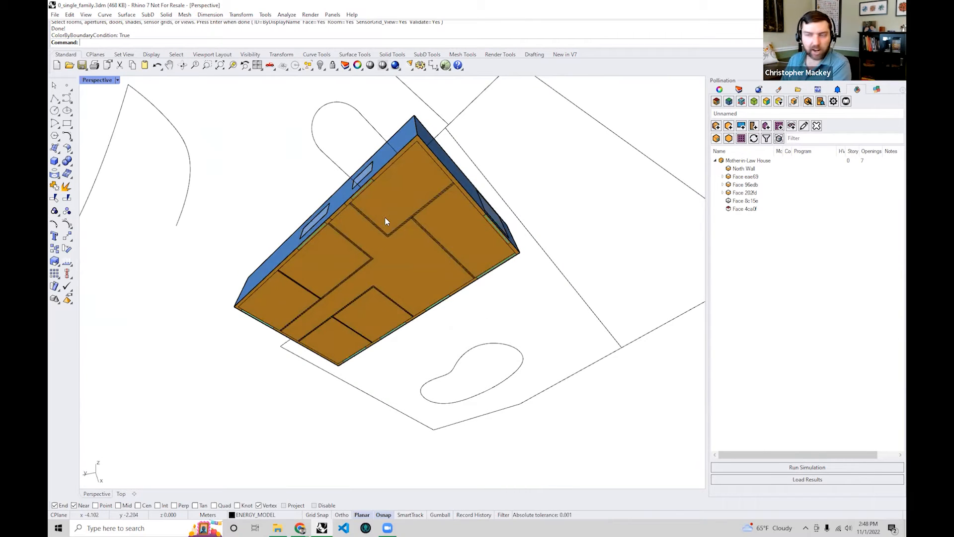
pyautogui.moveTo(390, 241); pyautogui.dragTo(276, 210, button='right')
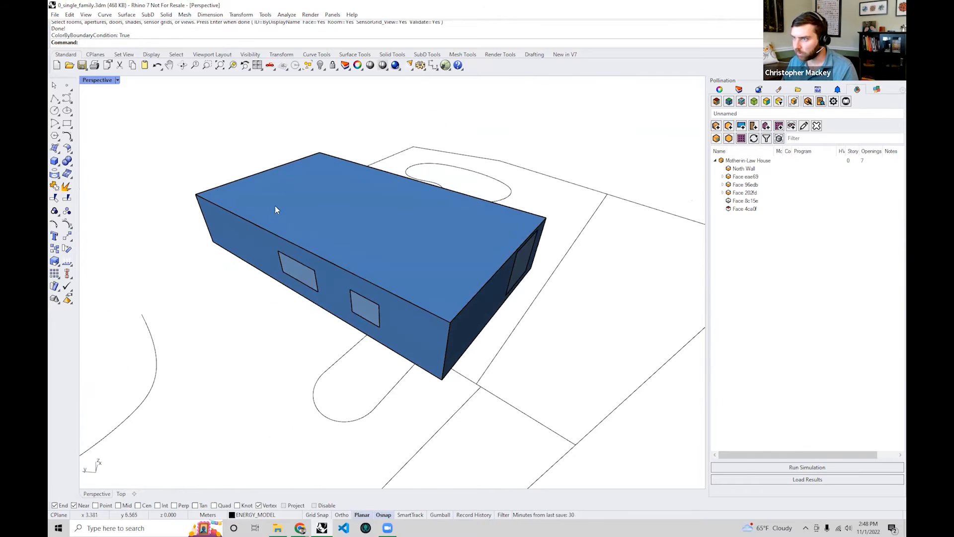
pyautogui.click(249, 179)
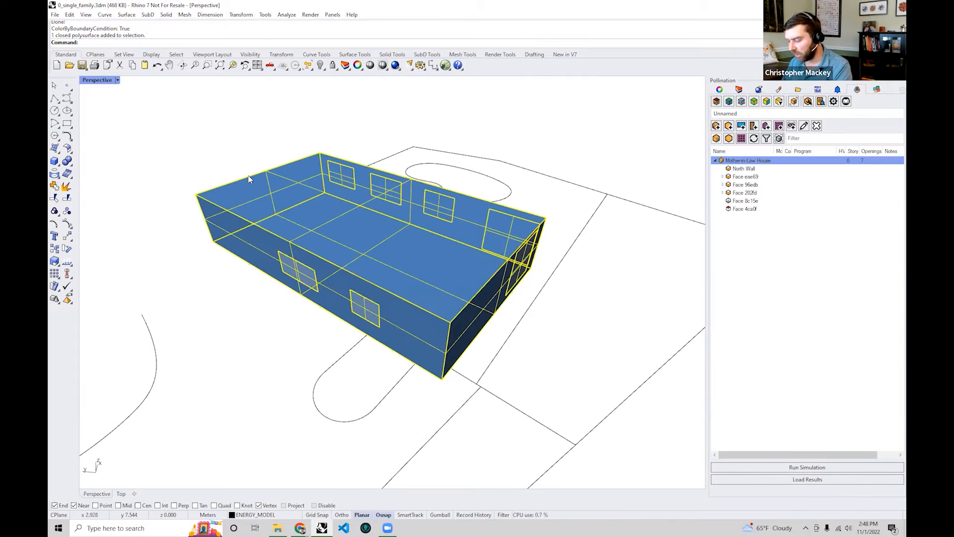
pyautogui.press('Delete')
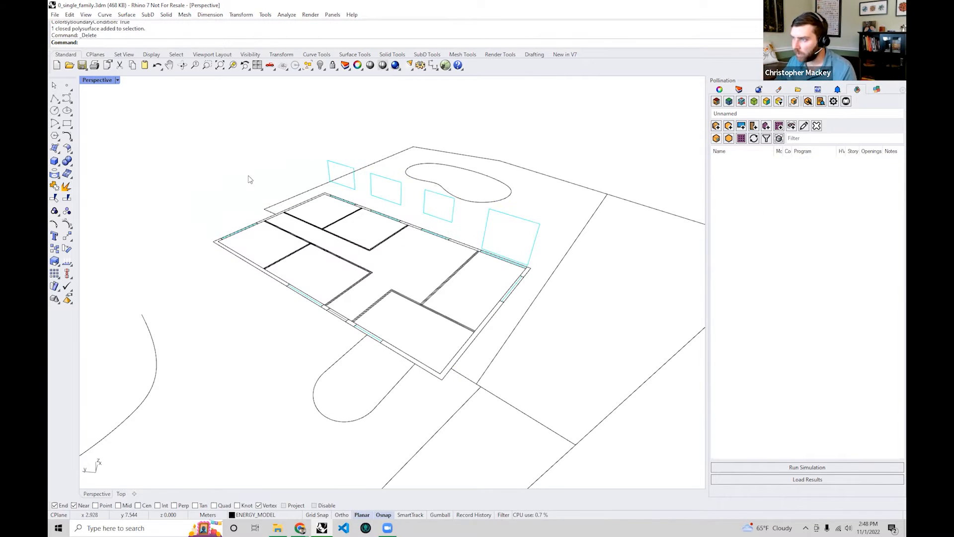
# - Hide the 2D_PLAN and 2D_ELEVATION layers and show the 3D_MODEL layer with its rooms, windows, doors and shades
pyautogui.click(740, 90)
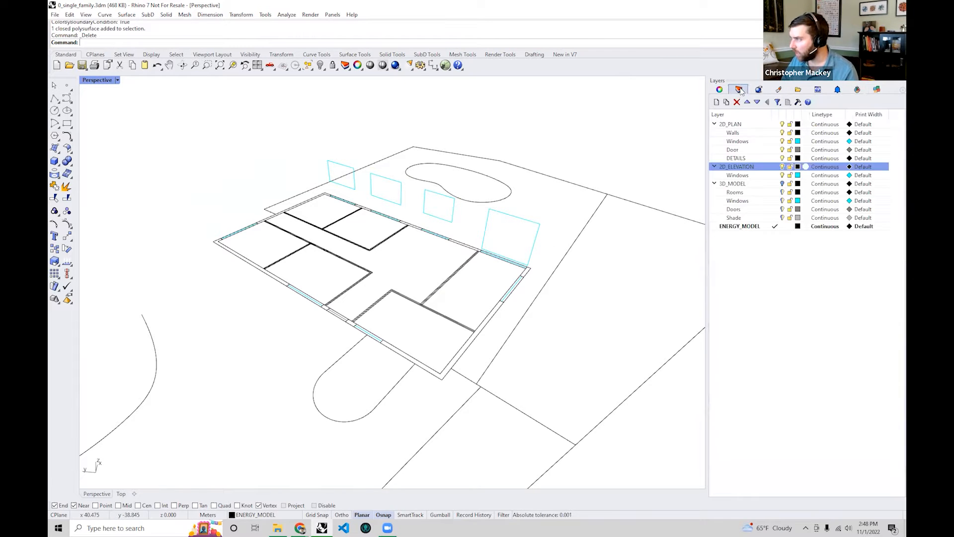
pyautogui.click(782, 124)
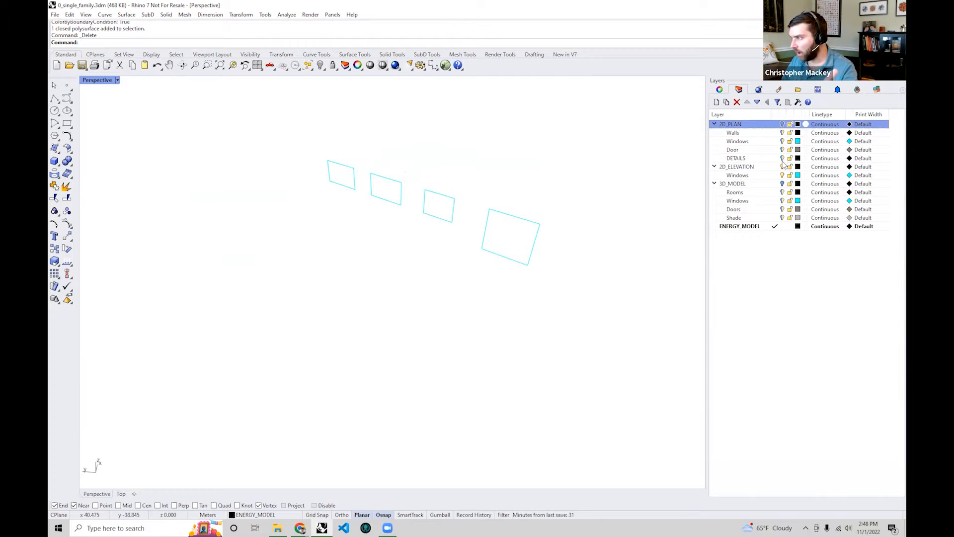
pyautogui.click(782, 166)
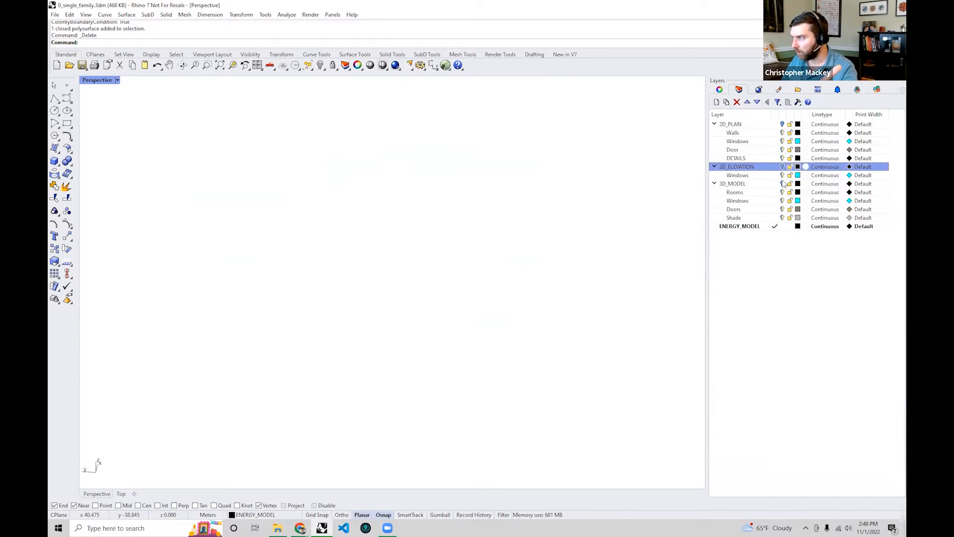
pyautogui.click(782, 183)
pyautogui.moveTo(386, 288); pyautogui.dragTo(485, 344, button='right')
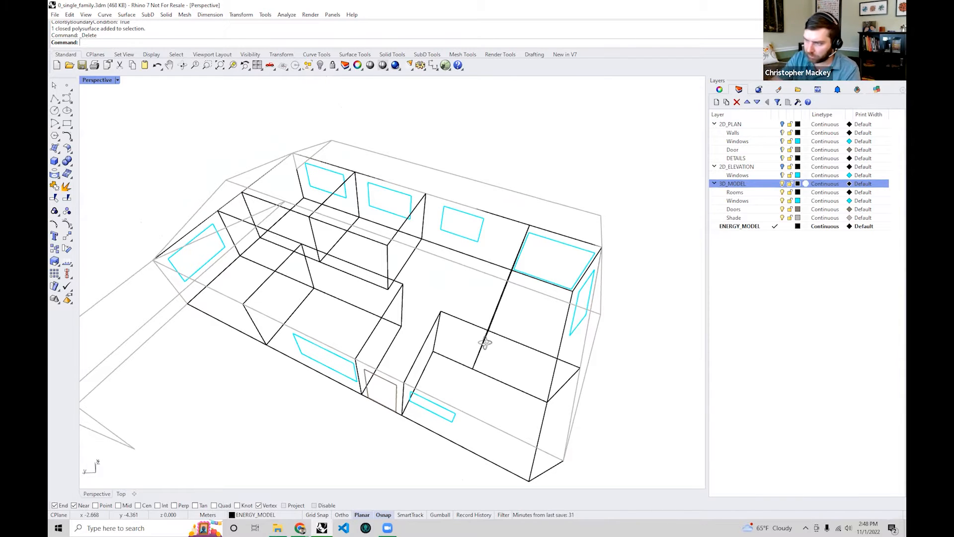
pyautogui.moveTo(485, 343); pyautogui.dragTo(535, 345, button='right')
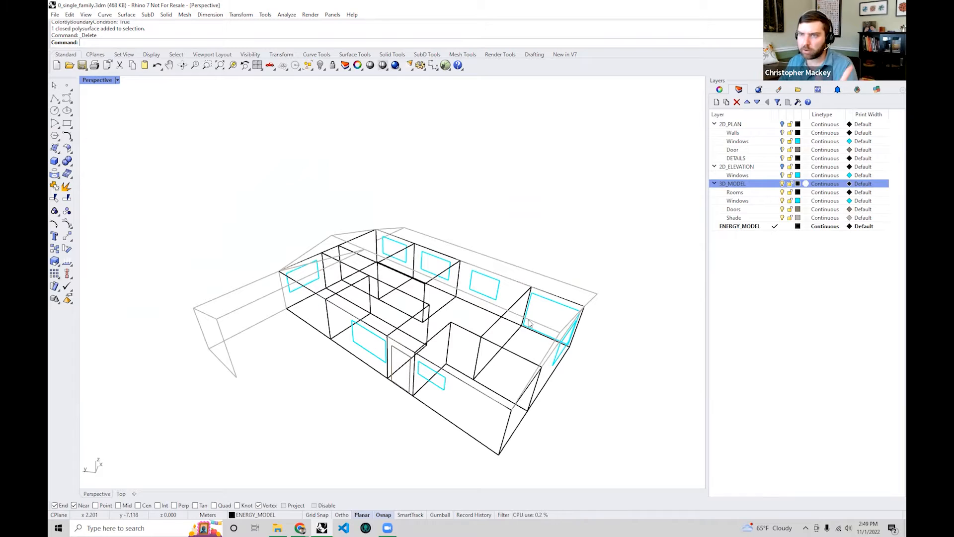
# - Switch to the ComparisonReport Schema window in Chrome
pyautogui.click(300, 527)
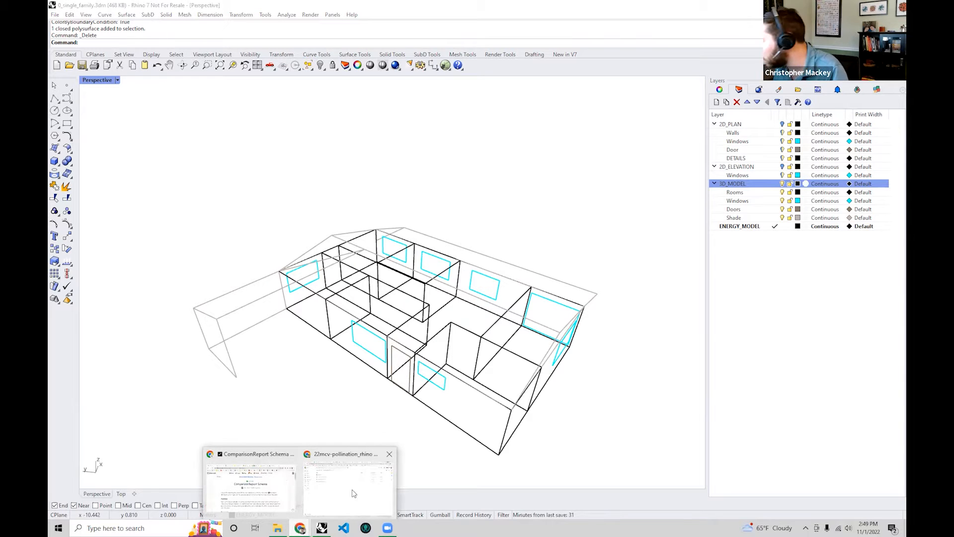
pyautogui.click(289, 488)
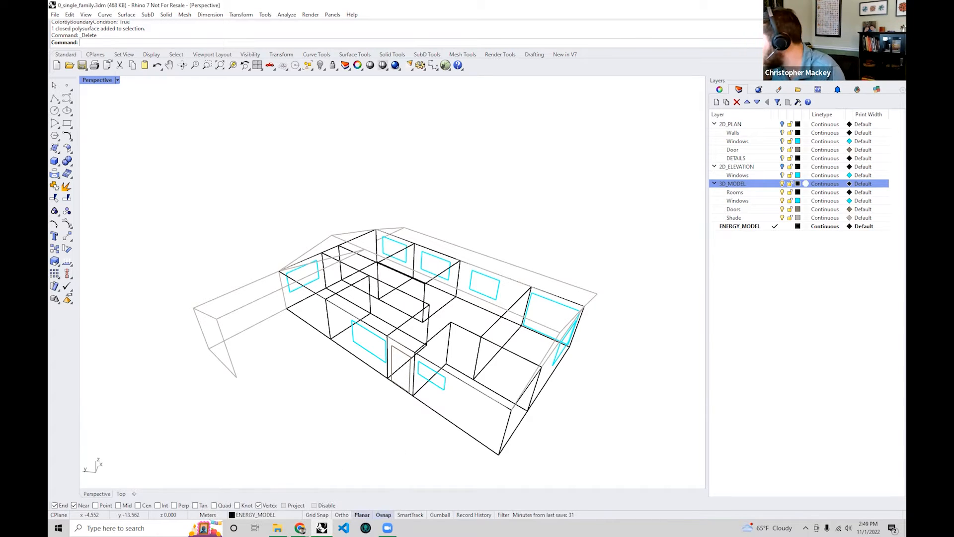
# - Switch to the Pollination Rhino Plugin presentation in Google Slides and present the Honeybee Objects slide full screen
pyautogui.moveTo(301, 528)
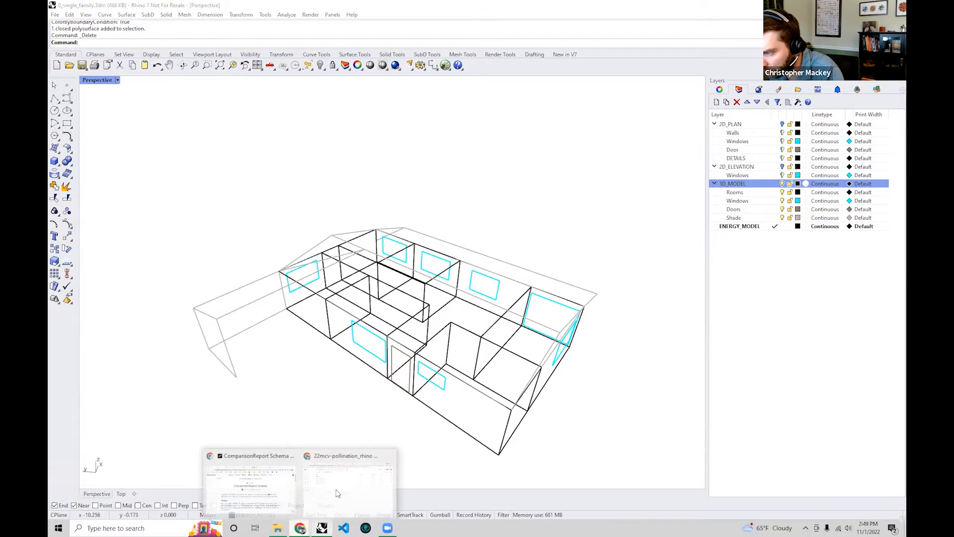
pyautogui.click(342, 489)
pyautogui.click(67, 6)
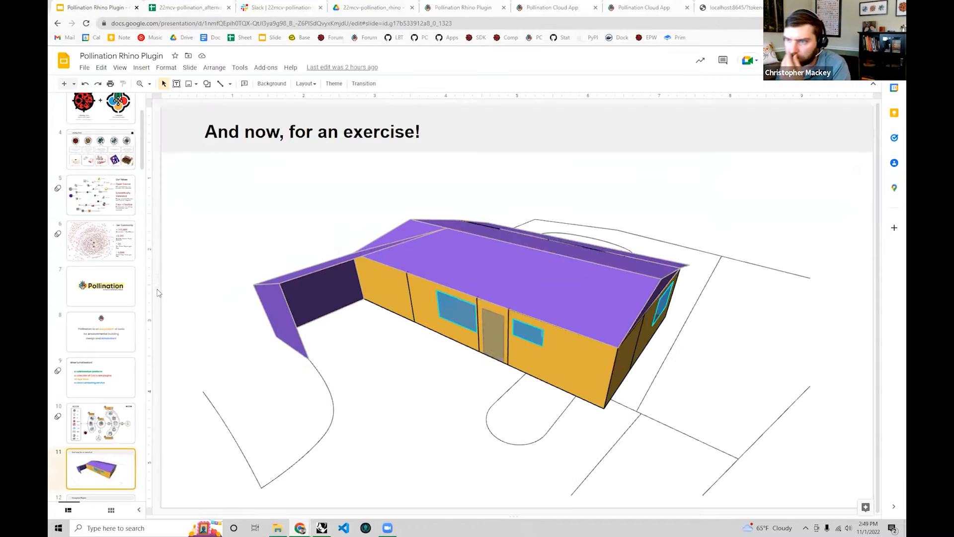
pyautogui.press('Down')
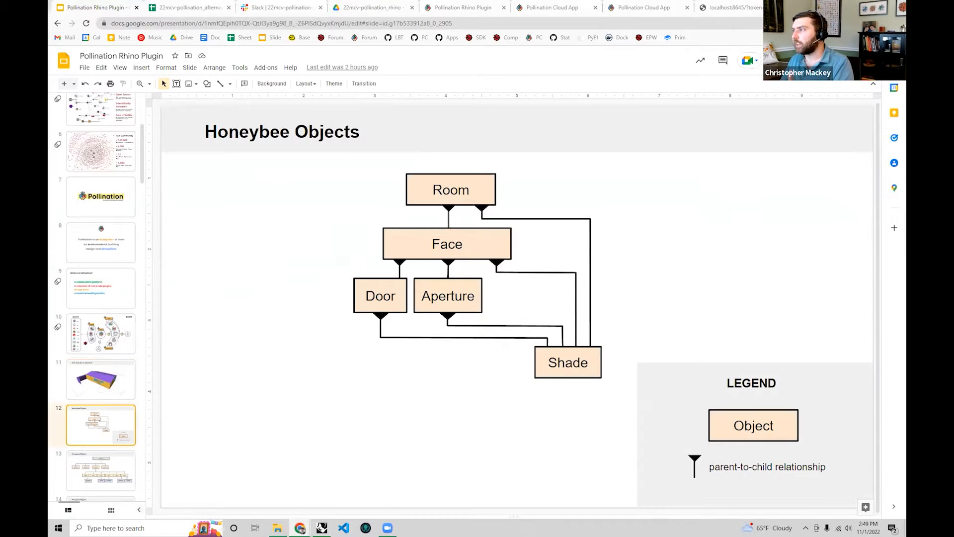
pyautogui.hotkey('ctrl', 'F5')
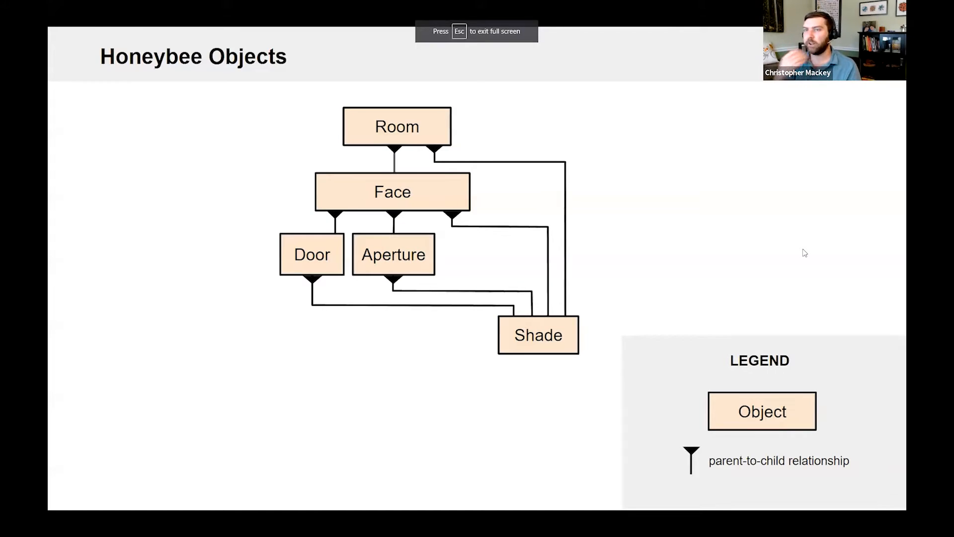
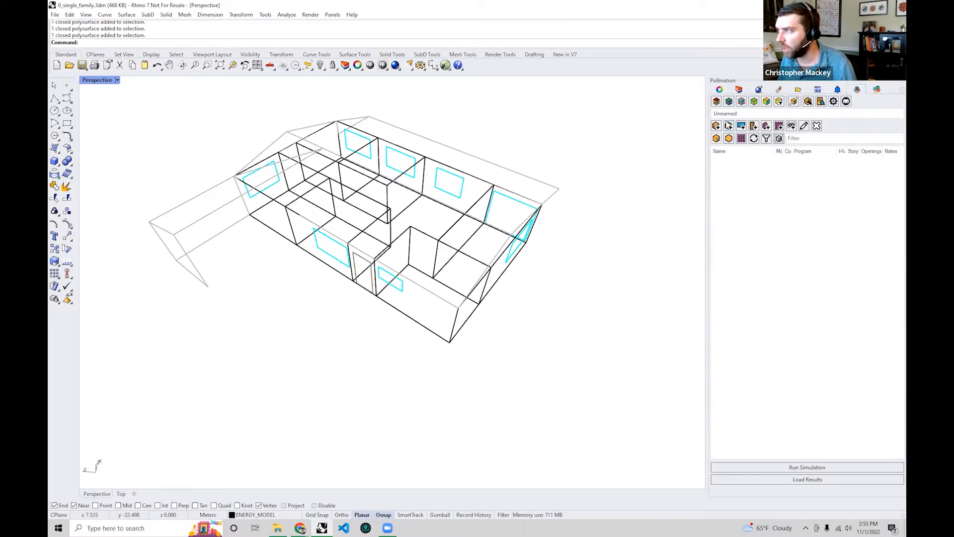
# - Convert the solids on the 3D_MODEL Rooms layer to Pollination rooms and inspect the faces of the first listed room
pyautogui.click(717, 126)
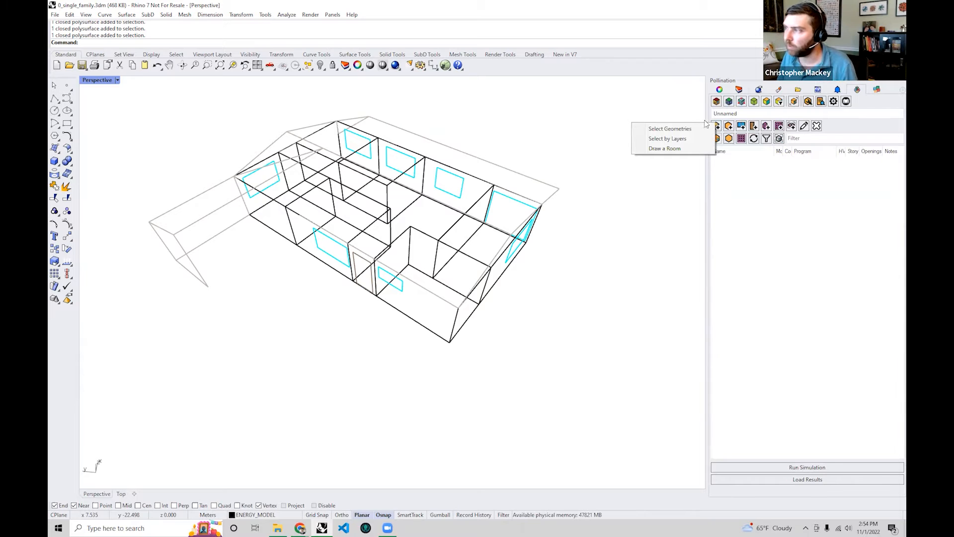
pyautogui.click(689, 141)
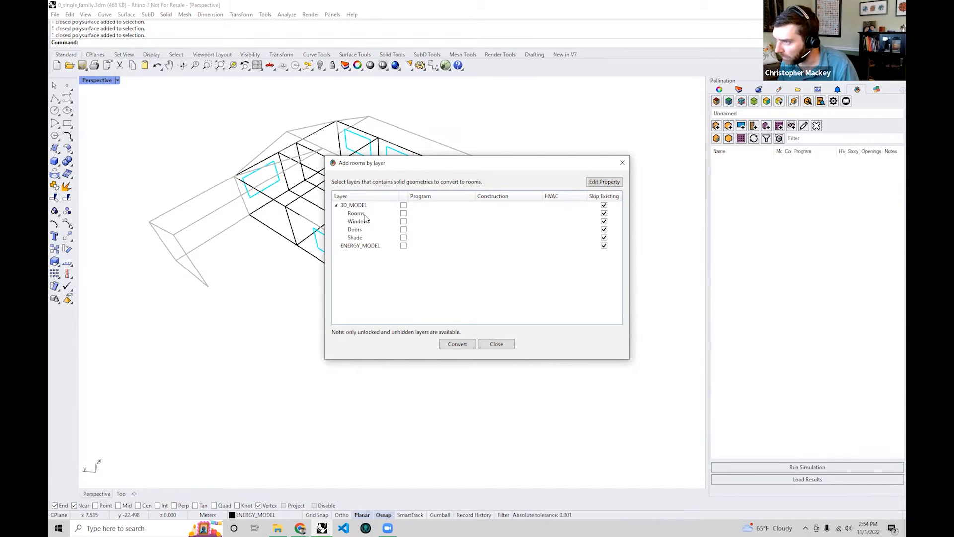
pyautogui.click(404, 212)
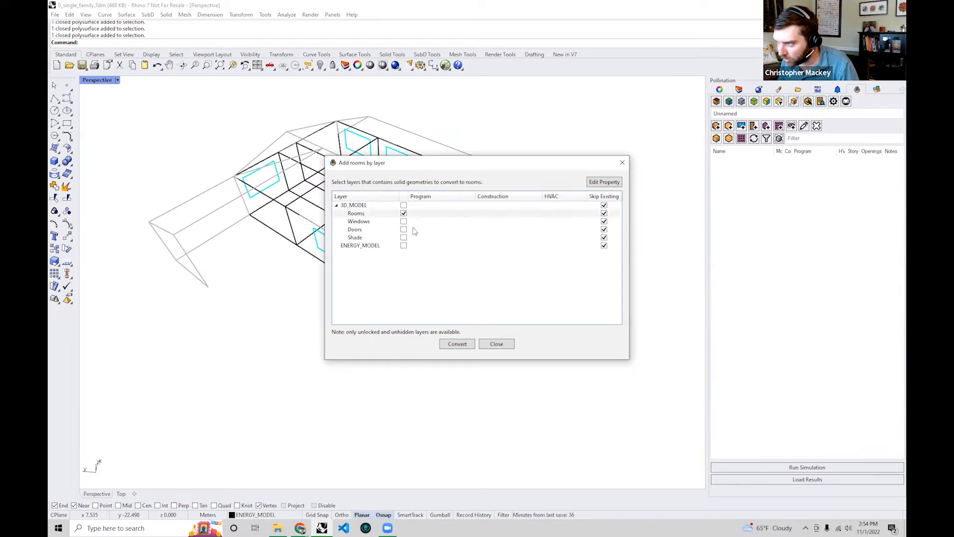
pyautogui.click(456, 344)
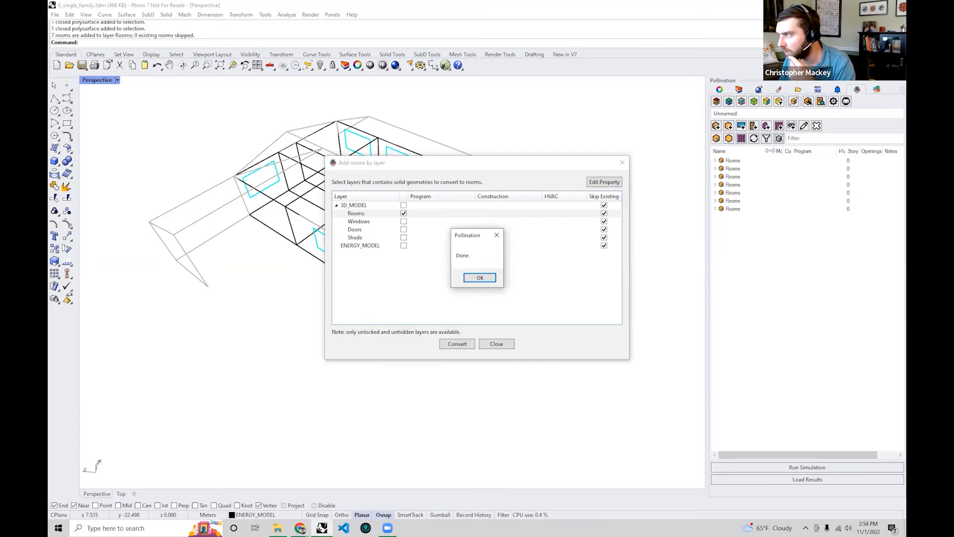
pyautogui.click(478, 278)
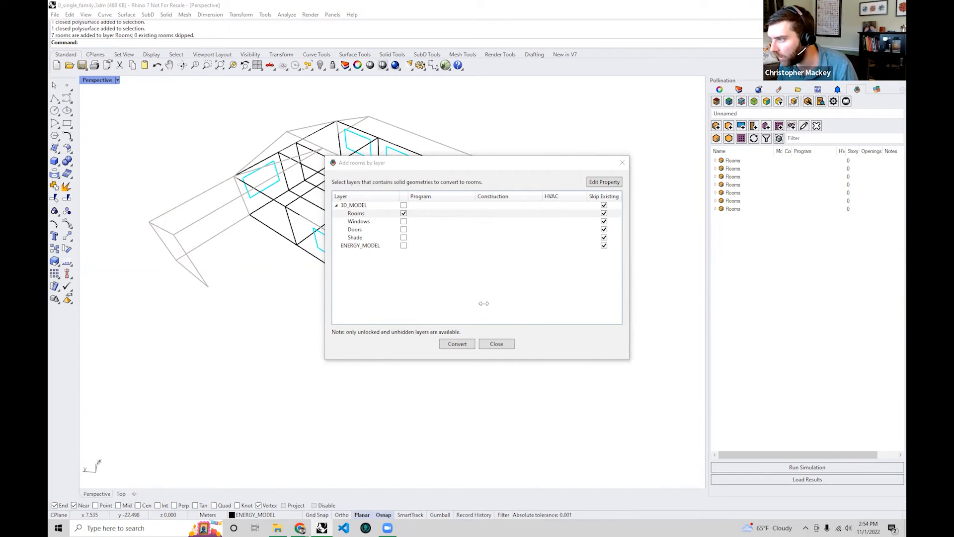
pyautogui.click(497, 343)
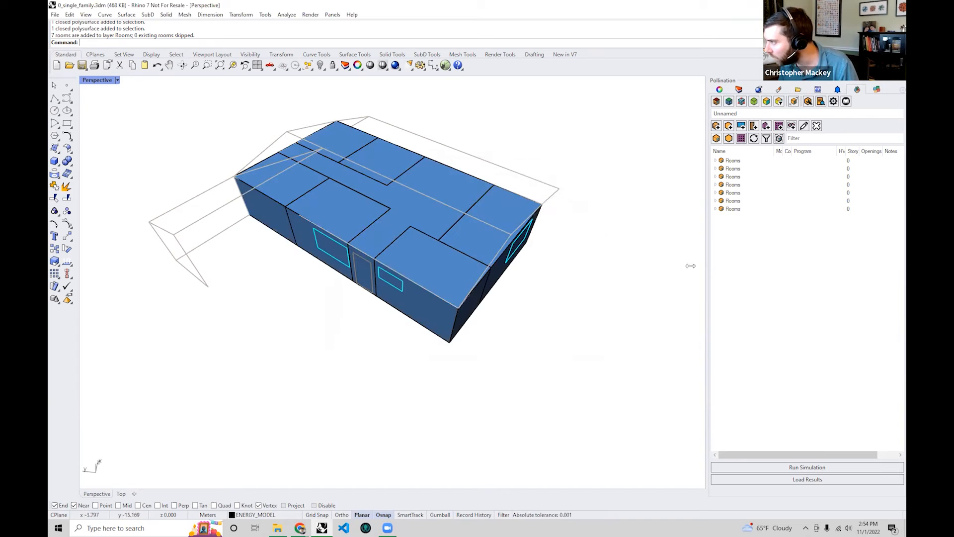
pyautogui.click(715, 160)
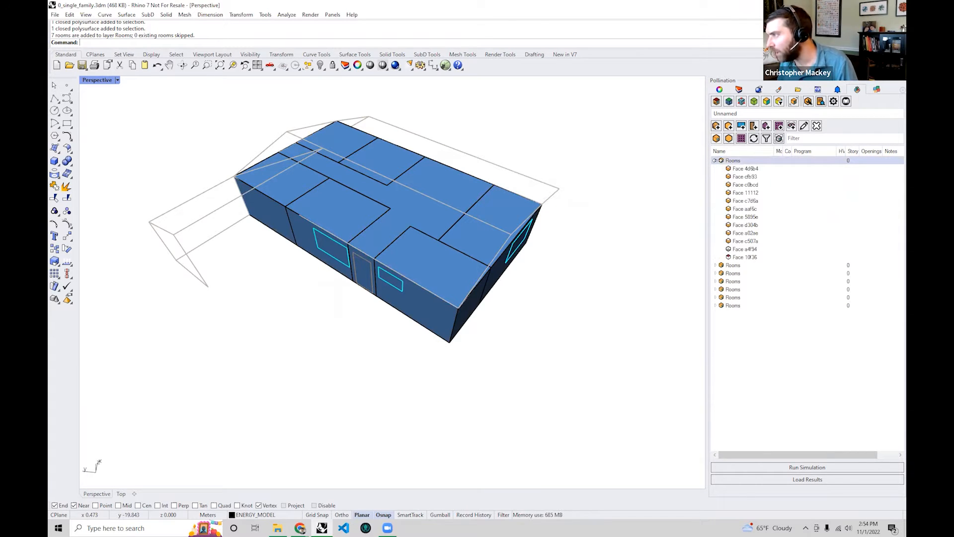
pyautogui.click(716, 160)
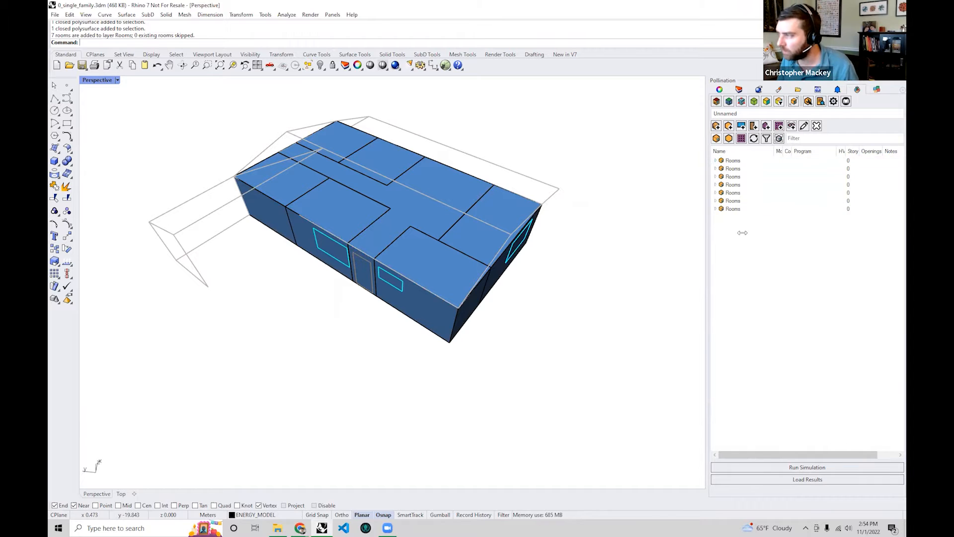
# - Rename the first room in the room list to Living Room
pyautogui.moveTo(552, 229); pyautogui.dragTo(462, 259, button='right')
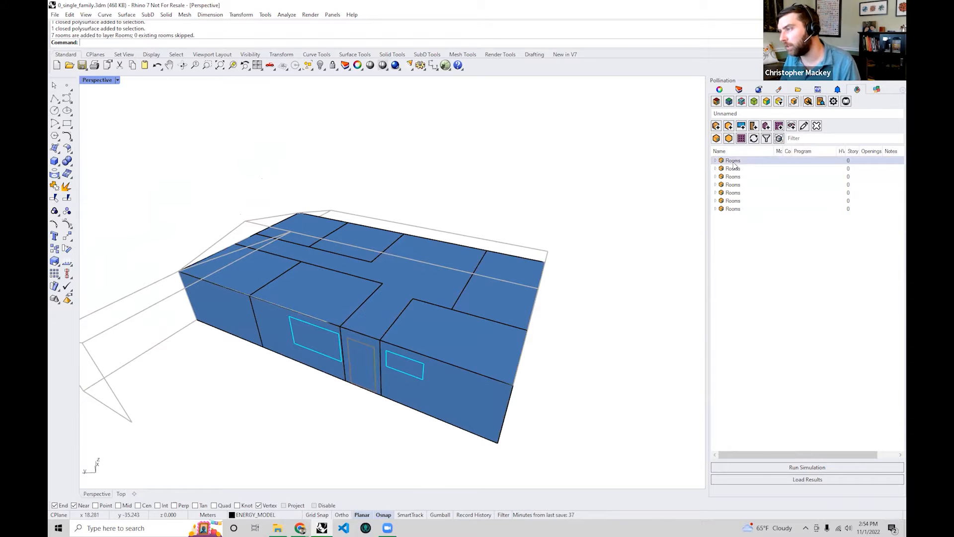
pyautogui.click(734, 164)
pyautogui.rightClick(734, 164)
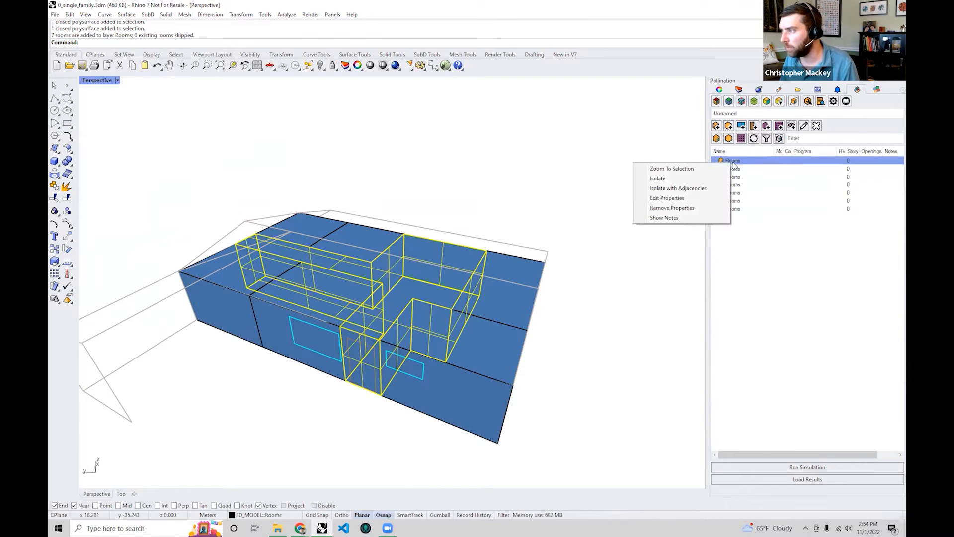
pyautogui.click(700, 197)
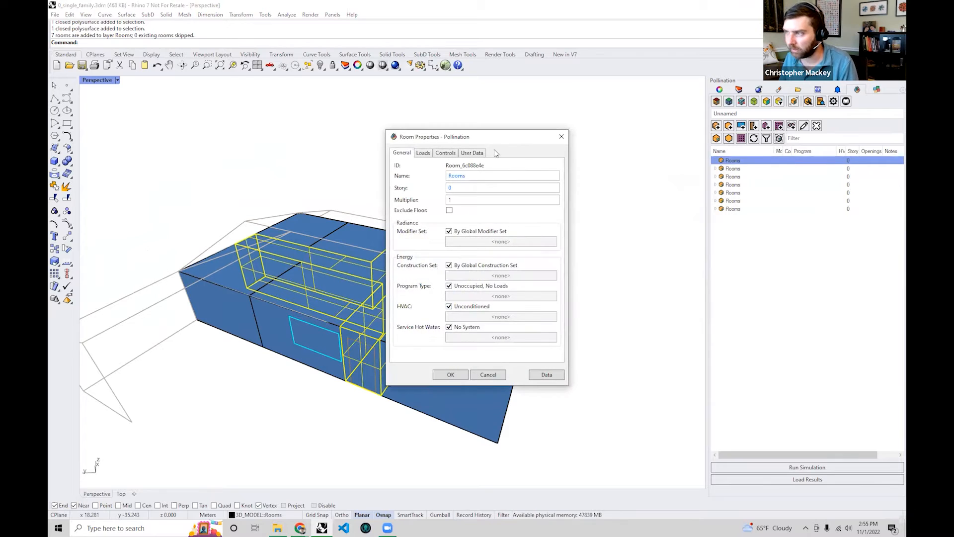
pyautogui.hotkey('ctrl', 'a')
pyautogui.write('Living Room')
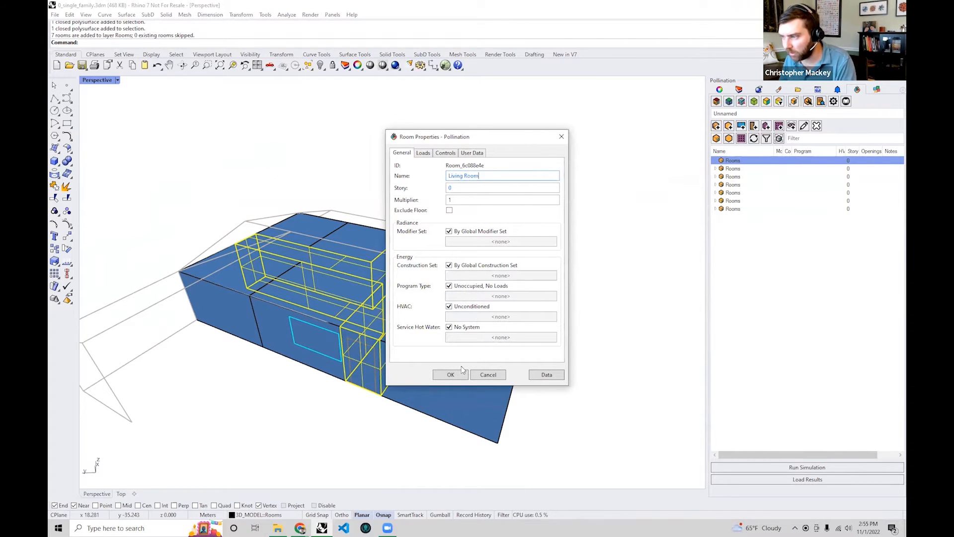
pyautogui.click(450, 376)
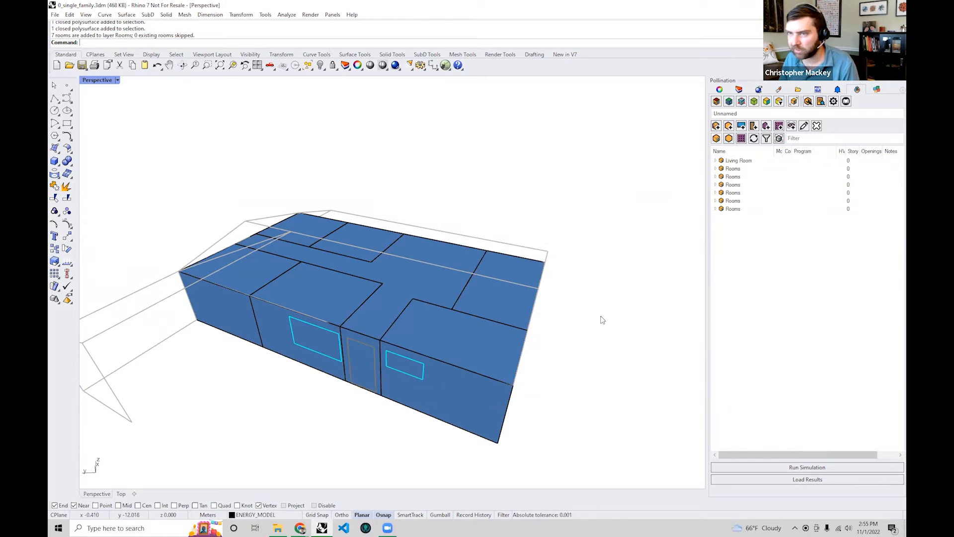
# - Examine the boundary-condition colours of the house's roofs, exterior walls and floors from above and below
pyautogui.moveTo(568, 256); pyautogui.dragTo(588, 361, button='right')
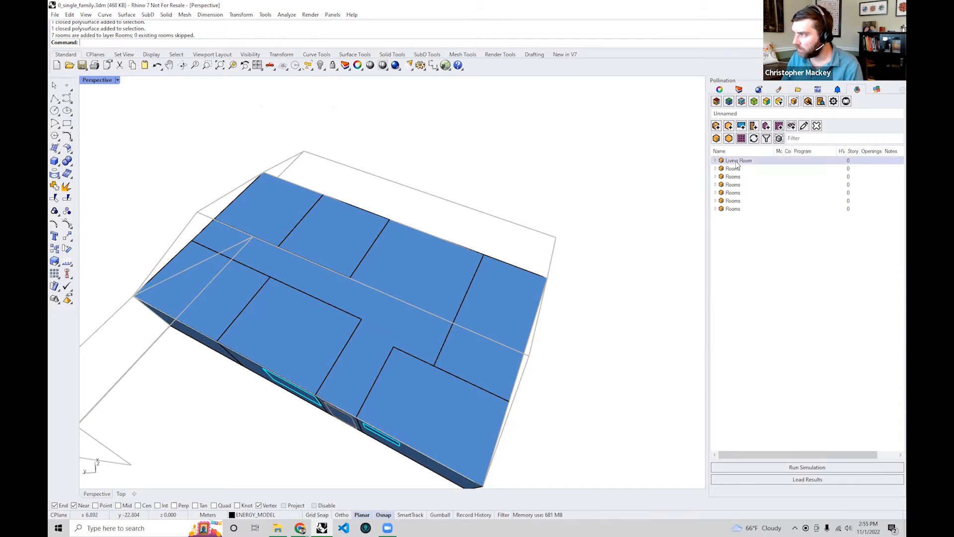
pyautogui.moveTo(651, 196); pyautogui.dragTo(450, 321, button='right')
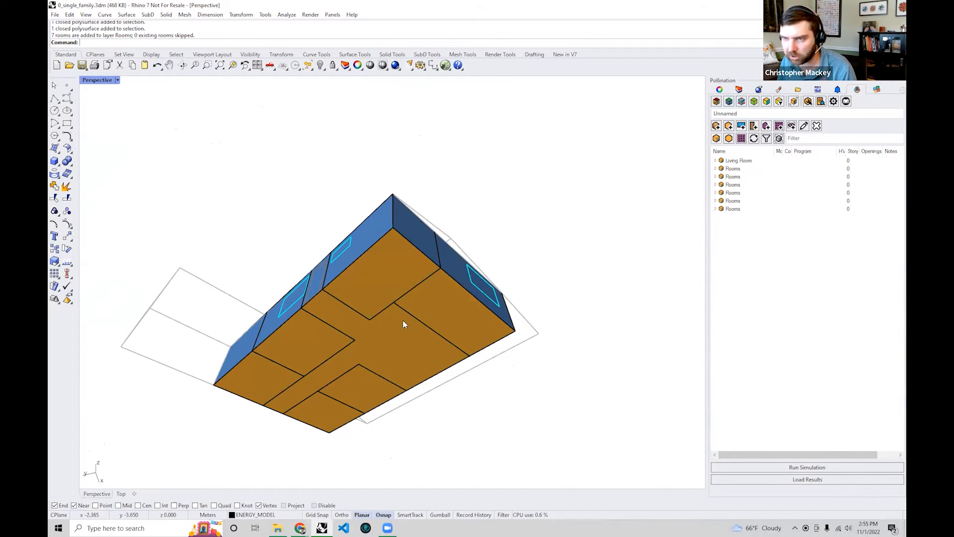
pyautogui.moveTo(404, 291); pyautogui.dragTo(401, 239, button='right')
pyautogui.scroll(3, 382, 255)
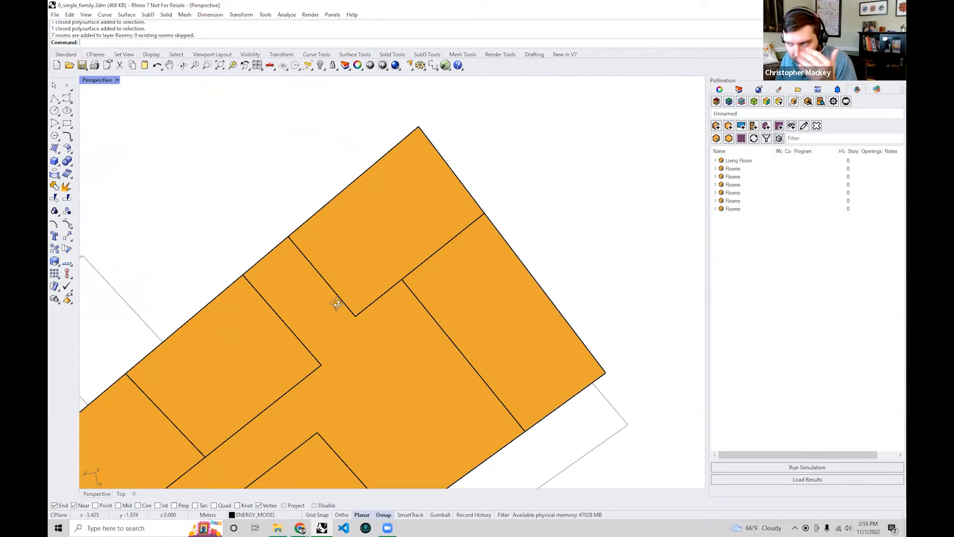
pyautogui.moveTo(336, 303); pyautogui.dragTo(387, 312, button='right')
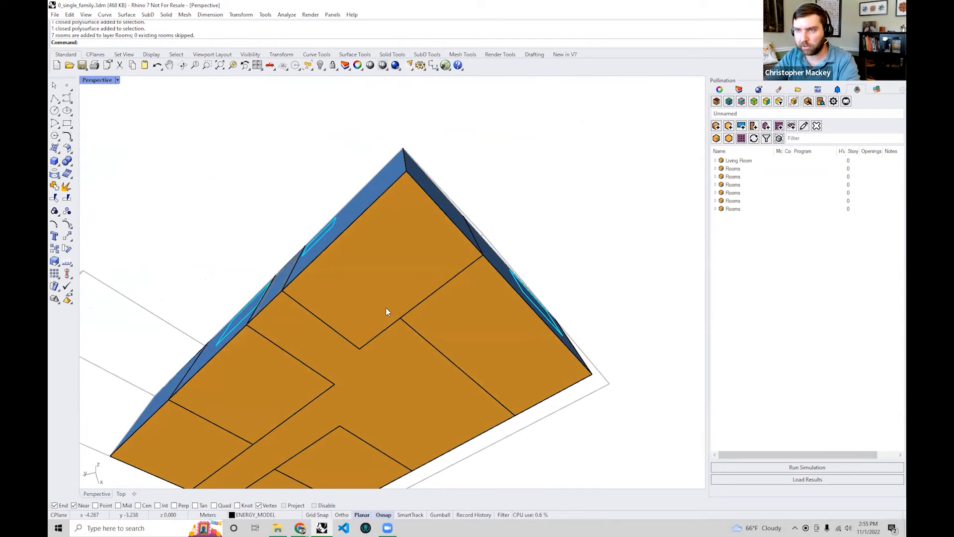
pyautogui.moveTo(530, 187); pyautogui.dragTo(536, 307, button='right')
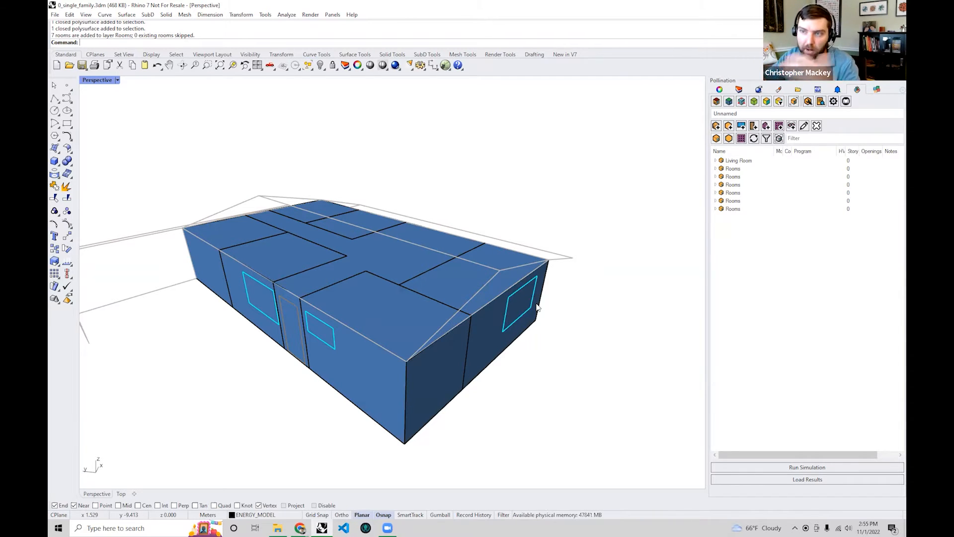
pyautogui.moveTo(537, 307); pyautogui.dragTo(446, 264, button='right')
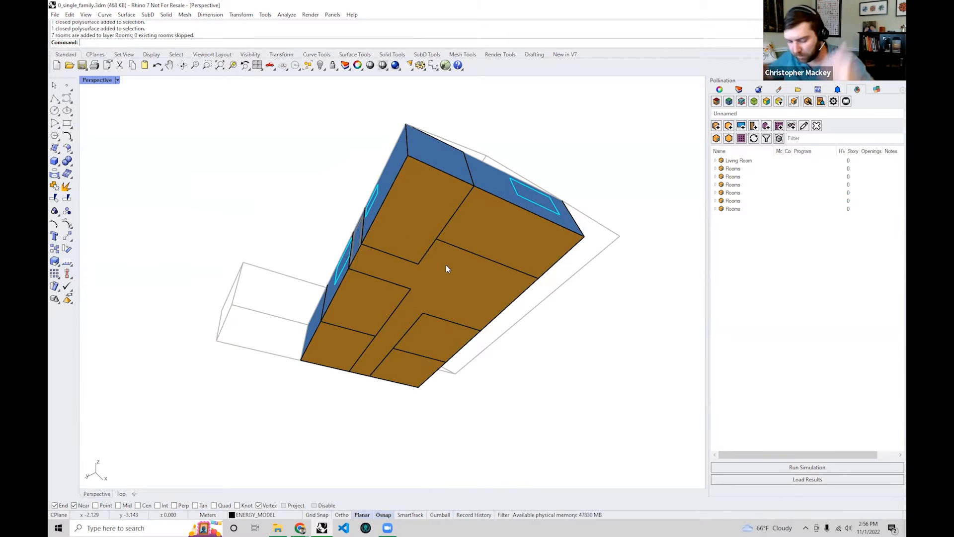
pyautogui.moveTo(429, 269); pyautogui.dragTo(472, 383, button='right')
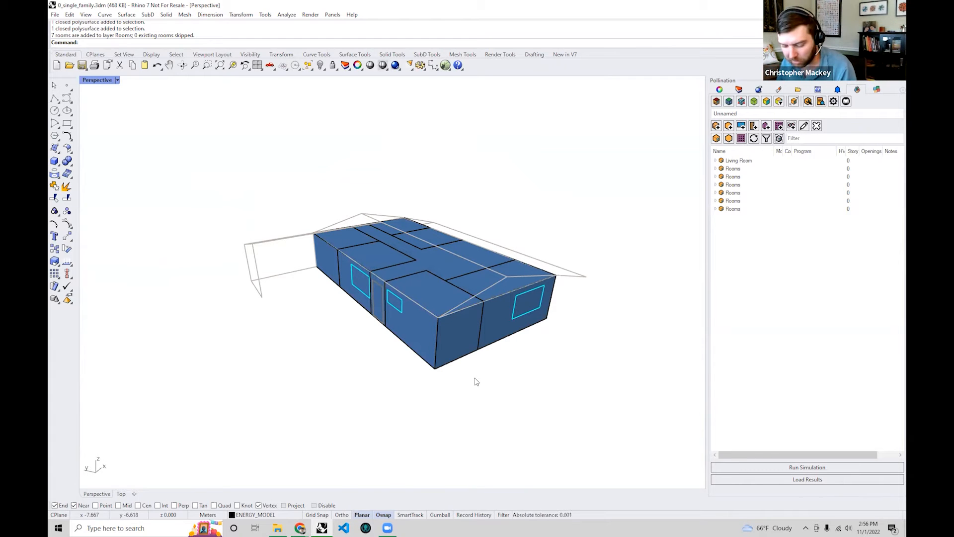
# - Undo the Living Room renaming and the conversion of the Rooms layer to Pollination rooms
pyautogui.moveTo(481, 362); pyautogui.dragTo(505, 233, button='right')
pyautogui.hotkey('ctrl', 'z')
pyautogui.hotkey('ctrl', 'z')
pyautogui.moveTo(486, 325); pyautogui.dragTo(609, 239, button='right')
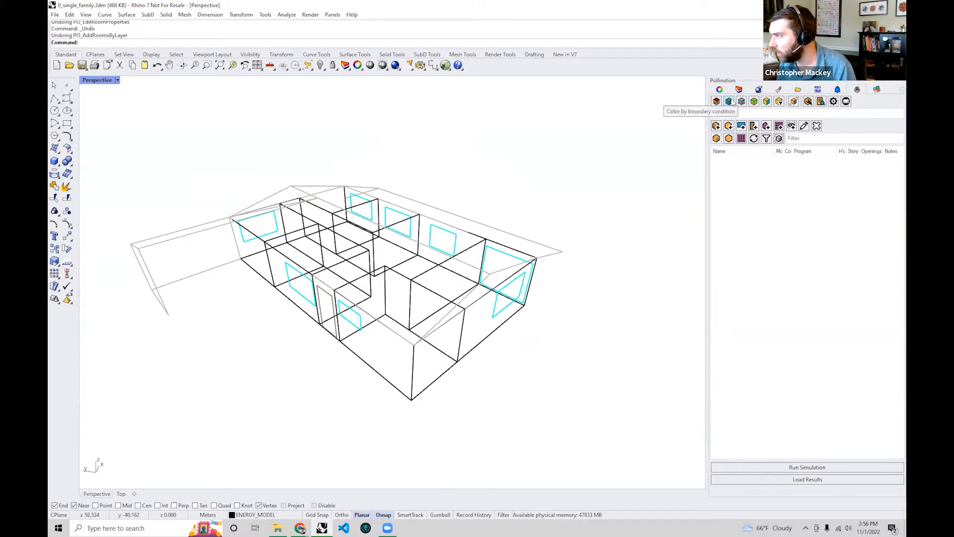
pyautogui.click(716, 125)
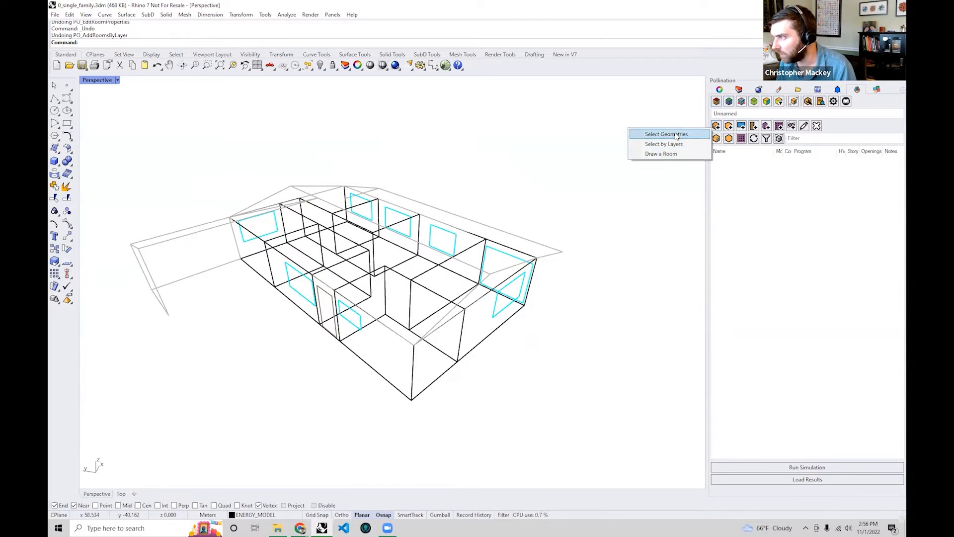
pyautogui.click(677, 133)
pyautogui.press('Escape')
pyautogui.moveTo(555, 252); pyautogui.dragTo(430, 399, button='right')
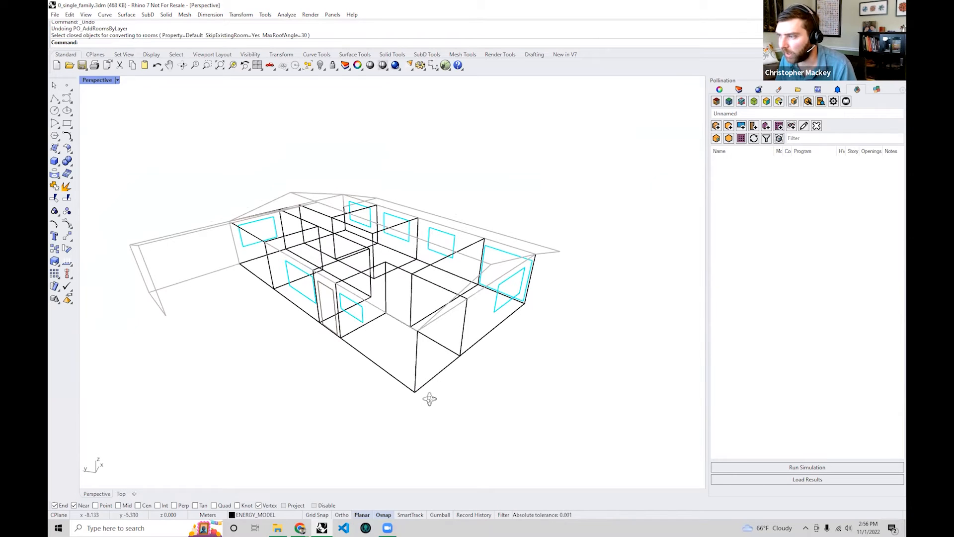
# - Select all objects on the 3D_MODEL Rooms layer and move them vertically up from a bottom corner by about 1.7 m
pyautogui.click(739, 90)
pyautogui.rightClick(737, 194)
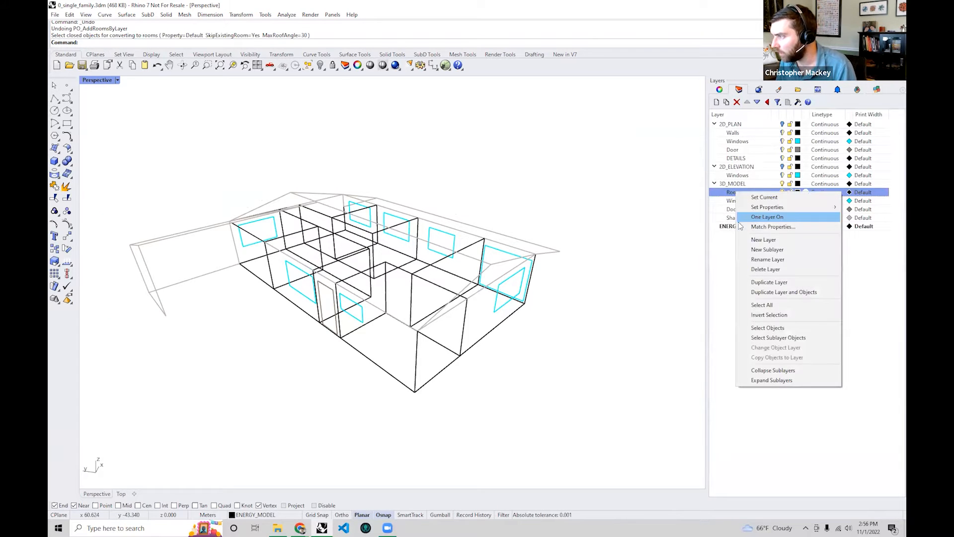
pyautogui.click(760, 327)
pyautogui.moveTo(517, 353); pyautogui.dragTo(540, 366, button='right')
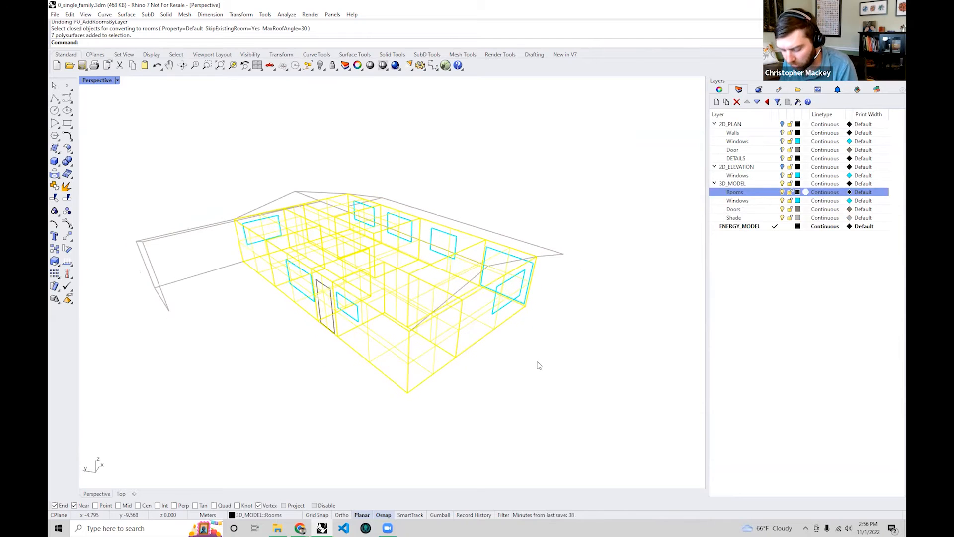
pyautogui.write('M')
pyautogui.press('Return')
pyautogui.write('ve from ( Normal Vertical ): v')
pyautogui.press('Return')
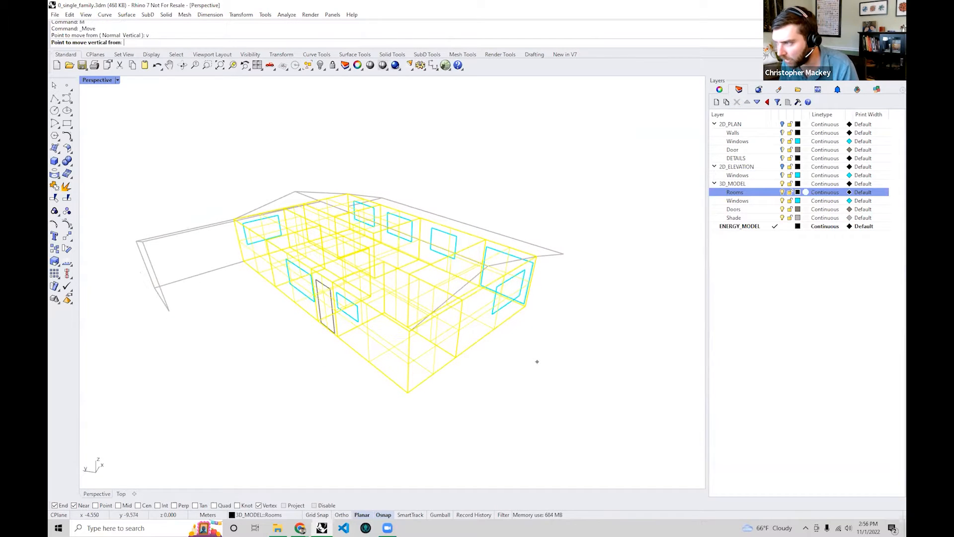
pyautogui.scroll(5, 543, 311)
pyautogui.click(504, 300)
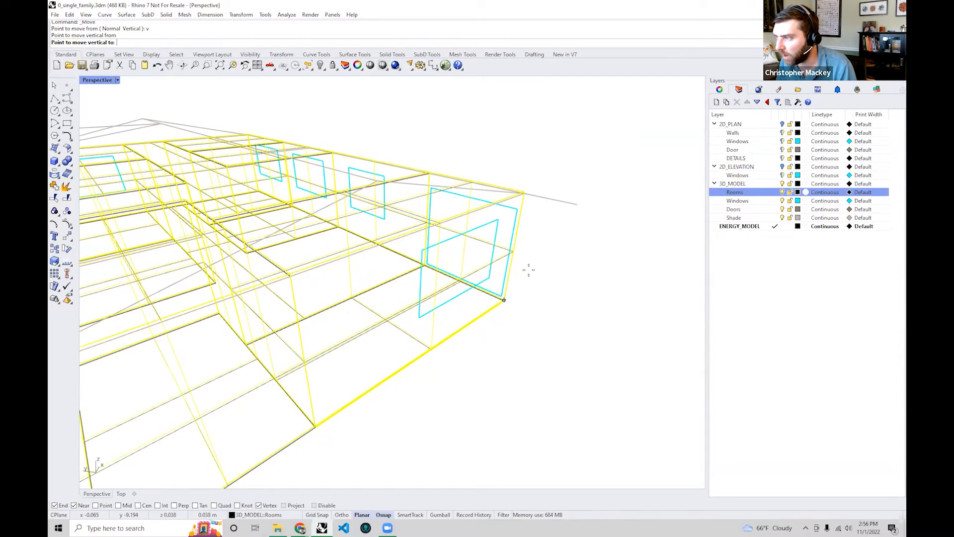
pyautogui.click(512, 254)
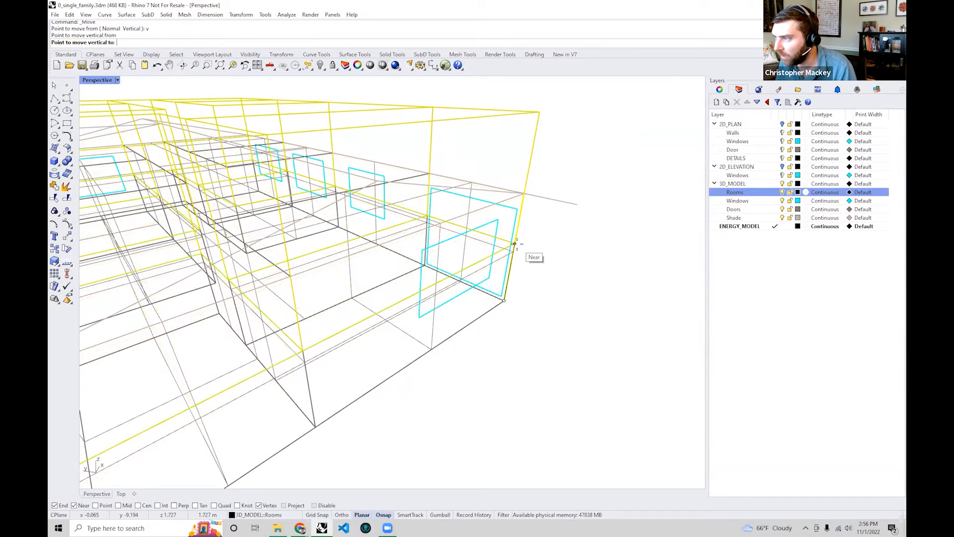
pyautogui.scroll(-8, 528, 209)
pyautogui.moveTo(527, 200); pyautogui.dragTo(482, 299, button='right')
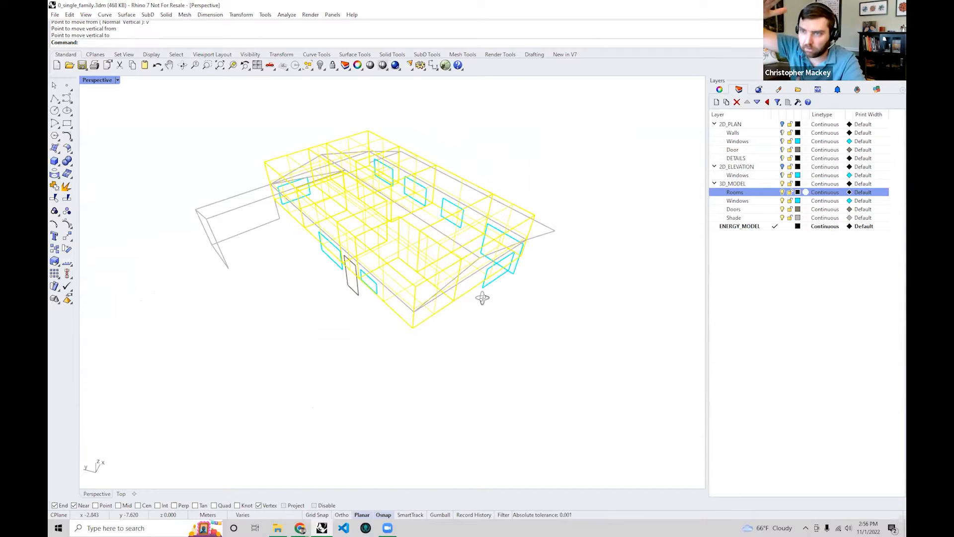
# - Convert the selected, raised Rooms geometry into Pollination rooms and view the resulting boundary-condition colours
pyautogui.click(857, 89)
pyautogui.click(717, 125)
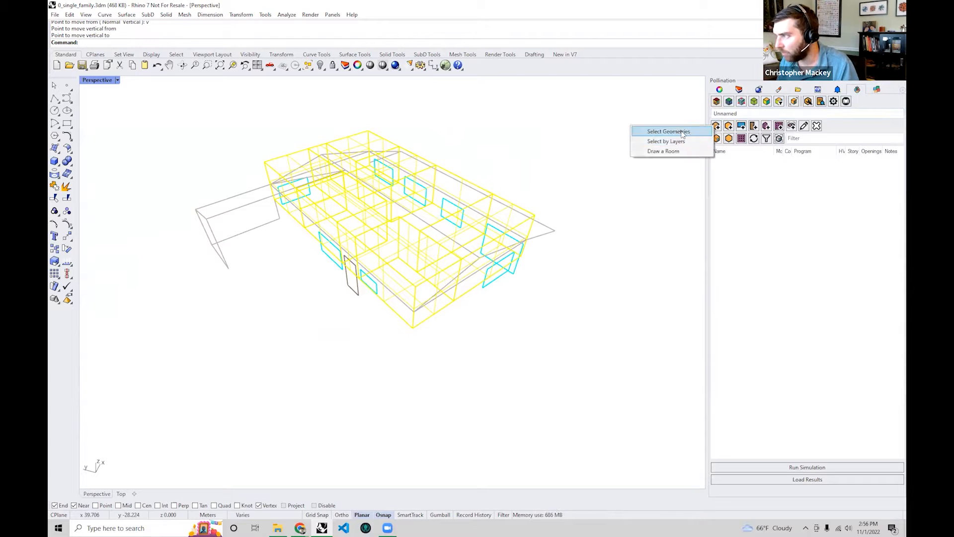
pyautogui.click(668, 131)
pyautogui.moveTo(368, 248); pyautogui.dragTo(398, 250, button='right')
pyautogui.press('Return')
pyautogui.moveTo(422, 283)
pyautogui.mouseDown(button='right')
pyautogui.moveTo(418, 192)
pyautogui.moveTo(414, 232)
pyautogui.moveTo(430, 279)
pyautogui.mouseUp(button='right')
pyautogui.moveTo(331, 342); pyautogui.dragTo(309, 353, button='right')
pyautogui.moveTo(224, 375); pyautogui.dragTo(216, 381, button='right')
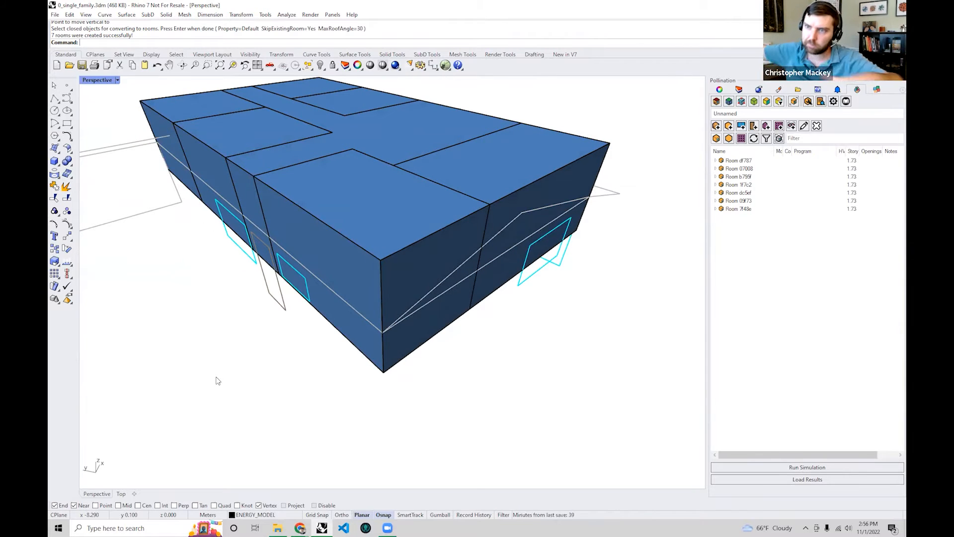
pyautogui.moveTo(217, 381); pyautogui.dragTo(513, 308, button='right')
# - Undo the conversion to Pollination rooms and the upward move of the Rooms geometry
pyautogui.hotkey('ctrl', 'z')
pyautogui.hotkey('ctrl', 'z')
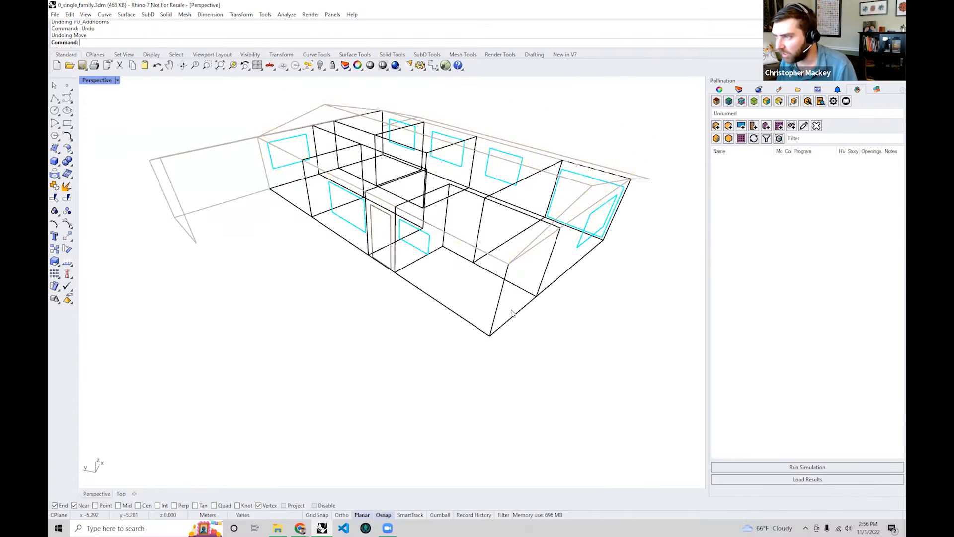
pyautogui.moveTo(664, 279); pyautogui.dragTo(649, 252, button='right')
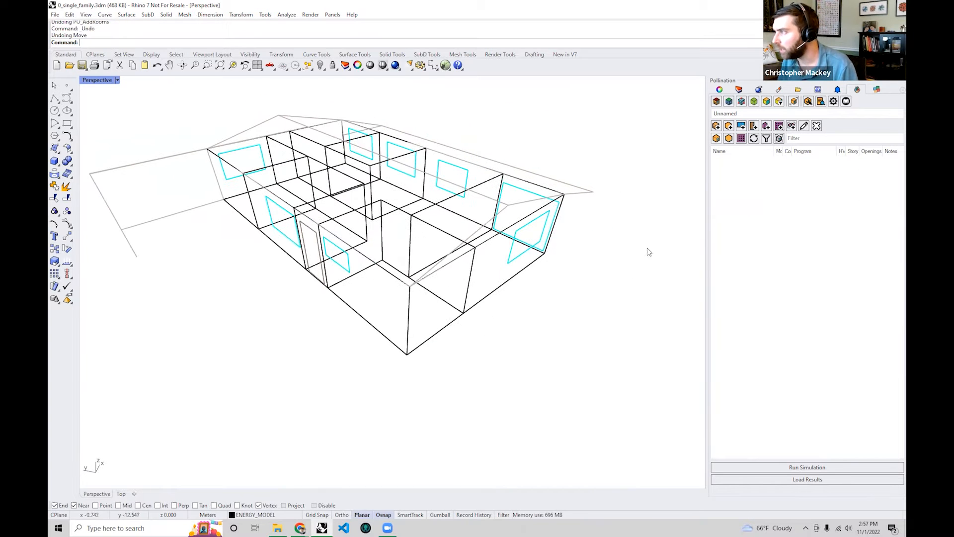
# - Select all objects on the 3D_MODEL Rooms layer and move them vertically down by about 2.5 m
pyautogui.click(739, 89)
pyautogui.rightClick(735, 194)
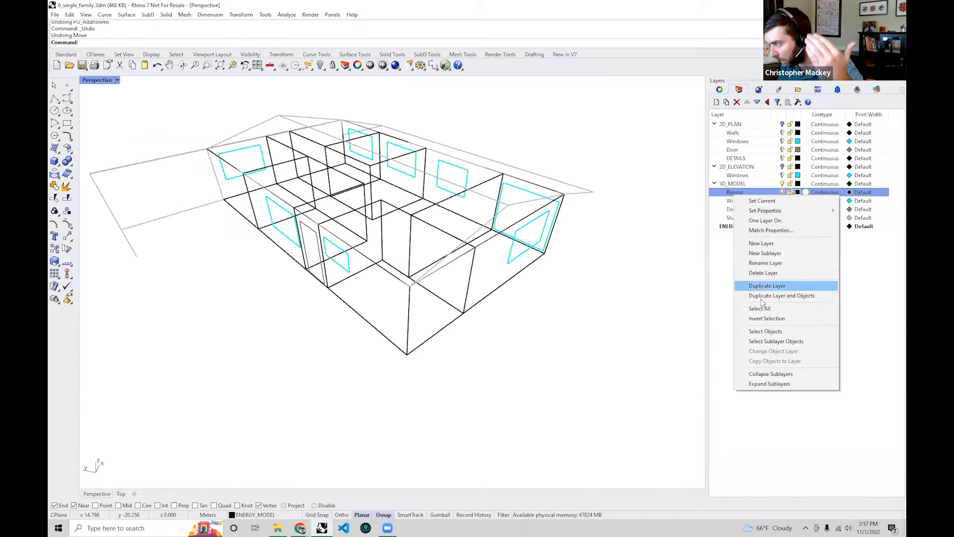
pyautogui.click(769, 332)
pyautogui.moveTo(576, 274); pyautogui.dragTo(544, 316, button='right')
pyautogui.write('M')
pyautogui.press('Return')
pyautogui.write('v')
pyautogui.press('Return')
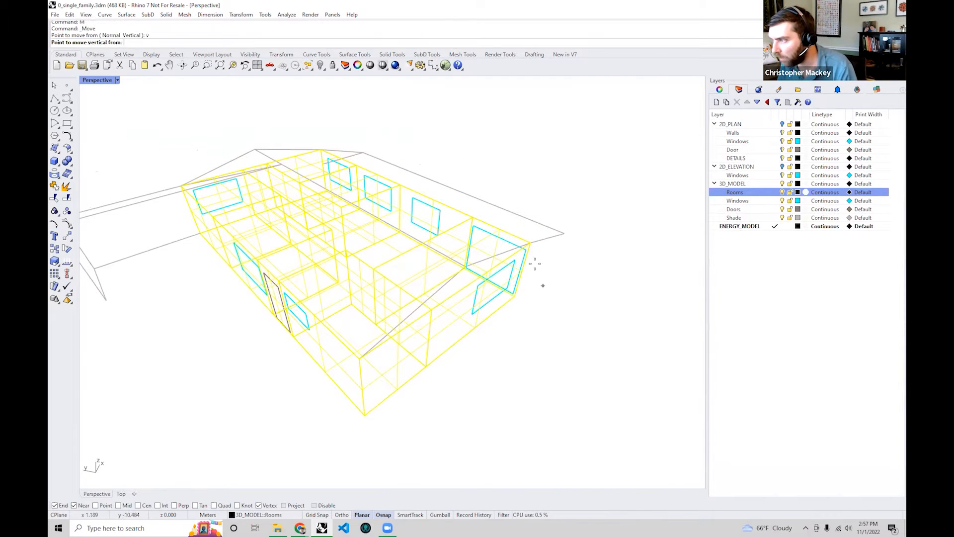
pyautogui.scroll(3, 542, 313)
pyautogui.click(518, 203)
pyautogui.click(504, 300)
pyautogui.scroll(-5, 505, 301)
pyautogui.click(550, 319)
pyautogui.moveTo(548, 319); pyautogui.dragTo(574, 313, button='right')
# - Reselect the objects on the 3D_MODEL Rooms layer and convert the lowered geometry into Pollination rooms
pyautogui.rightClick(750, 194)
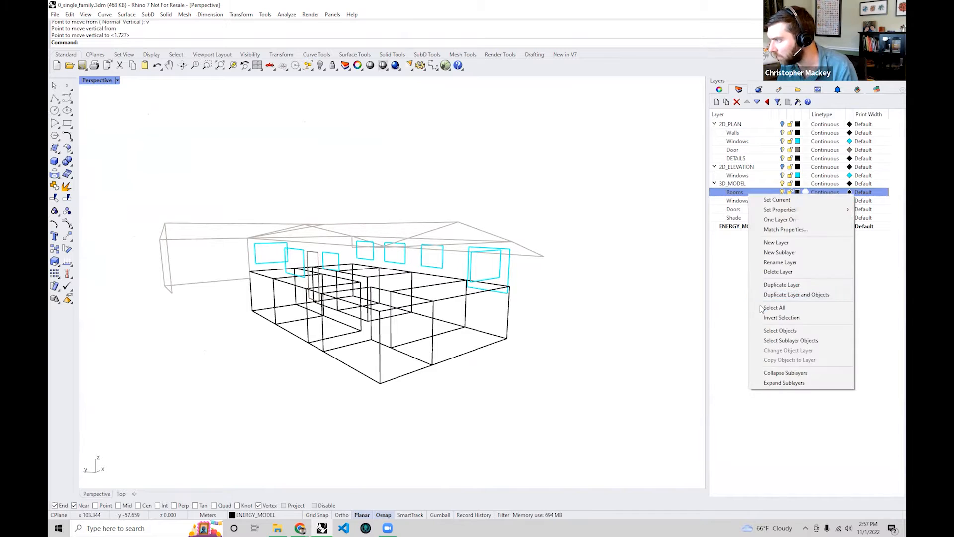
pyautogui.click(770, 330)
pyautogui.click(857, 90)
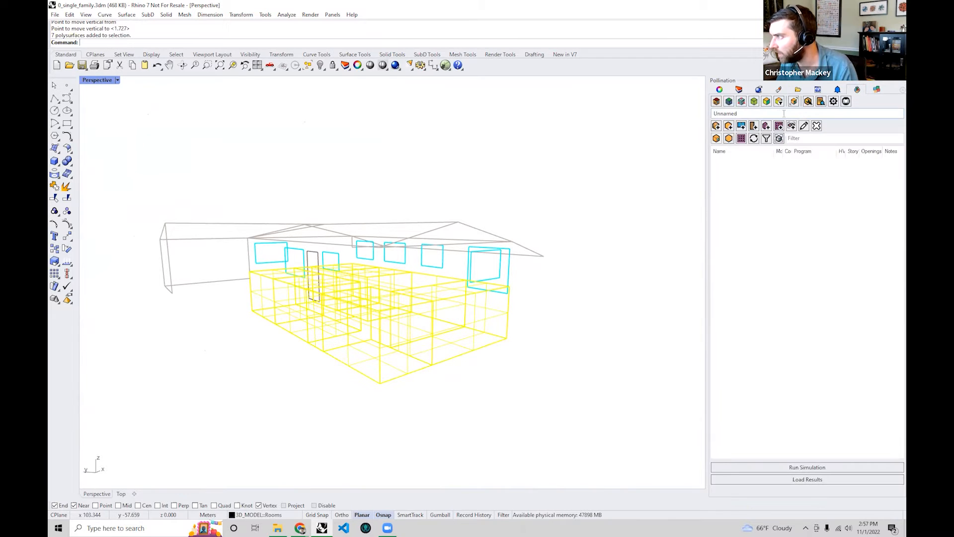
pyautogui.click(716, 126)
pyautogui.click(669, 136)
pyautogui.moveTo(460, 243); pyautogui.dragTo(440, 305, button='right')
pyautogui.rightClick(439, 306)
pyautogui.moveTo(407, 335); pyautogui.dragTo(514, 298, button='right')
# - Undo the room conversion and the downward move of the Rooms geometry
pyautogui.hotkey('ctrl', 'z')
pyautogui.hotkey('ctrl', 'z')
# - Select all objects on the 3D_MODEL Rooms layer and move them vertically down by about 3 m
pyautogui.click(738, 89)
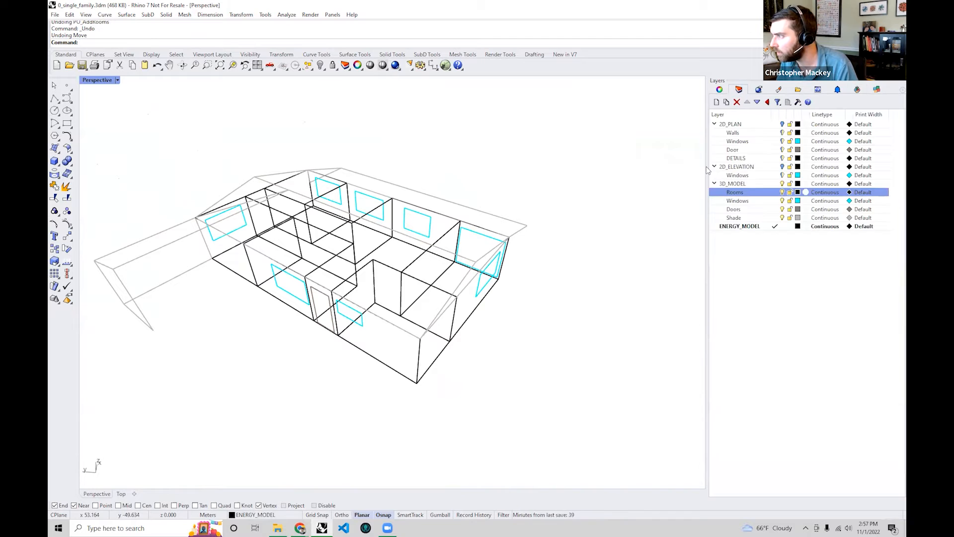
pyautogui.rightClick(734, 193)
pyautogui.press('Escape')
pyautogui.rightClick(734, 192)
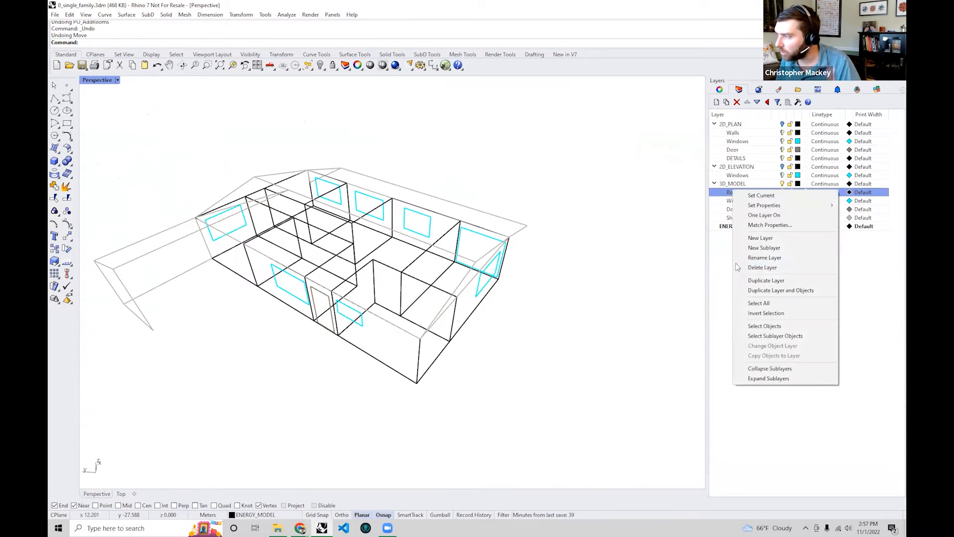
pyautogui.click(741, 323)
pyautogui.moveTo(515, 297); pyautogui.dragTo(562, 310, button='right')
pyautogui.write('Mn')
pyautogui.press('BackSpace')
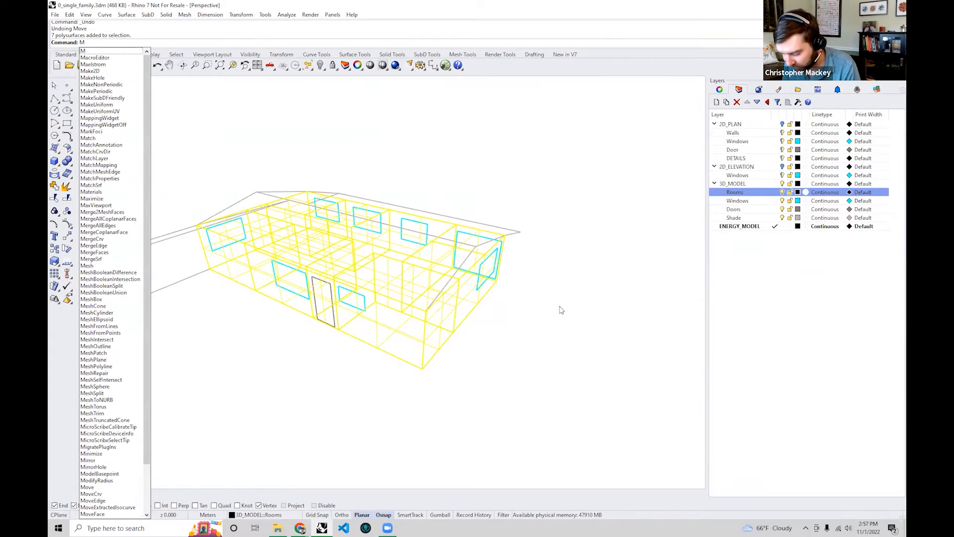
pyautogui.press('Return')
pyautogui.write('v')
pyautogui.press('Return')
pyautogui.scroll(5, 544, 256)
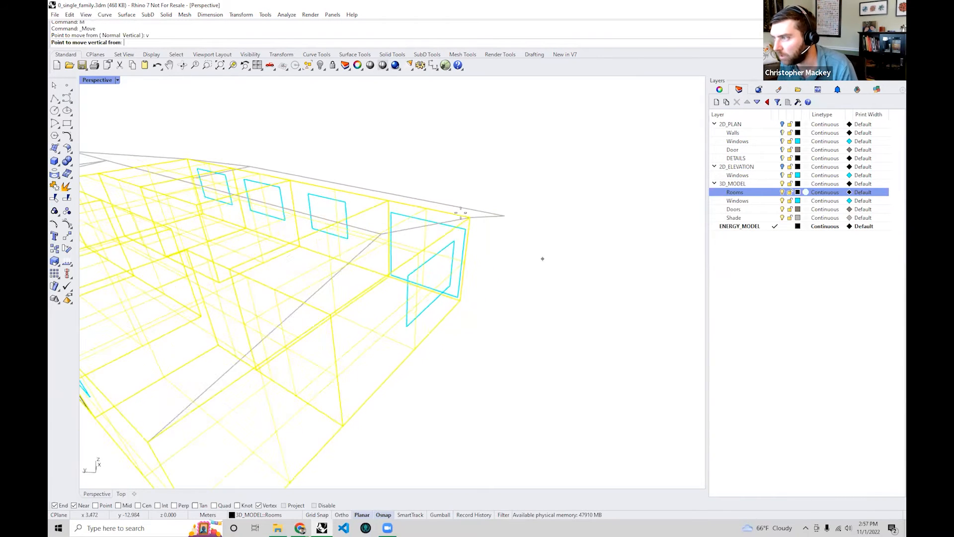
pyautogui.click(454, 208)
pyautogui.click(441, 312)
pyautogui.moveTo(520, 259); pyautogui.dragTo(473, 203, button='right')
pyautogui.scroll(-4, 481, 255)
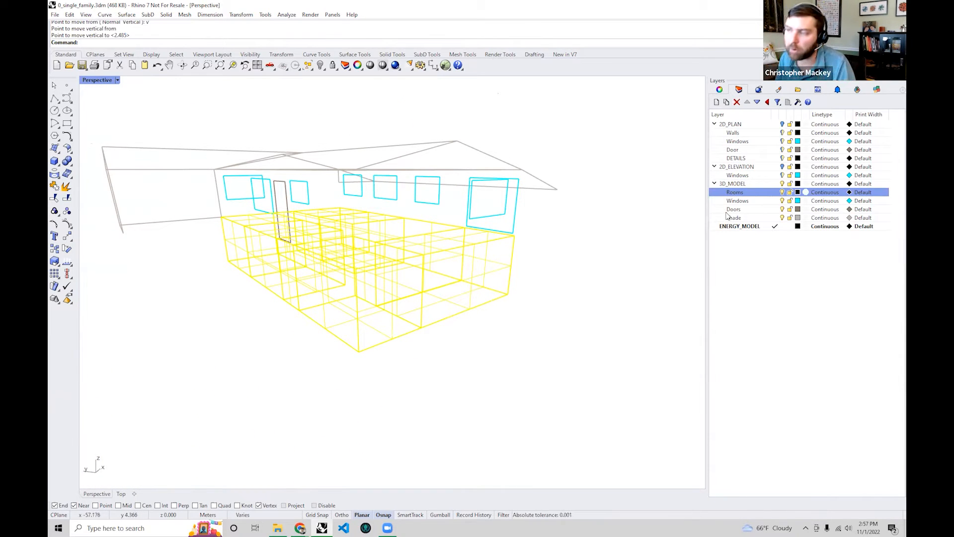
# - Convert the selected below-grade geometry into Pollination rooms and view their boundary-condition colours from several angles
pyautogui.click(857, 90)
pyautogui.click(716, 126)
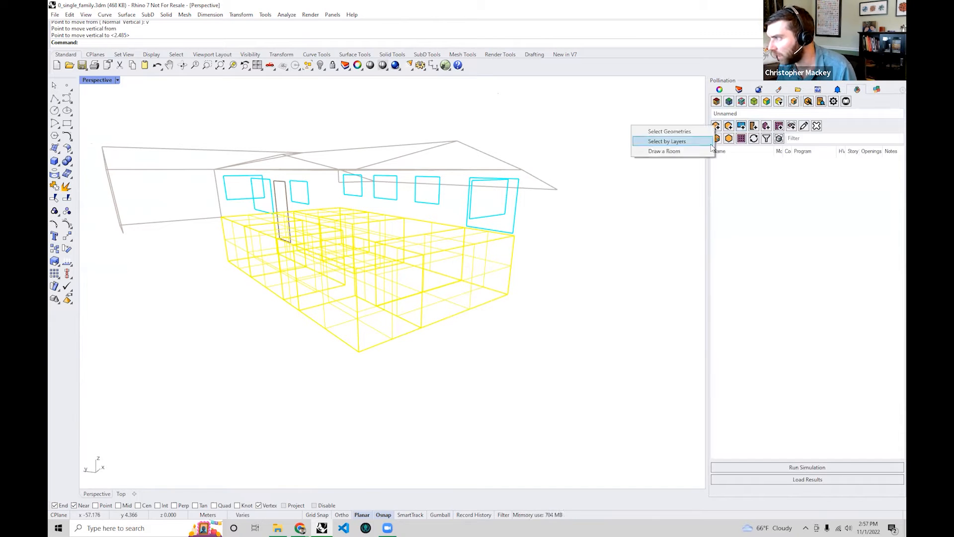
pyautogui.click(670, 132)
pyautogui.moveTo(382, 232); pyautogui.dragTo(396, 254, button='right')
pyautogui.press('Return')
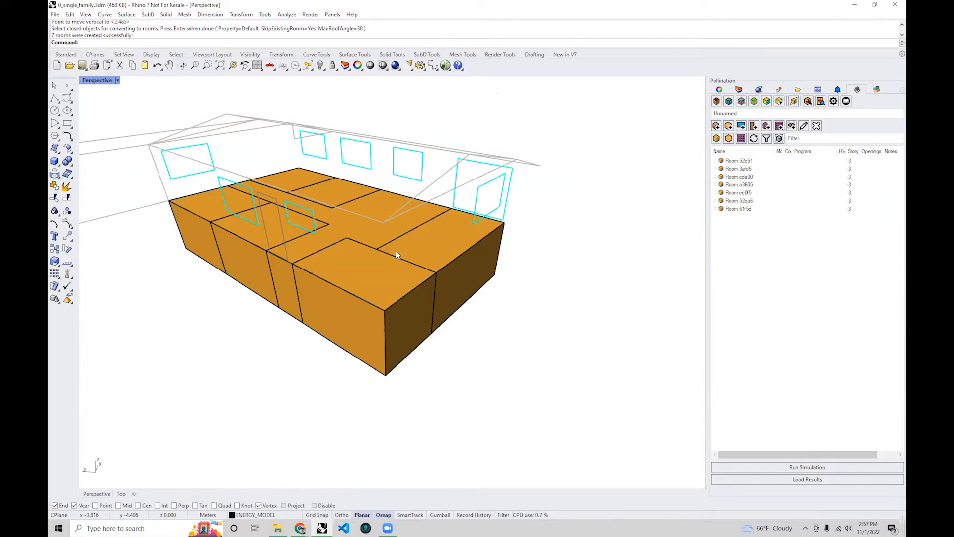
pyautogui.moveTo(396, 262); pyautogui.dragTo(416, 288, button='right')
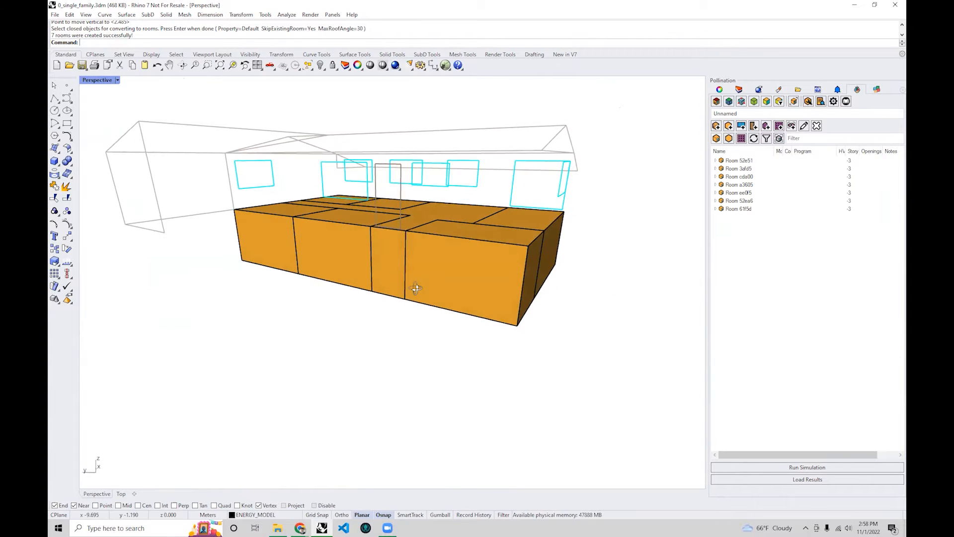
pyautogui.moveTo(416, 288)
pyautogui.mouseDown(button='right')
pyautogui.moveTo(404, 290)
pyautogui.moveTo(404, 311)
pyautogui.moveTo(417, 307)
pyautogui.mouseUp(button='right')
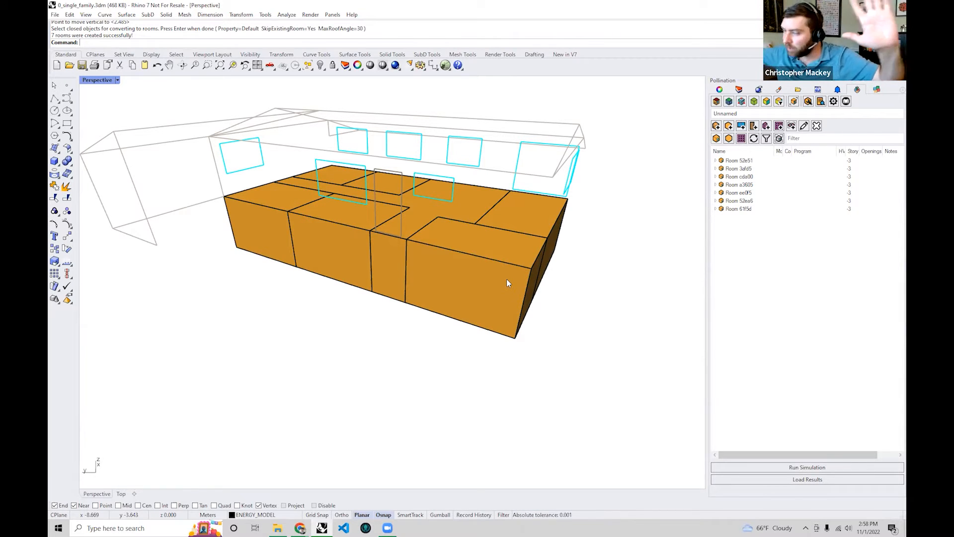
pyautogui.moveTo(506, 279); pyautogui.dragTo(489, 265, button='right')
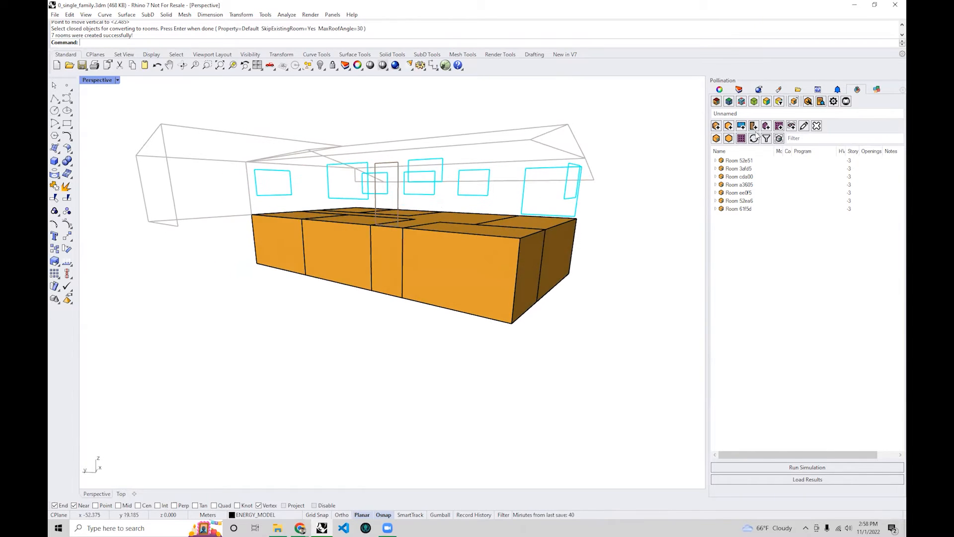
# - Turn off RoomSelection mode, select all the rooms and try to edit their faces with PO_EditFaceProperties
pyautogui.click(794, 101)
pyautogui.moveTo(557, 268); pyautogui.dragTo(561, 249, button='right')
pyautogui.moveTo(562, 248); pyautogui.dragTo(217, 256)
pyautogui.moveTo(360, 265); pyautogui.dragTo(361, 316, button='right')
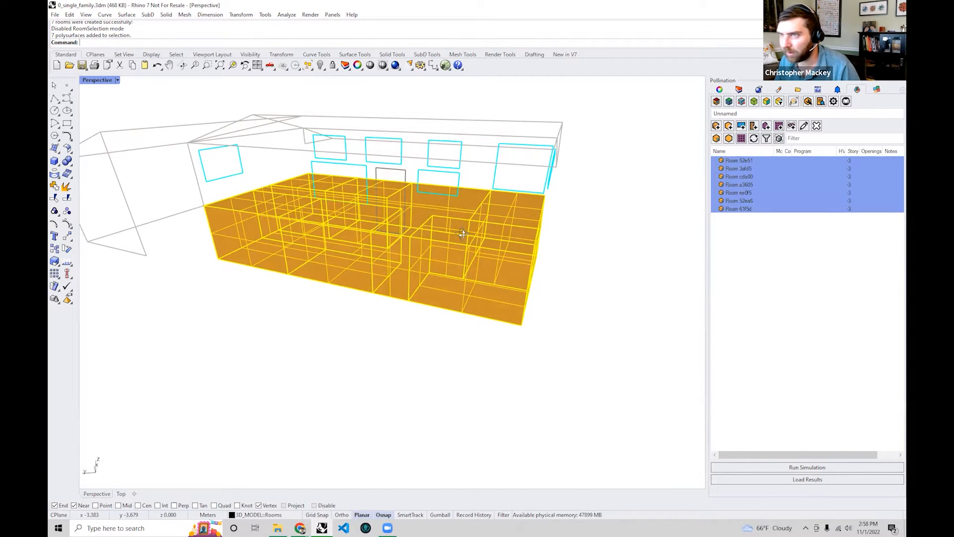
pyautogui.moveTo(460, 222); pyautogui.dragTo(463, 238, button='right')
pyautogui.write('PO')
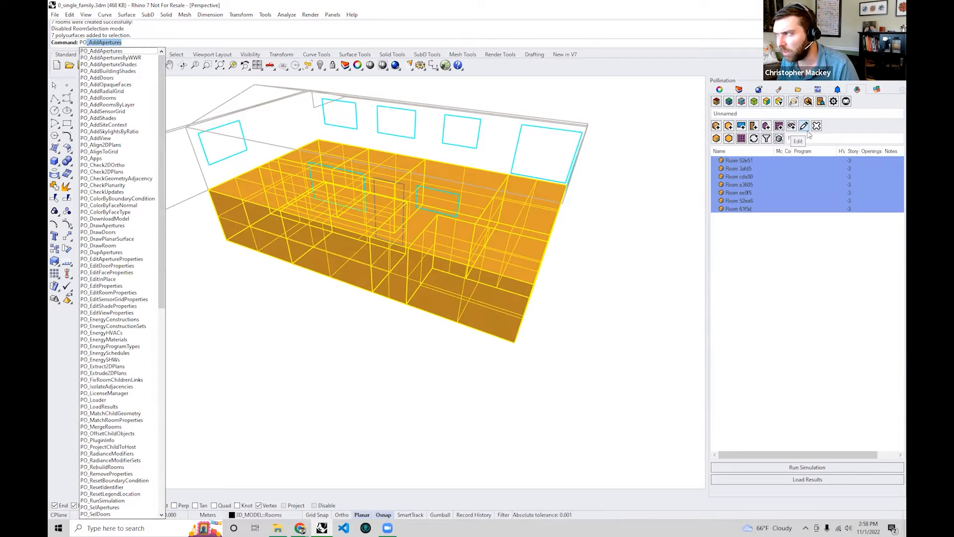
pyautogui.write('_Edit')
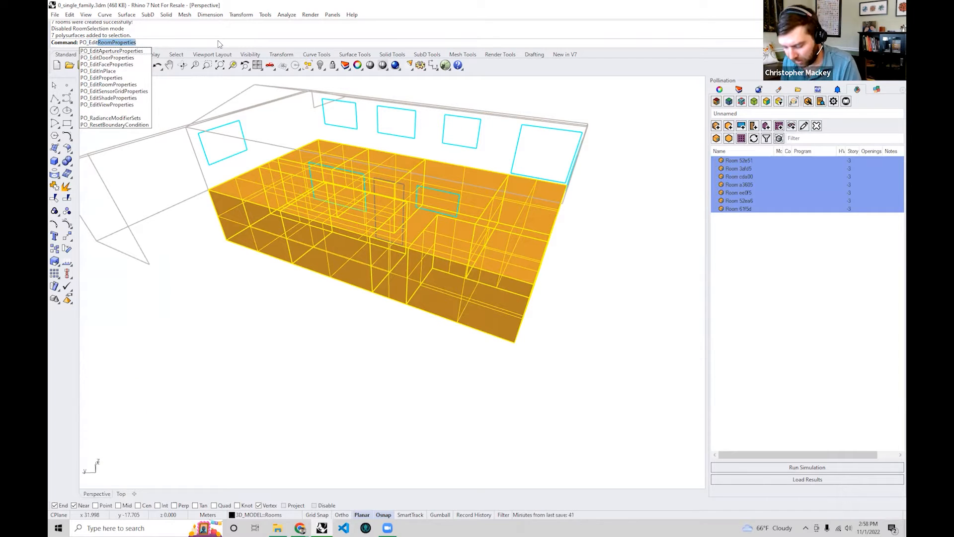
pyautogui.write('Face')
pyautogui.press('Return')
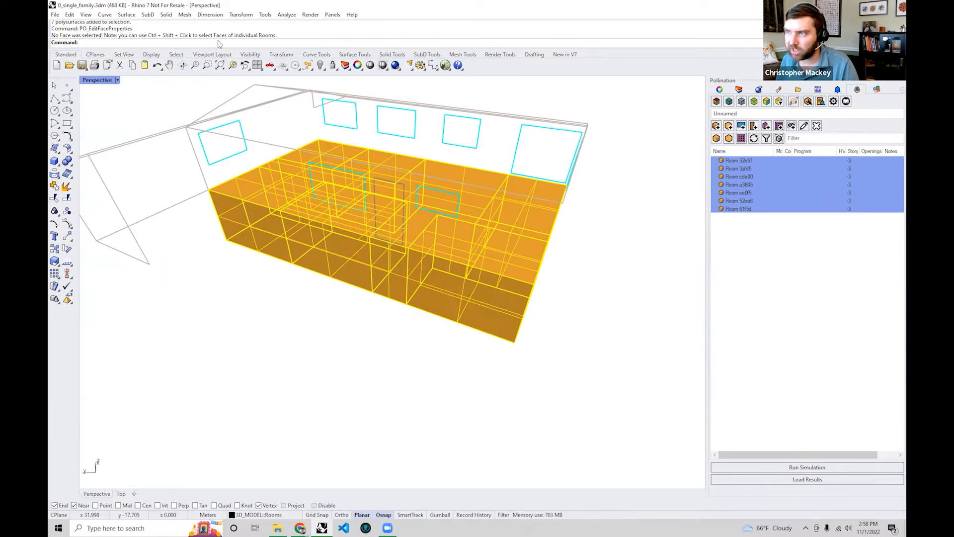
# - Select only the wall faces of all rooms and set their boundary condition to Outdoors with PO_EditFaceProperties
pyautogui.moveTo(367, 252); pyautogui.dragTo(304, 182, button='right')
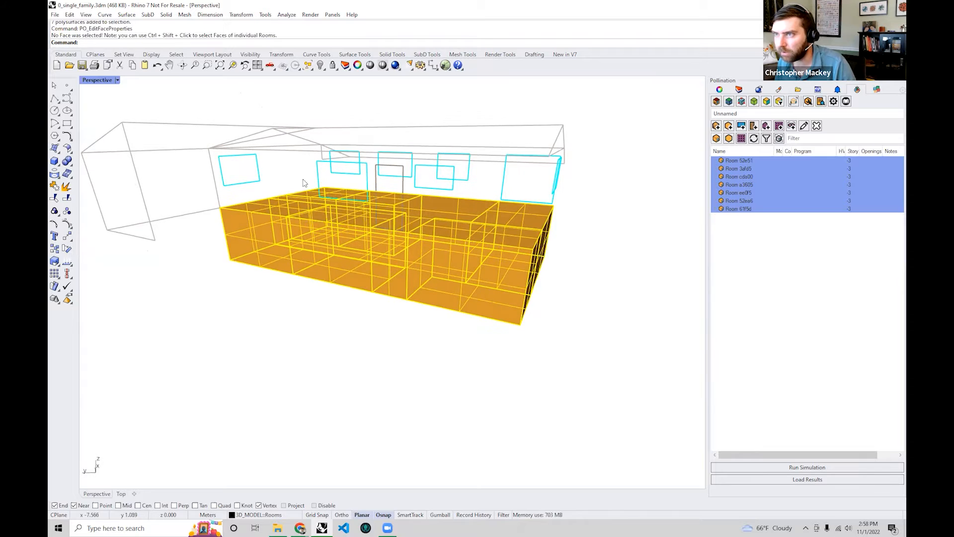
pyautogui.moveTo(158, 95); pyautogui.dragTo(210, 108, button='right')
pyautogui.moveTo(404, 227); pyautogui.dragTo(409, 200, button='right')
pyautogui.click(548, 278)
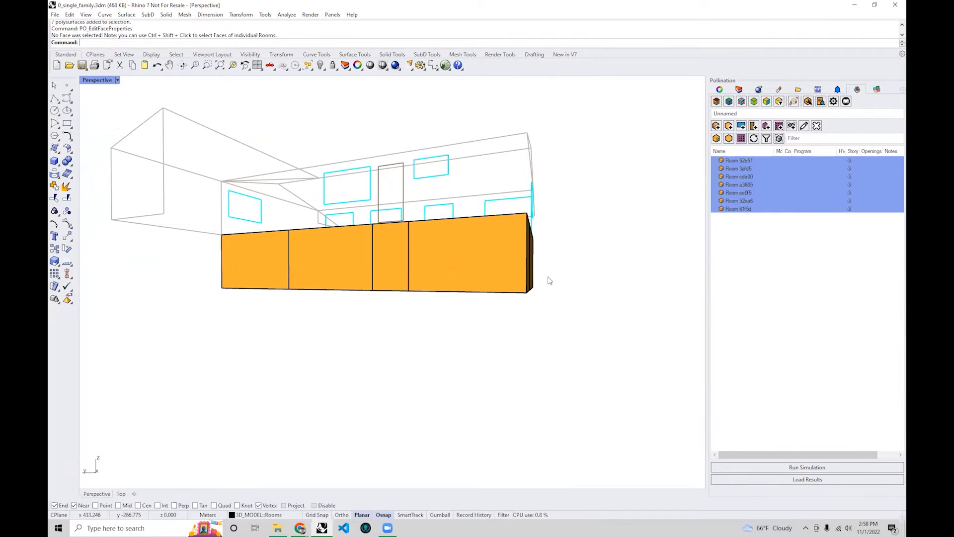
pyautogui.moveTo(567, 272); pyautogui.dragTo(181, 256)
pyautogui.moveTo(430, 262); pyautogui.dragTo(436, 343, button='right')
pyautogui.write('PO_EditFaceProperties')
pyautogui.press('Return')
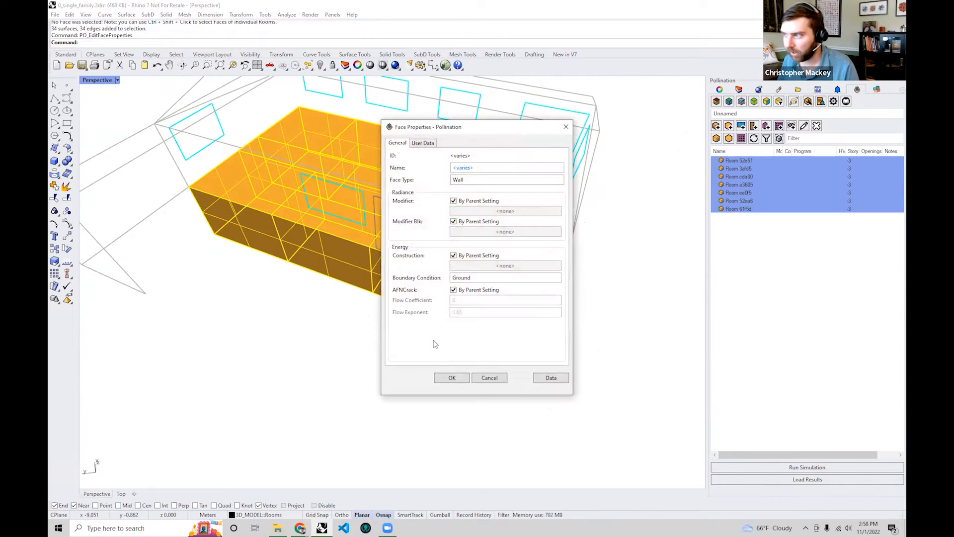
pyautogui.click(471, 278)
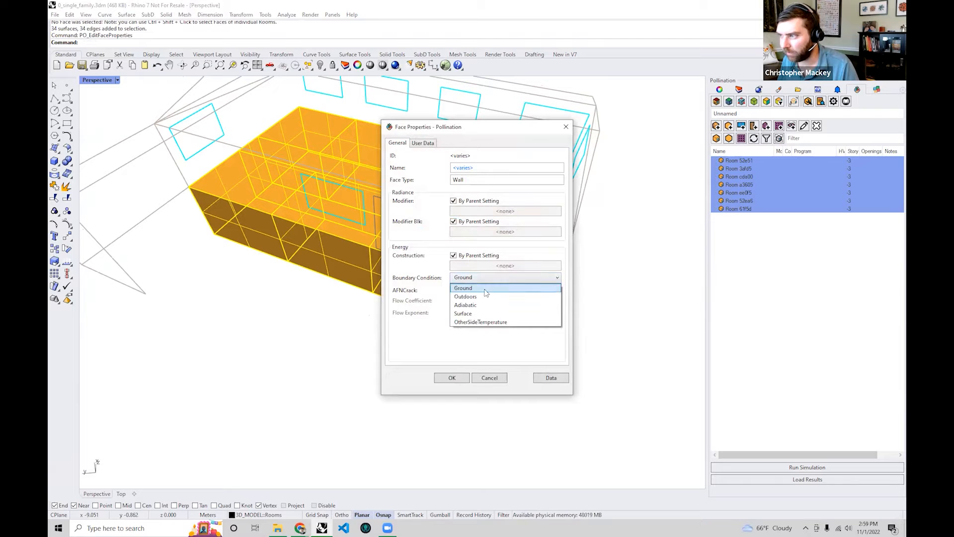
pyautogui.click(479, 298)
pyautogui.click(459, 381)
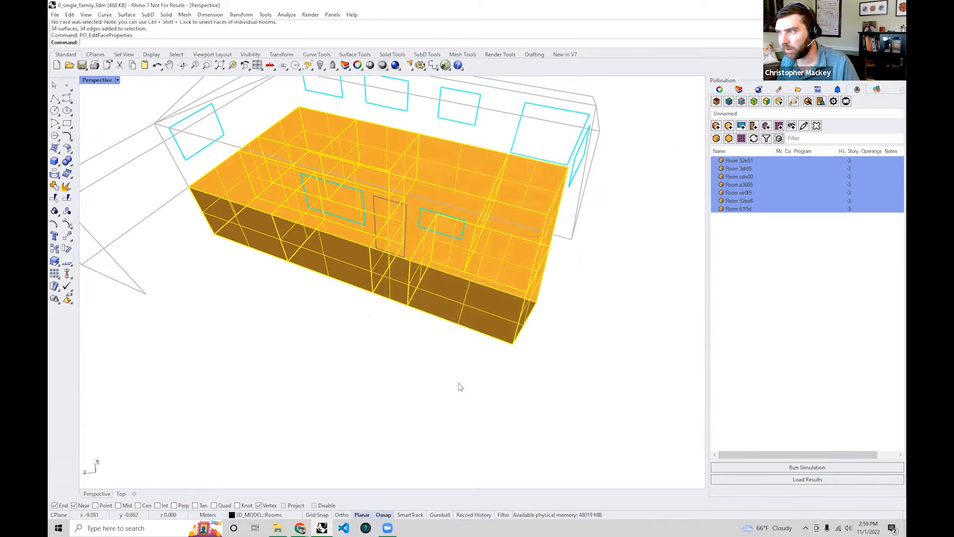
pyautogui.moveTo(456, 390); pyautogui.dragTo(437, 367, button='right')
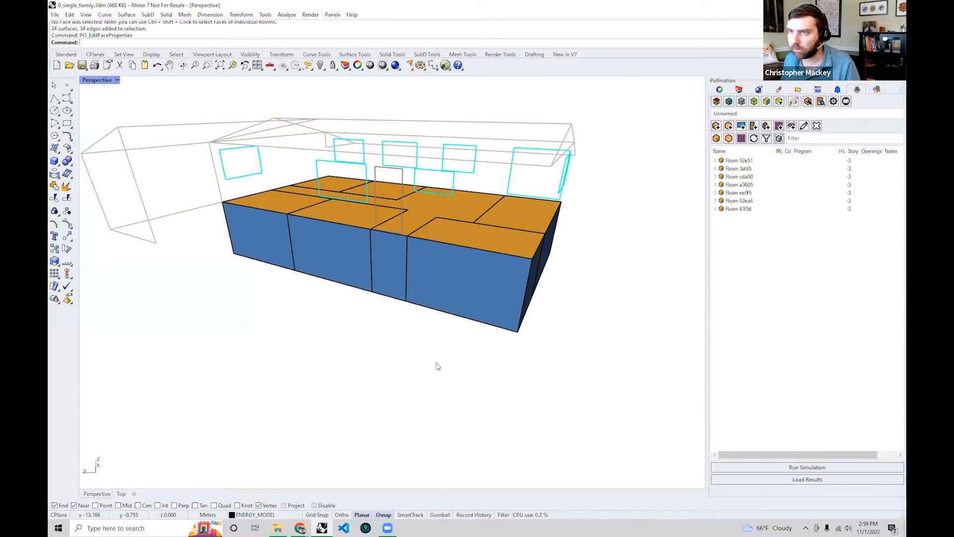
# - Undo the wall boundary-condition edit, the room conversion and the downward move of the Rooms geometry
pyautogui.moveTo(439, 300)
pyautogui.mouseDown(button='right')
pyautogui.moveTo(424, 286)
pyautogui.moveTo(439, 290)
pyautogui.mouseUp(button='right')
pyautogui.hotkey('ctrl', 'z')
pyautogui.hotkey('ctrl', 'z')
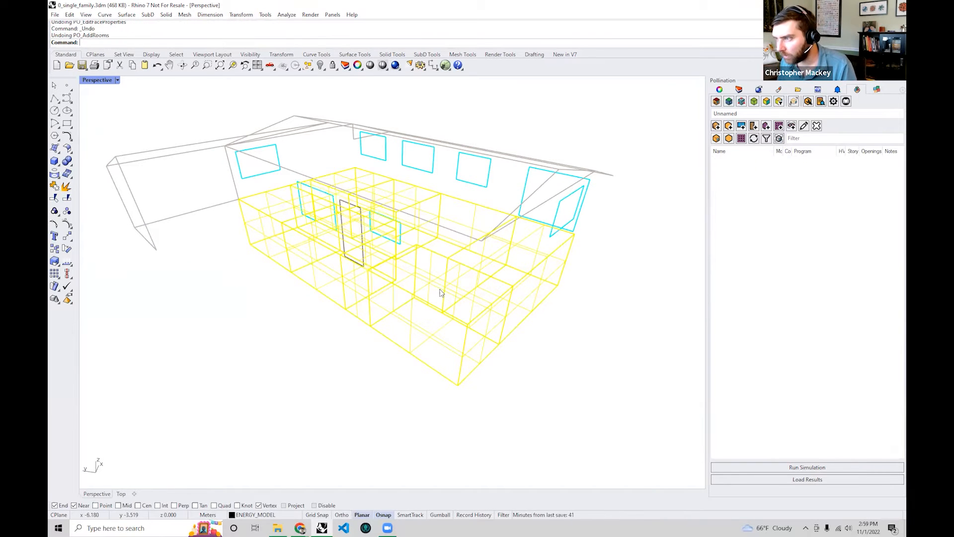
pyautogui.moveTo(439, 292); pyautogui.dragTo(444, 281, button='right')
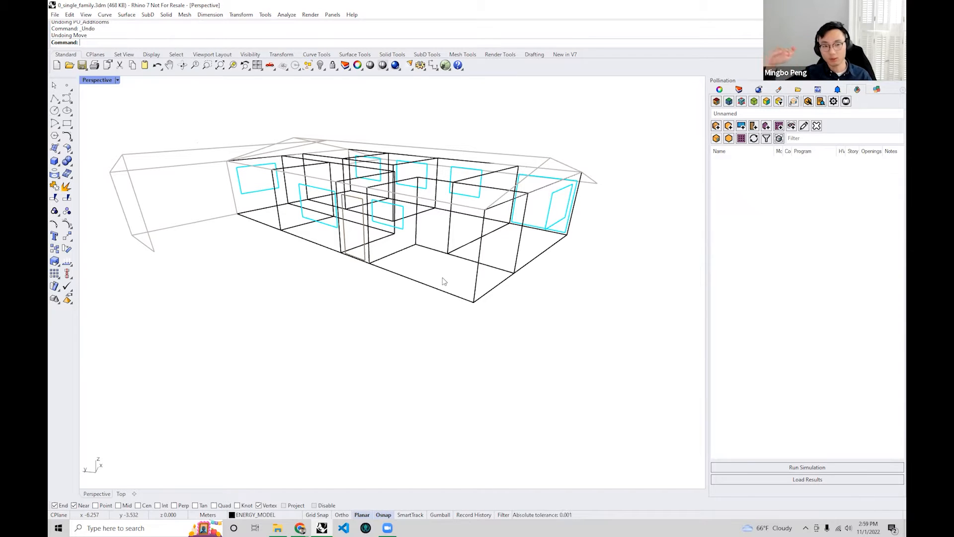
pyautogui.moveTo(460, 276); pyautogui.dragTo(589, 299, button='right')
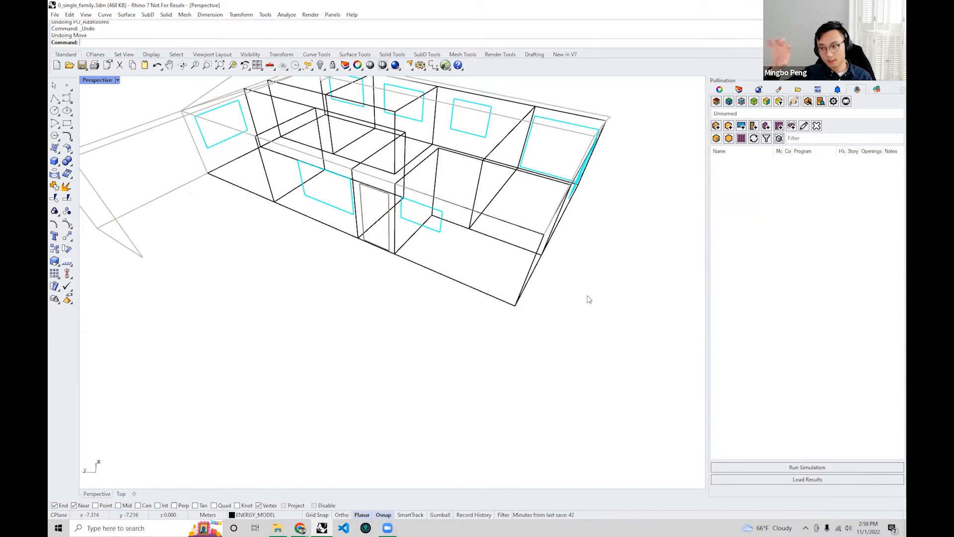
pyautogui.moveTo(582, 324); pyautogui.dragTo(513, 362, button='right')
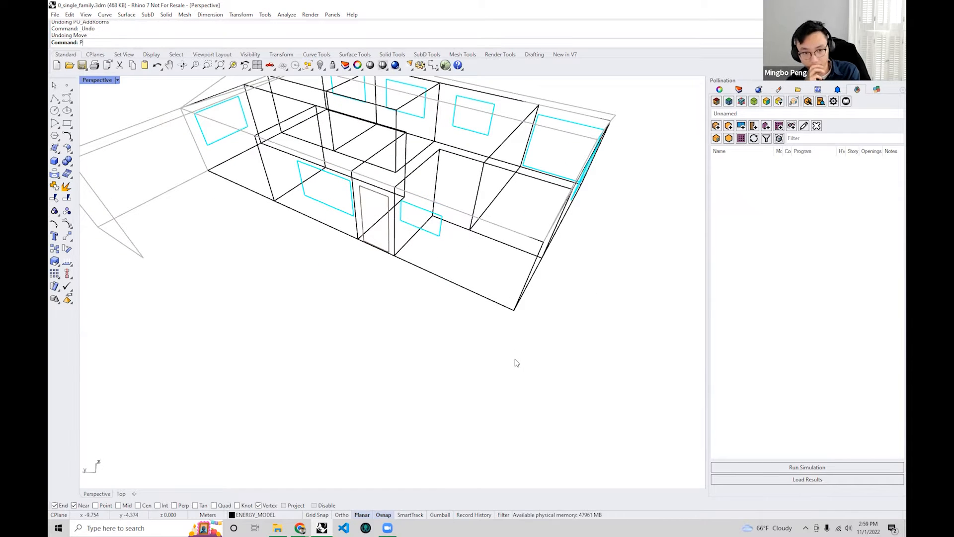
pyautogui.write('O_SplitRooms')
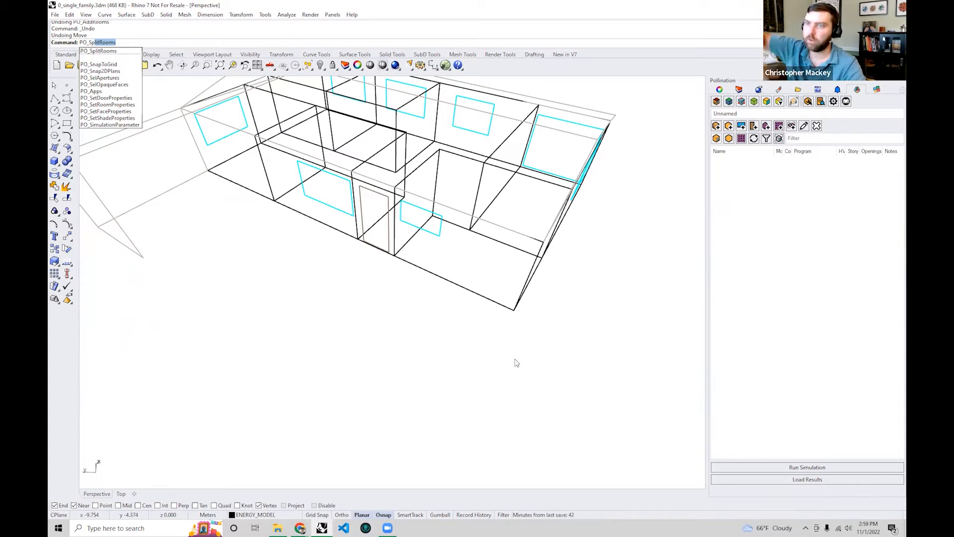
pyautogui.press('Escape')
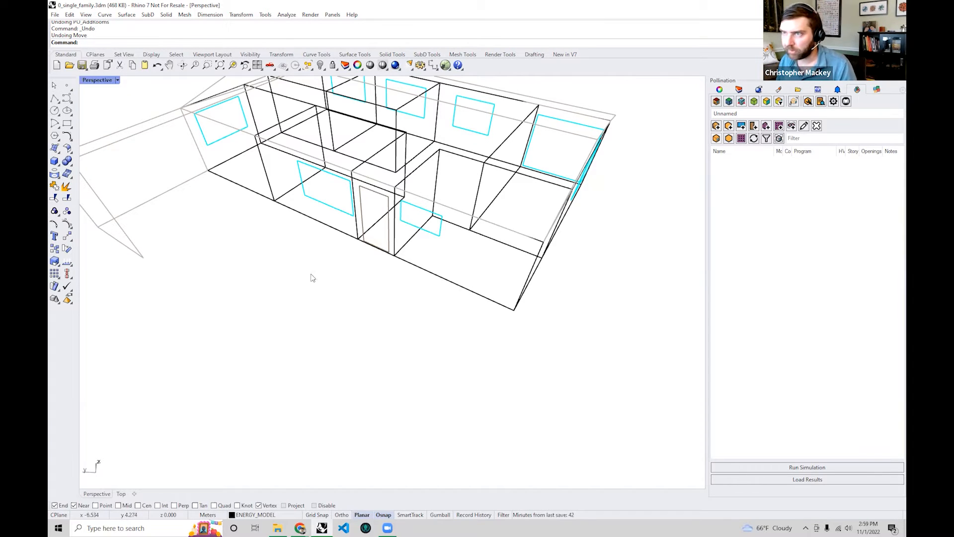
pyautogui.scroll(-2, 421, 353)
pyautogui.keyDown('shift'); pyautogui.moveTo(395, 271); pyautogui.dragTo(423, 325, button='right'); pyautogui.keyUp('shift')
pyautogui.moveTo(422, 325); pyautogui.dragTo(438, 348, button='right')
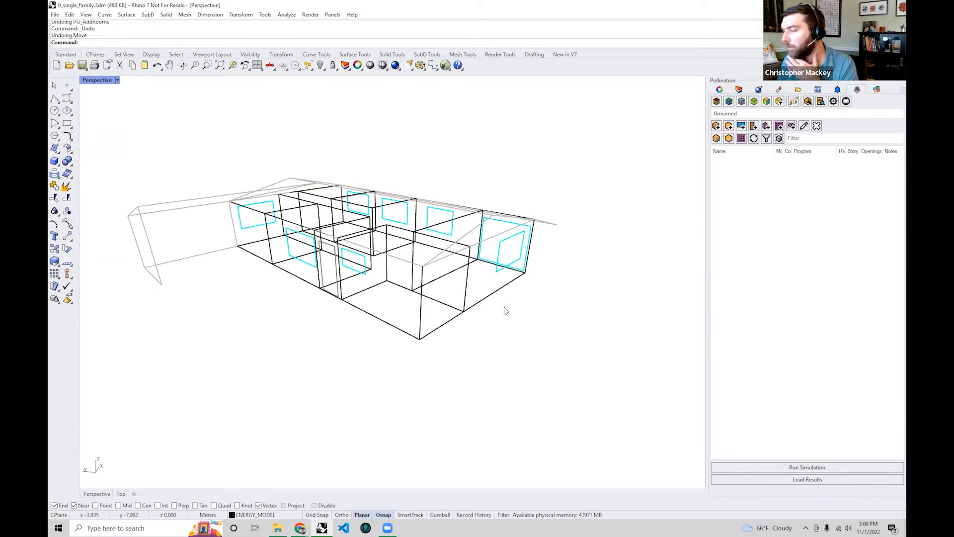
# - Select all objects on the Rooms layer under 3D_MODEL
pyautogui.moveTo(505, 311); pyautogui.dragTo(577, 243, button='right')
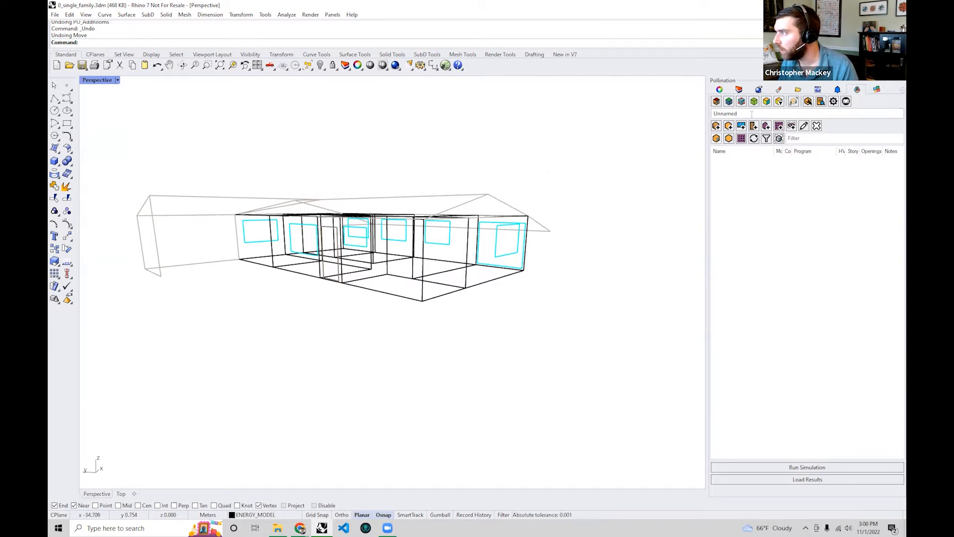
pyautogui.click(739, 89)
pyautogui.click(734, 193)
pyautogui.rightClick(732, 195)
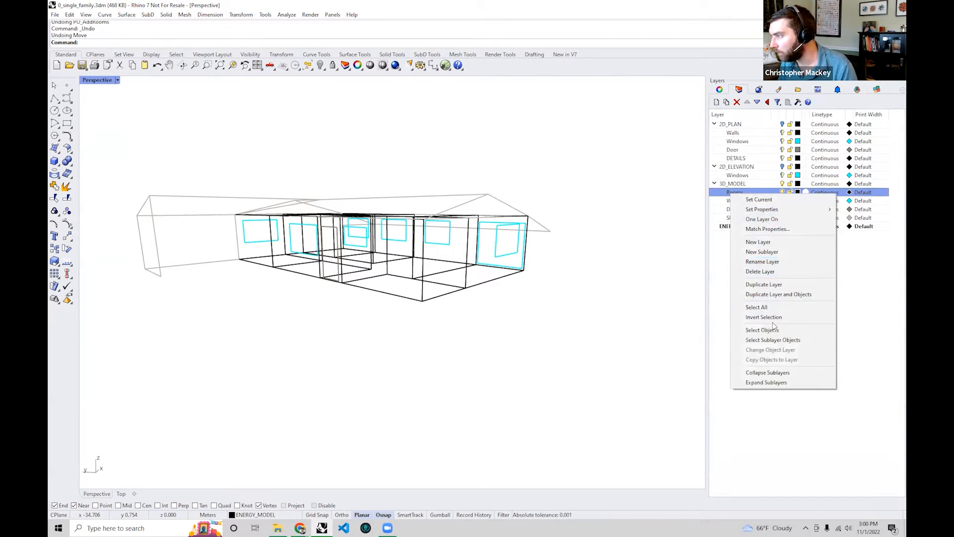
pyautogui.click(773, 326)
pyautogui.moveTo(406, 248); pyautogui.dragTo(412, 307, button='right')
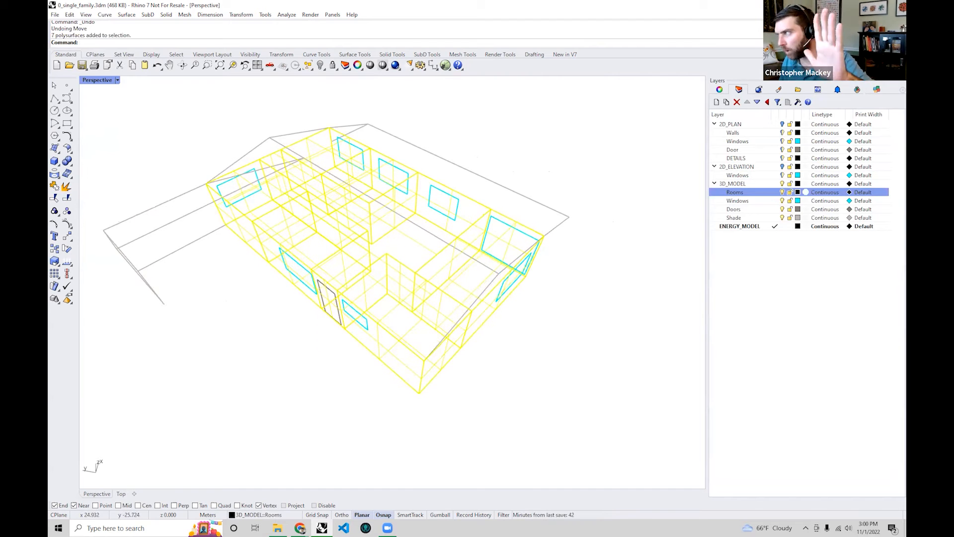
# - Convert the selected Rooms geometry into Pollination rooms with the default options and inspect the floor faces from below
pyautogui.click(857, 90)
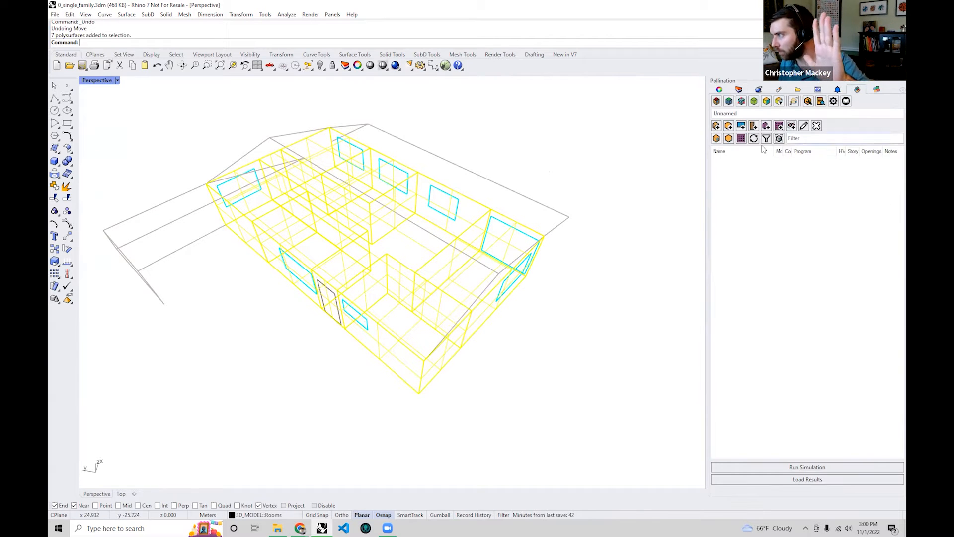
pyautogui.click(716, 125)
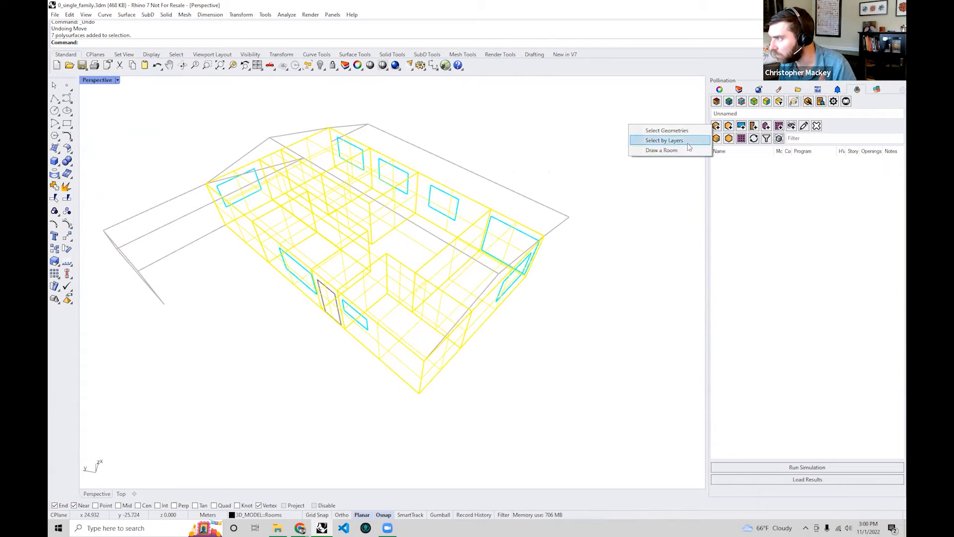
pyautogui.click(690, 131)
pyautogui.moveTo(682, 145); pyautogui.dragTo(475, 224, button='right')
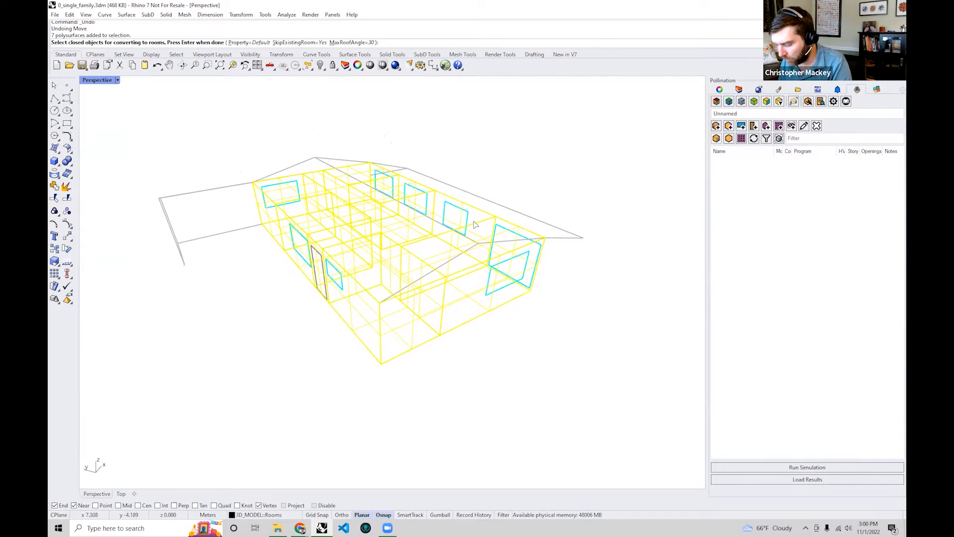
pyautogui.press('Return')
pyautogui.moveTo(389, 331); pyautogui.dragTo(418, 202, button='right')
pyautogui.scroll(5, 389, 246)
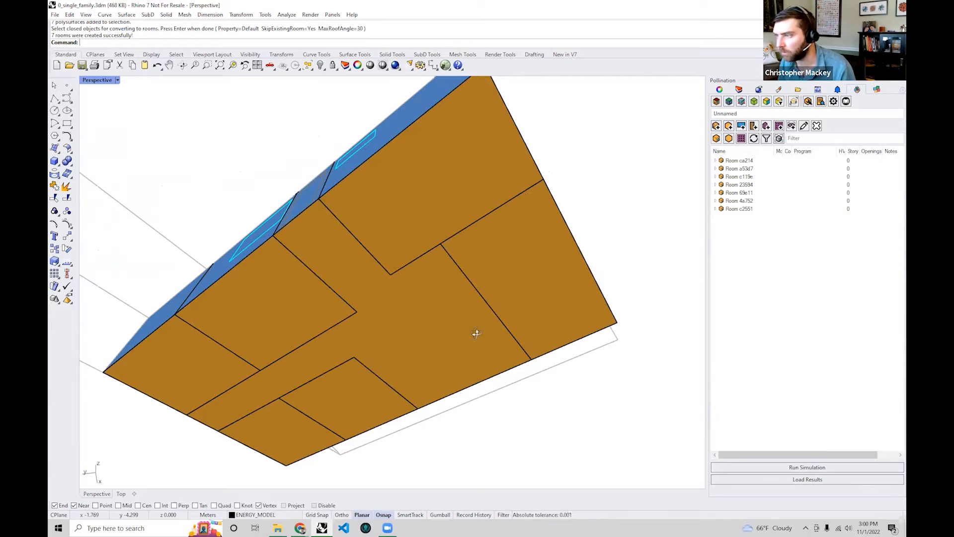
pyautogui.scroll(-5, 478, 334)
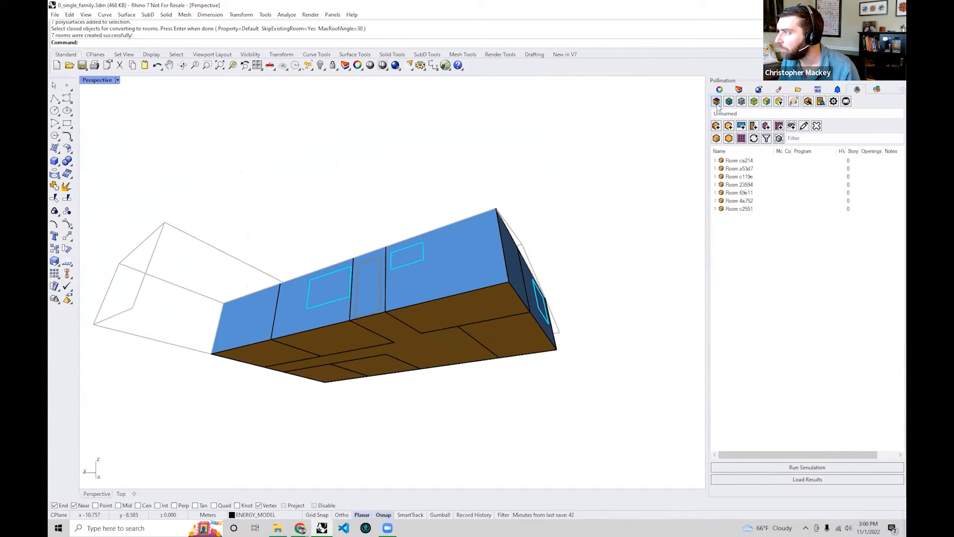
# - Colour the rooms by face type and inspect the roofs, walls and floors from above and below
pyautogui.click(716, 102)
pyautogui.moveTo(647, 164); pyautogui.dragTo(430, 284, button='right')
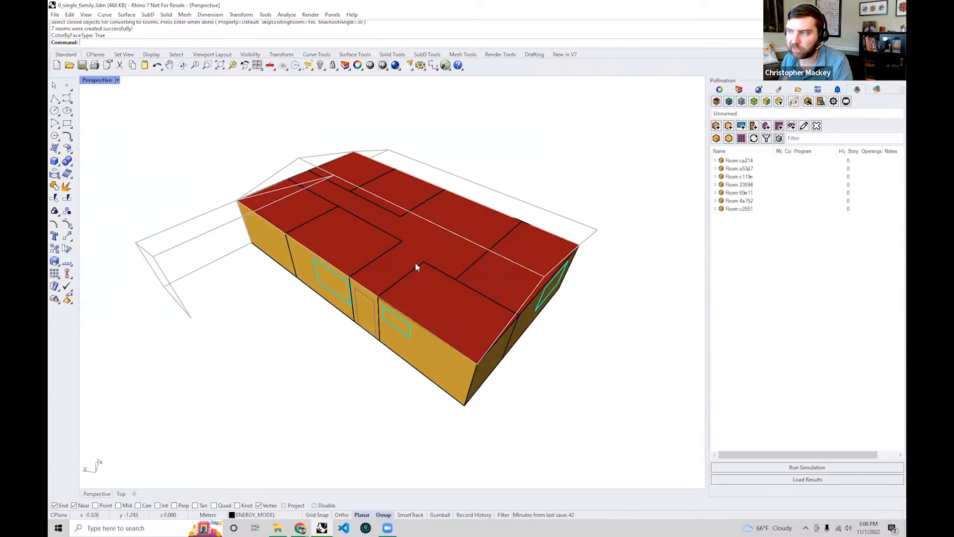
pyautogui.moveTo(404, 347); pyautogui.dragTo(395, 288, button='right')
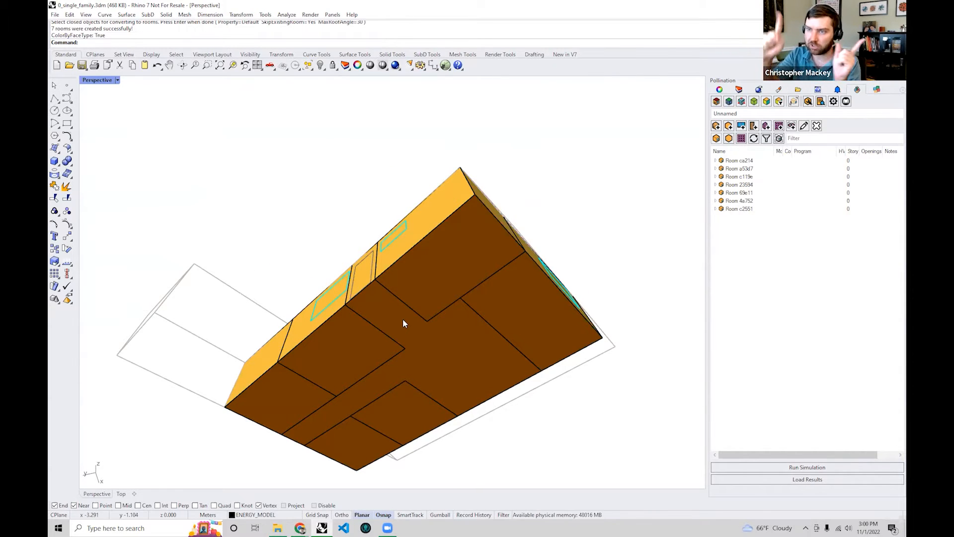
pyautogui.moveTo(403, 324); pyautogui.dragTo(492, 297, button='right')
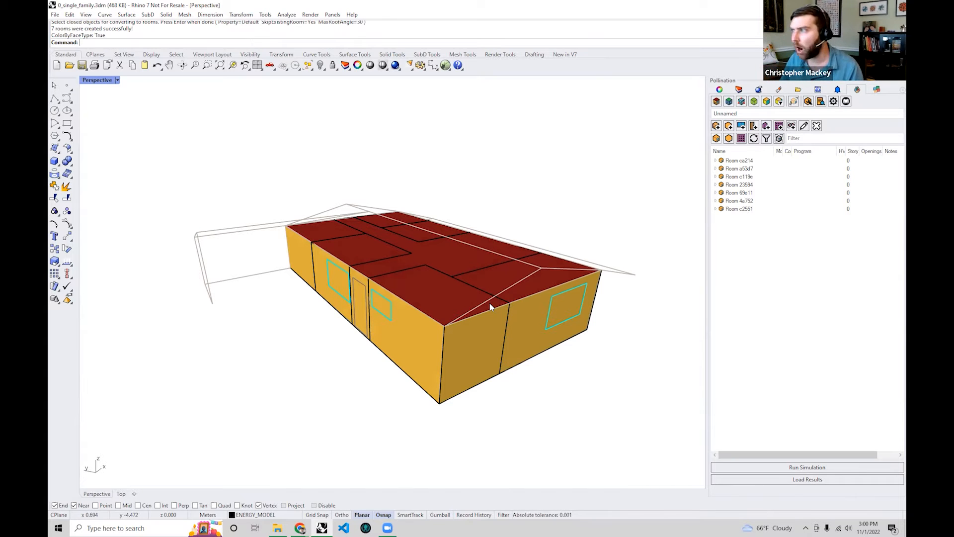
pyautogui.moveTo(512, 236); pyautogui.dragTo(552, 259, button='right')
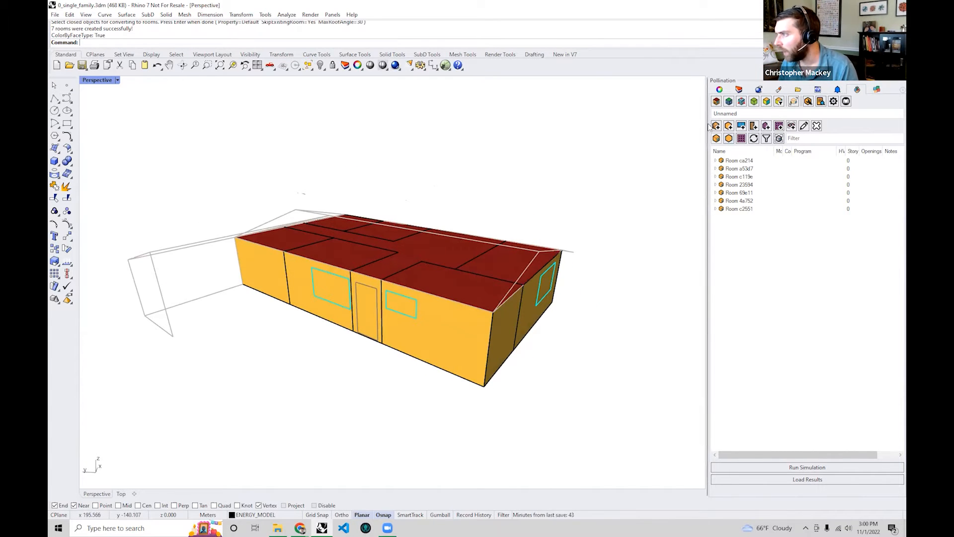
pyautogui.click(729, 139)
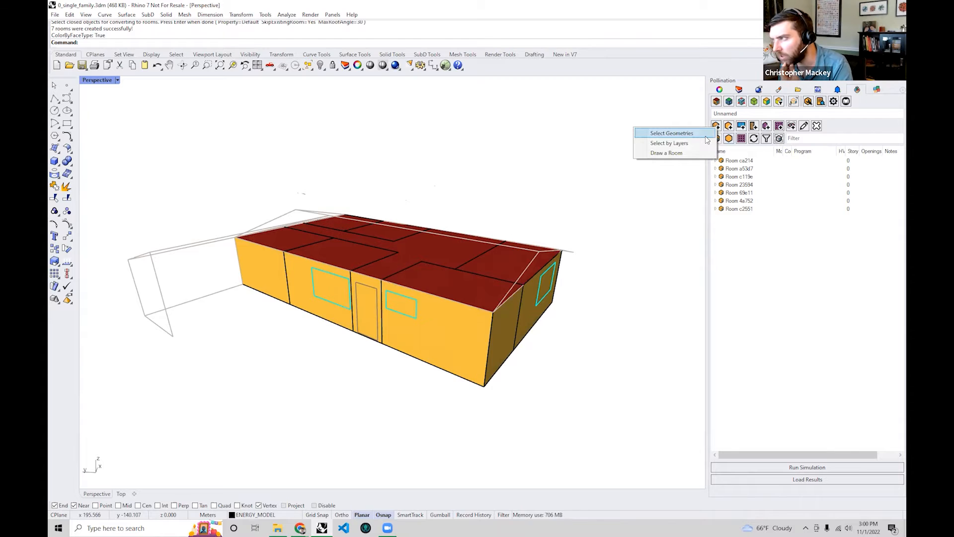
pyautogui.click(671, 133)
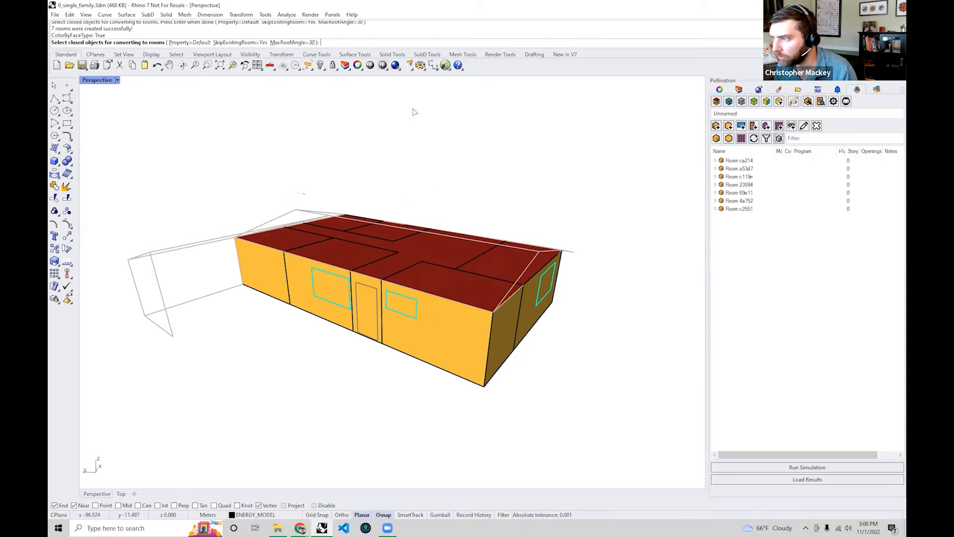
pyautogui.moveTo(548, 162); pyautogui.dragTo(490, 305, button='right')
pyautogui.press('Return')
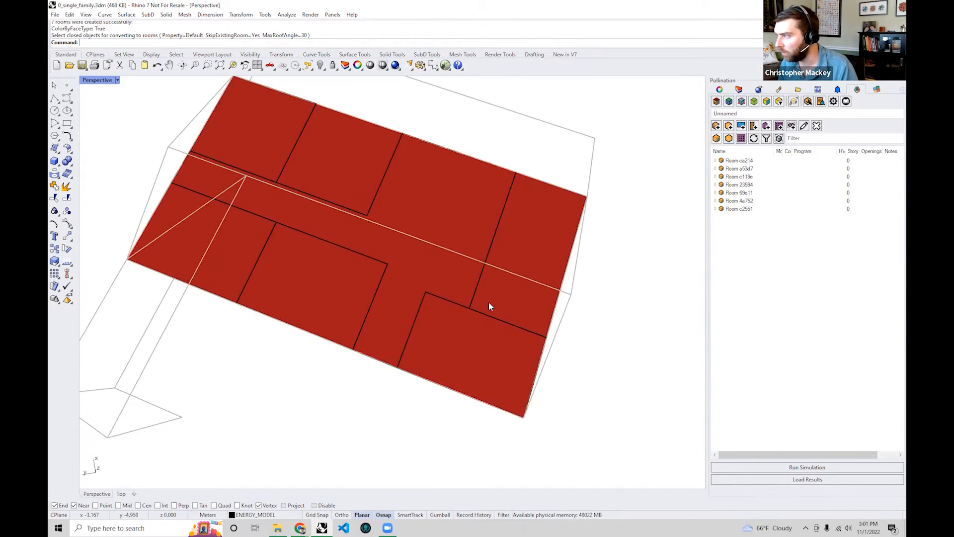
# - Colour the rooms by boundary condition and inspect the floors, outer walls and roof
pyautogui.click(729, 101)
pyautogui.moveTo(446, 395); pyautogui.dragTo(374, 211, button='right')
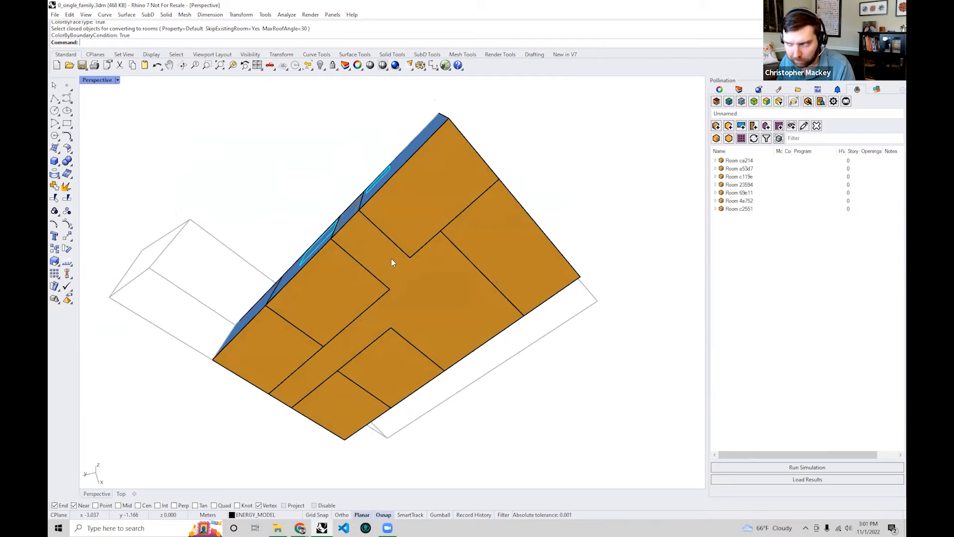
pyautogui.moveTo(391, 258); pyautogui.dragTo(401, 358, button='right')
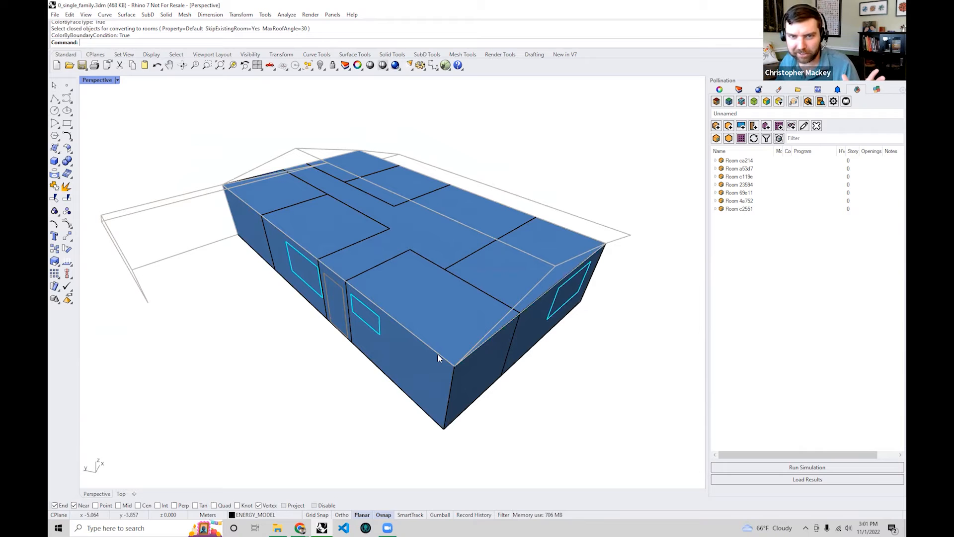
pyautogui.moveTo(431, 332); pyautogui.dragTo(463, 337, button='right')
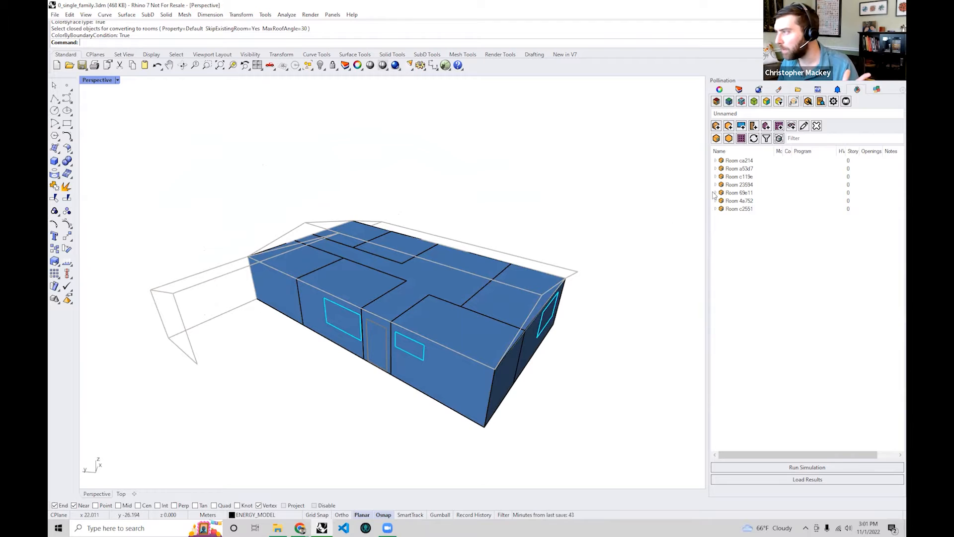
# - Hide the RoofCeiling faces through the Pollination renderer settings and refresh the display
pyautogui.click(780, 102)
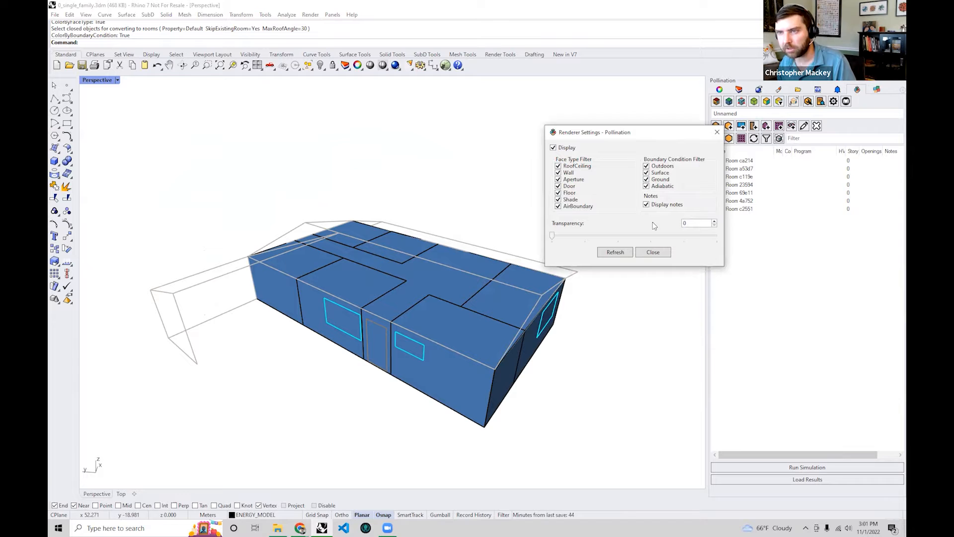
pyautogui.click(587, 167)
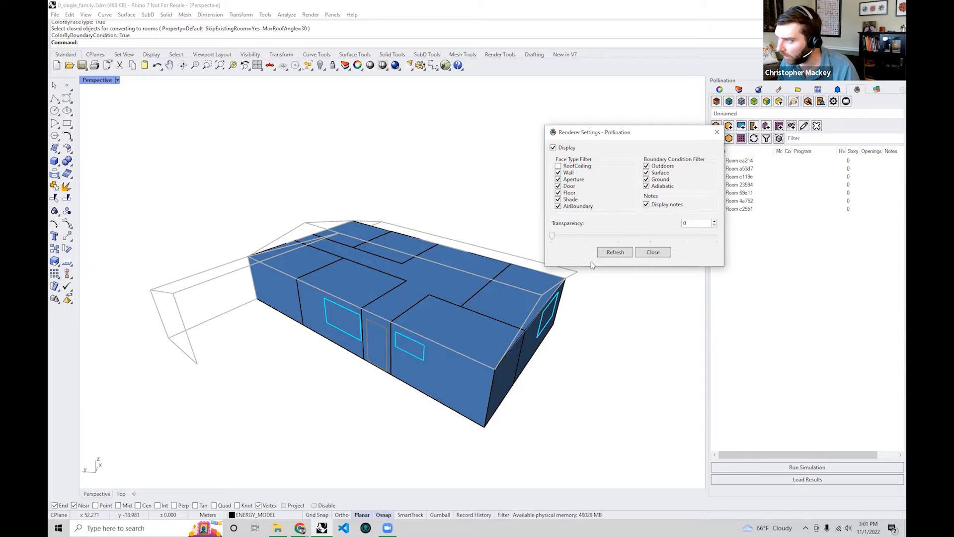
pyautogui.click(615, 253)
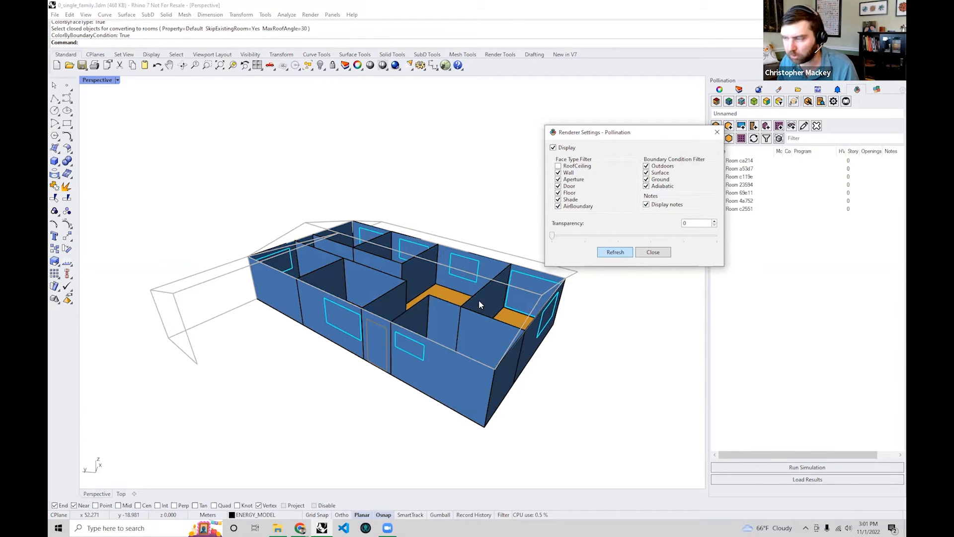
# - Examine the boundary-condition colours of the interior walls and floors inside the open-topped house
pyautogui.moveTo(433, 309)
pyautogui.mouseDown(button='right')
pyautogui.moveTo(434, 333)
pyautogui.moveTo(422, 328)
pyautogui.moveTo(444, 317)
pyautogui.mouseUp(button='right')
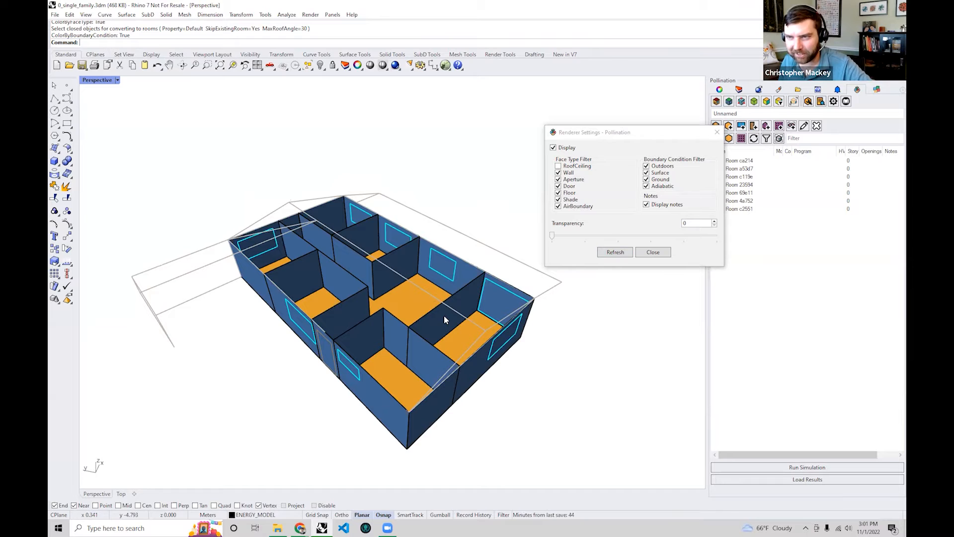
pyautogui.scroll(3, 444, 315)
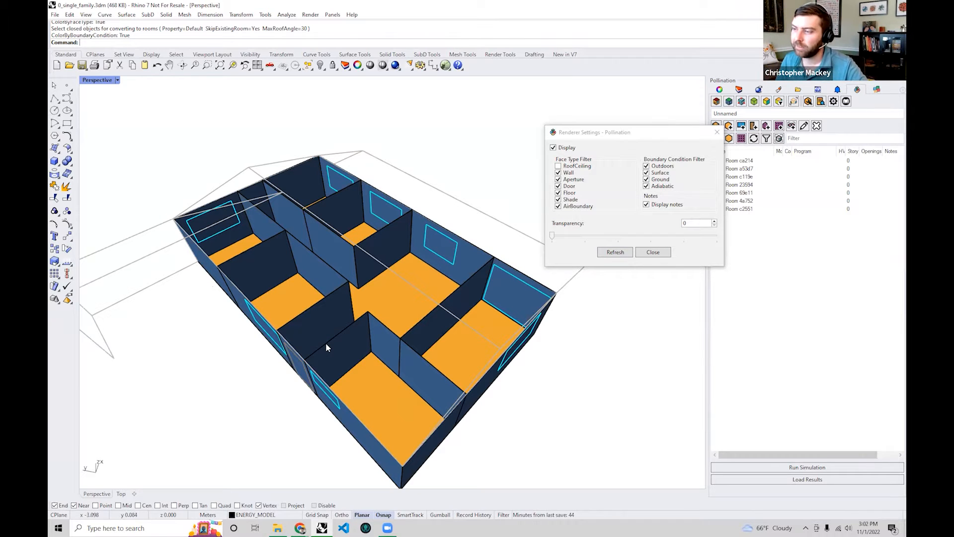
pyautogui.moveTo(327, 349); pyautogui.dragTo(372, 324, button='right')
pyautogui.scroll(3, 413, 314)
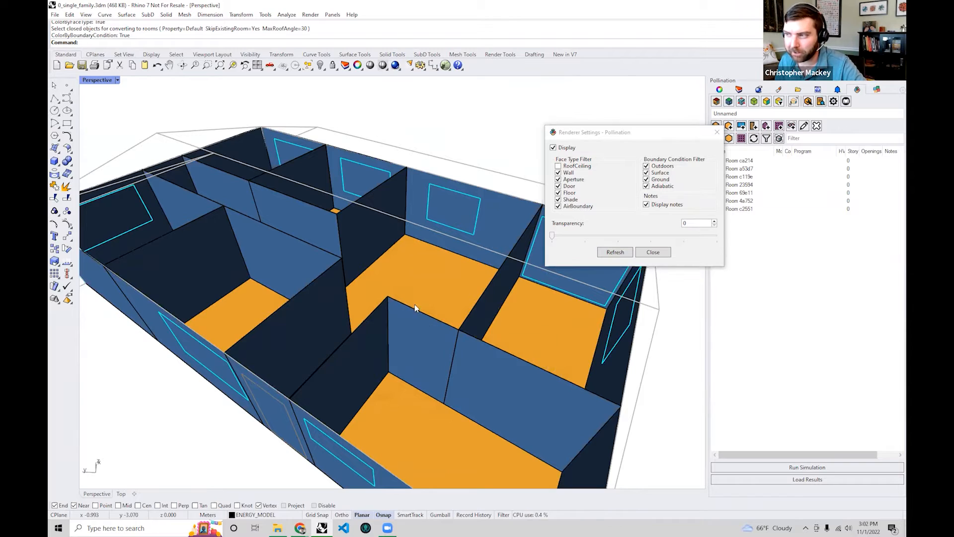
pyautogui.moveTo(293, 272); pyautogui.dragTo(296, 294, button='right')
pyautogui.scroll(-4, 290, 272)
pyautogui.moveTo(359, 313); pyautogui.dragTo(347, 269, button='right')
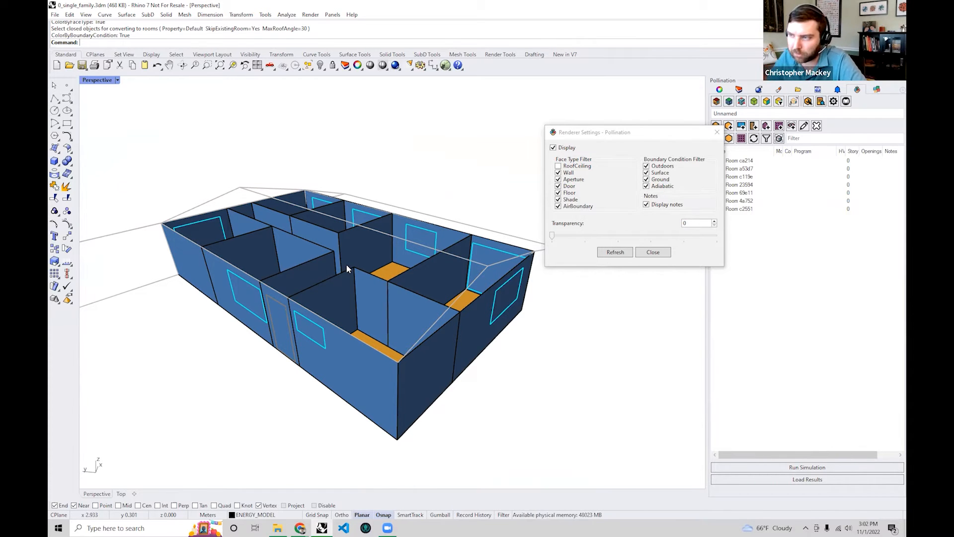
pyautogui.moveTo(346, 263); pyautogui.dragTo(347, 282, button='right')
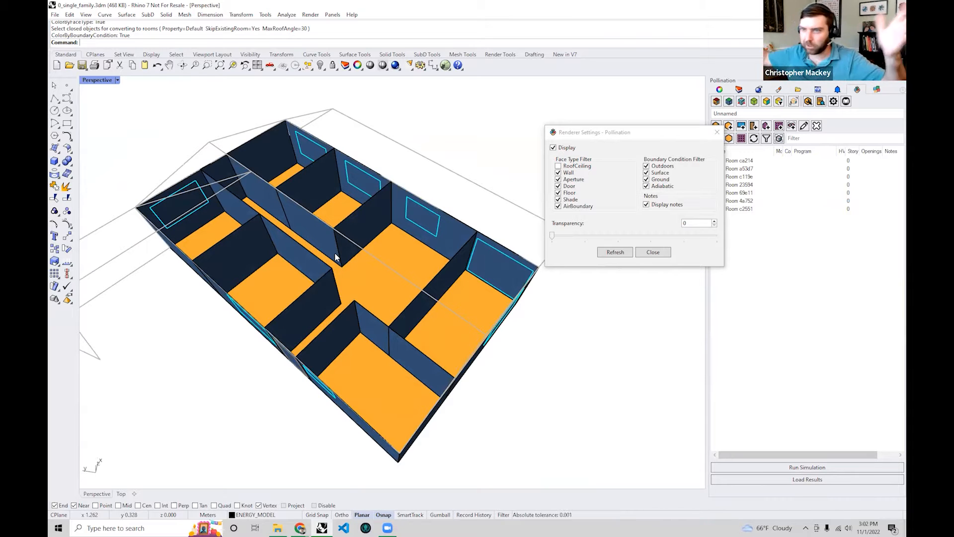
pyautogui.moveTo(358, 249)
pyautogui.mouseDown(button='right')
pyautogui.moveTo(348, 234)
pyautogui.moveTo(355, 197)
pyautogui.moveTo(346, 254)
pyautogui.mouseUp(button='right')
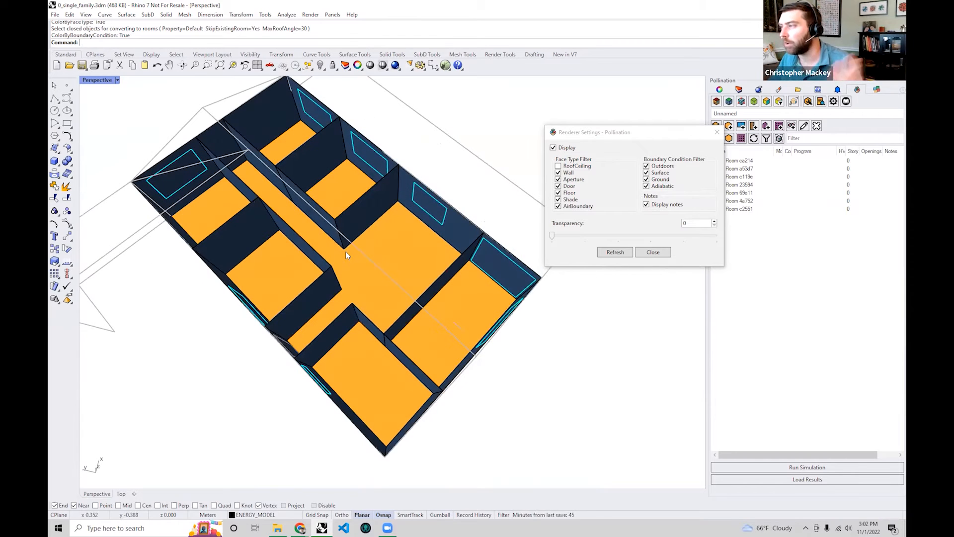
pyautogui.moveTo(405, 283)
pyautogui.mouseDown(button='right')
pyautogui.moveTo(398, 300)
pyautogui.moveTo(385, 283)
pyautogui.moveTo(397, 285)
pyautogui.mouseUp(button='right')
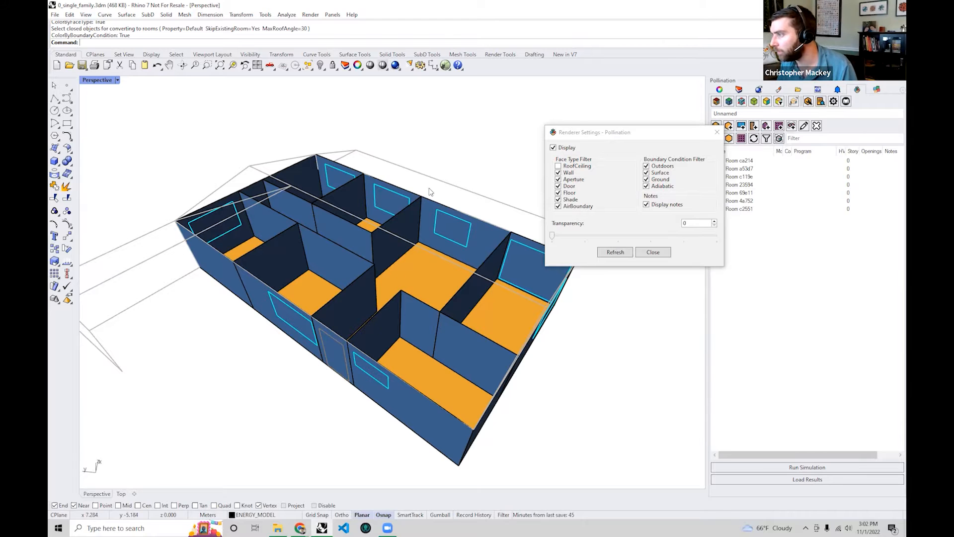
# - Show the RoofCeiling faces again, refresh the display and close the renderer settings
pyautogui.click(558, 166)
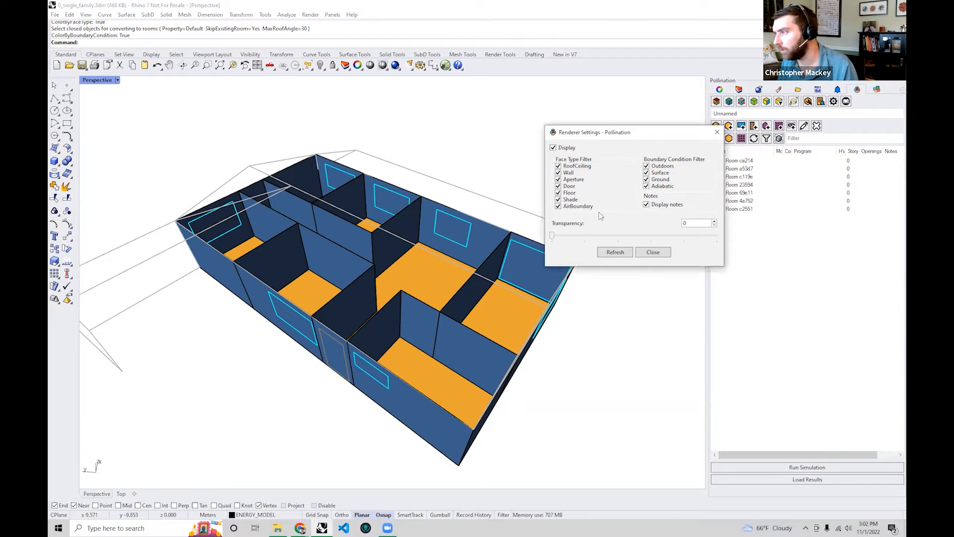
pyautogui.click(629, 255)
pyautogui.click(649, 254)
pyautogui.scroll(-2, 514, 256)
pyautogui.keyDown('shift'); pyautogui.moveTo(514, 256); pyautogui.dragTo(486, 309, button='right'); pyautogui.keyUp('shift')
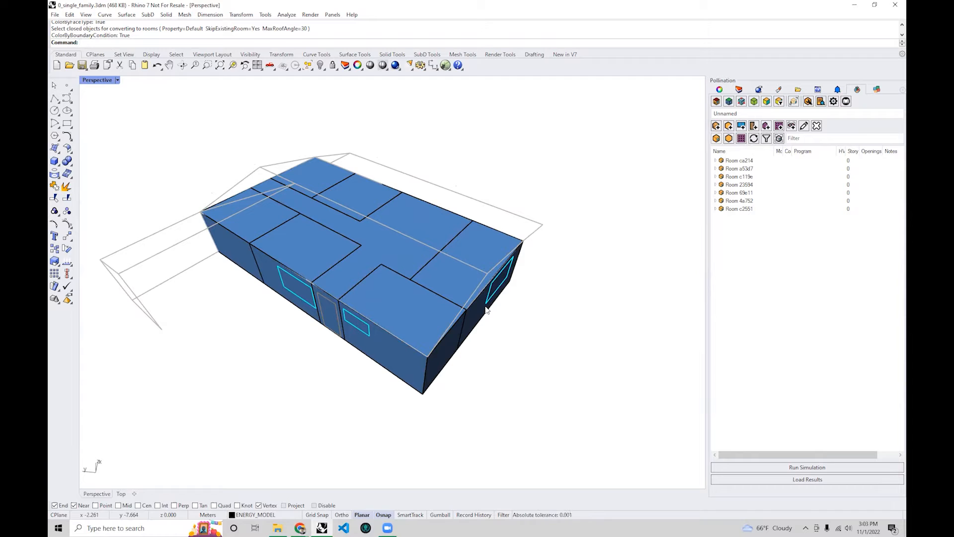
pyautogui.click(780, 101)
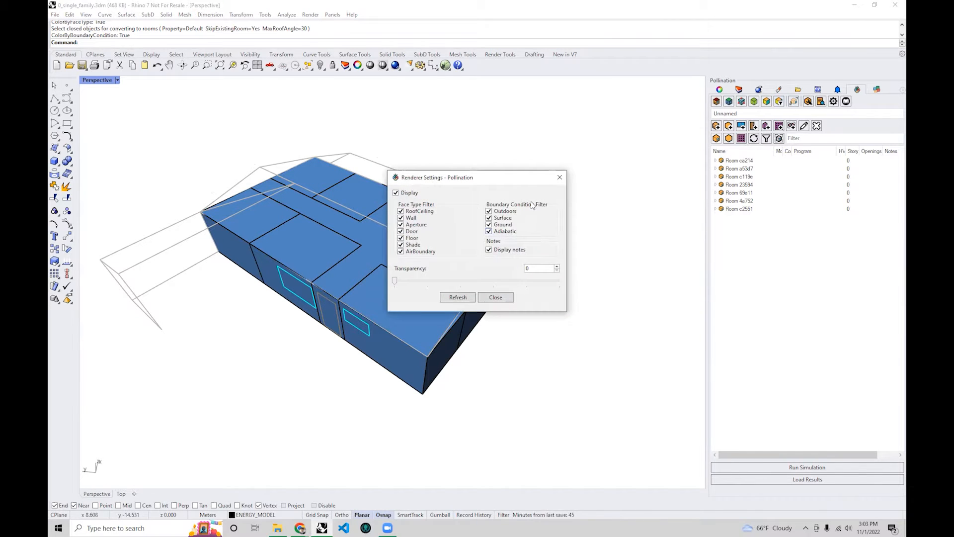
pyautogui.click(559, 179)
pyautogui.keyDown('shift'); pyautogui.moveTo(399, 244); pyautogui.dragTo(455, 240, button='right'); pyautogui.keyUp('shift')
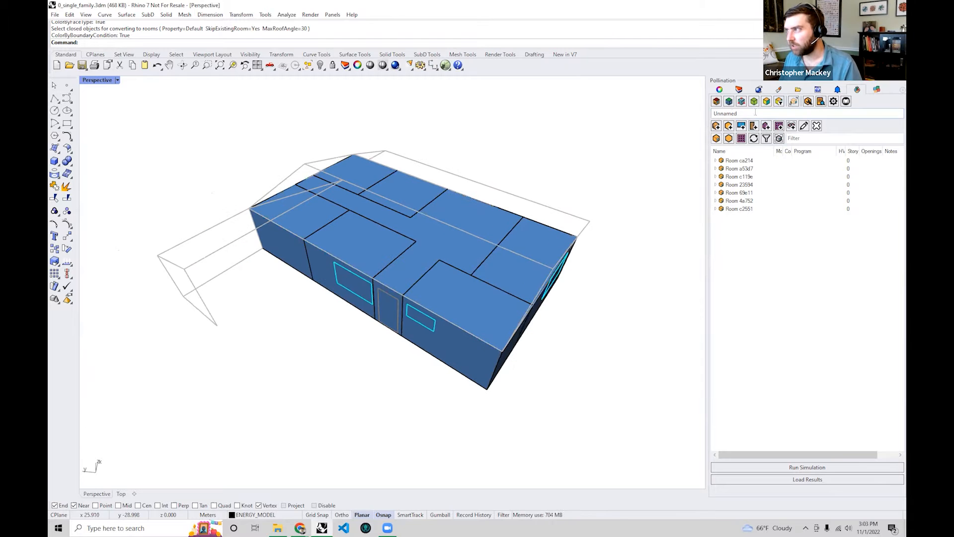
pyautogui.moveTo(454, 324); pyautogui.dragTo(454, 318, button='right')
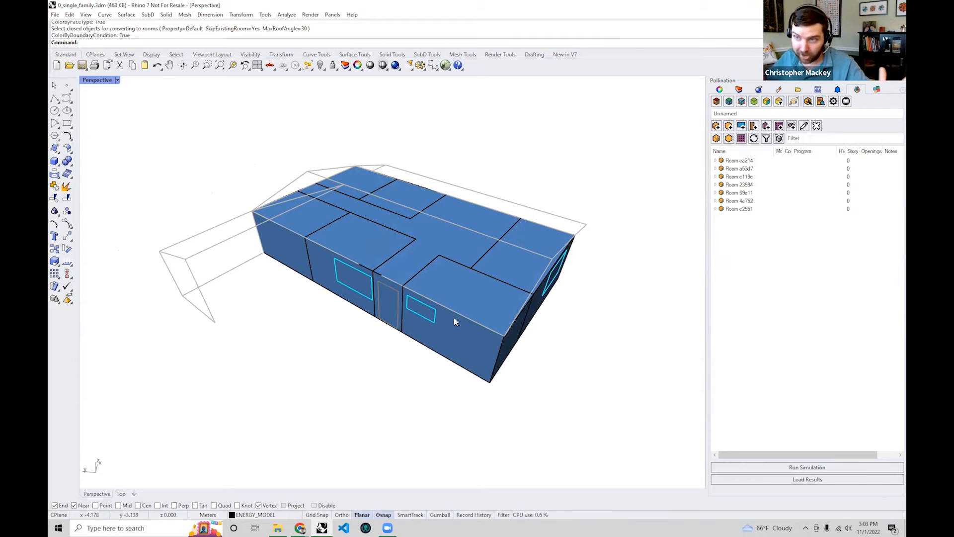
pyautogui.moveTo(454, 317); pyautogui.dragTo(444, 299, button='right')
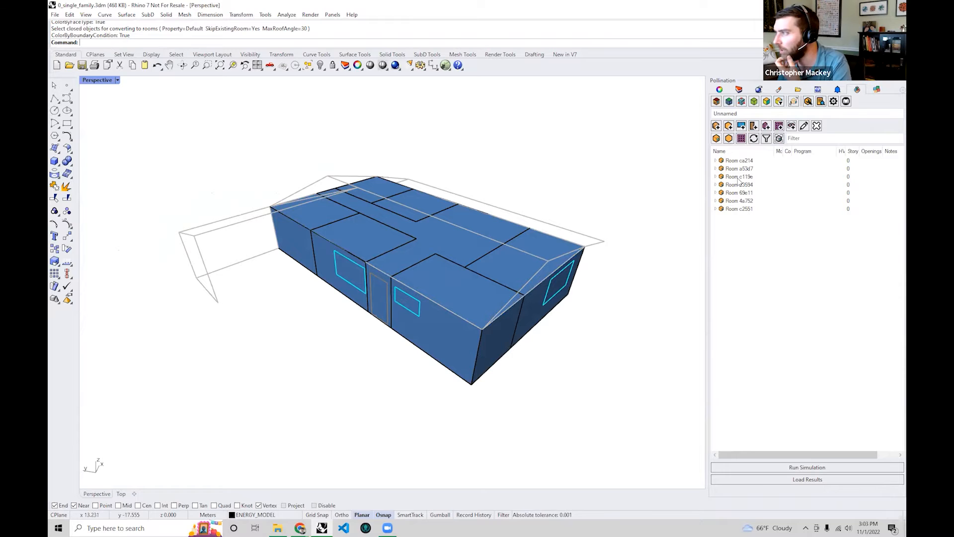
# - Colour the faces by the BoundaryCondition property, move its legend below the house and inspect the outer walls, roof and ground floors
pyautogui.click(768, 101)
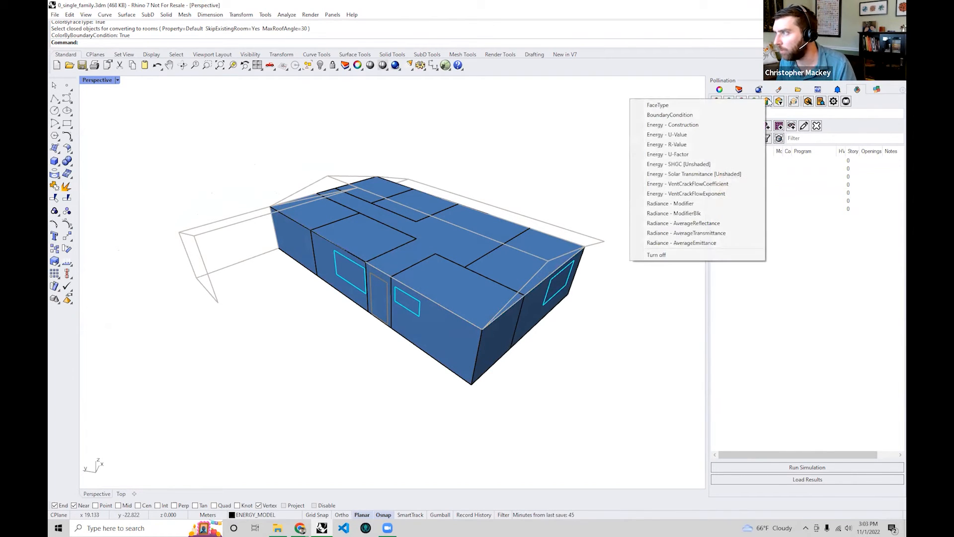
pyautogui.click(723, 116)
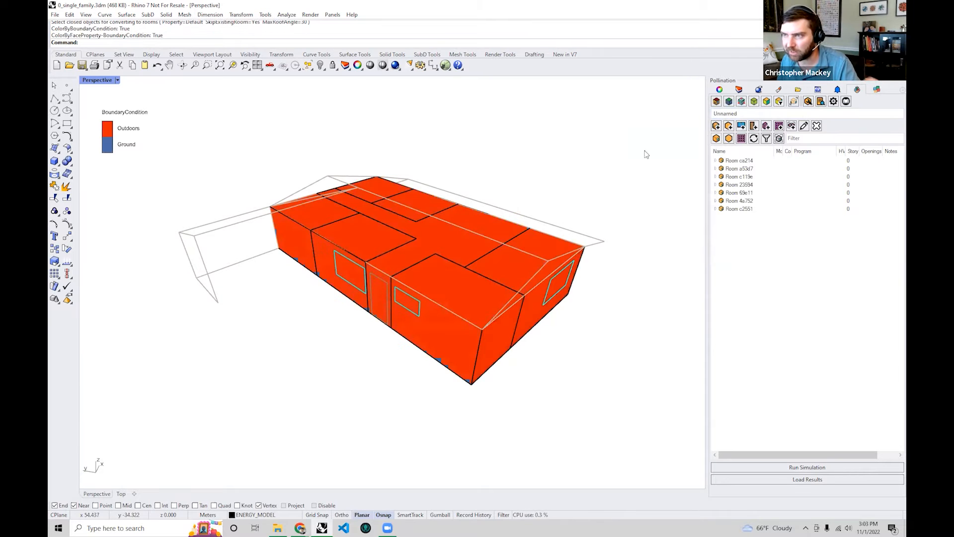
pyautogui.moveTo(528, 185); pyautogui.dragTo(497, 179, button='right')
pyautogui.moveTo(106, 139); pyautogui.dragTo(259, 367)
pyautogui.moveTo(323, 355); pyautogui.dragTo(381, 278, button='right')
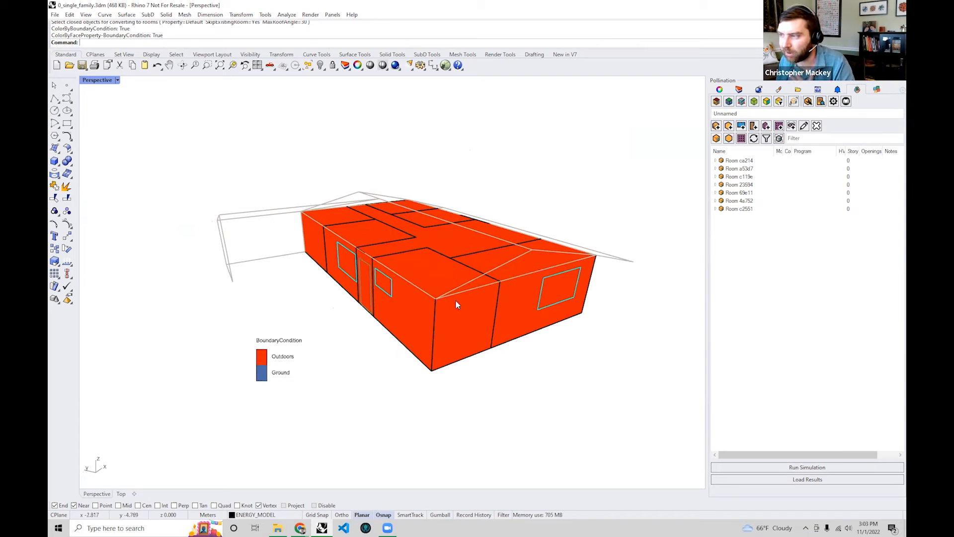
pyautogui.moveTo(431, 241); pyautogui.dragTo(456, 208, button='right')
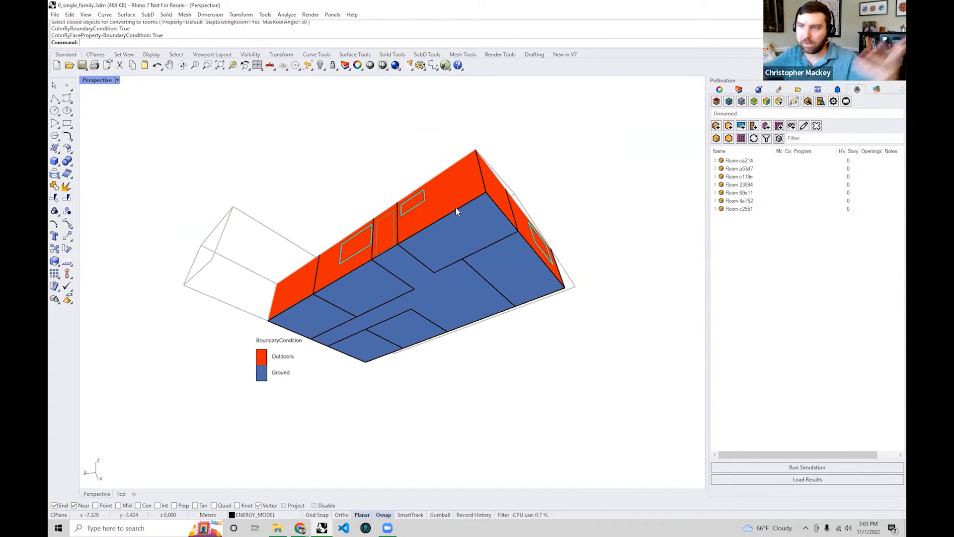
pyautogui.moveTo(457, 211); pyautogui.dragTo(503, 312, button='right')
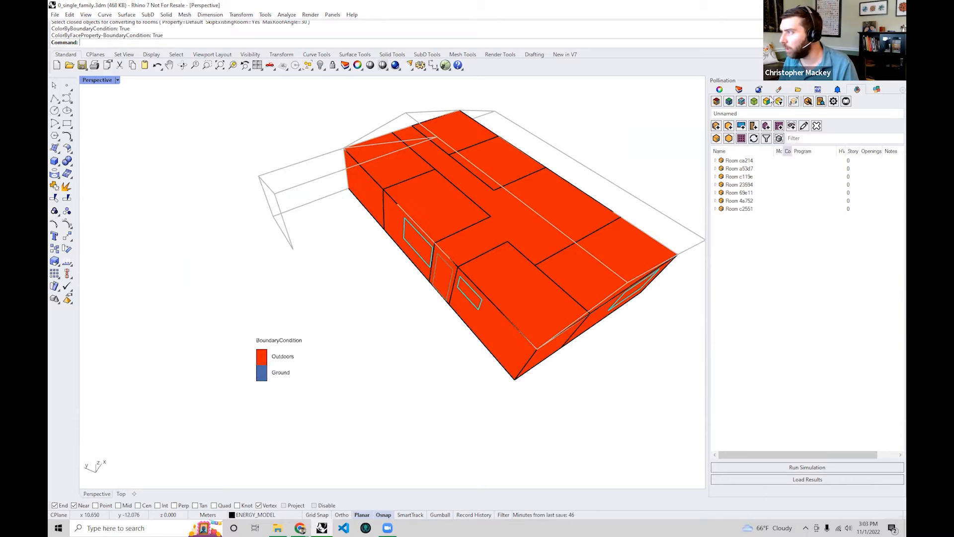
# - Colour the faces by the FaceType property and view the roof and outer walls with the legend
pyautogui.click(754, 102)
pyautogui.click(766, 107)
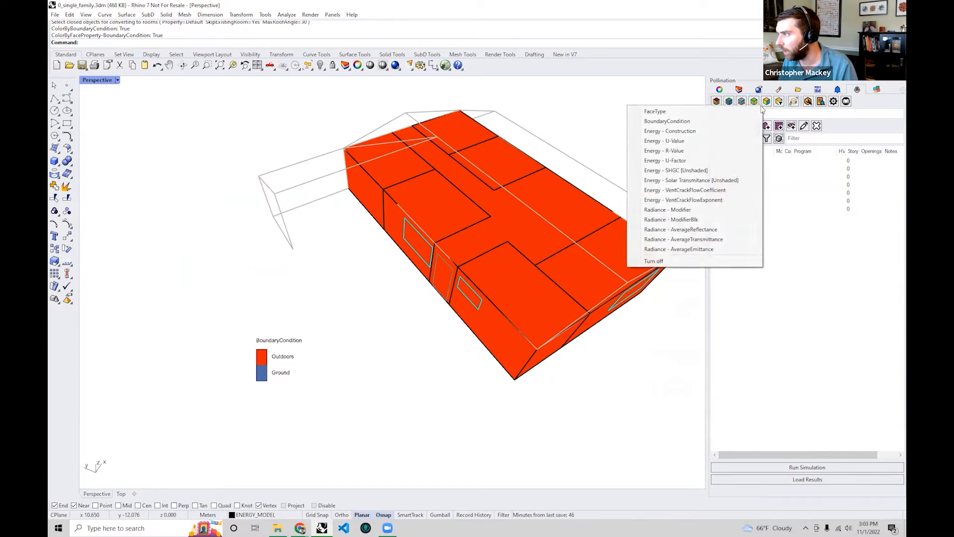
pyautogui.click(750, 110)
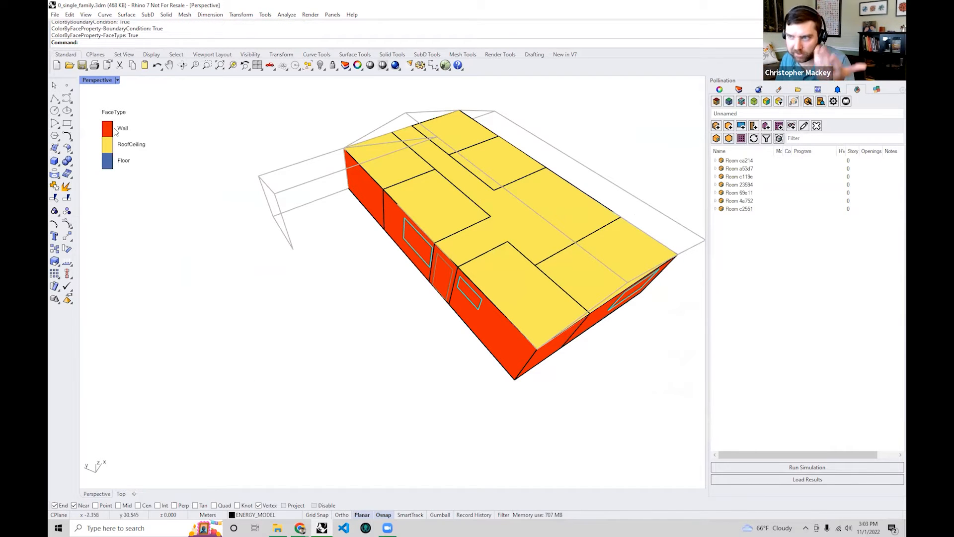
pyautogui.moveTo(195, 241); pyautogui.dragTo(249, 234, button='right')
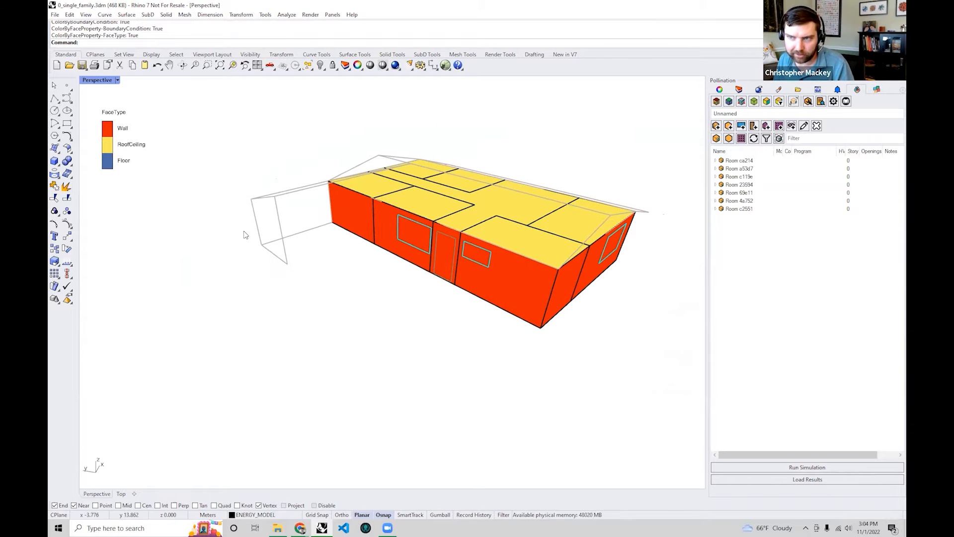
# - Open the FaceType legend parameters and preview the Ecotect colors preset on the model
pyautogui.doubleClick(109, 148)
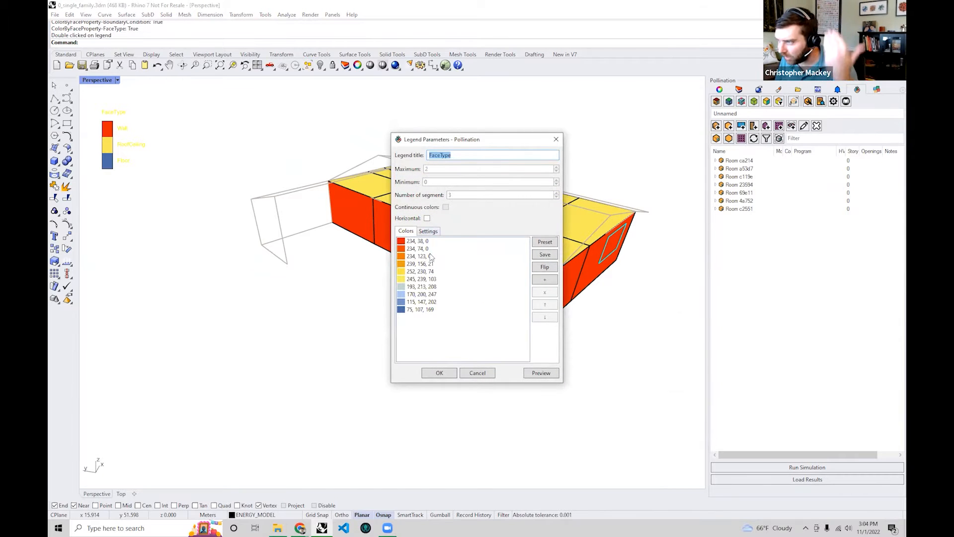
pyautogui.click(545, 242)
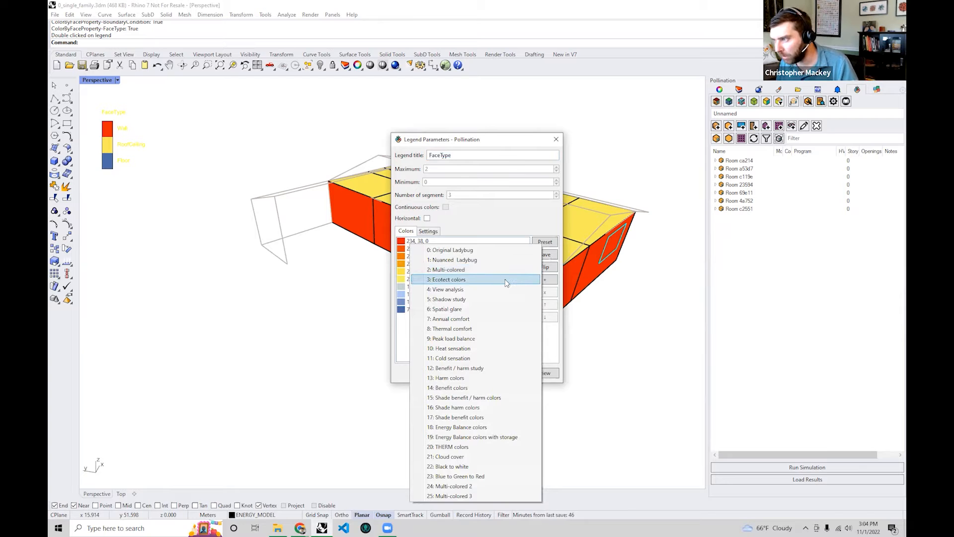
pyautogui.click(506, 280)
pyautogui.click(540, 373)
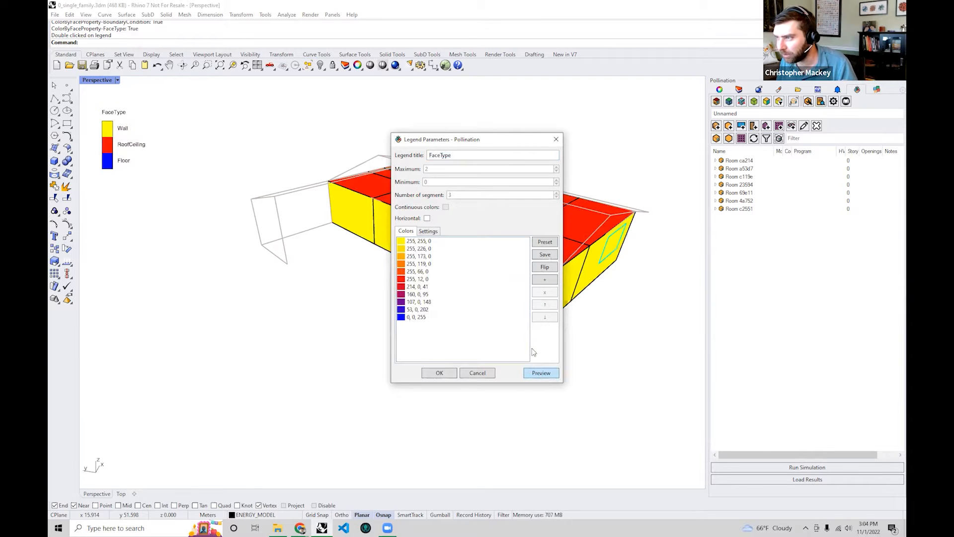
# - Preview the Multi-colored preset on the FaceType display and dismiss the legend parameters without applying it
pyautogui.click(544, 242)
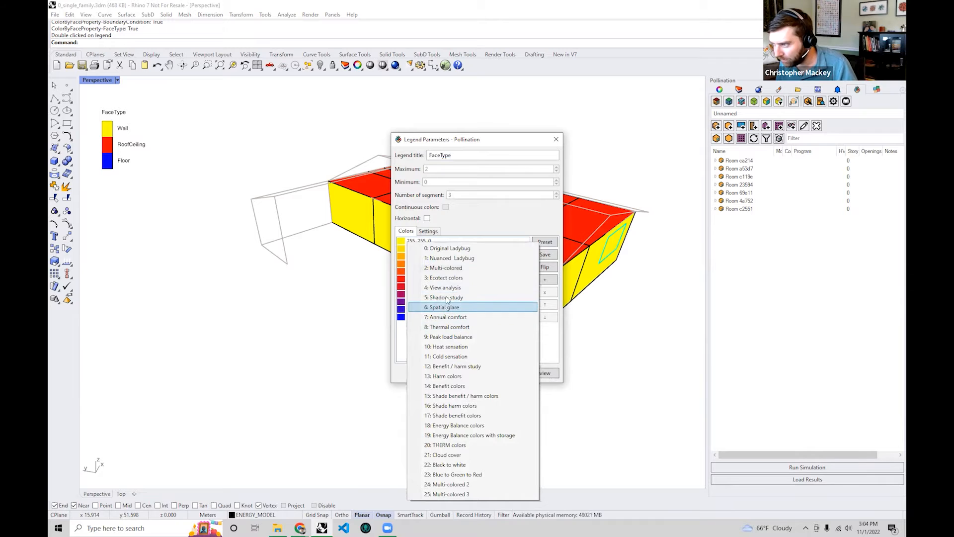
pyautogui.click(446, 268)
pyautogui.click(532, 374)
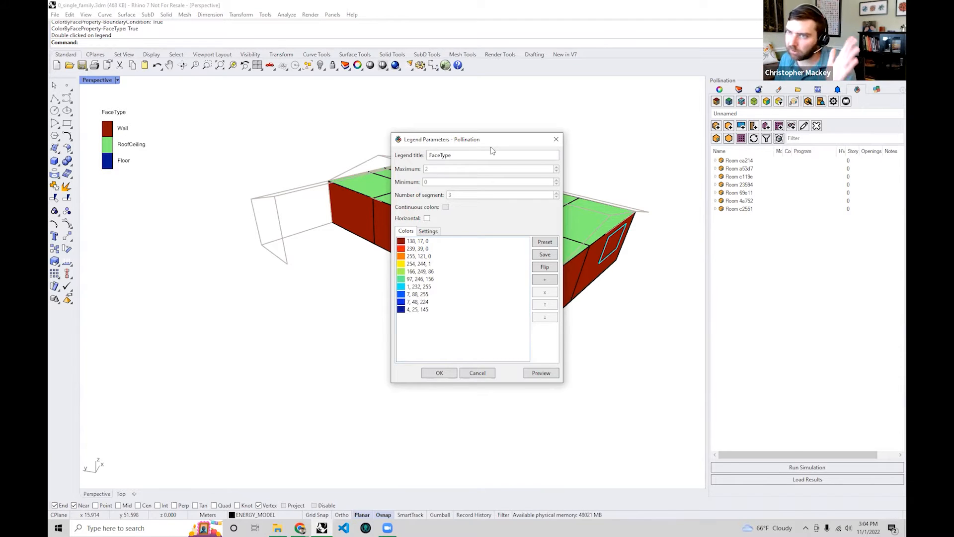
pyautogui.moveTo(491, 147); pyautogui.dragTo(488, 153)
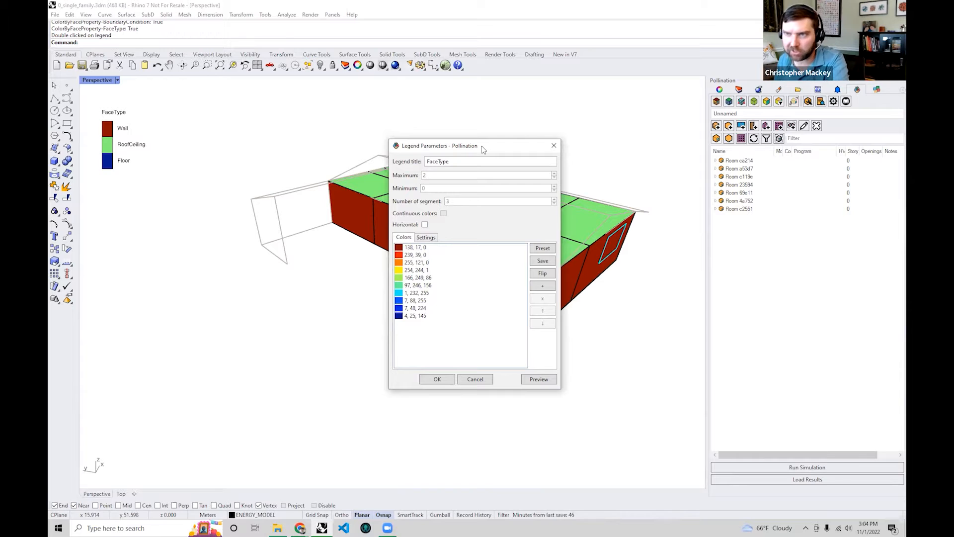
pyautogui.click(554, 145)
# - Switch the display to colouring by boundary condition, look around the house and leave no rooms selected
pyautogui.click(729, 102)
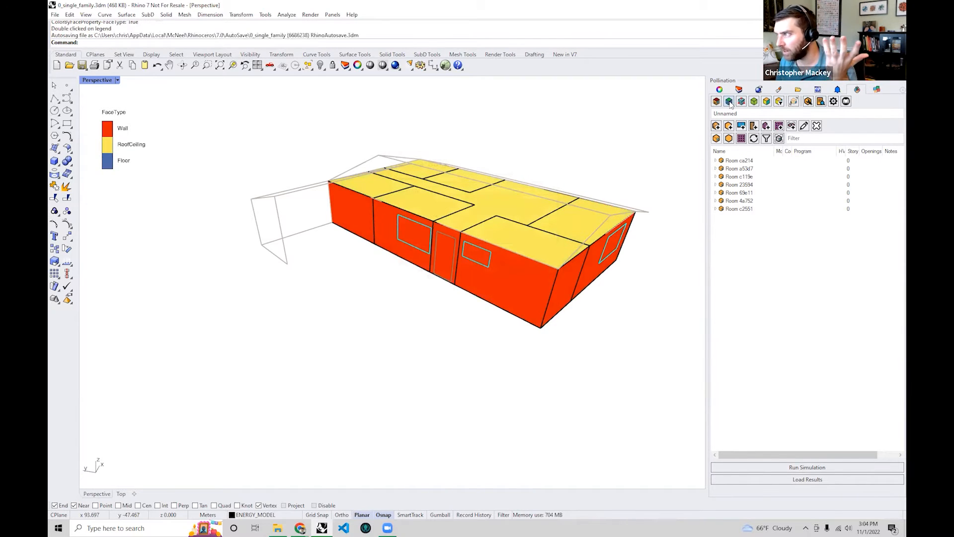
pyautogui.moveTo(427, 268); pyautogui.dragTo(539, 364, button='right')
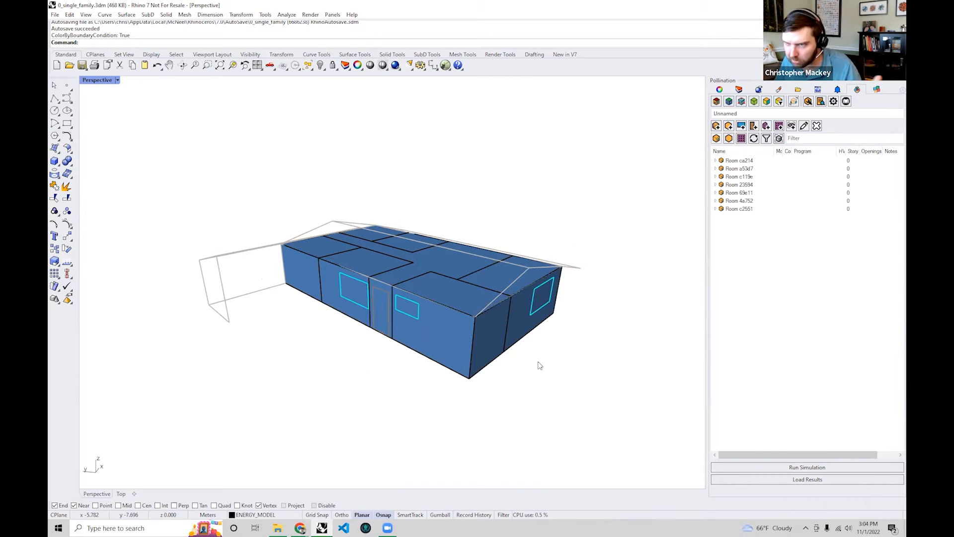
pyautogui.keyDown('shift'); pyautogui.moveTo(504, 414); pyautogui.dragTo(509, 371, button='right'); pyautogui.keyUp('shift')
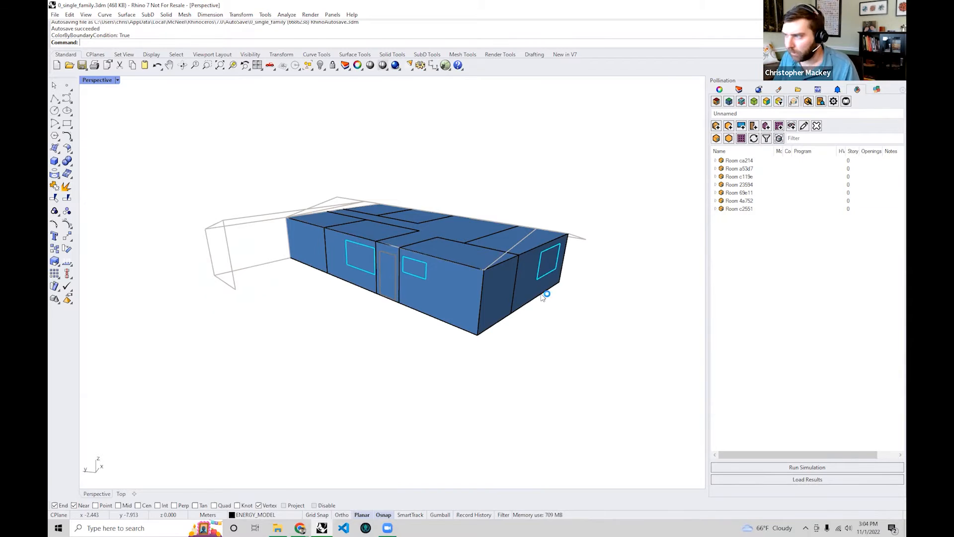
pyautogui.moveTo(540, 319); pyautogui.dragTo(544, 272, button='right')
pyautogui.moveTo(526, 336); pyautogui.dragTo(485, 292)
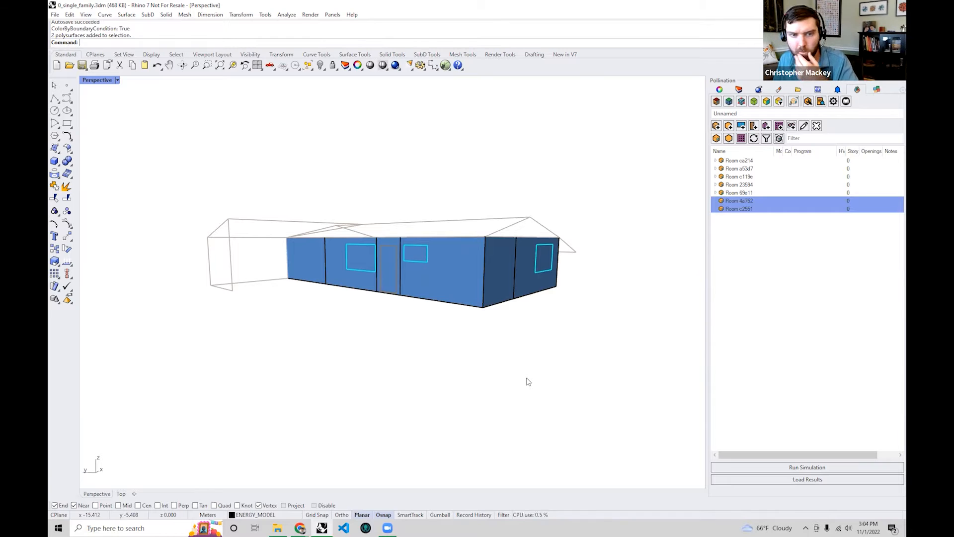
pyautogui.moveTo(528, 382); pyautogui.dragTo(507, 398, button='right')
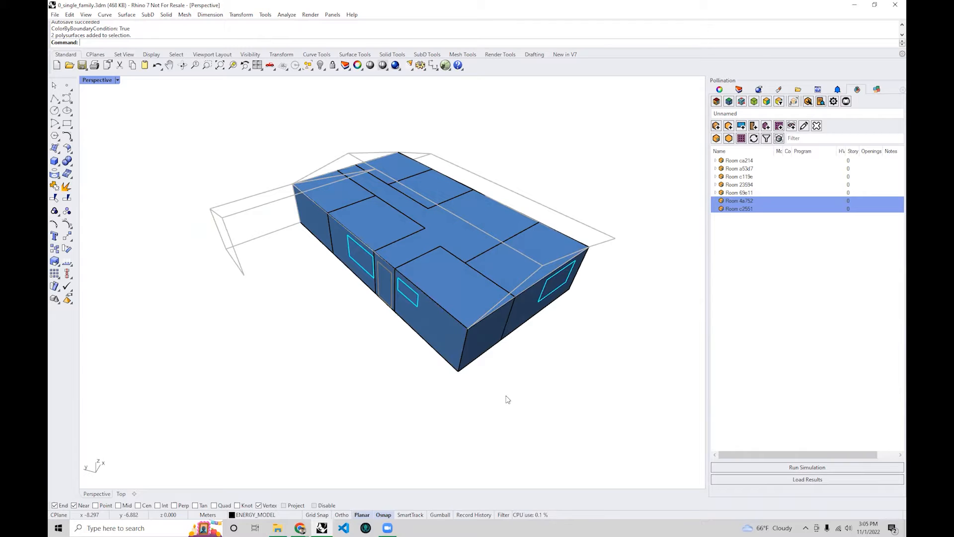
pyautogui.moveTo(507, 399); pyautogui.dragTo(522, 377, button='right')
pyautogui.click(718, 231)
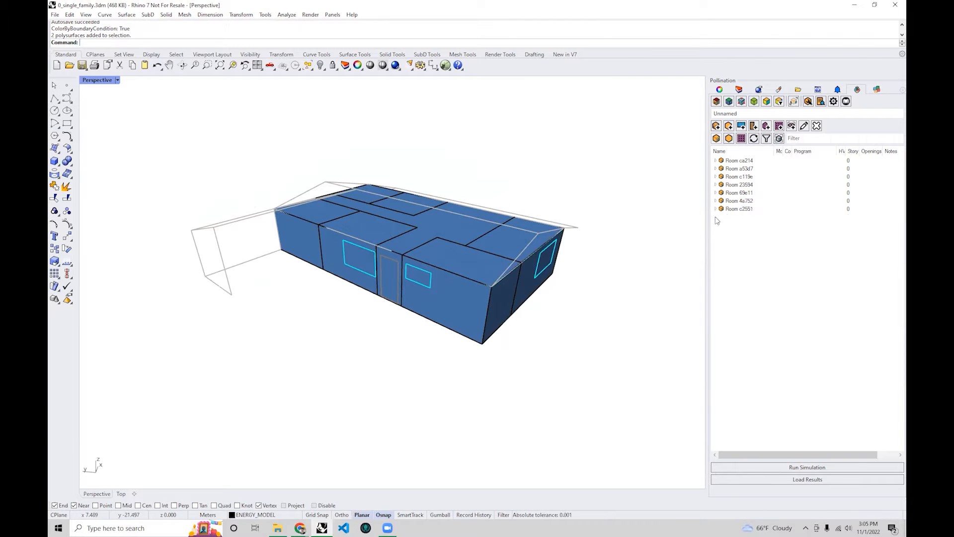
# - Set the Pollination renderer's transparency to 42 and refresh the display
pyautogui.click(767, 101)
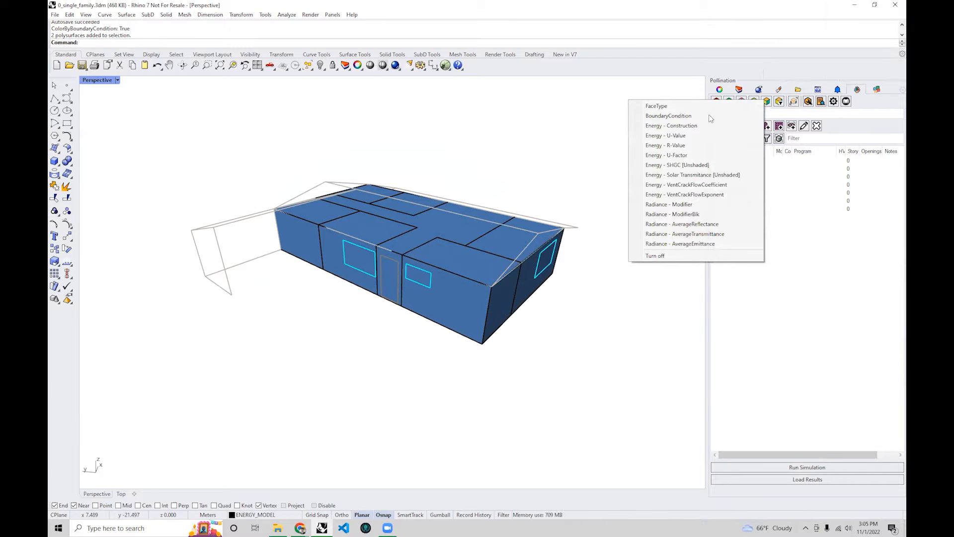
pyautogui.click(749, 74)
pyautogui.click(784, 101)
pyautogui.moveTo(486, 184); pyautogui.dragTo(683, 195)
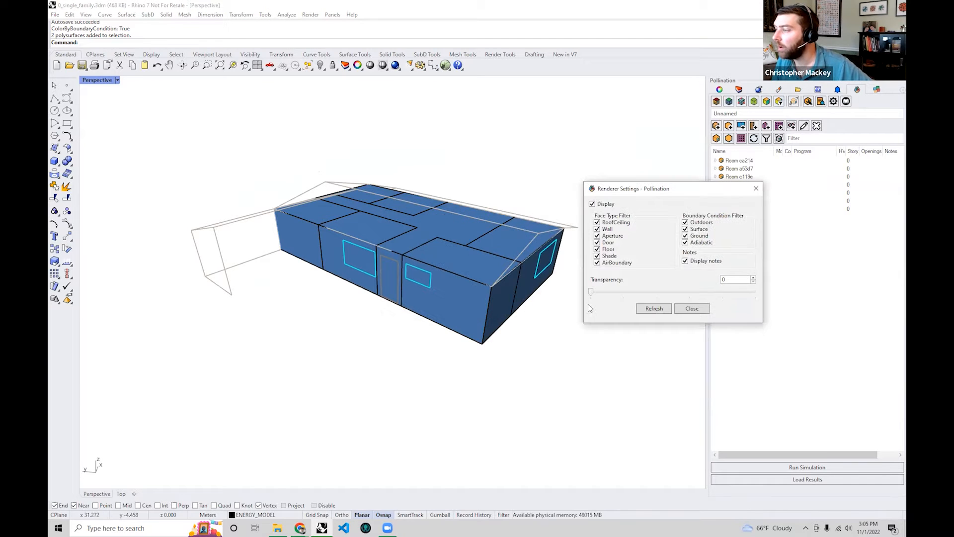
pyautogui.moveTo(591, 292); pyautogui.dragTo(660, 292)
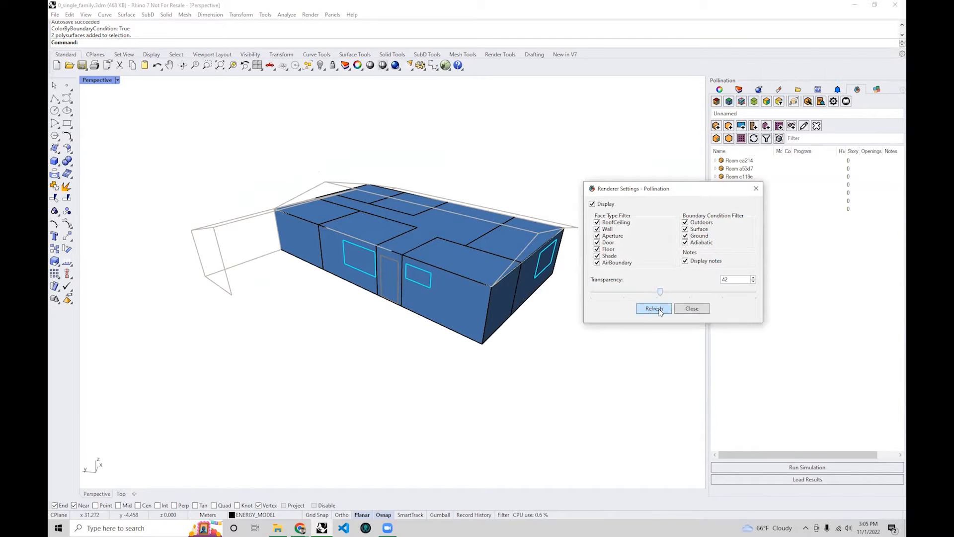
pyautogui.click(658, 308)
# - Examine the interior walls and floors through the semi-transparent faces and close the renderer settings
pyautogui.moveTo(424, 164); pyautogui.dragTo(376, 269, button='right')
pyautogui.scroll(5, 426, 213)
pyautogui.scroll(-3, 374, 234)
pyautogui.scroll(-2, 376, 269)
pyautogui.moveTo(397, 324); pyautogui.dragTo(388, 341, button='right')
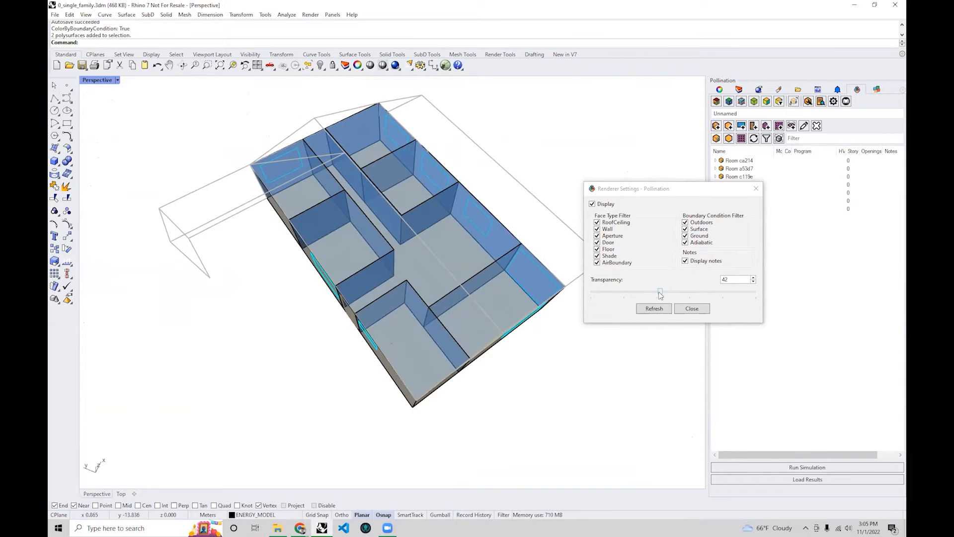
pyautogui.click(660, 293)
pyautogui.moveTo(465, 278); pyautogui.dragTo(499, 349, button='right')
pyautogui.scroll(-5, 337, 310)
pyautogui.moveTo(430, 303); pyautogui.dragTo(542, 497, button='right')
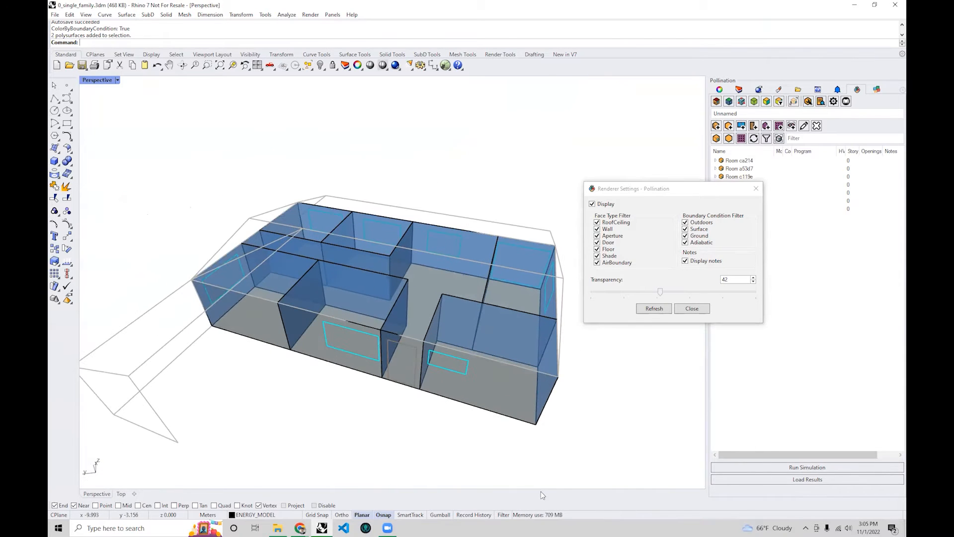
pyautogui.click(696, 309)
# - Run PO_SolveAdjacency on the whole house with DoIntersect and DoMatch set to Yes and the custom and air-boundary options set to No
pyautogui.moveTo(505, 390); pyautogui.dragTo(546, 394, button='right')
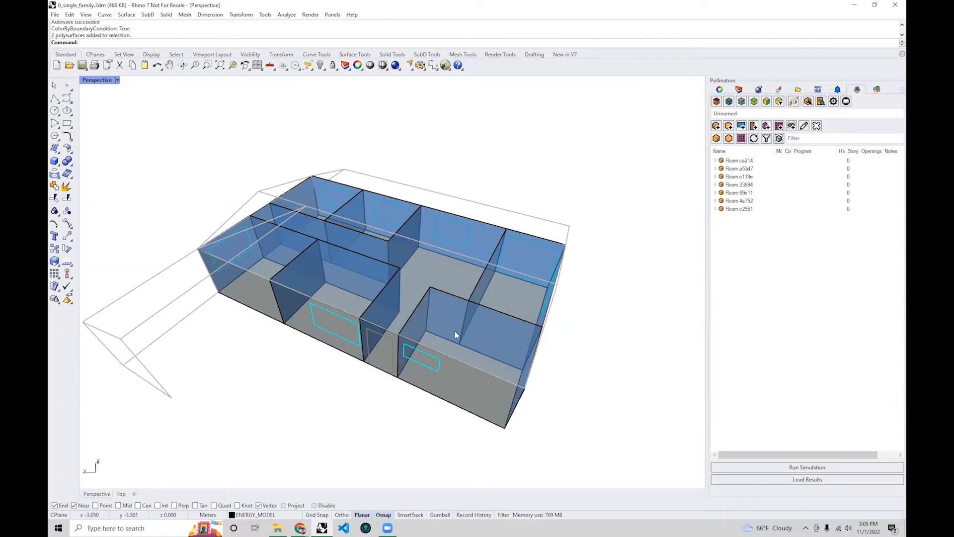
pyautogui.moveTo(455, 331); pyautogui.dragTo(455, 385, button='right')
pyautogui.moveTo(536, 398); pyautogui.dragTo(563, 366, button='right')
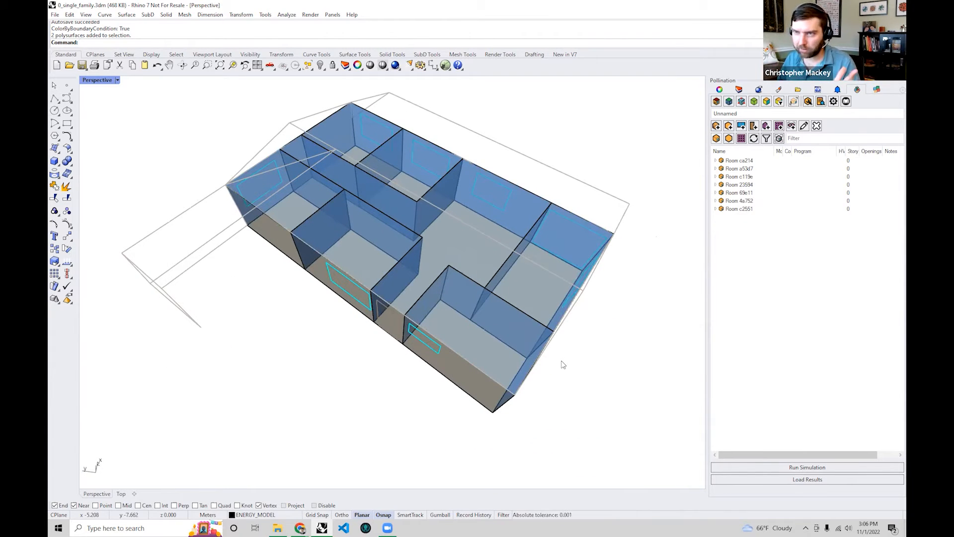
pyautogui.moveTo(563, 365); pyautogui.dragTo(402, 417, button='right')
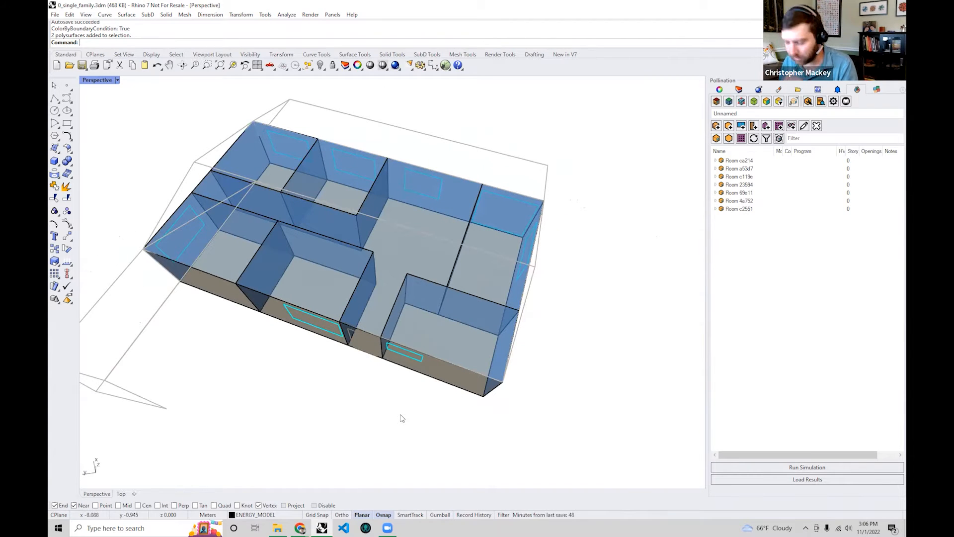
pyautogui.write('PO_SolveAdjacency')
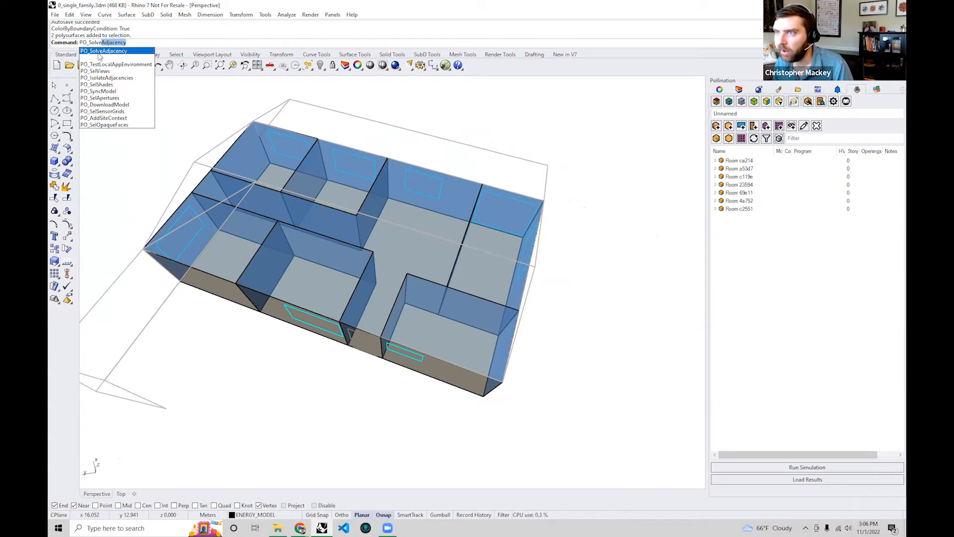
pyautogui.click(100, 52)
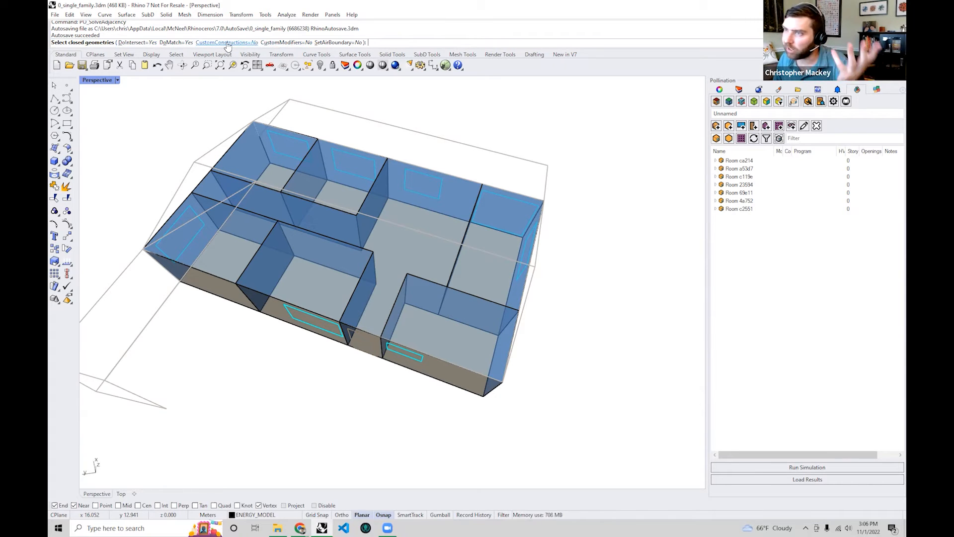
pyautogui.moveTo(559, 334); pyautogui.dragTo(536, 328, button='right')
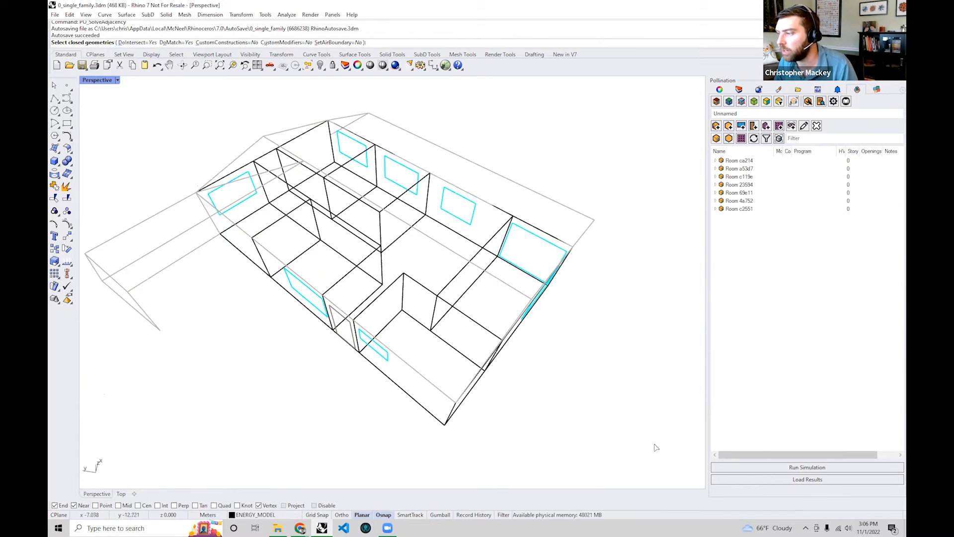
pyautogui.moveTo(665, 451); pyautogui.dragTo(152, 101)
pyautogui.moveTo(308, 219); pyautogui.dragTo(337, 231, button='right')
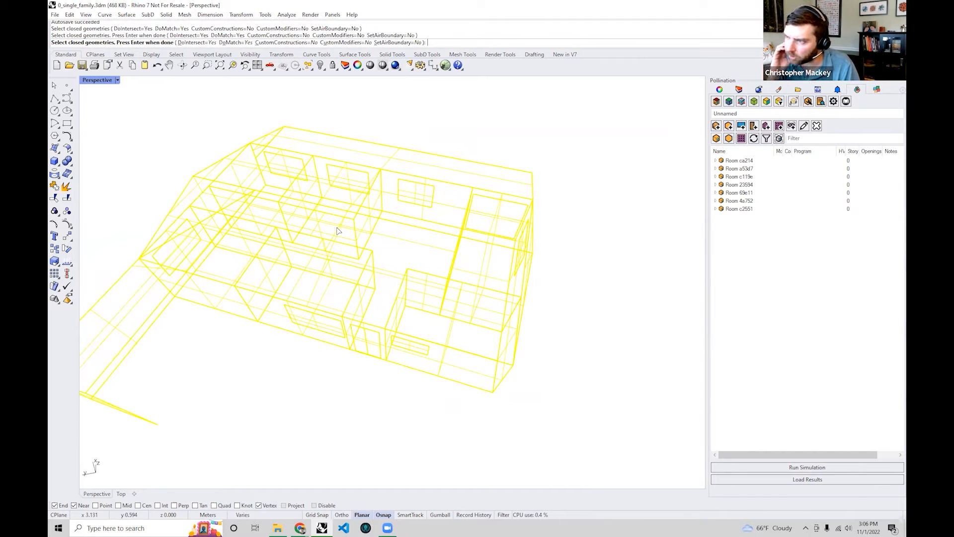
pyautogui.press('Return')
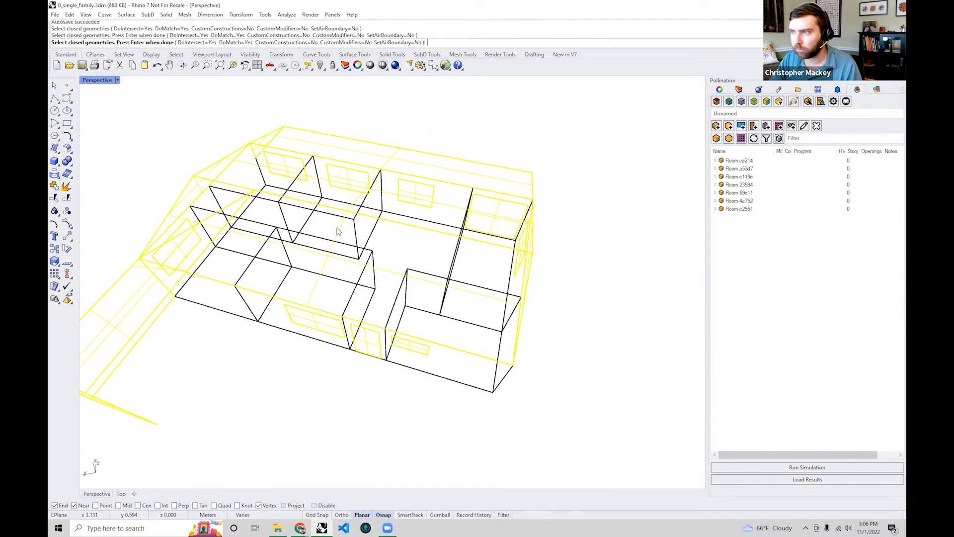
# - Examine the boundary-condition colours of the interior walls between rooms, from close up and from above
pyautogui.moveTo(361, 326); pyautogui.dragTo(452, 429, button='right')
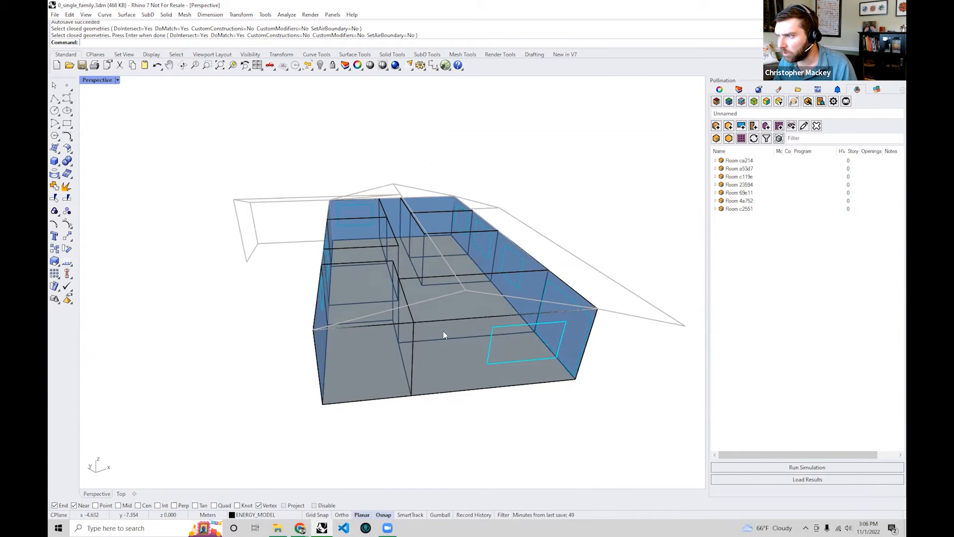
pyautogui.scroll(5, 435, 314)
pyautogui.moveTo(433, 312); pyautogui.dragTo(379, 281, button='right')
pyautogui.scroll(4, 366, 279)
pyautogui.scroll(3, 376, 293)
pyautogui.scroll(5, 437, 254)
pyautogui.scroll(3, 379, 281)
pyautogui.moveTo(240, 293); pyautogui.dragTo(455, 332, button='right')
pyautogui.scroll(-8, 362, 279)
pyautogui.moveTo(446, 215); pyautogui.dragTo(355, 290, button='right')
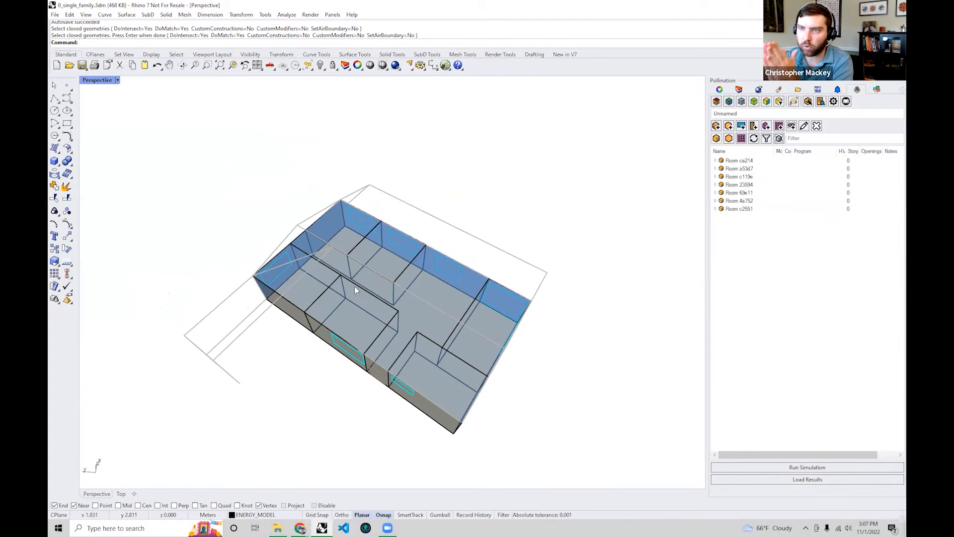
# - Set the Pollination renderer's transparency to 0, refresh the display, examine the opaque interior walls and close the renderer settings
pyautogui.click(779, 101)
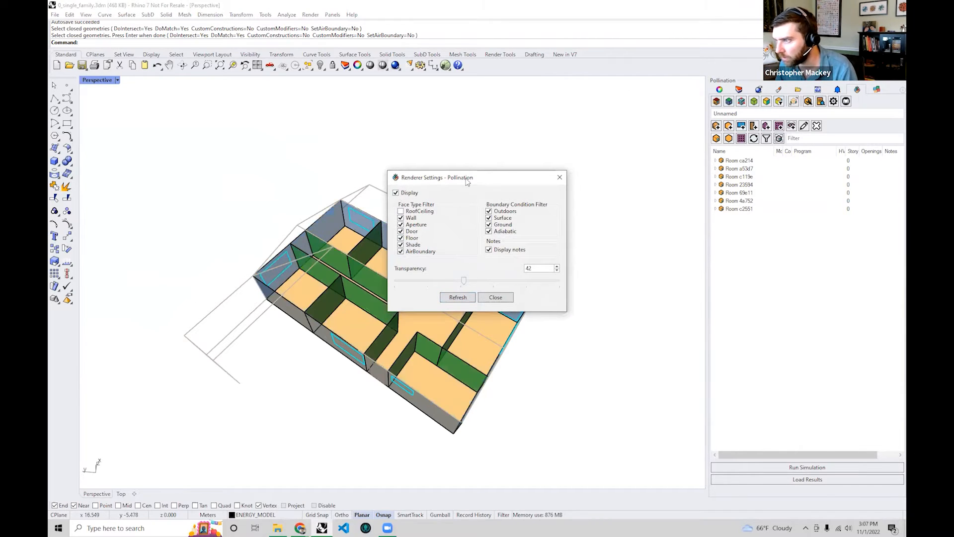
pyautogui.moveTo(462, 177); pyautogui.dragTo(627, 167)
pyautogui.moveTo(629, 269); pyautogui.dragTo(560, 270)
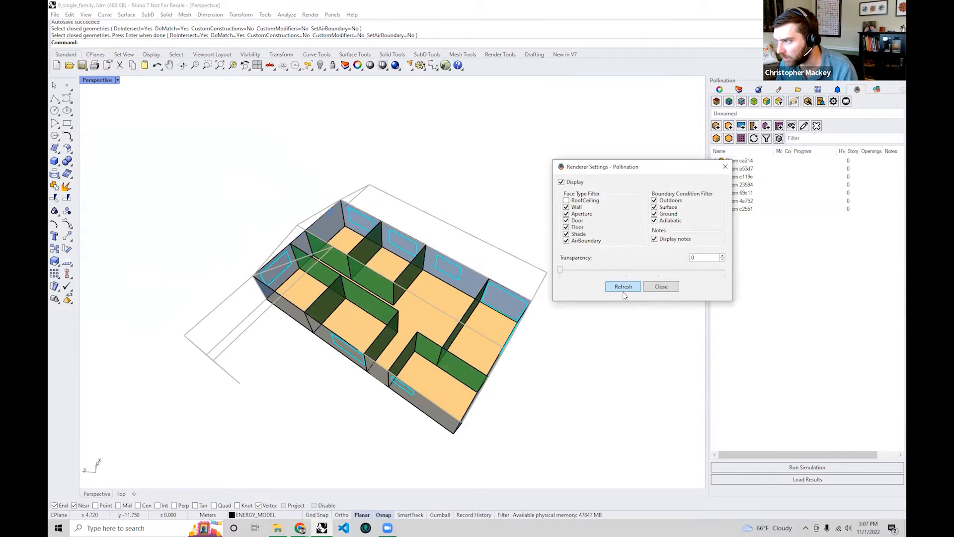
pyautogui.click(631, 288)
pyautogui.scroll(5, 419, 291)
pyautogui.moveTo(447, 340); pyautogui.dragTo(318, 312, button='right')
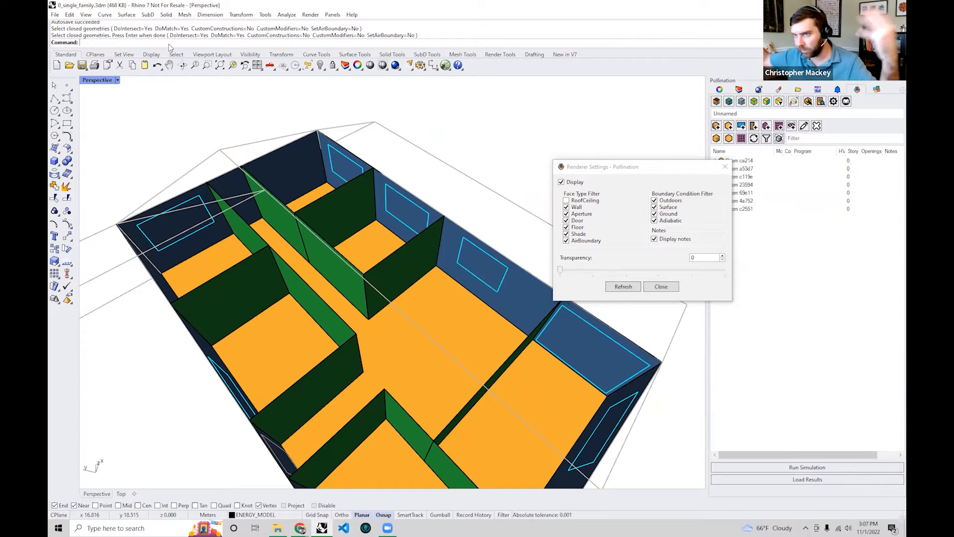
pyautogui.moveTo(416, 241); pyautogui.dragTo(425, 342, button='right')
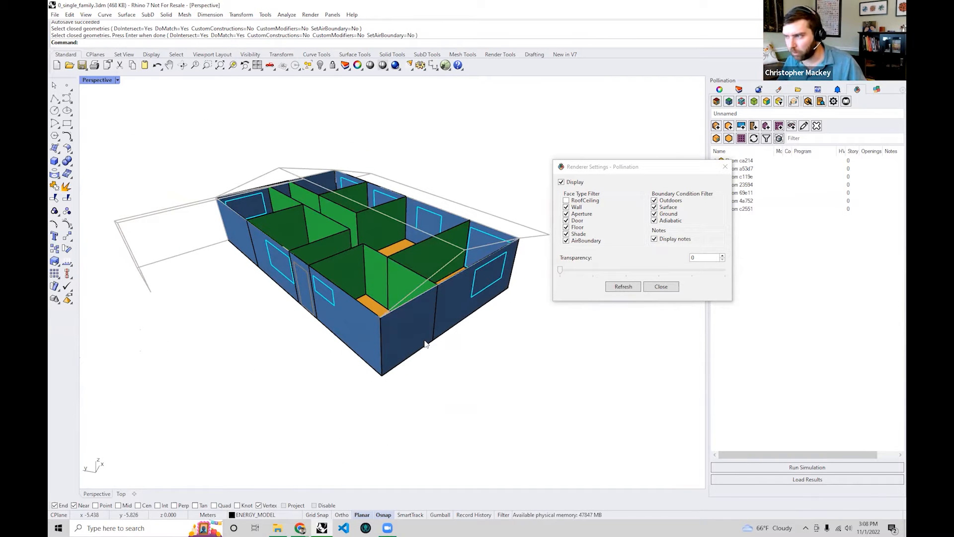
pyautogui.moveTo(425, 343); pyautogui.dragTo(401, 346, button='right')
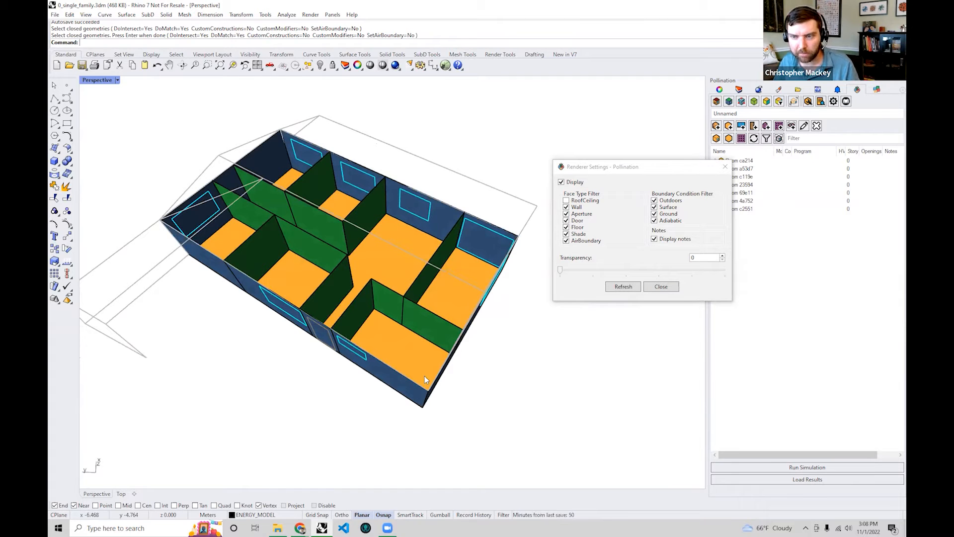
pyautogui.moveTo(424, 376); pyautogui.dragTo(323, 348, button='right')
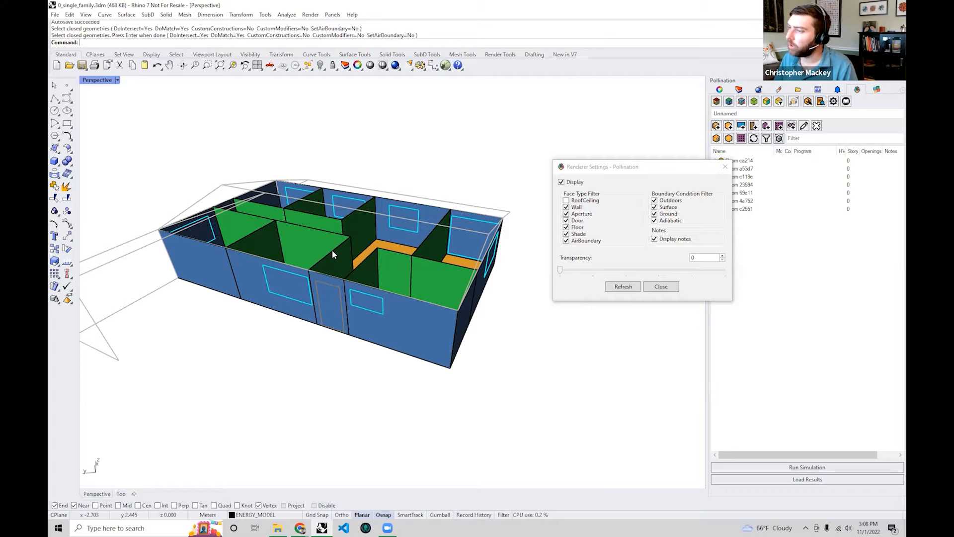
pyautogui.click(725, 167)
# - Run PO_SolveAdjacency on the corner room with the large window and the adjoining central room, with SetAirBoundary set to Yes and DoIntersect to No
pyautogui.moveTo(539, 275); pyautogui.dragTo(341, 309, button='right')
pyautogui.click(348, 347)
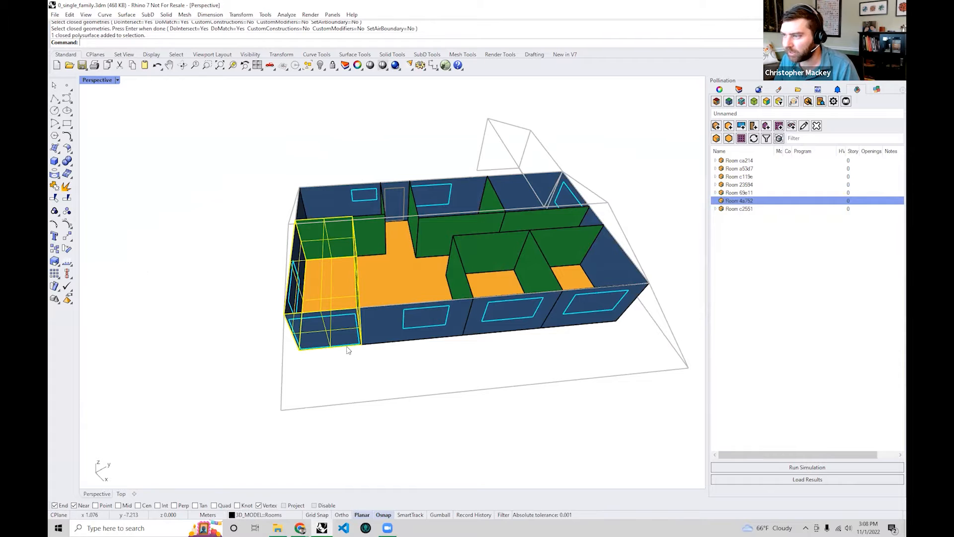
pyautogui.click(401, 307)
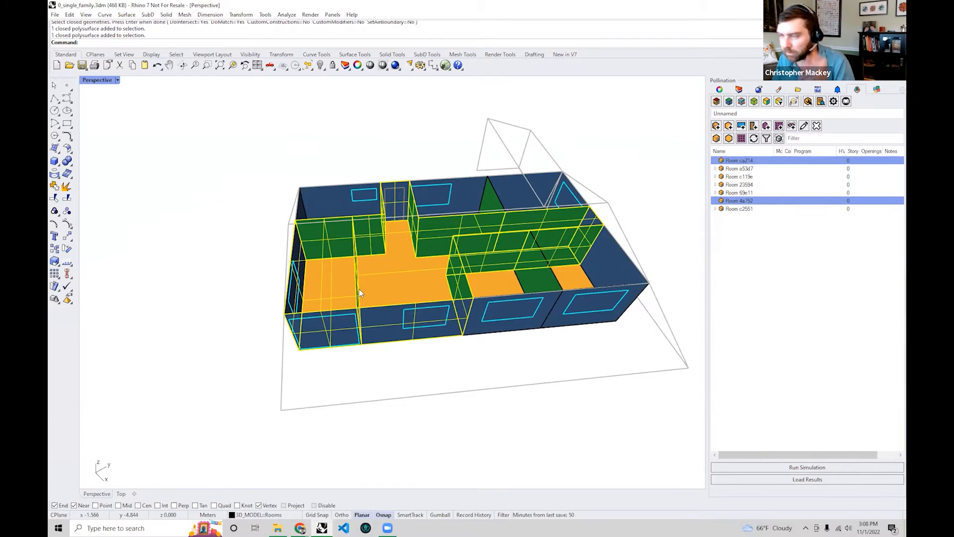
pyautogui.moveTo(359, 289); pyautogui.dragTo(507, 363, button='right')
pyautogui.write('PO_Sel')
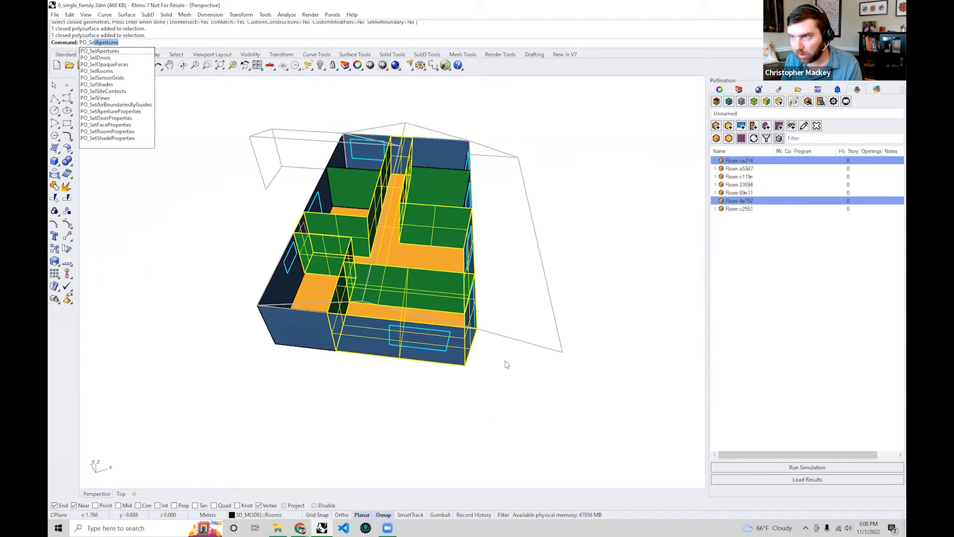
pyautogui.write('o')
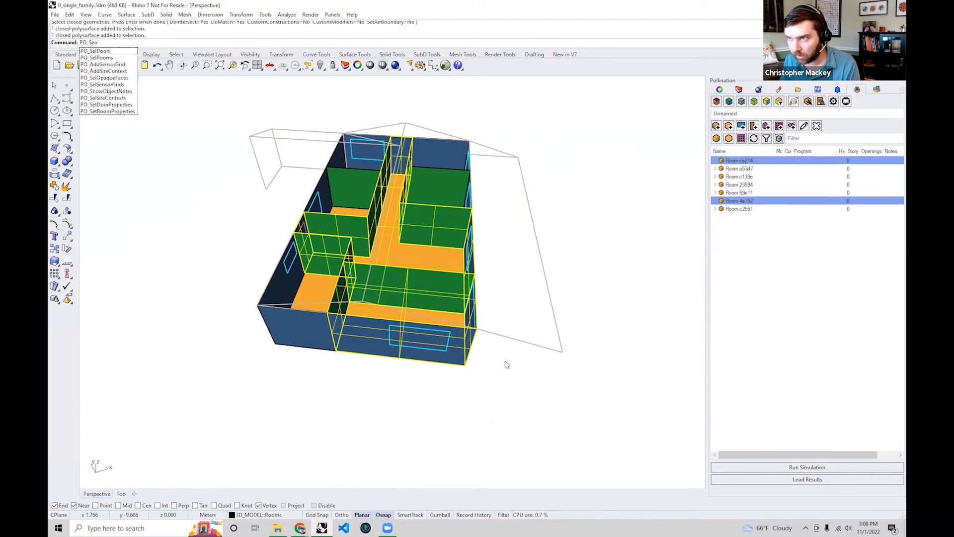
pyautogui.press('BackSpace')
pyautogui.press('BackSpace')
pyautogui.press('BackSpace')
pyautogui.write('olveAdjacency')
pyautogui.press('Return')
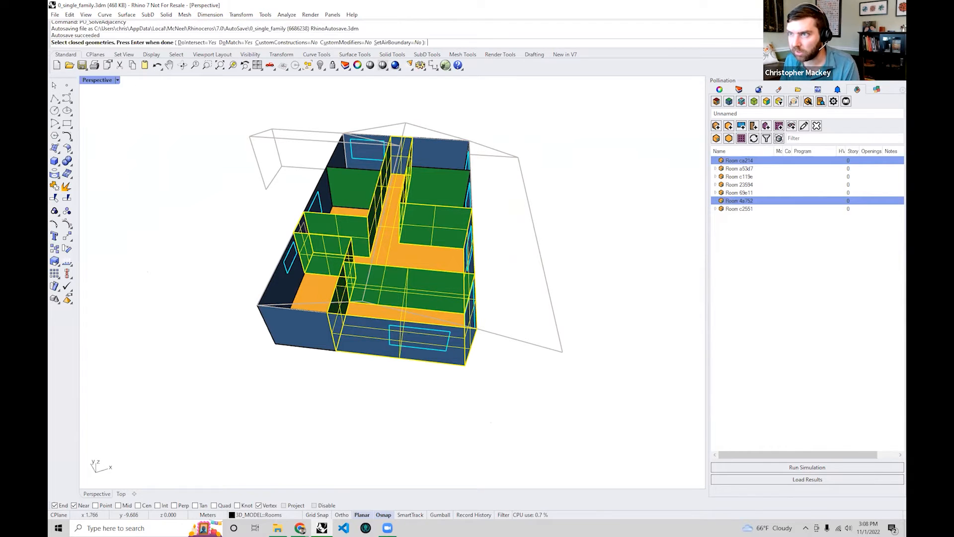
pyautogui.click(387, 43)
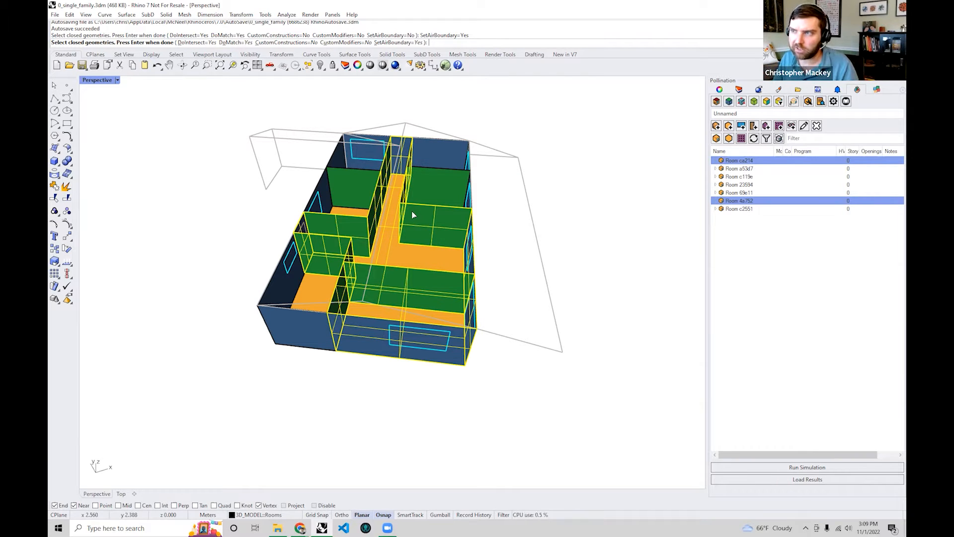
pyautogui.click(193, 44)
pyautogui.moveTo(365, 148)
pyautogui.mouseDown(button='right')
pyautogui.moveTo(378, 198)
pyautogui.moveTo(417, 268)
pyautogui.moveTo(380, 287)
pyautogui.moveTo(370, 268)
pyautogui.mouseUp(button='right')
pyautogui.press('Return')
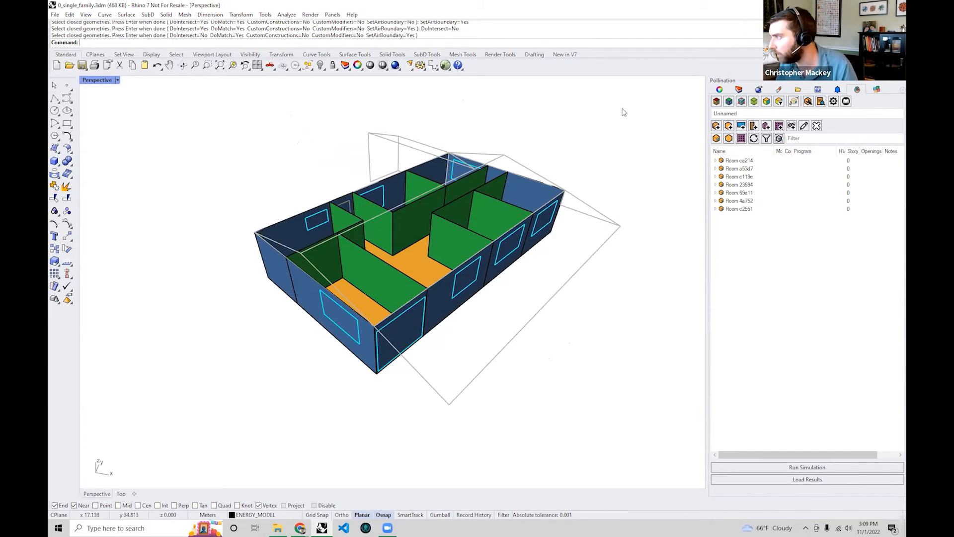
# - Colour the model by face type and examine the wall between the corner room and the central room
pyautogui.click(717, 101)
pyautogui.moveTo(387, 268); pyautogui.dragTo(357, 301, button='right')
pyautogui.scroll(5, 420, 280)
pyautogui.moveTo(420, 280); pyautogui.dragTo(411, 171, button='right')
pyautogui.scroll(-2, 458, 215)
pyautogui.scroll(4, 279, 162)
pyautogui.moveTo(279, 162); pyautogui.dragTo(468, 301, button='right')
pyautogui.scroll(-5, 291, 153)
pyautogui.scroll(-3, 376, 264)
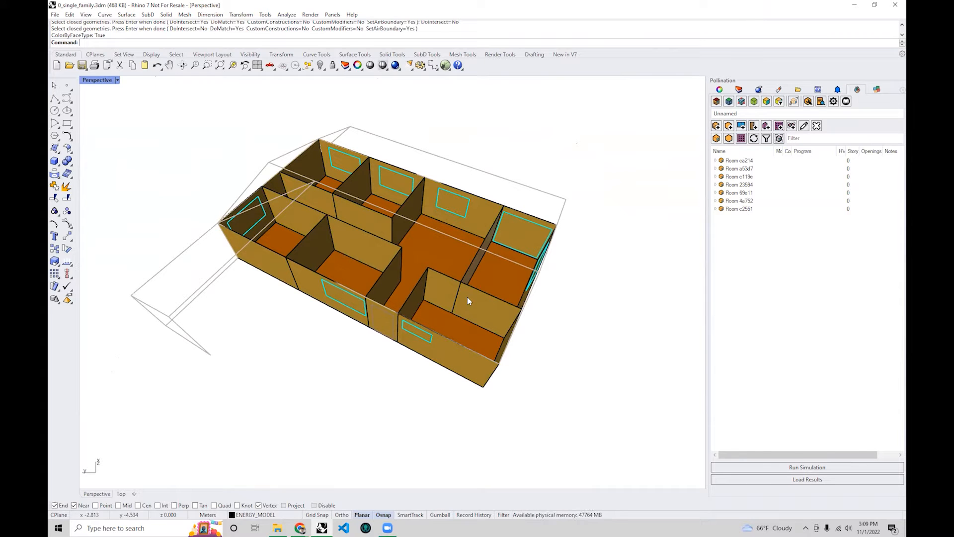
pyautogui.moveTo(467, 297); pyautogui.dragTo(422, 276, button='right')
pyautogui.moveTo(353, 328); pyautogui.dragTo(451, 347, button='right')
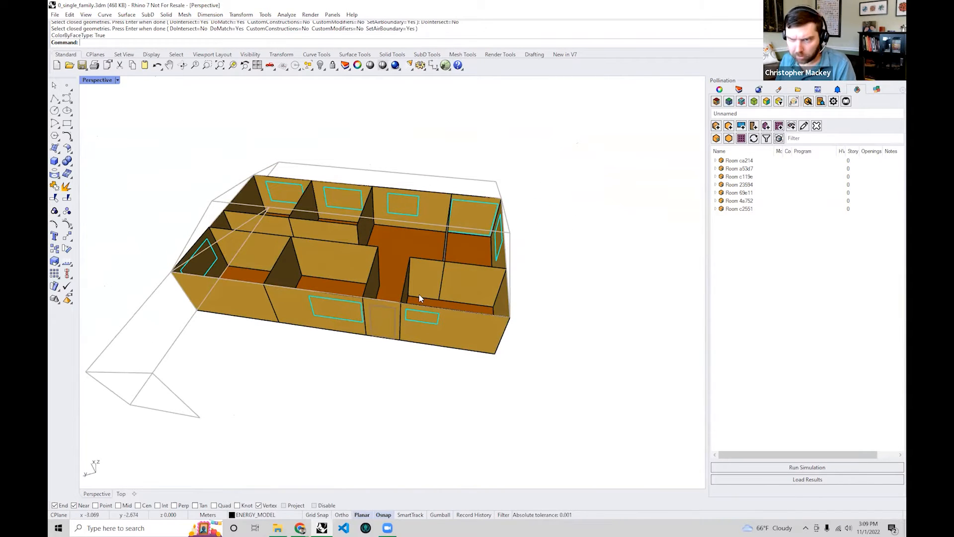
# - Pick rooms in the Pollination room list to locate the front corner room in the model, and clear the selection
pyautogui.click(739, 168)
pyautogui.click(739, 192)
pyautogui.click(736, 210)
pyautogui.click(738, 210)
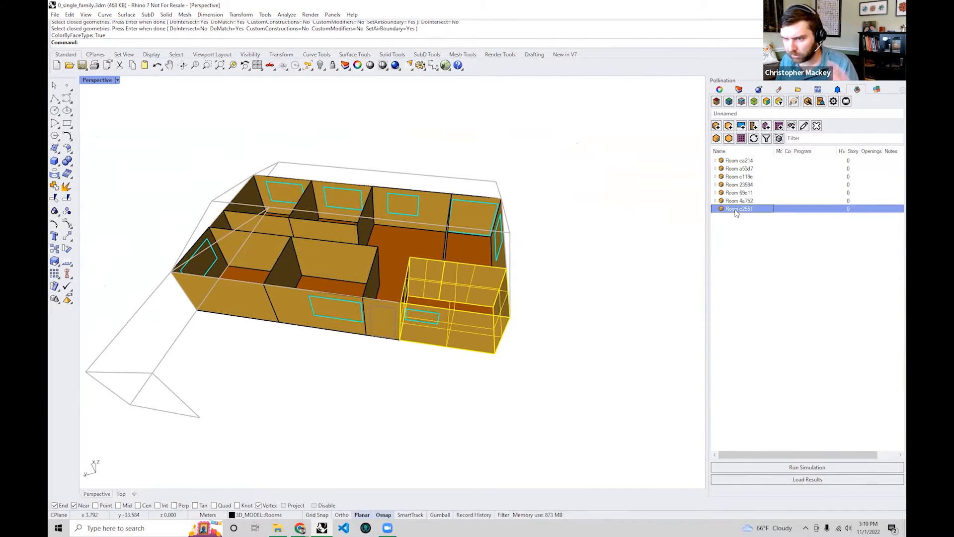
pyautogui.click(596, 333)
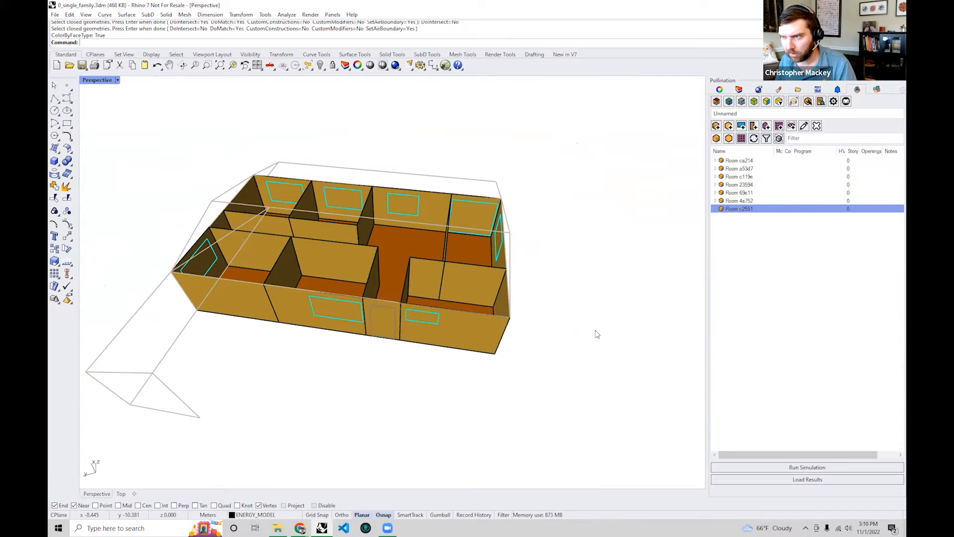
pyautogui.moveTo(595, 333)
pyautogui.mouseDown(button='right')
pyautogui.moveTo(592, 324)
pyautogui.moveTo(588, 338)
pyautogui.mouseUp(button='right')
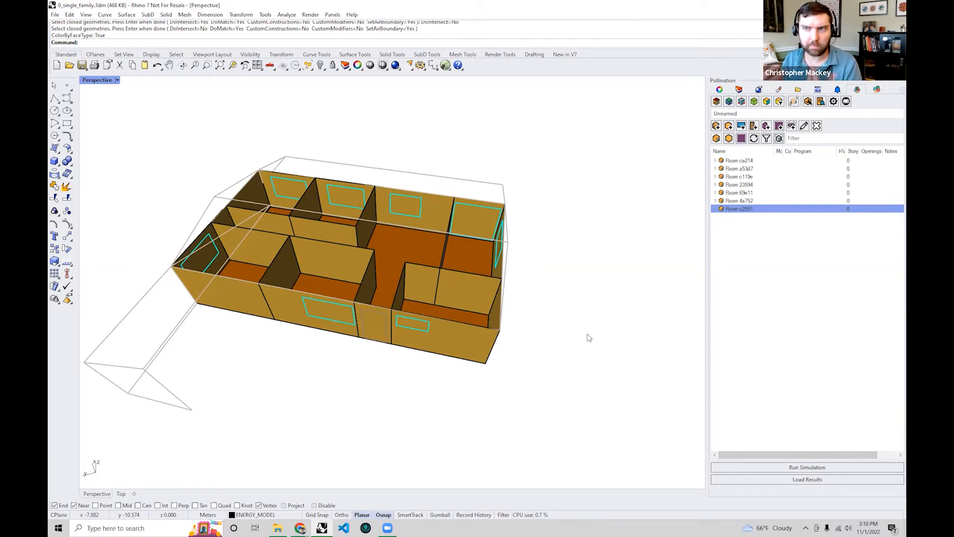
# - Run PO_SolveAdjacency on the whole house with DoIntersect and DoMatch set to Yes and SetAirBoundary set to No
pyautogui.write('PO_Solce')
pyautogui.press('BackSpace')
pyautogui.press('BackSpace')
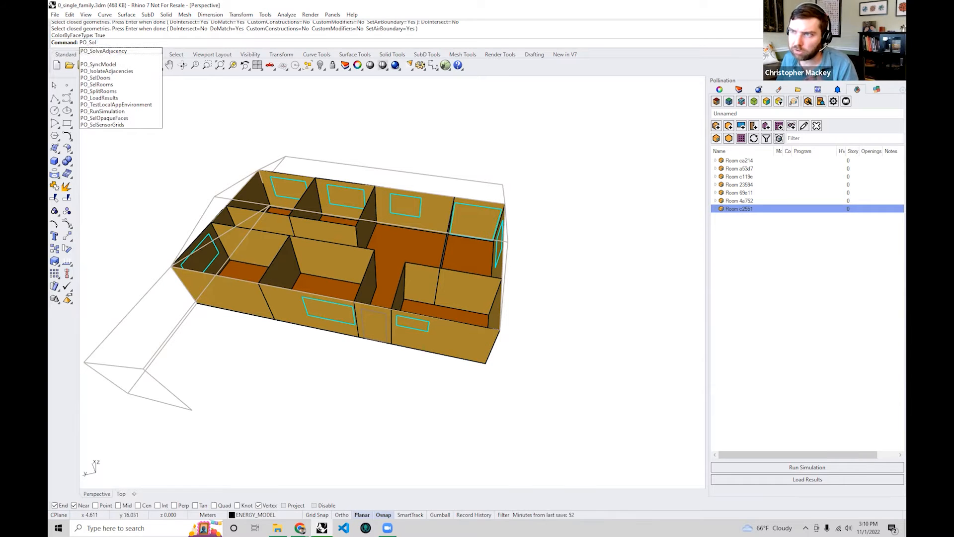
pyautogui.click(104, 51)
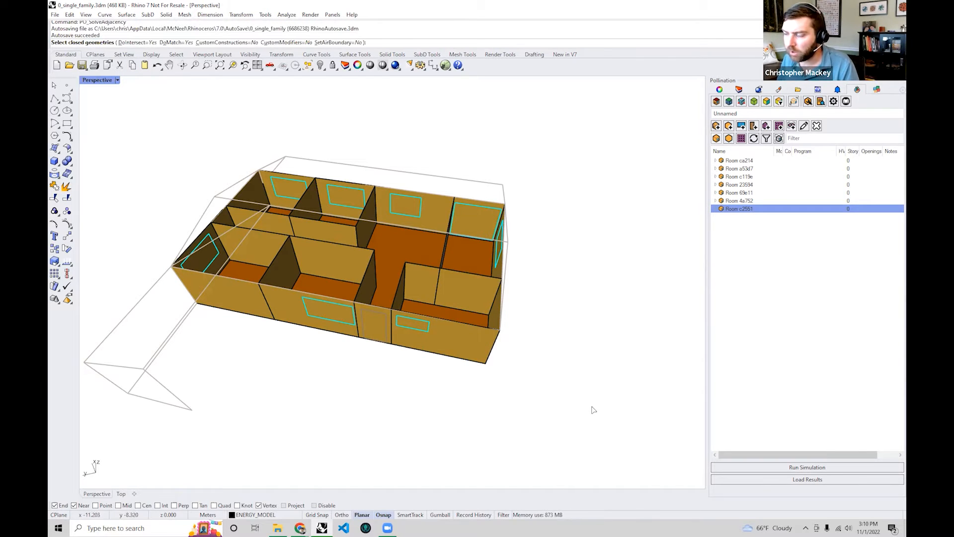
pyautogui.moveTo(657, 470); pyautogui.dragTo(168, 133)
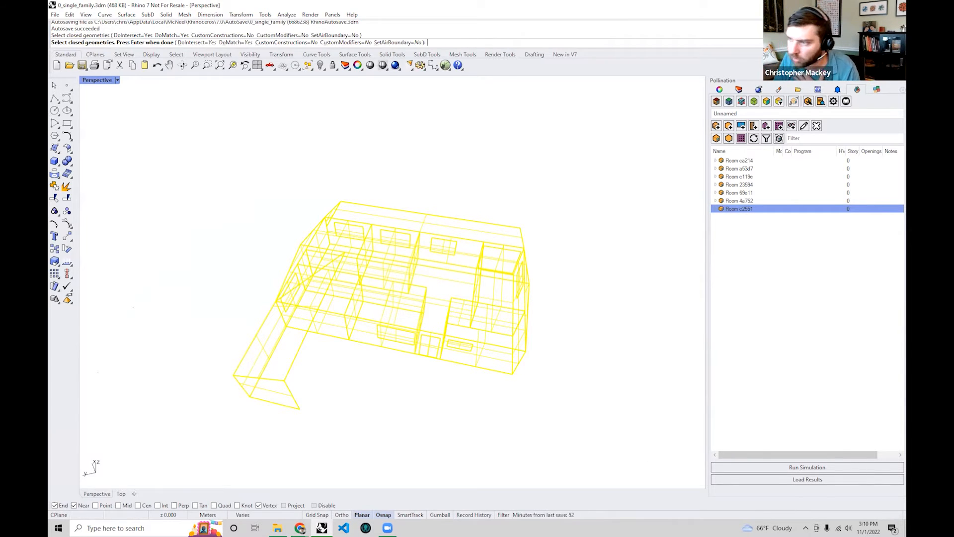
pyautogui.moveTo(645, 443); pyautogui.dragTo(164, 156)
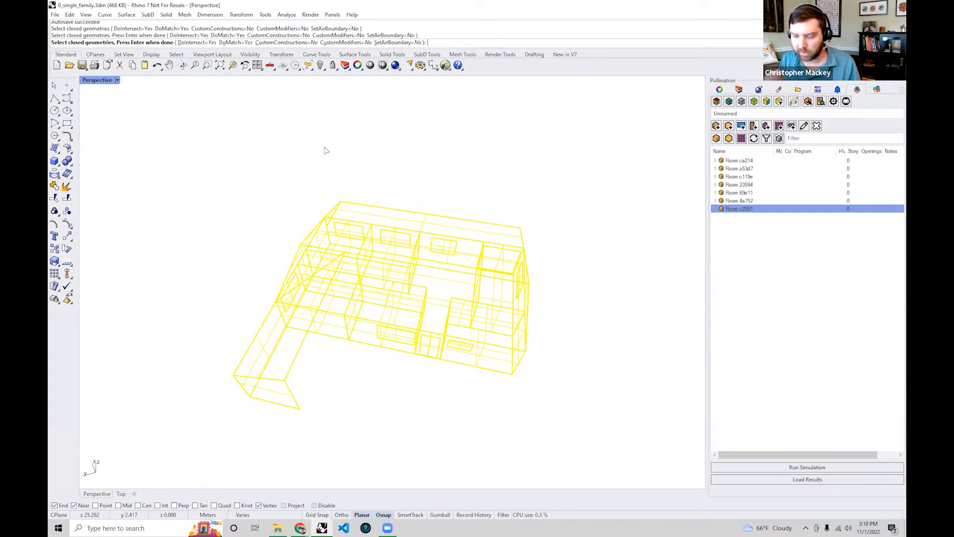
pyautogui.moveTo(324, 151); pyautogui.dragTo(383, 237, button='right')
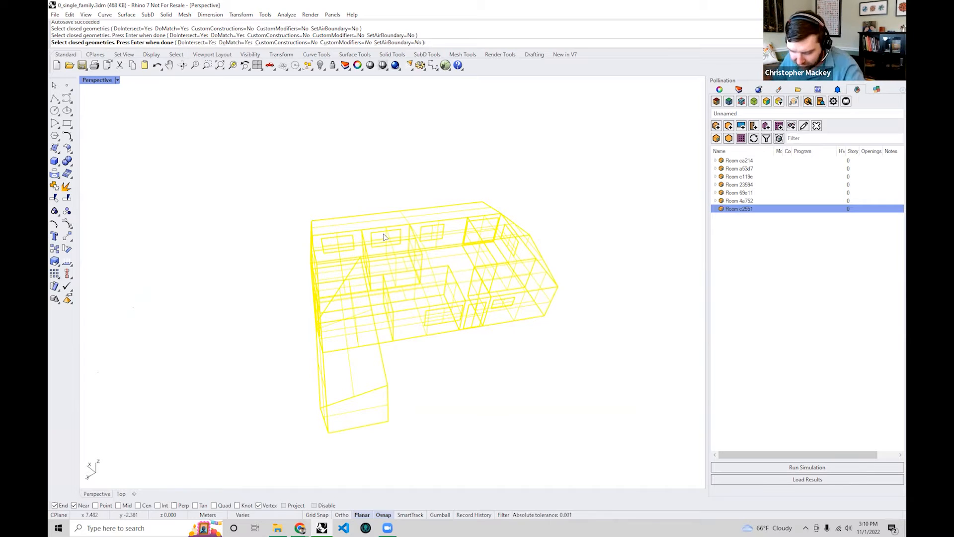
pyautogui.moveTo(568, 256)
pyautogui.mouseDown(button='right')
pyautogui.moveTo(619, 259)
pyautogui.moveTo(562, 279)
pyautogui.moveTo(560, 260)
pyautogui.mouseUp(button='right')
pyautogui.press('Return')
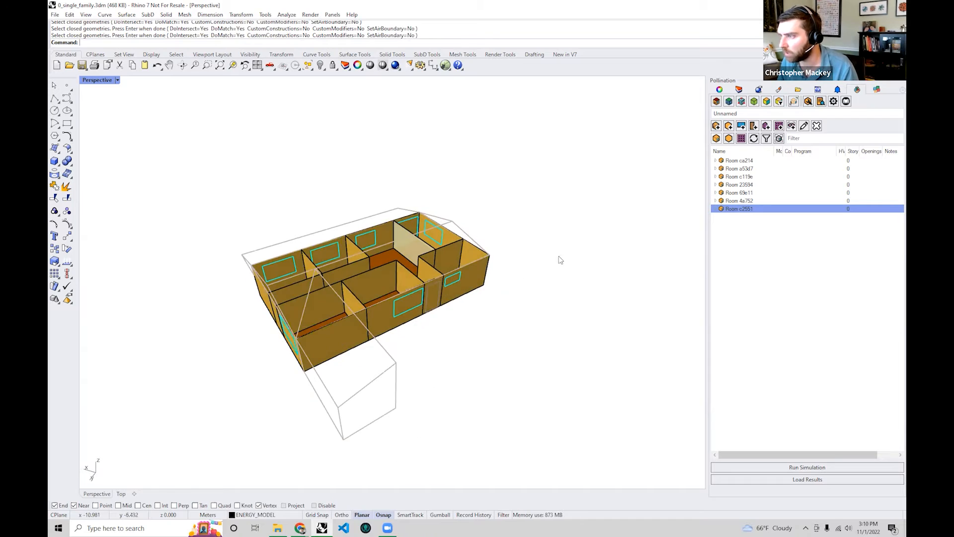
# - Select all objects on the Rooms layer of 3D_MODEL, view them in the house and clear the selection
pyautogui.click(738, 89)
pyautogui.rightClick(742, 195)
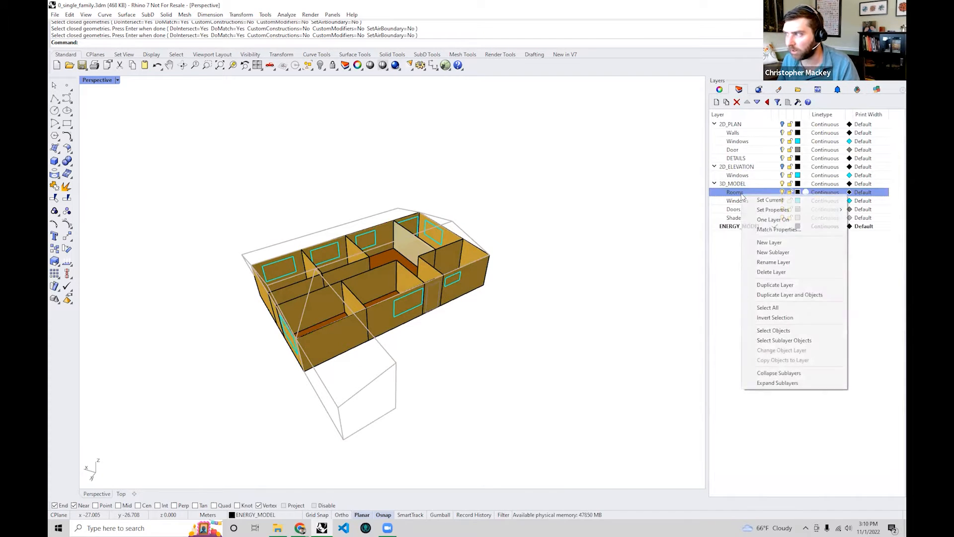
pyautogui.click(787, 330)
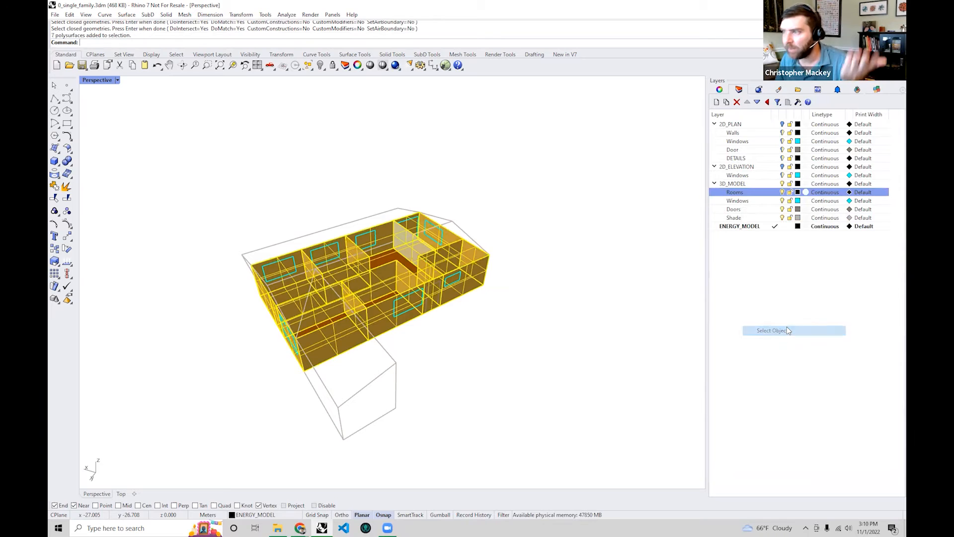
pyautogui.moveTo(388, 367); pyautogui.dragTo(263, 341, button='right')
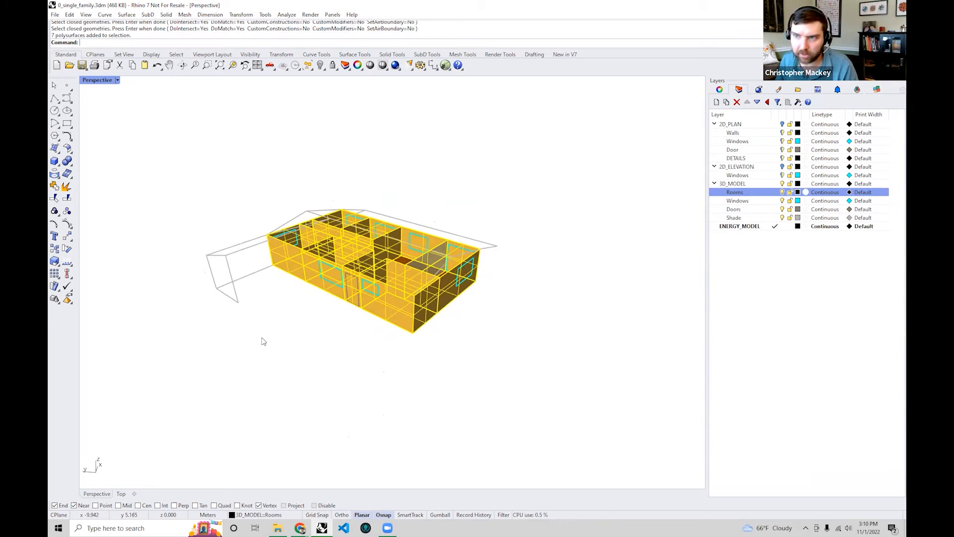
pyautogui.moveTo(252, 323); pyautogui.dragTo(484, 364, button='right')
pyautogui.click(443, 333)
pyautogui.moveTo(443, 335); pyautogui.dragTo(470, 373, button='right')
# - Run PO_SolveAdjacency on only the large-window corner room and the central room, with DoIntersect and DoMatch on and SetAirBoundary off
pyautogui.write('PO_')
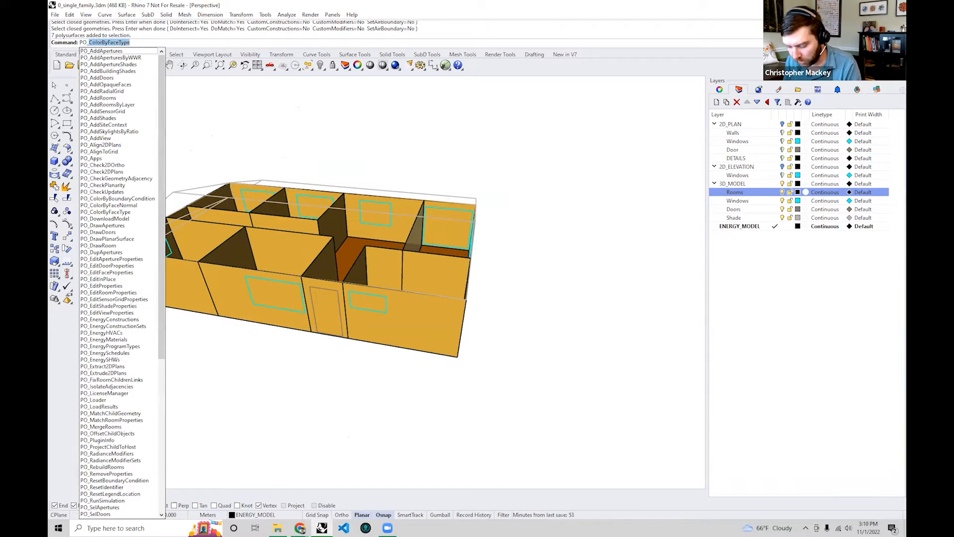
pyautogui.write('SolveAdjacency')
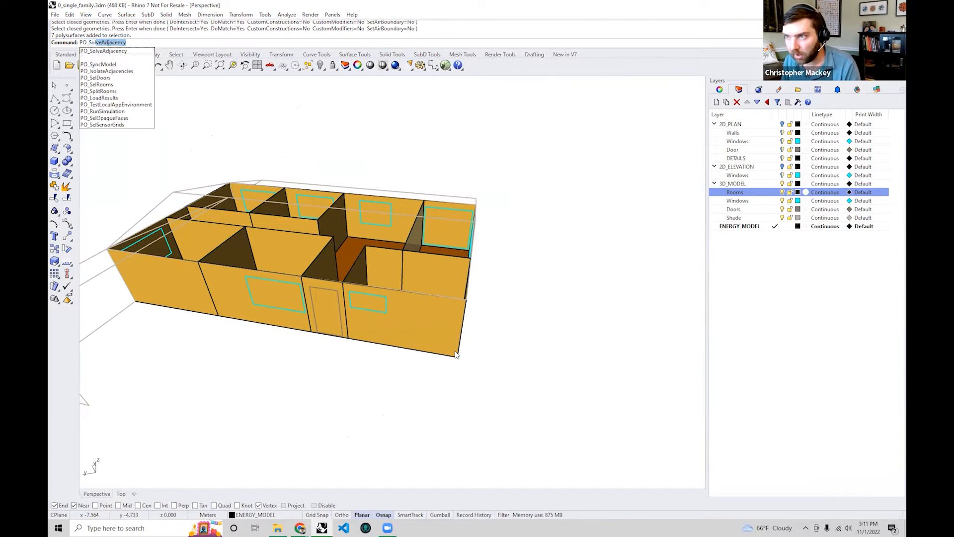
pyautogui.press('Return')
pyautogui.moveTo(492, 344); pyautogui.dragTo(346, 334, button='right')
pyautogui.scroll(3, 423, 343)
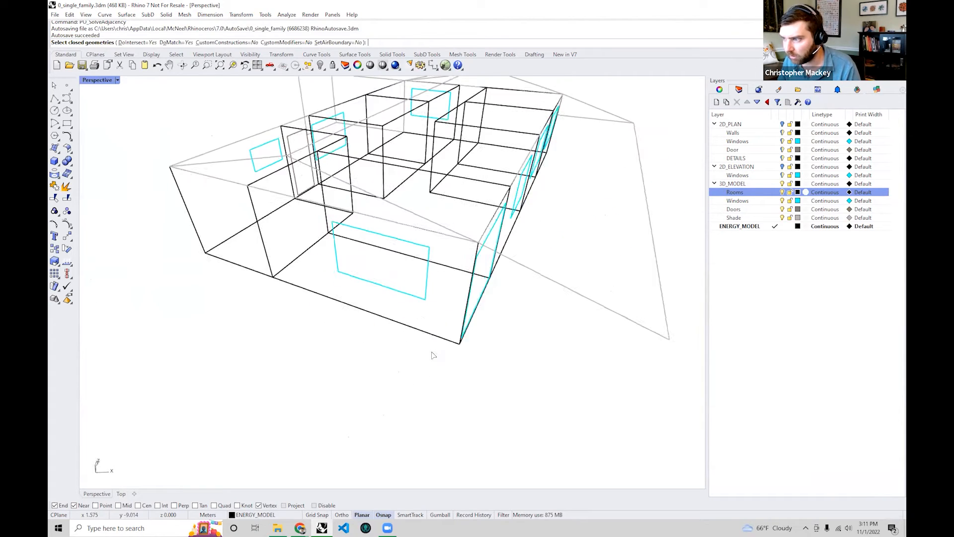
pyautogui.click(413, 332)
pyautogui.scroll(3, 413, 333)
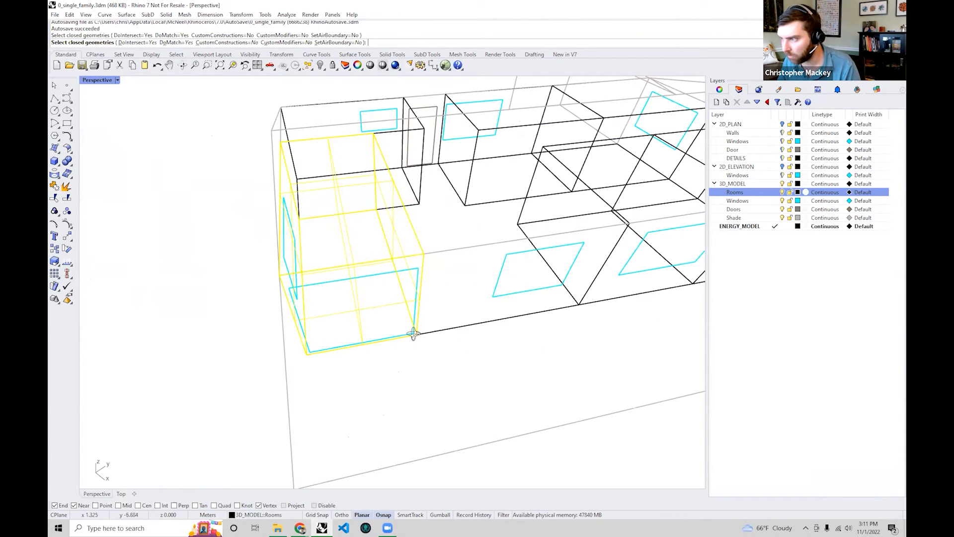
pyautogui.click(460, 326)
pyautogui.scroll(-5, 403, 358)
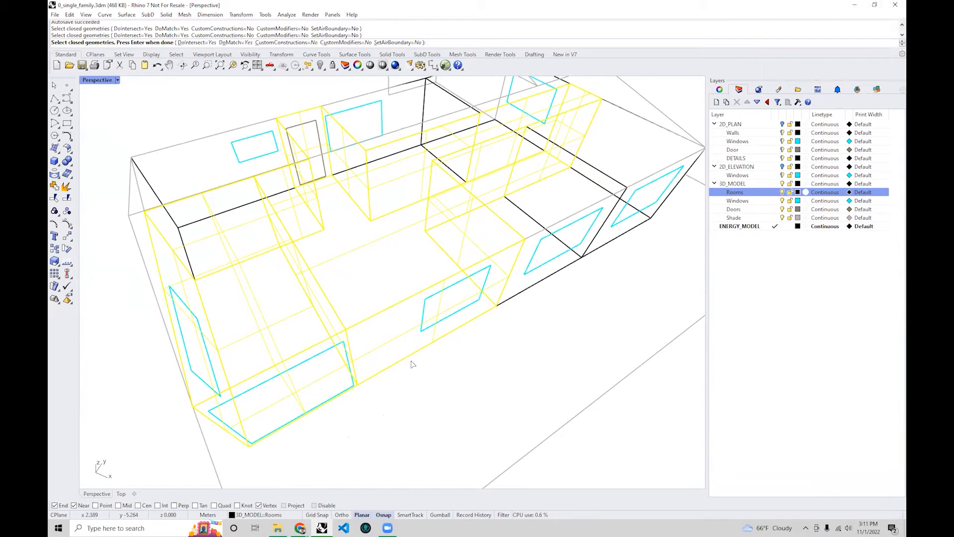
pyautogui.scroll(-5, 400, 335)
pyautogui.moveTo(401, 334); pyautogui.dragTo(507, 358, button='right')
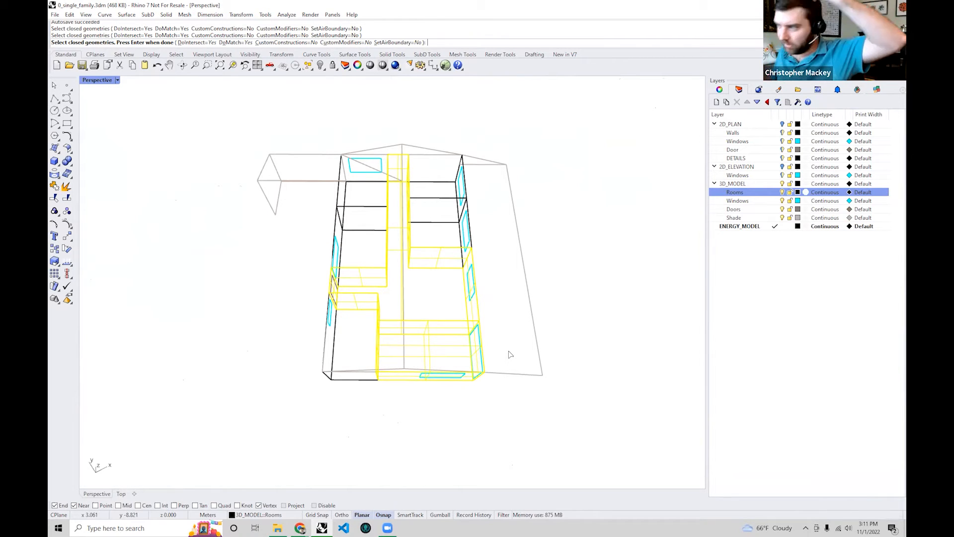
pyautogui.moveTo(509, 355); pyautogui.dragTo(545, 303, button='right')
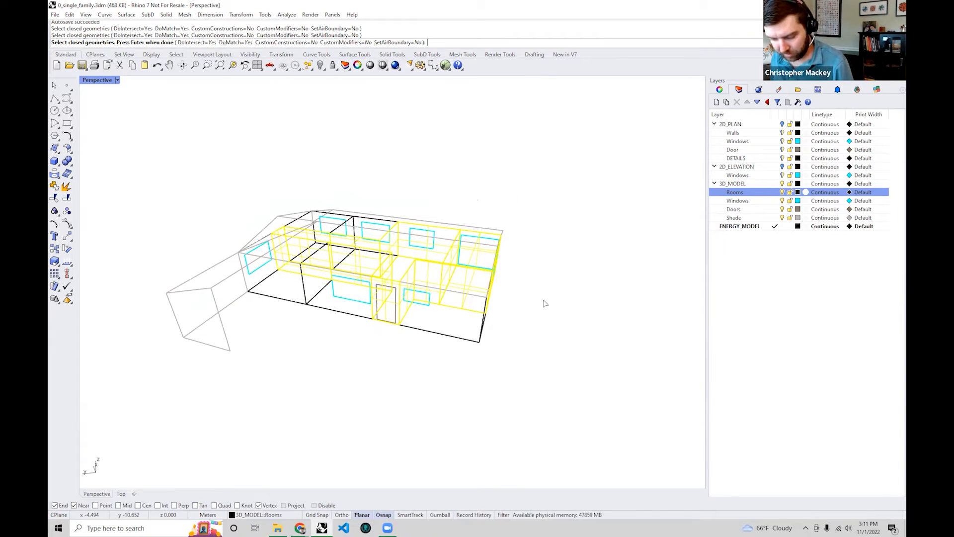
pyautogui.press('Return')
pyautogui.moveTo(498, 302)
pyautogui.keyDown('shift'); pyautogui.mouseDown(button='right')
pyautogui.moveTo(485, 333)
pyautogui.moveTo(479, 321)
pyautogui.mouseUp(button='right'); pyautogui.keyUp('shift')
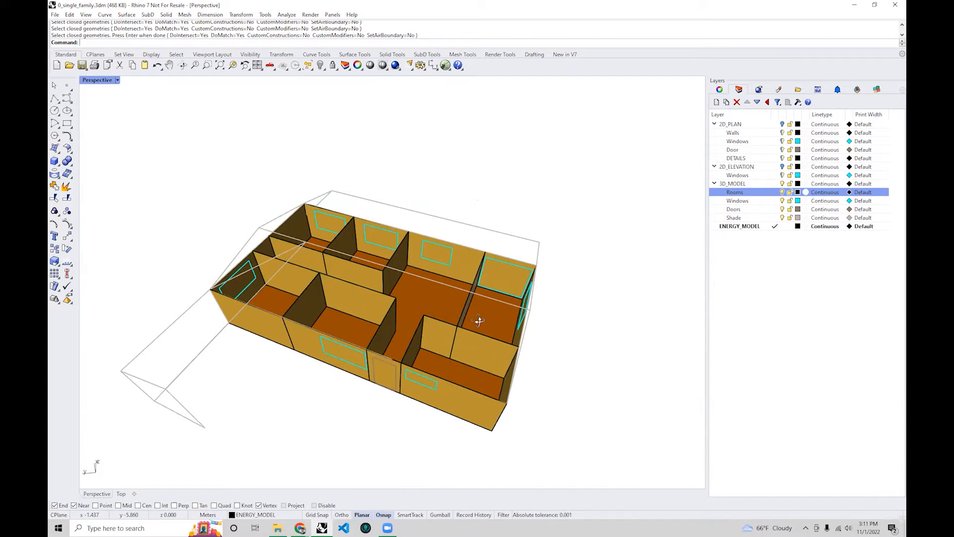
# - Select all Pollination rooms with PO_SelRooms, check them in the house model and clear the selection
pyautogui.write('PO_Sel')
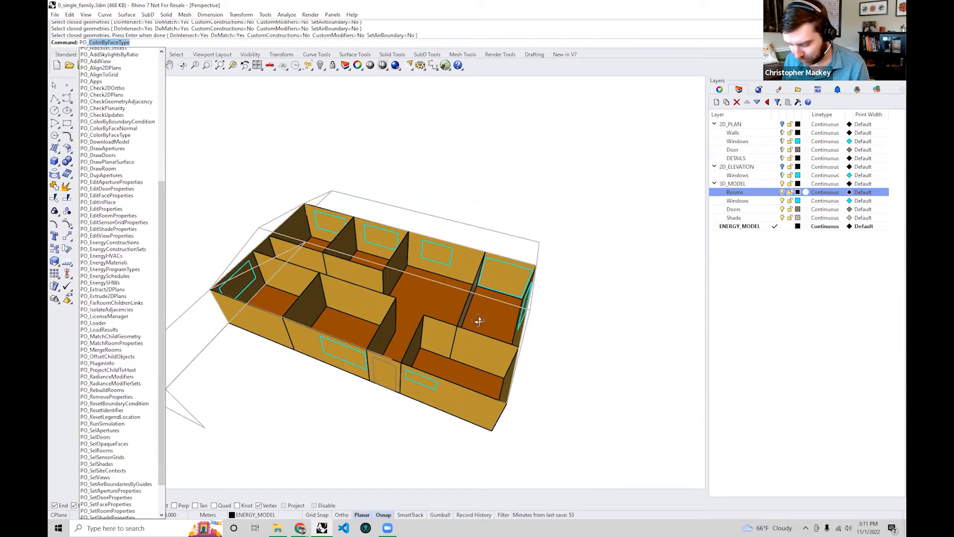
pyautogui.press('Down')
pyautogui.press('Down')
pyautogui.press('Down')
pyautogui.press('Return')
pyautogui.moveTo(412, 330); pyautogui.dragTo(403, 304, button='right')
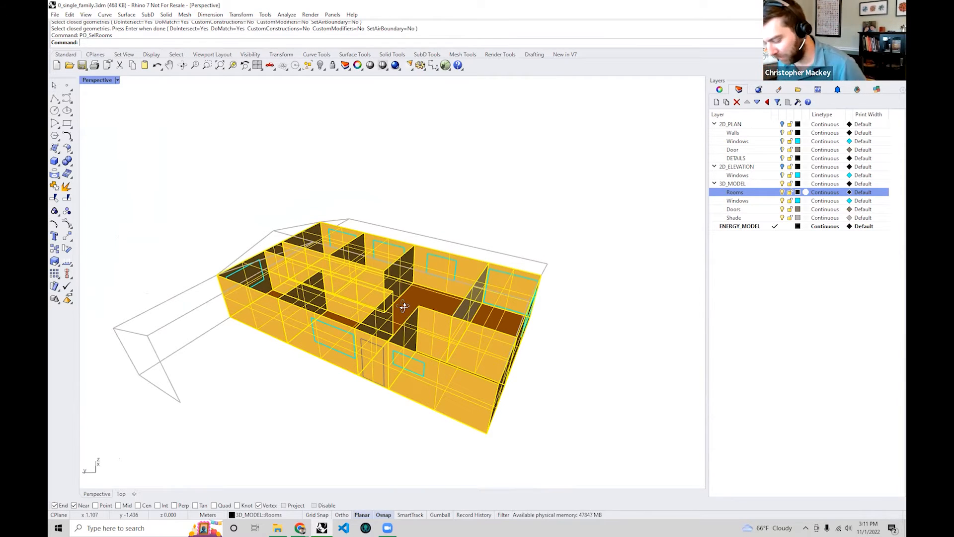
pyautogui.moveTo(404, 306); pyautogui.dragTo(635, 181, button='right')
pyautogui.press('Escape')
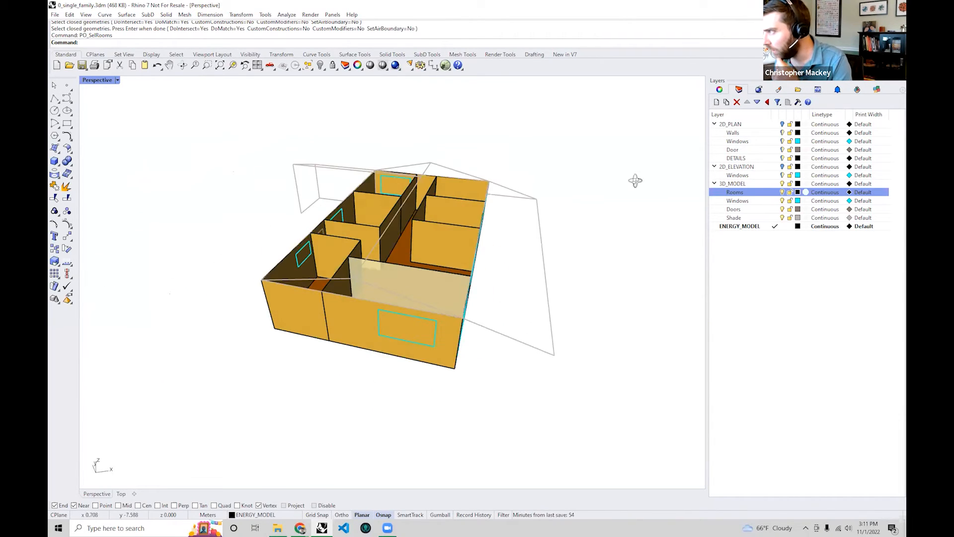
# - Color the model by boundary condition, switch the coloring back to face type and inspect the walls and floors
pyautogui.click(858, 90)
pyautogui.click(729, 102)
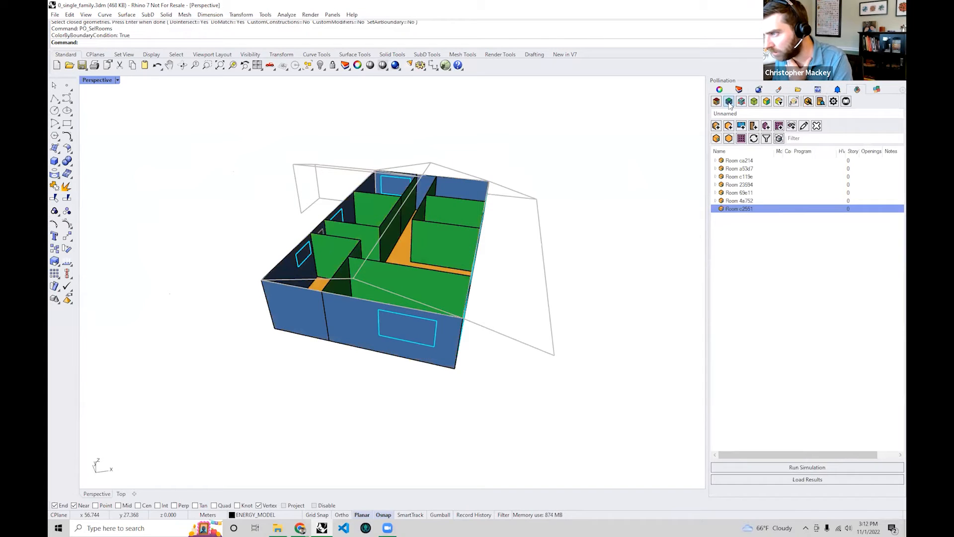
pyautogui.click(742, 102)
pyautogui.moveTo(383, 199); pyautogui.dragTo(378, 271, button='right')
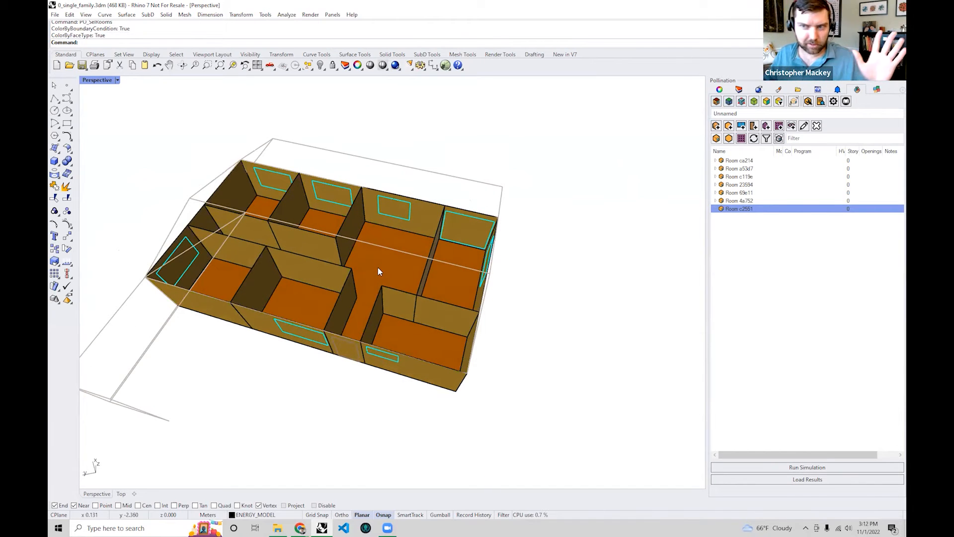
pyautogui.moveTo(309, 357); pyautogui.dragTo(306, 332, button='right')
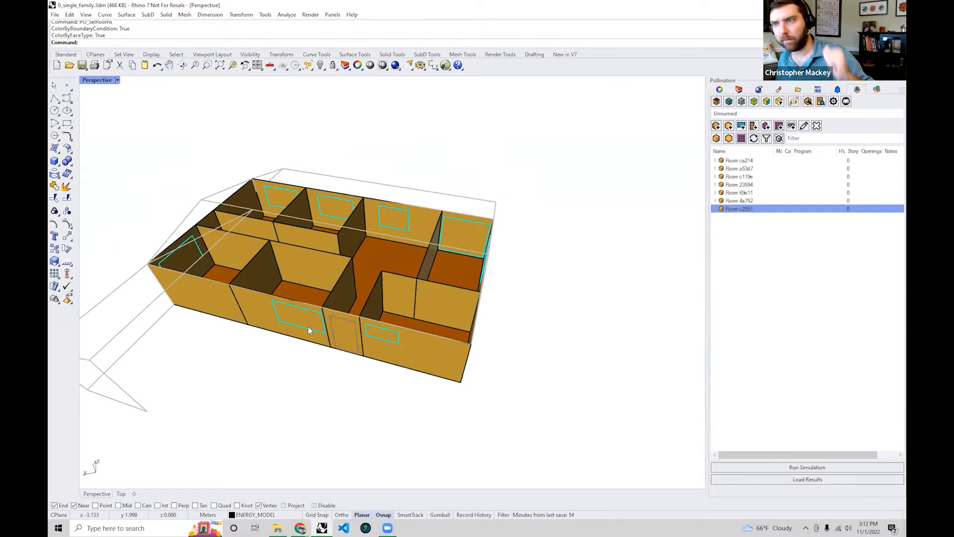
pyautogui.moveTo(308, 326); pyautogui.dragTo(459, 320, button='right')
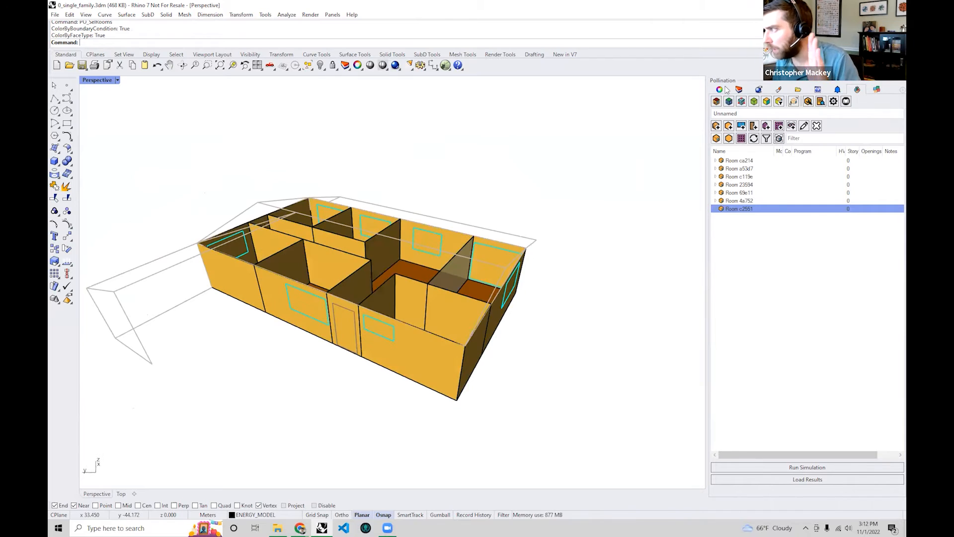
pyautogui.moveTo(581, 132); pyautogui.dragTo(532, 160, button='right')
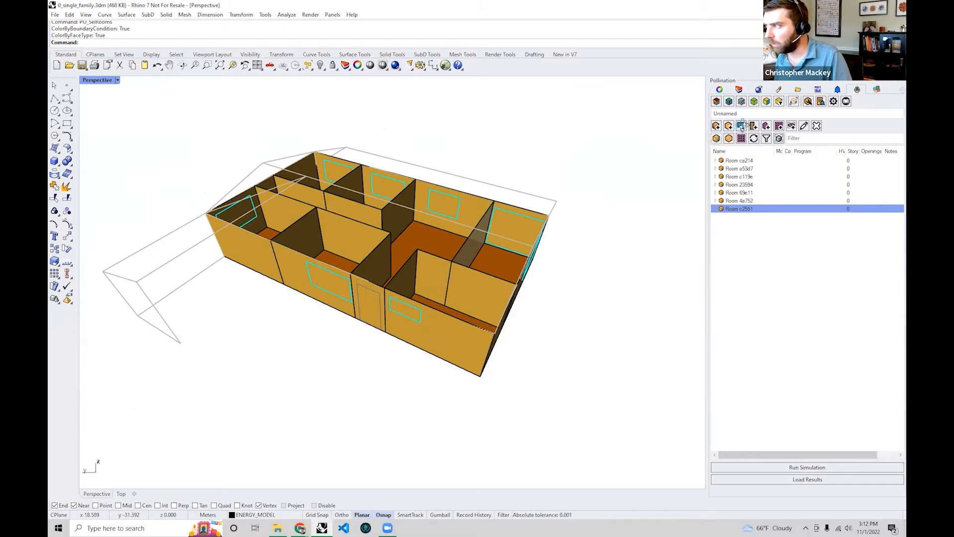
# - Try to add apertures from selected geometries, supplying only the objects on the 3D_MODEL Windows layer at the room selection
pyautogui.click(742, 127)
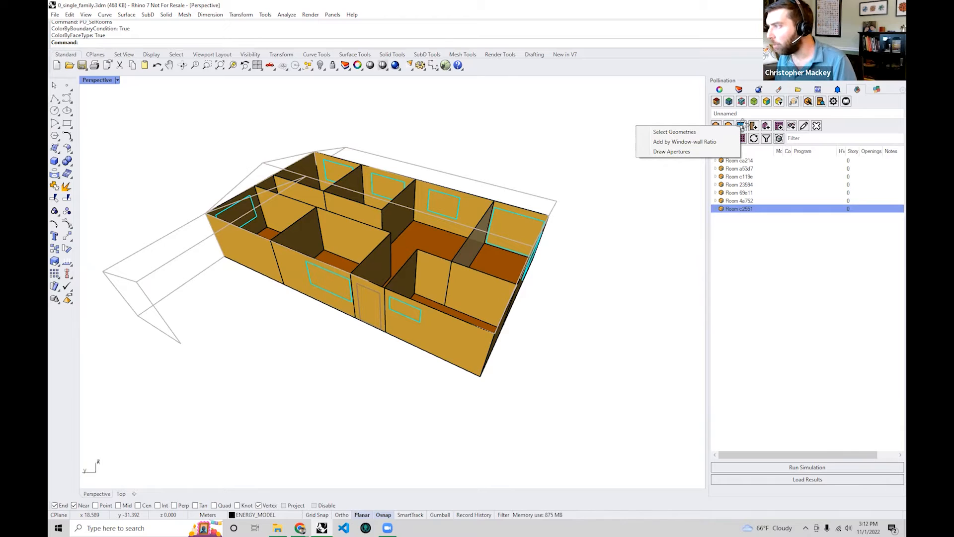
pyautogui.click(716, 131)
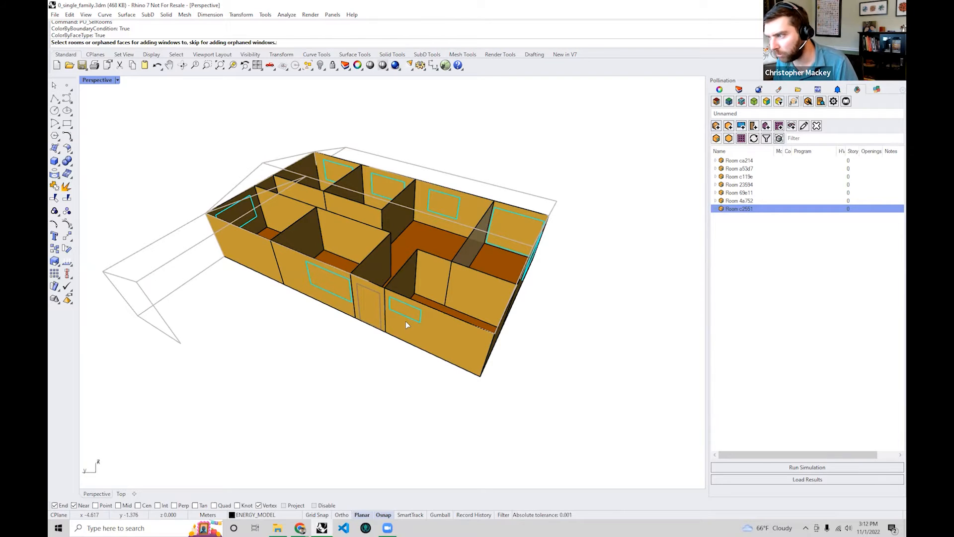
pyautogui.moveTo(511, 301); pyautogui.dragTo(681, 245, button='right')
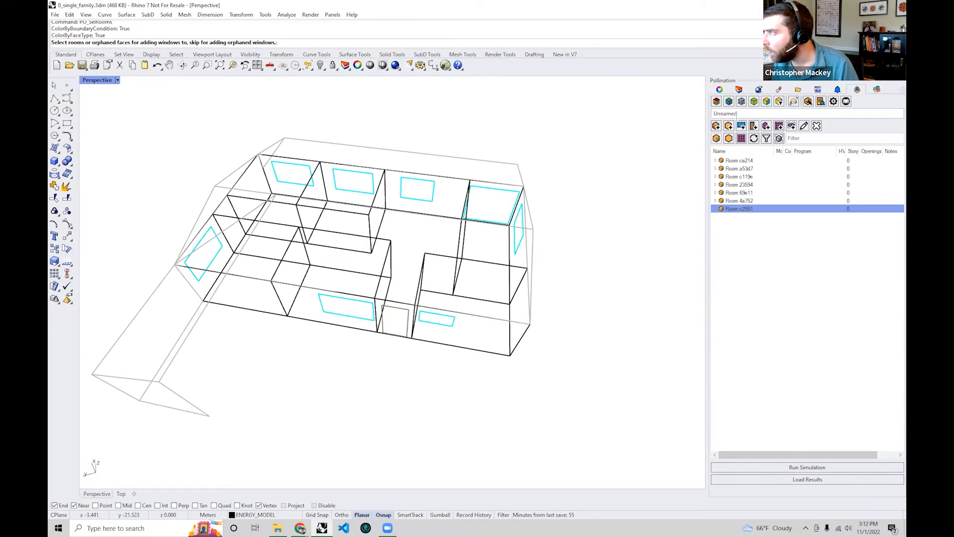
pyautogui.click(739, 89)
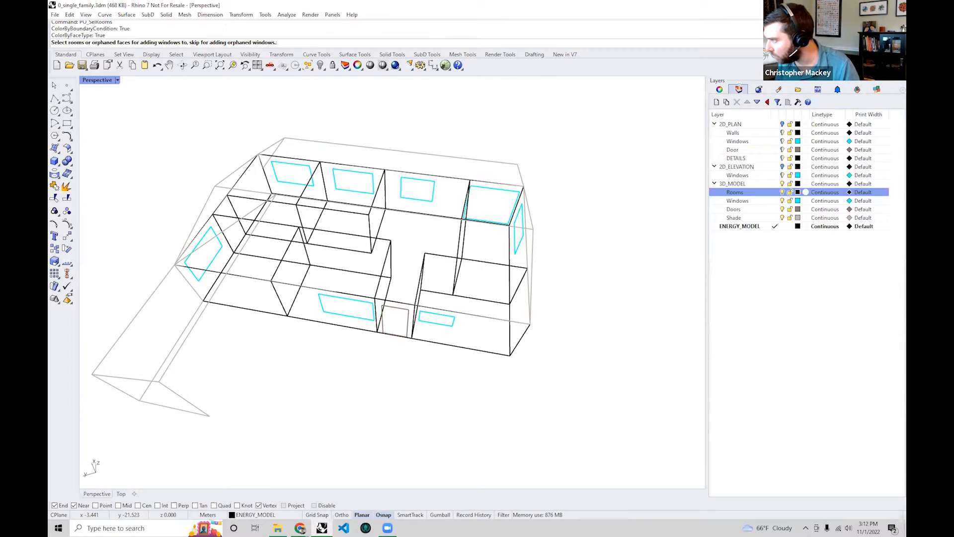
pyautogui.click(739, 201)
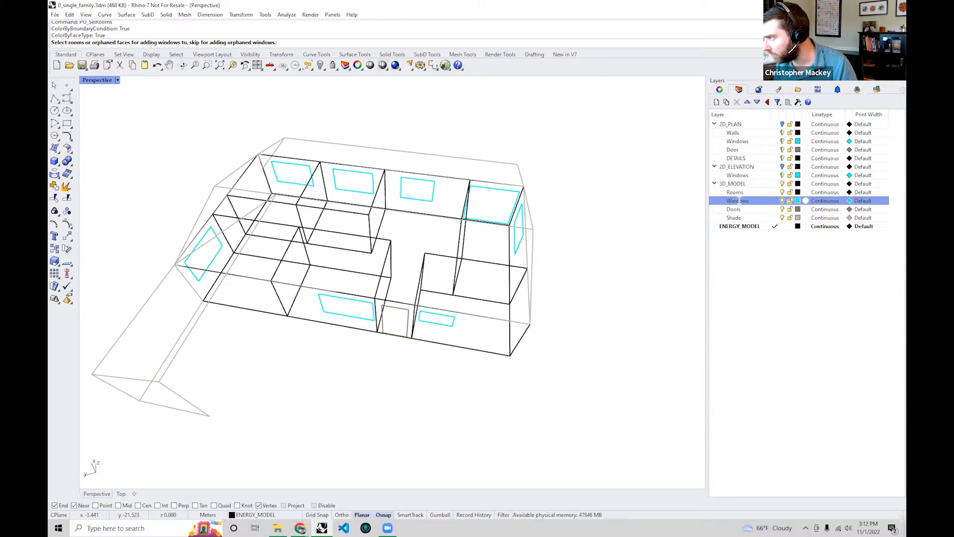
pyautogui.rightClick(739, 200)
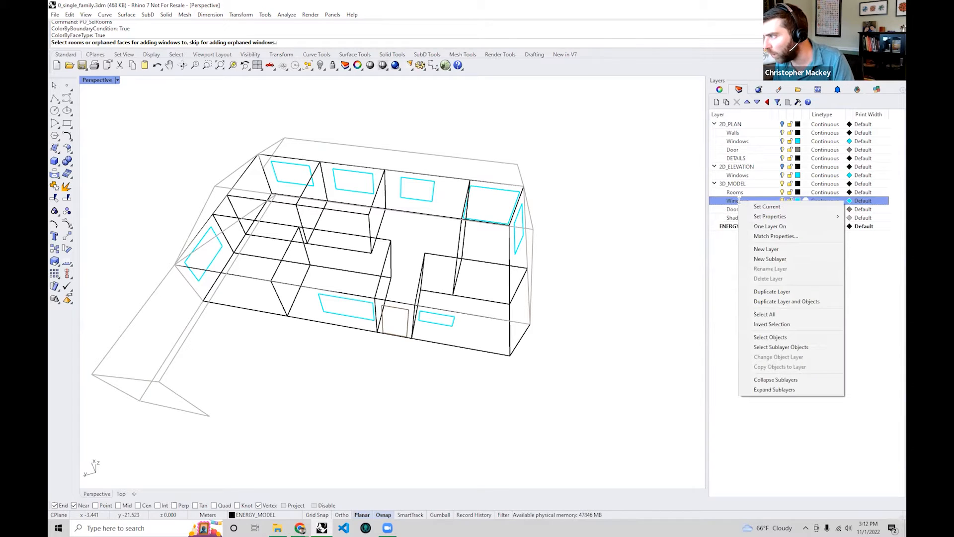
pyautogui.click(780, 337)
pyautogui.moveTo(575, 314)
pyautogui.mouseDown(button='right')
pyautogui.moveTo(424, 124)
pyautogui.moveTo(324, 273)
pyautogui.mouseUp(button='right')
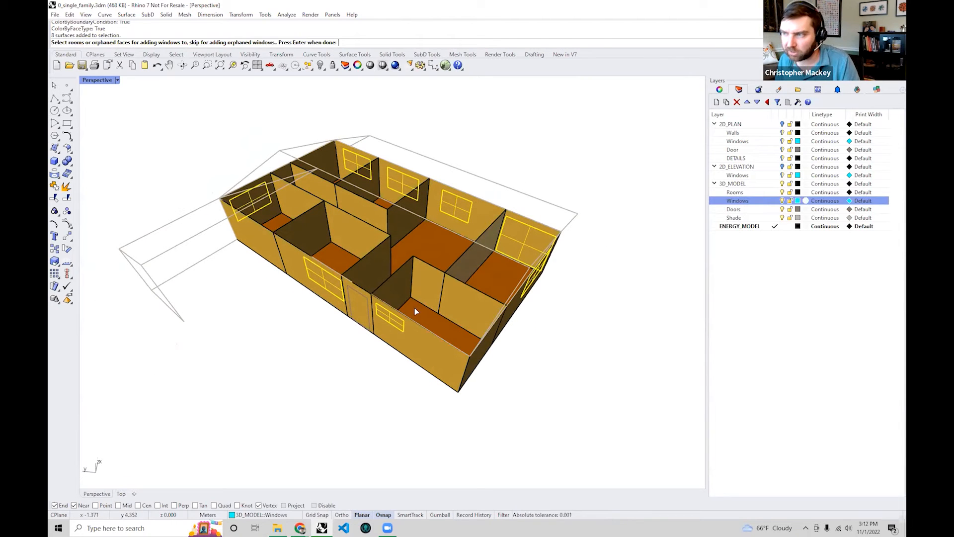
pyautogui.moveTo(457, 307); pyautogui.dragTo(402, 309, button='right')
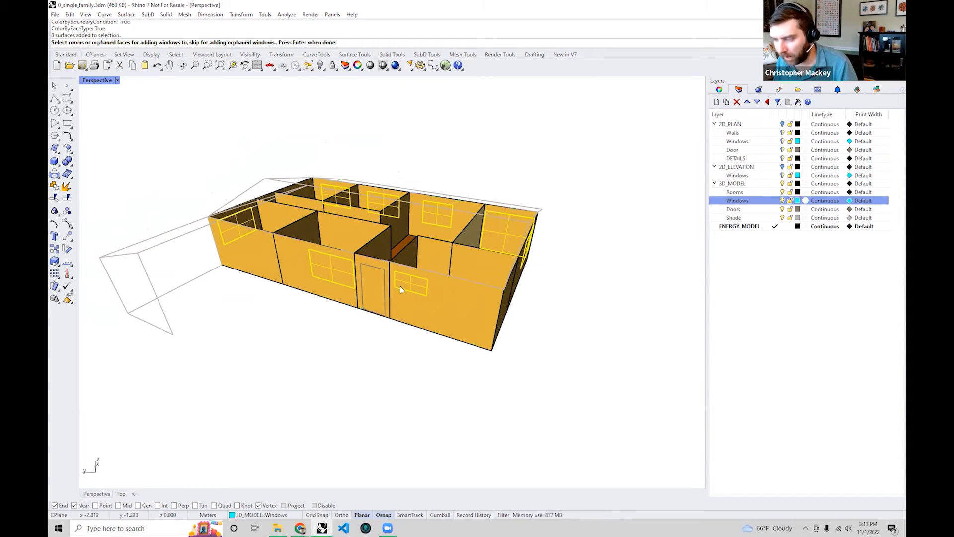
pyautogui.moveTo(469, 284); pyautogui.dragTo(534, 317, button='right')
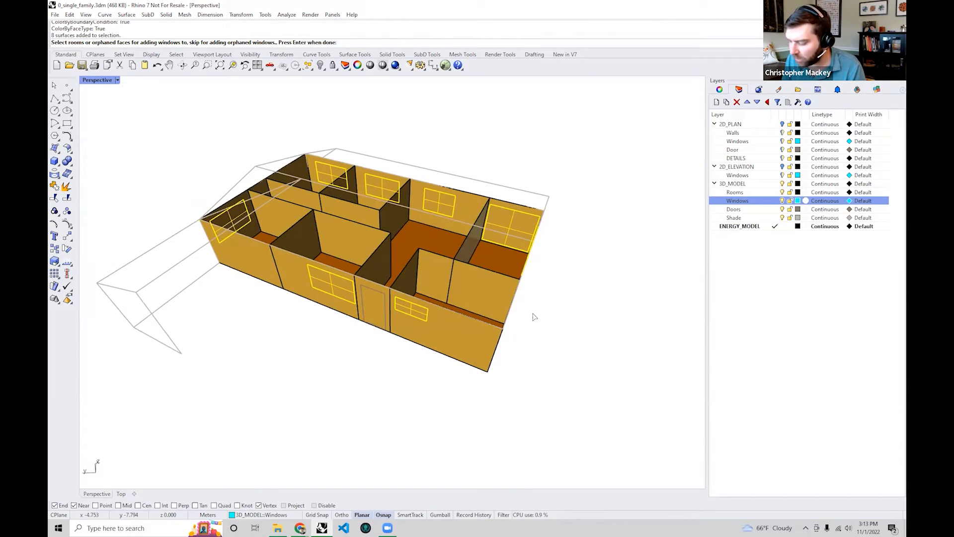
pyautogui.press('Return')
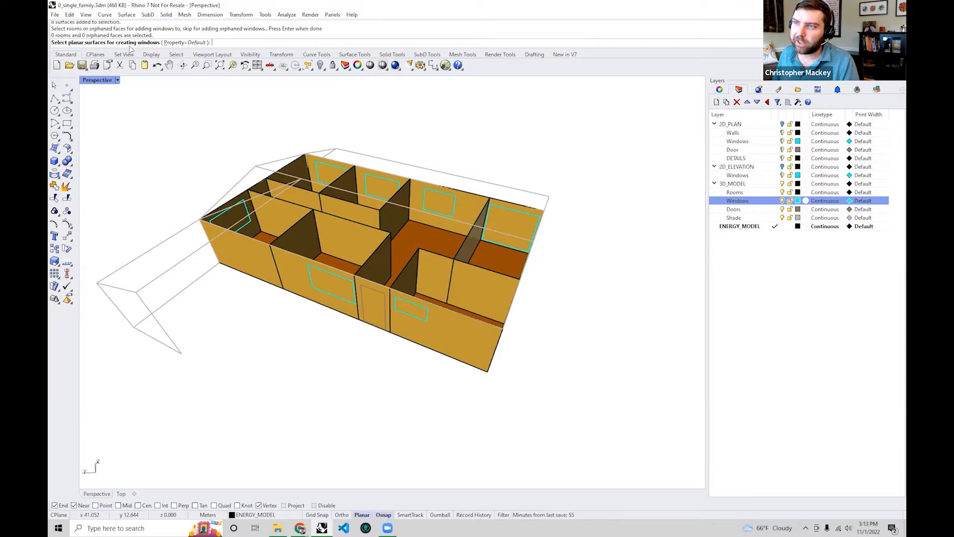
pyautogui.press('Return')
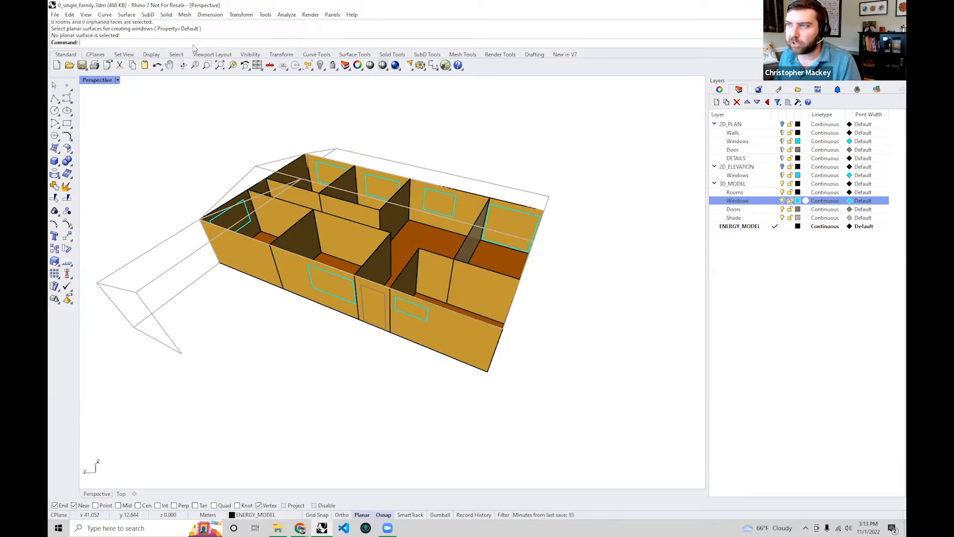
# - Restart adding apertures from selected geometries and choose all seven rooms in the Pollination room list as hosts
pyautogui.click(858, 89)
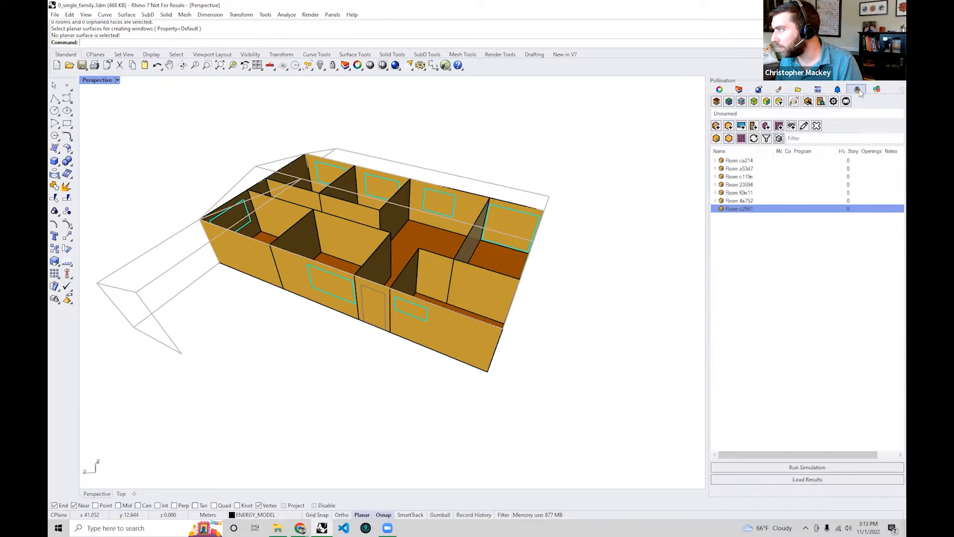
pyautogui.click(741, 126)
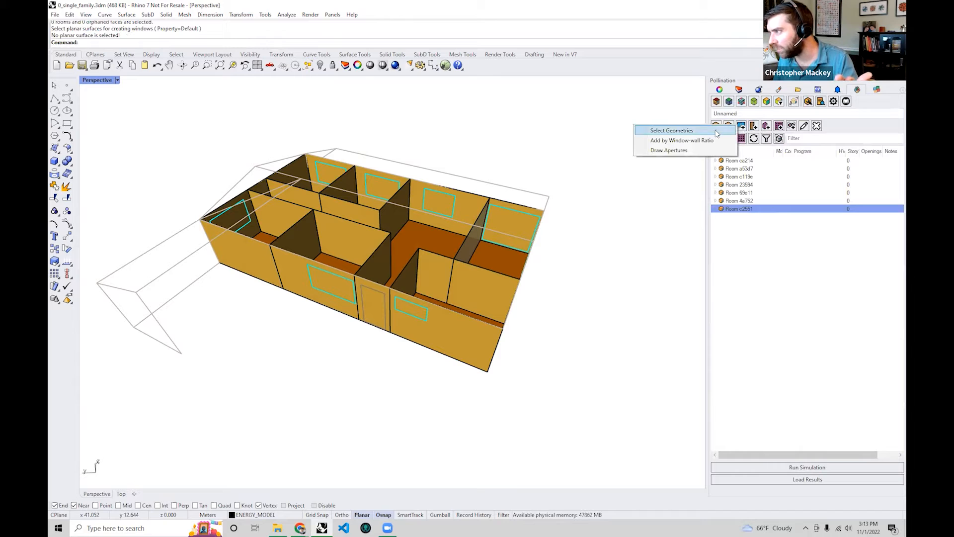
pyautogui.click(718, 132)
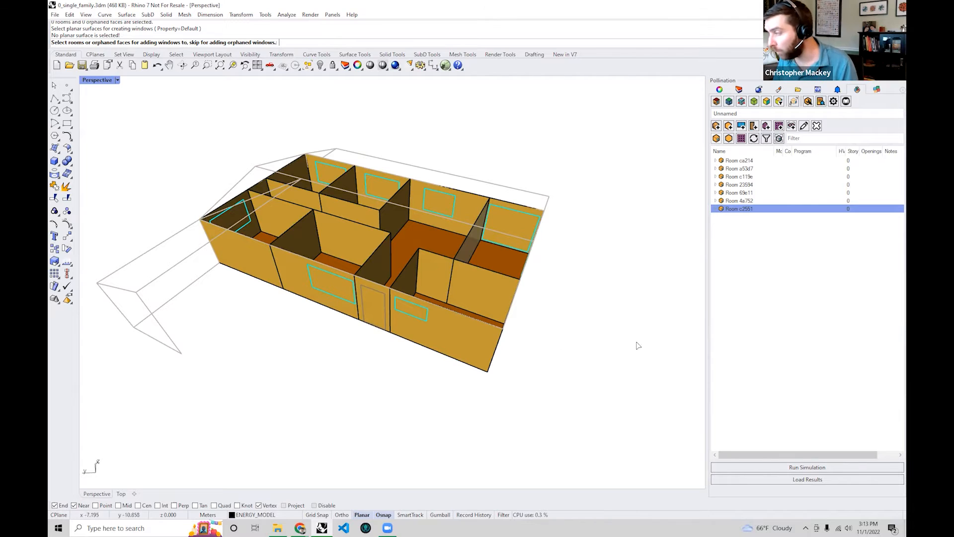
pyautogui.click(730, 161)
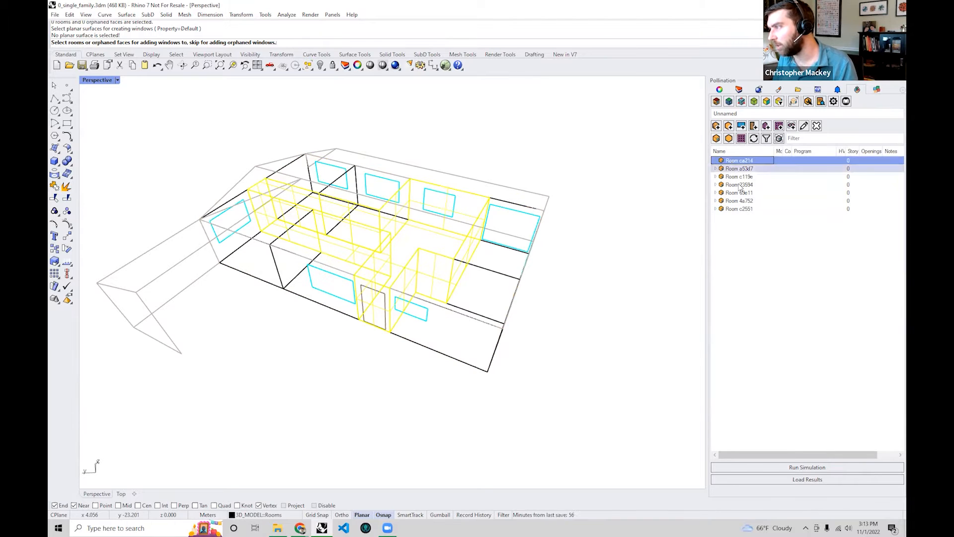
pyautogui.keyDown('shift'); pyautogui.click(740, 210); pyautogui.keyUp('shift')
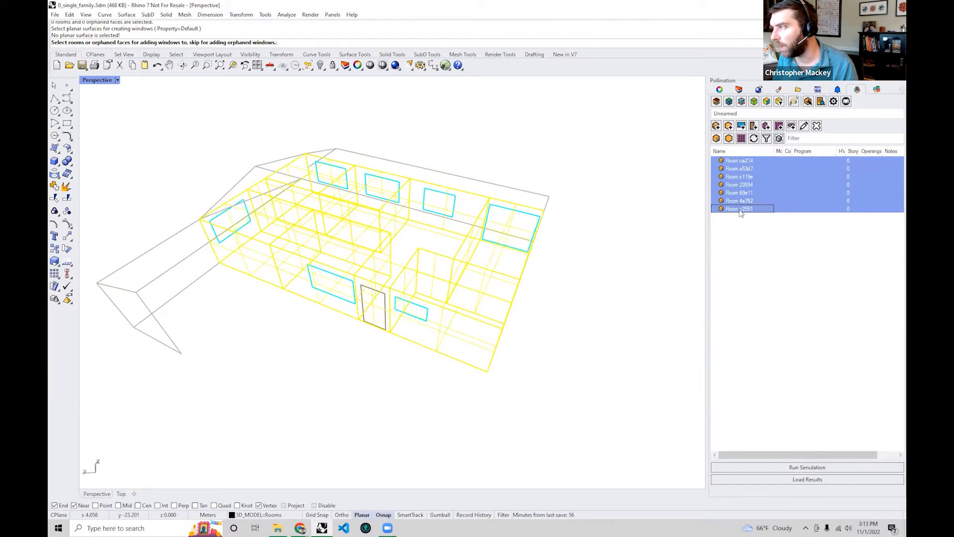
pyautogui.moveTo(624, 268); pyautogui.dragTo(478, 296, button='right')
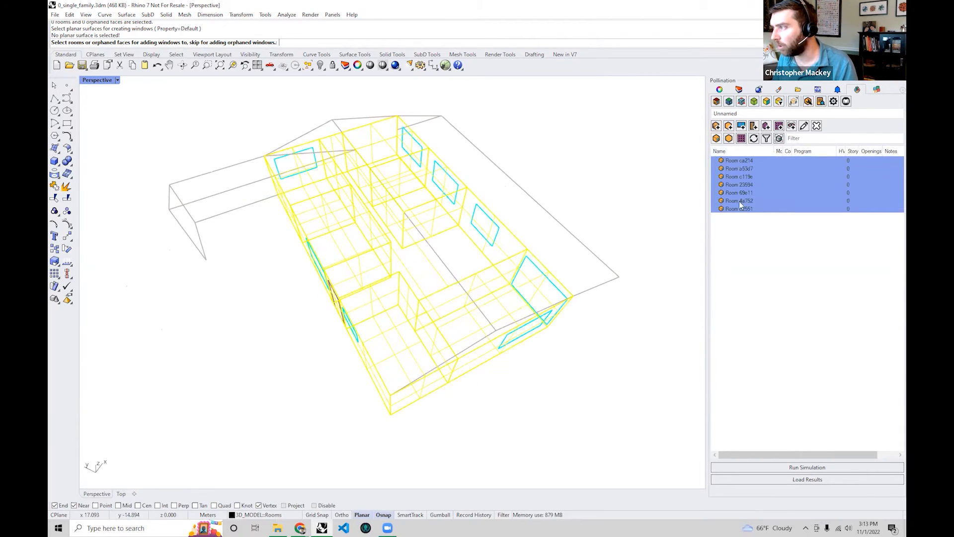
pyautogui.moveTo(467, 330); pyautogui.dragTo(512, 231, button='right')
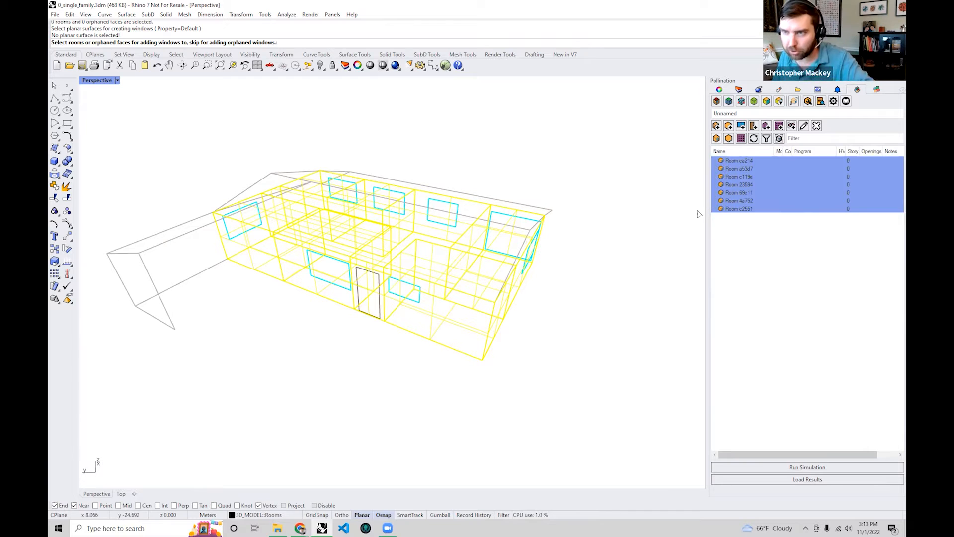
pyautogui.moveTo(689, 221); pyautogui.dragTo(519, 313, button='right')
pyautogui.moveTo(486, 315); pyautogui.dragTo(488, 319, button='right')
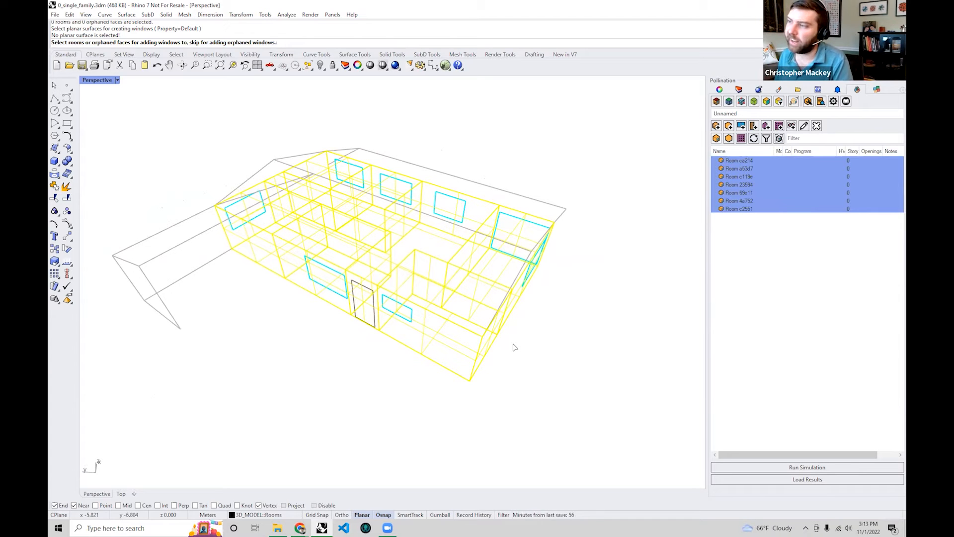
pyautogui.press('Return')
# - Create the apertures from all objects on the 3D_MODEL Windows layer, keeping Property at Default
pyautogui.moveTo(511, 345); pyautogui.dragTo(448, 367, button='right')
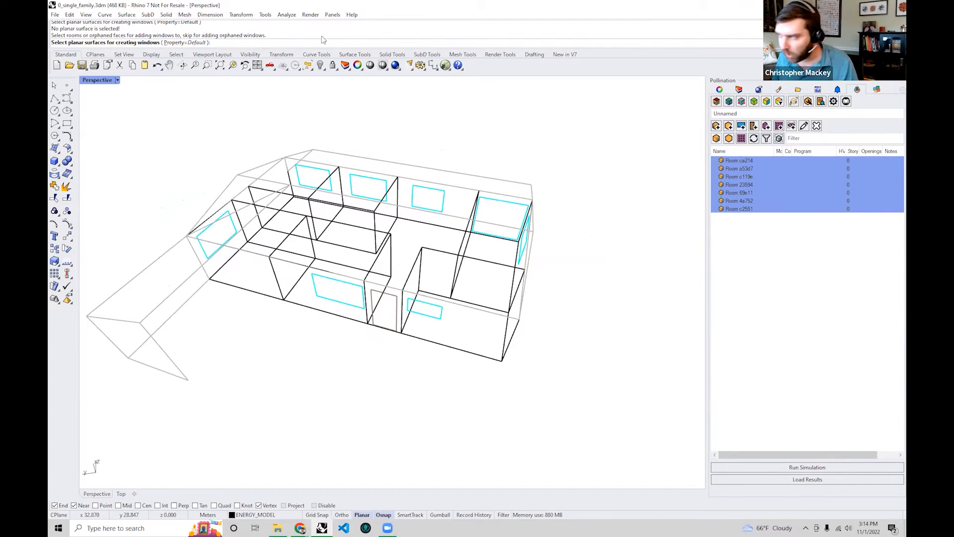
pyautogui.click(739, 90)
pyautogui.click(737, 200)
pyautogui.rightClick(739, 204)
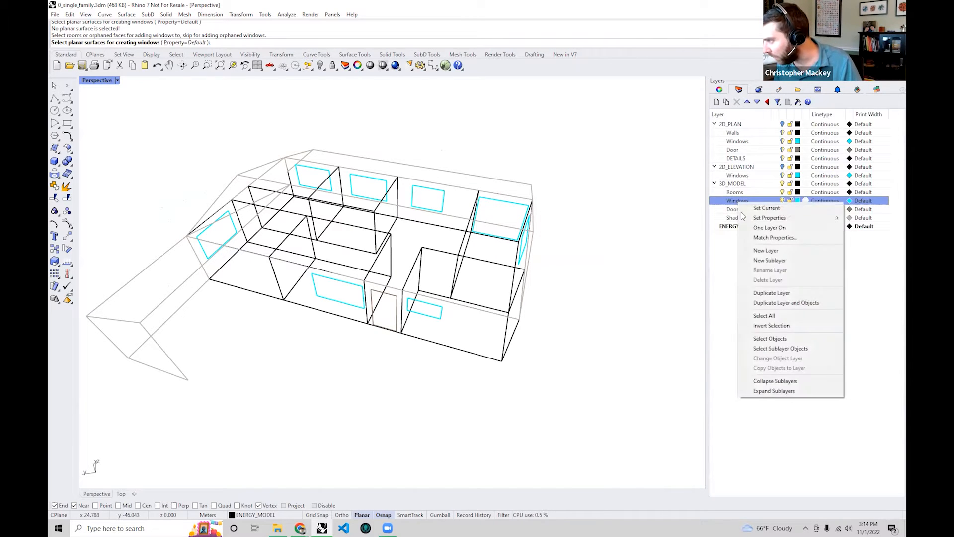
pyautogui.click(749, 340)
pyautogui.moveTo(556, 367); pyautogui.dragTo(506, 365, button='right')
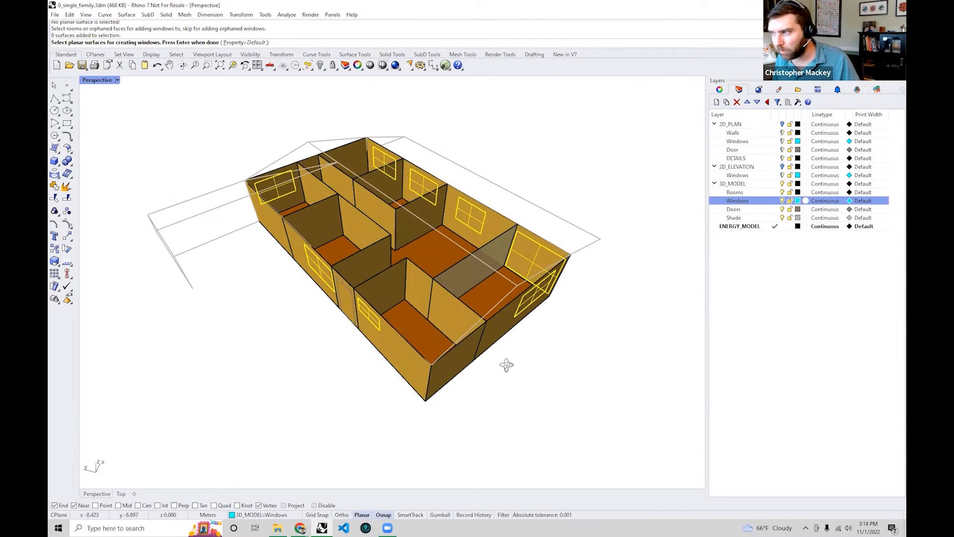
pyautogui.press('Return')
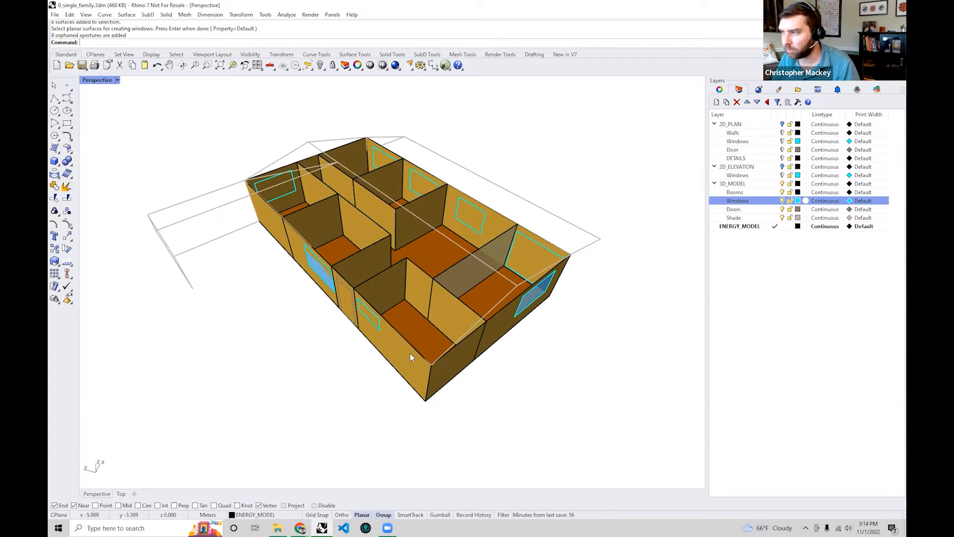
# - Inspect the new apertures in the walls, select the large corner window and expand Room ca214 to examine its faces
pyautogui.moveTo(410, 353); pyautogui.dragTo(446, 305, button='right')
pyautogui.scroll(8, 446, 305)
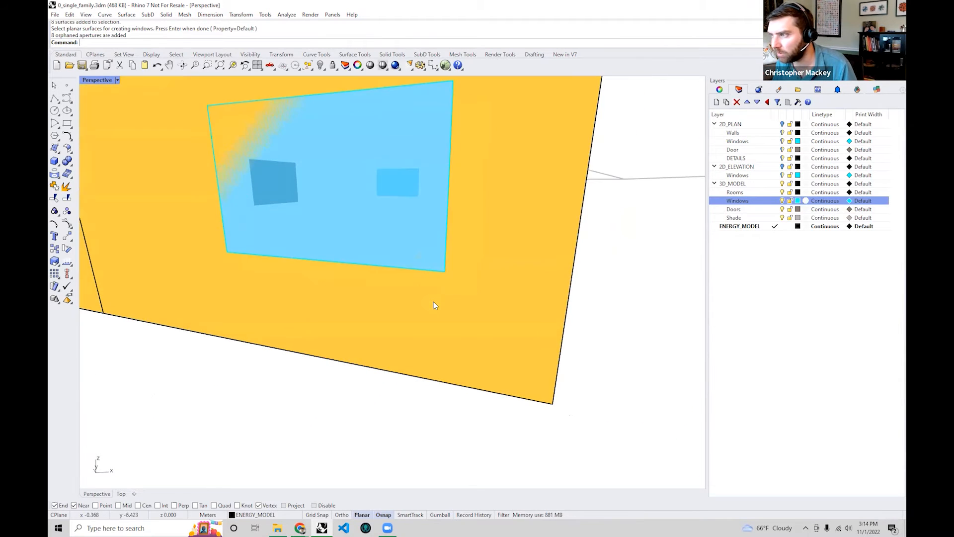
pyautogui.scroll(-6, 433, 305)
pyautogui.moveTo(405, 270); pyautogui.dragTo(447, 303, button='right')
pyautogui.click(379, 194)
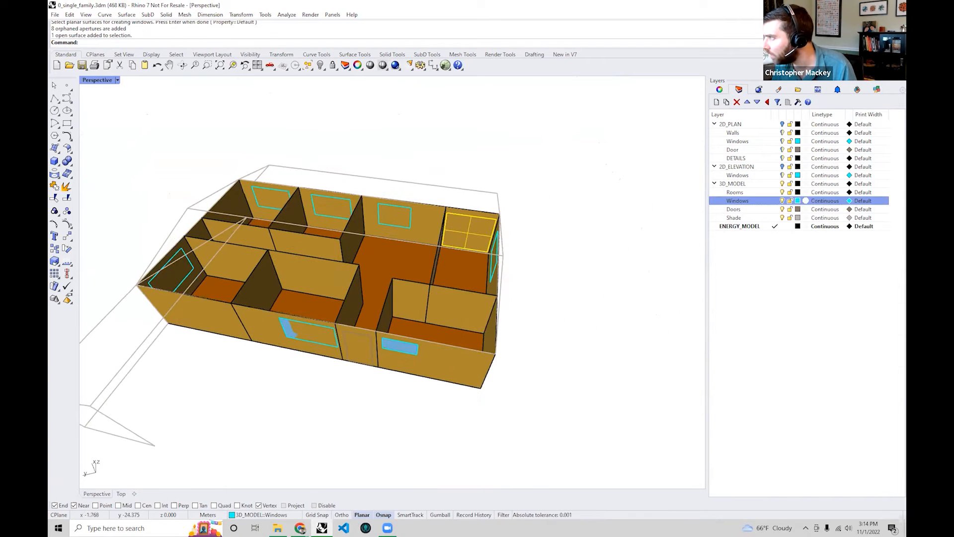
pyautogui.click(856, 89)
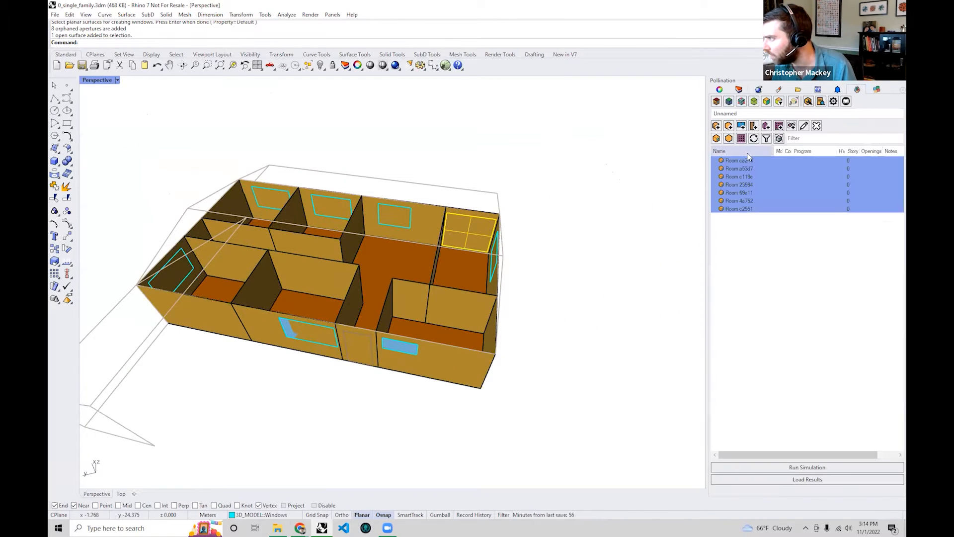
pyautogui.click(719, 162)
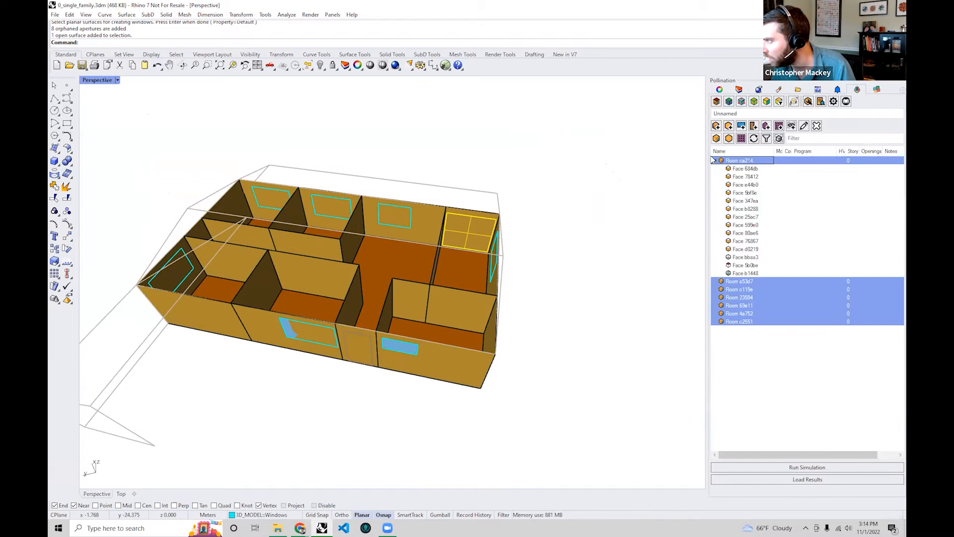
# - Examine the faces of Room ca214 and Room a53d7 by selecting one in each, and collapse both rooms
pyautogui.click(745, 274)
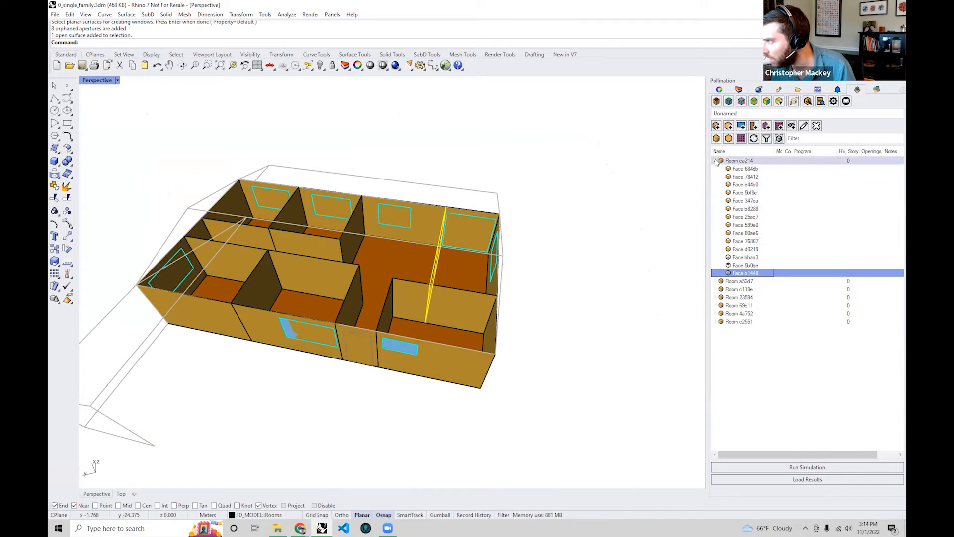
pyautogui.click(715, 160)
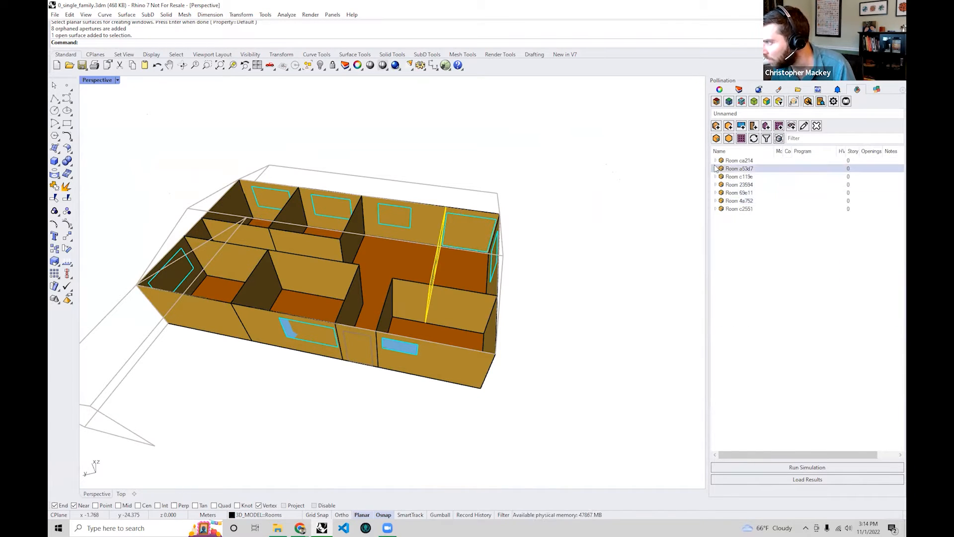
pyautogui.click(715, 169)
pyautogui.click(745, 208)
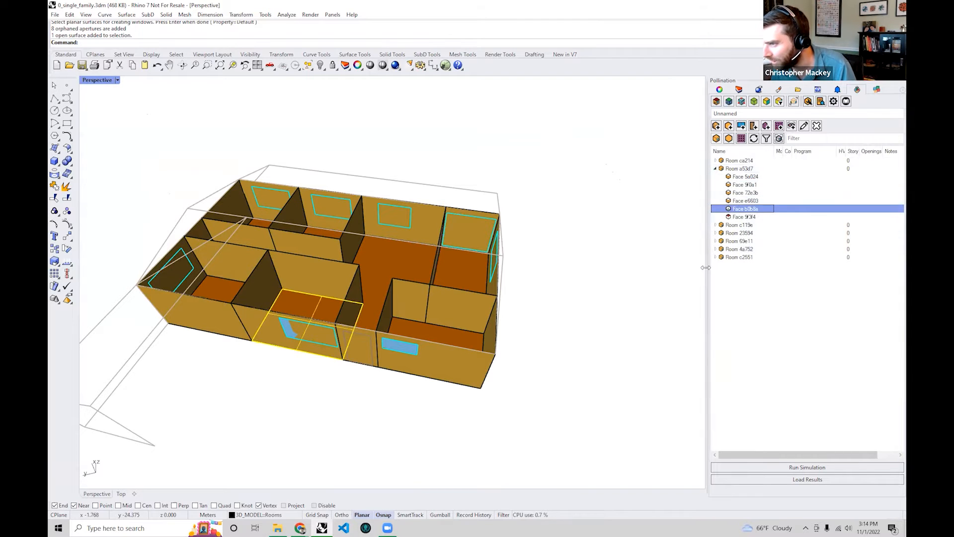
pyautogui.click(564, 344)
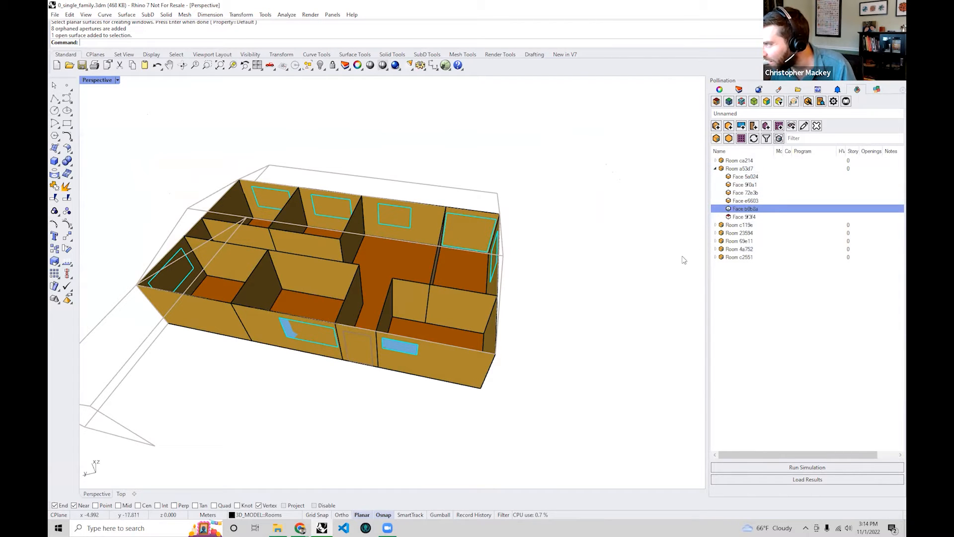
pyautogui.click(716, 169)
# - Undo the last aperture creation
pyautogui.moveTo(540, 303); pyautogui.dragTo(535, 379, button='right')
pyautogui.hotkey('ctrl', 'z')
pyautogui.click(641, 214)
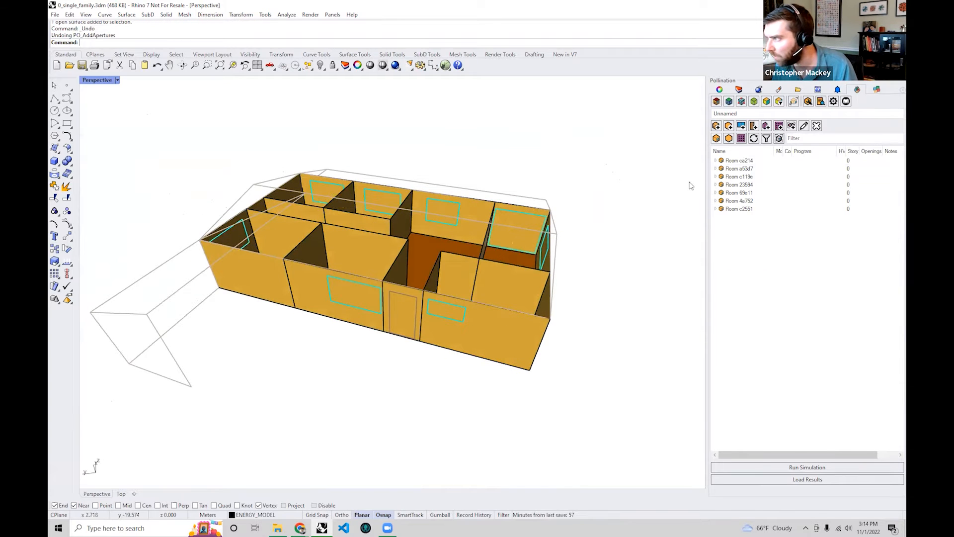
pyautogui.moveTo(626, 248); pyautogui.dragTo(487, 243, button='right')
# - Restart adding apertures from selected geometries and pick all seven rooms directly in the Perspective view as hosts
pyautogui.click(741, 126)
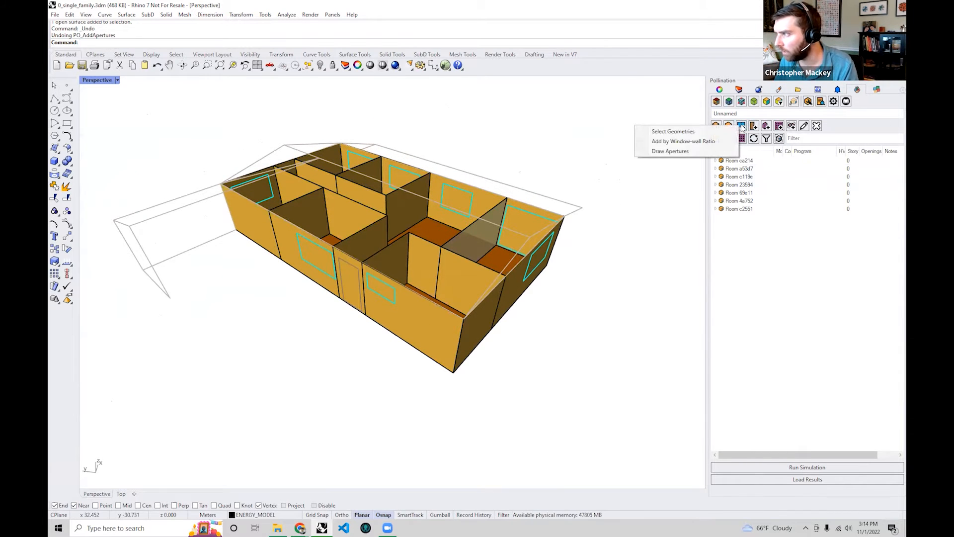
pyautogui.click(721, 131)
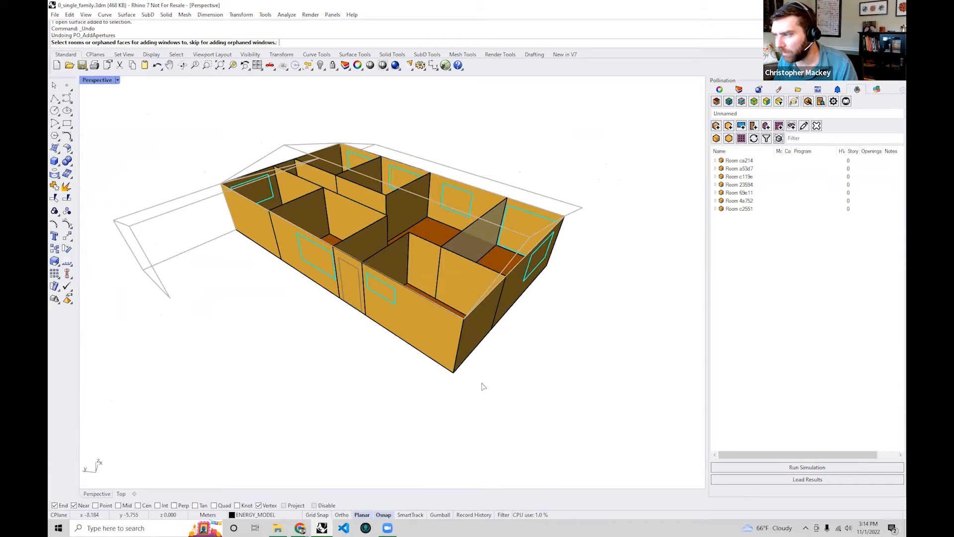
pyautogui.click(461, 363)
pyautogui.moveTo(483, 347); pyautogui.dragTo(447, 356, button='right')
pyautogui.click(436, 366)
pyautogui.click(436, 213)
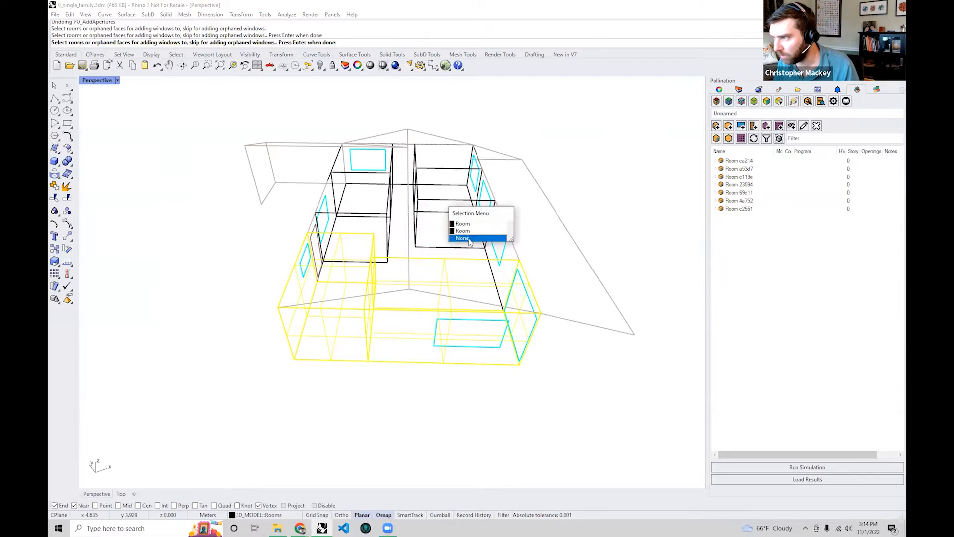
pyautogui.click(455, 221)
pyautogui.click(444, 172)
pyautogui.click(465, 200)
pyautogui.moveTo(499, 209); pyautogui.dragTo(515, 220, button='right')
pyautogui.scroll(4, 515, 220)
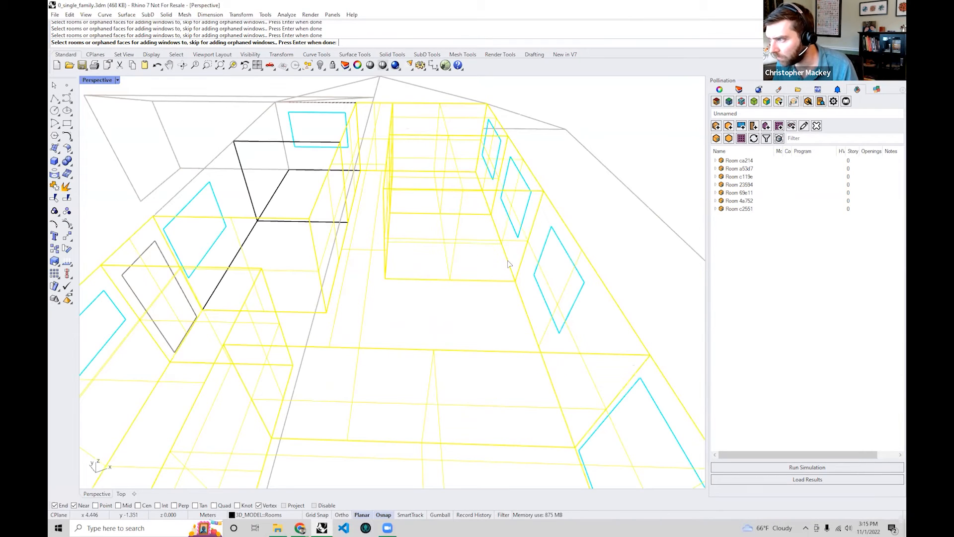
pyautogui.click(275, 223)
pyautogui.click(301, 247)
pyautogui.click(739, 89)
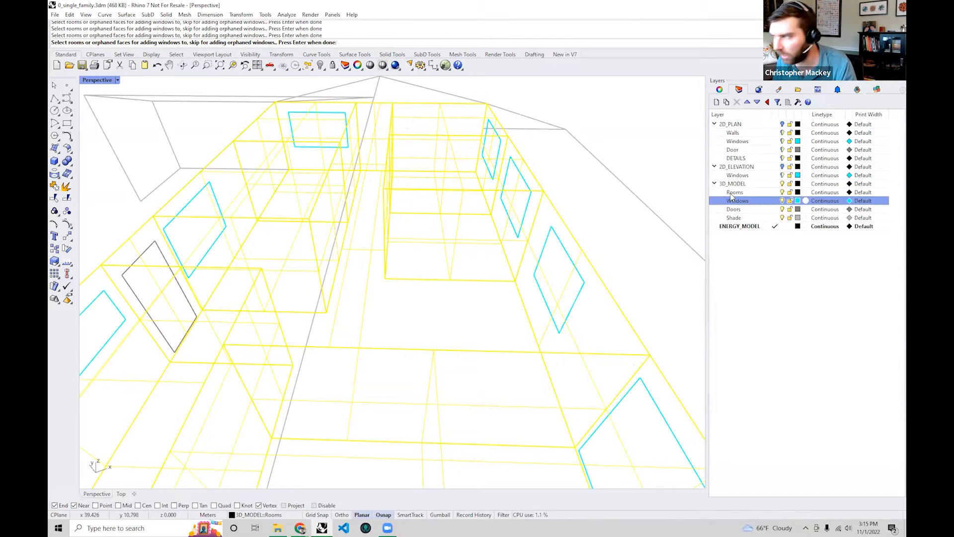
pyautogui.moveTo(335, 213); pyautogui.dragTo(478, 276, button='right')
pyautogui.press('Return')
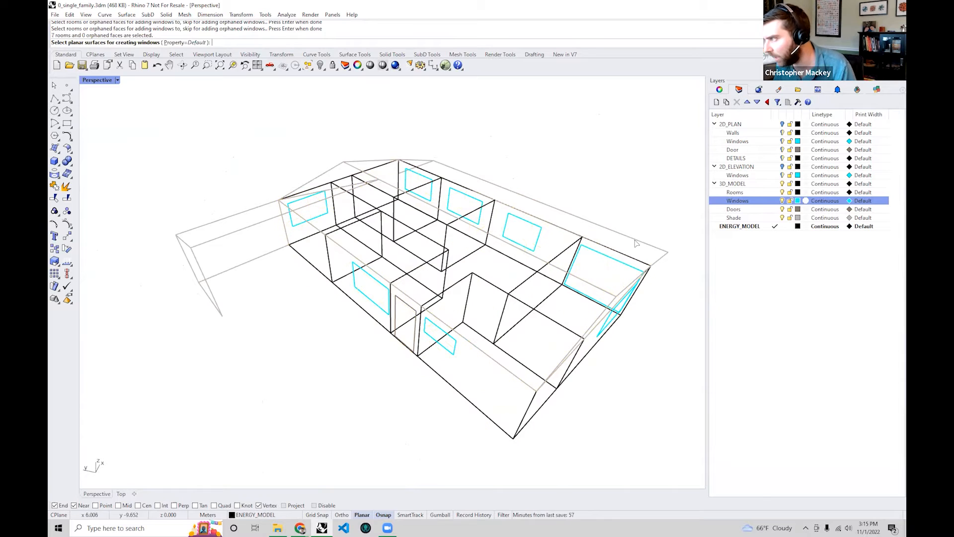
# - Create the apertures from all objects on the 3D_MODEL Windows layer, keeping Property at Default
pyautogui.rightClick(744, 207)
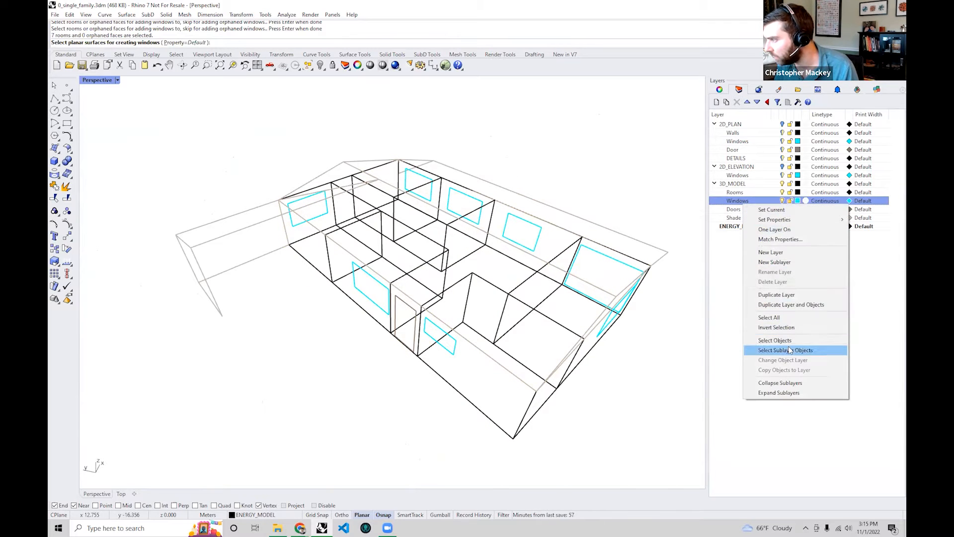
pyautogui.click(774, 340)
pyautogui.moveTo(351, 315); pyautogui.dragTo(375, 337, button='right')
pyautogui.press('Return')
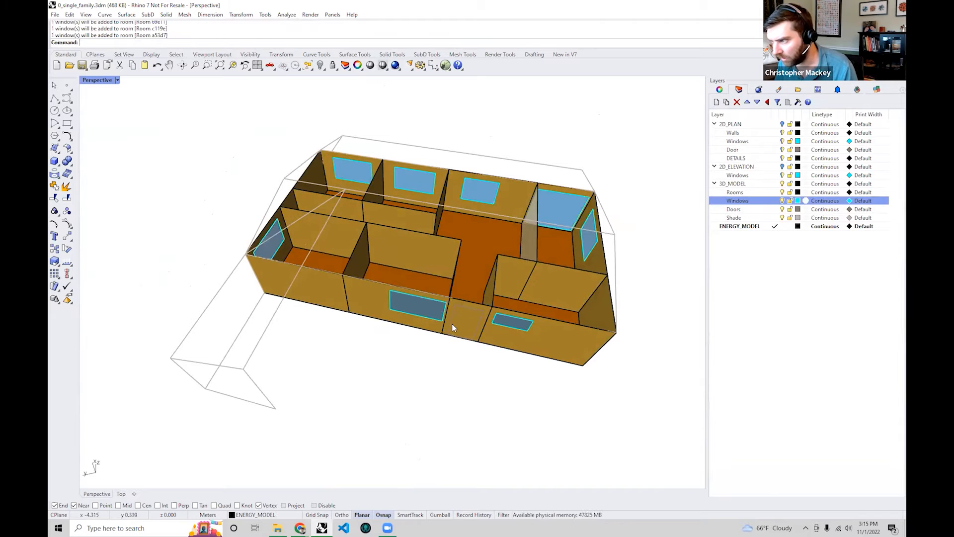
# - Inspect the new apertures in the walls, check the Openings values in the Pollination room list and sort the rooms by name
pyautogui.moveTo(451, 324); pyautogui.dragTo(445, 275, button='right')
pyautogui.scroll(9, 418, 284)
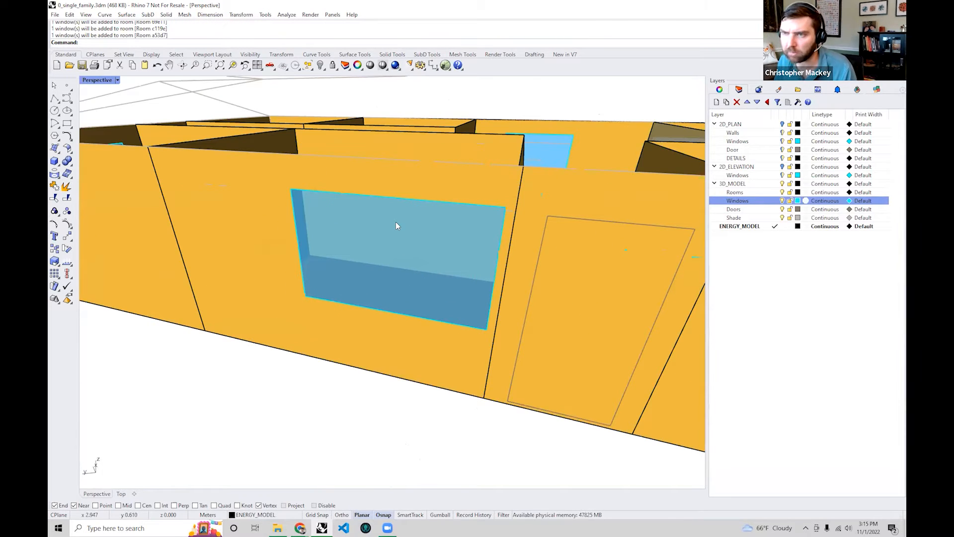
pyautogui.scroll(-8, 395, 226)
pyautogui.moveTo(406, 221); pyautogui.dragTo(447, 265, button='right')
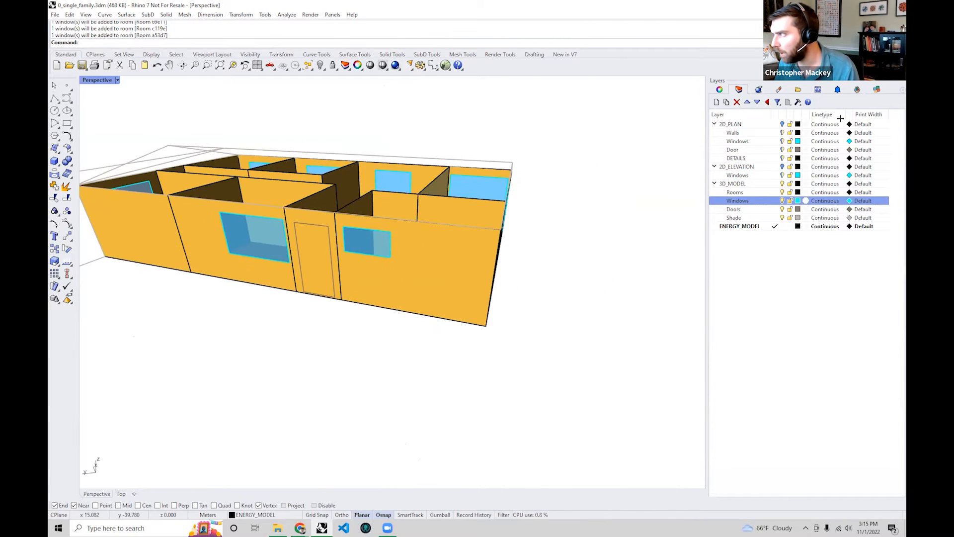
pyautogui.click(859, 90)
pyautogui.click(739, 160)
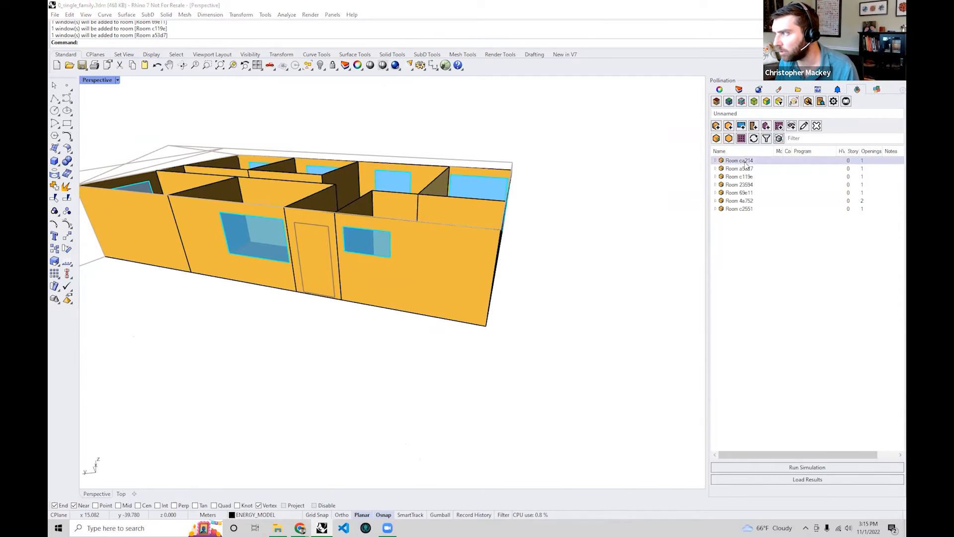
pyautogui.keyDown('shift'); pyautogui.click(736, 209); pyautogui.keyUp('shift')
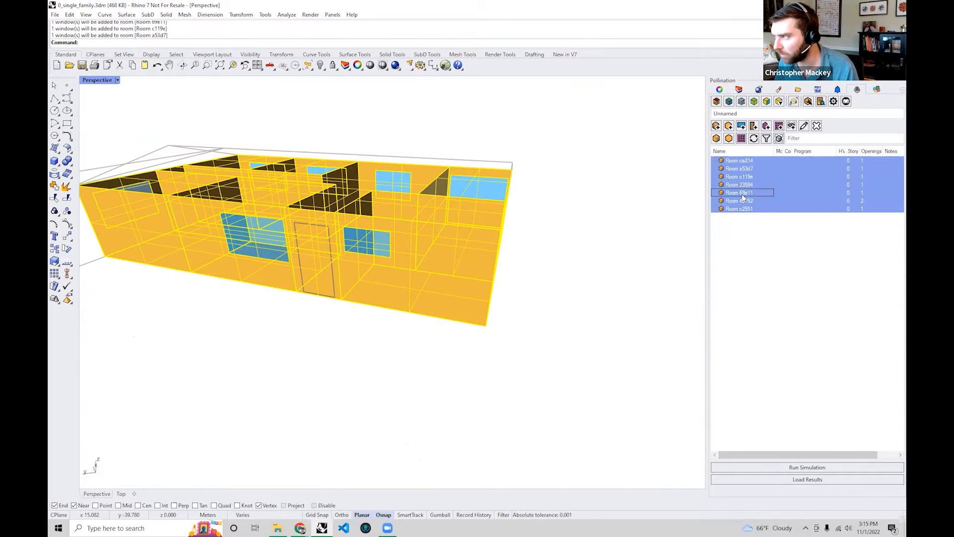
pyautogui.click(743, 167)
pyautogui.keyDown('shift'); pyautogui.click(746, 187); pyautogui.keyUp('shift')
pyautogui.keyDown('shift'); pyautogui.click(744, 206); pyautogui.keyUp('shift')
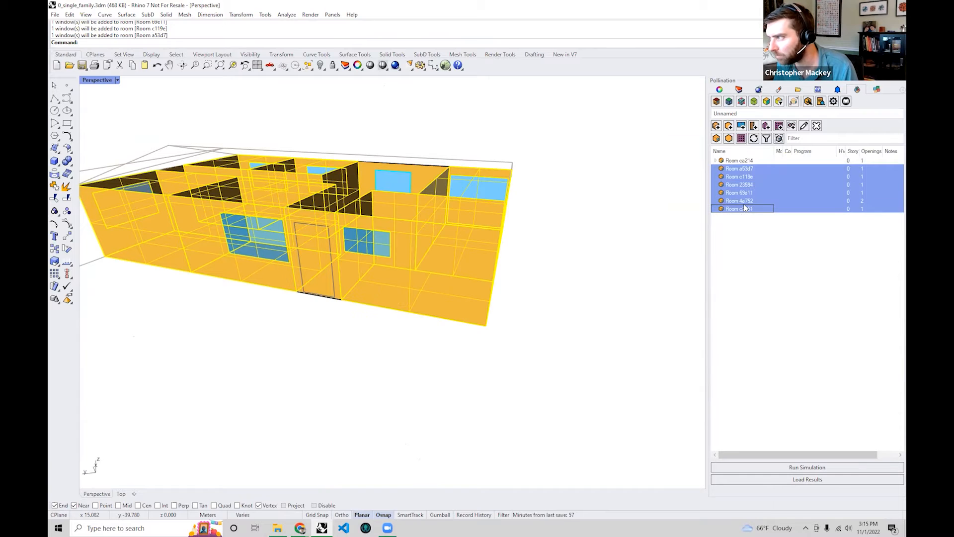
pyautogui.click(742, 151)
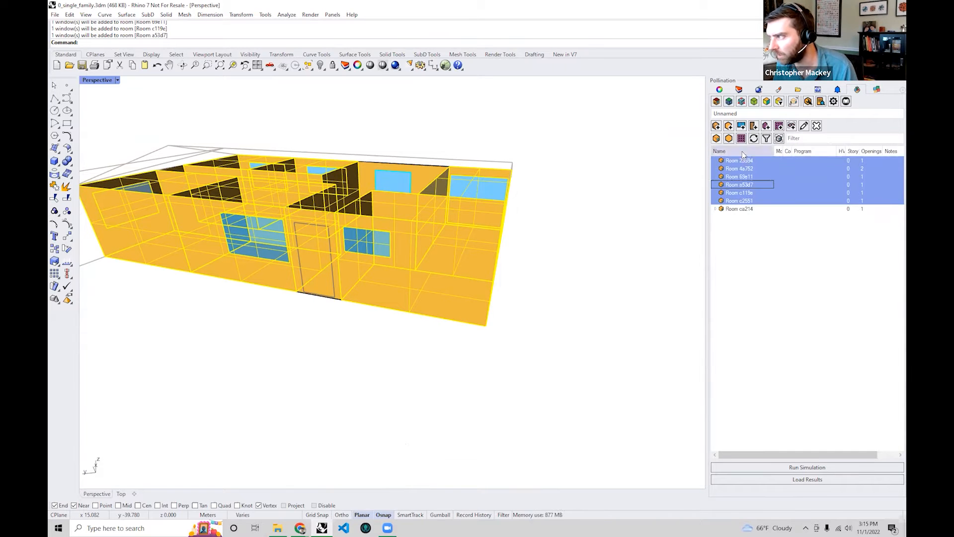
# - Select the corner room with the small window and the adjoining central room in the model to identify them in the room list
pyautogui.click(575, 222)
pyautogui.moveTo(550, 219); pyautogui.dragTo(463, 265, button='right')
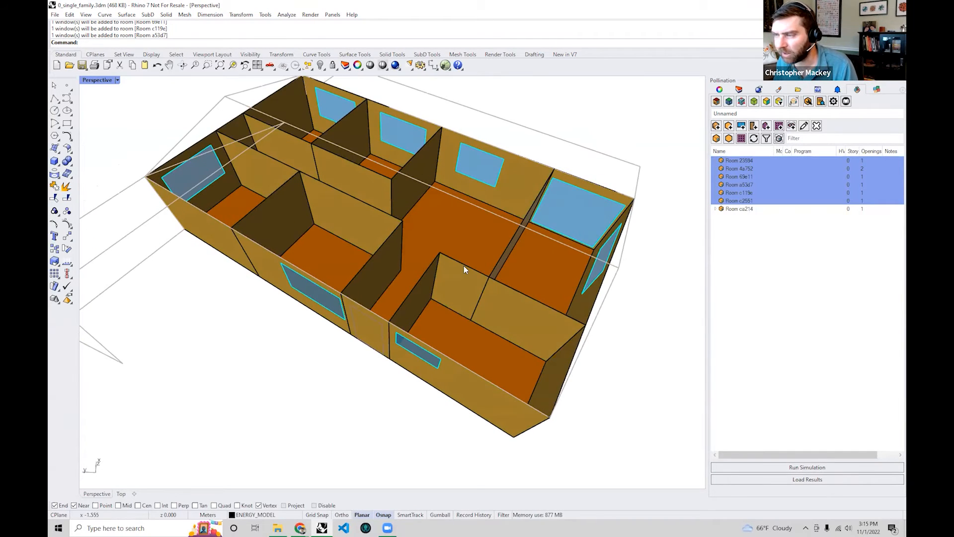
pyautogui.click(445, 393)
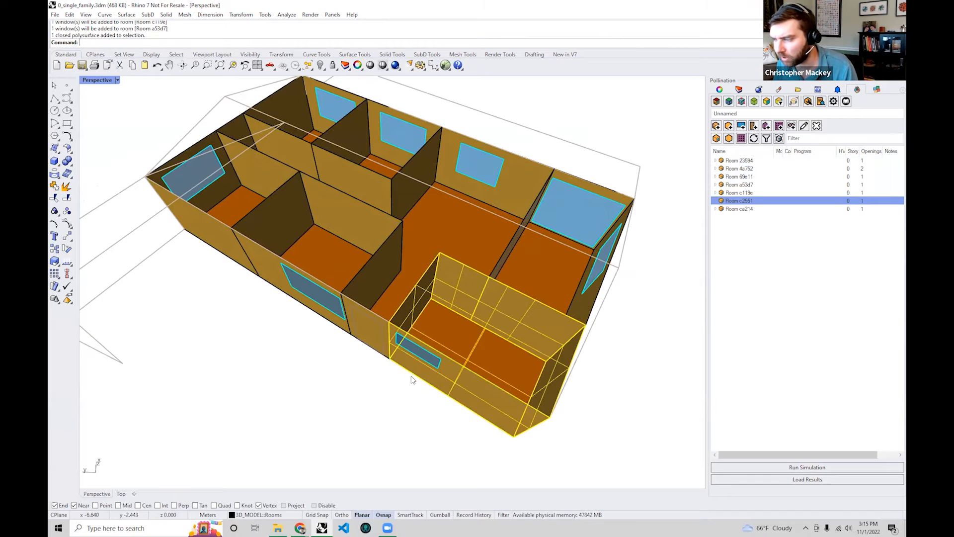
pyautogui.click(348, 333)
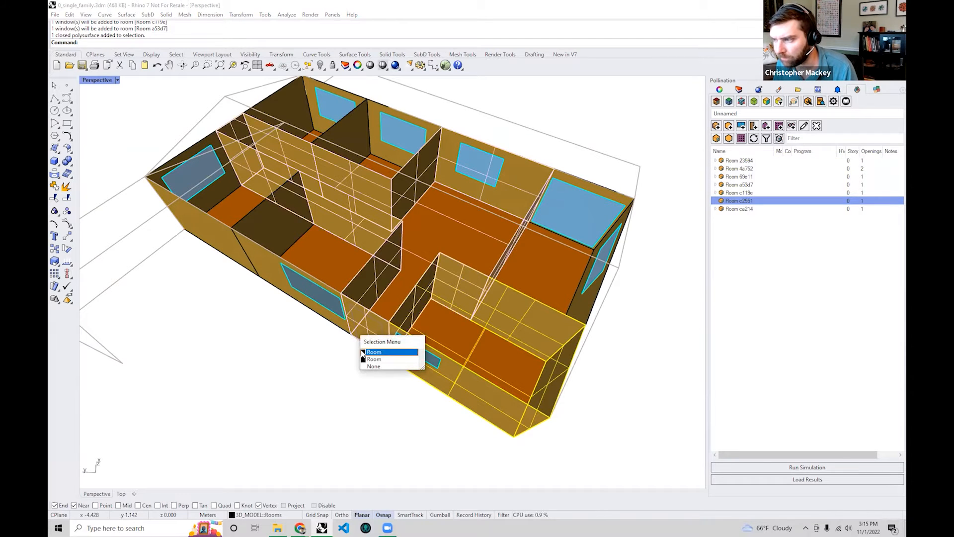
pyautogui.click(368, 354)
pyautogui.scroll(-2, 370, 352)
pyautogui.click(356, 373)
pyautogui.moveTo(464, 415); pyautogui.dragTo(561, 337, button='right')
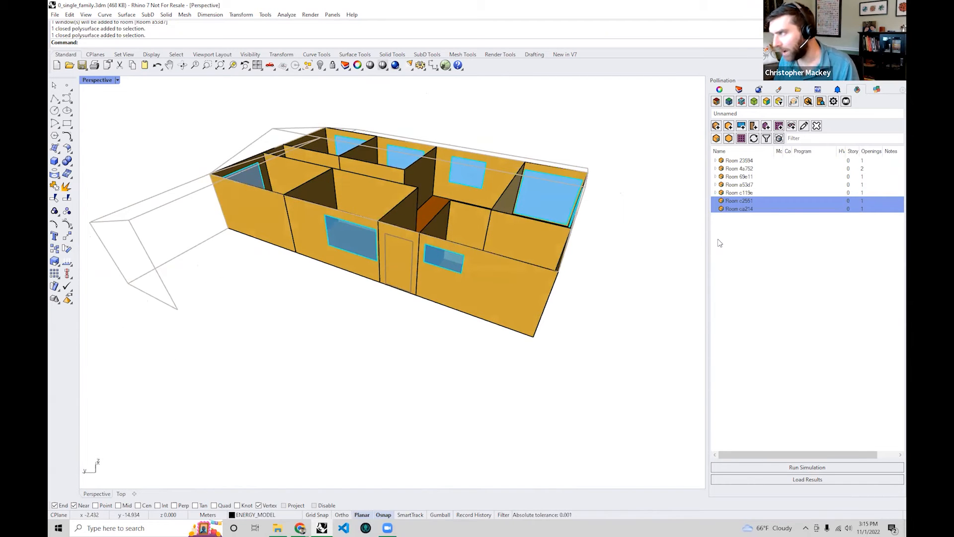
pyautogui.moveTo(637, 271); pyautogui.dragTo(611, 272, button='right')
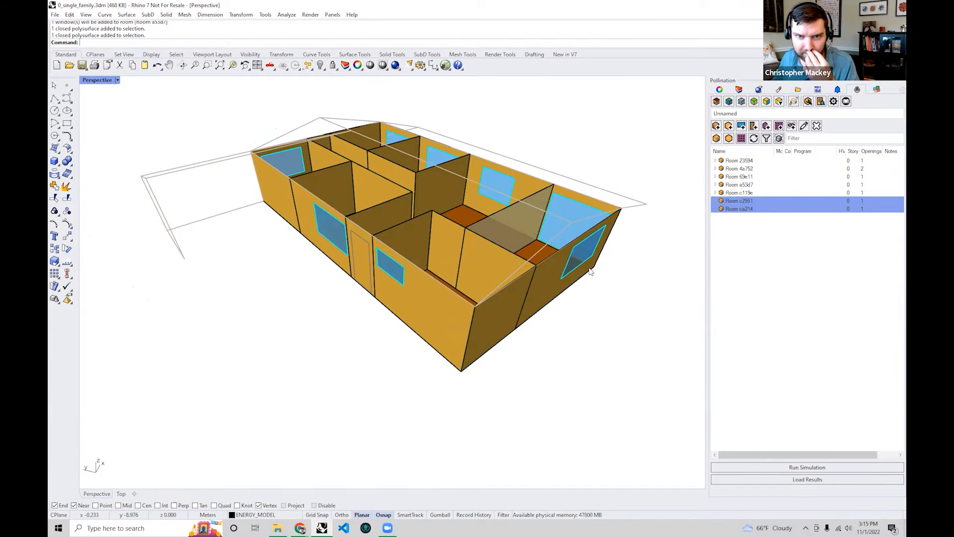
pyautogui.moveTo(413, 322)
pyautogui.mouseDown(button='right')
pyautogui.moveTo(411, 306)
pyautogui.moveTo(418, 324)
pyautogui.mouseUp(button='right')
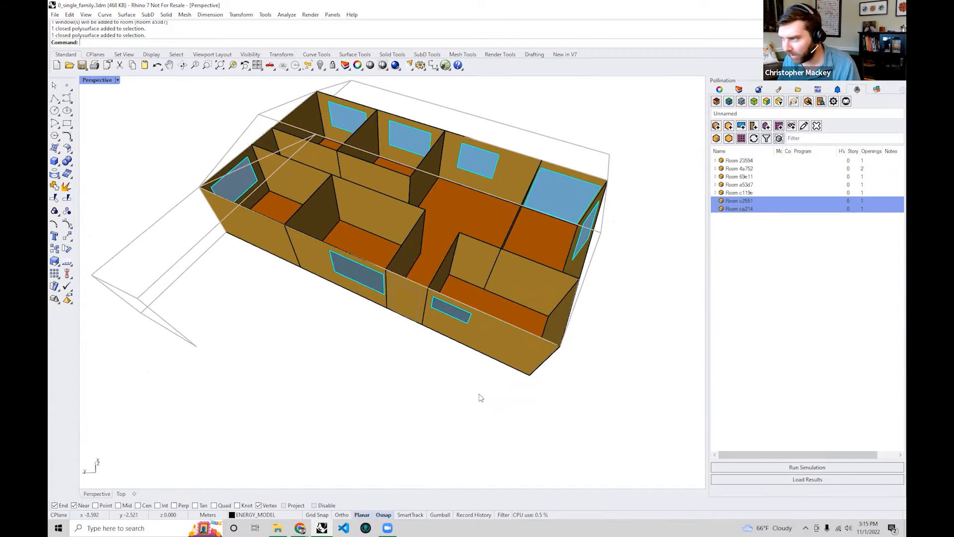
# - Undo the aperture creation and restart it from selected geometries, supplying all objects on the 3D_MODEL Rooms layer as hosts
pyautogui.hotkey('ctrl', 'z')
pyautogui.moveTo(436, 379); pyautogui.dragTo(627, 199, button='right')
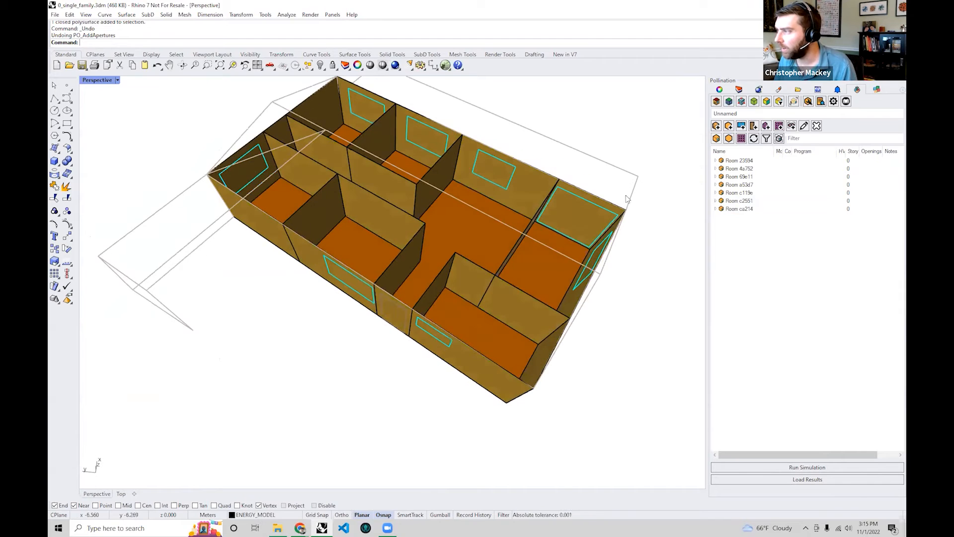
pyautogui.click(741, 126)
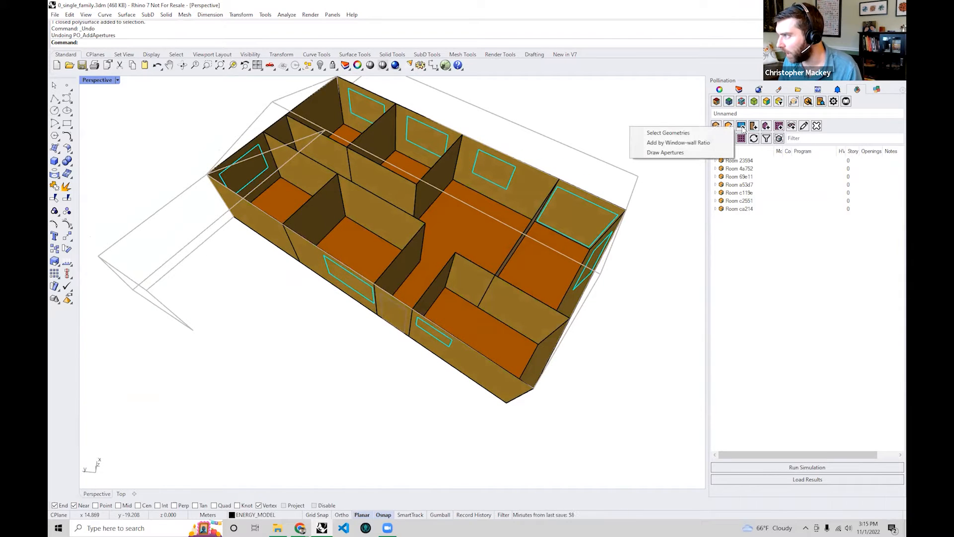
pyautogui.click(697, 143)
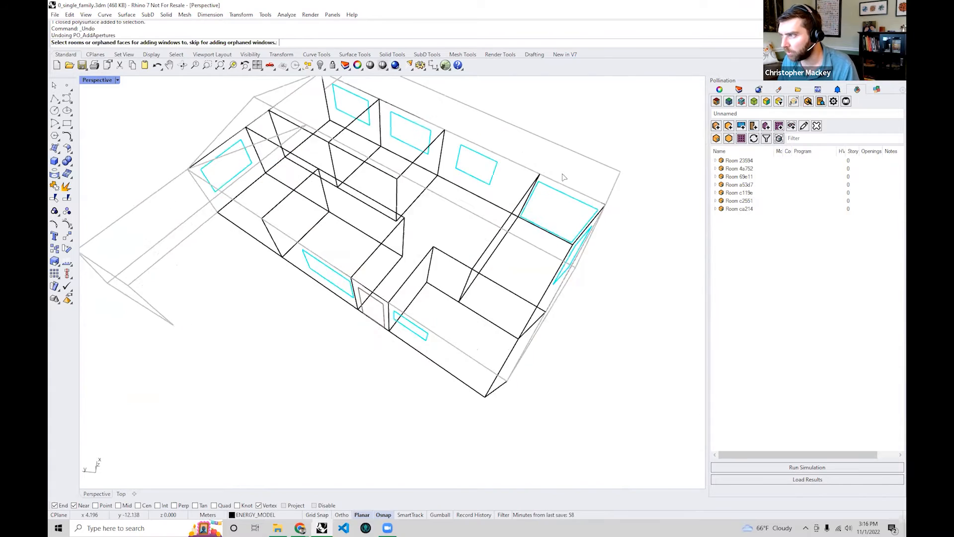
pyautogui.click(739, 90)
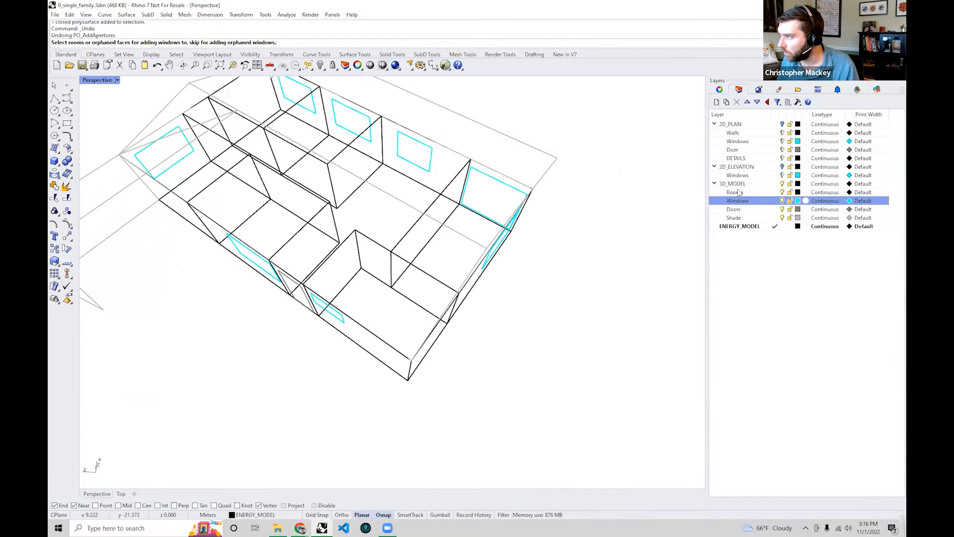
pyautogui.rightClick(736, 193)
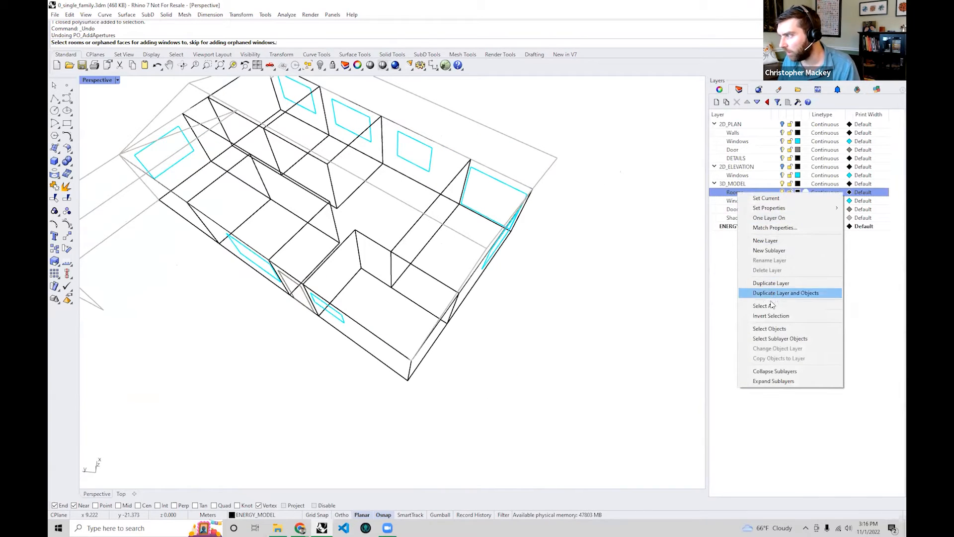
pyautogui.click(771, 329)
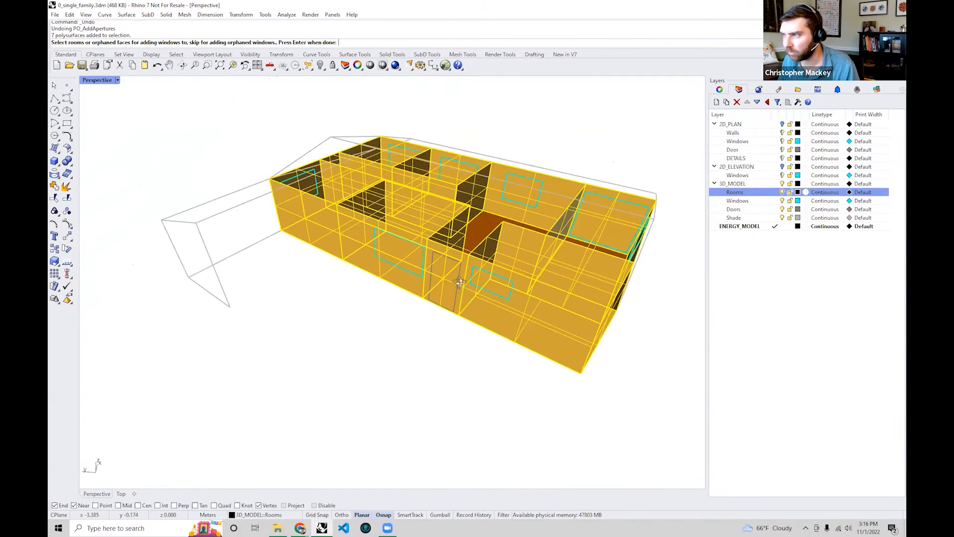
pyautogui.press('Return')
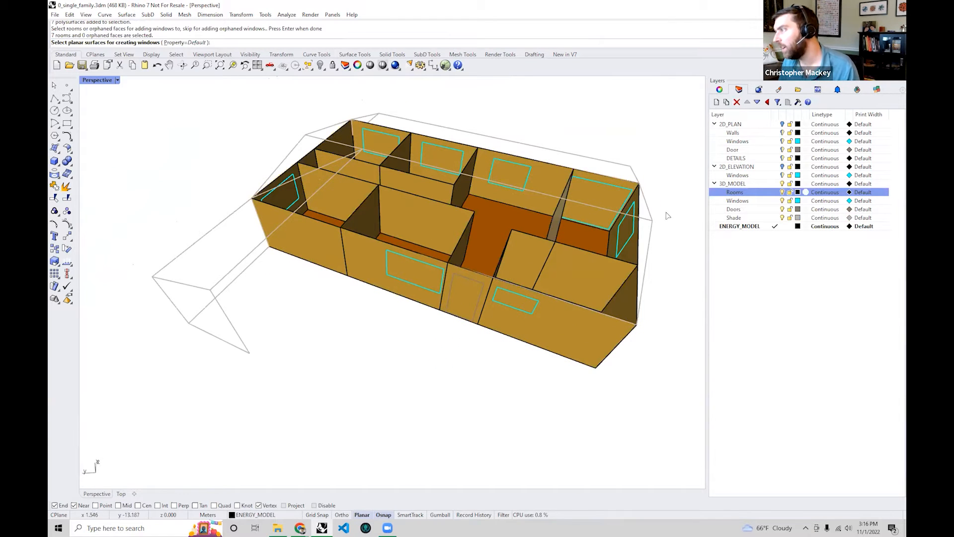
# - Add all objects on the 3D_MODEL Windows layer as apertures to the chosen rooms with Property at Default
pyautogui.rightClick(744, 201)
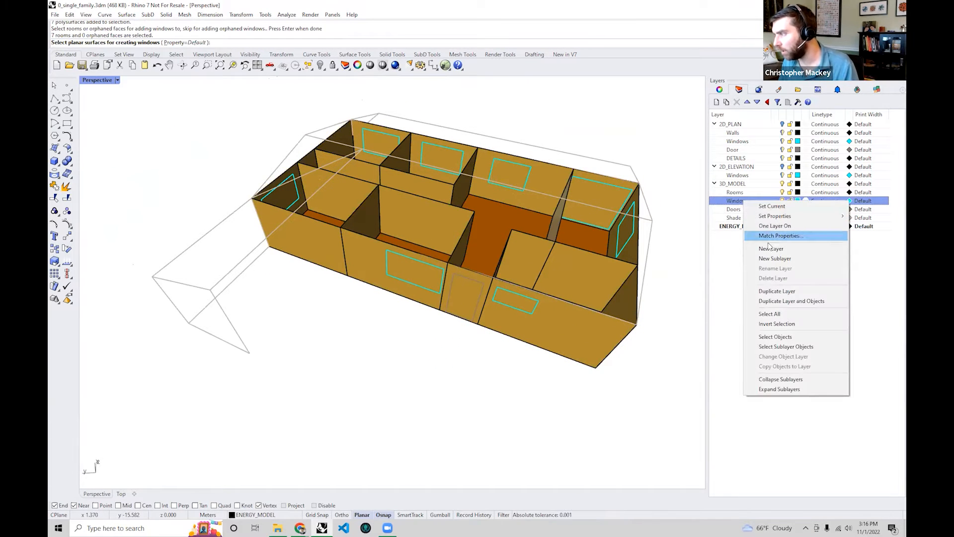
pyautogui.click(775, 337)
pyautogui.moveTo(668, 319); pyautogui.dragTo(651, 321, button='right')
pyautogui.press('Return')
pyautogui.moveTo(577, 349); pyautogui.dragTo(338, 286, button='right')
pyautogui.scroll(10, 338, 286)
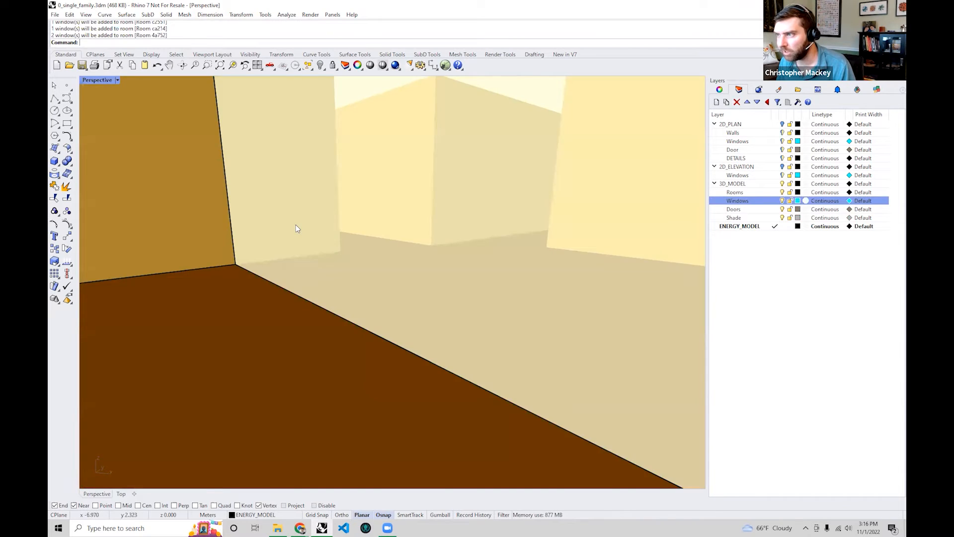
pyautogui.scroll(-10, 297, 229)
pyautogui.moveTo(341, 258); pyautogui.dragTo(408, 292, button='right')
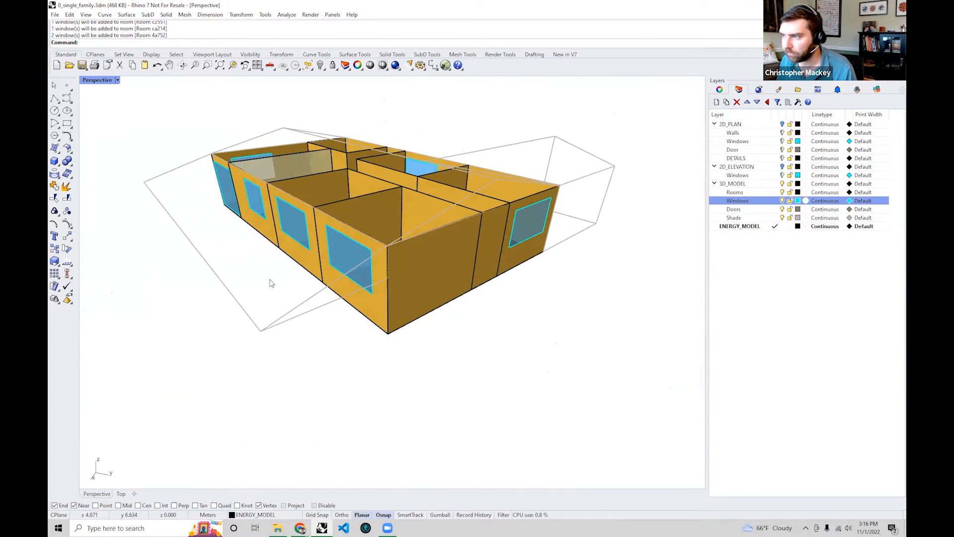
# - Inspect the window apertures around the house and check each room's Openings value in the Pollination room list
pyautogui.keyDown('shift'); pyautogui.moveTo(296, 316); pyautogui.dragTo(259, 328, button='right'); pyautogui.keyUp('shift')
pyautogui.moveTo(356, 299); pyautogui.dragTo(472, 317, button='right')
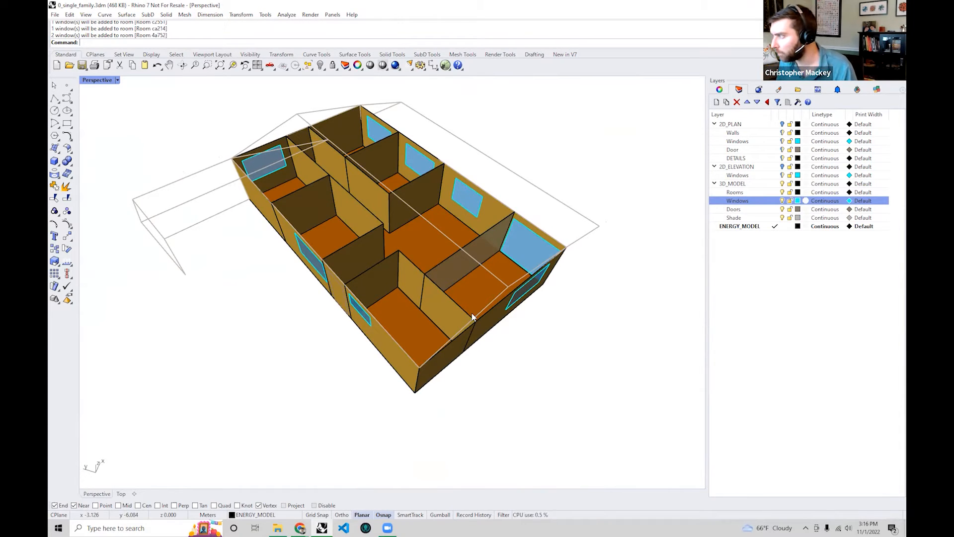
pyautogui.click(858, 90)
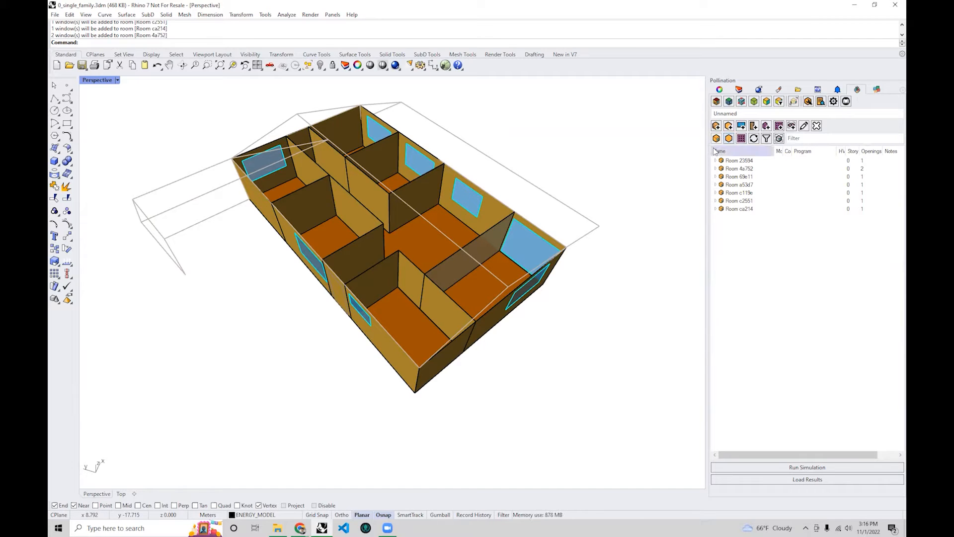
pyautogui.moveTo(577, 190); pyautogui.dragTo(688, 144, button='right')
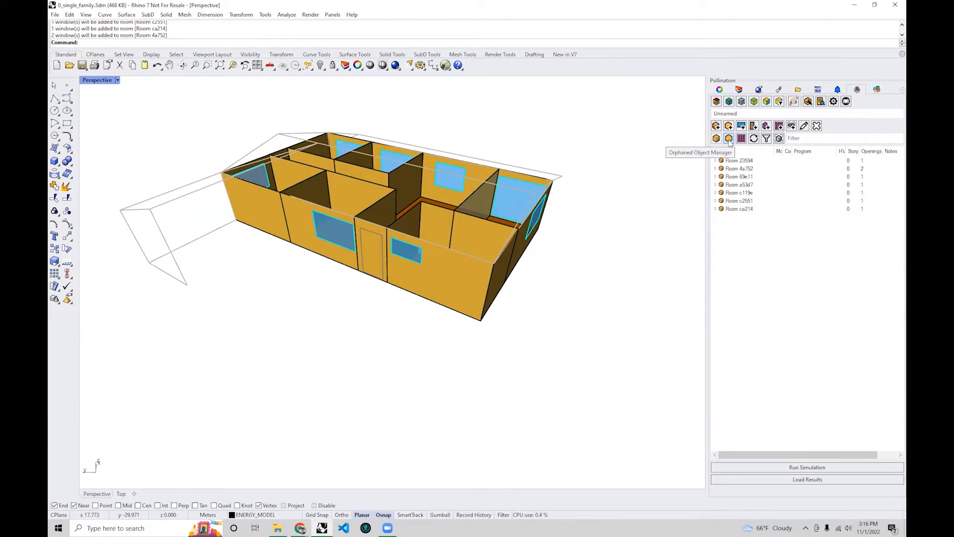
pyautogui.moveTo(672, 192); pyautogui.dragTo(505, 273, button='right')
pyautogui.scroll(5, 507, 275)
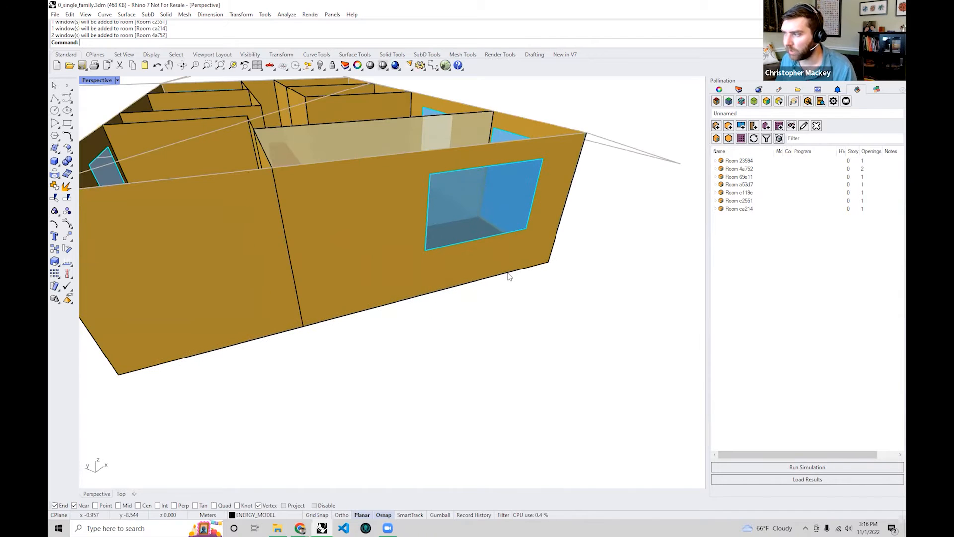
# - Select the corner room with two windows and the adjoining corner room with the small window to identify them in the room list
pyautogui.click(509, 275)
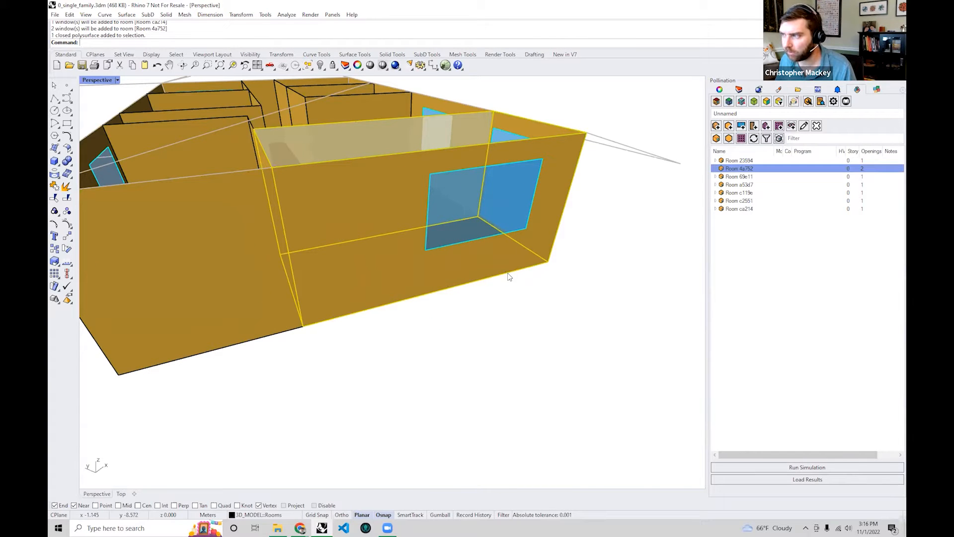
pyautogui.click(553, 250)
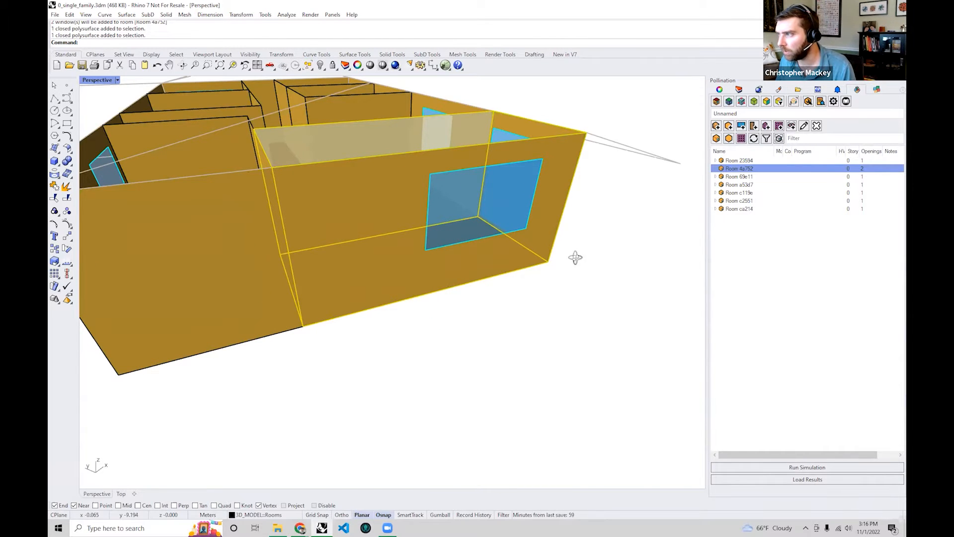
pyautogui.scroll(8, 572, 264)
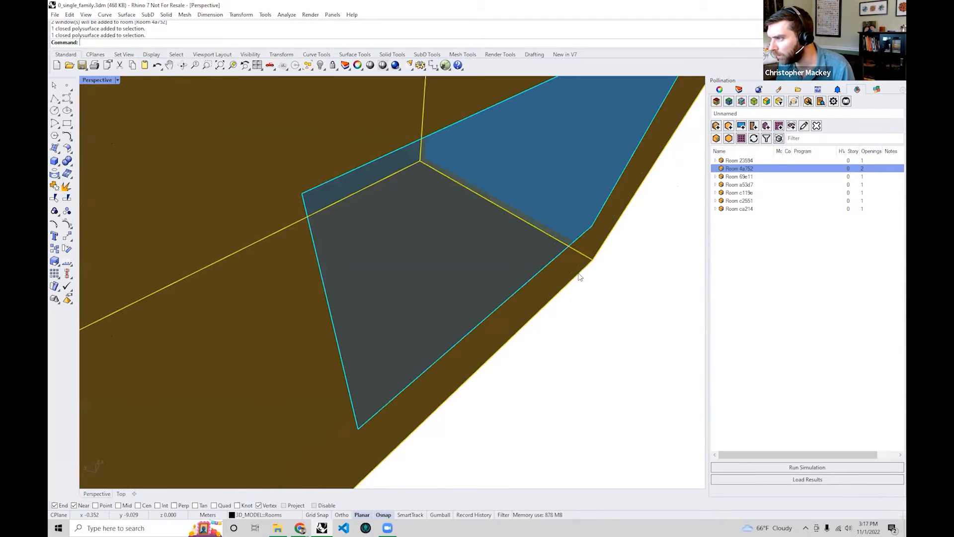
pyautogui.scroll(-10, 596, 259)
pyautogui.scroll(5, 526, 286)
pyautogui.click(454, 269)
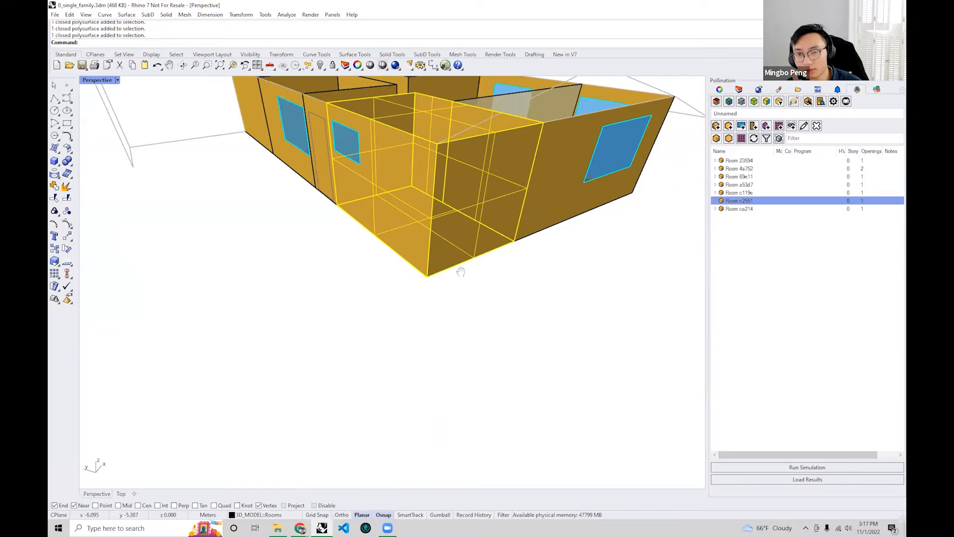
pyautogui.scroll(-6, 461, 271)
pyautogui.scroll(3, 473, 277)
# - Enable Room Selection mode and open the corner room with the small window for editing to inspect its hosted aperture
pyautogui.click(794, 101)
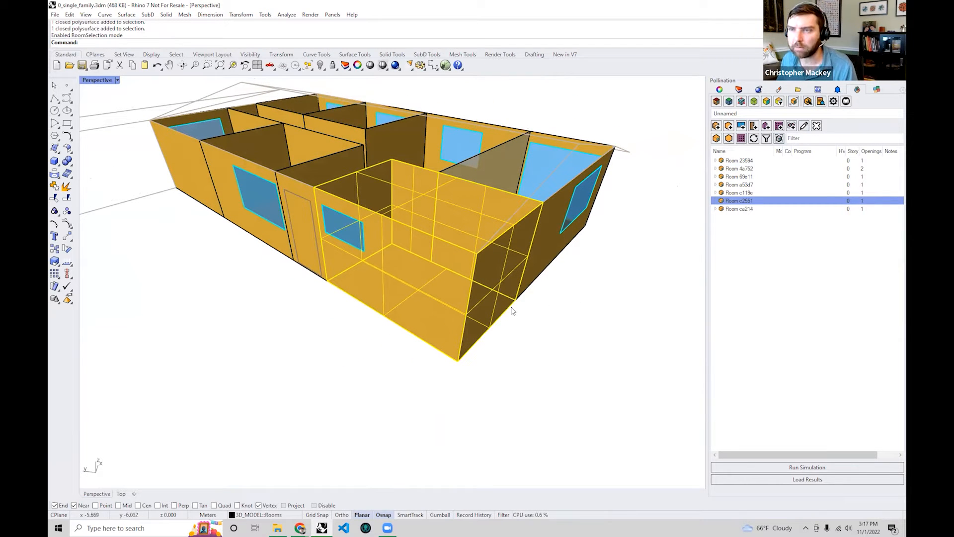
pyautogui.click(495, 331)
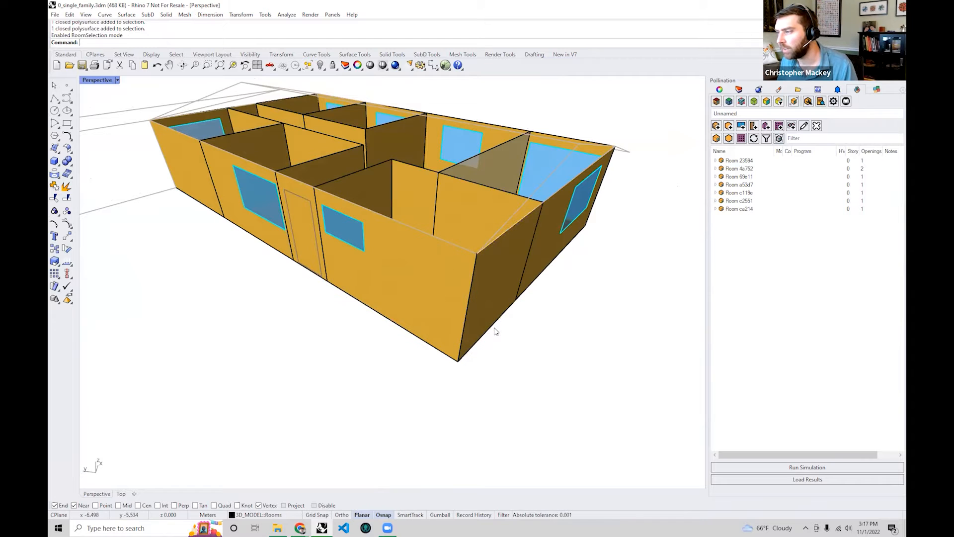
pyautogui.doubleClick(493, 328)
pyautogui.moveTo(493, 328); pyautogui.dragTo(431, 188, button='right')
pyautogui.moveTo(407, 327); pyautogui.dragTo(315, 335, button='right')
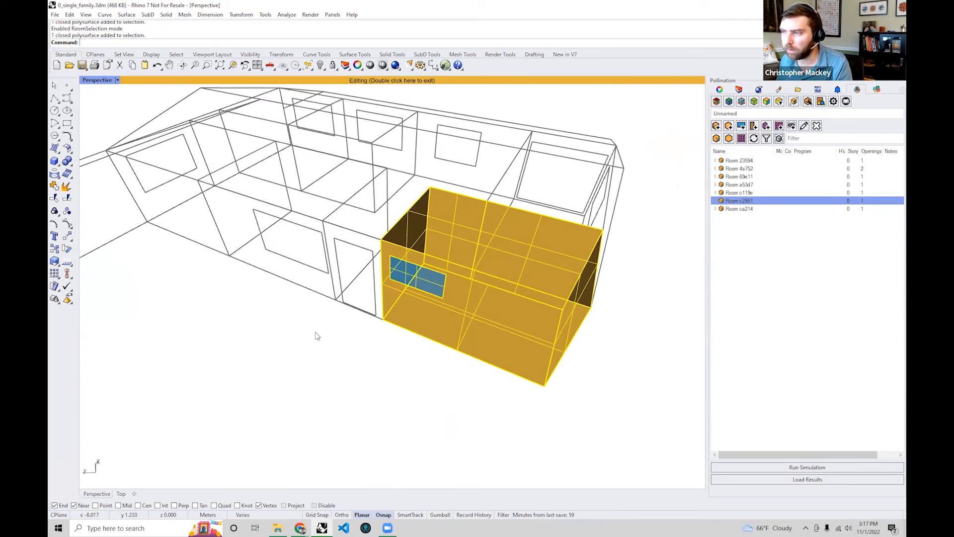
# - Exit the room edit and briefly open the adjoining corner room with two windows to inspect its apertures
pyautogui.doubleClick(374, 81)
pyautogui.moveTo(615, 291); pyautogui.dragTo(595, 332, button='right')
pyautogui.doubleClick(567, 275)
pyautogui.doubleClick(404, 80)
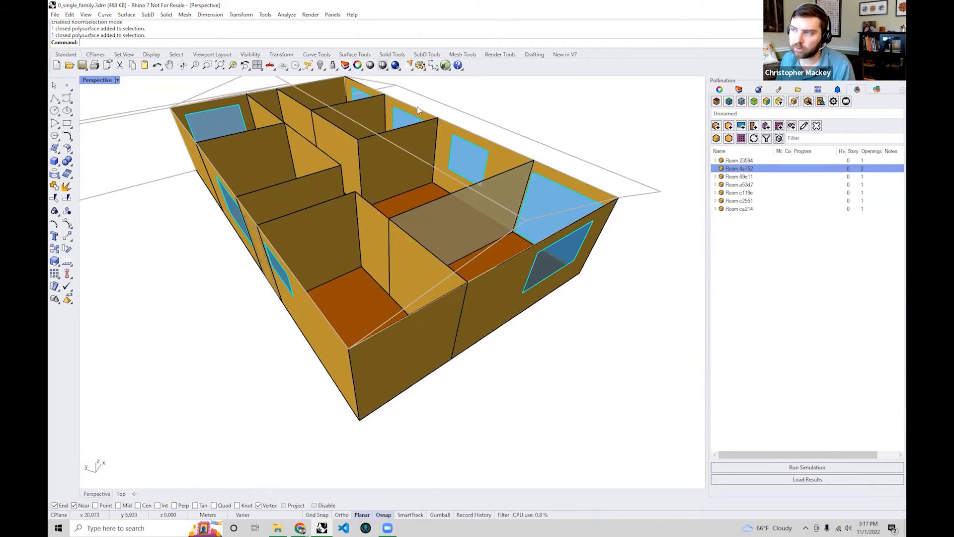
pyautogui.moveTo(517, 243); pyautogui.dragTo(690, 188, button='right')
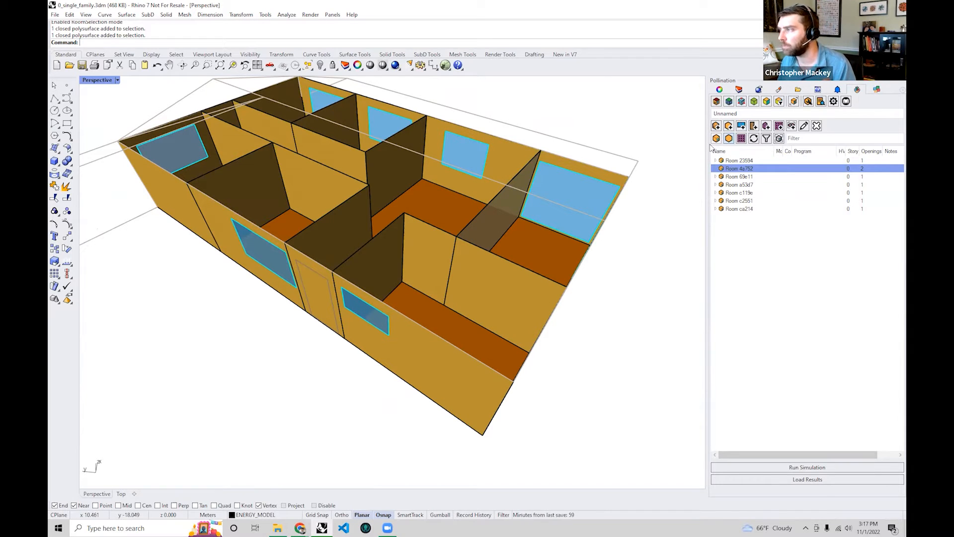
# - Check the orphaned objects list, return to the rooms list and locate the aperture under Face afc15 of Room 23594 in the model
pyautogui.click(729, 138)
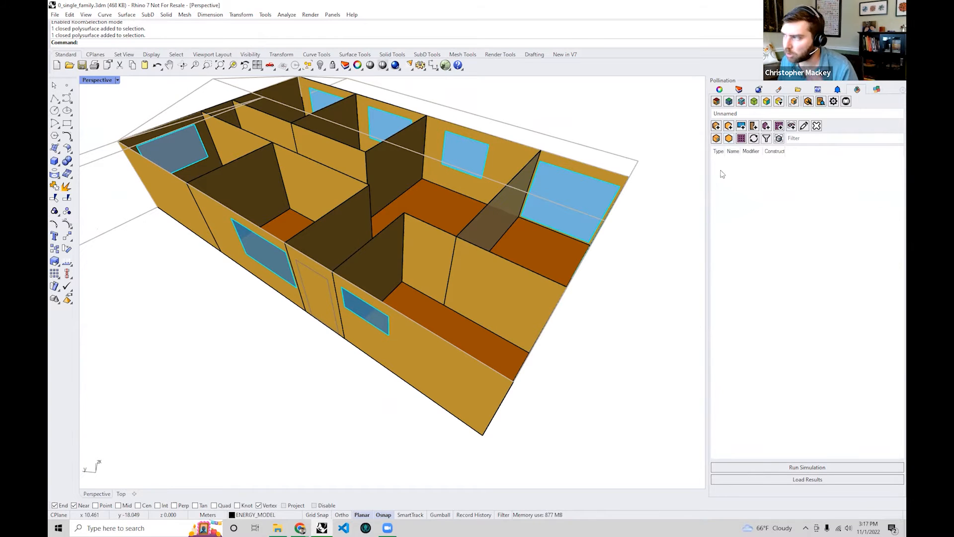
pyautogui.click(717, 139)
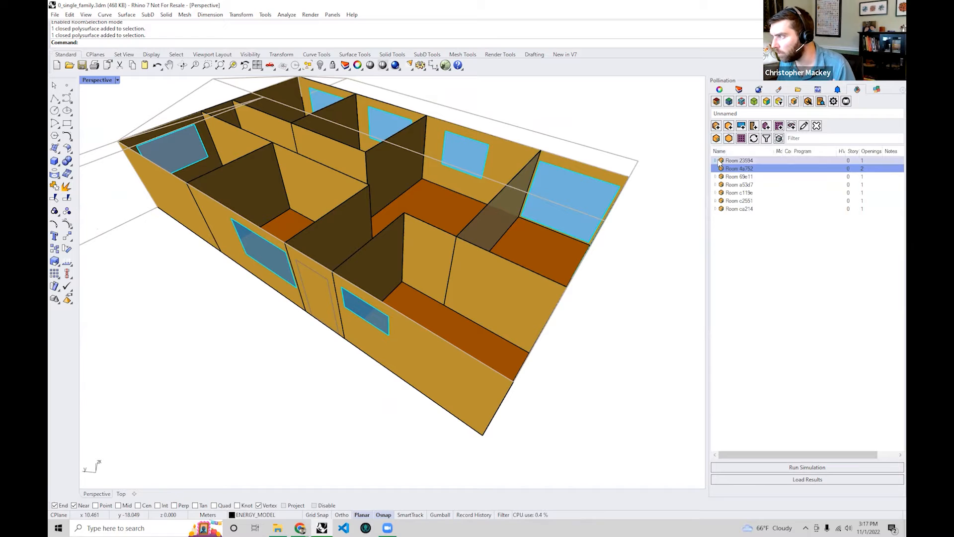
pyautogui.click(717, 161)
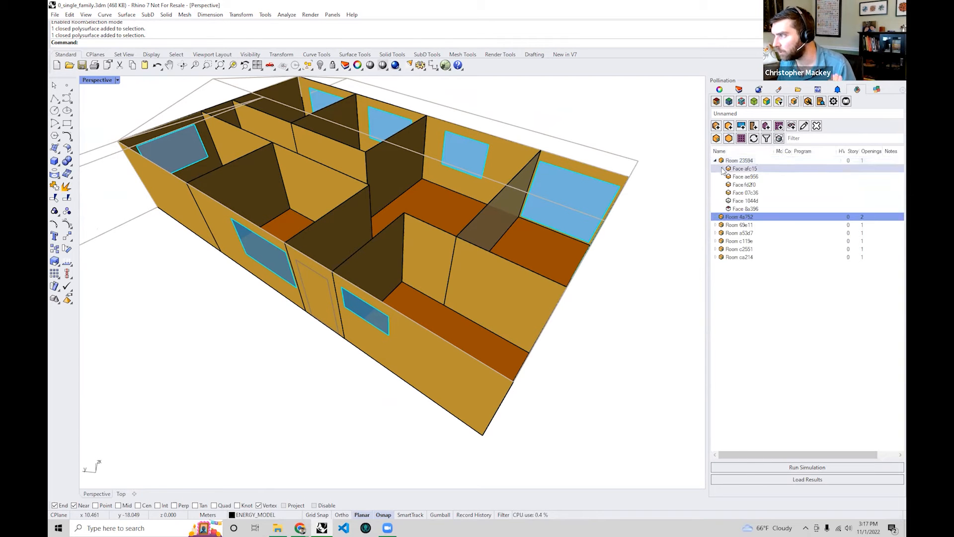
pyautogui.click(723, 169)
pyautogui.click(745, 178)
pyautogui.moveTo(638, 241); pyautogui.dragTo(279, 164, button='right')
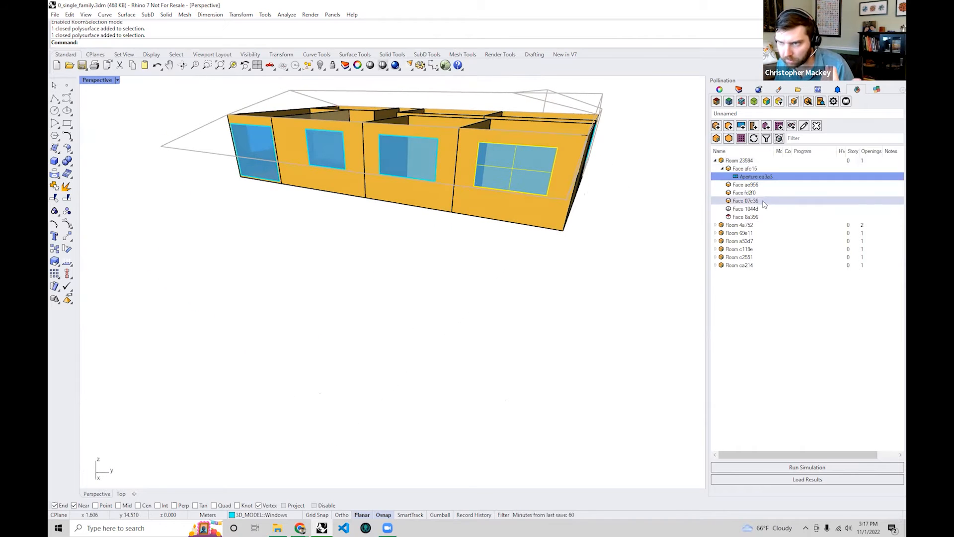
pyautogui.moveTo(461, 238); pyautogui.dragTo(696, 278, button='right')
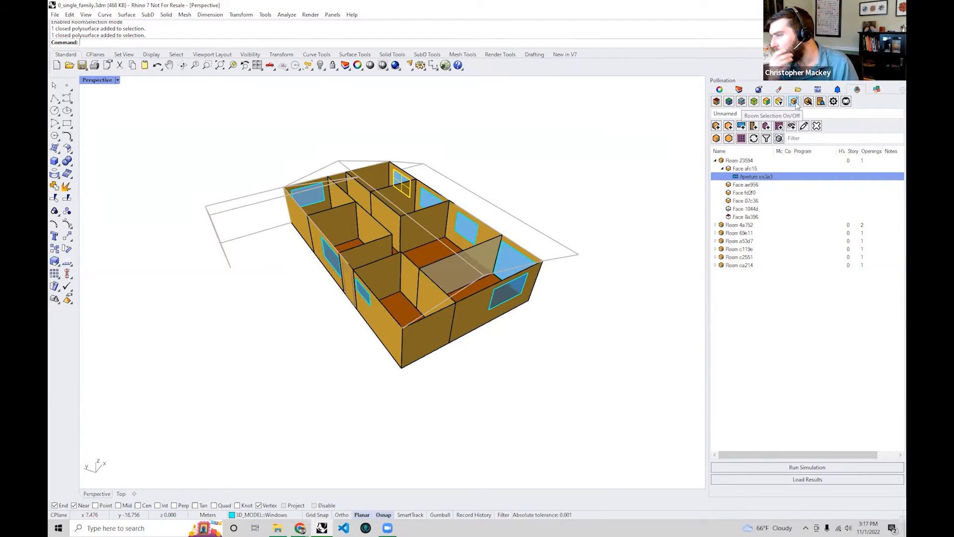
# - Review the apertures from above and collapse the face and room levels of Room 23594 in the room list
pyautogui.moveTo(665, 192); pyautogui.dragTo(538, 227, button='right')
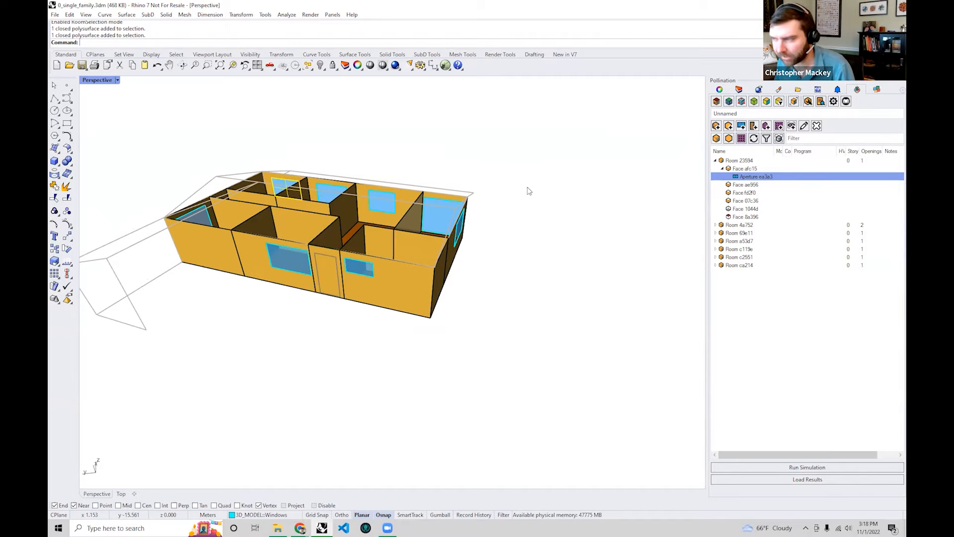
pyautogui.moveTo(522, 234); pyautogui.dragTo(485, 300, button='right')
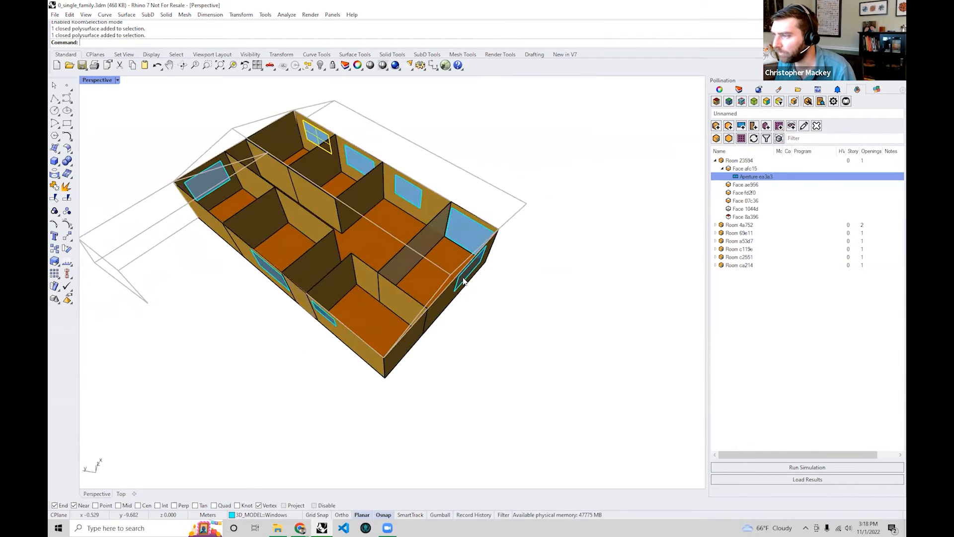
pyautogui.scroll(5, 439, 308)
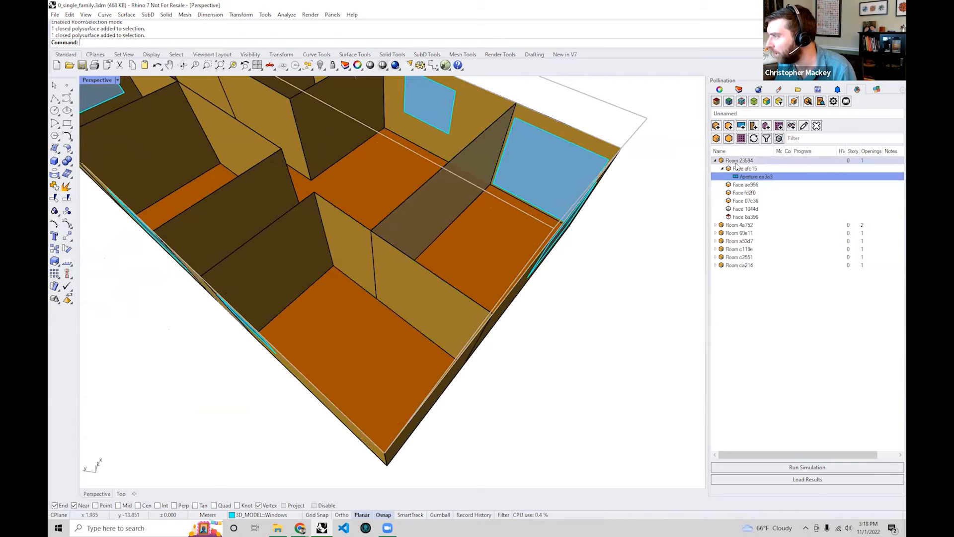
pyautogui.click(724, 169)
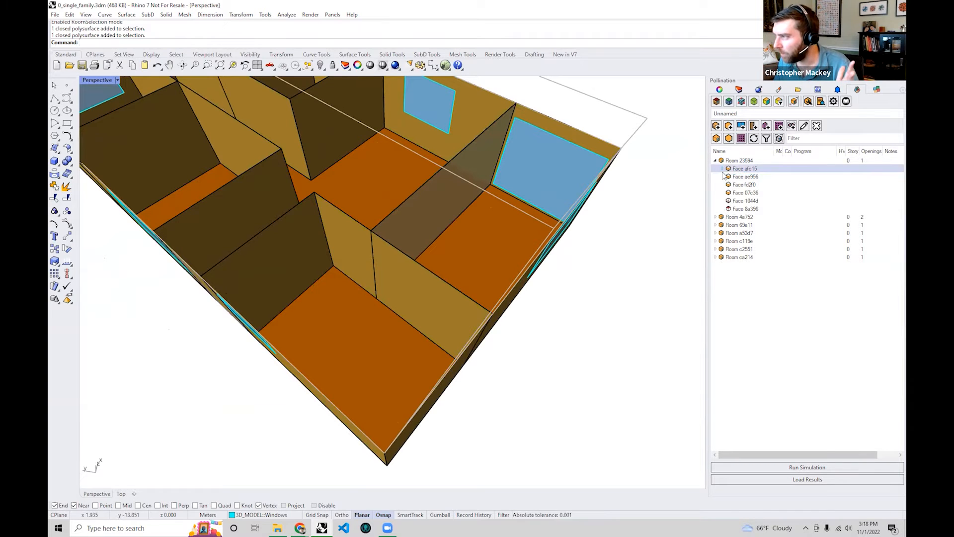
pyautogui.click(716, 160)
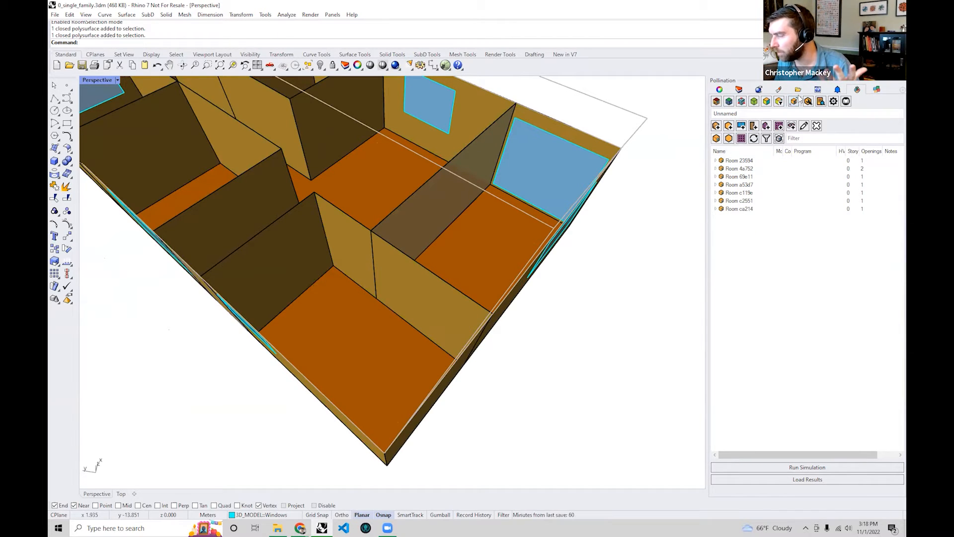
# - Select the door surface in the entrance wall to identify it, and clear the selection
pyautogui.scroll(-2, 414, 243)
pyautogui.keyDown('shift'); pyautogui.moveTo(471, 382); pyautogui.dragTo(519, 447, button='right'); pyautogui.keyUp('shift')
pyautogui.scroll(-5, 489, 340)
pyautogui.moveTo(503, 381); pyautogui.dragTo(518, 341, button='right')
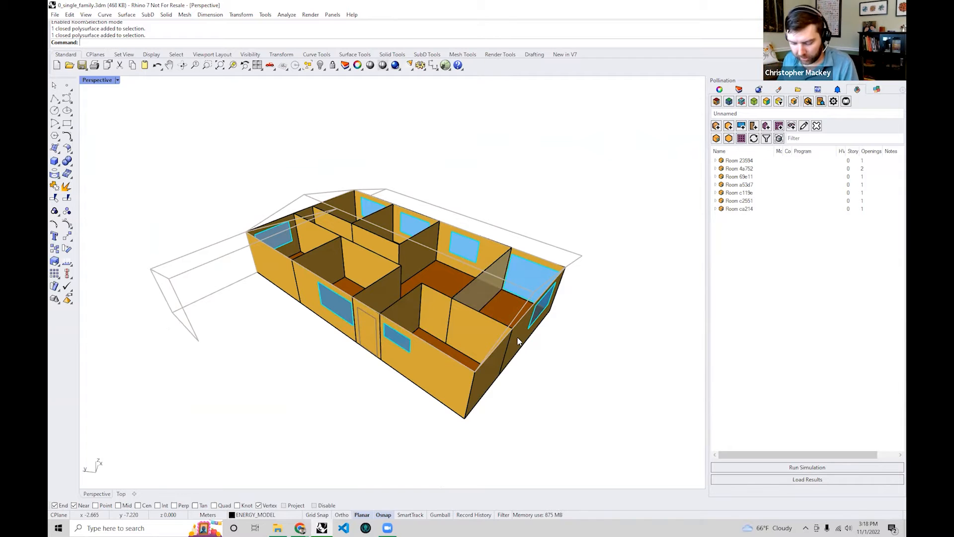
pyautogui.moveTo(256, 308); pyautogui.dragTo(387, 196, button='right')
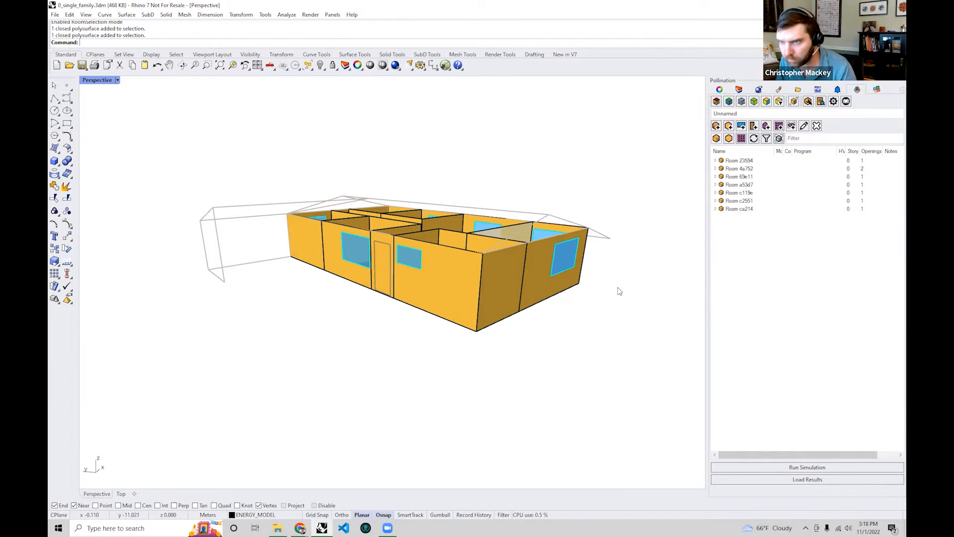
pyautogui.scroll(5, 405, 257)
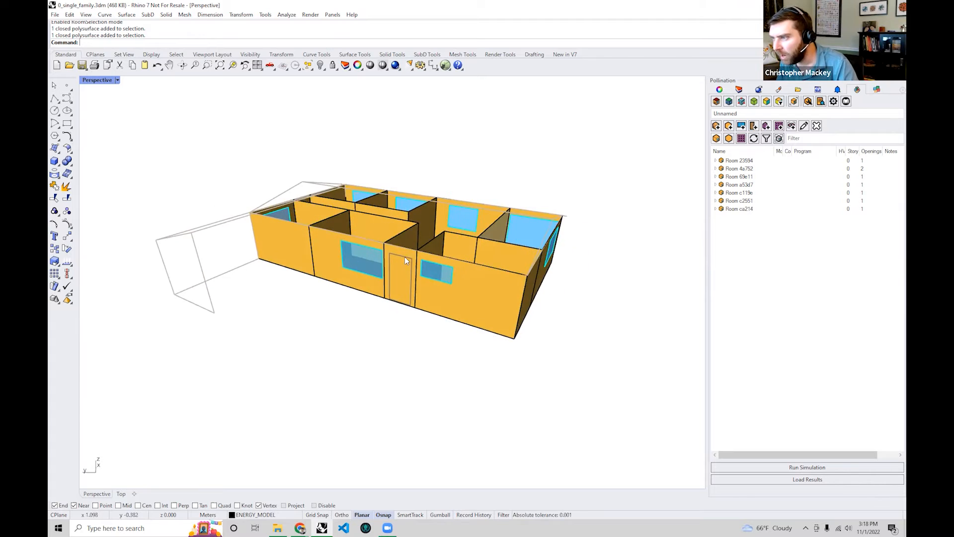
pyautogui.click(410, 256)
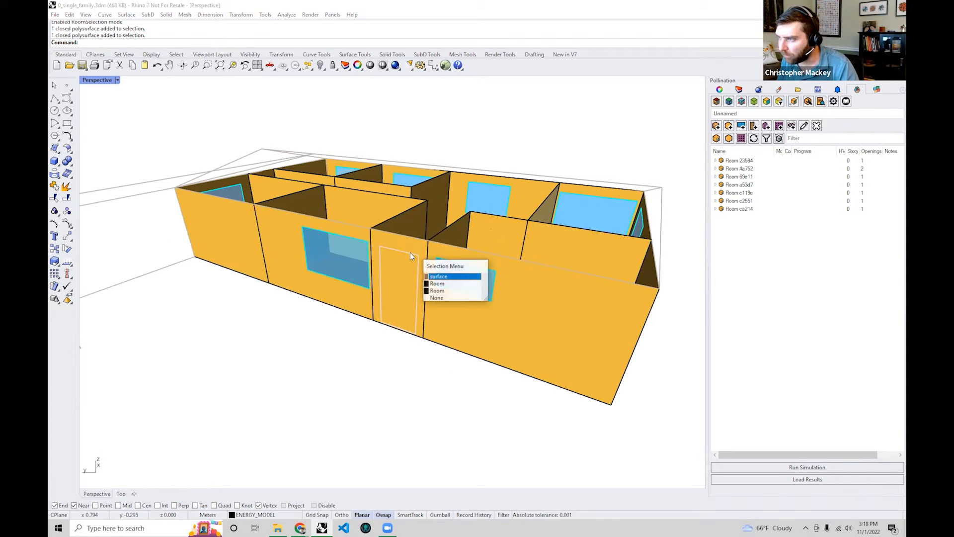
pyautogui.click(437, 279)
pyautogui.click(302, 372)
pyautogui.moveTo(370, 330); pyautogui.dragTo(374, 335, button='right')
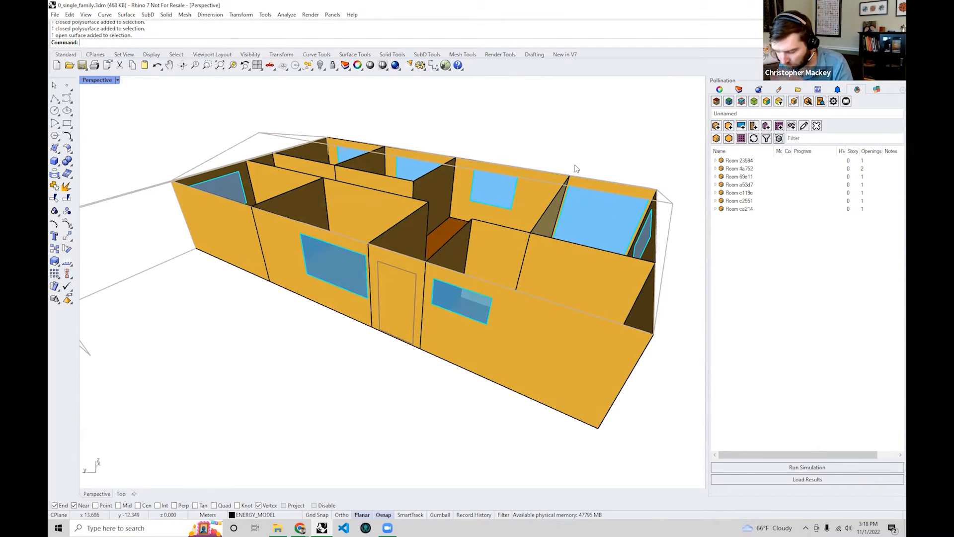
# - Start adding doors from selected geometries and supply the central room behind the entrance door as the host
pyautogui.click(754, 130)
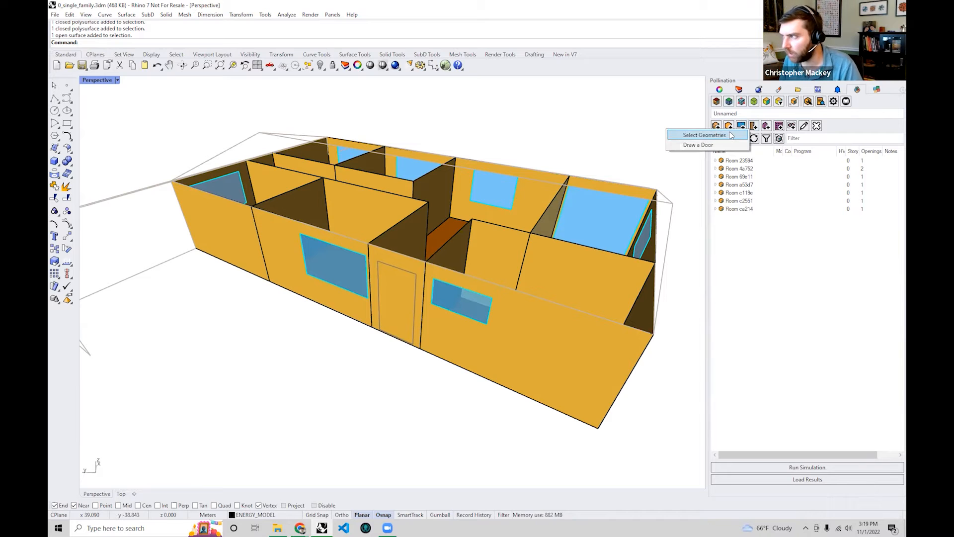
pyautogui.click(731, 136)
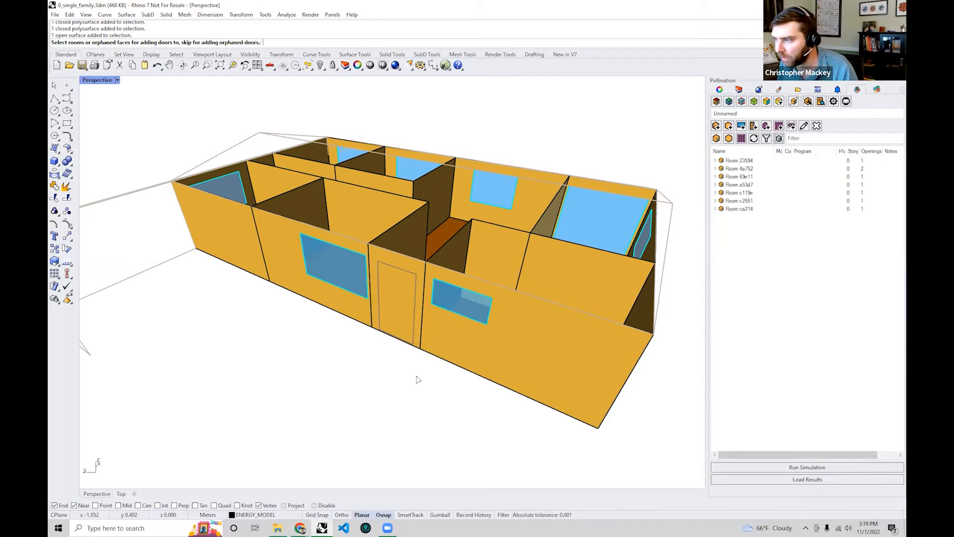
pyautogui.scroll(9, 412, 346)
pyautogui.click(430, 342)
pyautogui.scroll(-6, 427, 348)
pyautogui.scroll(8, 437, 387)
pyautogui.scroll(-8, 435, 368)
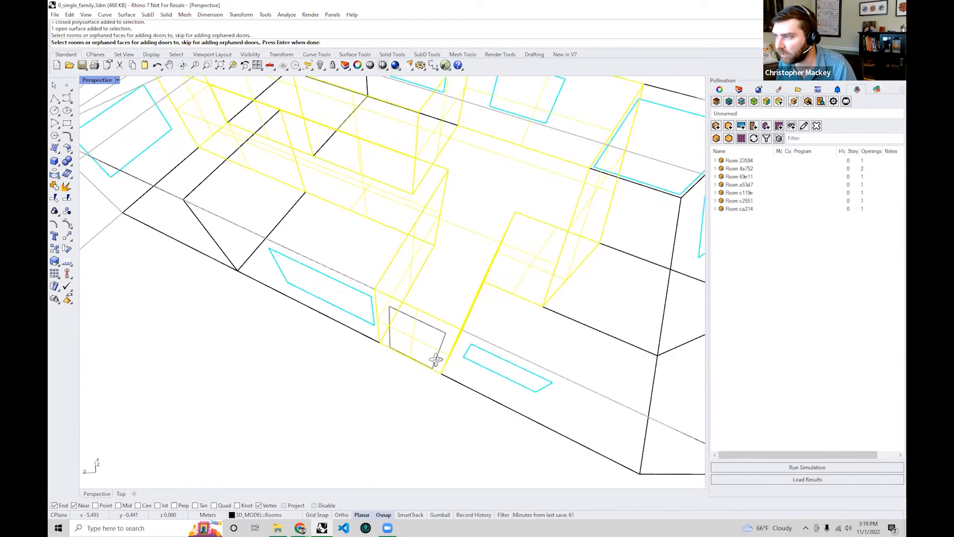
pyautogui.moveTo(397, 352); pyautogui.dragTo(404, 351, button='right')
pyautogui.press('Return')
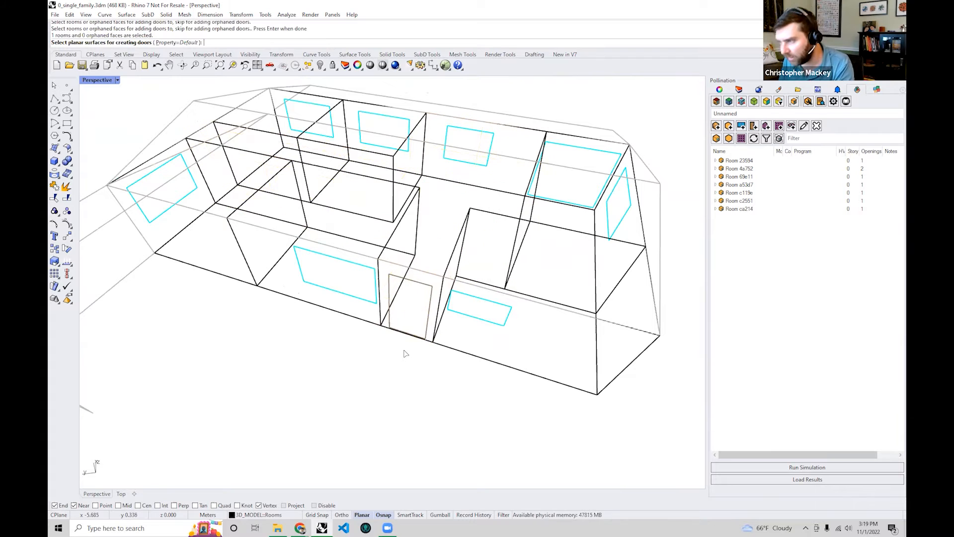
# - Select the door surface in the entrance wall and add it as a door on the chosen central room
pyautogui.scroll(5, 406, 351)
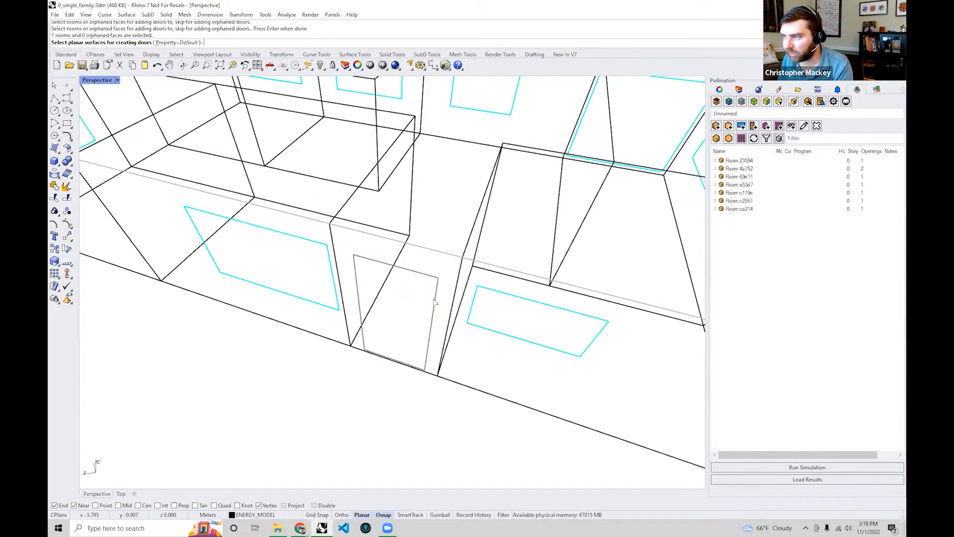
pyautogui.click(434, 302)
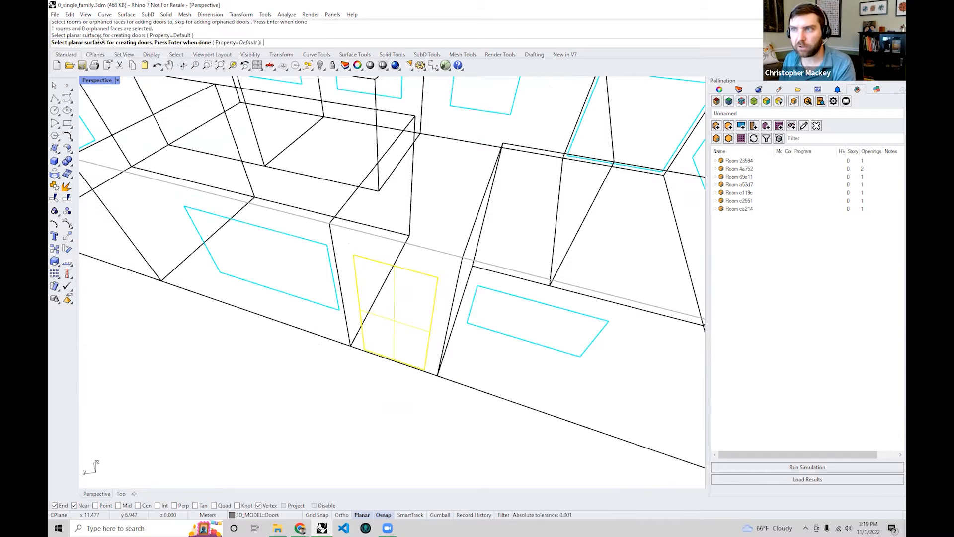
pyautogui.moveTo(505, 305)
pyautogui.mouseDown(button='right')
pyautogui.moveTo(484, 291)
pyautogui.moveTo(485, 301)
pyautogui.mouseUp(button='right')
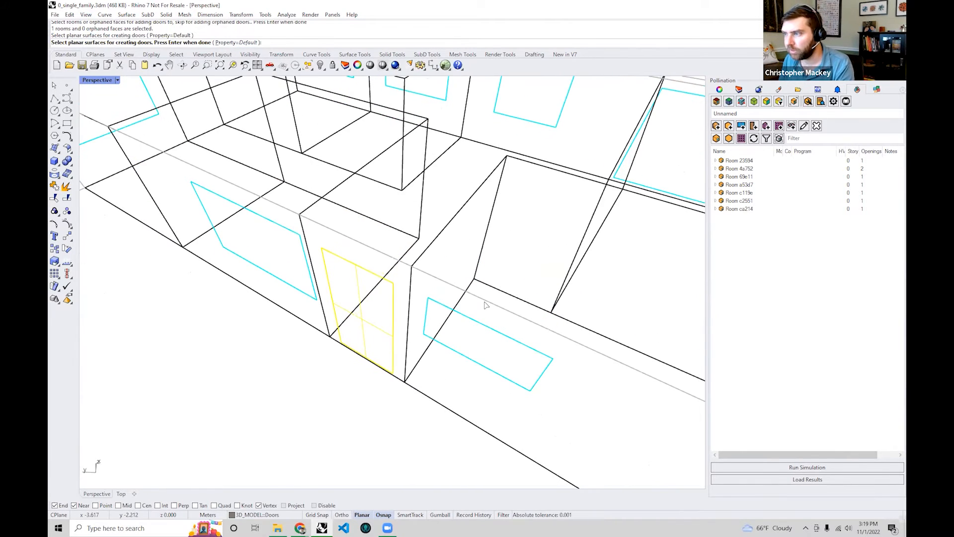
pyautogui.press('Return')
# - Inspect the new door in the entrance wall up close and from above, and check the available door creation options
pyautogui.scroll(-5, 383, 279)
pyautogui.moveTo(383, 279); pyautogui.dragTo(397, 225, button='right')
pyautogui.rightClick(400, 227)
pyautogui.click(397, 345)
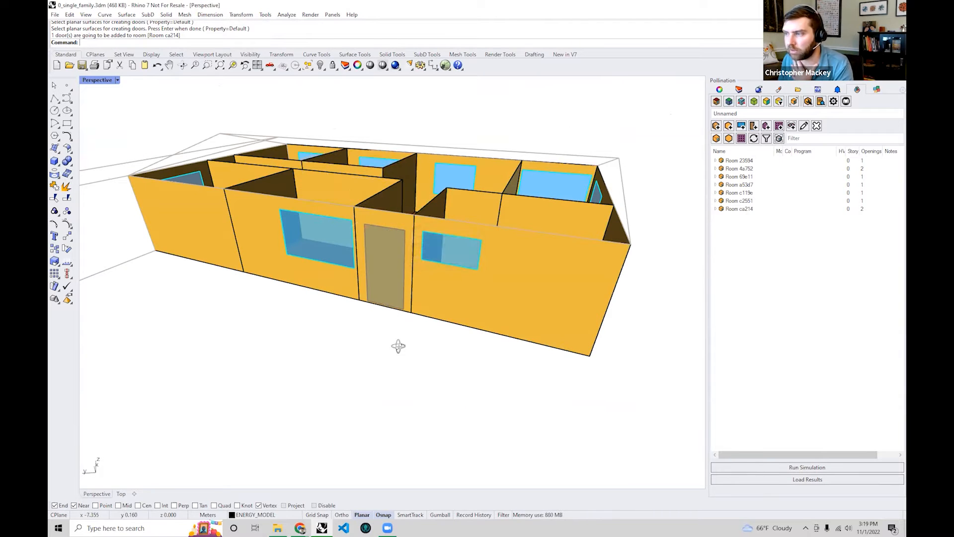
pyautogui.moveTo(396, 345); pyautogui.dragTo(432, 295, button='right')
pyautogui.scroll(8, 431, 294)
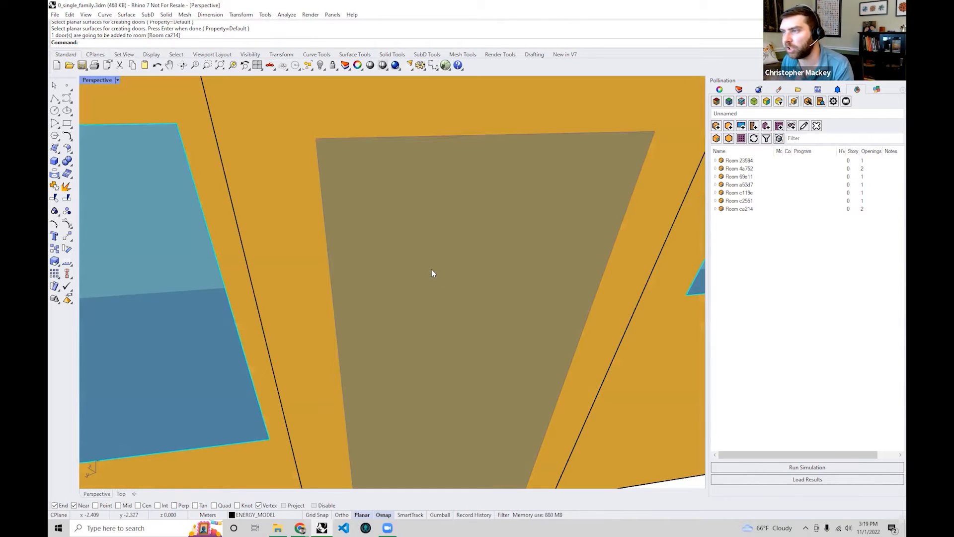
pyautogui.scroll(-2, 391, 265)
pyautogui.scroll(-2, 391, 265)
pyautogui.scroll(-3, 317, 281)
pyautogui.moveTo(317, 281); pyautogui.dragTo(377, 314, button='right')
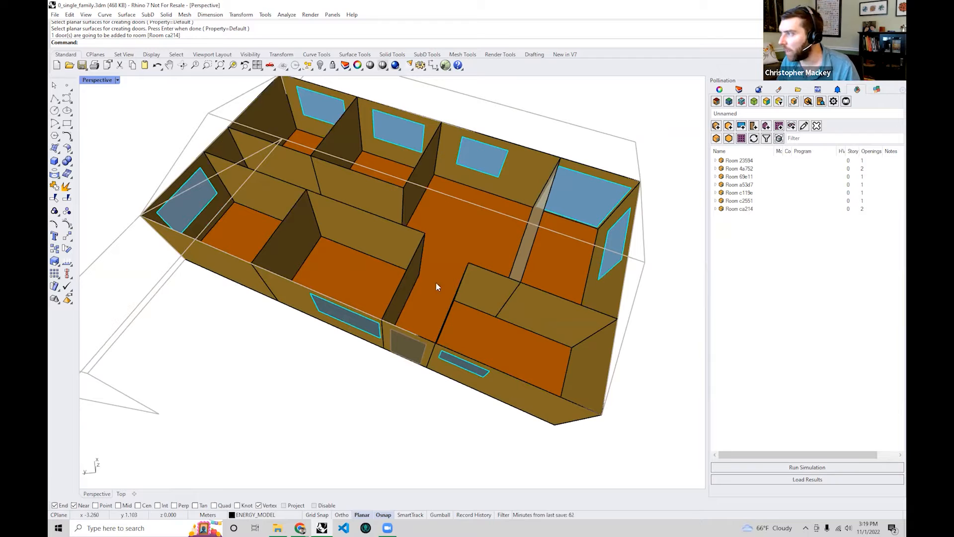
pyautogui.click(754, 126)
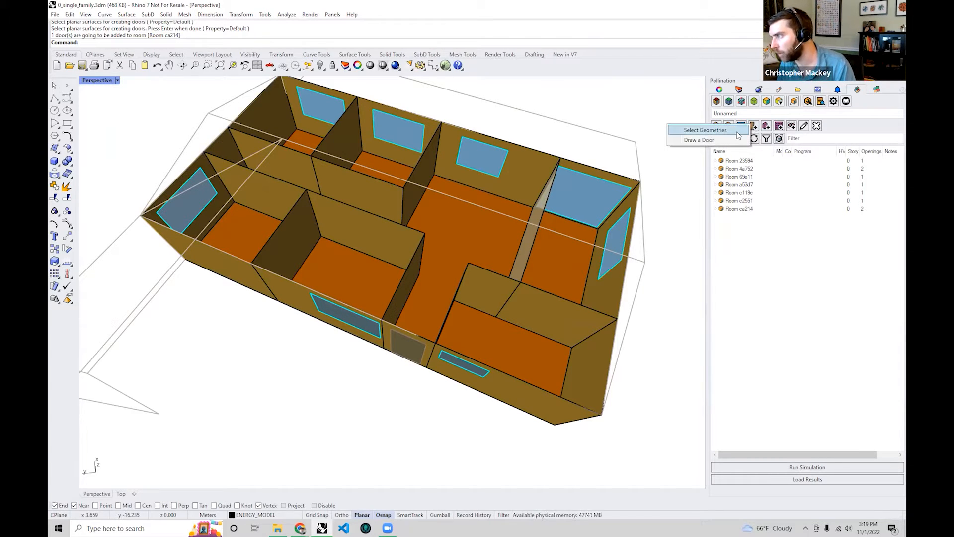
pyautogui.click(331, 383)
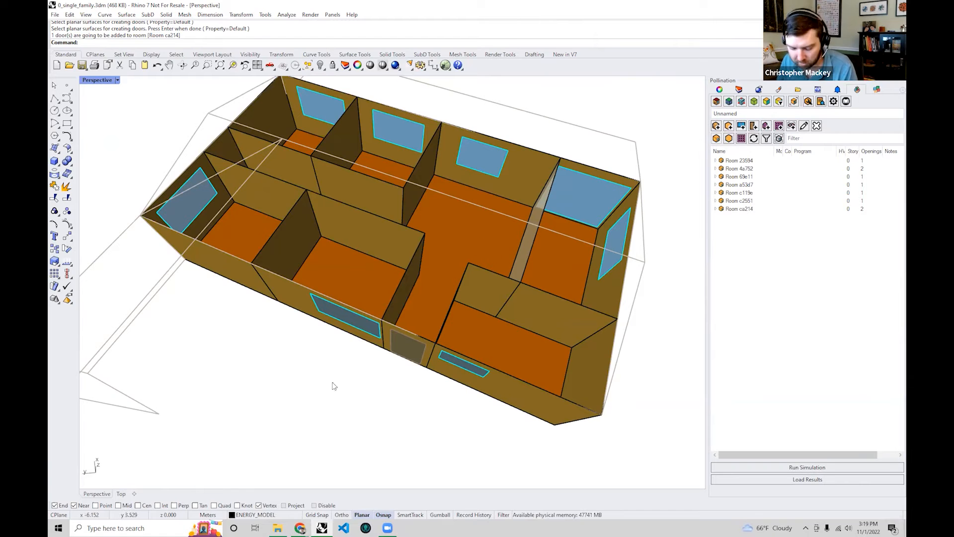
# - Pick the roof and overhang surfaces one after another to identify the modelled shading geometry
pyautogui.scroll(-2, 411, 336)
pyautogui.keyDown('shift'); pyautogui.moveTo(464, 356); pyautogui.dragTo(545, 343, button='right'); pyautogui.keyUp('shift')
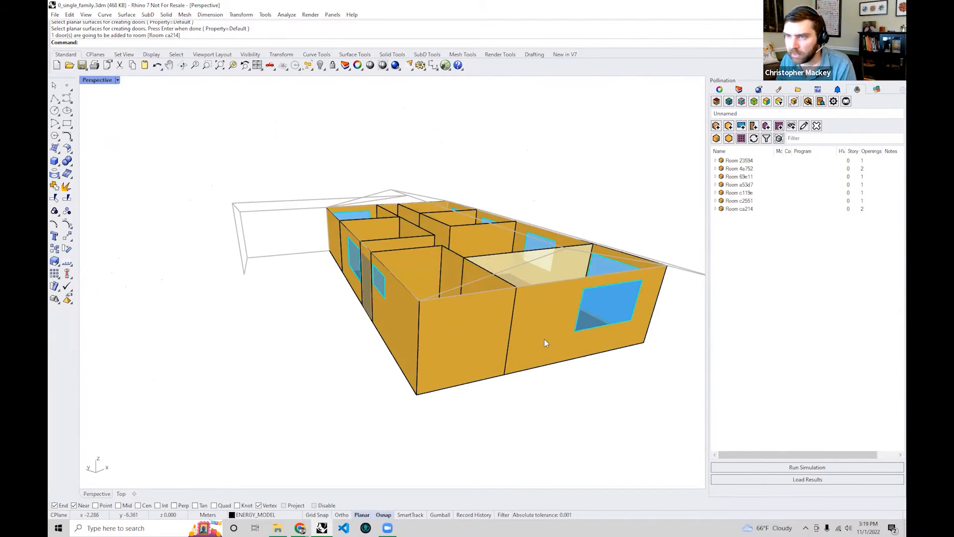
pyautogui.moveTo(544, 339); pyautogui.dragTo(550, 299, button='right')
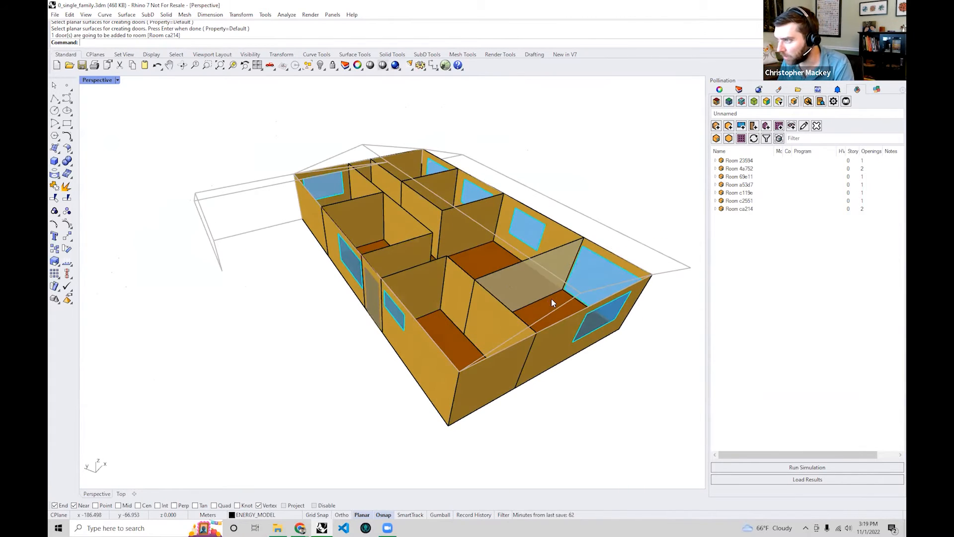
pyautogui.click(254, 189)
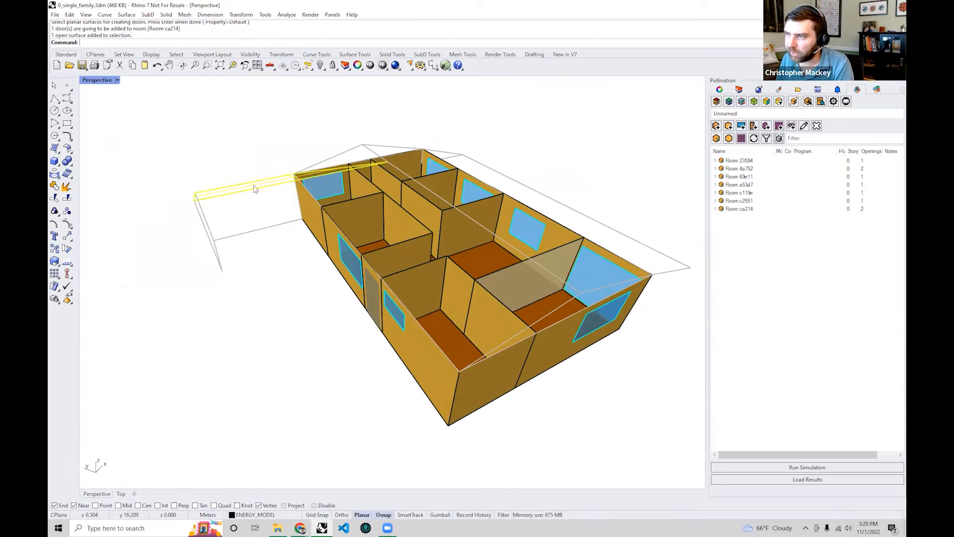
pyautogui.click(444, 154)
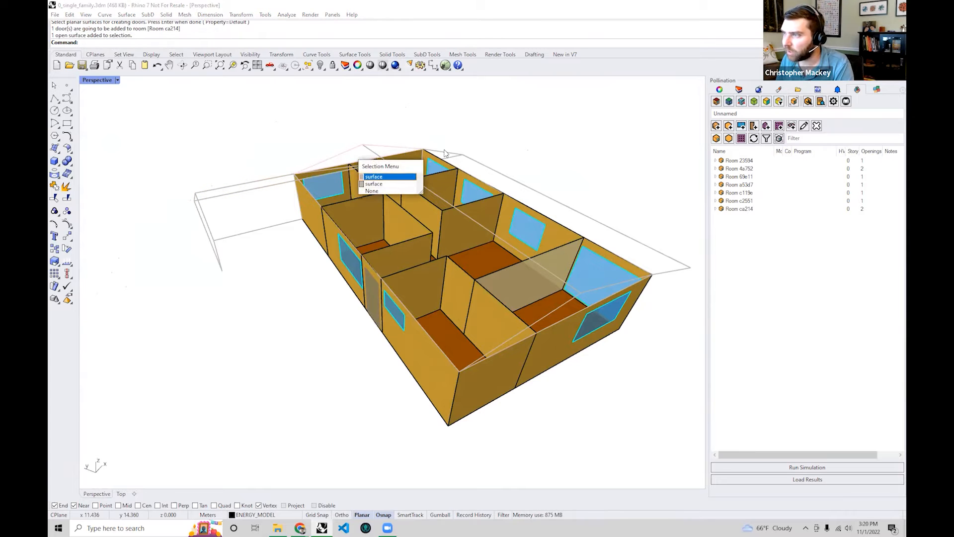
pyautogui.click(387, 183)
pyautogui.click(450, 155)
pyautogui.click(450, 155)
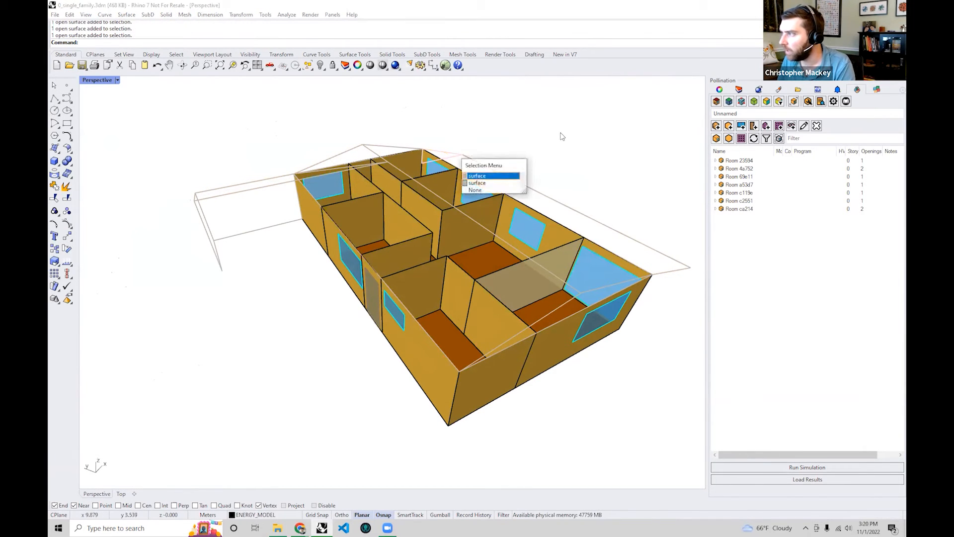
# - Switch the Shade layer under 3D_MODEL off and on again to check which surfaces it holds
pyautogui.click(740, 89)
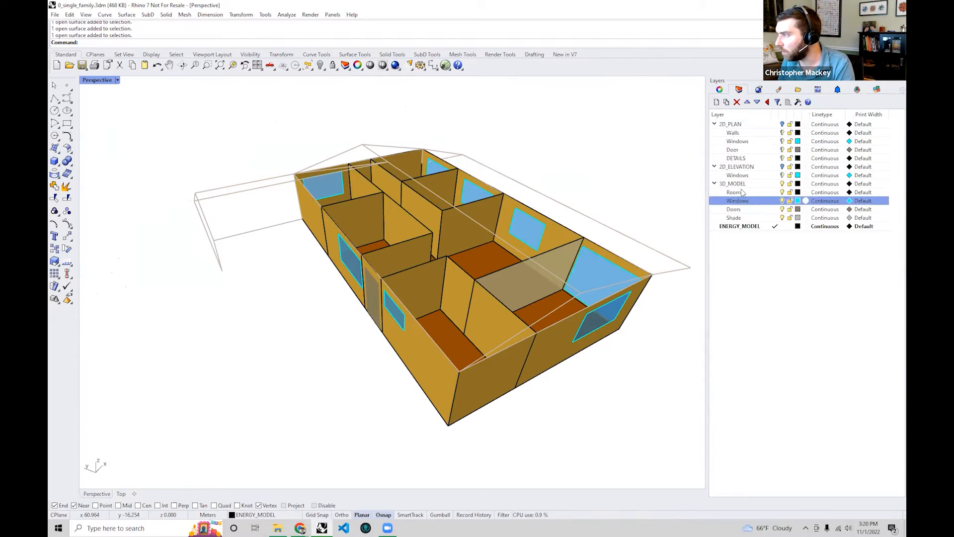
pyautogui.click(735, 218)
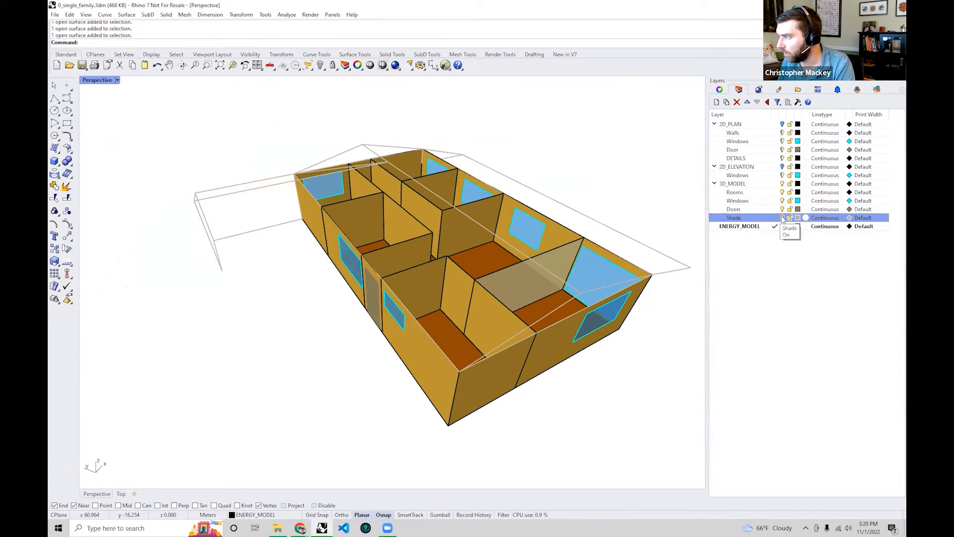
pyautogui.click(782, 218)
pyautogui.click(782, 218)
pyautogui.moveTo(588, 266); pyautogui.dragTo(630, 267, button='right')
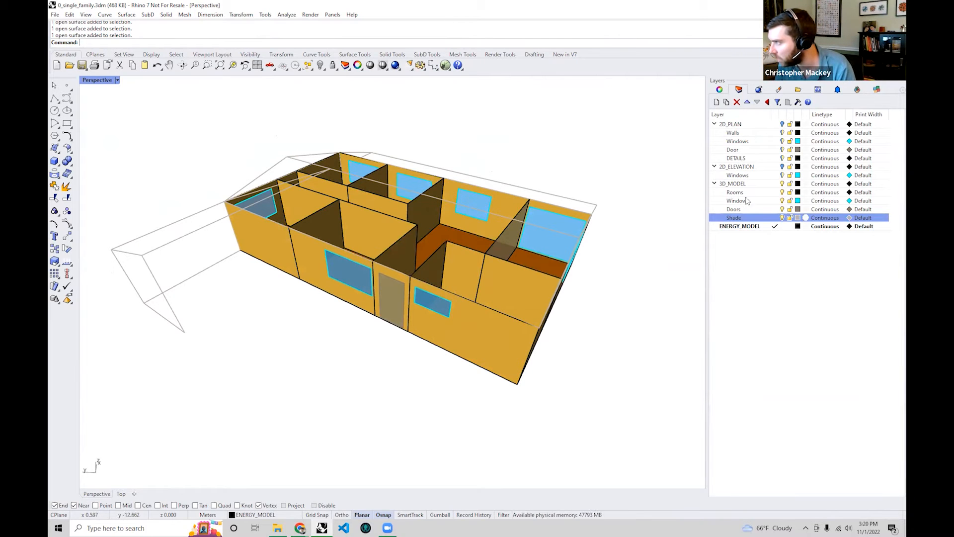
# - Add all objects on the Shade layer to the Pollination model as building shades
pyautogui.click(857, 91)
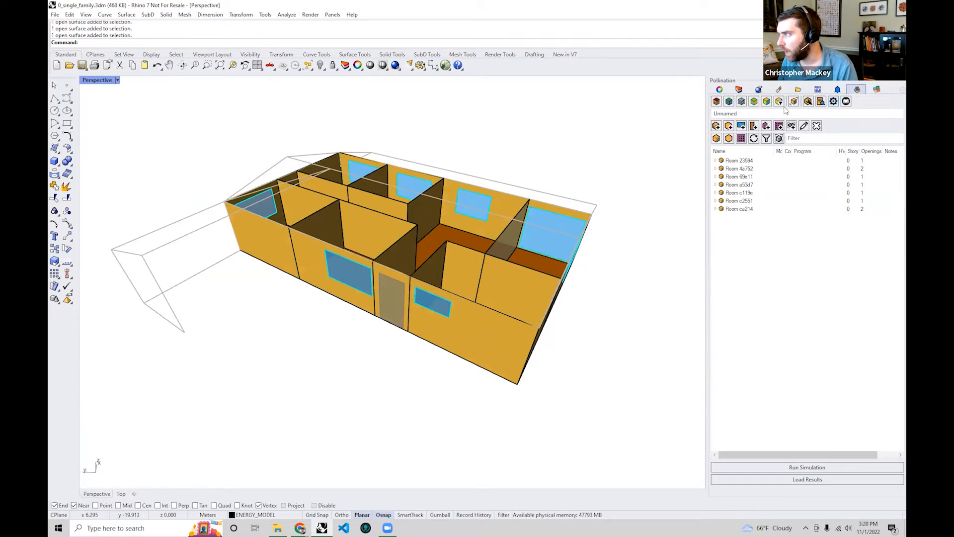
pyautogui.click(767, 126)
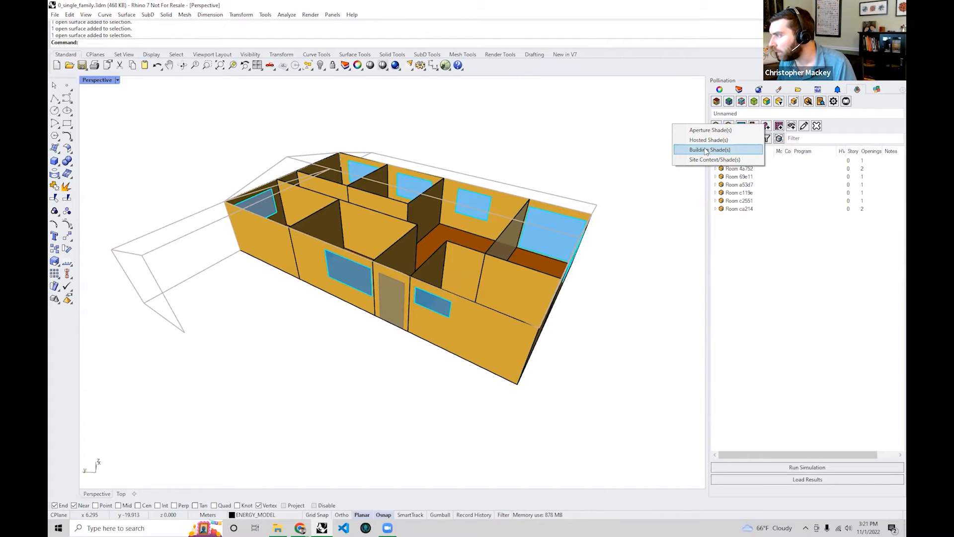
pyautogui.click(721, 150)
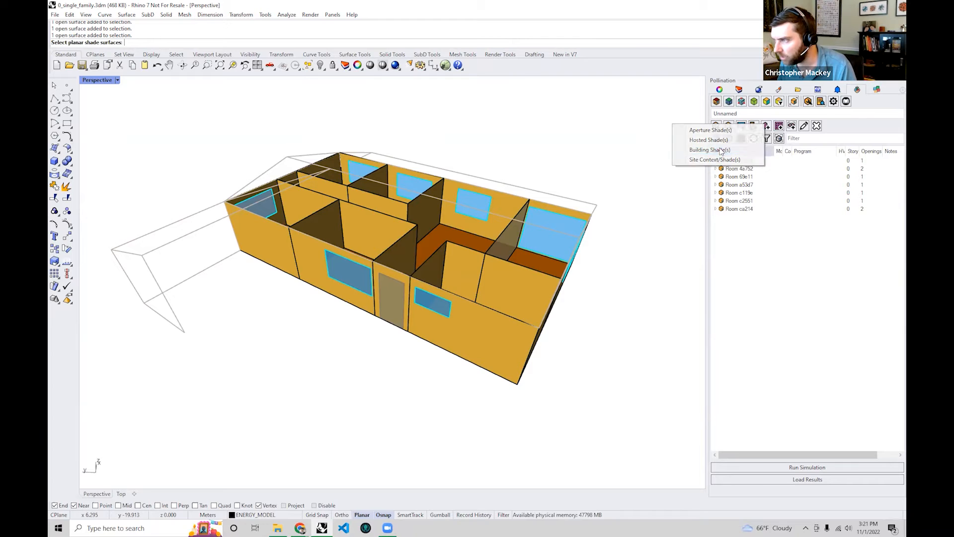
pyautogui.moveTo(532, 155); pyautogui.dragTo(651, 188, button='right')
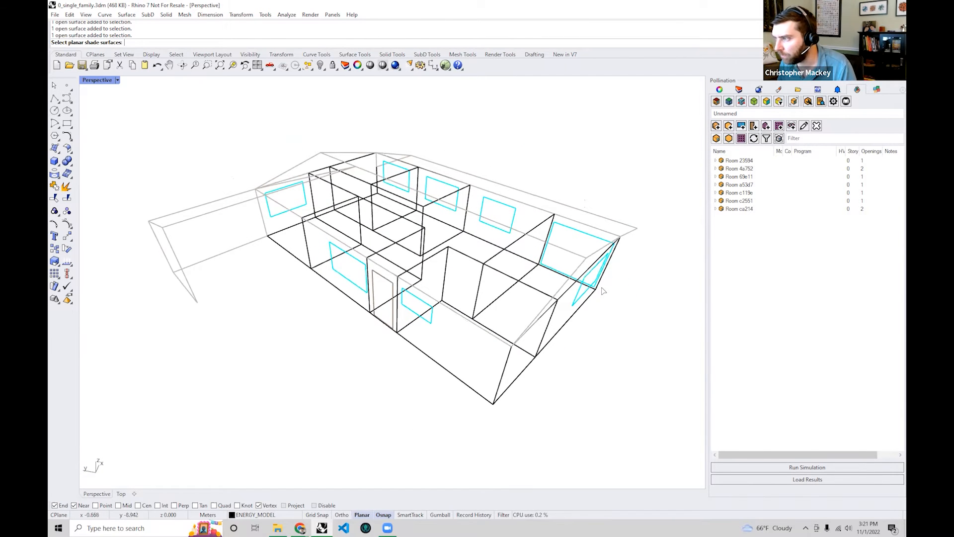
pyautogui.click(739, 89)
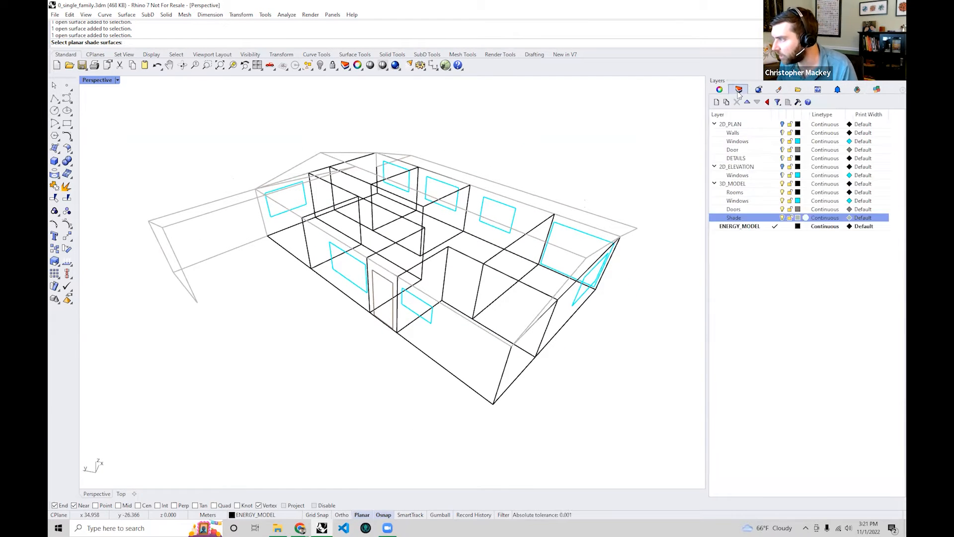
pyautogui.rightClick(733, 220)
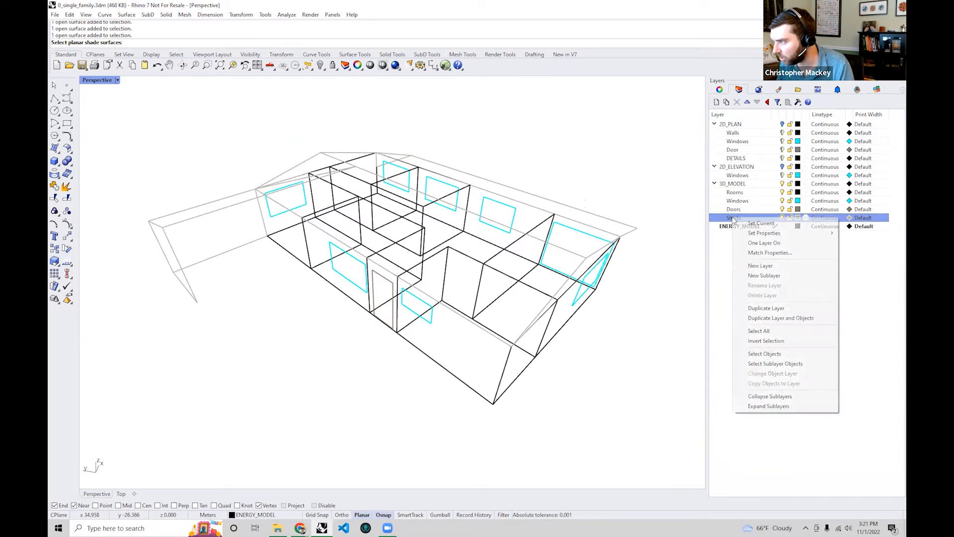
pyautogui.click(760, 353)
pyautogui.moveTo(392, 262); pyautogui.dragTo(436, 257, button='right')
pyautogui.press('Return')
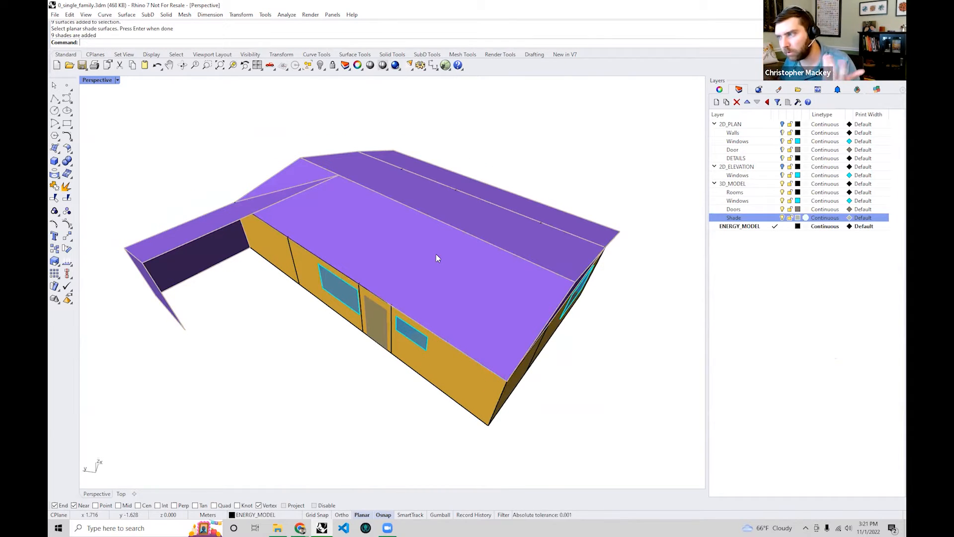
# - Review the building shades over the house from several sides and return to the Pollination room list
pyautogui.moveTo(532, 309); pyautogui.dragTo(482, 305, button='right')
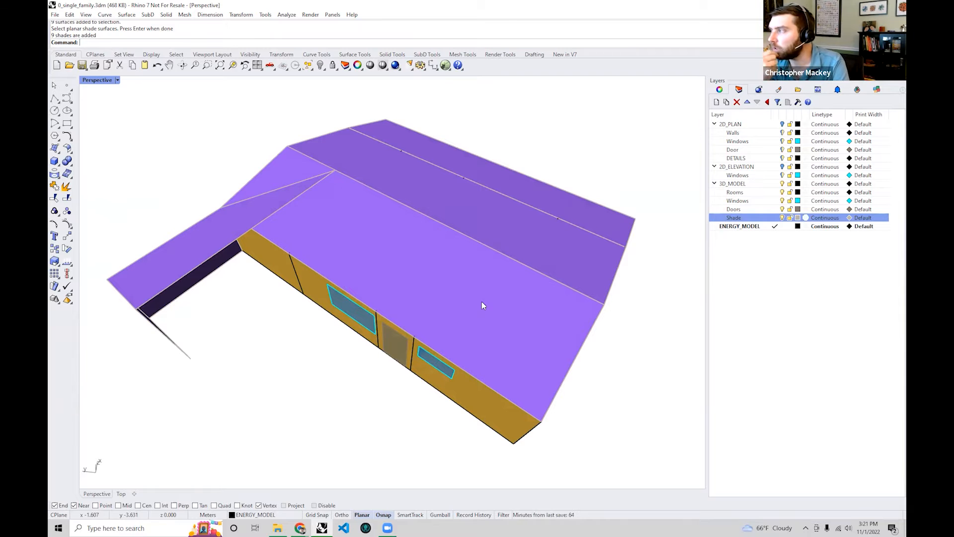
pyautogui.moveTo(558, 360); pyautogui.dragTo(591, 369, button='right')
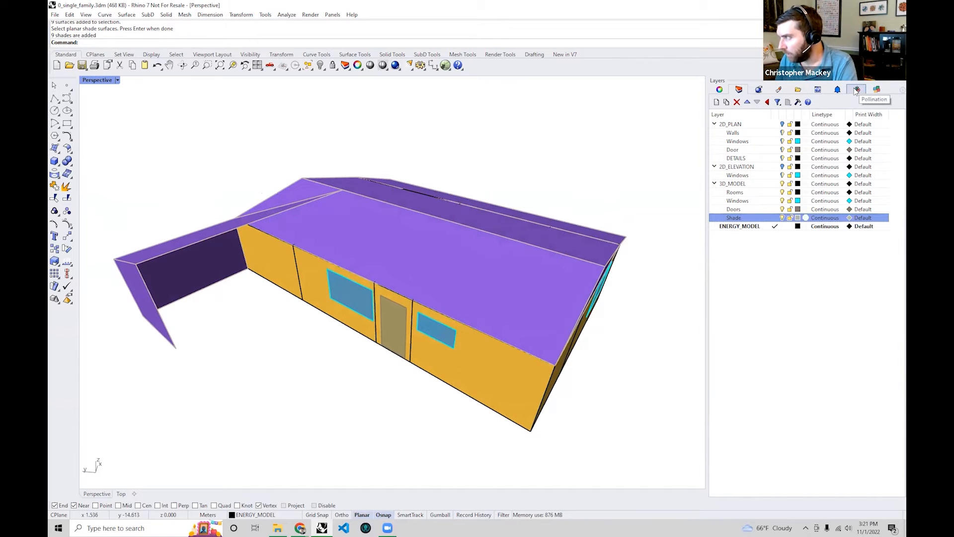
pyautogui.click(856, 90)
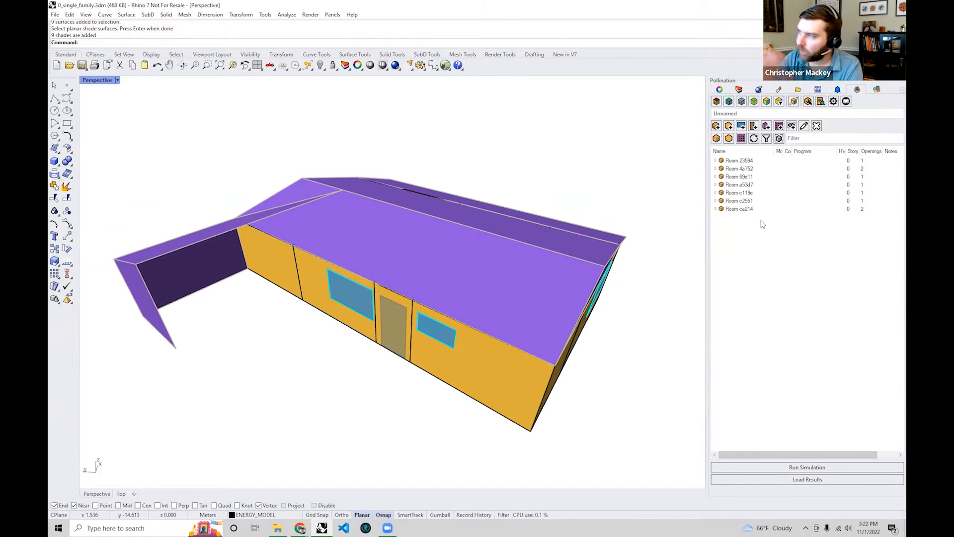
pyautogui.moveTo(584, 368); pyautogui.dragTo(554, 349, button='right')
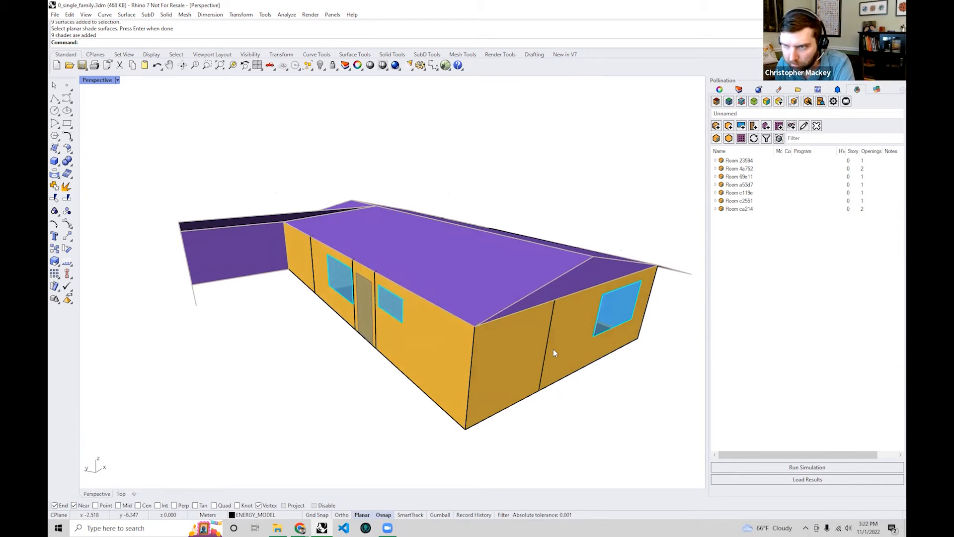
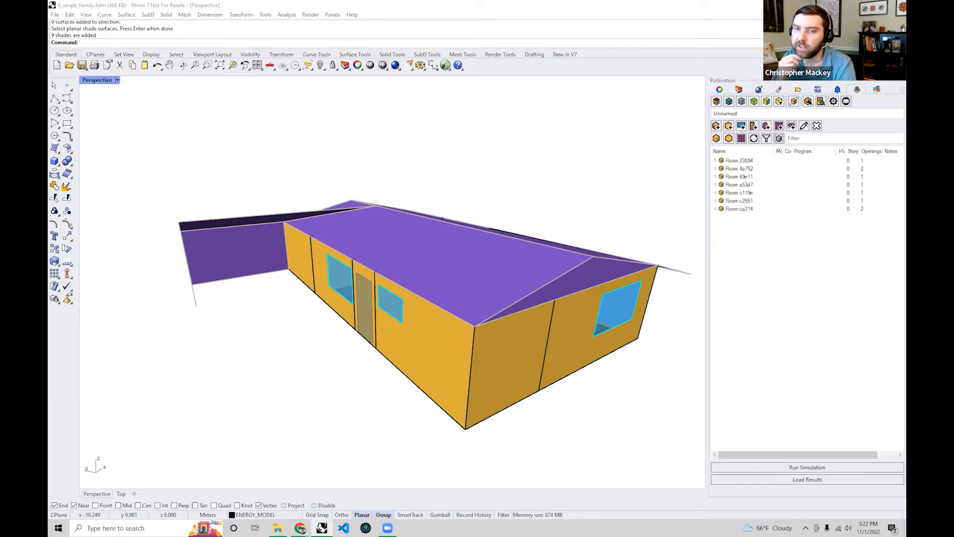
# - Switch to Chrome and look through the Pollination Commands page of the Rhino plugin user manual, noting its web address
pyautogui.hotkey('alt', 'Tab')
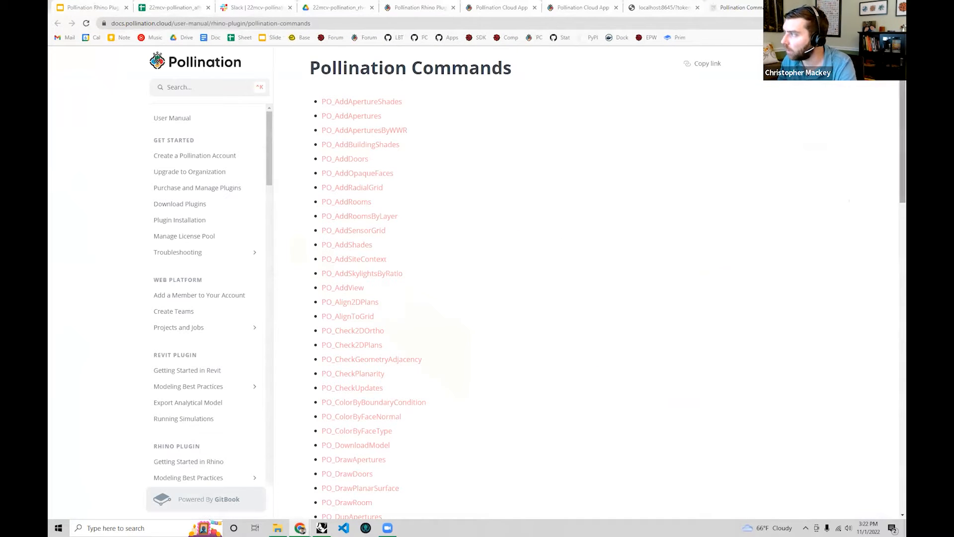
pyautogui.scroll(-12, 865, 280)
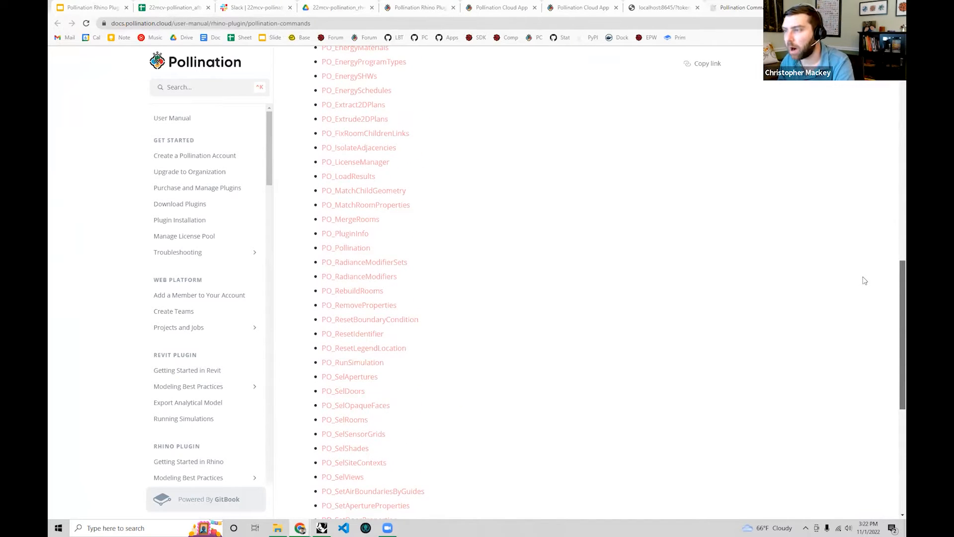
pyautogui.scroll(-6, 865, 298)
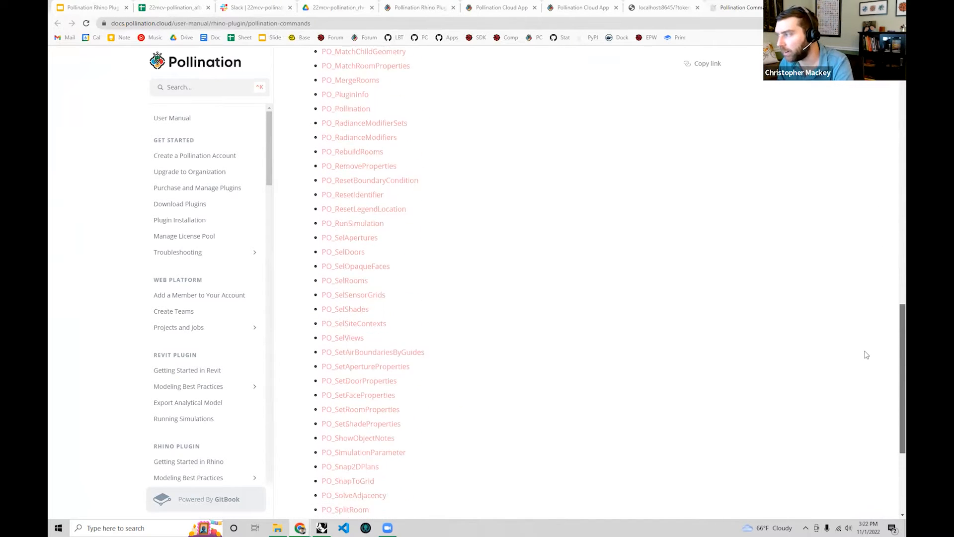
pyautogui.click(165, 23)
pyautogui.moveTo(122, 23); pyautogui.dragTo(231, 21)
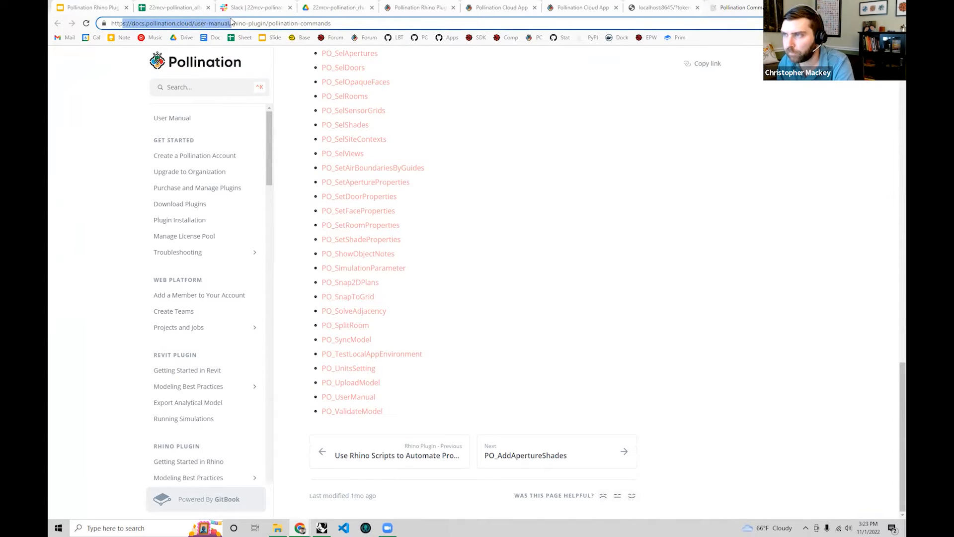
pyautogui.click(594, 127)
pyautogui.scroll(20, 604, 132)
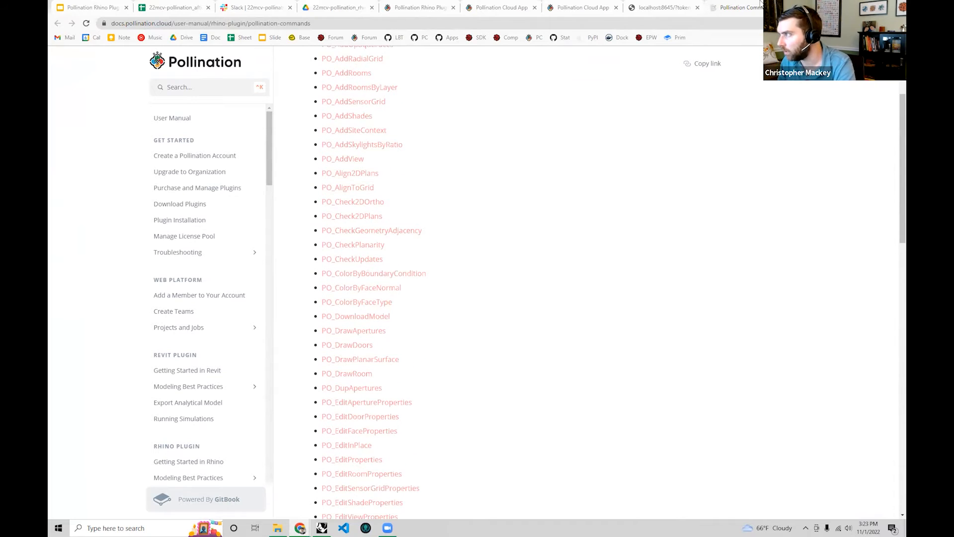
# - Open the pollination.cloud home page in a new browser tab
pyautogui.hotkey('ctrl', 't')
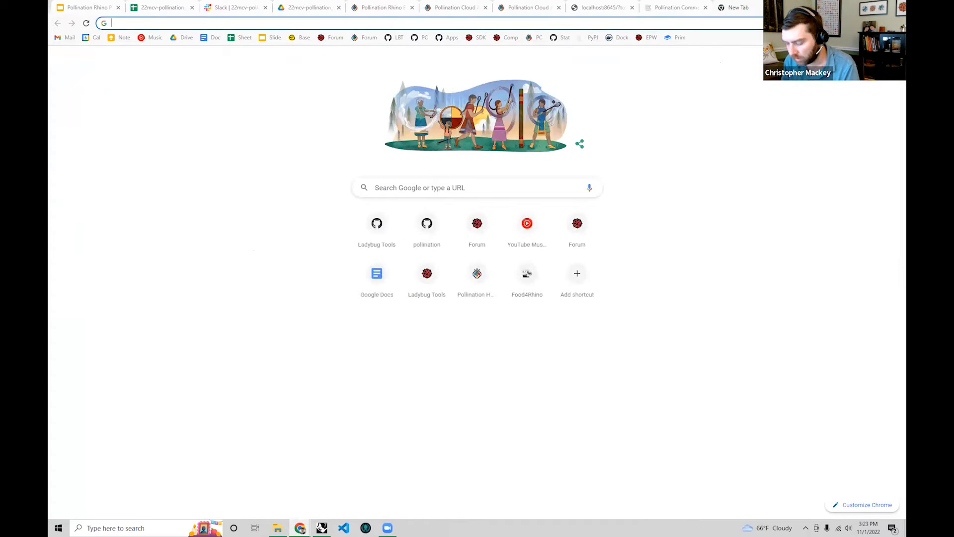
pyautogui.write('pollination')
pyautogui.press('Return')
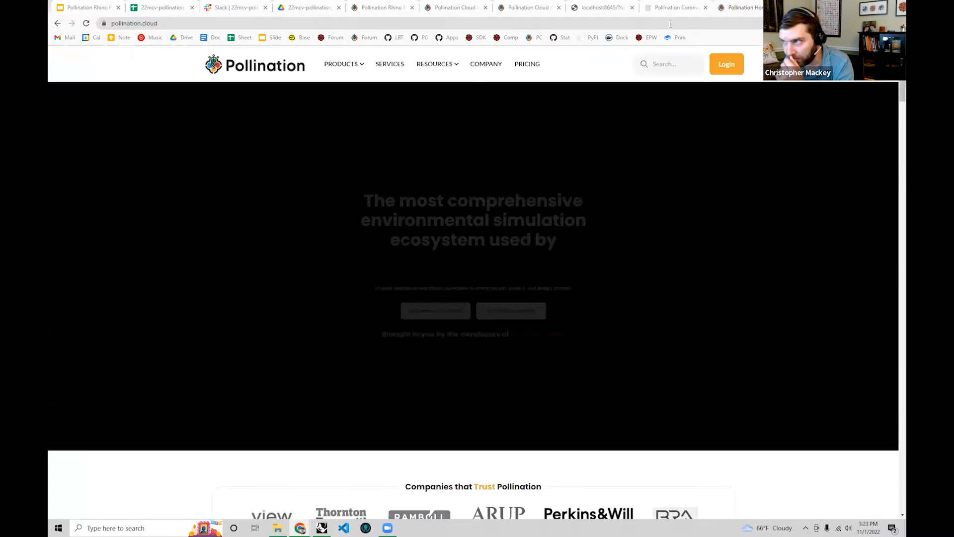
# - Open the User Manual from the Pollination website's resources and return to the Pollination Commands page
pyautogui.moveTo(437, 63)
pyautogui.click(445, 91)
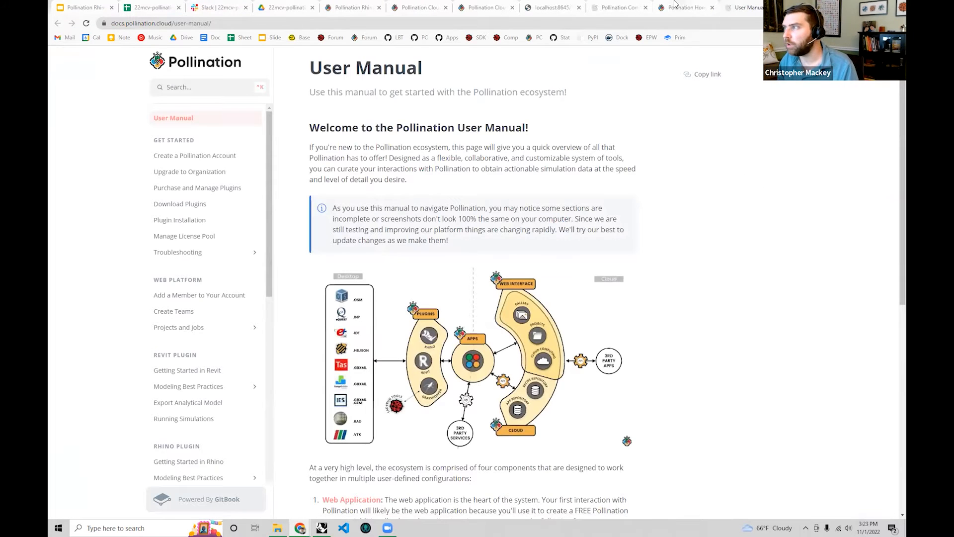
pyautogui.click(688, 7)
pyautogui.click(620, 7)
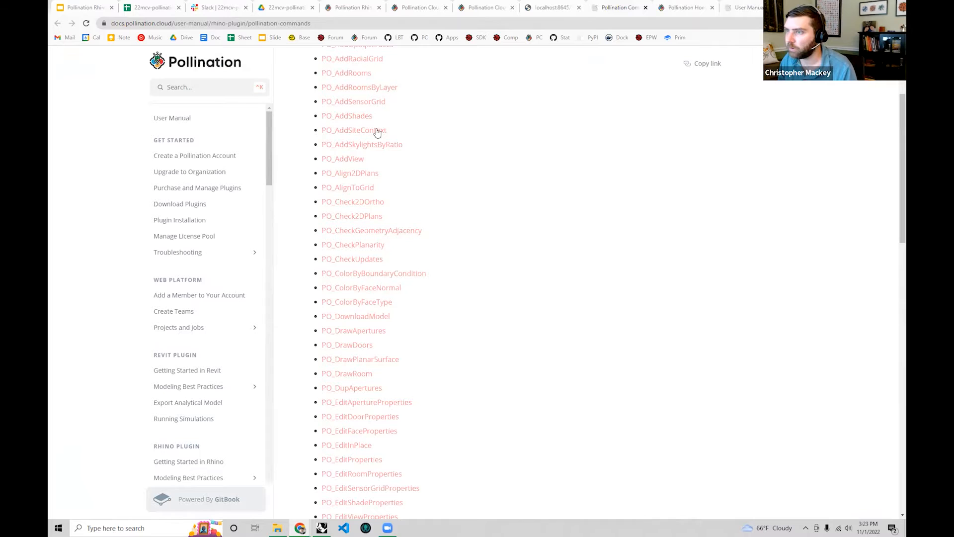
# - Look through the Pollination command list and expand the Rhino plugin's Modeling Best Practices topics in the manual contents
pyautogui.scroll(1, 460, 229)
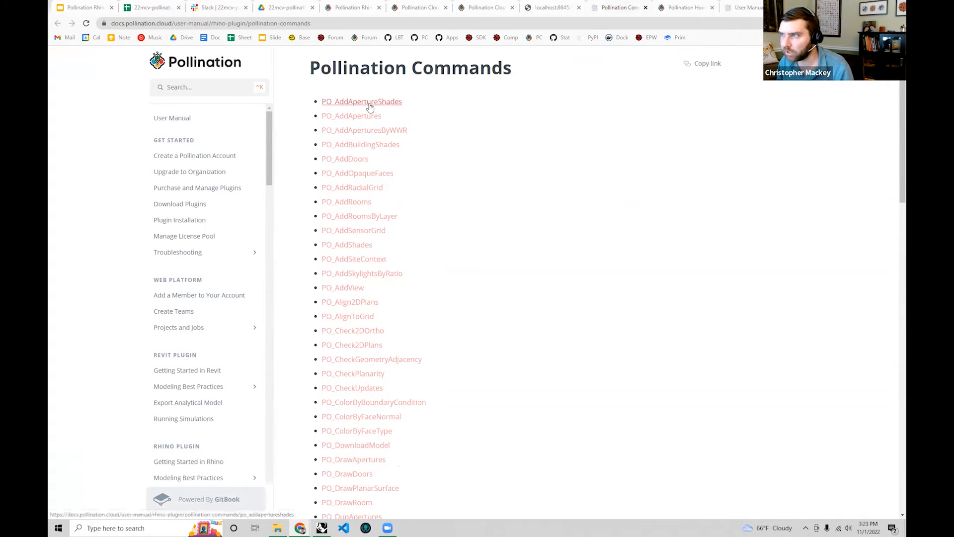
pyautogui.scroll(-9, 374, 106)
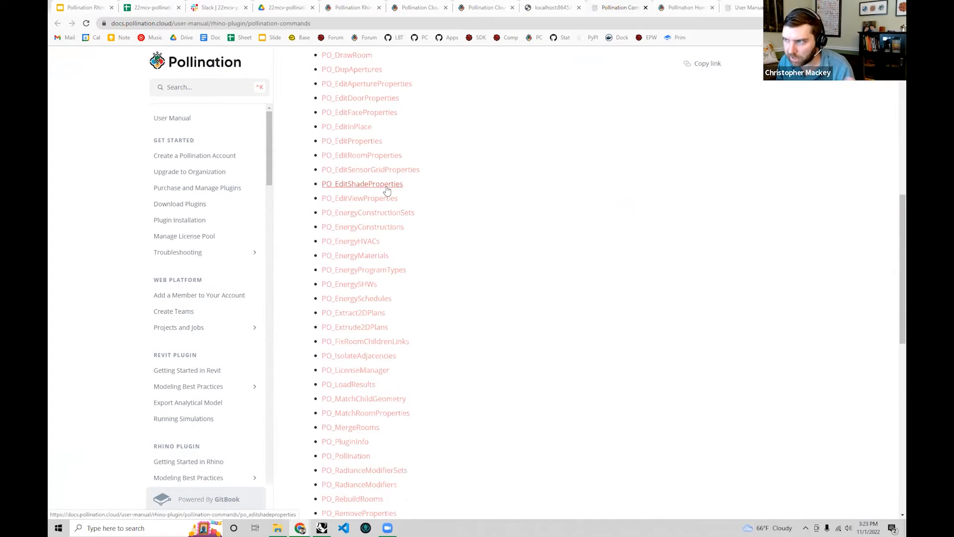
pyautogui.scroll(-5, 379, 255)
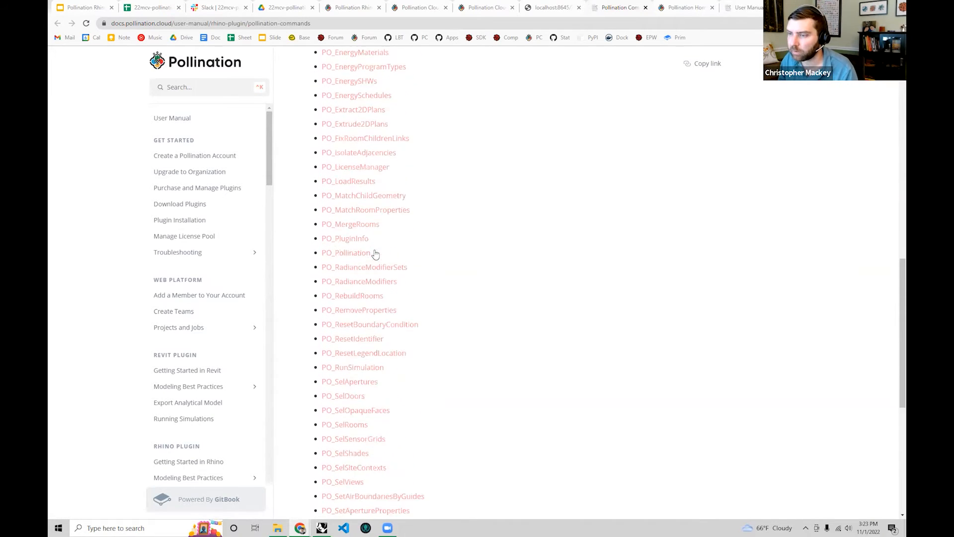
pyautogui.scroll(-9, 207, 311)
pyautogui.scroll(4, 201, 178)
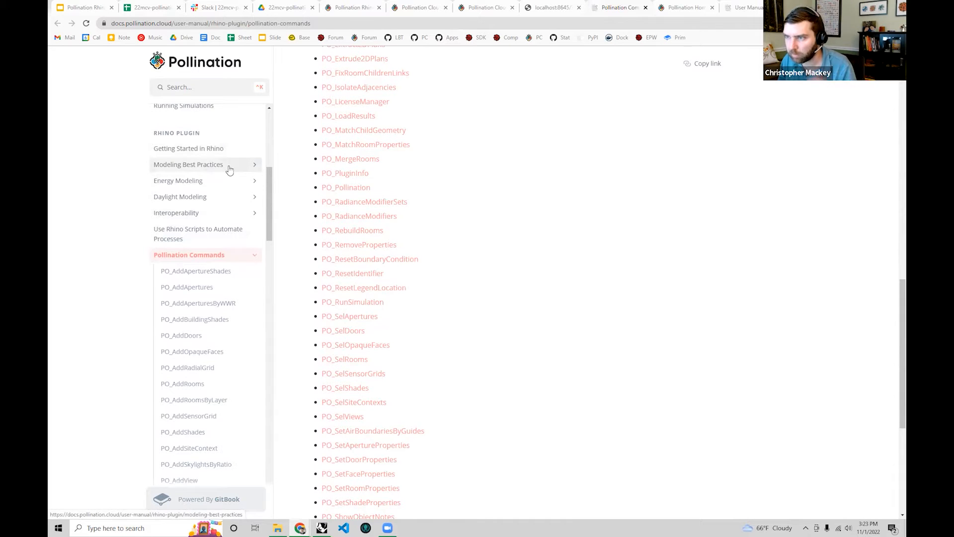
pyautogui.click(242, 164)
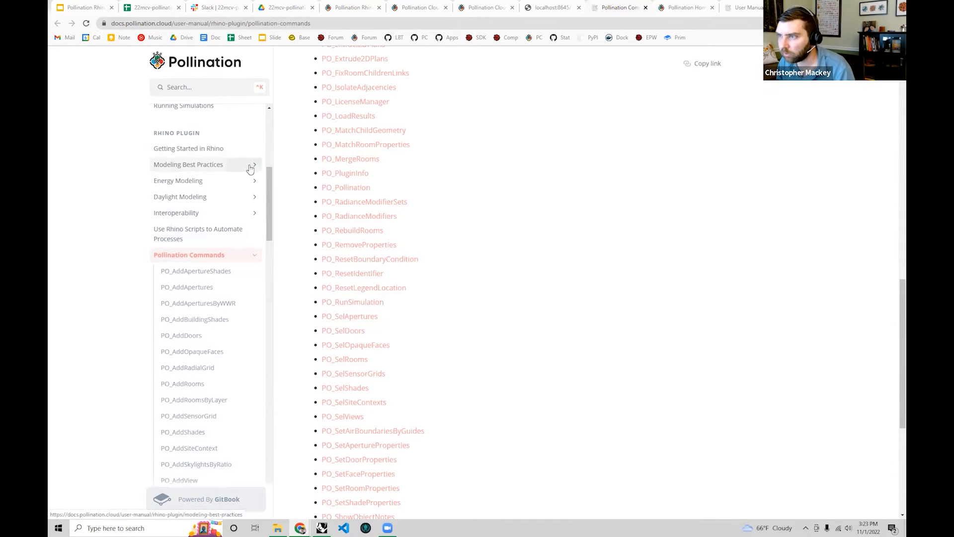
pyautogui.click(57, 23)
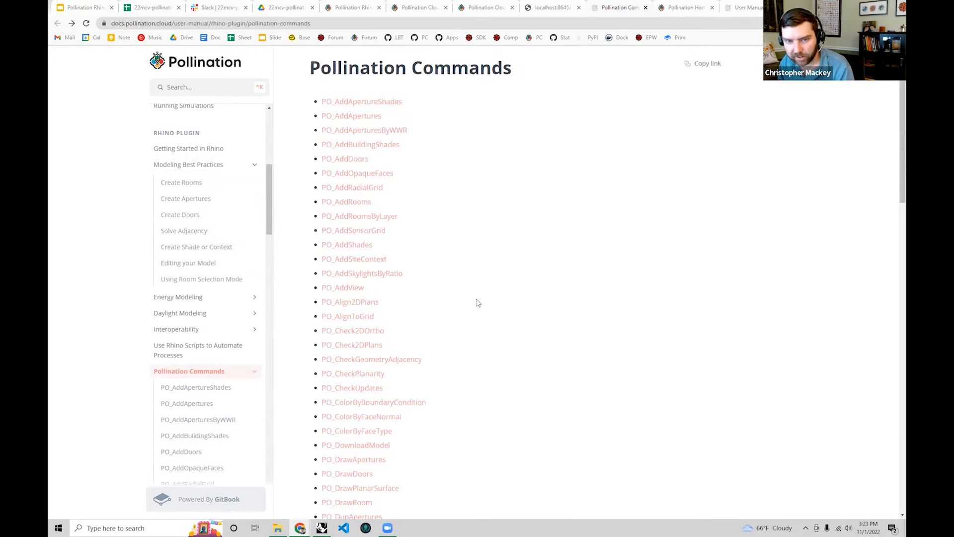
pyautogui.scroll(-3, 358, 324)
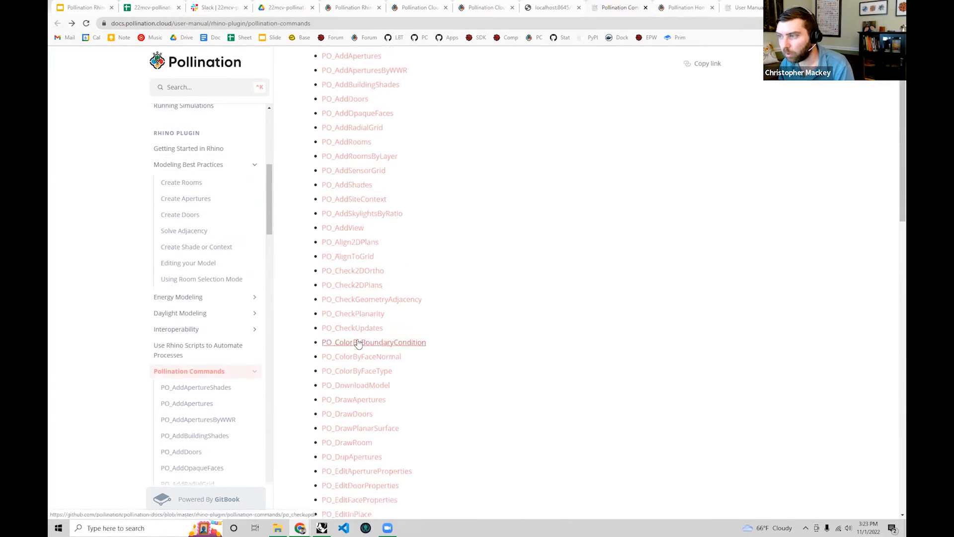
pyautogui.scroll(-6, 347, 268)
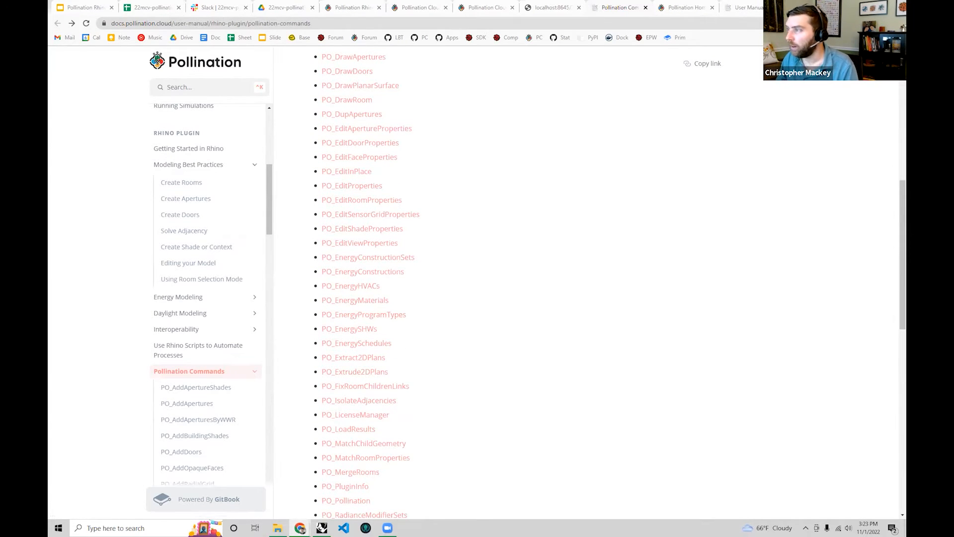
# - Switch to Rhino and start saving the house model under a new location, creating an in_class folder inside 22mcv-pollination_rhino
pyautogui.hotkey('alt', 'Tab')
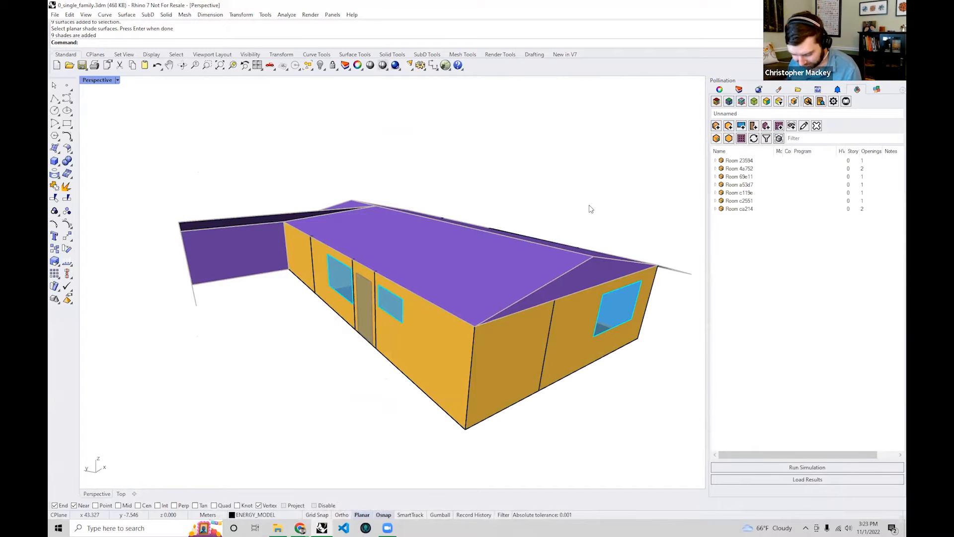
pyautogui.moveTo(404, 275); pyautogui.dragTo(573, 363, button='right')
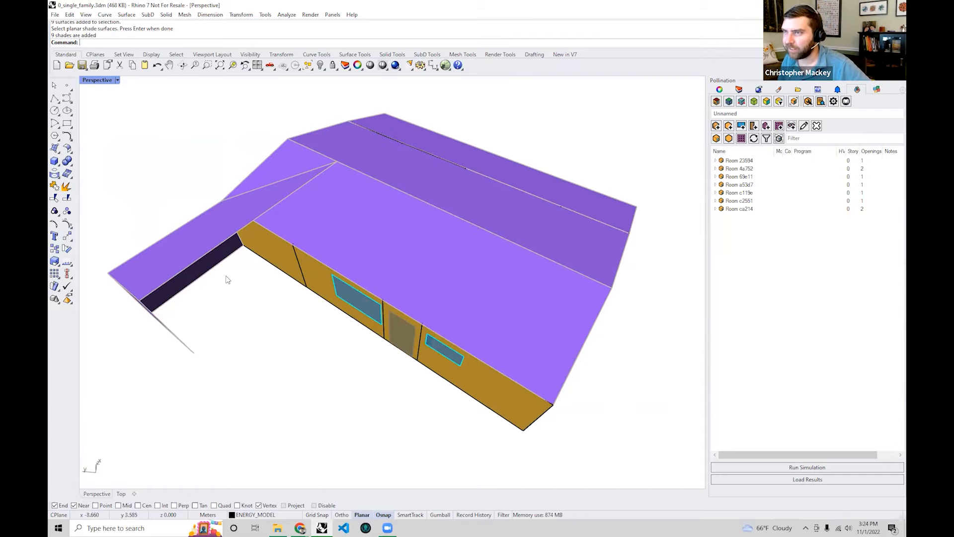
pyautogui.click(54, 15)
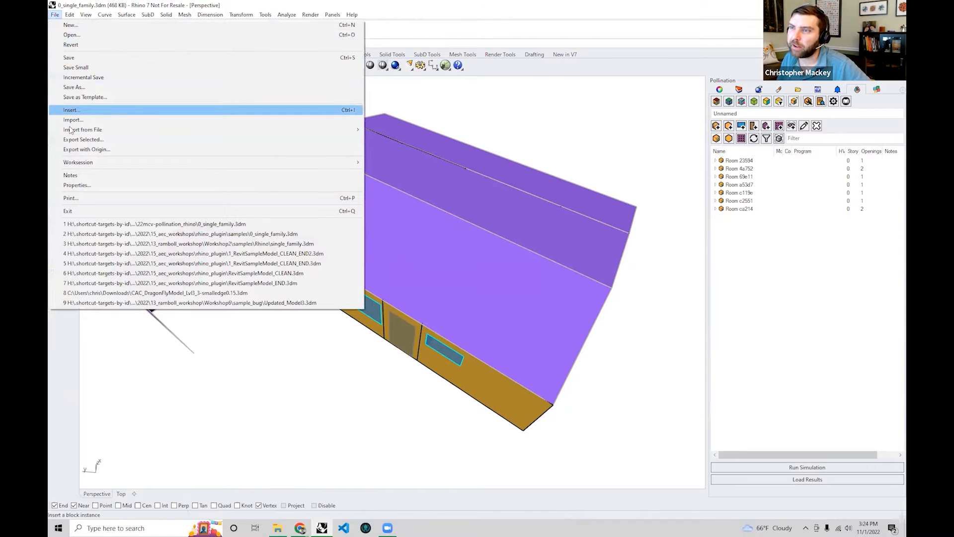
pyautogui.click(87, 87)
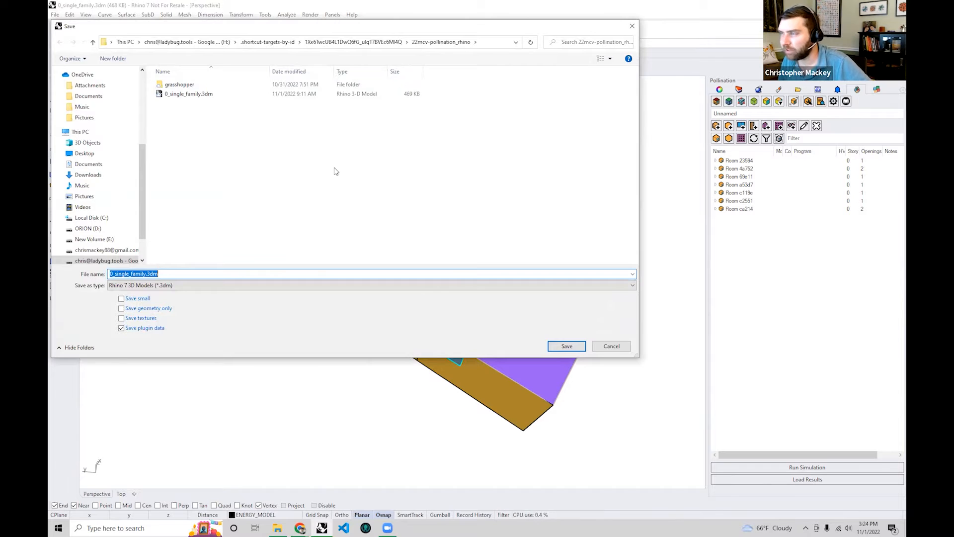
pyautogui.rightClick(294, 219)
pyautogui.moveTo(301, 331)
pyautogui.click(345, 331)
pyautogui.write('in_class')
pyautogui.click(160, 117)
# - Save the model as 0_single_family.3dm in the in_class folder
pyautogui.doubleClick(175, 104)
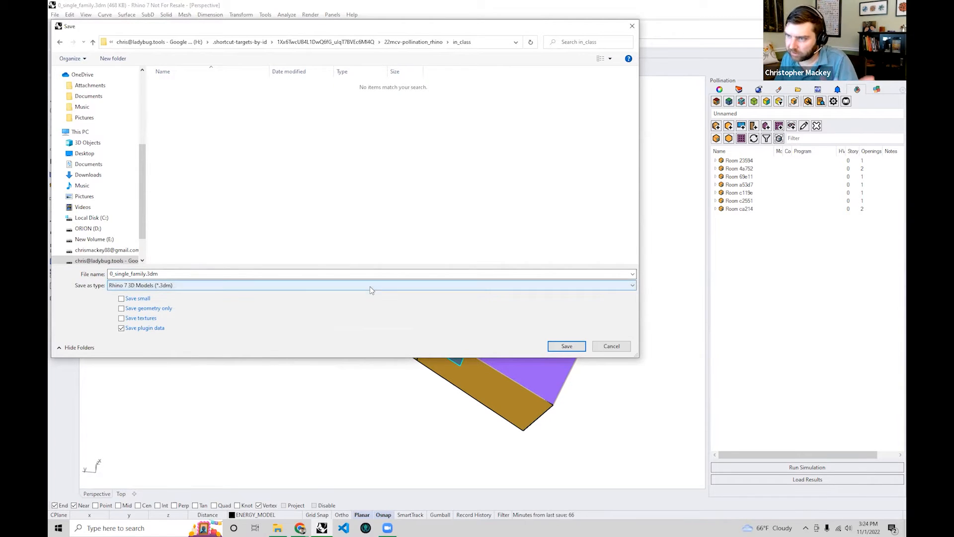
pyautogui.click(566, 345)
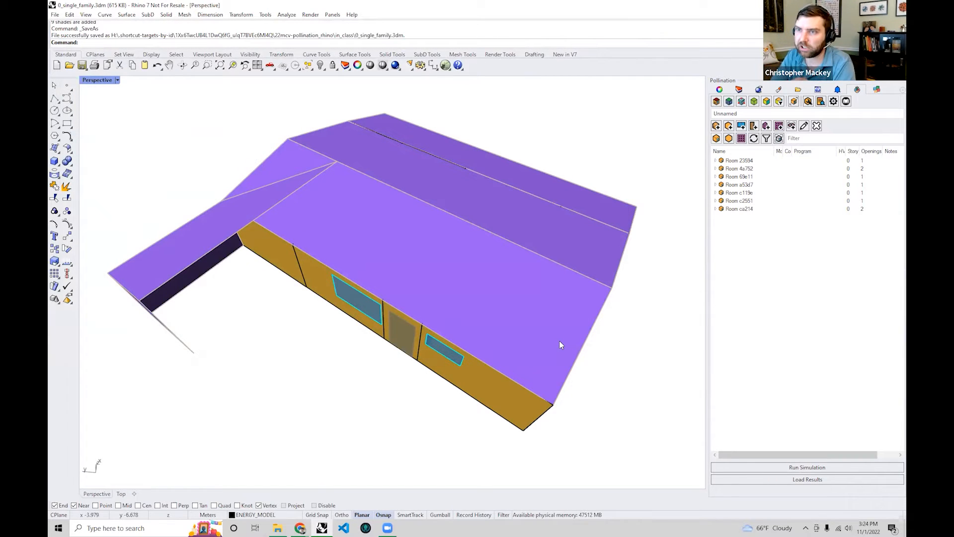
pyautogui.moveTo(561, 345); pyautogui.dragTo(541, 357, button='right')
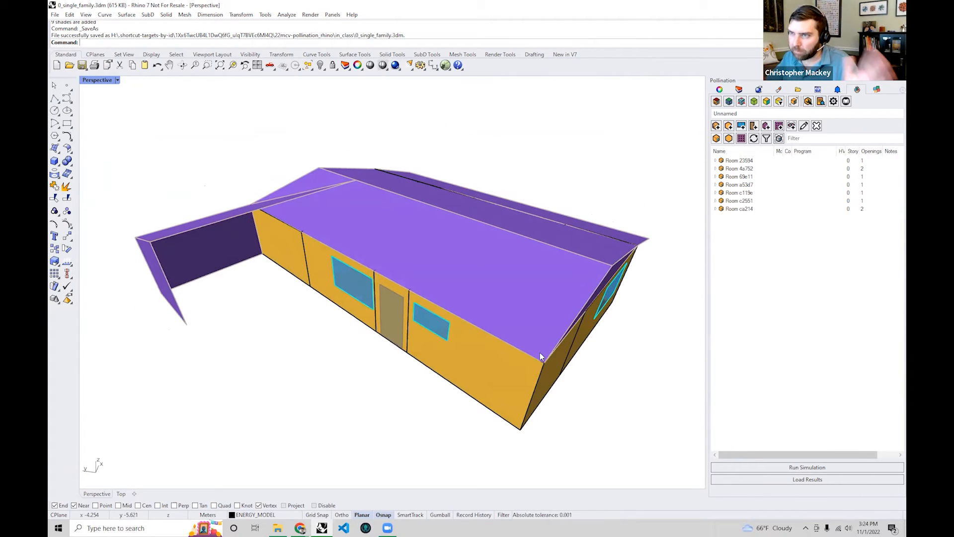
# - Switch to File Explorer and select 1_RevitSampleModel.hbjson in the 22mcv-pollination_rhino folder
pyautogui.click(277, 527)
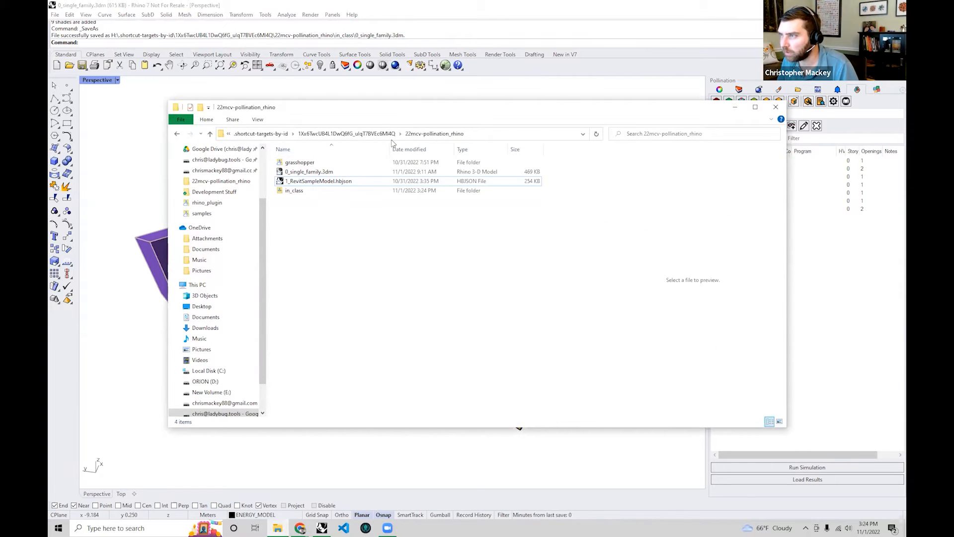
pyautogui.moveTo(423, 108); pyautogui.dragTo(574, 93)
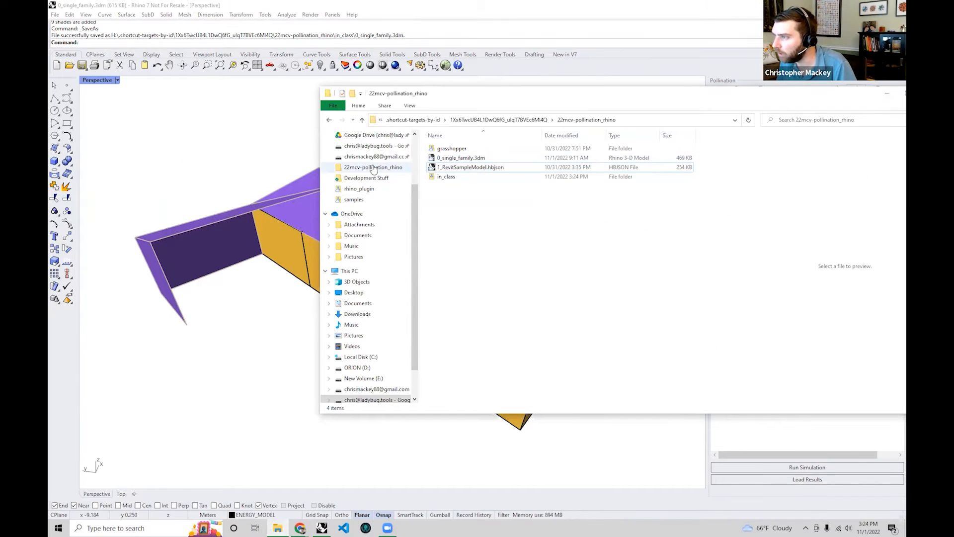
pyautogui.click(446, 169)
pyautogui.click(448, 171)
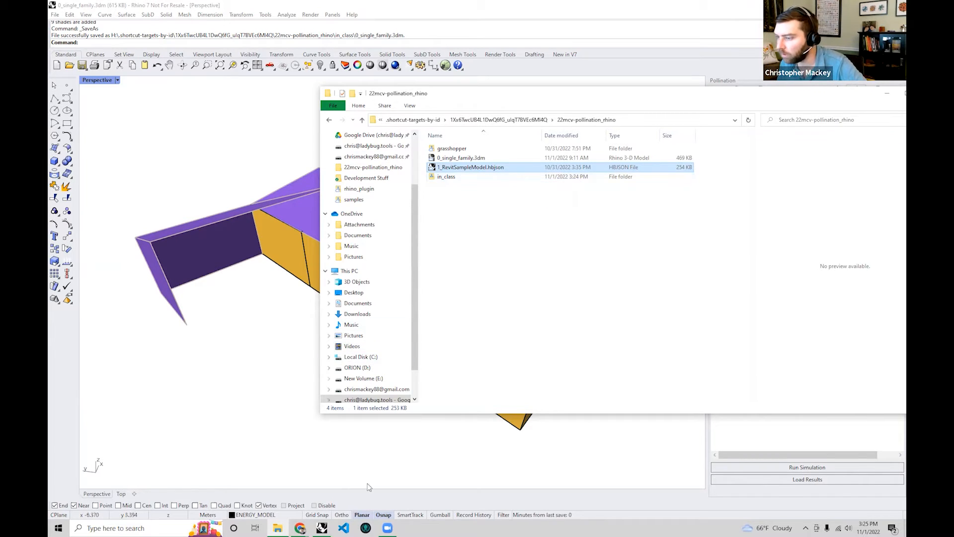
# - Switch to Chrome and open the Import page under the Rhino plugin's Interoperability section of the user manual
pyautogui.click(297, 528)
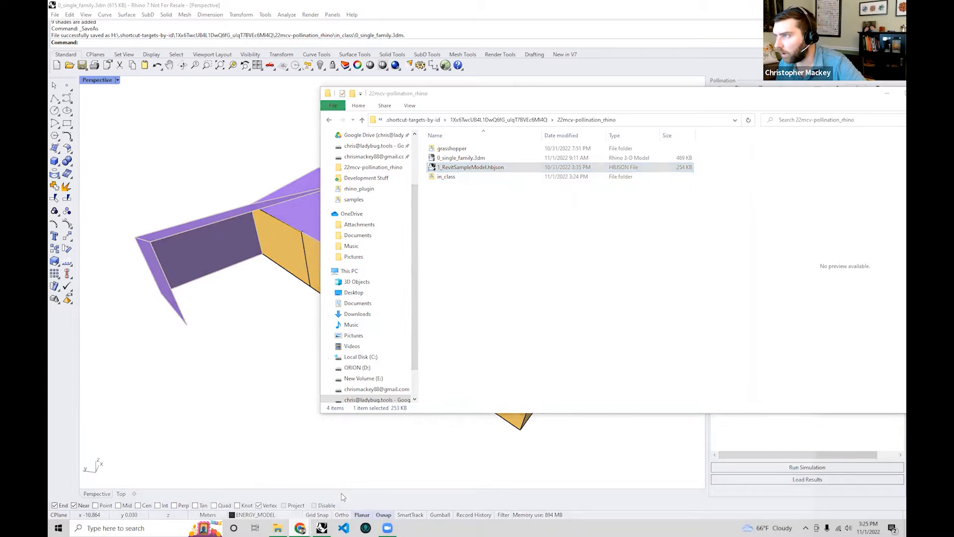
pyautogui.click(350, 480)
pyautogui.scroll(6, 199, 229)
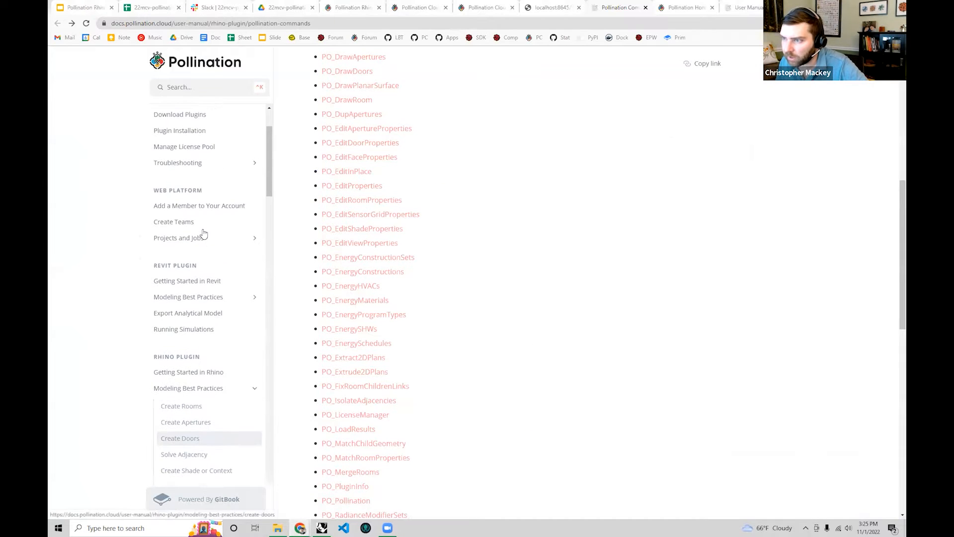
pyautogui.click(256, 254)
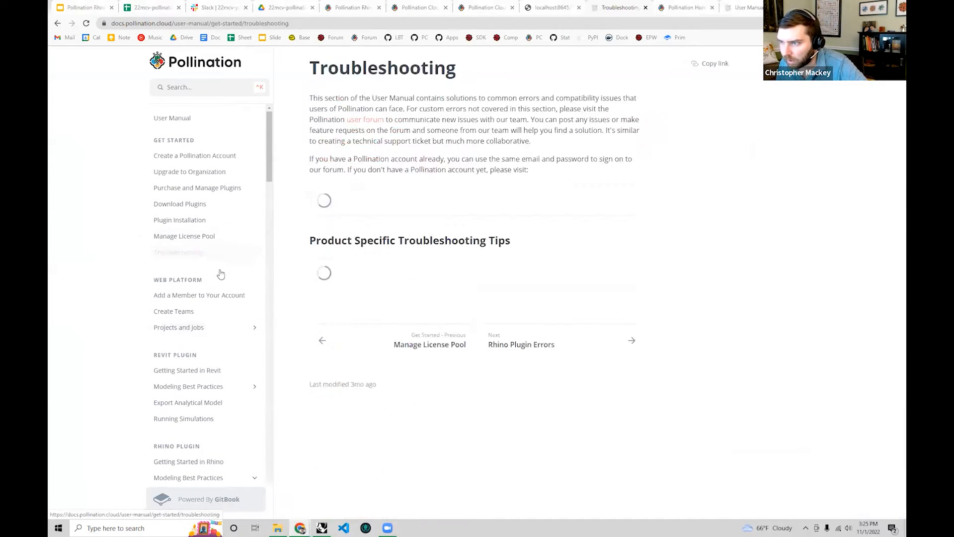
pyautogui.scroll(-4, 186, 301)
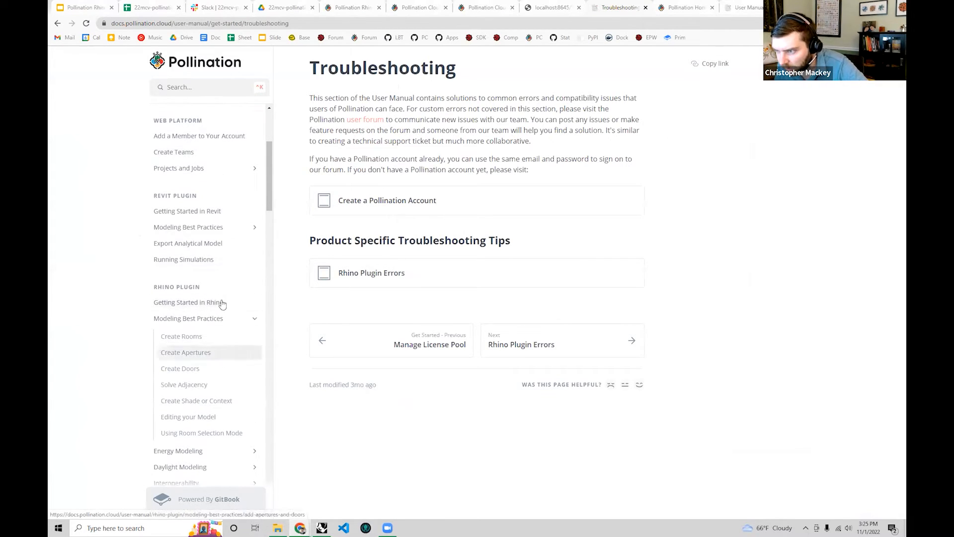
pyautogui.scroll(-3, 249, 332)
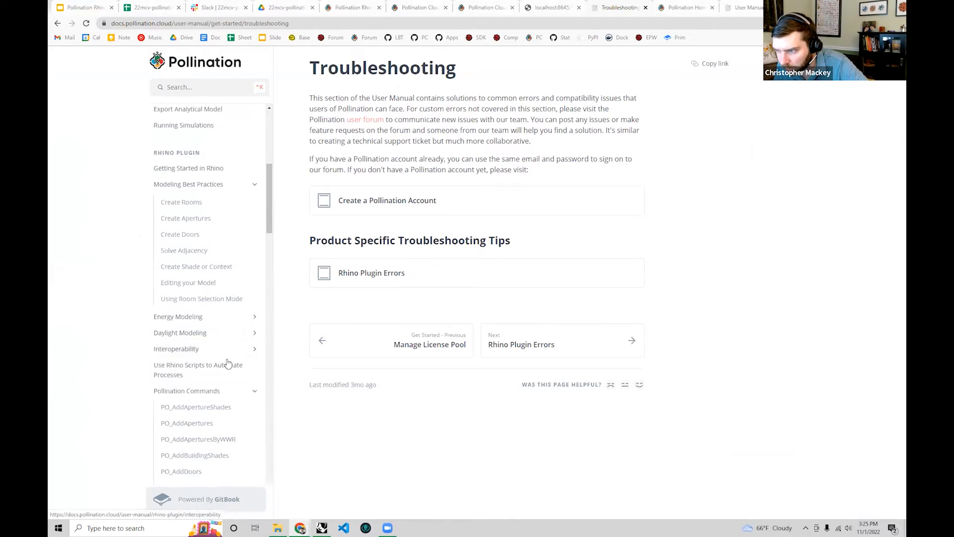
pyautogui.click(254, 350)
pyautogui.click(213, 373)
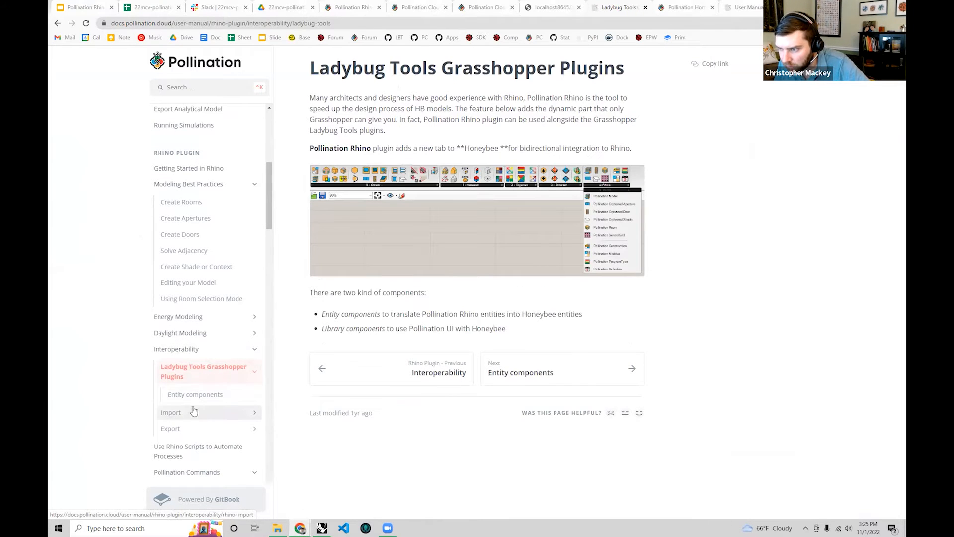
pyautogui.click(190, 413)
# - Examine the import table comparing which model elements HBJSON, OSM, gbXML and IDF files support
pyautogui.scroll(-2, 478, 306)
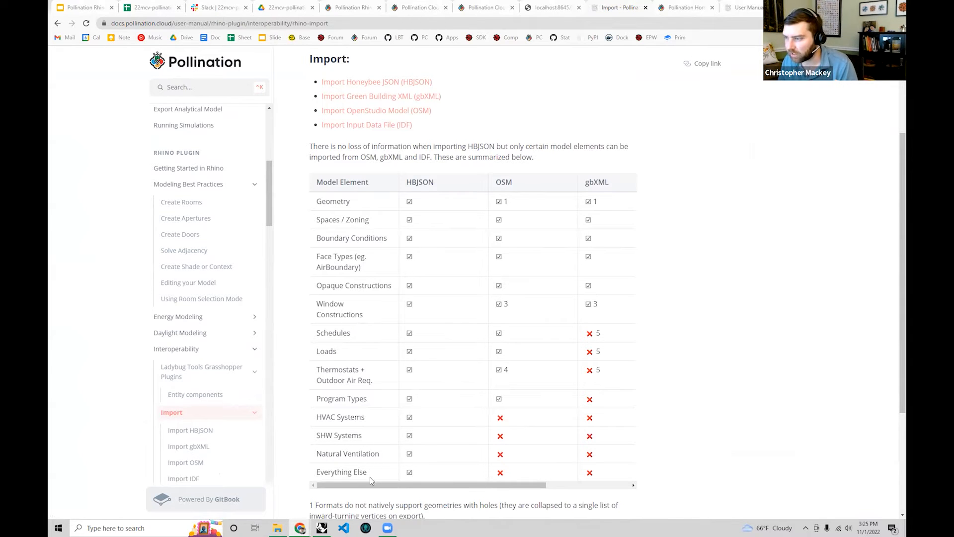
pyautogui.moveTo(378, 484); pyautogui.dragTo(420, 485)
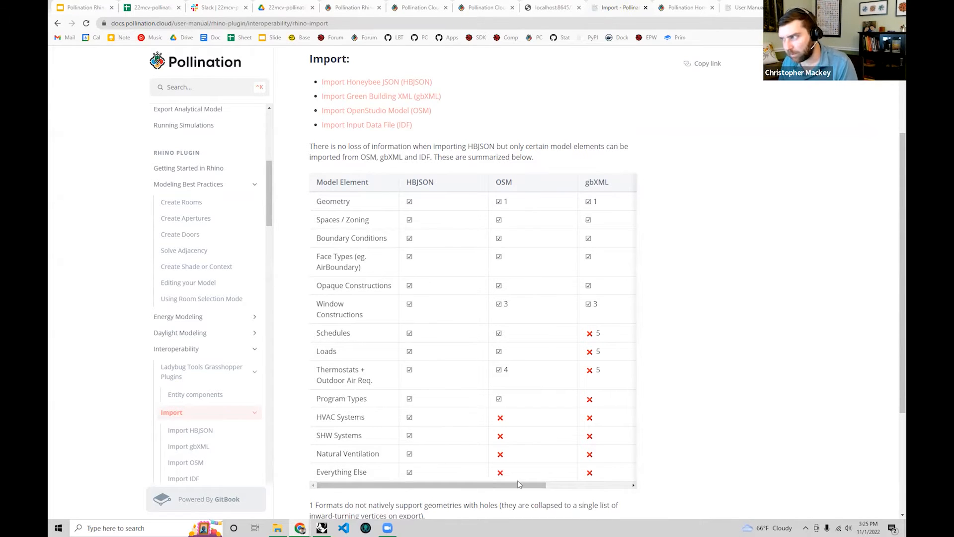
pyautogui.moveTo(537, 485); pyautogui.dragTo(580, 487)
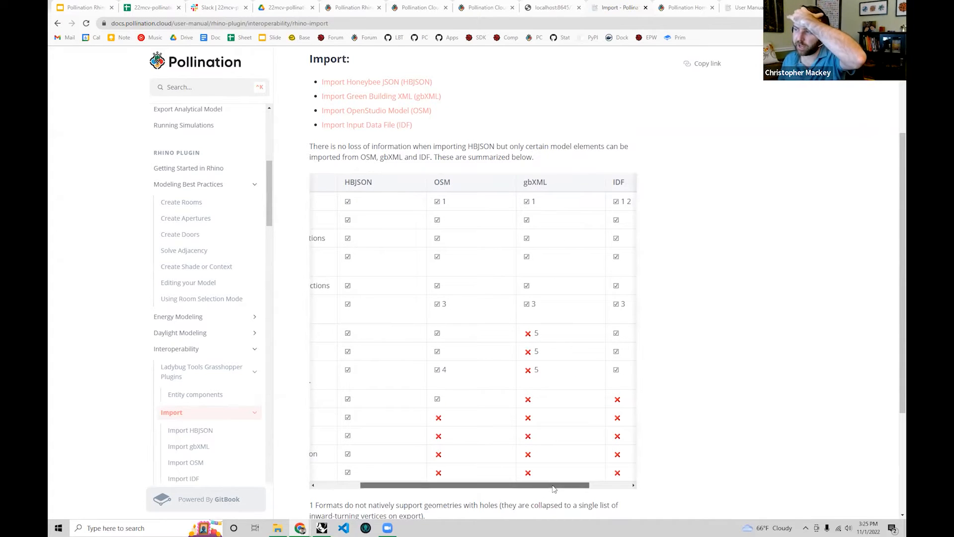
pyautogui.moveTo(549, 486); pyautogui.dragTo(506, 486)
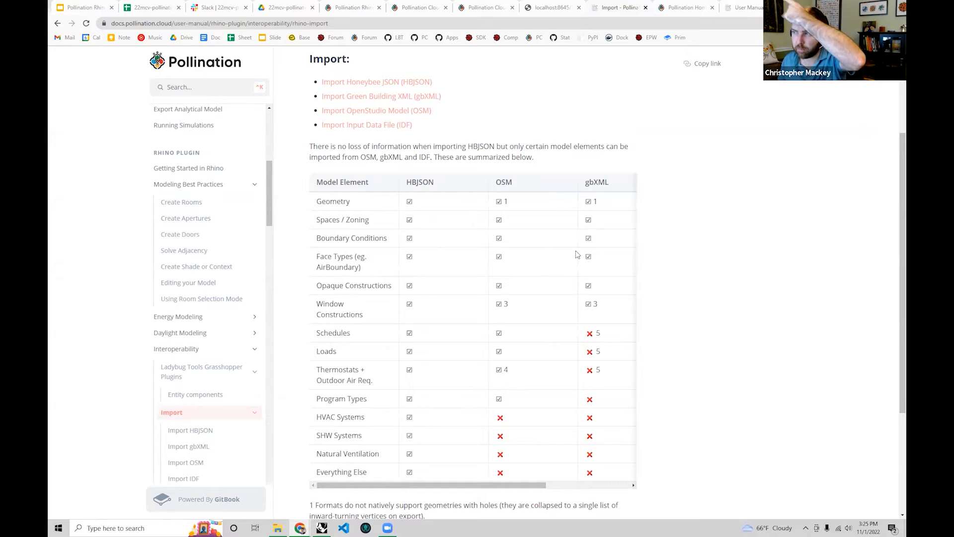
pyautogui.click(570, 487)
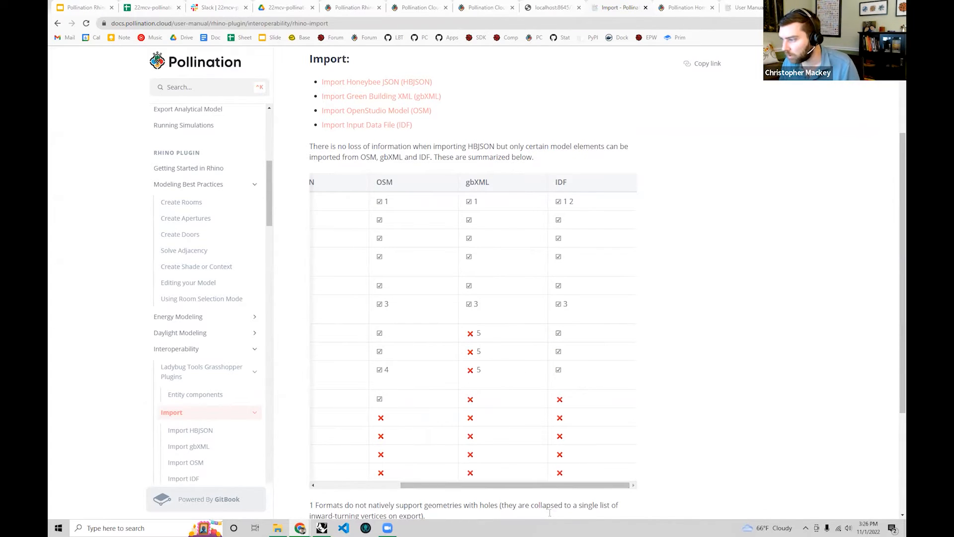
# - Review the table of model elements supported when importing HBJSON, OSM and gbXML, including its footnotes
pyautogui.moveTo(497, 484); pyautogui.dragTo(412, 484)
pyautogui.scroll(-4, 398, 359)
pyautogui.scroll(3, 397, 359)
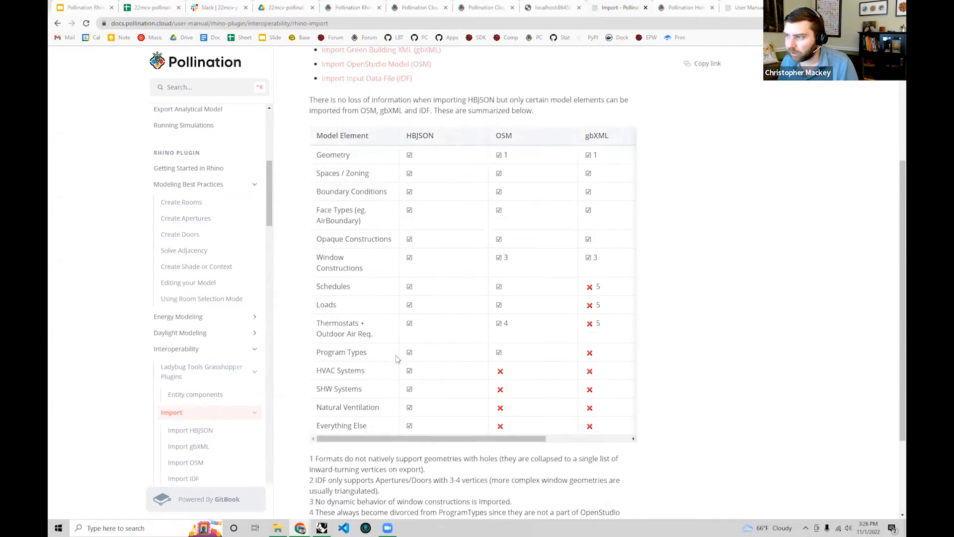
pyautogui.scroll(2, 397, 359)
pyautogui.scroll(-1, 511, 258)
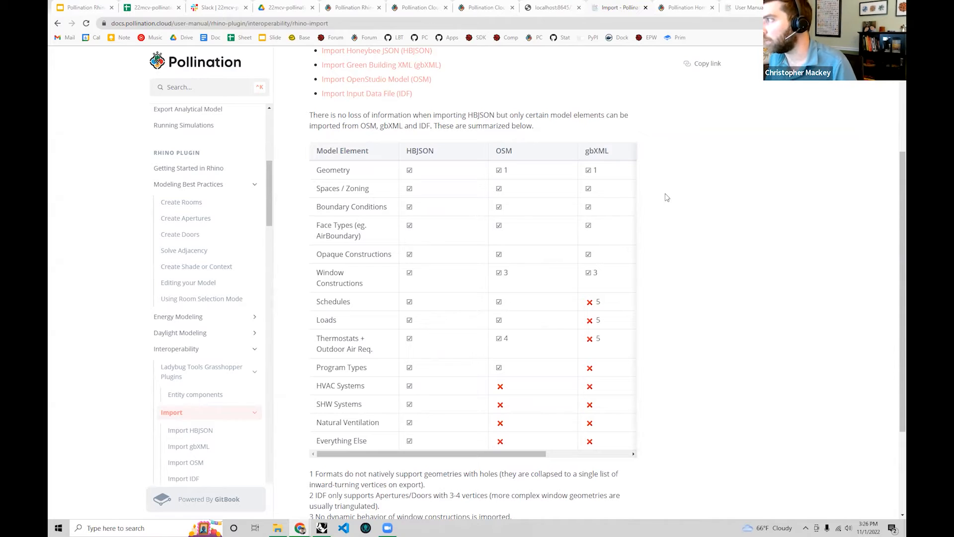
# - Switch to Rhino and open 1_RevitSampleModel.hbjson from the 22mcv-pollination_rhino folder as a new file
pyautogui.click(856, 6)
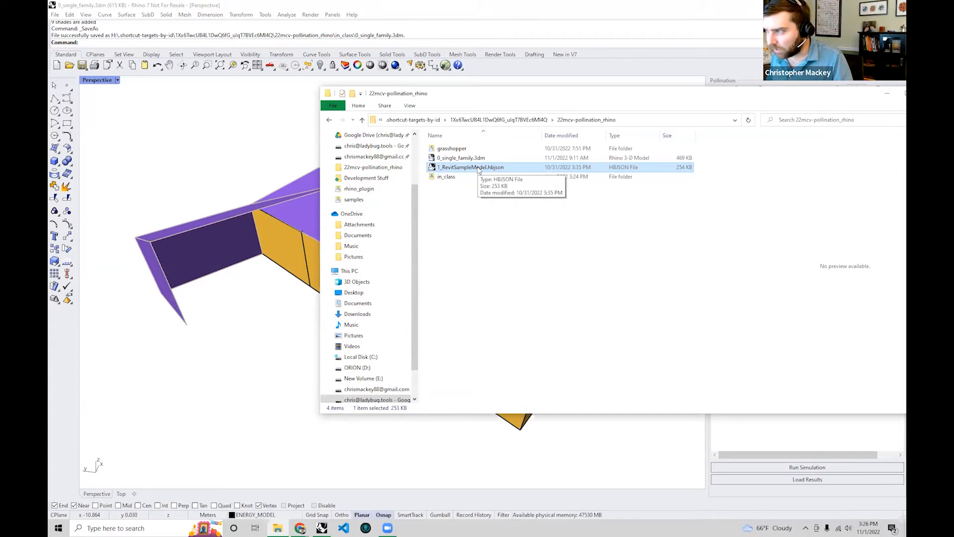
pyautogui.moveTo(478, 170); pyautogui.dragTo(251, 143)
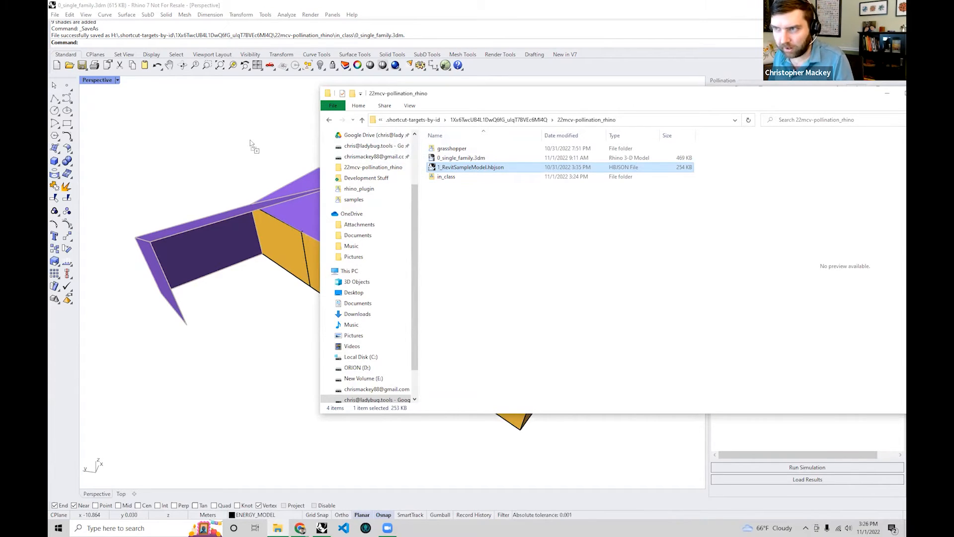
pyautogui.moveTo(251, 143); pyautogui.dragTo(251, 144)
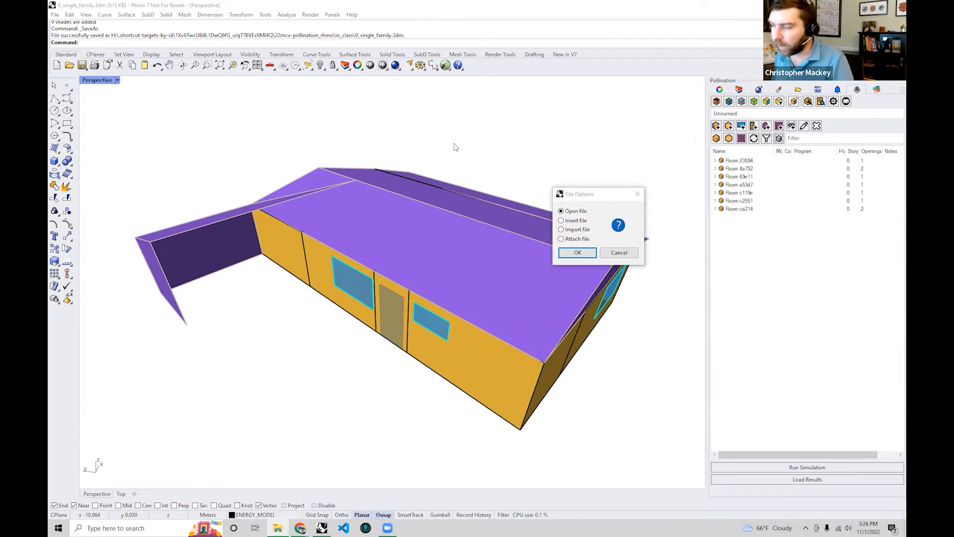
pyautogui.click(575, 254)
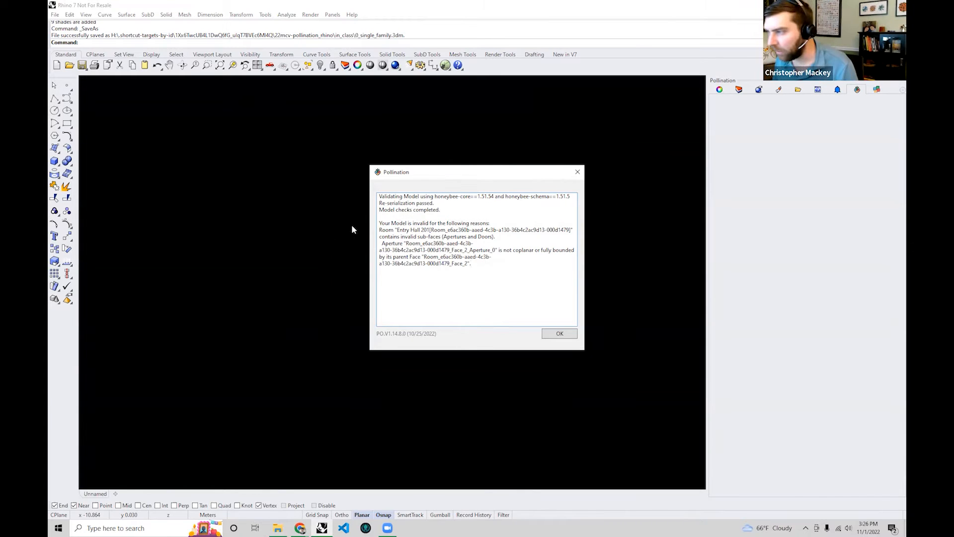
# - Enlarge the import validation message and read its explanation of the invalid aperture in the Entry Hall 201 room
pyautogui.moveTo(464, 170); pyautogui.dragTo(386, 148)
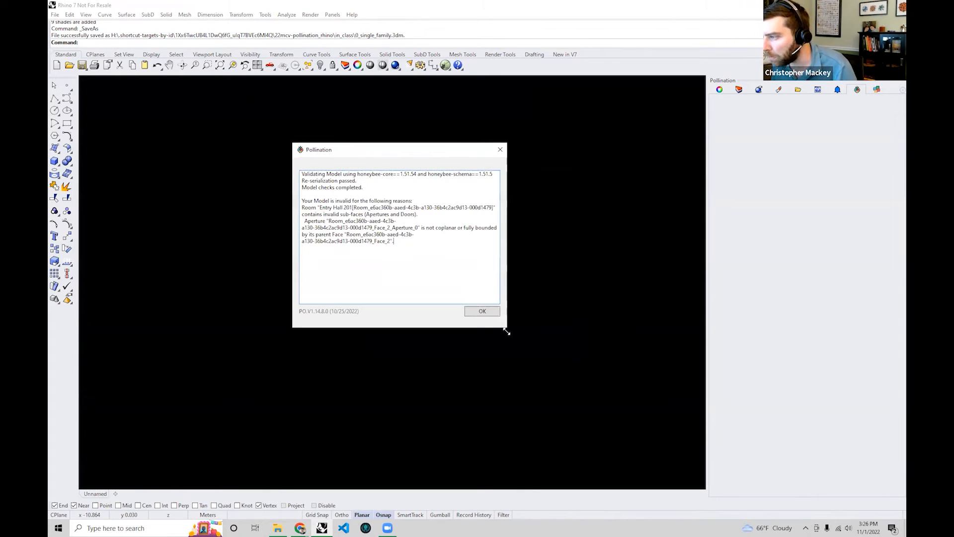
pyautogui.moveTo(506, 331); pyautogui.dragTo(680, 318)
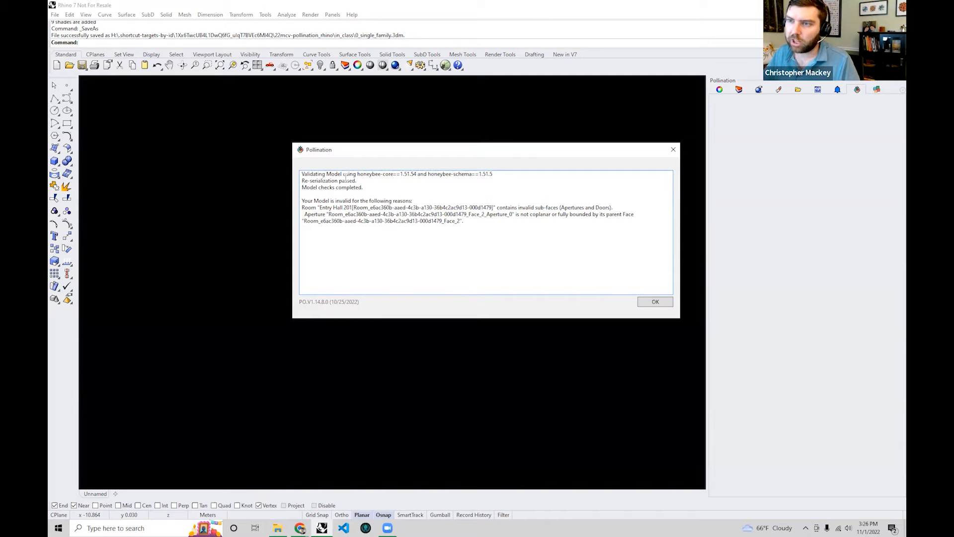
pyautogui.moveTo(501, 222); pyautogui.dragTo(179, 145)
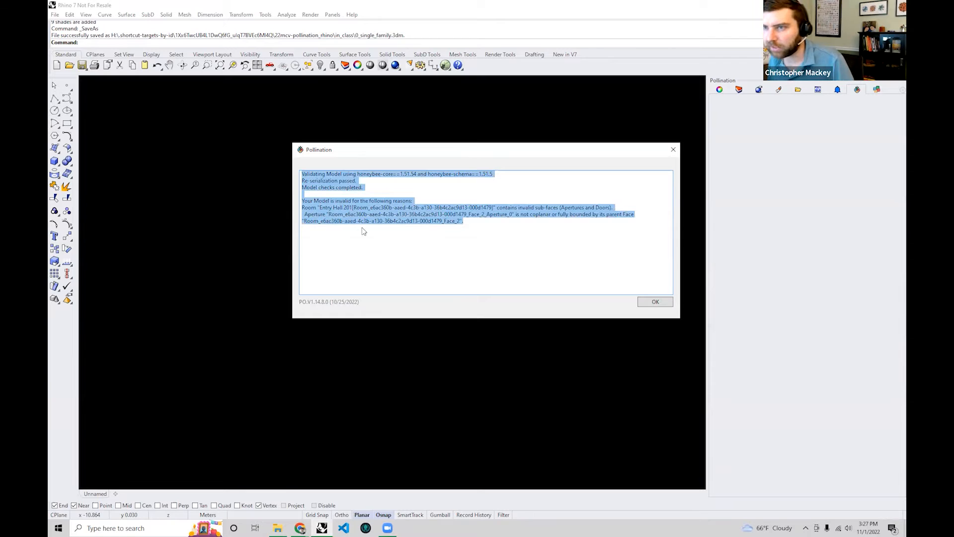
pyautogui.click(373, 209)
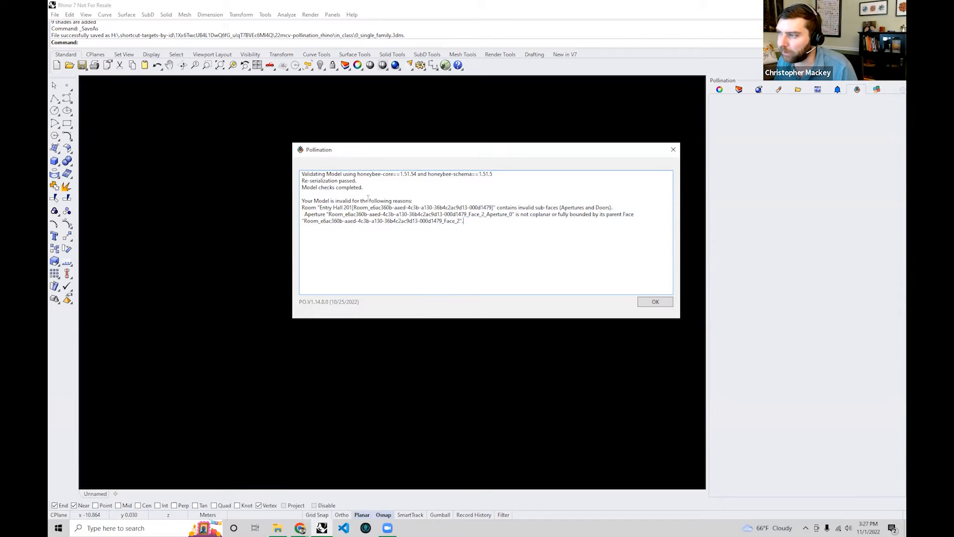
pyautogui.moveTo(368, 198); pyautogui.dragTo(216, 183)
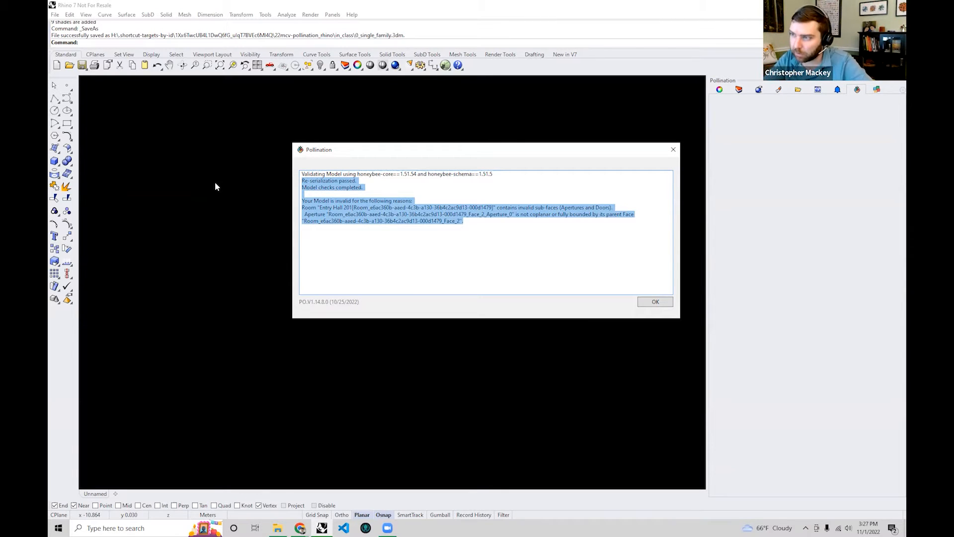
pyautogui.click(352, 201)
pyautogui.moveTo(490, 220); pyautogui.dragTo(315, 208)
pyautogui.click(313, 208)
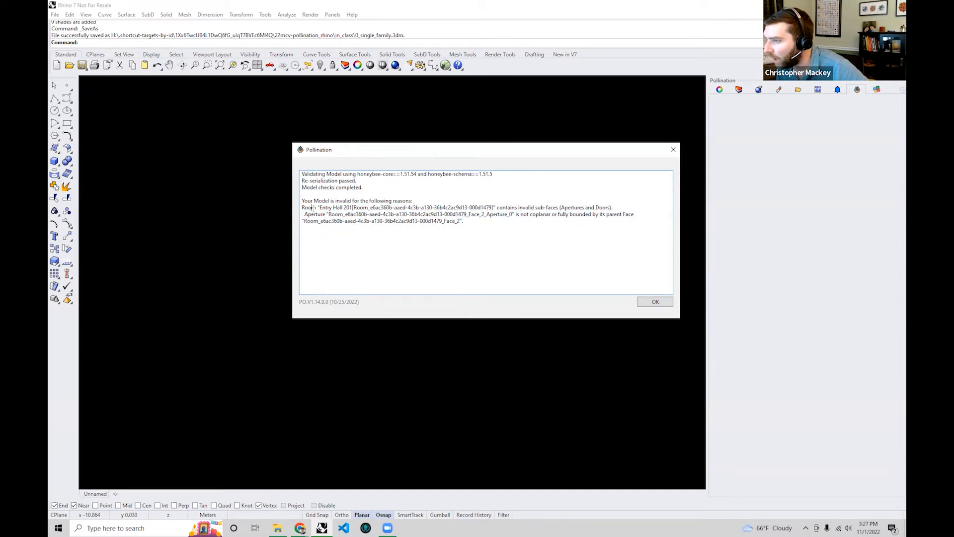
pyautogui.moveTo(319, 207); pyautogui.dragTo(353, 208)
pyautogui.moveTo(497, 208); pyautogui.dragTo(562, 208)
pyautogui.click(517, 217)
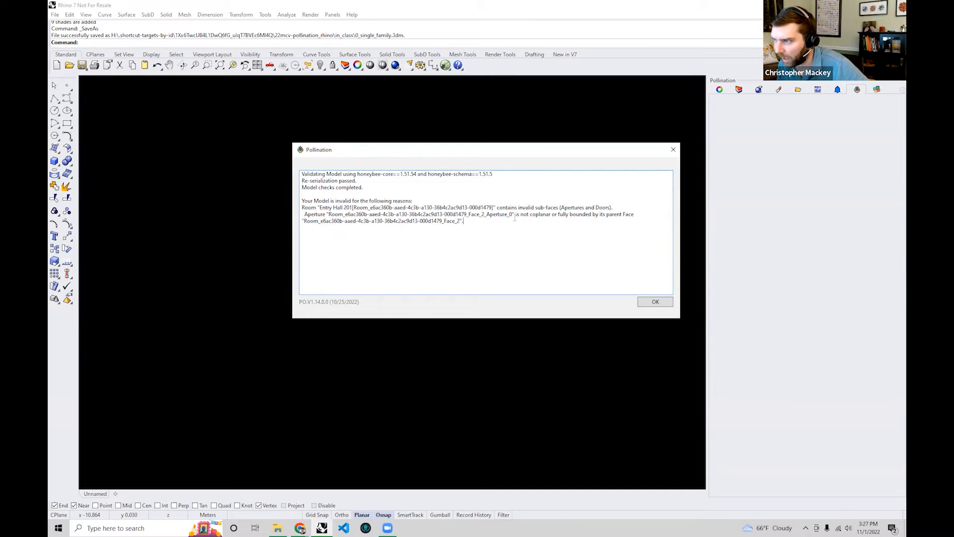
pyautogui.moveTo(304, 214); pyautogui.dragTo(556, 219)
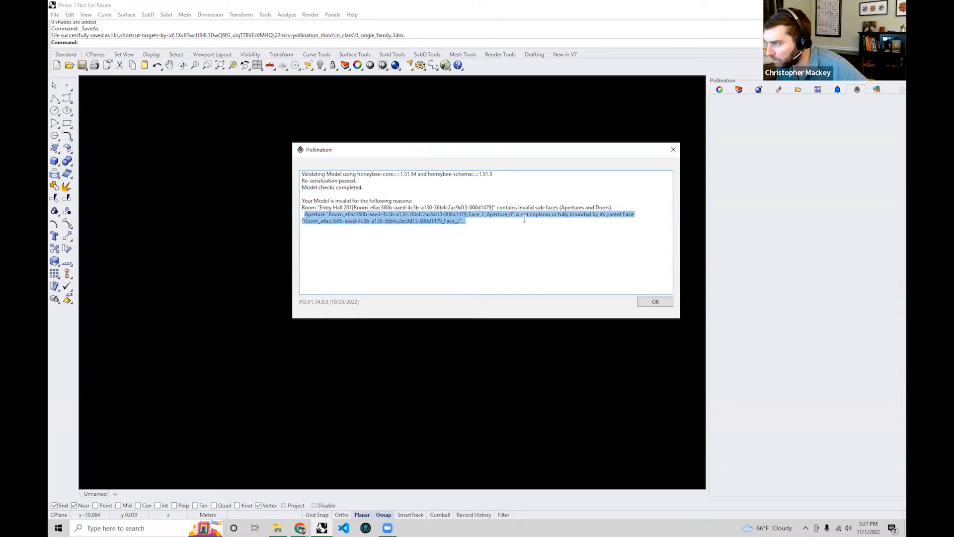
pyautogui.click(550, 237)
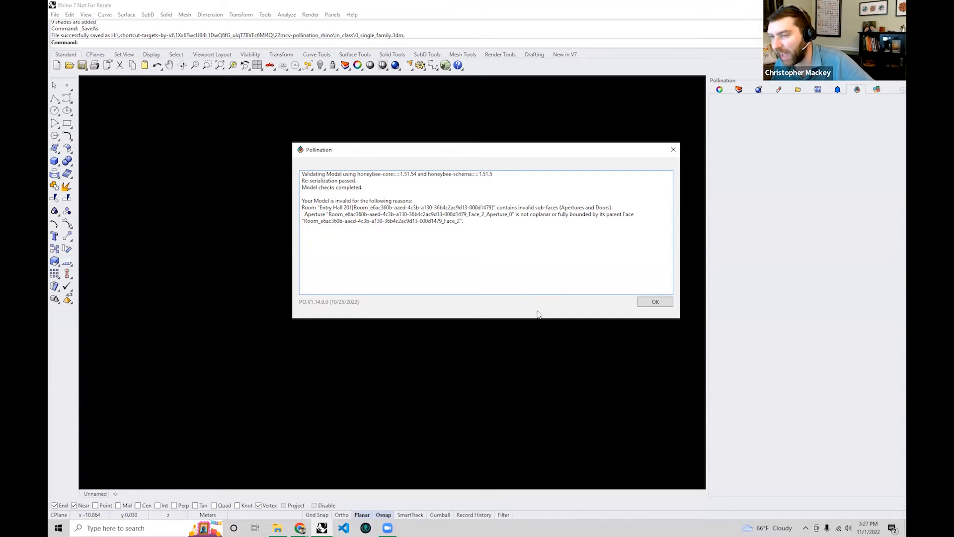
# - Dismiss the validation message and accept changing the document units to feet to finish importing the model
pyautogui.click(654, 303)
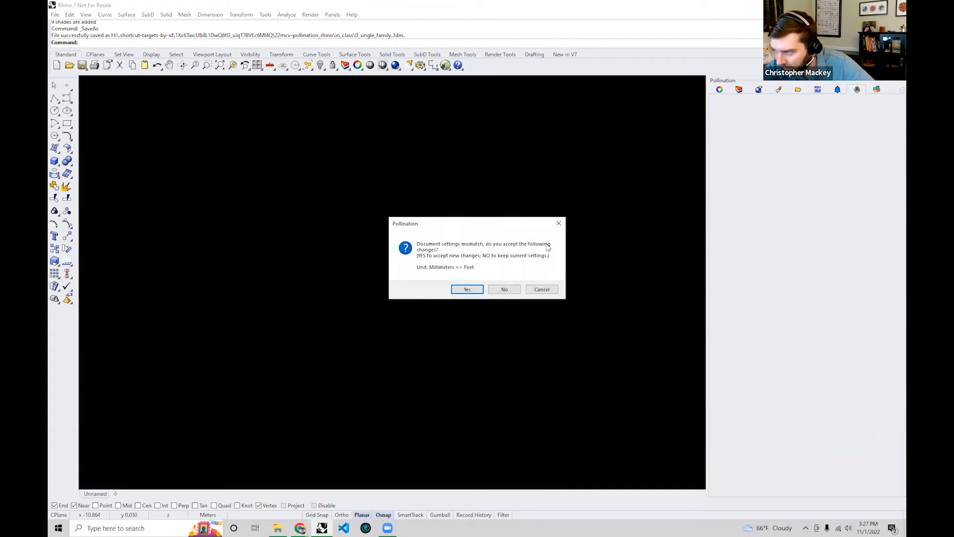
pyautogui.click(464, 290)
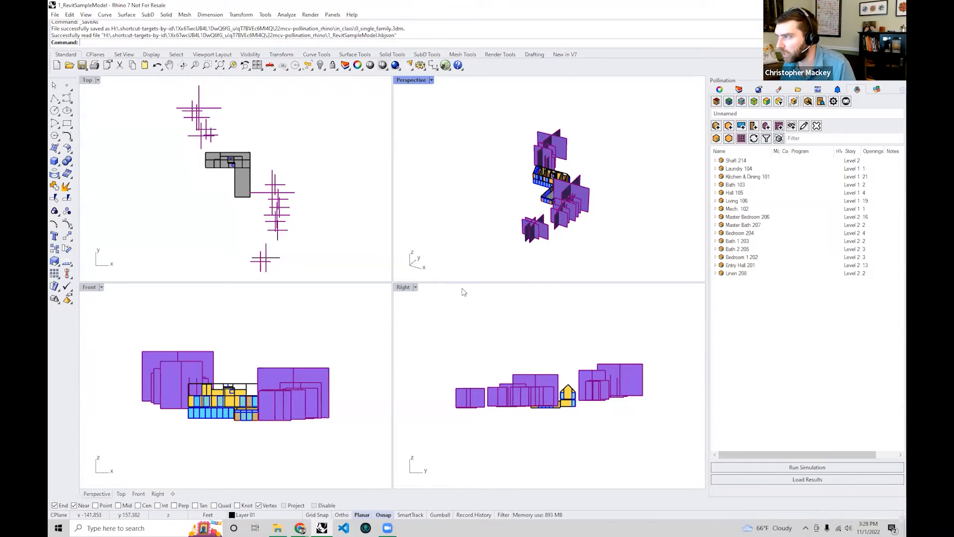
# - Maximize the Perspective viewport and frame the house up close from an elevated corner angle
pyautogui.doubleClick(411, 80)
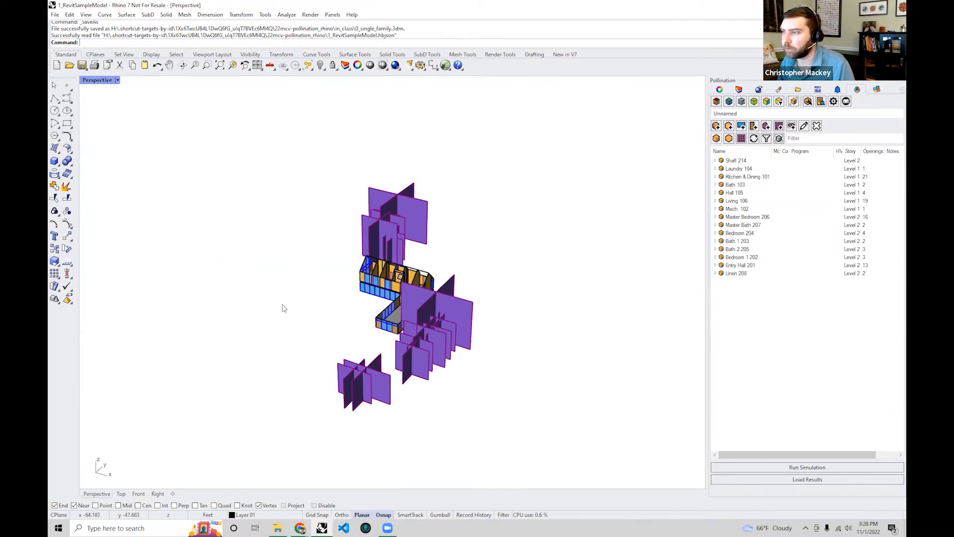
pyautogui.moveTo(283, 302); pyautogui.dragTo(383, 326, button='right')
pyautogui.scroll(5, 494, 334)
pyautogui.moveTo(492, 334); pyautogui.dragTo(392, 249, button='right')
pyautogui.moveTo(561, 393); pyautogui.dragTo(666, 225, button='right')
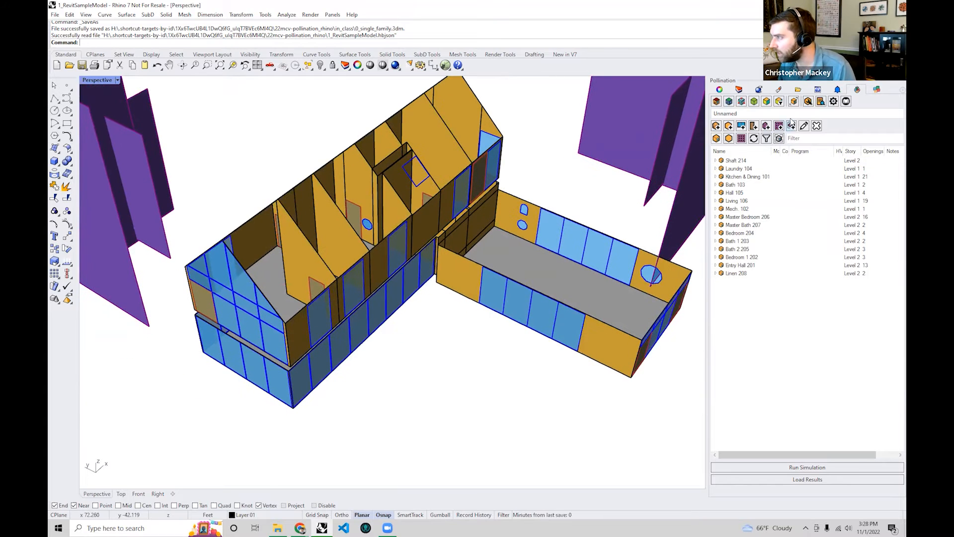
# - Turn on the display of RoofCeiling faces in the Pollination renderer settings and refresh the model
pyautogui.click(778, 102)
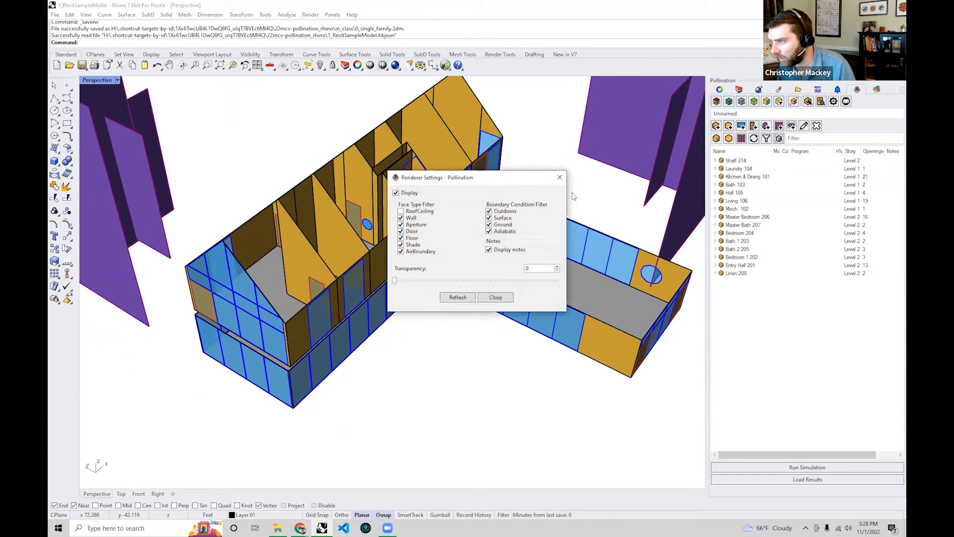
pyautogui.click(426, 211)
pyautogui.click(457, 298)
pyautogui.click(495, 297)
pyautogui.moveTo(433, 396); pyautogui.dragTo(444, 355, button='right')
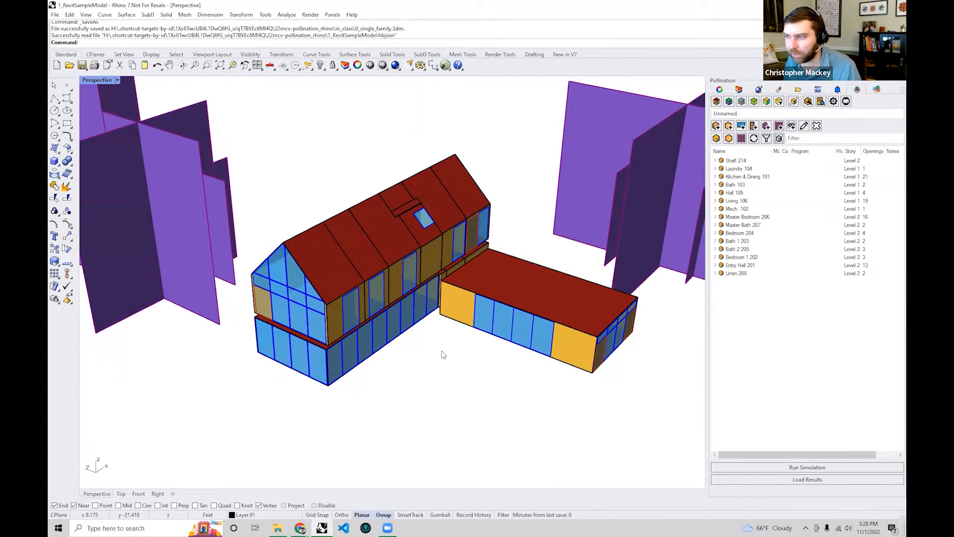
pyautogui.keyDown('shift'); pyautogui.moveTo(443, 355); pyautogui.dragTo(436, 327, button='right'); pyautogui.keyUp('shift')
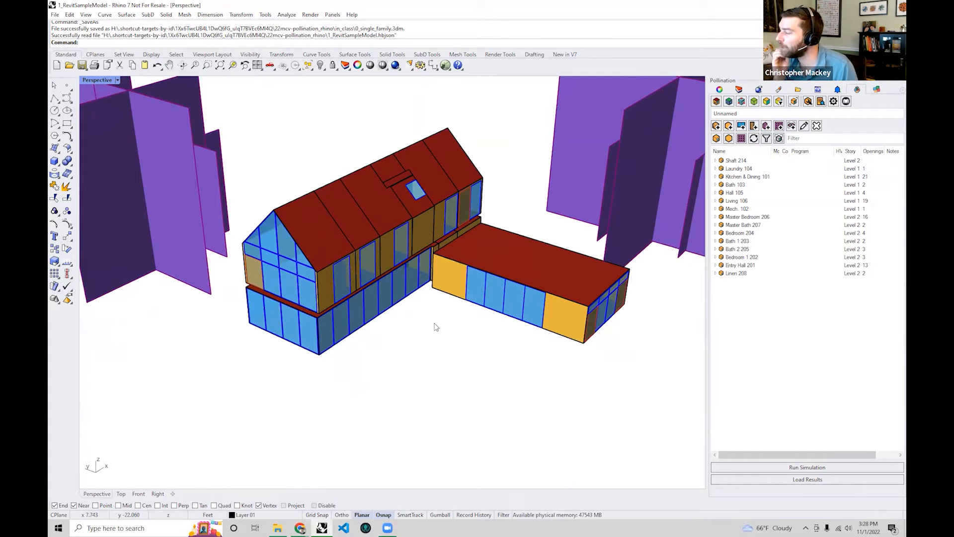
pyautogui.scroll(5, 436, 327)
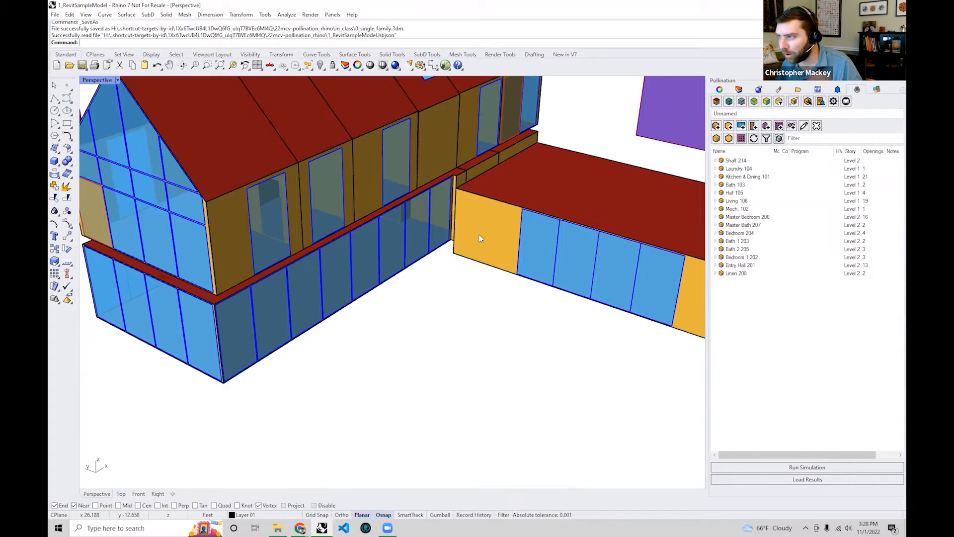
pyautogui.moveTo(481, 239); pyautogui.dragTo(480, 256, button='right')
pyautogui.scroll(-4, 476, 290)
pyautogui.moveTo(472, 290); pyautogui.dragTo(460, 369, button='right')
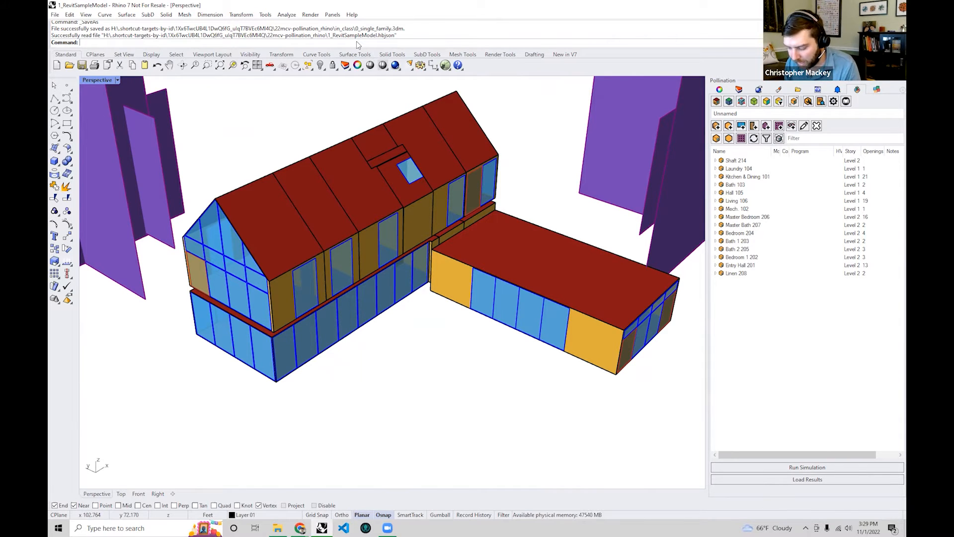
# - Run PO_ValidateModel on the whole model with ValidateSelected set to No, and move the report clear of the house
pyautogui.write('PO_ValidateModel')
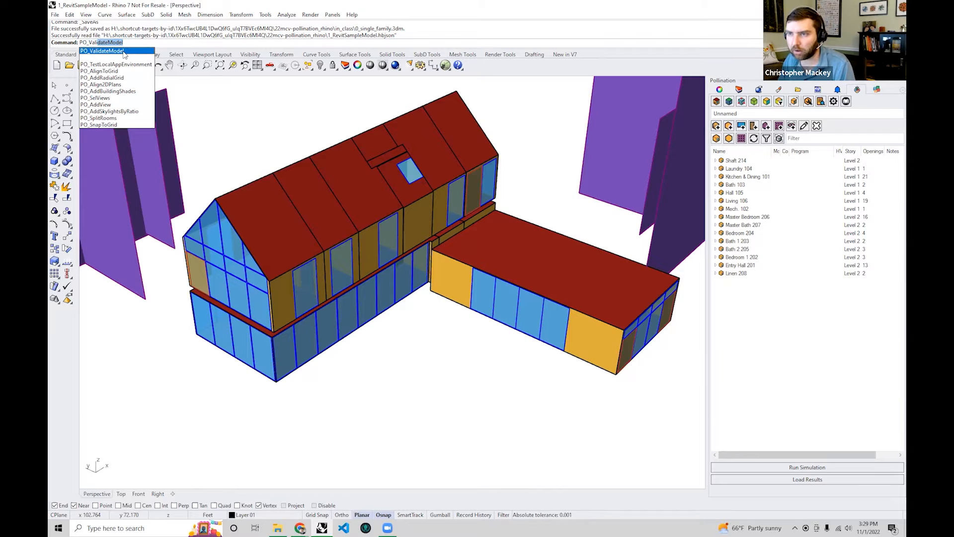
pyautogui.click(124, 51)
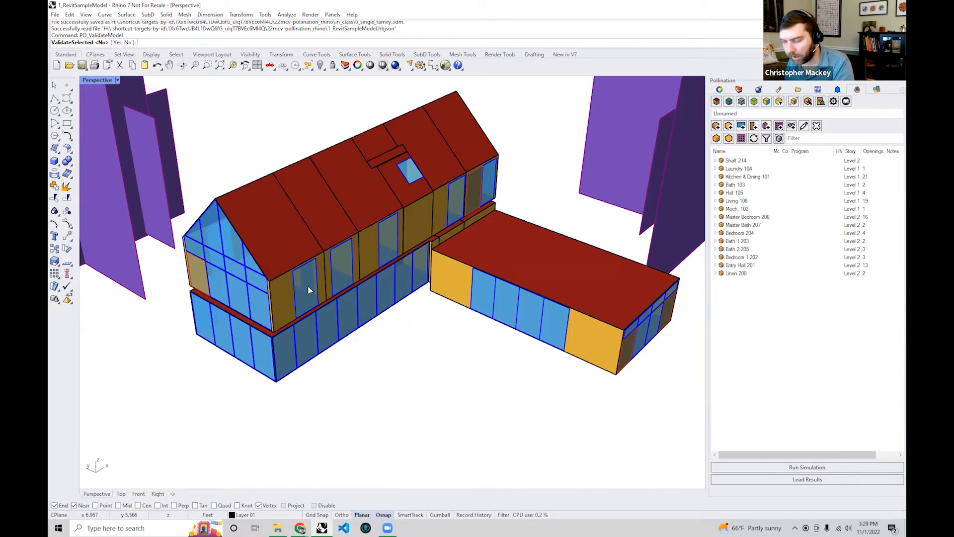
pyautogui.press('Return')
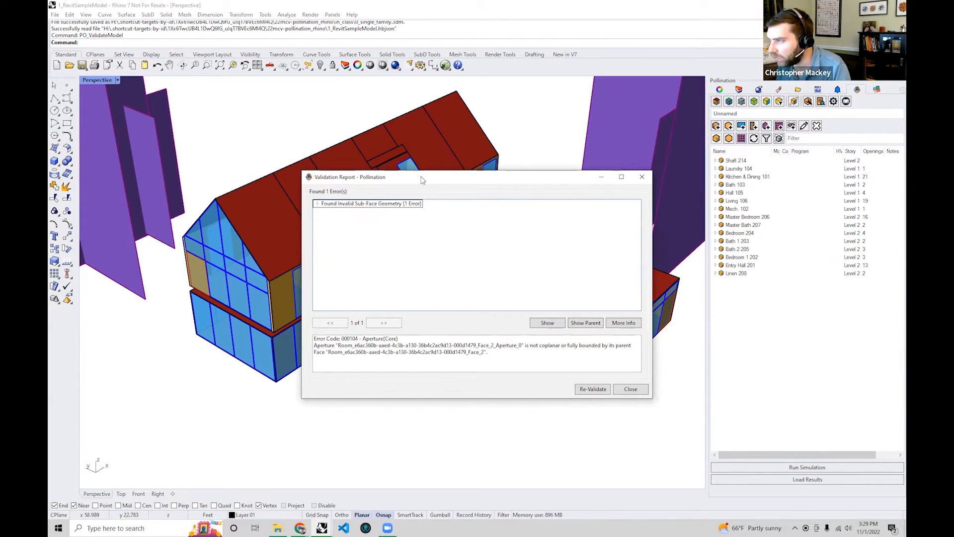
pyautogui.moveTo(421, 180); pyautogui.dragTo(557, 164)
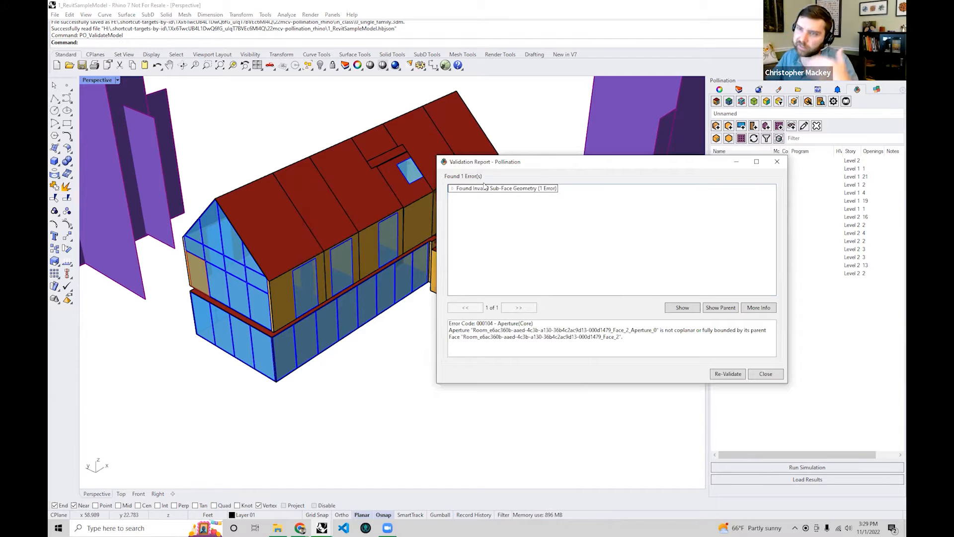
# - Expand the Invalid Sub-Face Geometry error in the validation report and show its flagged aperture in the model
pyautogui.click(452, 189)
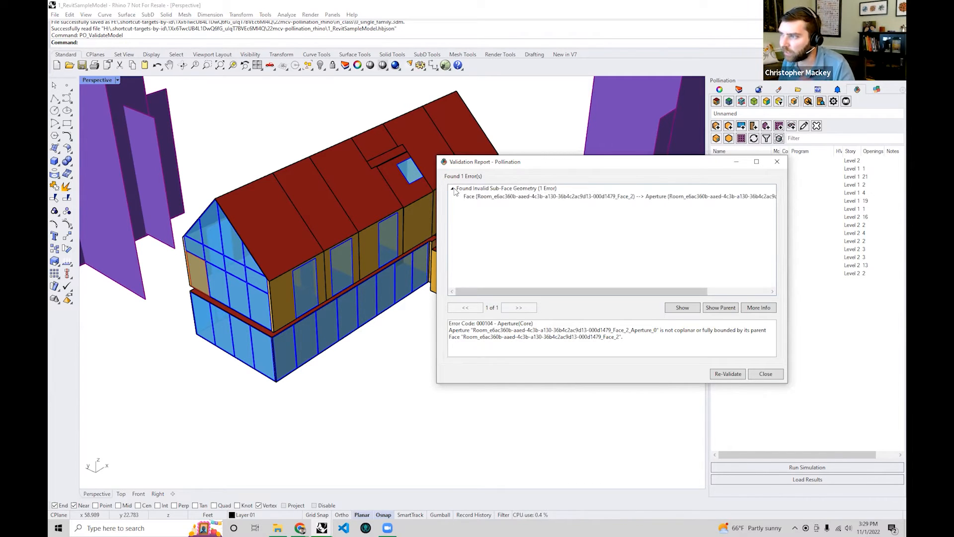
pyautogui.click(493, 198)
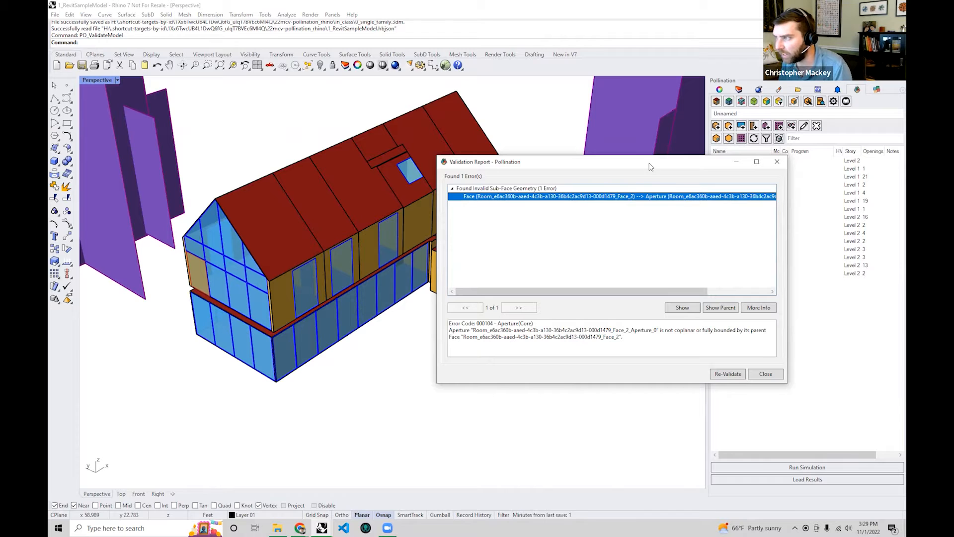
pyautogui.moveTo(655, 168); pyautogui.dragTo(730, 162)
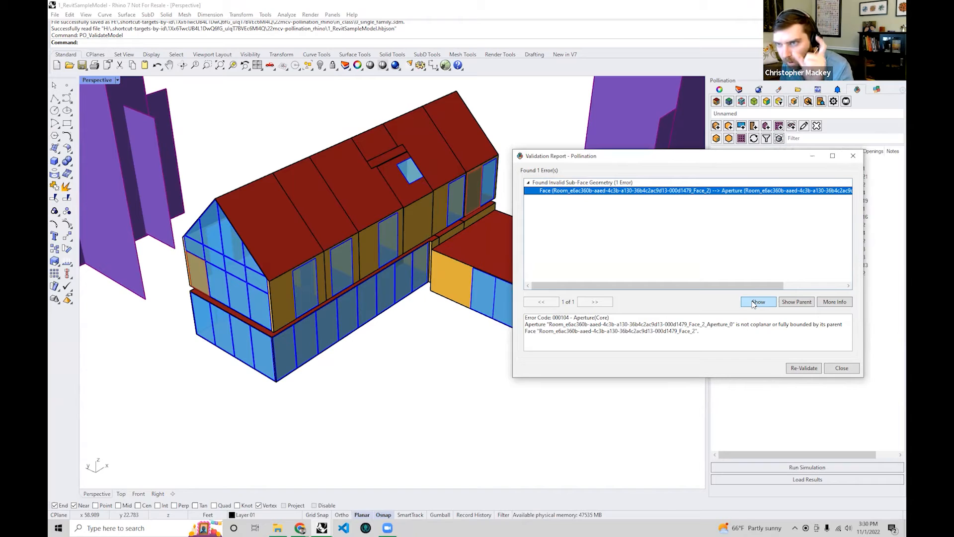
pyautogui.click(643, 213)
pyautogui.click(607, 192)
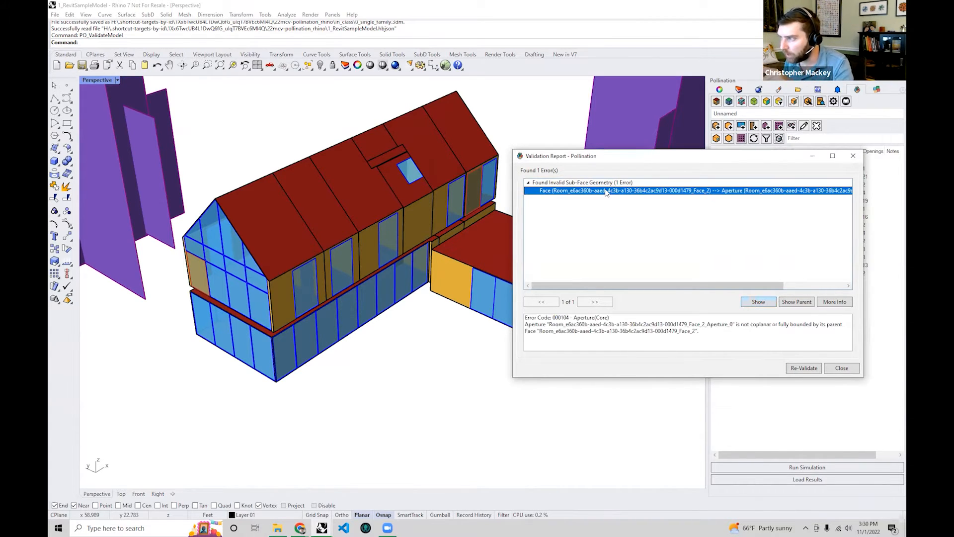
pyautogui.click(758, 302)
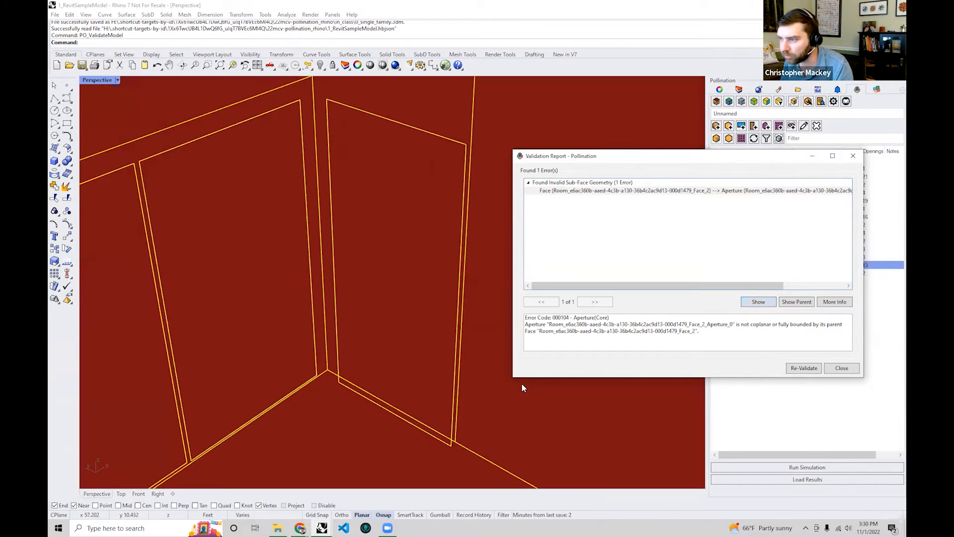
# - Examine the flagged aperture against the lower edge of its parent wall face from several angles outside the house
pyautogui.moveTo(435, 395); pyautogui.dragTo(386, 294, button='right')
pyautogui.scroll(-6, 350, 295)
pyautogui.scroll(6, 372, 242)
pyautogui.moveTo(376, 228); pyautogui.dragTo(441, 214, button='right')
pyautogui.moveTo(355, 228); pyautogui.dragTo(343, 264, button='right')
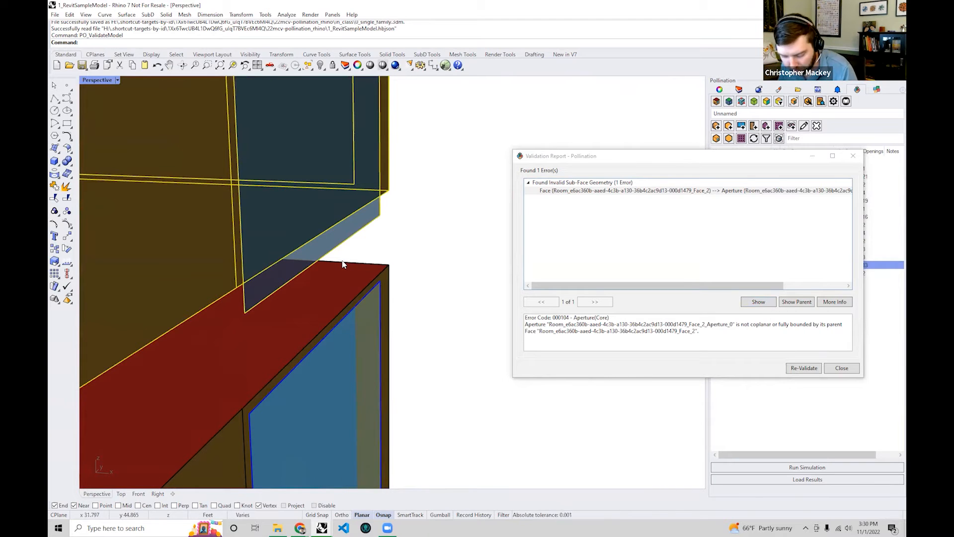
pyautogui.moveTo(343, 265); pyautogui.dragTo(415, 239, button='right')
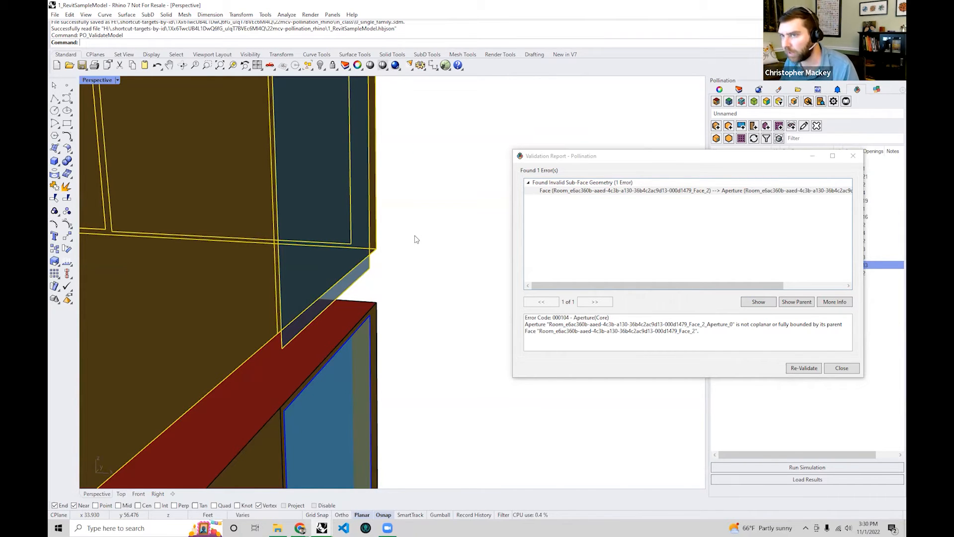
# - Inspect how the flagged aperture extends past its wall at the building corner, comparing it with the neighbouring windows and showing it again from the report
pyautogui.moveTo(415, 234); pyautogui.dragTo(393, 272, button='right')
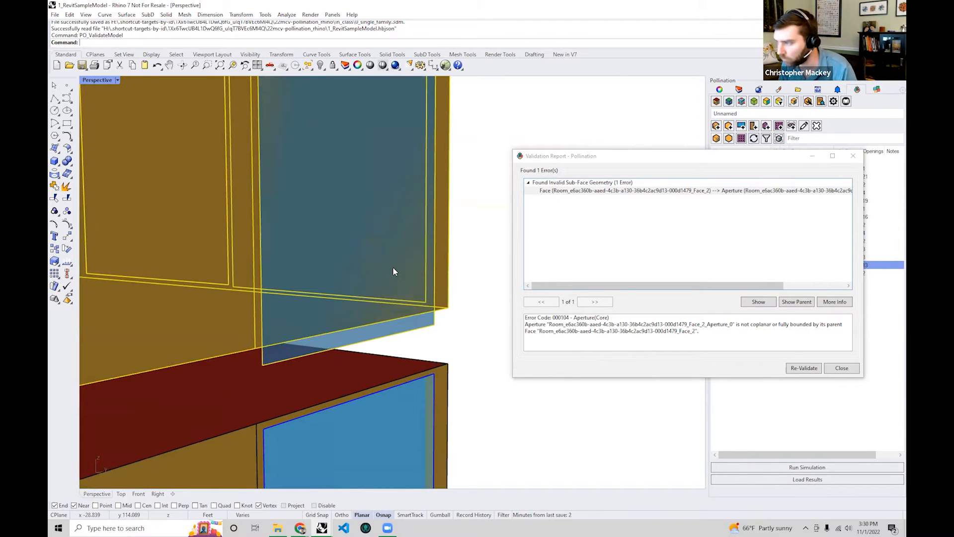
pyautogui.moveTo(393, 271); pyautogui.dragTo(434, 341, button='right')
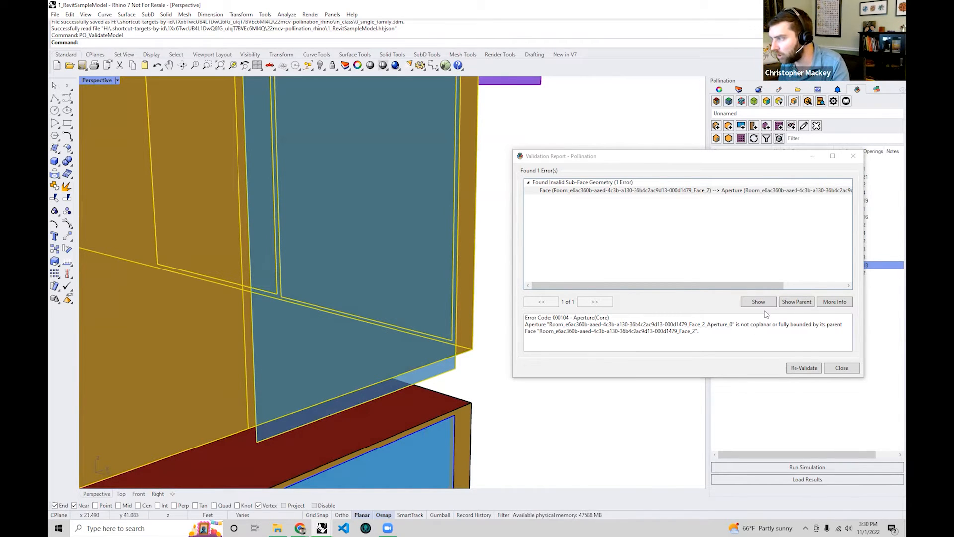
pyautogui.moveTo(330, 286); pyautogui.dragTo(352, 330, button='right')
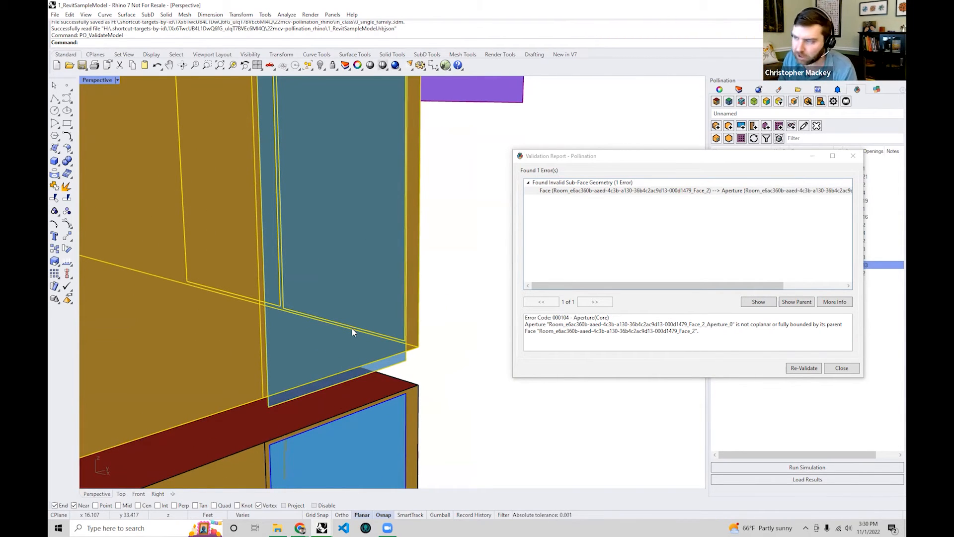
pyautogui.keyDown('shift'); pyautogui.moveTo(329, 305); pyautogui.dragTo(393, 403, button='right'); pyautogui.keyUp('shift')
pyautogui.moveTo(392, 314); pyautogui.dragTo(318, 345, button='right')
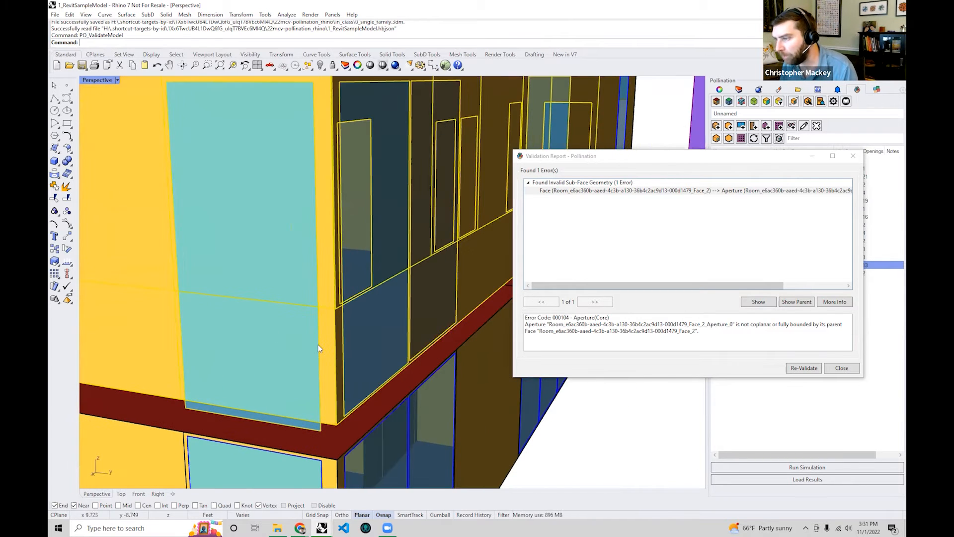
pyautogui.scroll(3, 362, 423)
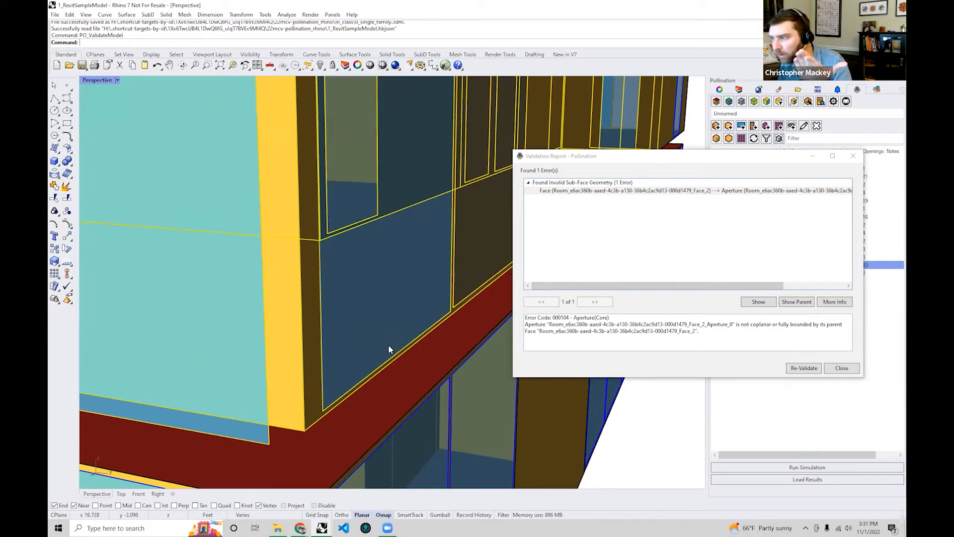
pyautogui.scroll(-2, 435, 314)
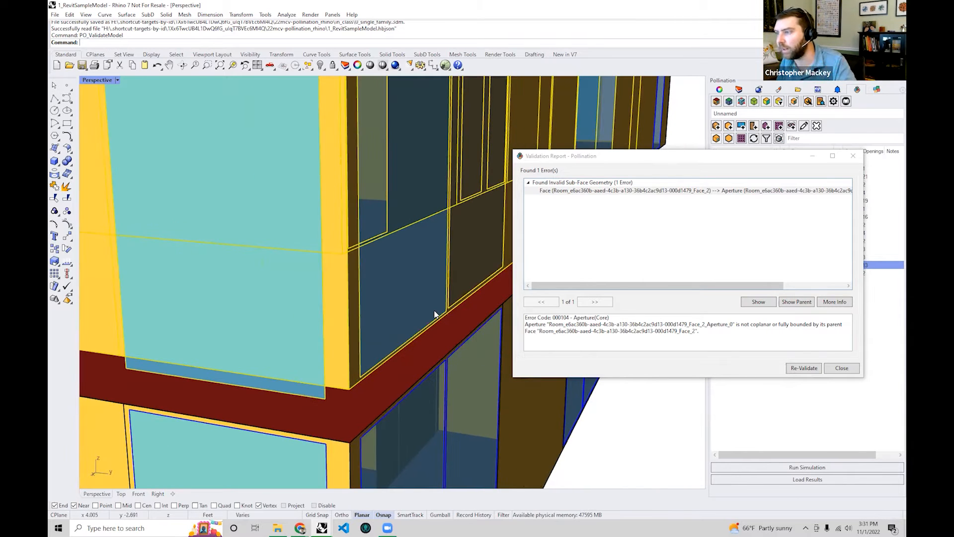
pyautogui.moveTo(355, 392); pyautogui.dragTo(417, 392, button='right')
pyautogui.click(765, 304)
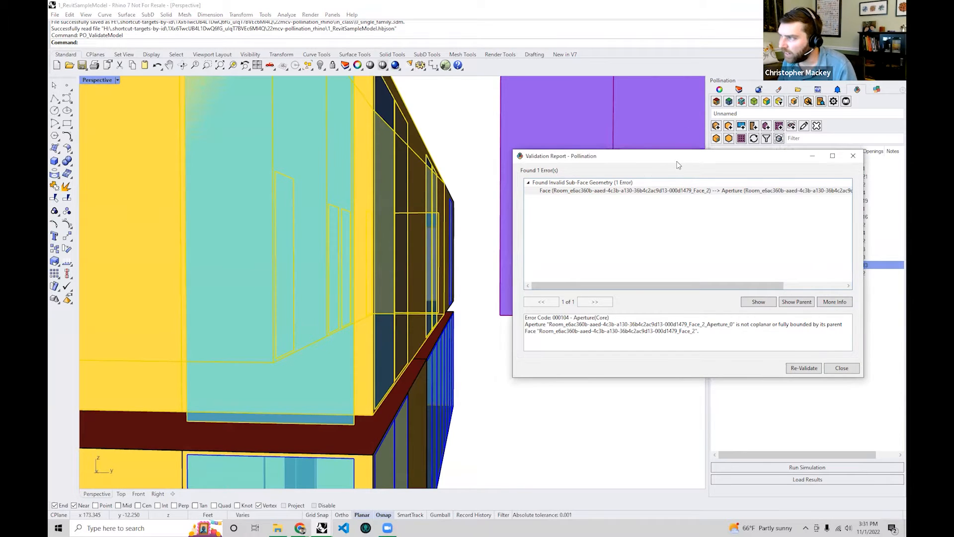
# - Move the validation report clear of the model and open the upper-floor room containing the flagged aperture for editing
pyautogui.moveTo(677, 159); pyautogui.dragTo(755, 164)
pyautogui.click(469, 253)
pyautogui.moveTo(504, 304); pyautogui.dragTo(511, 251, button='right')
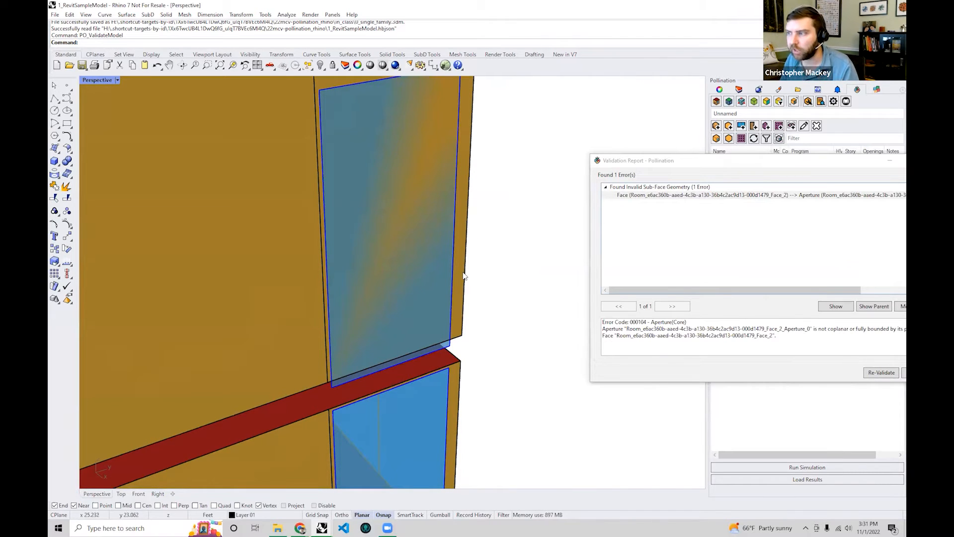
pyautogui.moveTo(463, 276); pyautogui.dragTo(450, 320, button='right')
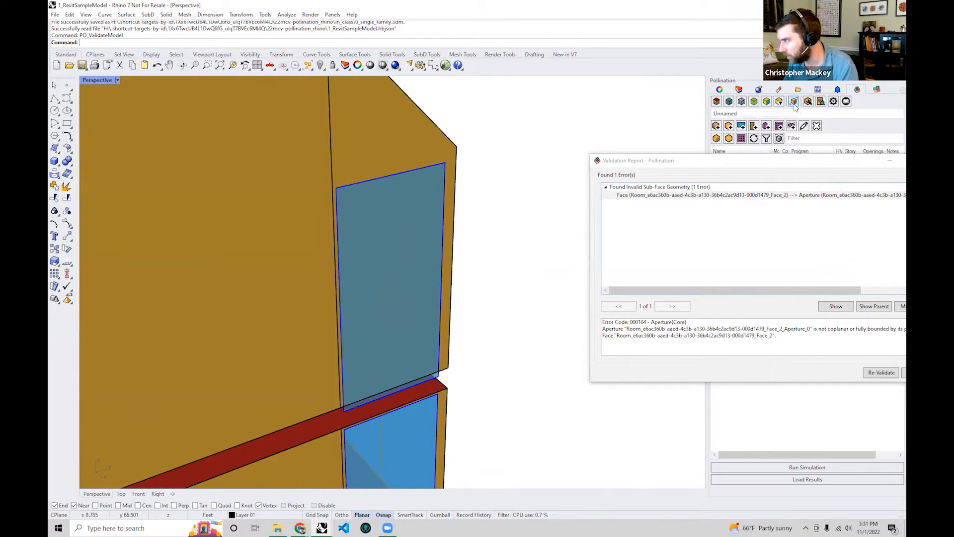
pyautogui.moveTo(492, 262); pyautogui.dragTo(502, 262, button='right')
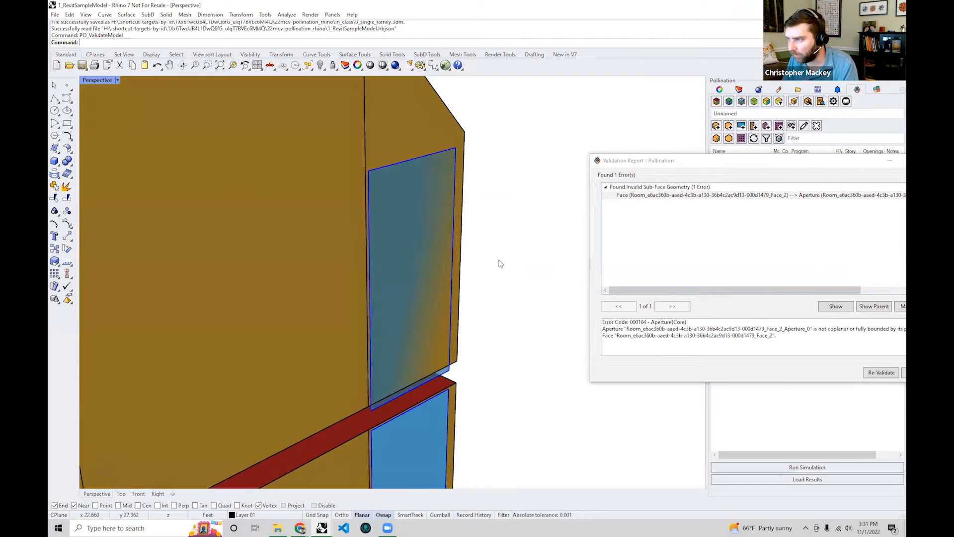
pyautogui.doubleClick(460, 276)
pyautogui.moveTo(361, 138); pyautogui.dragTo(523, 285, button='right')
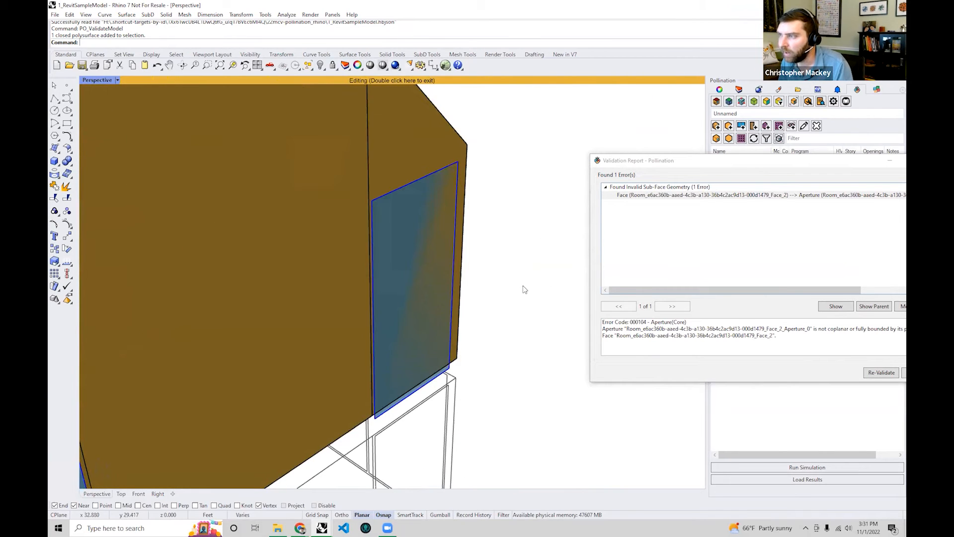
# - Shorten the flagged aperture vertically with Scale1D from its upper corner, bringing its bottom corner level with the adjacent window's bottom corner in wireframe display
pyautogui.click(406, 188)
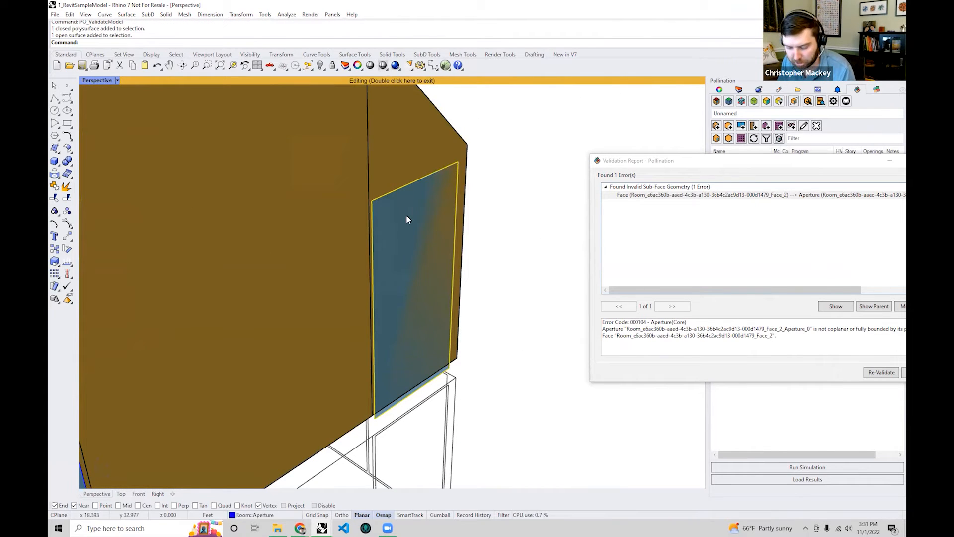
pyautogui.moveTo(449, 214); pyautogui.dragTo(449, 203, button='right')
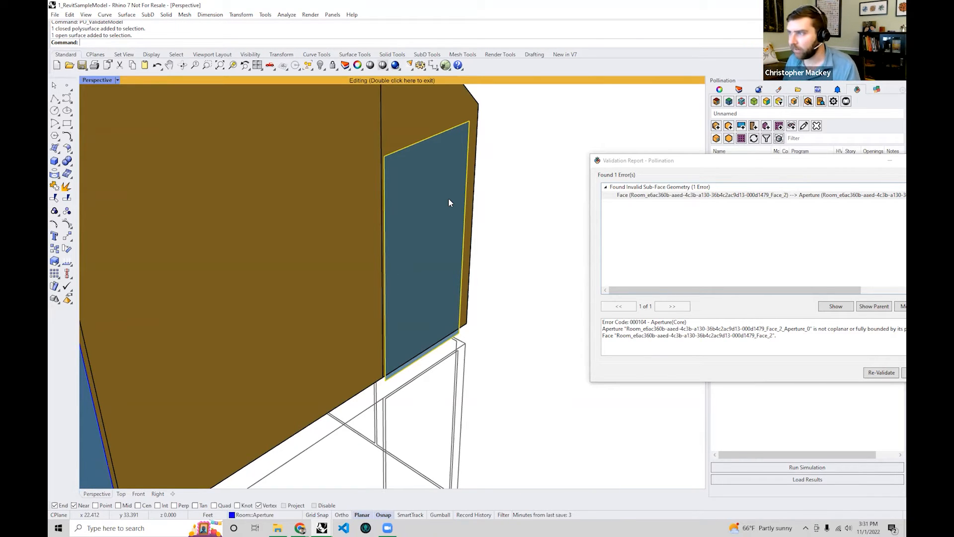
pyautogui.moveTo(450, 202); pyautogui.dragTo(445, 226, button='right')
pyautogui.scroll(2, 418, 340)
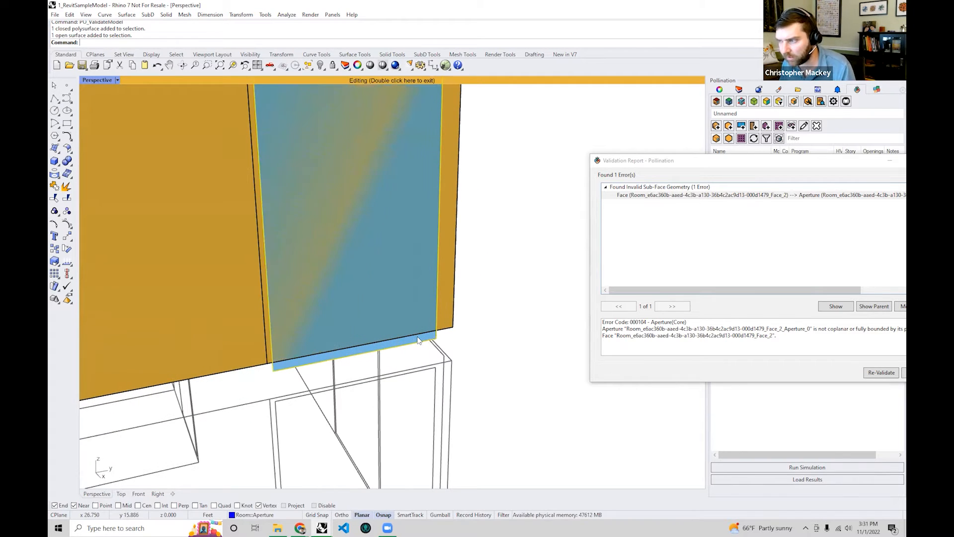
pyautogui.moveTo(417, 340); pyautogui.dragTo(440, 394, button='right')
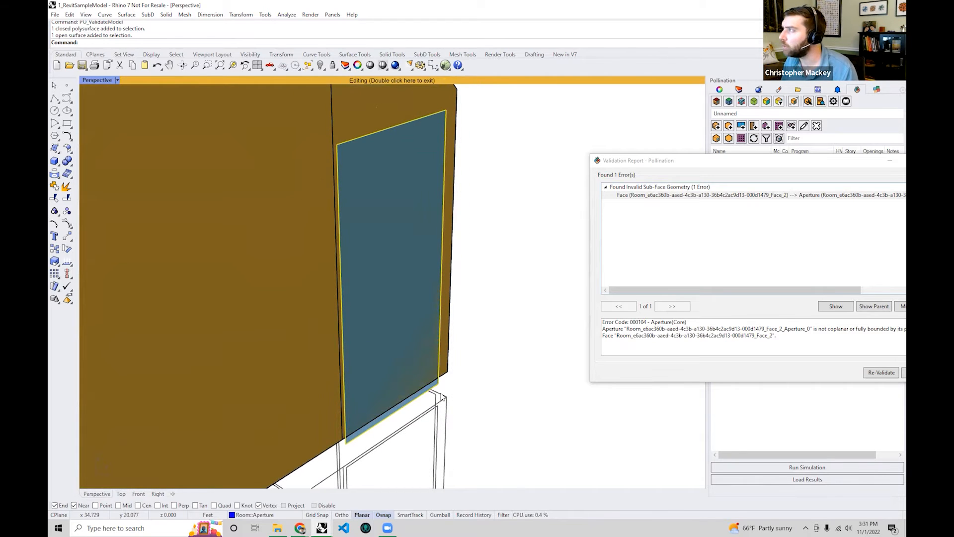
pyautogui.write('S')
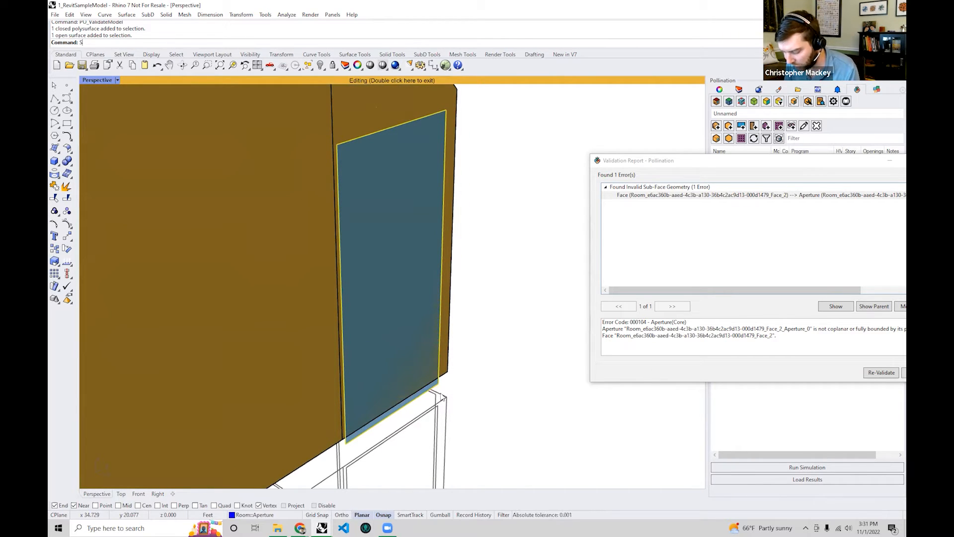
pyautogui.write('cale')
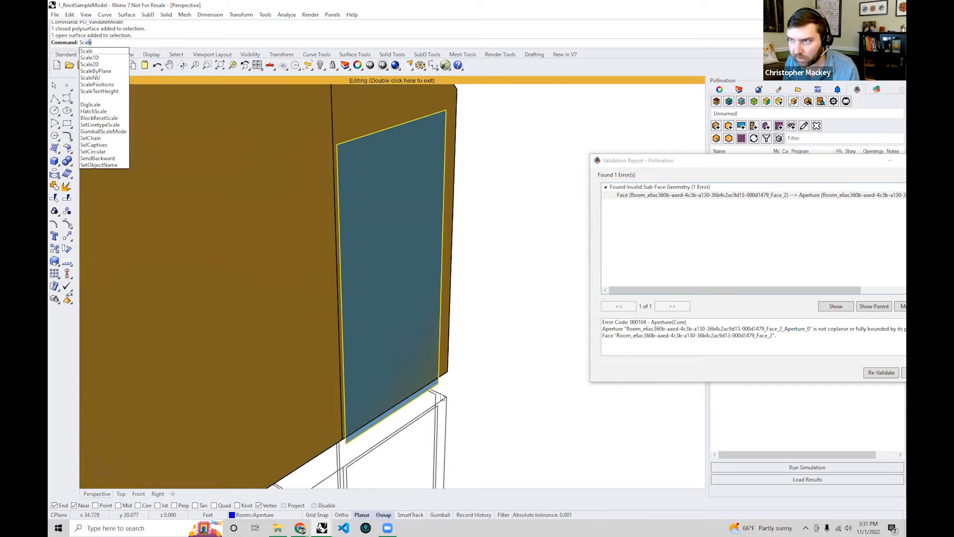
pyautogui.write('1D')
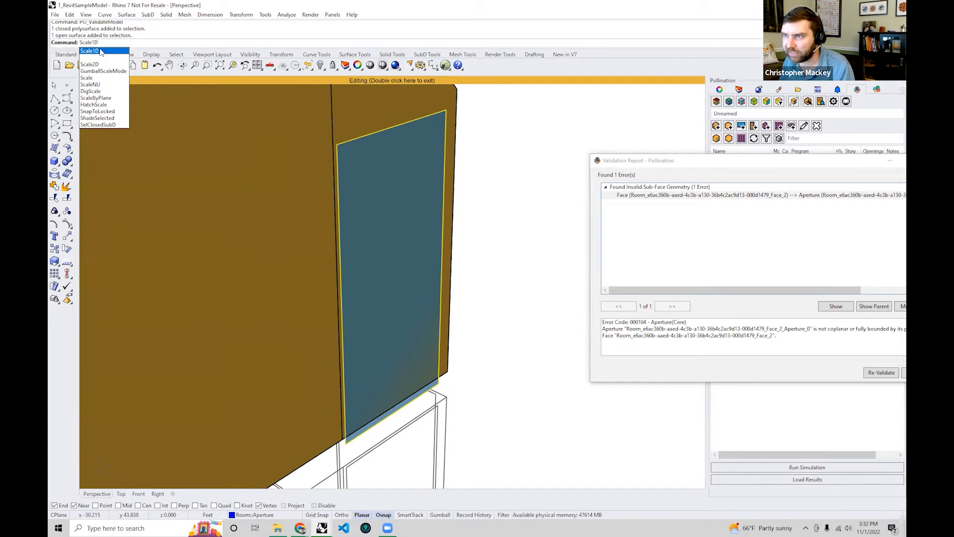
pyautogui.press('Return')
pyautogui.hotkey('ctrl', 'alt', 'w')
pyautogui.moveTo(426, 183)
pyautogui.mouseDown(button='right')
pyautogui.moveTo(400, 210)
pyautogui.moveTo(444, 179)
pyautogui.mouseUp(button='right')
pyautogui.scroll(2, 428, 182)
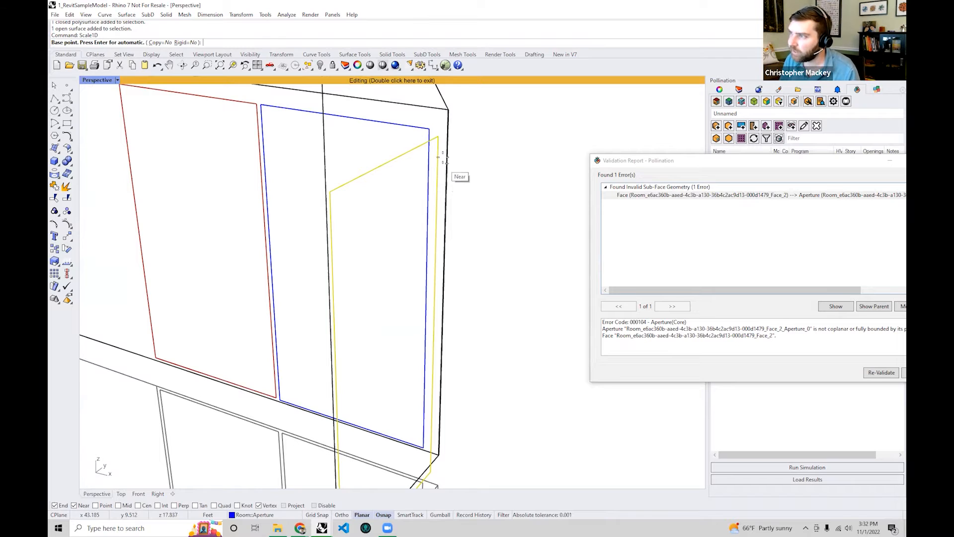
pyautogui.click(438, 135)
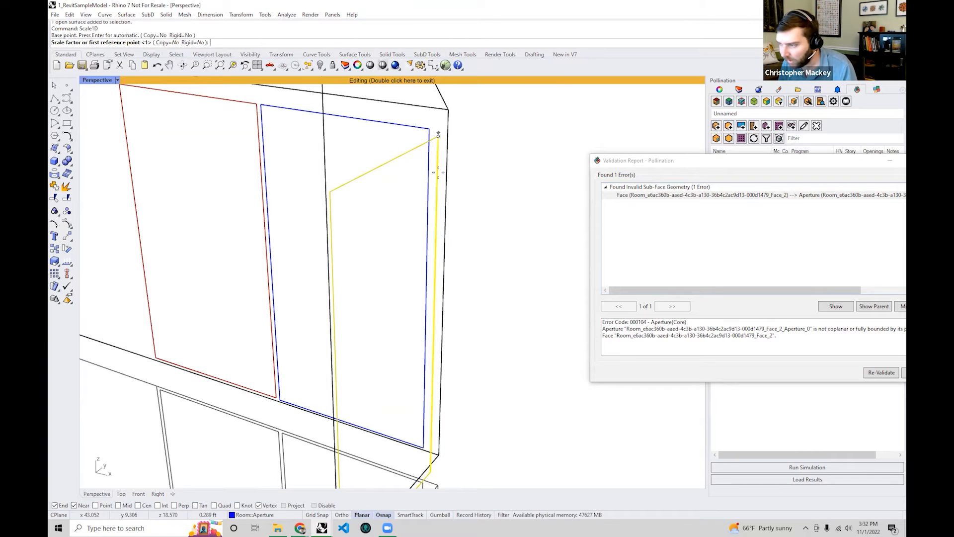
pyautogui.scroll(5, 435, 398)
pyautogui.scroll(3, 432, 404)
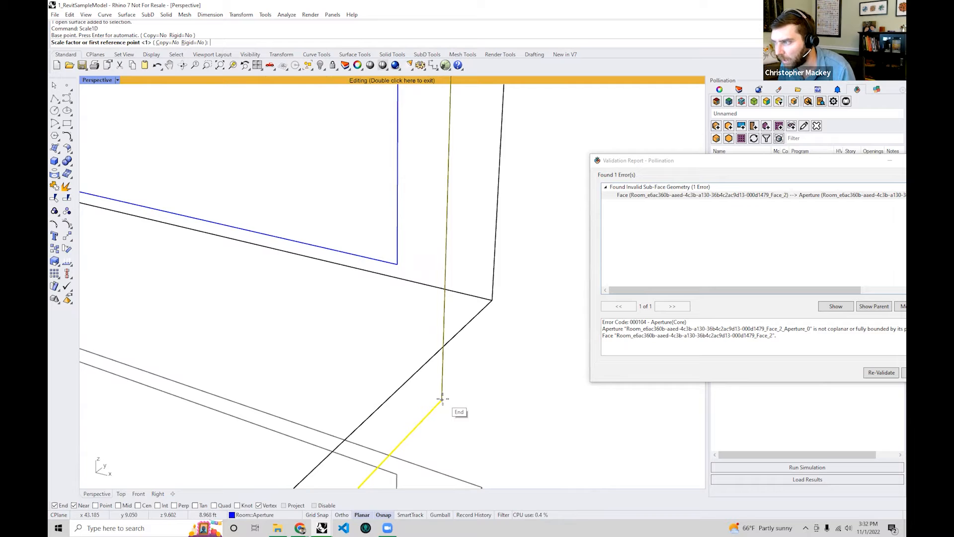
pyautogui.click(442, 399)
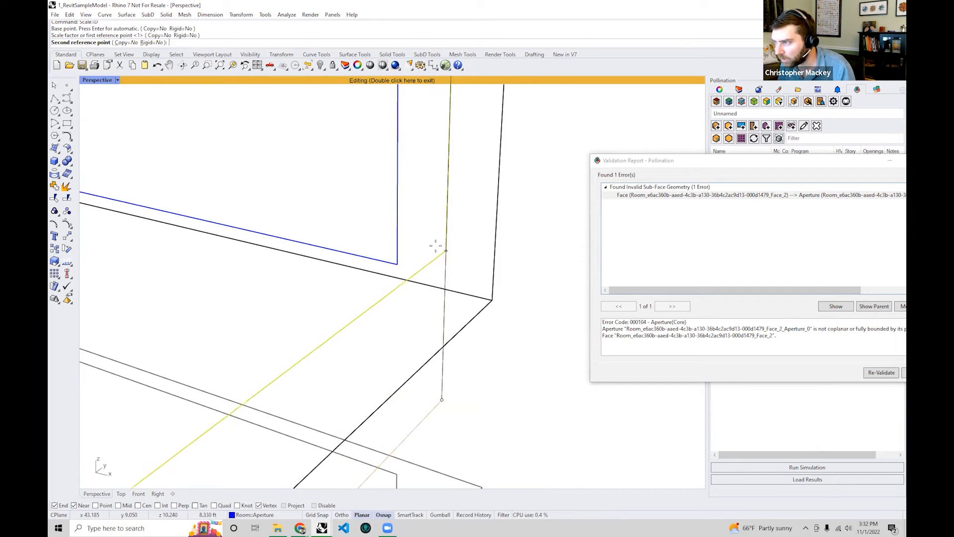
pyautogui.click(396, 267)
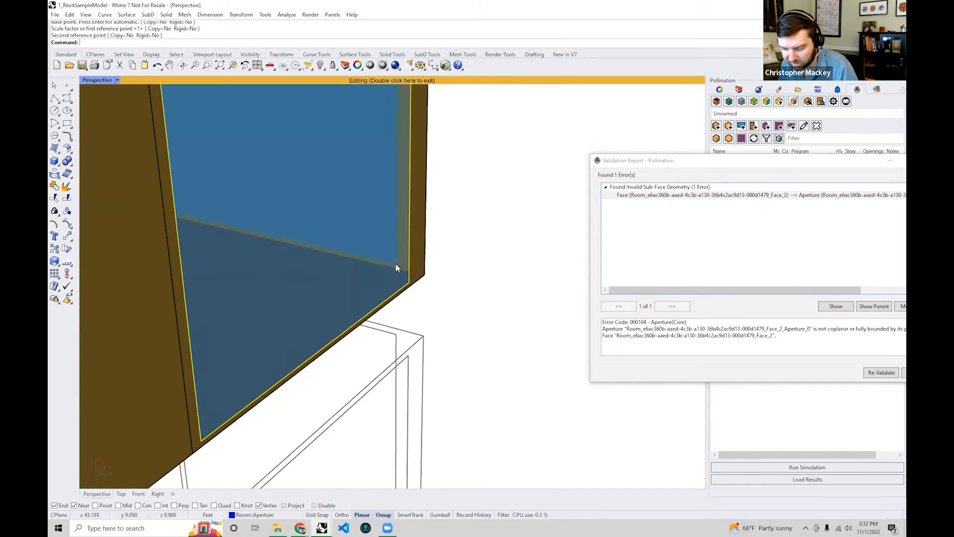
# - Check the shortened aperture against the wall's lower edge and undo the Scale1D change
pyautogui.moveTo(413, 326); pyautogui.dragTo(420, 303, button='right')
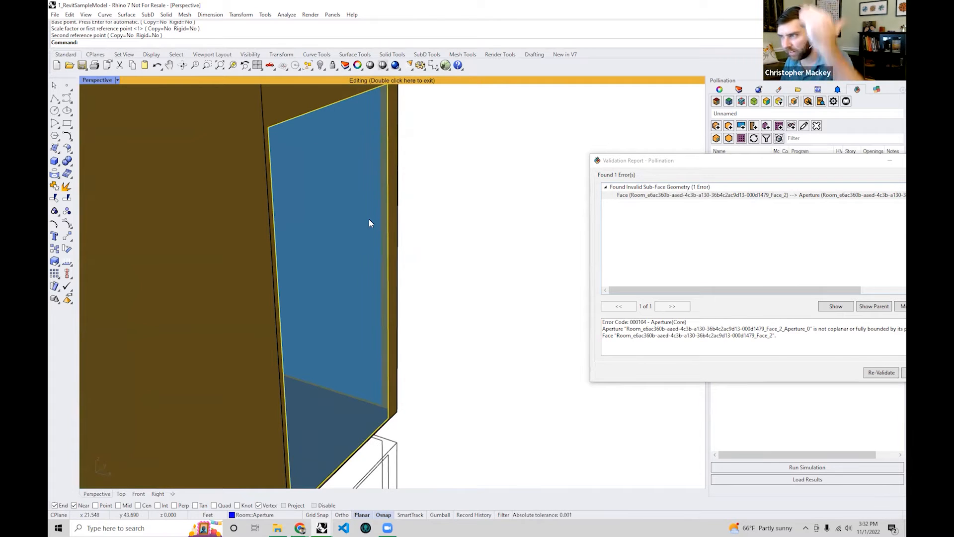
pyautogui.moveTo(387, 324); pyautogui.dragTo(347, 294, button='right')
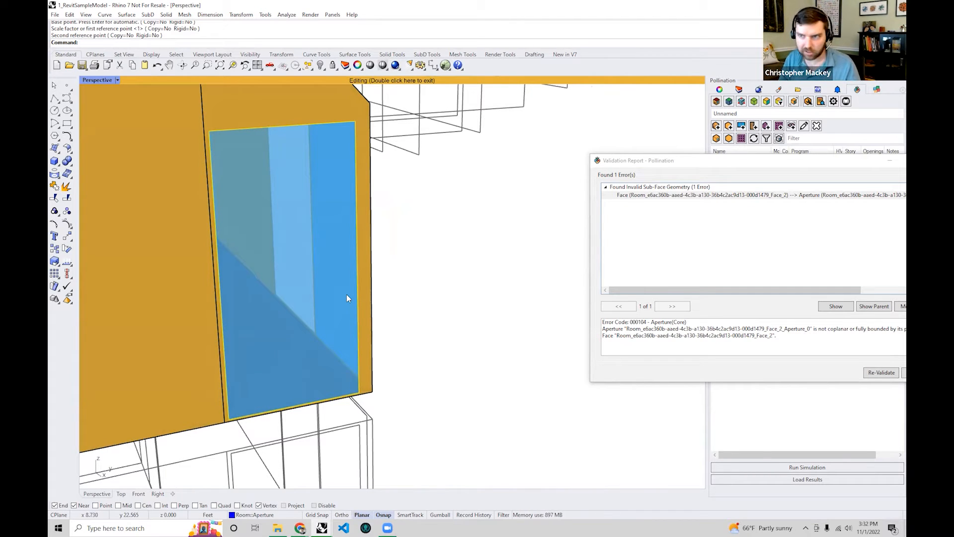
pyautogui.moveTo(347, 294); pyautogui.dragTo(460, 229, button='right')
pyautogui.hotkey('ctrl', 'z')
# - Reselect the flagged aperture and repeat the Scale1D from its upper corner, raising its bottom edge to the neighbouring window's sill height
pyautogui.click(425, 231)
pyautogui.write('Scale')
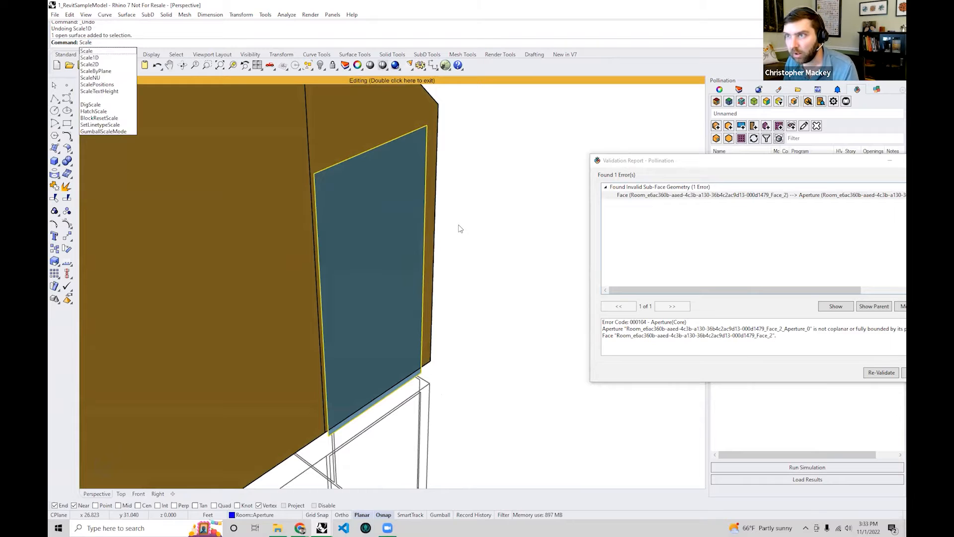
pyautogui.write('1D')
pyautogui.press('Return')
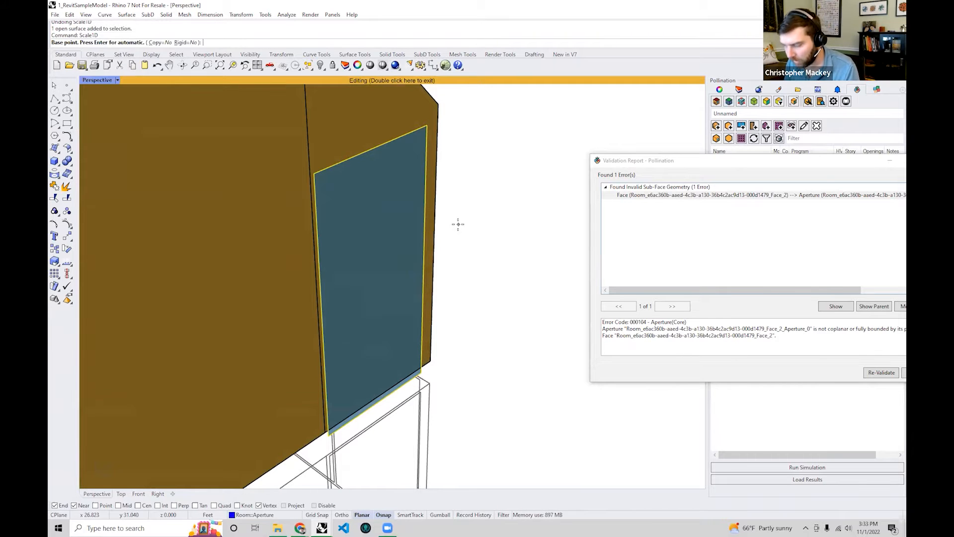
pyautogui.click(426, 125)
pyautogui.scroll(5, 437, 279)
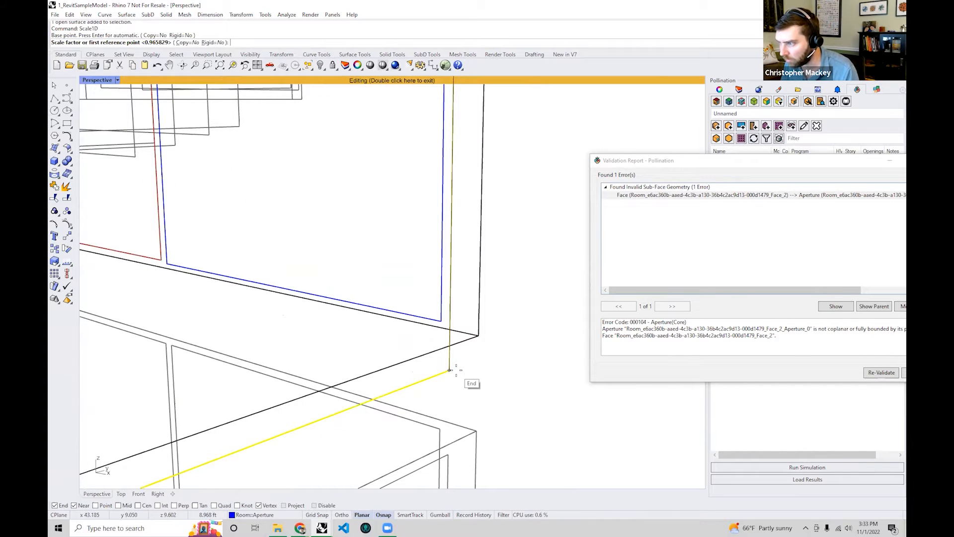
pyautogui.click(450, 370)
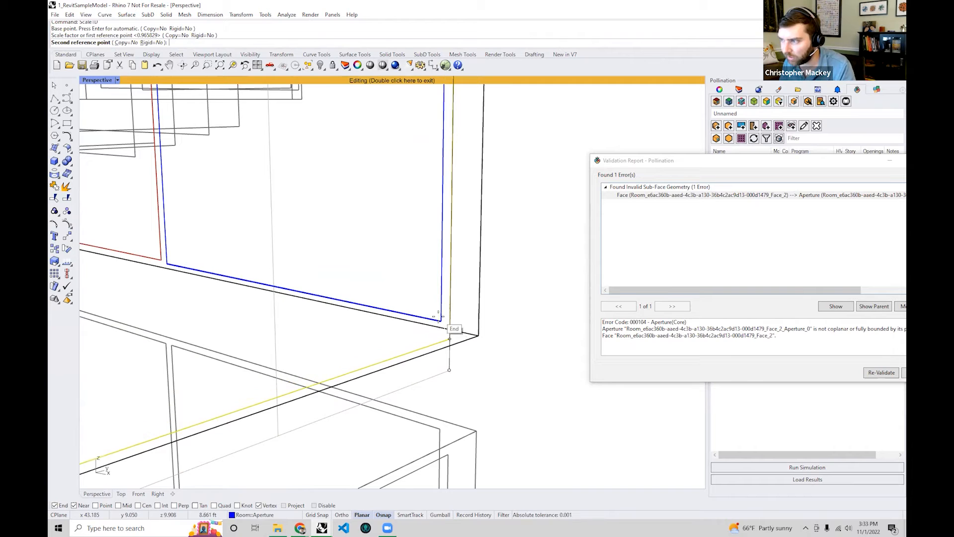
pyautogui.click(450, 339)
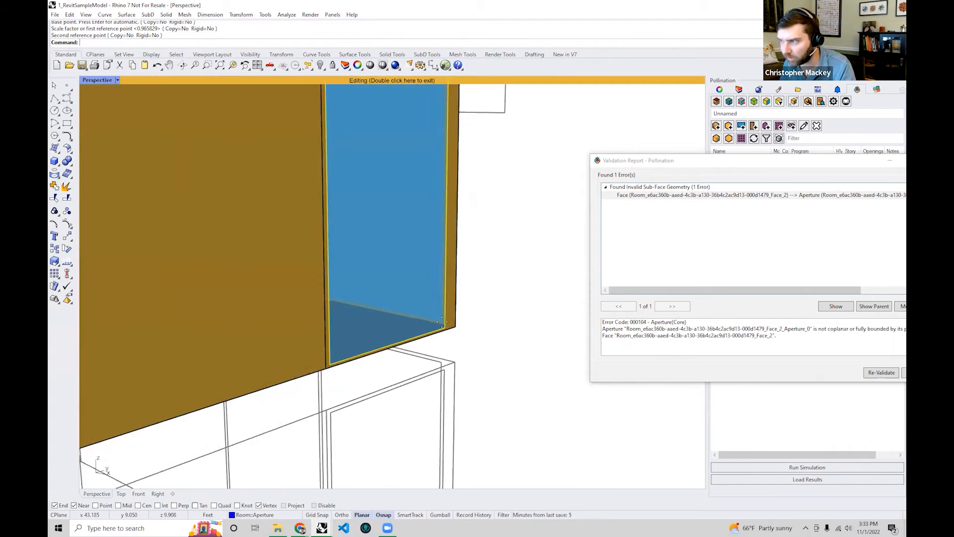
pyautogui.moveTo(449, 309)
pyautogui.mouseDown(button='right')
pyautogui.moveTo(438, 358)
pyautogui.moveTo(397, 333)
pyautogui.moveTo(433, 357)
pyautogui.moveTo(431, 343)
pyautogui.mouseUp(button='right')
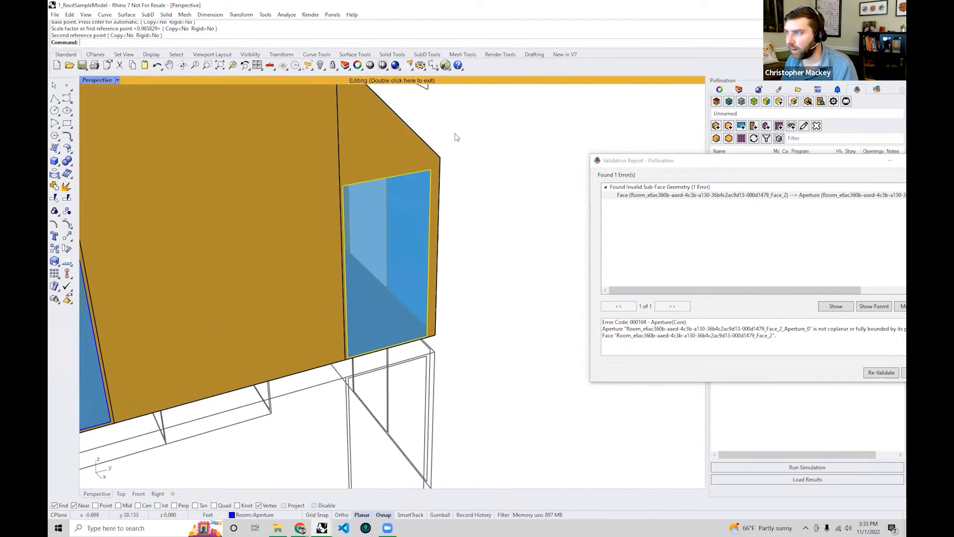
# - Exit the room's editing mode and bring the whole gable end of the house into view
pyautogui.doubleClick(402, 81)
pyautogui.scroll(-2, 419, 209)
pyautogui.scroll(-3, 420, 210)
pyautogui.moveTo(419, 210); pyautogui.dragTo(250, 332, button='right')
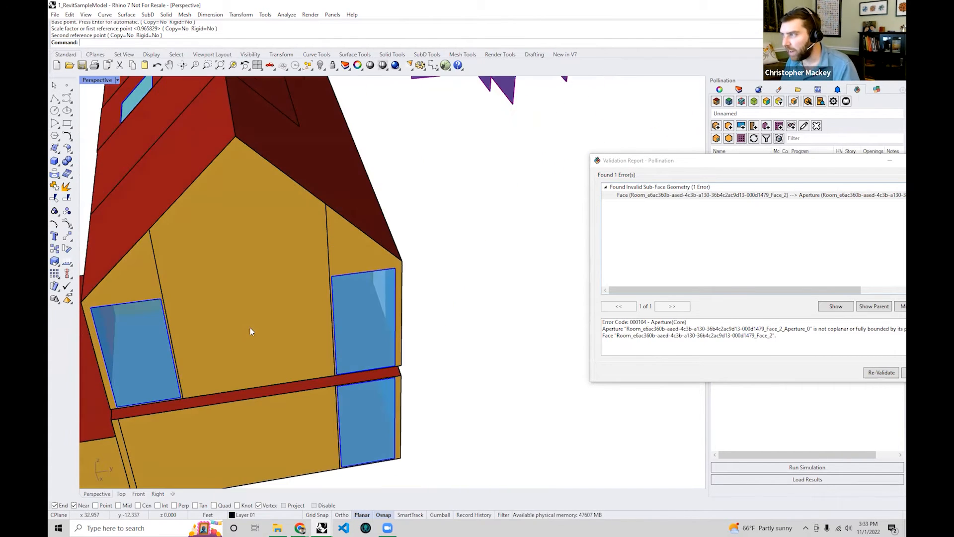
# - Re-validate the whole model from the validation report, keeping ValidateSelected at No, and dismiss the result message
pyautogui.moveTo(633, 159); pyautogui.dragTo(541, 146)
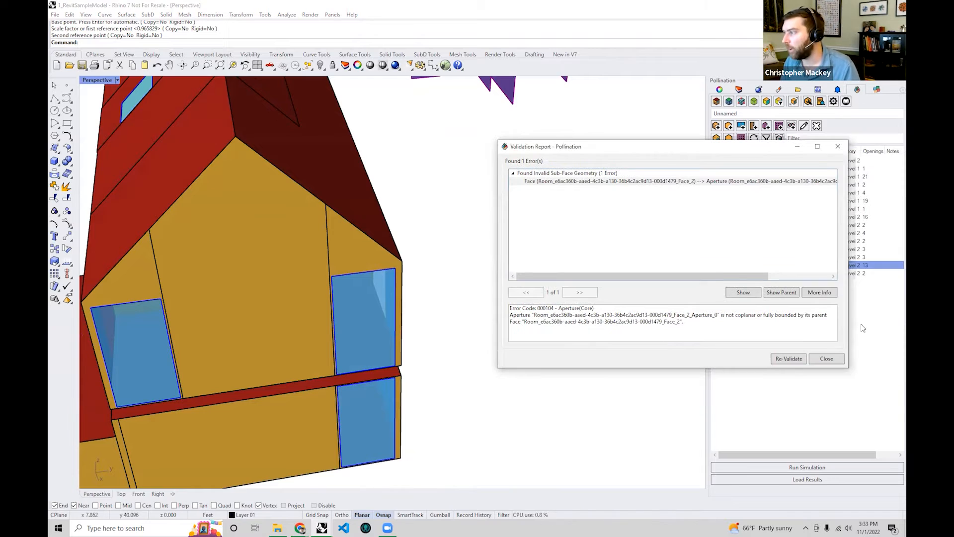
pyautogui.click(789, 360)
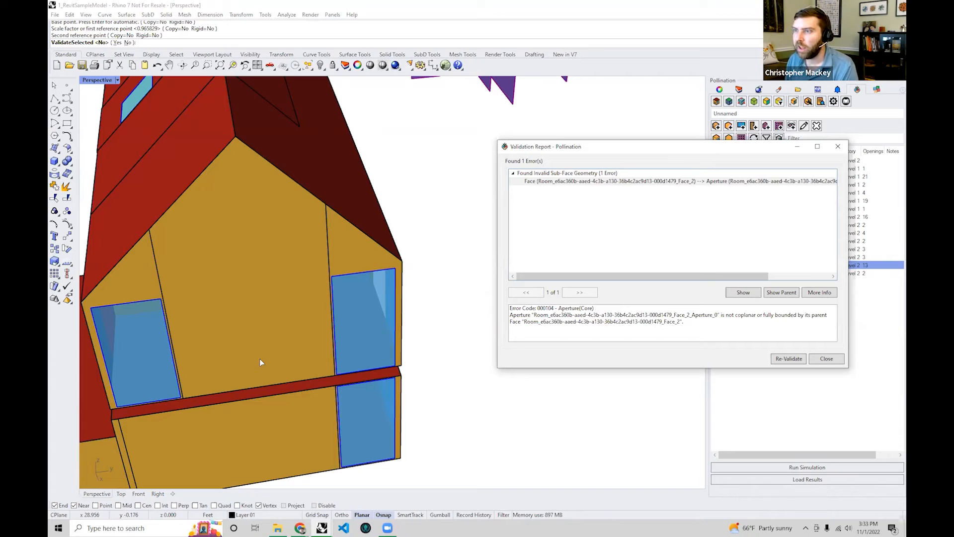
pyautogui.hotkey('ctrl', 'alt', 'w')
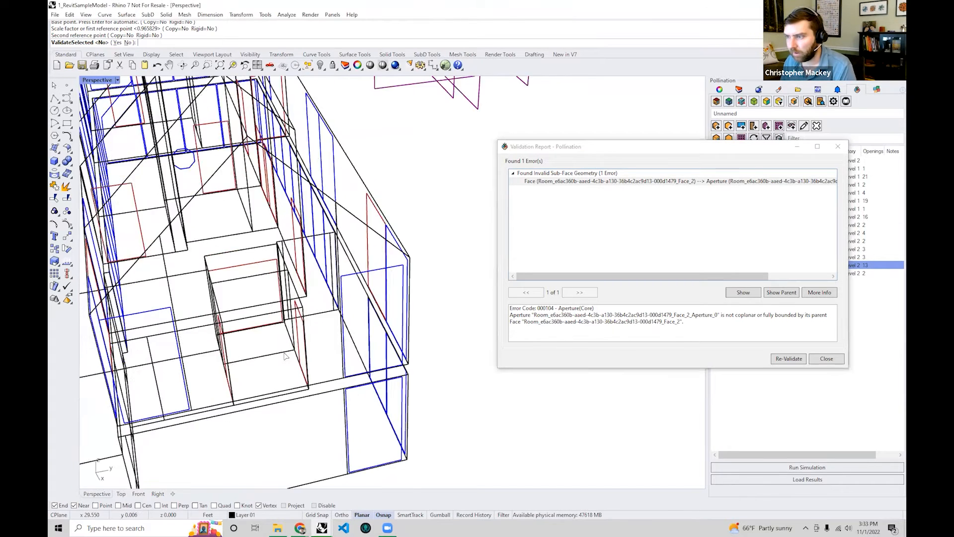
pyautogui.scroll(1, 287, 355)
pyautogui.scroll(-1, 353, 369)
pyautogui.moveTo(353, 369); pyautogui.dragTo(391, 380, button='right')
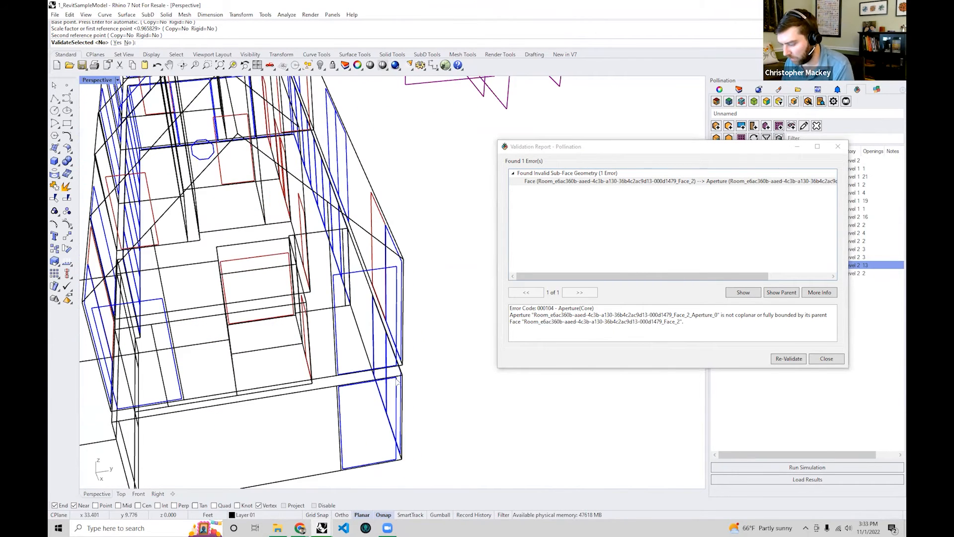
pyautogui.press('Return')
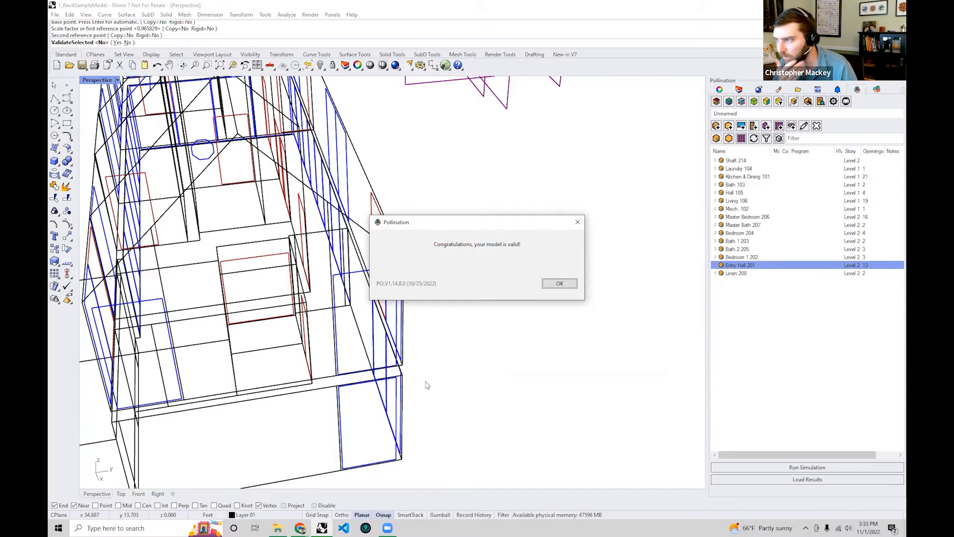
pyautogui.click(560, 284)
# - Undo the last Scale1D change made to the gable-end aperture
pyautogui.moveTo(378, 286); pyautogui.dragTo(525, 214, button='right')
pyautogui.moveTo(416, 251); pyautogui.dragTo(448, 371, button='right')
pyautogui.moveTo(448, 370); pyautogui.dragTo(421, 353, button='right')
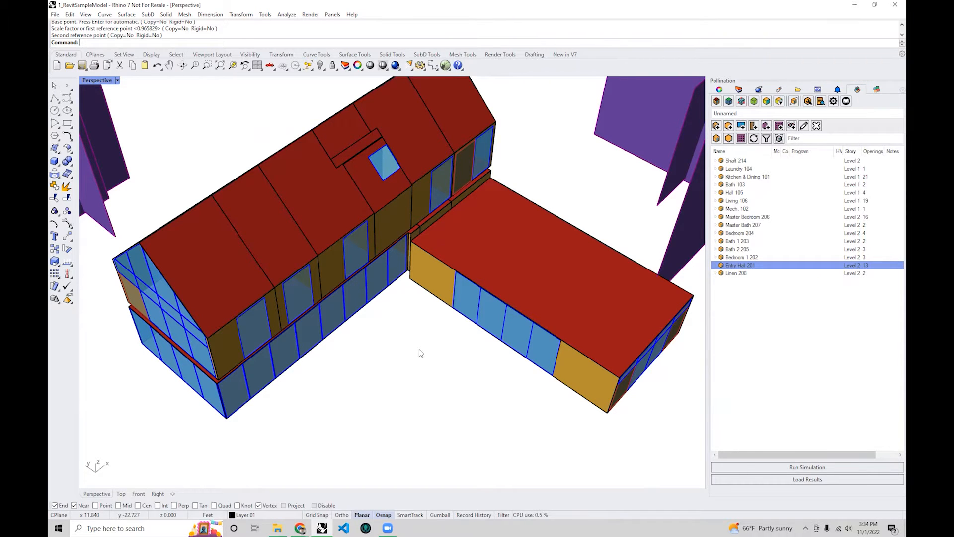
pyautogui.keyDown('shift'); pyautogui.moveTo(421, 352); pyautogui.dragTo(400, 400, button='right'); pyautogui.keyUp('shift')
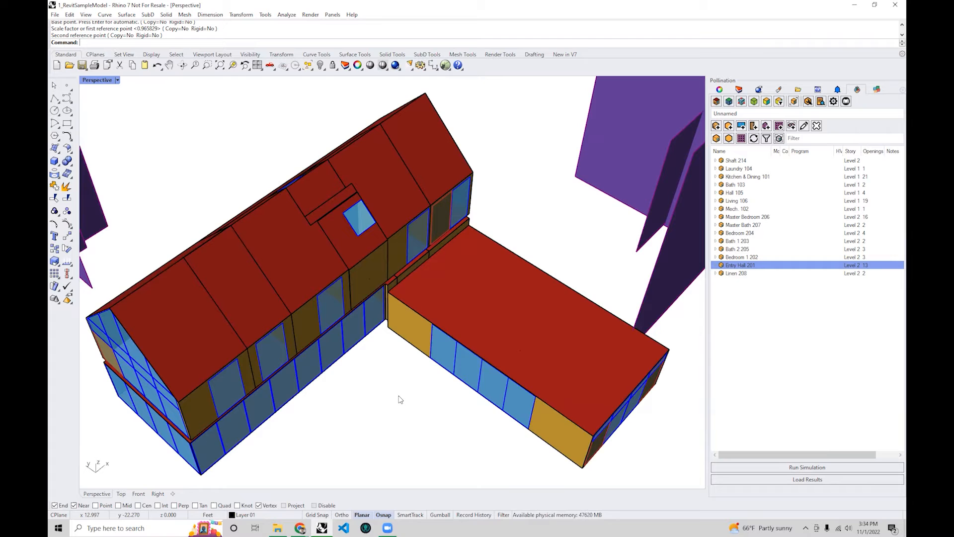
pyautogui.keyDown('shift'); pyautogui.moveTo(408, 389); pyautogui.dragTo(418, 370, button='right'); pyautogui.keyUp('shift')
pyautogui.write('PO_ColorByFaceType')
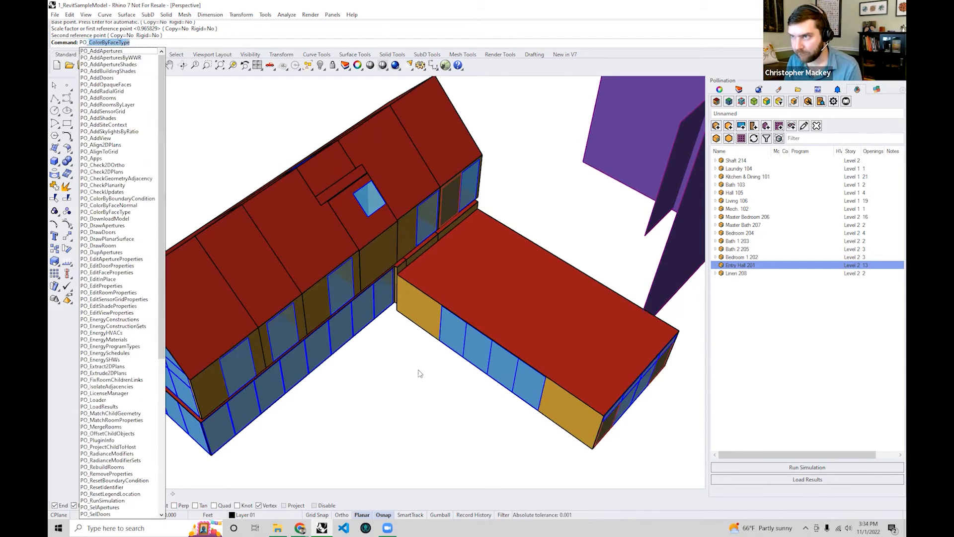
pyautogui.press('Escape')
pyautogui.hotkey('ctrl', 'z')
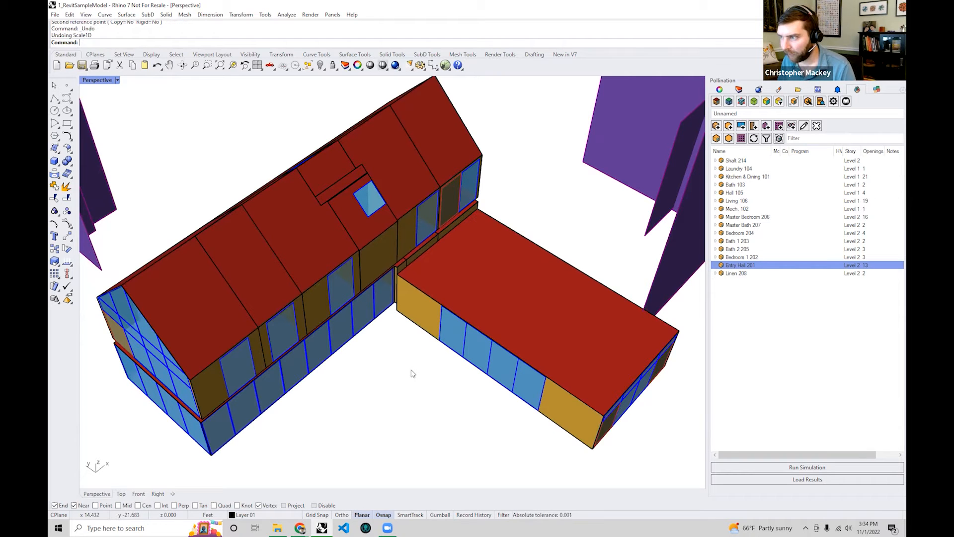
# - Run PO_ValidateModel with ValidateSelected at No and select the aperture error under Invalid Sub-Face Geometry
pyautogui.moveTo(412, 373); pyautogui.dragTo(398, 370, button='right')
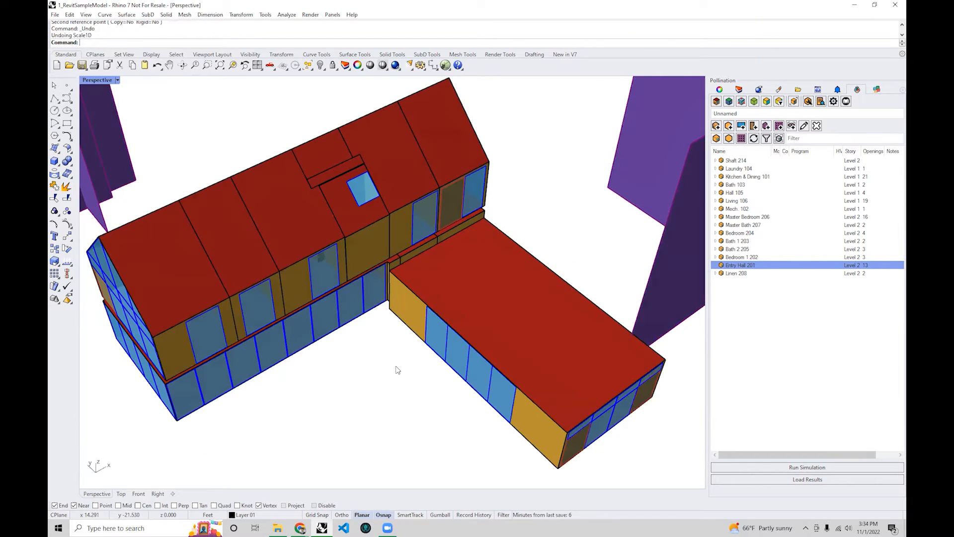
pyautogui.write('PO_ValidateModel')
pyautogui.press('Return')
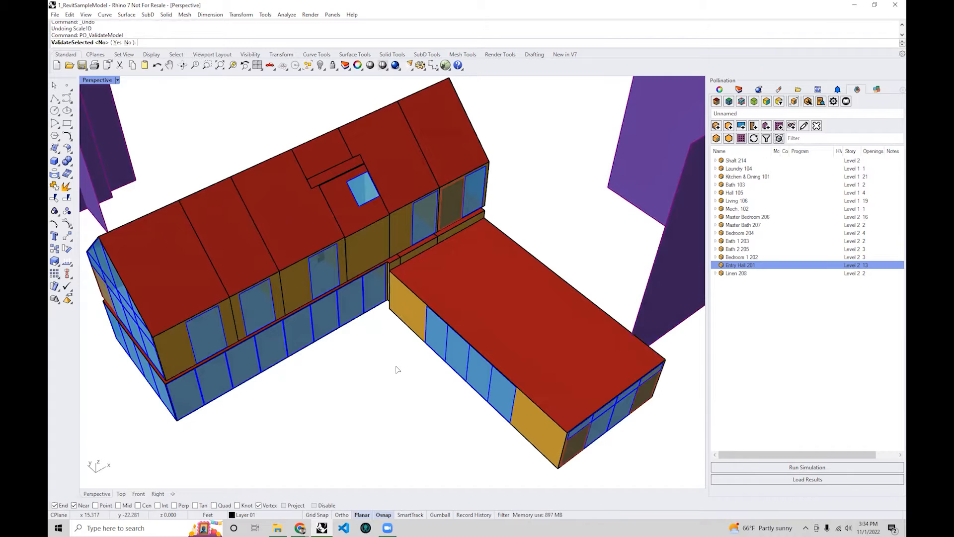
pyautogui.press('Return')
pyautogui.click(318, 204)
pyautogui.click(342, 212)
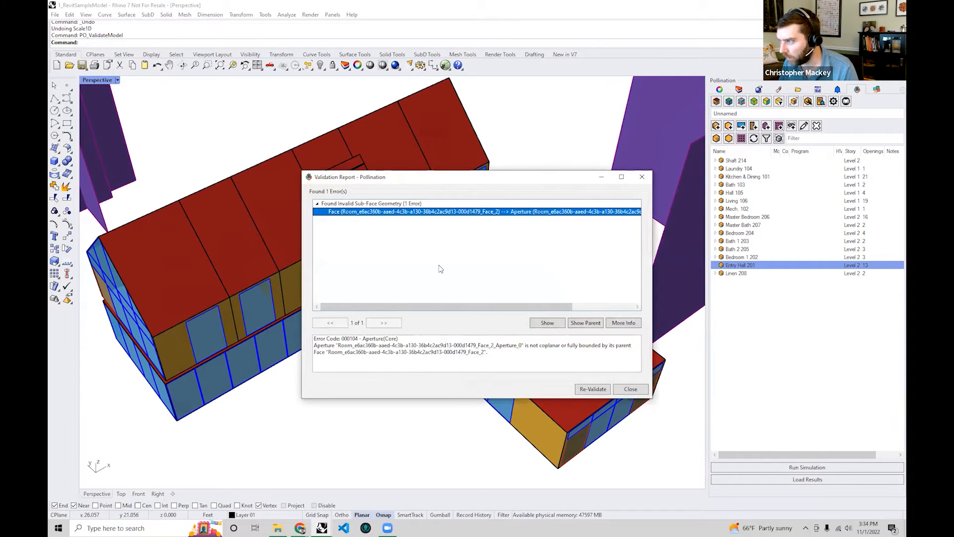
# - Open the online documentation for the selected error and read the explanation of code 000104, Invalid Sub-Face Geometry
pyautogui.click(622, 323)
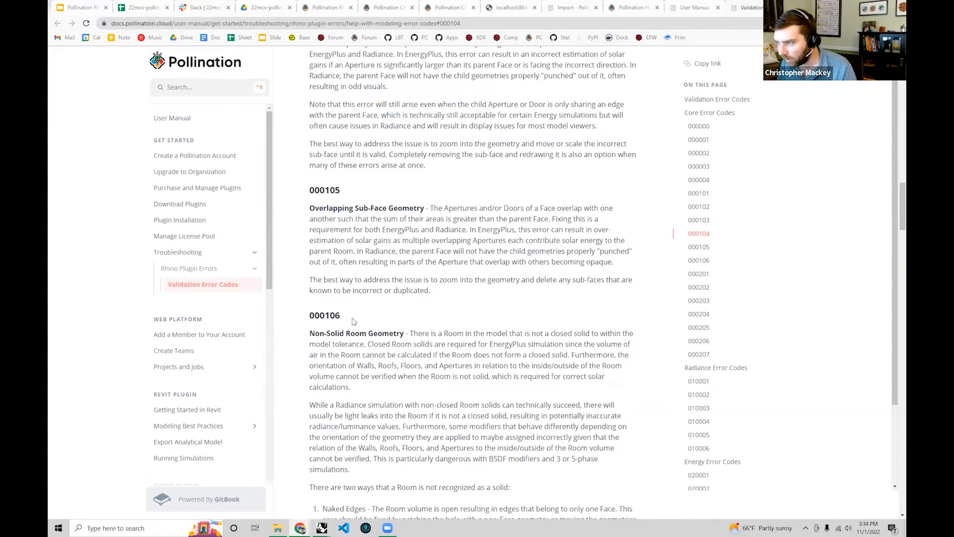
pyautogui.scroll(3, 368, 203)
pyautogui.moveTo(325, 167); pyautogui.dragTo(434, 165)
pyautogui.click(417, 168)
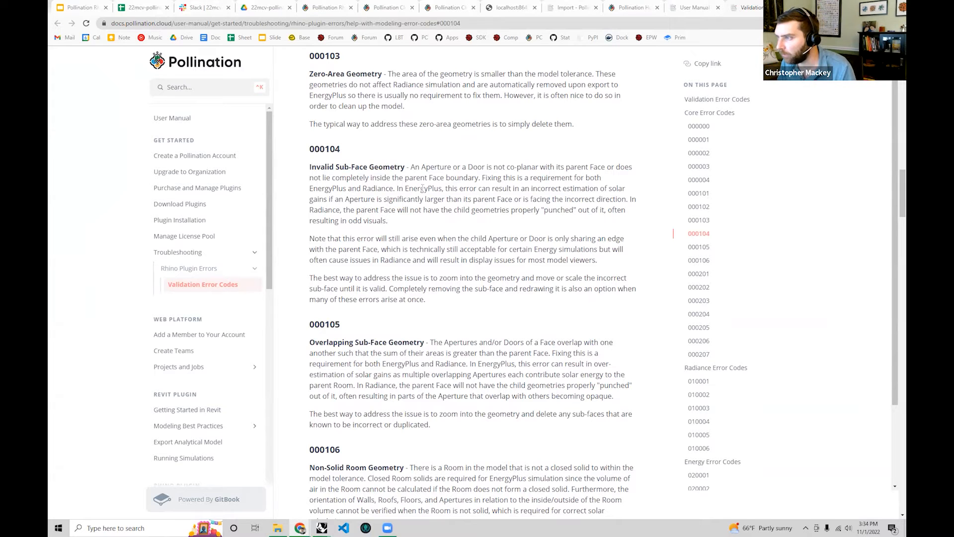
pyautogui.moveTo(411, 167); pyautogui.dragTo(489, 239)
pyautogui.click(546, 264)
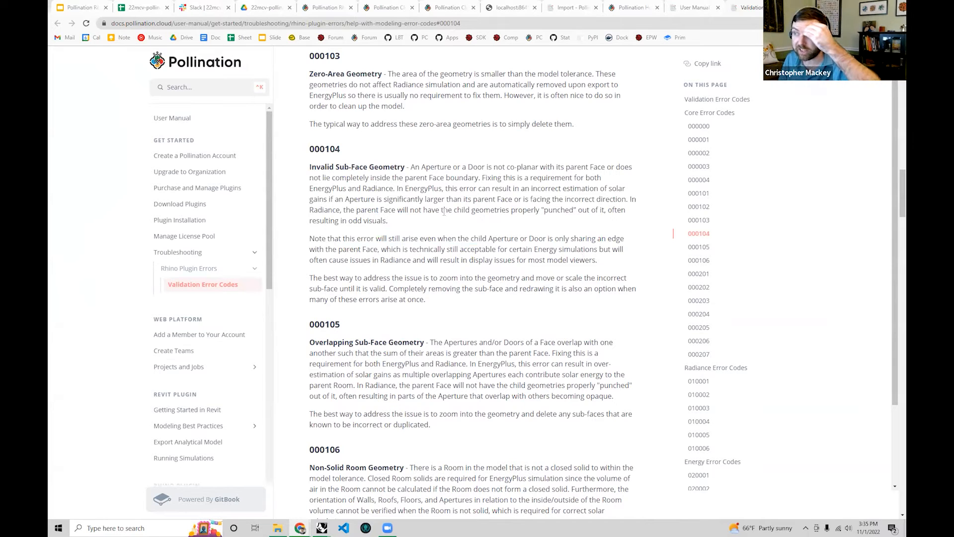
# - Look through the Validation Error Codes page, from the introduction through the core geometry and adjacency error codes
pyautogui.scroll(12, 424, 177)
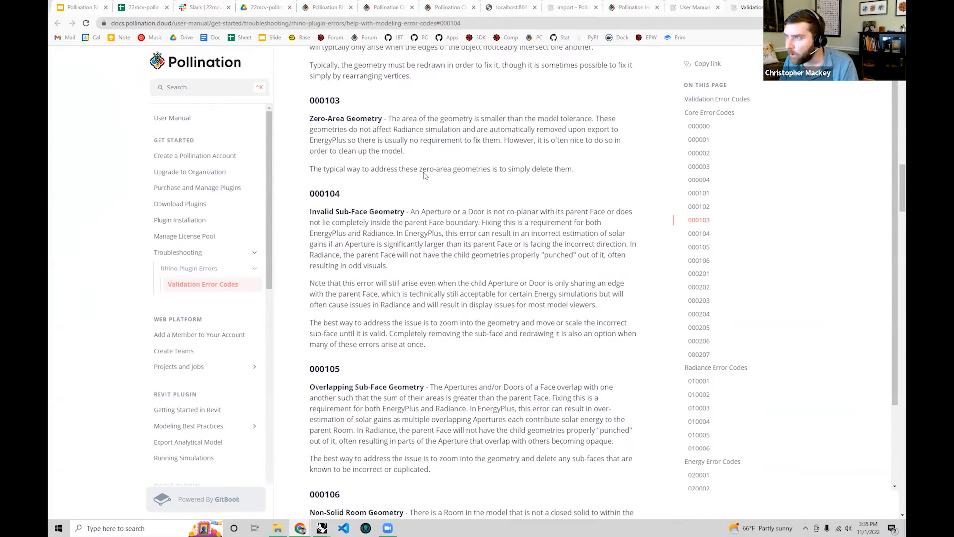
pyautogui.scroll(14, 424, 176)
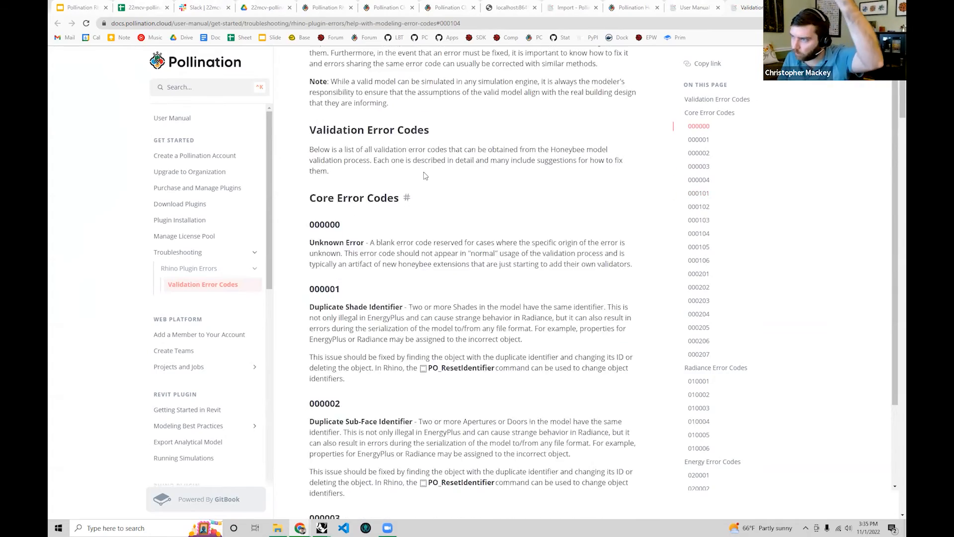
pyautogui.scroll(-6, 425, 176)
pyautogui.scroll(-5, 425, 175)
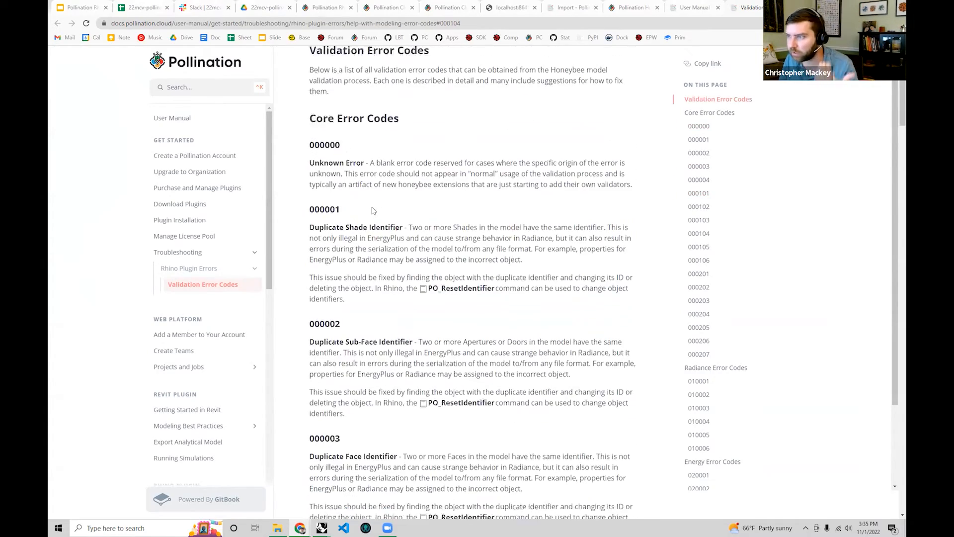
pyautogui.scroll(-7, 360, 151)
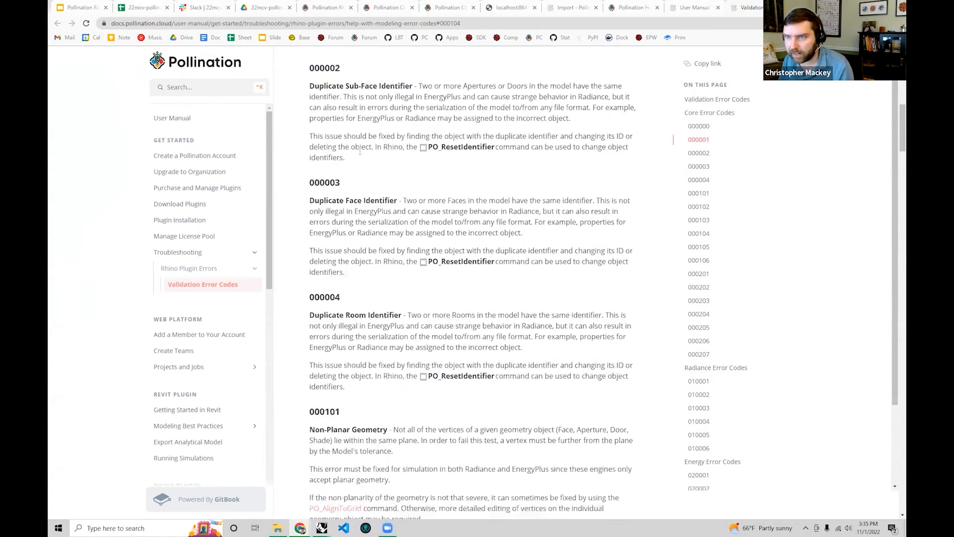
pyautogui.scroll(-2, 362, 156)
pyautogui.scroll(3, 364, 156)
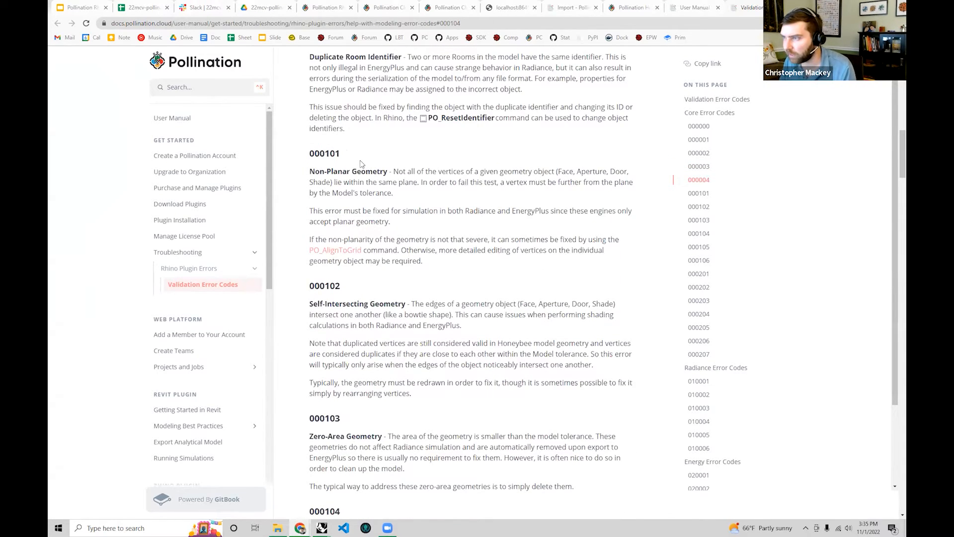
pyautogui.scroll(-1, 361, 164)
pyautogui.scroll(-1, 361, 131)
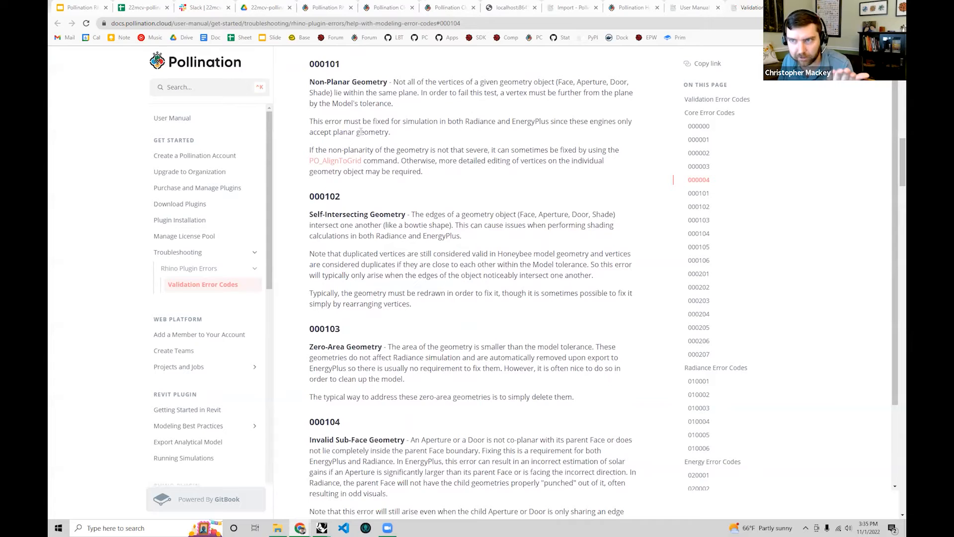
pyautogui.scroll(-1, 352, 215)
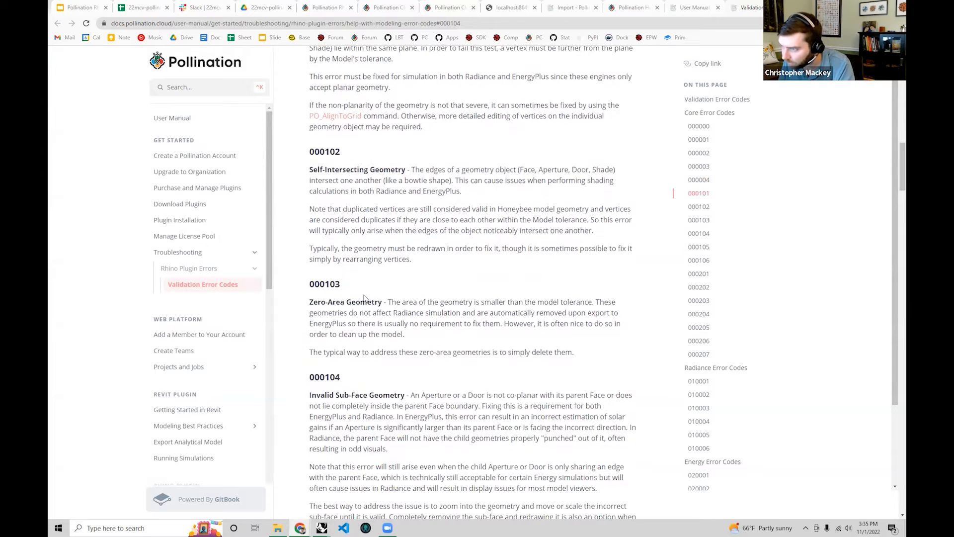
pyautogui.scroll(-5, 364, 301)
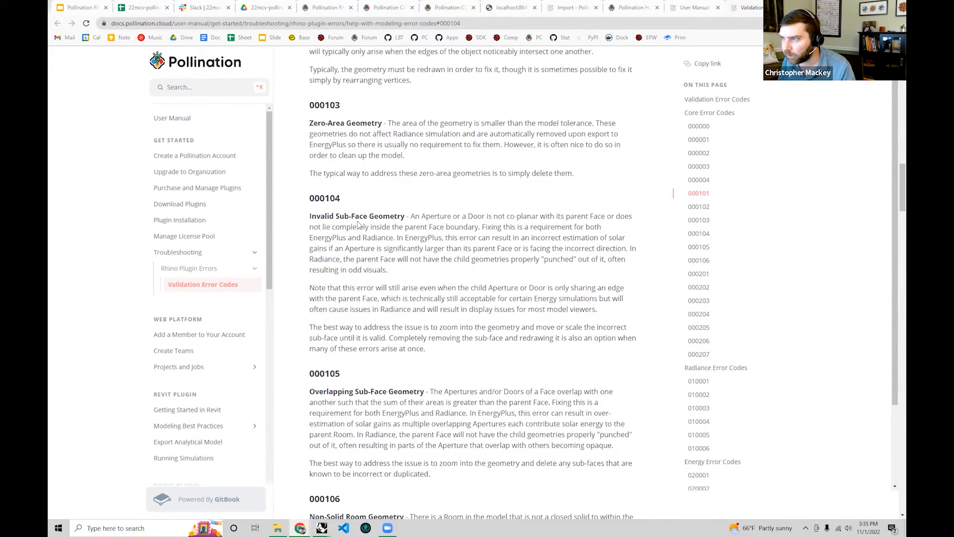
pyautogui.scroll(-4, 328, 223)
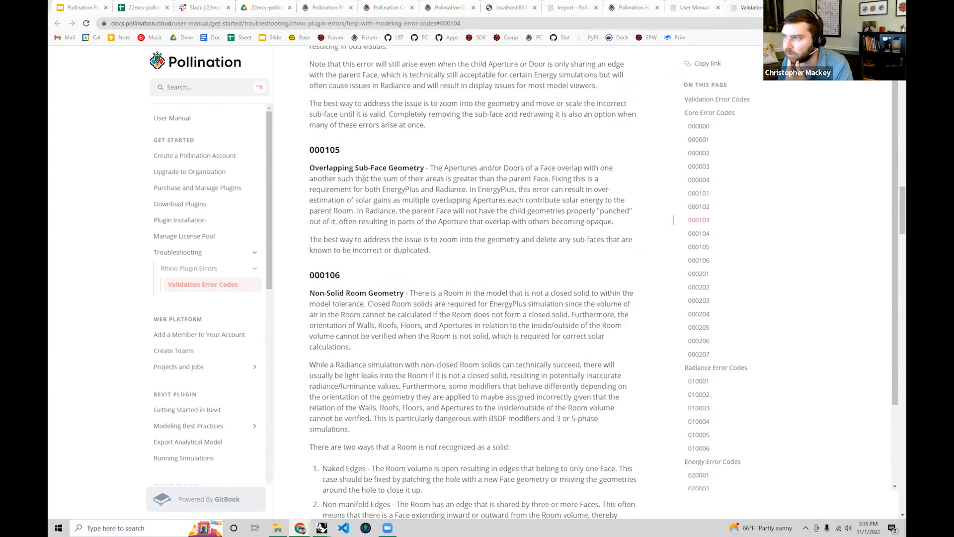
pyautogui.scroll(-7, 370, 165)
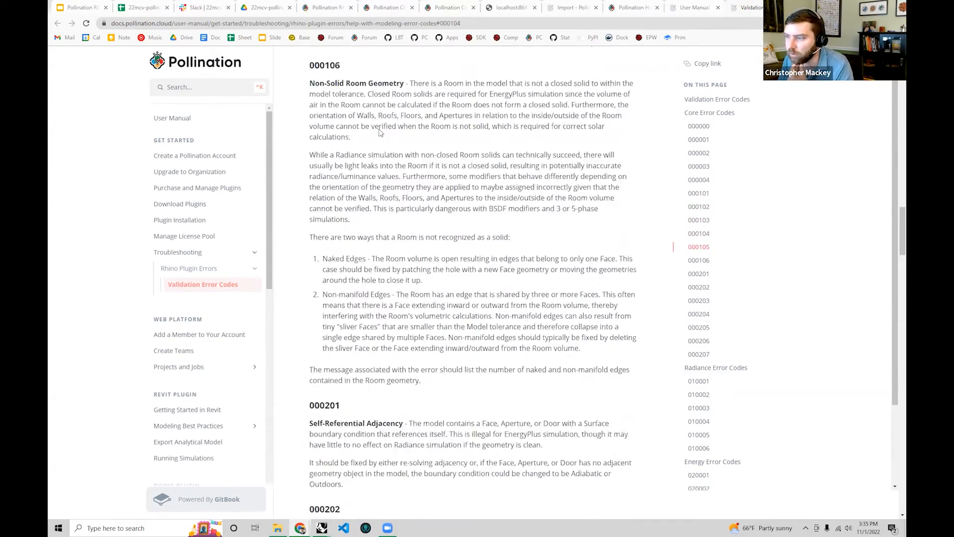
pyautogui.scroll(-11, 380, 134)
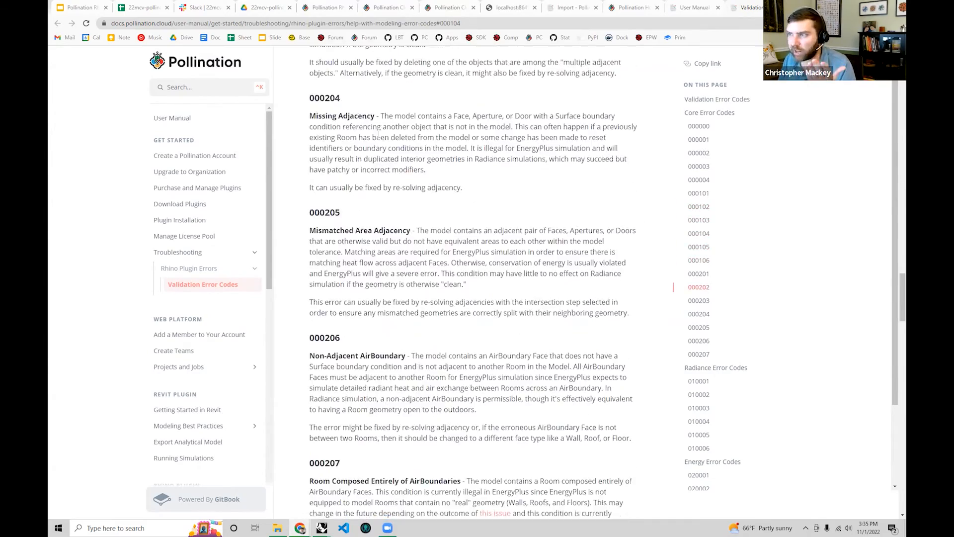
pyautogui.scroll(5, 379, 144)
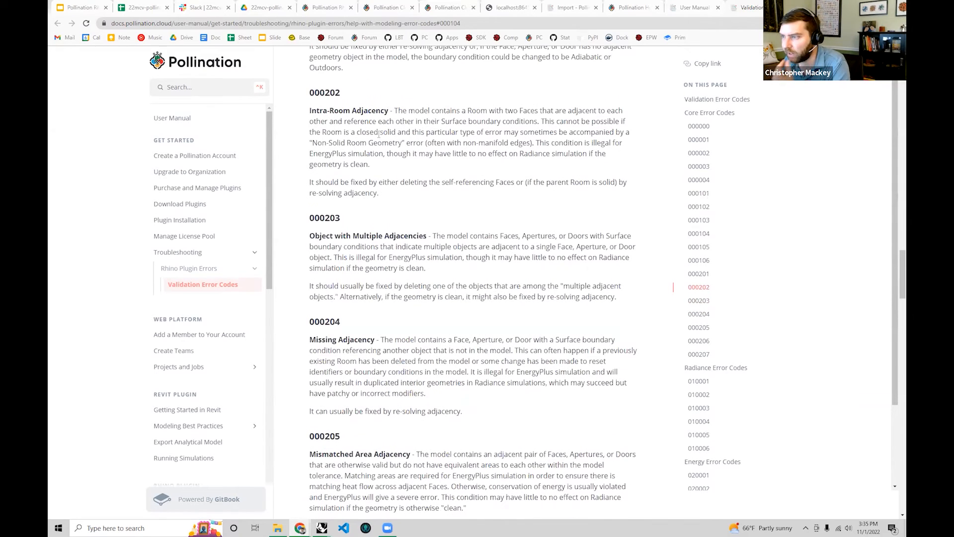
pyautogui.scroll(-2, 379, 152)
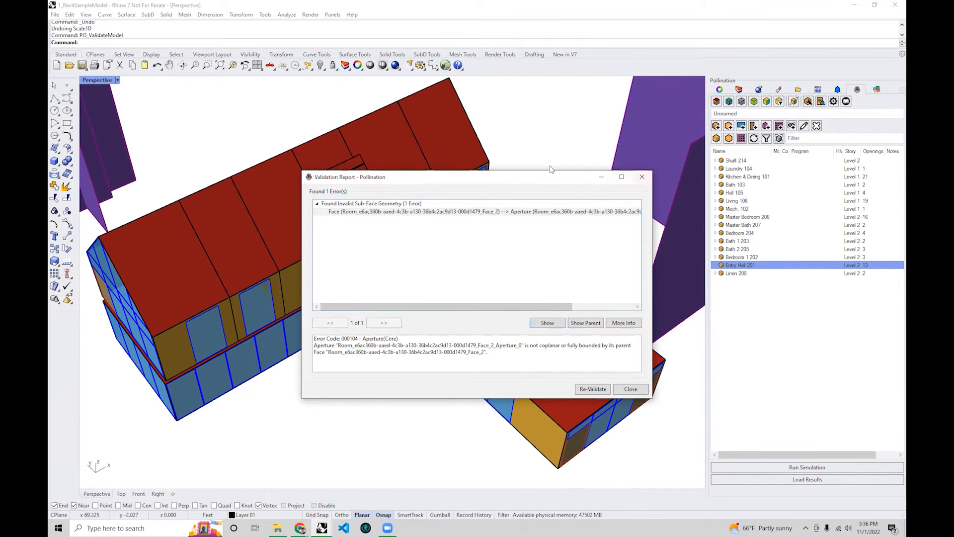
# - Return to Rhino, examine the flagged aperture on the house's gable end, and close the validation report
pyautogui.moveTo(536, 183); pyautogui.dragTo(712, 201)
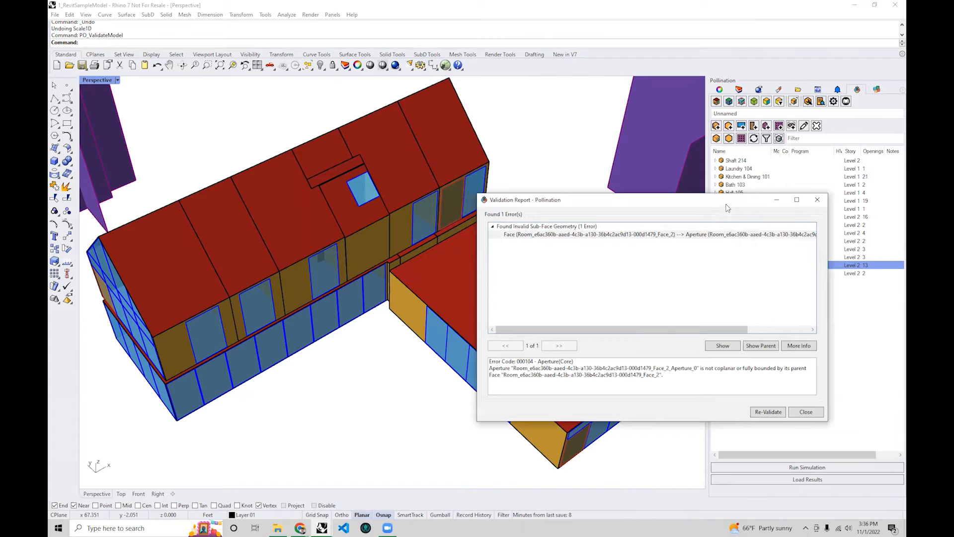
pyautogui.moveTo(727, 207); pyautogui.dragTo(685, 194)
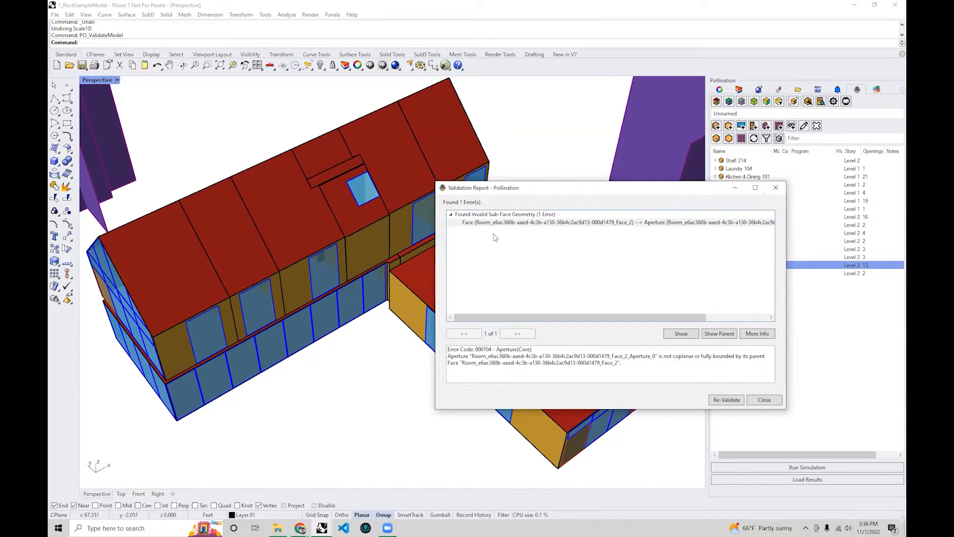
pyautogui.moveTo(559, 188); pyautogui.dragTo(697, 187)
pyautogui.moveTo(522, 223); pyautogui.dragTo(318, 219, button='right')
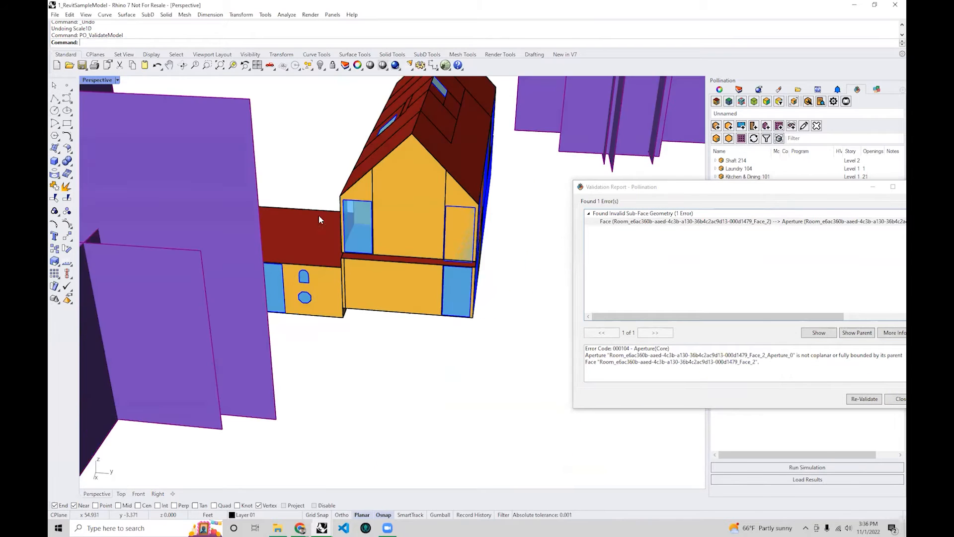
pyautogui.scroll(6, 464, 251)
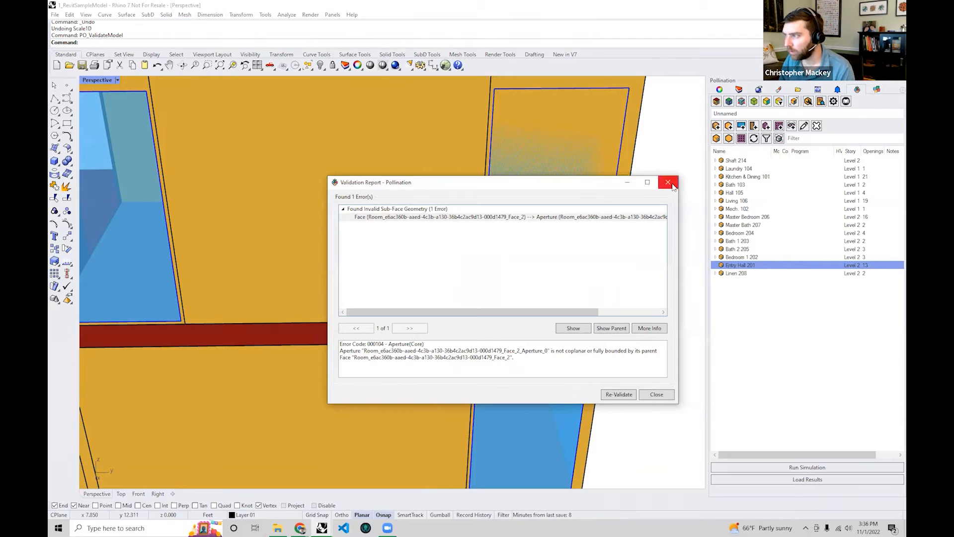
pyautogui.click(668, 182)
# - Run PO_OffsetChildObjects on the Entry Hall 201 room with an offset distance of 0.01
pyautogui.scroll(4, 594, 311)
pyautogui.write('PO_OffsetChildObjects')
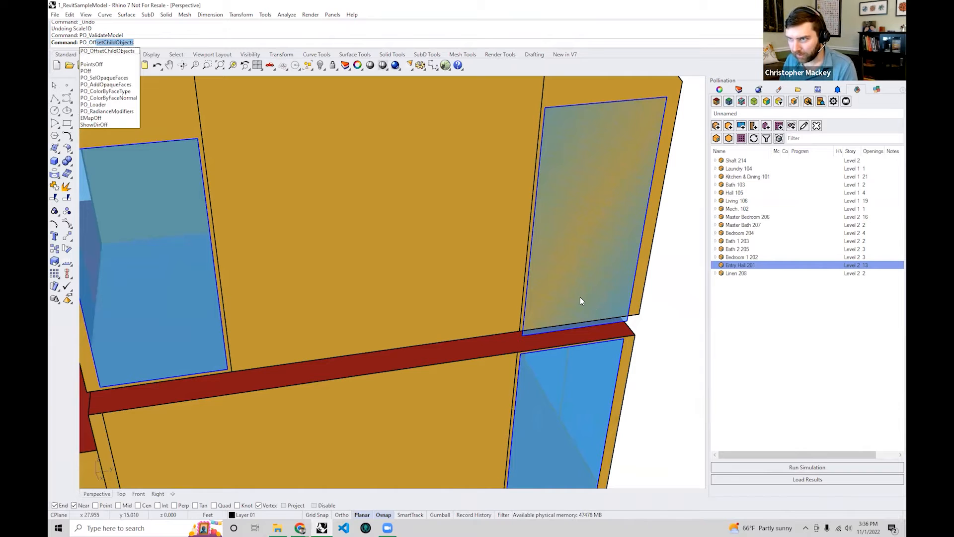
pyautogui.press('Return')
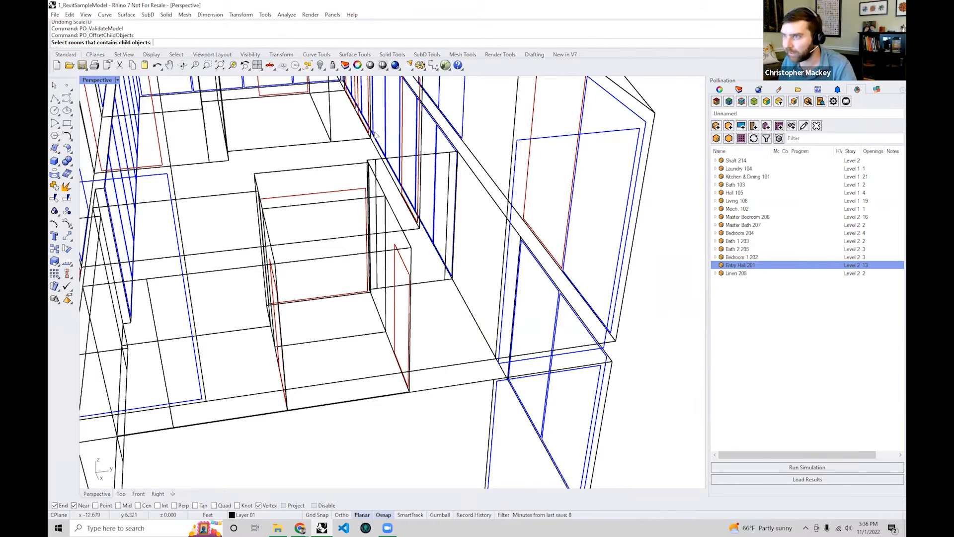
pyautogui.scroll(4, 455, 175)
pyautogui.scroll(2, 456, 175)
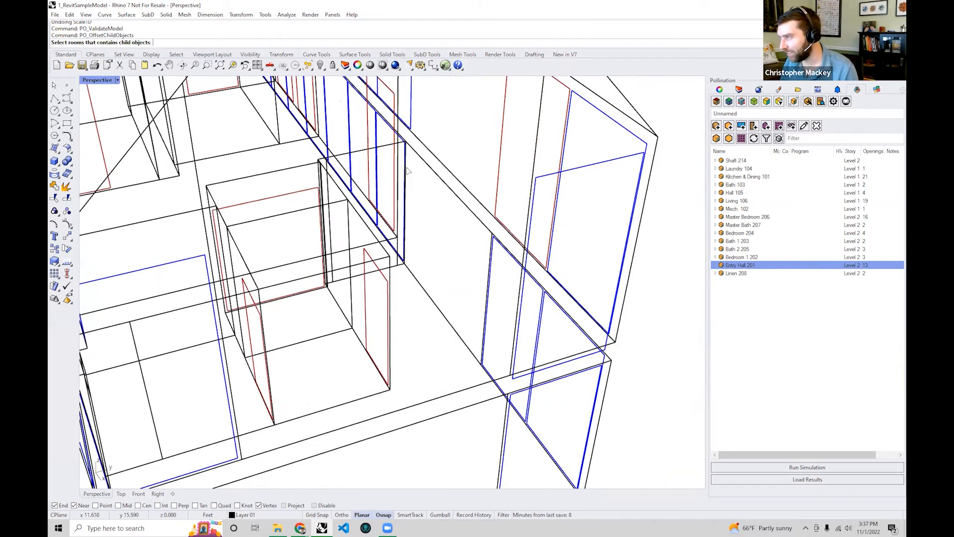
pyautogui.click(648, 149)
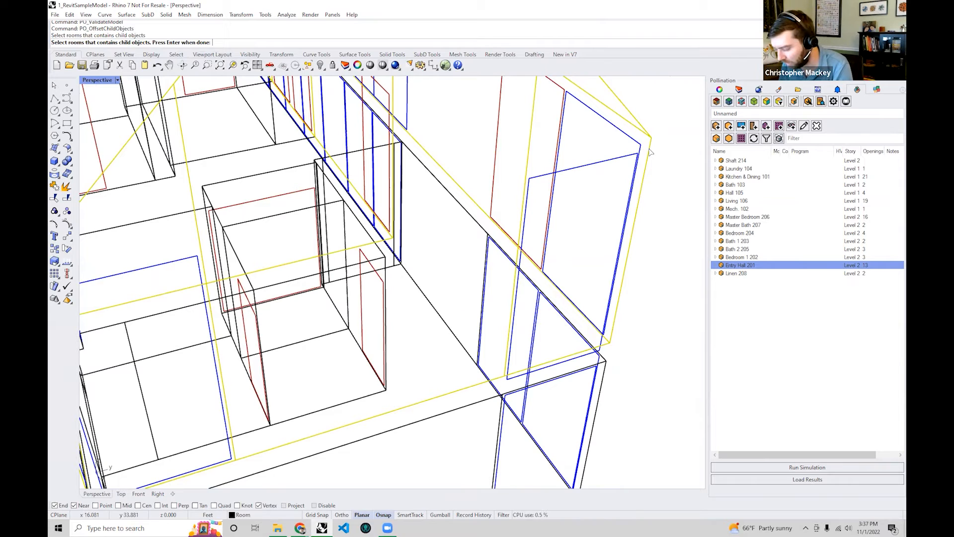
pyautogui.press('Return')
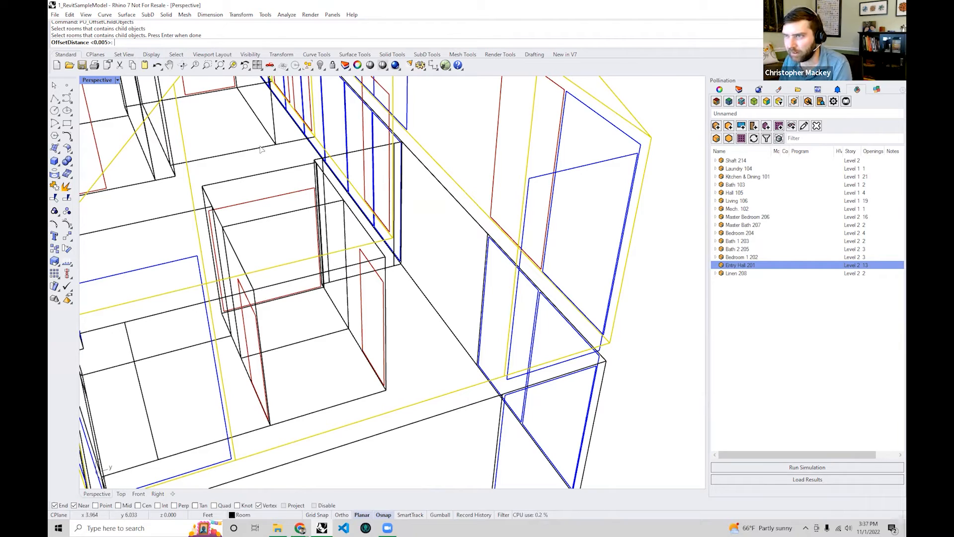
pyautogui.write('0.01')
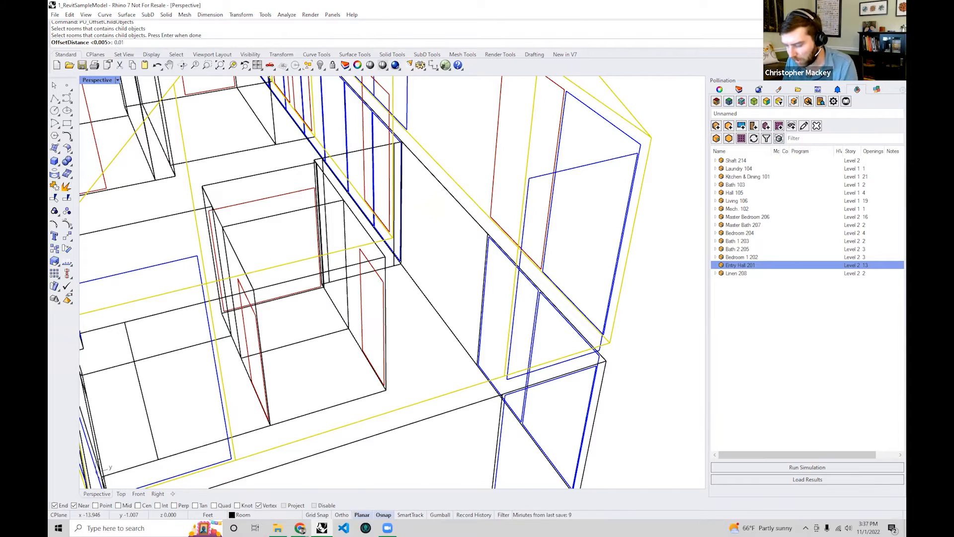
pyautogui.press('Return')
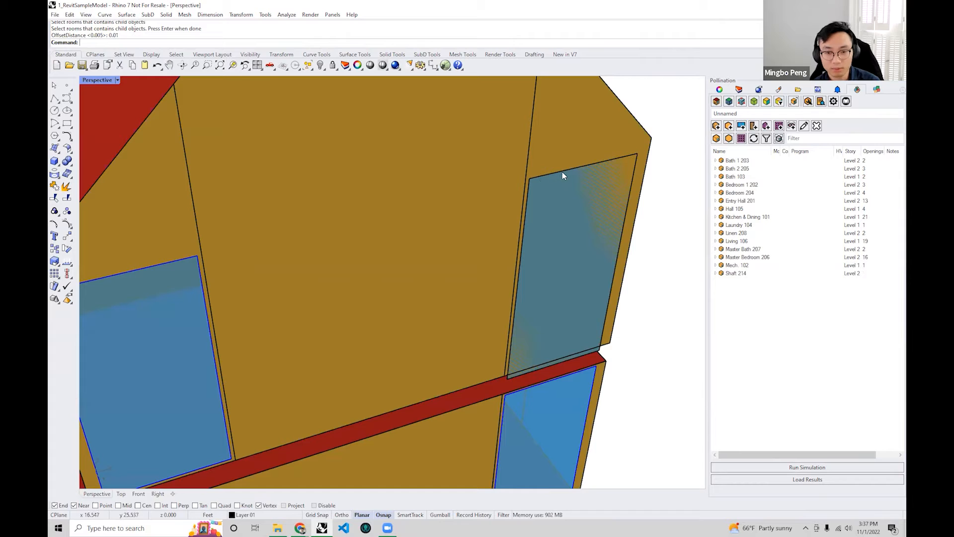
# - Check the gable-end aperture's lower edge against the wall and open the Entry Hall 201 room for editing
pyautogui.moveTo(571, 172); pyautogui.dragTo(491, 290, button='right')
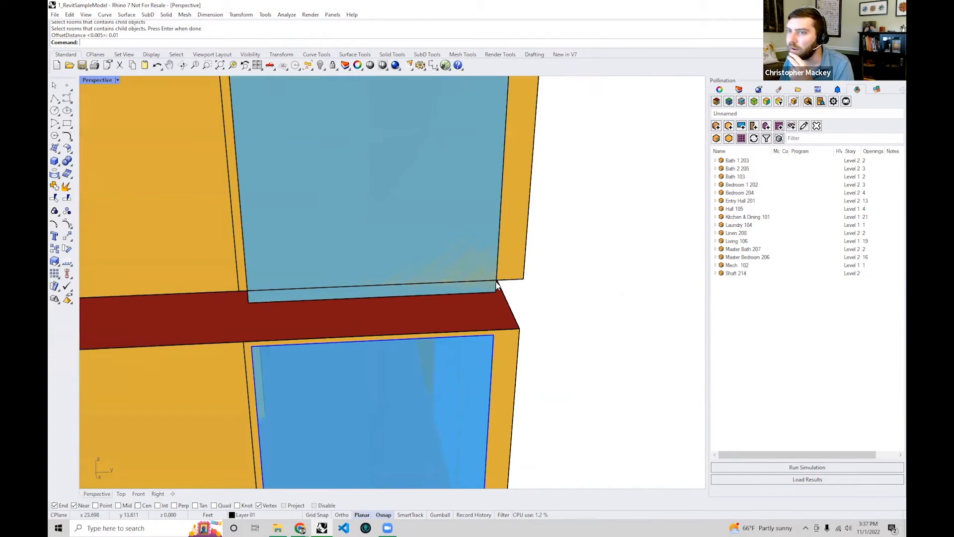
pyautogui.scroll(2, 495, 291)
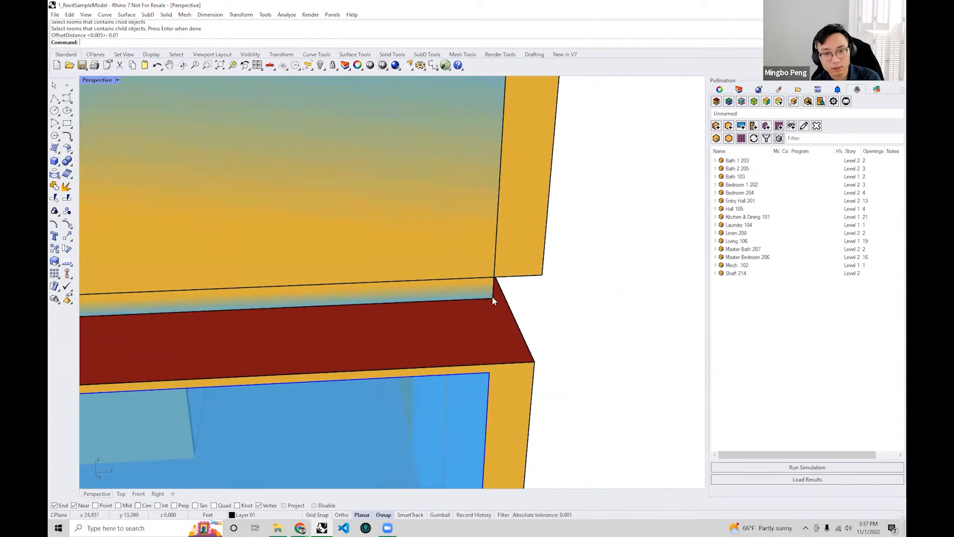
pyautogui.scroll(-6, 485, 311)
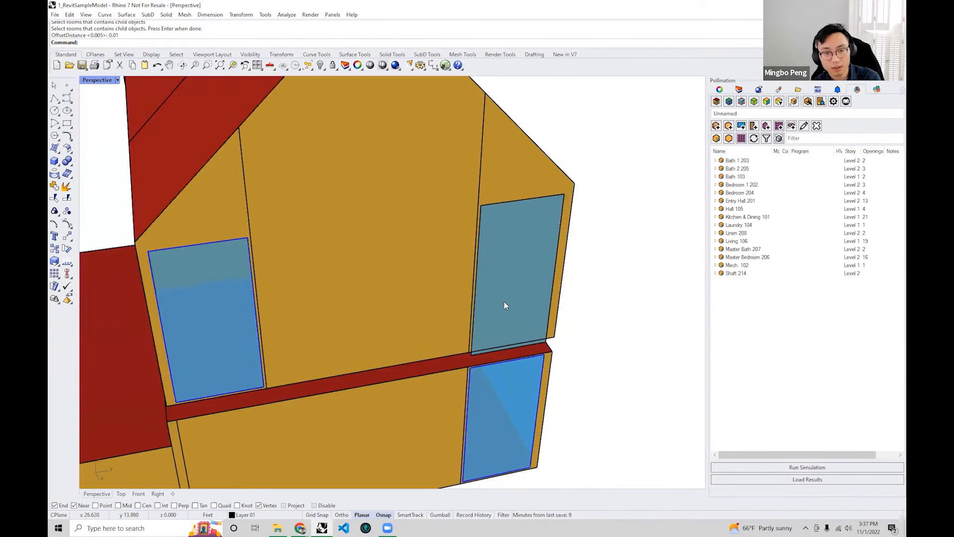
pyautogui.doubleClick(558, 314)
pyautogui.moveTo(564, 311); pyautogui.dragTo(607, 182, button='right')
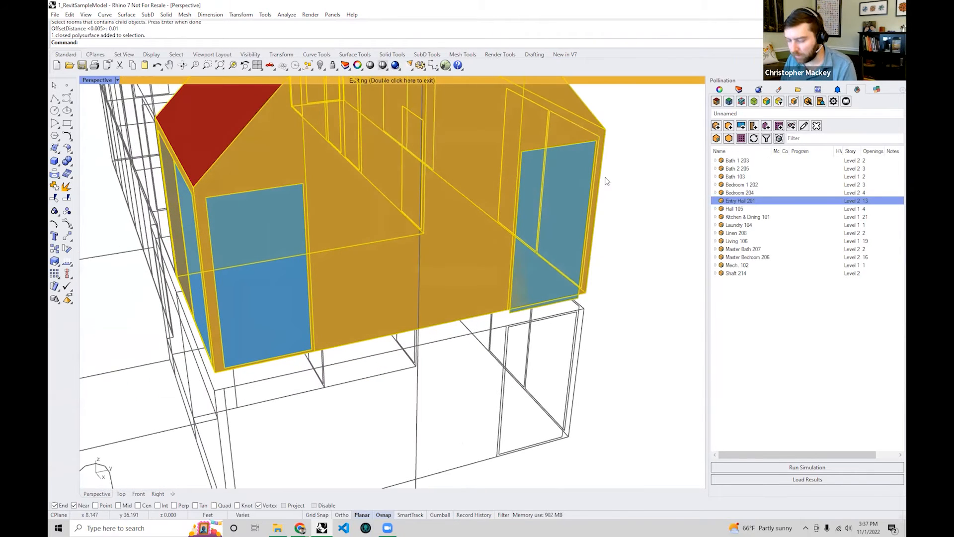
pyautogui.press('Escape')
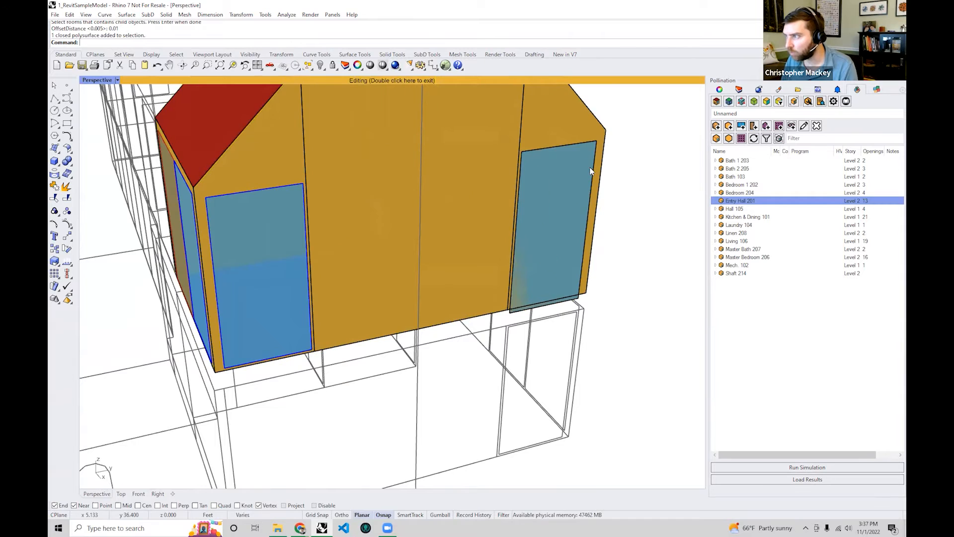
# - Scale the overhanging gable-end aperture with Scale1D from its upper corner to end at the wall's bottom edge, and exit room editing
pyautogui.click(593, 170)
pyautogui.write('S1')
pyautogui.press('Return')
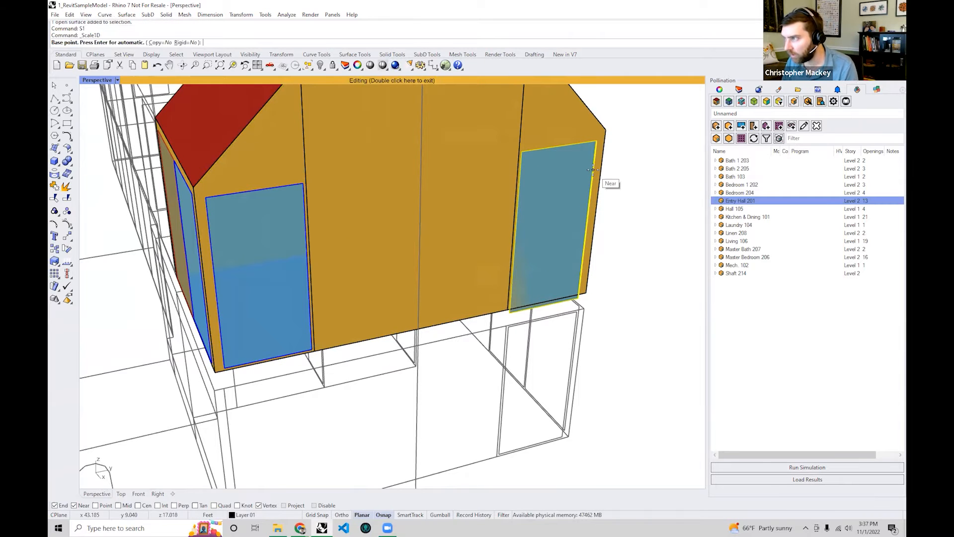
pyautogui.click(596, 141)
pyautogui.scroll(8, 585, 276)
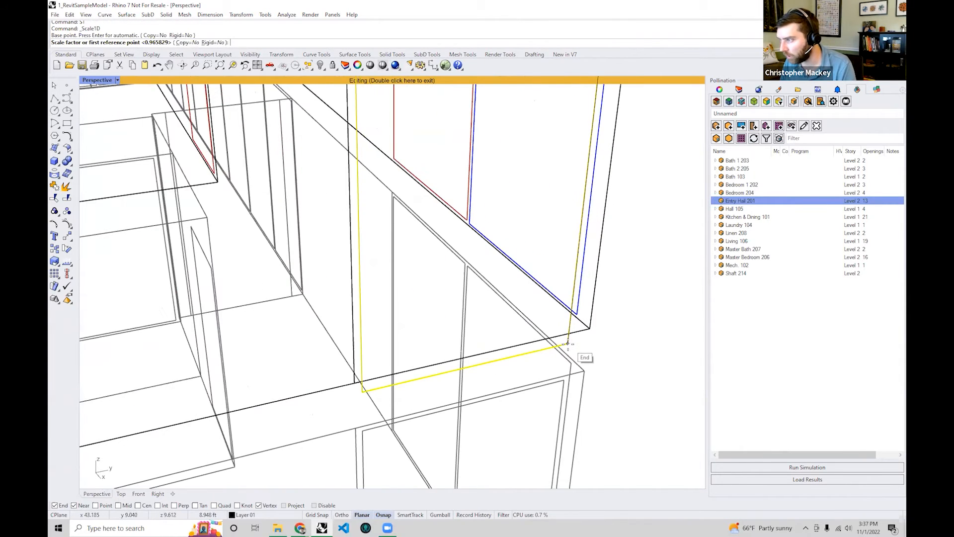
pyautogui.click(567, 344)
pyautogui.scroll(5, 567, 343)
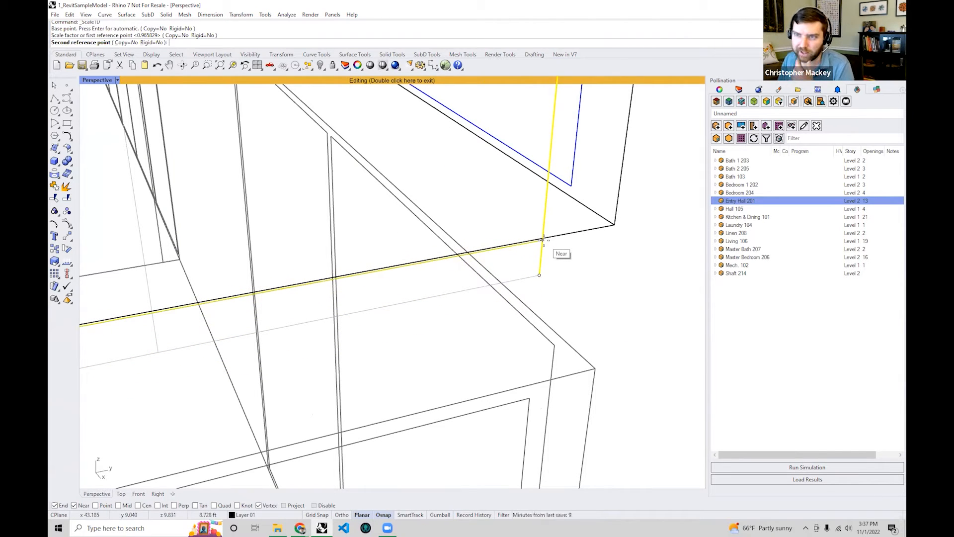
pyautogui.click(617, 227)
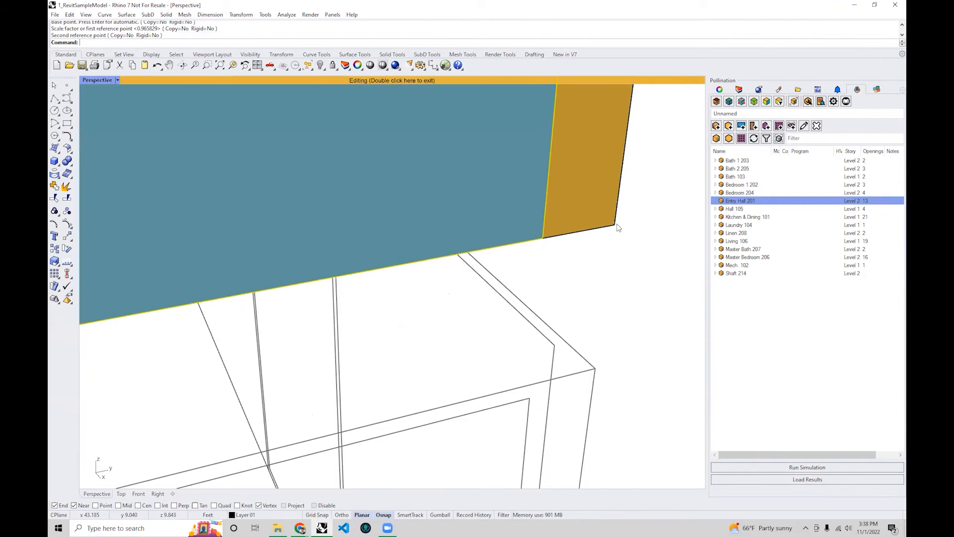
pyautogui.scroll(-5, 617, 227)
pyautogui.doubleClick(460, 80)
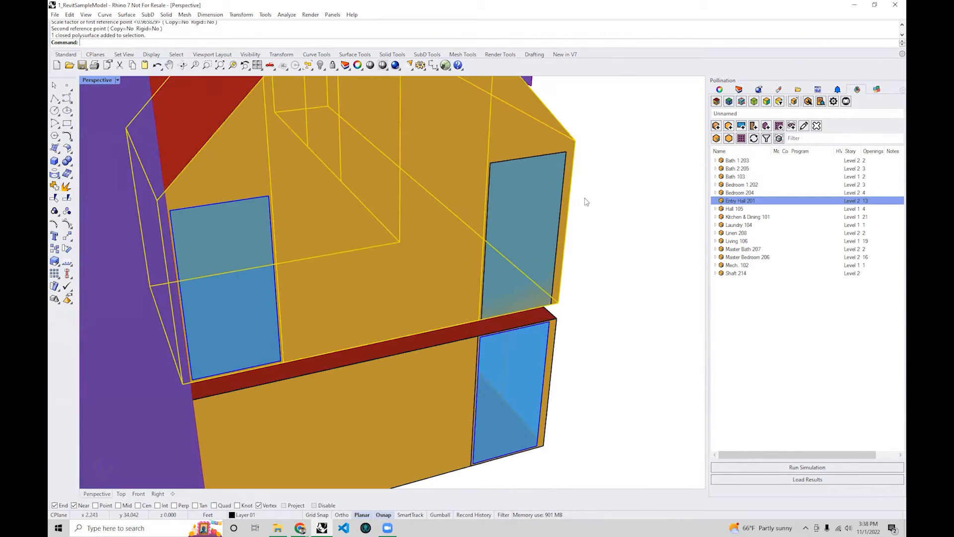
# - Offset the child objects of Entry Hall 201 by 0.01 with PO_OffsetChildObjects and inspect the gap below the resized aperture
pyautogui.write('O_OffsetChildObjects')
pyautogui.press('Return')
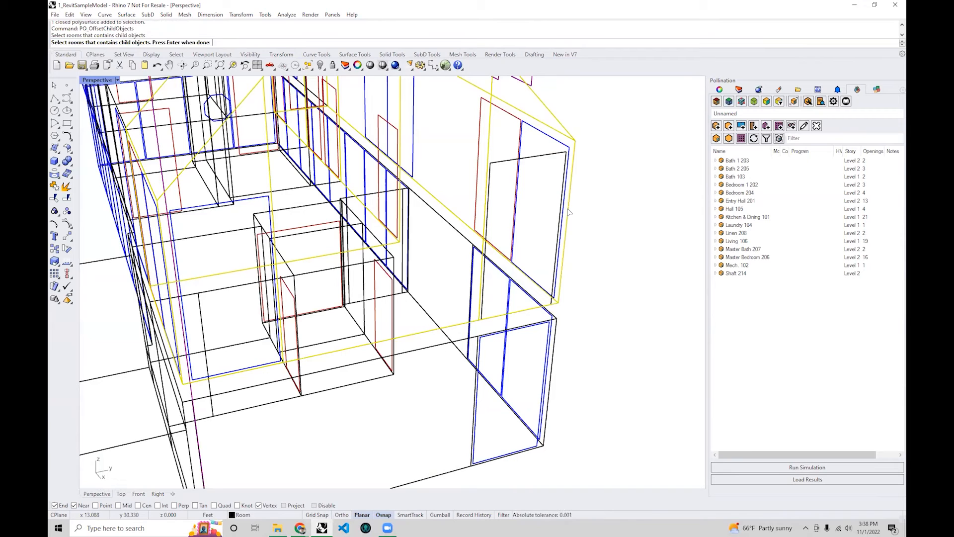
pyautogui.press('Return')
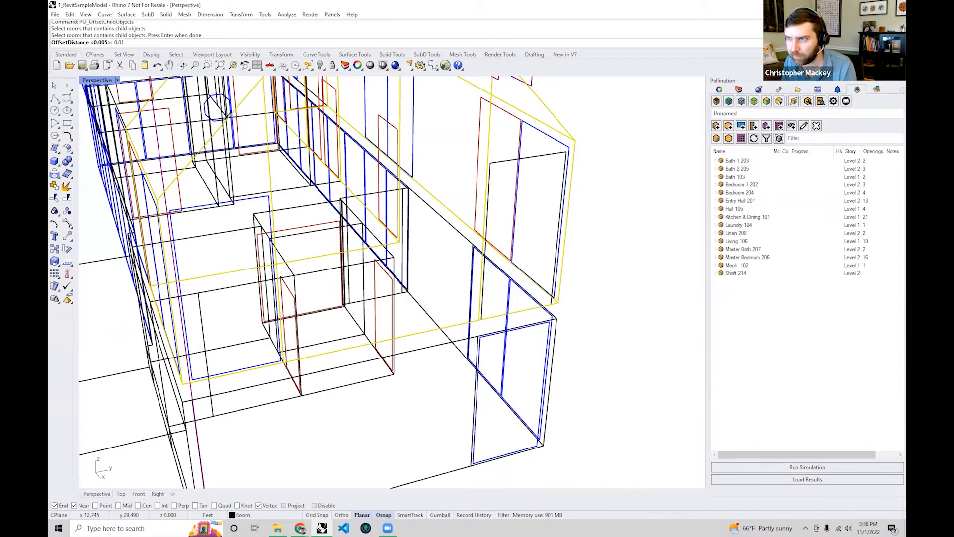
pyautogui.press('Return')
pyautogui.scroll(4, 562, 338)
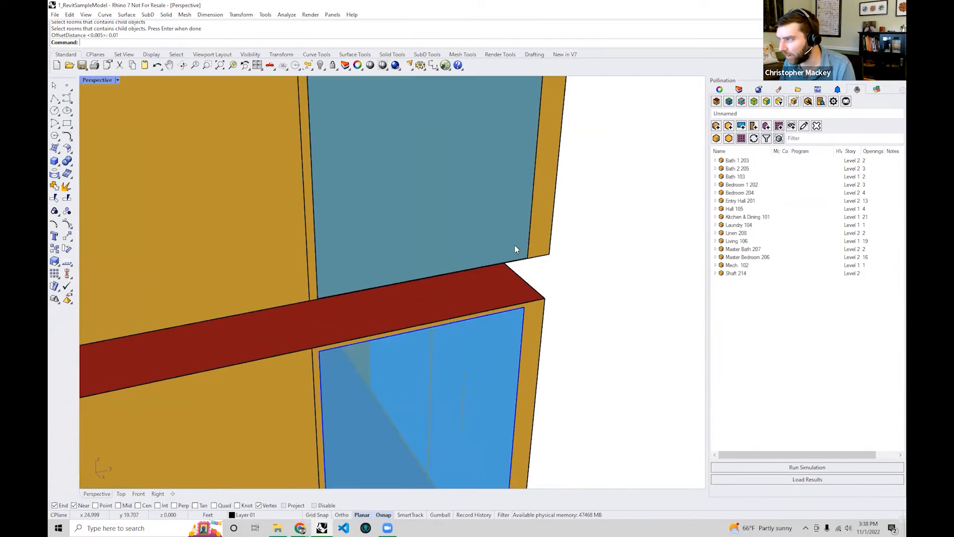
pyautogui.scroll(3, 515, 245)
pyautogui.scroll(-2, 575, 322)
pyautogui.keyDown('shift'); pyautogui.moveTo(628, 374); pyautogui.dragTo(615, 320, button='right'); pyautogui.keyUp('shift')
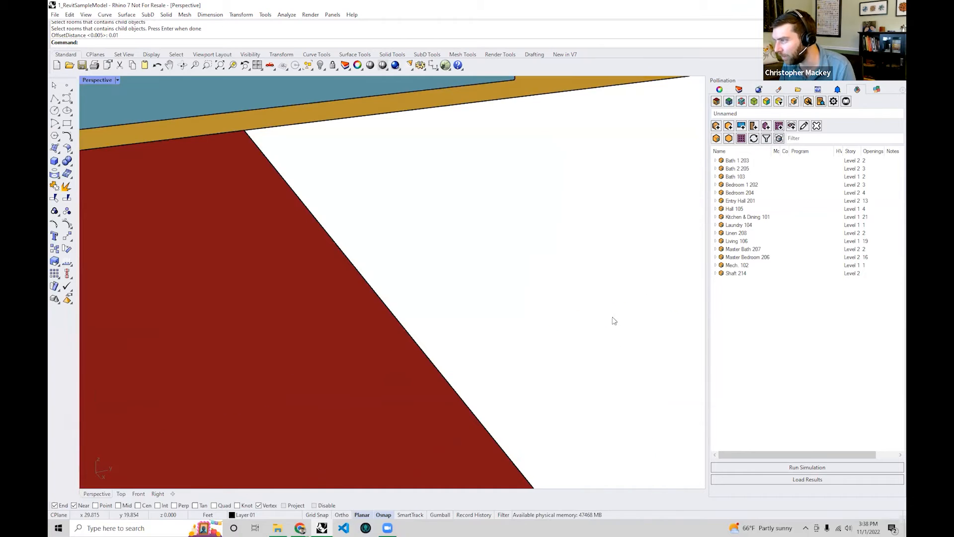
pyautogui.keyDown('shift'); pyautogui.moveTo(551, 147); pyautogui.dragTo(545, 156, button='right'); pyautogui.keyUp('shift')
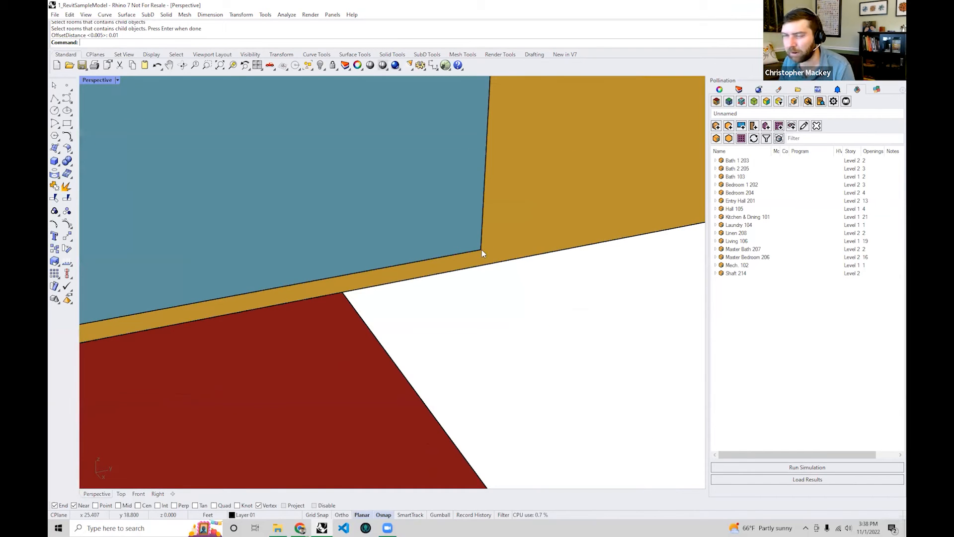
# - Run PO_ValidateModel on the whole model with ValidateSelected at No and dismiss the result message
pyautogui.scroll(-8, 481, 249)
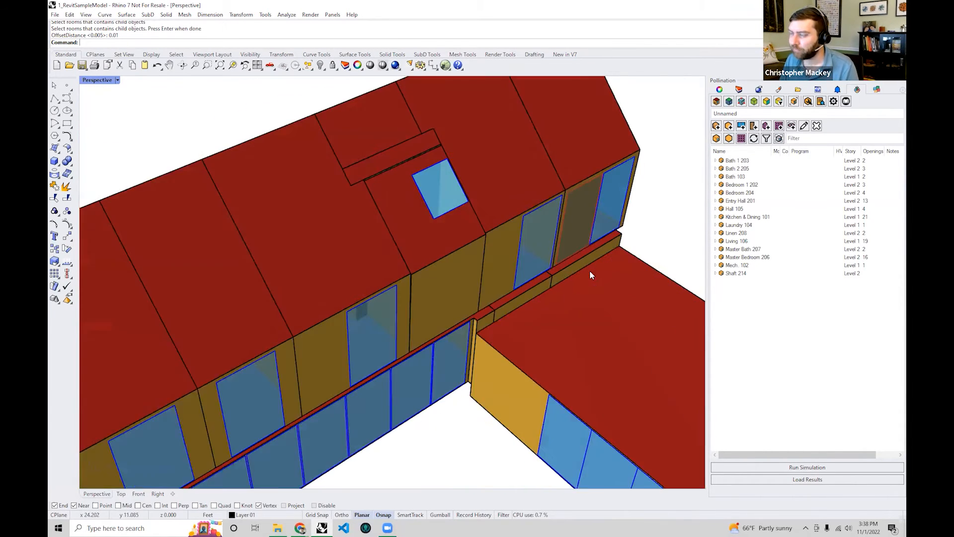
pyautogui.scroll(-4, 556, 273)
pyautogui.keyDown('shift'); pyautogui.moveTo(556, 272); pyautogui.dragTo(478, 262, button='right'); pyautogui.keyUp('shift')
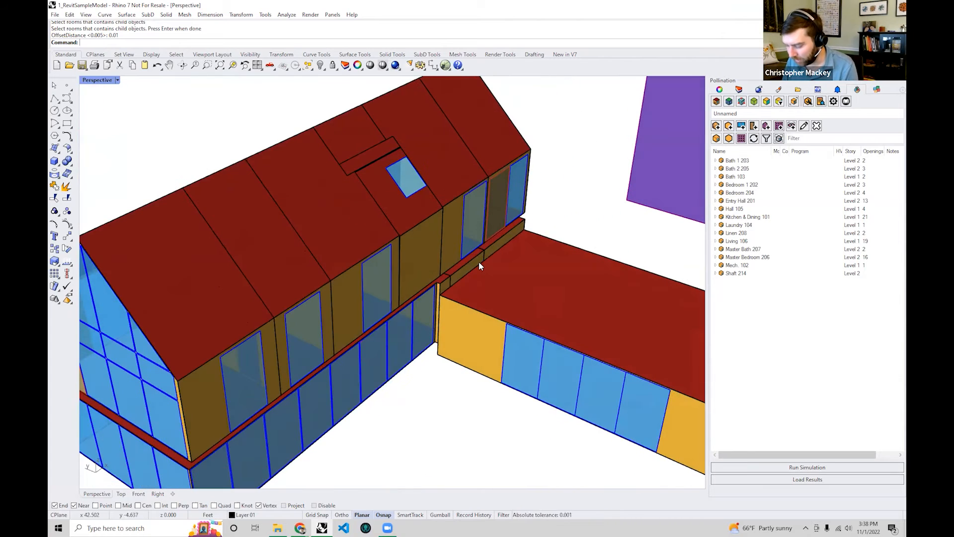
pyautogui.write('O_ValidateModel')
pyautogui.press('Return')
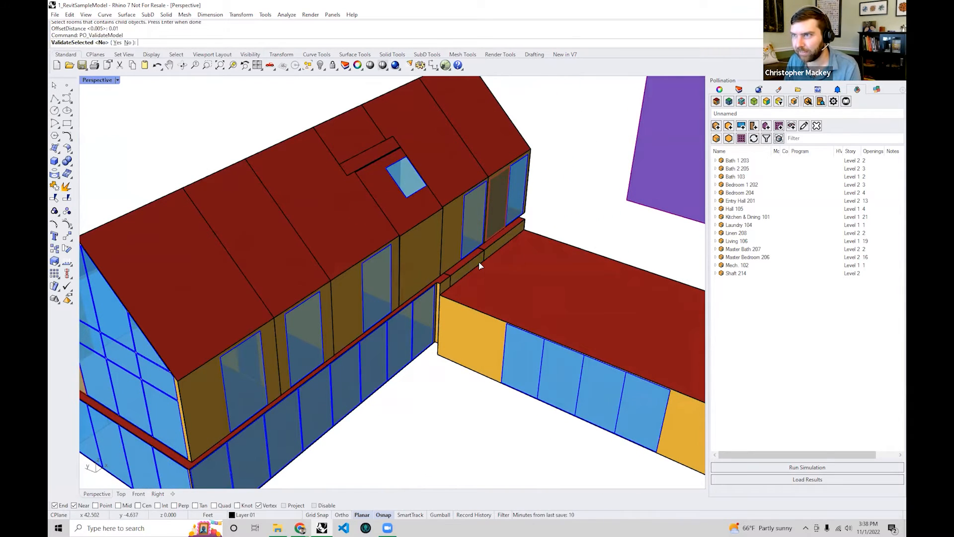
pyautogui.press('Return')
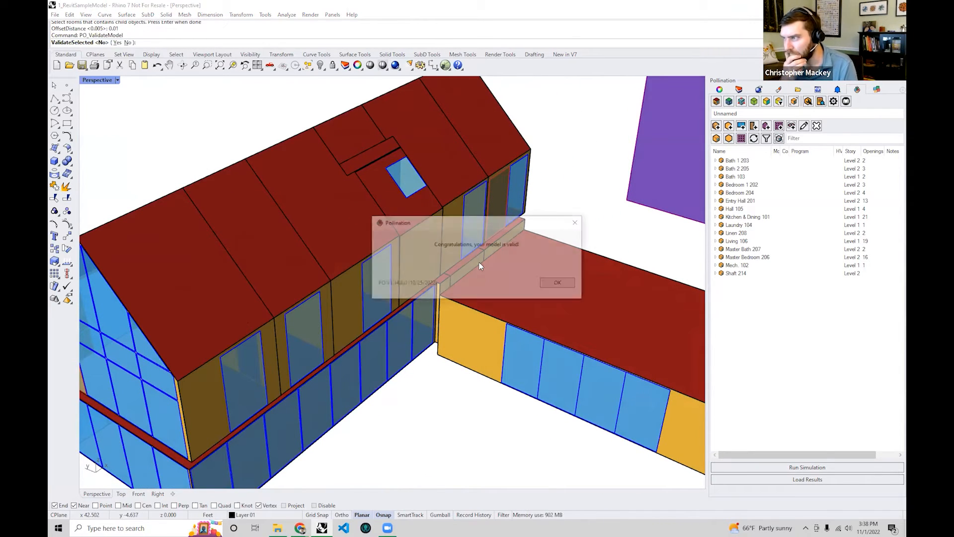
pyautogui.click(557, 284)
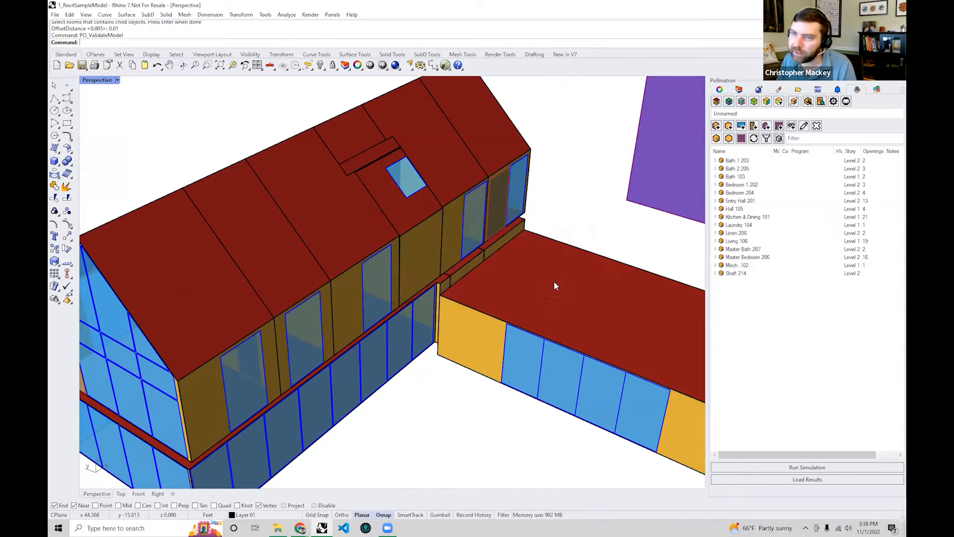
# - Examine the corrected gable-end aperture and look briefly at the model's shade list before returning to the room list
pyautogui.scroll(-5, 550, 276)
pyautogui.keyDown('shift'); pyautogui.moveTo(528, 260); pyautogui.dragTo(110, 244, button='right'); pyautogui.keyUp('shift')
pyautogui.scroll(5, 343, 259)
pyautogui.scroll(6, 268, 231)
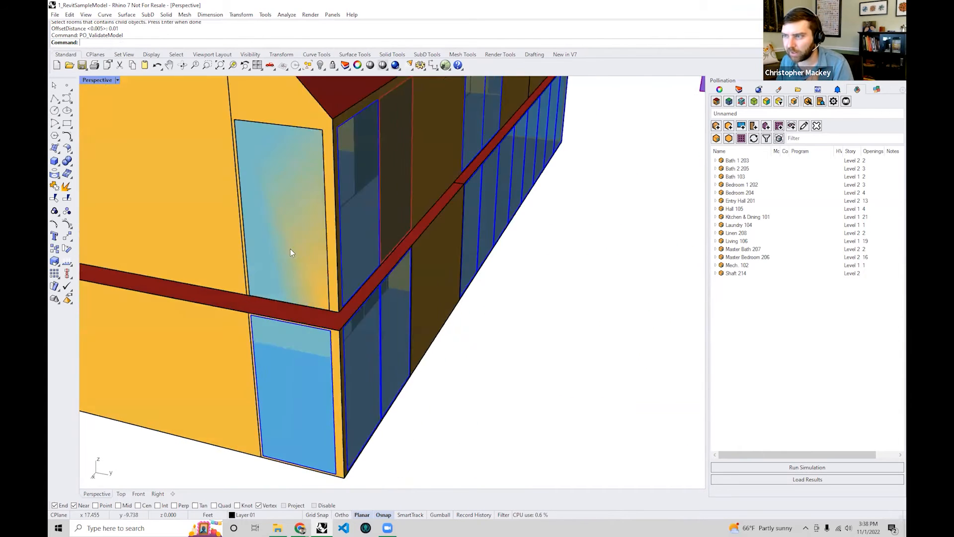
pyautogui.click(352, 166)
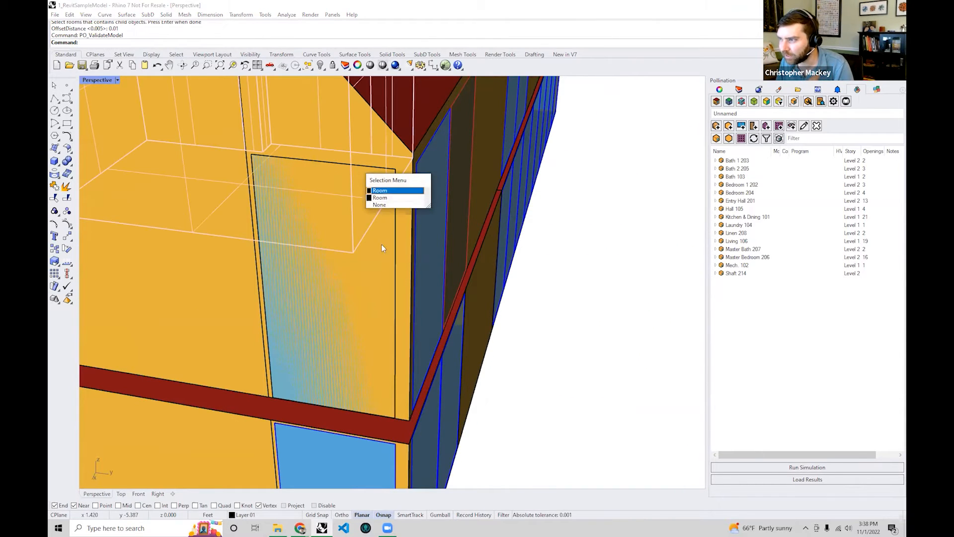
pyautogui.click(397, 315)
pyautogui.moveTo(425, 355); pyautogui.dragTo(569, 372, button='right')
pyautogui.click(570, 372)
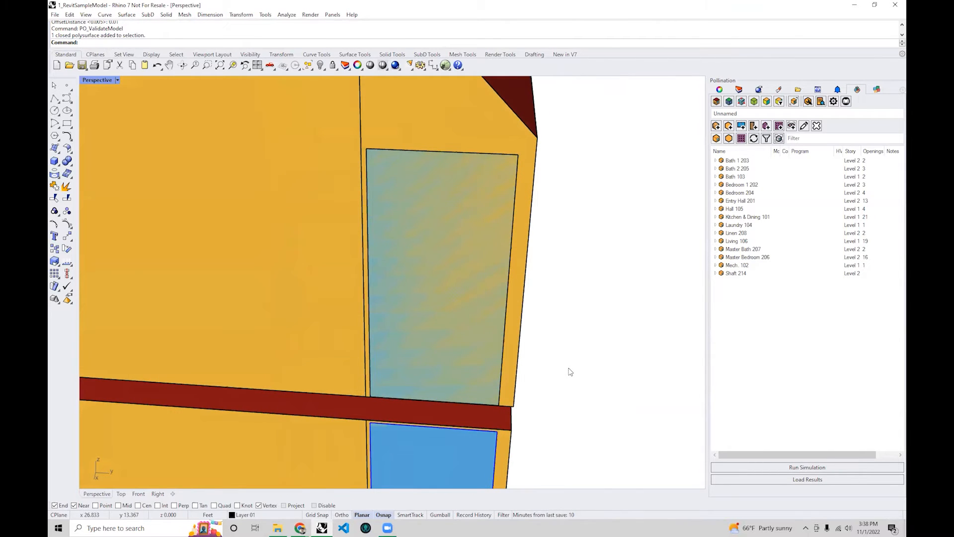
pyautogui.click(729, 138)
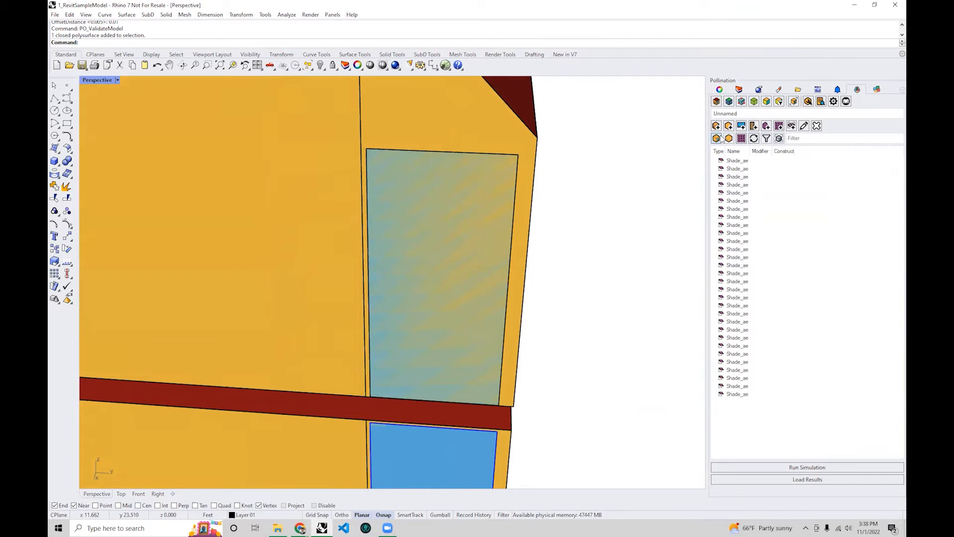
pyautogui.click(716, 139)
# - Reopen Entry Hall 201 for editing and shorten its gable-end aperture with Scale1D from the upper corner to the adjacent side window's bottom level
pyautogui.moveTo(558, 203); pyautogui.dragTo(553, 221, button='right')
pyautogui.doubleClick(594, 214)
pyautogui.click(669, 265)
pyautogui.click(618, 234)
pyautogui.press('Return')
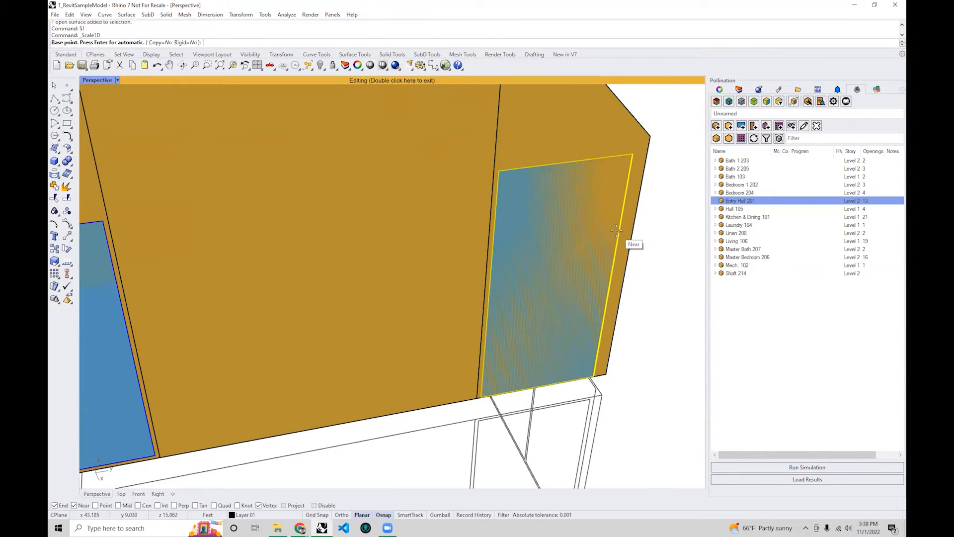
pyautogui.click(632, 154)
pyautogui.scroll(5, 598, 376)
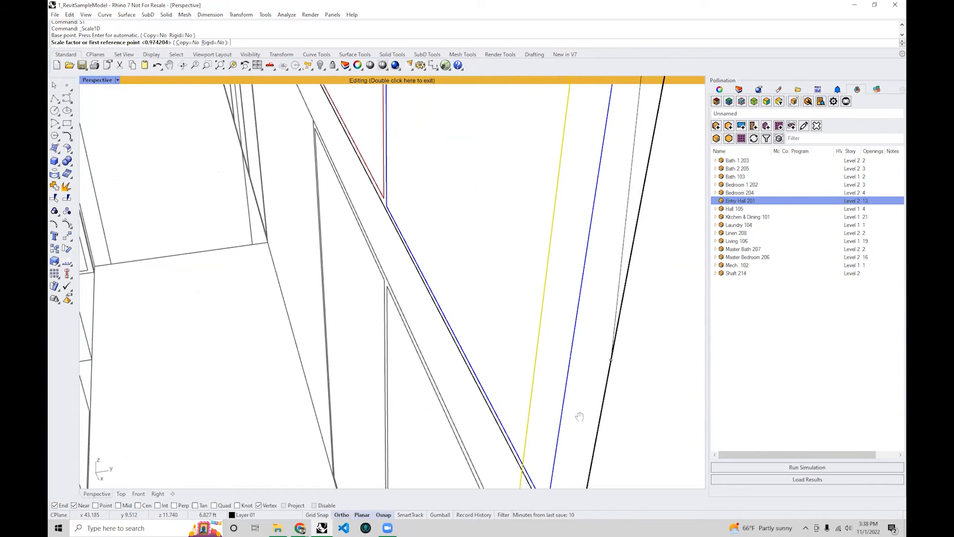
pyautogui.scroll(-4, 571, 422)
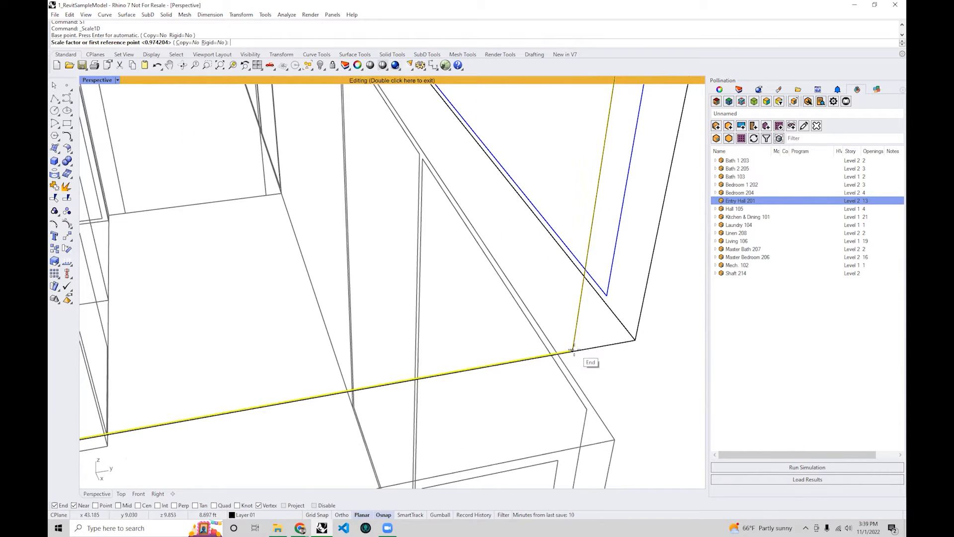
pyautogui.click(573, 349)
pyautogui.click(607, 296)
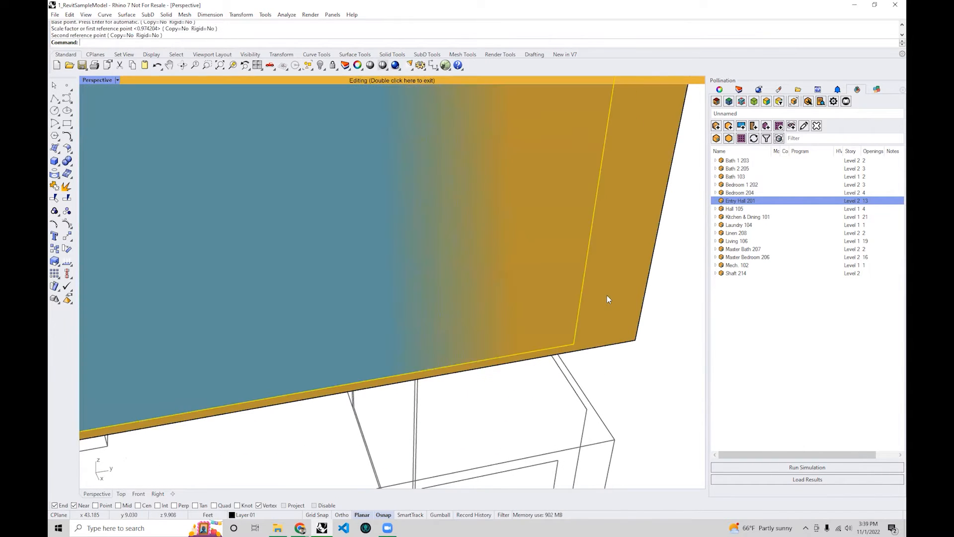
# - Leave Entry Hall 201 editing and undo the earlier child-object offset and Scale1D changes to its gable-end aperture
pyautogui.scroll(-6, 643, 282)
pyautogui.doubleClick(392, 80)
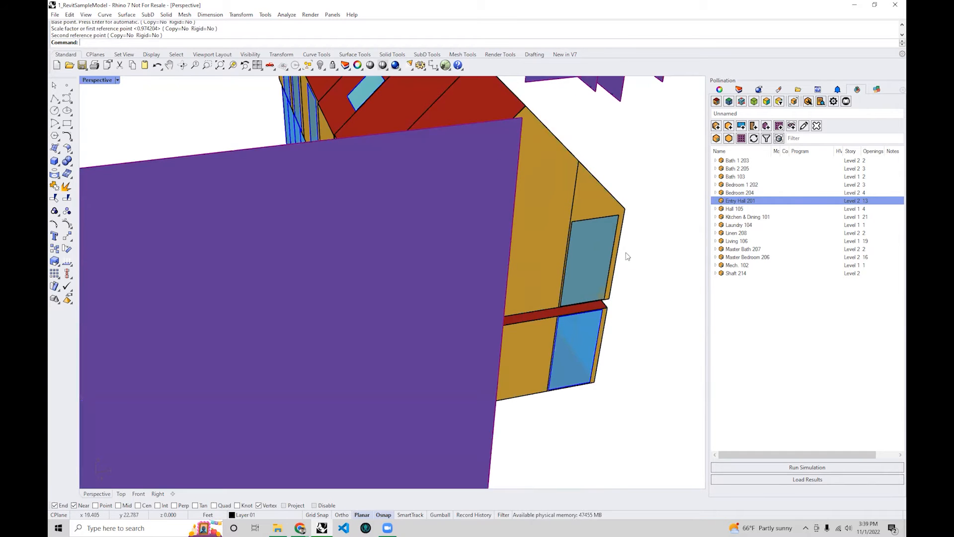
pyautogui.moveTo(644, 268); pyautogui.dragTo(580, 262, button='right')
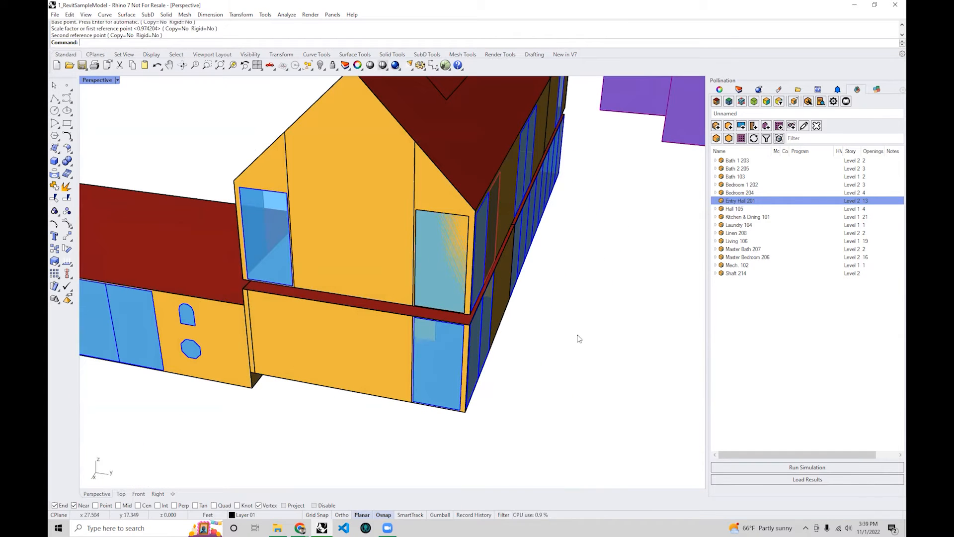
pyautogui.hotkey('ctrl', 'z')
pyautogui.hotkey('ctrl', 'z')
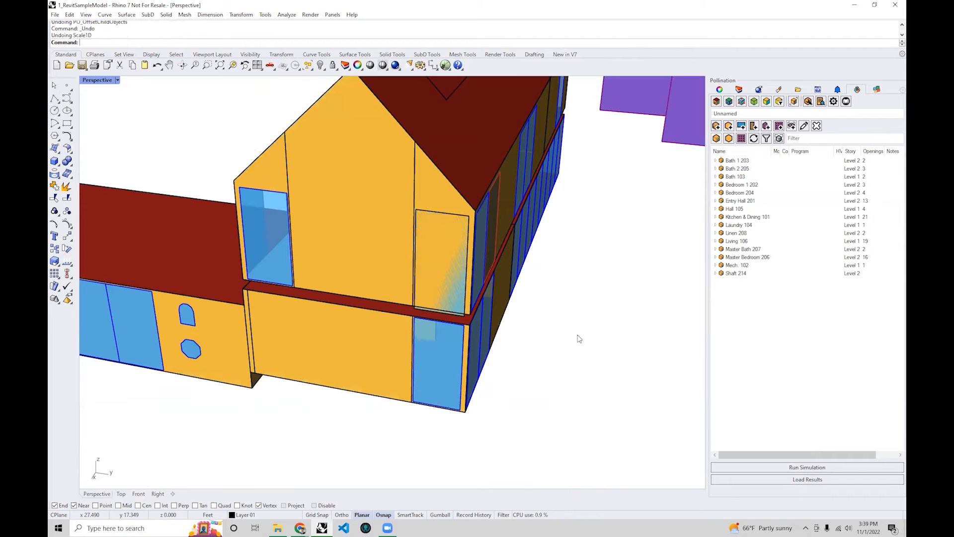
# - Reopen Entry Hall 201 and shorten its gable-end aperture with Scale1D from the upper corner to the adjacent side window's bottom level, then leave editing
pyautogui.moveTo(478, 333); pyautogui.dragTo(593, 300, button='right')
pyautogui.scroll(5, 632, 292)
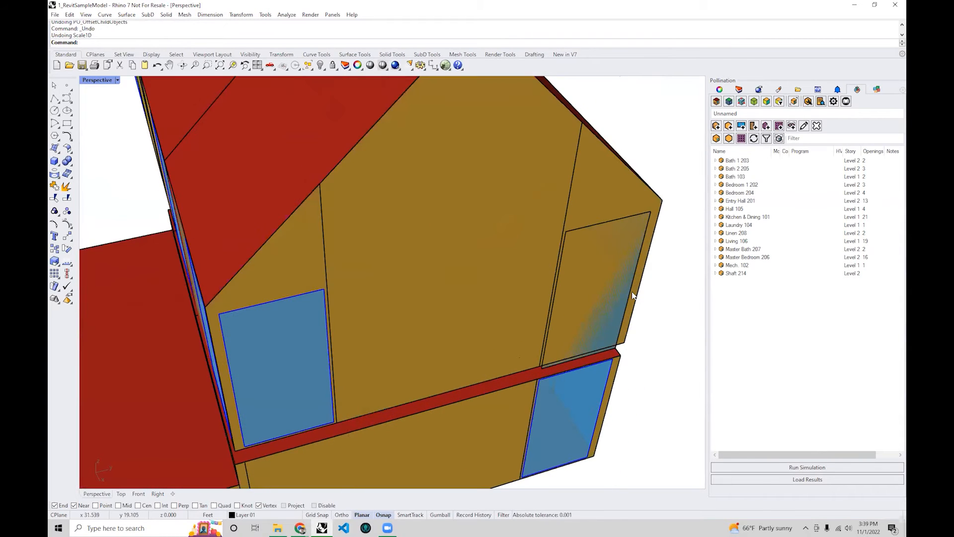
pyautogui.doubleClick(638, 296)
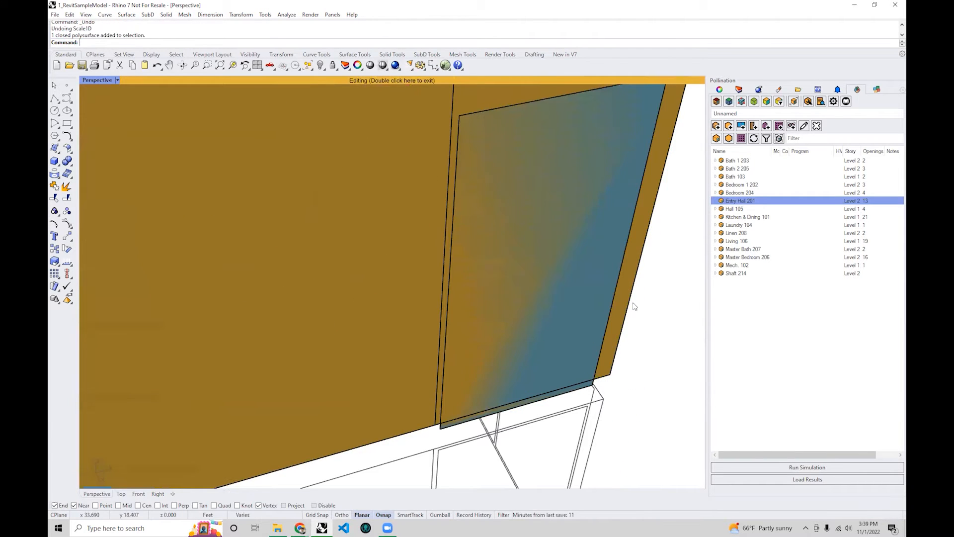
pyautogui.click(614, 301)
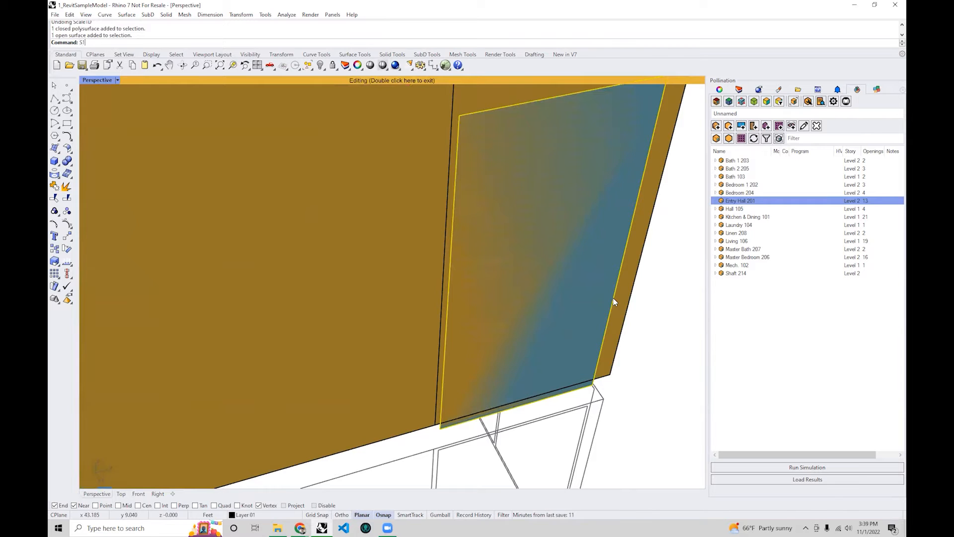
pyautogui.write('S1')
pyautogui.press('Return')
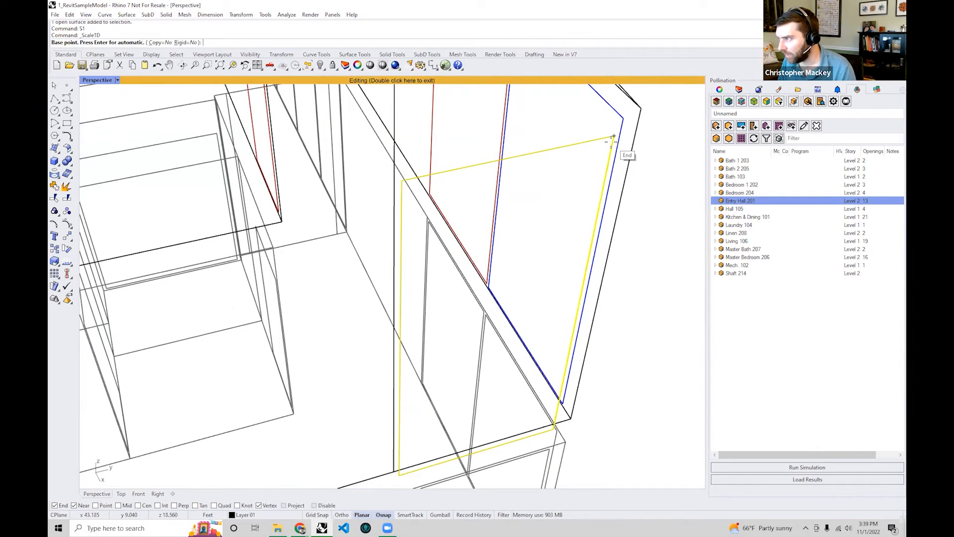
pyautogui.click(614, 137)
pyautogui.scroll(5, 556, 424)
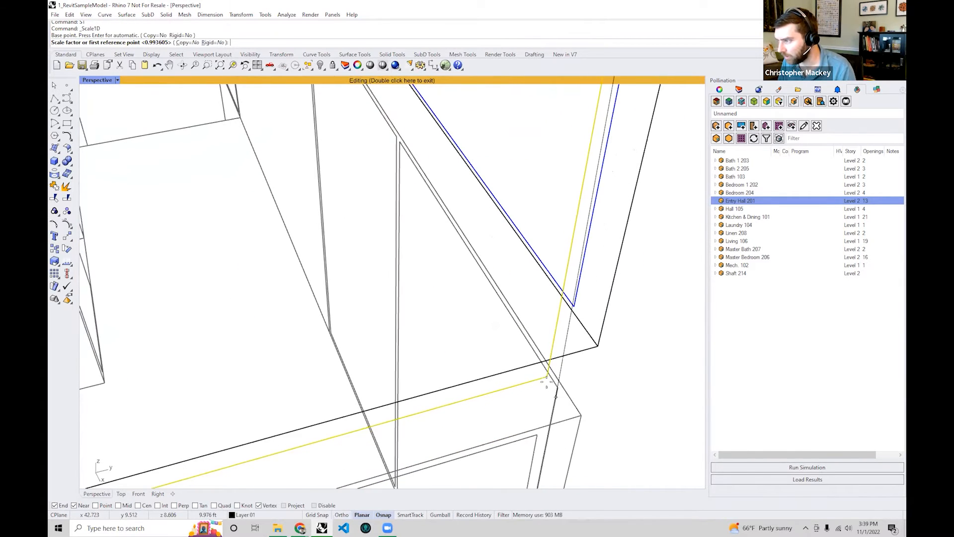
pyautogui.click(548, 379)
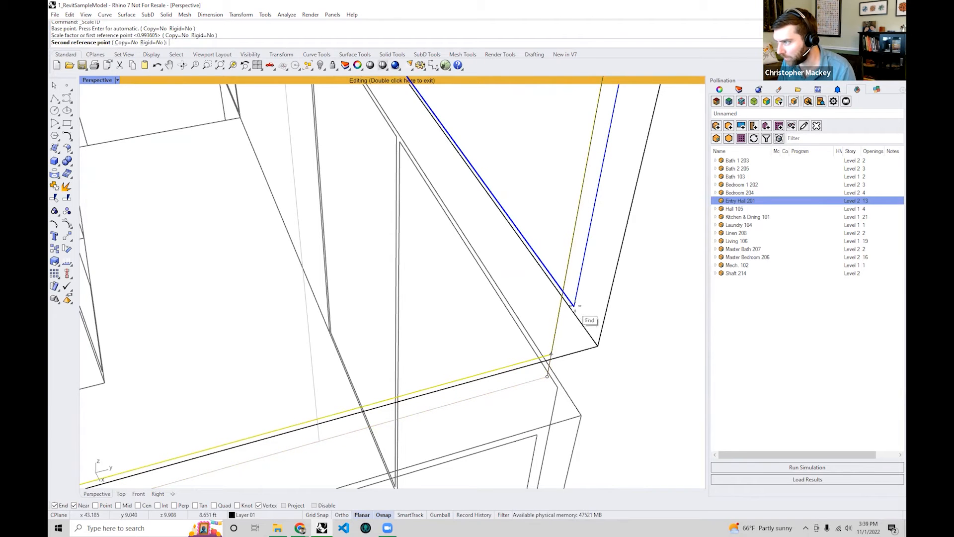
pyautogui.click(575, 306)
pyautogui.scroll(-5, 575, 305)
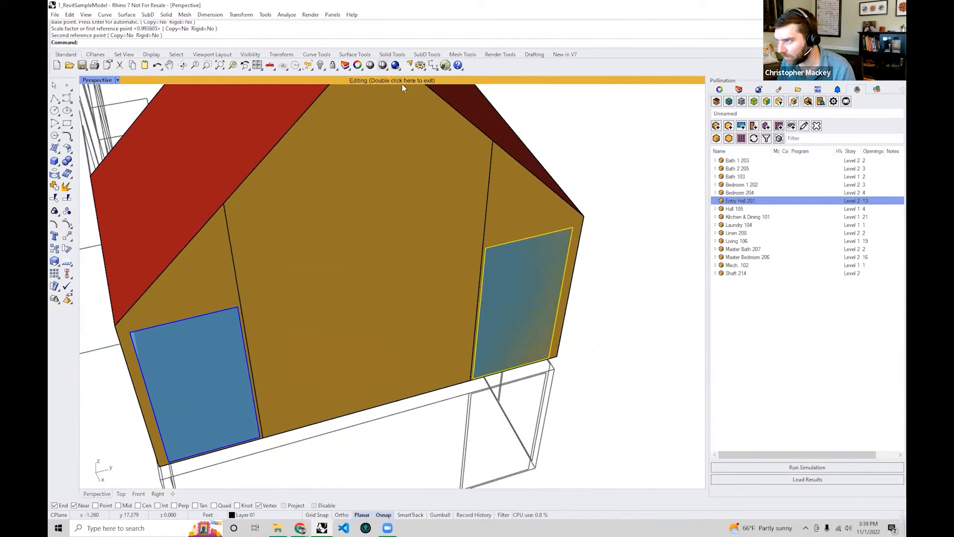
pyautogui.doubleClick(399, 81)
# - Refresh the face-type colouring and inspect the building's facades
pyautogui.scroll(5, 527, 286)
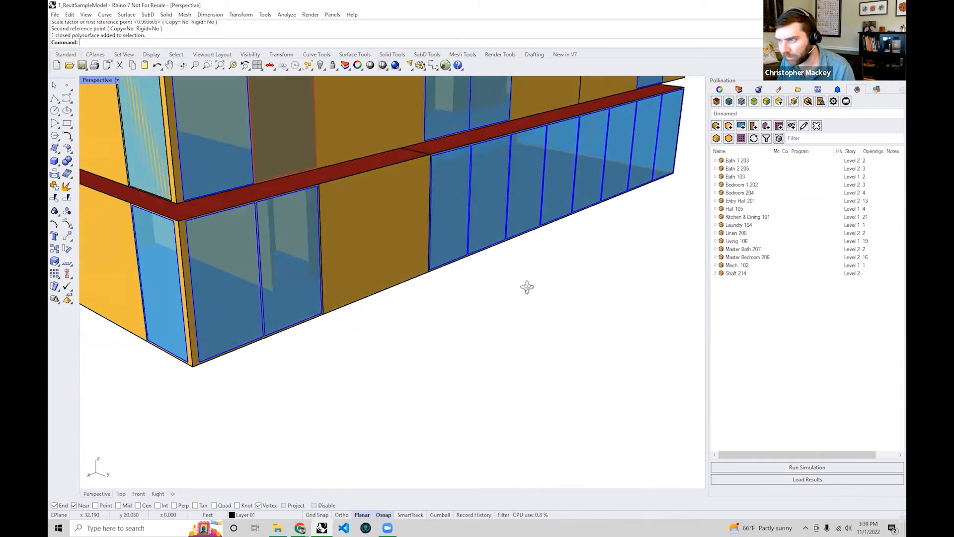
pyautogui.moveTo(526, 286); pyautogui.dragTo(741, 145, button='right')
pyautogui.click(716, 101)
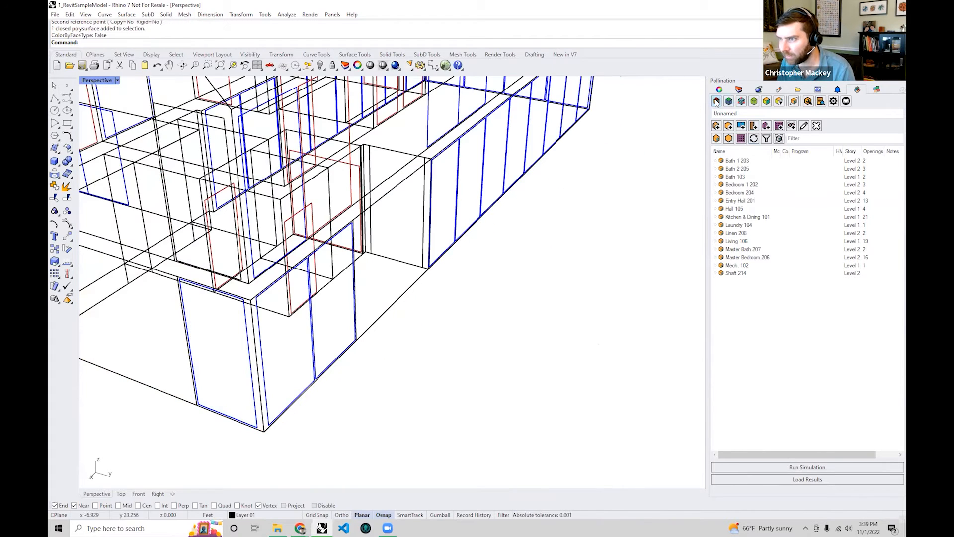
pyautogui.click(716, 101)
pyautogui.scroll(5, 487, 237)
pyautogui.moveTo(487, 236); pyautogui.dragTo(457, 259, button='right')
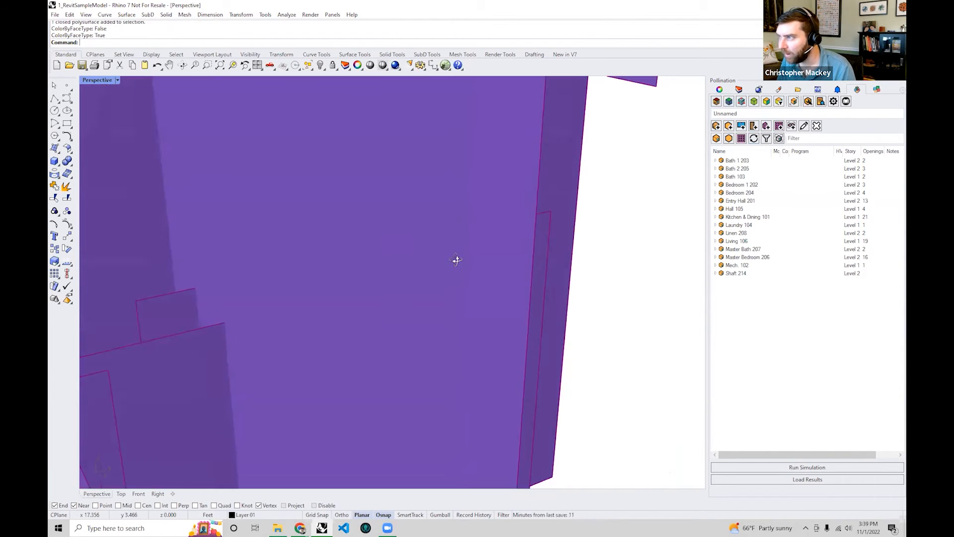
pyautogui.scroll(-5, 567, 279)
# - Run PO_ValidateModel on the whole model and dismiss the result message
pyautogui.write('P')
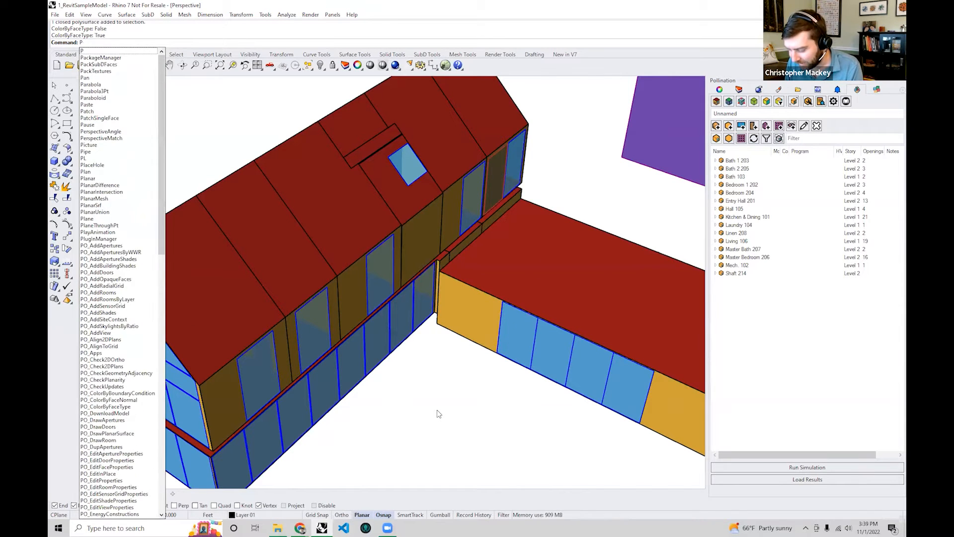
pyautogui.write('O_ValidateModel')
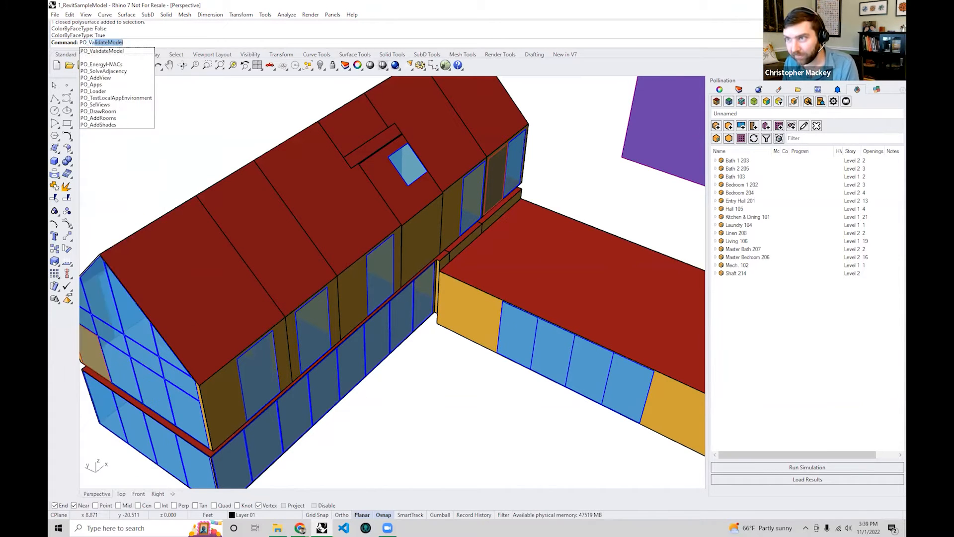
pyautogui.press('Return')
pyautogui.press('Return')
pyautogui.click(559, 283)
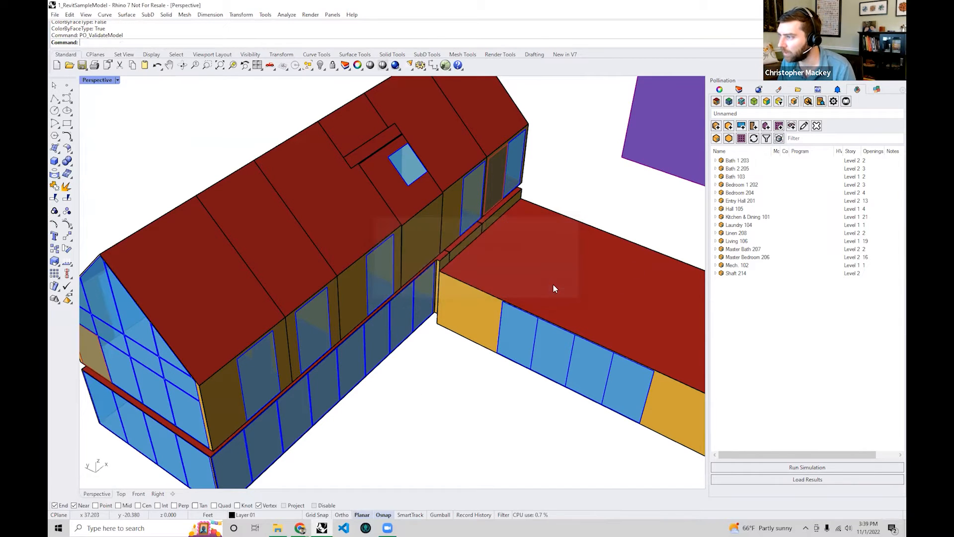
# - Examine the whole building and the junction between the gabled volume and the flat-roofed wing
pyautogui.scroll(-6, 384, 311)
pyautogui.moveTo(478, 350); pyautogui.dragTo(460, 394, button='right')
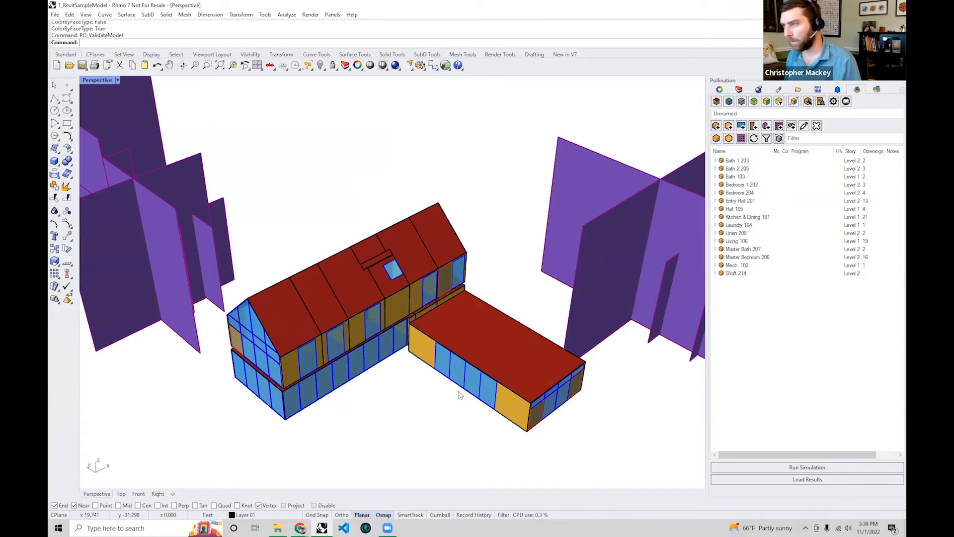
pyautogui.moveTo(459, 396)
pyautogui.mouseDown(button='right')
pyautogui.moveTo(484, 387)
pyautogui.moveTo(458, 376)
pyautogui.moveTo(472, 331)
pyautogui.moveTo(453, 387)
pyautogui.mouseUp(button='right')
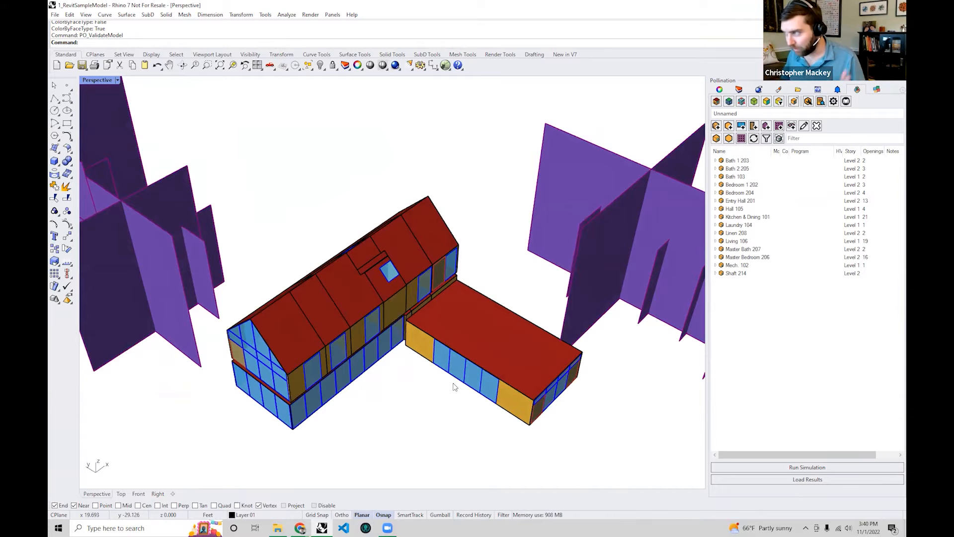
pyautogui.moveTo(558, 345); pyautogui.dragTo(416, 255, button='right')
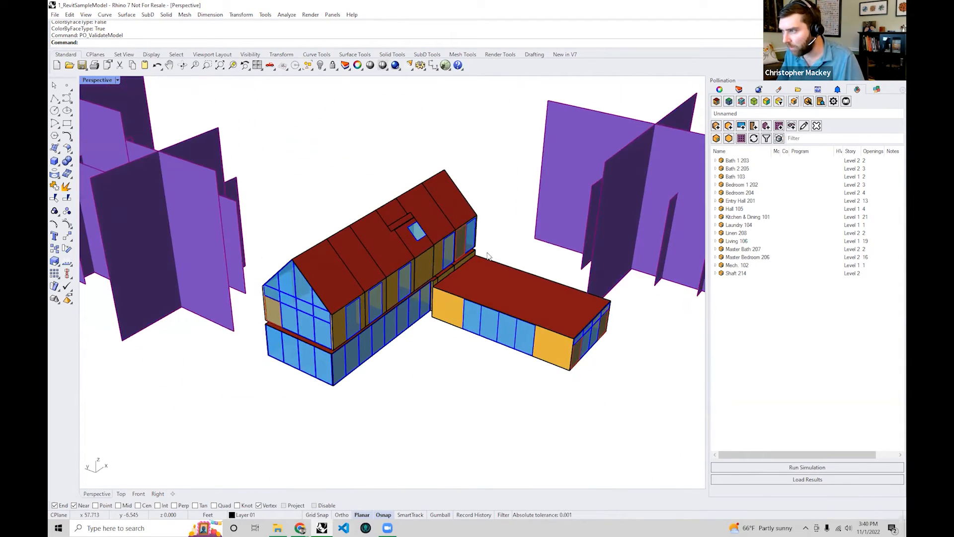
pyautogui.scroll(5, 416, 256)
pyautogui.scroll(3, 415, 258)
pyautogui.scroll(-8, 416, 258)
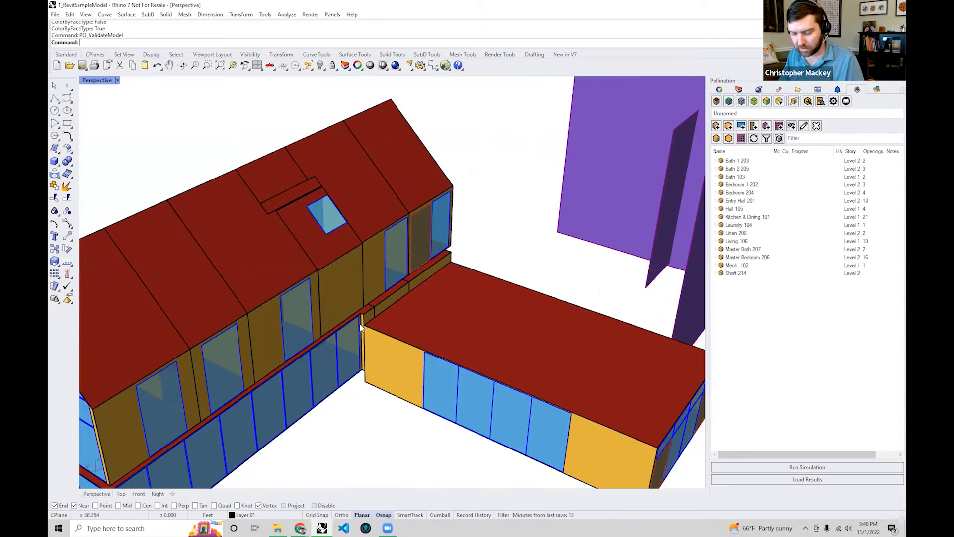
pyautogui.scroll(2, 390, 257)
pyautogui.scroll(-3, 391, 258)
pyautogui.keyDown('shift'); pyautogui.moveTo(393, 256); pyautogui.dragTo(403, 279, button='right'); pyautogui.keyUp('shift')
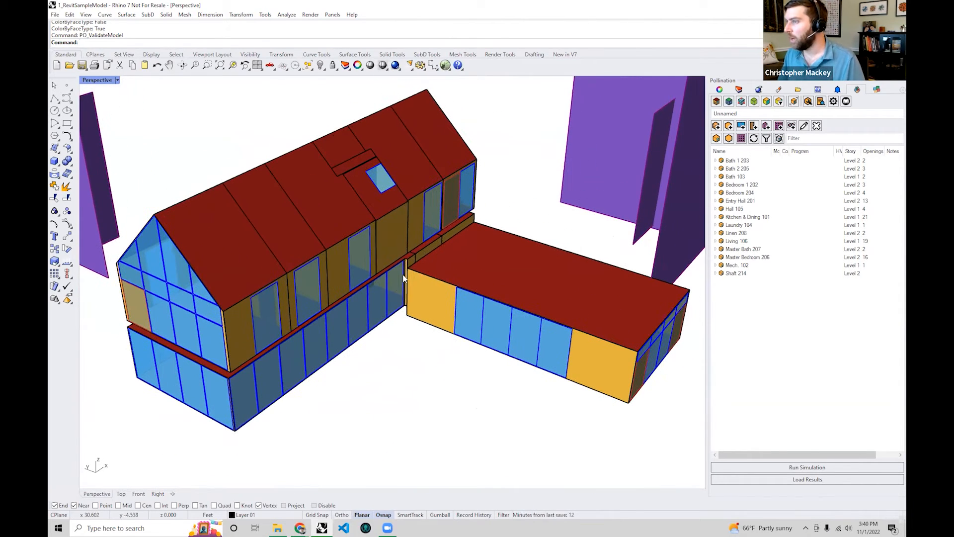
# - Colour the model by boundary condition and inspect the underside and roof of the building
pyautogui.click(730, 101)
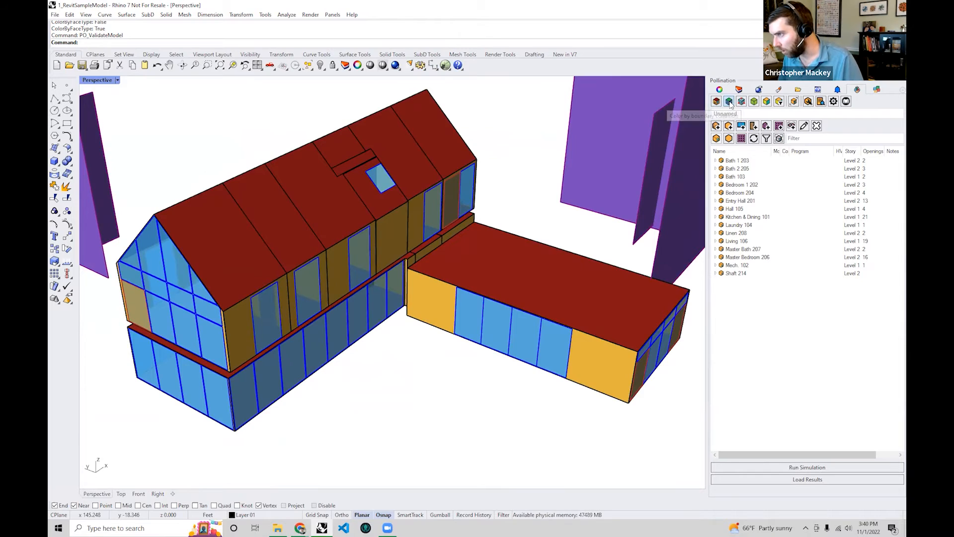
pyautogui.moveTo(394, 265); pyautogui.dragTo(579, 258, button='right')
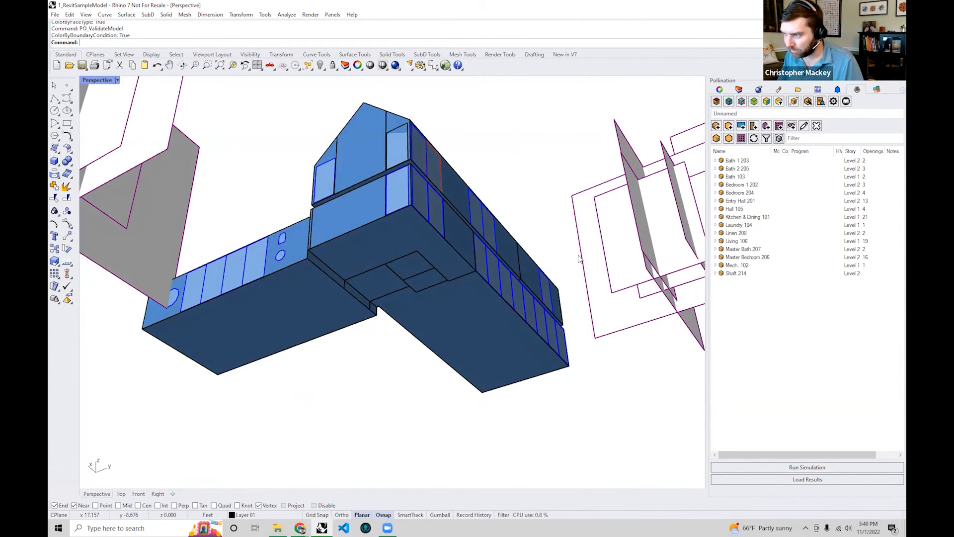
pyautogui.scroll(4, 408, 240)
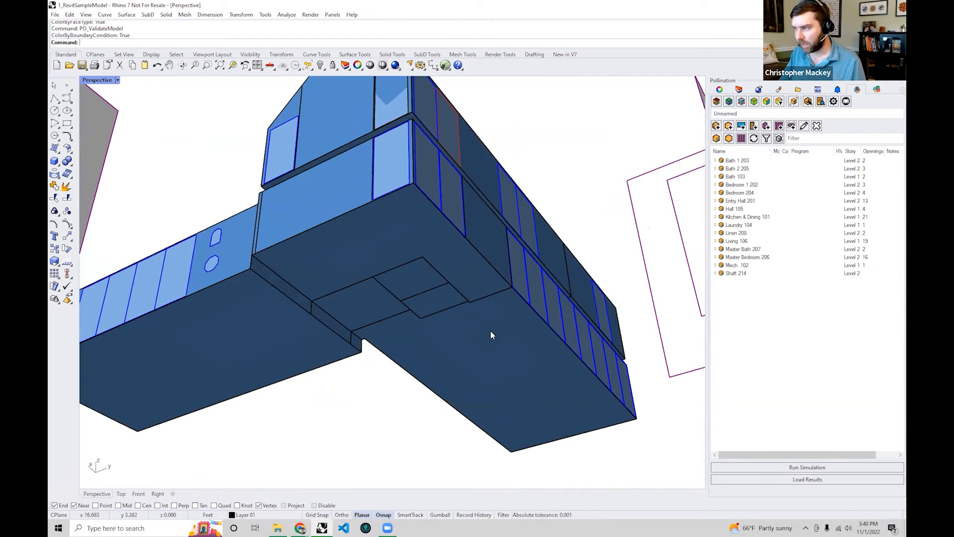
pyautogui.moveTo(428, 327); pyautogui.dragTo(607, 323, button='right')
pyautogui.scroll(-6, 561, 327)
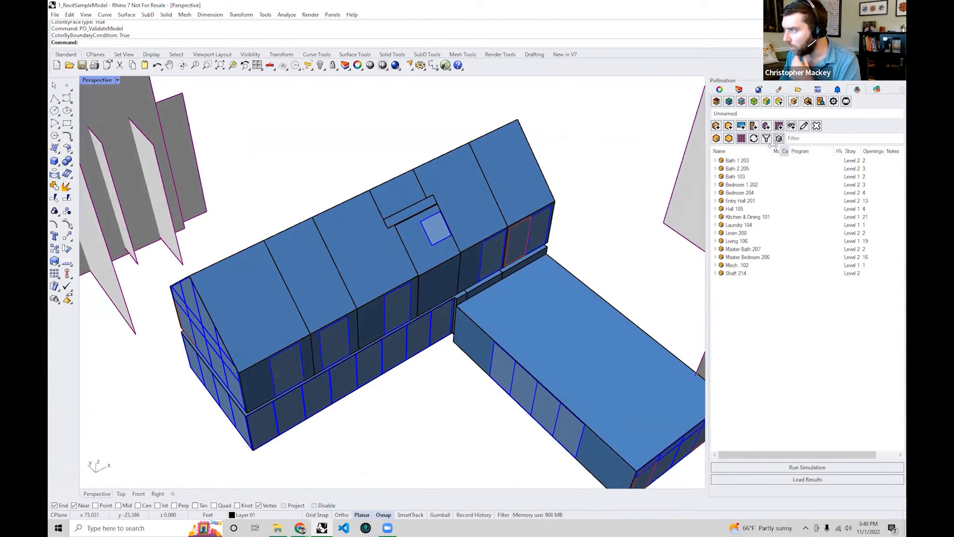
# - Hide the RoofCeiling faces through the renderer settings and refresh the boundary-condition colouring
pyautogui.click(780, 102)
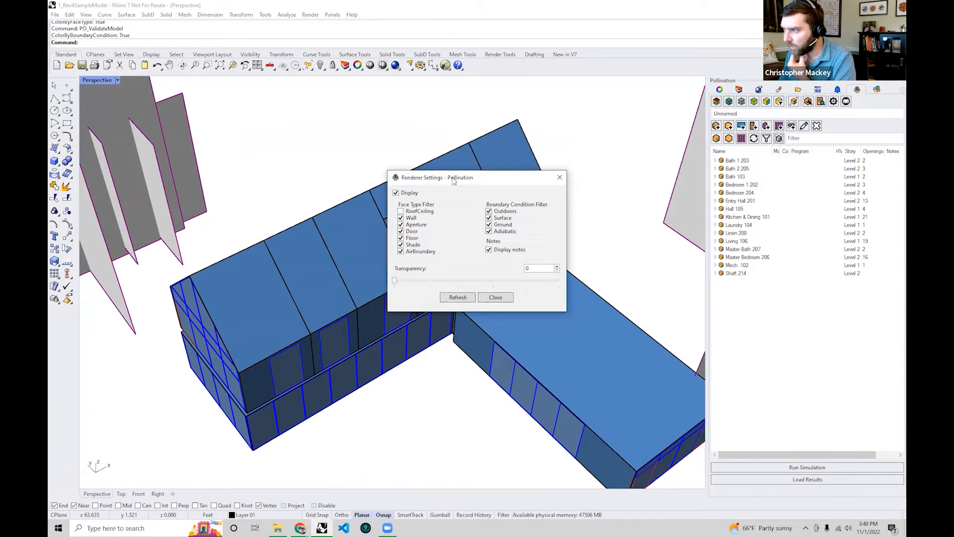
pyautogui.moveTo(441, 177); pyautogui.dragTo(760, 222)
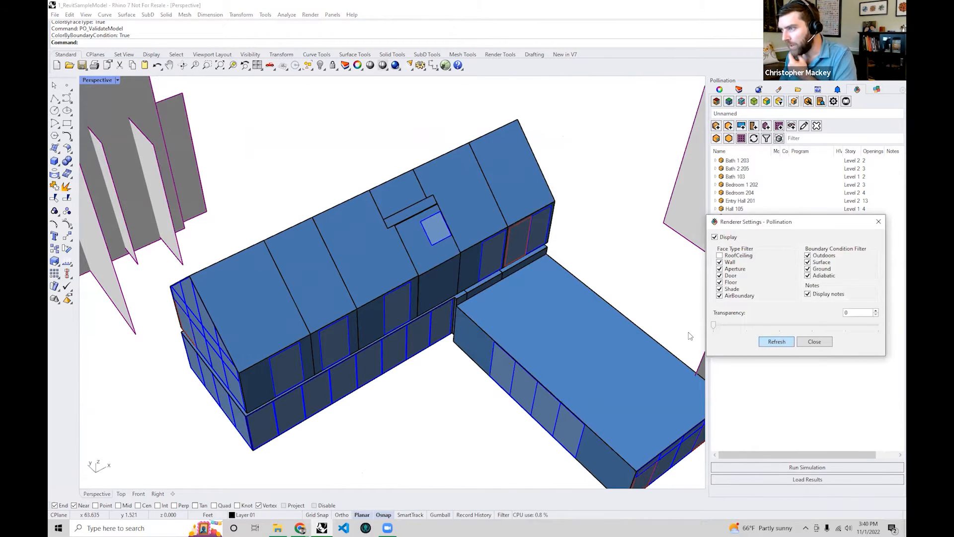
pyautogui.moveTo(528, 307); pyautogui.dragTo(393, 184, button='right')
pyautogui.scroll(4, 464, 207)
pyautogui.rightClick(250, 186)
pyautogui.moveTo(249, 192); pyautogui.dragTo(340, 238, button='right')
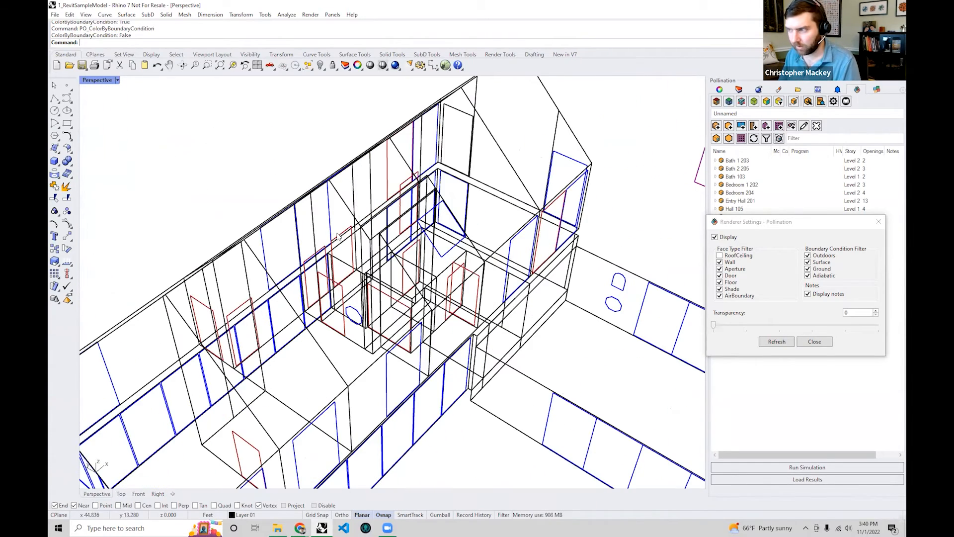
pyautogui.click(733, 102)
# - Run PO_SolveAdjacency on all rooms of the building, covering both the gabled volume and the flat-roofed wing
pyautogui.scroll(6, 425, 245)
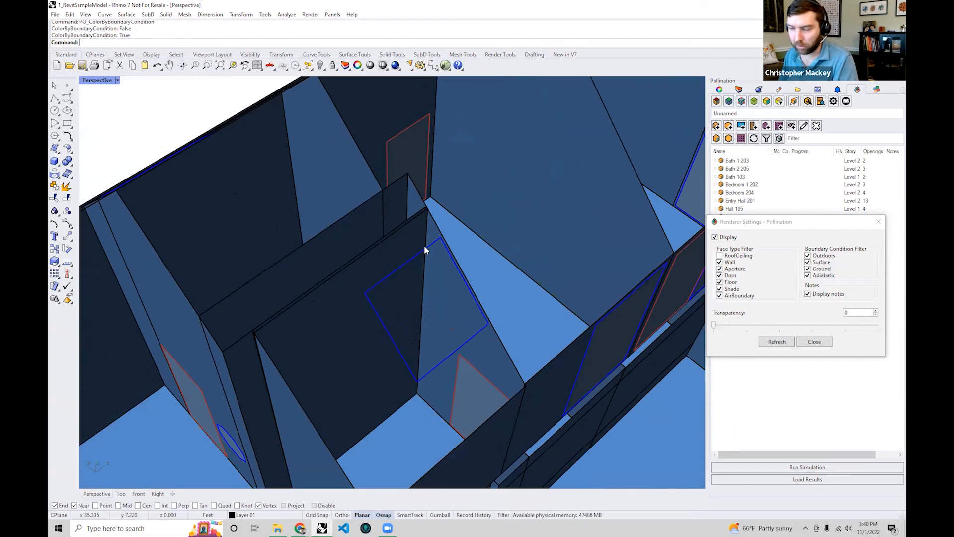
pyautogui.scroll(-10, 424, 246)
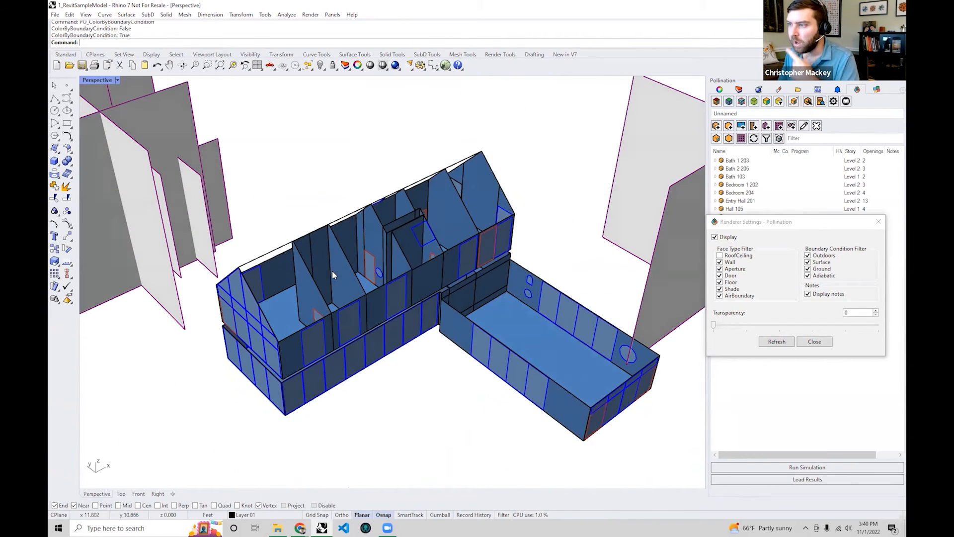
pyautogui.moveTo(409, 287); pyautogui.dragTo(409, 292, button='right')
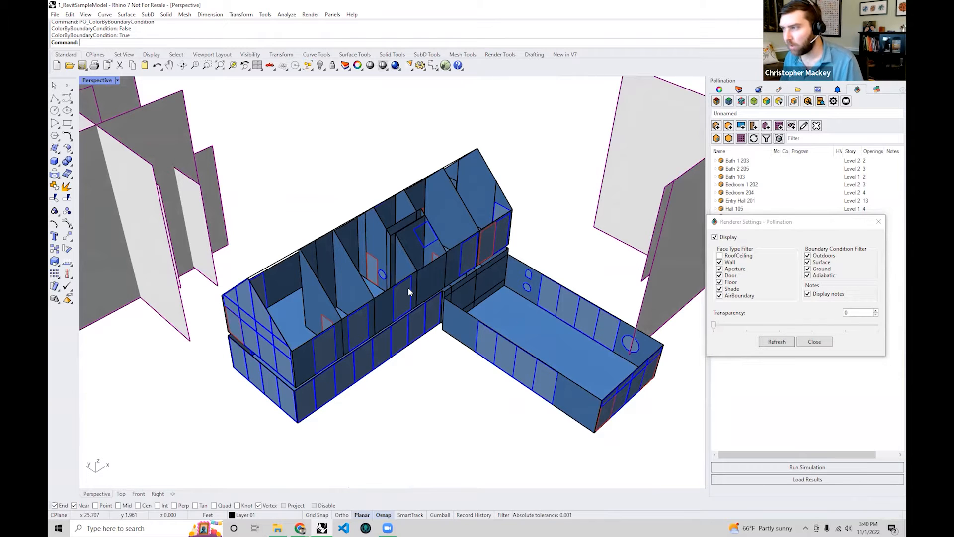
pyautogui.moveTo(443, 306); pyautogui.dragTo(454, 308, button='right')
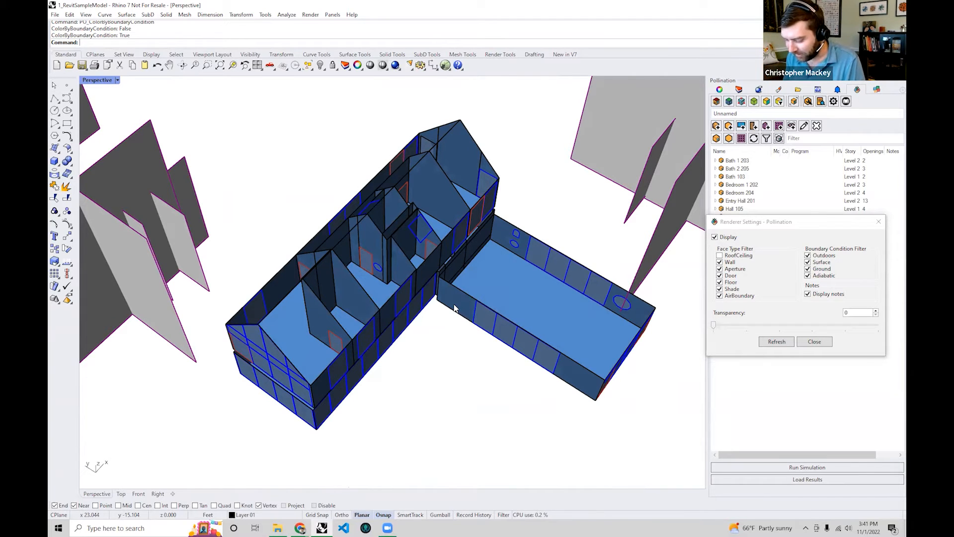
pyautogui.write('PO_')
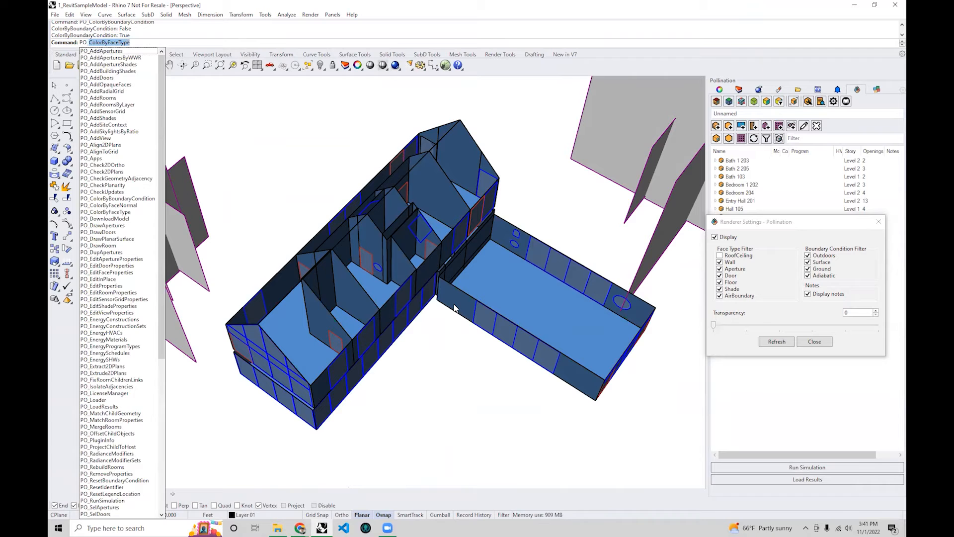
pyautogui.write('SolveAdj')
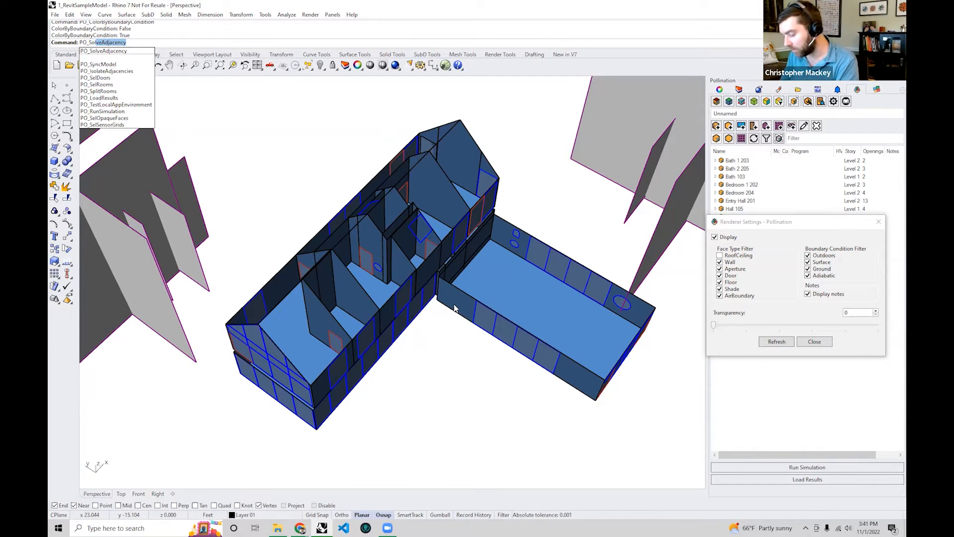
pyautogui.press('Return')
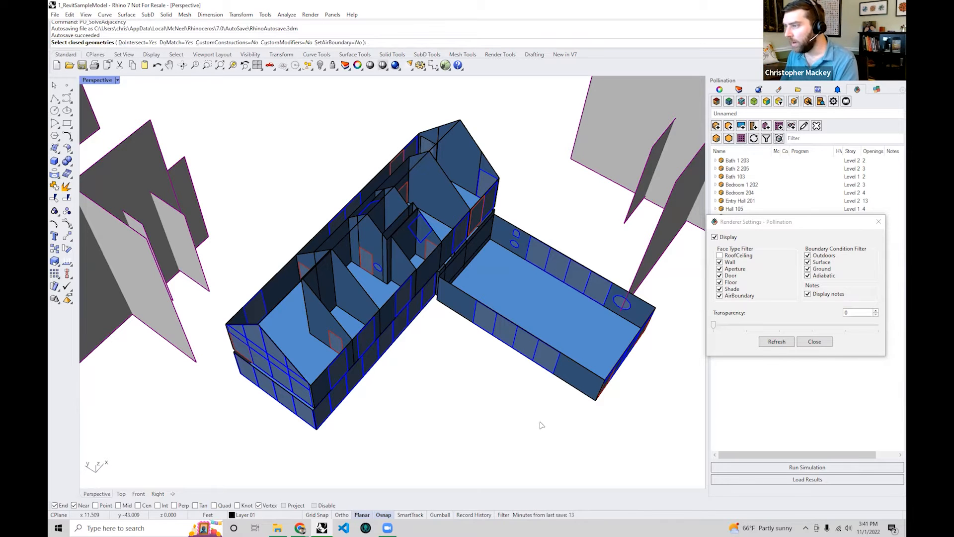
pyautogui.moveTo(553, 449); pyautogui.dragTo(242, 99)
pyautogui.moveTo(587, 345); pyautogui.dragTo(589, 344, button='right')
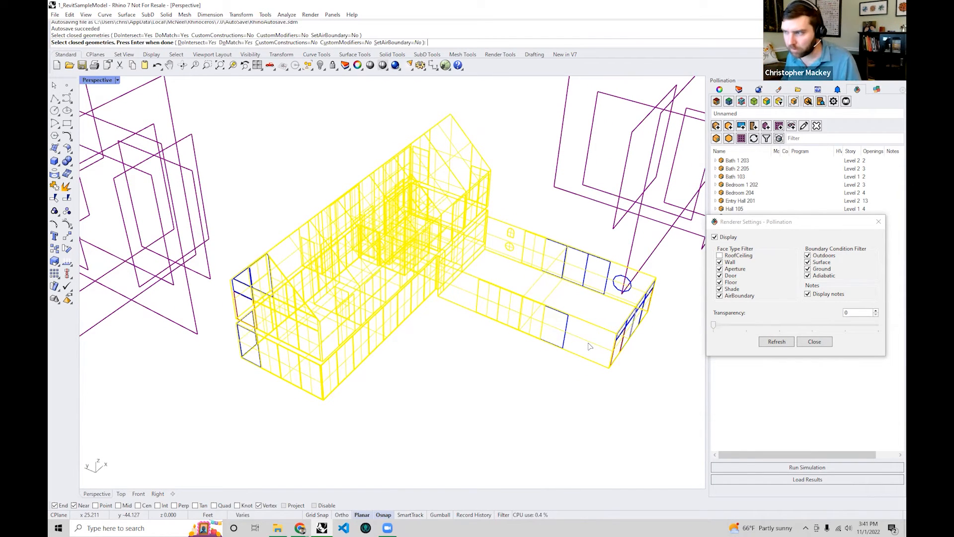
pyautogui.moveTo(586, 451); pyautogui.dragTo(255, 221)
pyautogui.moveTo(336, 245); pyautogui.dragTo(337, 278, button='right')
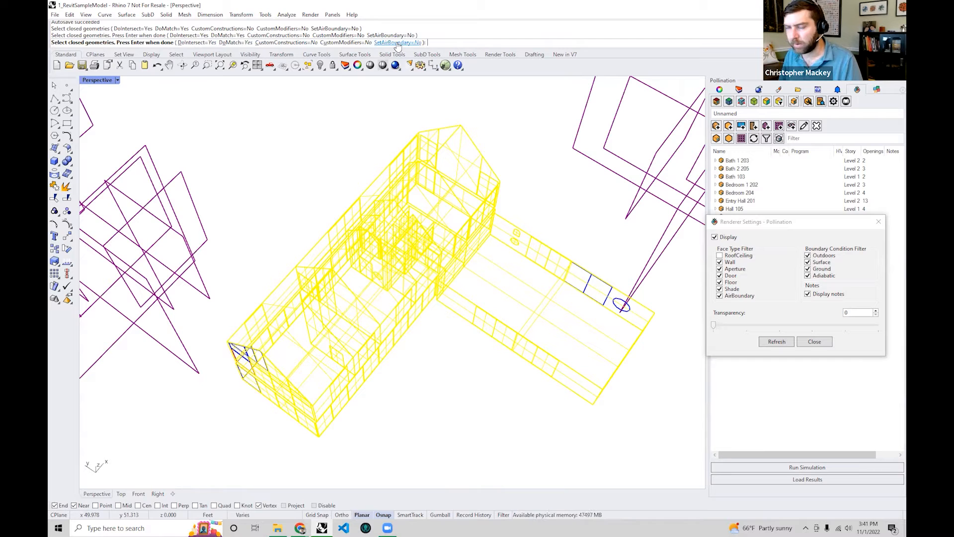
pyautogui.moveTo(418, 209); pyautogui.dragTo(537, 183, button='right')
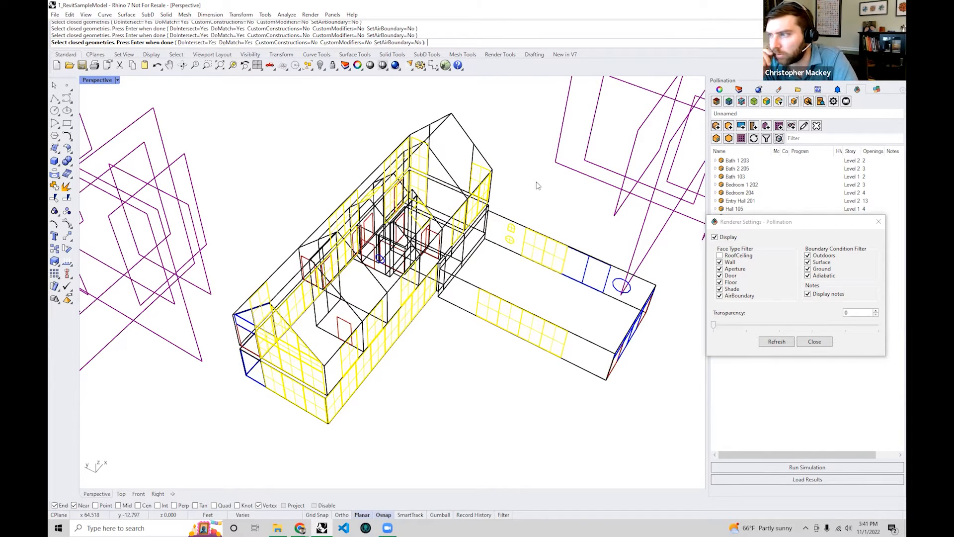
pyautogui.press('Return')
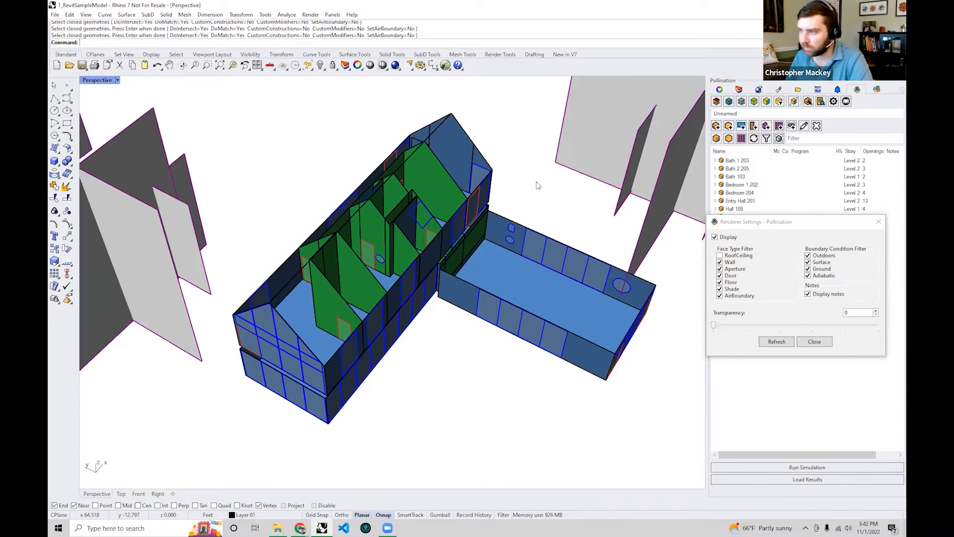
# - Examine the boundary-condition colours of the interior walls and the junction between the gabled volume and the flat-roofed wing
pyautogui.scroll(5, 333, 304)
pyautogui.moveTo(334, 306); pyautogui.dragTo(365, 222, button='right')
pyautogui.moveTo(445, 153); pyautogui.dragTo(449, 299, button='right')
pyautogui.scroll(-3, 479, 345)
pyautogui.moveTo(479, 345); pyautogui.dragTo(480, 321, button='right')
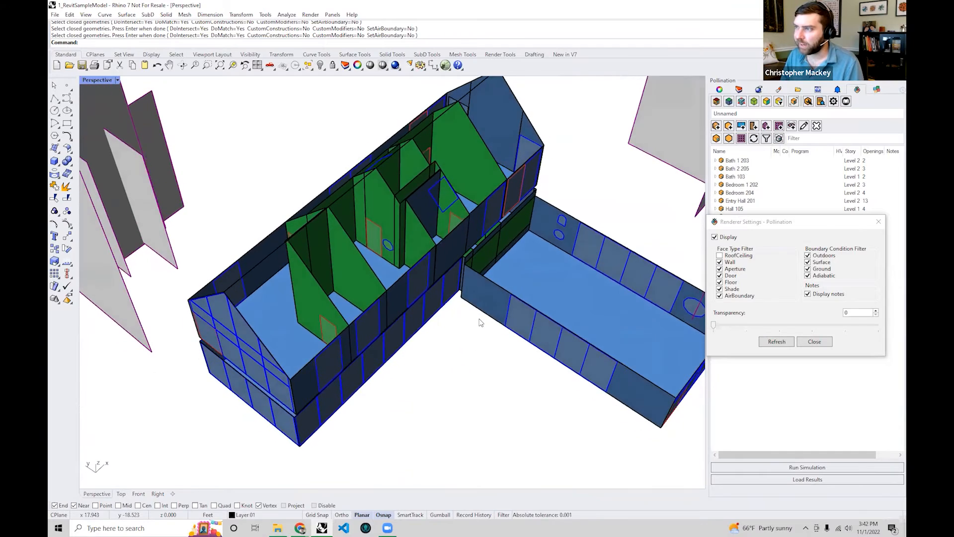
pyautogui.moveTo(479, 364); pyautogui.dragTo(475, 358, button='right')
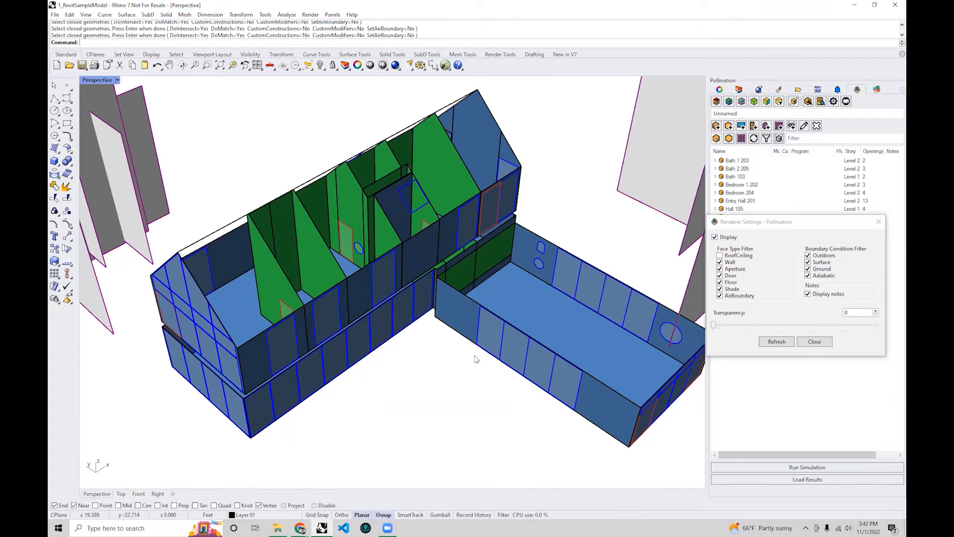
# - Inspect the narrow gap along the outdoor-coloured wall beside the shaft, selecting Bath 1 203 and Shaft 214
pyautogui.moveTo(476, 359); pyautogui.dragTo(380, 187, button='right')
pyautogui.scroll(8, 339, 225)
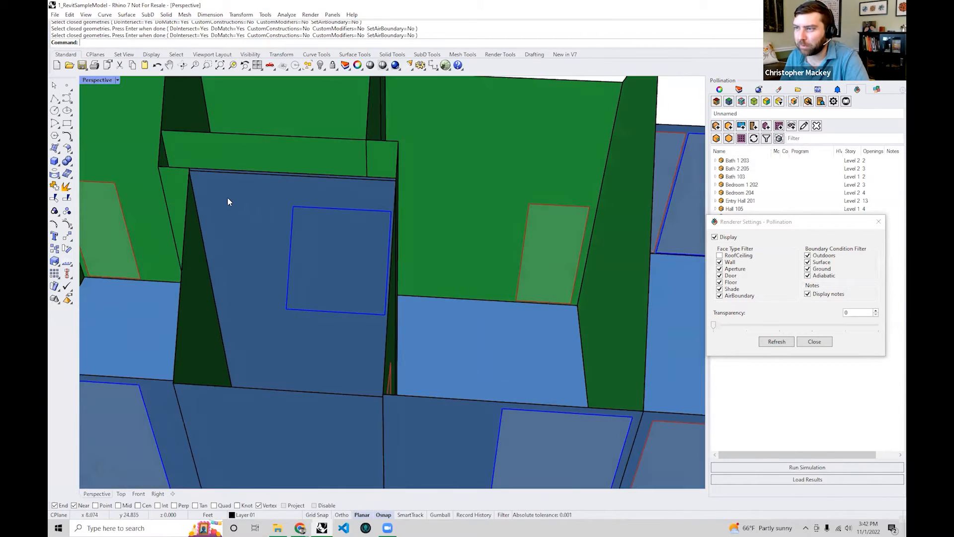
pyautogui.scroll(3, 178, 178)
pyautogui.scroll(-1, 175, 180)
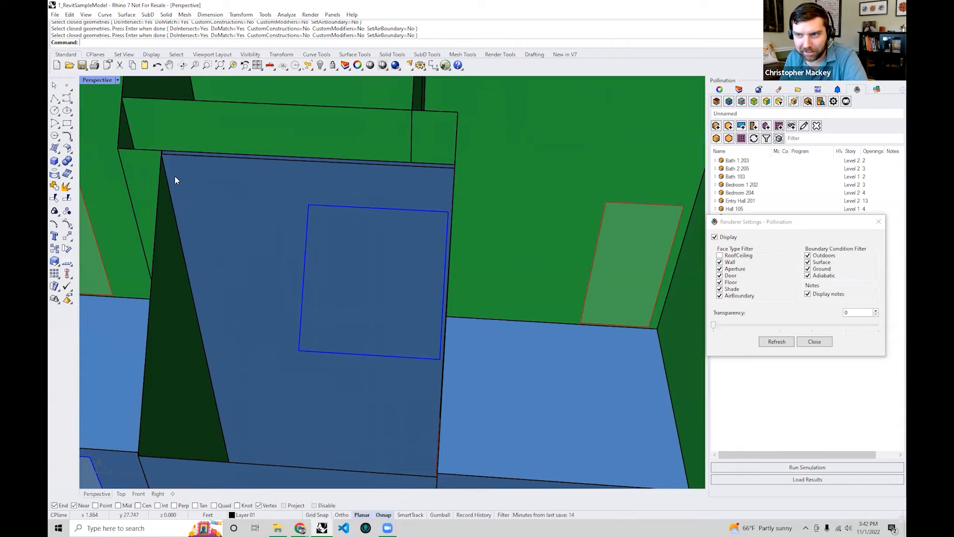
pyautogui.moveTo(213, 171); pyautogui.dragTo(278, 179, button='right')
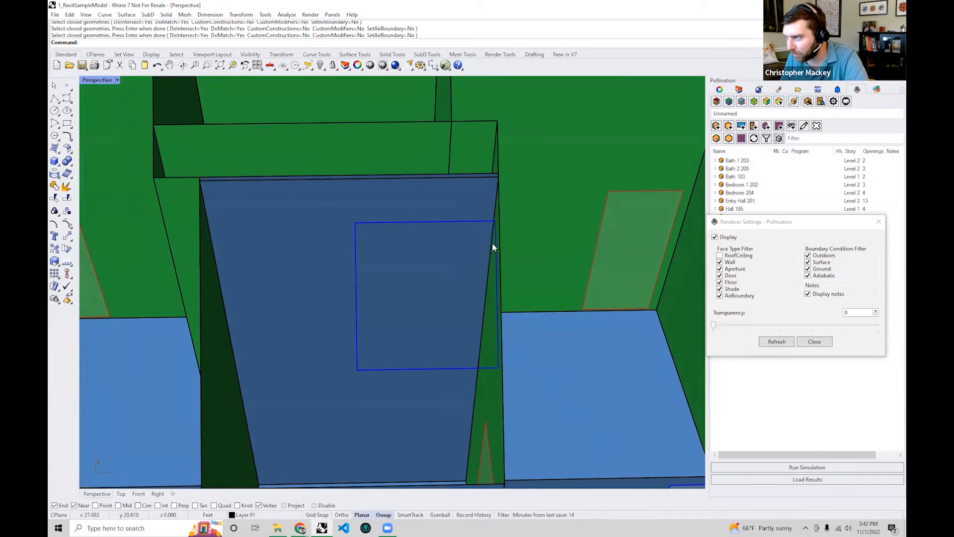
pyautogui.scroll(8, 507, 177)
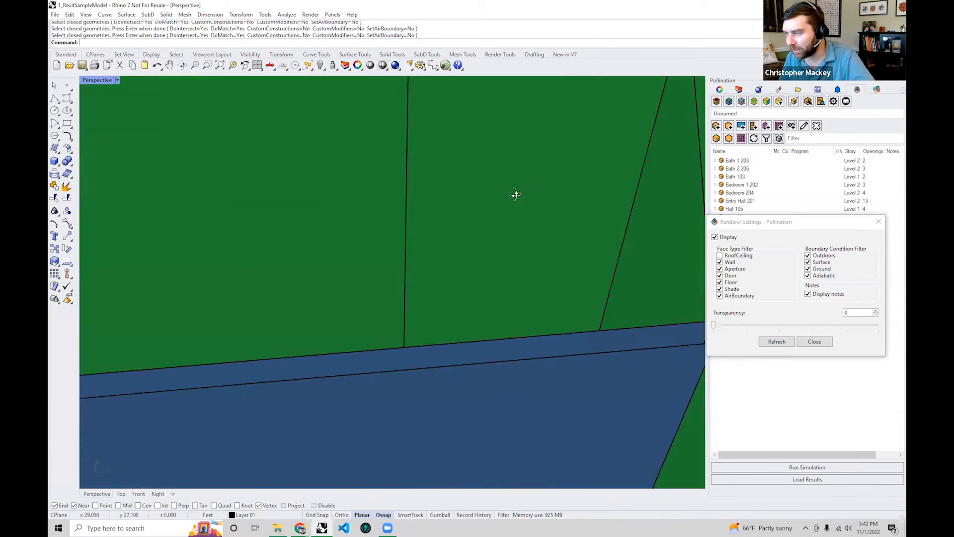
pyautogui.moveTo(523, 194); pyautogui.dragTo(541, 207, button='right')
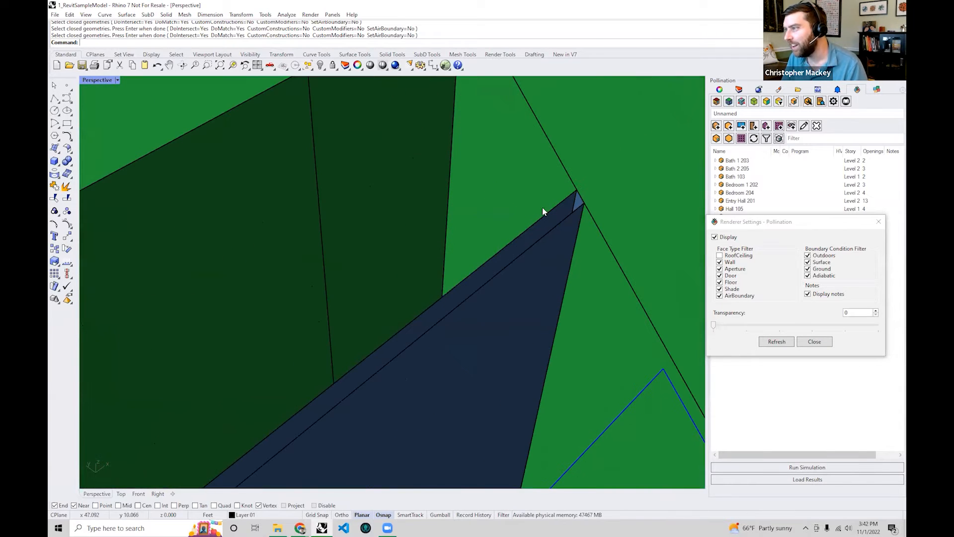
pyautogui.click(572, 215)
pyautogui.click(570, 226)
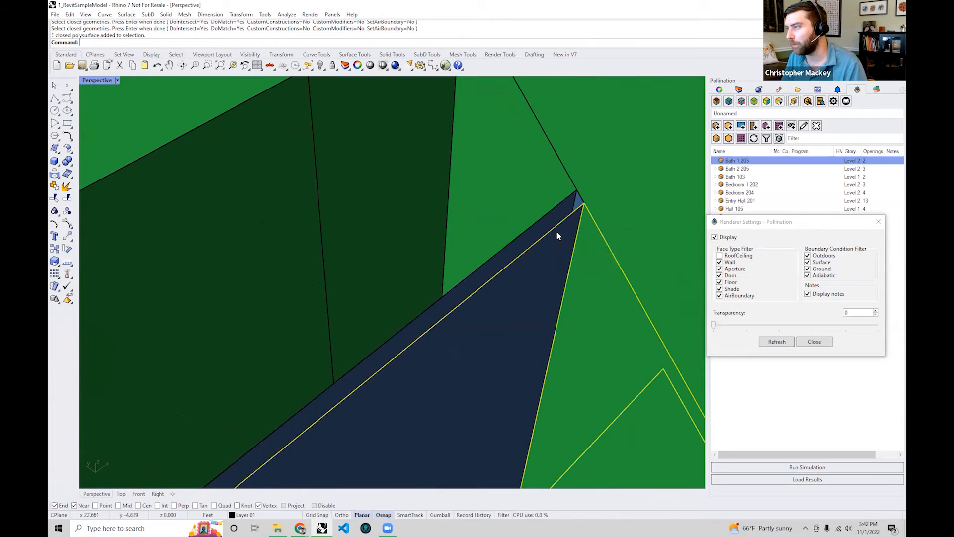
pyautogui.click(548, 216)
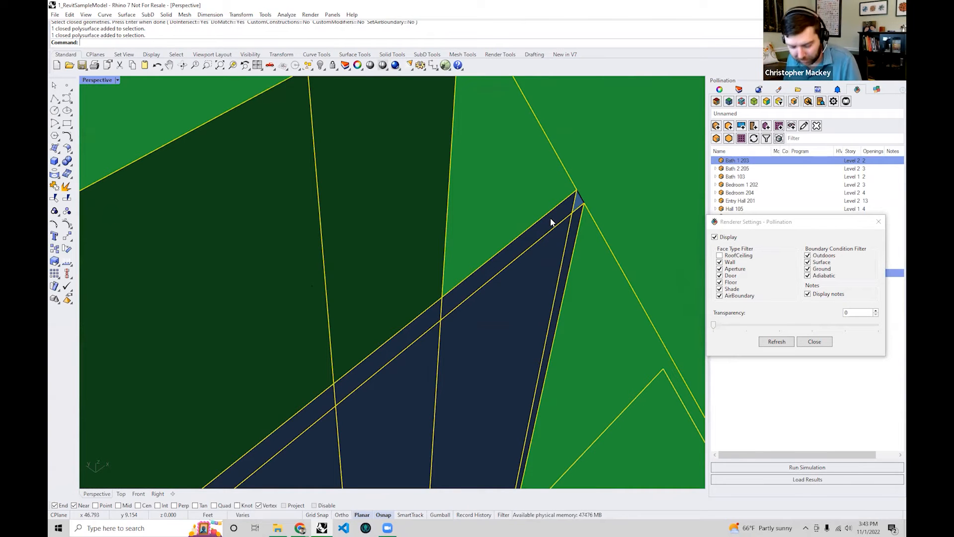
# - Examine how Bath 1 203 and Shaft 214 meet within the surrounding upper-floor rooms and clear the selection
pyautogui.scroll(-5, 552, 222)
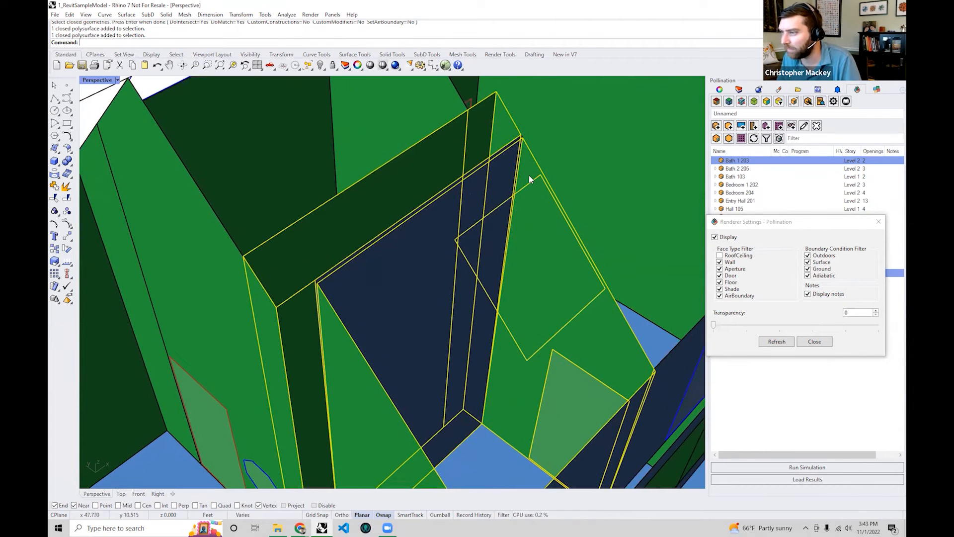
pyautogui.scroll(-3, 514, 219)
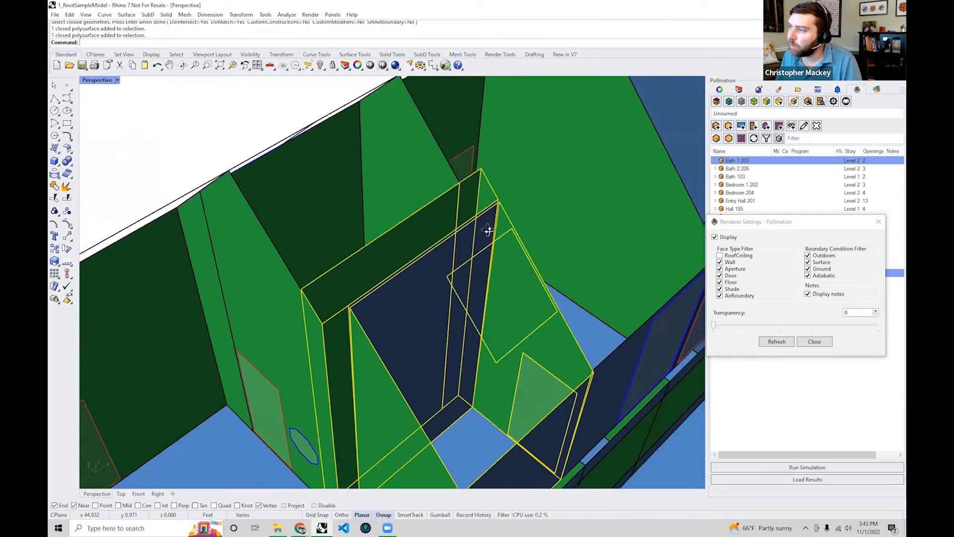
pyautogui.scroll(5, 455, 284)
pyautogui.scroll(-8, 466, 284)
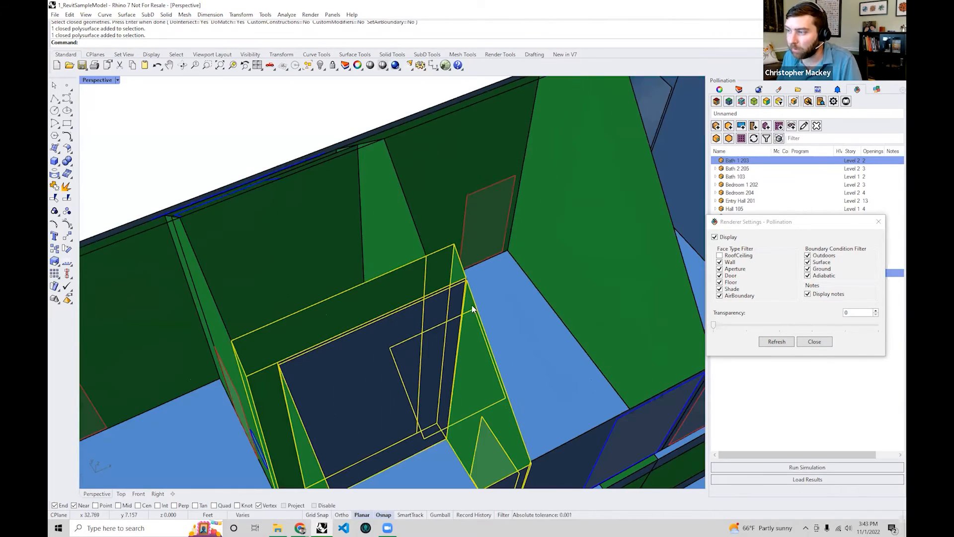
pyautogui.keyDown('shift'); pyautogui.moveTo(473, 307); pyautogui.dragTo(505, 266, button='right'); pyautogui.keyUp('shift')
pyautogui.scroll(-5, 504, 266)
pyautogui.keyDown('shift'); pyautogui.moveTo(515, 228); pyautogui.dragTo(522, 133, button='right'); pyautogui.keyUp('shift')
pyautogui.click(492, 394)
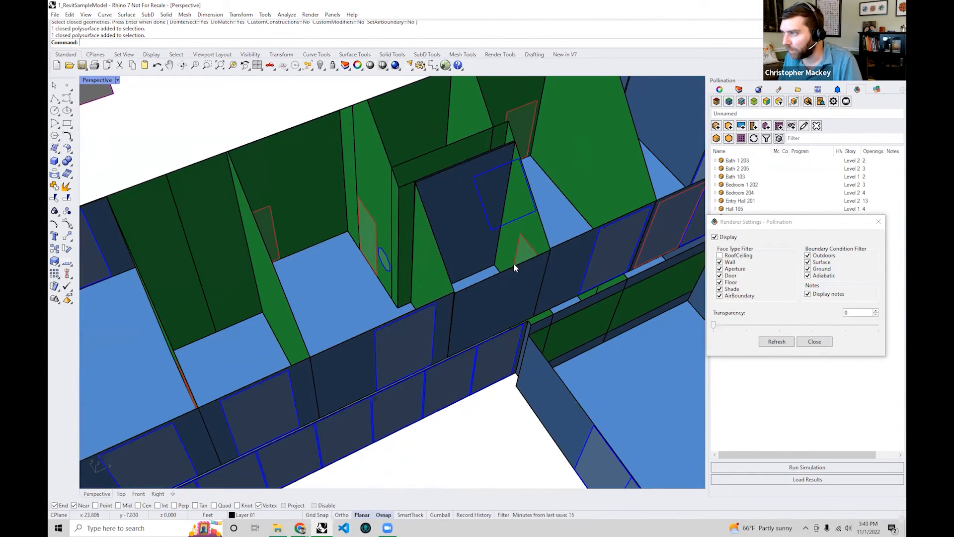
# - Examine the thin gap in the bathroom wall from the opposite side and close the renderer settings
pyautogui.moveTo(485, 170); pyautogui.dragTo(348, 164, button='right')
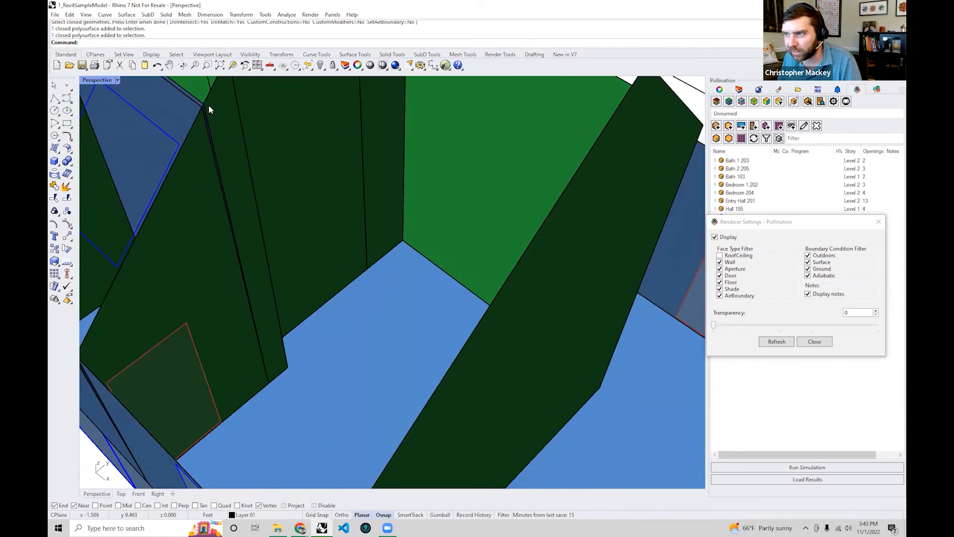
pyautogui.scroll(6, 194, 109)
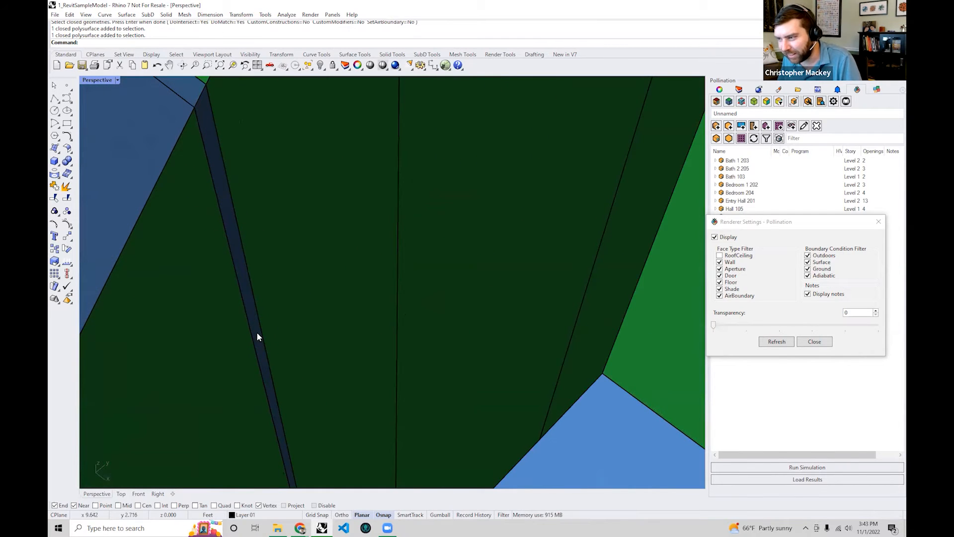
pyautogui.scroll(-6, 257, 305)
pyautogui.moveTo(267, 280); pyautogui.dragTo(426, 253, button='right')
pyautogui.scroll(3, 443, 305)
pyautogui.moveTo(442, 304); pyautogui.dragTo(438, 268, button='right')
pyautogui.click(877, 222)
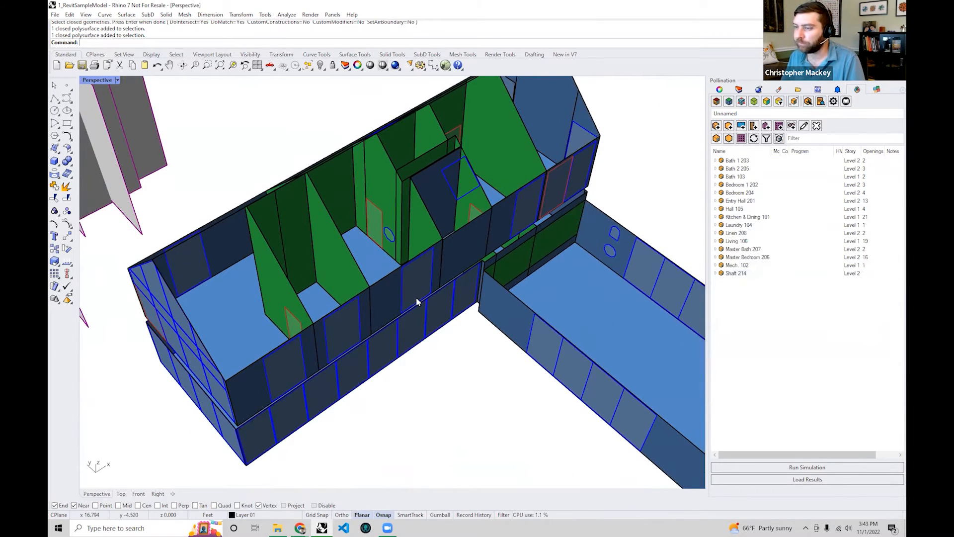
# - Run PO_CheckGeometryAdjacency on all rooms of the building
pyautogui.scroll(-2, 416, 297)
pyautogui.moveTo(397, 315); pyautogui.dragTo(406, 348, button='right')
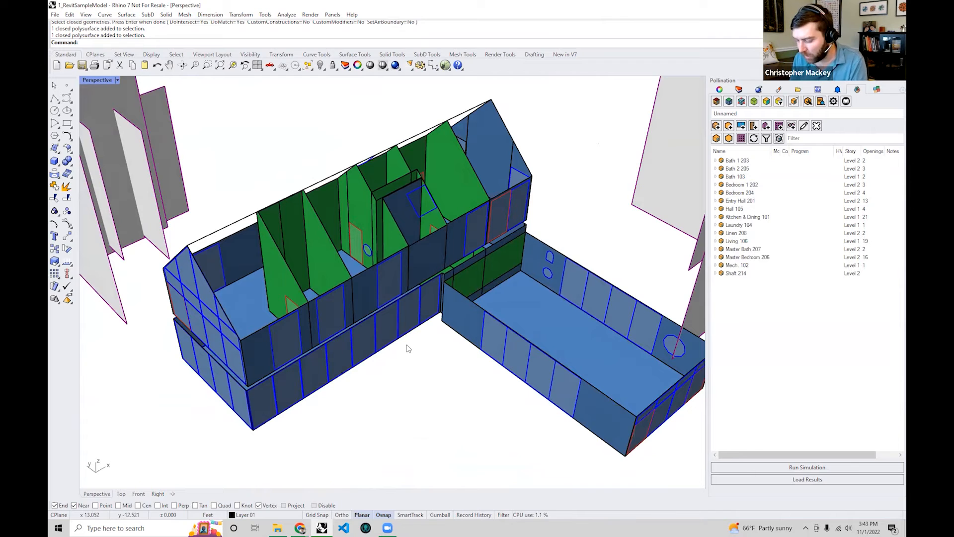
pyautogui.write('PO_Chec')
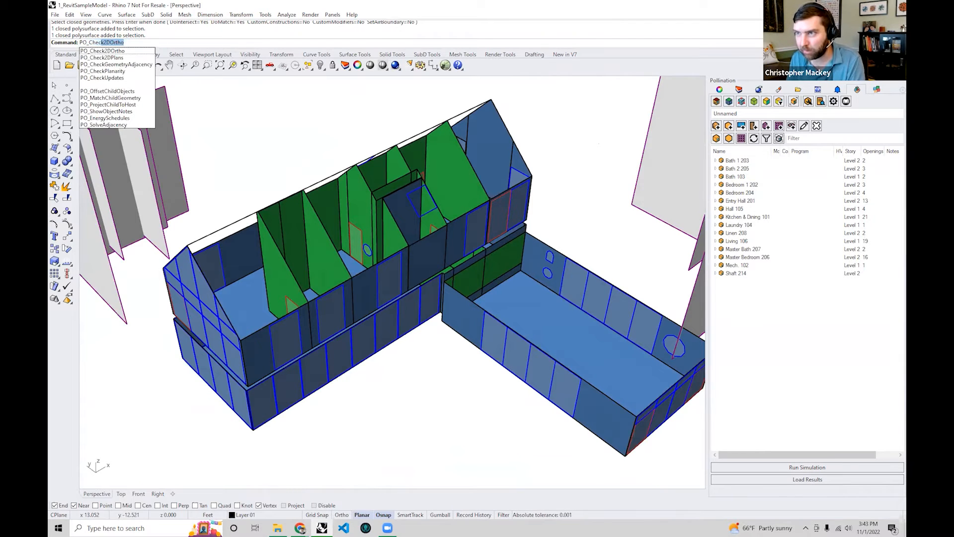
pyautogui.write('kGeometryAdjacency')
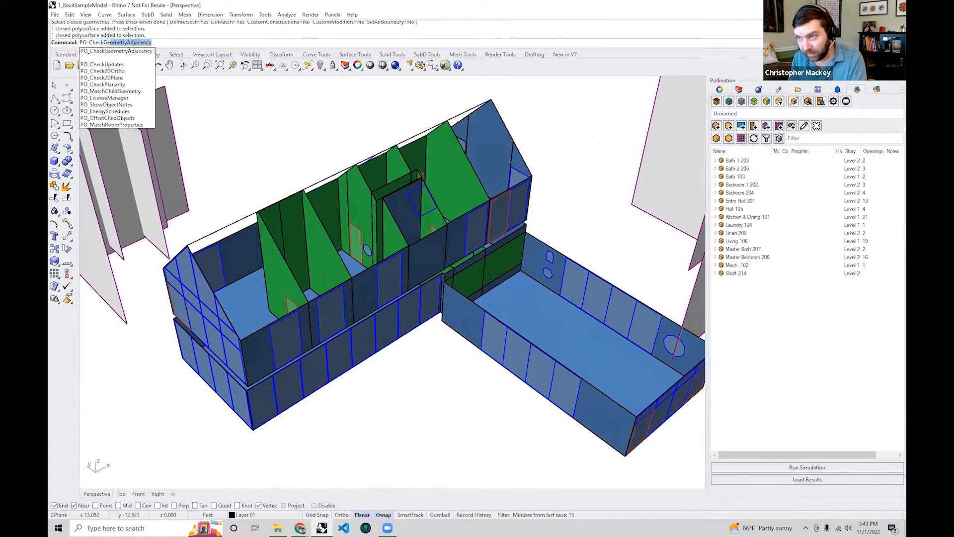
pyautogui.press('Return')
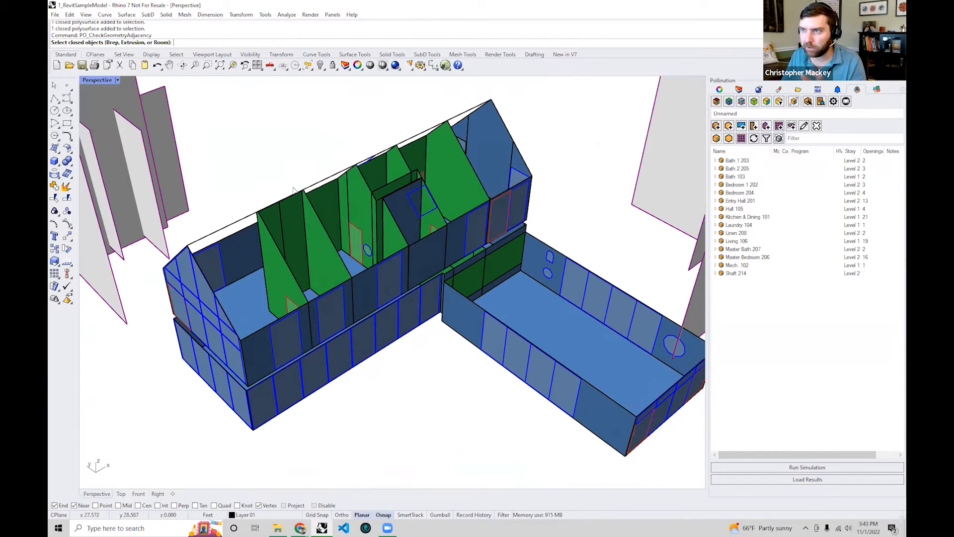
pyautogui.moveTo(565, 442); pyautogui.dragTo(198, 101)
pyautogui.press('Return')
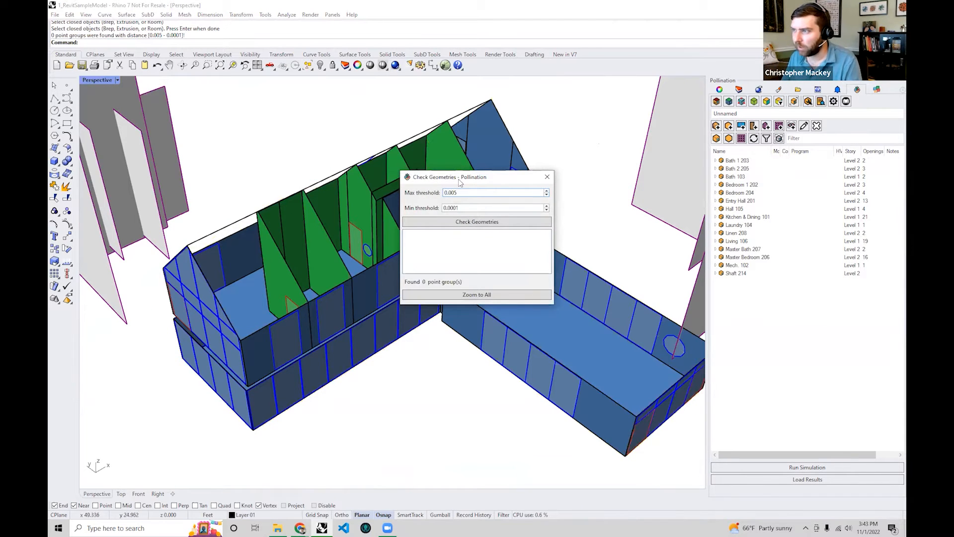
# - Set the geometry check's max threshold to 0.035 and inspect the first point group found
pyautogui.moveTo(467, 181); pyautogui.dragTo(703, 206)
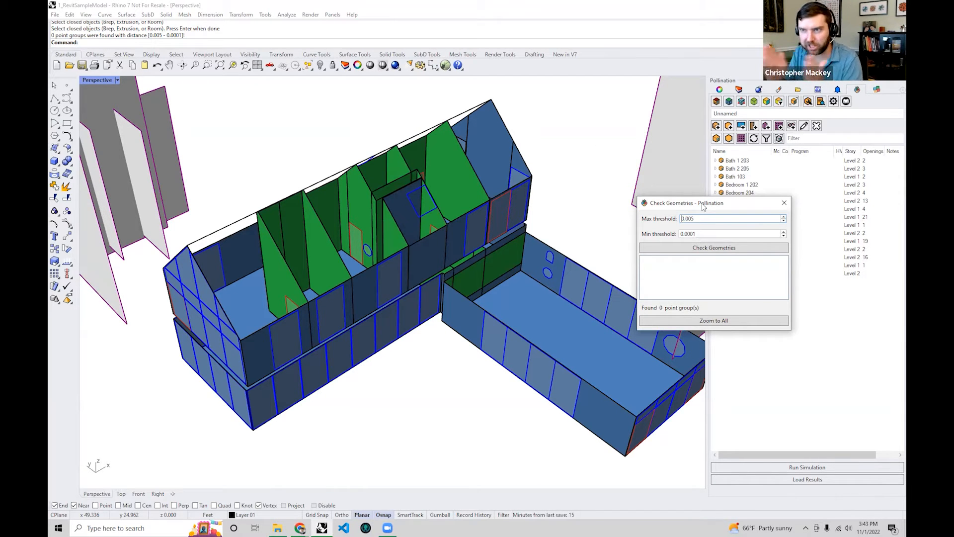
pyautogui.click(784, 217)
pyautogui.click(783, 218)
pyautogui.click(783, 218)
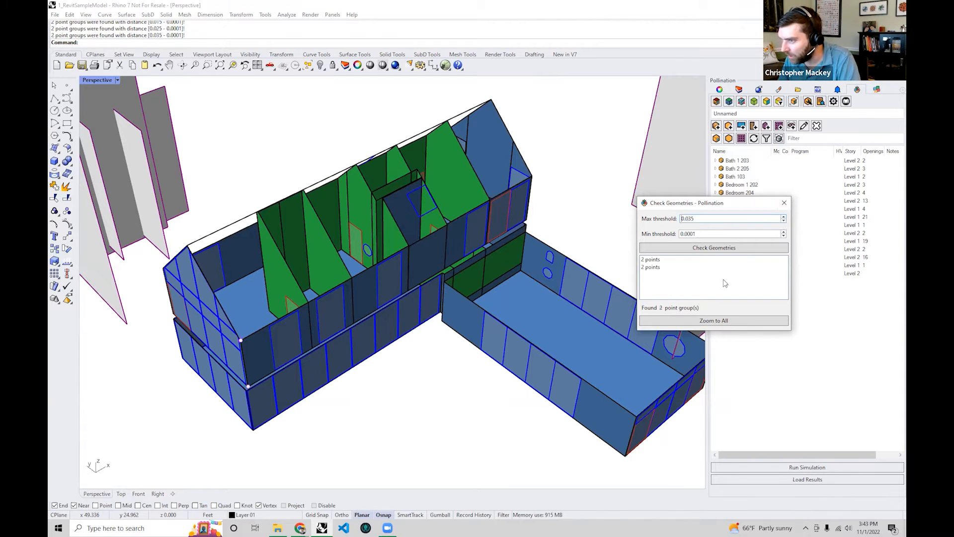
pyautogui.click(651, 260)
pyautogui.scroll(-4, 278, 412)
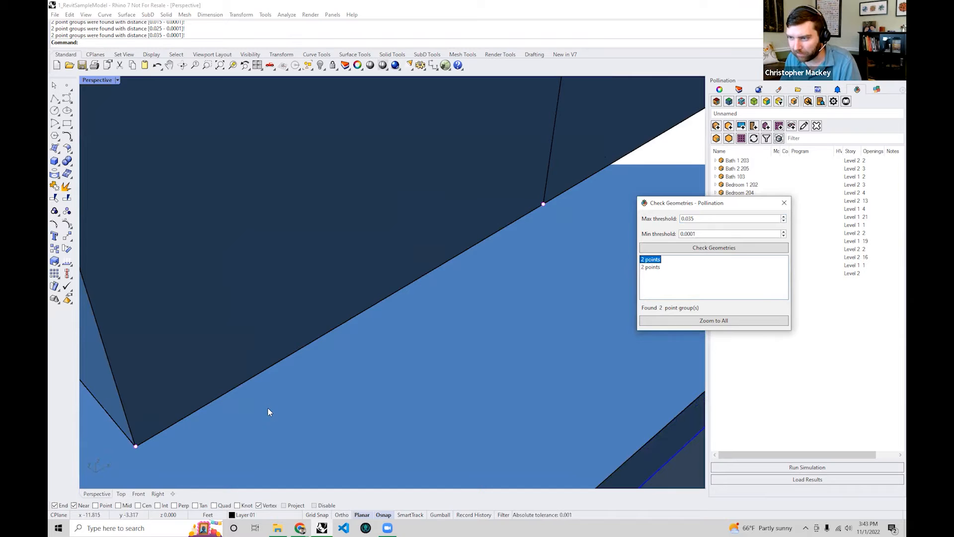
# - Examine the closely spaced vertices flagged at the lower and upper ends of the upper-floor wall corner
pyautogui.scroll(-2, 333, 308)
pyautogui.scroll(-10, 338, 299)
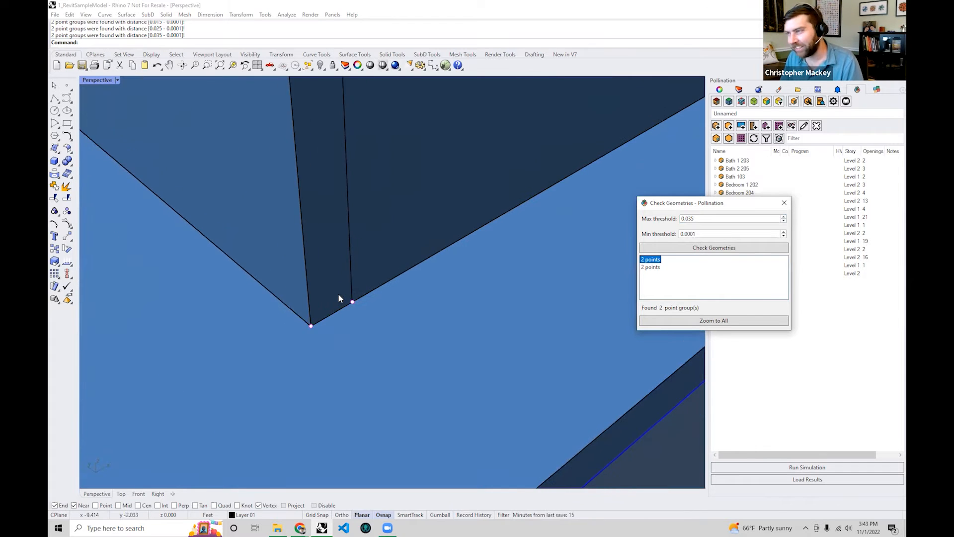
pyautogui.keyDown('shift'); pyautogui.moveTo(376, 327); pyautogui.dragTo(365, 472, button='right'); pyautogui.keyUp('shift')
pyautogui.scroll(-6, 353, 333)
pyautogui.moveTo(353, 333); pyautogui.dragTo(336, 246, button='right')
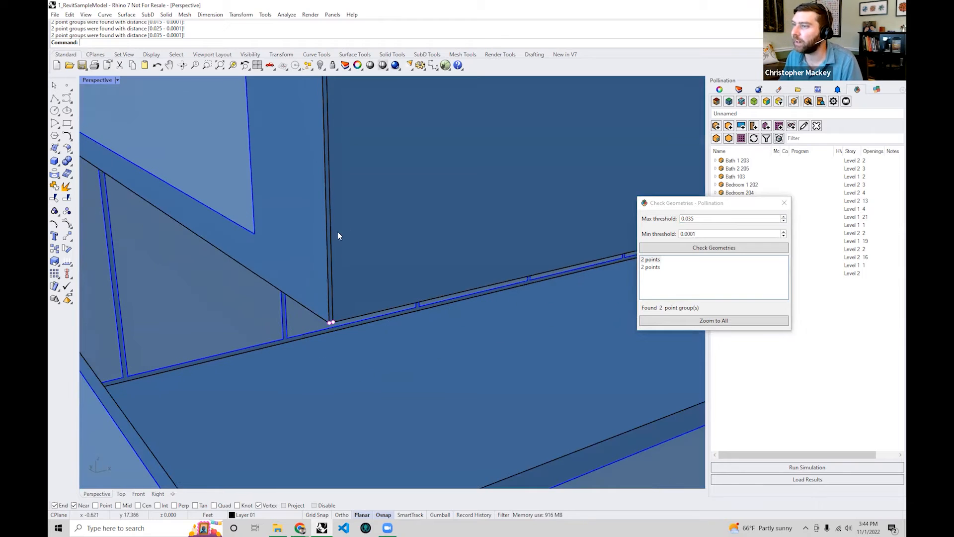
pyautogui.moveTo(332, 147); pyautogui.dragTo(347, 380, button='right')
pyautogui.scroll(-5, 347, 379)
pyautogui.keyDown('shift'); pyautogui.moveTo(339, 235); pyautogui.dragTo(326, 280, button='right'); pyautogui.keyUp('shift')
pyautogui.scroll(-2, 326, 279)
pyautogui.scroll(10, 250, 241)
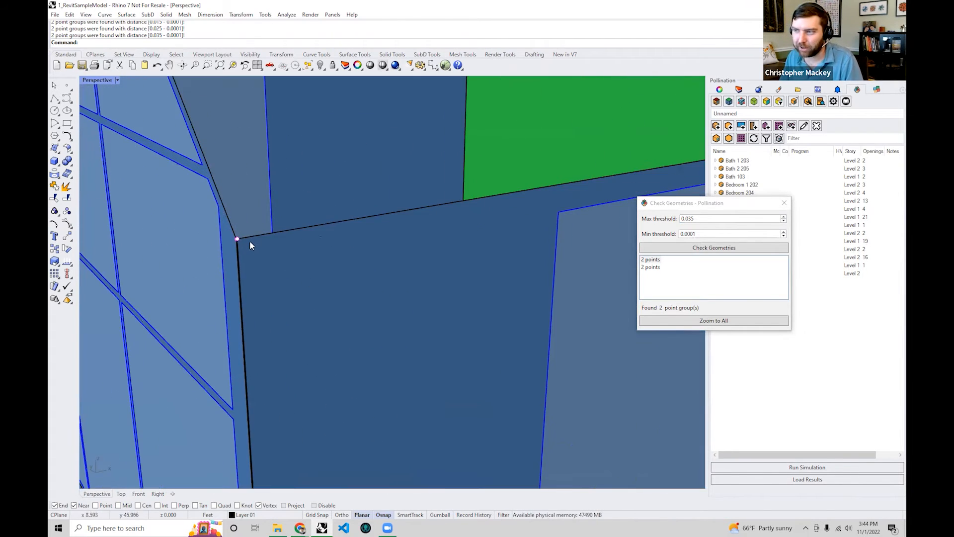
pyautogui.scroll(-4, 184, 240)
pyautogui.keyDown('shift'); pyautogui.moveTo(184, 240); pyautogui.dragTo(240, 240, button='right'); pyautogui.keyUp('shift')
pyautogui.scroll(4, 281, 237)
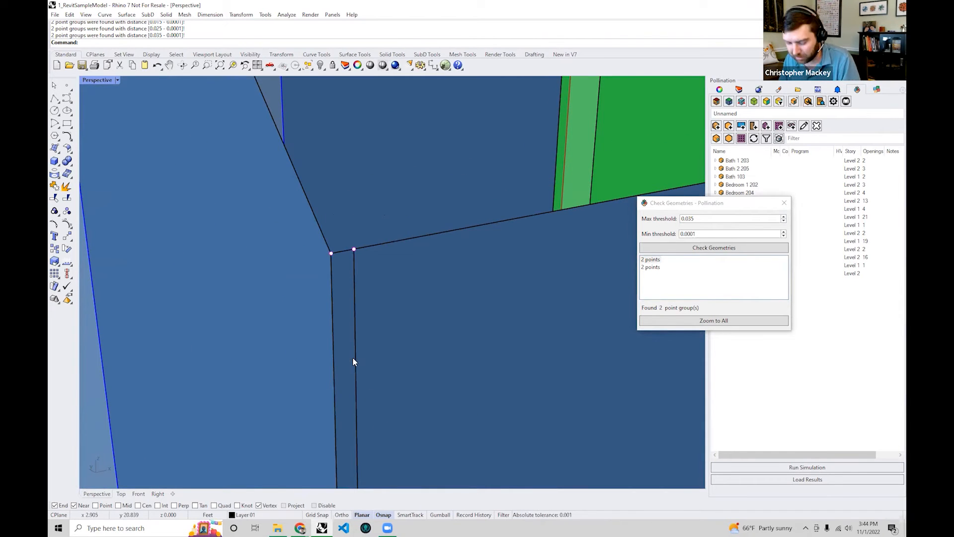
# - Inspect the walls around the dormer on Level 2 and set the geometry check's max threshold to 0.085
pyautogui.scroll(-10, 368, 379)
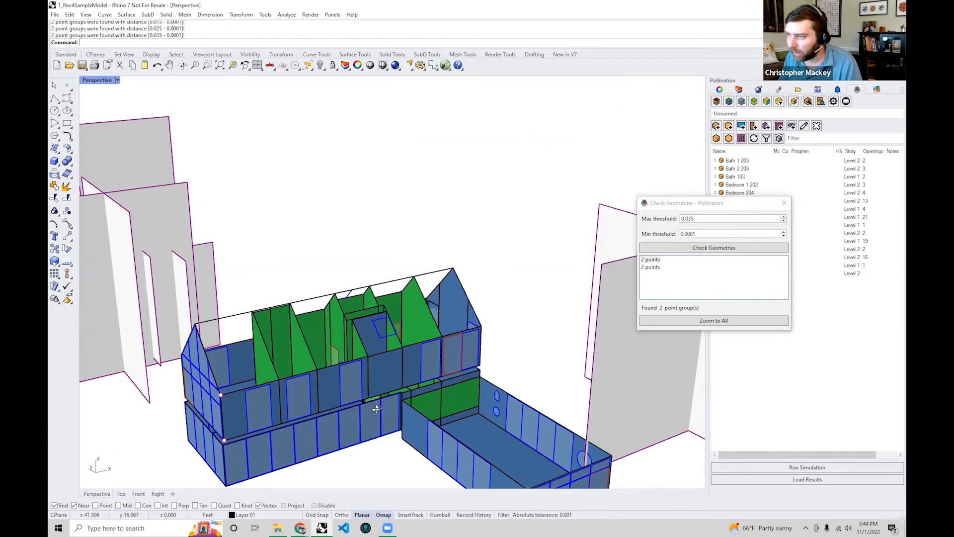
pyautogui.moveTo(381, 402); pyautogui.dragTo(437, 240, button='right')
pyautogui.scroll(10, 337, 338)
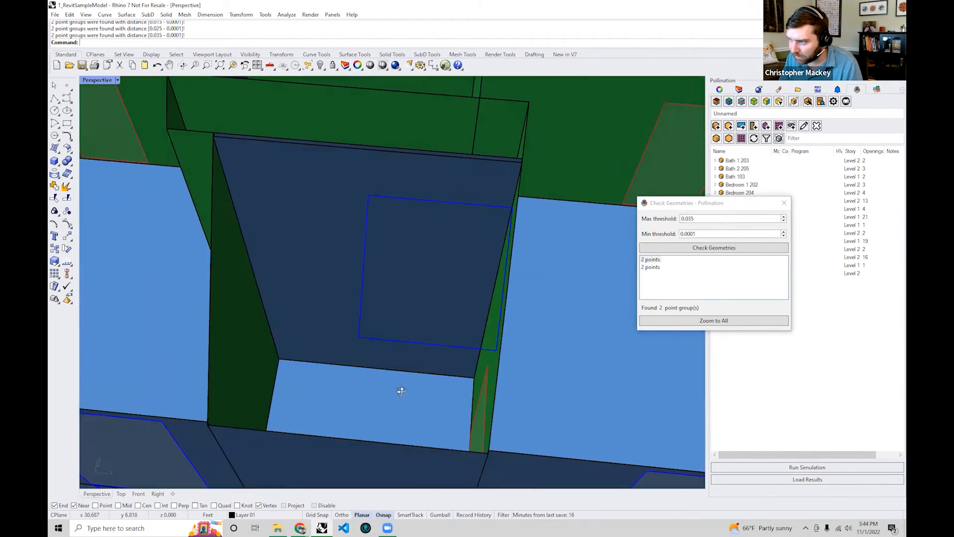
pyautogui.moveTo(401, 391); pyautogui.dragTo(257, 311, button='right')
pyautogui.scroll(2, 412, 273)
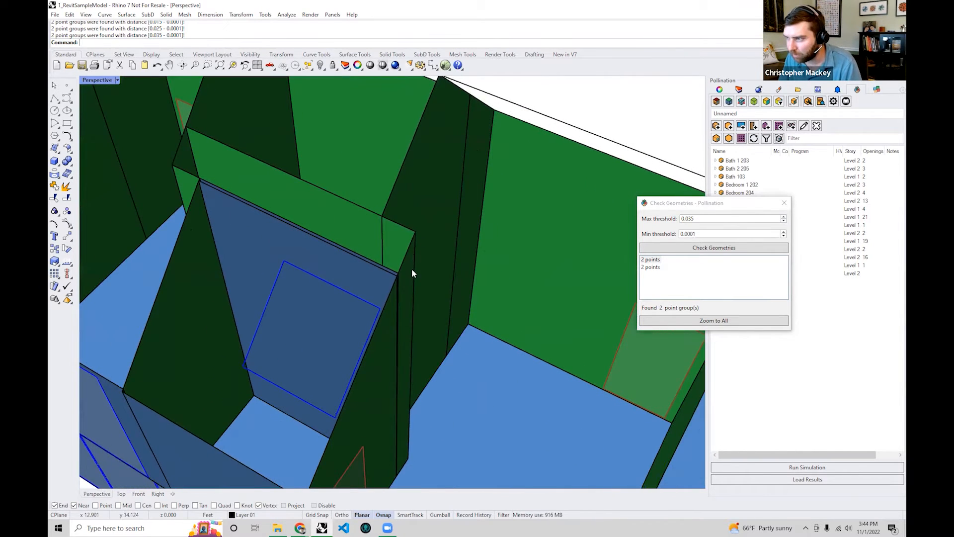
pyautogui.scroll(2, 403, 275)
pyautogui.click(784, 218)
pyautogui.click(783, 218)
pyautogui.click(784, 218)
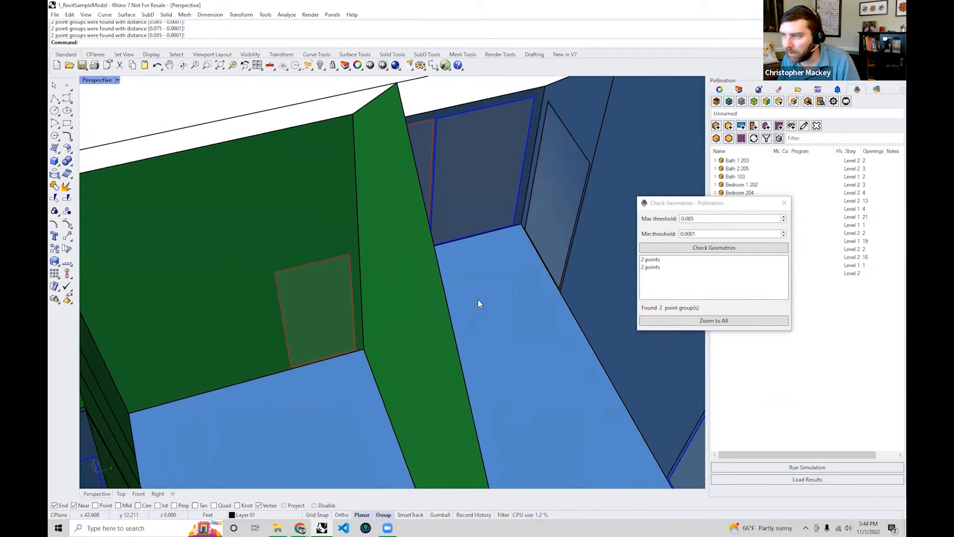
# - Examine the flagged building corner and the shaft area against the whole building, and close the geometry check
pyautogui.scroll(-8, 478, 300)
pyautogui.moveTo(395, 327); pyautogui.dragTo(344, 252, button='right')
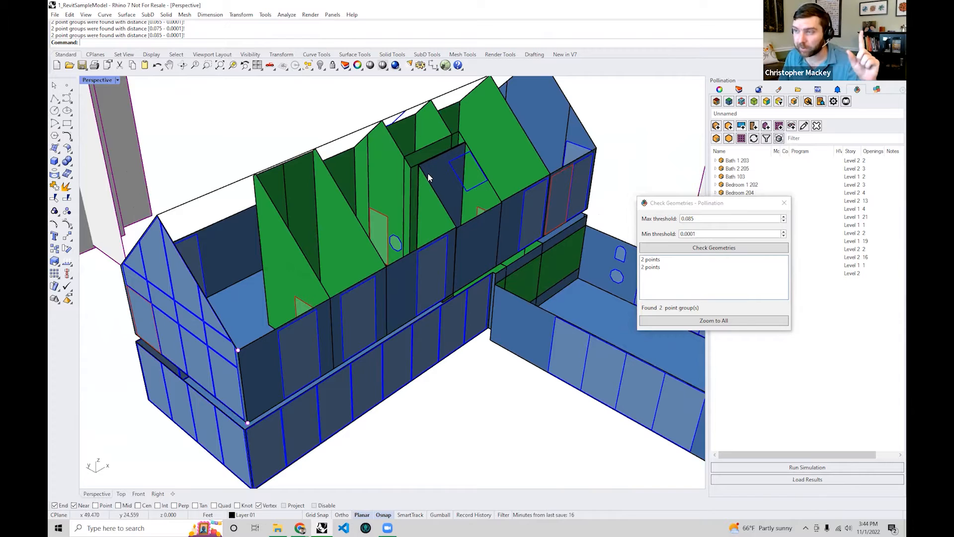
pyautogui.moveTo(439, 172); pyautogui.dragTo(591, 229, button='right')
pyautogui.scroll(2, 592, 227)
pyautogui.moveTo(512, 272); pyautogui.dragTo(282, 277, button='right')
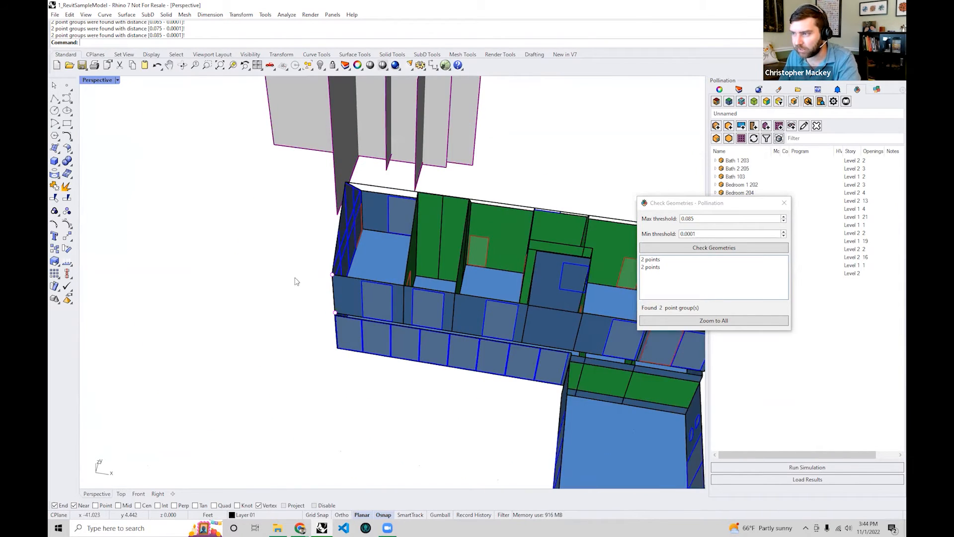
pyautogui.scroll(3, 281, 277)
pyautogui.scroll(-3, 382, 306)
pyautogui.moveTo(382, 306); pyautogui.dragTo(367, 325, button='right')
pyautogui.scroll(2, 421, 297)
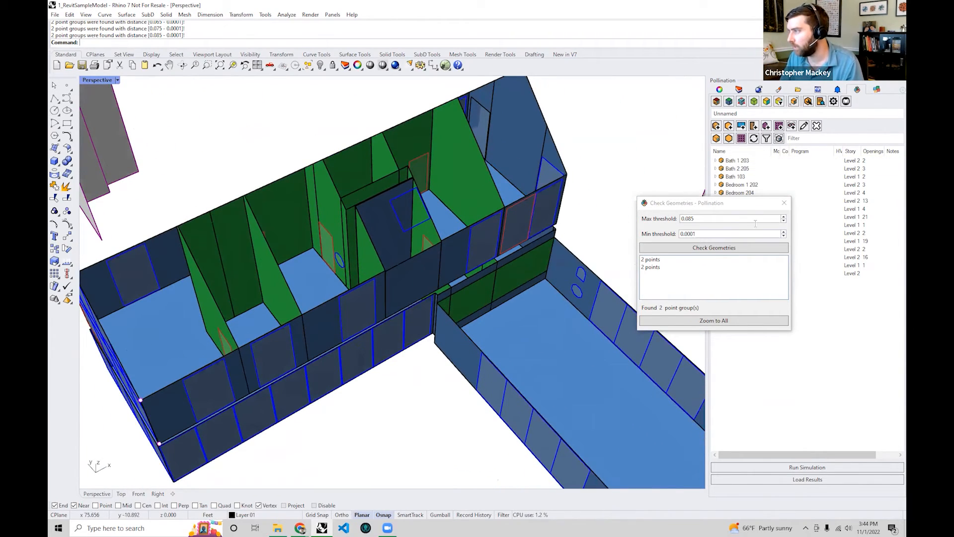
pyautogui.click(784, 203)
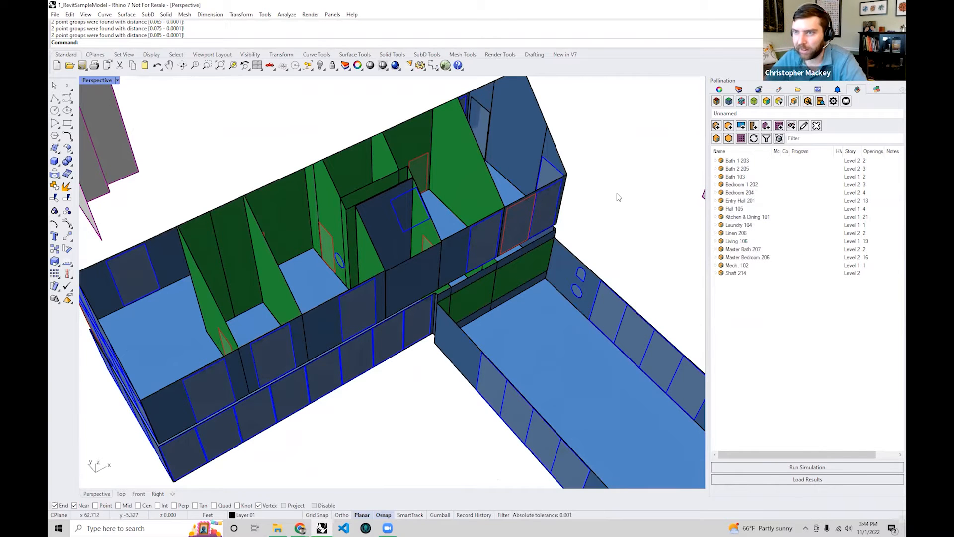
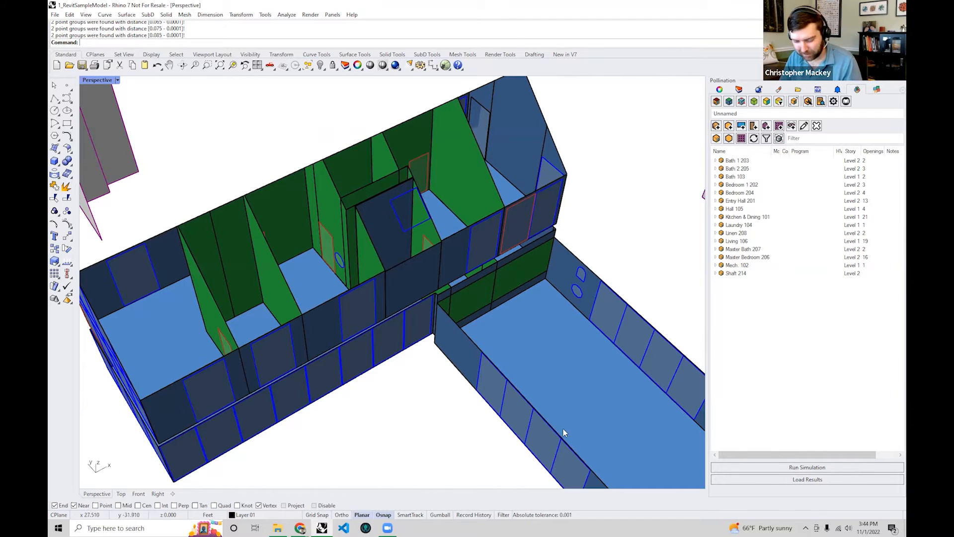
# - Examine the interior walls and floors of the Level 2 rooms around the shaft from above
pyautogui.moveTo(398, 373); pyautogui.dragTo(294, 323, button='right')
pyautogui.scroll(-6, 278, 304)
pyautogui.scroll(2, 228, 301)
pyautogui.moveTo(228, 302); pyautogui.dragTo(187, 306, button='right')
pyautogui.scroll(5, 187, 318)
pyautogui.keyDown('shift'); pyautogui.moveTo(390, 270); pyautogui.dragTo(356, 306, button='right'); pyautogui.keyUp('shift')
pyautogui.scroll(-7, 356, 305)
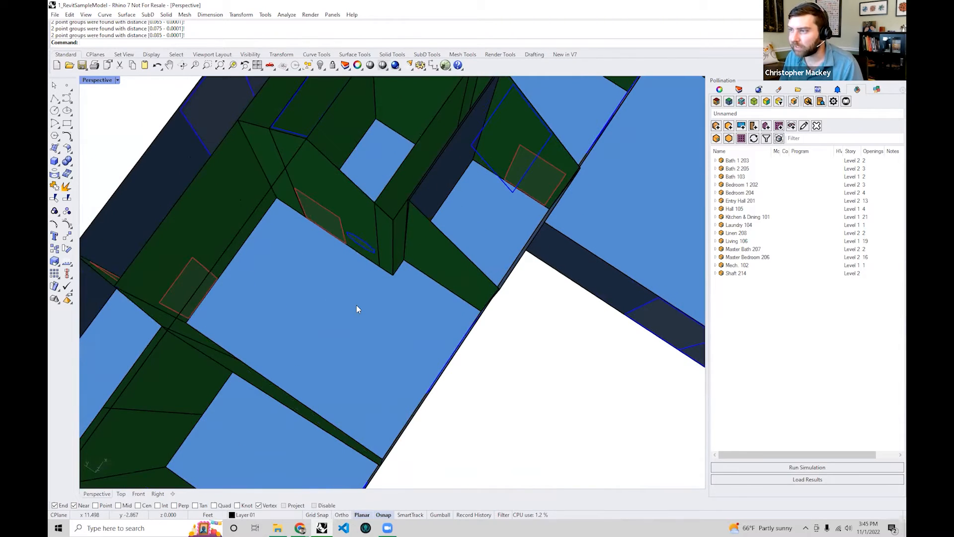
# - Select Master Bath 207 and Kitchen & Dining 101 to examine the gap between the two levels, and clear the selection
pyautogui.moveTo(290, 218); pyautogui.dragTo(344, 214, button='right')
pyautogui.click(335, 147)
pyautogui.keyDown('shift'); pyautogui.click(341, 168); pyautogui.keyUp('shift')
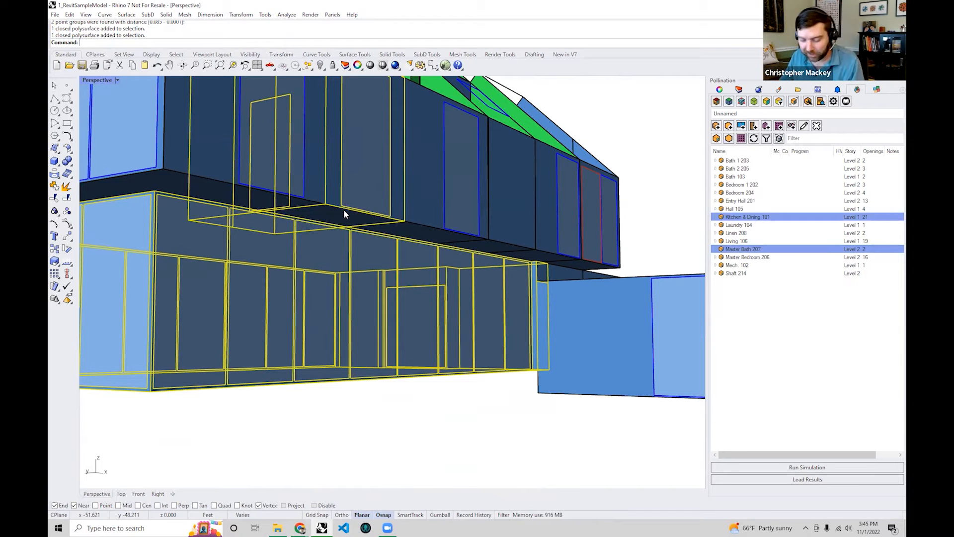
pyautogui.keyDown('shift'); pyautogui.moveTo(422, 222); pyautogui.dragTo(428, 260, button='right'); pyautogui.keyUp('shift')
pyautogui.click(663, 283)
pyautogui.moveTo(665, 286); pyautogui.dragTo(409, 301, button='right')
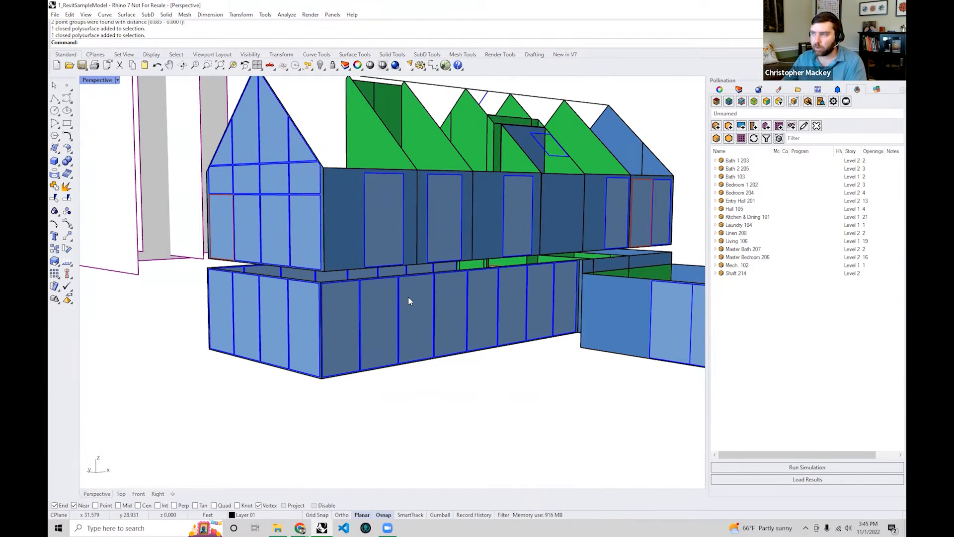
# - Examine the Level 2 room floors and the thin wall sliver at the building's gable-end corner
pyautogui.moveTo(403, 320); pyautogui.dragTo(260, 353, button='right')
pyautogui.scroll(3, 262, 354)
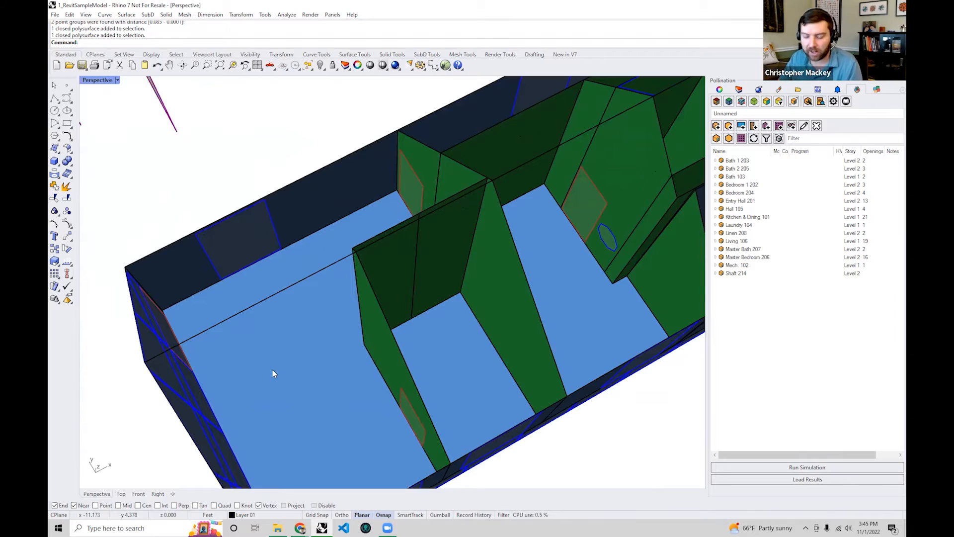
pyautogui.scroll(-5, 272, 369)
pyautogui.moveTo(272, 369); pyautogui.dragTo(448, 368, button='right')
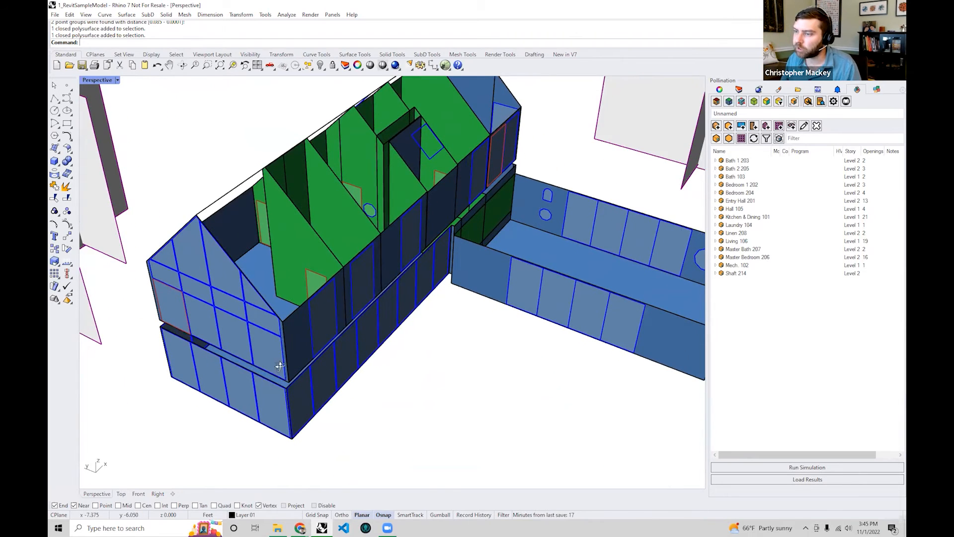
pyautogui.moveTo(256, 366); pyautogui.dragTo(244, 301, button='right')
pyautogui.scroll(6, 181, 244)
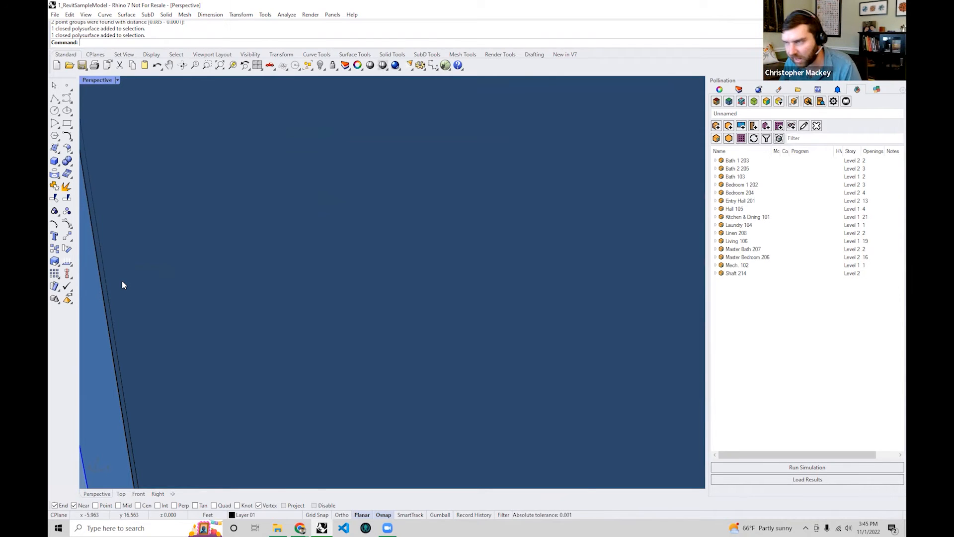
pyautogui.scroll(-5, 124, 285)
pyautogui.moveTo(181, 264); pyautogui.dragTo(432, 367, button='right')
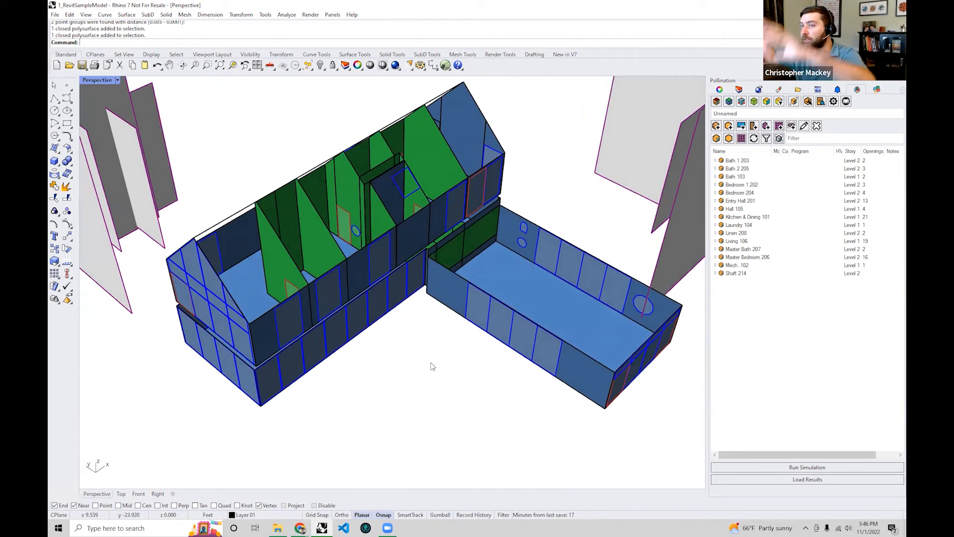
# - Run PO_RebuildRooms on all rooms with MergeCoplanar, RebuildFaces and ResetBoundaryCondition set to Yes and FixApertureDoors set to No
pyautogui.write('PO_Re')
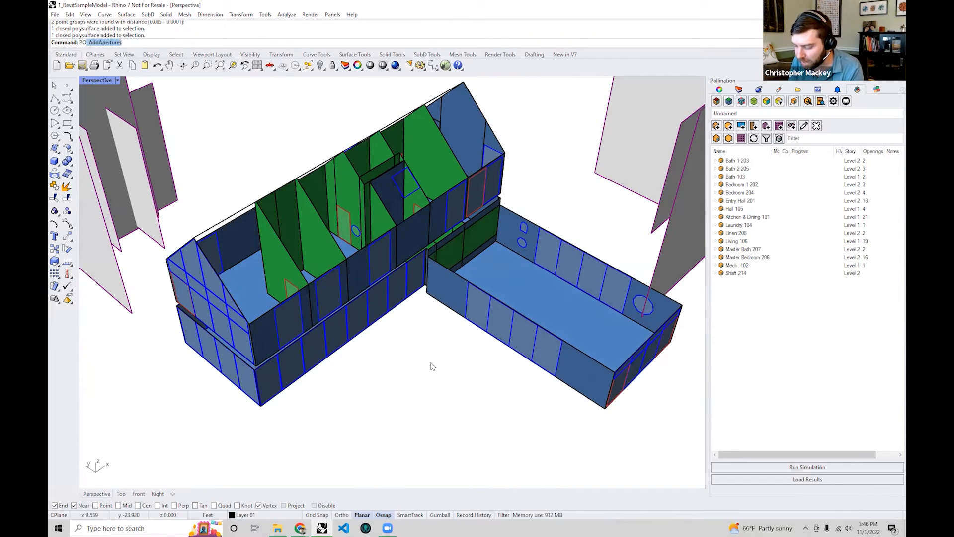
pyautogui.write('buildRooms')
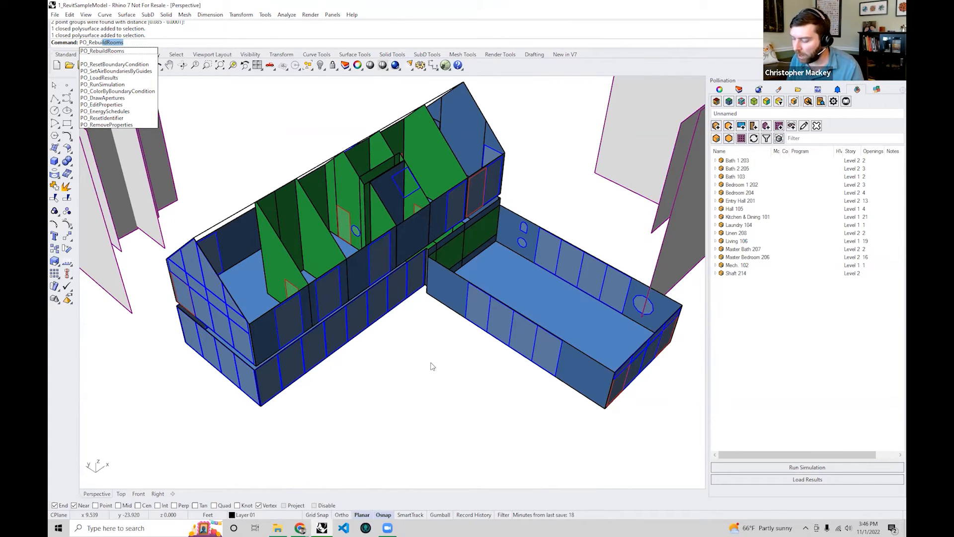
pyautogui.press('Return')
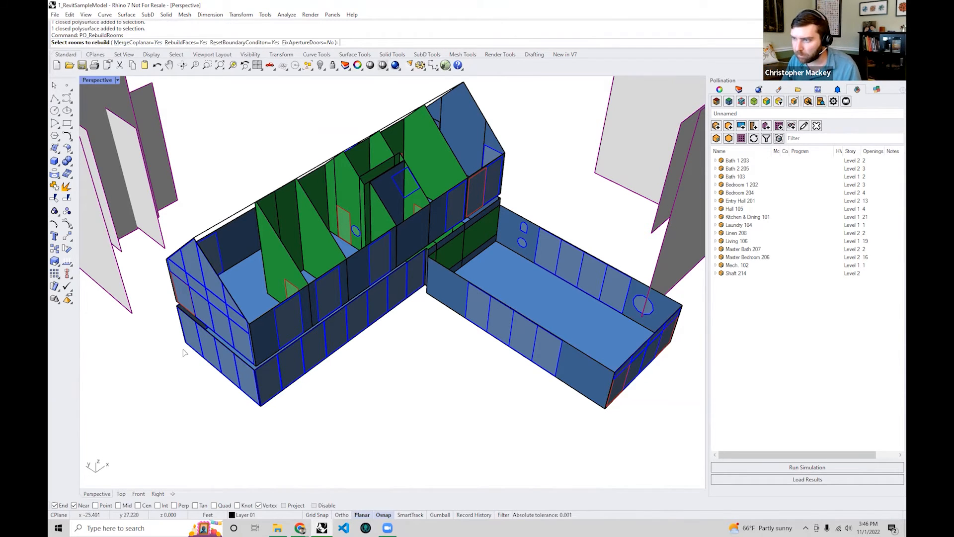
pyautogui.scroll(8, 272, 220)
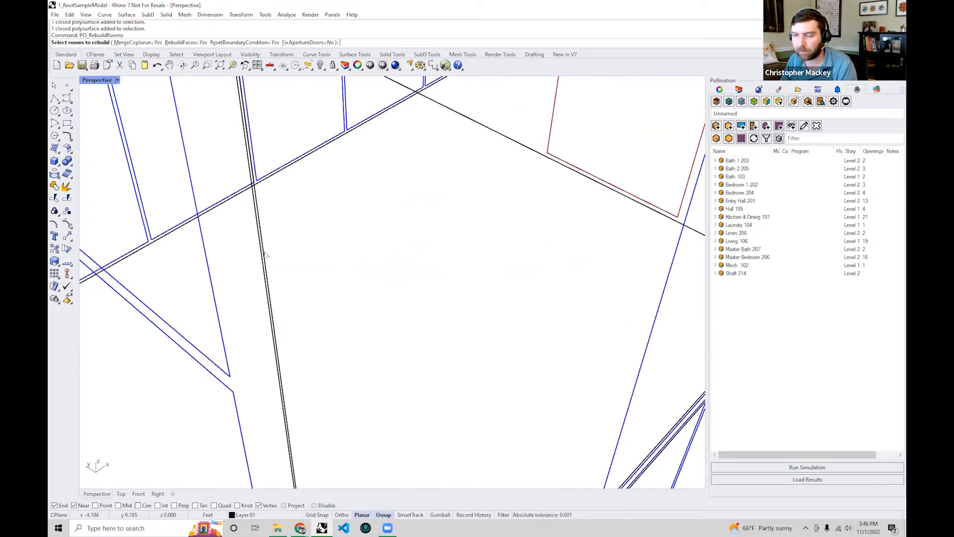
pyautogui.scroll(-5, 275, 273)
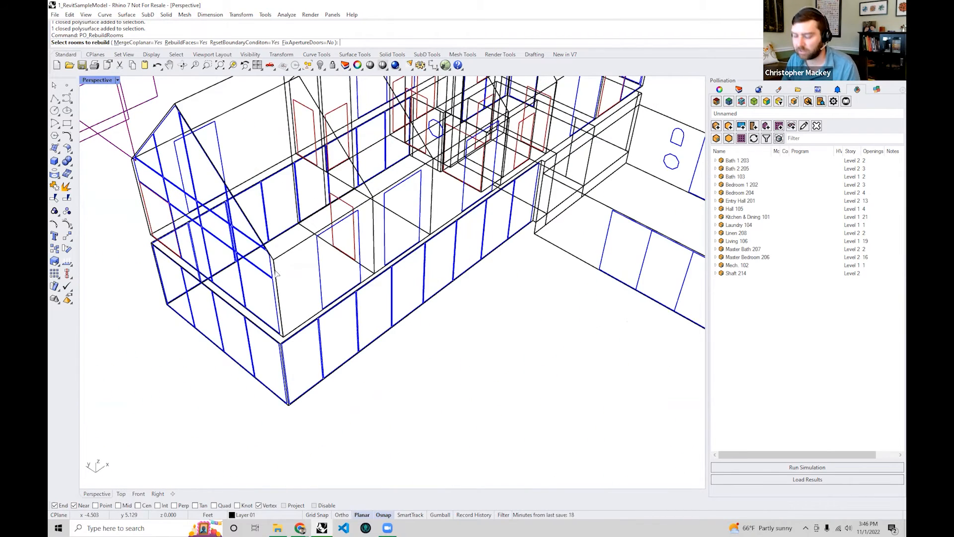
pyautogui.scroll(3, 306, 281)
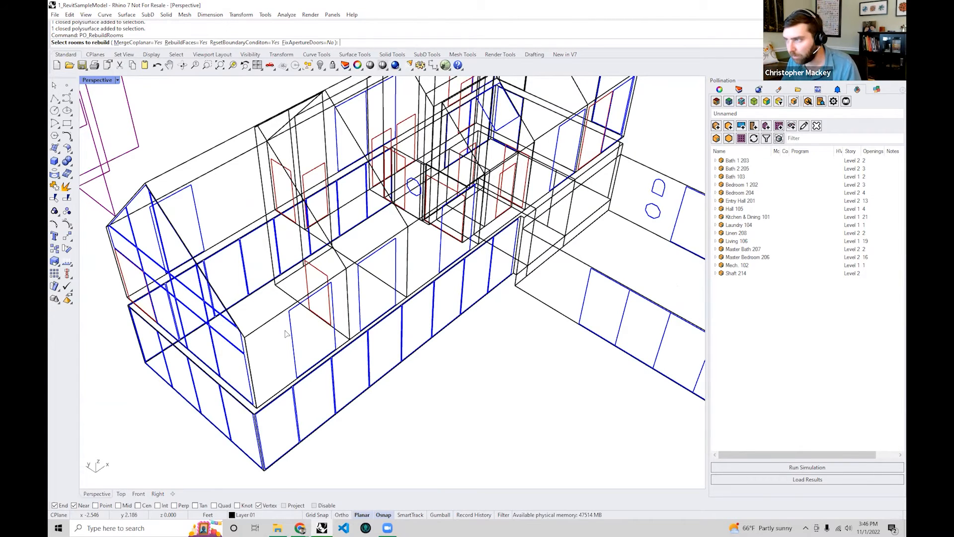
pyautogui.scroll(-5, 285, 334)
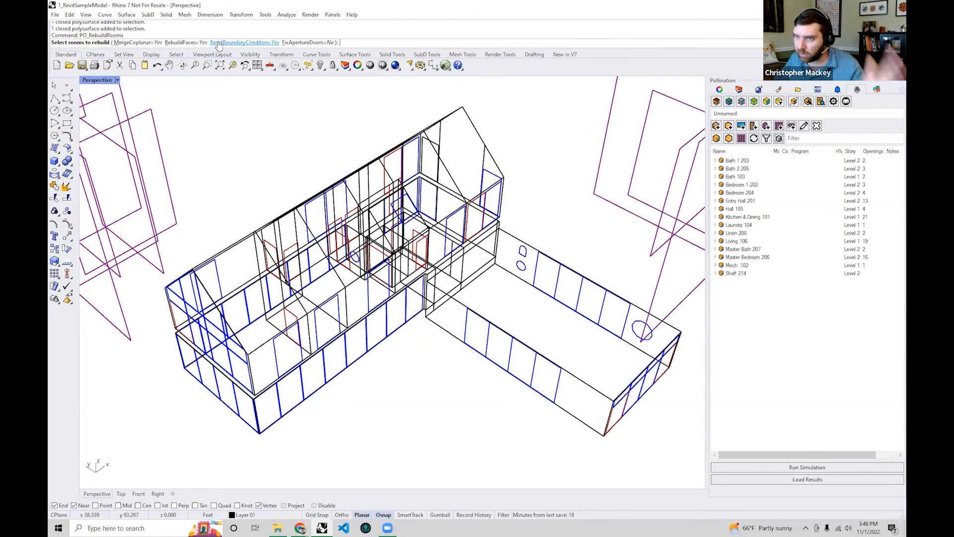
pyautogui.moveTo(441, 248); pyautogui.dragTo(398, 293, button='right')
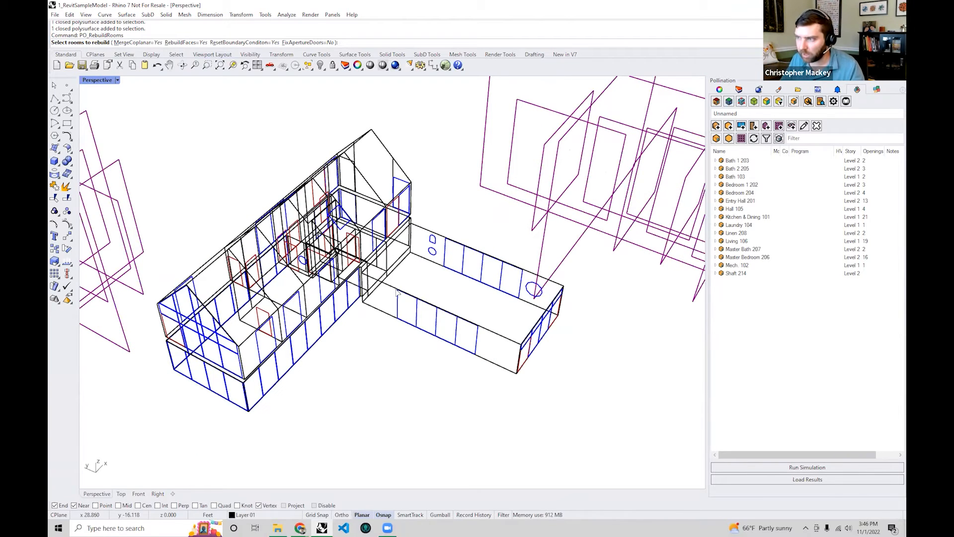
pyautogui.moveTo(480, 419); pyautogui.dragTo(163, 162)
pyautogui.moveTo(408, 287); pyautogui.dragTo(414, 310, button='right')
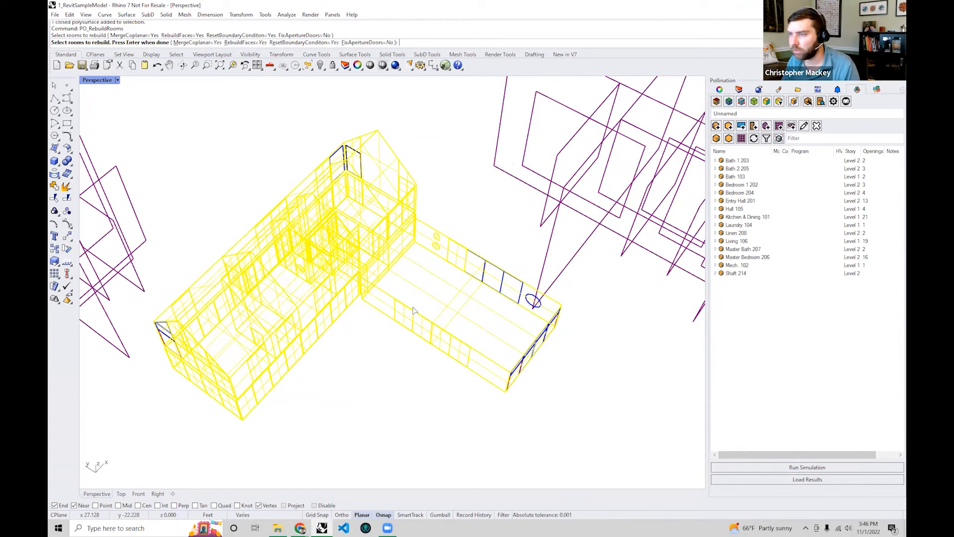
pyautogui.moveTo(413, 279); pyautogui.dragTo(415, 284, button='right')
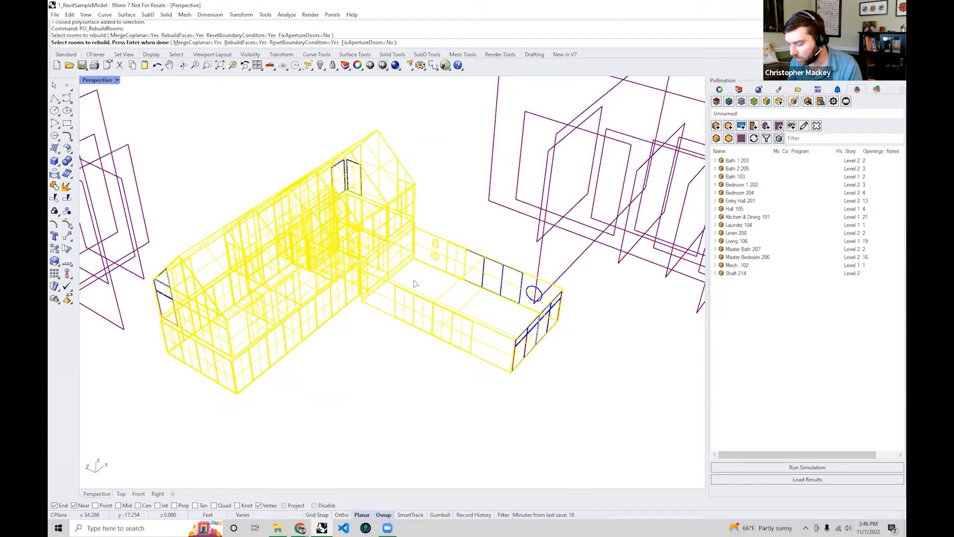
pyautogui.press('Return')
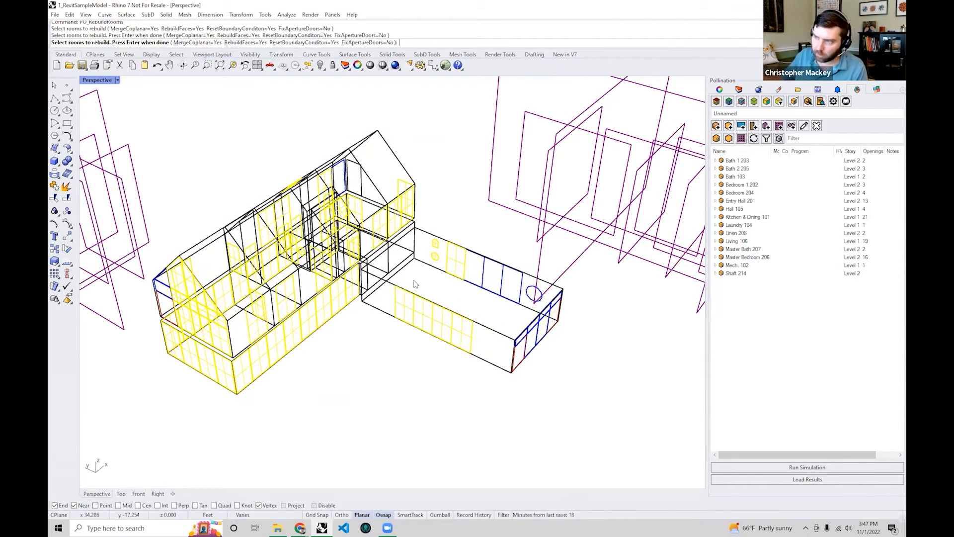
pyautogui.press('Return')
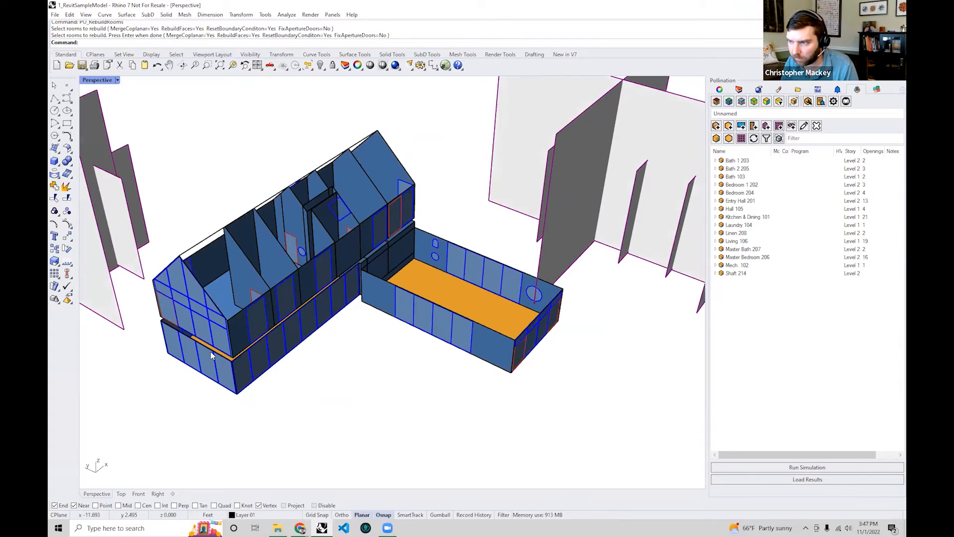
# - Examine the rebuilt building from its corner and opposite gable end, and select Entry Hall 201 to inspect its geometry
pyautogui.scroll(5, 245, 347)
pyautogui.scroll(5, 246, 347)
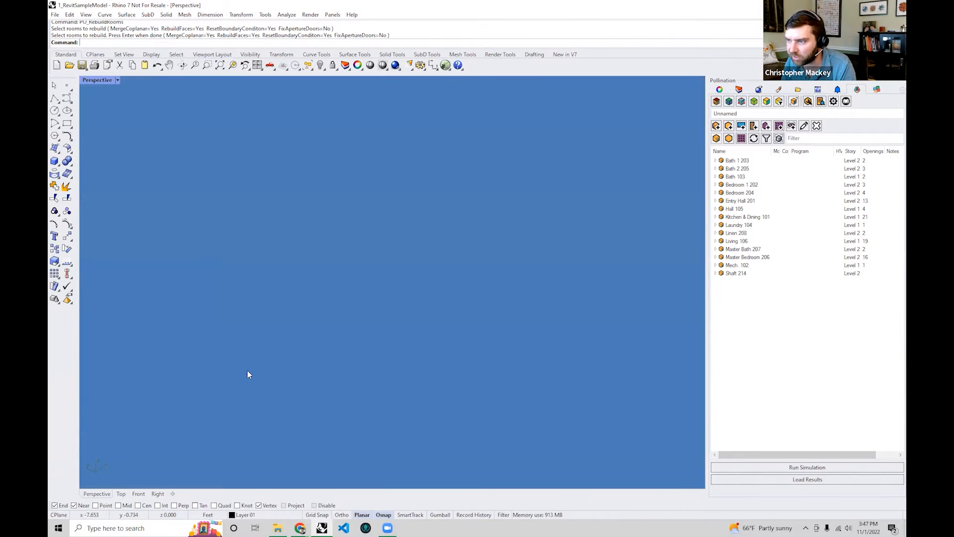
pyautogui.scroll(-3, 260, 375)
pyautogui.scroll(-5, 281, 370)
pyautogui.moveTo(281, 367); pyautogui.dragTo(288, 271, button='right')
pyautogui.scroll(8, 288, 270)
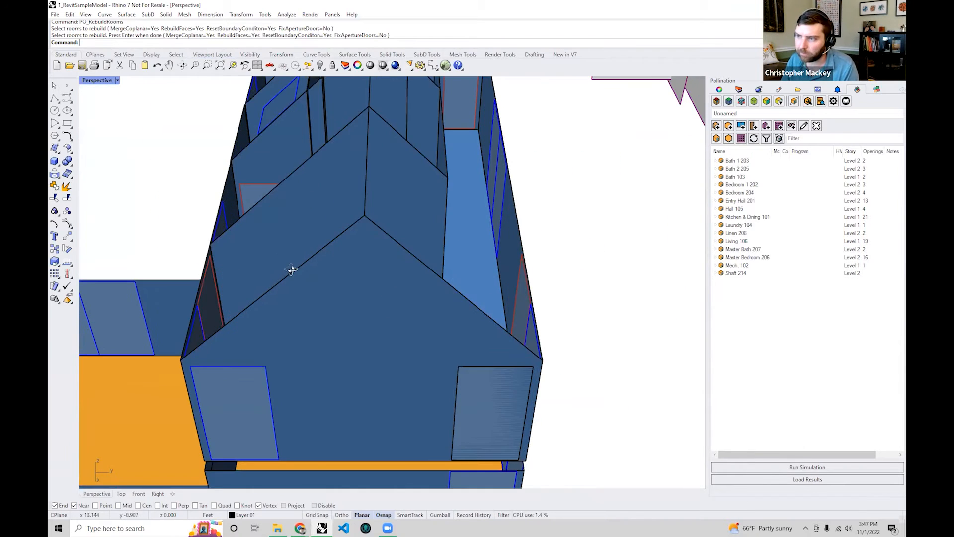
pyautogui.click(303, 138)
pyautogui.moveTo(387, 158); pyautogui.dragTo(403, 168, button='right')
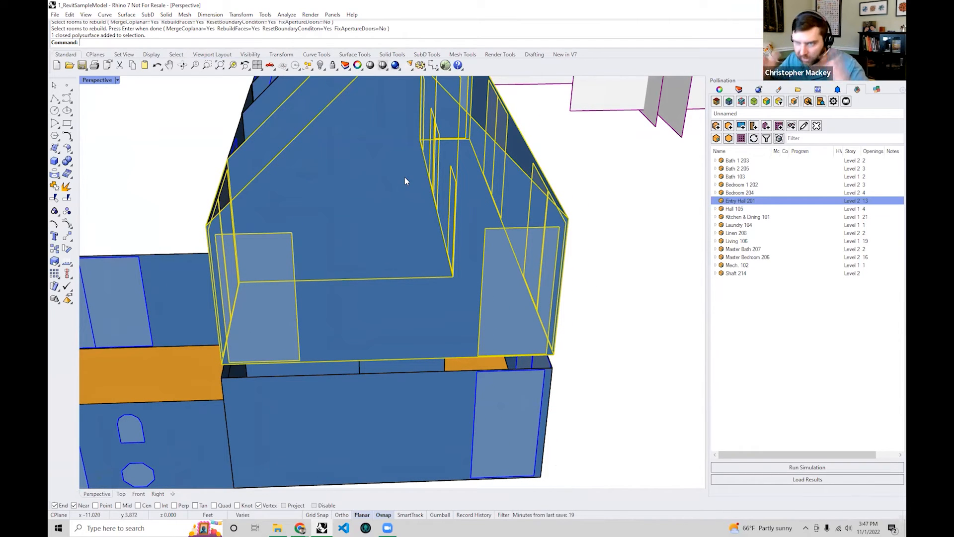
# - Examine the building's underside and the floor-level offset between Living 106 and the adjoining Level 1 rooms, selecting Living 106 and clearing the selection
pyautogui.scroll(-3, 343, 268)
pyautogui.moveTo(343, 268); pyautogui.dragTo(496, 252, button='right')
pyautogui.click(397, 411)
pyautogui.scroll(-2, 397, 410)
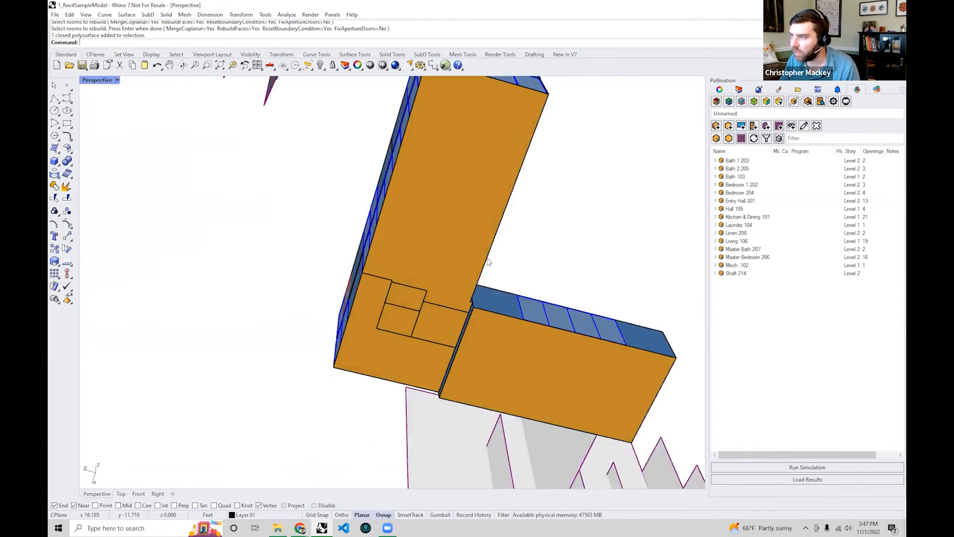
pyautogui.scroll(5, 398, 285)
pyautogui.moveTo(523, 294); pyautogui.dragTo(507, 304, button='right')
pyautogui.moveTo(265, 238)
pyautogui.mouseDown(button='right')
pyautogui.moveTo(244, 293)
pyautogui.moveTo(272, 245)
pyautogui.mouseUp(button='right')
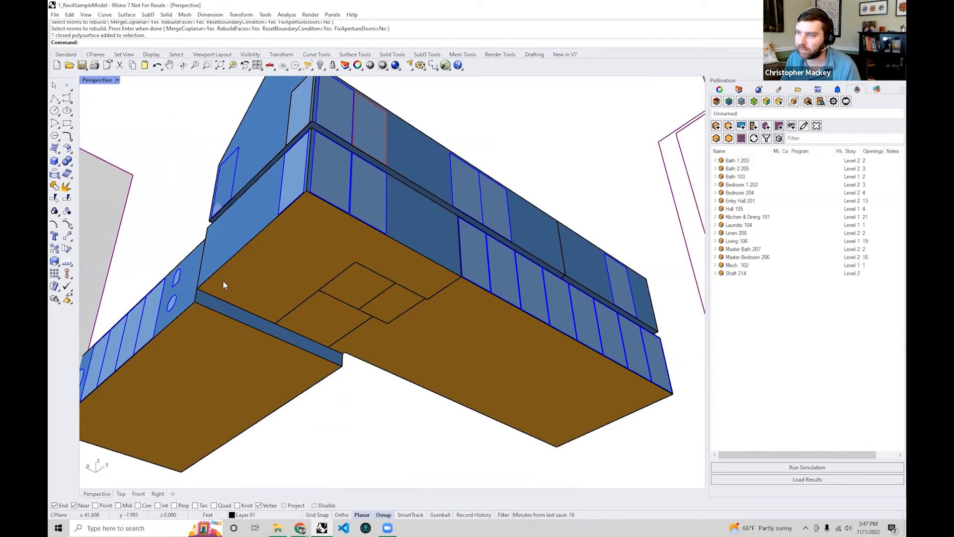
pyautogui.click(231, 320)
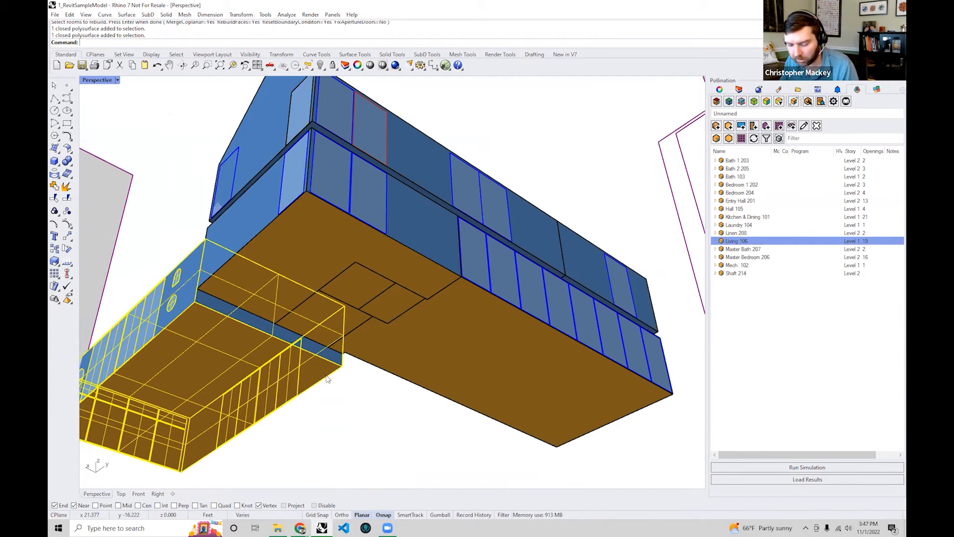
pyautogui.click(415, 453)
pyautogui.moveTo(416, 454); pyautogui.dragTo(255, 341, button='right')
pyautogui.scroll(3, 264, 328)
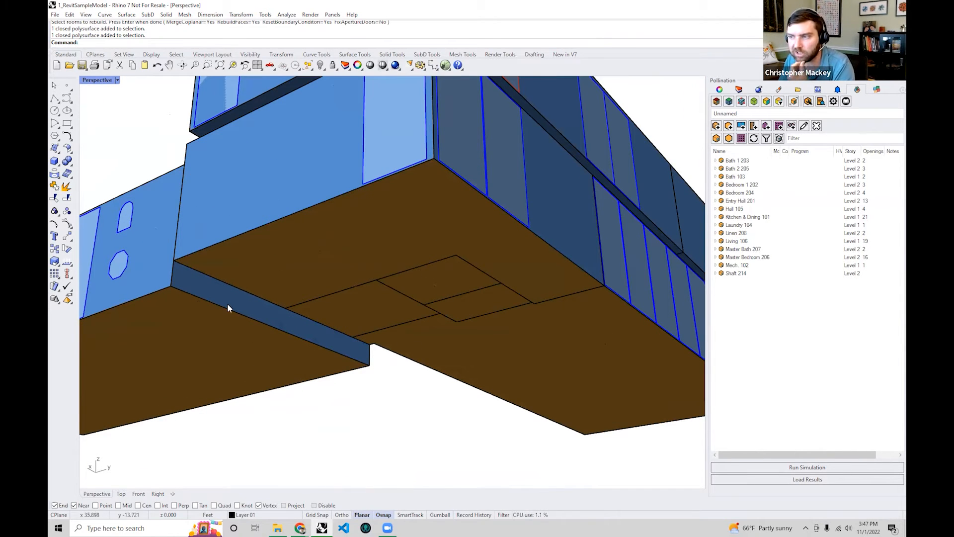
# - Inspect the Level 2 rooms from above with their roofs hidden, and select Bath 1 203
pyautogui.scroll(-5, 228, 304)
pyautogui.moveTo(247, 265); pyautogui.dragTo(364, 386, button='right')
pyautogui.scroll(-3, 365, 359)
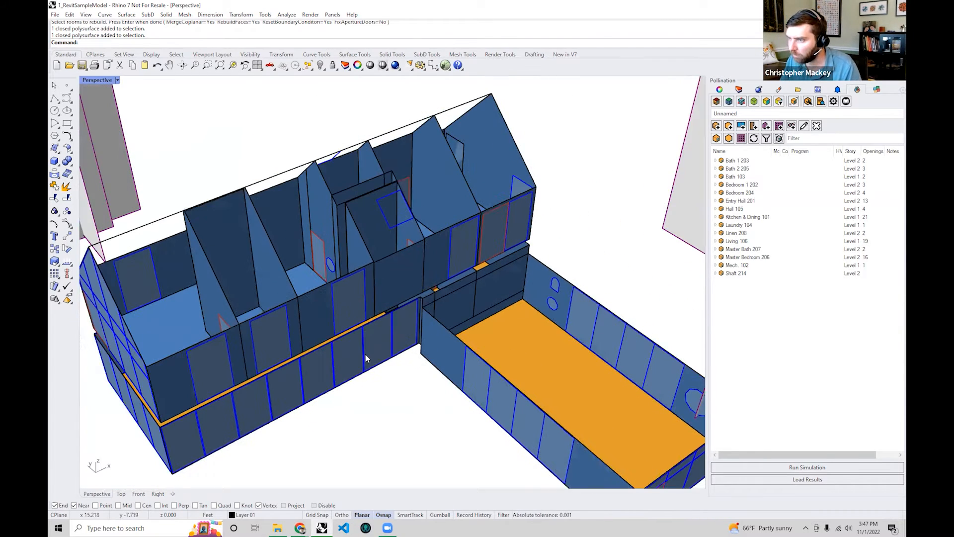
pyautogui.keyDown('shift'); pyautogui.moveTo(171, 372); pyautogui.dragTo(226, 357, button='right'); pyautogui.keyUp('shift')
pyautogui.keyDown('shift'); pyautogui.moveTo(538, 291); pyautogui.dragTo(518, 318, button='right'); pyautogui.keyUp('shift')
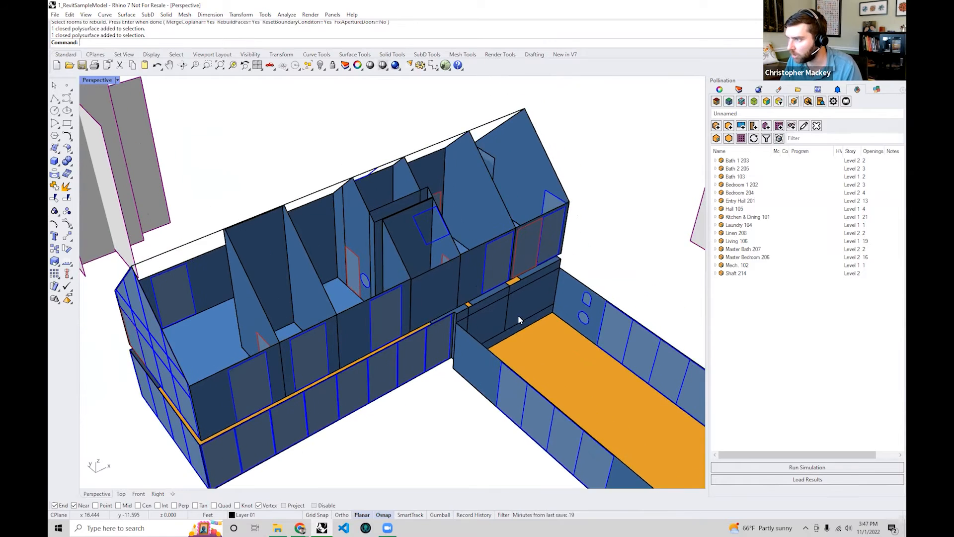
pyautogui.scroll(3, 401, 287)
pyautogui.scroll(4, 415, 312)
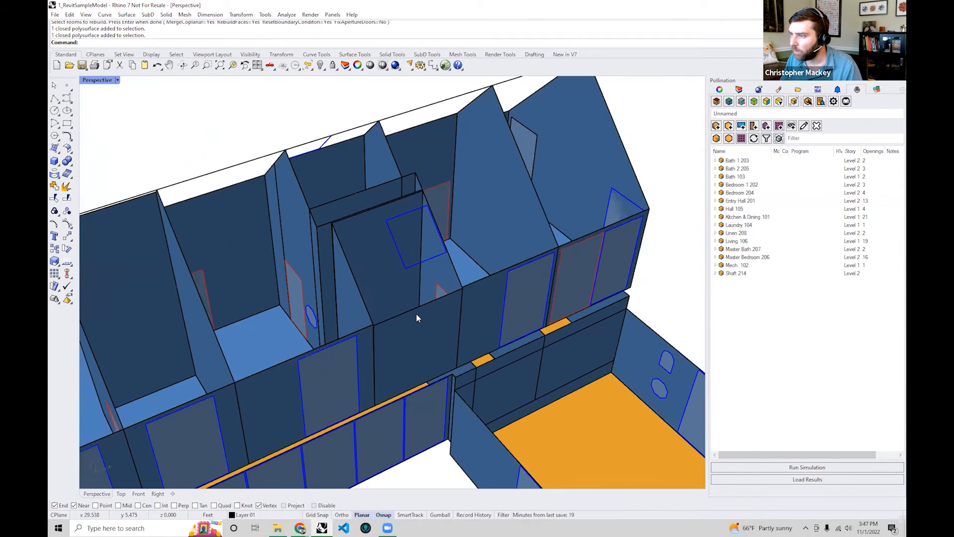
pyautogui.click(413, 314)
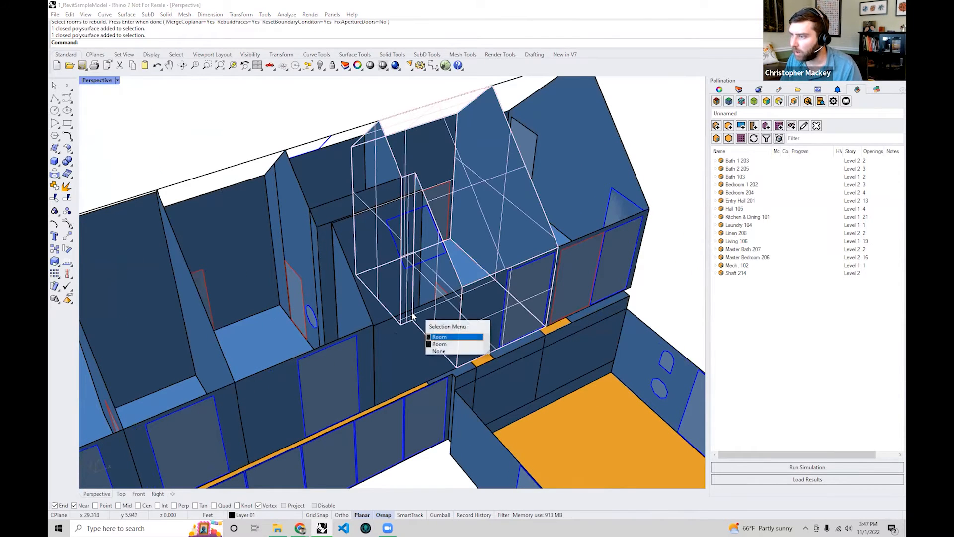
pyautogui.press('Escape')
pyautogui.click(397, 400)
pyautogui.scroll(6, 447, 204)
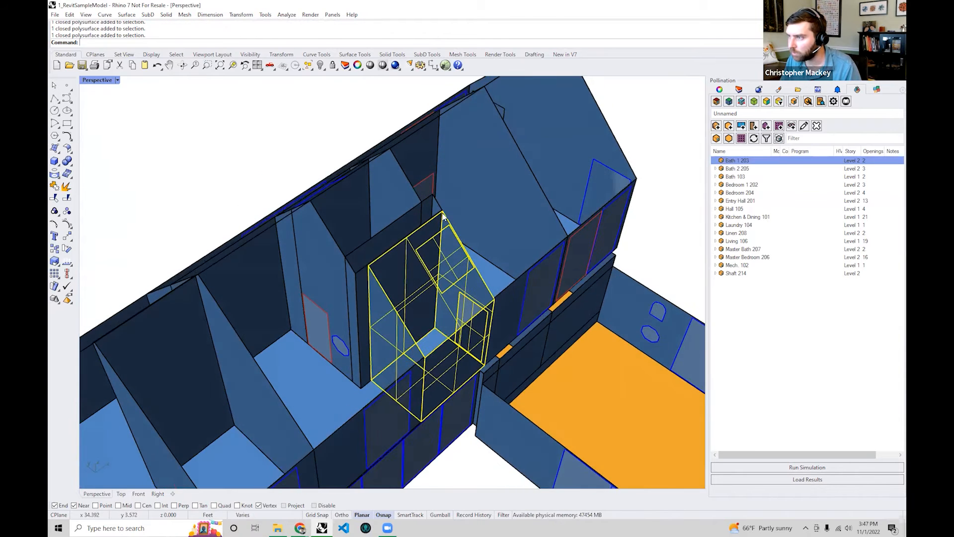
# - Examine the narrow gaps between Bath 1 203 and its neighbouring rooms along its upper edge and wall corners
pyautogui.scroll(5, 432, 223)
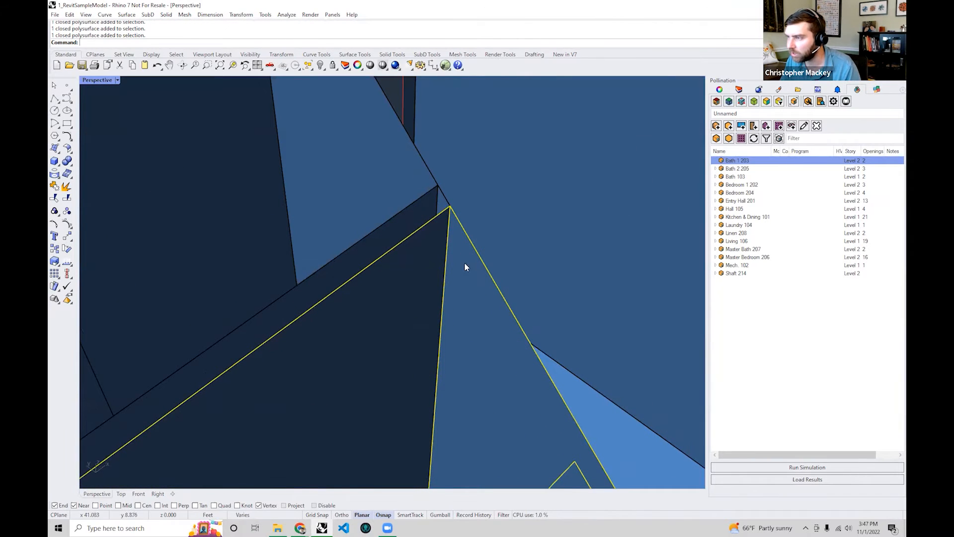
pyautogui.scroll(-8, 437, 293)
pyautogui.keyDown('shift'); pyautogui.moveTo(372, 302); pyautogui.dragTo(335, 187, button='right'); pyautogui.keyUp('shift')
pyautogui.scroll(10, 555, 287)
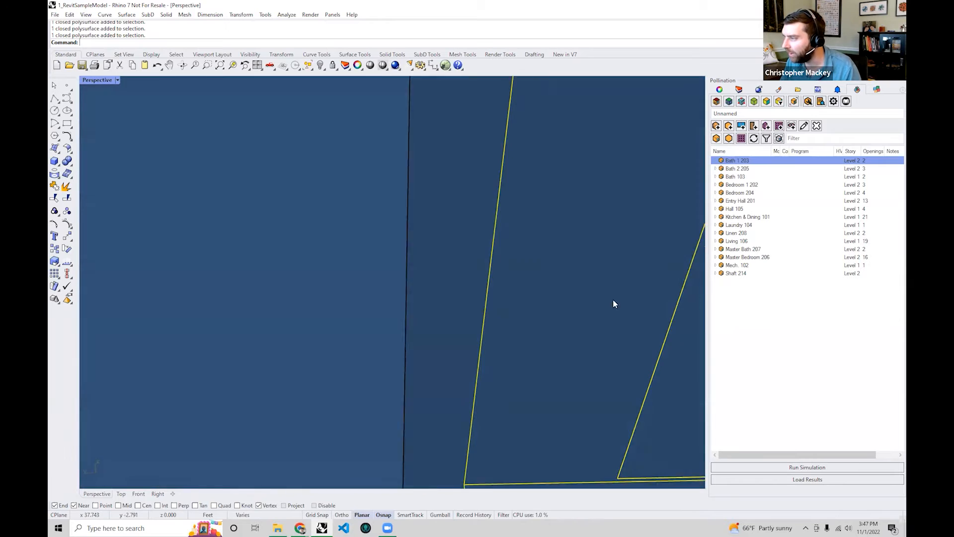
pyautogui.keyDown('shift'); pyautogui.moveTo(613, 299); pyautogui.dragTo(309, 347, button='right'); pyautogui.keyUp('shift')
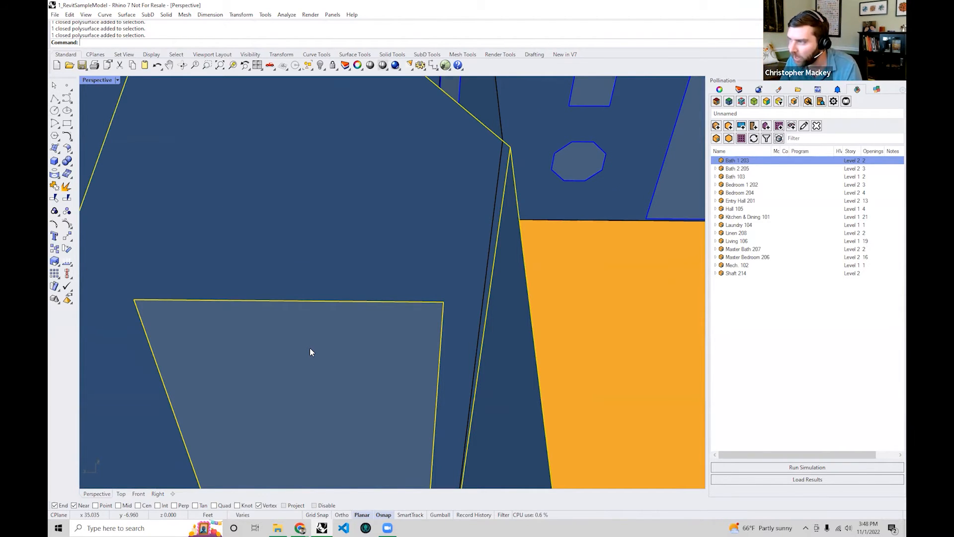
pyautogui.scroll(-3, 309, 347)
pyautogui.moveTo(497, 304); pyautogui.dragTo(553, 226, button='right')
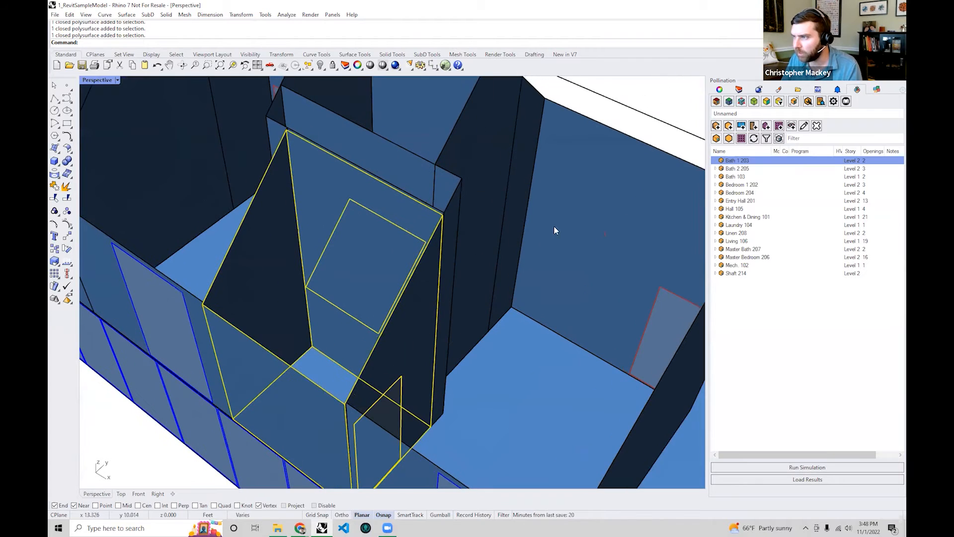
# - Turn the RoofCeiling face type back on in Pollination's renderer settings and refresh the display
pyautogui.click(733, 102)
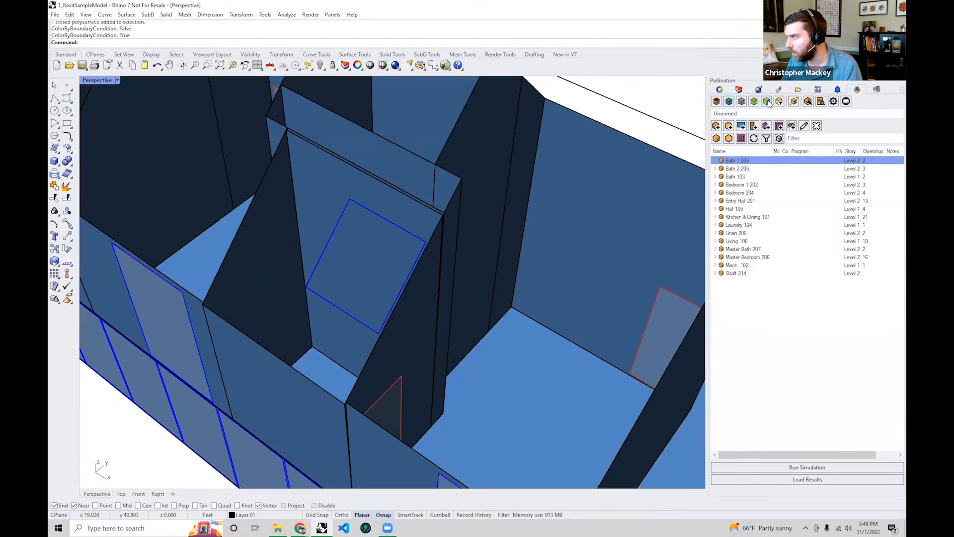
pyautogui.click(767, 101)
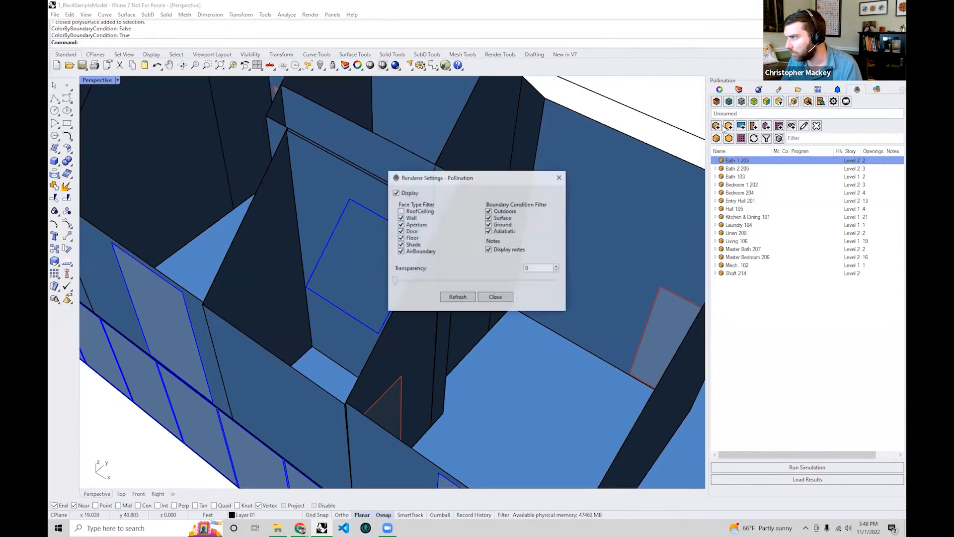
pyautogui.click(458, 299)
pyautogui.click(560, 177)
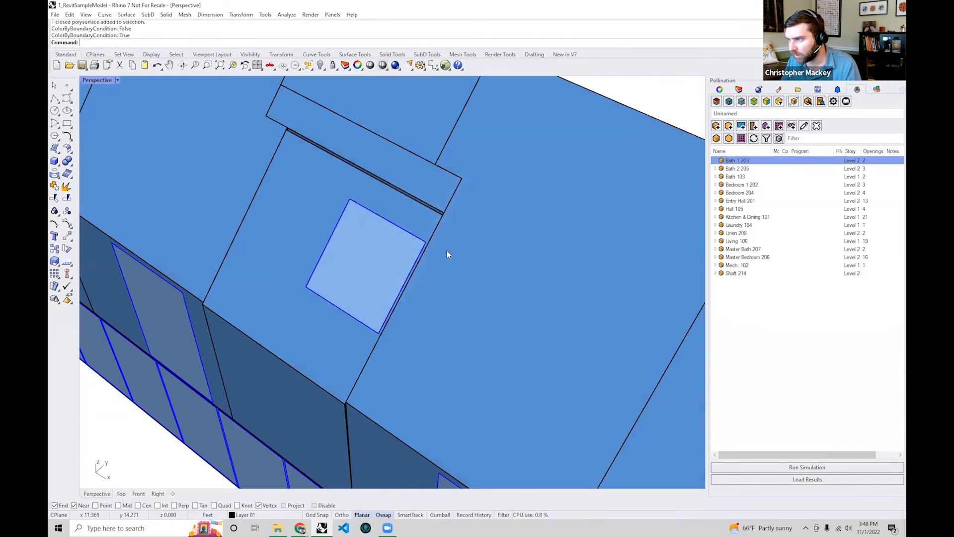
pyautogui.scroll(5, 472, 244)
pyautogui.scroll(4, 473, 266)
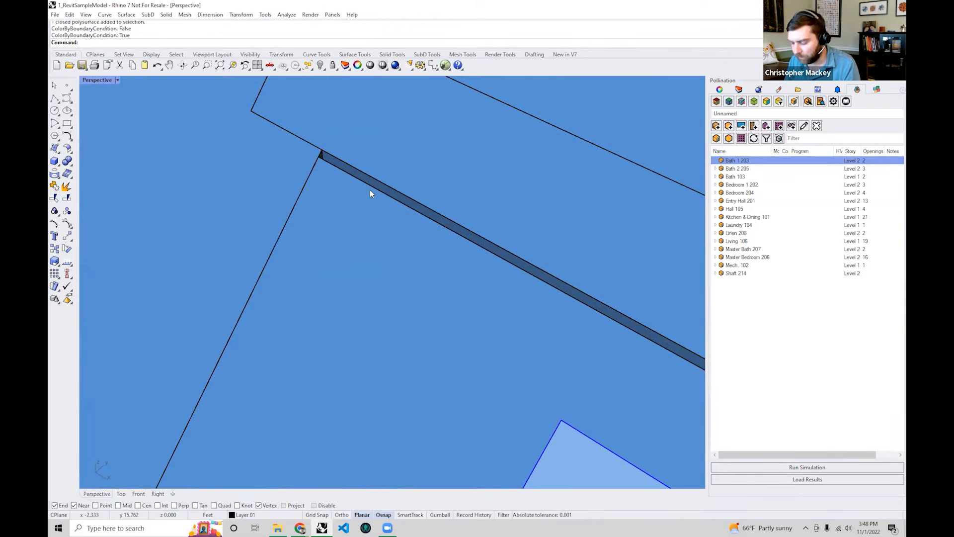
pyautogui.write('POMove')
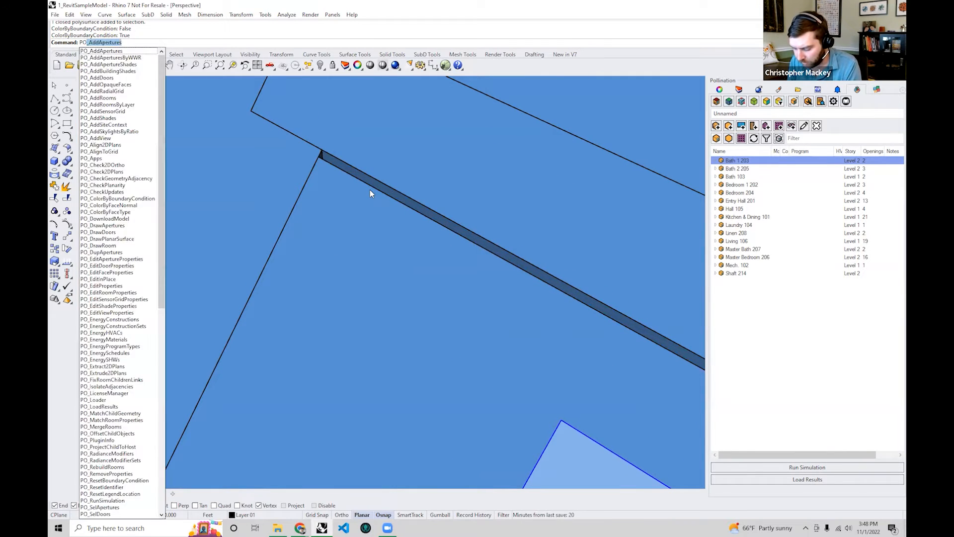
pyautogui.press('BackSpace')
pyautogui.press('BackSpace')
pyautogui.press('BackSpace')
pyautogui.press('BackSpace')
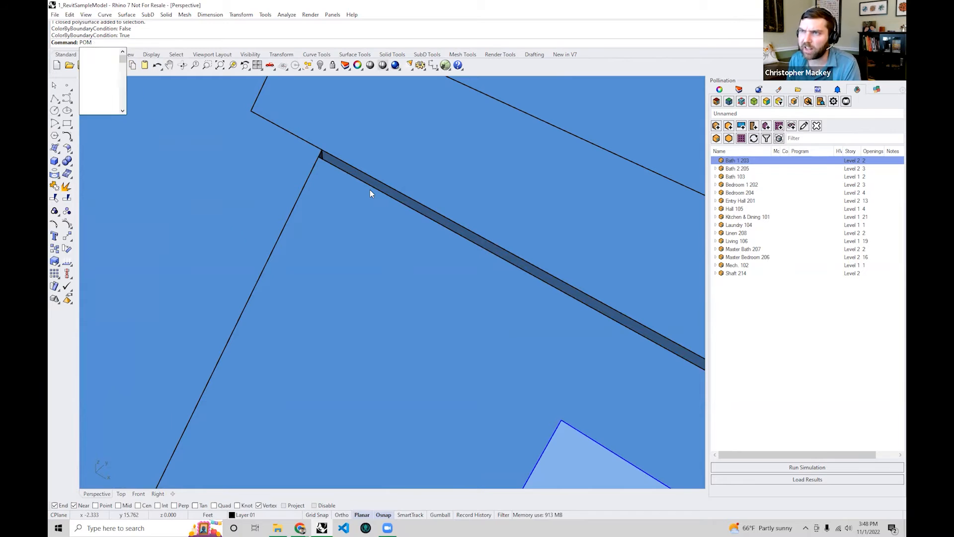
pyautogui.press('Escape')
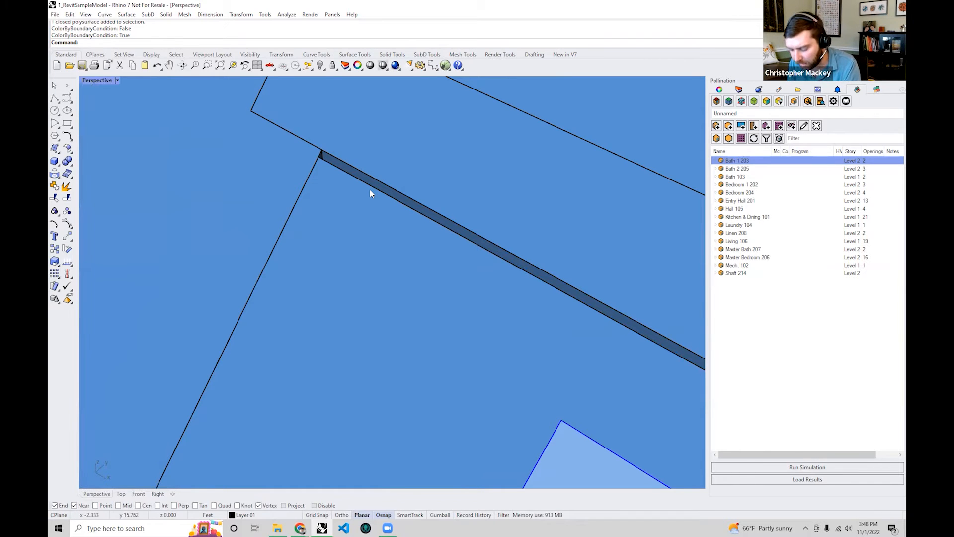
# - Use MoveEdge to move the upper roof edge of Bath 1 203 from its endpoint to the adjoining room's corner, closing the roof gap
pyautogui.write('Move')
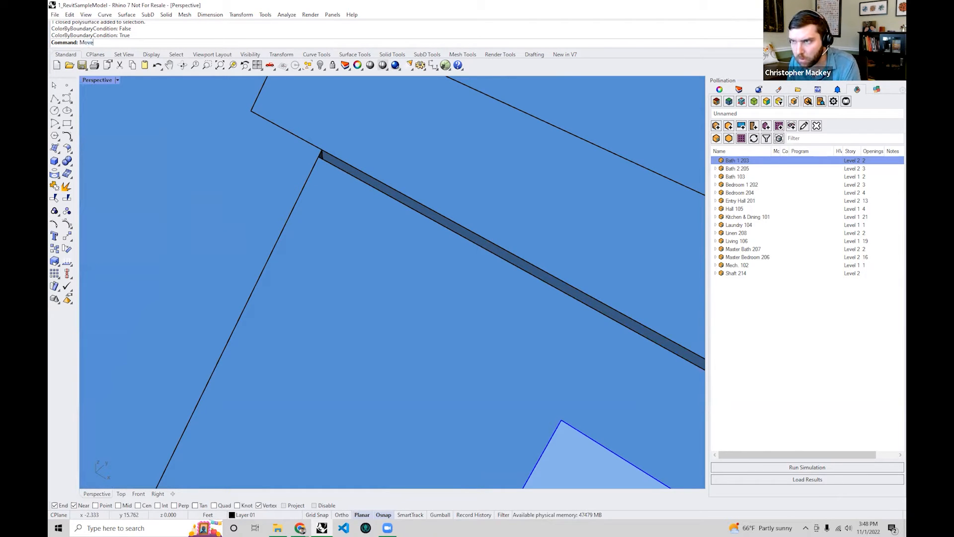
pyautogui.write('Ede')
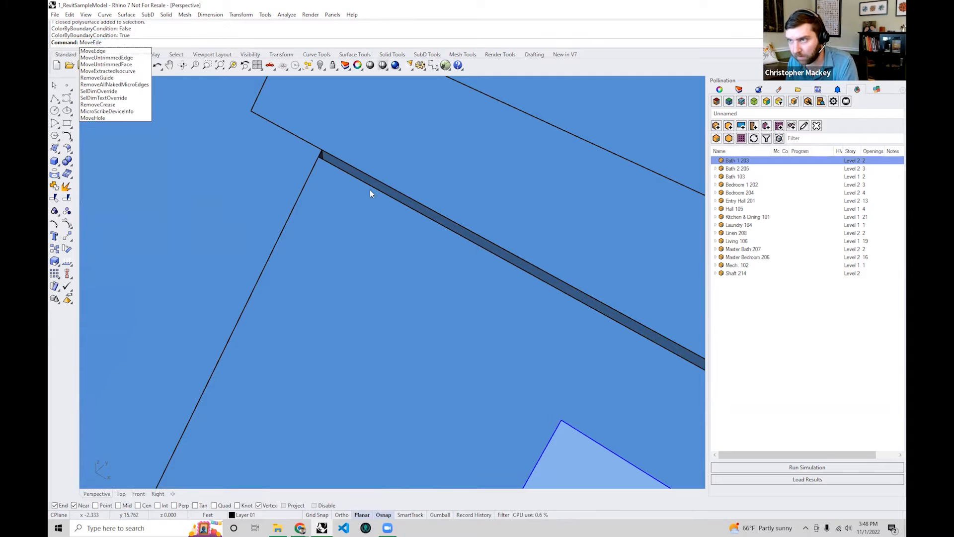
pyautogui.click(113, 51)
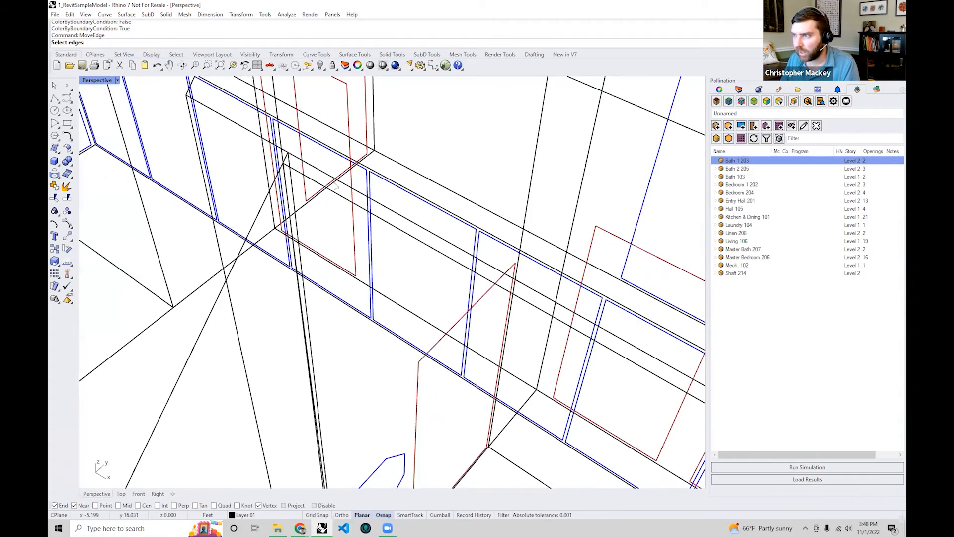
pyautogui.moveTo(359, 219); pyautogui.dragTo(339, 271, button='right')
pyautogui.click(308, 255)
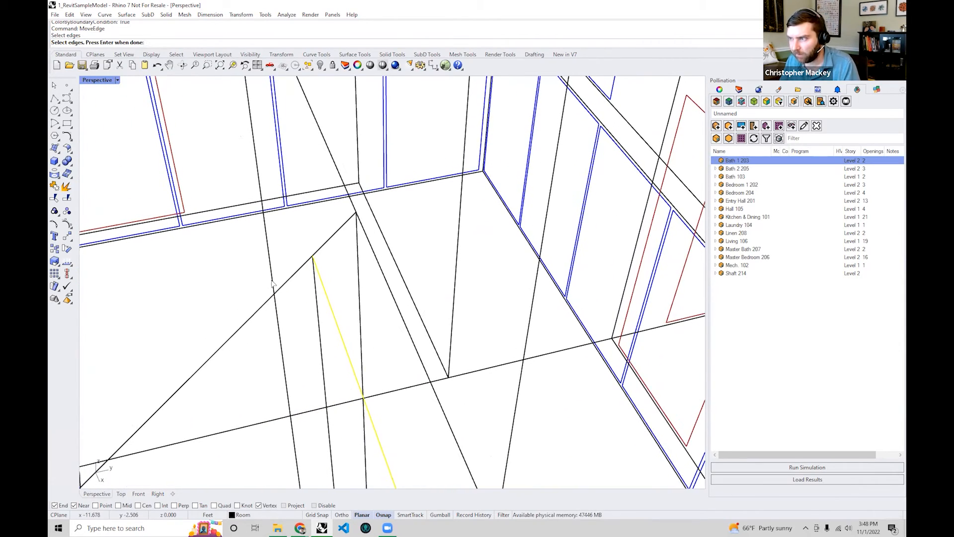
pyautogui.press('Return')
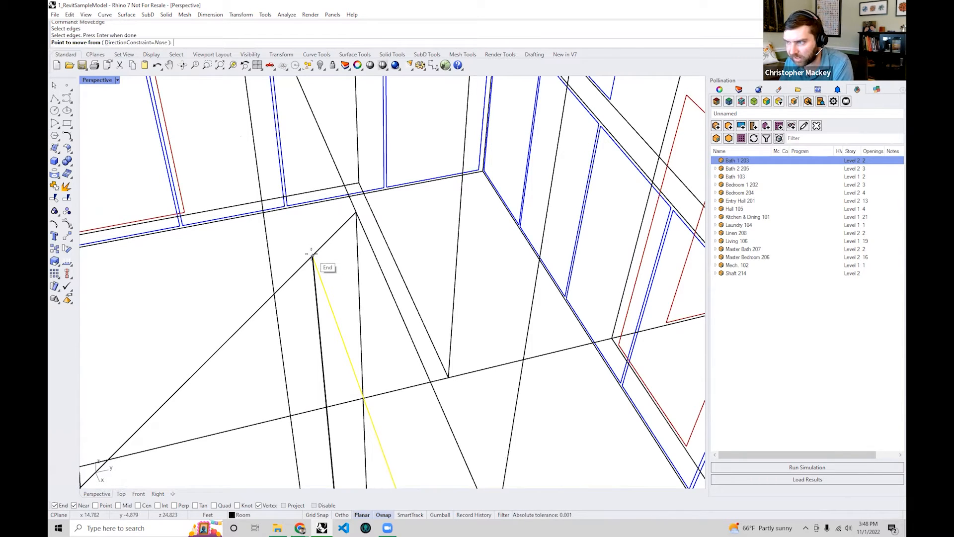
pyautogui.click(313, 256)
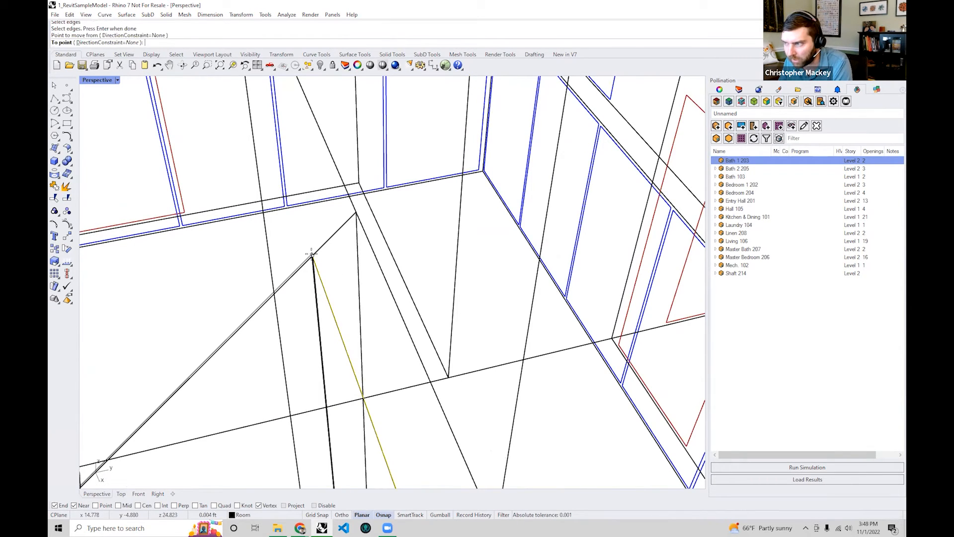
pyautogui.click(355, 209)
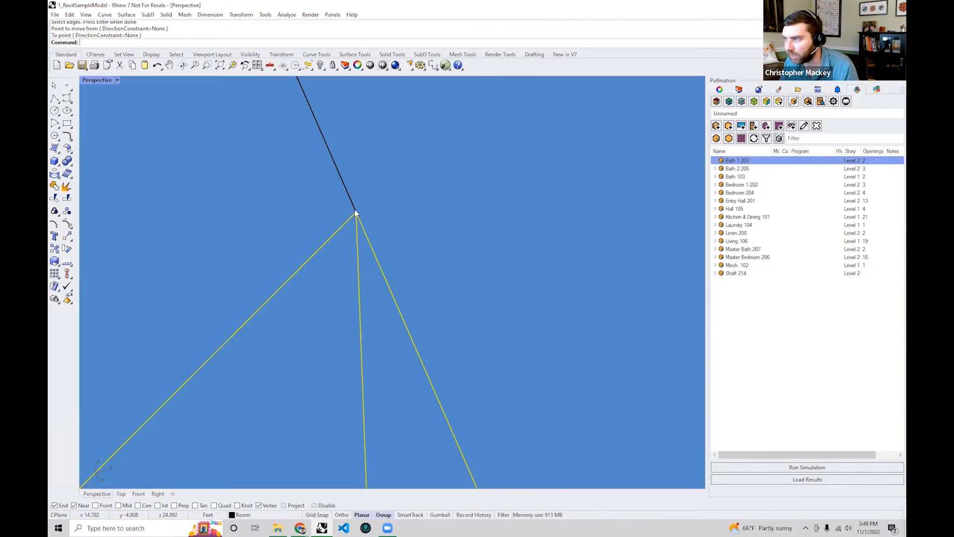
pyautogui.moveTo(339, 245); pyautogui.dragTo(366, 255, button='right')
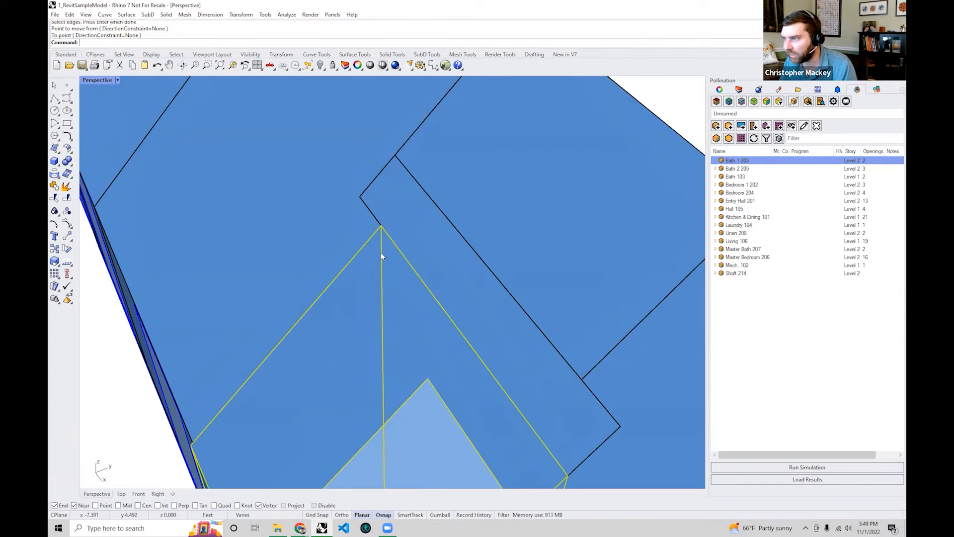
pyautogui.scroll(3, 496, 412)
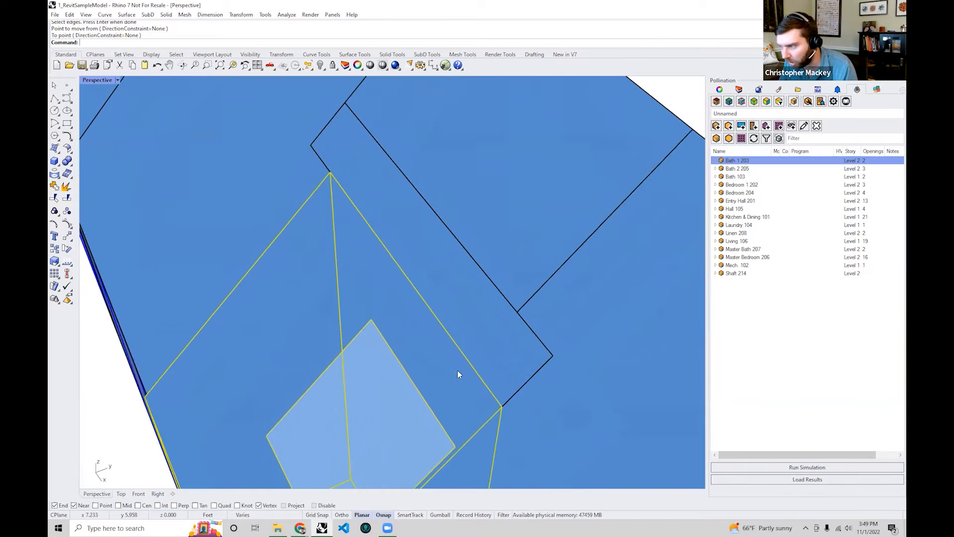
pyautogui.moveTo(305, 224); pyautogui.dragTo(357, 305, button='right')
# - Use MoveEdge to move the eave edge of Bath 1 203 from its corner endpoint to the neighbouring room's eave corner, closing the wall gap
pyautogui.moveTo(298, 305); pyautogui.dragTo(633, 181, button='right')
pyautogui.press('Escape')
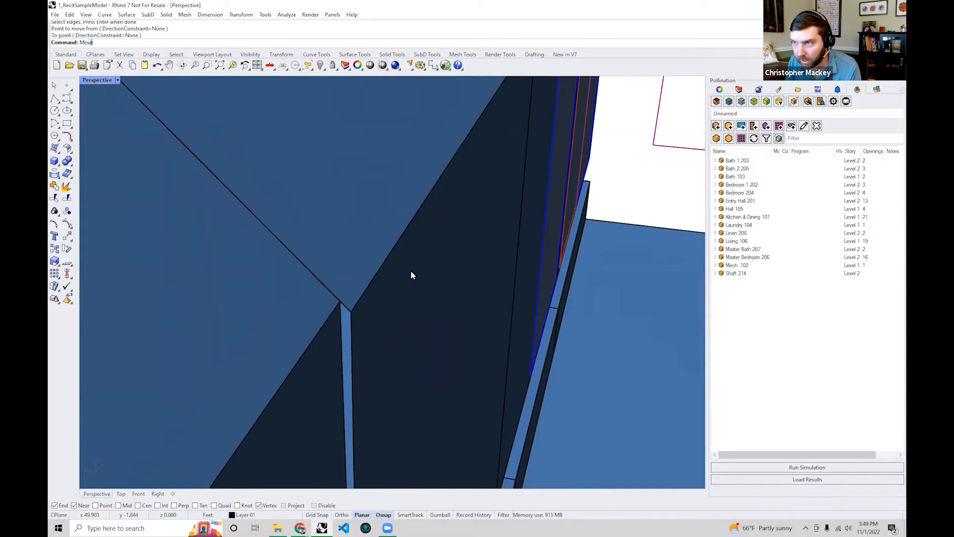
pyautogui.write('dge')
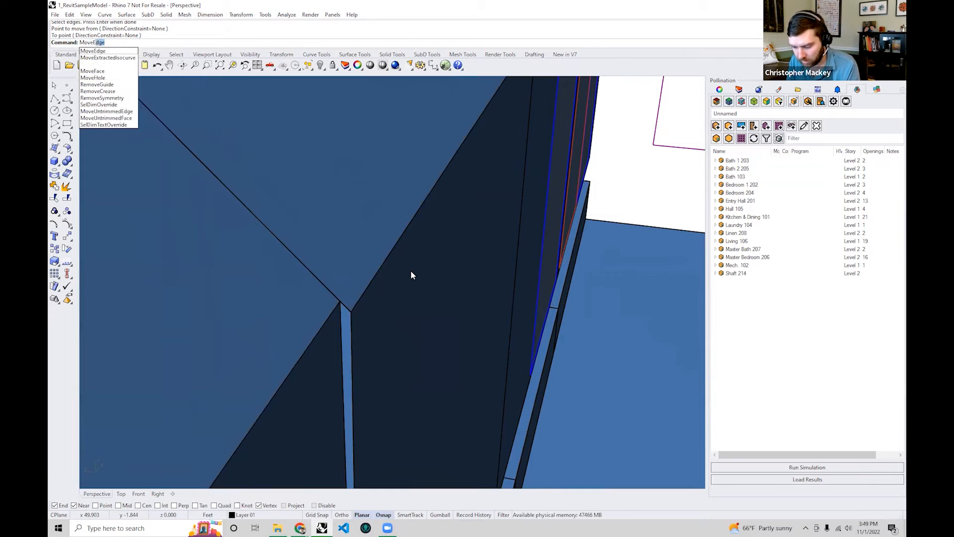
pyautogui.press('Return')
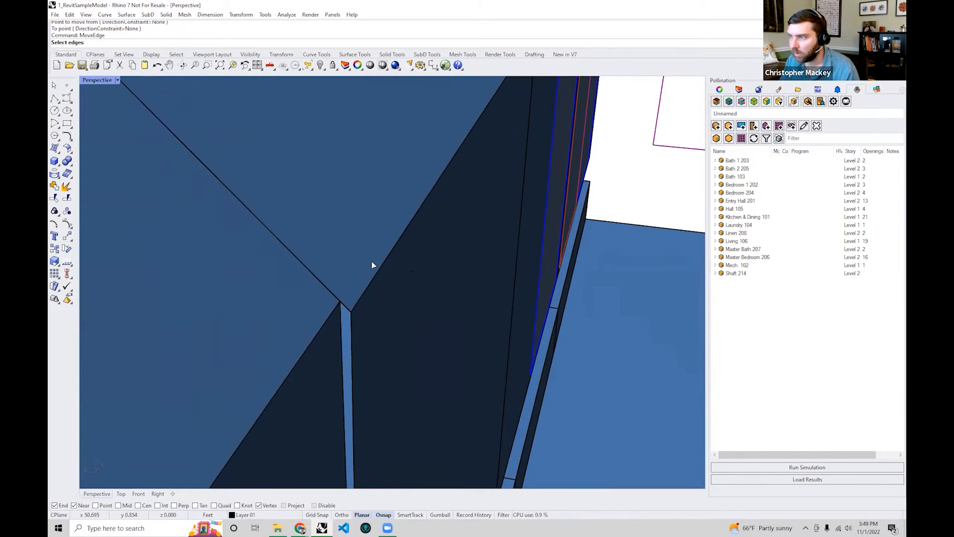
pyautogui.click(380, 271)
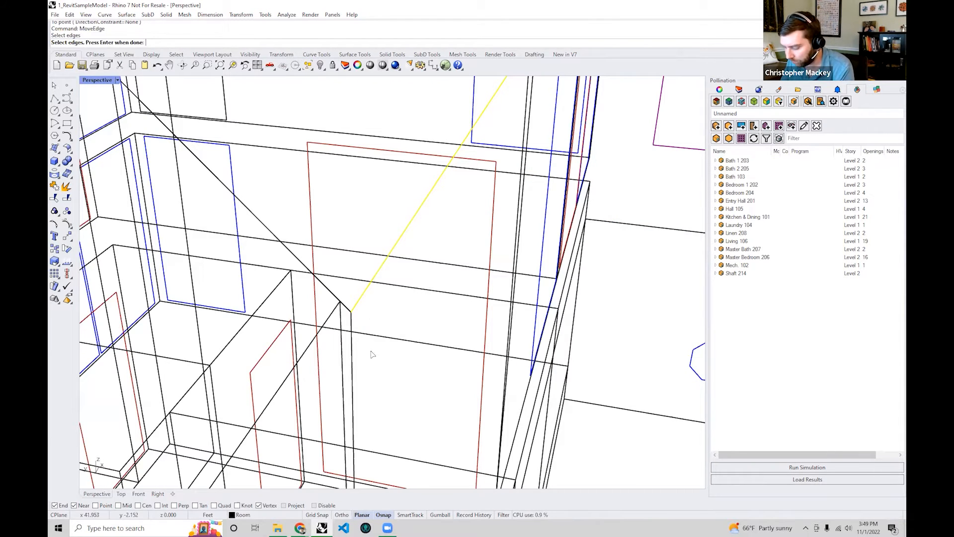
pyautogui.press('Return')
pyautogui.click(352, 311)
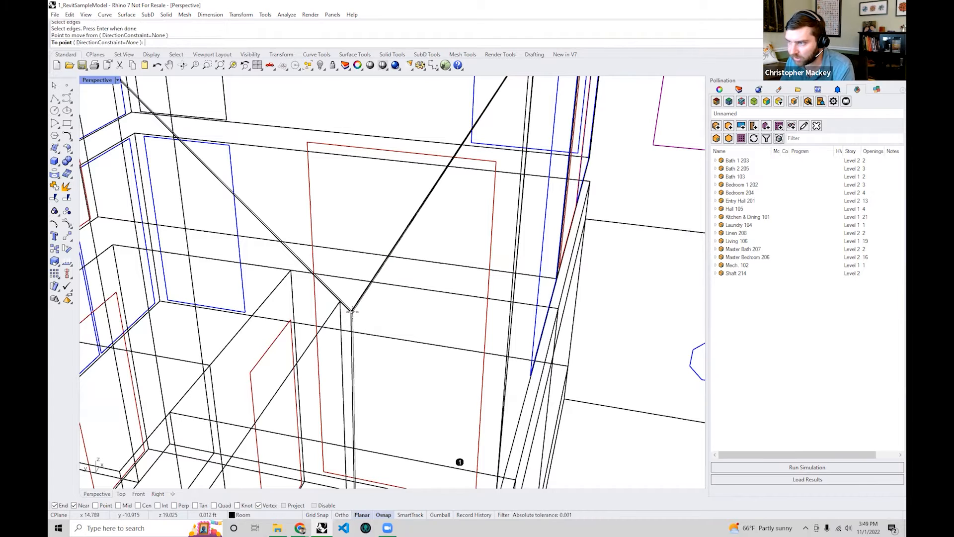
pyautogui.click(339, 301)
pyautogui.scroll(-4, 338, 308)
pyautogui.moveTo(531, 218); pyautogui.dragTo(421, 211, button='right')
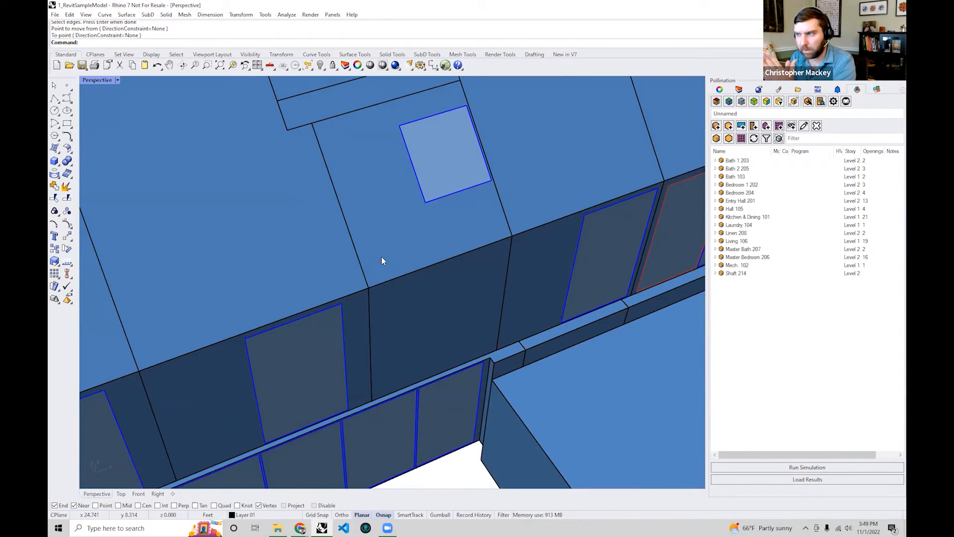
pyautogui.scroll(5, 445, 306)
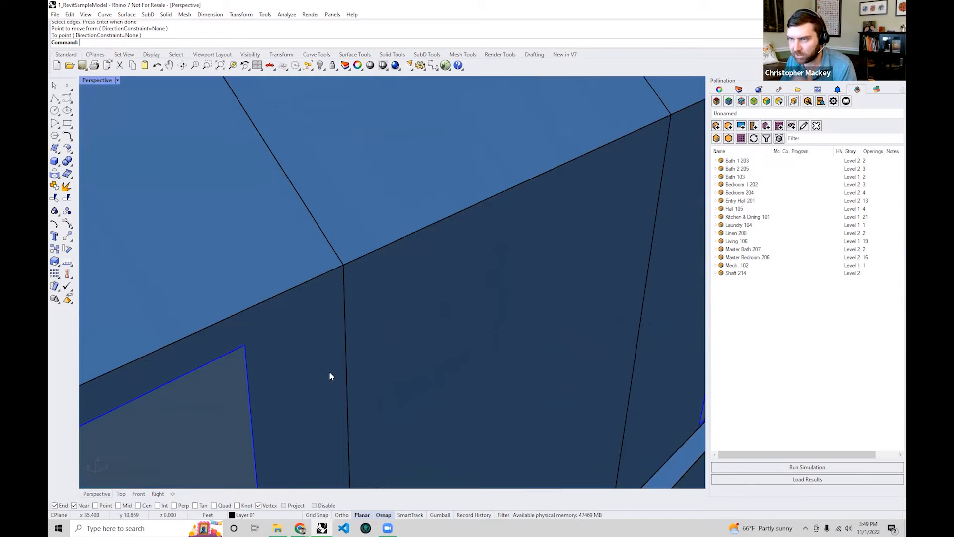
pyautogui.scroll(-6, 329, 371)
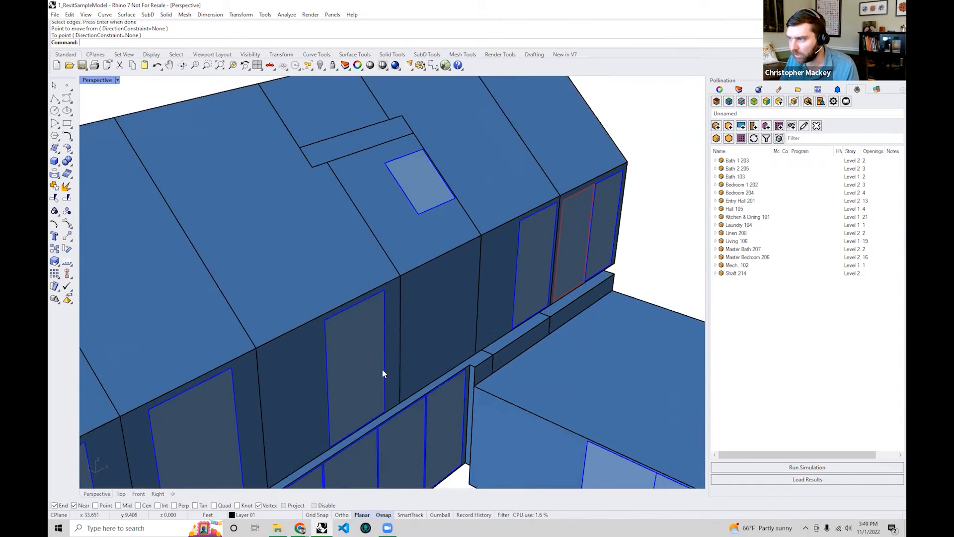
pyautogui.moveTo(489, 306); pyautogui.dragTo(496, 441, button='right')
pyautogui.moveTo(484, 452); pyautogui.dragTo(262, 335)
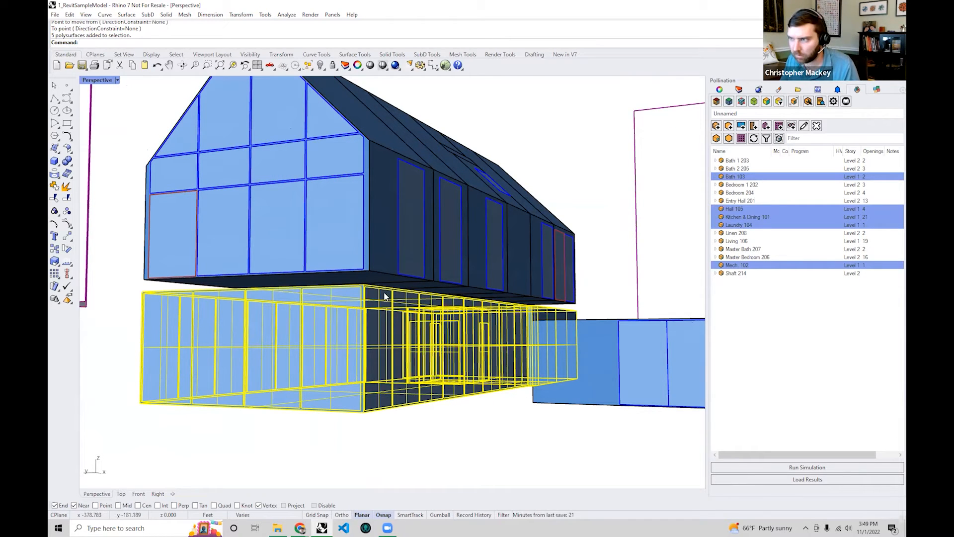
pyautogui.moveTo(528, 318); pyautogui.dragTo(299, 371, button='right')
pyautogui.click(499, 424)
pyautogui.moveTo(390, 341); pyautogui.dragTo(444, 411, button='right')
pyautogui.moveTo(444, 412); pyautogui.dragTo(223, 279)
pyautogui.moveTo(375, 306); pyautogui.dragTo(330, 241, button='right')
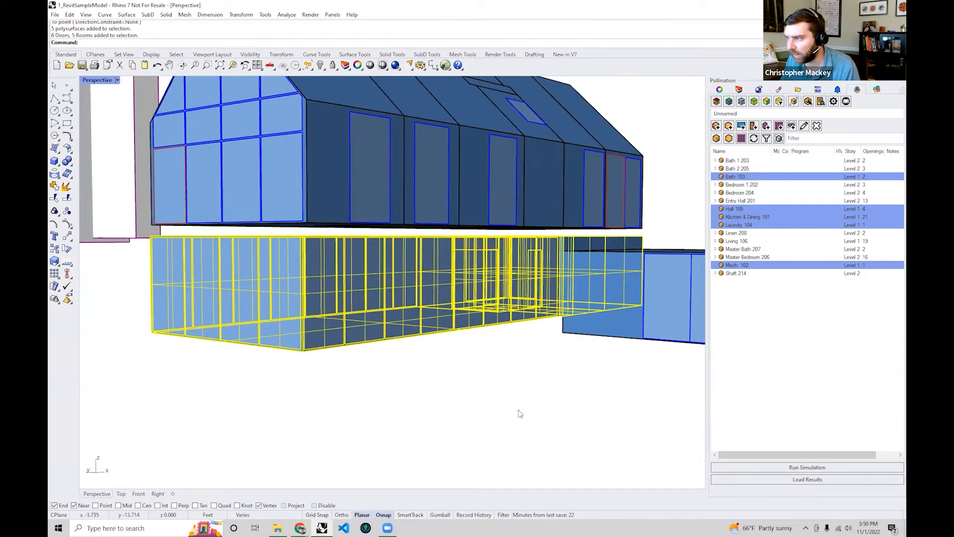
pyautogui.moveTo(491, 321); pyautogui.dragTo(402, 328, button='right')
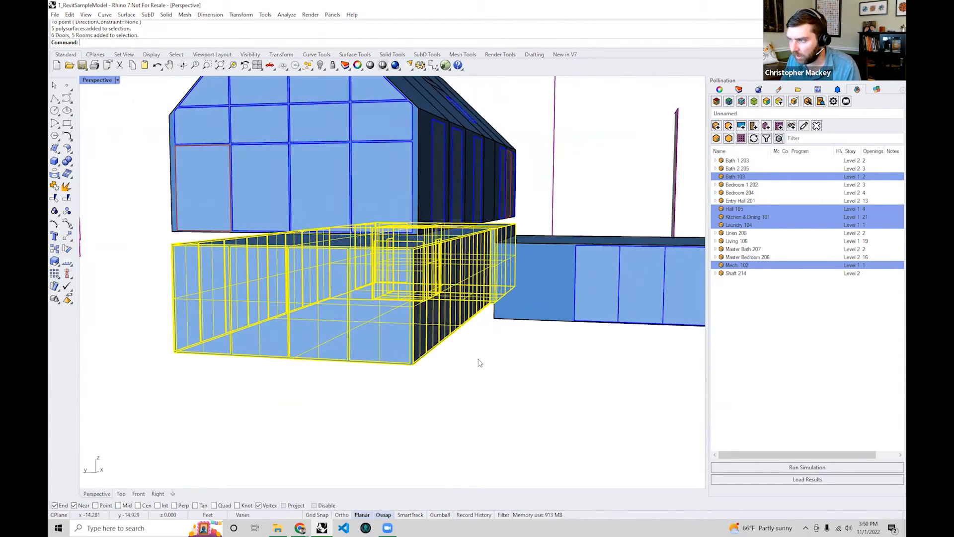
pyautogui.moveTo(486, 394); pyautogui.dragTo(204, 252)
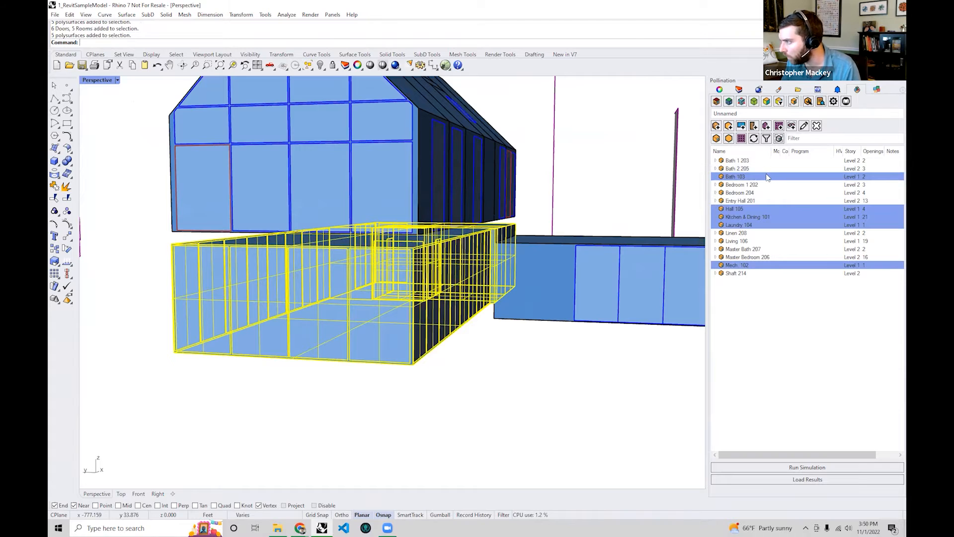
# - Select the Bath 103, Kitchen & Dining 101 and Laundry 104 rooms by name in the room list
pyautogui.click(740, 177)
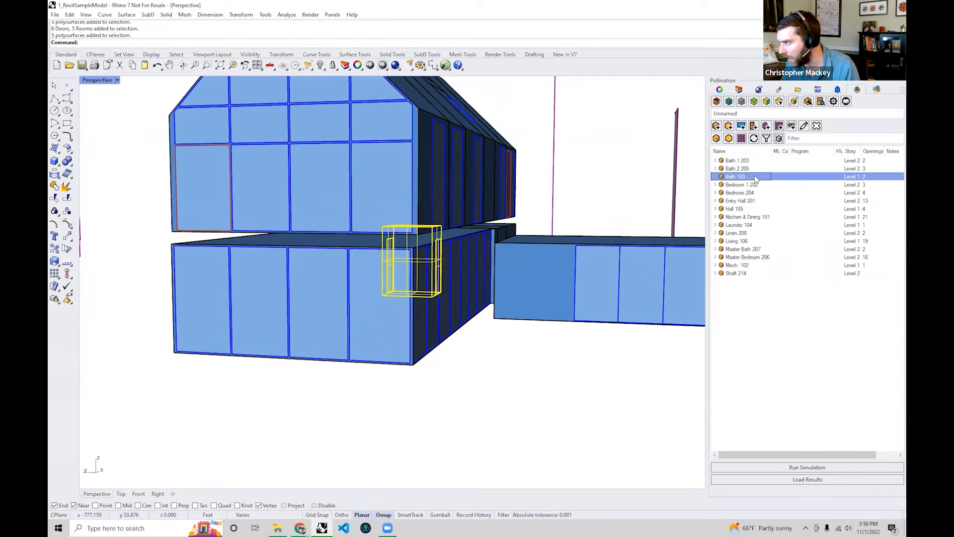
pyautogui.keyDown('ctrl'); pyautogui.click(746, 217); pyautogui.keyUp('ctrl')
pyautogui.keyDown('ctrl'); pyautogui.click(746, 224); pyautogui.keyUp('ctrl')
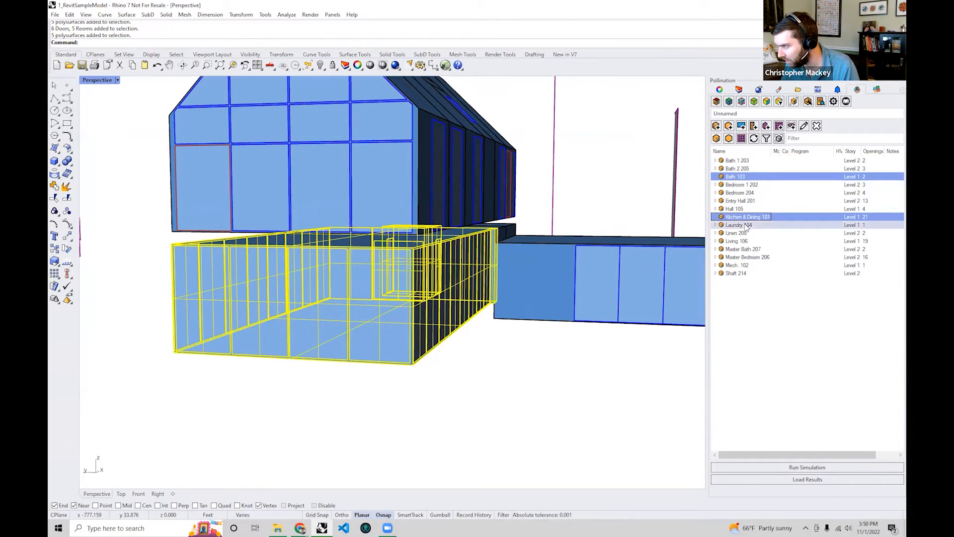
pyautogui.keyDown('ctrl'); pyautogui.click(746, 233); pyautogui.keyUp('ctrl')
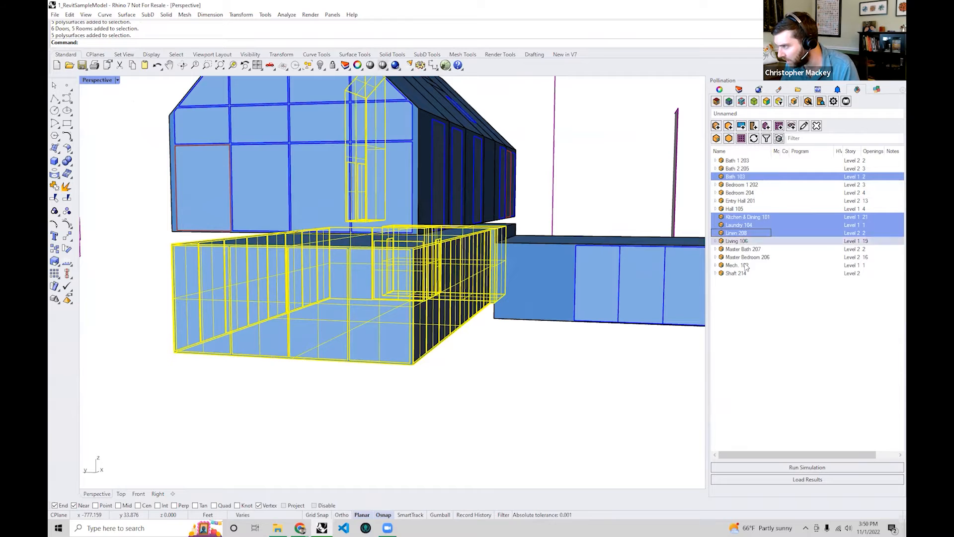
pyautogui.keyDown('ctrl'); pyautogui.click(748, 233); pyautogui.keyUp('ctrl')
# - Add the Hall 105 and Mech. 102 rooms to the selection of Level 1 rooms in the model
pyautogui.moveTo(404, 292); pyautogui.dragTo(278, 164, button='right')
pyautogui.keyDown('shift'); pyautogui.click(568, 218); pyautogui.keyUp('shift')
pyautogui.keyDown('shift'); pyautogui.moveTo(469, 320); pyautogui.dragTo(458, 341, button='right'); pyautogui.keyUp('shift')
pyautogui.moveTo(299, 253); pyautogui.dragTo(407, 293, button='right')
pyautogui.keyDown('shift'); pyautogui.moveTo(440, 306); pyautogui.dragTo(246, 161); pyautogui.keyUp('shift')
pyautogui.scroll(-5, 330, 183)
pyautogui.moveTo(330, 183); pyautogui.dragTo(491, 233, button='right')
pyautogui.moveTo(328, 291)
pyautogui.mouseDown(button='right')
pyautogui.moveTo(426, 284)
pyautogui.moveTo(371, 277)
pyautogui.moveTo(318, 297)
pyautogui.moveTo(272, 292)
pyautogui.moveTo(332, 278)
pyautogui.mouseUp(button='right')
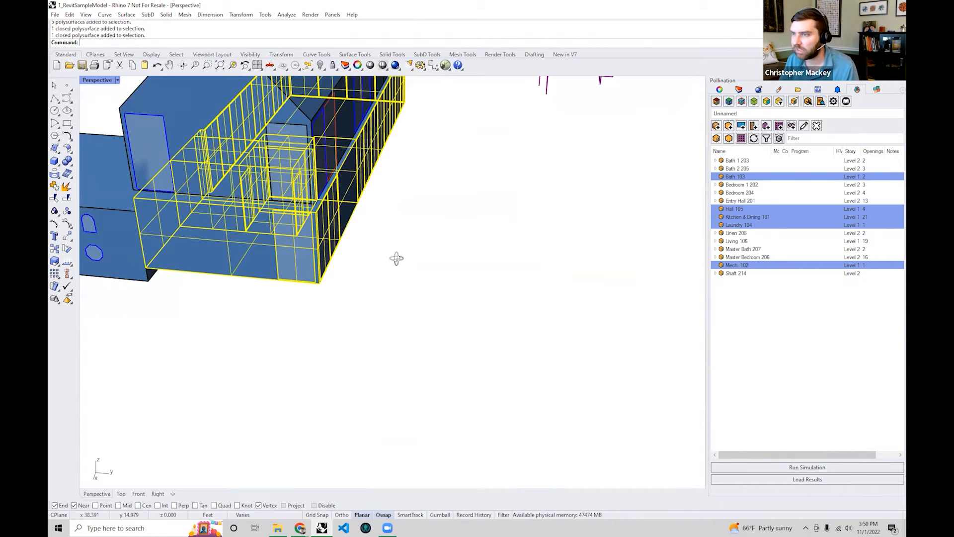
# - Stretch the selected Level 1 rooms vertically with Scale1D, from their floor corner through their ceiling corner to the underside corner of the upper storey
pyautogui.moveTo(397, 259); pyautogui.dragTo(516, 252, button='right')
pyautogui.scroll(3, 471, 156)
pyautogui.scroll(3, 507, 239)
pyautogui.write('Sc')
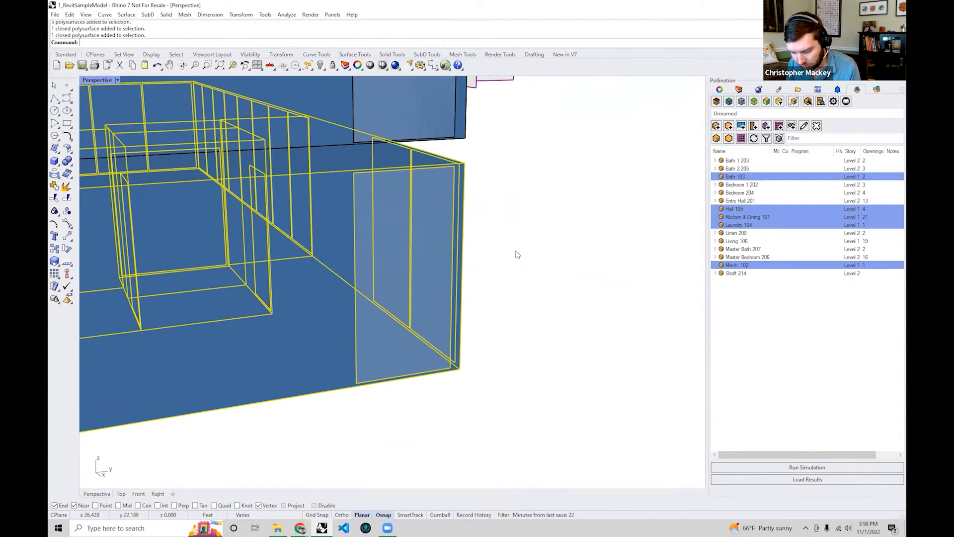
pyautogui.write('ale1D')
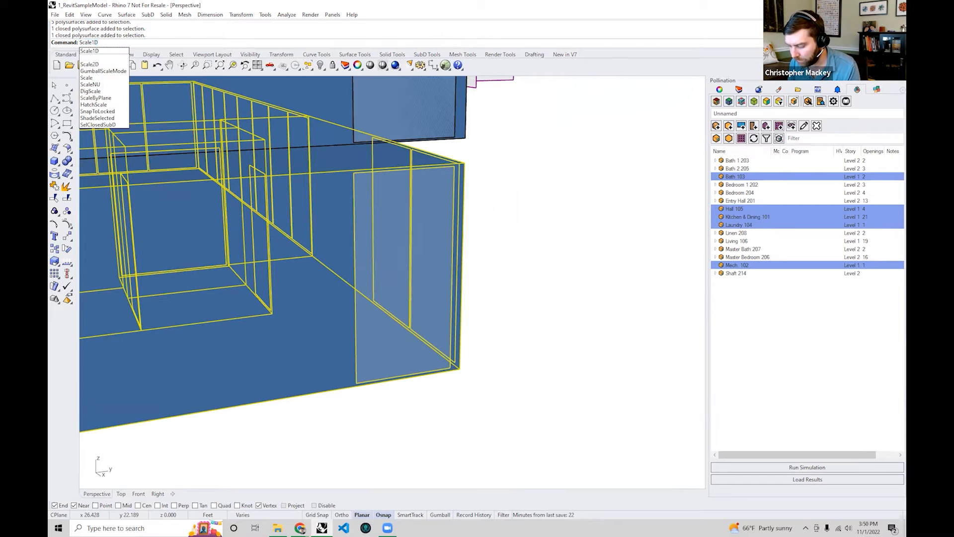
pyautogui.press('Return')
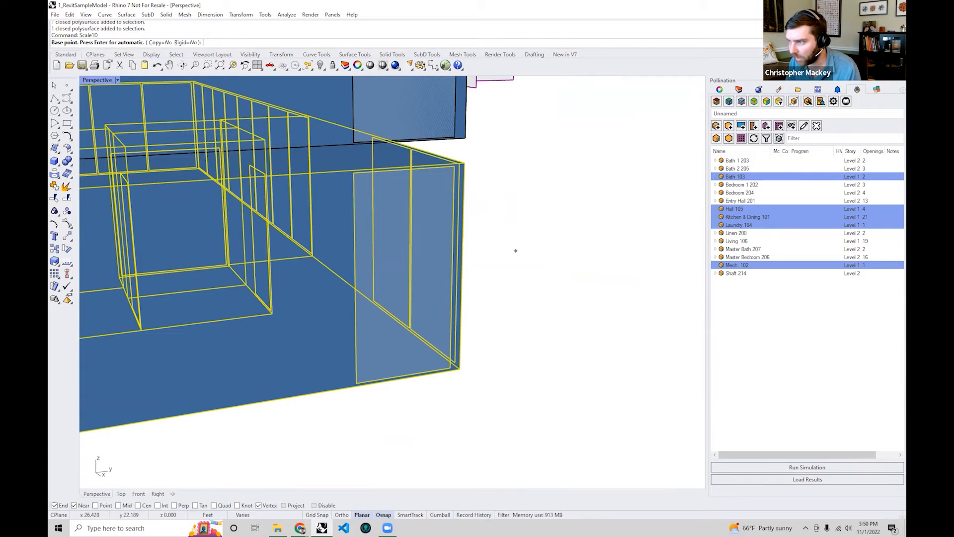
pyautogui.click(460, 369)
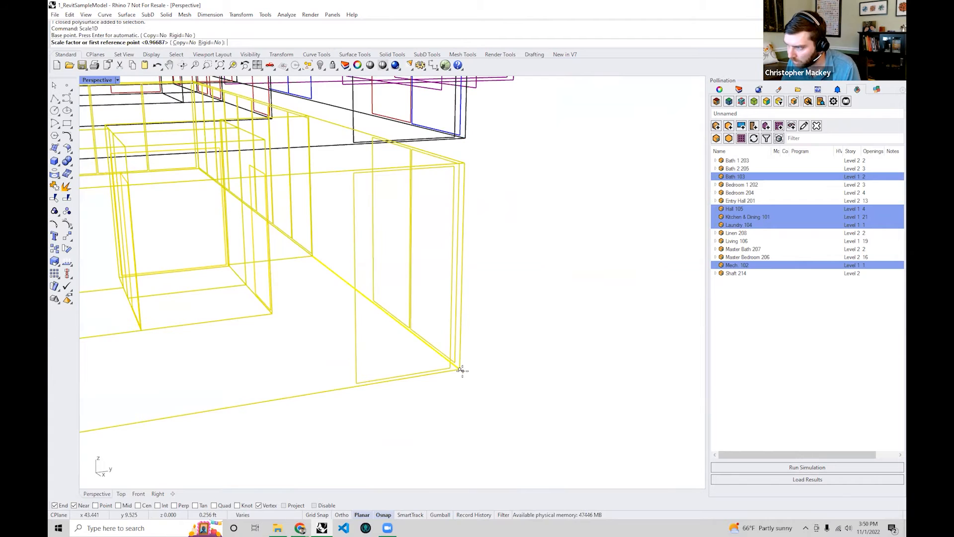
pyautogui.click(465, 162)
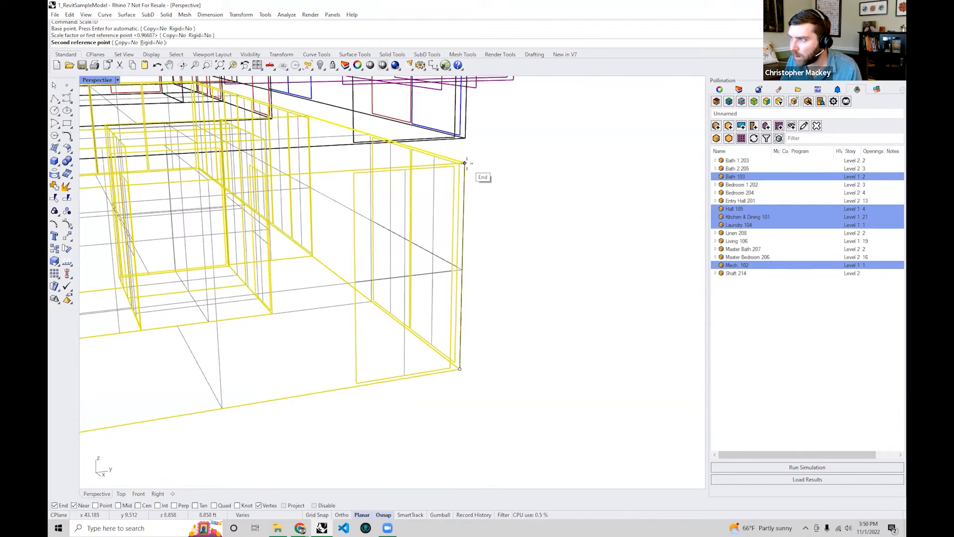
pyautogui.scroll(4, 465, 163)
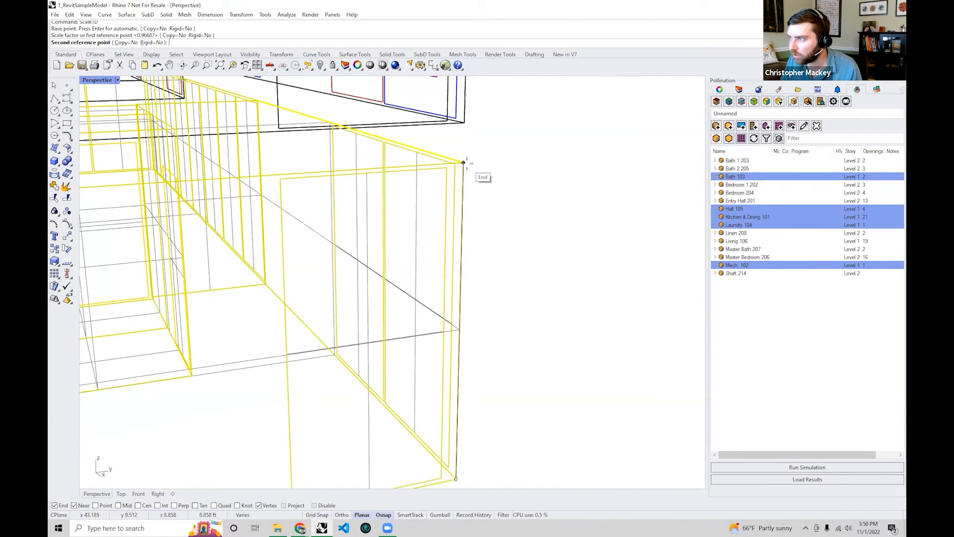
pyautogui.click(466, 123)
pyautogui.scroll(-5, 454, 132)
pyautogui.moveTo(365, 135); pyautogui.dragTo(471, 281, button='right')
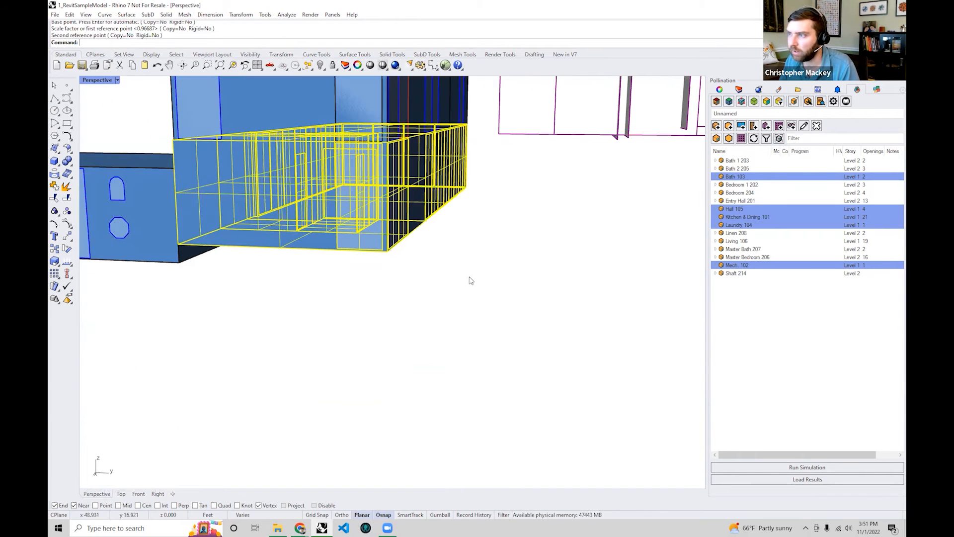
pyautogui.click(400, 292)
# - Examine how the outer walls of Kitchen & Dining 101 and Master Bedroom 206 line up where the two storeys meet
pyautogui.moveTo(400, 292); pyautogui.dragTo(397, 141, button='right')
pyautogui.moveTo(282, 206); pyautogui.dragTo(353, 296, button='right')
pyautogui.moveTo(462, 282); pyautogui.dragTo(458, 247, button='right')
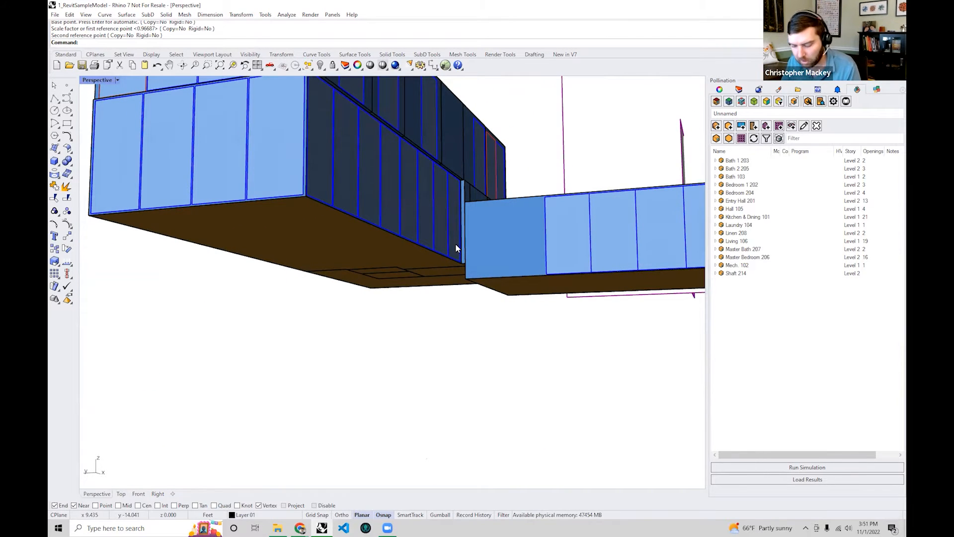
pyautogui.moveTo(440, 264); pyautogui.dragTo(436, 321, button='right')
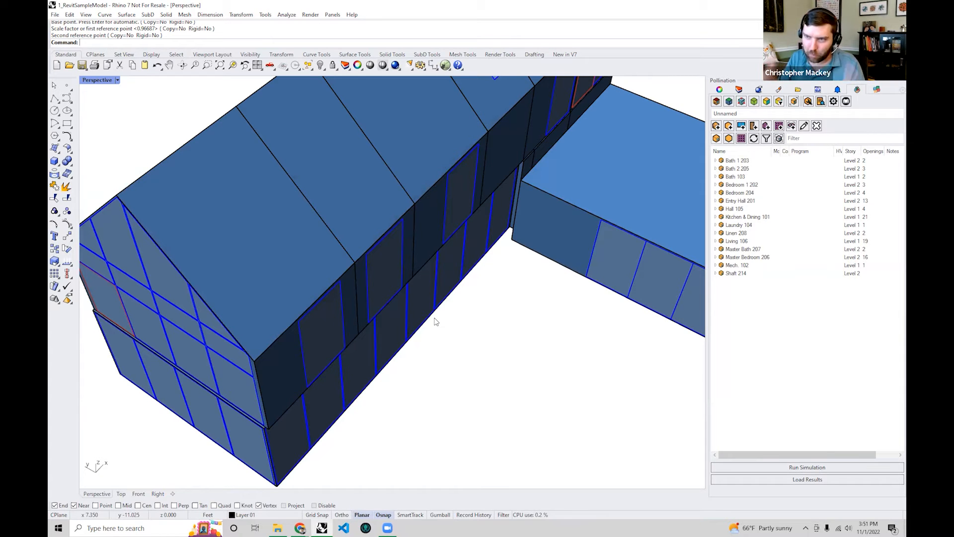
pyautogui.moveTo(435, 321); pyautogui.dragTo(316, 122, button='right')
pyautogui.scroll(6, 355, 244)
pyautogui.scroll(5, 278, 128)
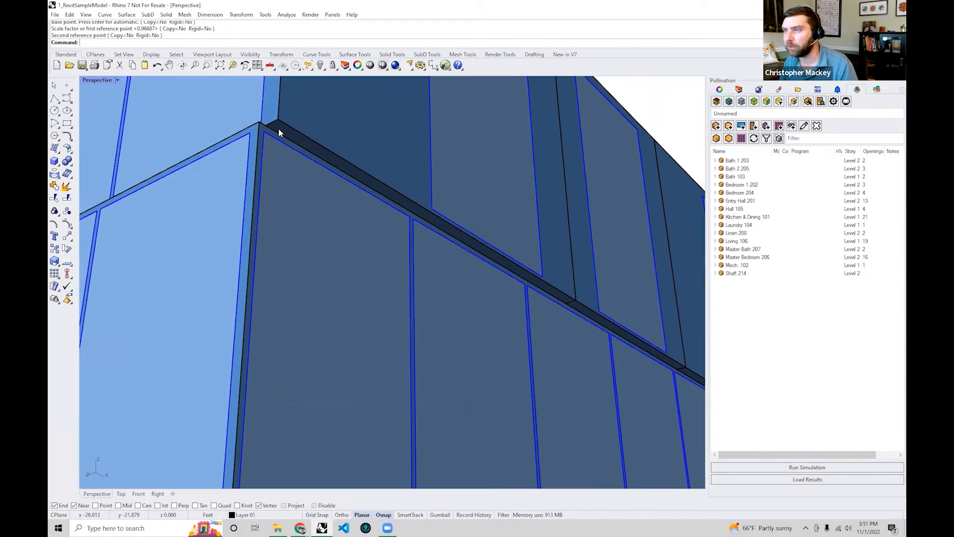
pyautogui.click(256, 132)
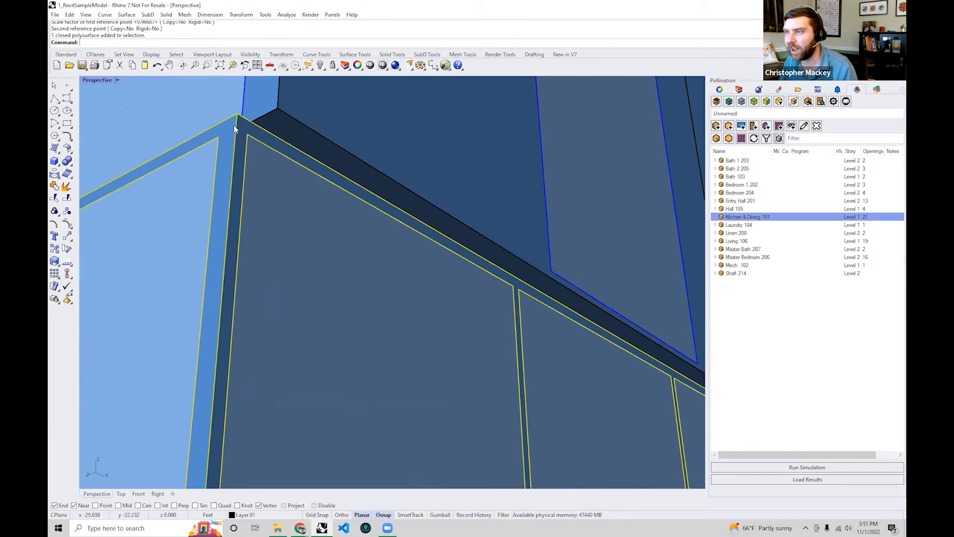
pyautogui.keyDown('shift'); pyautogui.click(267, 115); pyautogui.keyUp('shift')
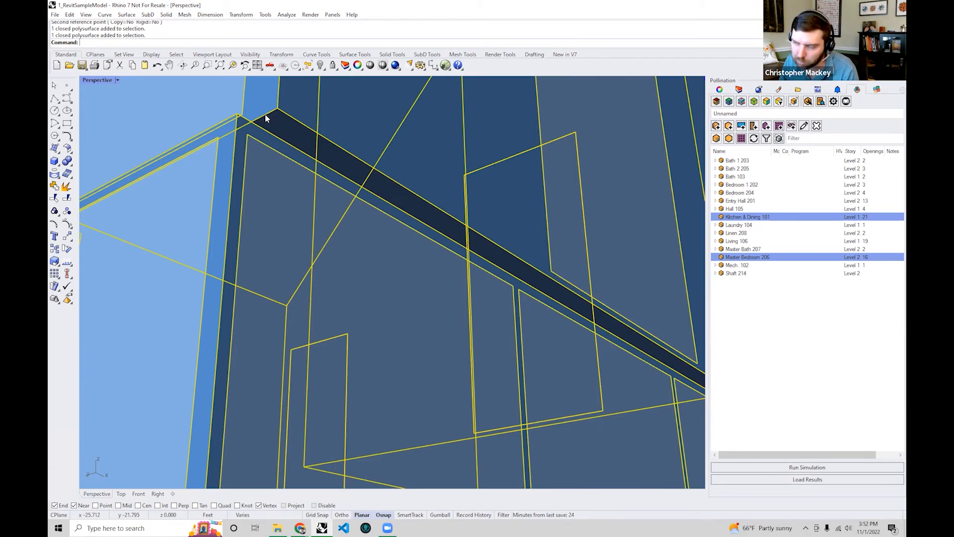
pyautogui.scroll(-10, 266, 118)
pyautogui.moveTo(265, 163); pyautogui.dragTo(439, 276, button='right')
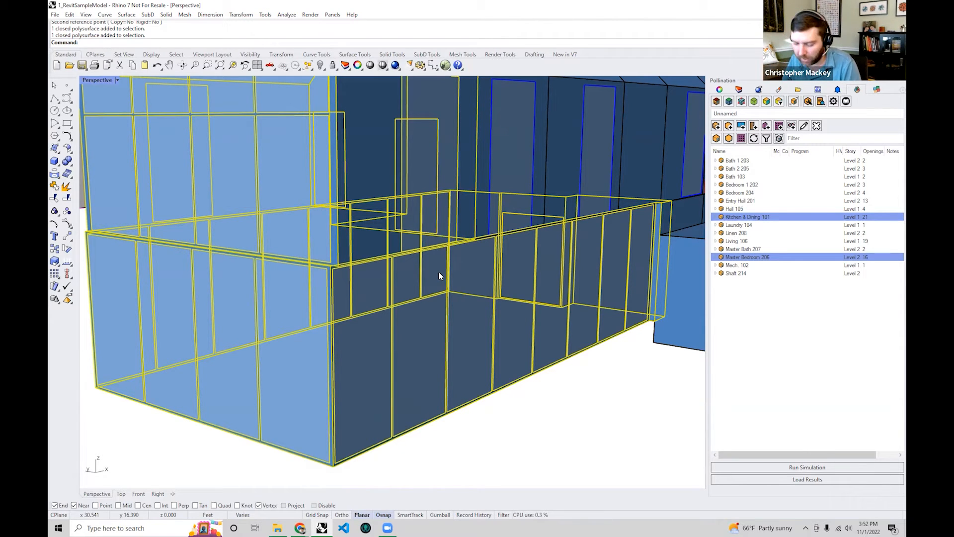
pyautogui.scroll(-6, 382, 280)
pyautogui.moveTo(385, 284); pyautogui.dragTo(512, 426, button='right')
pyautogui.click(483, 322)
pyautogui.moveTo(485, 326); pyautogui.dragTo(460, 330, button='right')
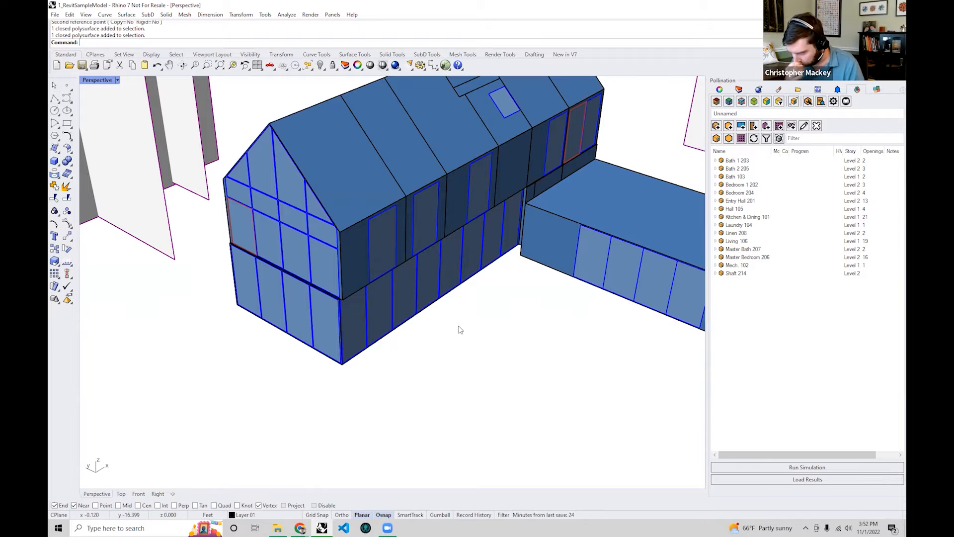
pyautogui.moveTo(461, 329); pyautogui.dragTo(447, 346, button='right')
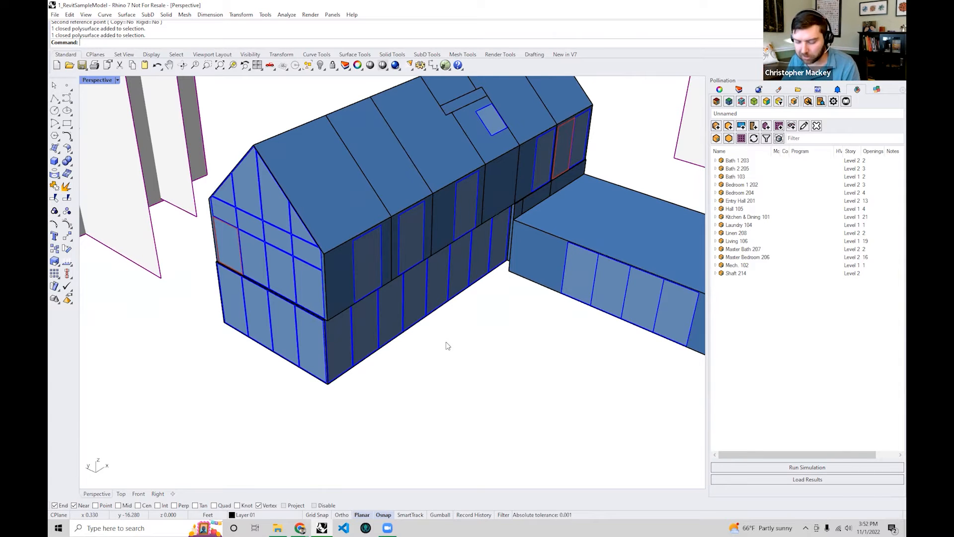
pyautogui.scroll(3, 435, 341)
pyautogui.moveTo(434, 341); pyautogui.dragTo(476, 332, button='right')
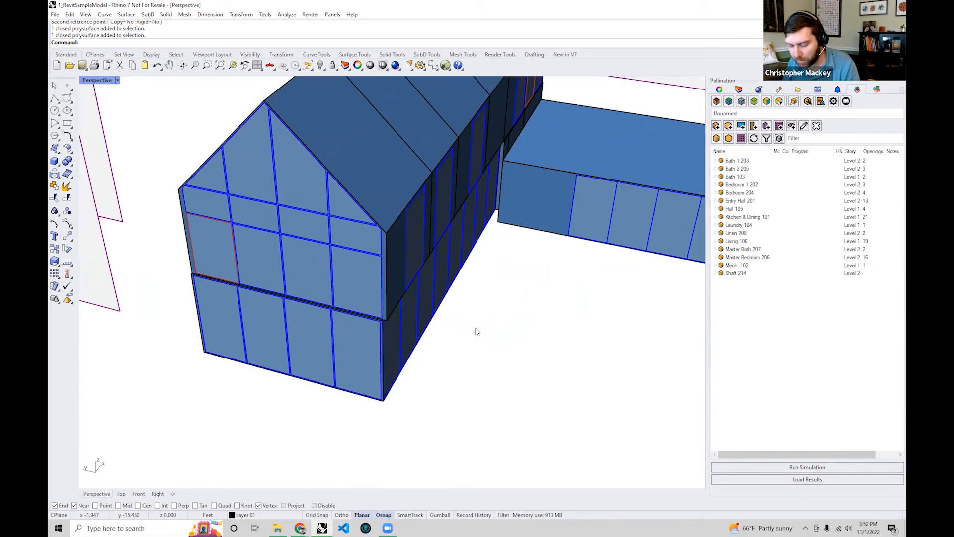
pyautogui.keyDown('shift'); pyautogui.moveTo(475, 330); pyautogui.dragTo(450, 356, button='right'); pyautogui.keyUp('shift')
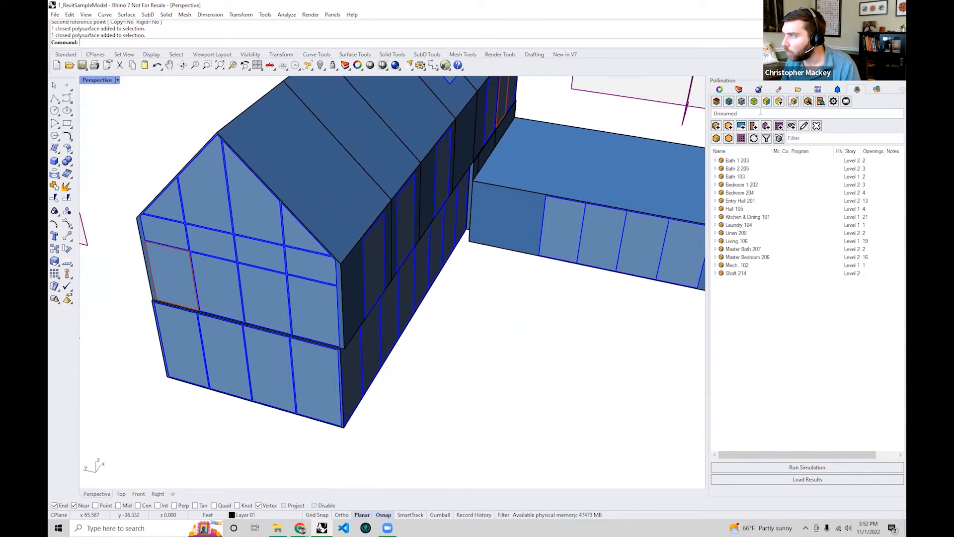
pyautogui.moveTo(467, 315); pyautogui.dragTo(369, 336, button='right')
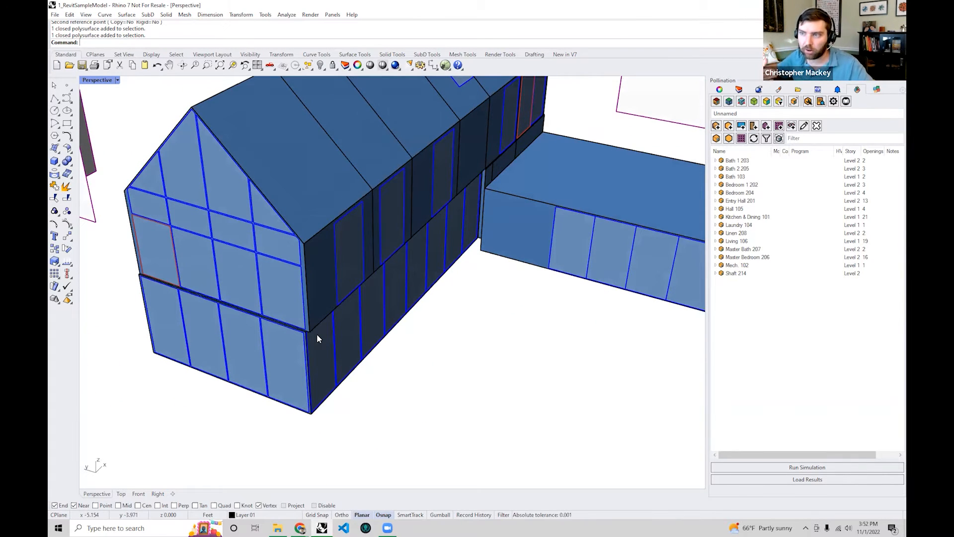
pyautogui.moveTo(341, 332); pyautogui.dragTo(399, 363, button='right')
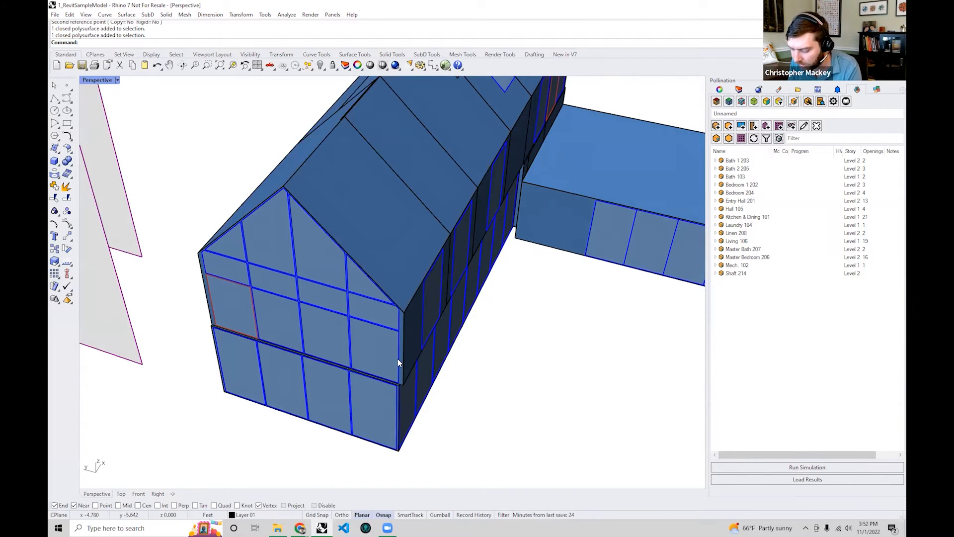
# - Draw a straight, ortho-constrained line along the base of Level 2's long side wall, from the gable-end corner to the far corner
pyautogui.write('Line')
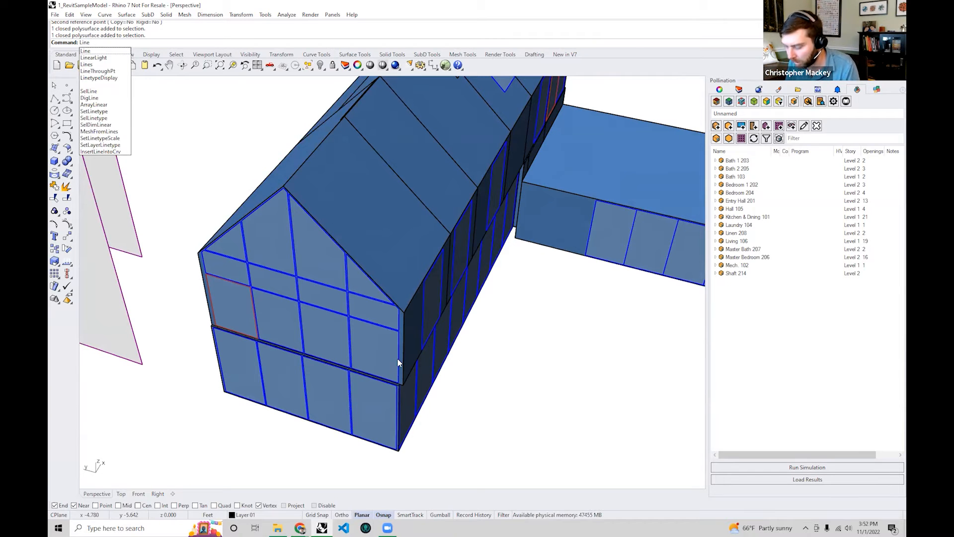
pyautogui.press('Return')
pyautogui.moveTo(413, 373); pyautogui.dragTo(497, 409, button='right')
pyautogui.scroll(5, 497, 409)
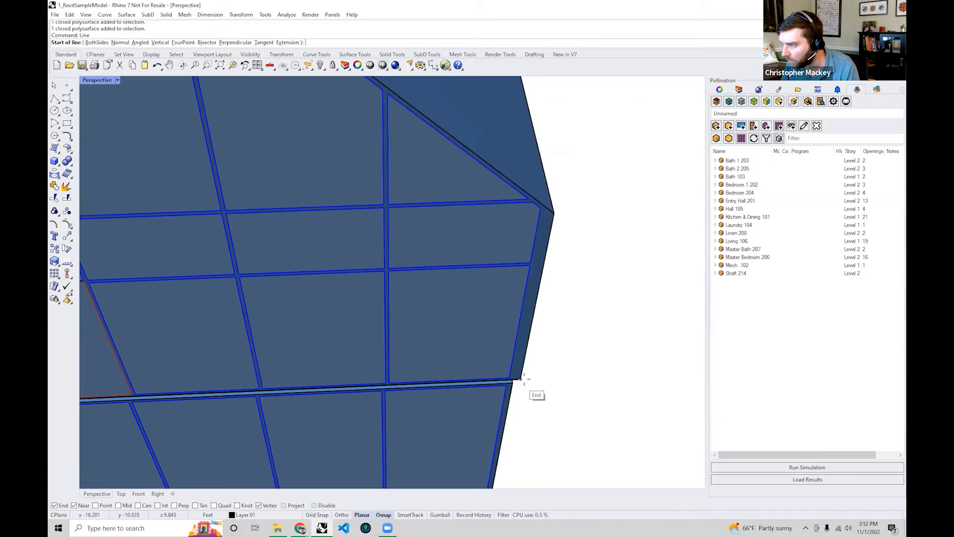
pyautogui.click(520, 379)
pyautogui.moveTo(521, 379); pyautogui.dragTo(447, 326, button='right')
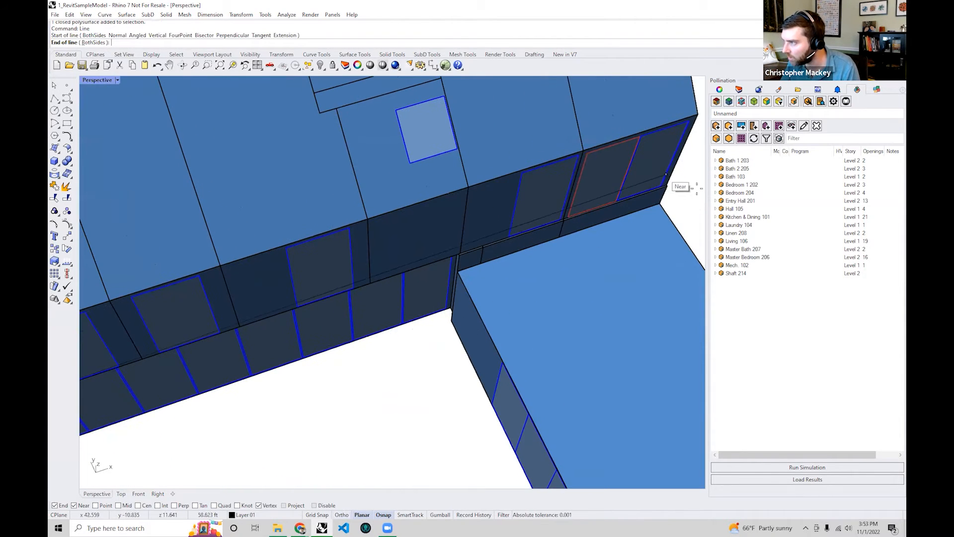
pyautogui.scroll(4, 639, 204)
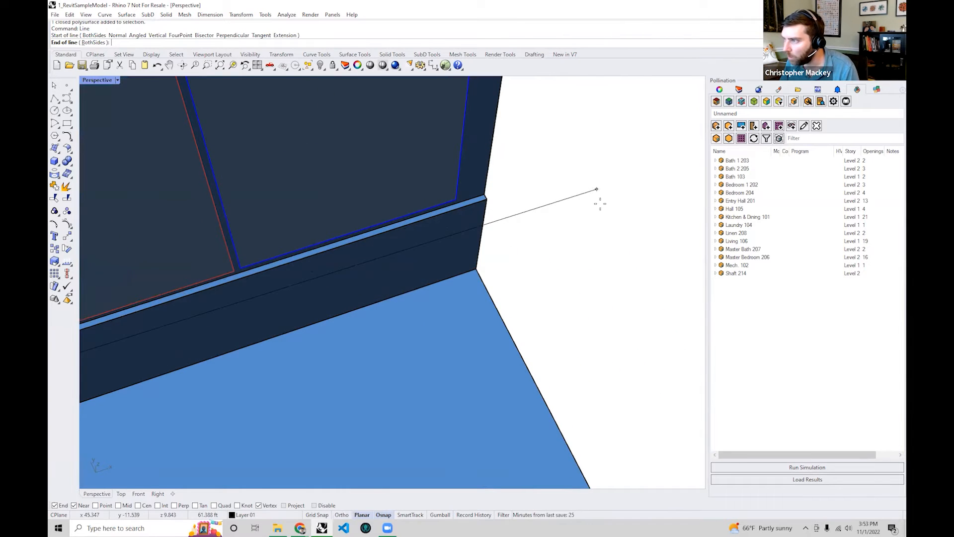
pyautogui.press('F8')
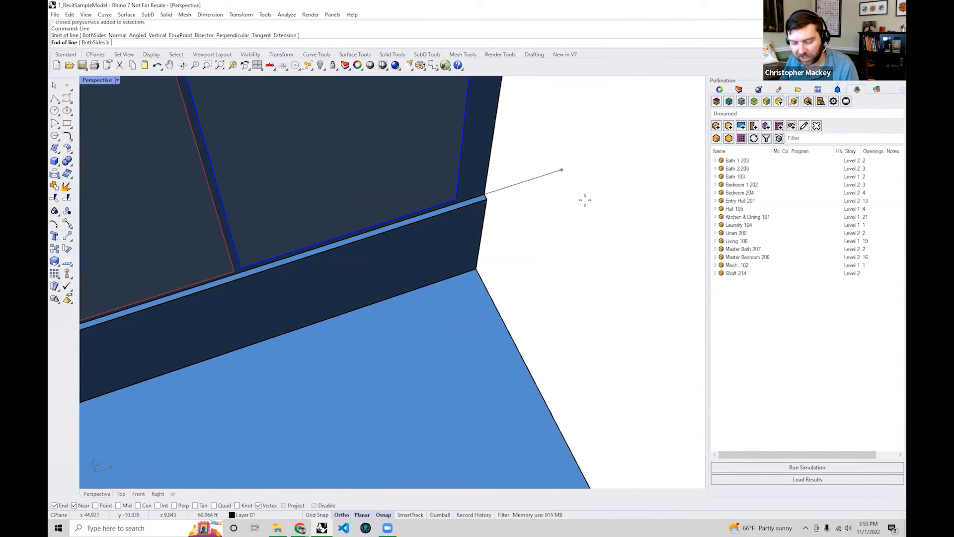
pyautogui.press('F8')
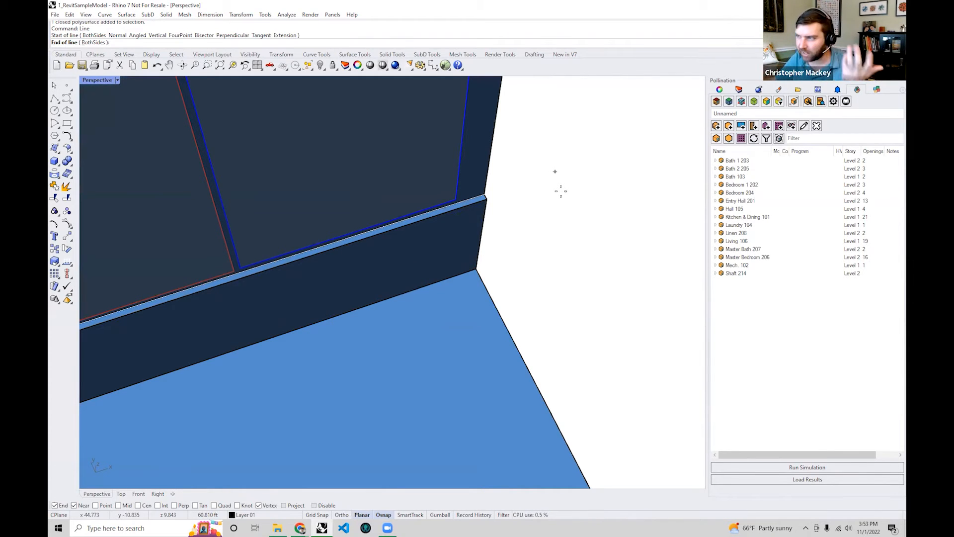
pyautogui.scroll(-3, 558, 191)
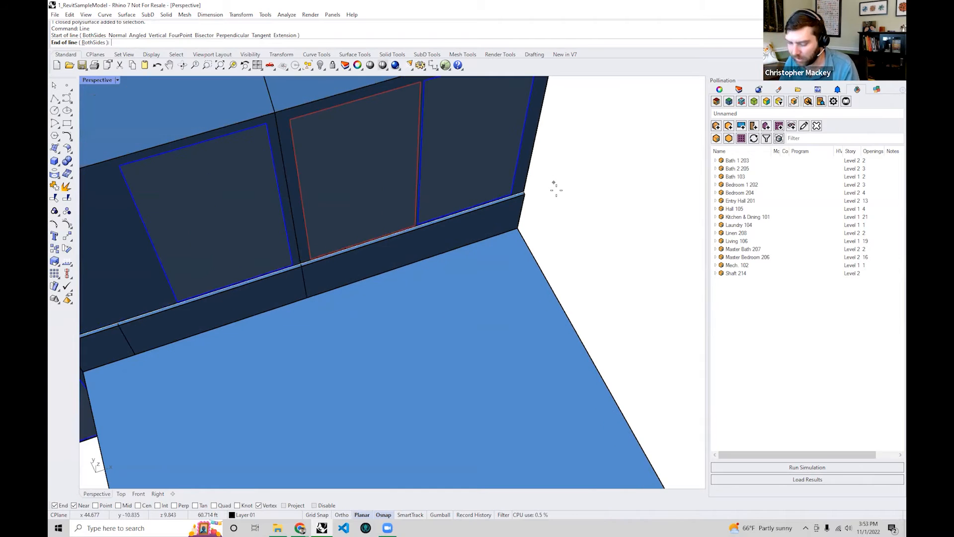
pyautogui.keyDown('shift'); pyautogui.moveTo(554, 183); pyautogui.dragTo(620, 177, button='right'); pyautogui.keyUp('shift')
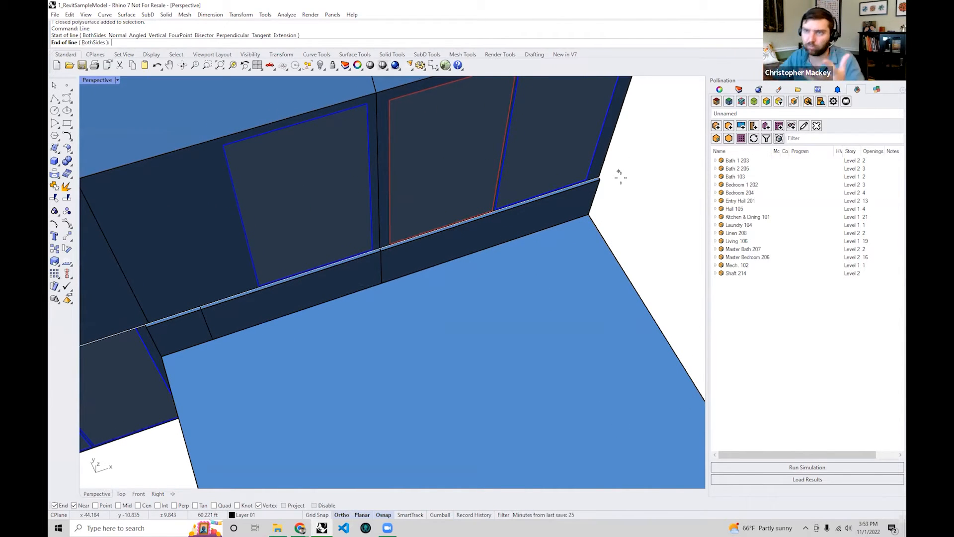
pyautogui.scroll(4, 620, 177)
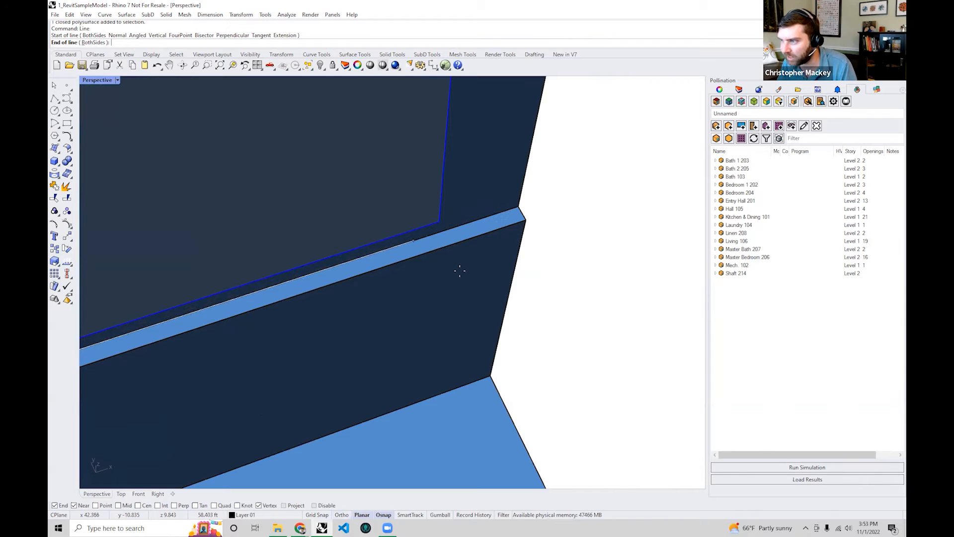
pyautogui.click(526, 220)
pyautogui.scroll(-10, 526, 220)
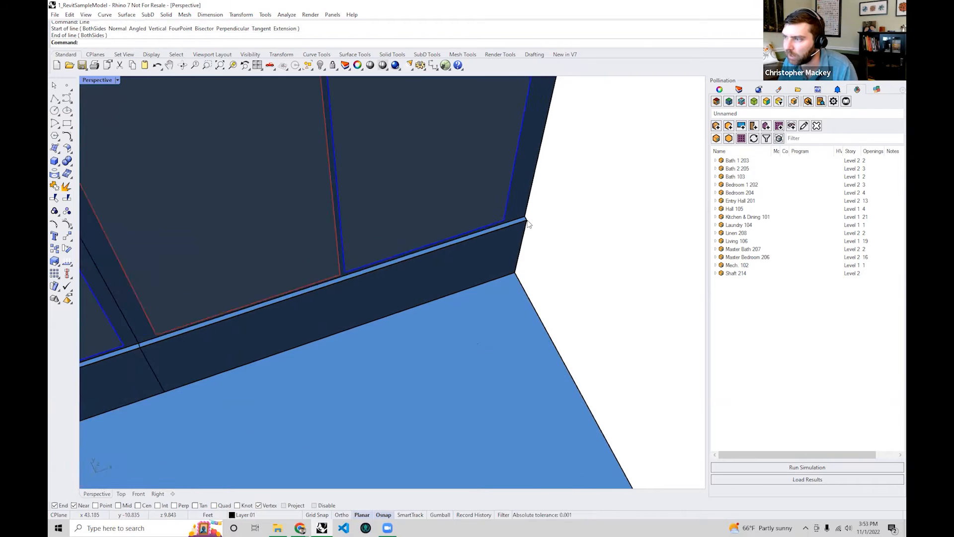
# - Select the new side-wall line and examine how it meets the gable end and the joint between the storeys
pyautogui.keyDown('shift'); pyautogui.moveTo(566, 207); pyautogui.dragTo(646, 189, button='right'); pyautogui.keyUp('shift')
pyautogui.click(480, 266)
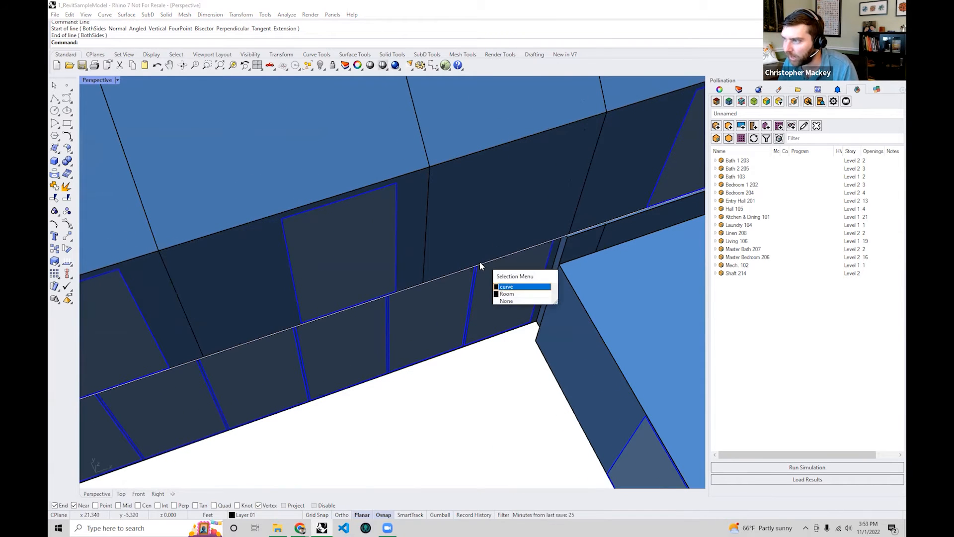
pyautogui.click(506, 286)
pyautogui.scroll(-3, 463, 301)
pyautogui.moveTo(465, 301); pyautogui.dragTo(330, 323, button='right')
pyautogui.scroll(10, 237, 300)
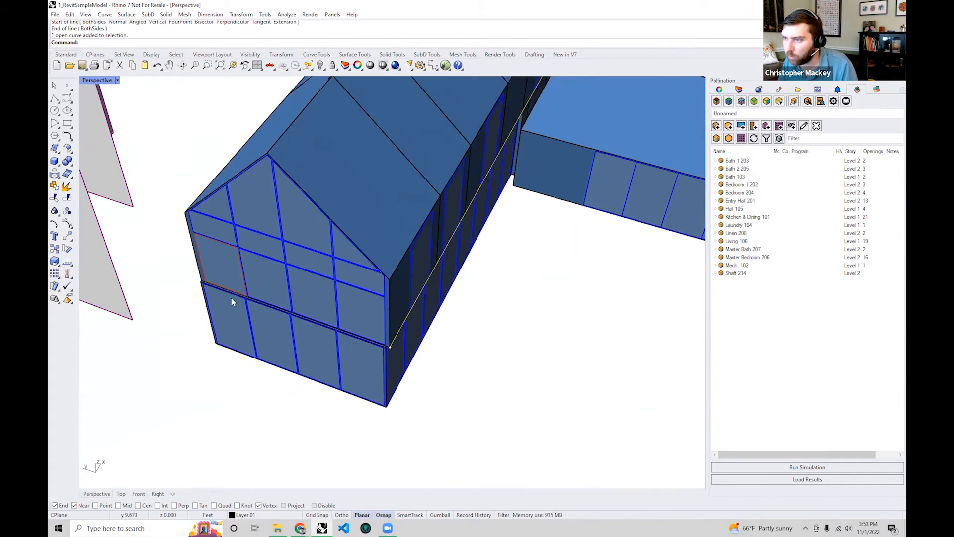
pyautogui.scroll(2, 217, 278)
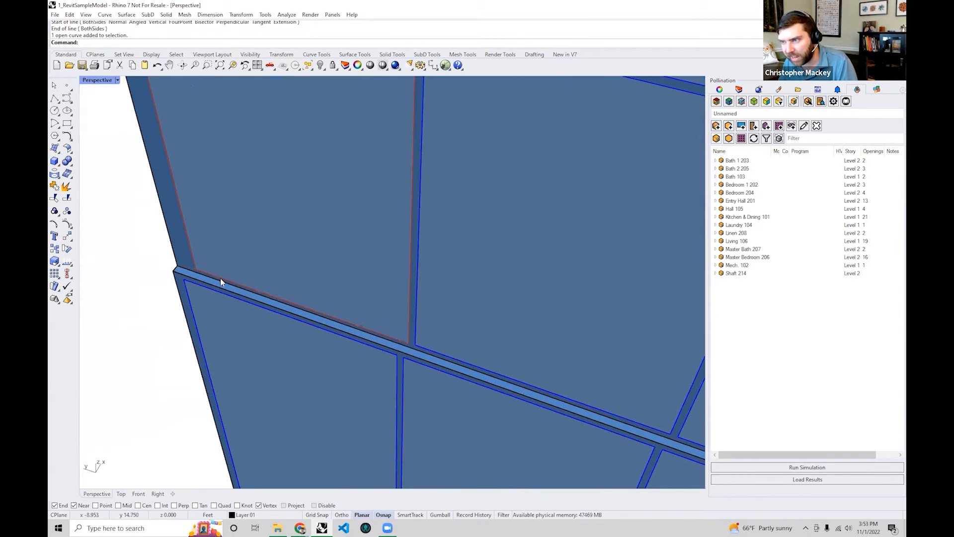
pyautogui.scroll(-6, 356, 308)
pyautogui.scroll(4, 509, 368)
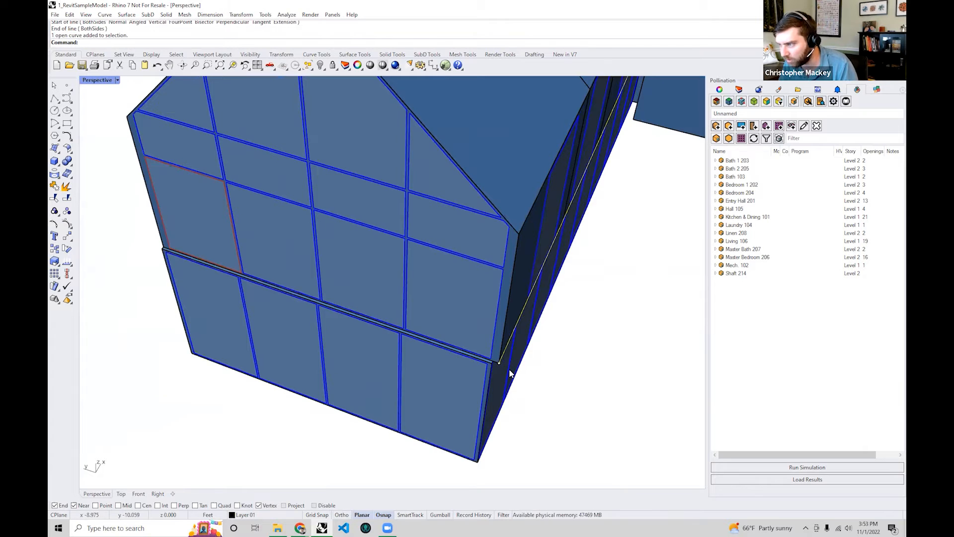
pyautogui.click(588, 434)
# - Draw a second ortho-constrained line across the gable end at the base of Level 2, from the shared corner to the opposite corner
pyautogui.write('Line')
pyautogui.press('Return')
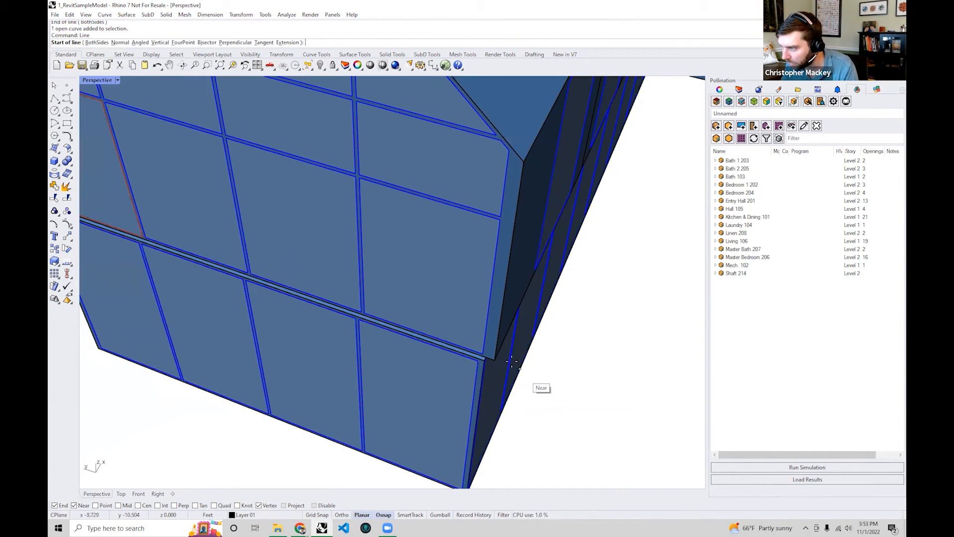
pyautogui.click(494, 358)
pyautogui.scroll(-3, 493, 359)
pyautogui.press('F8')
pyautogui.press('F8')
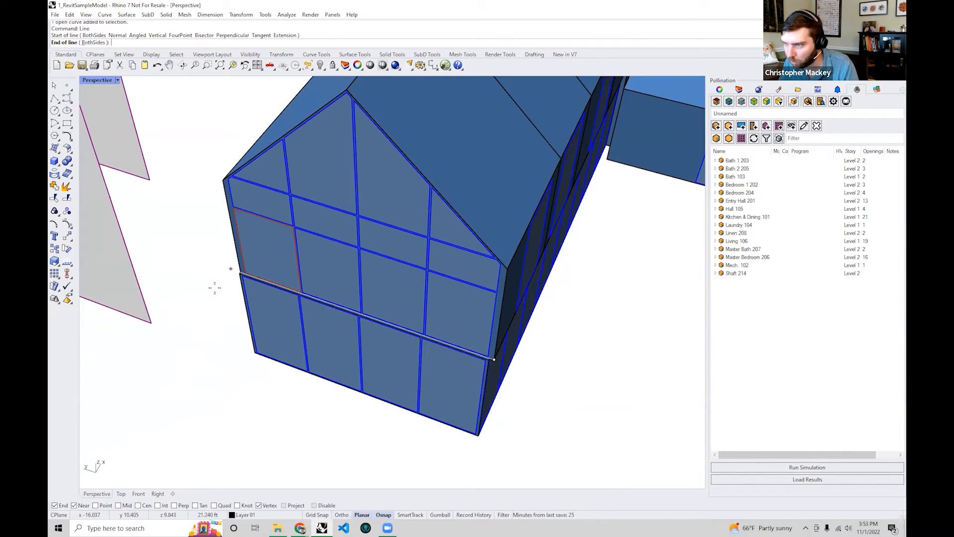
pyautogui.scroll(3, 213, 266)
pyautogui.scroll(2, 233, 266)
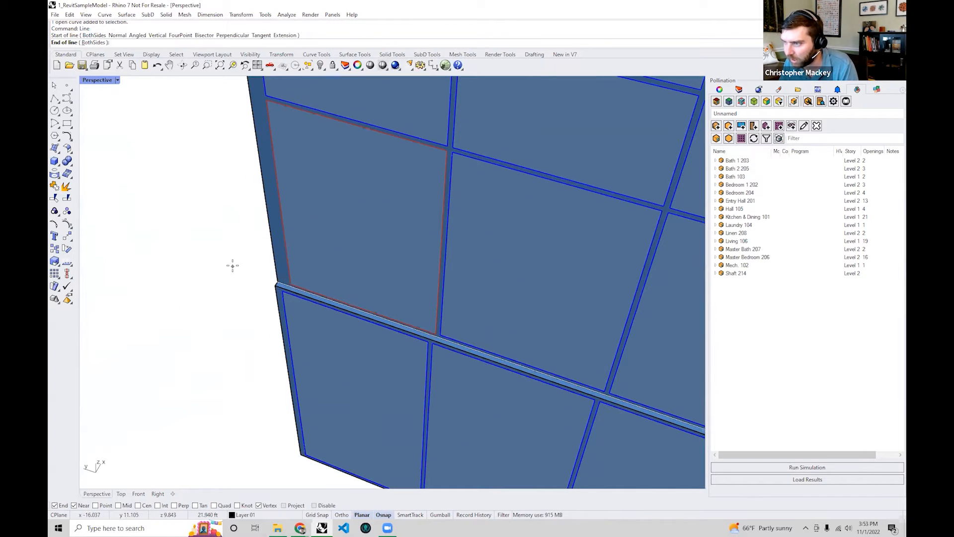
pyautogui.scroll(2, 238, 266)
pyautogui.click(283, 295)
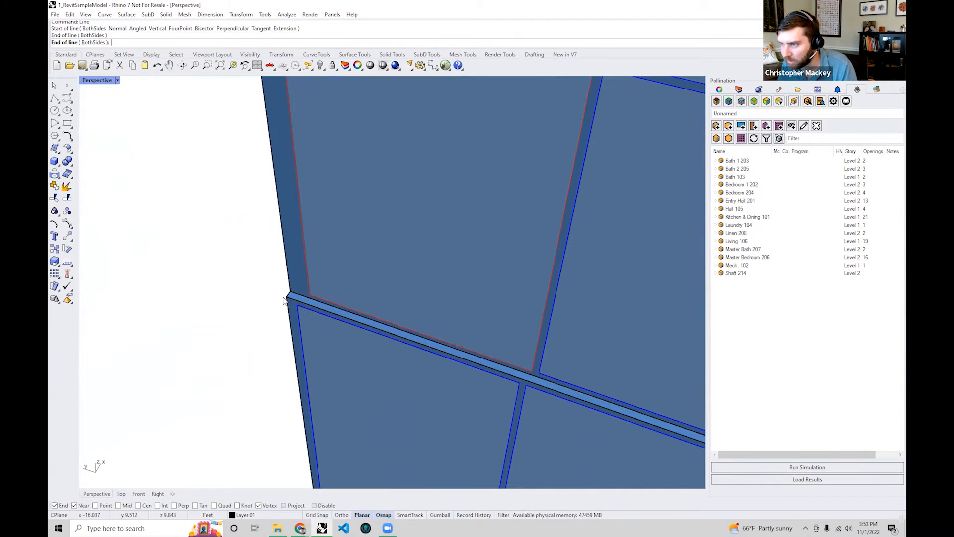
# - Examine the guide lines at the gable corner and the long side wall, viewing the whole building from several angles
pyautogui.scroll(-5, 365, 302)
pyautogui.moveTo(349, 289); pyautogui.dragTo(392, 339, button='right')
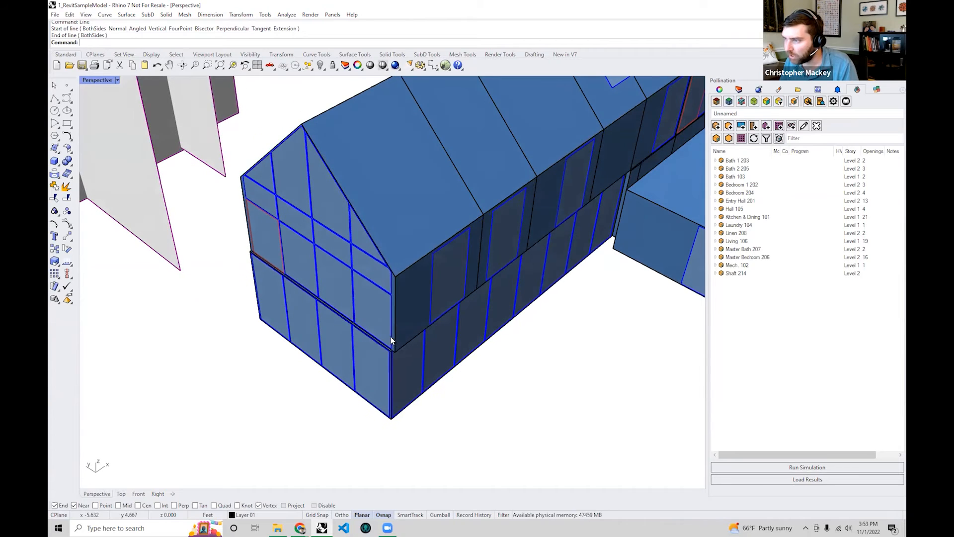
pyautogui.click(401, 344)
pyautogui.click(391, 351)
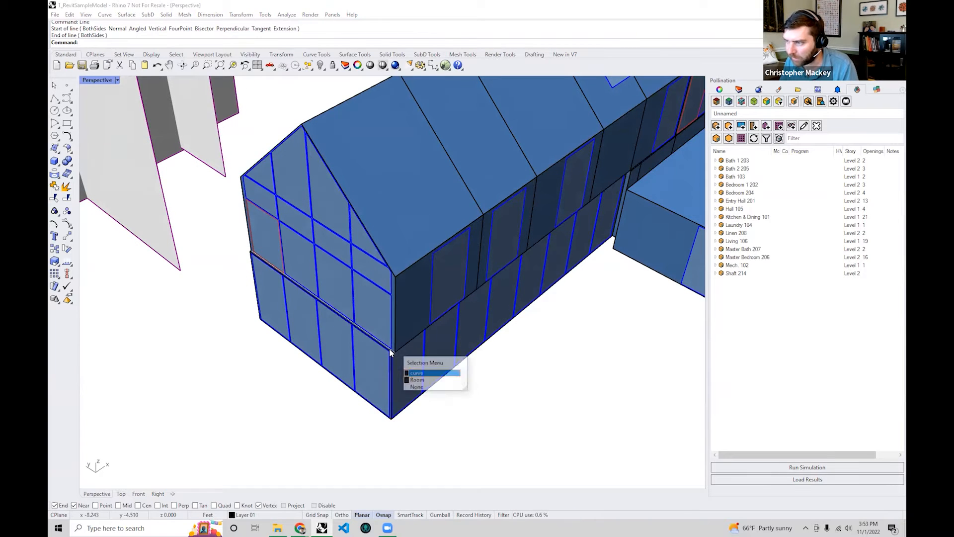
pyautogui.click(549, 435)
pyautogui.keyDown('shift'); pyautogui.moveTo(530, 439); pyautogui.dragTo(381, 448, button='right'); pyautogui.keyUp('shift')
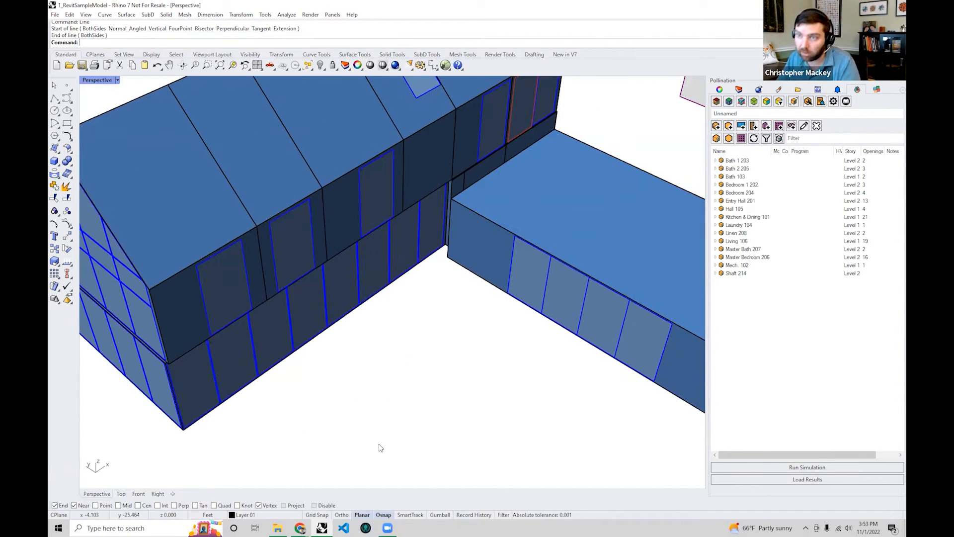
pyautogui.scroll(-4, 320, 375)
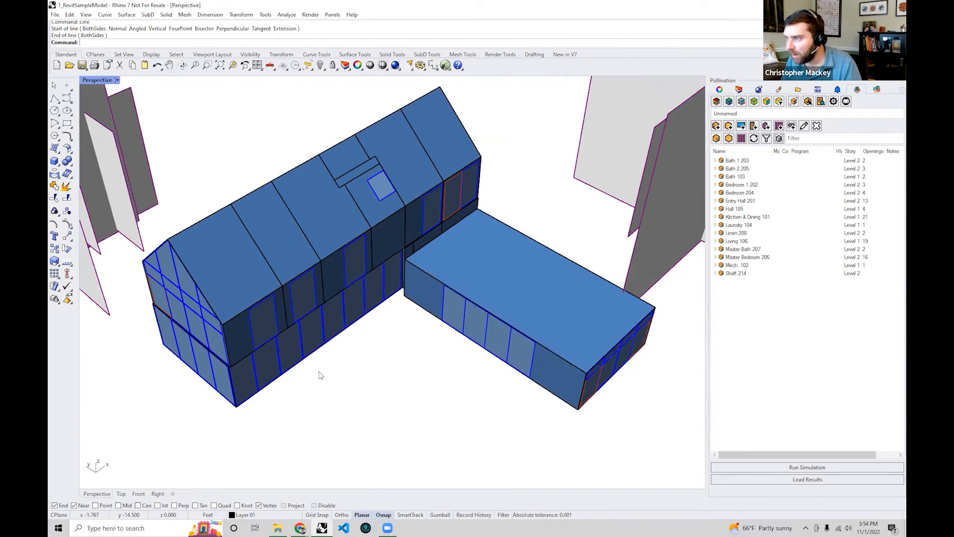
pyautogui.scroll(2, 417, 411)
pyautogui.moveTo(443, 395); pyautogui.dragTo(444, 399, button='right')
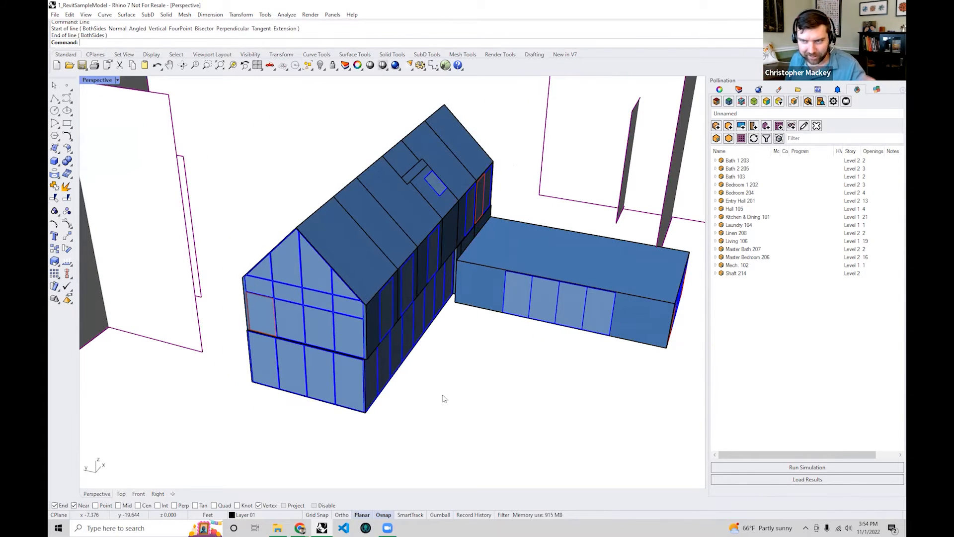
pyautogui.moveTo(481, 366); pyautogui.dragTo(404, 386, button='right')
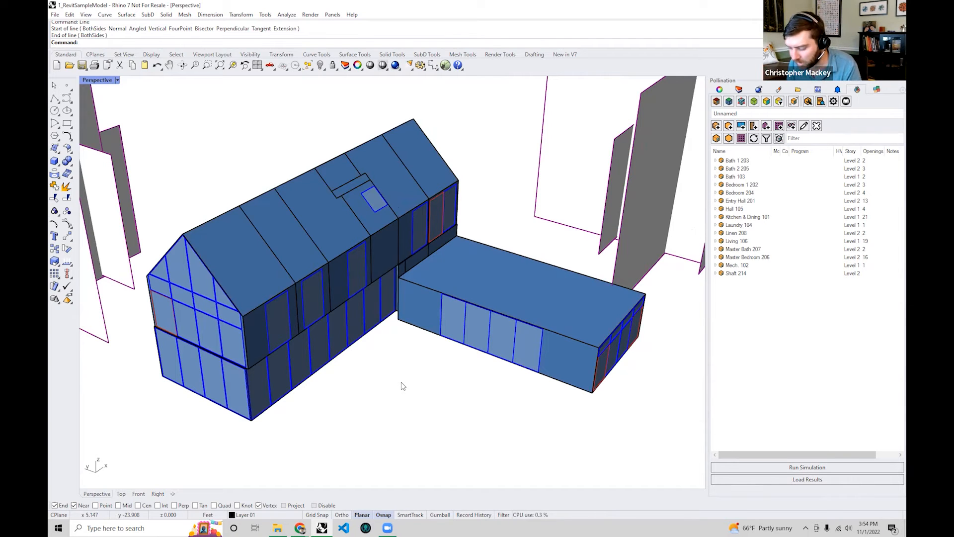
# - Run PO_AlignToGrid and choose the building's rooms and guide lines together as the geometry for alignment
pyautogui.write('PO_Align2DPlans')
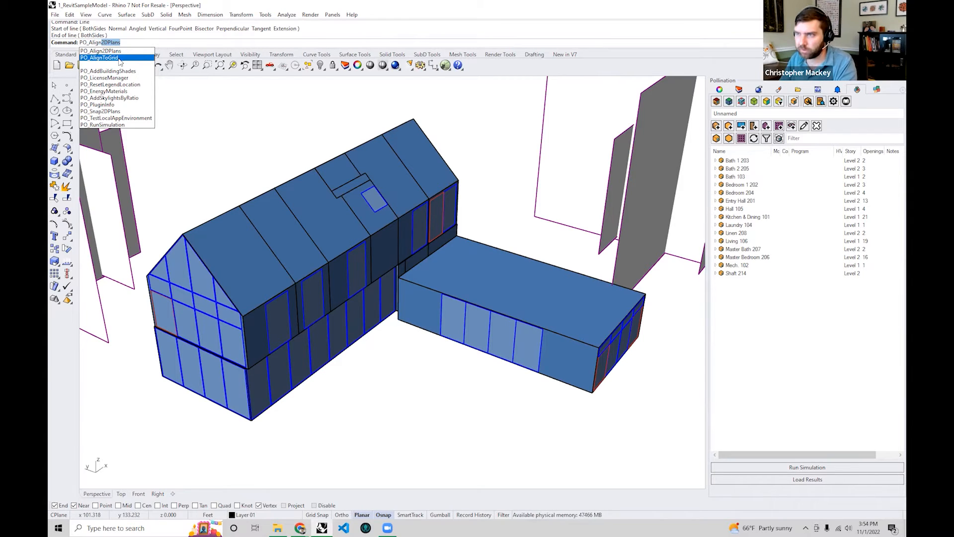
pyautogui.click(109, 58)
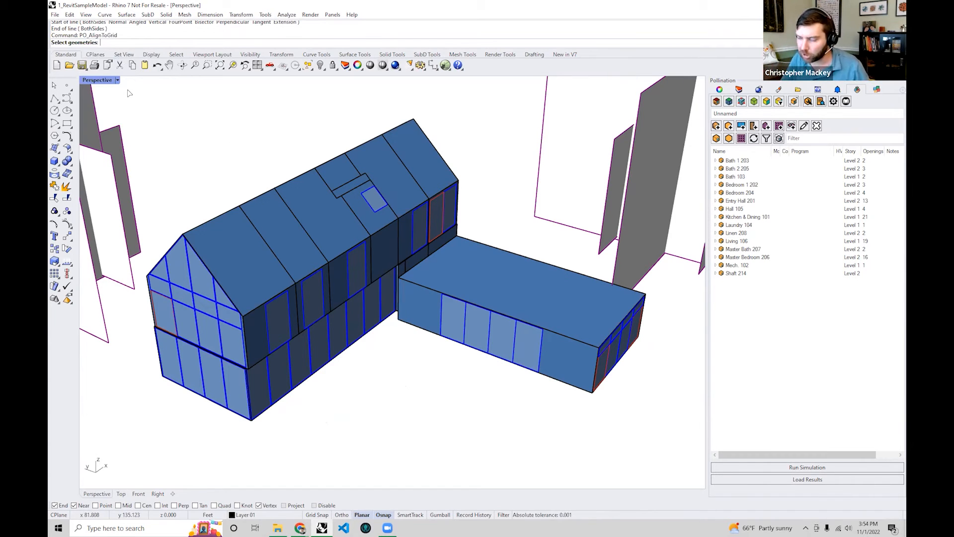
pyautogui.moveTo(513, 400); pyautogui.dragTo(164, 118)
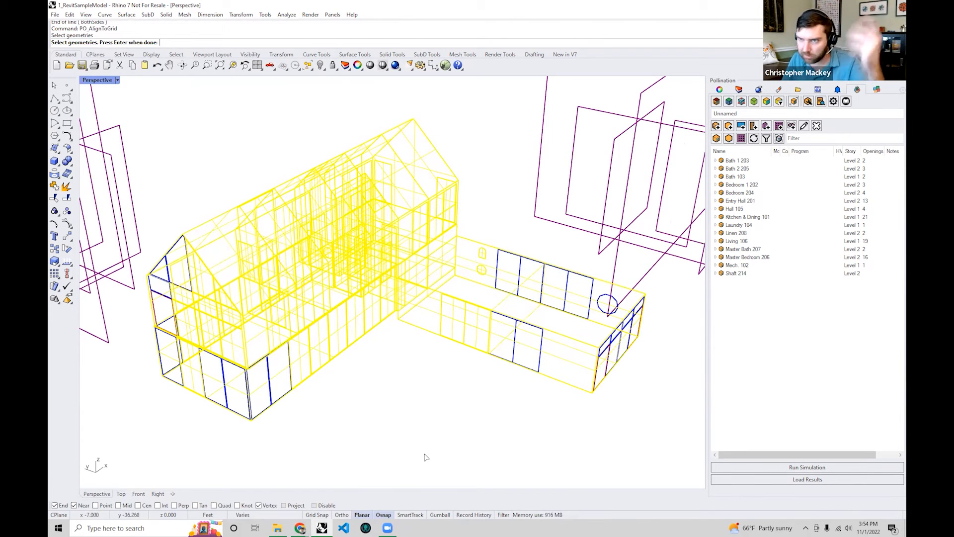
pyautogui.moveTo(460, 408); pyautogui.dragTo(456, 413, button='right')
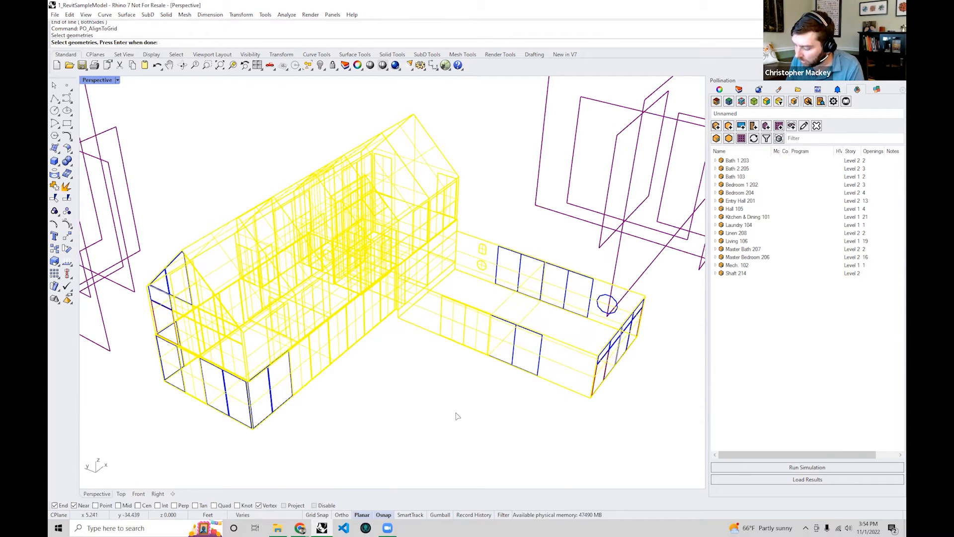
pyautogui.press('Return')
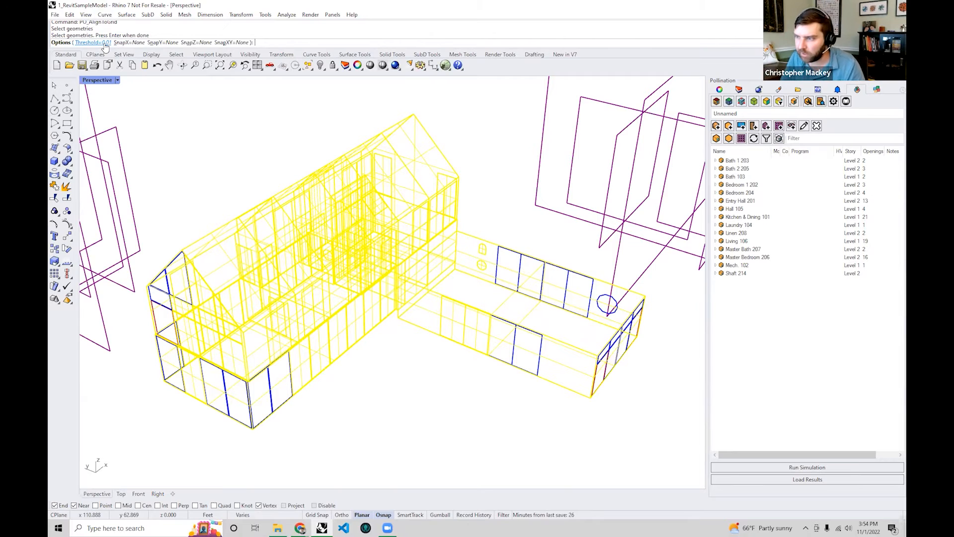
# - Inspect the wall offset at the corner between storeys and set the alignment threshold to 0.35
pyautogui.moveTo(245, 224); pyautogui.dragTo(369, 362, button='right')
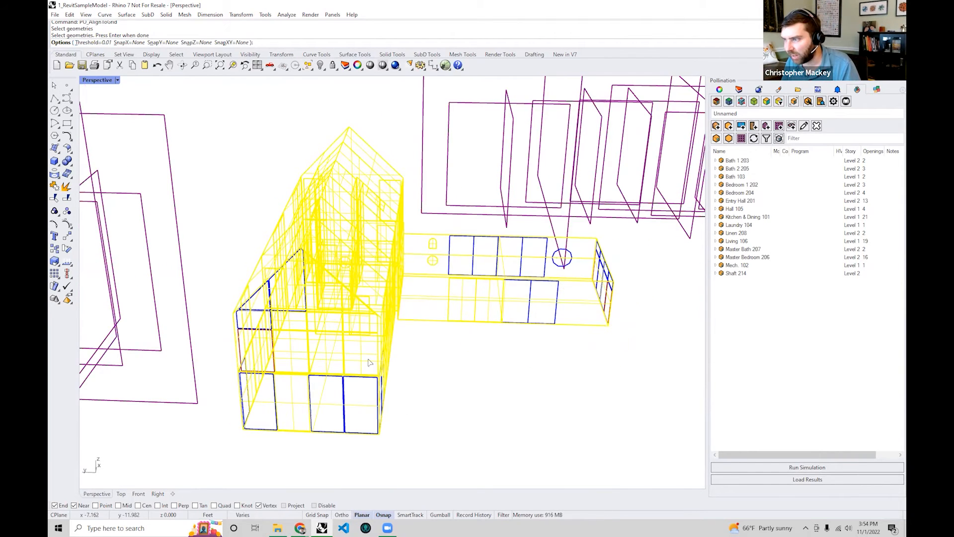
pyautogui.scroll(6, 383, 348)
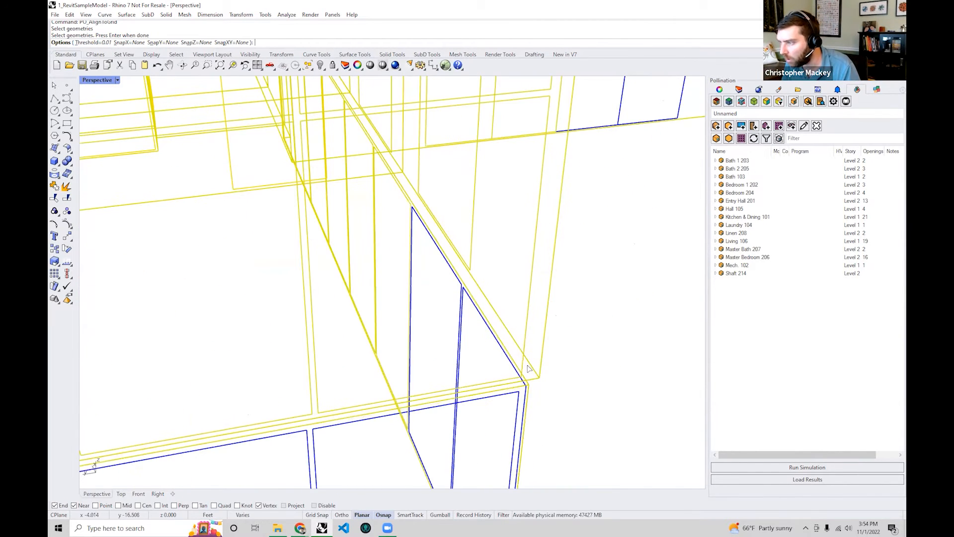
pyautogui.scroll(3, 531, 376)
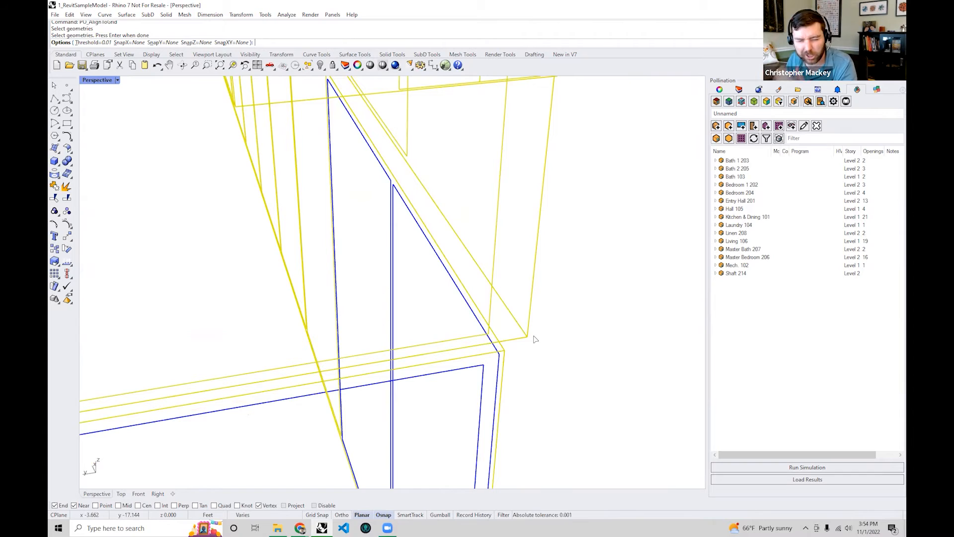
pyautogui.click(87, 43)
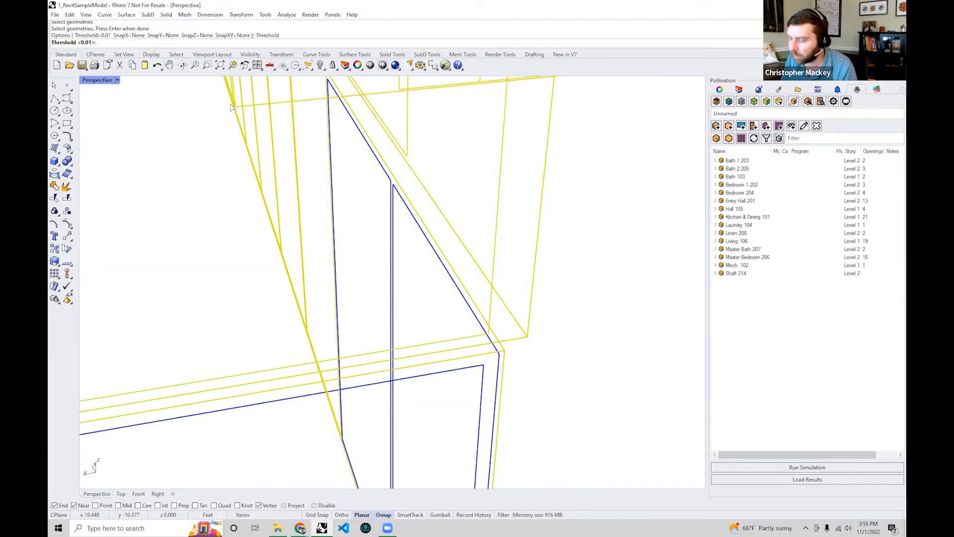
pyautogui.write('0.35')
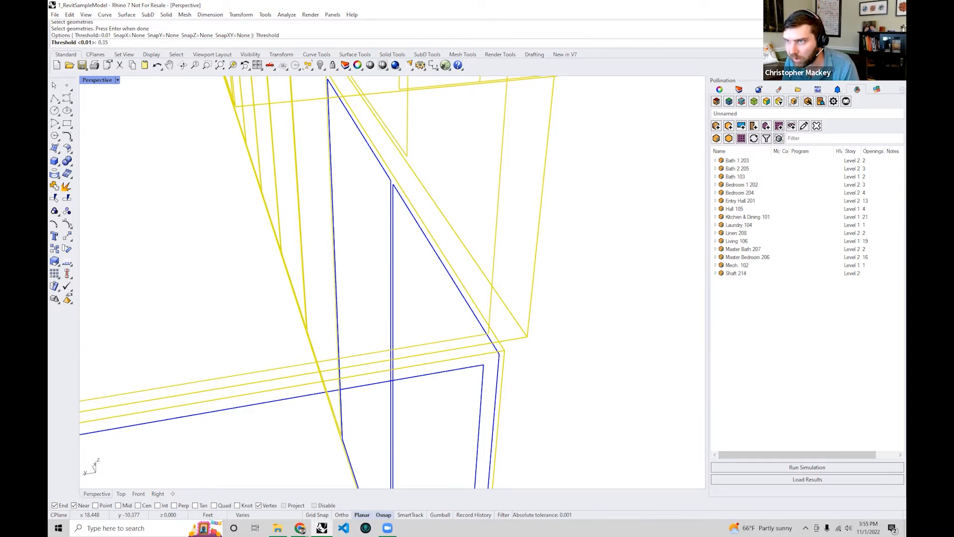
pyautogui.press('Return')
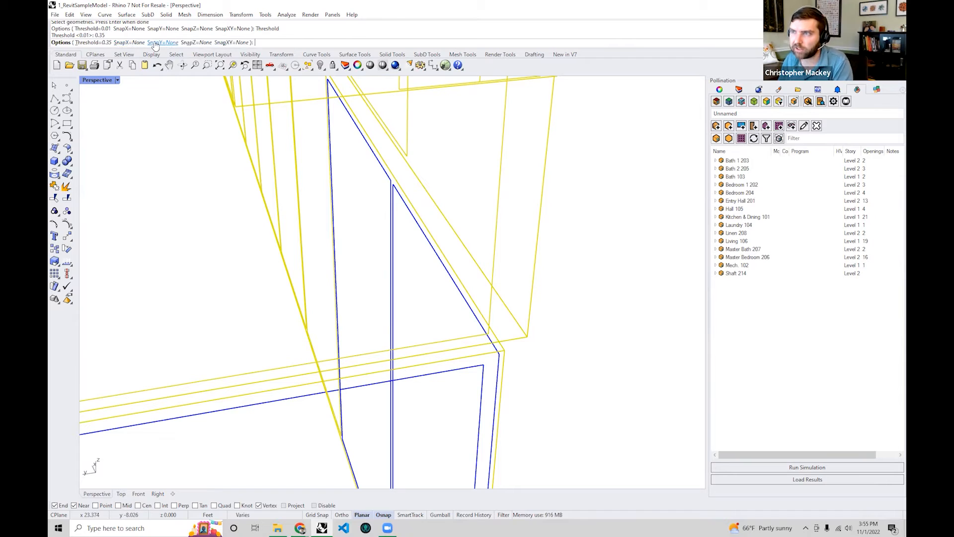
# - Enable custom XY snapping and pick the guide line along the long side wall as a vertical snap plane
pyautogui.click(230, 43)
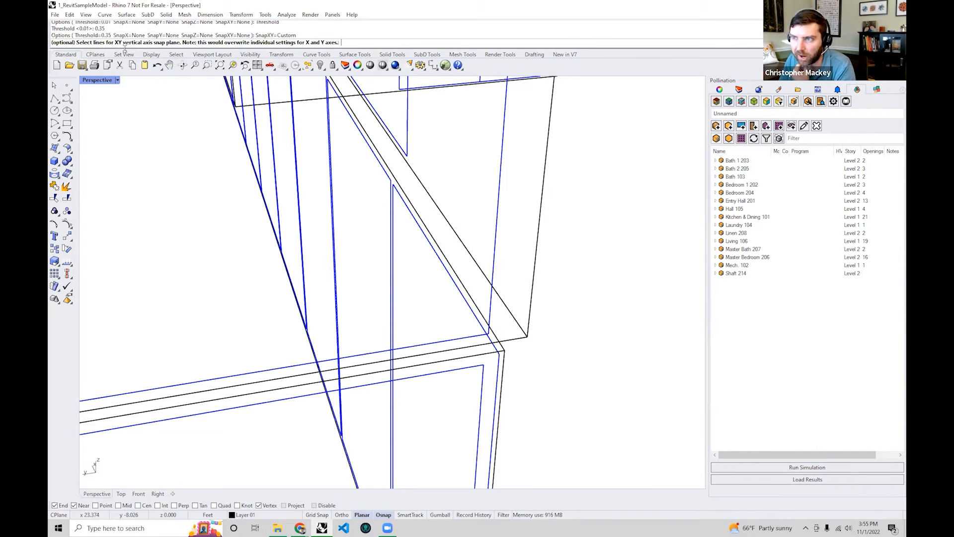
pyautogui.moveTo(193, 169); pyautogui.dragTo(386, 328, button='right')
pyautogui.scroll(2, 316, 300)
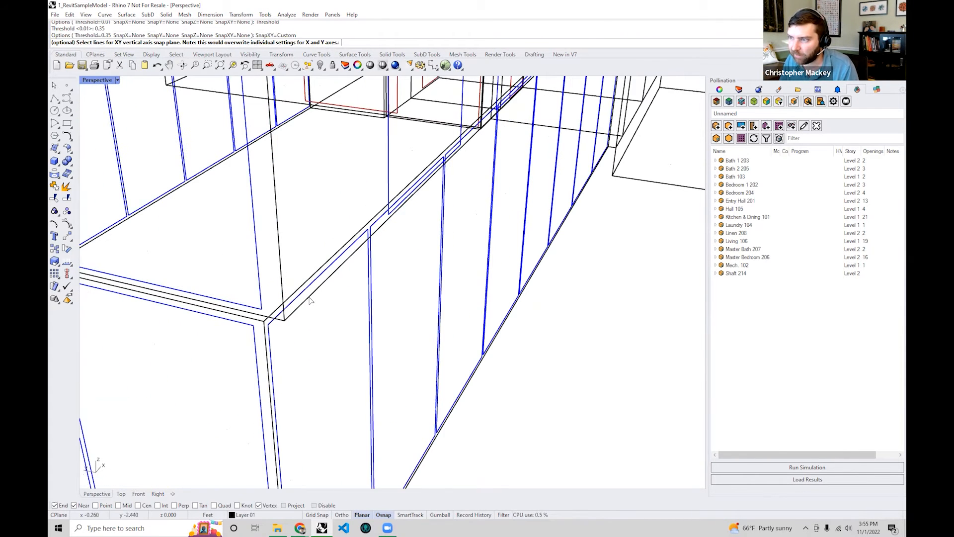
pyautogui.click(310, 300)
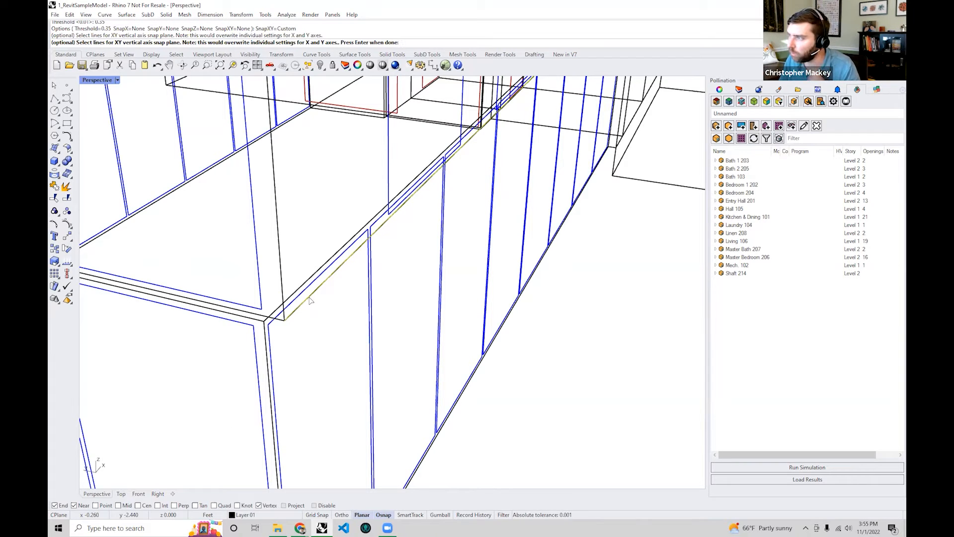
# - Add the guide line across the gable end as the second vertical snap plane and finish the line selection
pyautogui.moveTo(324, 303); pyautogui.dragTo(336, 366, button='right')
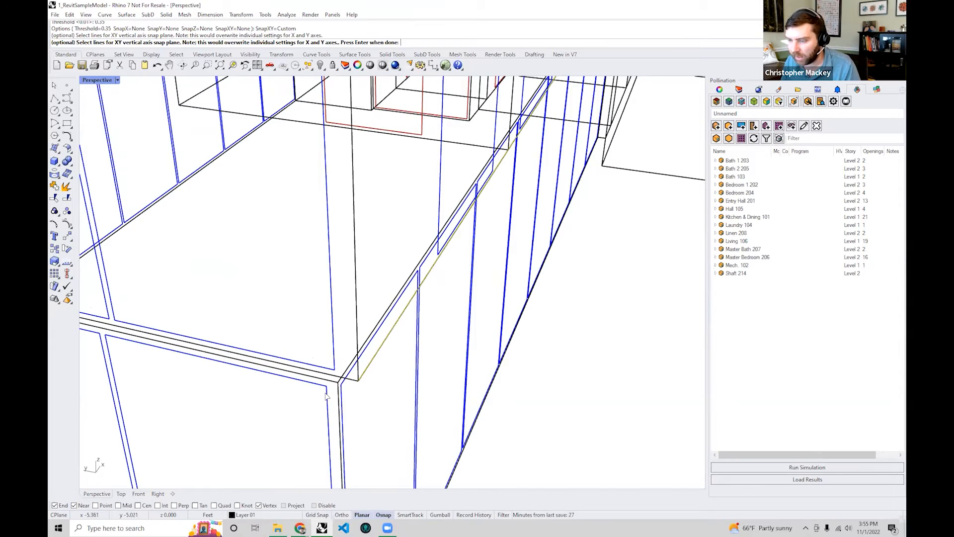
pyautogui.scroll(2, 326, 395)
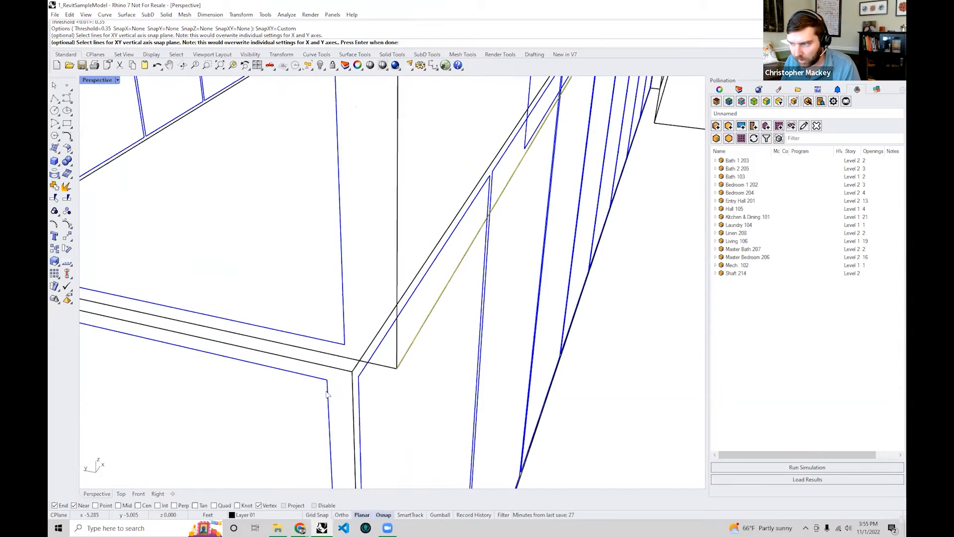
pyautogui.click(351, 362)
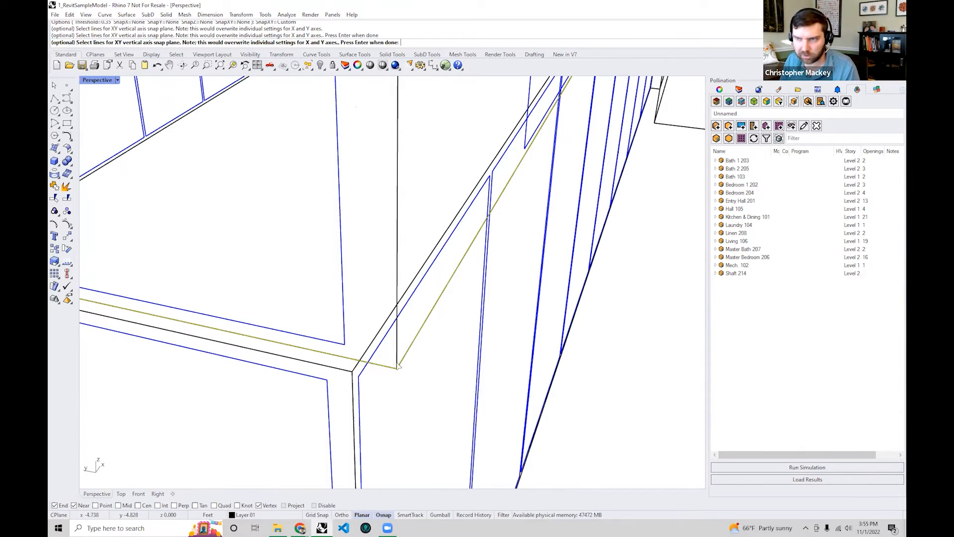
pyautogui.scroll(-3, 423, 373)
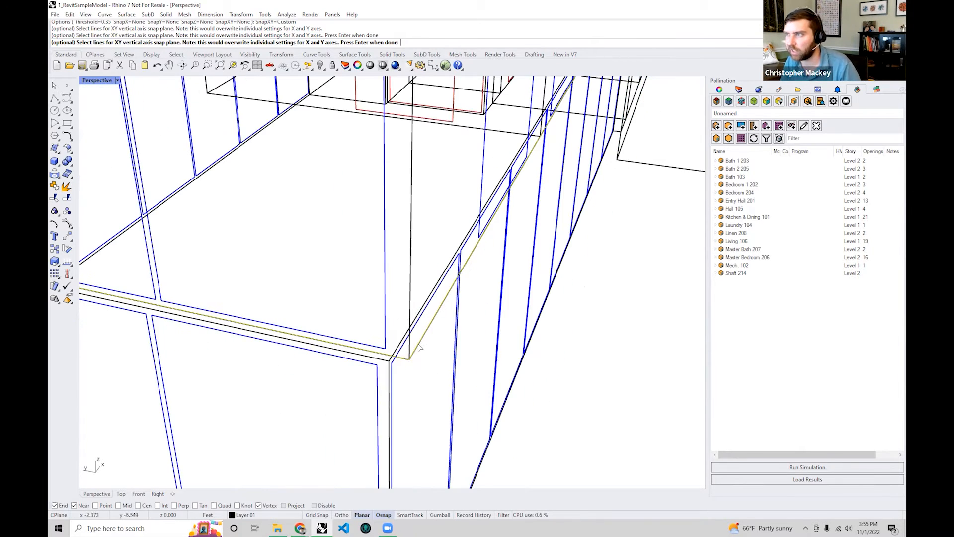
pyautogui.scroll(4, 375, 329)
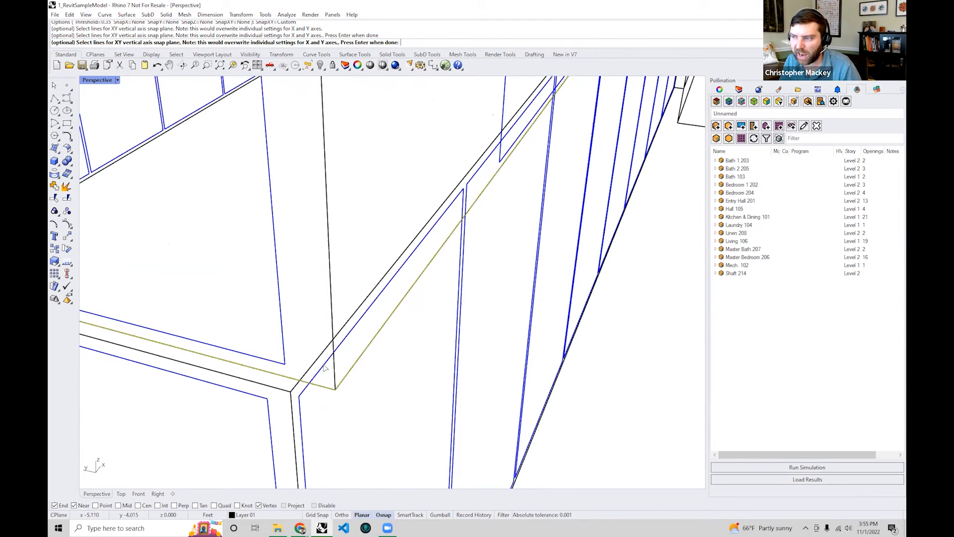
pyautogui.press('Return')
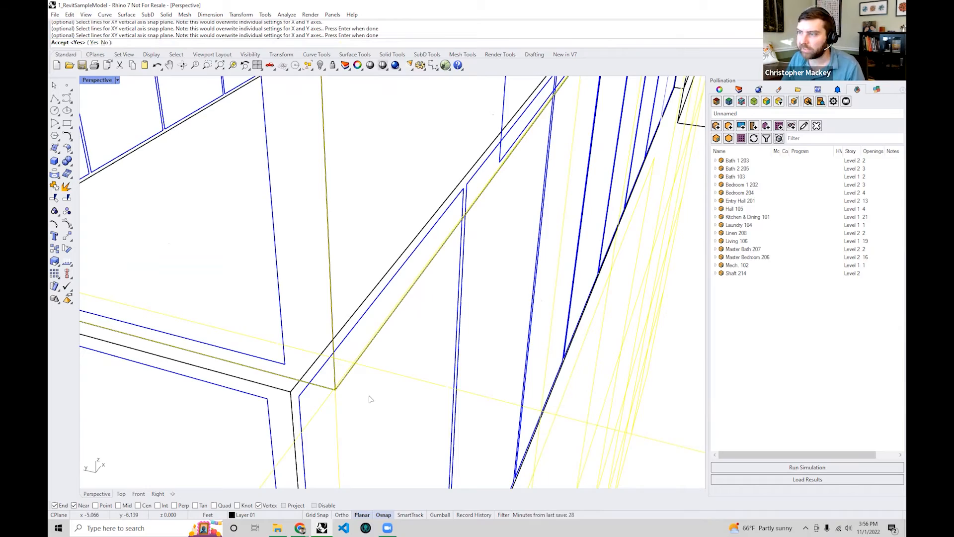
# - Check the previewed vertical snap planes against the whole building and accept them
pyautogui.scroll(-5, 371, 399)
pyautogui.moveTo(370, 393); pyautogui.dragTo(373, 329, button='right')
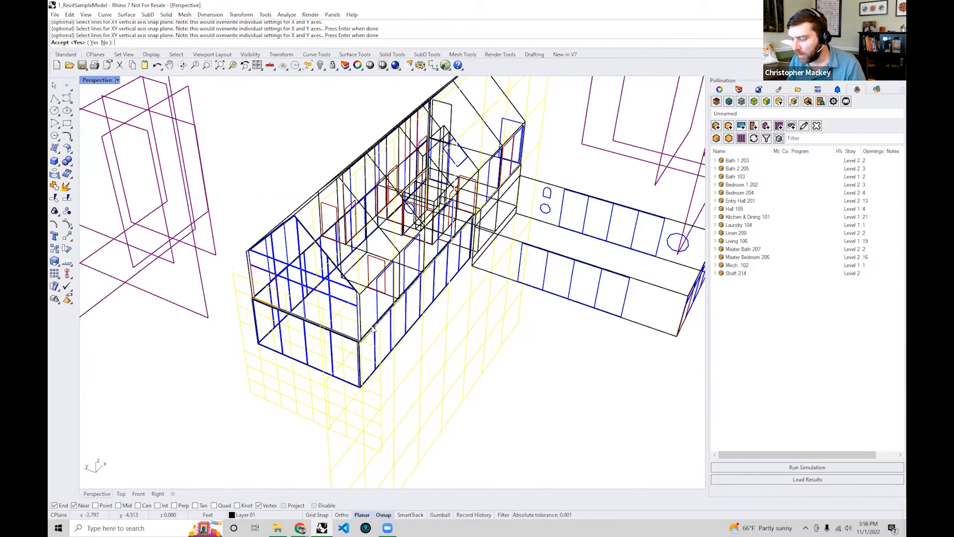
pyautogui.press('Return')
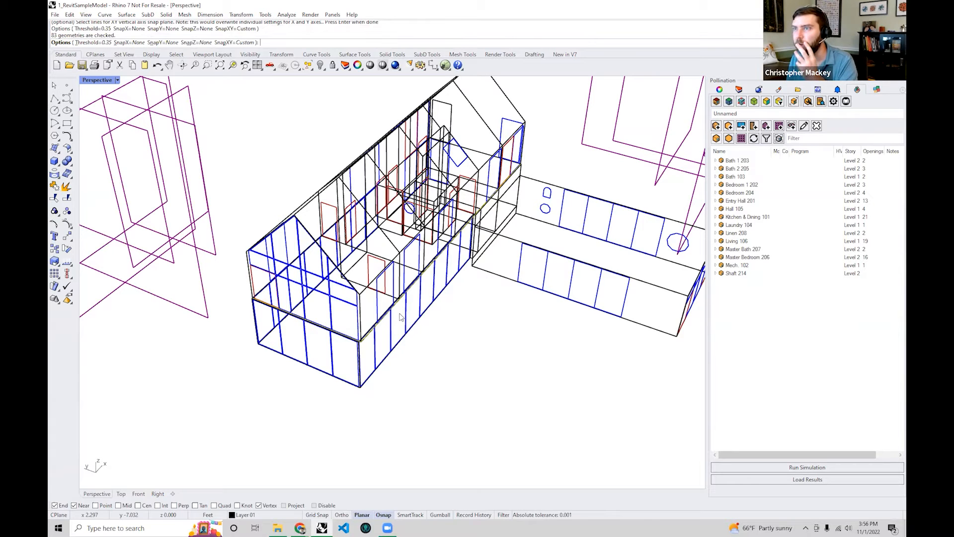
# - Apply the geometry alignment with a 0.35 threshold and custom XY snapping, and check the junction between the floors at the near corner
pyautogui.press('Return')
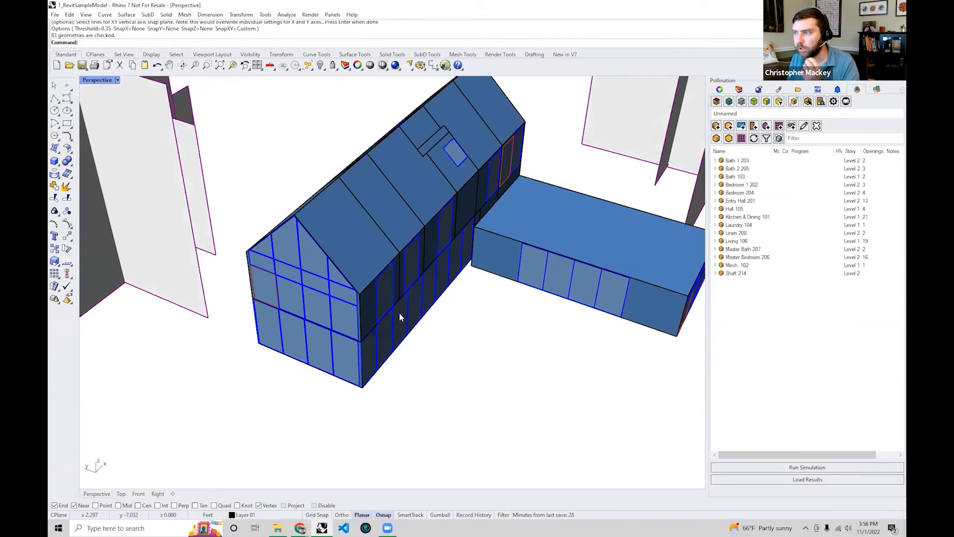
pyautogui.scroll(8, 399, 312)
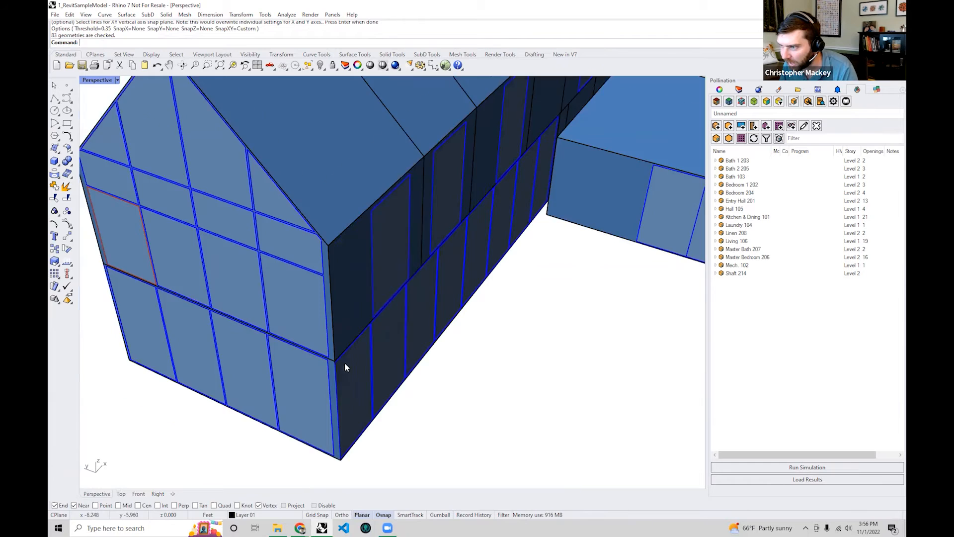
pyautogui.scroll(3, 322, 369)
pyautogui.scroll(2, 328, 371)
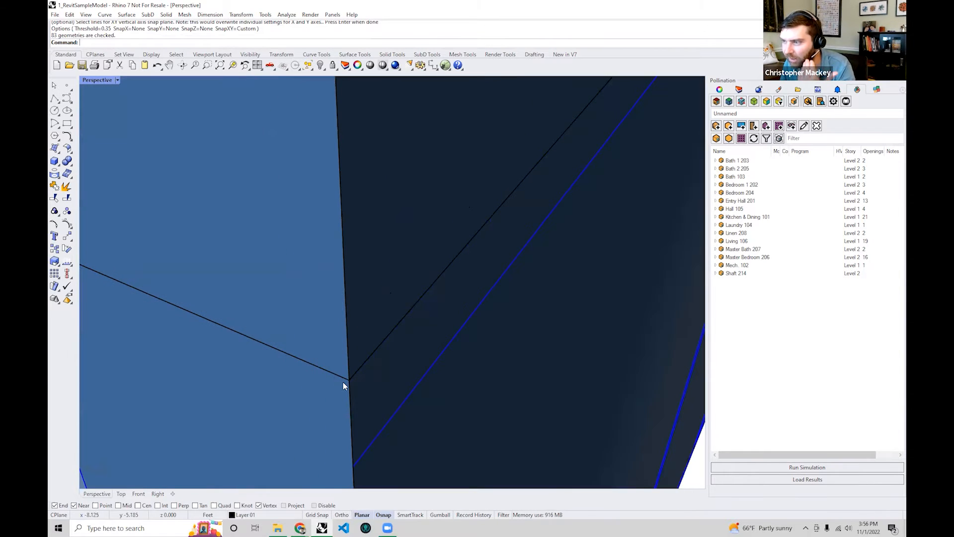
pyautogui.scroll(-2, 353, 365)
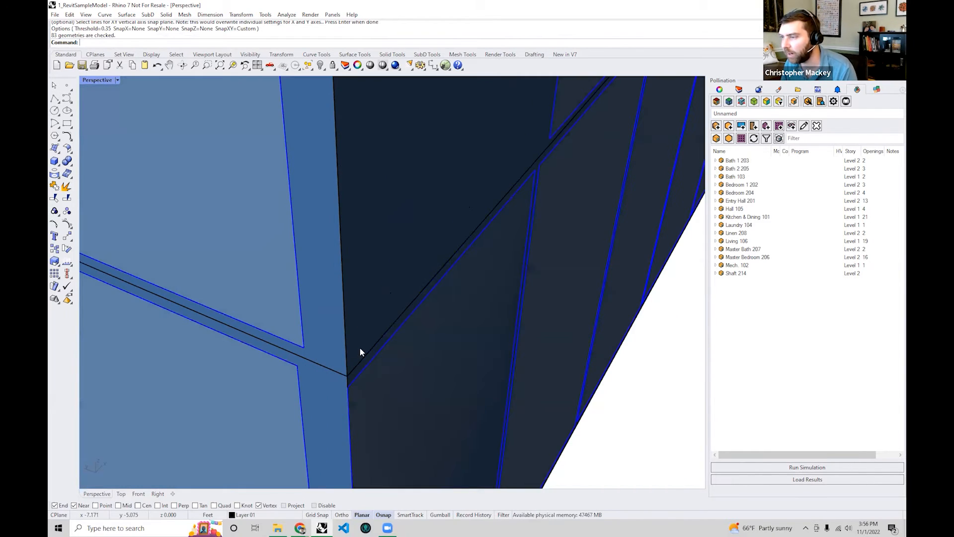
pyautogui.click(347, 372)
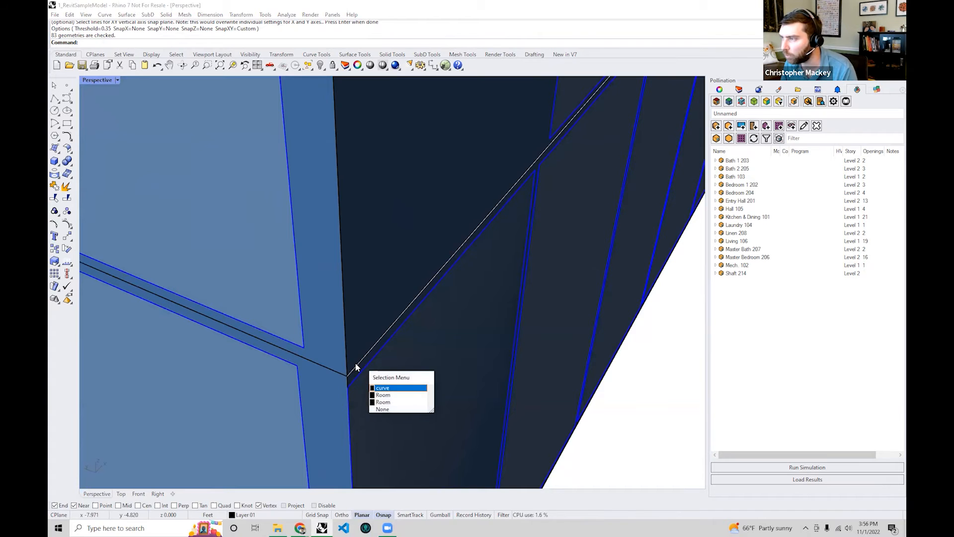
pyautogui.click(645, 347)
# - Examine the aligned rooms, roof and side wing of the house from several sides
pyautogui.scroll(-10, 623, 326)
pyautogui.moveTo(624, 326); pyautogui.dragTo(619, 273, button='right')
pyautogui.keyDown('shift'); pyautogui.moveTo(569, 154); pyautogui.dragTo(475, 239, button='right'); pyautogui.keyUp('shift')
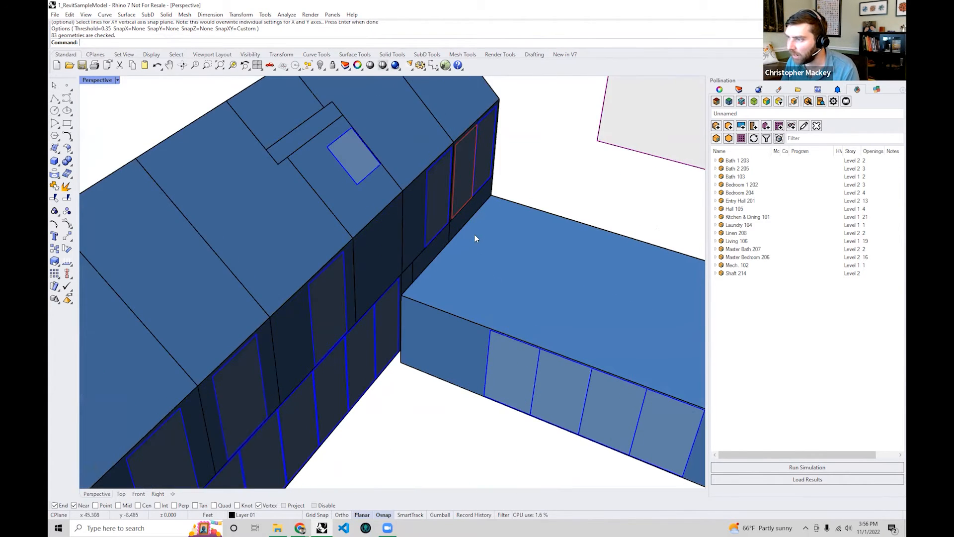
pyautogui.scroll(8, 475, 238)
pyautogui.keyDown('shift'); pyautogui.moveTo(328, 326); pyautogui.dragTo(381, 247, button='right'); pyautogui.keyUp('shift')
pyautogui.moveTo(332, 285); pyautogui.dragTo(358, 269, button='right')
pyautogui.scroll(-12, 360, 270)
pyautogui.scroll(-10, 359, 268)
pyautogui.moveTo(464, 292); pyautogui.dragTo(669, 277, button='right')
pyautogui.scroll(5, 303, 279)
pyautogui.moveTo(291, 270); pyautogui.dragTo(477, 281, button='right')
pyautogui.scroll(-8, 357, 245)
pyautogui.scroll(3, 337, 271)
pyautogui.moveTo(336, 271); pyautogui.dragTo(313, 296, button='right')
pyautogui.scroll(3, 393, 300)
pyautogui.moveTo(392, 299); pyautogui.dragTo(415, 345, button='right')
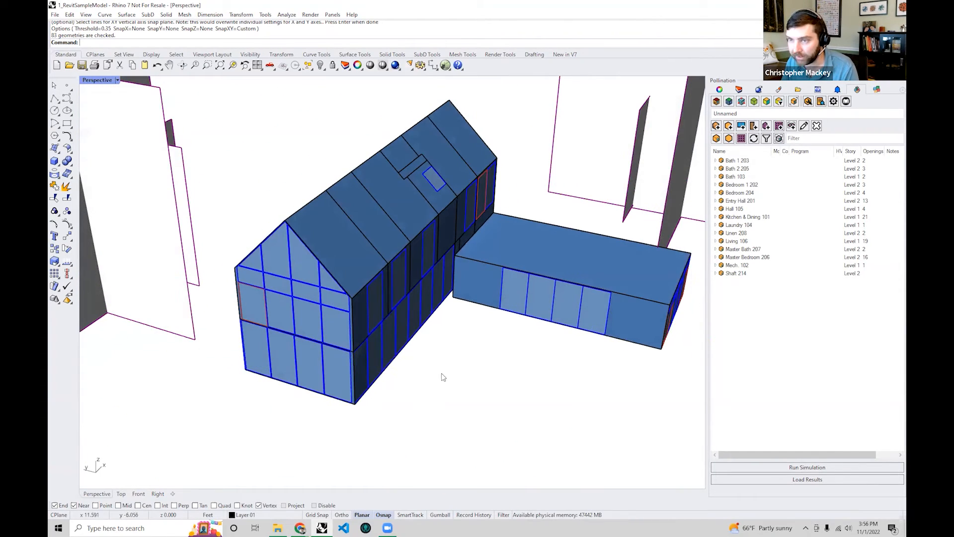
pyautogui.moveTo(452, 384); pyautogui.dragTo(431, 388, button='right')
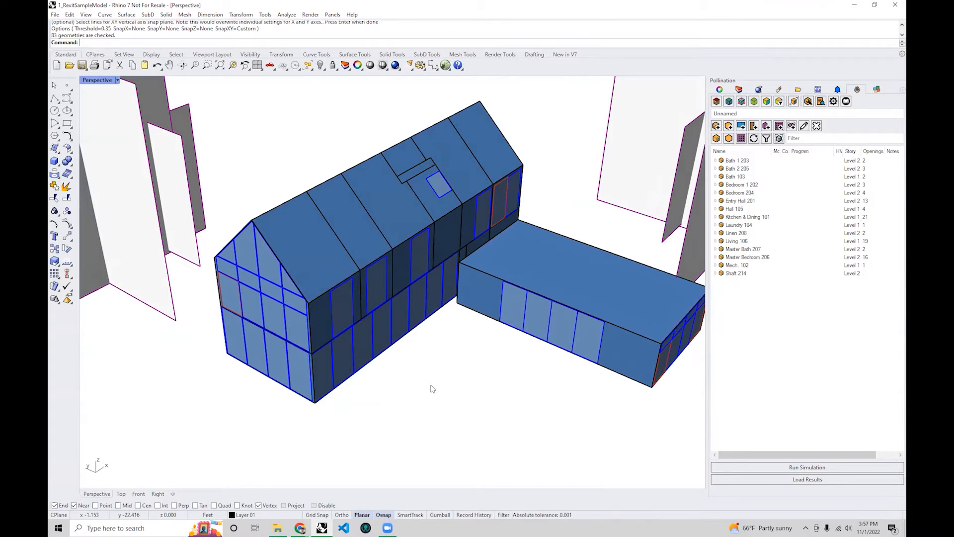
pyautogui.moveTo(432, 388); pyautogui.dragTo(472, 374, button='right')
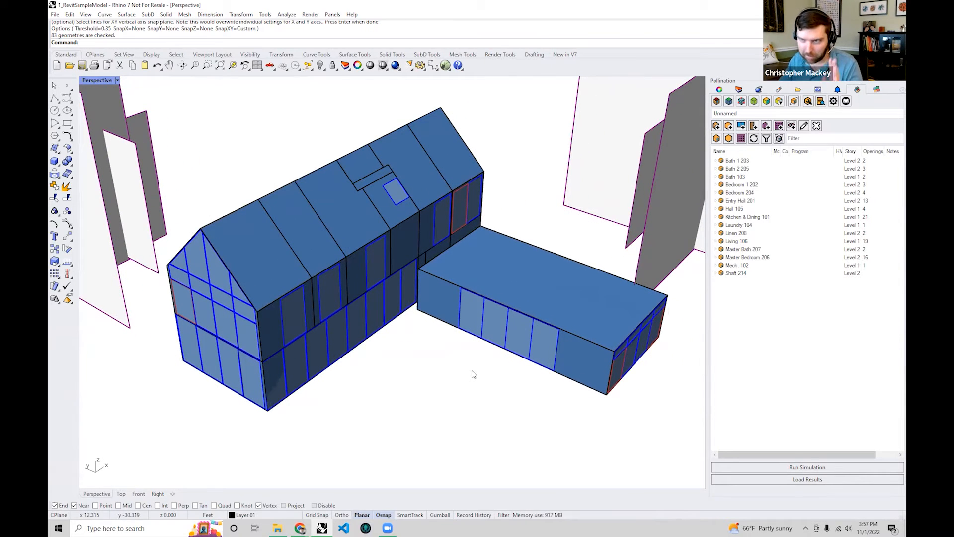
# - Run PO_ValidateModel on the whole model, leaving ValidateSelected at No
pyautogui.write('O_ValidateModel')
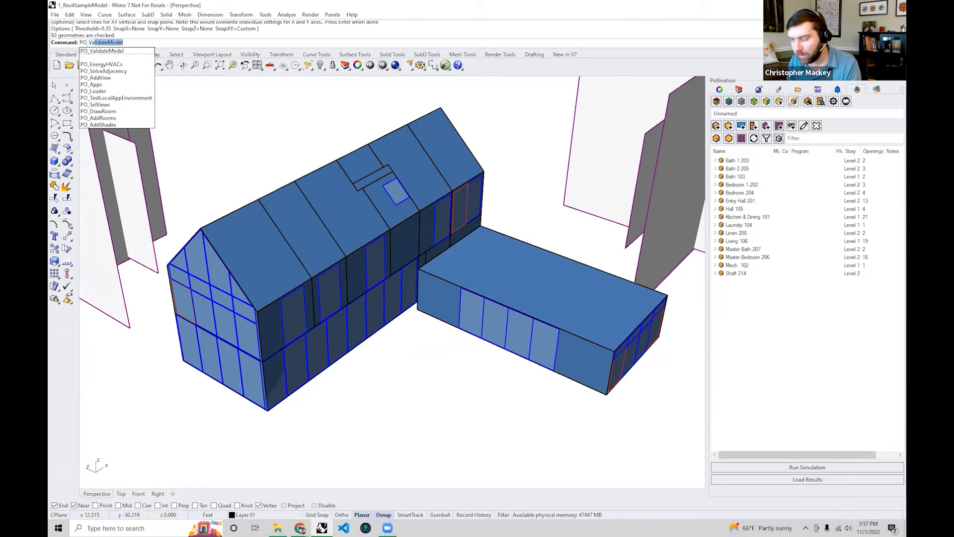
pyautogui.press('Return')
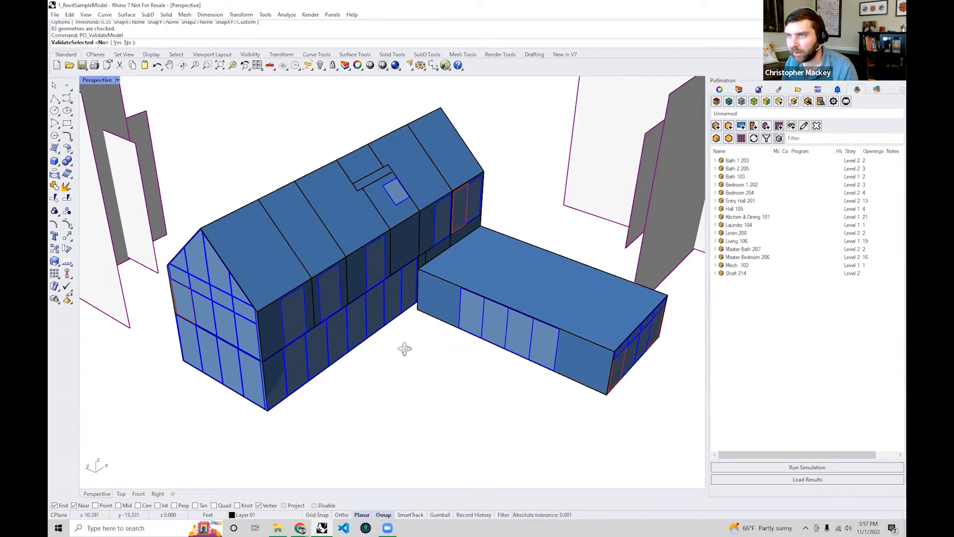
pyautogui.moveTo(405, 349); pyautogui.dragTo(412, 356, button='right')
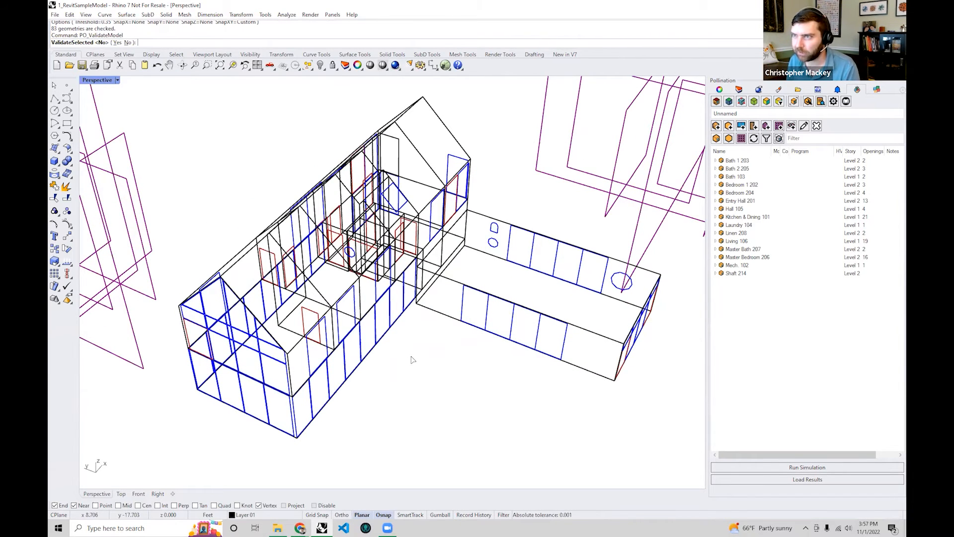
pyautogui.press('Return')
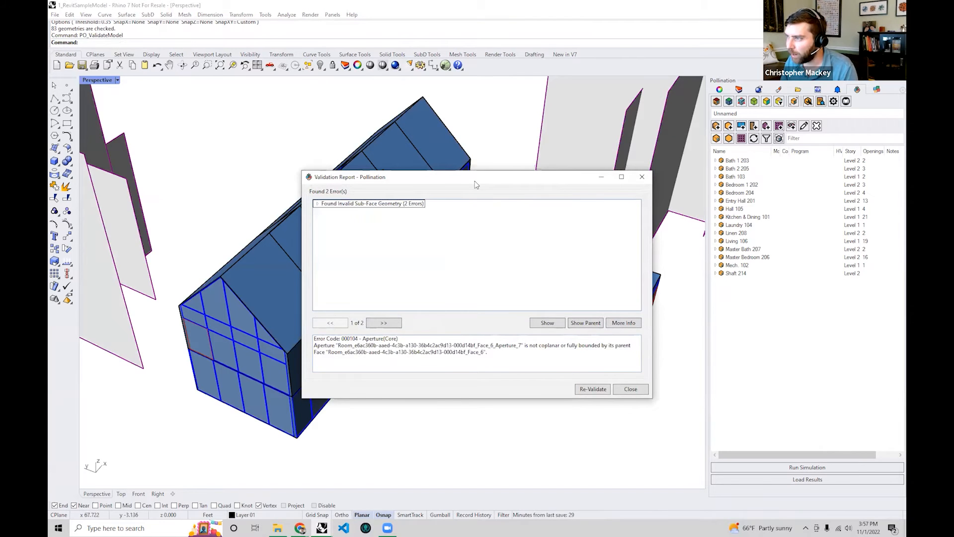
# - Expand the invalid sub-face geometry errors in the validation report and show the first one in the model
pyautogui.moveTo(475, 182); pyautogui.dragTo(683, 175)
pyautogui.click(527, 196)
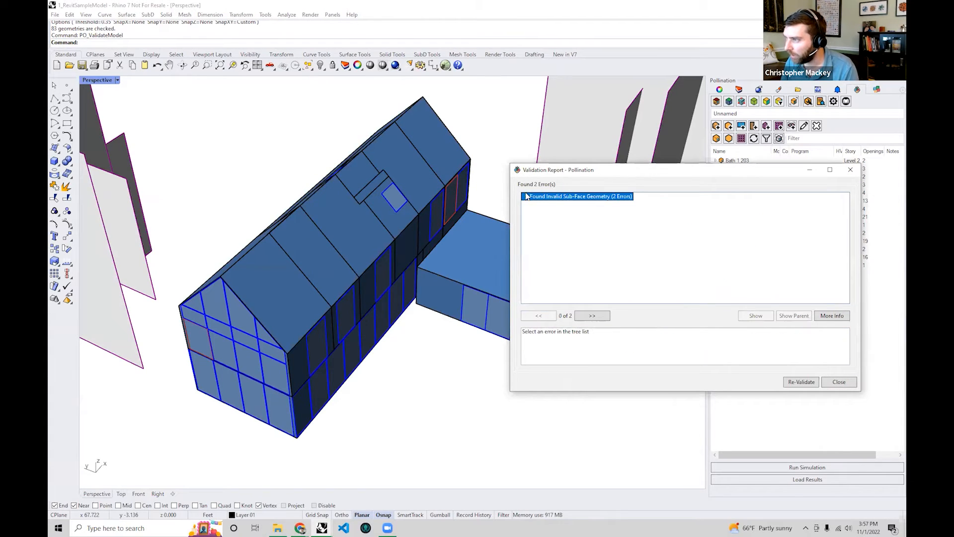
pyautogui.click(526, 196)
pyautogui.click(558, 205)
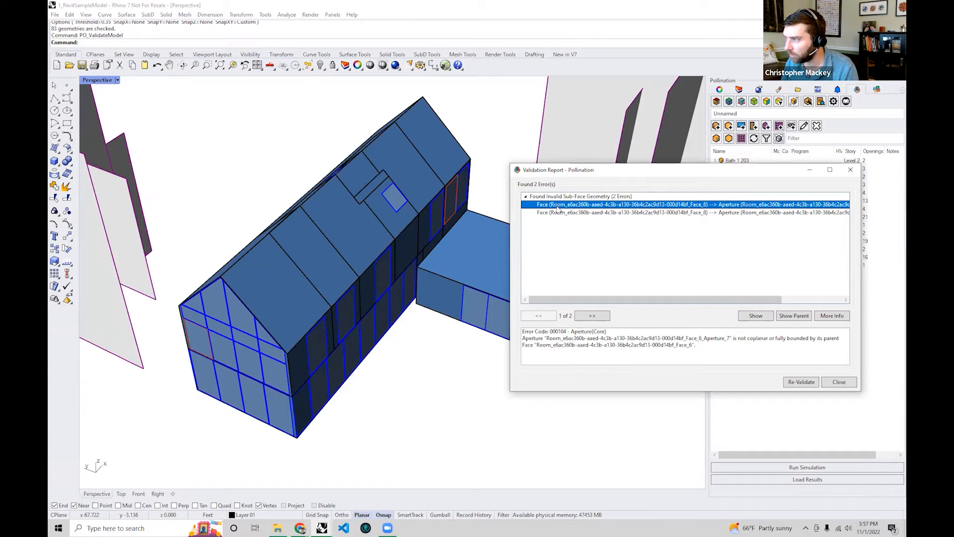
pyautogui.click(748, 315)
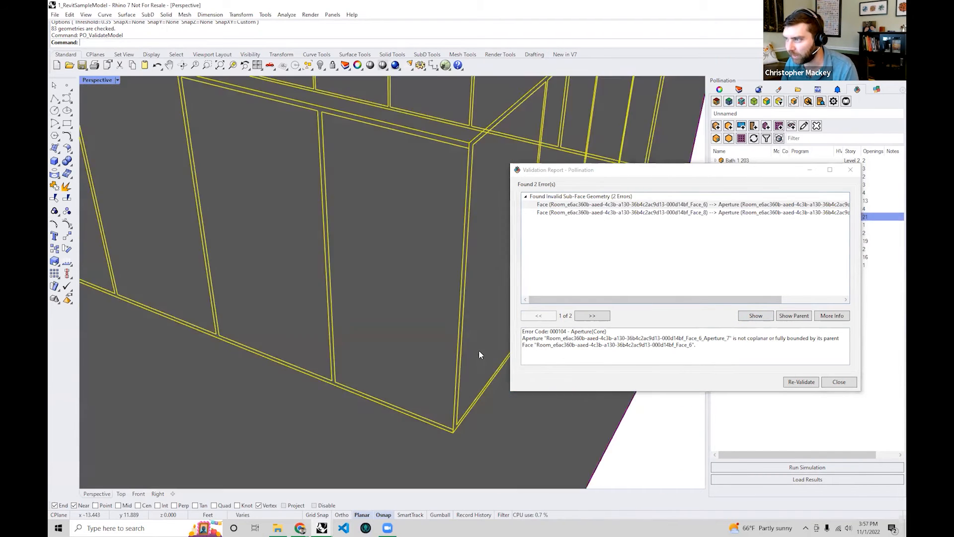
# - Examine the apertures and corners of the highlighted ground-floor room against its faces, and clear the selection
pyautogui.moveTo(480, 351); pyautogui.dragTo(426, 201, button='right')
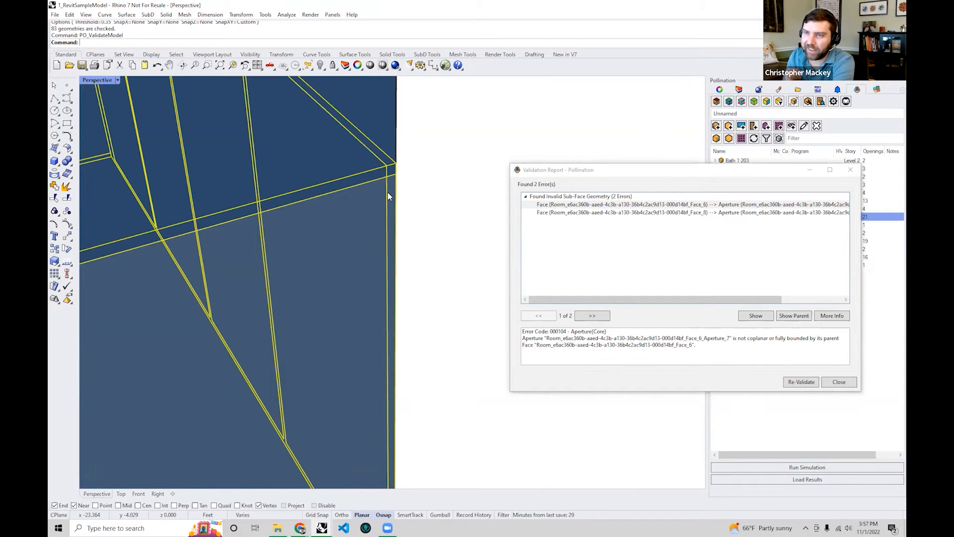
pyautogui.moveTo(388, 192); pyautogui.dragTo(237, 175, button='right')
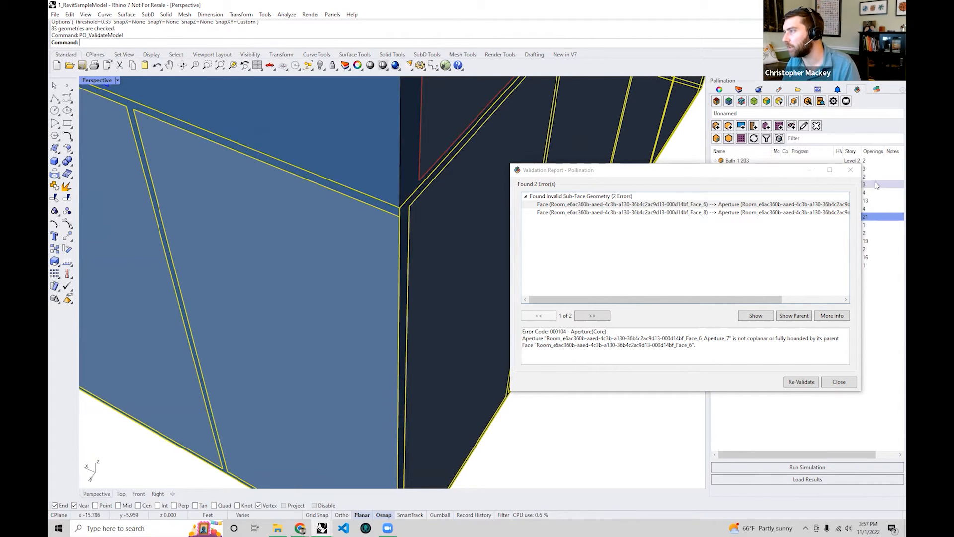
pyautogui.moveTo(789, 175); pyautogui.dragTo(876, 172)
pyautogui.moveTo(391, 251); pyautogui.dragTo(313, 170, button='right')
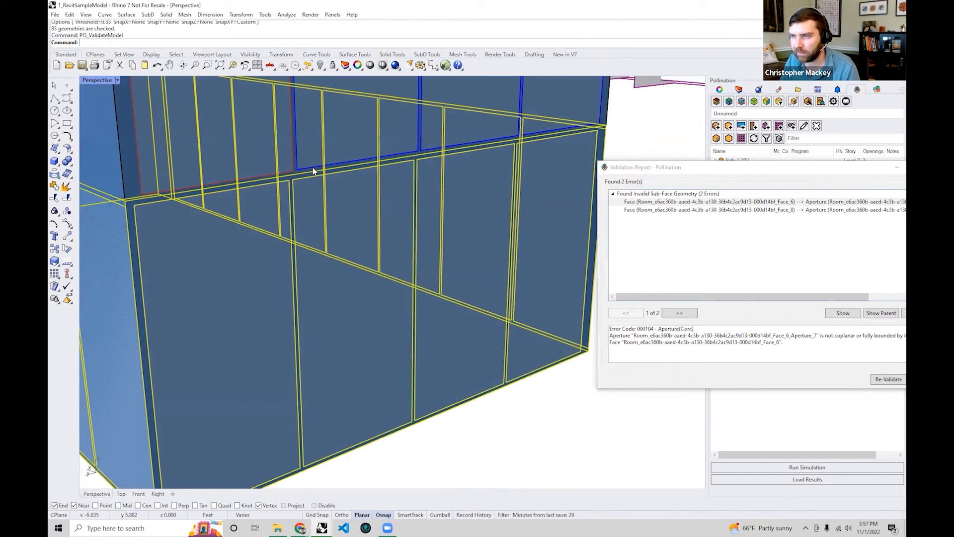
pyautogui.moveTo(392, 238); pyautogui.dragTo(415, 368, button='right')
pyautogui.scroll(-4, 392, 296)
pyautogui.click(416, 371)
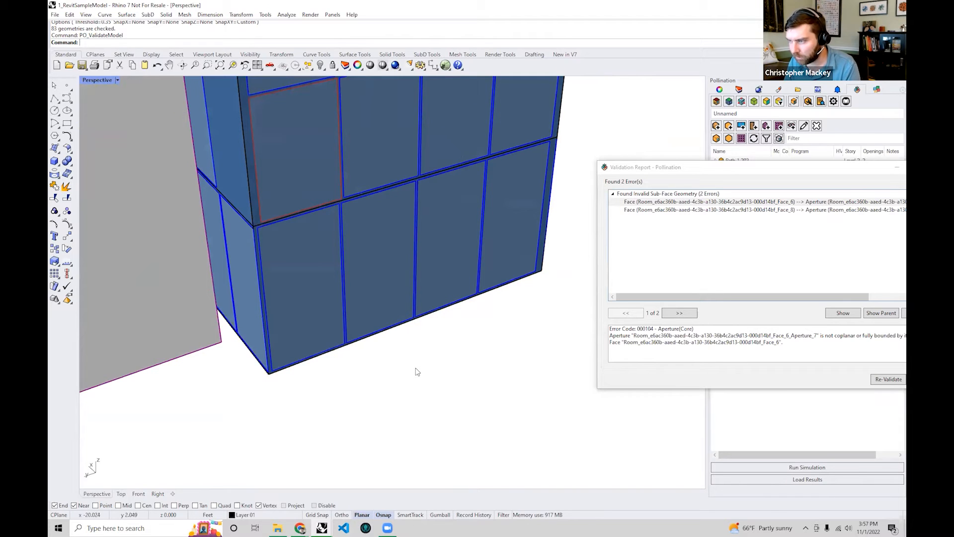
# - Run PO_OffsetChildObjects on the ground-floor room at the gable end with an offset distance of 0.1
pyautogui.write('PO_OffsetChildObjects')
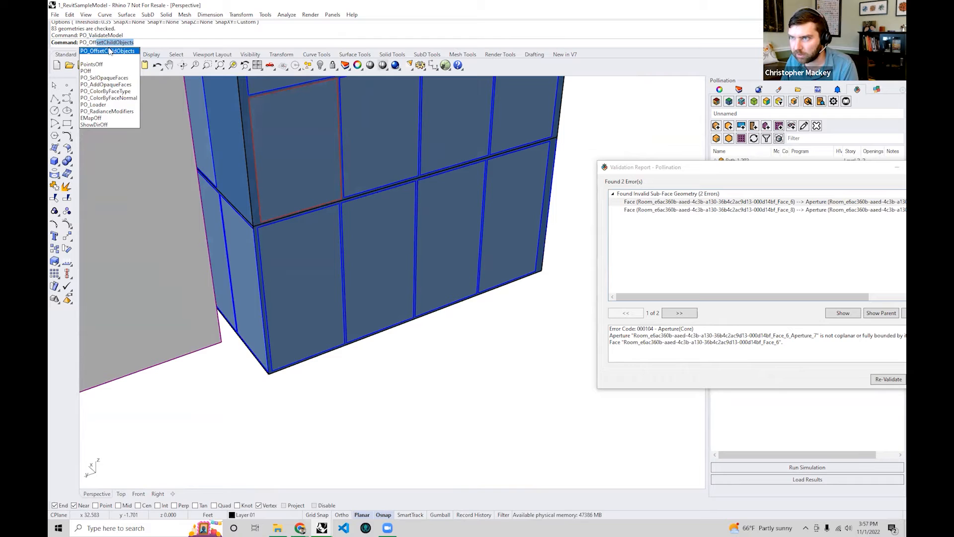
pyautogui.click(110, 51)
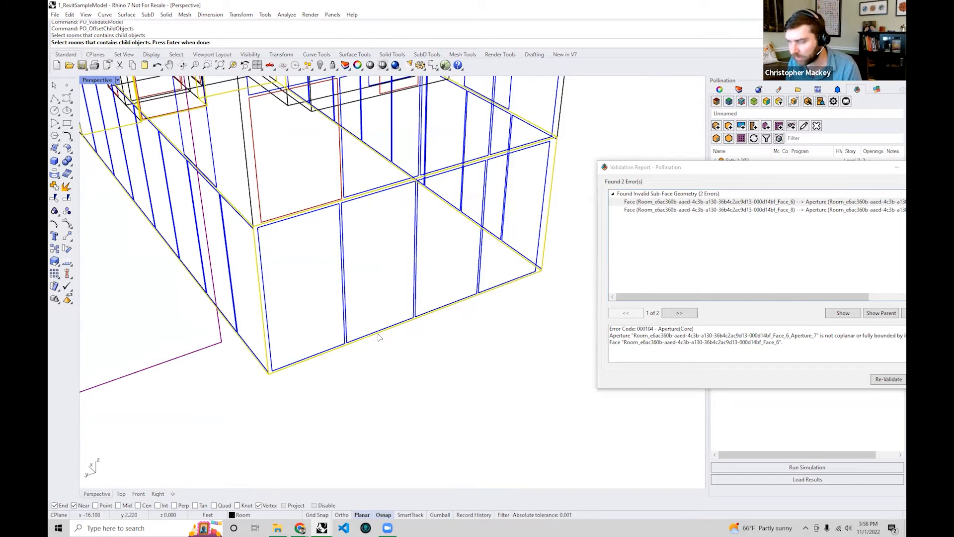
pyautogui.press('Return')
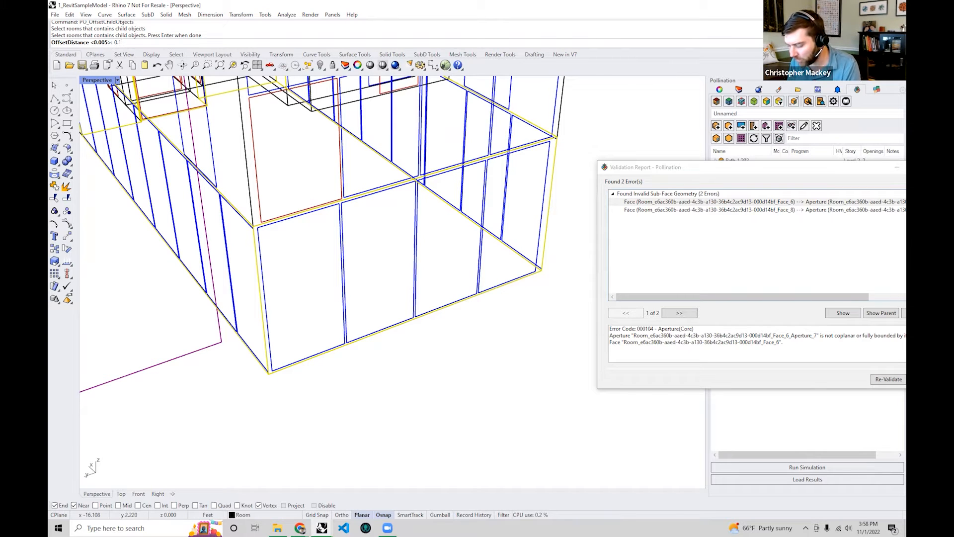
pyautogui.press('Return')
# - Inspect the offset apertures at the ground-floor corner and along both adjoining facades
pyautogui.moveTo(318, 285); pyautogui.dragTo(261, 271, button='right')
pyautogui.scroll(6, 201, 211)
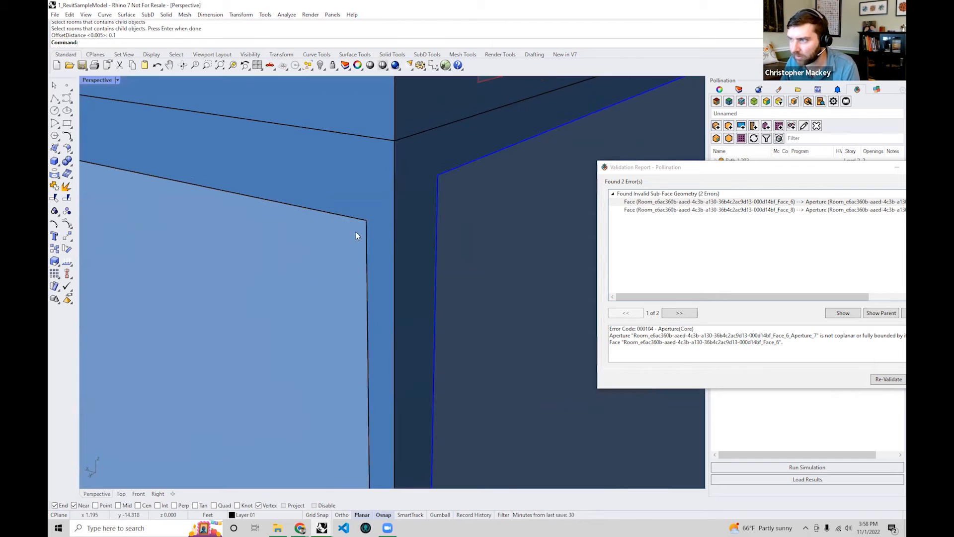
pyautogui.scroll(-5, 369, 209)
pyautogui.moveTo(369, 210); pyautogui.dragTo(302, 175, button='right')
pyautogui.scroll(-2, 325, 199)
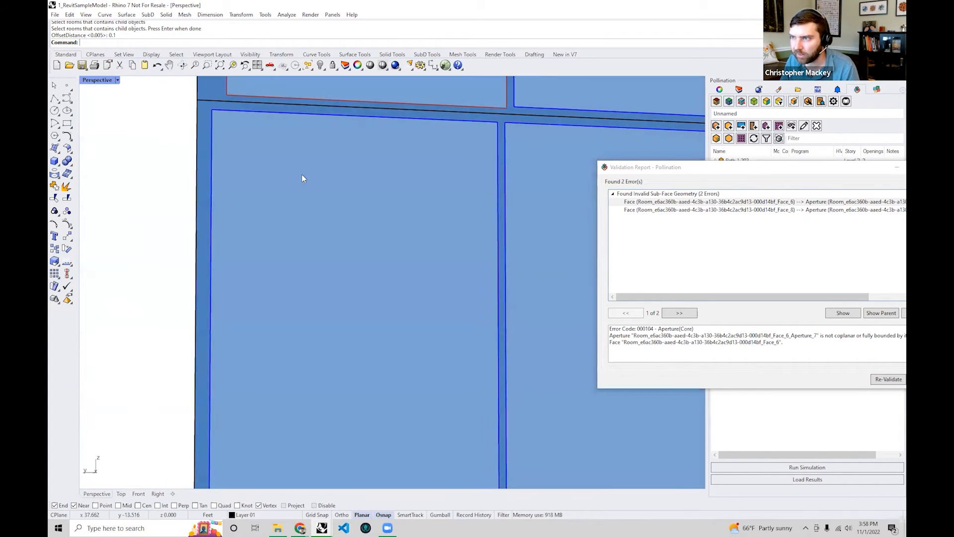
pyautogui.scroll(-6, 302, 175)
pyautogui.moveTo(416, 249); pyautogui.dragTo(384, 263, button='right')
pyautogui.scroll(-5, 385, 262)
pyautogui.moveTo(440, 271); pyautogui.dragTo(490, 269, button='right')
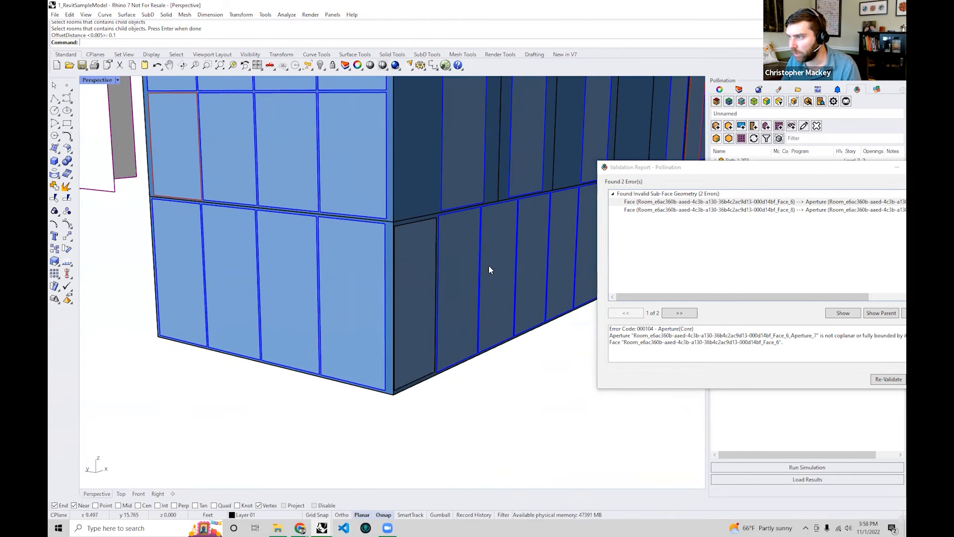
# - Re-validate the whole model from the validation report and dismiss the result message
pyautogui.moveTo(789, 165); pyautogui.dragTo(724, 161)
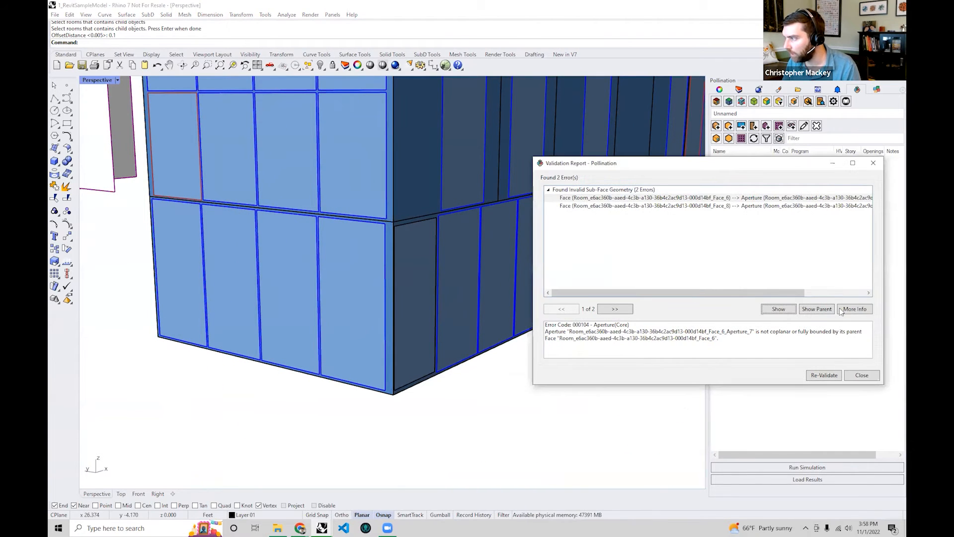
pyautogui.click(823, 376)
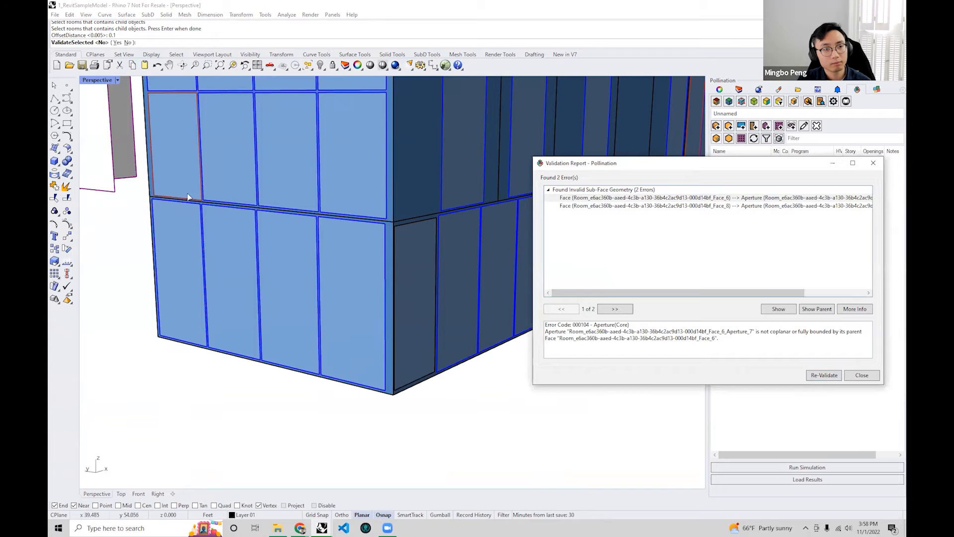
pyautogui.moveTo(295, 235)
pyautogui.keyDown('shift'); pyautogui.mouseDown(button='right')
pyautogui.moveTo(259, 247)
pyautogui.moveTo(281, 283)
pyautogui.mouseUp(button='right'); pyautogui.keyUp('shift')
pyautogui.scroll(-5, 258, 250)
pyautogui.press('Return')
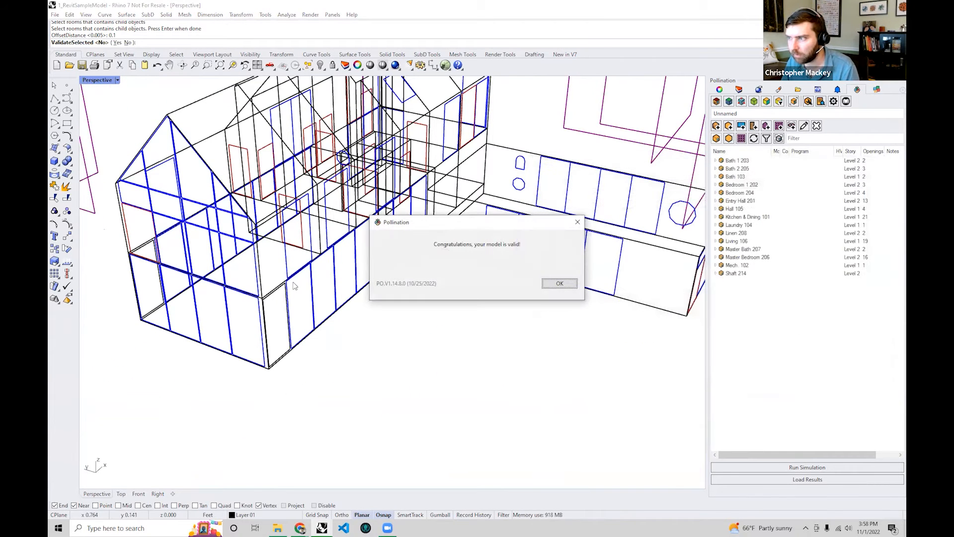
pyautogui.click(560, 283)
# - Examine the black-outlined corner aperture and its neighbours on the ground-floor facade of the house
pyautogui.scroll(5, 388, 281)
pyautogui.scroll(-3, 388, 281)
pyautogui.moveTo(379, 283); pyautogui.dragTo(487, 292, button='right')
pyautogui.scroll(3, 222, 270)
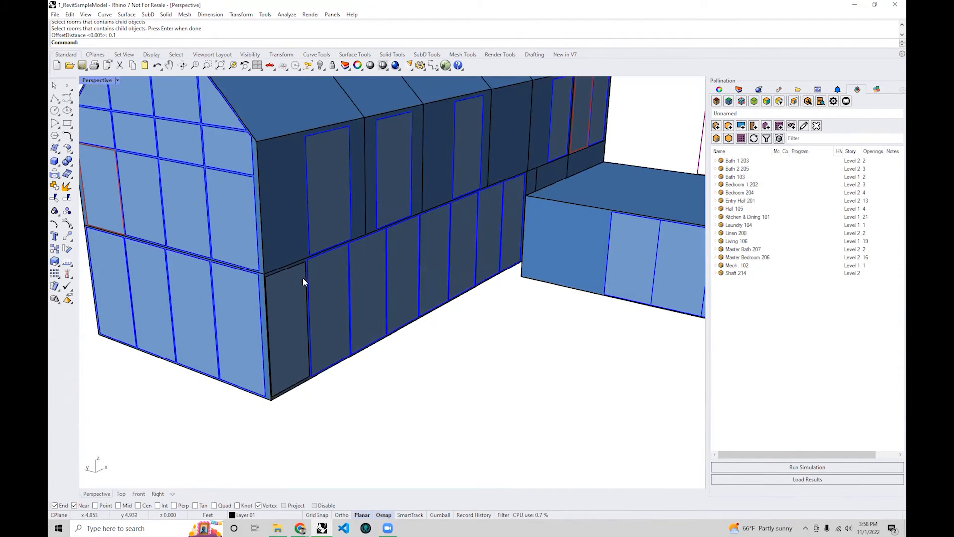
pyautogui.scroll(-4, 303, 277)
pyautogui.moveTo(302, 277); pyautogui.dragTo(311, 309, button='right')
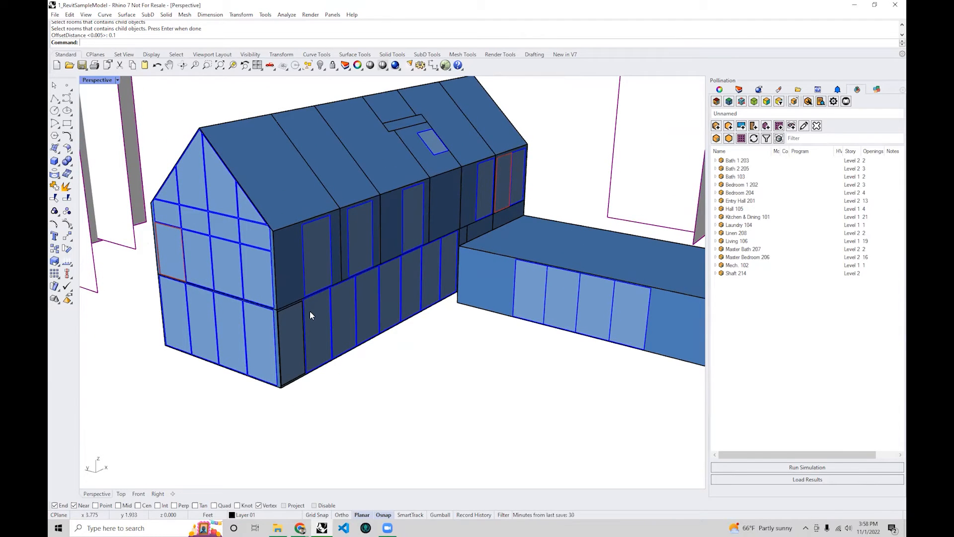
pyautogui.scroll(6, 309, 312)
pyautogui.scroll(-3, 292, 263)
pyautogui.scroll(4, 285, 228)
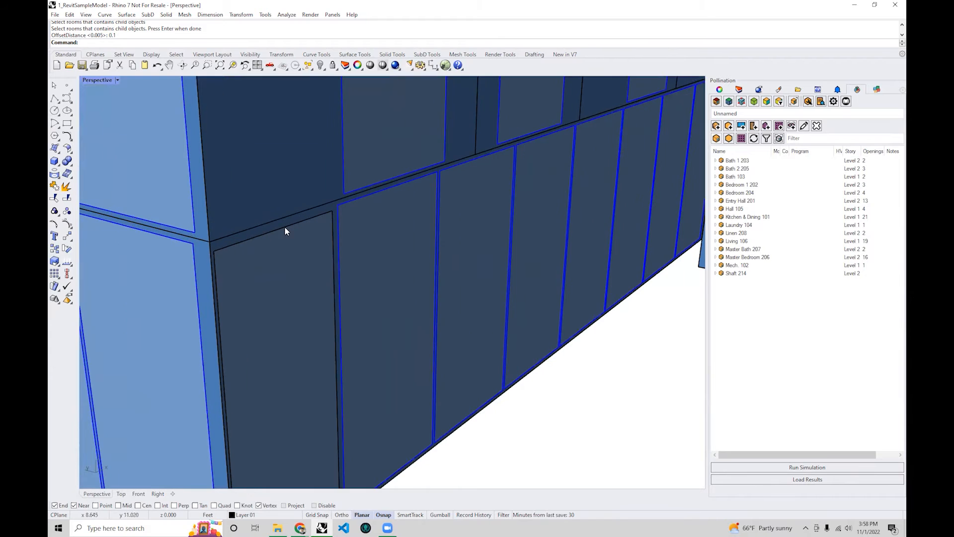
pyautogui.scroll(-4, 278, 281)
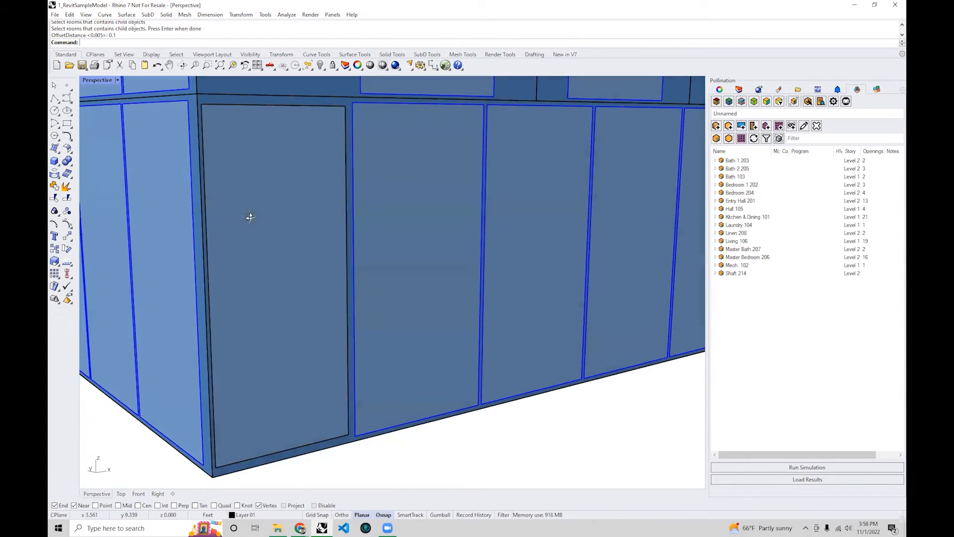
pyautogui.keyDown('shift'); pyautogui.moveTo(249, 217); pyautogui.dragTo(307, 218, button='right'); pyautogui.keyUp('shift')
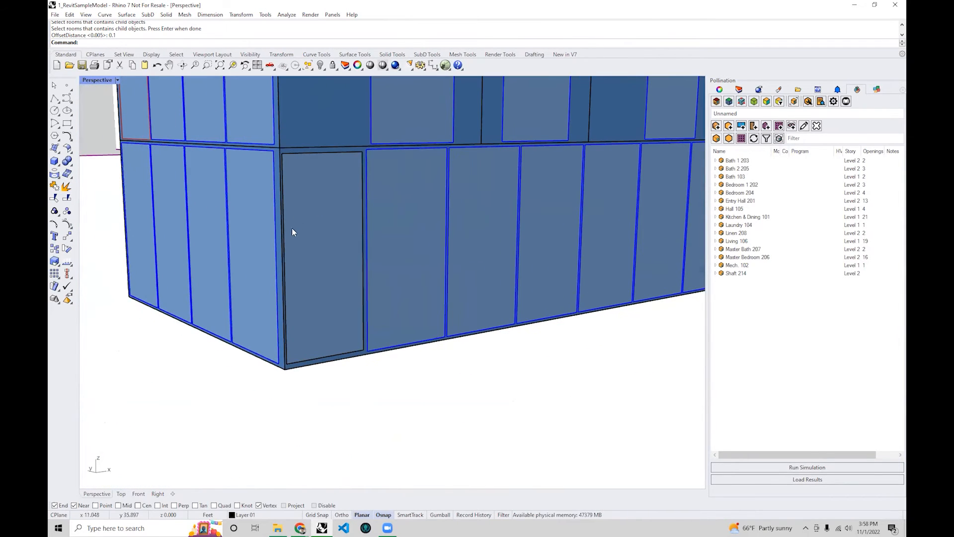
pyautogui.moveTo(339, 381); pyautogui.dragTo(554, 396, button='right')
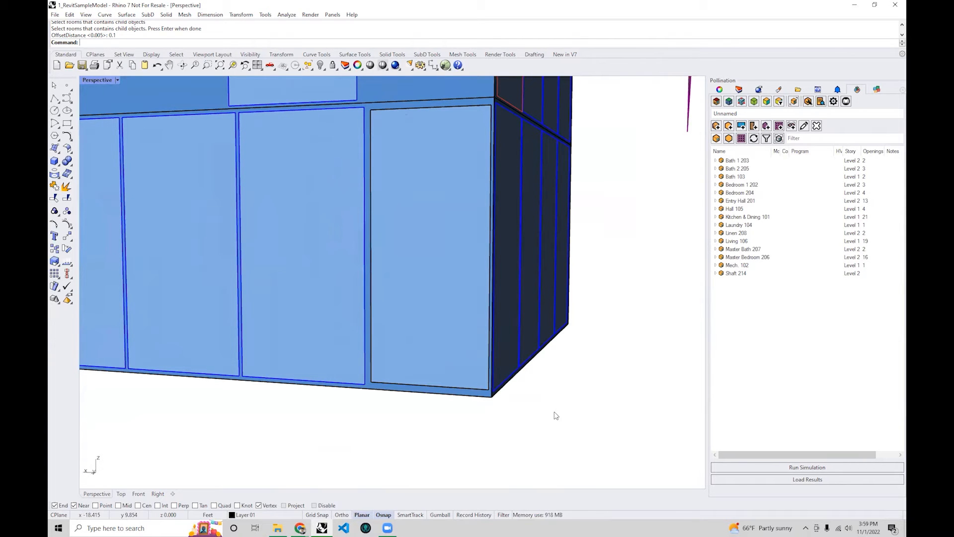
# - Undo the last child-object offset and select the full-width corner apertures at both ends of the ground-floor kitchen and dining room's long facade for editing
pyautogui.hotkey('ctrl', 'z')
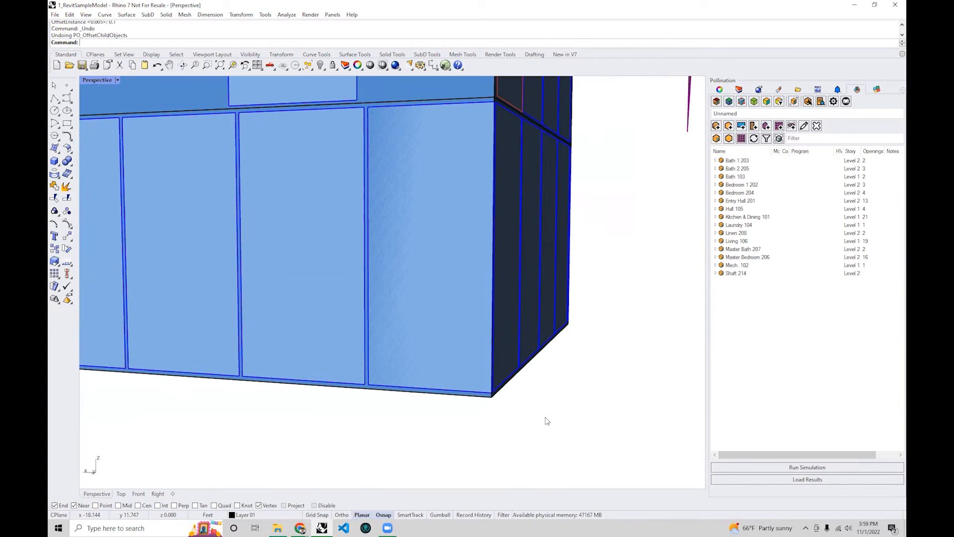
pyautogui.doubleClick(466, 400)
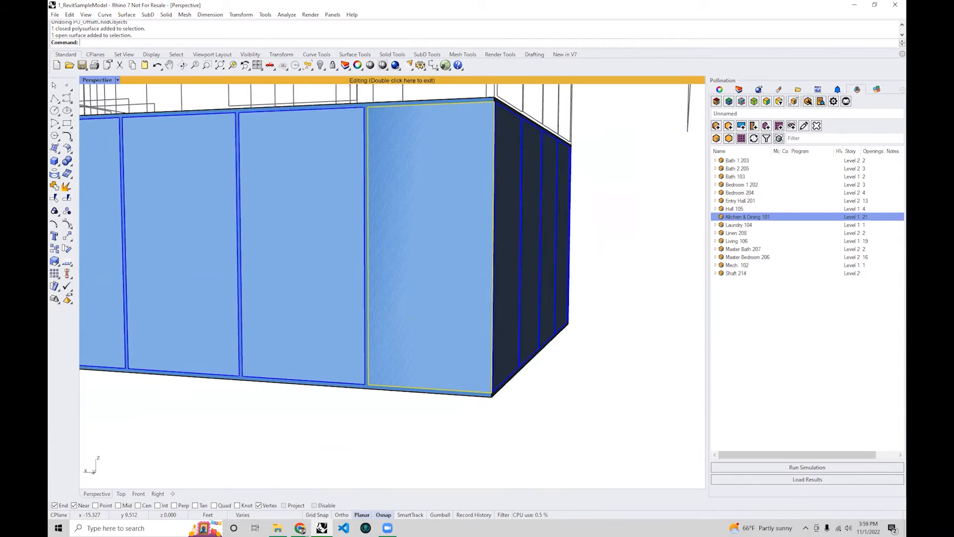
pyautogui.moveTo(549, 347); pyautogui.dragTo(375, 379, button='right')
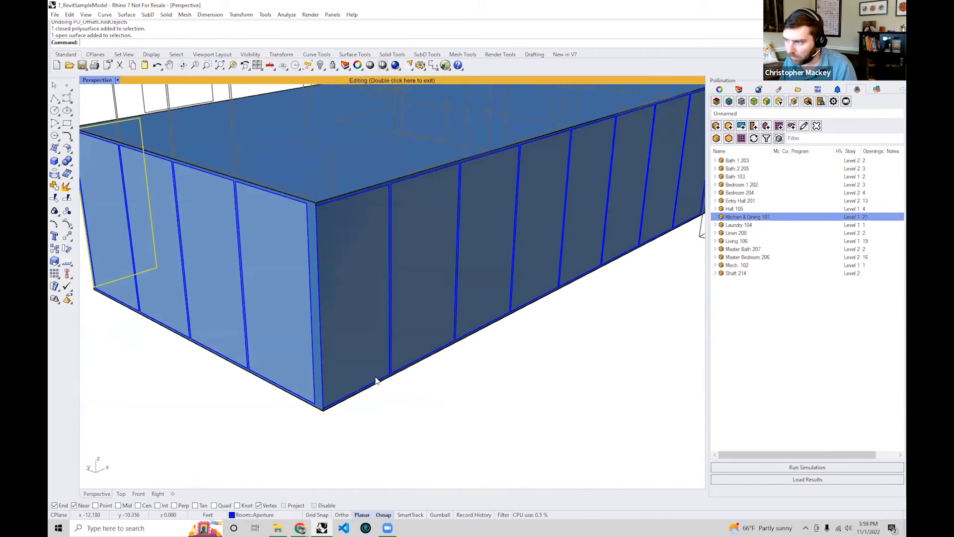
pyautogui.keyDown('shift'); pyautogui.click(377, 384); pyautogui.keyUp('shift')
pyautogui.moveTo(705, 224); pyautogui.dragTo(663, 220, button='right')
pyautogui.scroll(4, 538, 223)
# - Narrow the two selected apertures with Scale1D from the inner top corner, pulling the outer edge slightly in from the wall corner, and exit room editing
pyautogui.write('S')
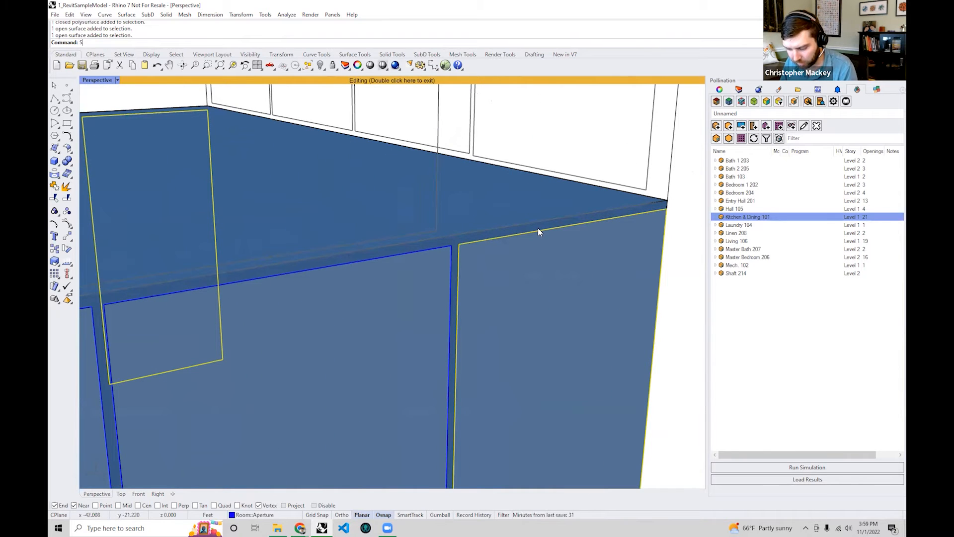
pyautogui.write('cale1D')
pyautogui.press('Return')
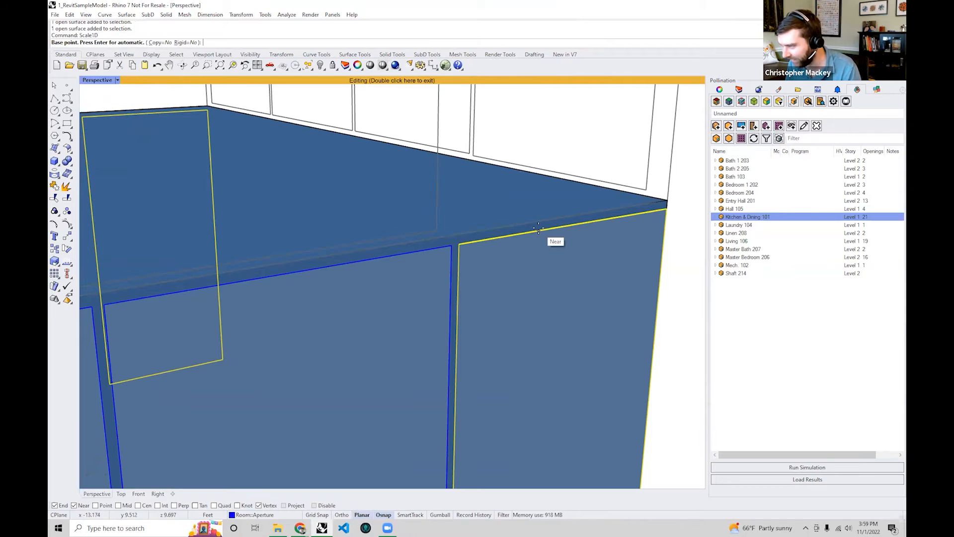
pyautogui.click(459, 244)
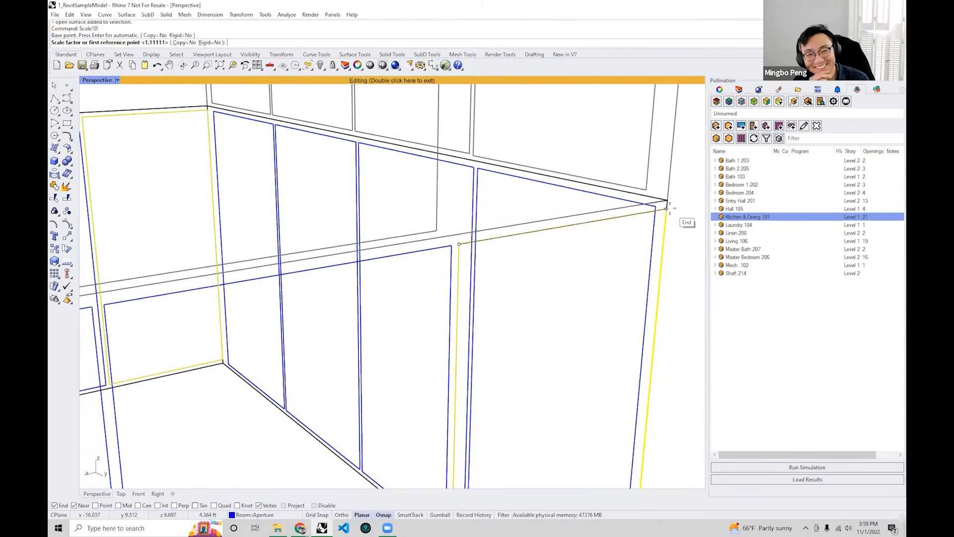
pyautogui.click(666, 208)
pyautogui.scroll(5, 661, 214)
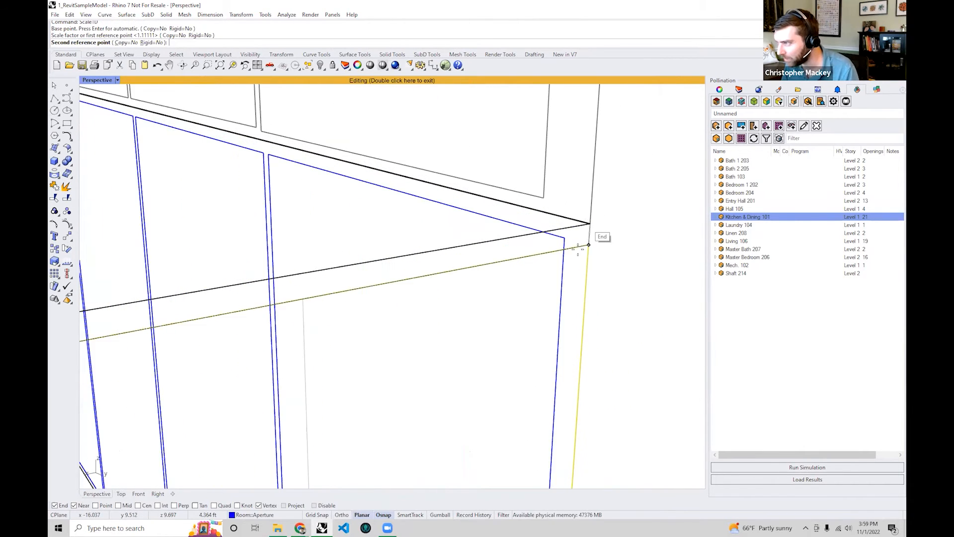
pyautogui.click(570, 271)
pyautogui.moveTo(629, 266)
pyautogui.mouseDown(button='right')
pyautogui.moveTo(475, 292)
pyautogui.moveTo(424, 261)
pyautogui.moveTo(342, 234)
pyautogui.mouseUp(button='right')
pyautogui.scroll(-5, 475, 292)
pyautogui.doubleClick(273, 81)
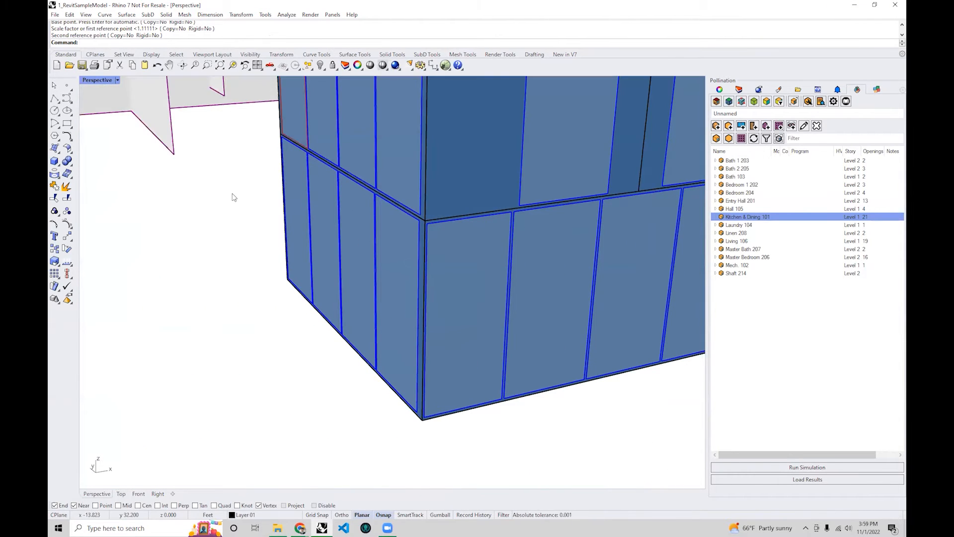
# - Validate the whole model with PO_ValidateModel and dismiss the result message
pyautogui.scroll(-3, 190, 197)
pyautogui.moveTo(190, 197); pyautogui.dragTo(361, 282, button='right')
pyautogui.scroll(-2, 240, 224)
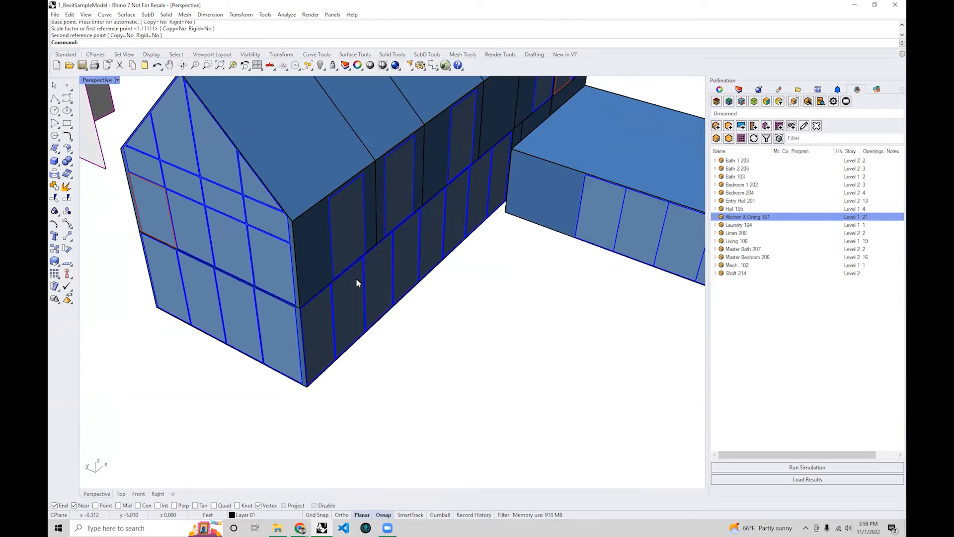
pyautogui.moveTo(357, 283); pyautogui.dragTo(332, 292, button='right')
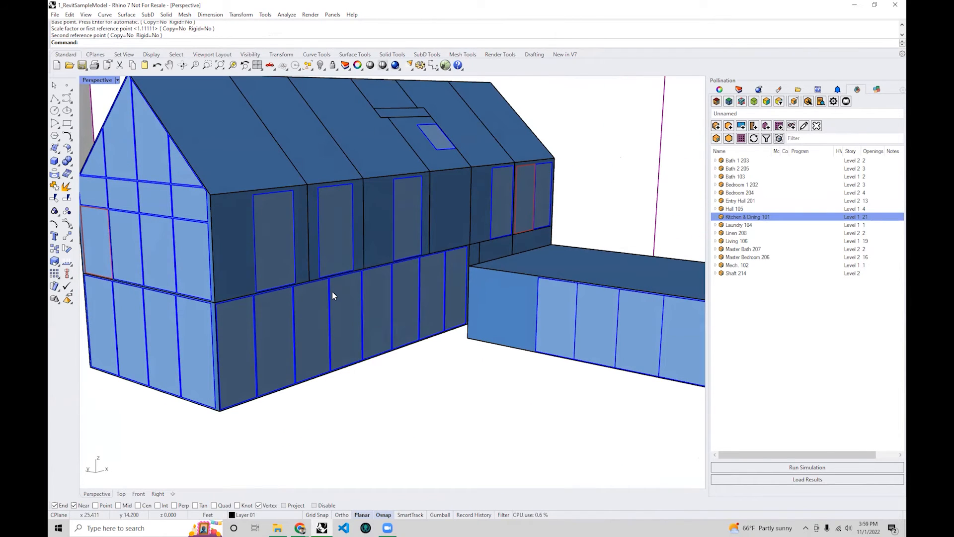
pyautogui.write('PO_ValidateModel')
pyautogui.press('Return')
pyautogui.press('Return')
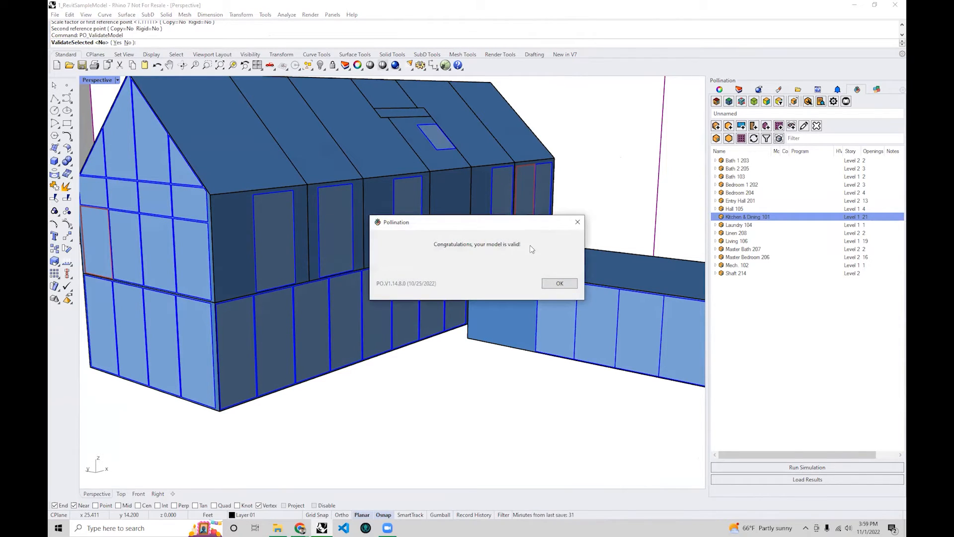
pyautogui.moveTo(530, 223); pyautogui.dragTo(534, 375)
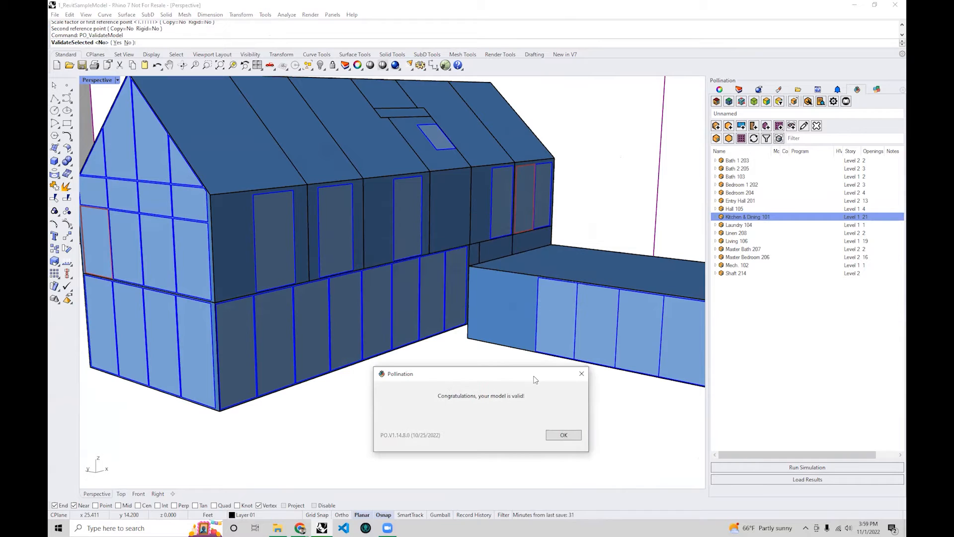
pyautogui.click(558, 436)
# - Rebuild all rooms of the house with PO_RebuildRooms, keeping coplanar merging, face rebuilding and boundary condition reset on and aperture and door fixing off
pyautogui.moveTo(357, 326); pyautogui.dragTo(303, 341, button='right')
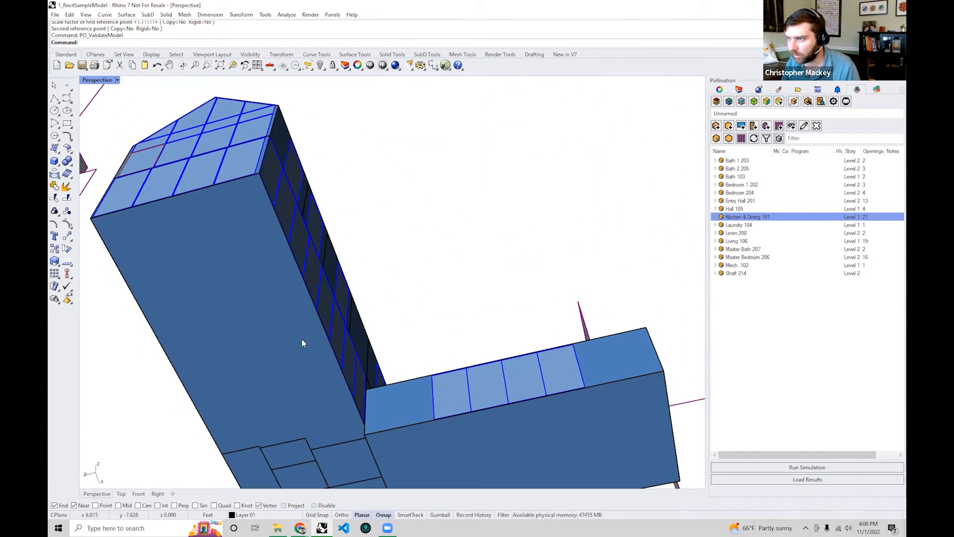
pyautogui.click(266, 204)
pyautogui.moveTo(270, 205); pyautogui.dragTo(306, 381, button='right')
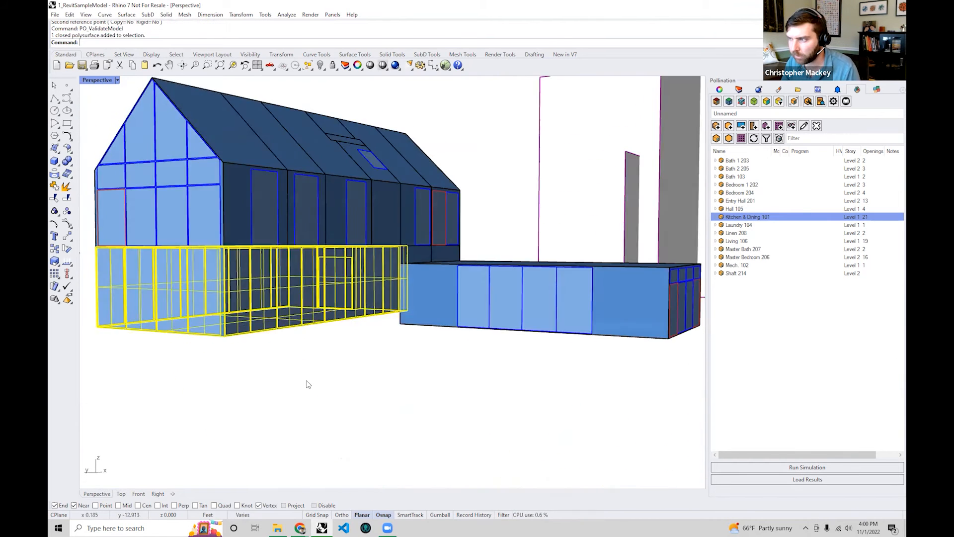
pyautogui.scroll(-4, 306, 381)
pyautogui.click(379, 380)
pyautogui.moveTo(379, 380); pyautogui.dragTo(384, 402, button='right')
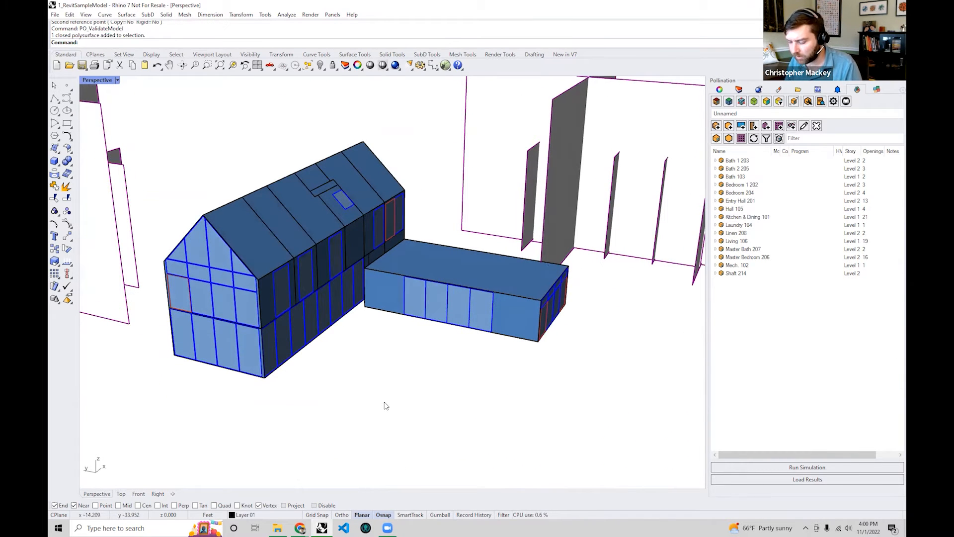
pyautogui.write('PO_R')
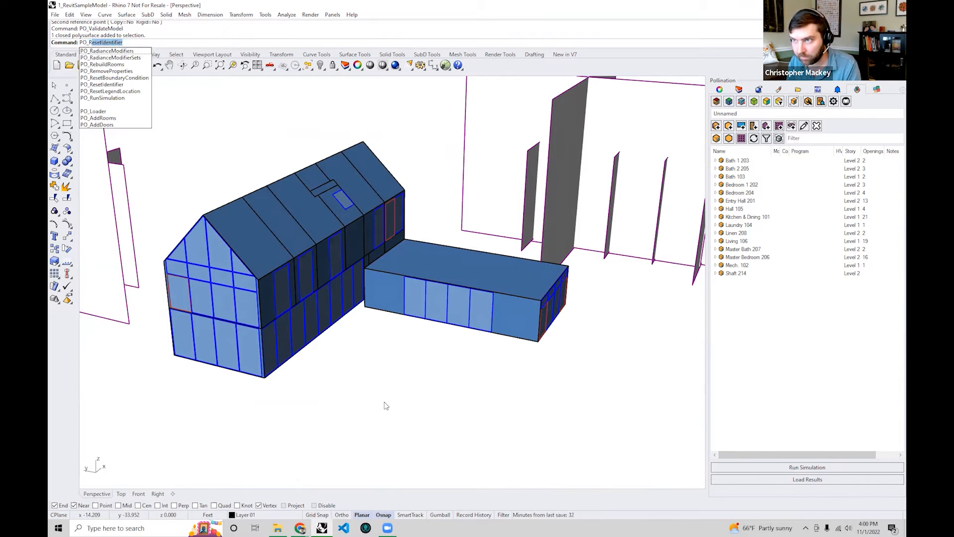
pyautogui.write('ebui')
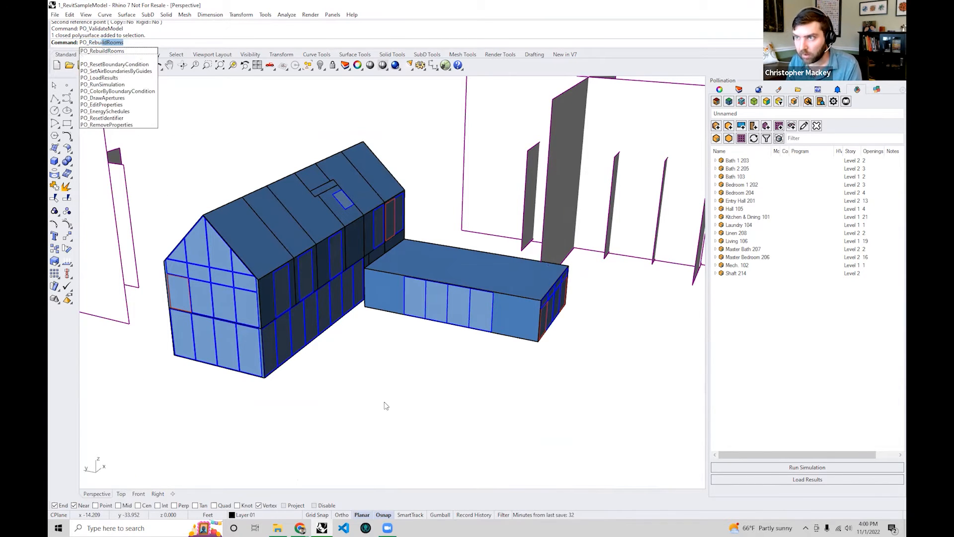
pyautogui.press('Return')
pyautogui.moveTo(402, 367); pyautogui.dragTo(197, 125)
pyautogui.moveTo(279, 315); pyautogui.dragTo(336, 400, button='right')
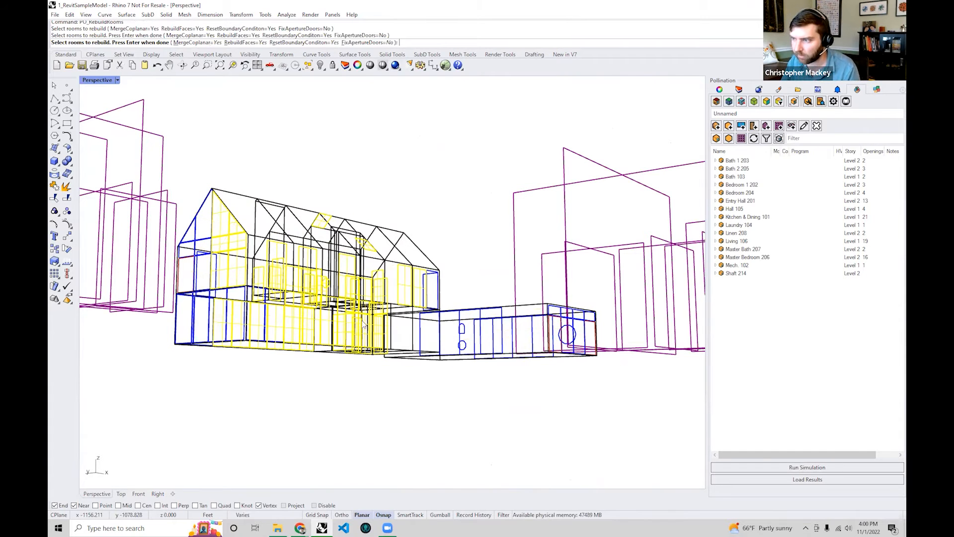
pyautogui.press('Return')
# - Hide the RoofCeiling faces in the Pollination renderer settings to expose the room interiors
pyautogui.moveTo(362, 320)
pyautogui.mouseDown(button='right')
pyautogui.moveTo(341, 379)
pyautogui.moveTo(245, 264)
pyautogui.mouseUp(button='right')
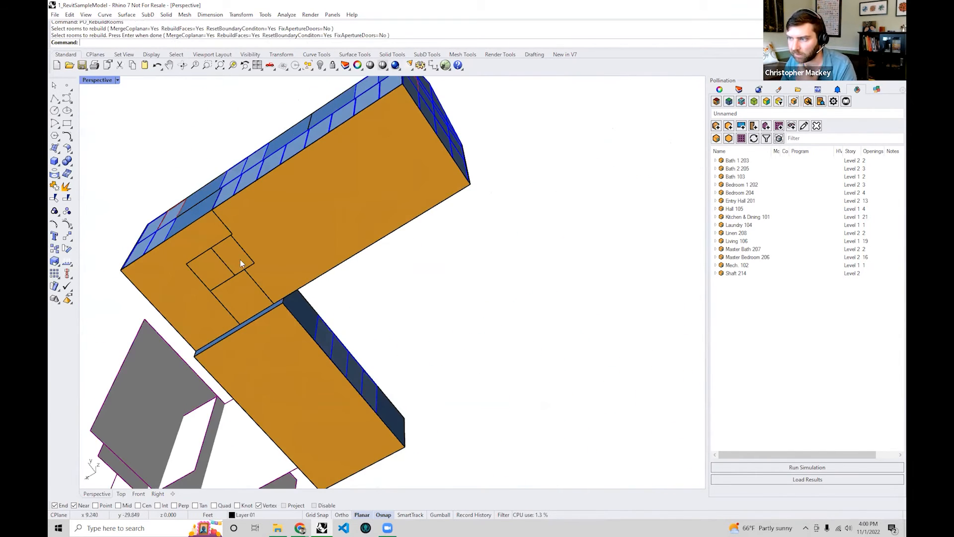
pyautogui.moveTo(331, 172); pyautogui.dragTo(512, 176, button='right')
pyautogui.moveTo(405, 247); pyautogui.dragTo(360, 274, button='right')
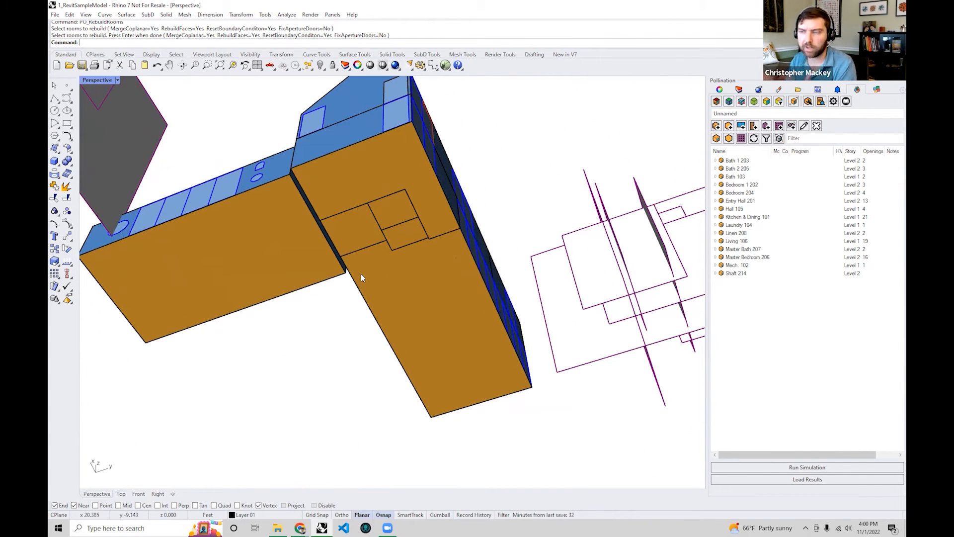
pyautogui.moveTo(419, 209); pyautogui.dragTo(471, 248, button='right')
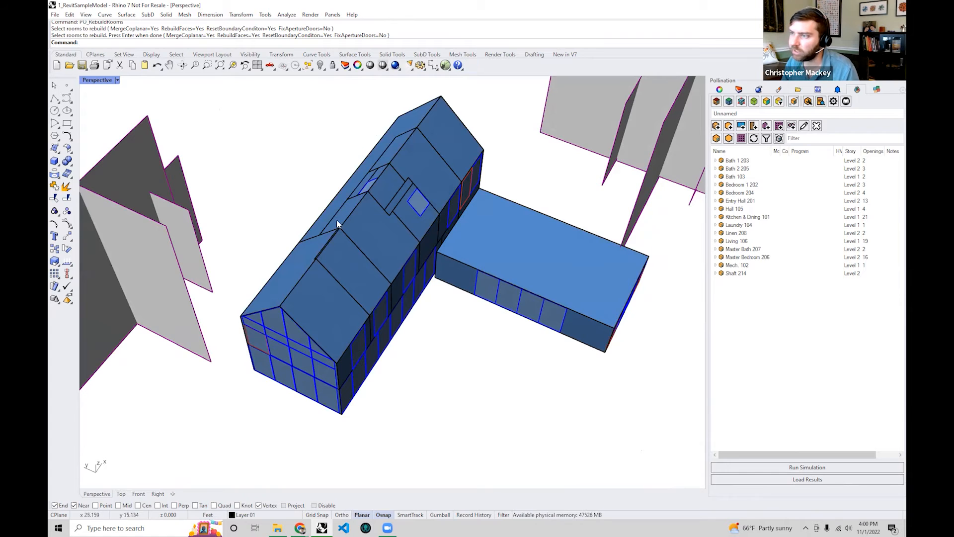
pyautogui.scroll(6, 338, 220)
pyautogui.scroll(-5, 377, 237)
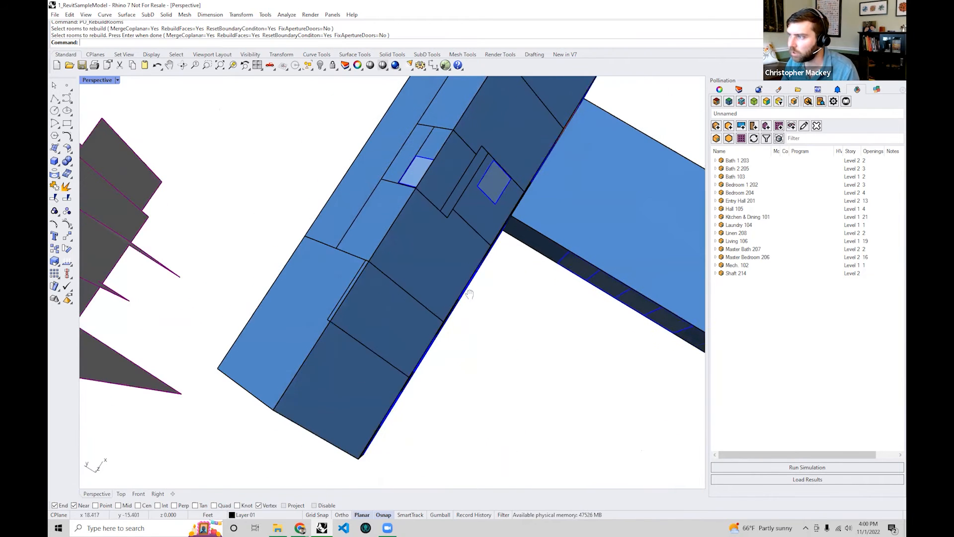
pyautogui.click(779, 101)
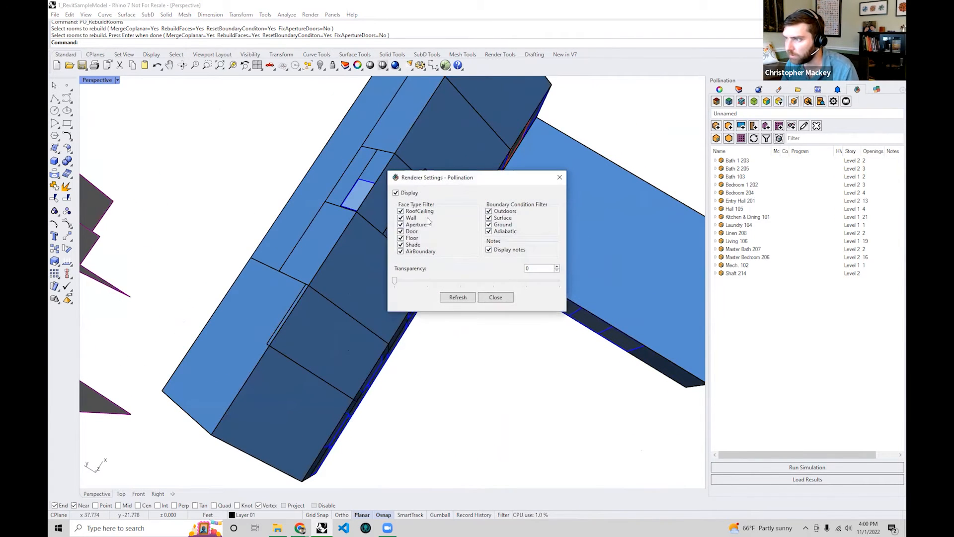
pyautogui.click(421, 212)
pyautogui.click(458, 297)
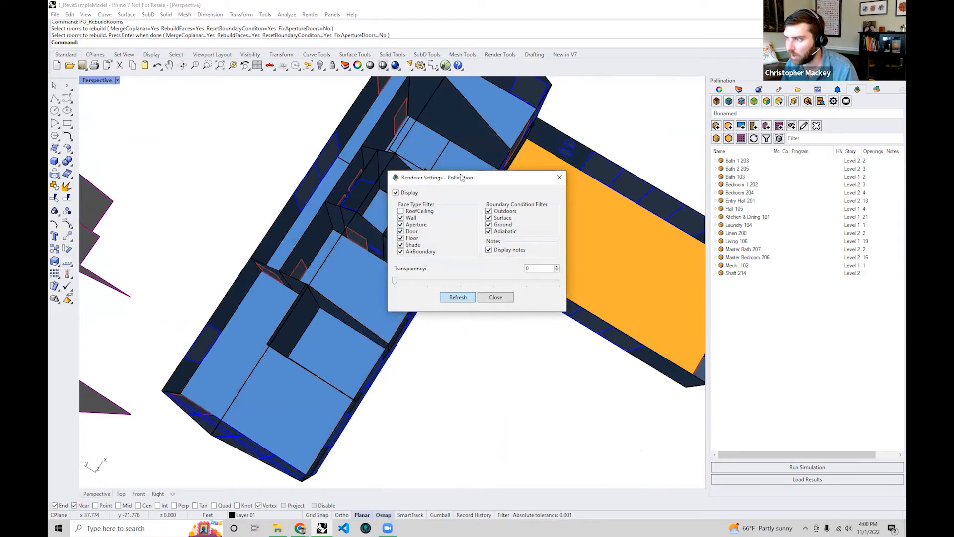
pyautogui.moveTo(462, 179); pyautogui.dragTo(731, 263)
pyautogui.moveTo(215, 344); pyautogui.dragTo(238, 250, button='right')
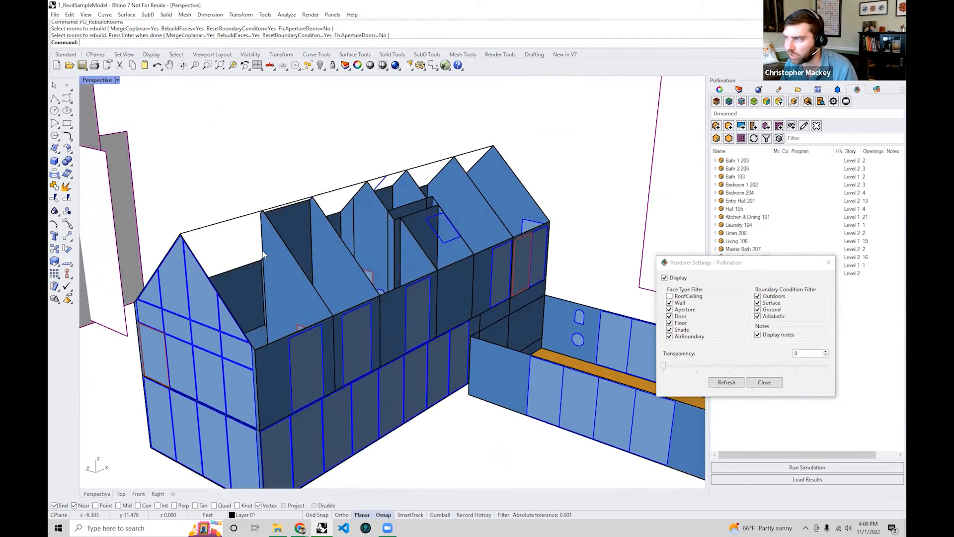
# - Solve adjacency across all rooms of the house with PO_SolveAdjacency, with intersection and matching enabled
pyautogui.scroll(-5, 388, 259)
pyautogui.moveTo(371, 201); pyautogui.dragTo(423, 366, button='right')
pyautogui.write('O_Solve')
pyautogui.press('Return')
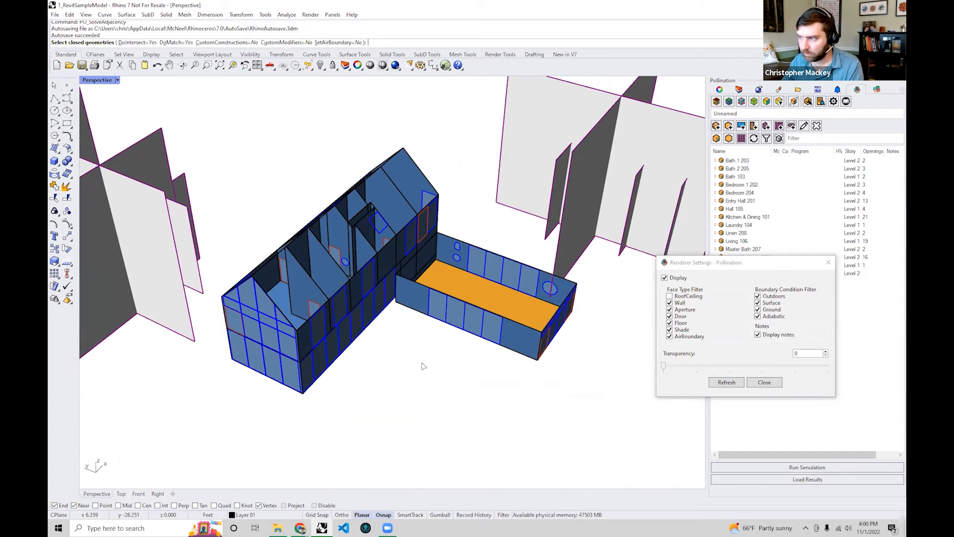
pyautogui.moveTo(486, 406)
pyautogui.mouseDown()
pyautogui.moveTo(326, 177)
pyautogui.moveTo(231, 123)
pyautogui.mouseUp()
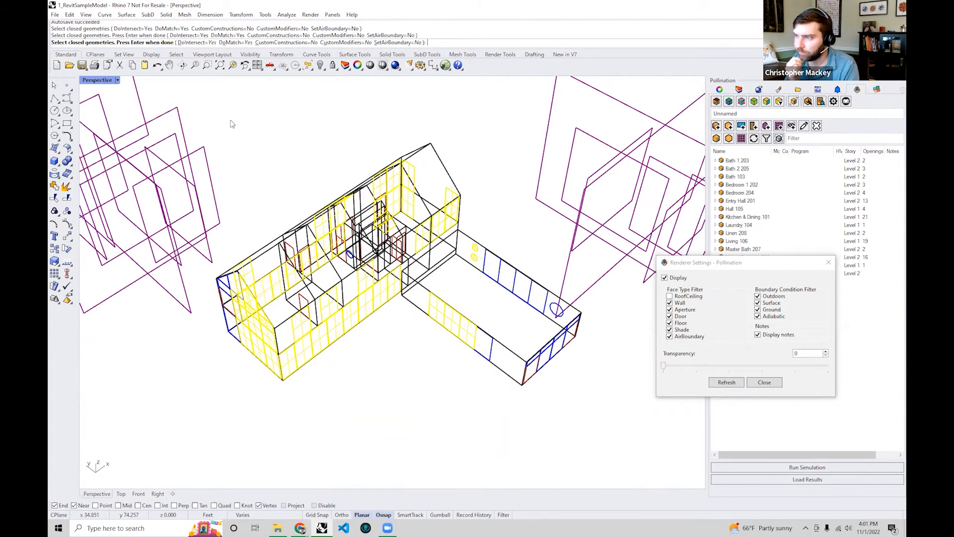
pyautogui.press('Return')
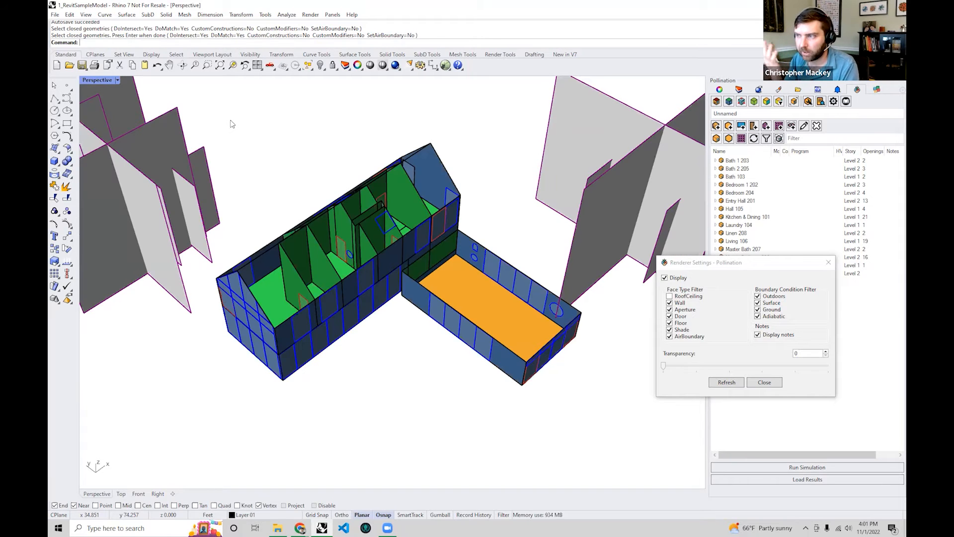
# - Examine the solved adjacencies on the interior walls and the underside of the house where the two wings meet
pyautogui.moveTo(319, 232); pyautogui.dragTo(383, 351, button='right')
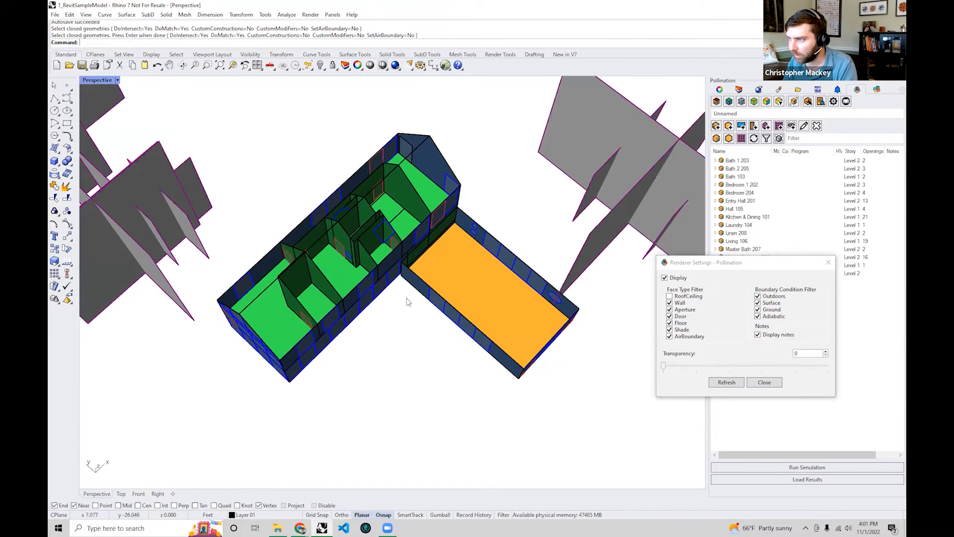
pyautogui.scroll(10, 388, 278)
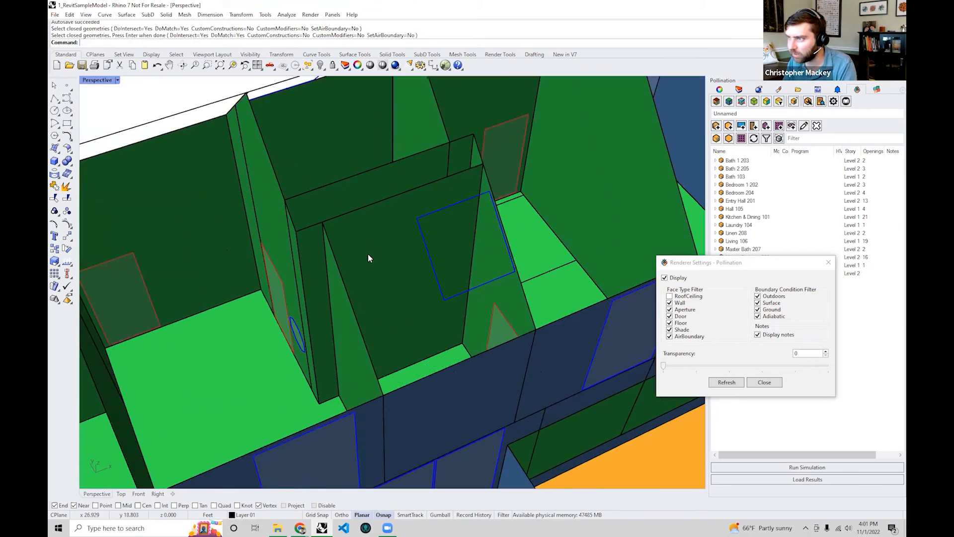
pyautogui.moveTo(345, 204)
pyautogui.mouseDown(button='right')
pyautogui.moveTo(253, 192)
pyautogui.moveTo(347, 214)
pyautogui.moveTo(294, 290)
pyautogui.moveTo(434, 207)
pyautogui.moveTo(252, 322)
pyautogui.moveTo(246, 340)
pyautogui.moveTo(267, 275)
pyautogui.moveTo(262, 343)
pyautogui.moveTo(407, 312)
pyautogui.moveTo(294, 353)
pyautogui.moveTo(323, 422)
pyautogui.moveTo(348, 277)
pyautogui.moveTo(331, 277)
pyautogui.moveTo(398, 266)
pyautogui.moveTo(384, 299)
pyautogui.moveTo(284, 283)
pyautogui.moveTo(367, 313)
pyautogui.moveTo(289, 261)
pyautogui.moveTo(287, 185)
pyautogui.moveTo(349, 149)
pyautogui.moveTo(307, 183)
pyautogui.moveTo(398, 284)
pyautogui.moveTo(398, 184)
pyautogui.moveTo(335, 216)
pyautogui.mouseUp(button='right')
pyautogui.scroll(8, 497, 264)
pyautogui.scroll(-10, 285, 283)
pyautogui.scroll(5, 294, 196)
pyautogui.scroll(2, 294, 196)
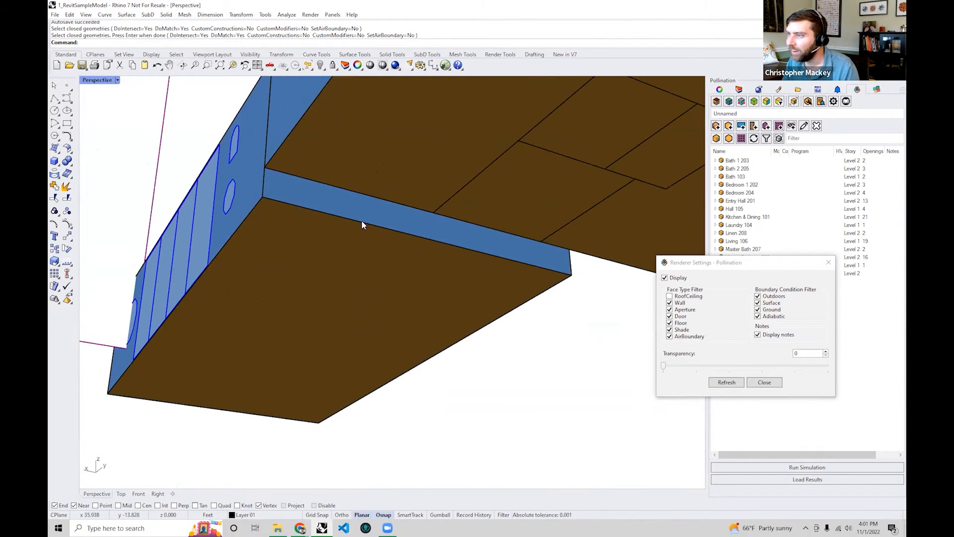
# - Check which room the exposed wall strip at the step between the two floor slabs belongs to, and close the renderer settings
pyautogui.click(362, 221)
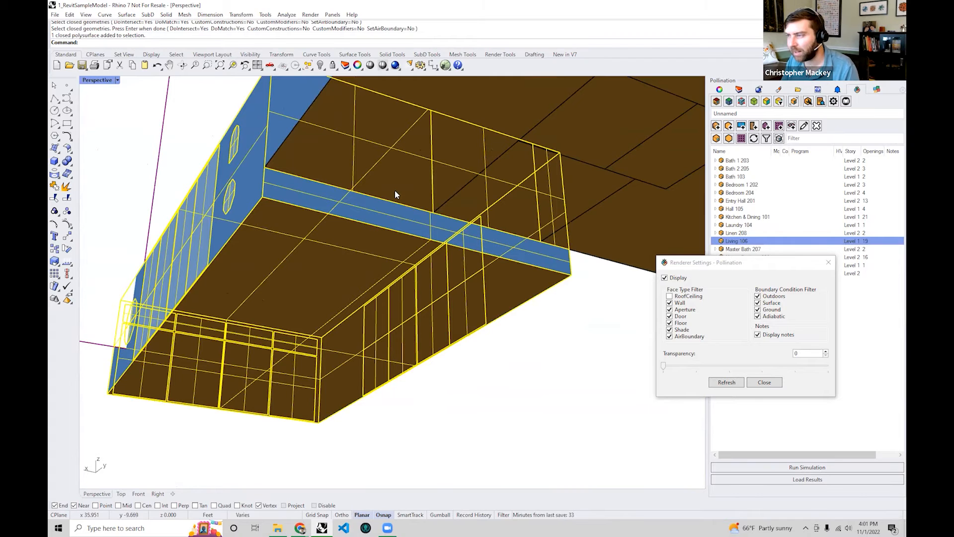
pyautogui.moveTo(330, 187); pyautogui.dragTo(491, 272, button='right')
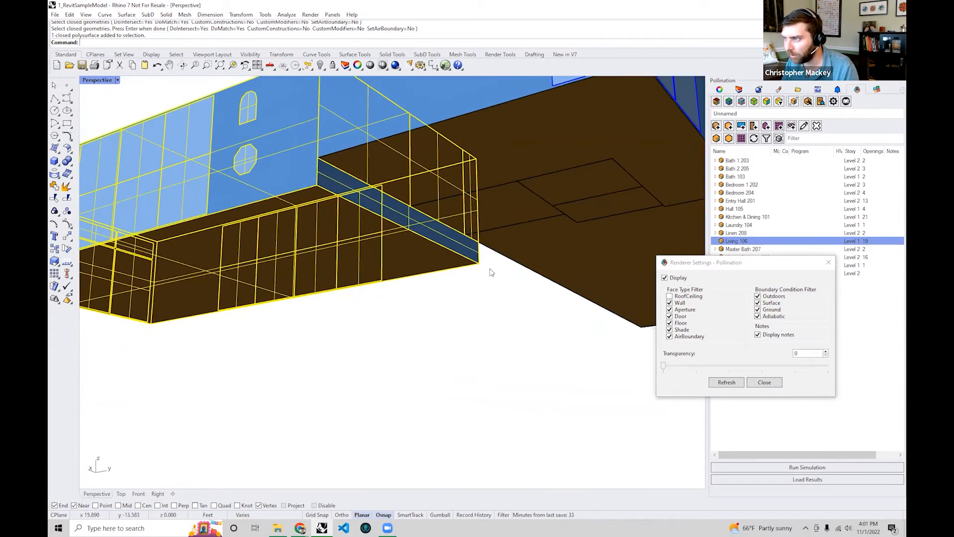
pyautogui.click(490, 271)
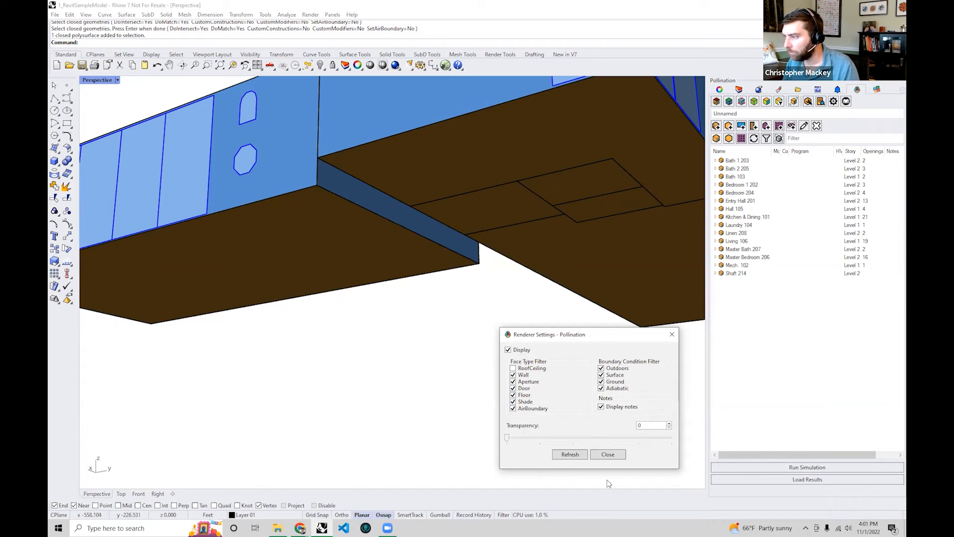
pyautogui.click(672, 334)
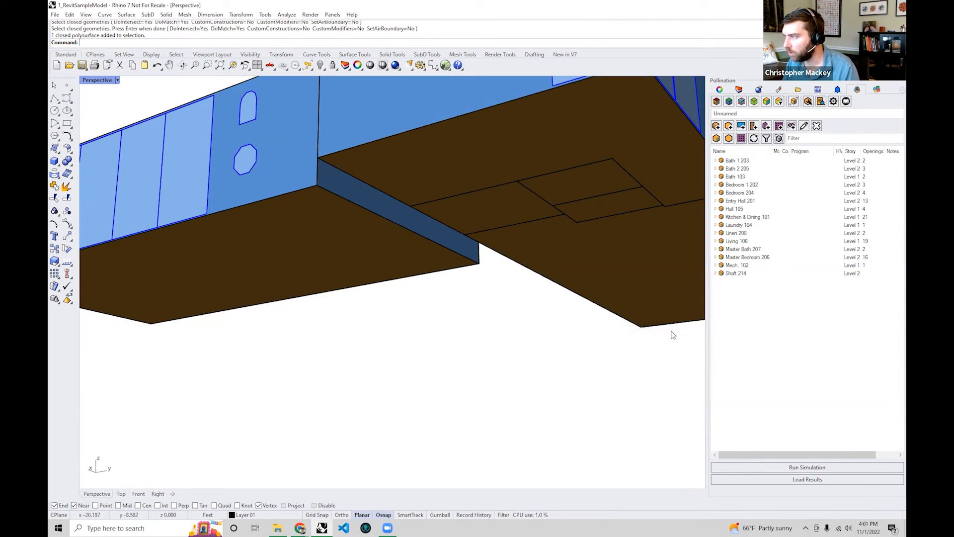
# - Check the Living 106 volume and the wall strip at the slab step by selecting each with RoomSelection mode temporarily disabled
pyautogui.click(794, 102)
pyautogui.click(405, 227)
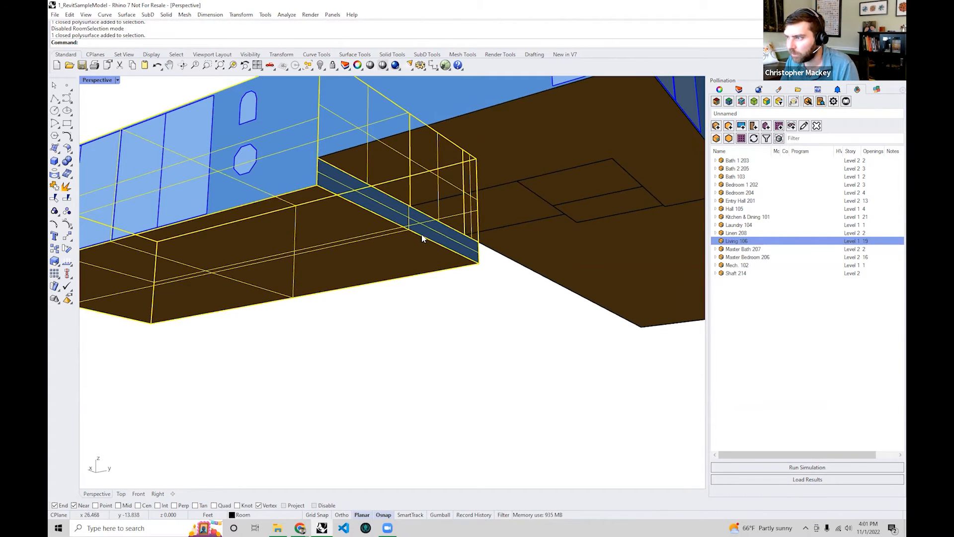
pyautogui.click(445, 276)
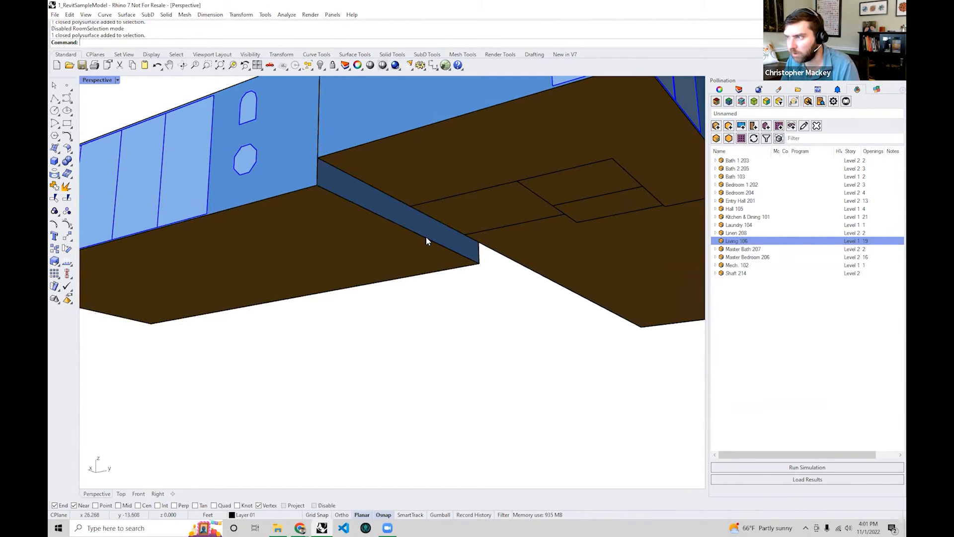
pyautogui.click(426, 237)
pyautogui.click(462, 268)
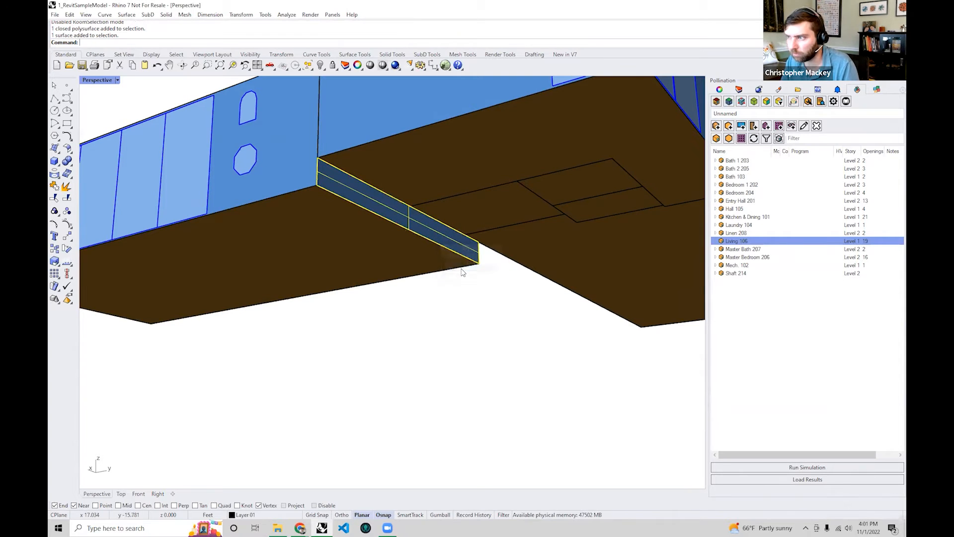
pyautogui.click(553, 398)
pyautogui.click(793, 101)
# - Open the Living 106 room for in-place editing and select its exposed wall strip below the interior wall
pyautogui.moveTo(412, 277); pyautogui.dragTo(408, 304, button='right')
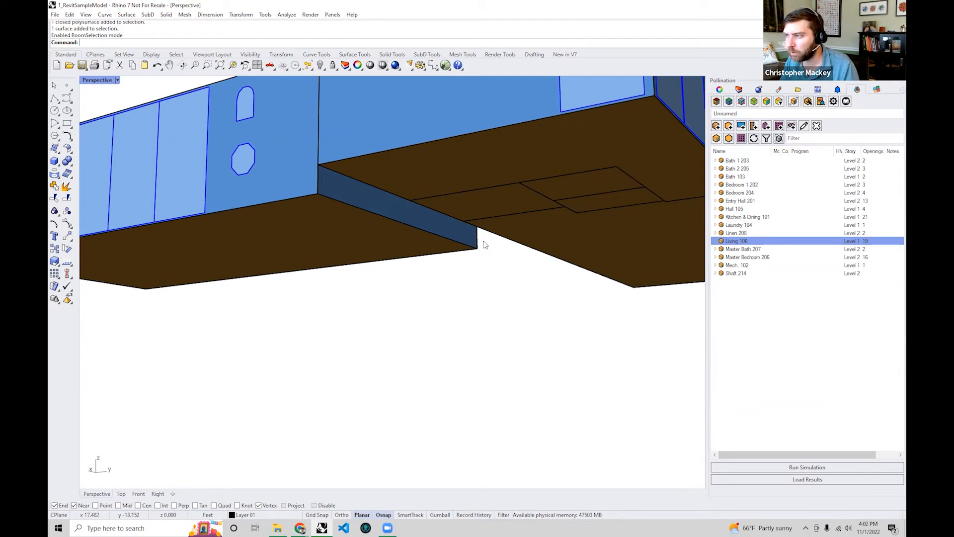
pyautogui.doubleClick(478, 242)
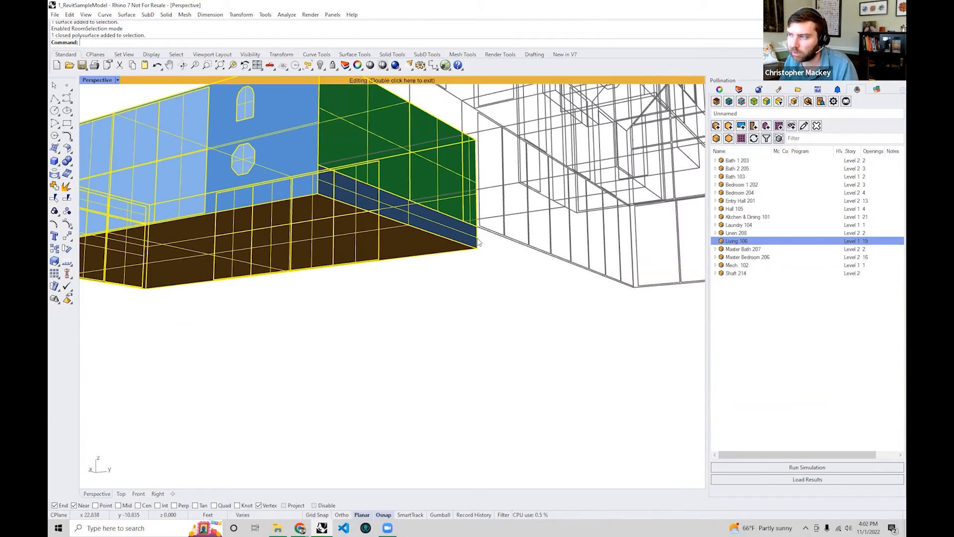
pyautogui.click(469, 248)
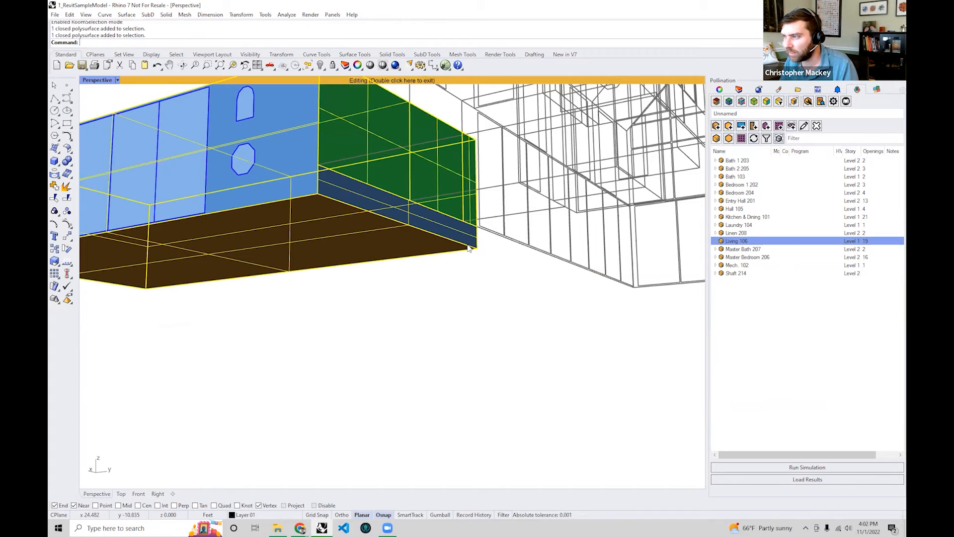
pyautogui.click(512, 290)
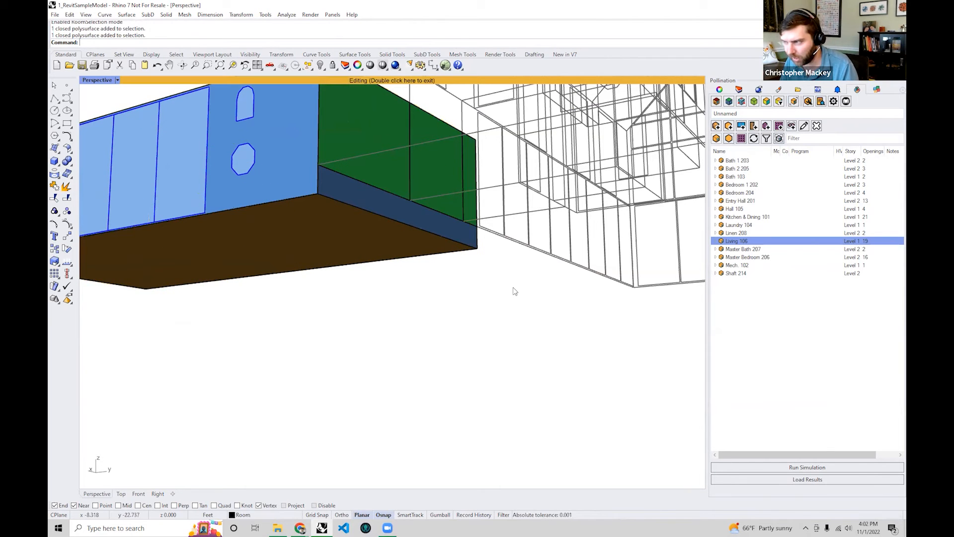
pyautogui.click(467, 248)
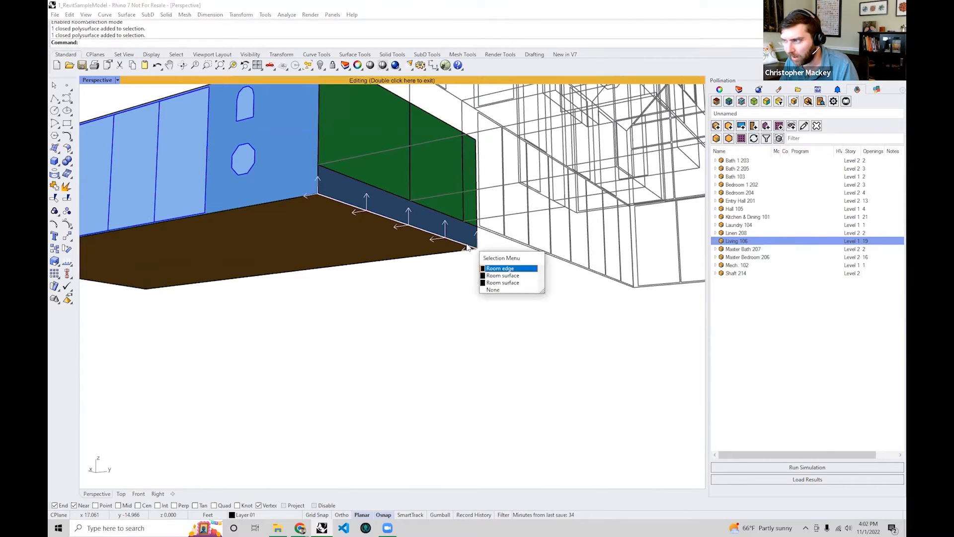
pyautogui.click(497, 277)
pyautogui.moveTo(497, 277); pyautogui.dragTo(456, 285, button='right')
pyautogui.moveTo(658, 203); pyautogui.dragTo(576, 275, button='right')
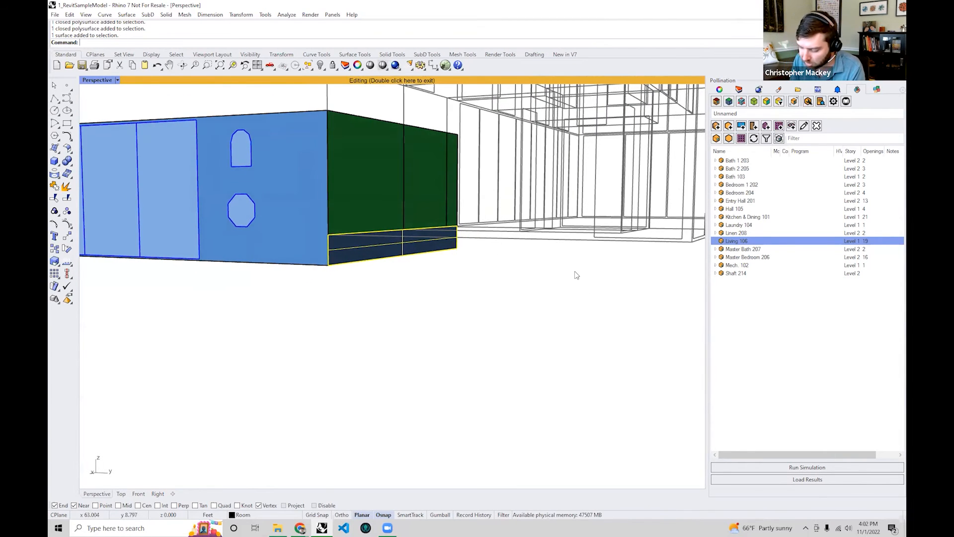
# - Inspect the wall strip's properties with PO_EditFaceProperties, and close them without changes
pyautogui.write('O_EditFaceProperties')
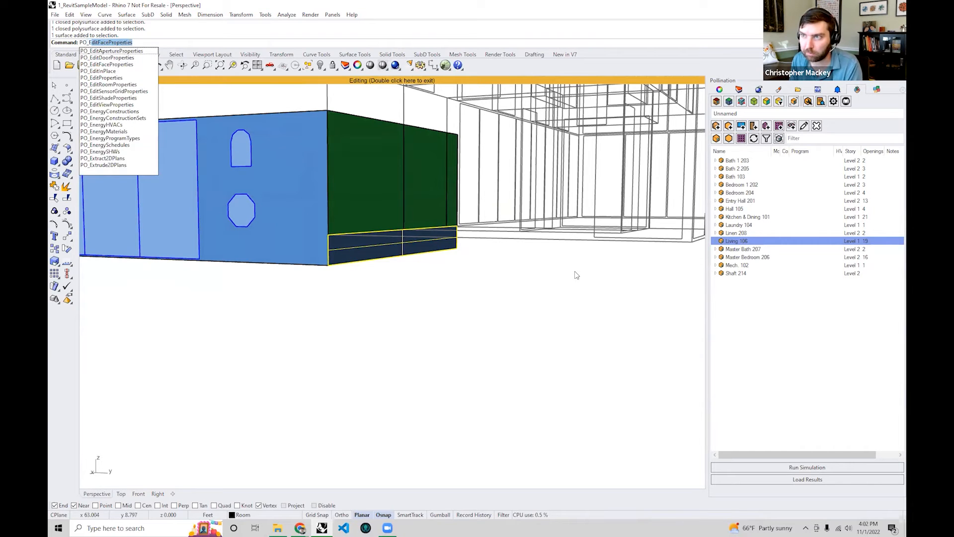
pyautogui.press('Return')
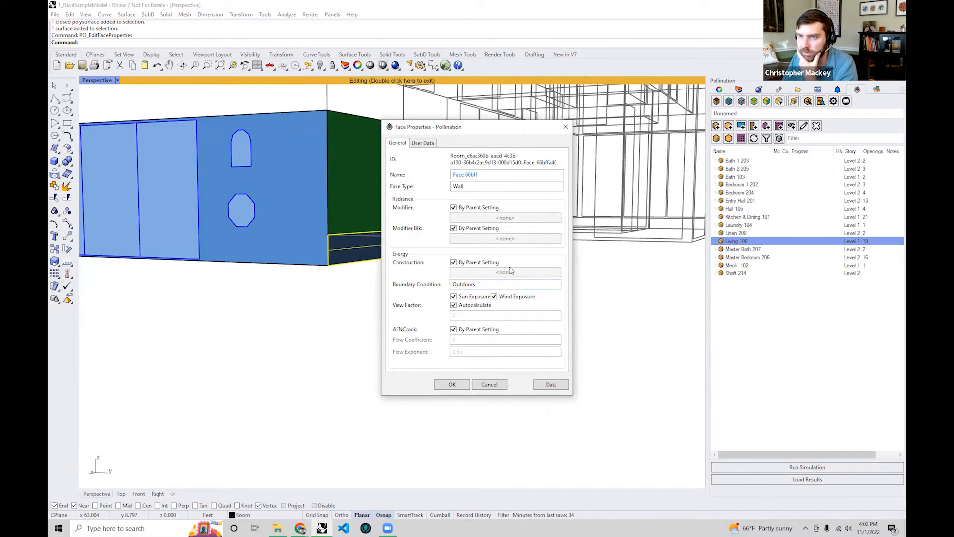
pyautogui.click(566, 127)
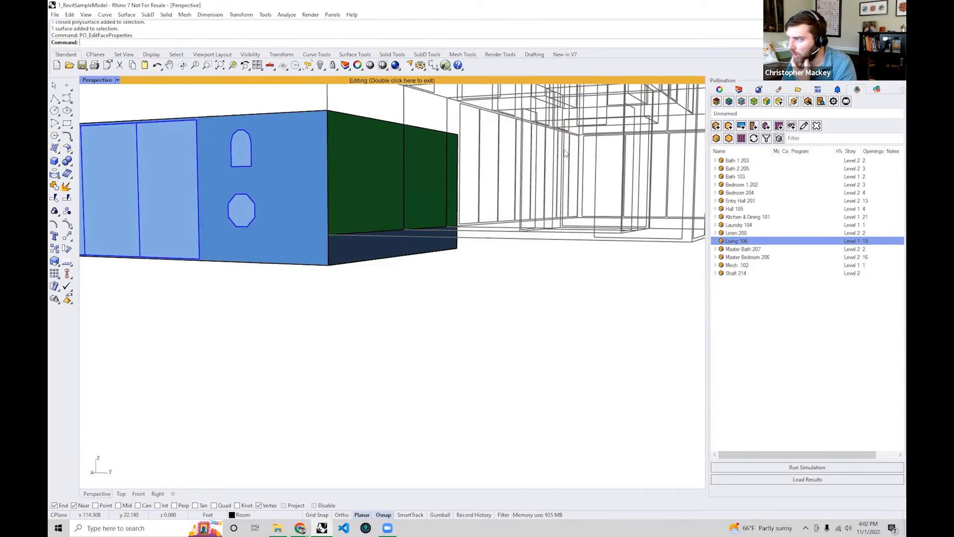
# - List the faces of Living 106 and go through them to select the exposed wall strip at the slab step
pyautogui.click(716, 241)
pyautogui.click(744, 265)
pyautogui.click(741, 281)
pyautogui.press('Down')
pyautogui.press('Down')
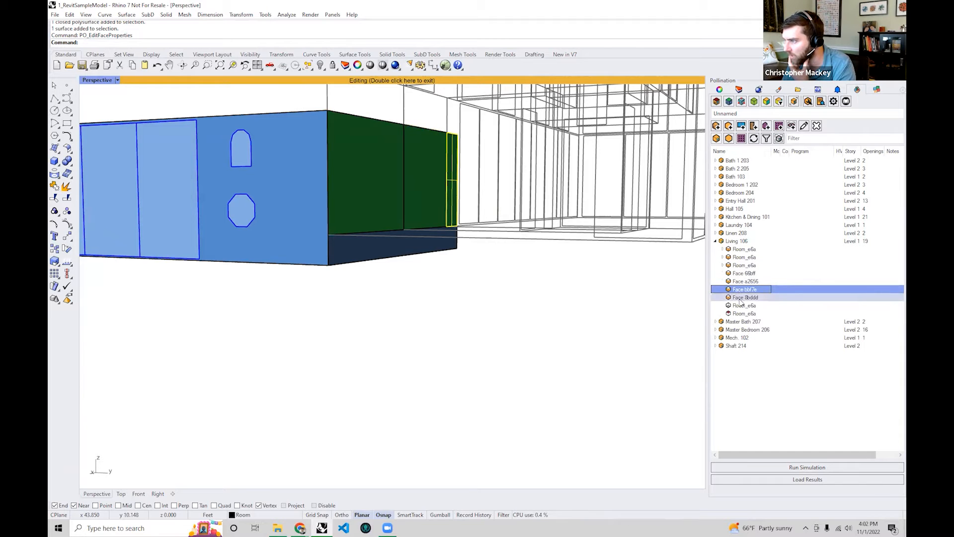
pyautogui.press('Up')
pyautogui.press('Up')
pyautogui.press('Up')
pyautogui.moveTo(456, 288); pyautogui.dragTo(447, 255, button='right')
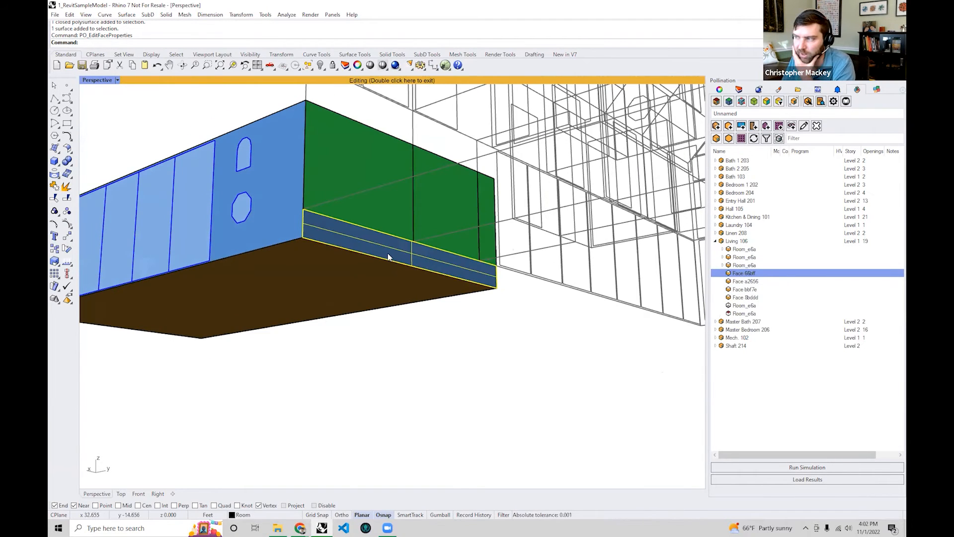
# - Set the wall strip's boundary condition to Ground and exit the in-place editing of the Living room
pyautogui.rightClick(749, 276)
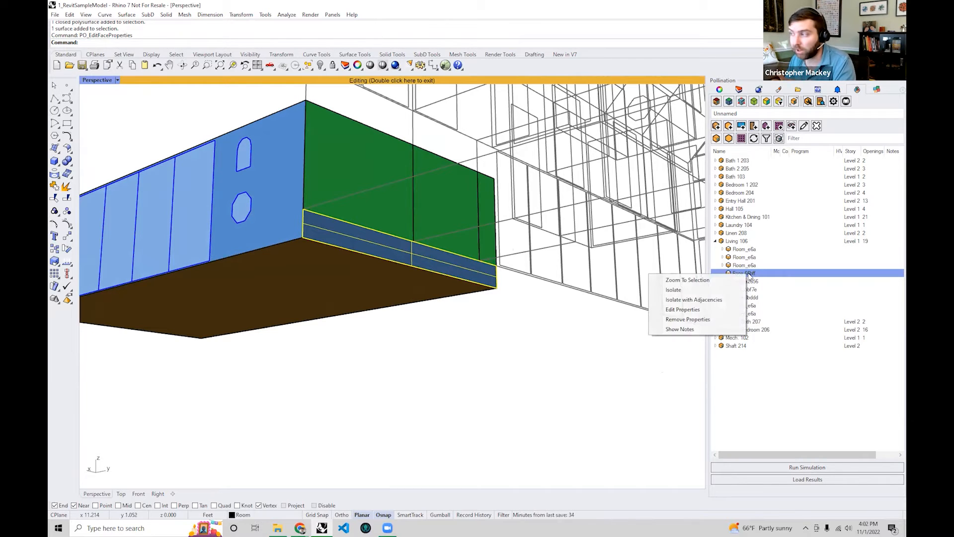
pyautogui.click(710, 310)
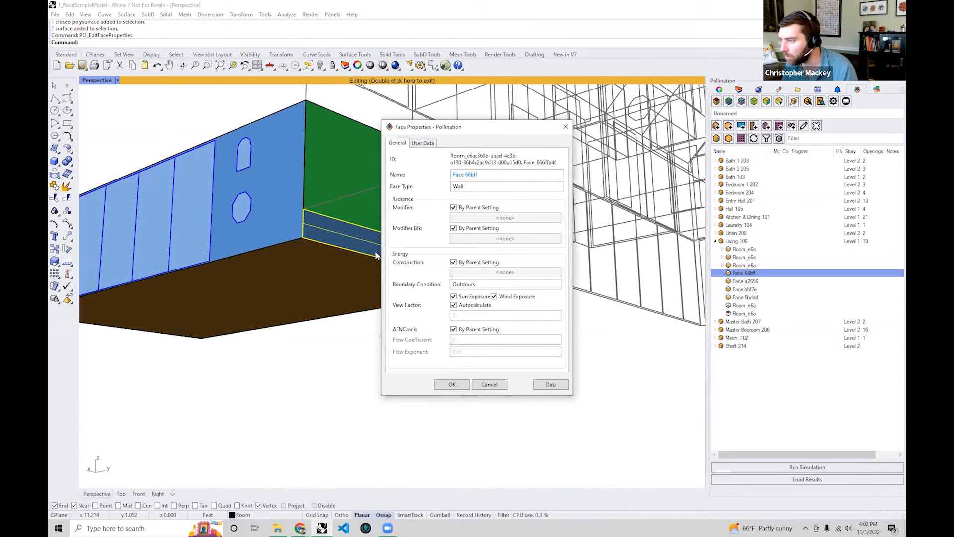
pyautogui.click(463, 285)
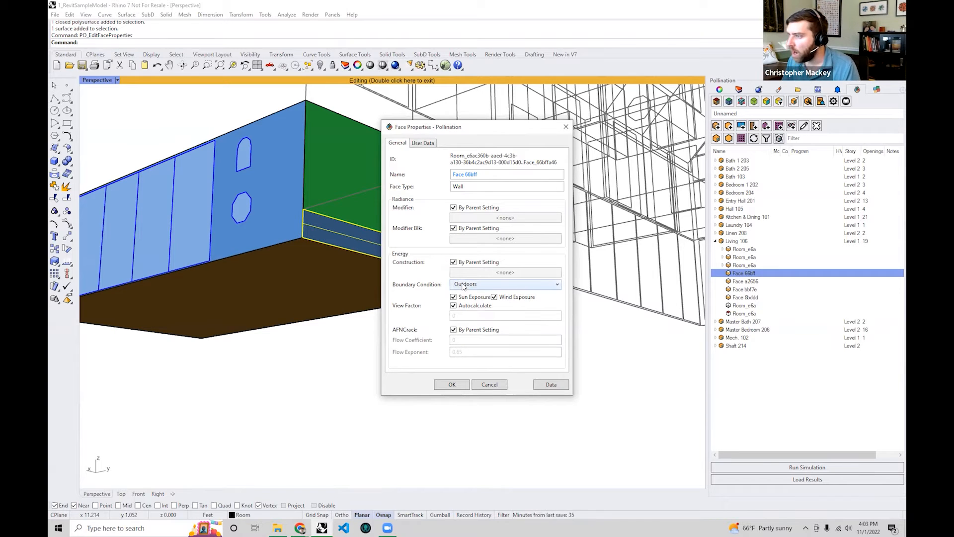
pyautogui.click(464, 285)
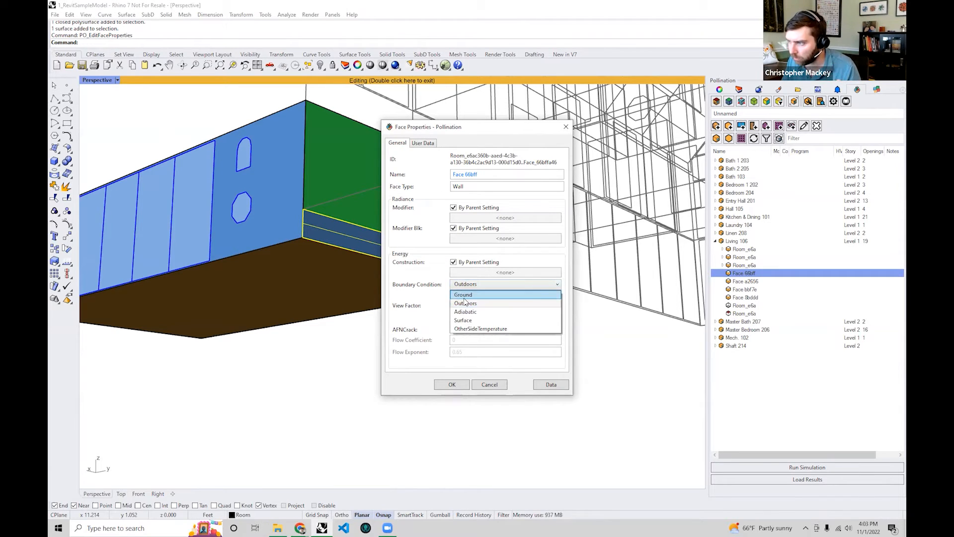
pyautogui.click(465, 297)
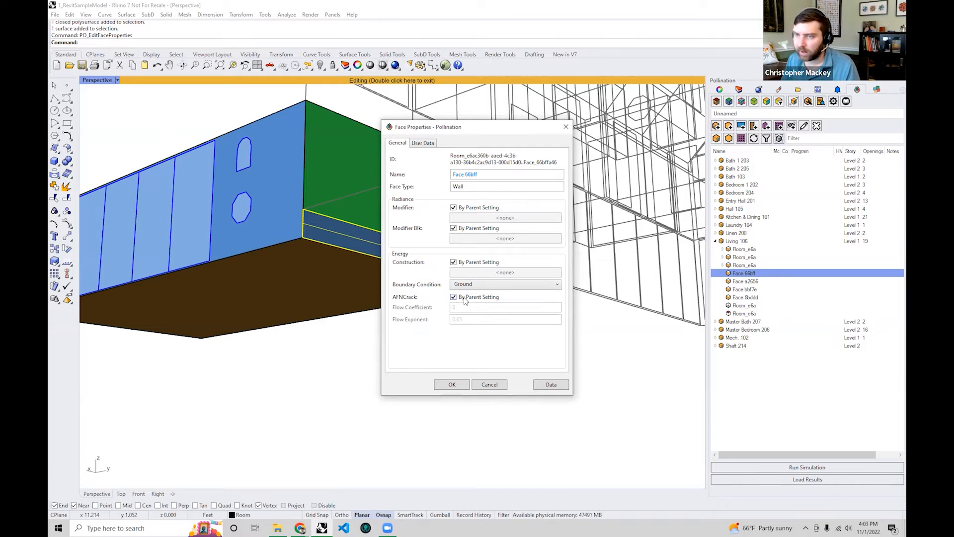
pyautogui.click(451, 385)
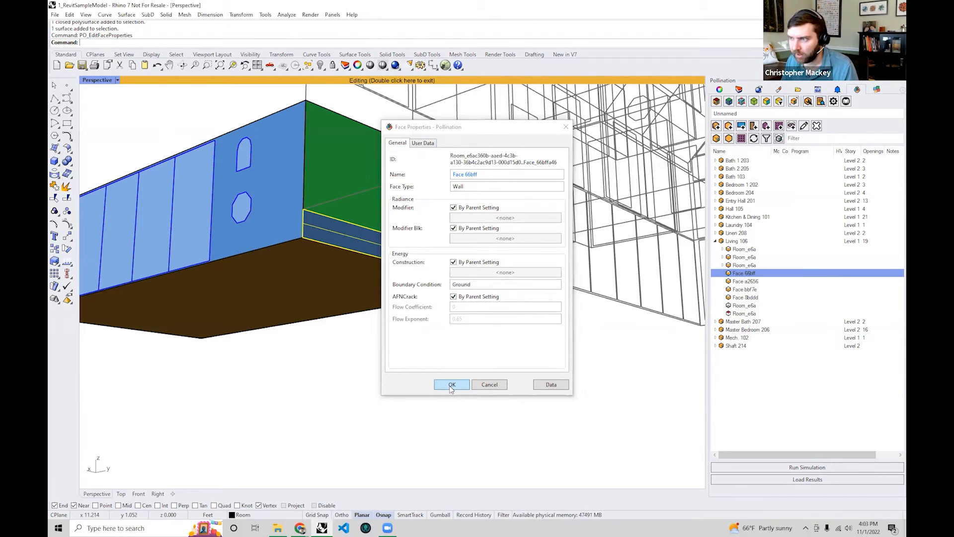
pyautogui.scroll(3, 393, 298)
pyautogui.moveTo(387, 261); pyautogui.dragTo(407, 245, button='right')
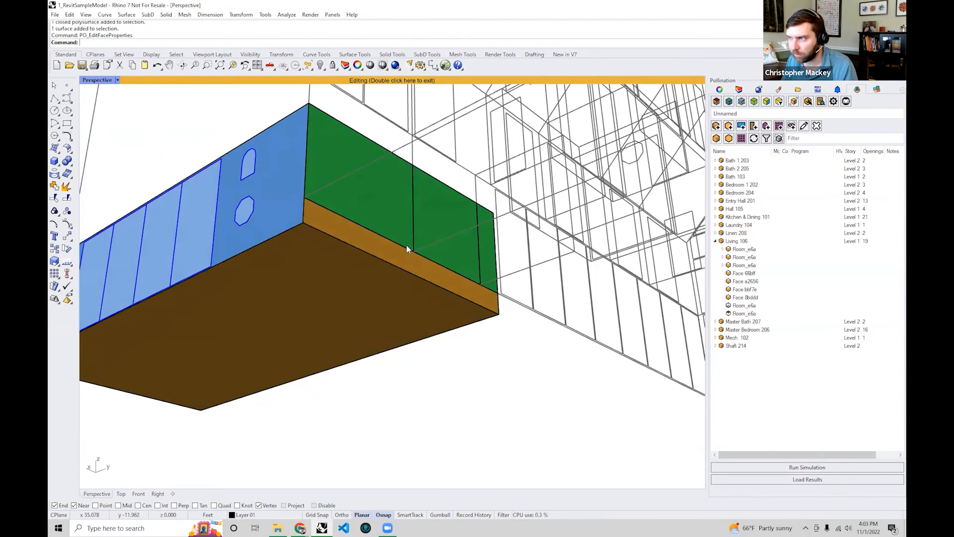
pyautogui.doubleClick(261, 81)
# - Examine the whole house from several angles, including the joint between the two stories at the gable-end corner
pyautogui.scroll(-4, 278, 164)
pyautogui.moveTo(363, 219)
pyautogui.mouseDown(button='right')
pyautogui.moveTo(376, 217)
pyautogui.moveTo(356, 200)
pyautogui.moveTo(264, 193)
pyautogui.moveTo(366, 211)
pyautogui.moveTo(454, 351)
pyautogui.moveTo(588, 330)
pyautogui.moveTo(457, 305)
pyautogui.moveTo(437, 283)
pyautogui.moveTo(422, 299)
pyautogui.mouseUp(button='right')
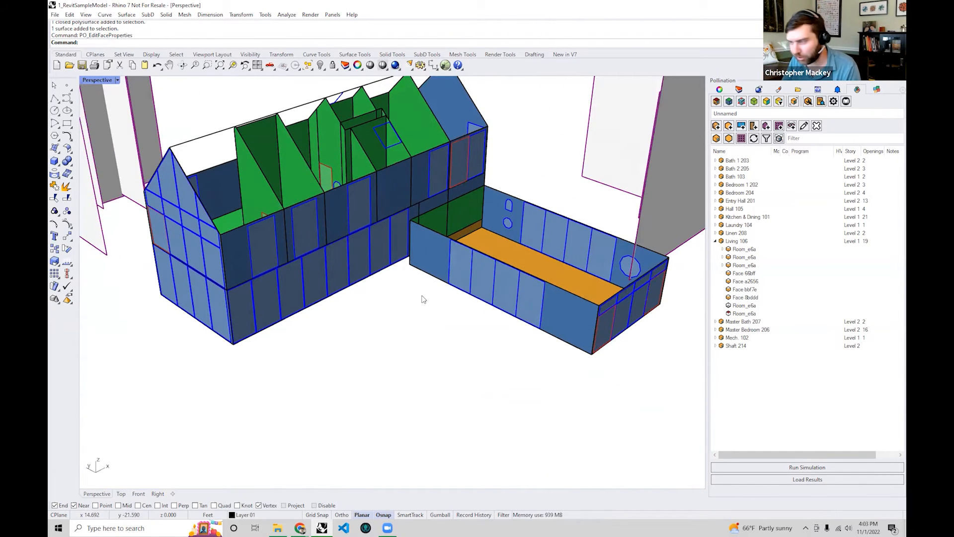
pyautogui.moveTo(411, 328); pyautogui.dragTo(457, 275, button='right')
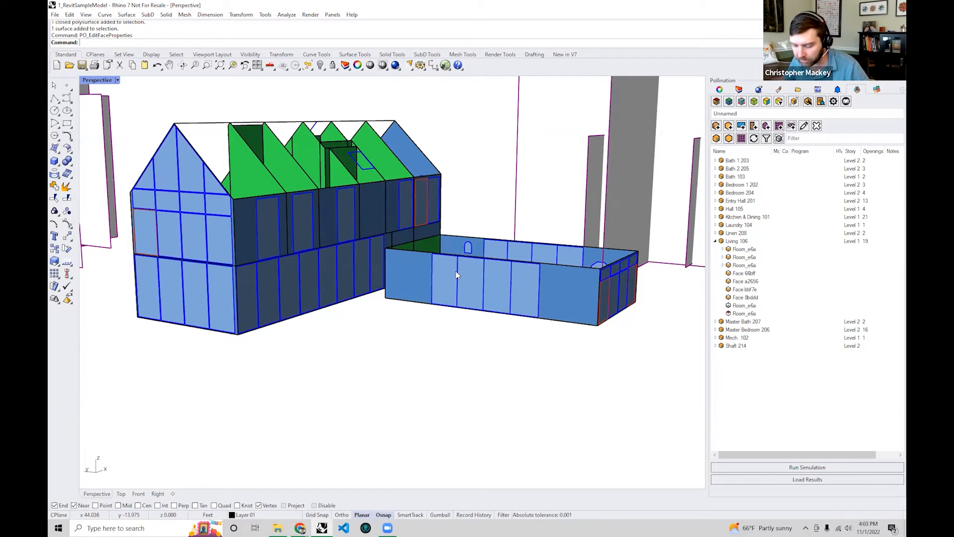
pyautogui.moveTo(455, 270); pyautogui.dragTo(460, 358, button='right')
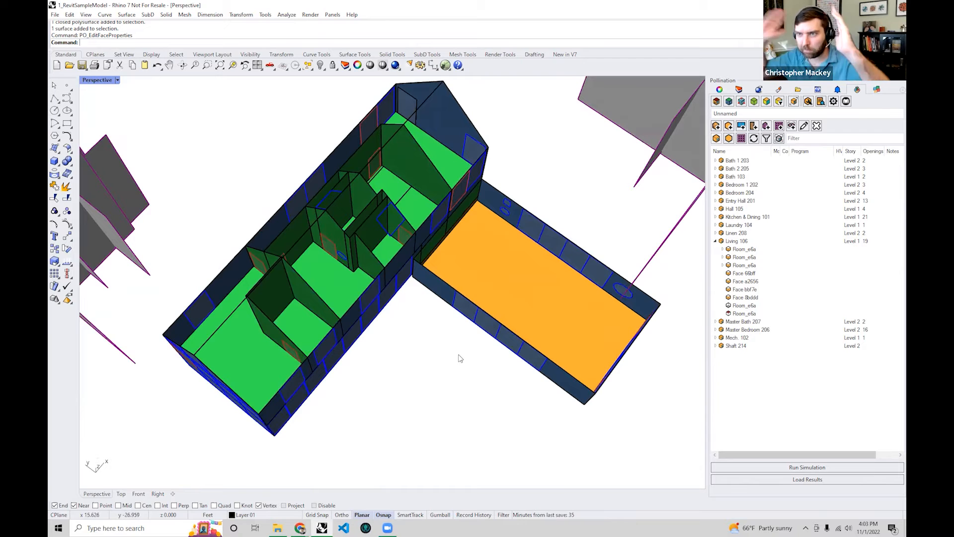
pyautogui.moveTo(462, 366); pyautogui.dragTo(424, 398, button='right')
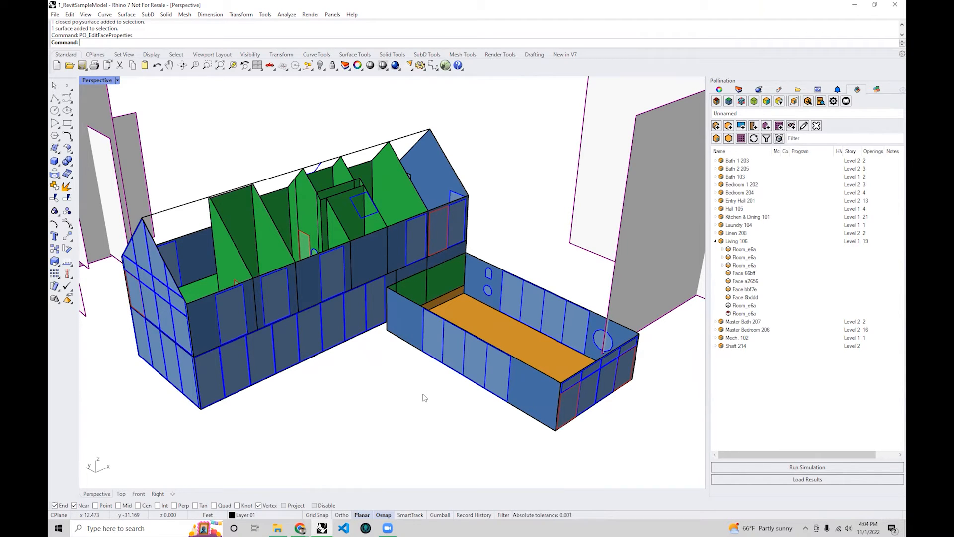
pyautogui.keyDown('shift'); pyautogui.moveTo(239, 412); pyautogui.dragTo(361, 370, button='right'); pyautogui.keyUp('shift')
pyautogui.scroll(5, 348, 373)
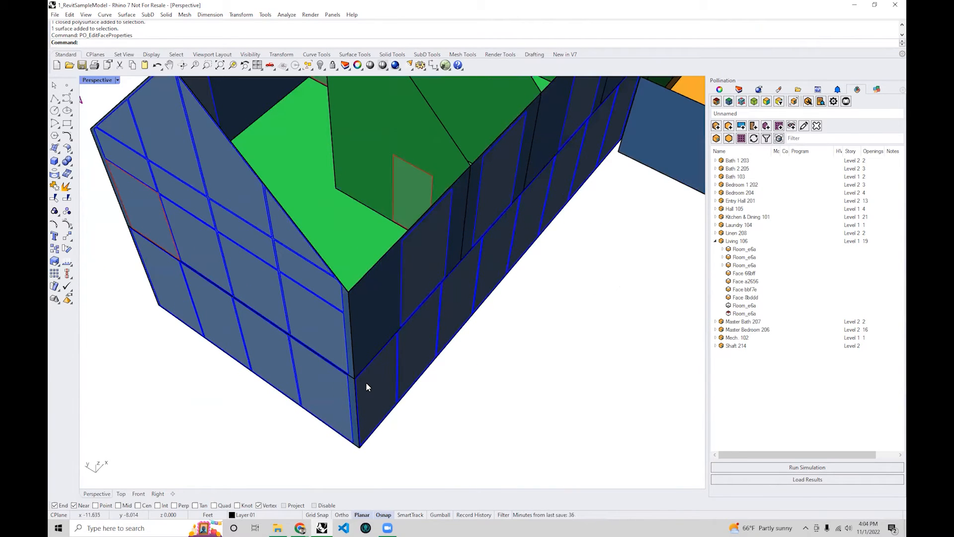
pyautogui.scroll(2, 363, 370)
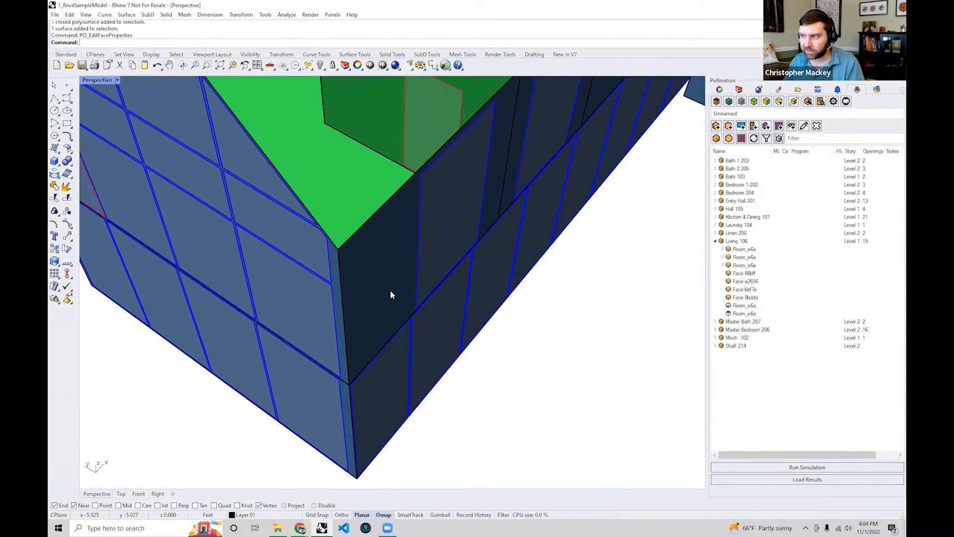
pyautogui.scroll(3, 420, 275)
pyautogui.scroll(3, 347, 222)
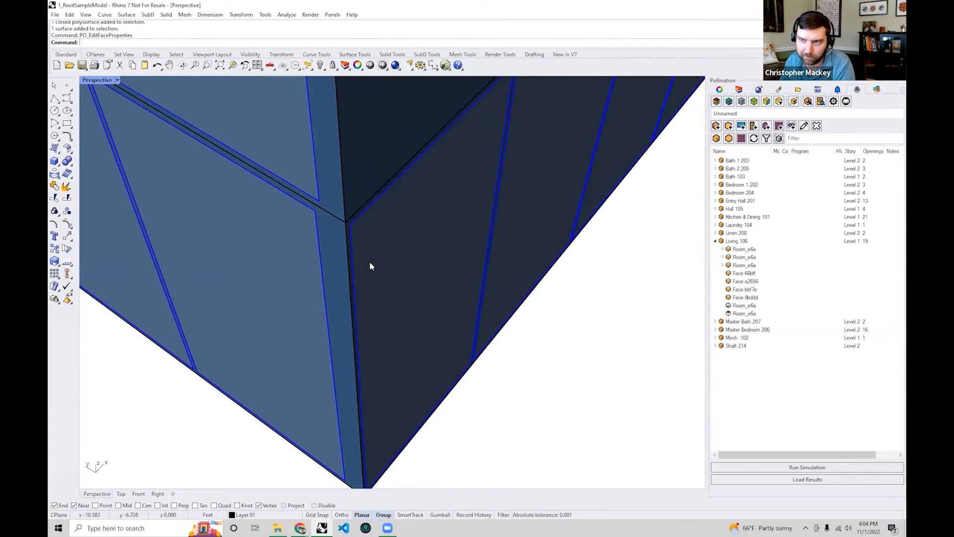
pyautogui.scroll(-5, 370, 262)
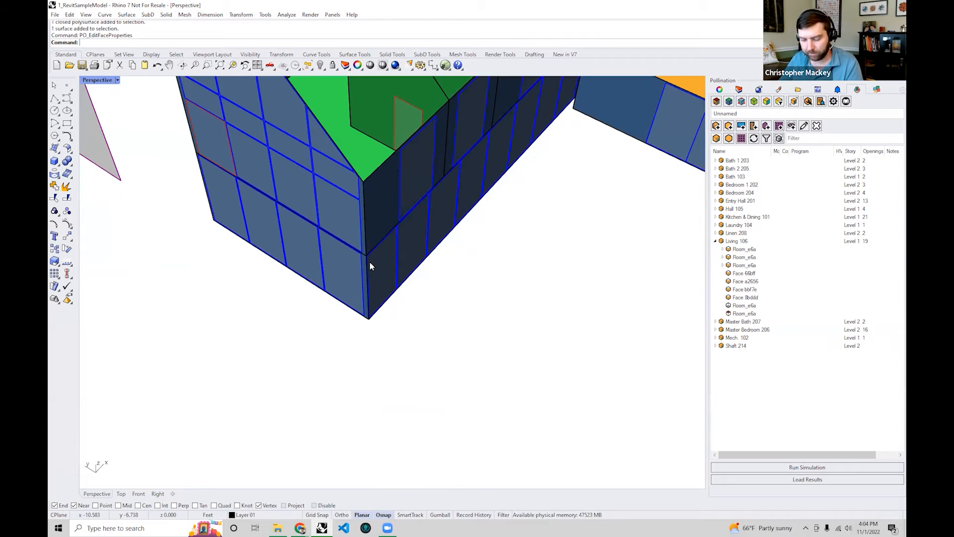
# - Examine the upper-story partitions and interior floors of the main wing from above, cancelling the stray selection choice
pyautogui.keyDown('shift'); pyautogui.moveTo(488, 278); pyautogui.dragTo(437, 252, button='right'); pyautogui.keyUp('shift')
pyautogui.scroll(-5, 412, 365)
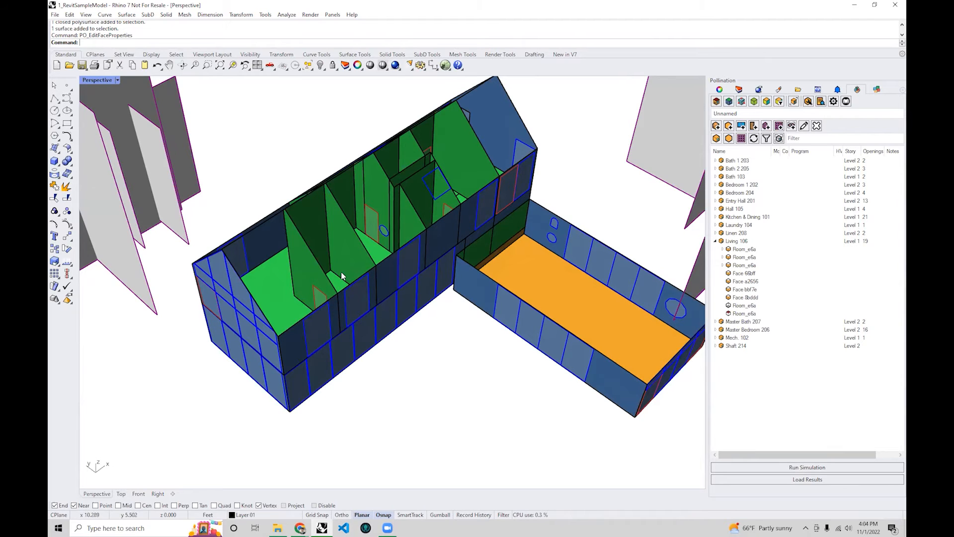
pyautogui.scroll(5, 330, 279)
pyautogui.scroll(2, 323, 301)
pyautogui.scroll(-2, 326, 294)
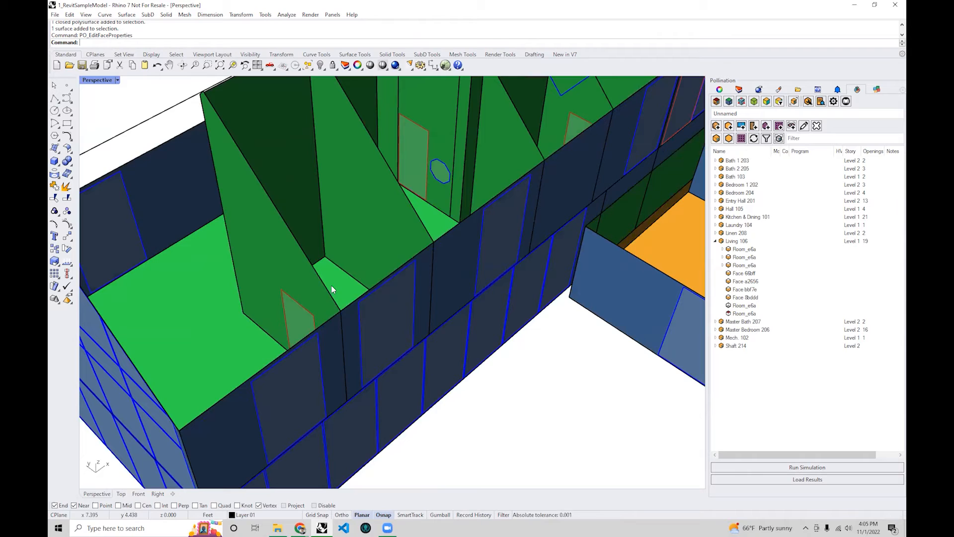
pyautogui.scroll(-2, 332, 291)
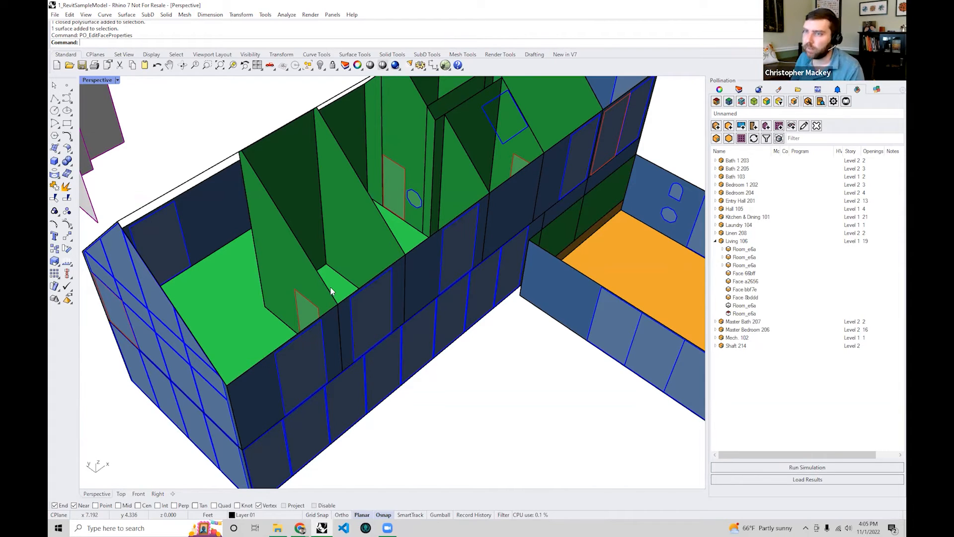
pyautogui.moveTo(366, 255); pyautogui.dragTo(470, 231, button='right')
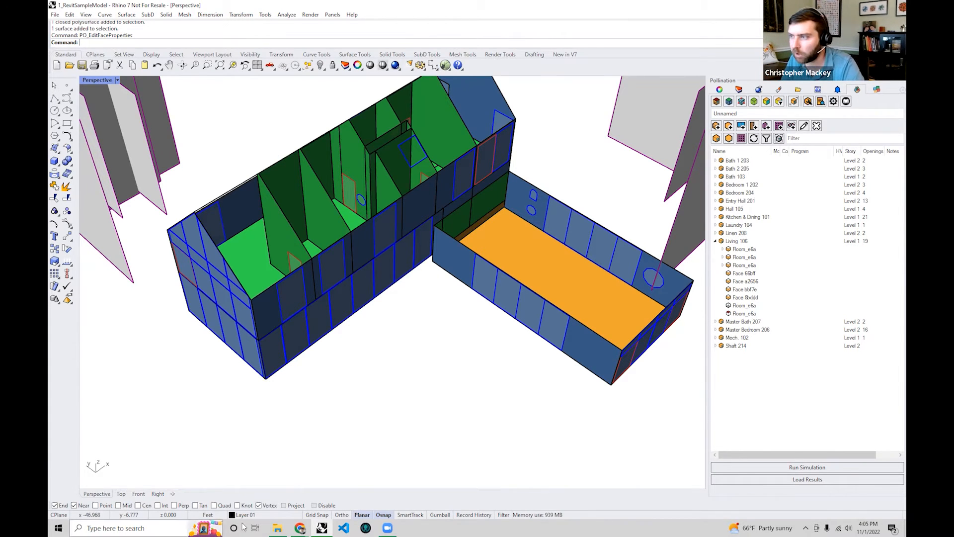
pyautogui.moveTo(307, 396); pyautogui.dragTo(371, 379, button='right')
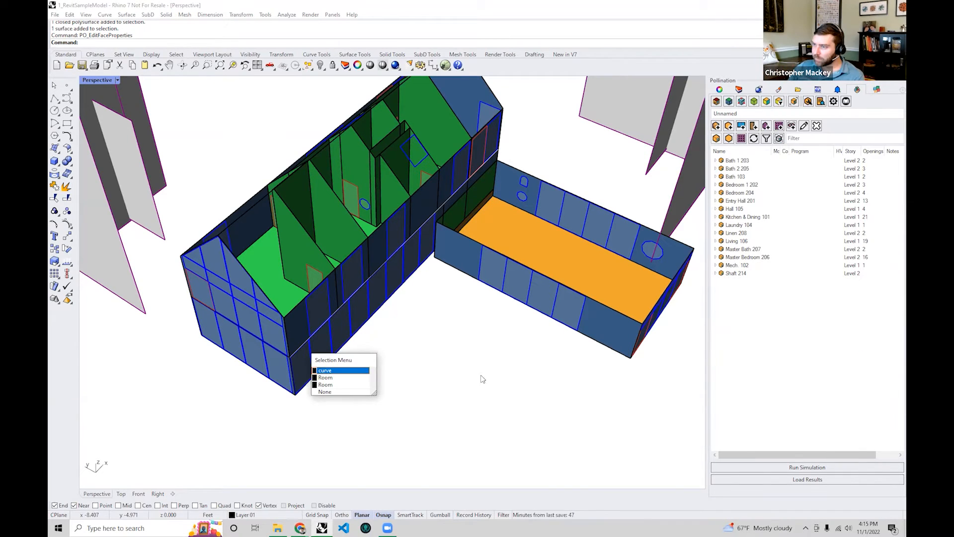
pyautogui.press('Escape')
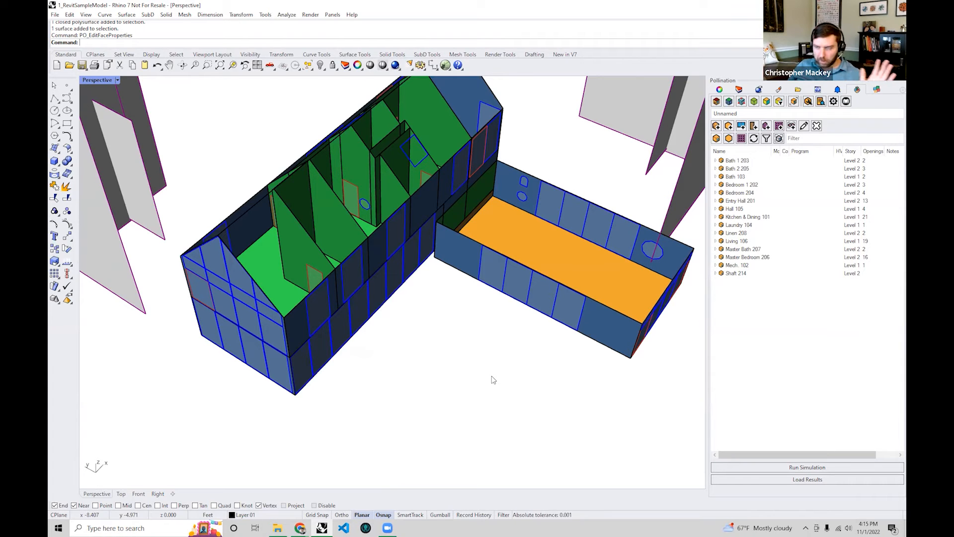
pyautogui.moveTo(481, 383); pyautogui.dragTo(457, 414, button='right')
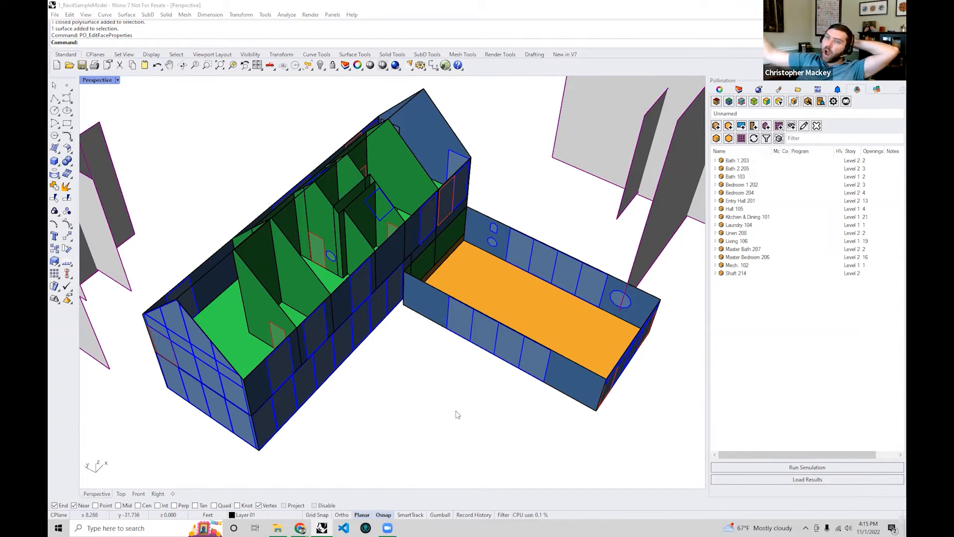
pyautogui.moveTo(434, 314)
pyautogui.mouseDown(button='right')
pyautogui.moveTo(445, 323)
pyautogui.moveTo(414, 313)
pyautogui.moveTo(433, 328)
pyautogui.mouseUp(button='right')
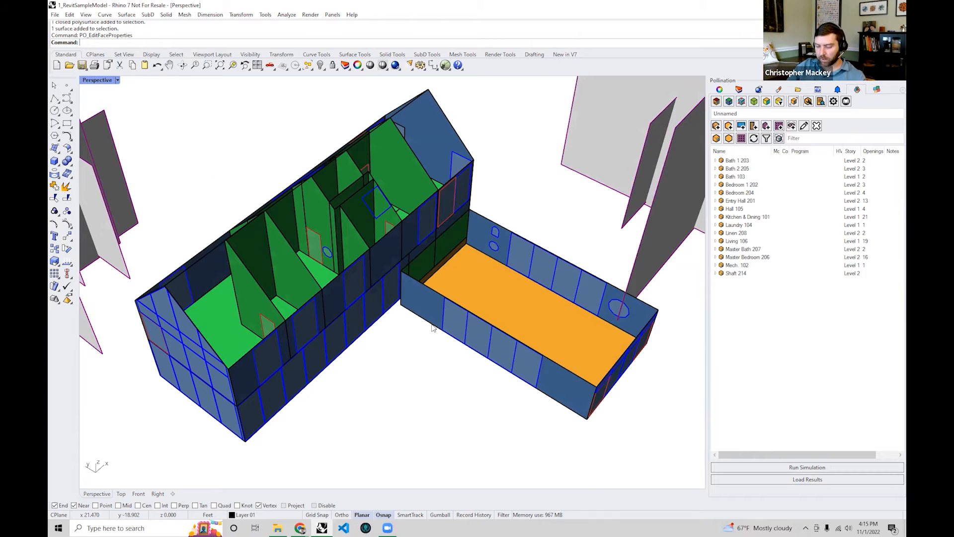
pyautogui.keyDown('shift'); pyautogui.moveTo(427, 311); pyautogui.dragTo(422, 342, button='right'); pyautogui.keyUp('shift')
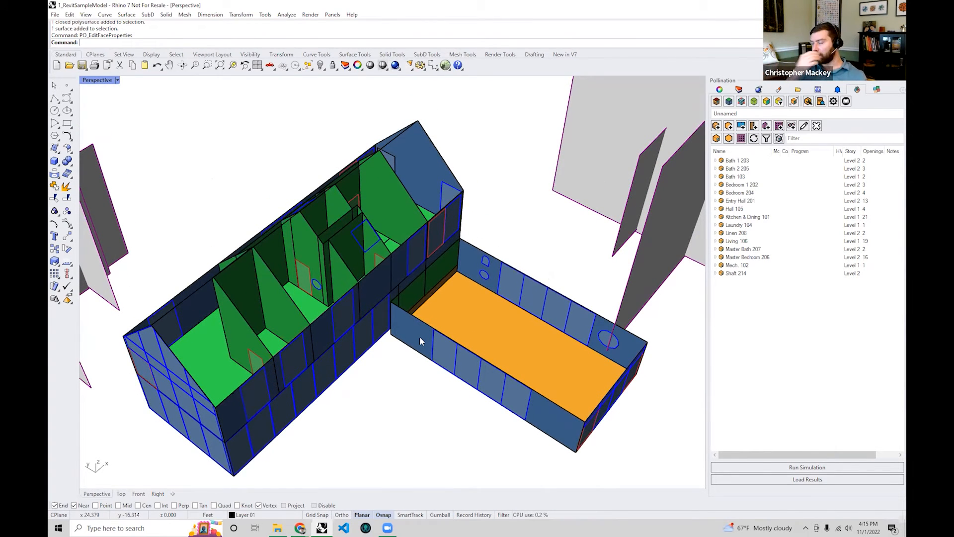
pyautogui.keyDown('shift'); pyautogui.moveTo(419, 336); pyautogui.dragTo(456, 338, button='right'); pyautogui.keyUp('shift')
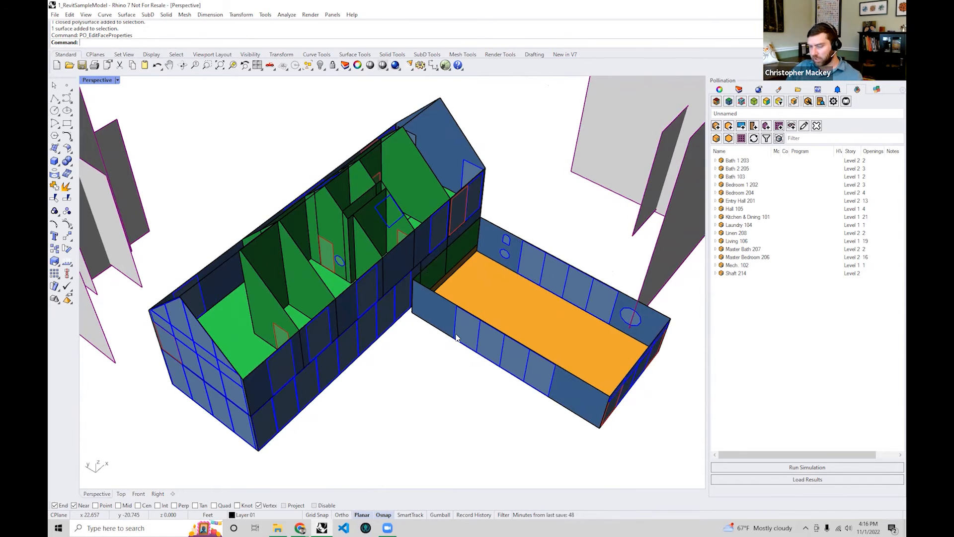
# - Turn the display of RoofCeiling faces back on in the renderer settings
pyautogui.moveTo(459, 342); pyautogui.dragTo(494, 324, button='right')
pyautogui.click(779, 100)
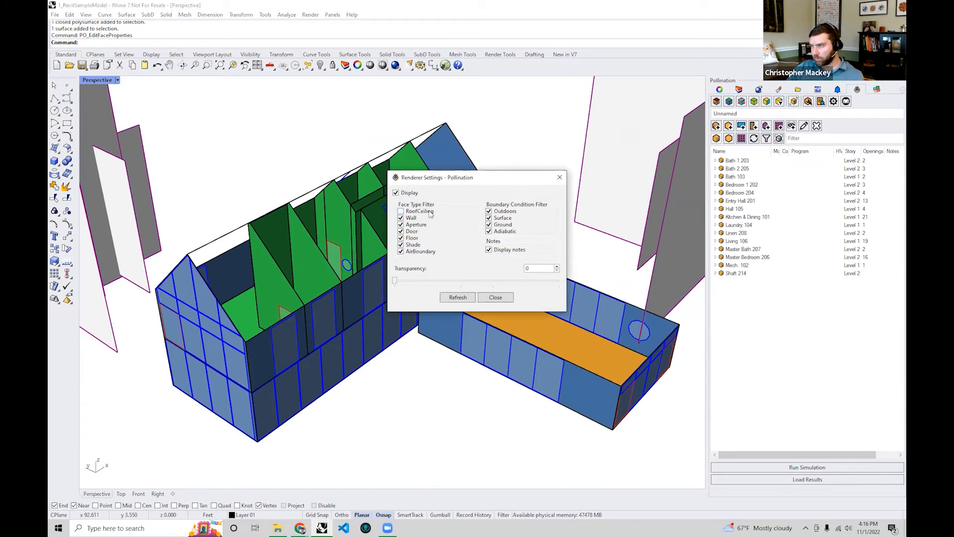
pyautogui.click(494, 298)
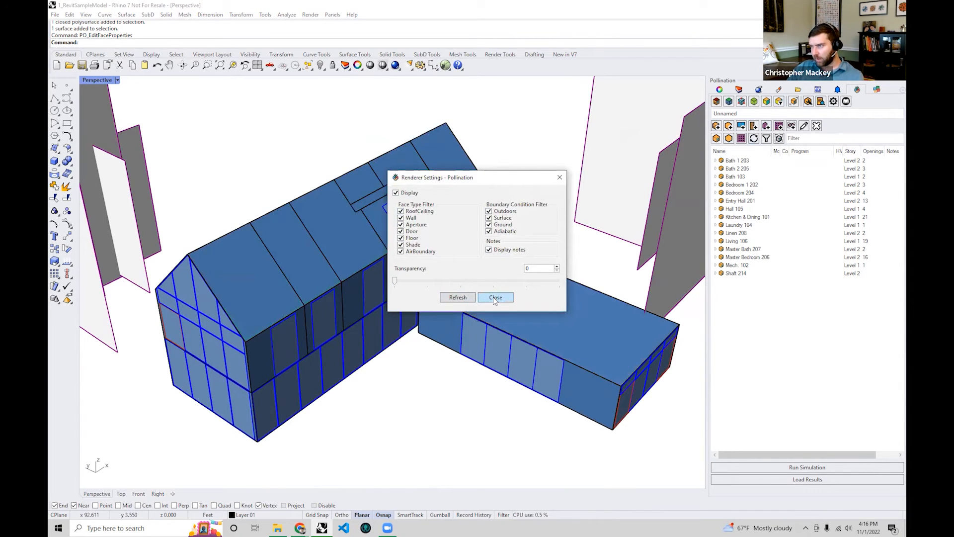
pyautogui.moveTo(493, 297); pyautogui.dragTo(437, 259, button='right')
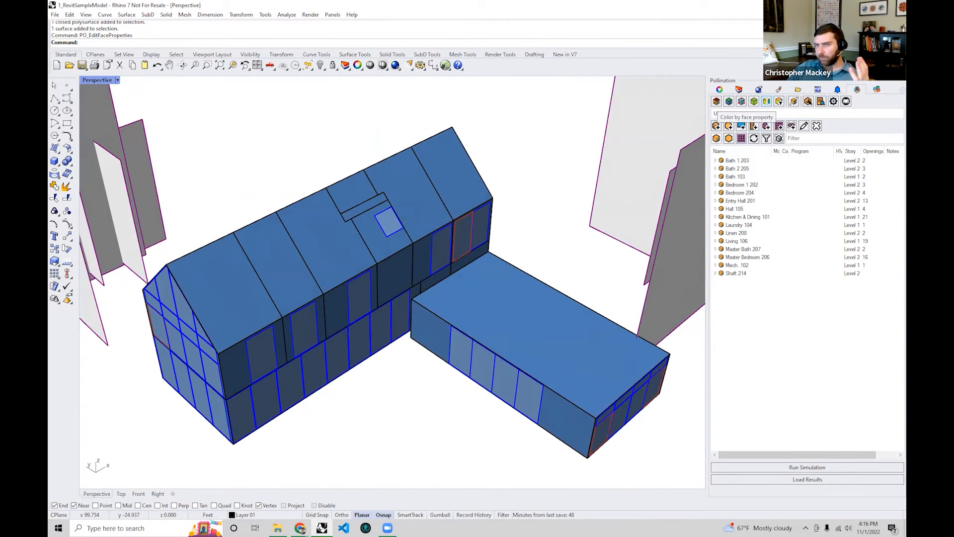
# - Colour the model's faces by FaceType, reposition the legend and inspect the exterior of both wings
pyautogui.click(766, 101)
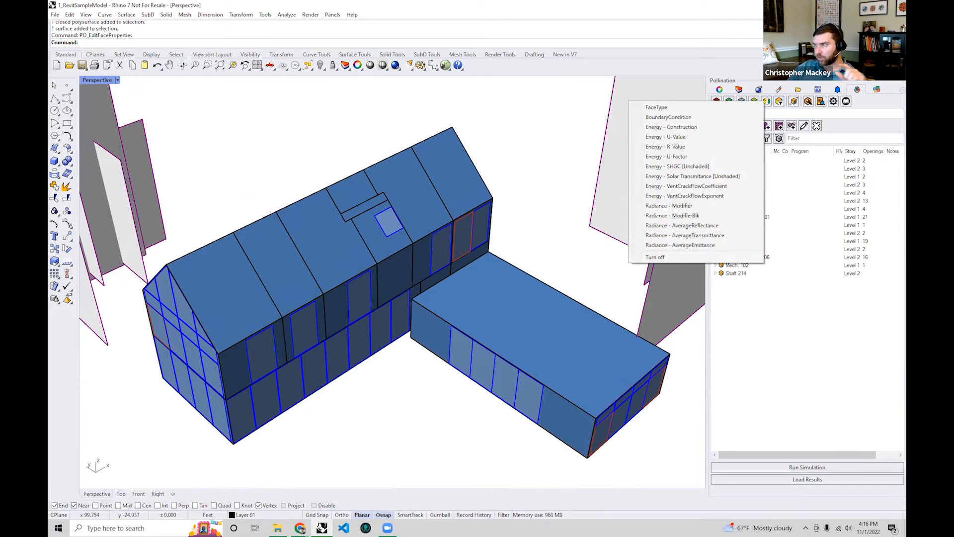
pyautogui.click(737, 107)
pyautogui.moveTo(228, 197); pyautogui.dragTo(188, 269, button='right')
pyautogui.moveTo(109, 255); pyautogui.dragTo(99, 442)
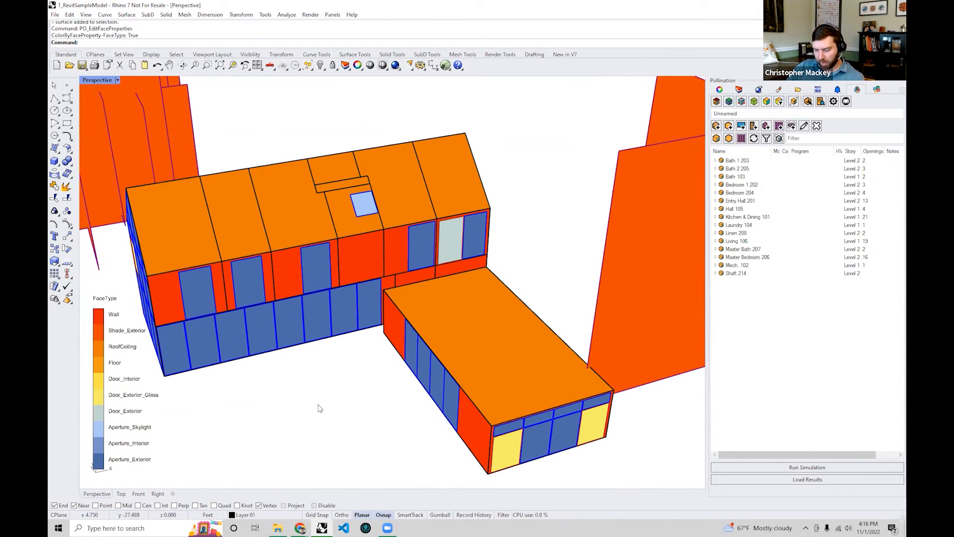
pyautogui.keyDown('shift'); pyautogui.moveTo(318, 404); pyautogui.dragTo(366, 298, button='right'); pyautogui.keyUp('shift')
pyautogui.keyDown('shift'); pyautogui.moveTo(315, 321); pyautogui.dragTo(294, 394, button='right'); pyautogui.keyUp('shift')
pyautogui.keyDown('shift'); pyautogui.moveTo(276, 258); pyautogui.dragTo(350, 343, button='right'); pyautogui.keyUp('shift')
# - Colour the model's faces by Energy - Construction, move the legend clear of the shades and inspect the assigned constructions
pyautogui.click(767, 102)
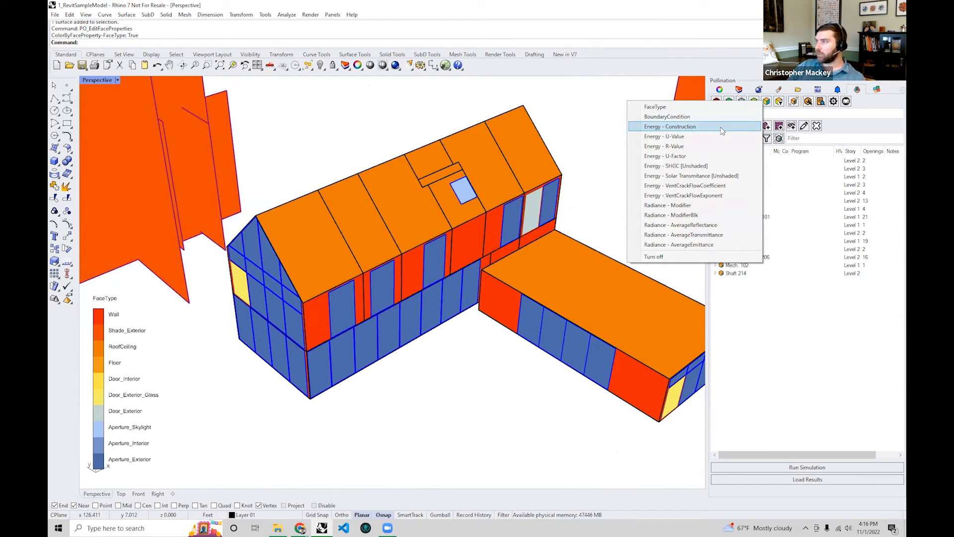
pyautogui.click(685, 128)
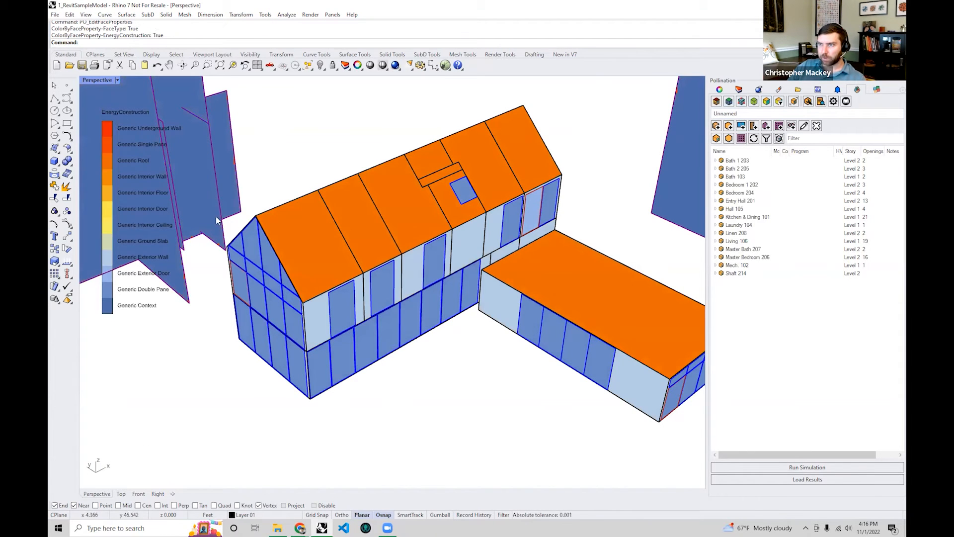
pyautogui.click(112, 177)
pyautogui.press('Escape')
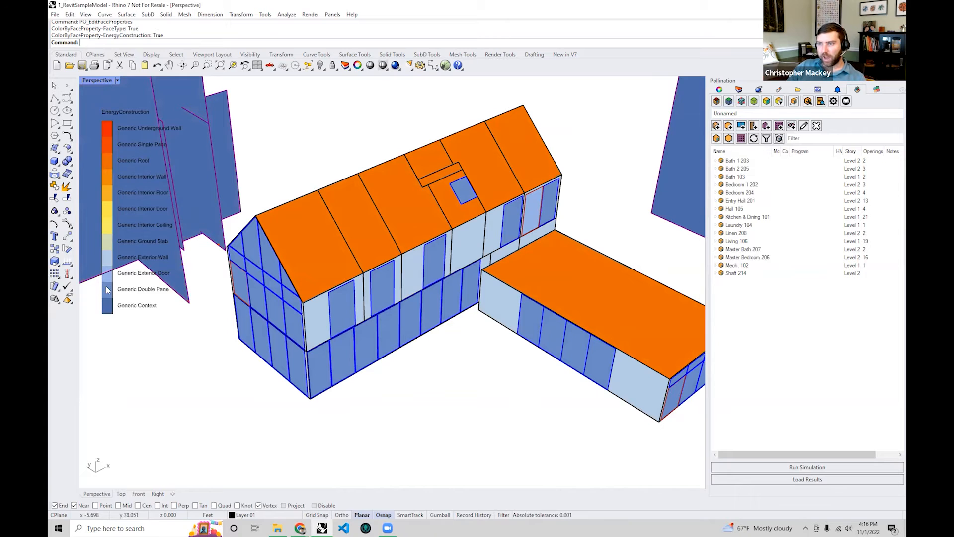
pyautogui.moveTo(106, 286); pyautogui.dragTo(126, 481)
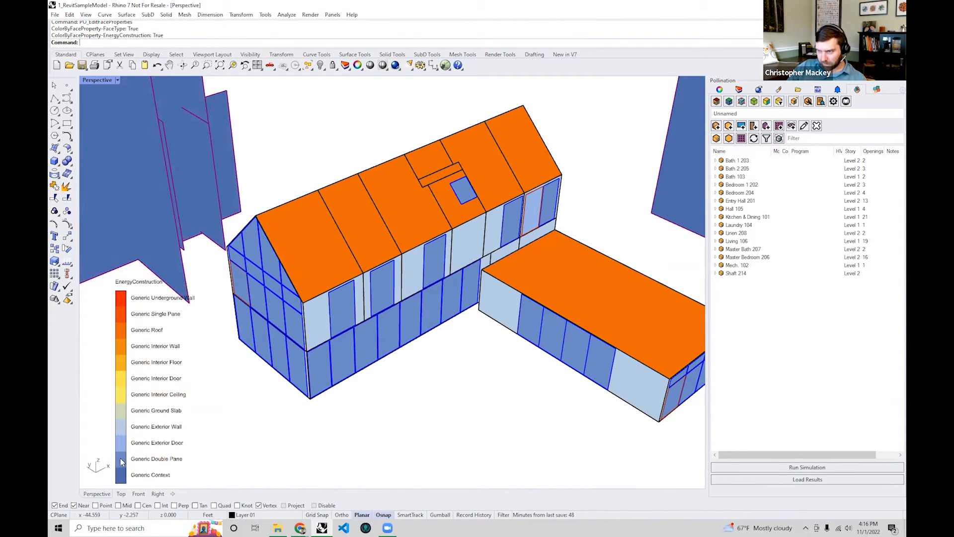
pyautogui.moveTo(188, 426); pyautogui.dragTo(251, 410, button='right')
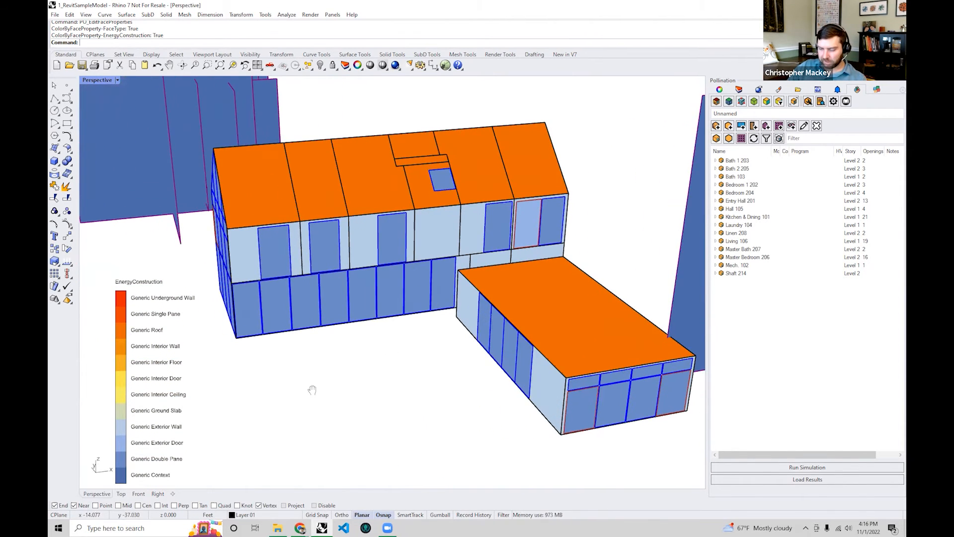
pyautogui.scroll(-2, 310, 391)
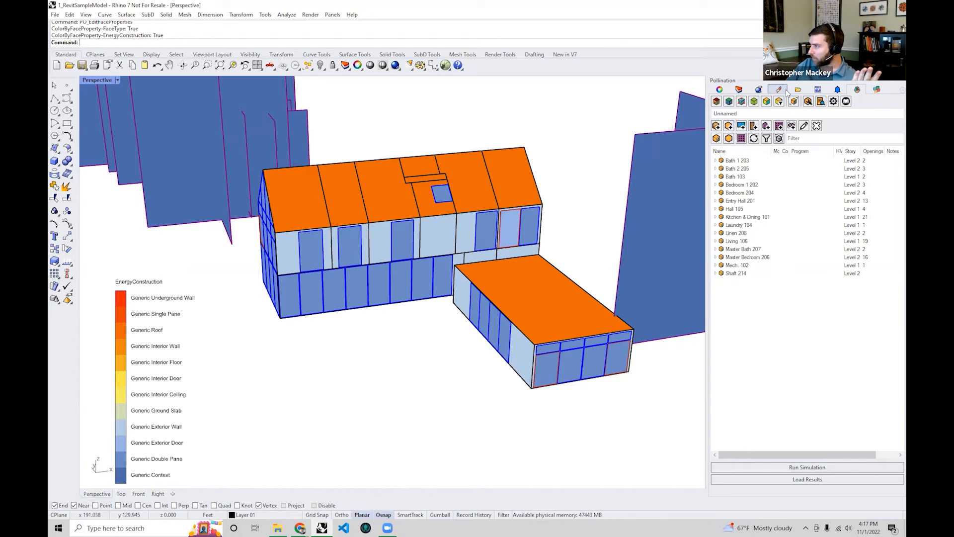
# - Colour the model's faces by Energy - R-Value and move the legend away from the shade surfaces
pyautogui.click(768, 103)
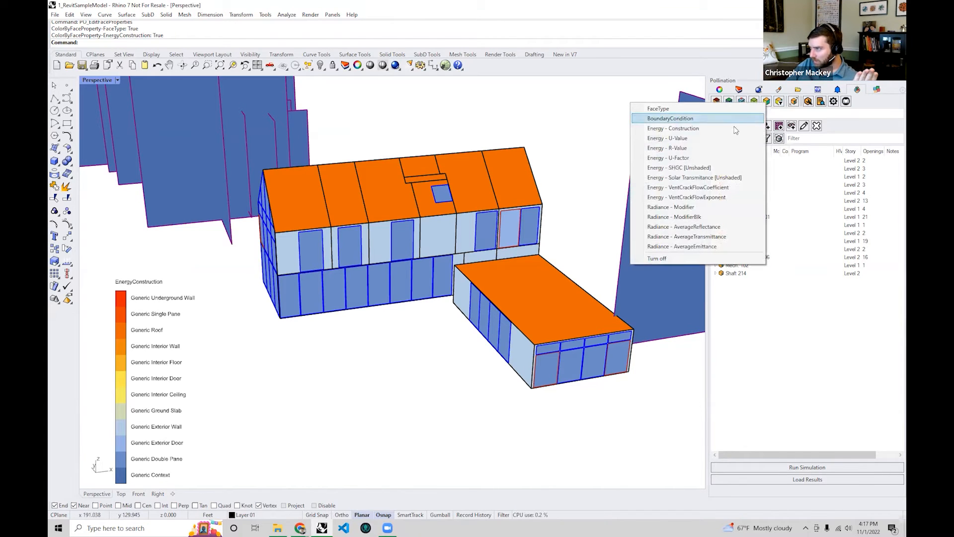
pyautogui.click(723, 148)
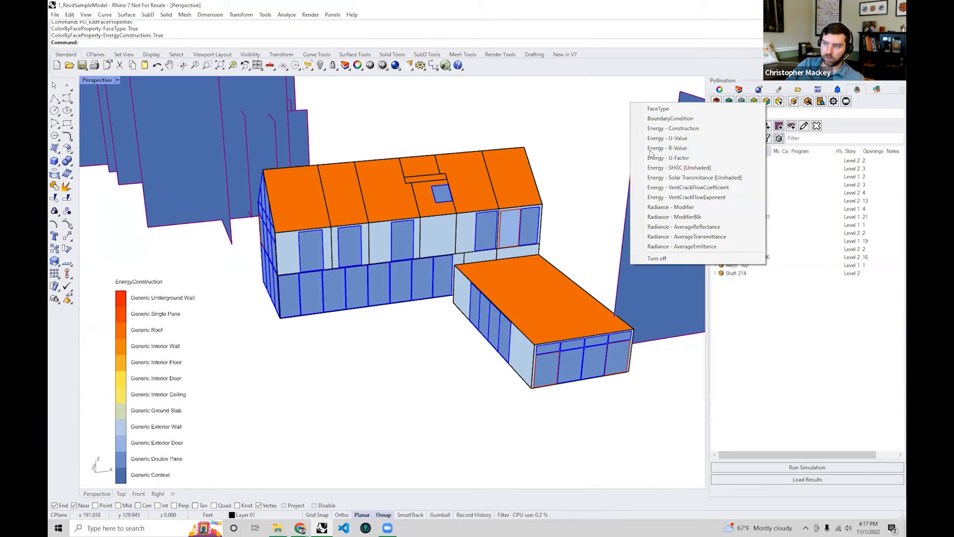
pyautogui.moveTo(364, 216); pyautogui.dragTo(397, 214, button='right')
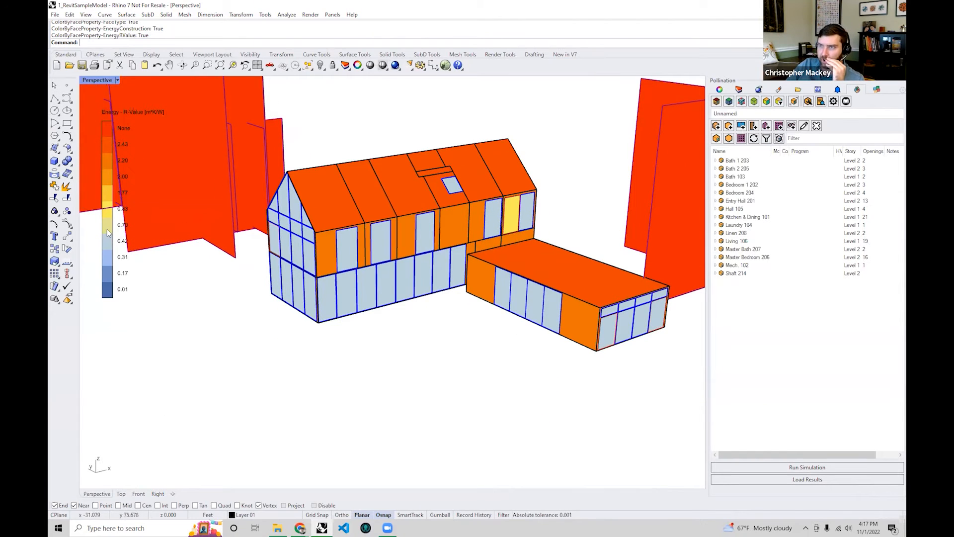
pyautogui.moveTo(110, 230); pyautogui.dragTo(221, 384)
# - Examine the R-value colouring of the house from several angles and move the legend clear of the gable end
pyautogui.moveTo(390, 313); pyautogui.dragTo(418, 157, button='right')
pyautogui.scroll(5, 421, 308)
pyautogui.scroll(5, 417, 192)
pyautogui.scroll(-10, 417, 192)
pyautogui.moveTo(416, 192); pyautogui.dragTo(361, 200, button='right')
pyautogui.keyDown('shift'); pyautogui.moveTo(483, 182); pyautogui.dragTo(436, 177, button='right'); pyautogui.keyUp('shift')
pyautogui.scroll(-2, 484, 269)
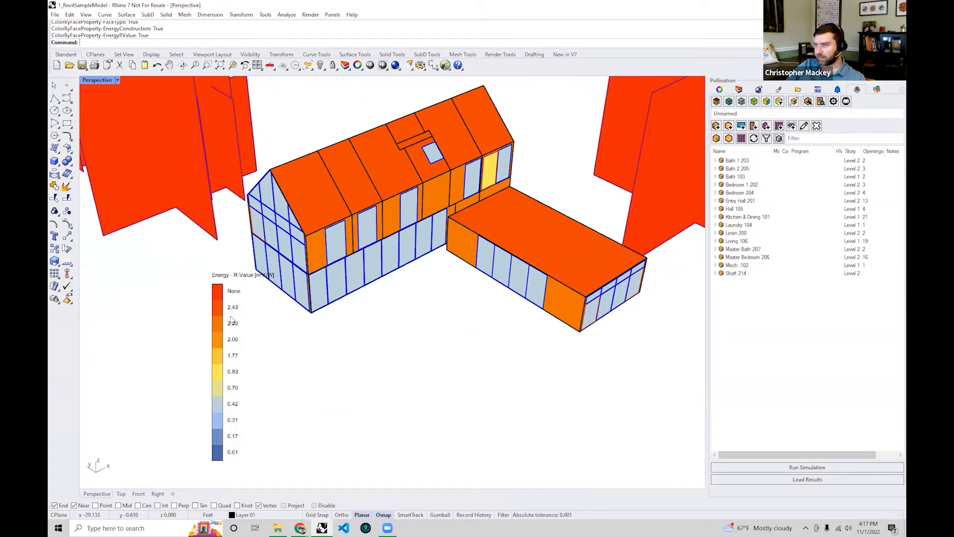
pyautogui.moveTo(224, 321); pyautogui.dragTo(176, 312)
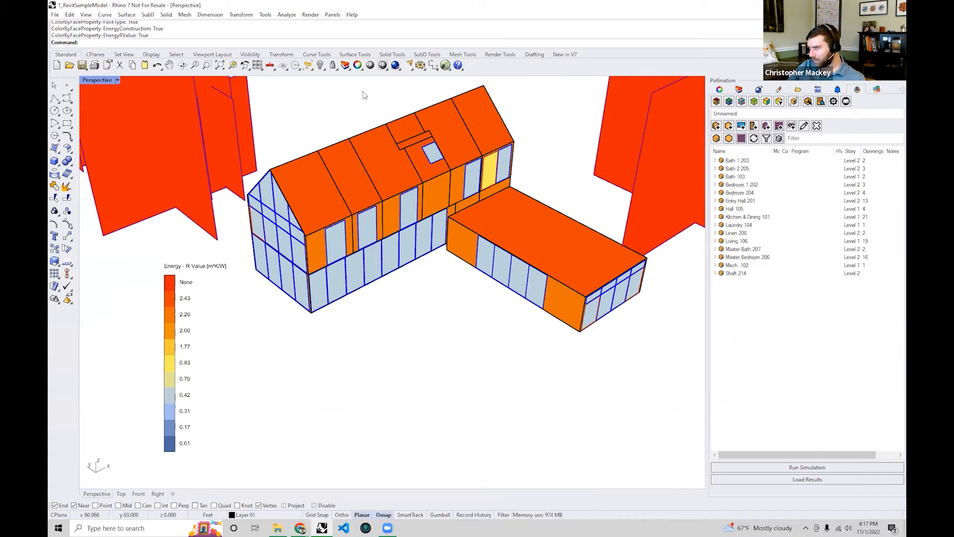
# - Preview the Multi-colored preset on the R-Value legend and move the legend parameters dialog off the model
pyautogui.doubleClick(168, 303)
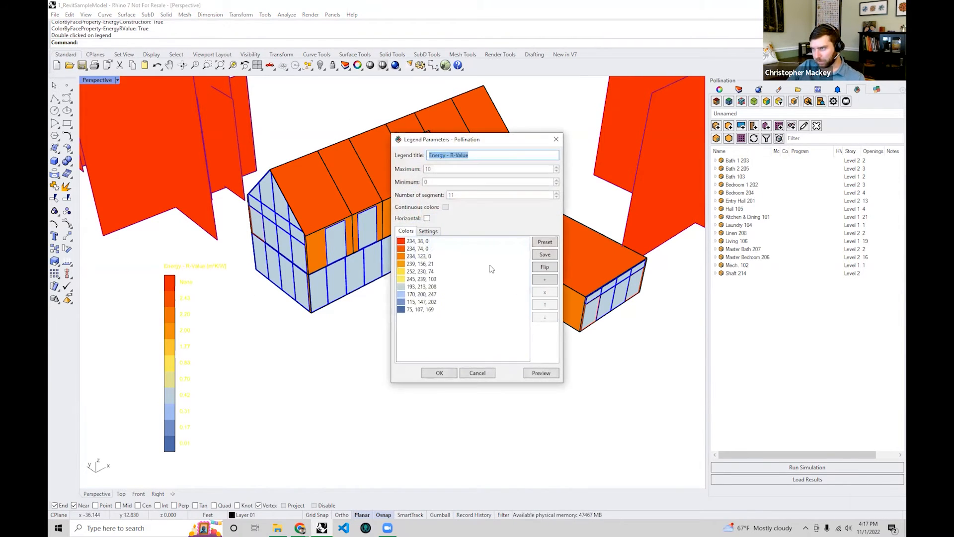
pyautogui.click(544, 243)
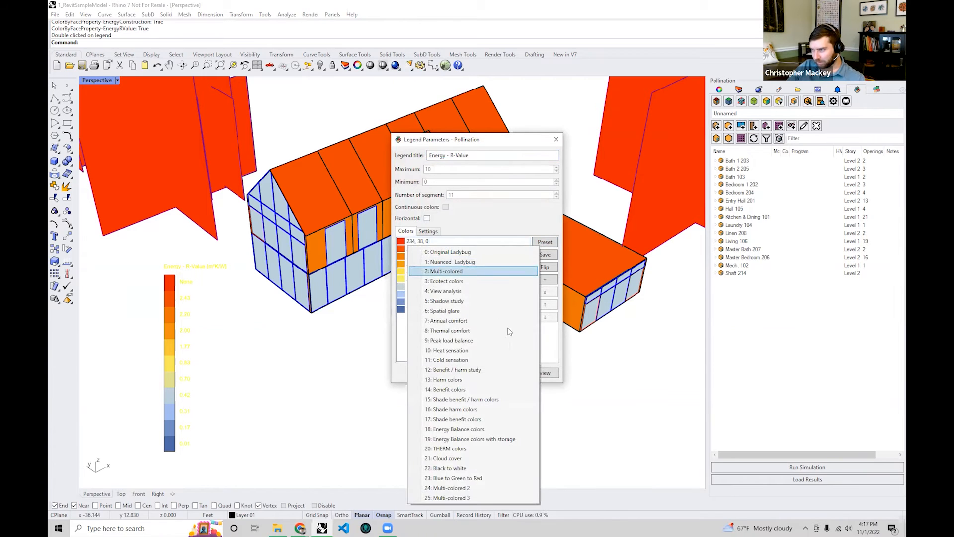
pyautogui.click(467, 271)
pyautogui.click(543, 373)
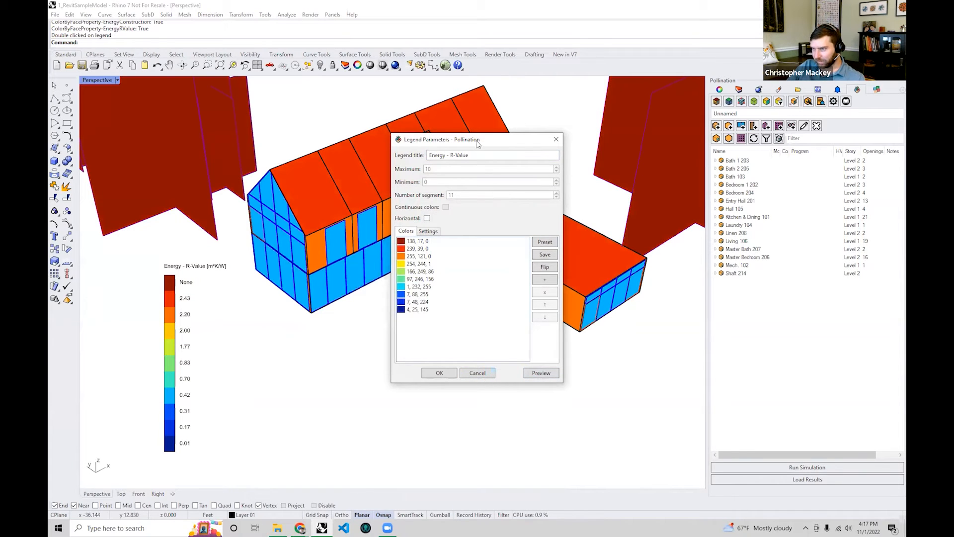
pyautogui.moveTo(480, 145); pyautogui.dragTo(791, 192)
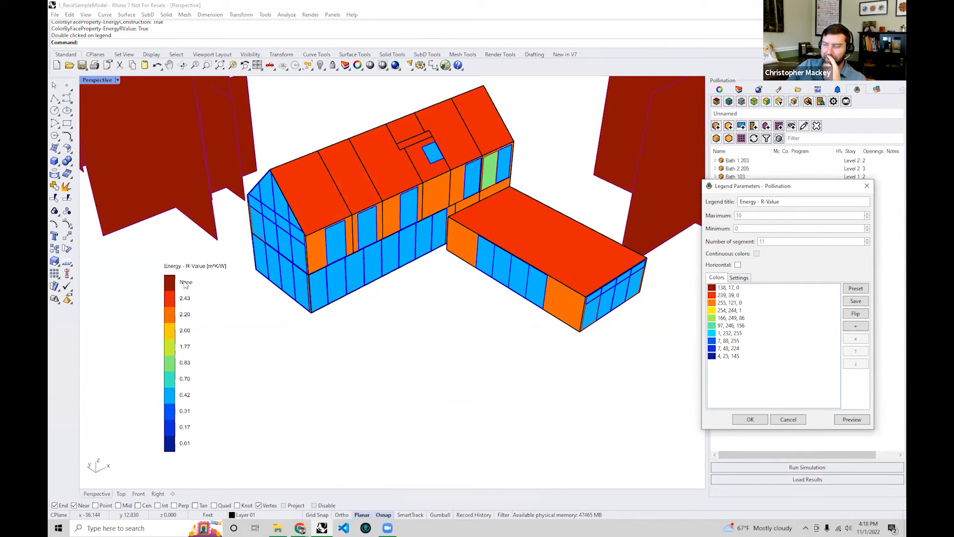
# - Preview the Energy Balance colors with storage preset on the R-Value legend
pyautogui.click(866, 290)
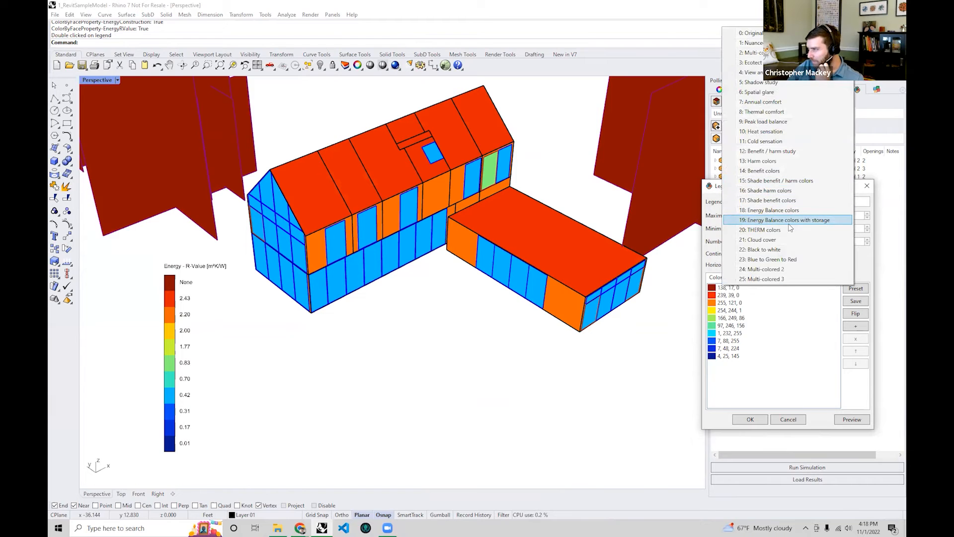
pyautogui.click(790, 220)
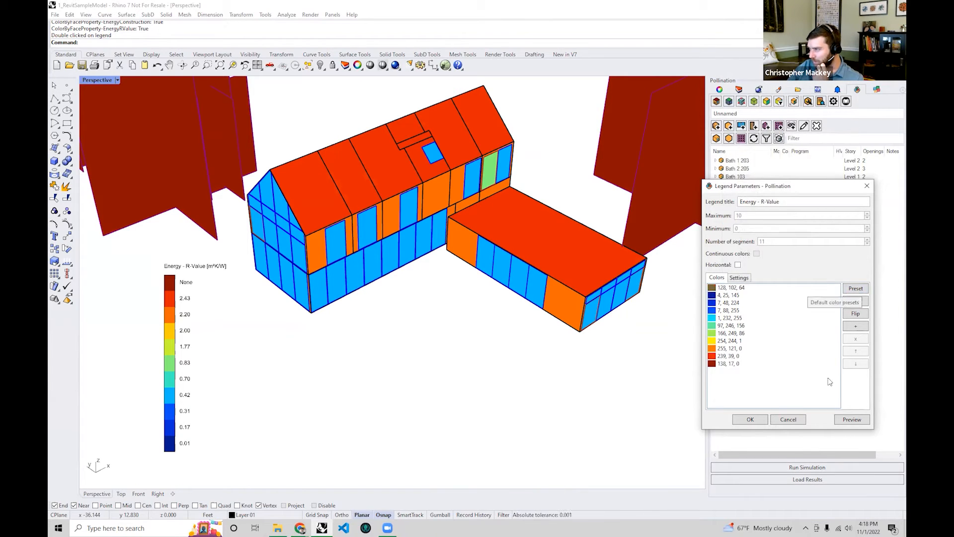
pyautogui.click(848, 420)
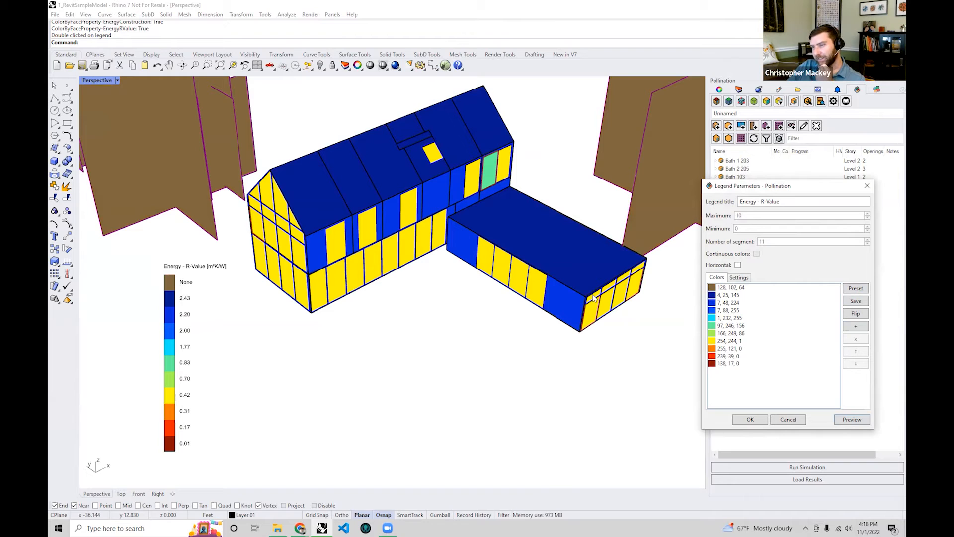
# - Restore the Original Ladybug colours on the R-Value legend and close the legend parameters
pyautogui.click(855, 289)
pyautogui.click(741, 34)
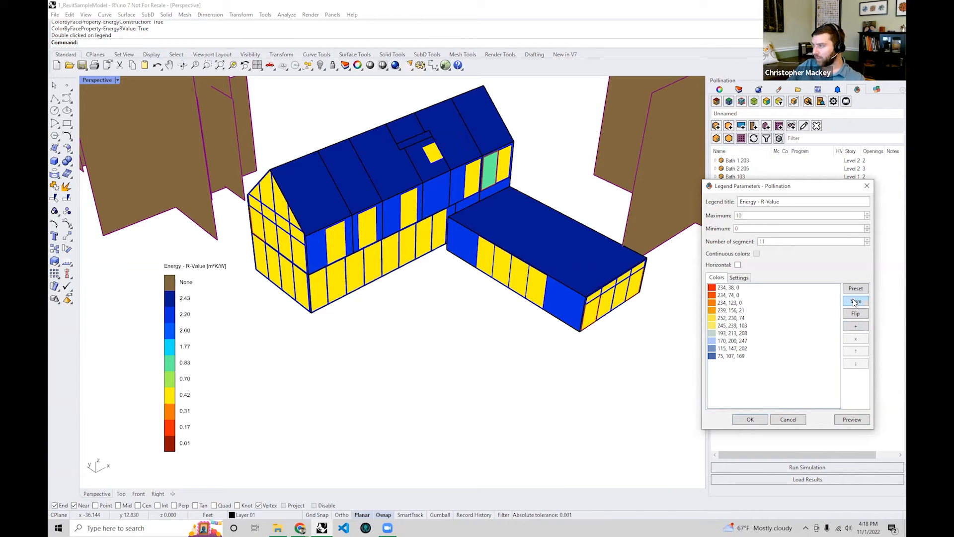
pyautogui.click(850, 420)
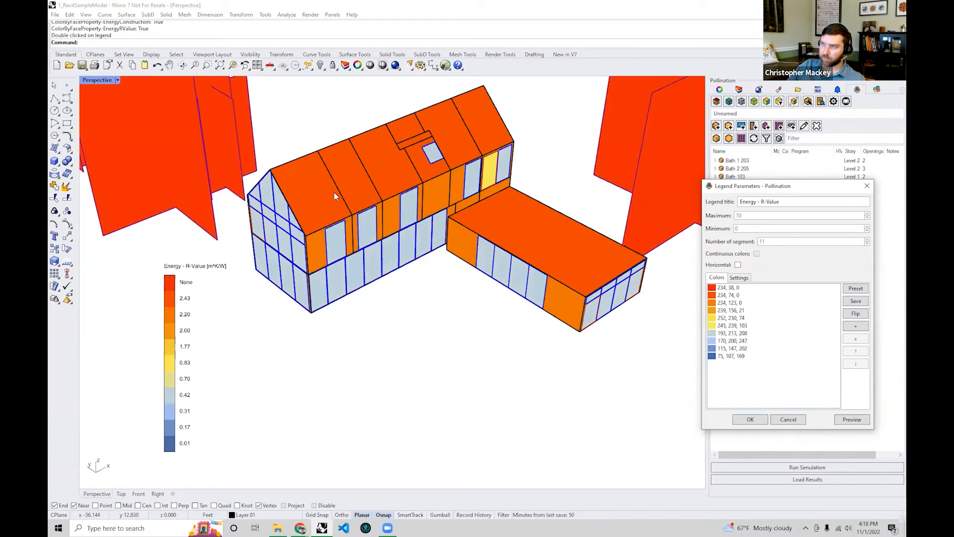
pyautogui.click(869, 187)
# - Switch the Pollination display units to the Default IP Unit preset
pyautogui.moveTo(321, 200); pyautogui.dragTo(209, 271, button='right')
pyautogui.scroll(6, 368, 167)
pyautogui.scroll(-8, 369, 167)
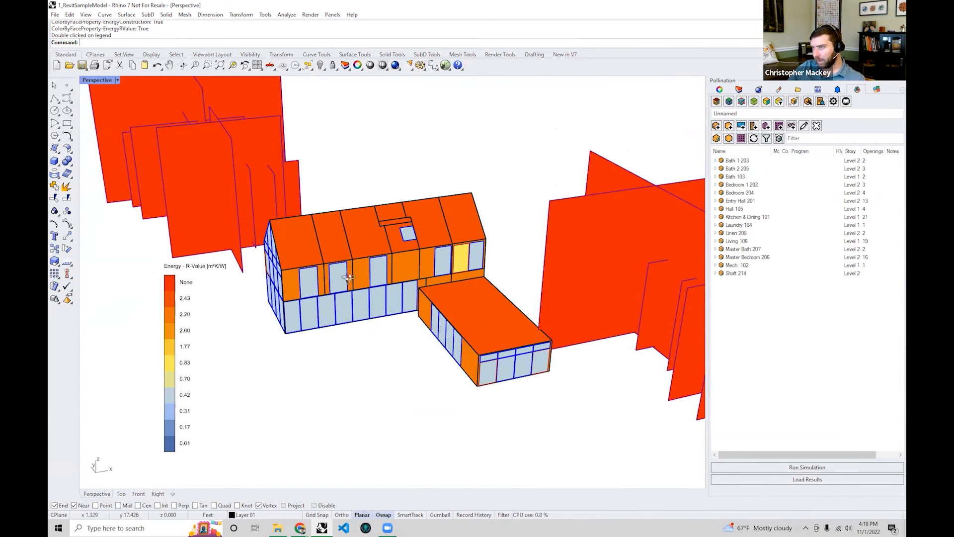
pyautogui.moveTo(268, 293); pyautogui.dragTo(314, 312, button='right')
pyautogui.keyDown('shift'); pyautogui.moveTo(356, 256); pyautogui.dragTo(382, 178, button='right'); pyautogui.keyUp('shift')
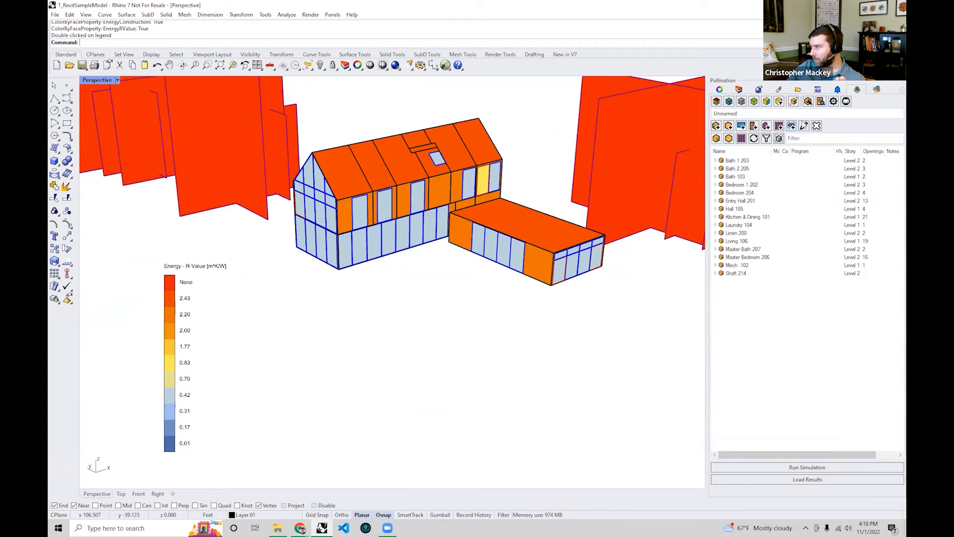
pyautogui.click(834, 102)
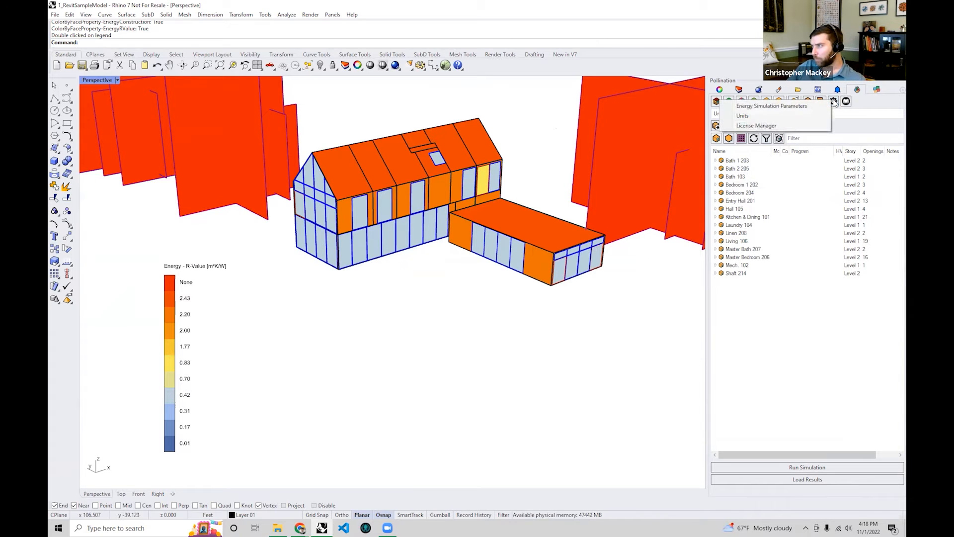
pyautogui.click(791, 116)
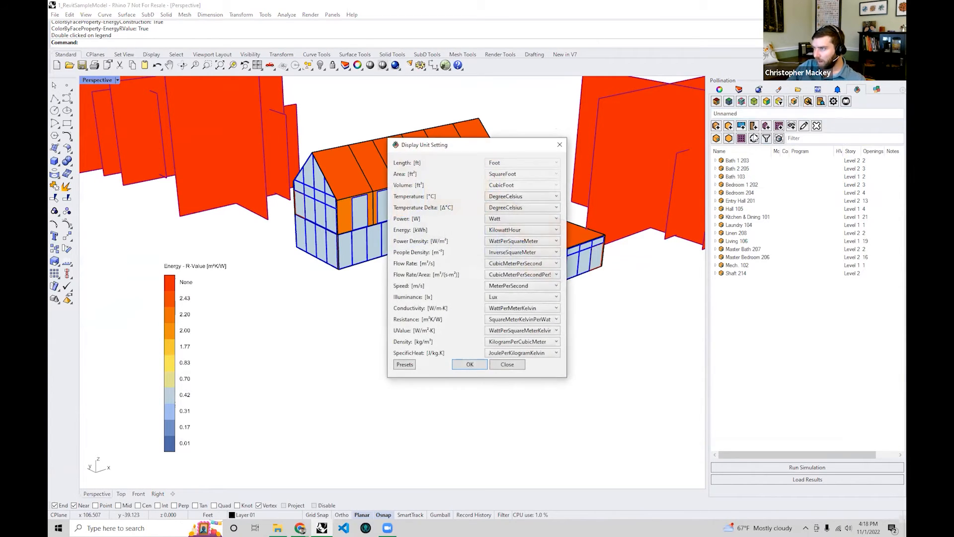
pyautogui.click(404, 364)
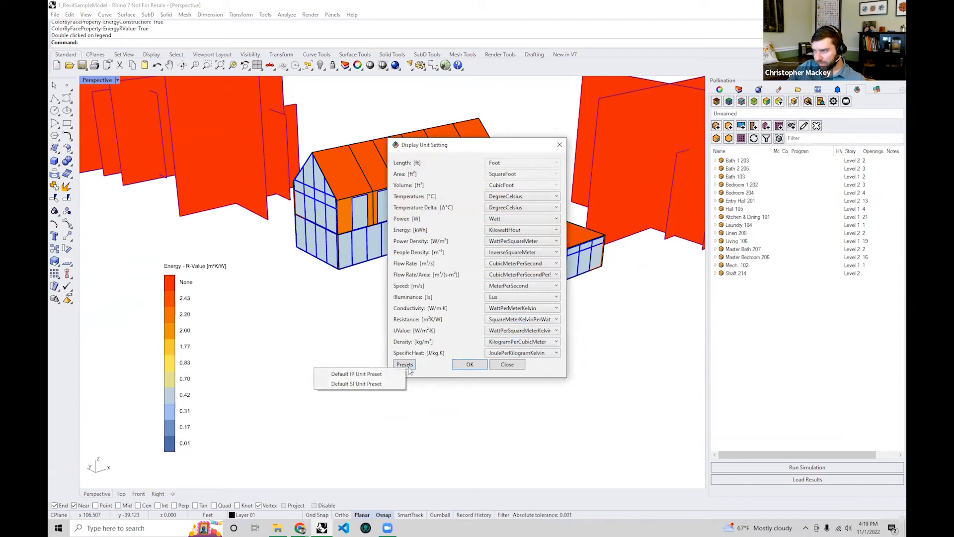
pyautogui.click(389, 374)
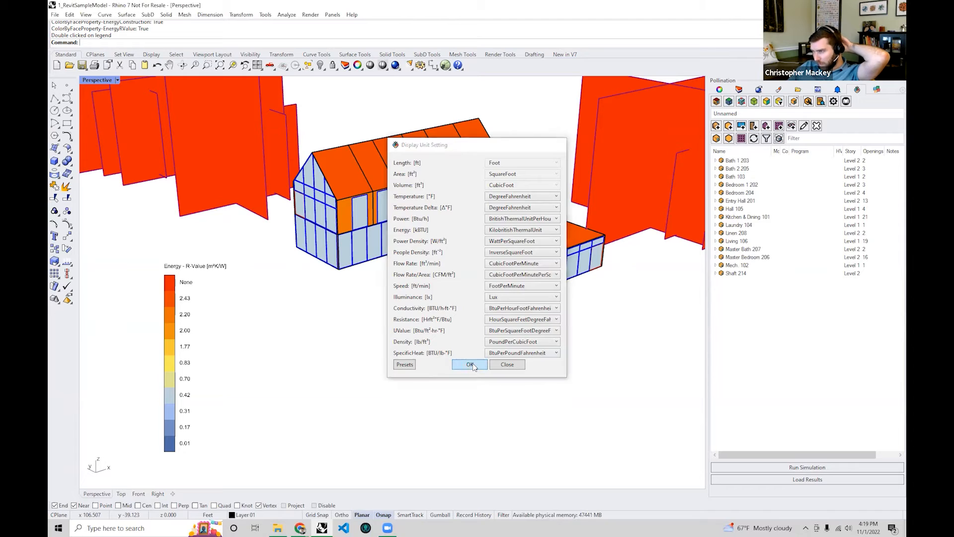
pyautogui.click(470, 365)
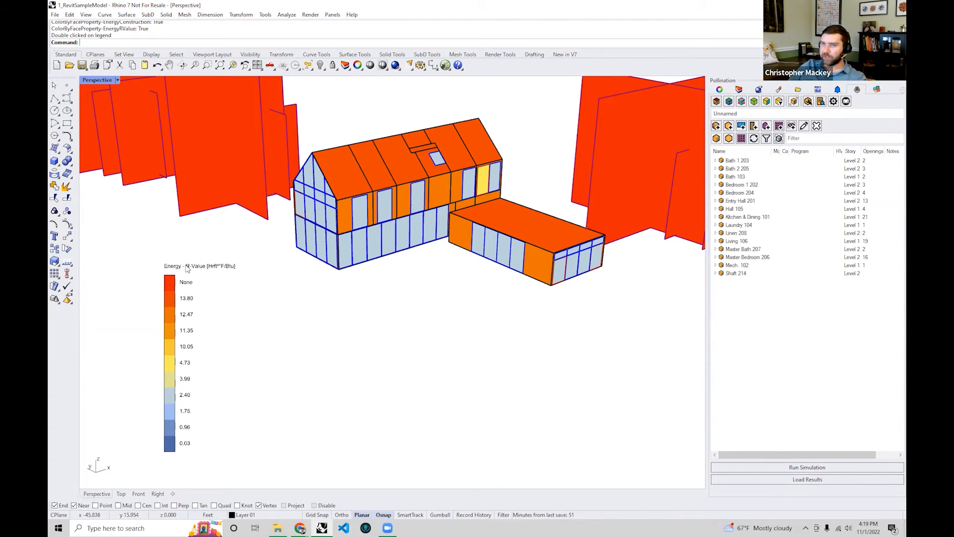
pyautogui.moveTo(217, 257); pyautogui.dragTo(362, 296, button='right')
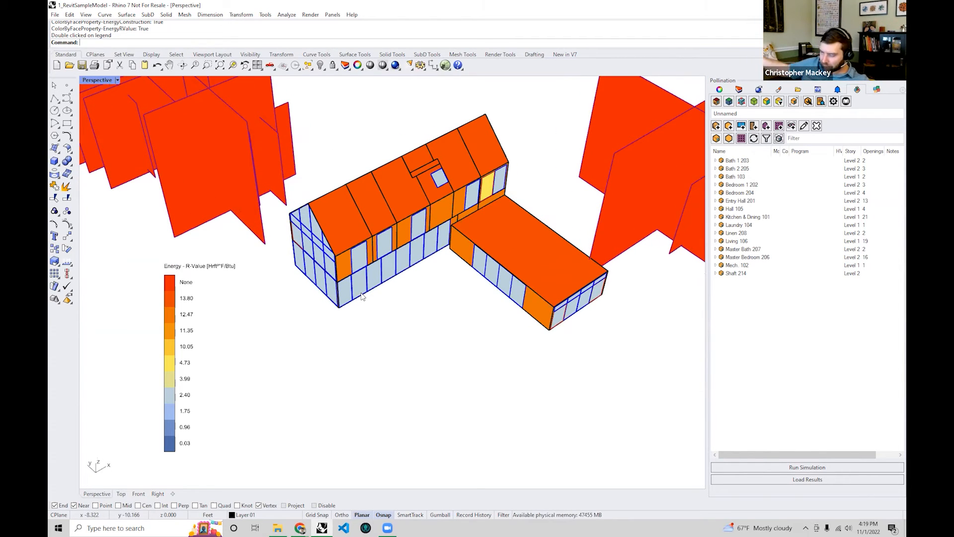
pyautogui.moveTo(364, 264); pyautogui.dragTo(426, 277, button='right')
pyautogui.moveTo(546, 348); pyautogui.dragTo(582, 365, button='right')
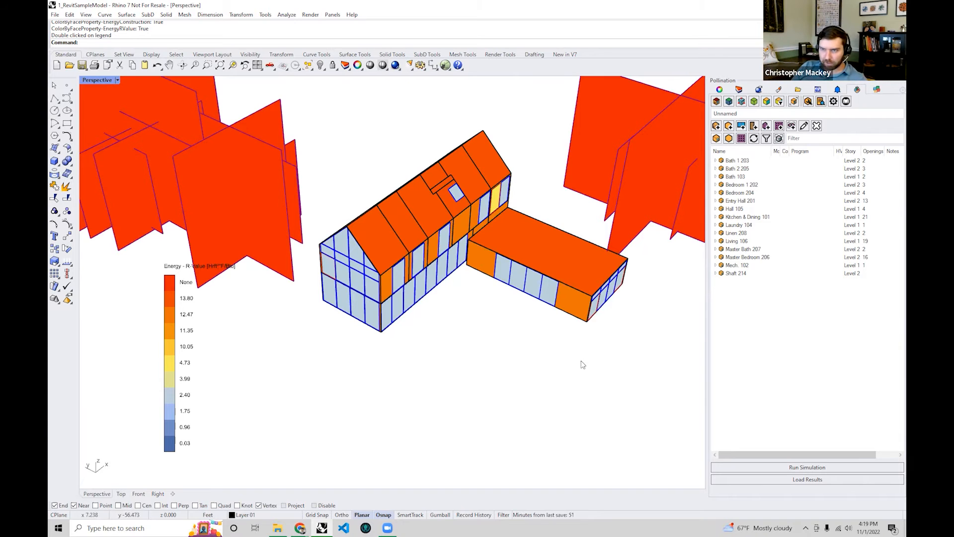
pyautogui.moveTo(529, 373)
pyautogui.mouseDown(button='right')
pyautogui.moveTo(480, 366)
pyautogui.moveTo(517, 358)
pyautogui.moveTo(517, 374)
pyautogui.mouseUp(button='right')
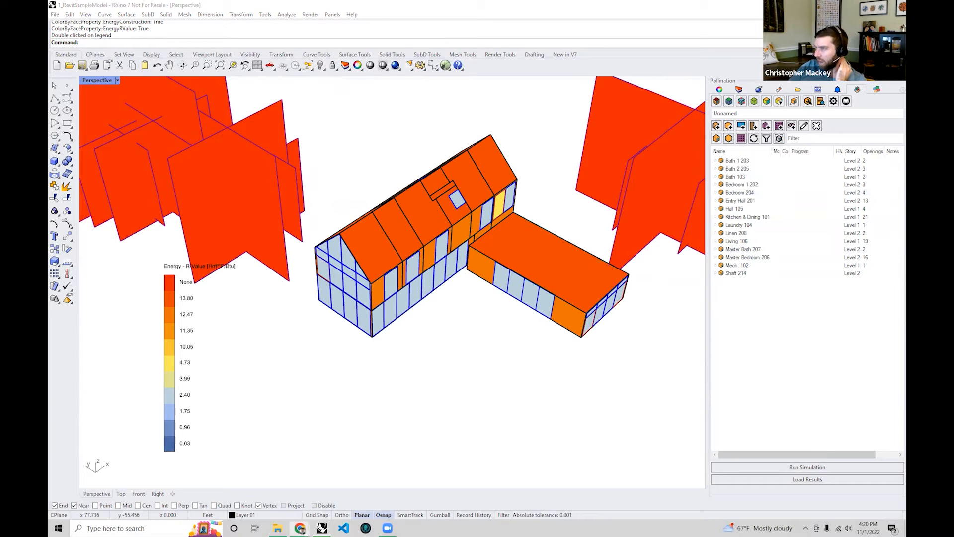
# - Switch to the Pollination Rhino Plugin presentation in Google Slides and review the Construction Set Schema slide full screen
pyautogui.hotkey('alt', 'Tab')
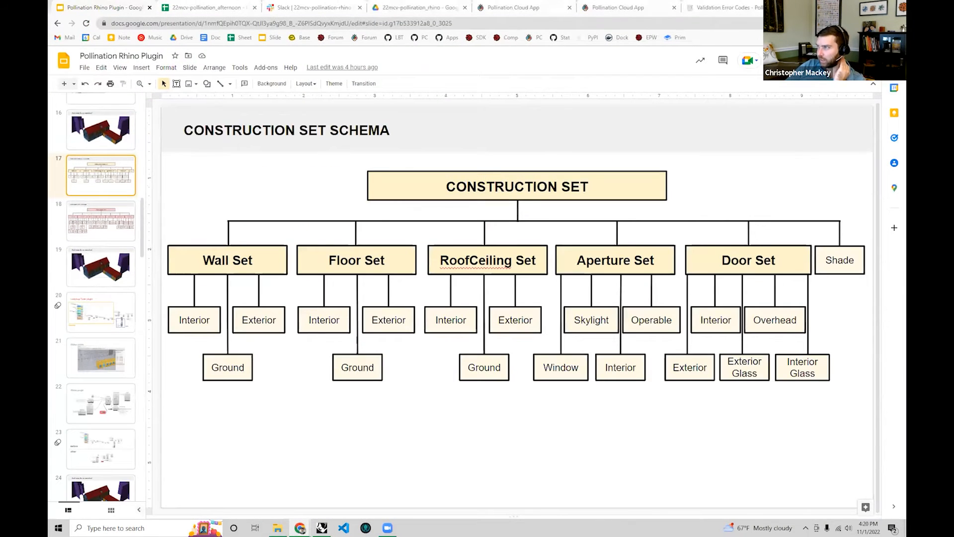
pyautogui.click(793, 60)
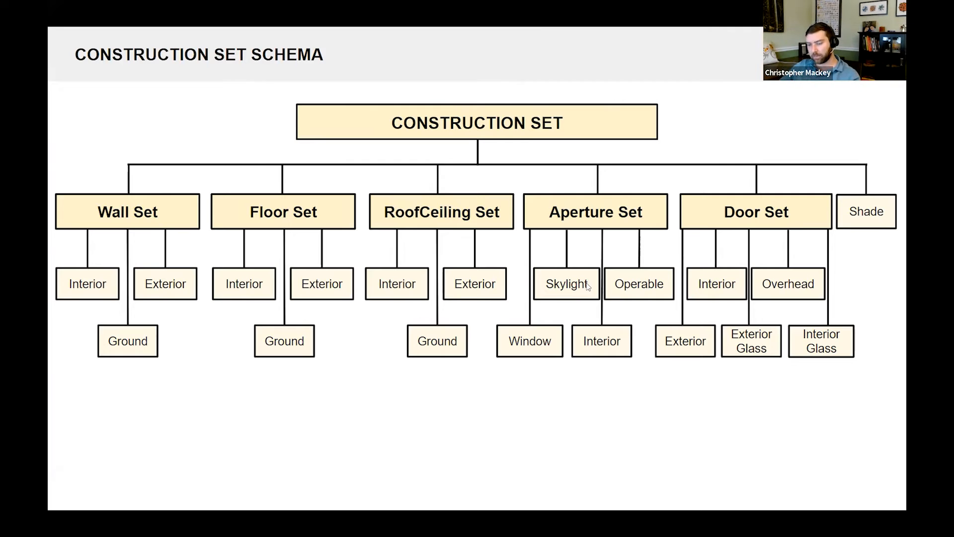
pyautogui.press('Escape')
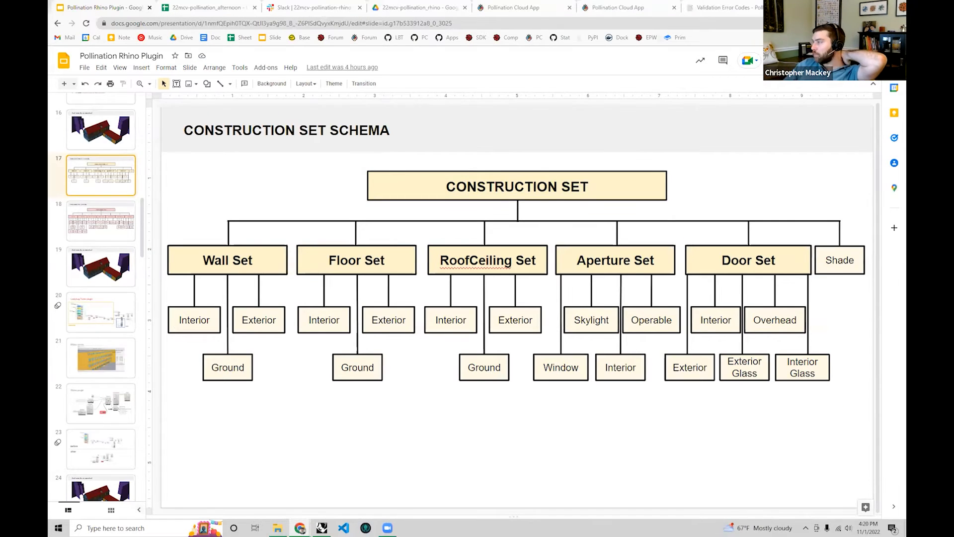
# - Return to Rhino and open the shared properties of all rooms from Bath 1 203 to Shaft 214
pyautogui.hotkey('alt', 'Tab')
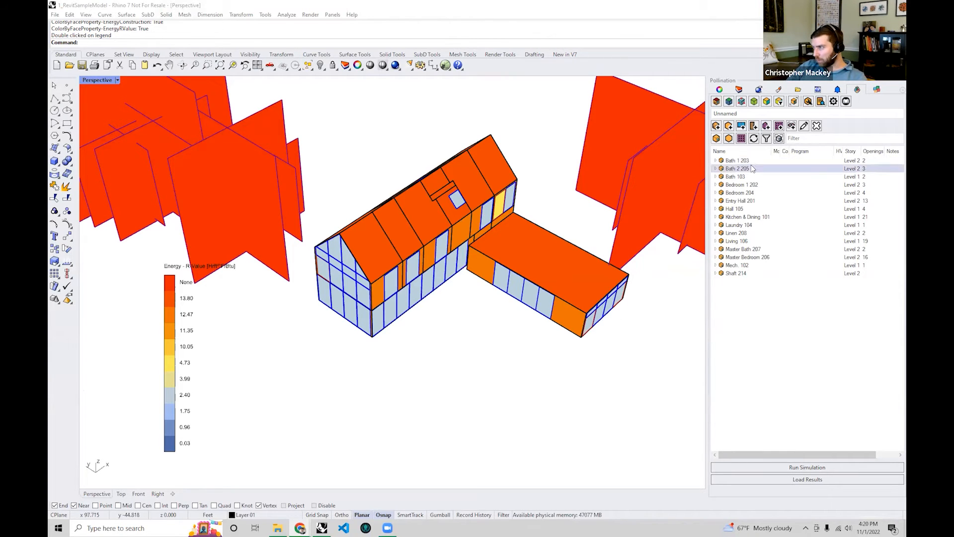
pyautogui.moveTo(574, 287); pyautogui.dragTo(537, 320, button='right')
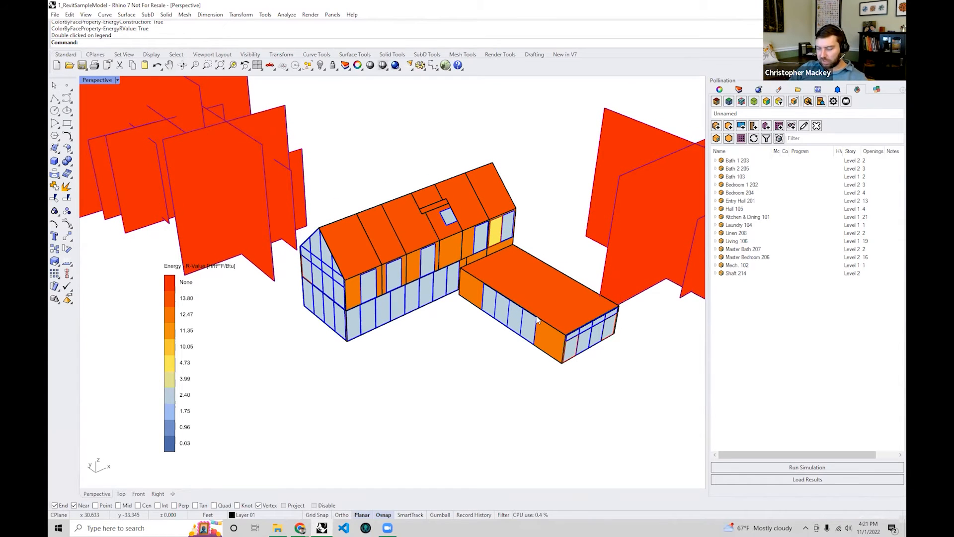
pyautogui.click(756, 161)
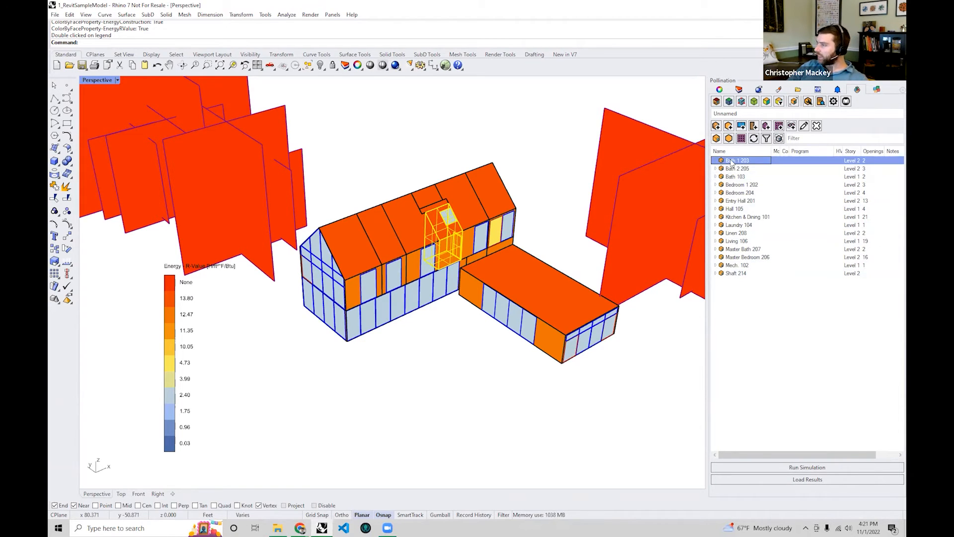
pyautogui.keyDown('shift'); pyautogui.click(738, 273); pyautogui.keyUp('shift')
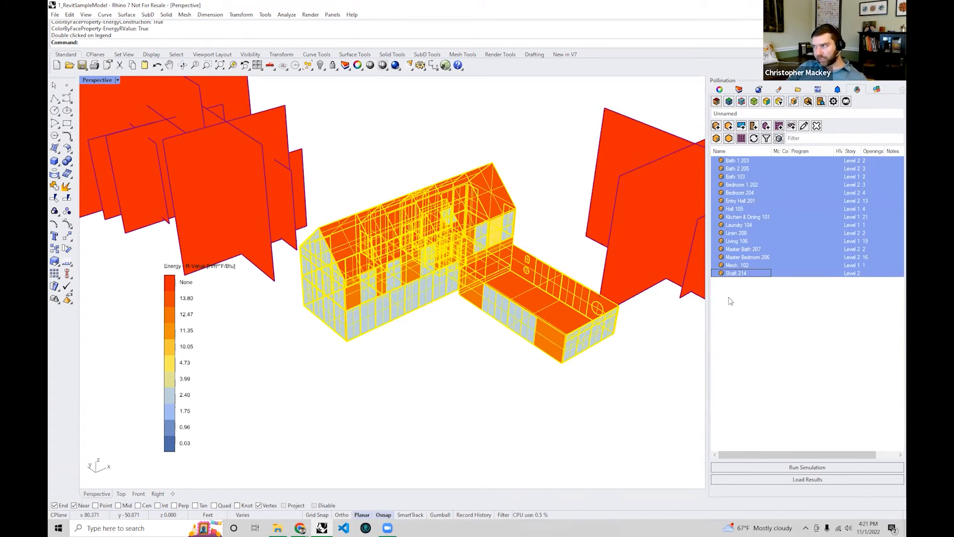
pyautogui.rightClick(748, 226)
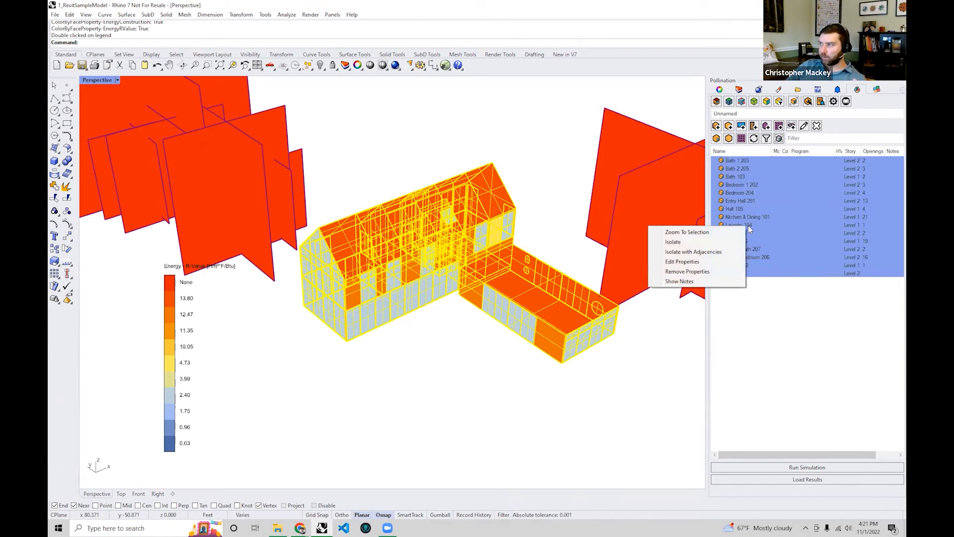
pyautogui.click(723, 265)
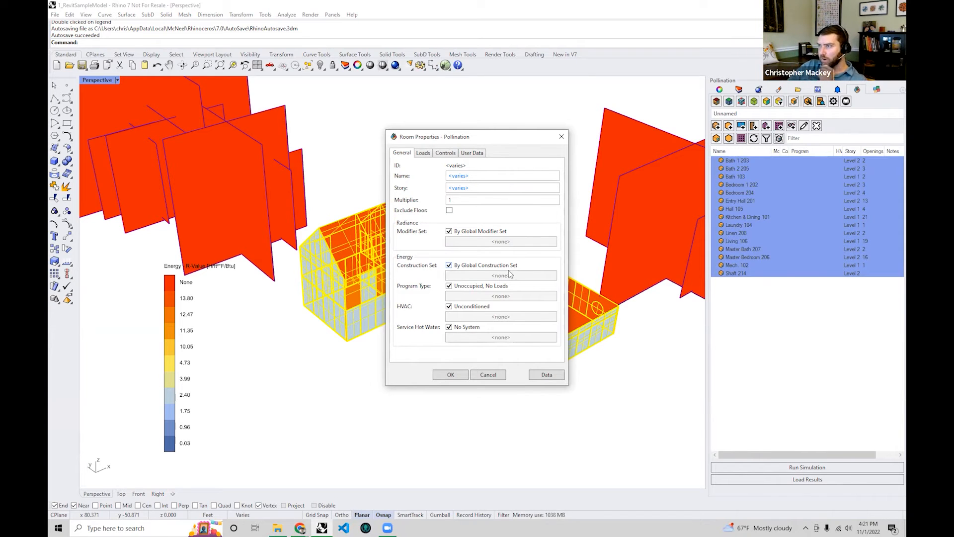
# - Turn off By Global Construction Set for the rooms and open the ConstructionSet Manager in an enlarged window
pyautogui.click(450, 266)
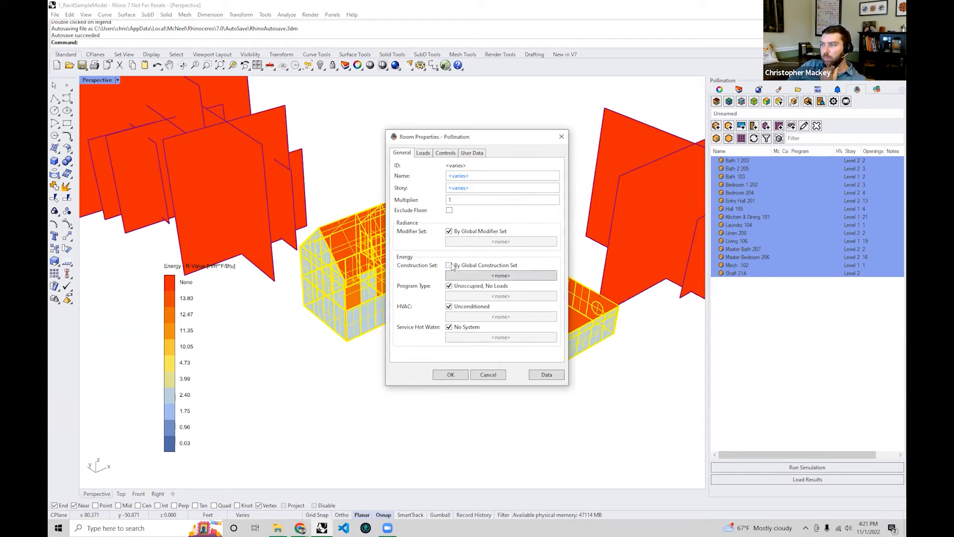
pyautogui.click(501, 278)
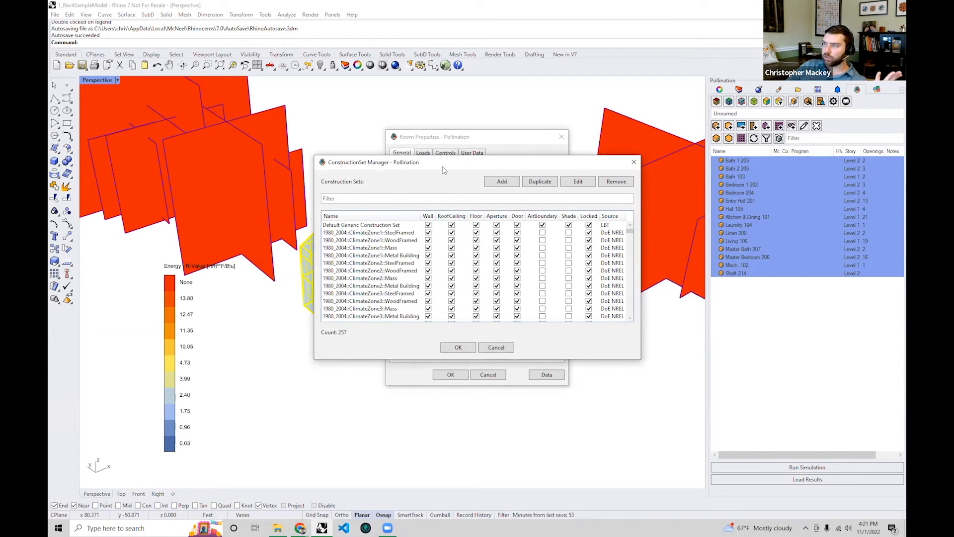
pyautogui.moveTo(442, 168); pyautogui.dragTo(310, 107)
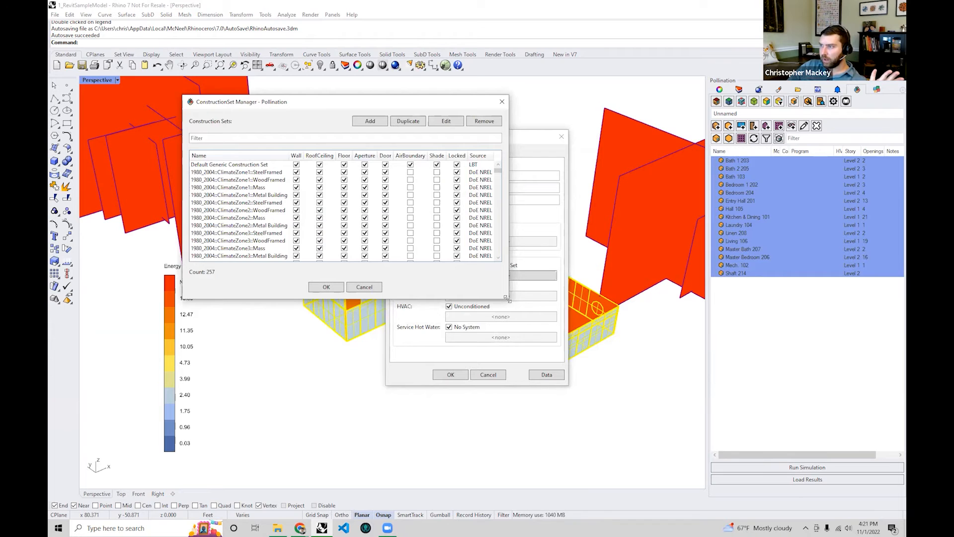
pyautogui.moveTo(506, 297); pyautogui.dragTo(544, 491)
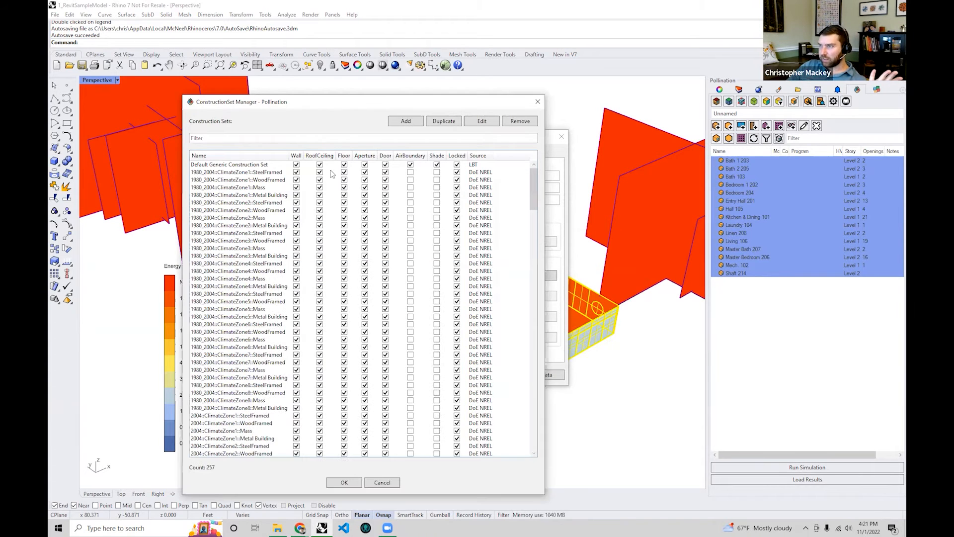
pyautogui.moveTo(323, 100); pyautogui.dragTo(249, 63)
# - Browse the available construction sets by vintage, climate zone and building type, from 1980_2004 through 2019
pyautogui.moveTo(457, 144); pyautogui.dragTo(454, 432)
pyautogui.moveTo(459, 387); pyautogui.dragTo(458, 149)
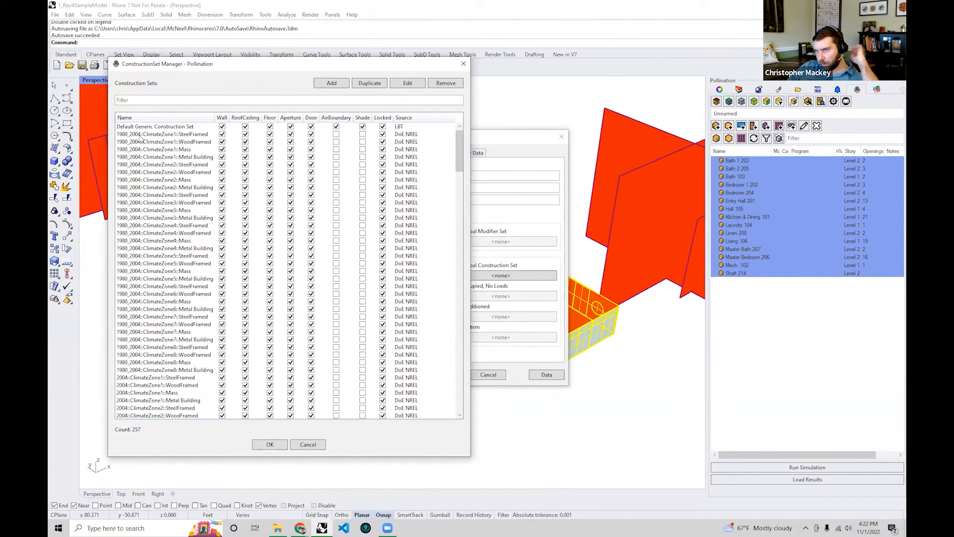
pyautogui.scroll(-7, 144, 210)
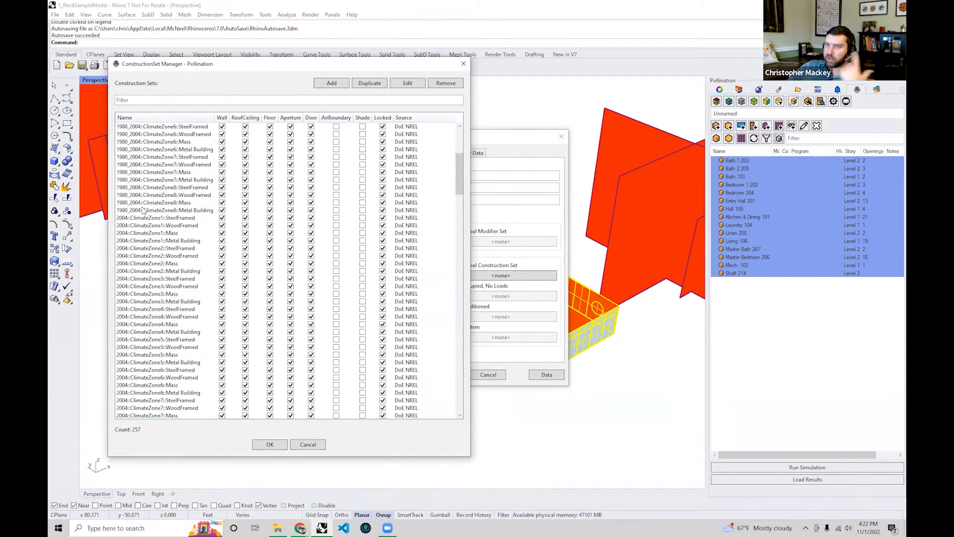
pyautogui.scroll(-9, 143, 211)
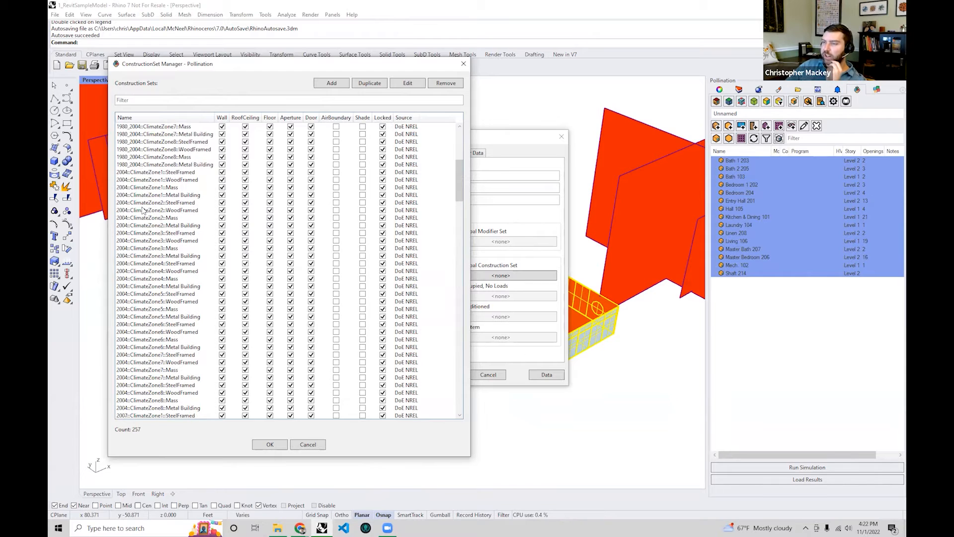
pyautogui.scroll(5, 143, 211)
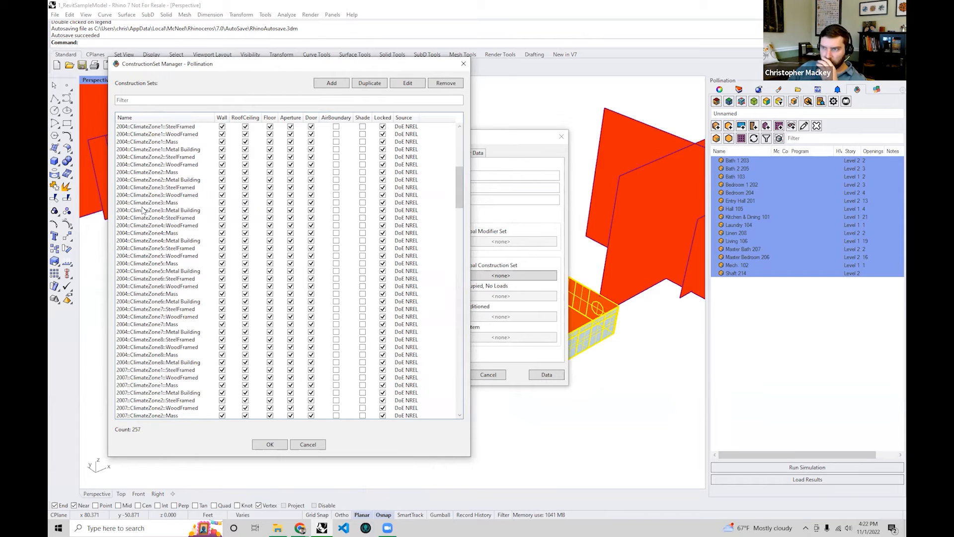
pyautogui.scroll(5, 139, 261)
pyautogui.scroll(-5, 138, 263)
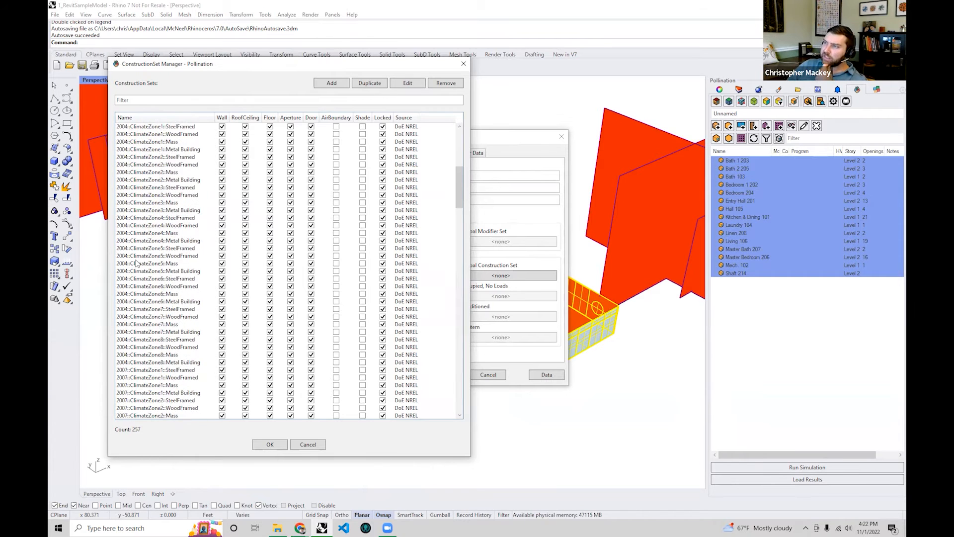
pyautogui.scroll(-20, 137, 263)
pyautogui.scroll(-12, 138, 315)
pyautogui.scroll(-4, 138, 340)
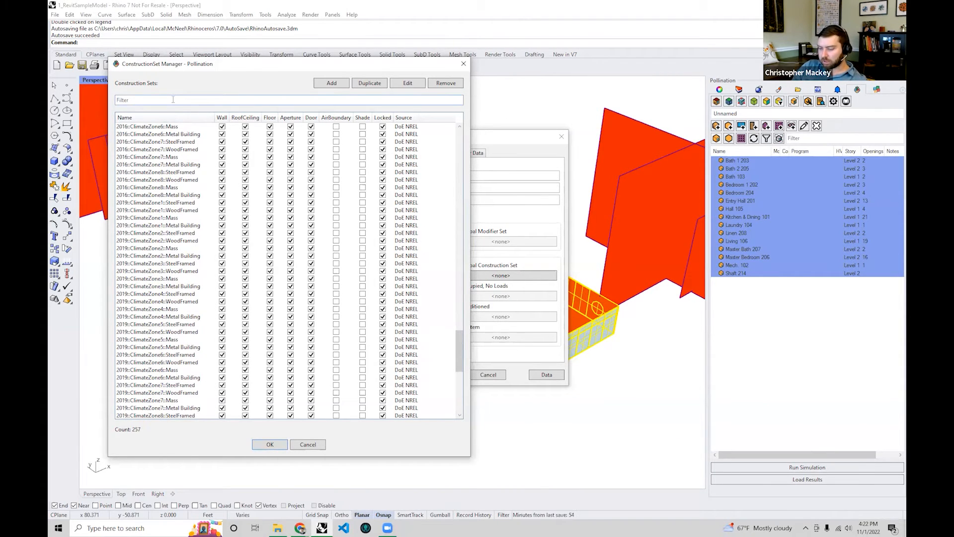
# - Filter the construction sets by 2019::ClimateZone4 and choose 2019::ClimateZone4::SteelFramed for the selected rooms
pyautogui.write('2019::ClimateZone4')
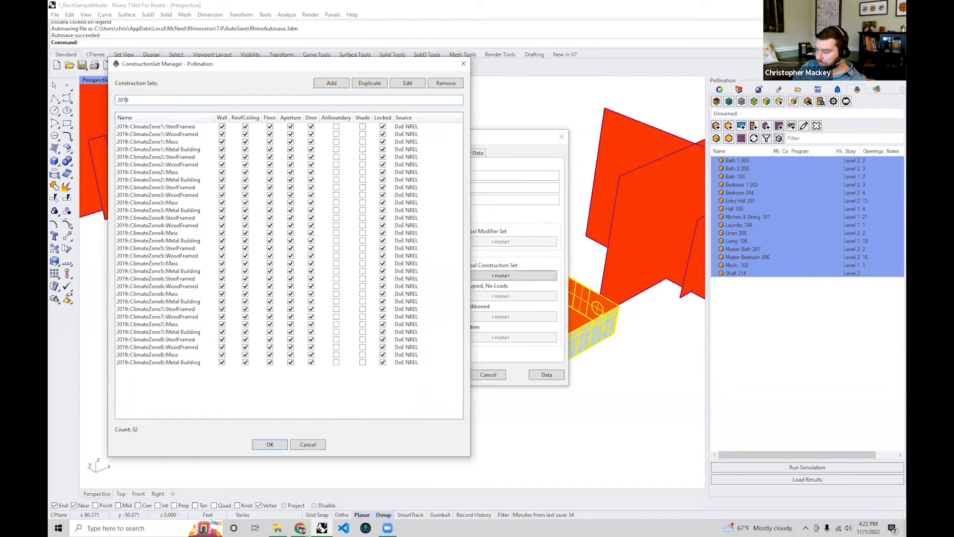
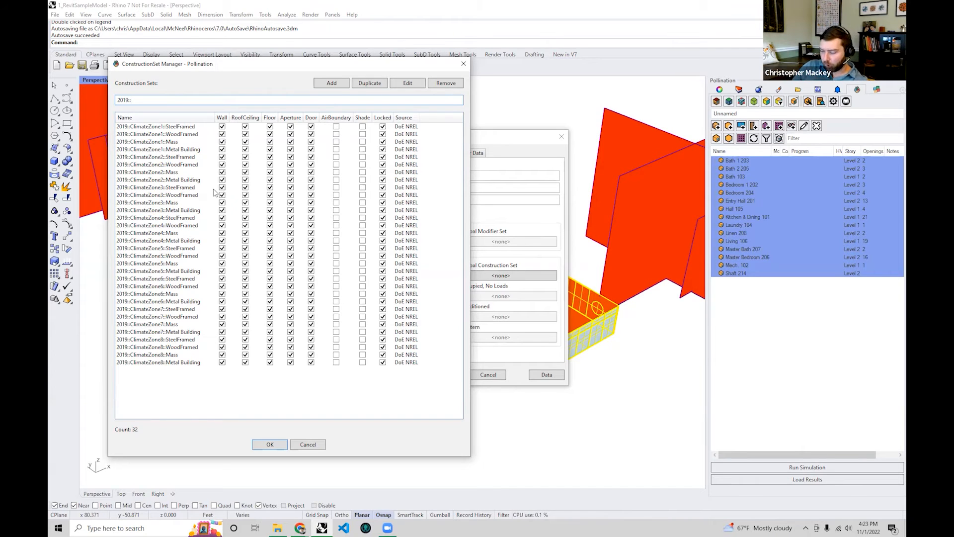
pyautogui.write('ima')
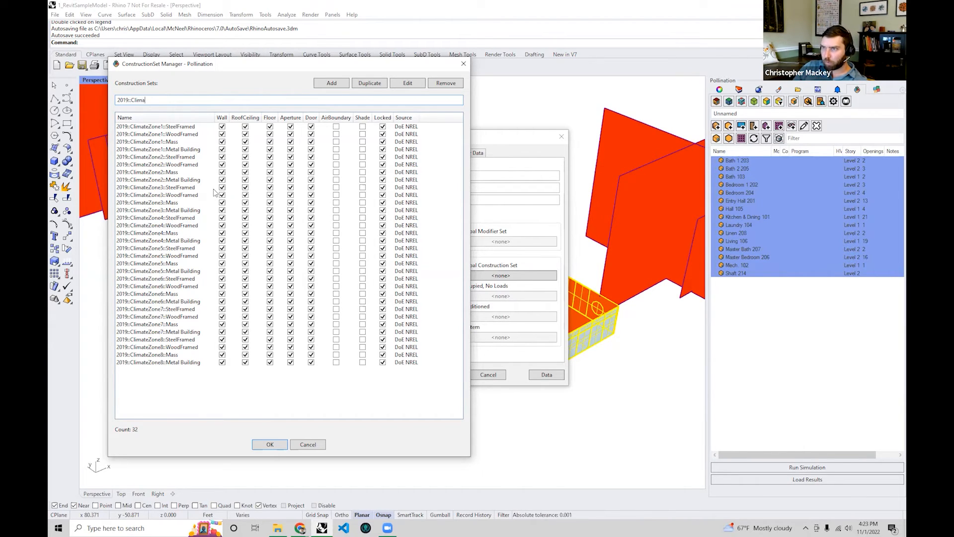
pyautogui.write('teZone4')
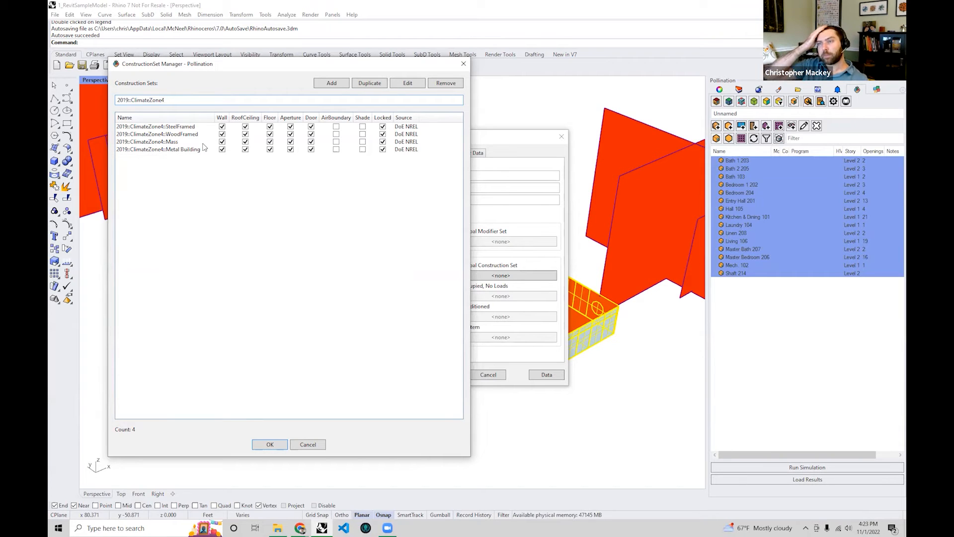
pyautogui.click(180, 128)
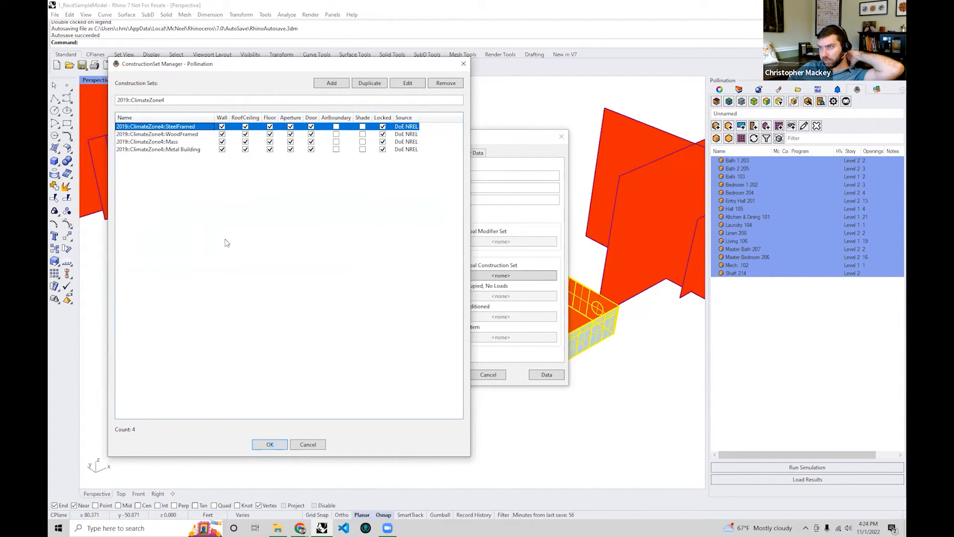
pyautogui.click(268, 445)
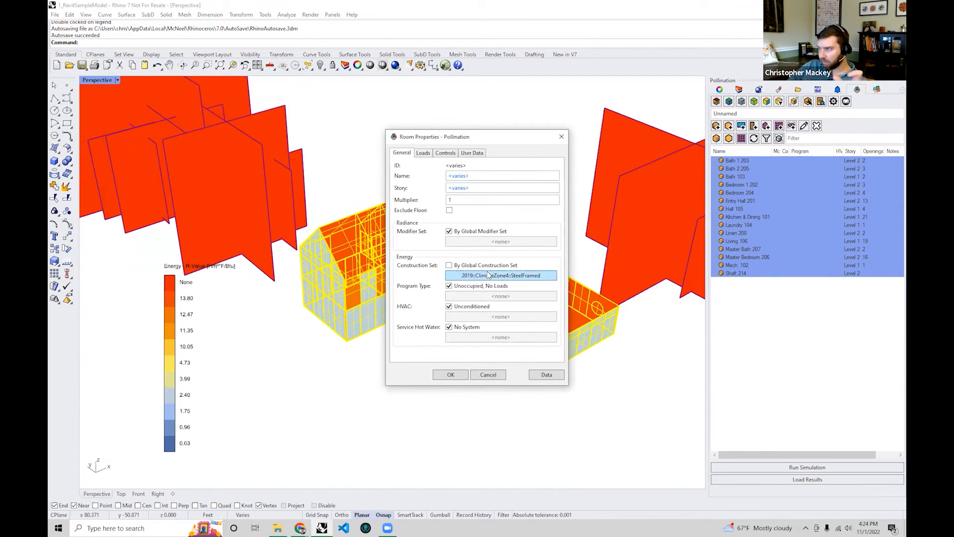
# - Apply the 2019::ClimateZone4::SteelFramed construction set to all rooms and check the R-value coloring, moving its legend clear of the shade surfaces
pyautogui.click(450, 375)
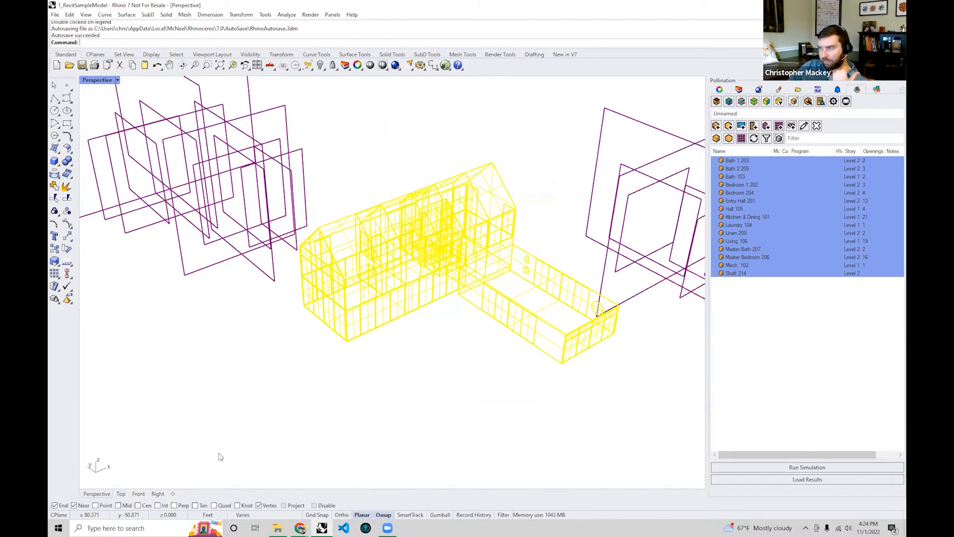
pyautogui.click(257, 444)
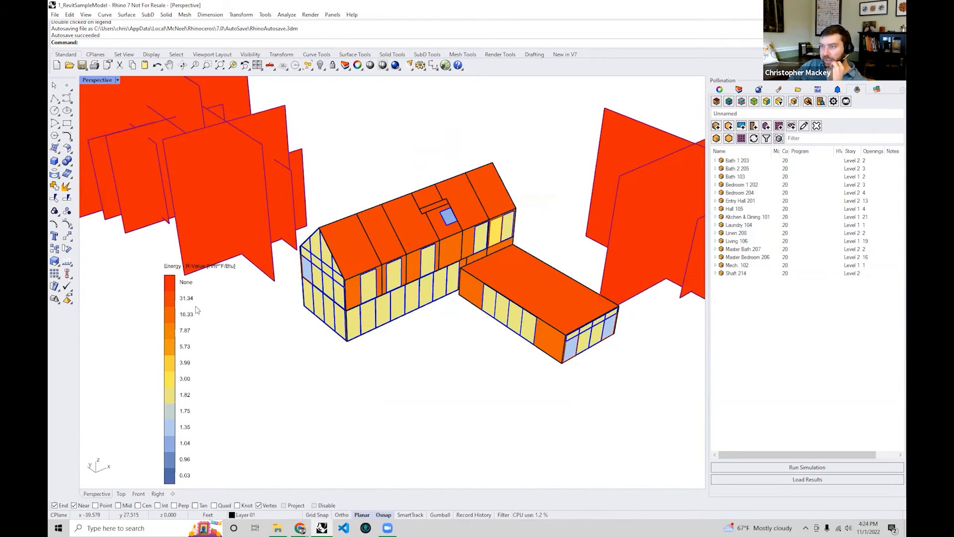
pyautogui.moveTo(200, 307); pyautogui.dragTo(179, 326, button='right')
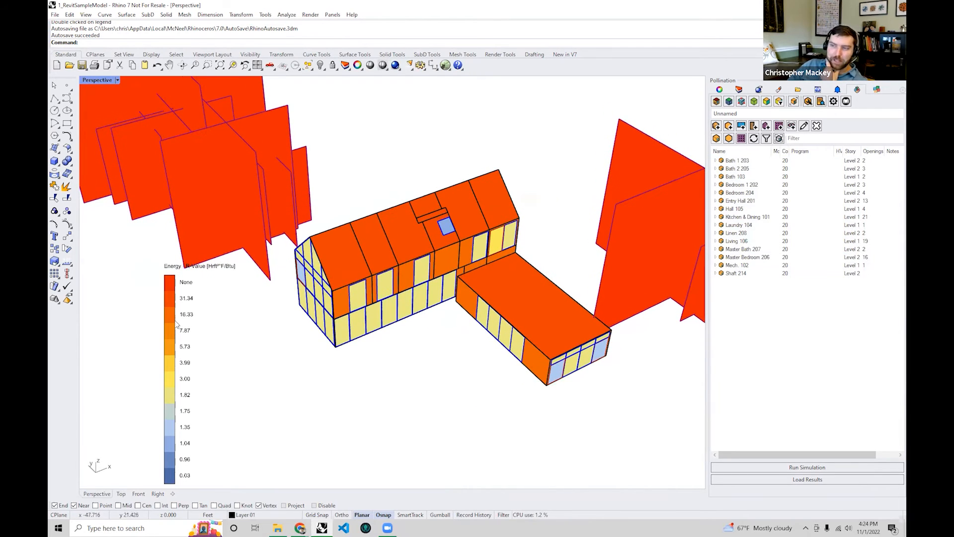
pyautogui.moveTo(169, 332); pyautogui.dragTo(135, 327)
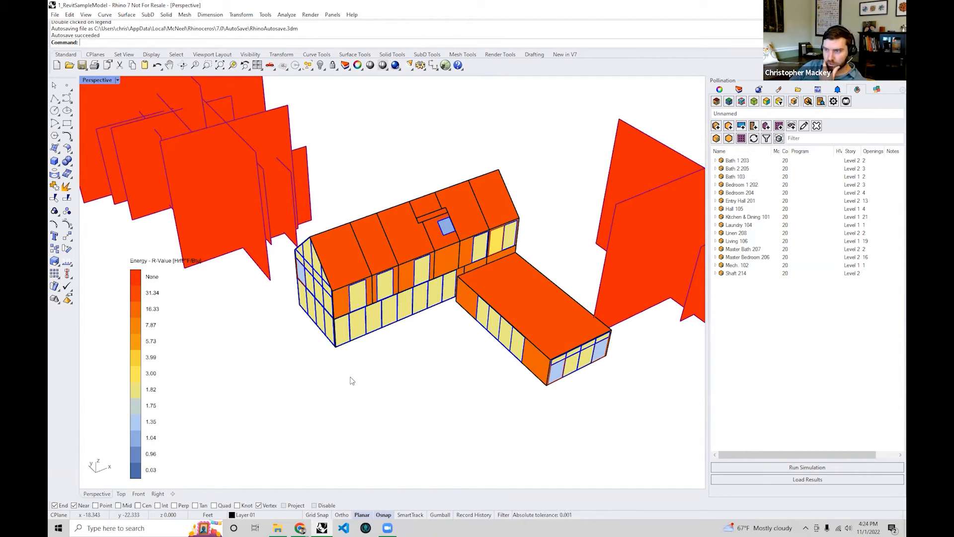
pyautogui.moveTo(413, 416); pyautogui.dragTo(571, 259, button='right')
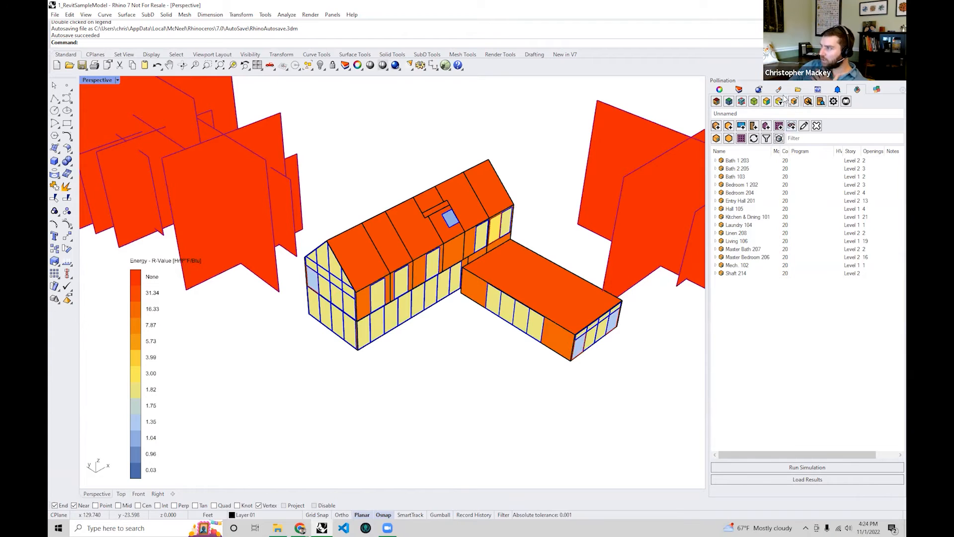
# - Color the model faces by Energy - Construction and move the legend up so all its entries can be read
pyautogui.click(755, 102)
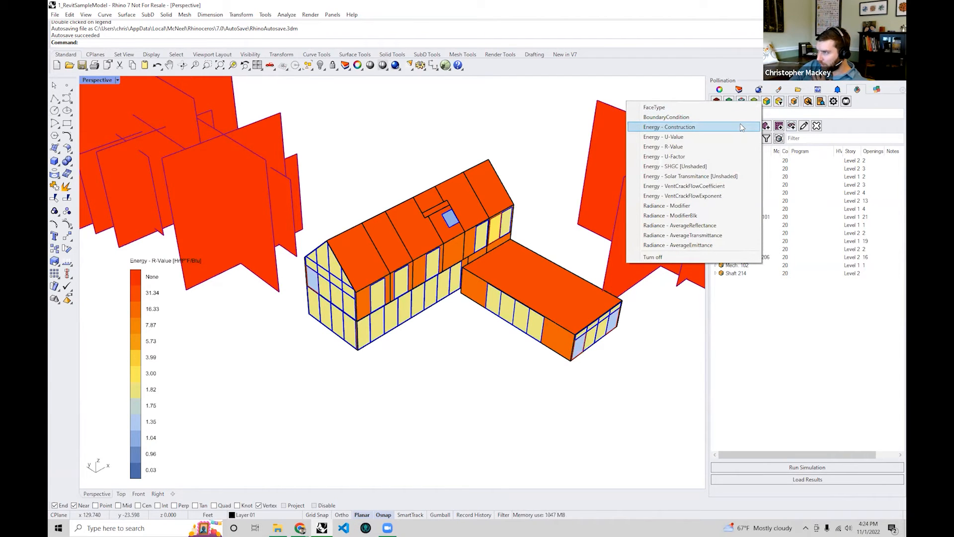
pyautogui.click(740, 127)
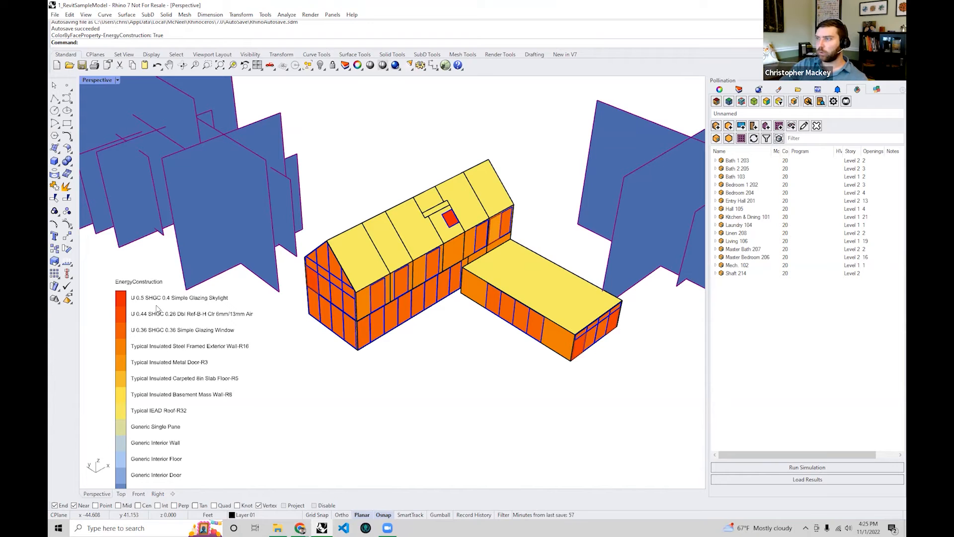
pyautogui.keyDown('shift'); pyautogui.moveTo(242, 343); pyautogui.dragTo(353, 308, button='right'); pyautogui.keyUp('shift')
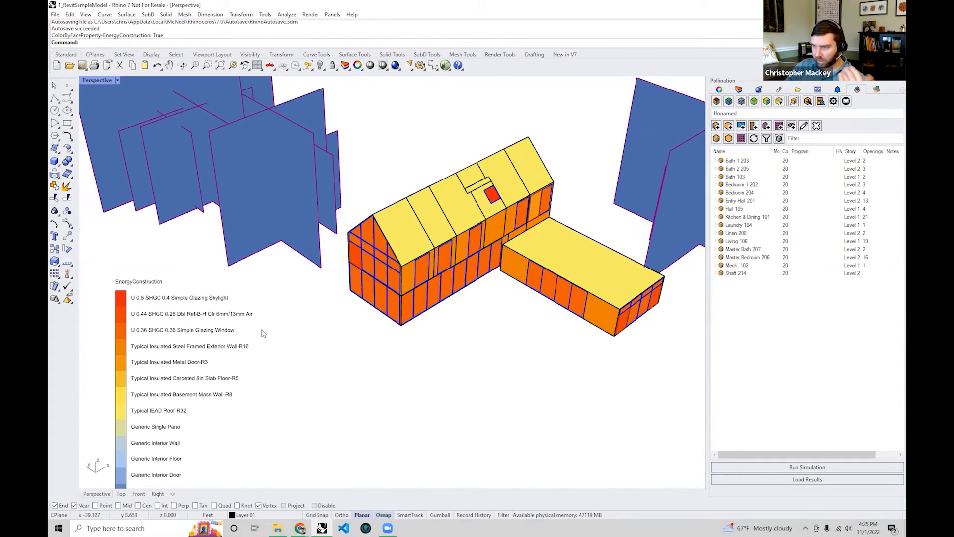
pyautogui.moveTo(126, 413); pyautogui.dragTo(131, 374)
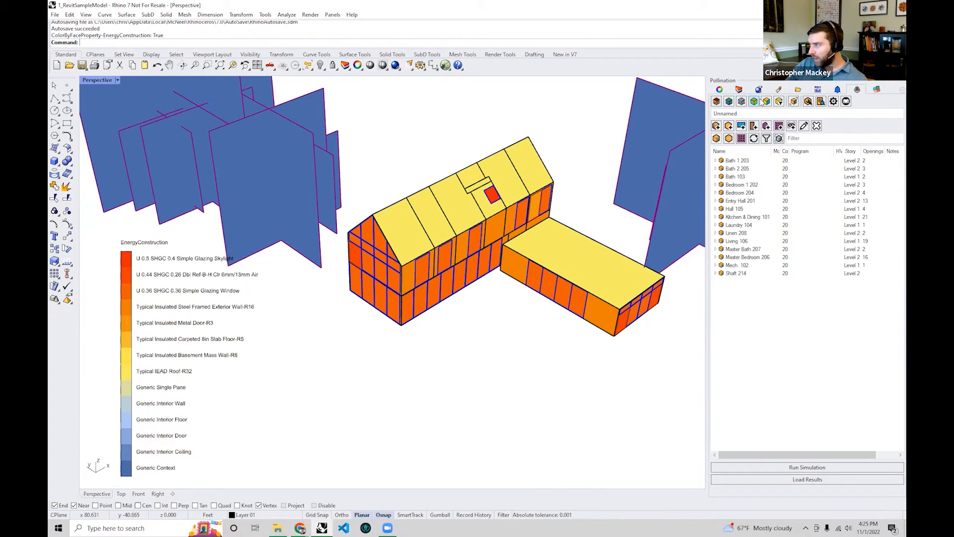
# - Color the faces by Energy - U-Factor, reposition the legend, and examine the windows, walls, roof and skylight of the house
pyautogui.click(758, 101)
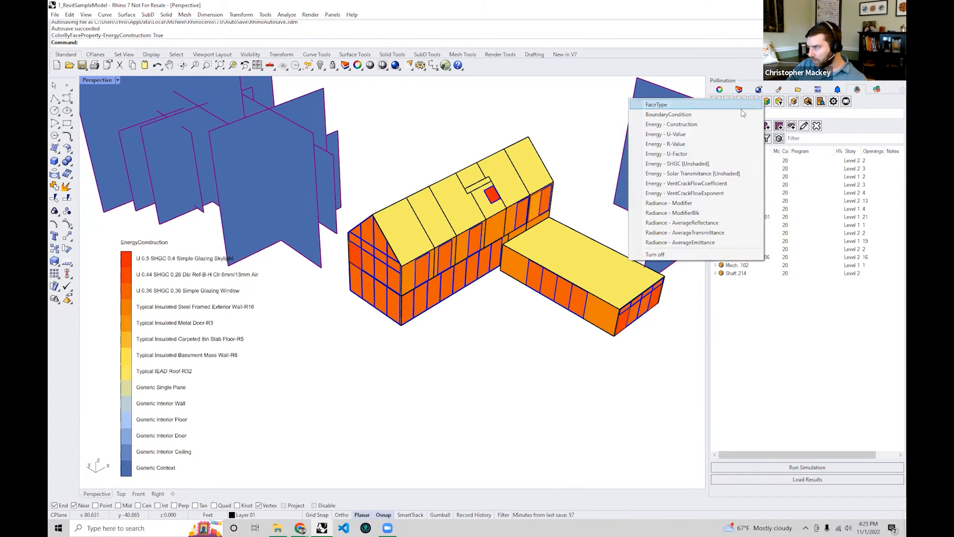
pyautogui.click(688, 153)
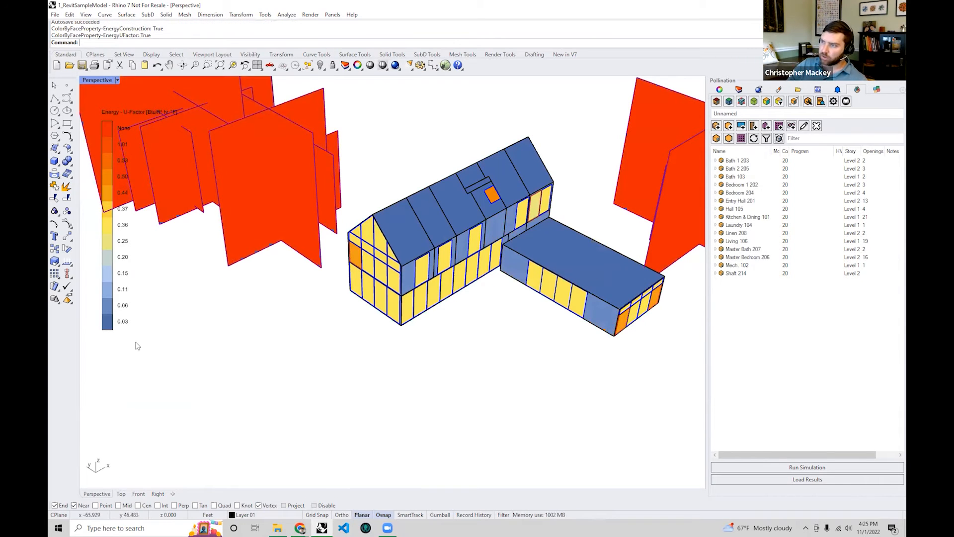
pyautogui.moveTo(106, 270); pyautogui.dragTo(205, 413)
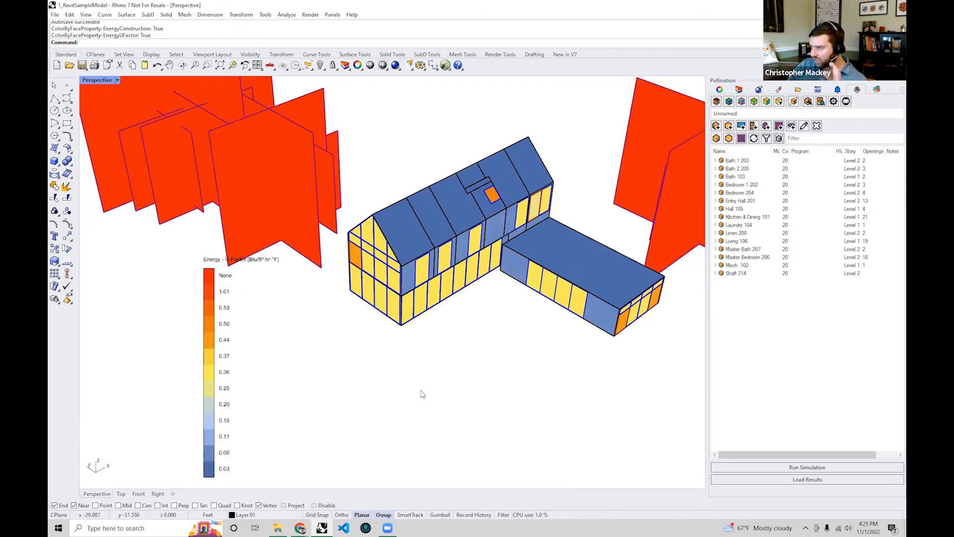
pyautogui.moveTo(422, 396); pyautogui.dragTo(494, 264, button='right')
pyautogui.scroll(5, 492, 264)
pyautogui.moveTo(402, 300); pyautogui.dragTo(308, 298, button='right')
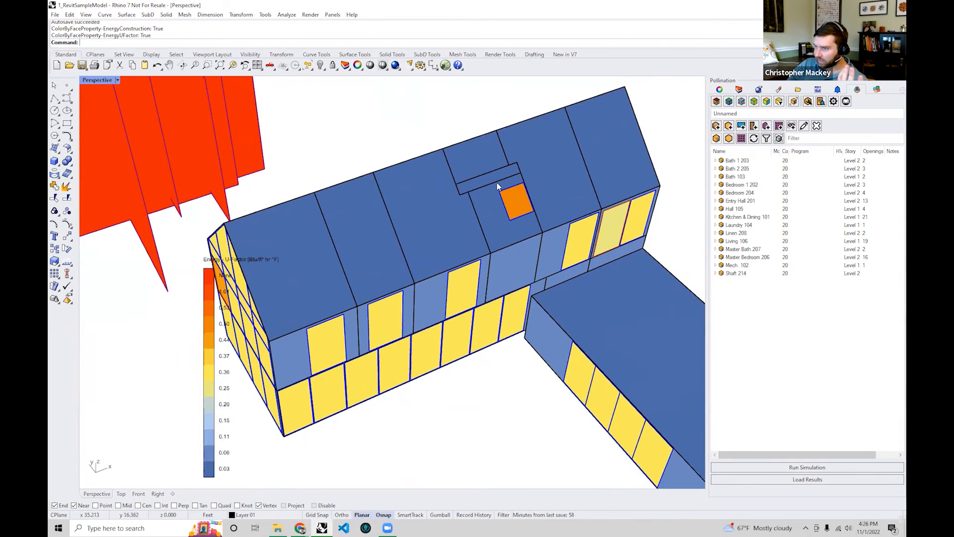
pyautogui.moveTo(531, 184)
pyautogui.mouseDown(button='right')
pyautogui.moveTo(543, 174)
pyautogui.moveTo(526, 181)
pyautogui.mouseUp(button='right')
pyautogui.scroll(-2, 535, 178)
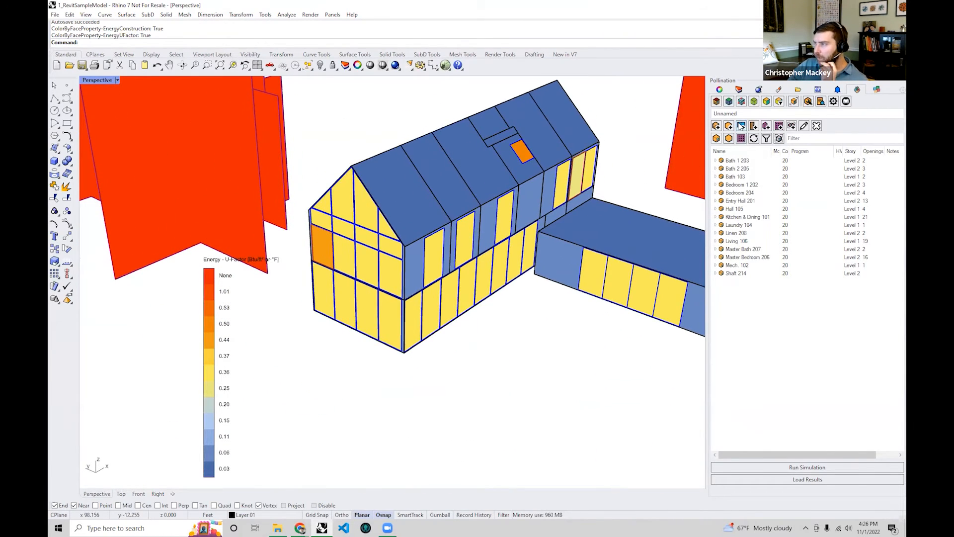
# - Color the faces by Energy - SHGC [Unshaded], place the legend beside the house, and examine the glazing on the gable end
pyautogui.click(755, 100)
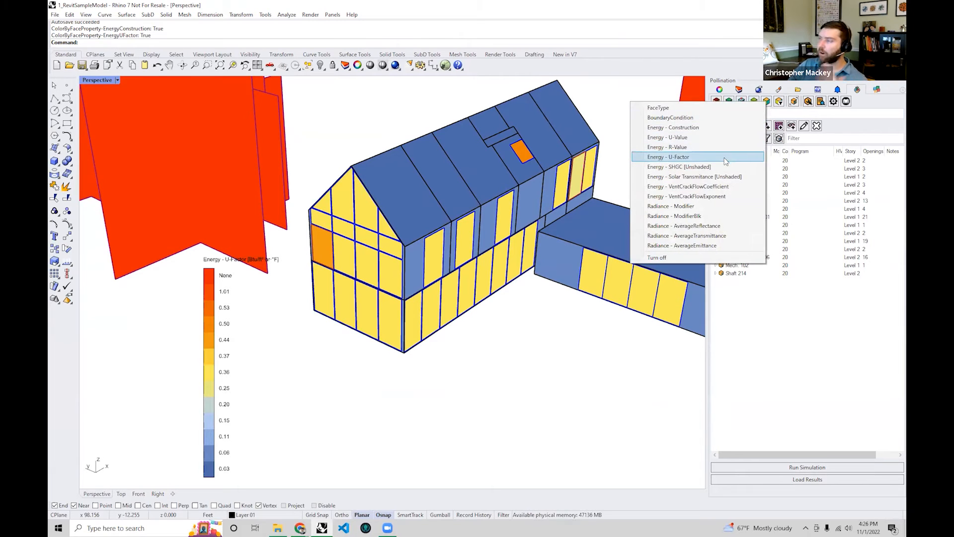
pyautogui.click(721, 168)
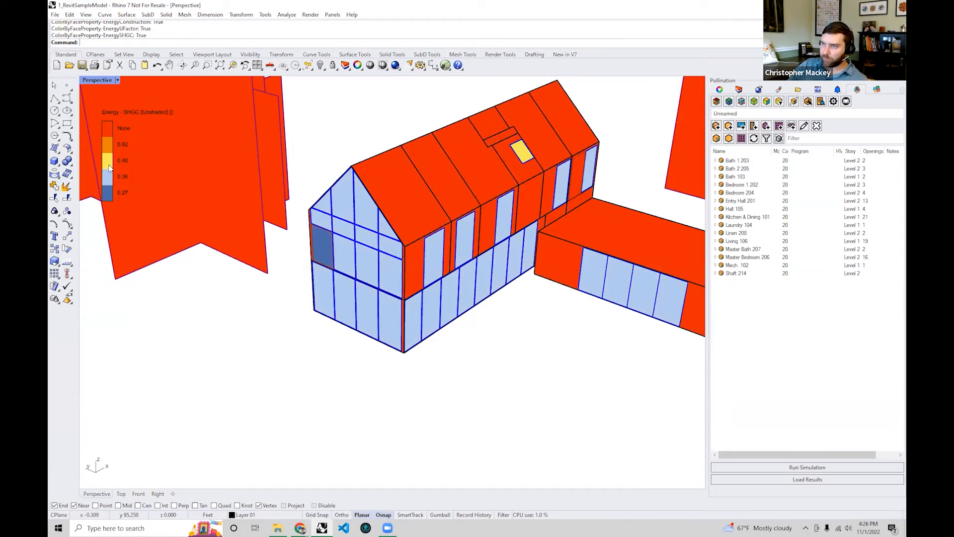
pyautogui.moveTo(110, 168); pyautogui.dragTo(206, 423)
pyautogui.moveTo(249, 436); pyautogui.dragTo(321, 451, button='right')
pyautogui.moveTo(457, 415); pyautogui.dragTo(360, 205, button='right')
pyautogui.scroll(2, 360, 205)
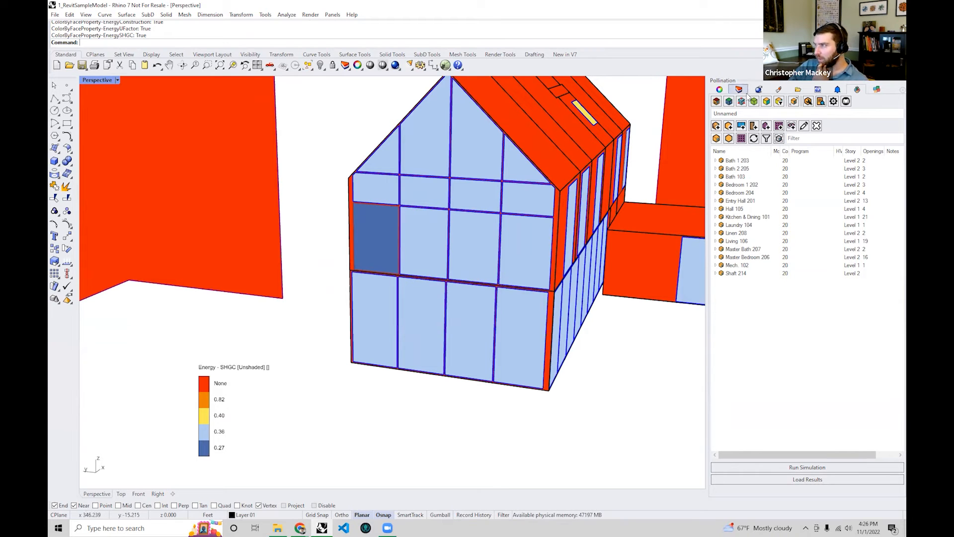
# - Color the faces by FaceType and examine the door, aperture, wall and roof types around both wings of the house
pyautogui.click(766, 101)
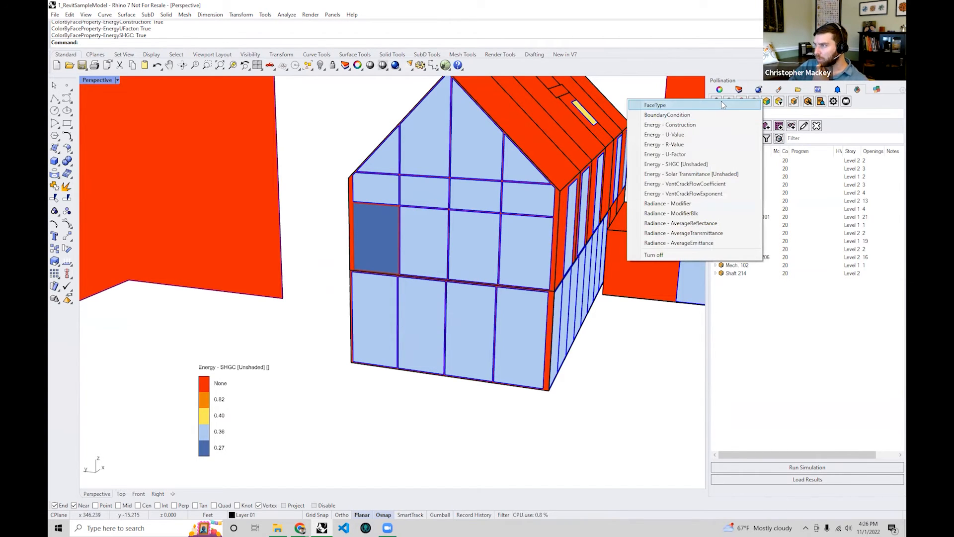
pyautogui.click(655, 105)
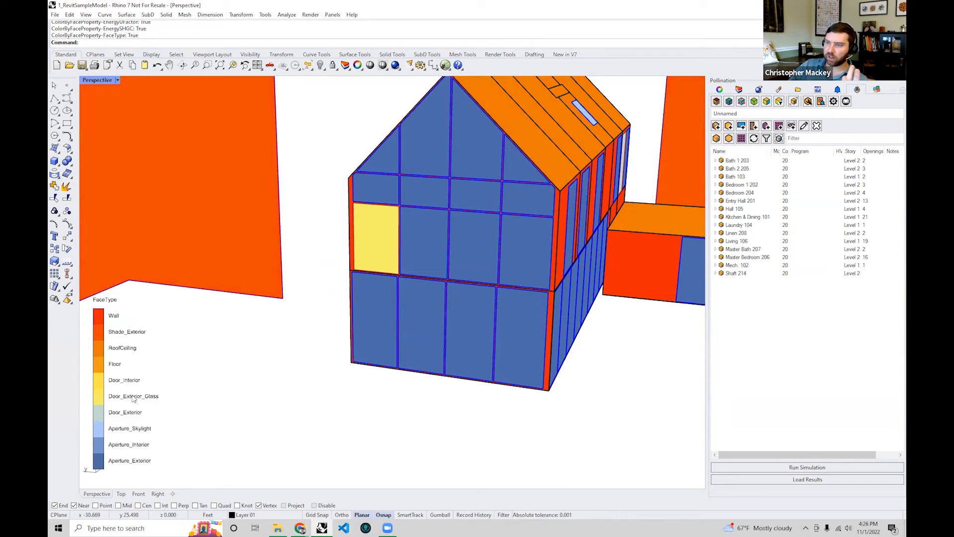
pyautogui.moveTo(586, 260); pyautogui.dragTo(565, 281, button='right')
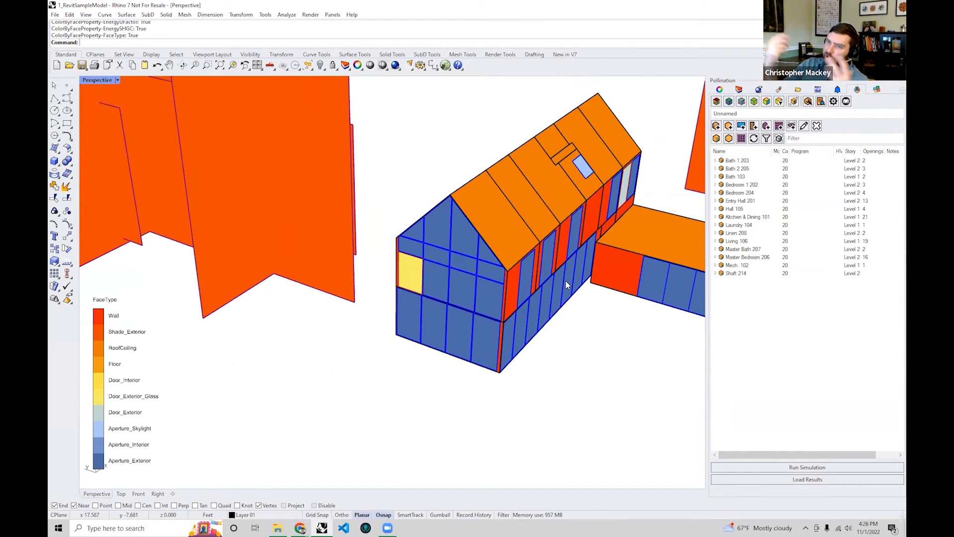
pyautogui.moveTo(566, 281); pyautogui.dragTo(520, 266, button='right')
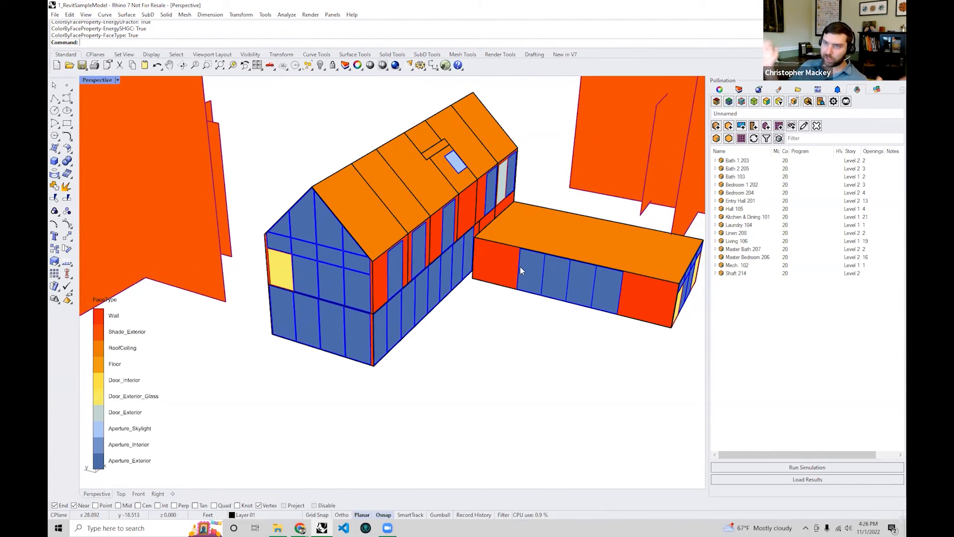
pyautogui.moveTo(520, 266); pyautogui.dragTo(464, 373, button='right')
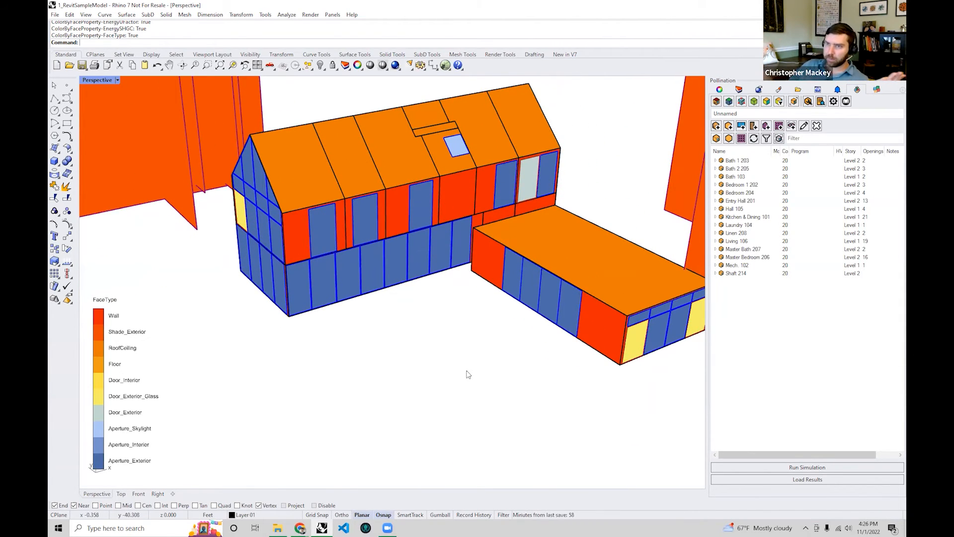
pyautogui.moveTo(456, 341); pyautogui.dragTo(477, 350, button='right')
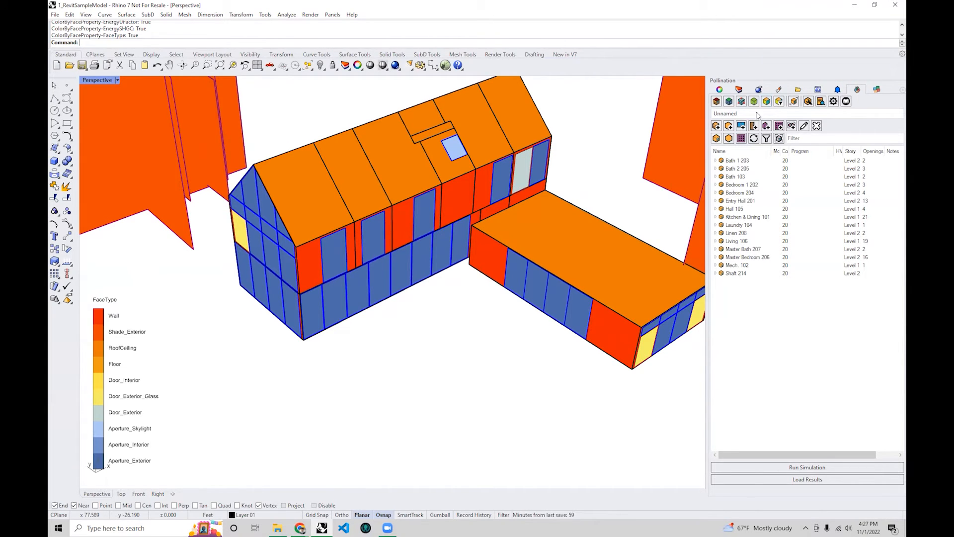
pyautogui.moveTo(409, 294)
pyautogui.mouseDown(button='right')
pyautogui.moveTo(411, 320)
pyautogui.moveTo(424, 302)
pyautogui.mouseUp(button='right')
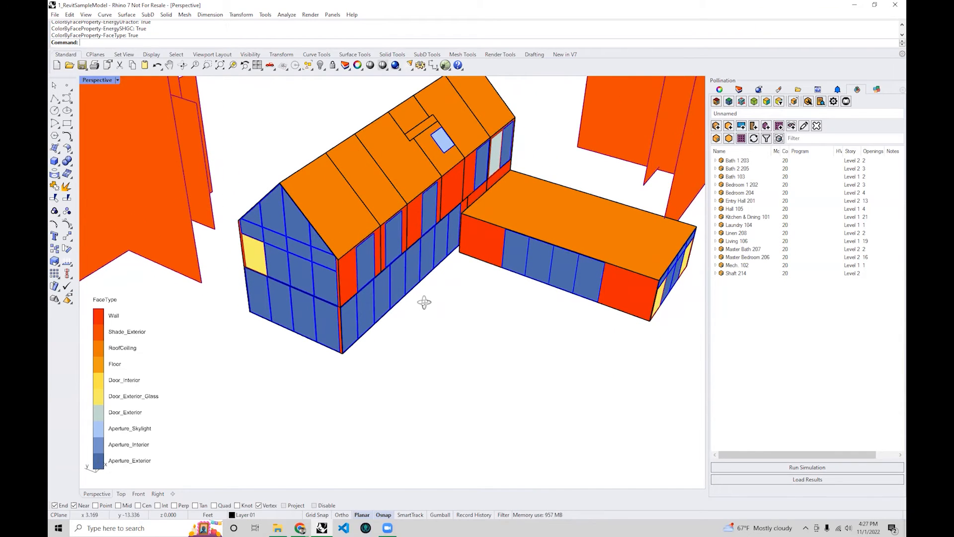
# - Switch to File Explorer, open a new window there, and go to Local Disk (C:)
pyautogui.click(278, 528)
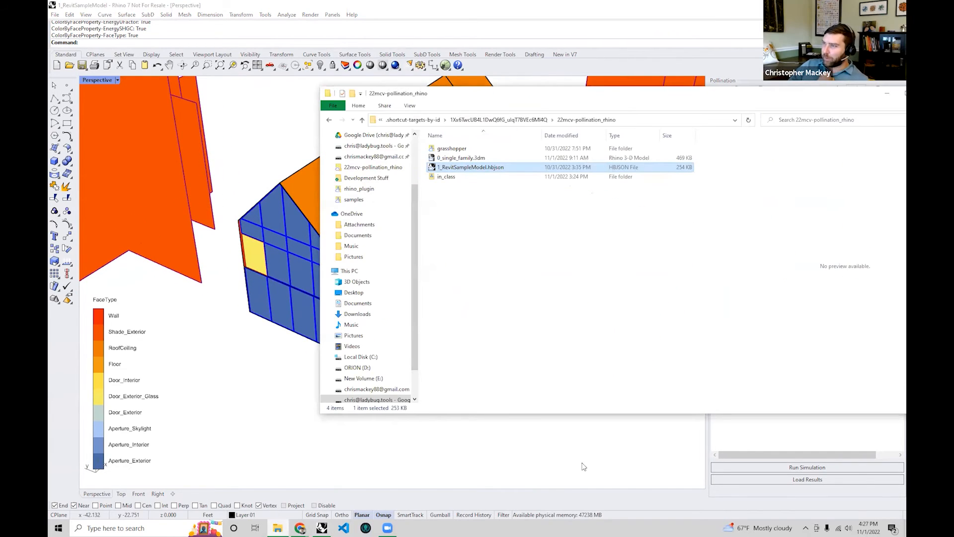
pyautogui.moveTo(668, 94); pyautogui.dragTo(622, 94)
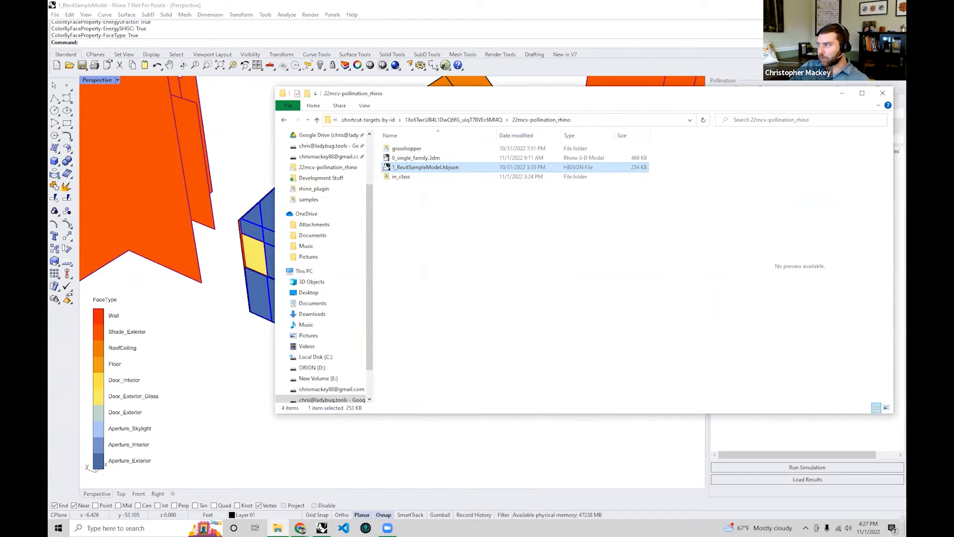
pyautogui.click(286, 470)
pyautogui.rightClick(278, 527)
pyautogui.click(304, 484)
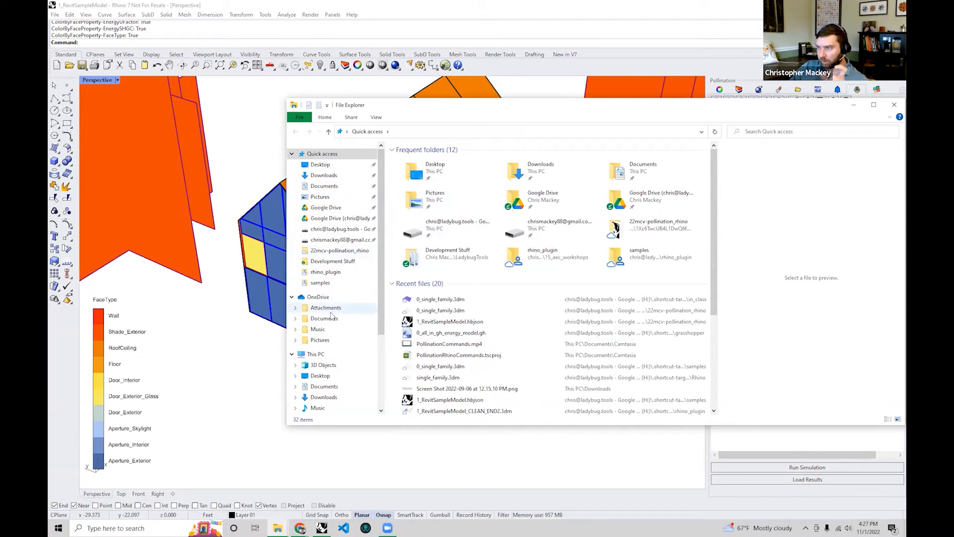
pyautogui.scroll(-2, 330, 339)
pyautogui.click(323, 368)
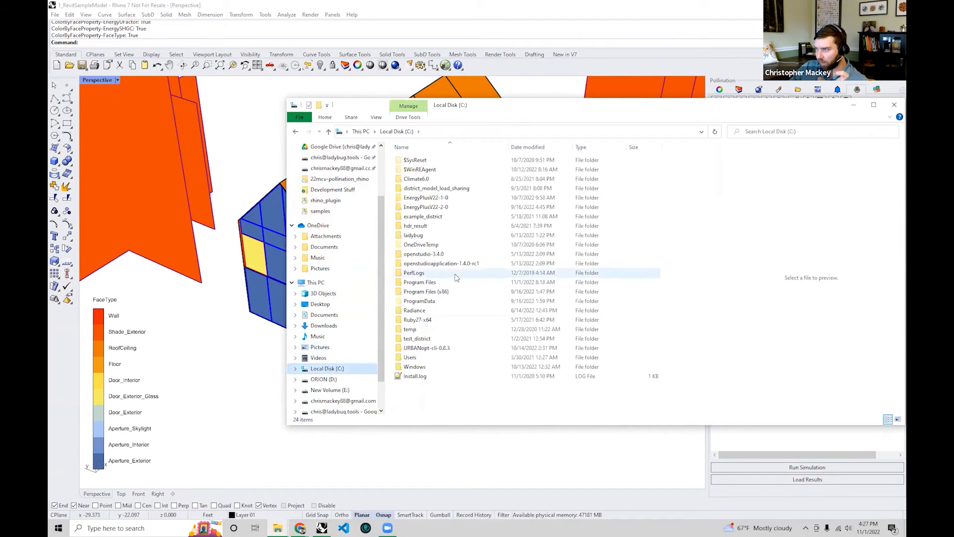
# - Go to the Program Files\ladybug_tools\resources\standards folder on the C: drive
pyautogui.doubleClick(429, 283)
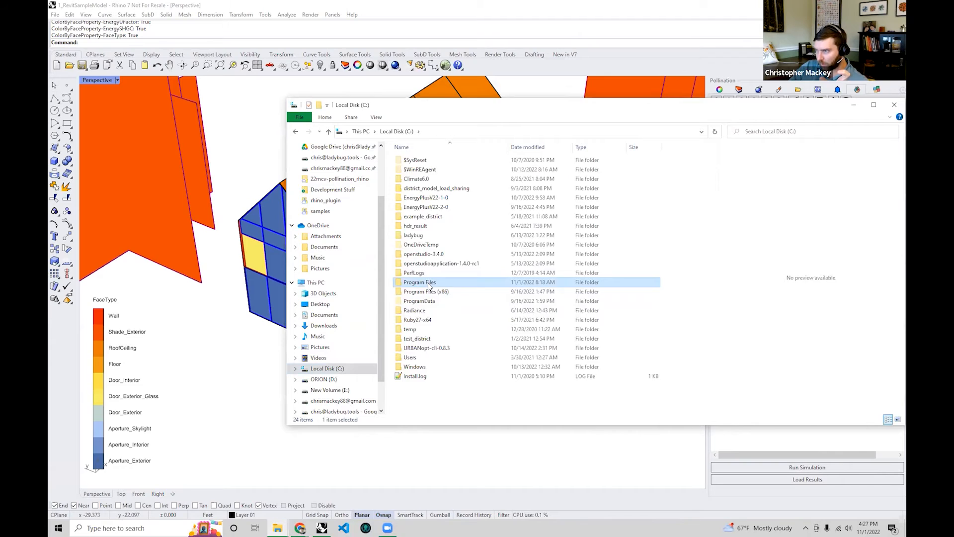
pyautogui.doubleClick(437, 302)
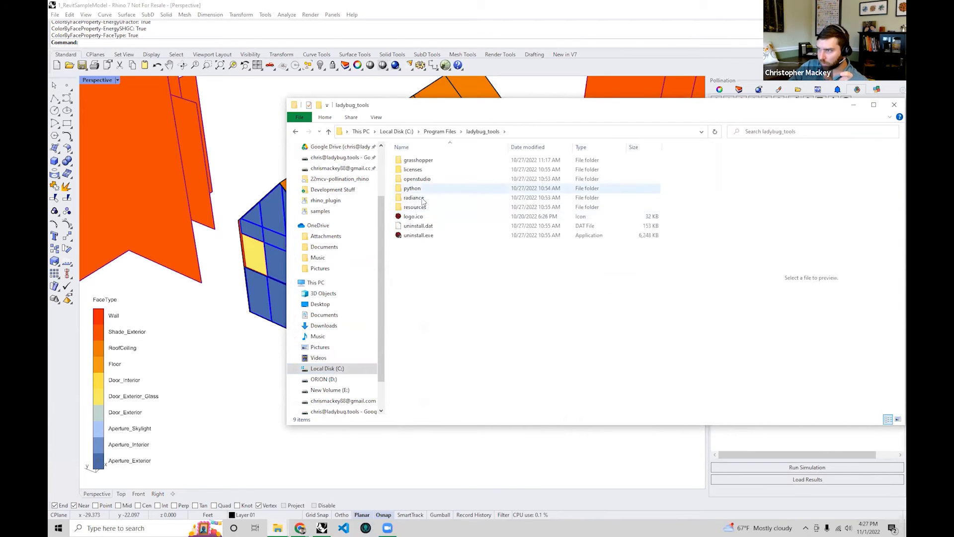
pyautogui.doubleClick(424, 207)
pyautogui.doubleClick(431, 172)
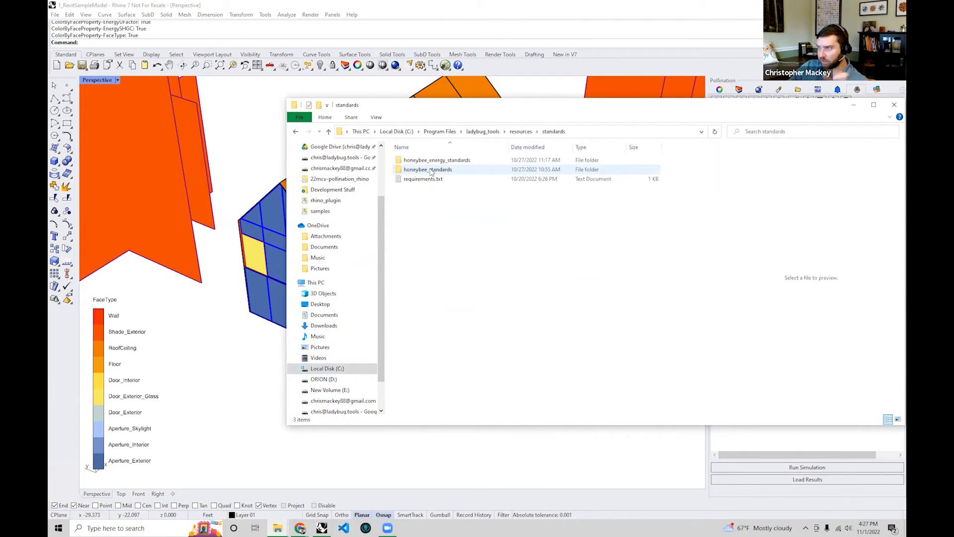
# - Open the honeybee_energy_standards folder, look through its constructions subfolder, and return to honeybee_energy_standards
pyautogui.click(436, 172)
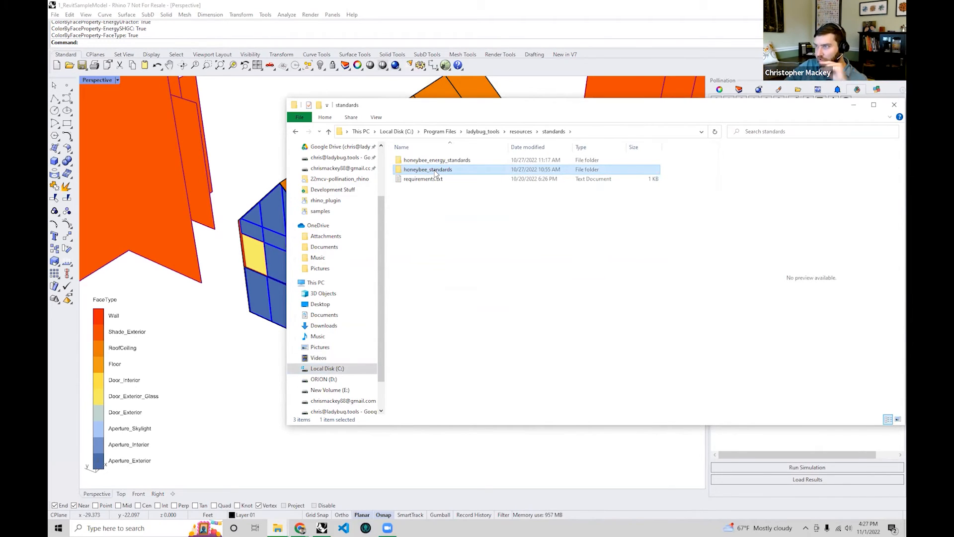
pyautogui.doubleClick(430, 160)
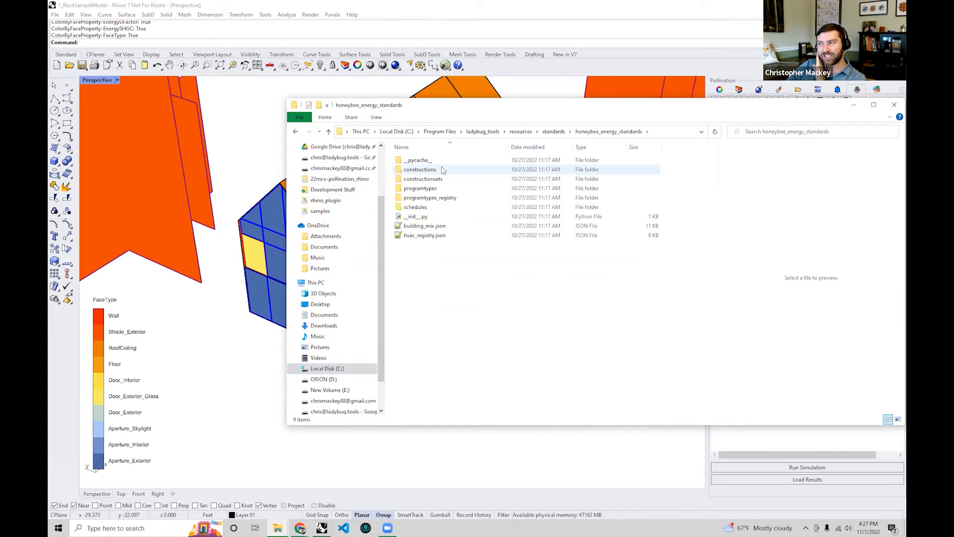
pyautogui.doubleClick(420, 170)
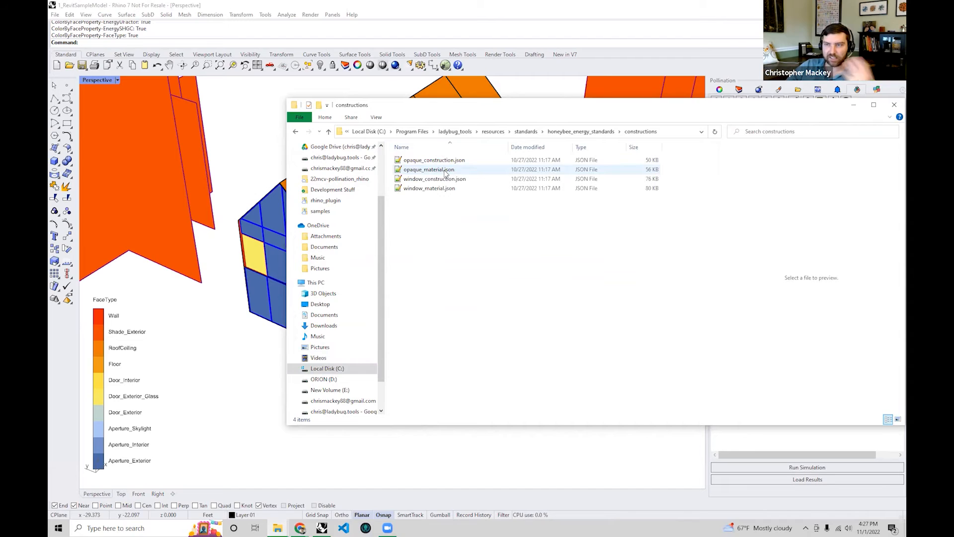
pyautogui.click(581, 132)
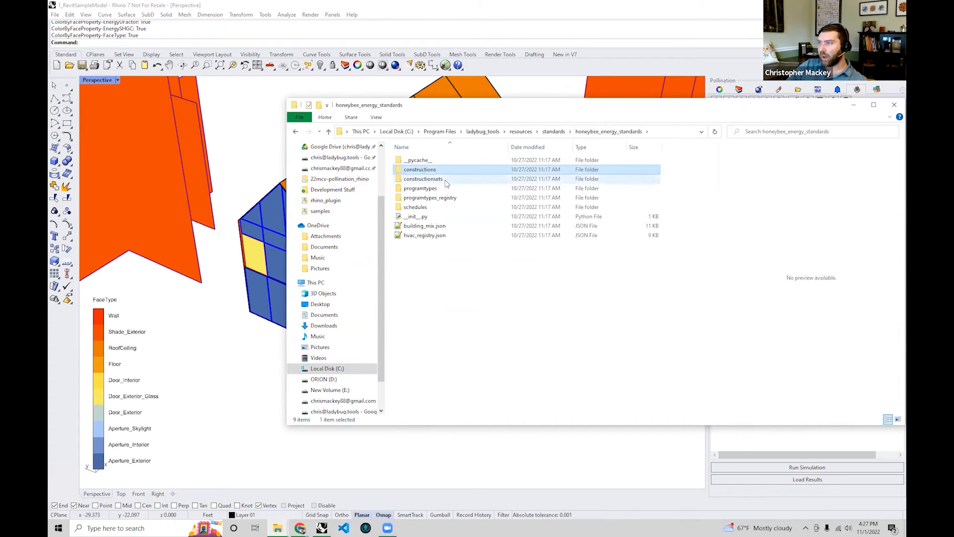
# - Look through the constructionsets folder in honeybee_energy_standards and return to the ladybug_tools folder in Program Files
pyautogui.doubleClick(445, 180)
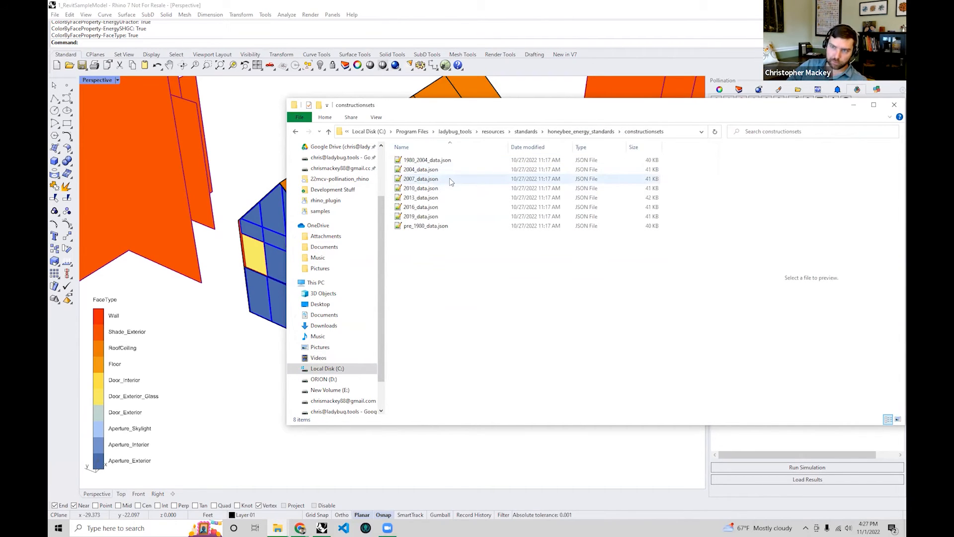
pyautogui.moveTo(574, 108); pyautogui.dragTo(462, 99)
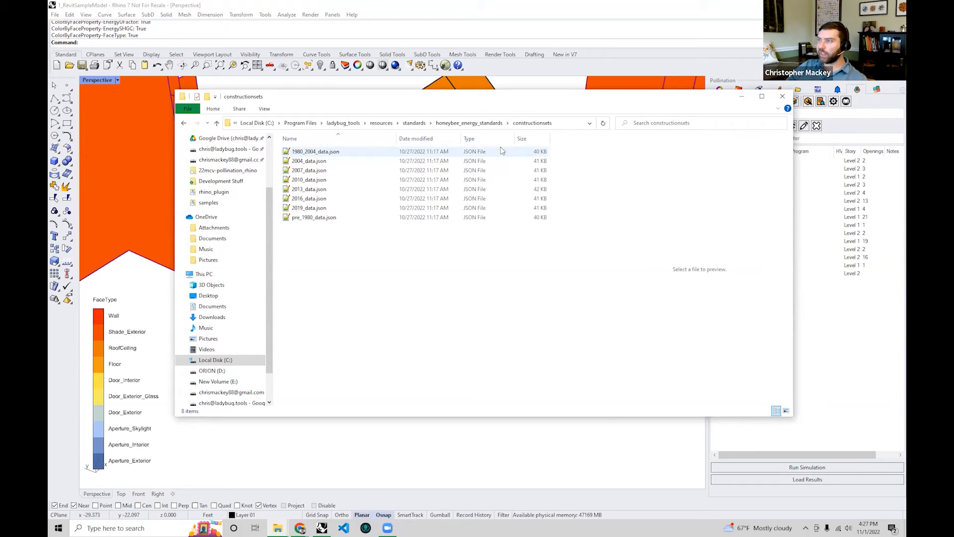
pyautogui.click(355, 126)
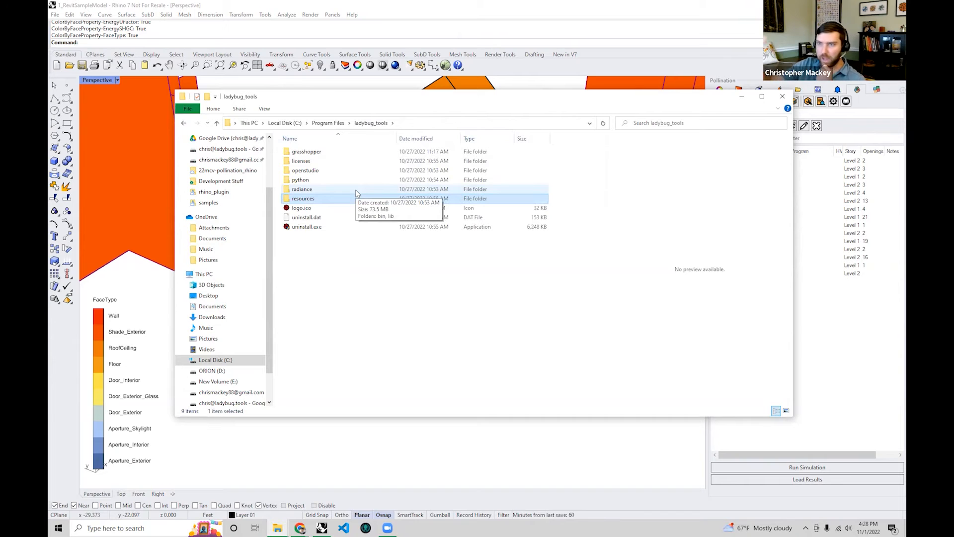
pyautogui.click(374, 314)
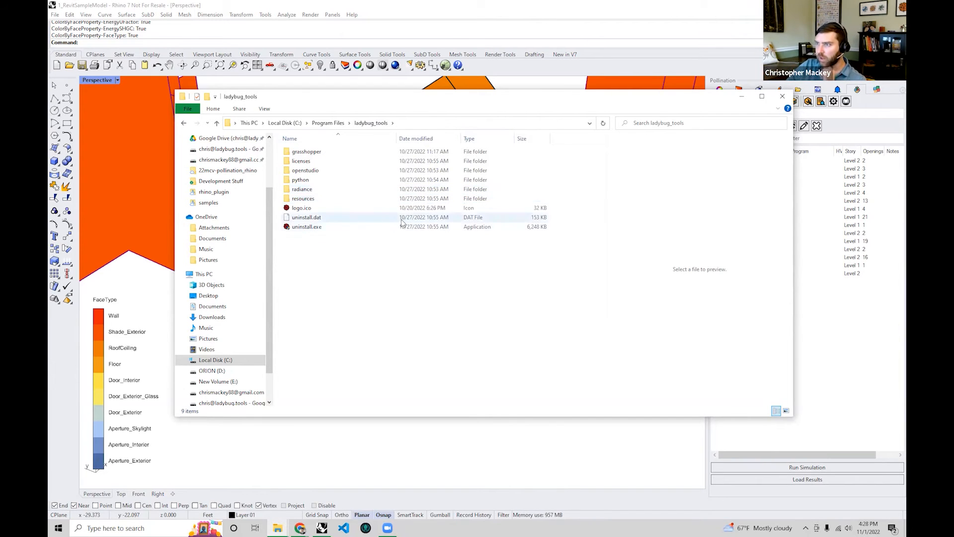
# - Go to the AppData\Roaming\ladybug_tools\standards folder inside the user's profile folder on the C: drive
pyautogui.click(281, 123)
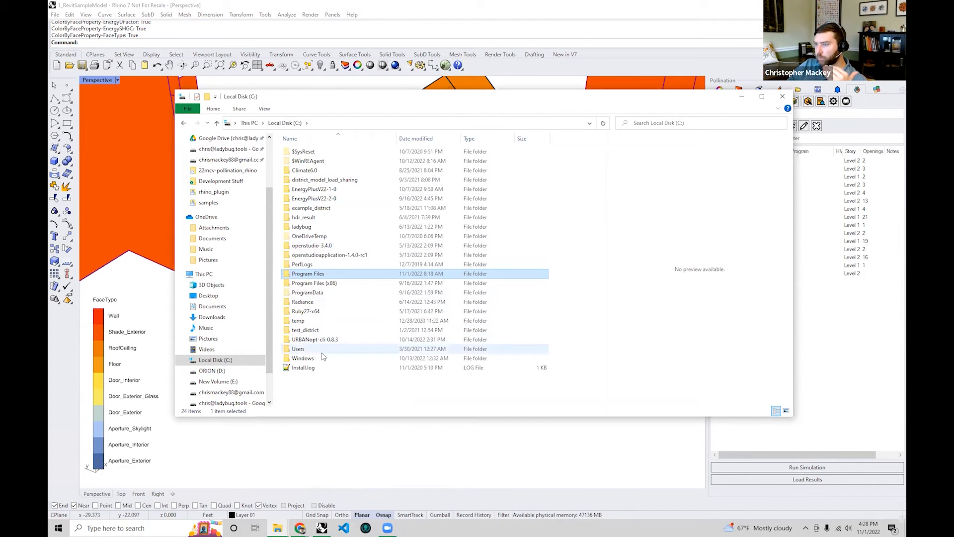
pyautogui.doubleClick(322, 350)
pyautogui.click(323, 153)
pyautogui.doubleClick(322, 153)
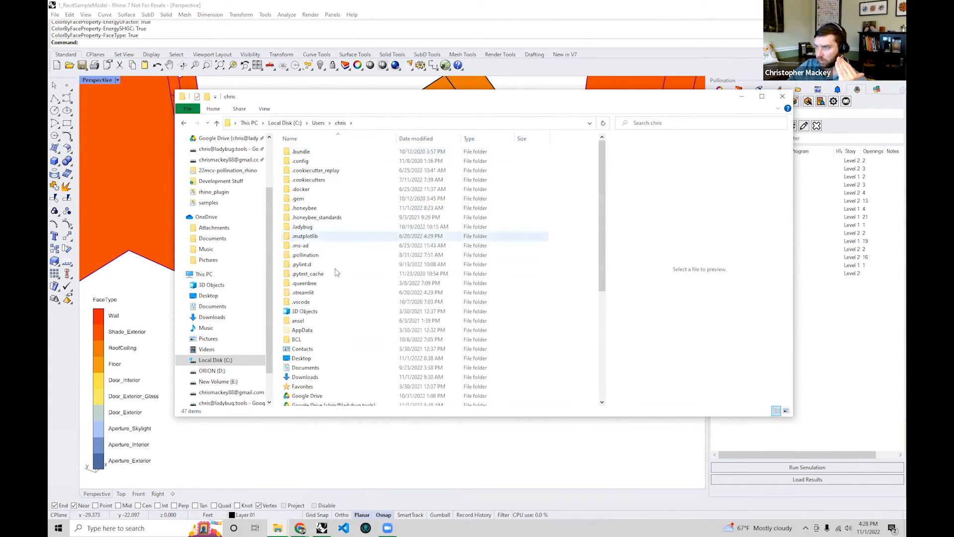
pyautogui.doubleClick(325, 329)
pyautogui.doubleClick(332, 170)
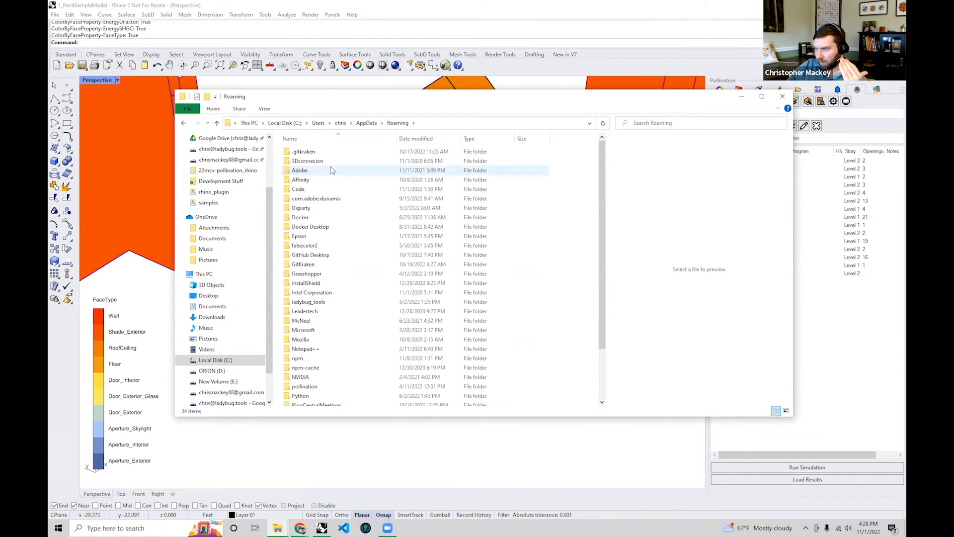
pyautogui.doubleClick(342, 302)
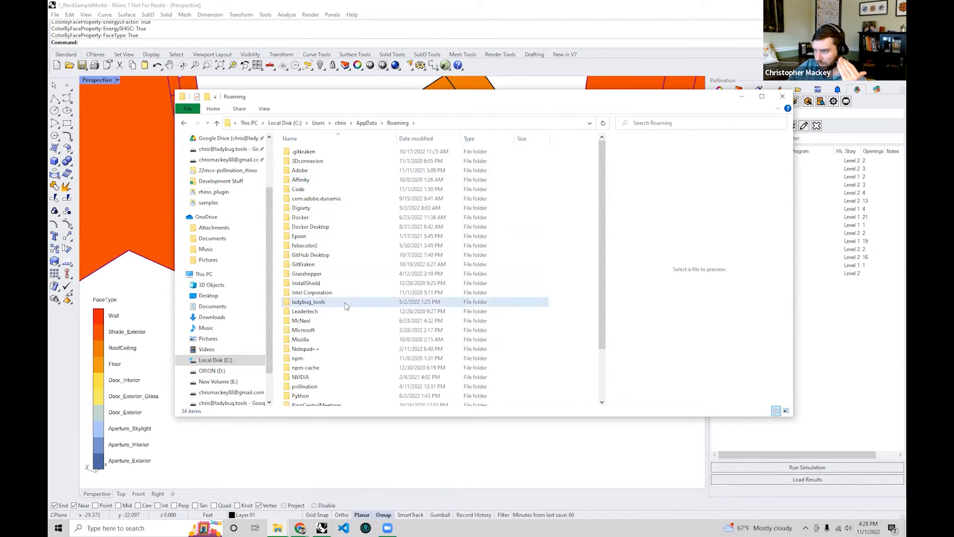
pyautogui.doubleClick(343, 170)
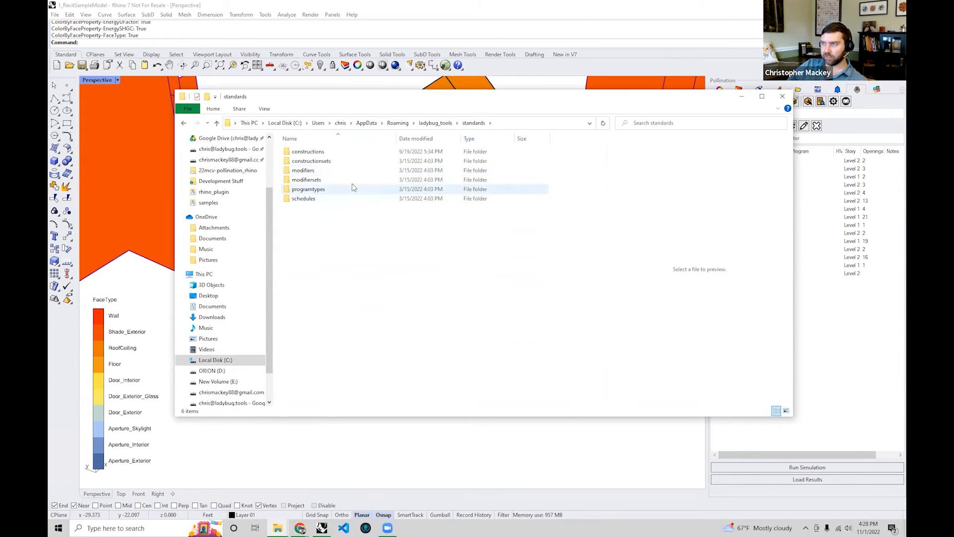
# - Check the constructions subfolder of the user standards folder, return to standards, and minimize File Explorer to get back to the Rhino model
pyautogui.doubleClick(322, 155)
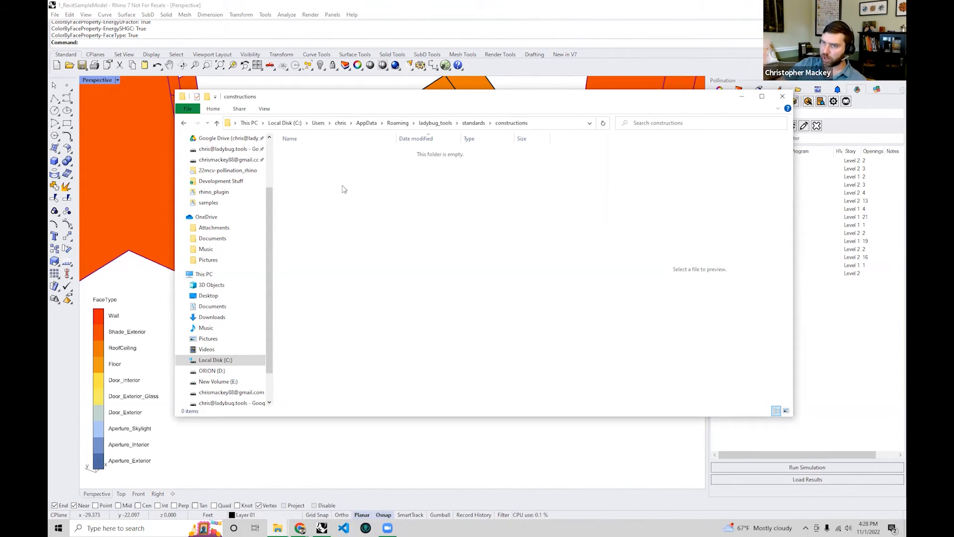
pyautogui.click(473, 123)
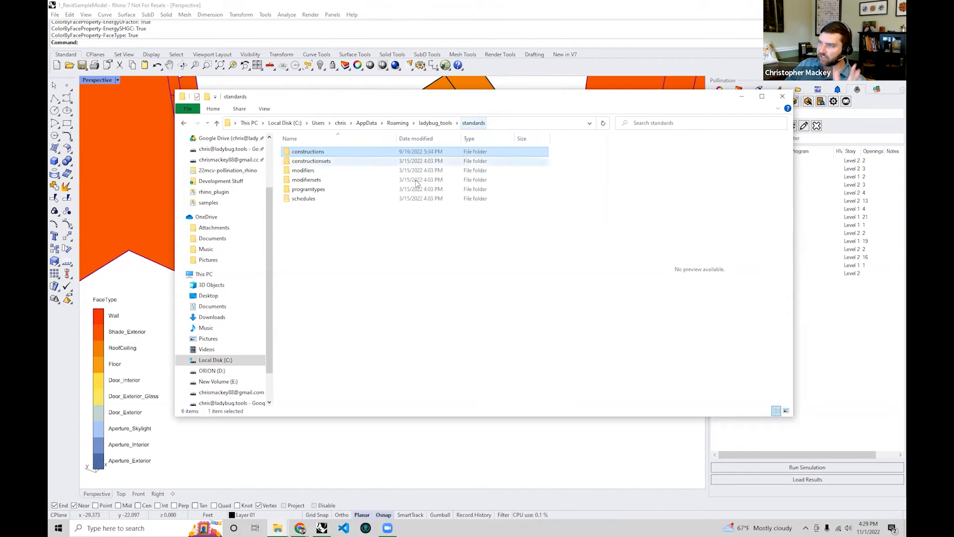
pyautogui.moveTo(322, 306); pyautogui.dragTo(286, 142)
pyautogui.click(342, 277)
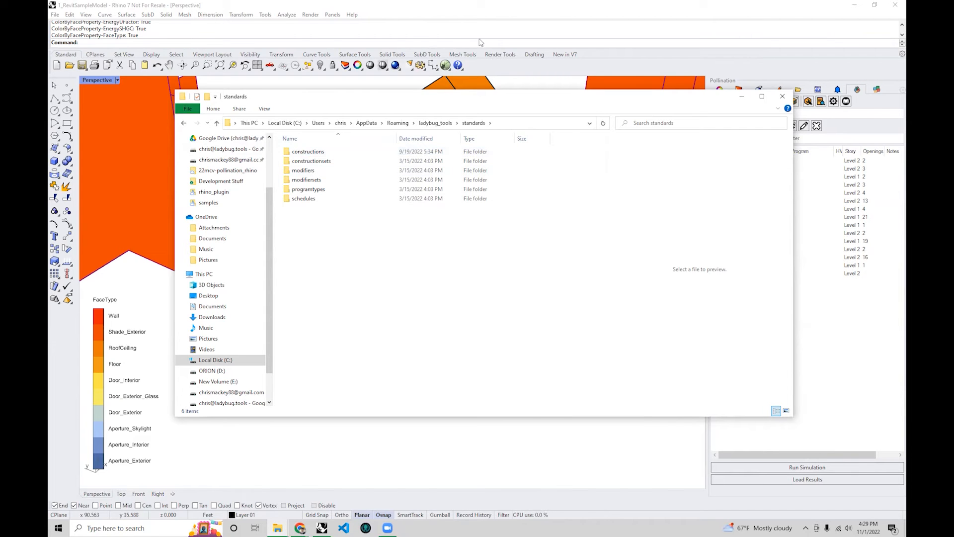
pyautogui.click(742, 96)
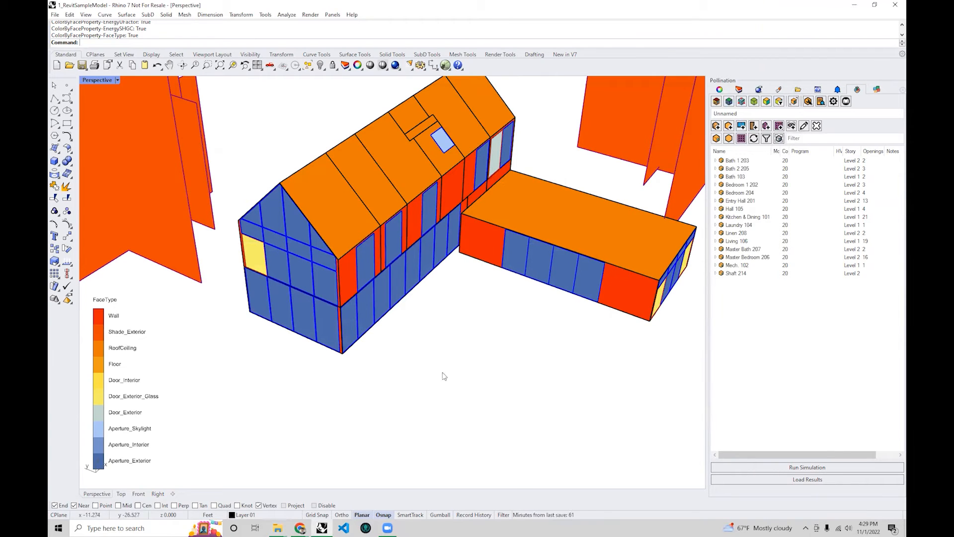
# - Open Pollination's display unit settings and apply the Default IP Unit Preset
pyautogui.moveTo(485, 372); pyautogui.dragTo(468, 379, button='right')
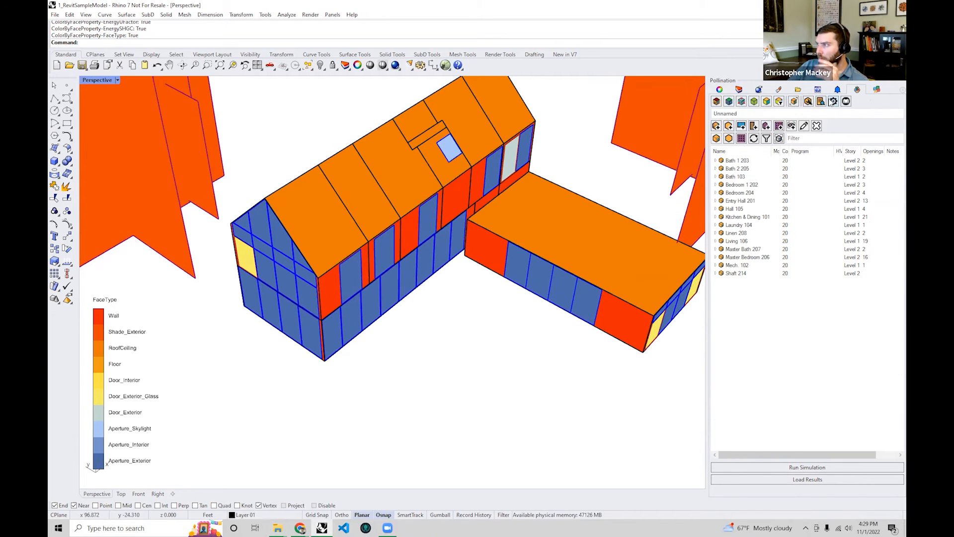
pyautogui.click(846, 100)
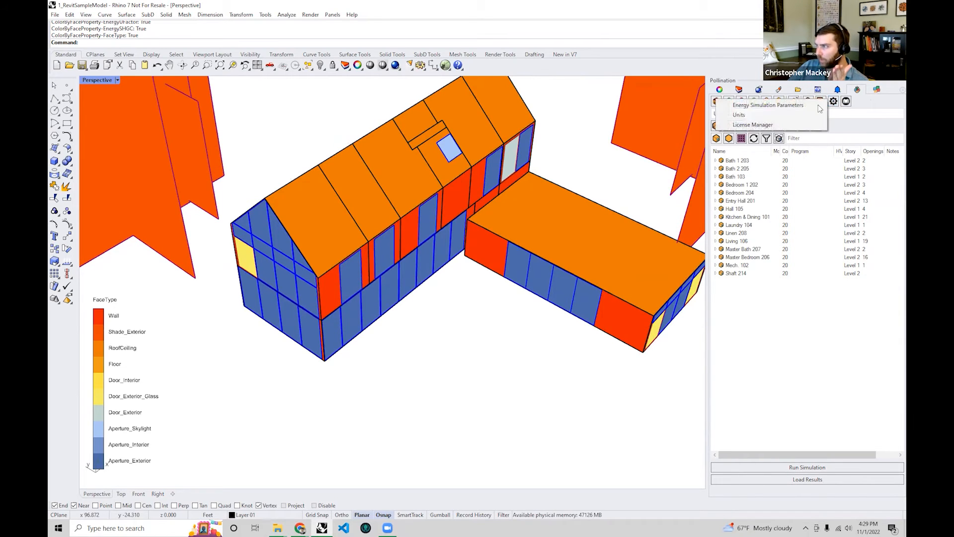
pyautogui.click(777, 116)
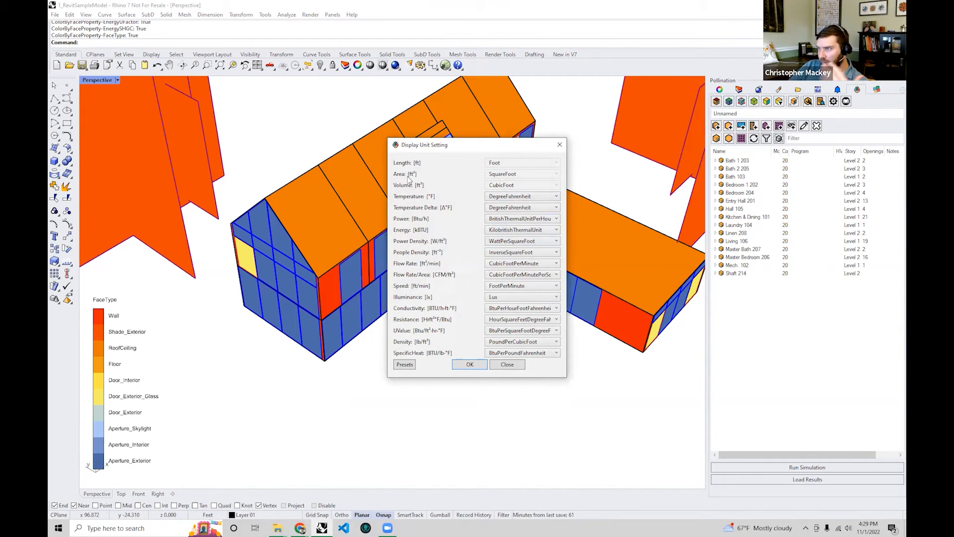
pyautogui.click(405, 364)
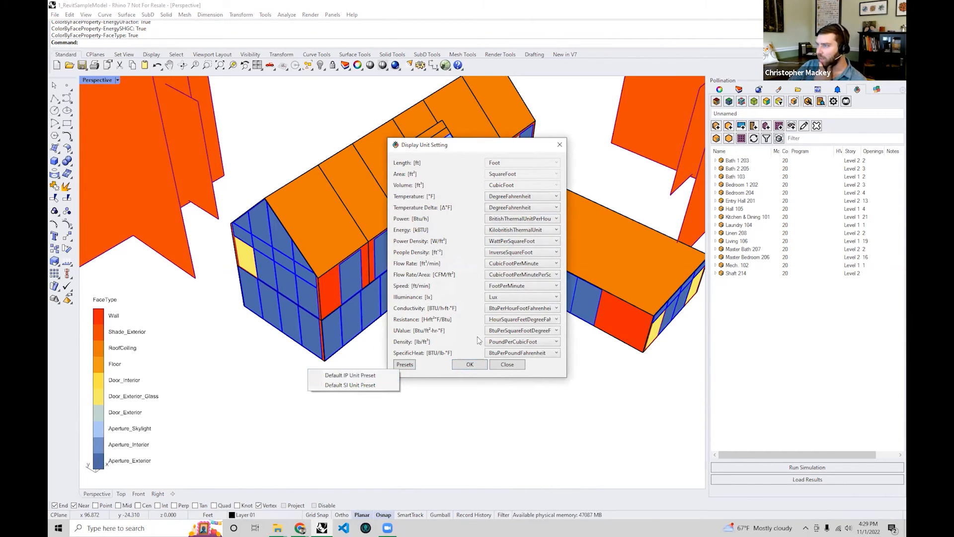
pyautogui.click(367, 377)
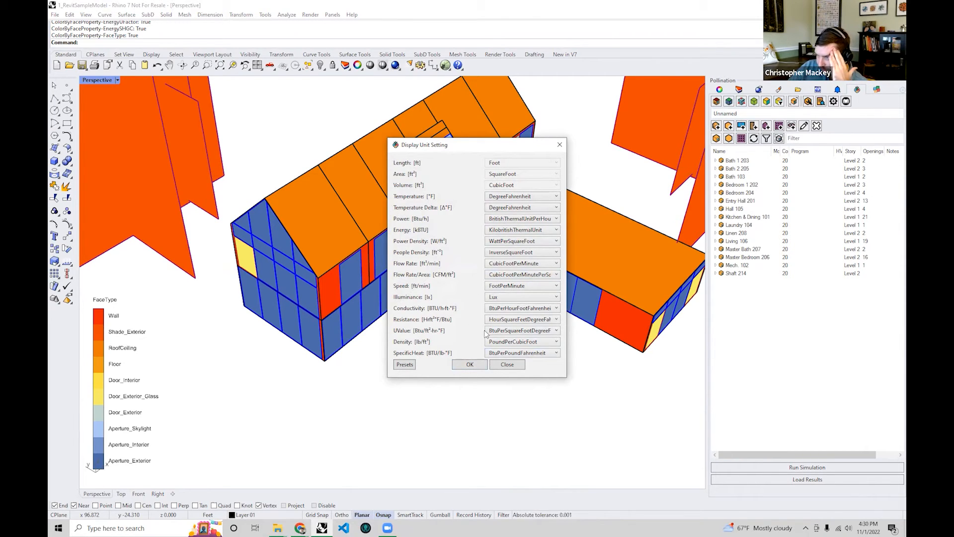
# - Examine the unit choices offered for power density, power, flow rate and illuminance in the display unit settings
pyautogui.click(516, 240)
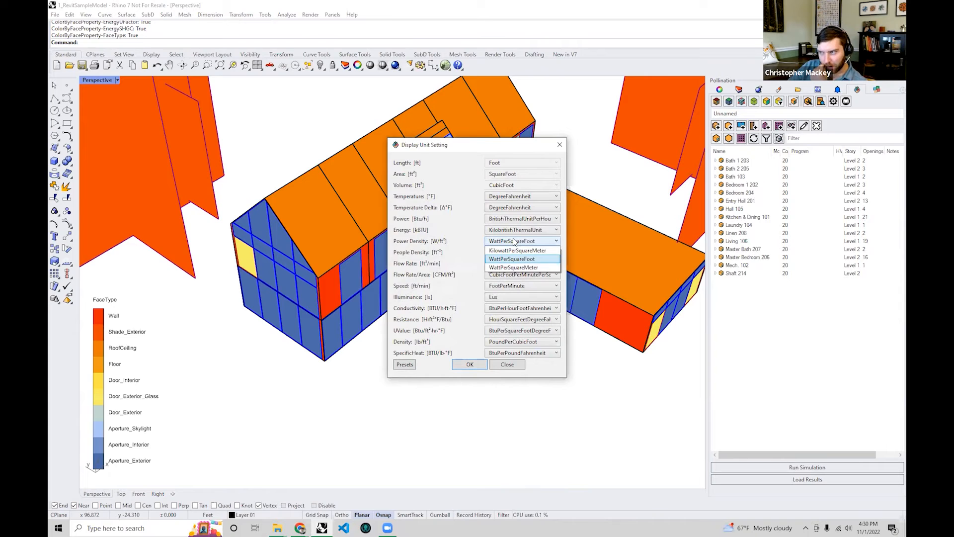
pyautogui.click(515, 242)
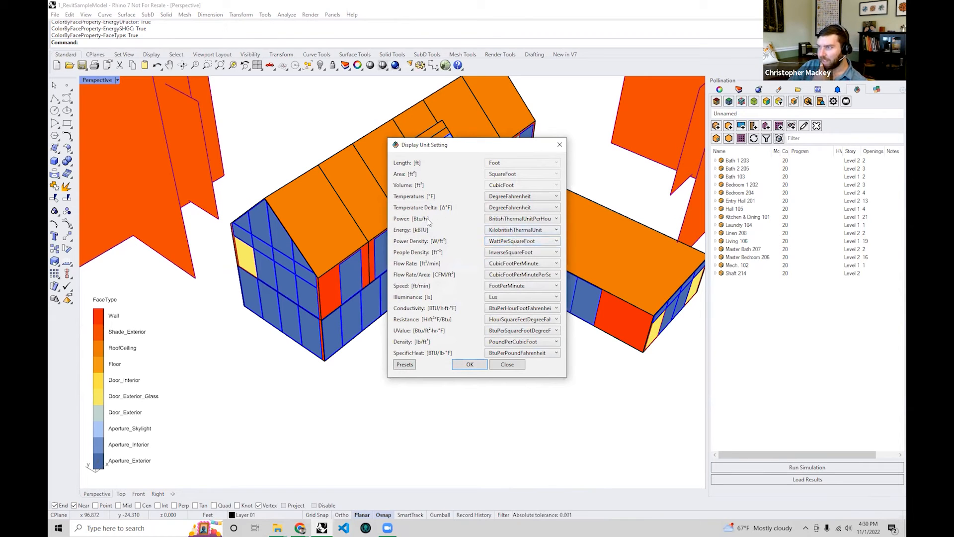
pyautogui.doubleClick(494, 222)
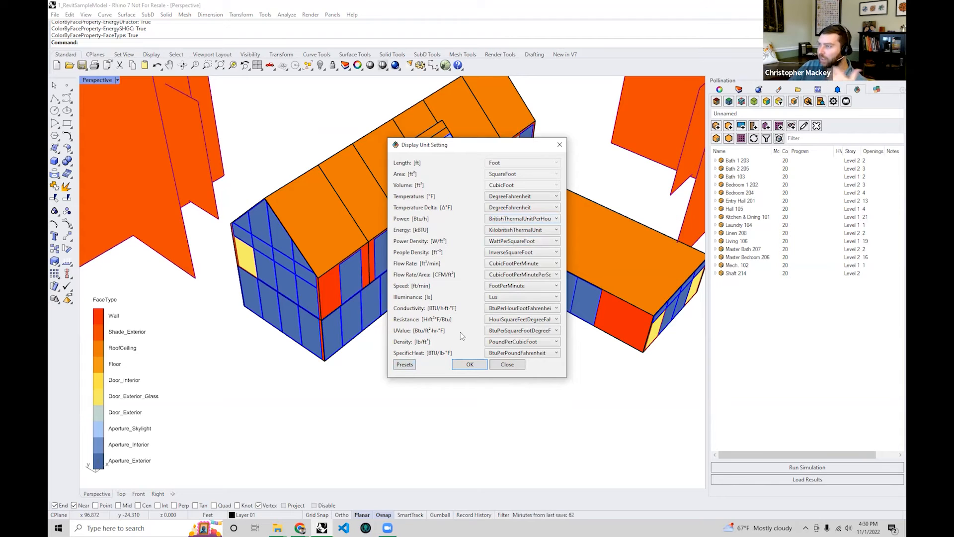
pyautogui.click(517, 242)
pyautogui.click(514, 259)
pyautogui.click(515, 263)
pyautogui.click(515, 264)
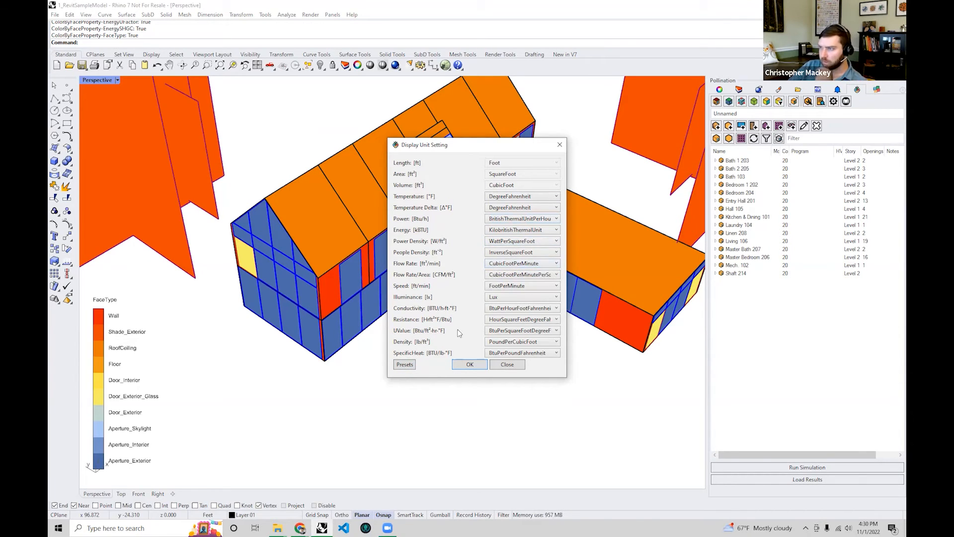
pyautogui.click(517, 297)
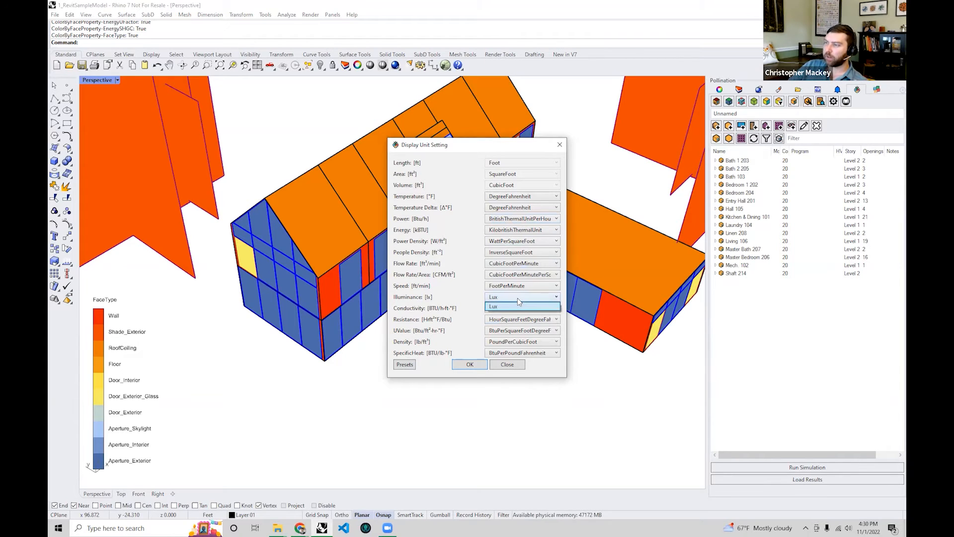
pyautogui.click(517, 297)
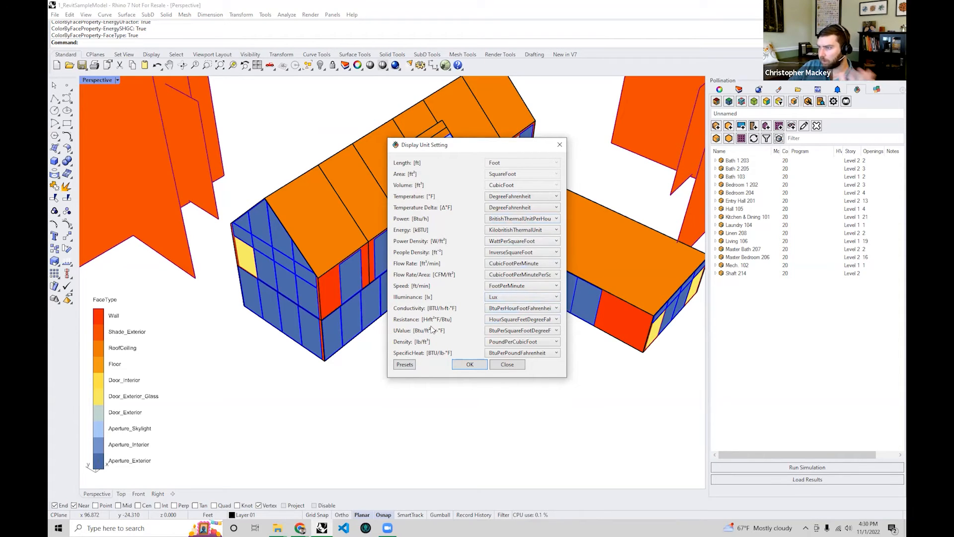
pyautogui.click(495, 298)
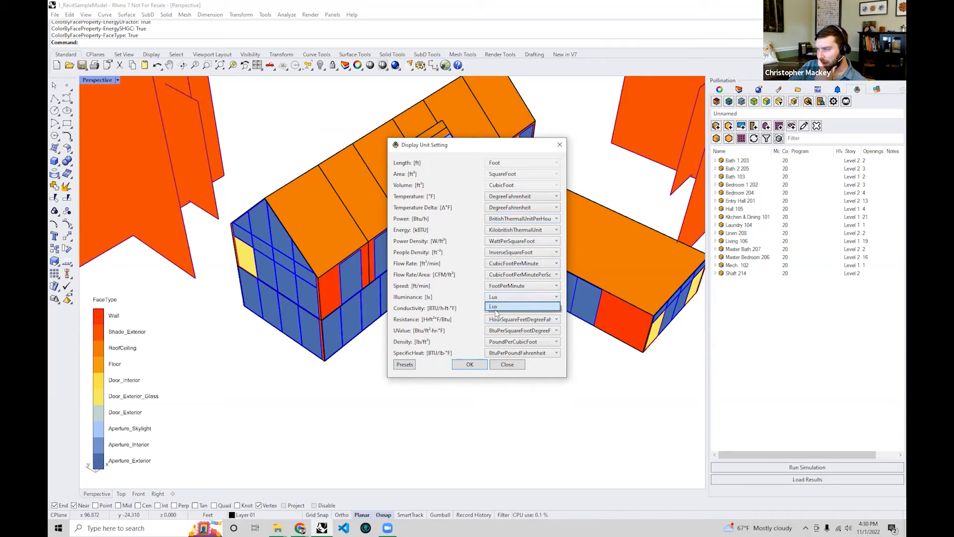
pyautogui.click(454, 302)
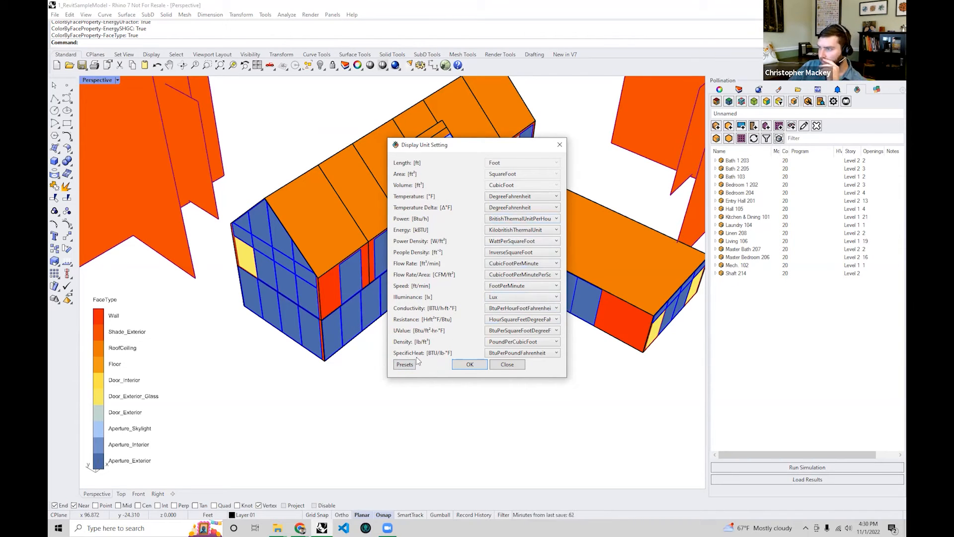
# - Apply the Default SI Unit Preset to the display units and accept the settings
pyautogui.click(405, 367)
pyautogui.click(369, 382)
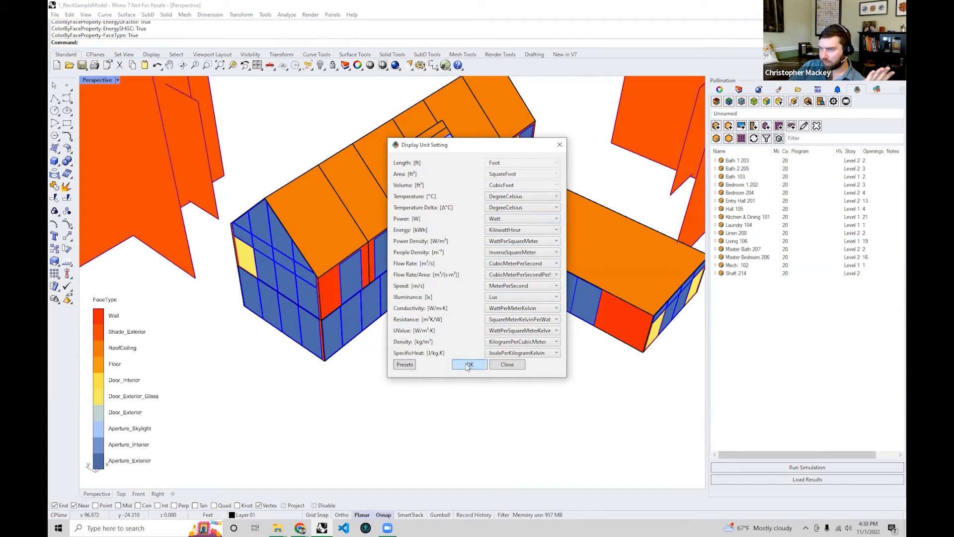
pyautogui.click(469, 365)
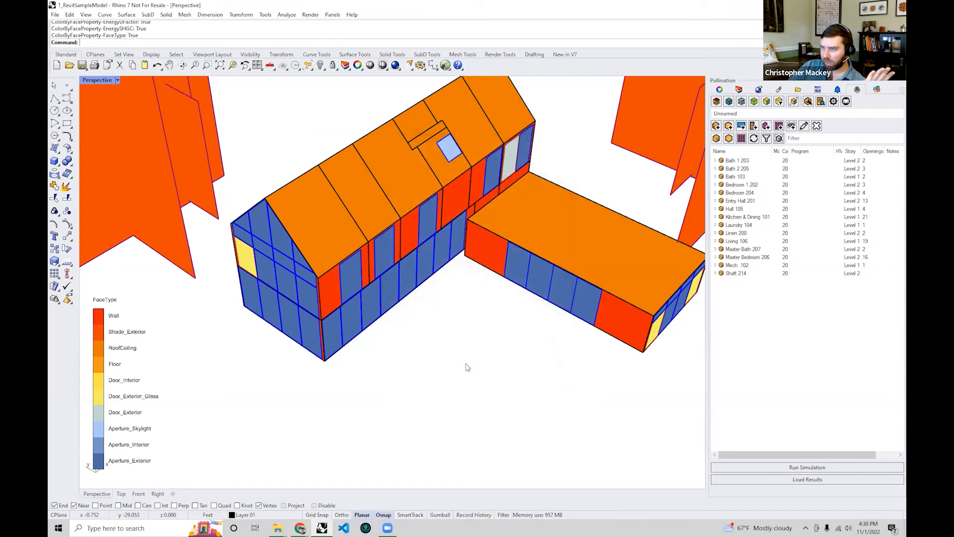
# - Color the faces by Energy - R-Value and examine the house and its legend in the new units
pyautogui.click(766, 103)
pyautogui.click(698, 149)
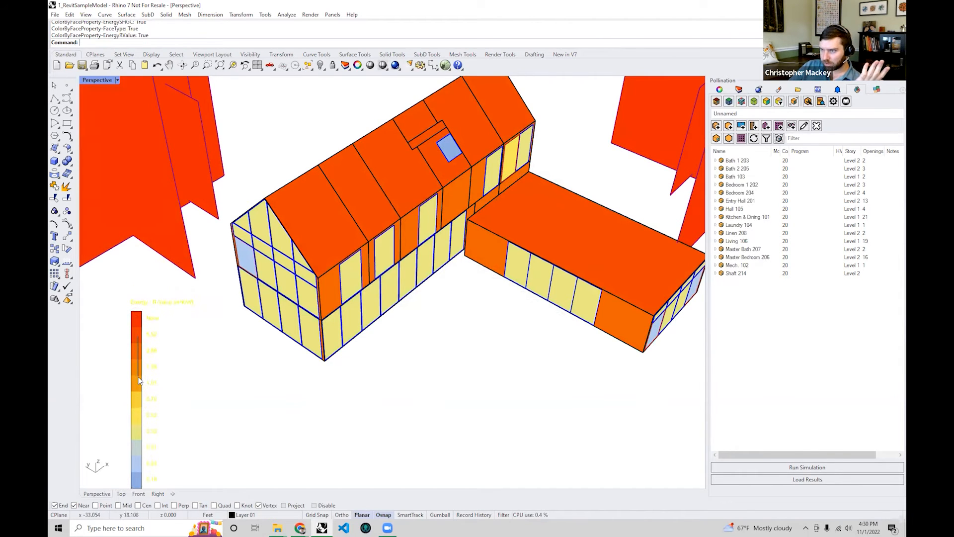
pyautogui.moveTo(251, 328); pyautogui.dragTo(374, 249, button='right')
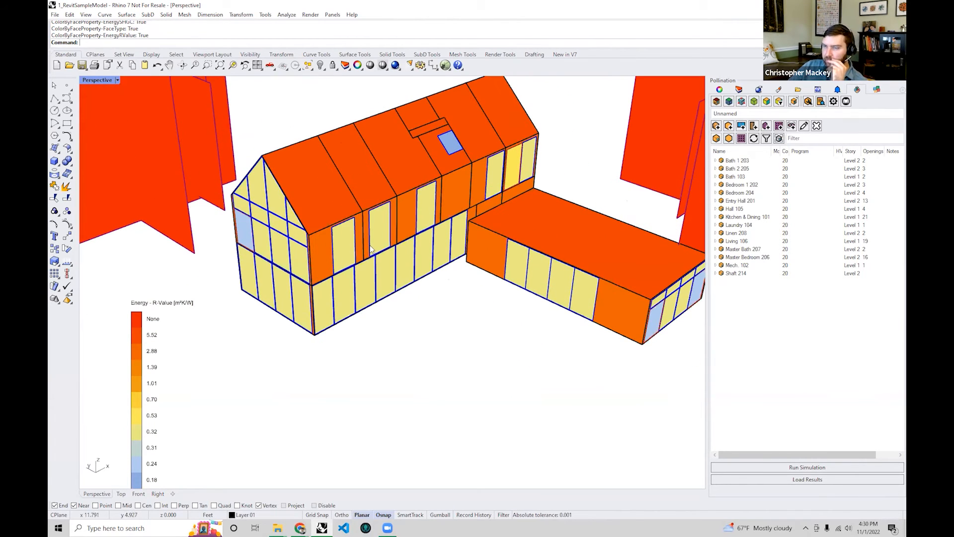
# - Reopen the display unit settings to review the chosen units, and close them without changes
pyautogui.click(833, 101)
pyautogui.click(772, 118)
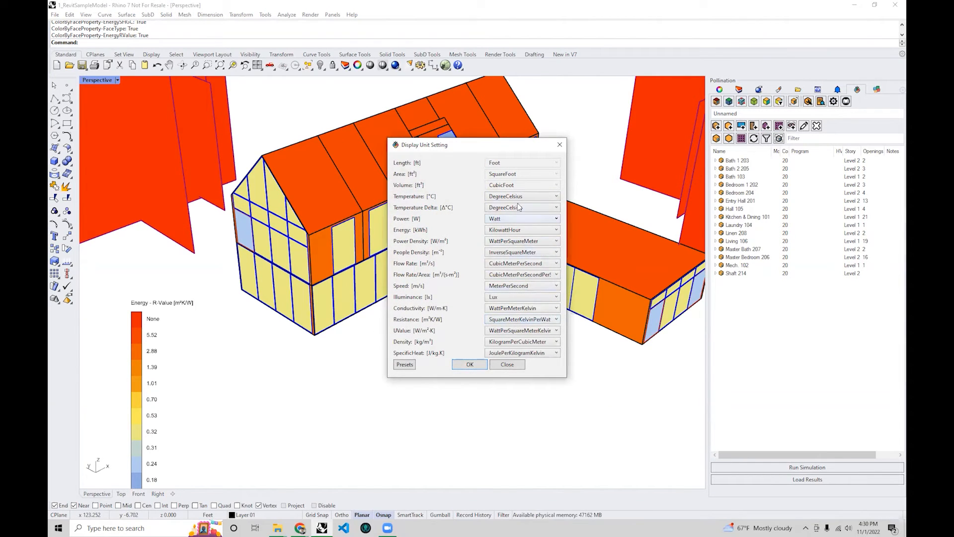
pyautogui.click(560, 145)
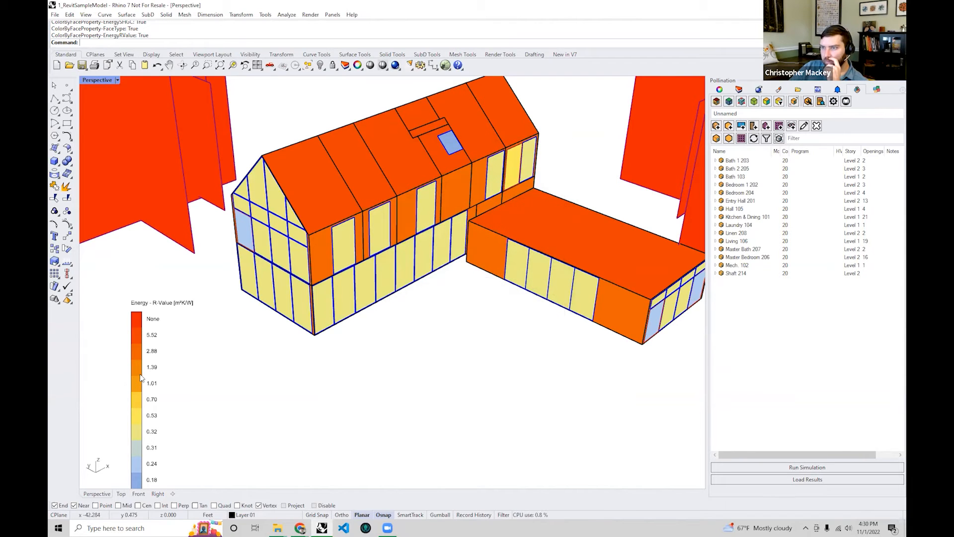
# - Reposition the color legend in the viewport and color the faces by Energy - U-Value
pyautogui.moveTo(140, 378); pyautogui.dragTo(130, 351)
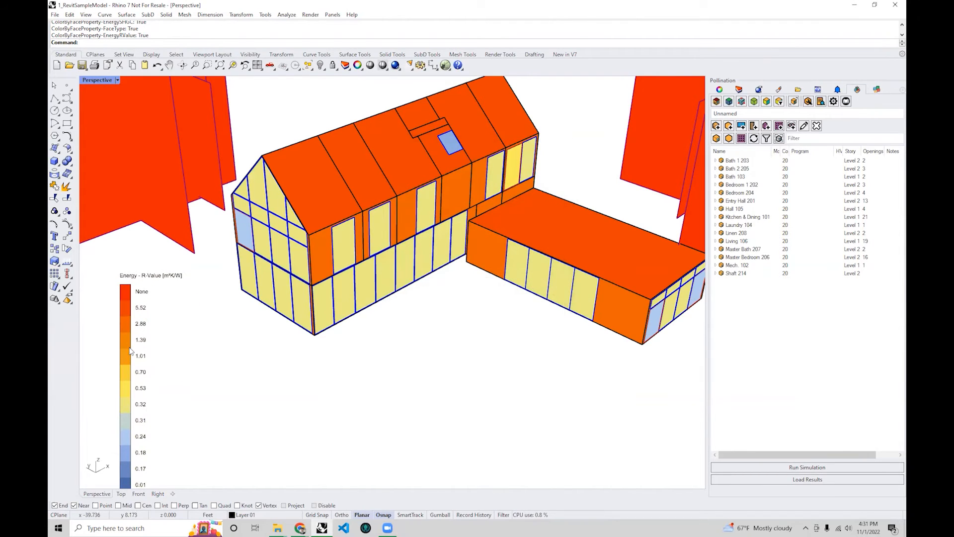
pyautogui.click(767, 102)
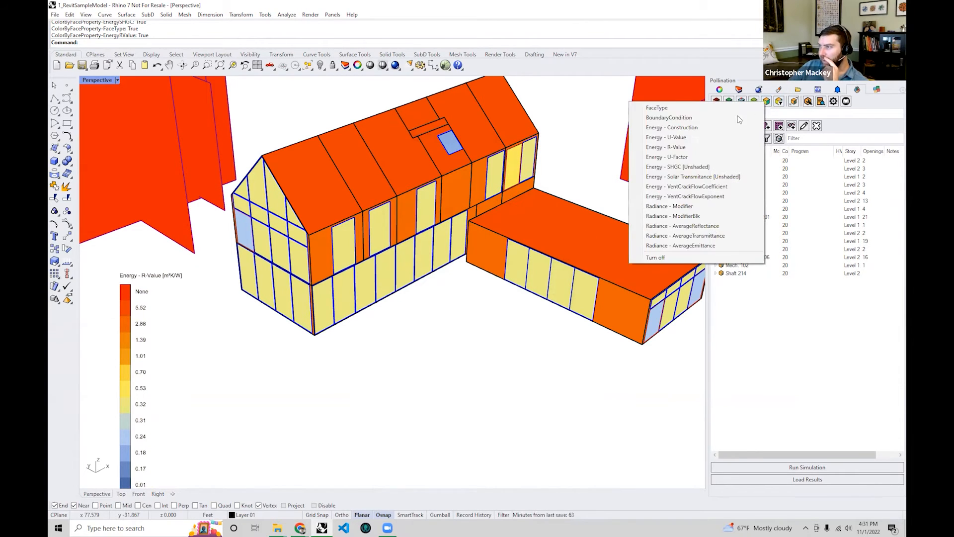
pyautogui.click(706, 137)
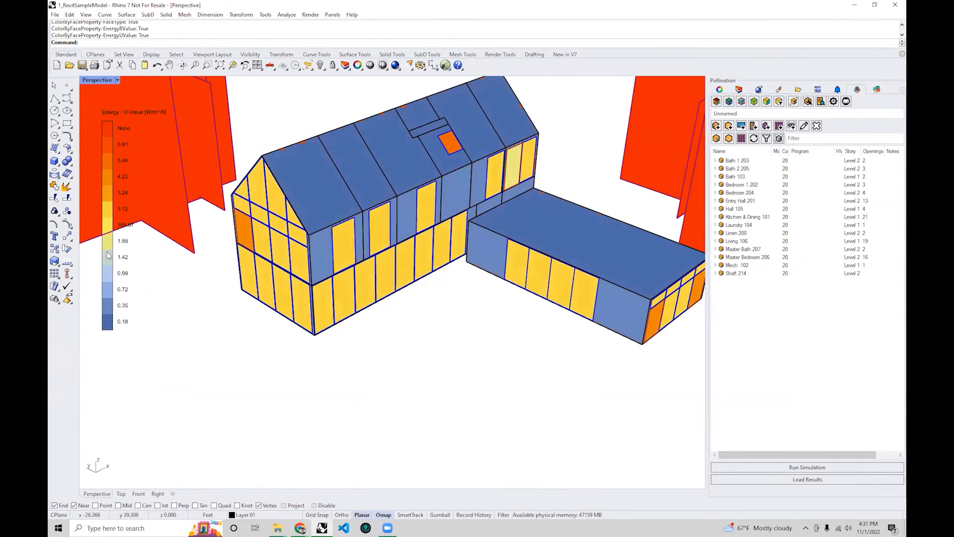
# - Move the U-Value legend to the empty area beside the house and examine the window, wall and roof face colors against it
pyautogui.moveTo(108, 255); pyautogui.dragTo(183, 399)
pyautogui.moveTo(186, 391); pyautogui.dragTo(221, 366, button='right')
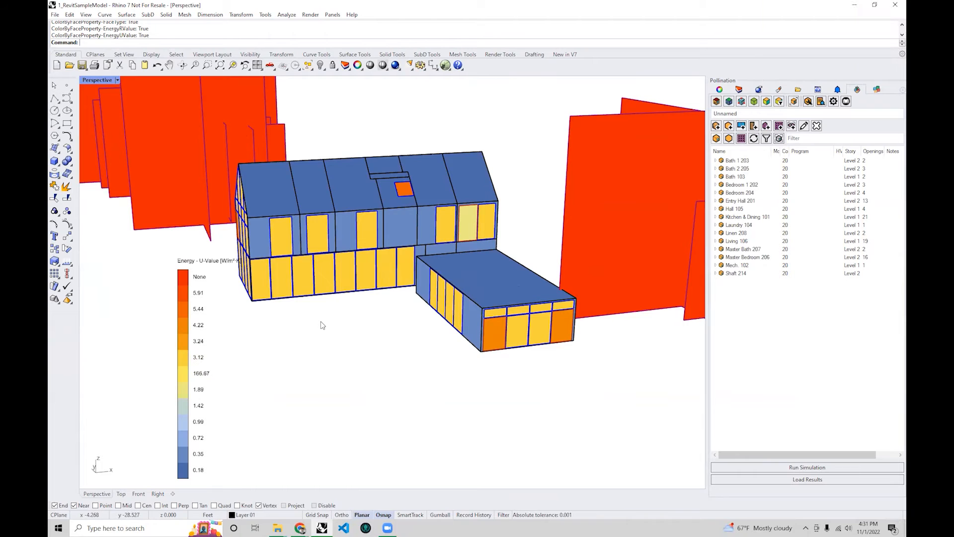
pyautogui.moveTo(321, 324); pyautogui.dragTo(334, 334, button='right')
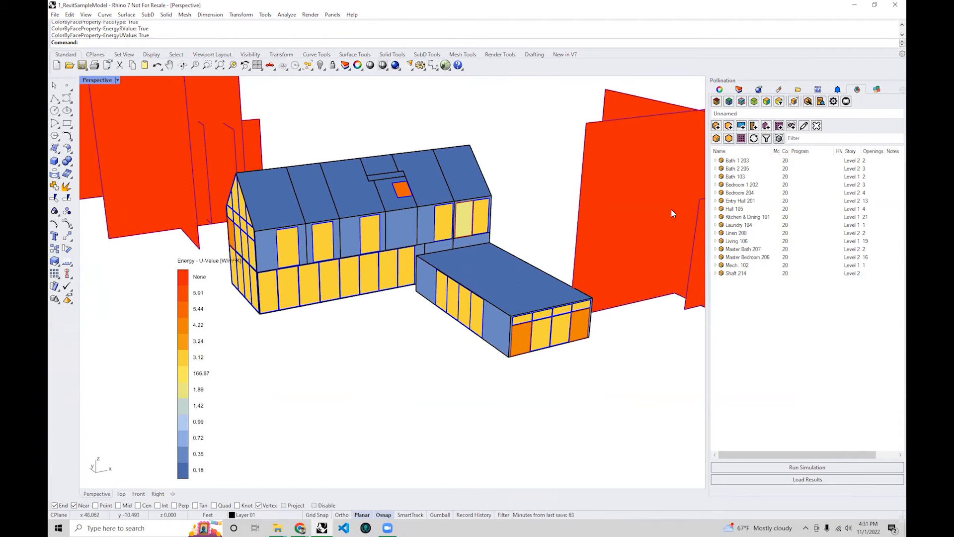
pyautogui.moveTo(266, 330); pyautogui.dragTo(281, 338, button='right')
pyautogui.scroll(3, 198, 375)
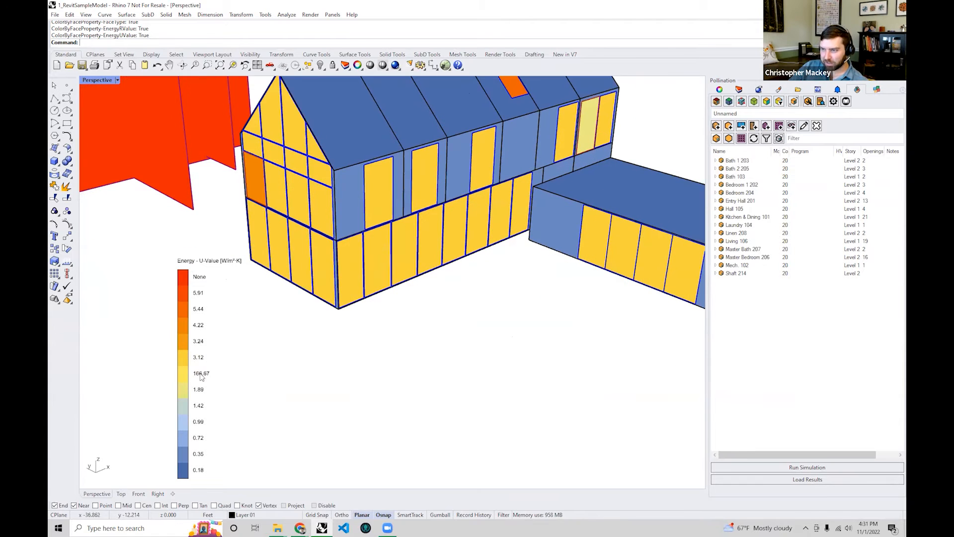
pyautogui.moveTo(345, 350); pyautogui.dragTo(260, 163, button='right')
pyautogui.scroll(5, 430, 157)
pyautogui.scroll(-5, 341, 196)
pyautogui.moveTo(341, 195); pyautogui.dragTo(490, 333, button='right')
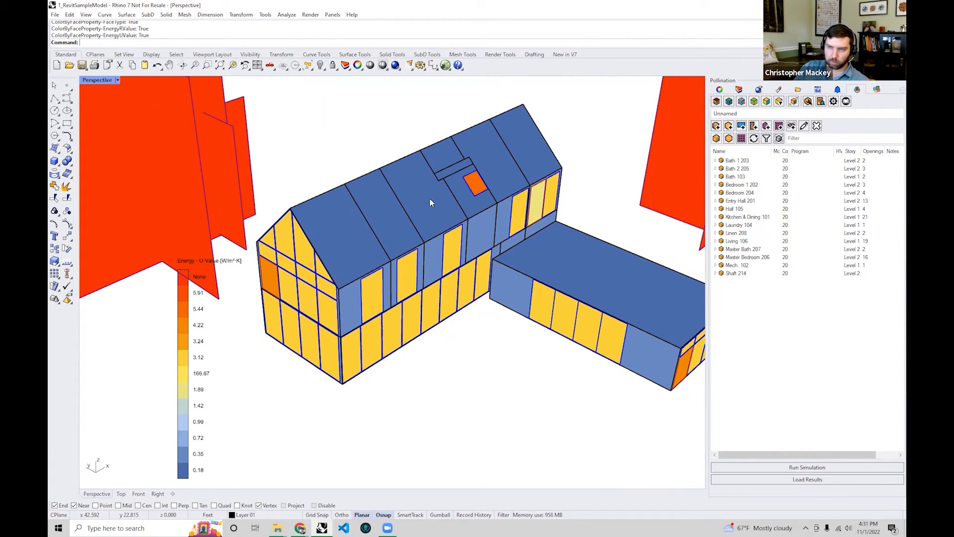
# - Color the faces by Energy - U-Factor and examine the house's windows, walls and roof against the legend
pyautogui.click(780, 103)
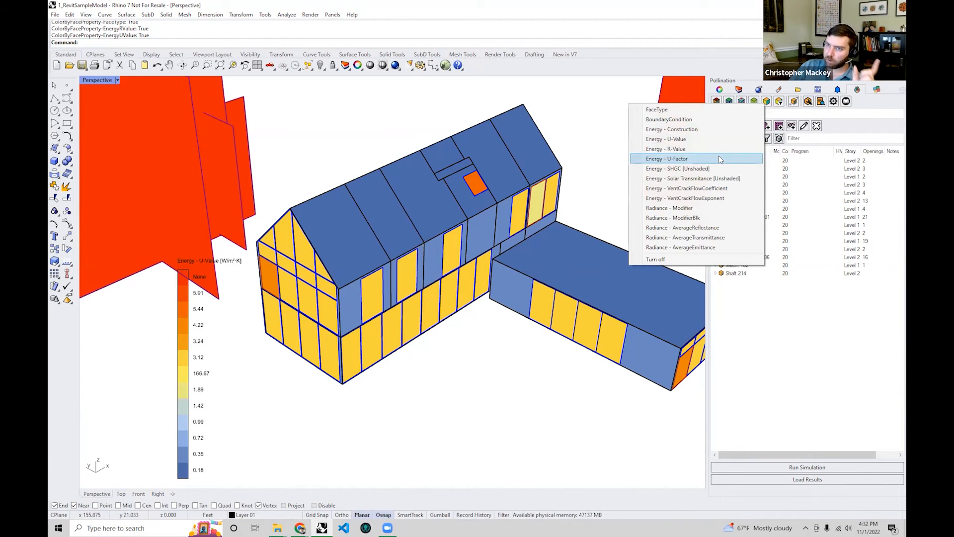
pyautogui.click(719, 158)
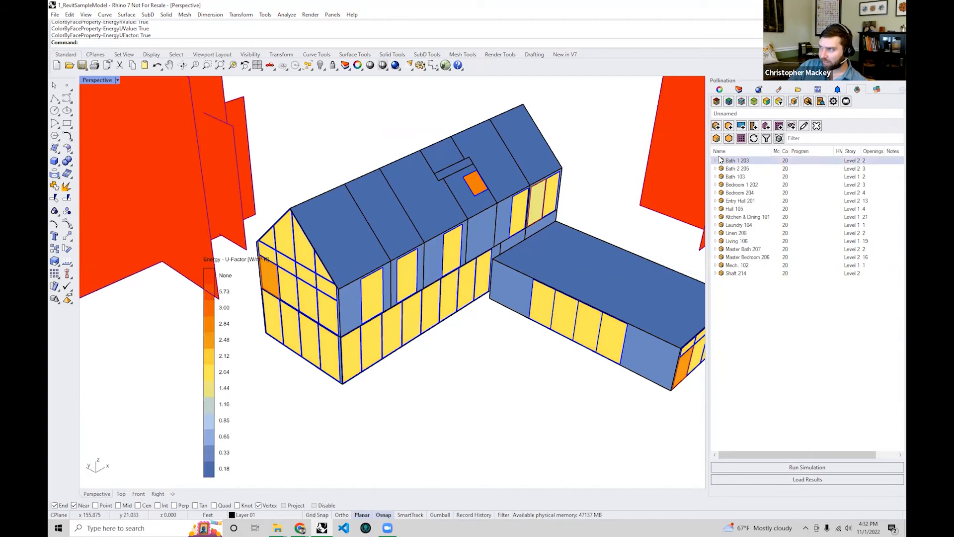
pyautogui.moveTo(408, 249); pyautogui.dragTo(346, 266, button='right')
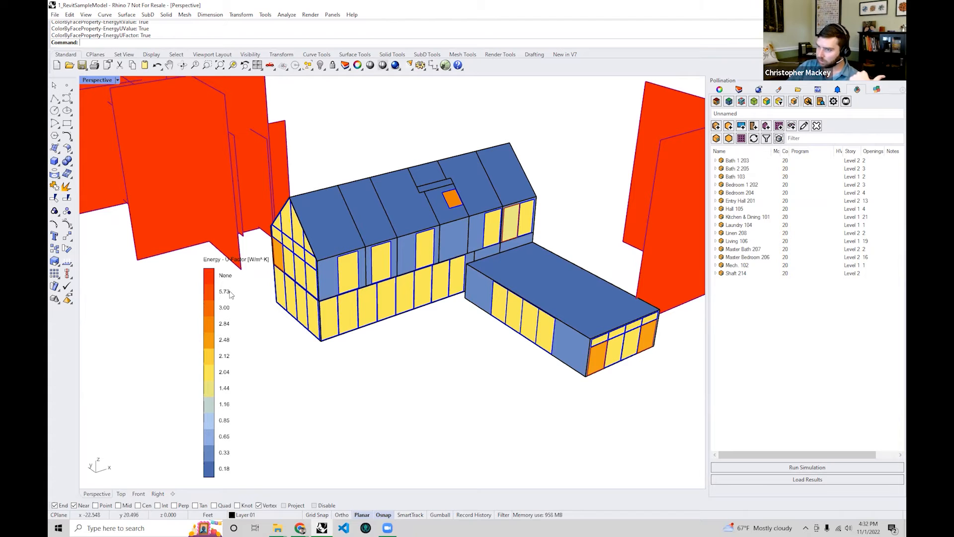
pyautogui.moveTo(234, 335)
pyautogui.mouseDown(button='right')
pyautogui.moveTo(228, 343)
pyautogui.moveTo(241, 358)
pyautogui.moveTo(245, 326)
pyautogui.moveTo(242, 336)
pyautogui.mouseUp(button='right')
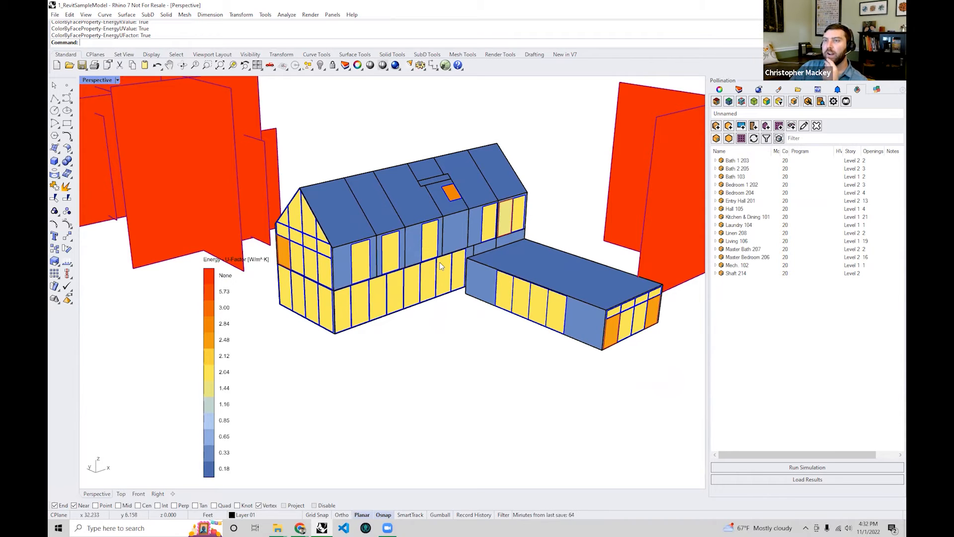
pyautogui.moveTo(419, 324); pyautogui.dragTo(370, 328, button='right')
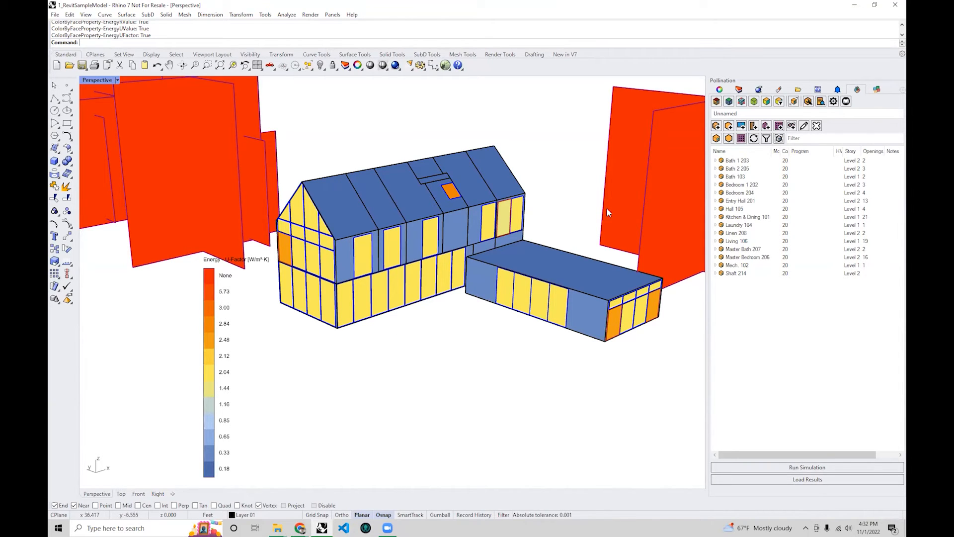
# - Compare the face coloring by Energy - R-Value with the coloring by Energy - U-Factor, ending on U-Factor
pyautogui.click(772, 103)
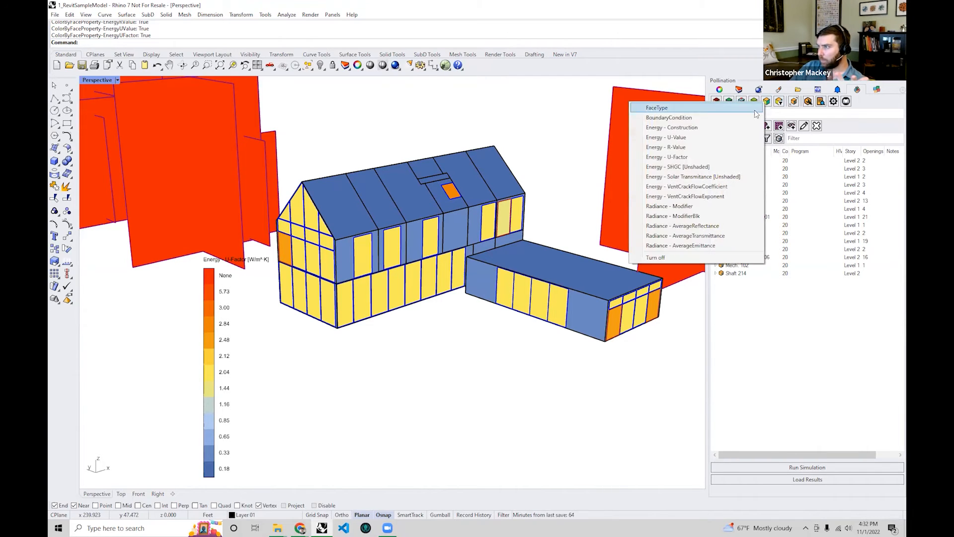
pyautogui.click(706, 147)
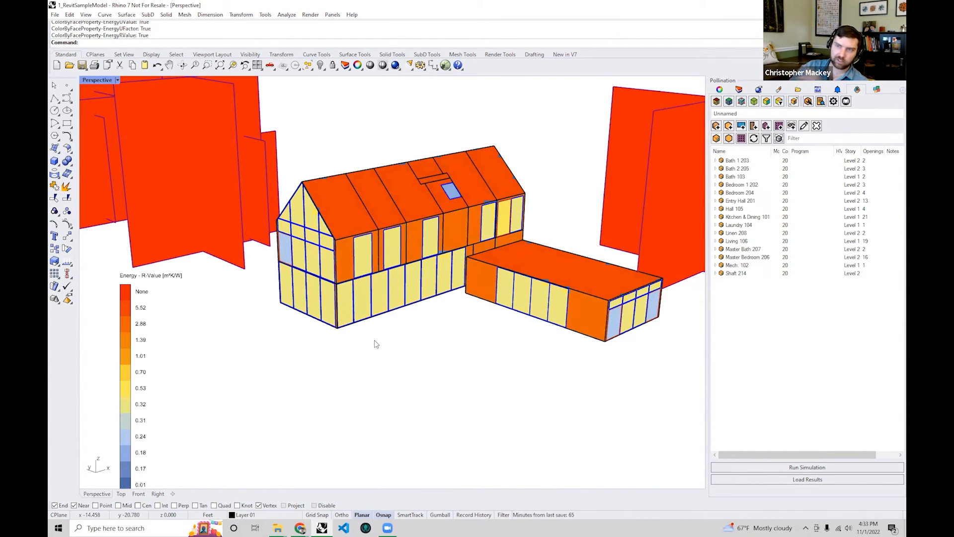
pyautogui.click(755, 102)
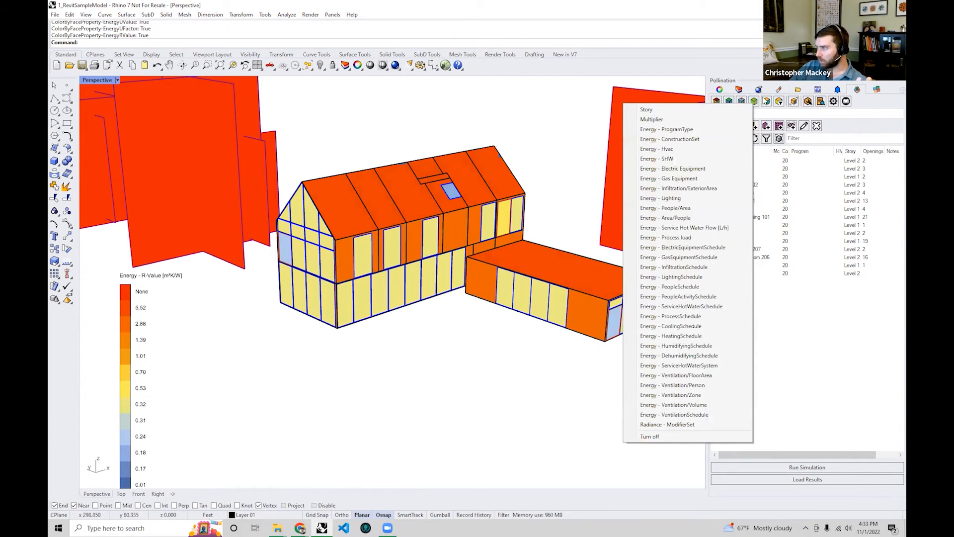
pyautogui.click(766, 102)
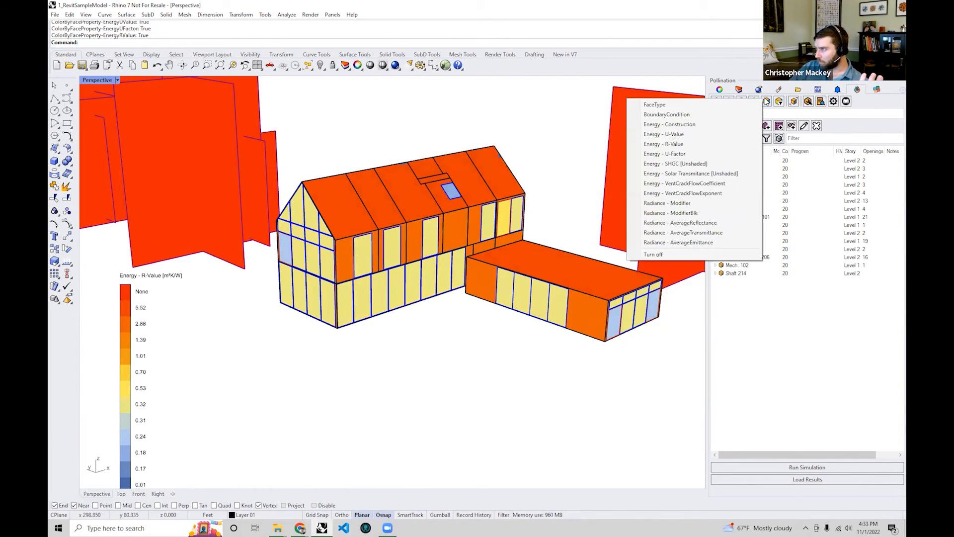
pyautogui.click(693, 155)
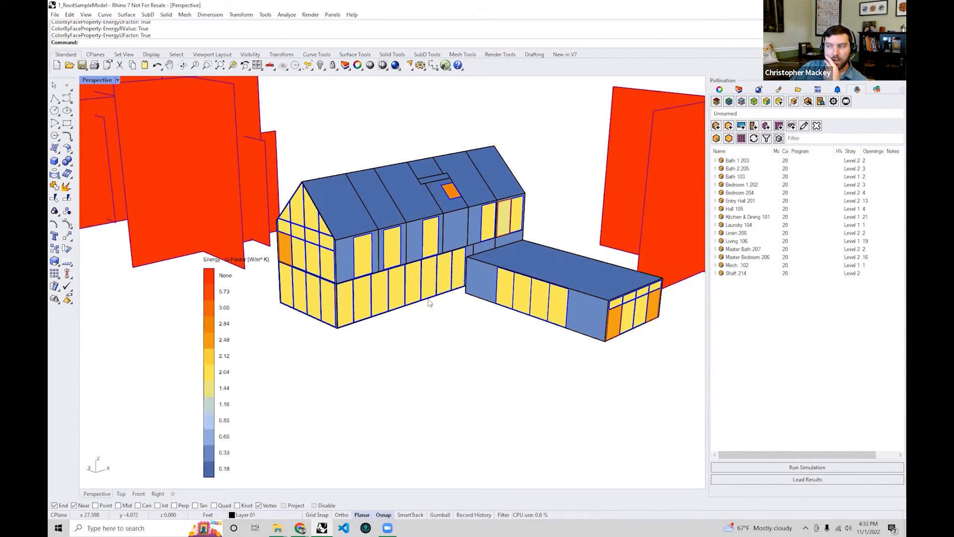
pyautogui.moveTo(401, 313); pyautogui.dragTo(437, 306, button='right')
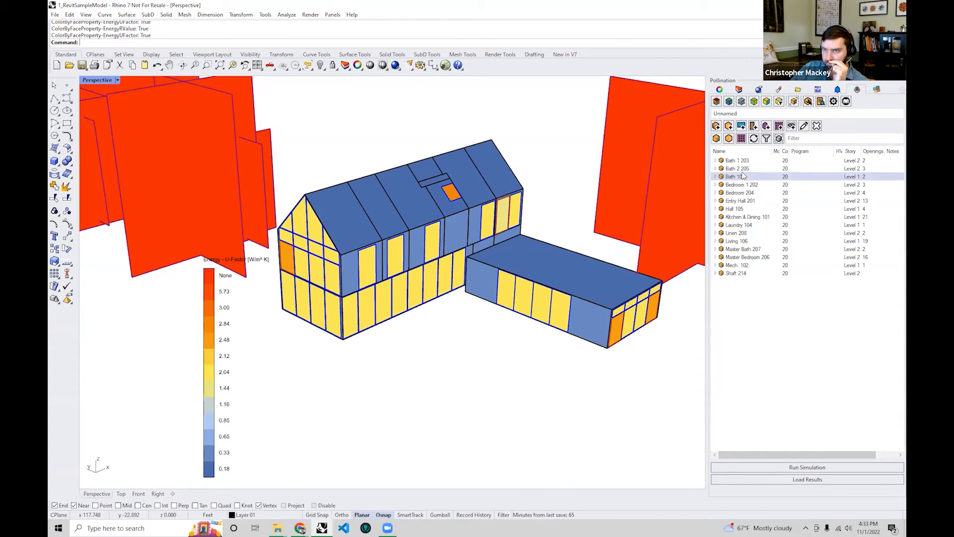
# - Color the faces by Energy - SHGC [Unshaded] and examine the house's glazing
pyautogui.click(770, 101)
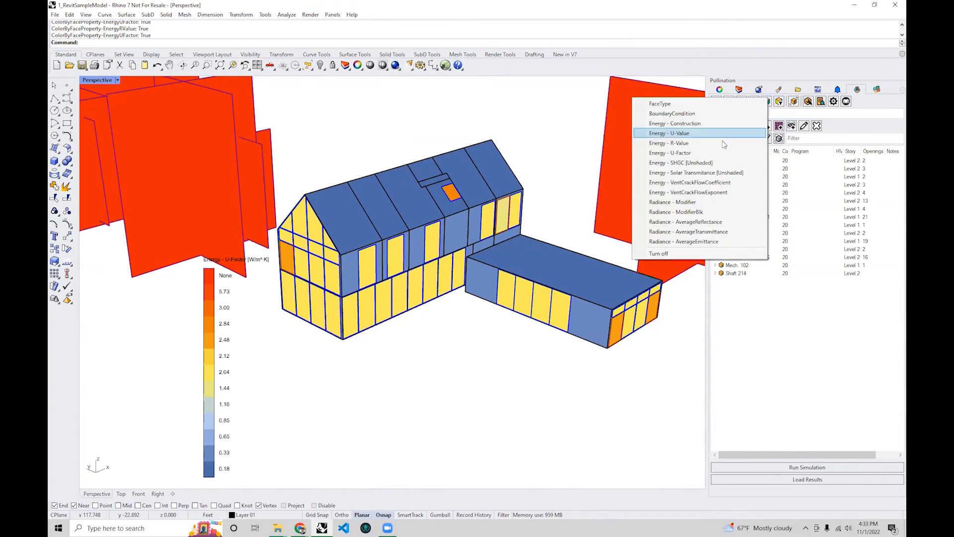
pyautogui.click(712, 164)
pyautogui.moveTo(346, 380); pyautogui.dragTo(447, 285, button='right')
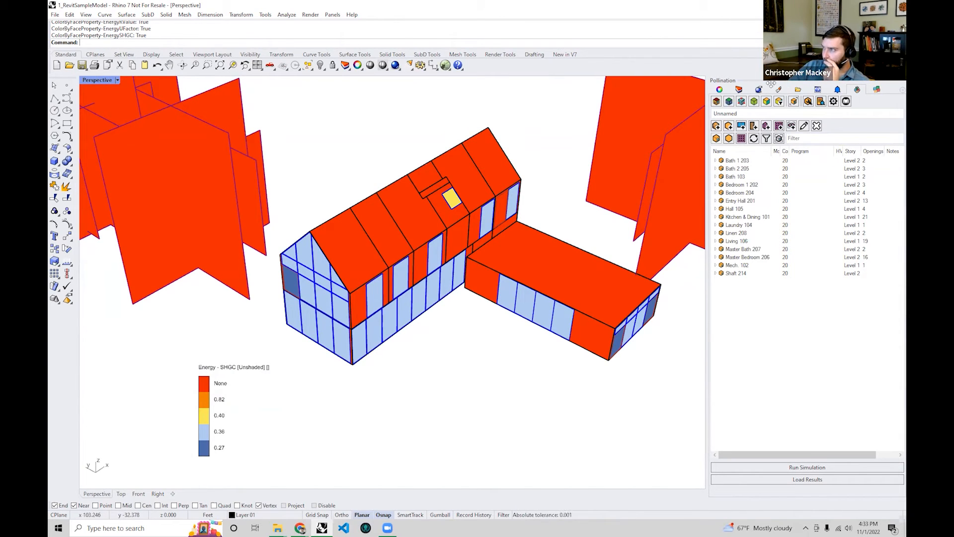
# - Color the faces by Energy - Solar Transmitance [Unshaded], move the legend to the empty area below the context shades, and examine the glazing
pyautogui.click(768, 102)
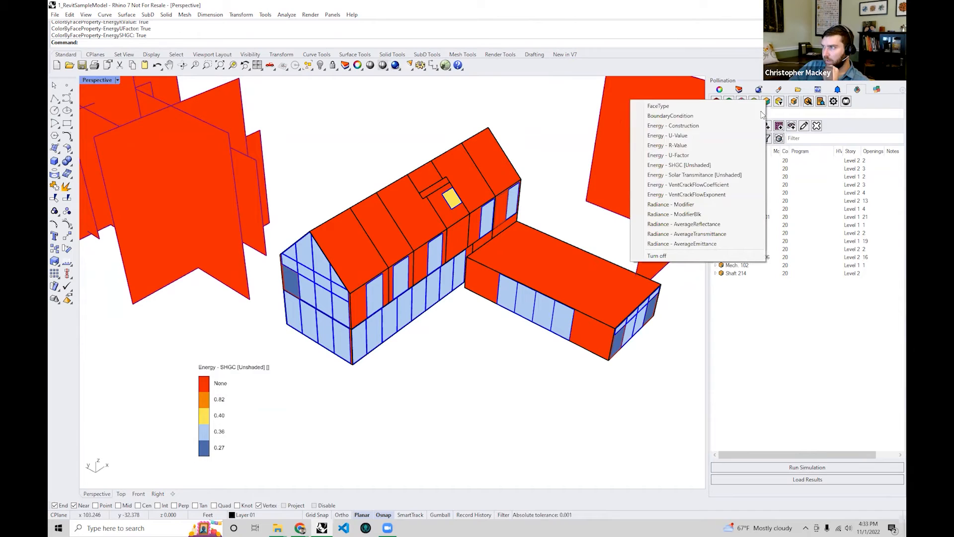
pyautogui.click(713, 175)
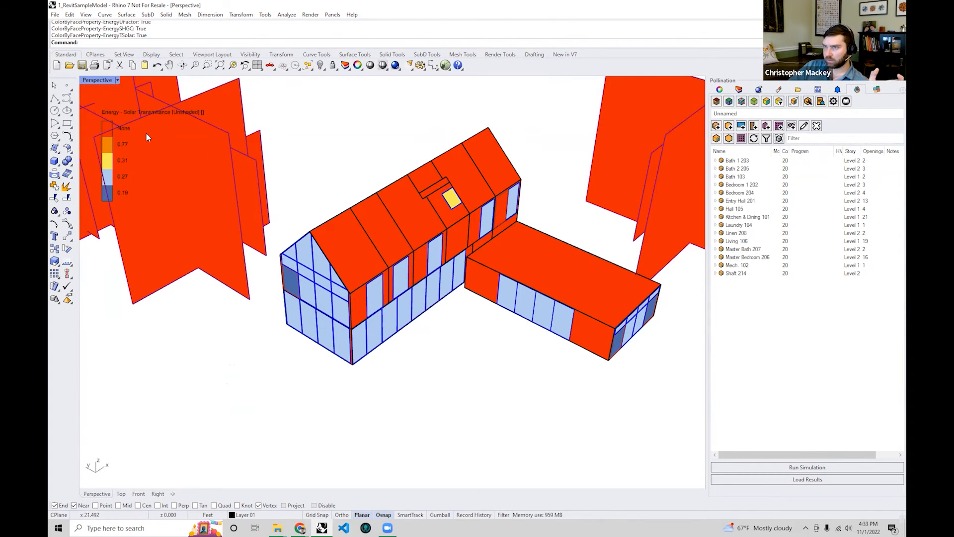
pyautogui.moveTo(111, 150); pyautogui.dragTo(178, 392)
pyautogui.moveTo(306, 402); pyautogui.dragTo(286, 398, button='right')
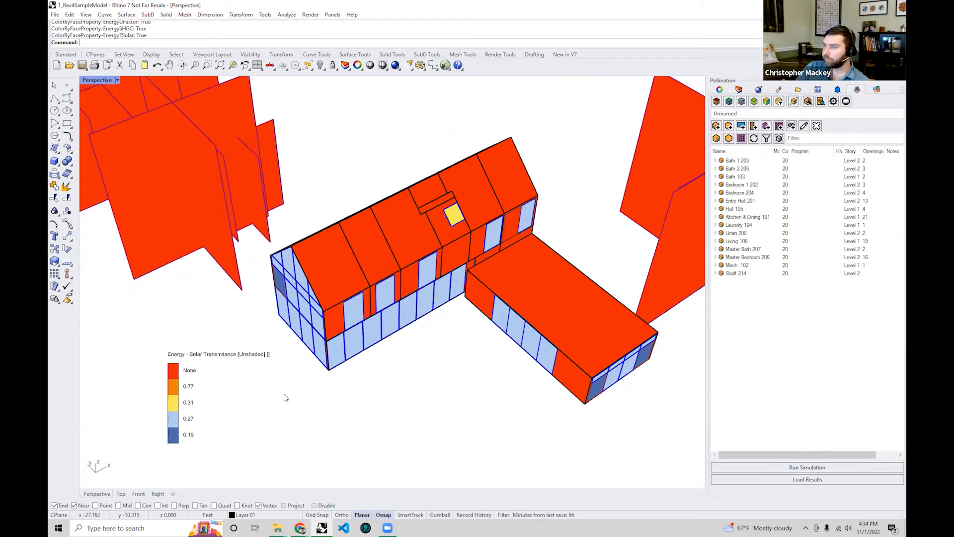
pyautogui.moveTo(494, 366); pyautogui.dragTo(500, 362, button='right')
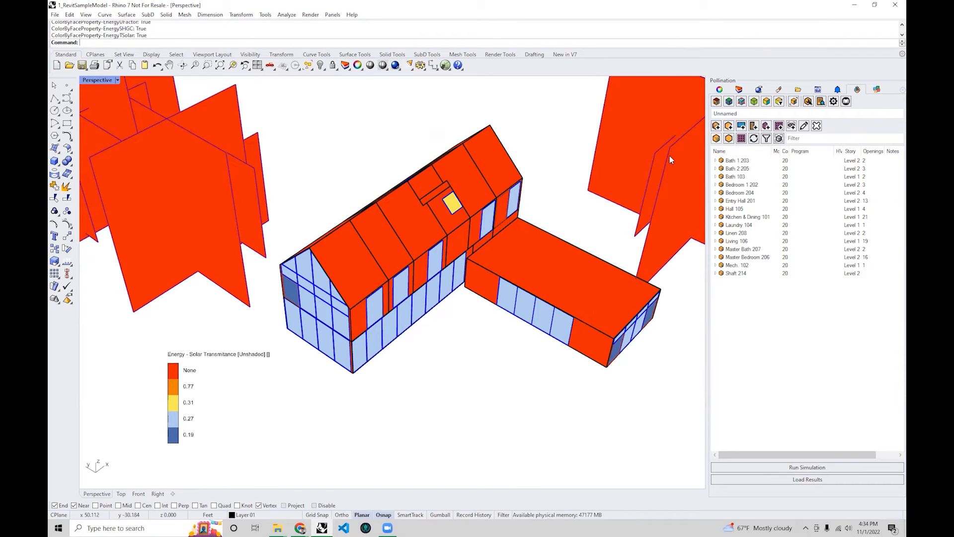
pyautogui.moveTo(538, 228); pyautogui.dragTo(549, 240, button='right')
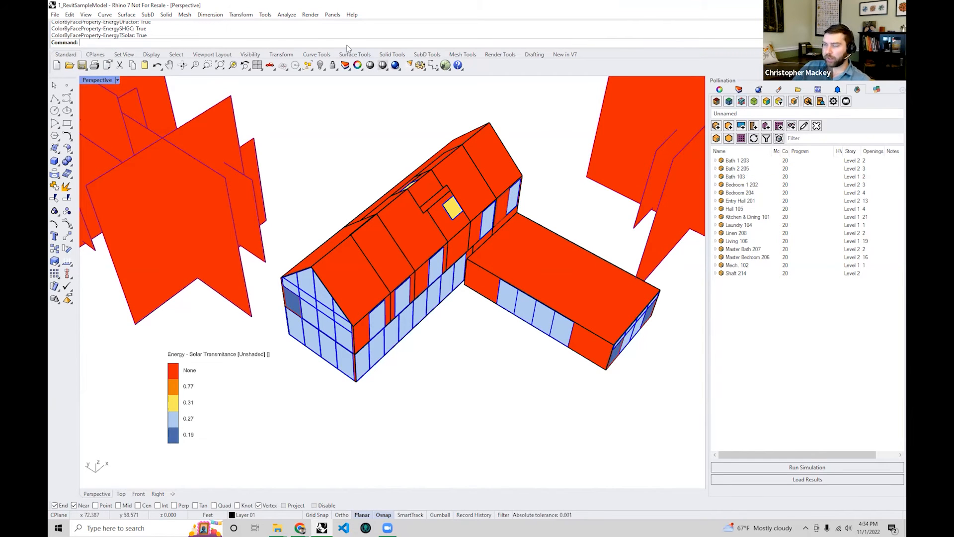
# - Open the Construction Manager with the PO_EnergyConstructions command and enlarge its window to show more constructions
pyautogui.write('O_')
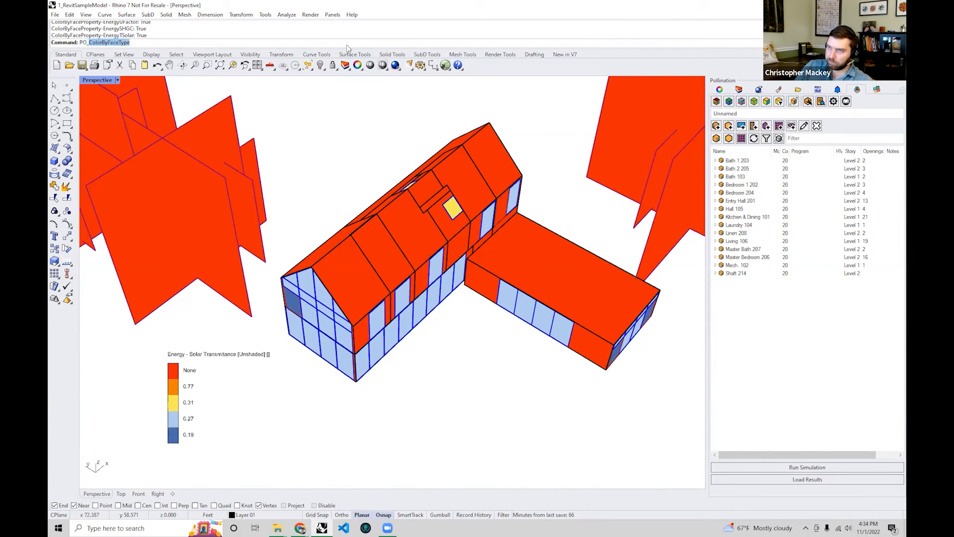
pyautogui.write('Ene')
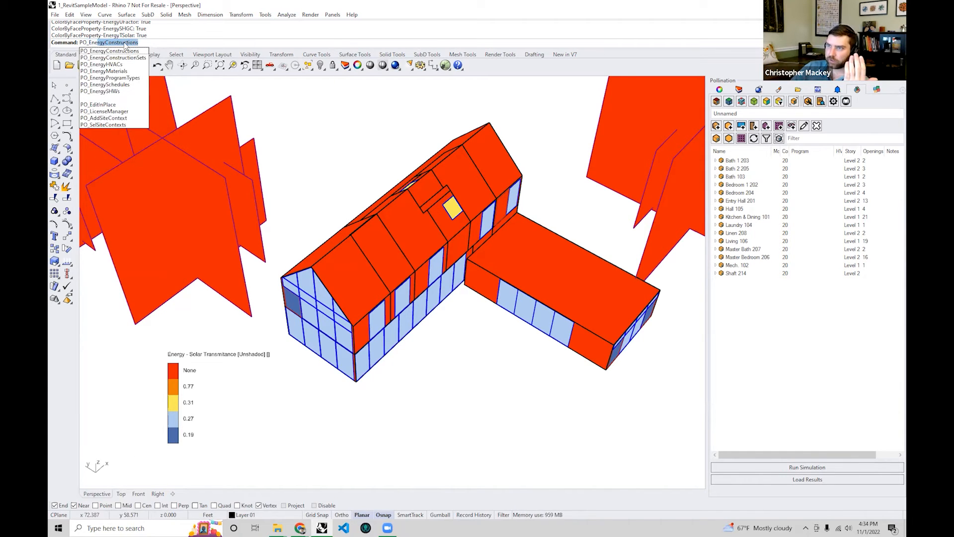
pyautogui.press('Return')
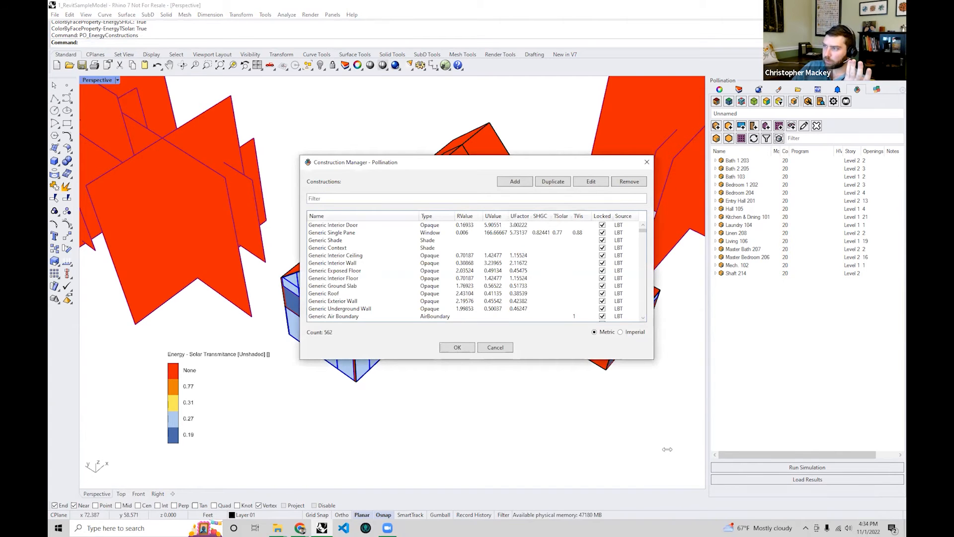
pyautogui.moveTo(657, 229); pyautogui.dragTo(652, 375)
pyautogui.moveTo(651, 410); pyautogui.dragTo(667, 214)
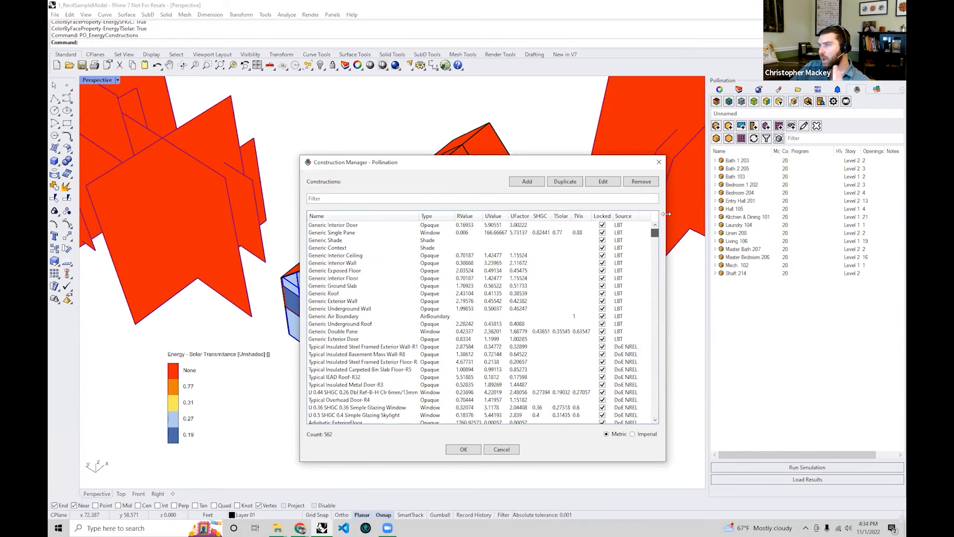
# - Add a new opaque construction and name it Adobe Mass Wall
pyautogui.click(530, 182)
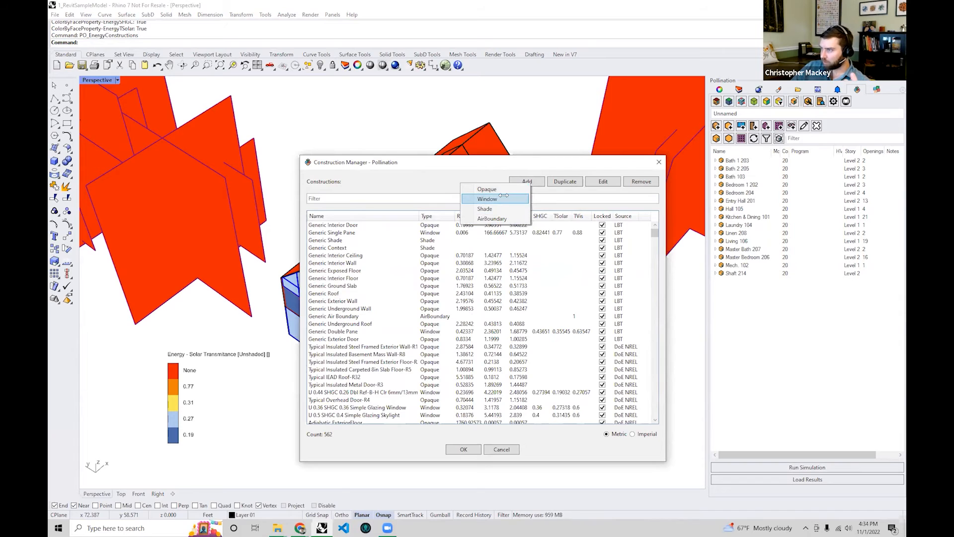
pyautogui.click(501, 189)
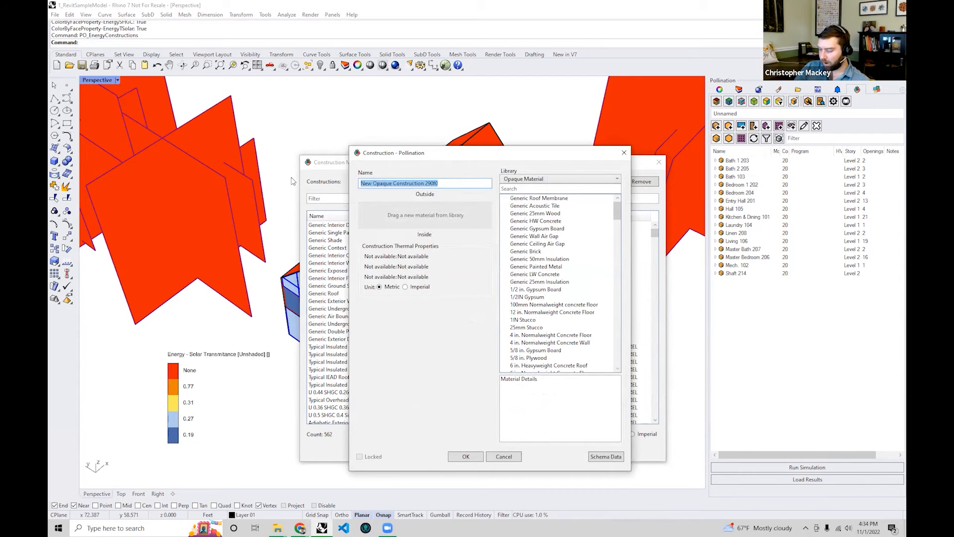
pyautogui.write('Adobe MAs')
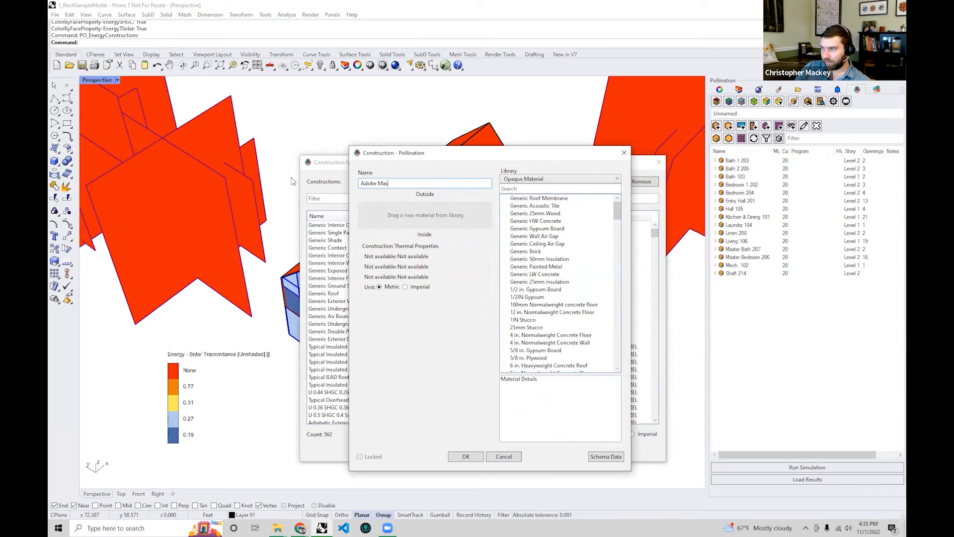
pyautogui.write('s Wall')
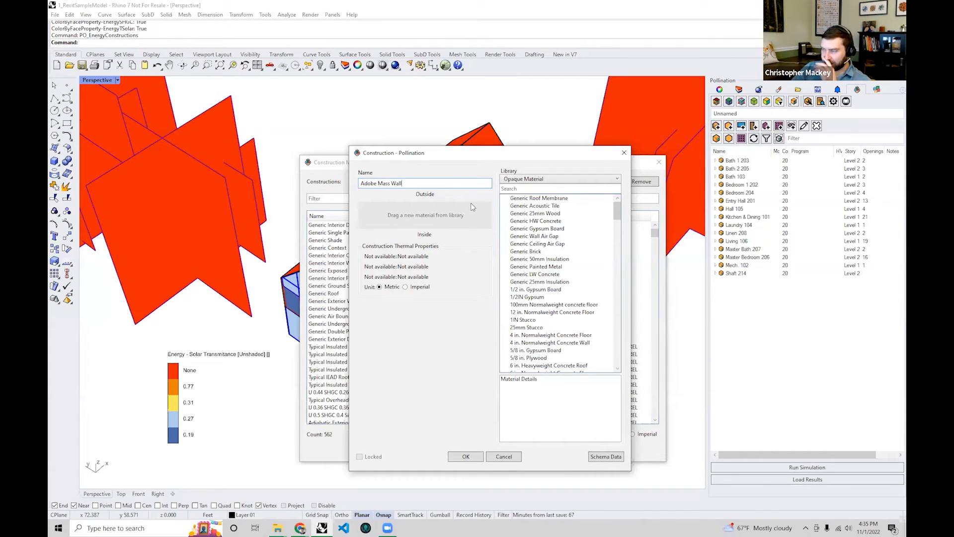
# - Search the opaque materials for "Conc", try Generic HW Concrete as a layer of the wall construction, and remove that layer
pyautogui.click(550, 189)
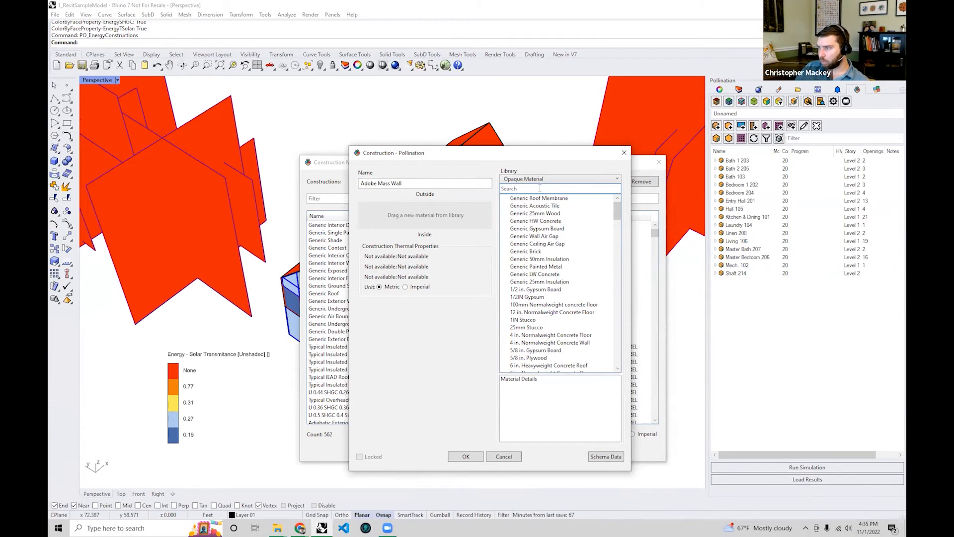
pyautogui.click(539, 188)
pyautogui.write('Conc')
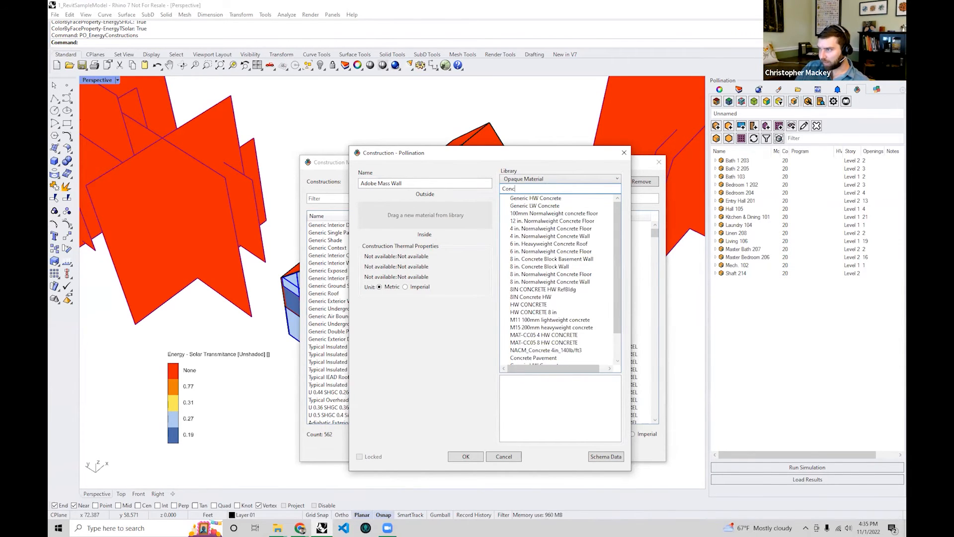
pyautogui.click(553, 199)
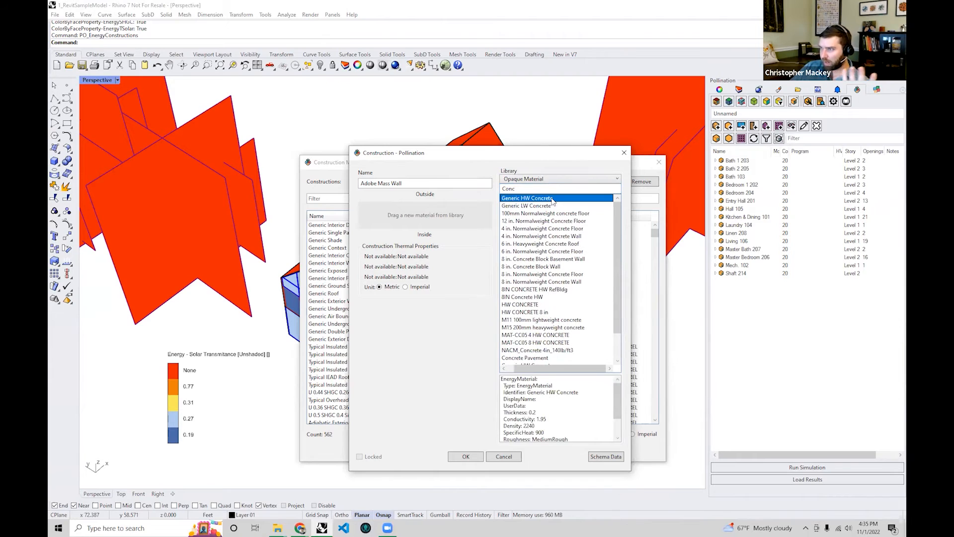
pyautogui.moveTo(553, 200); pyautogui.dragTo(407, 208)
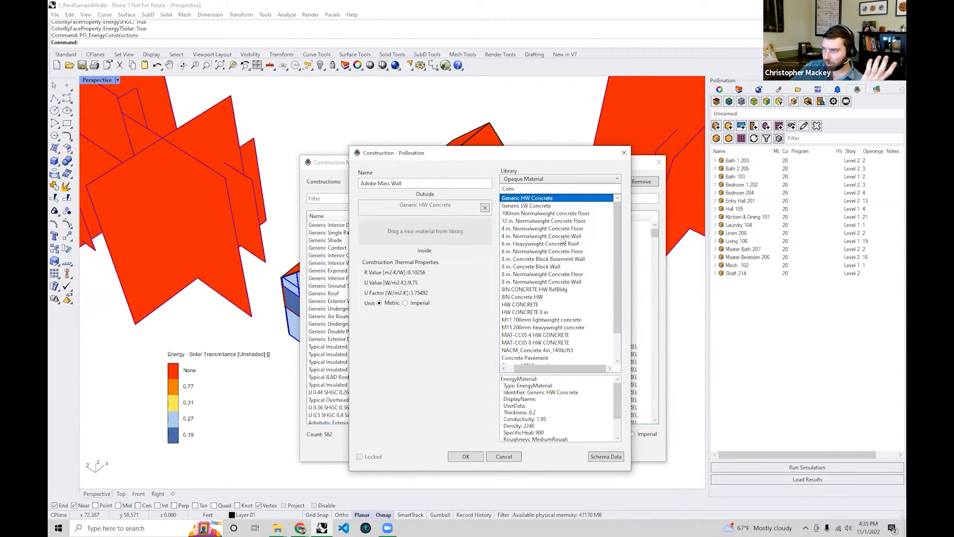
pyautogui.click(485, 207)
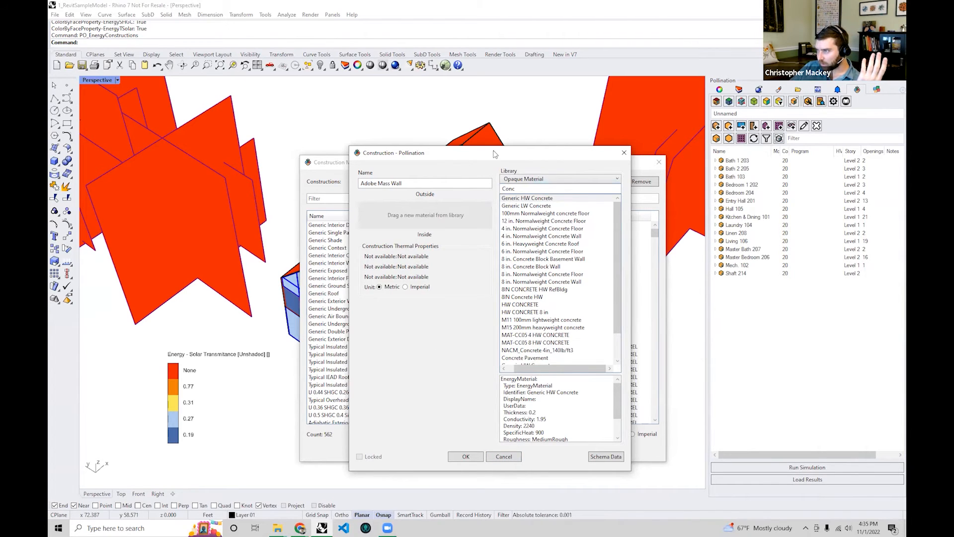
# - Close the Adobe Mass Wall construction editor and the Construction Manager without saving the new construction
pyautogui.moveTo(493, 153); pyautogui.dragTo(445, 131)
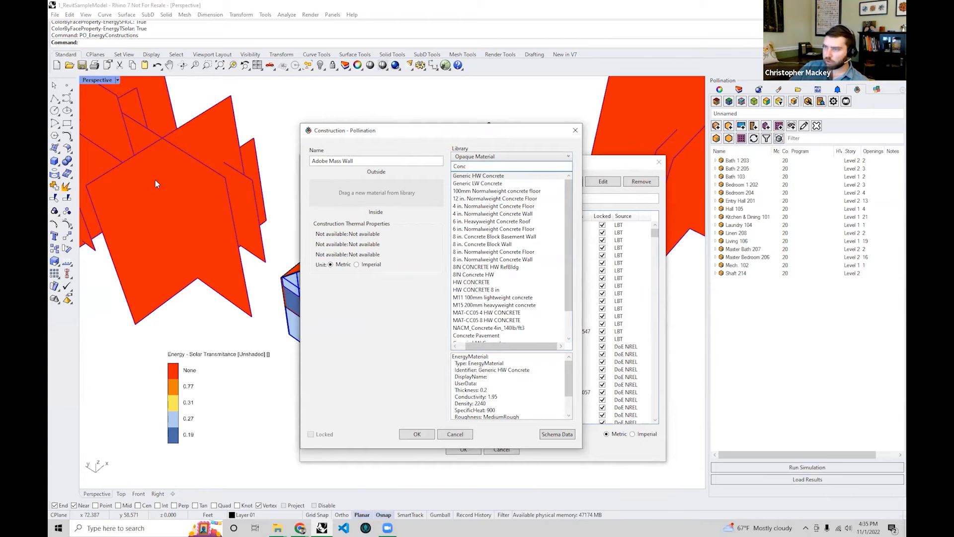
pyautogui.click(575, 130)
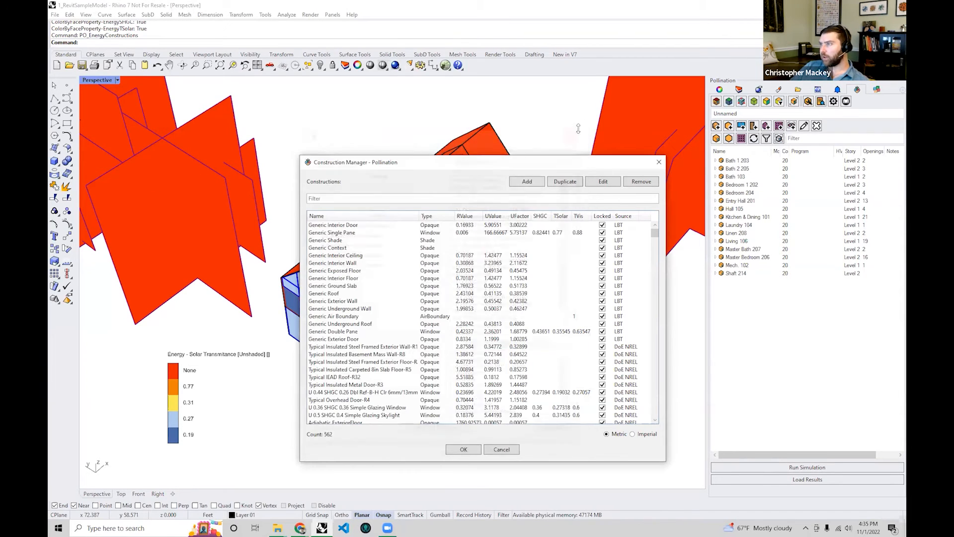
pyautogui.moveTo(617, 158); pyautogui.dragTo(589, 157)
pyautogui.click(631, 161)
pyautogui.moveTo(533, 284); pyautogui.dragTo(529, 284, button='right')
pyautogui.write('PO_EditFaceProperties')
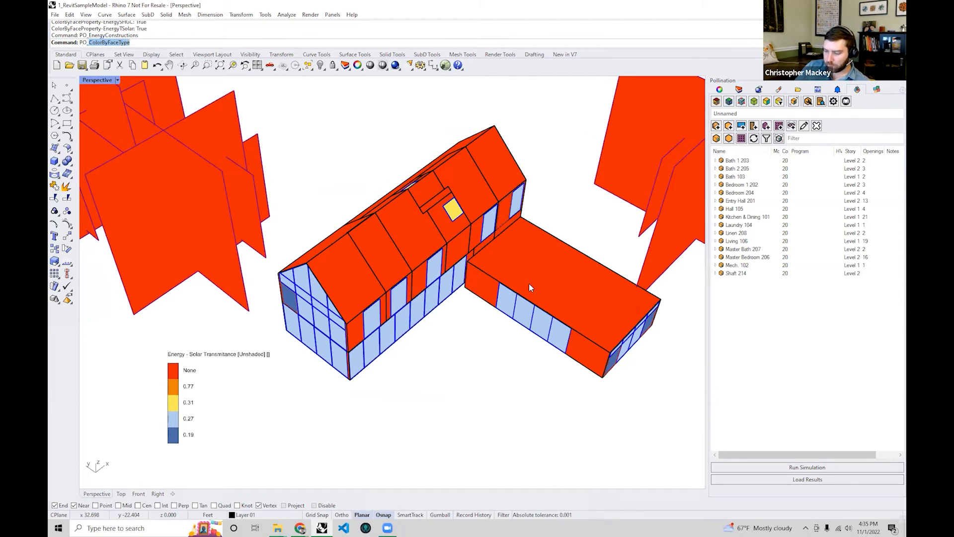
pyautogui.press('Return')
pyautogui.write('ne')
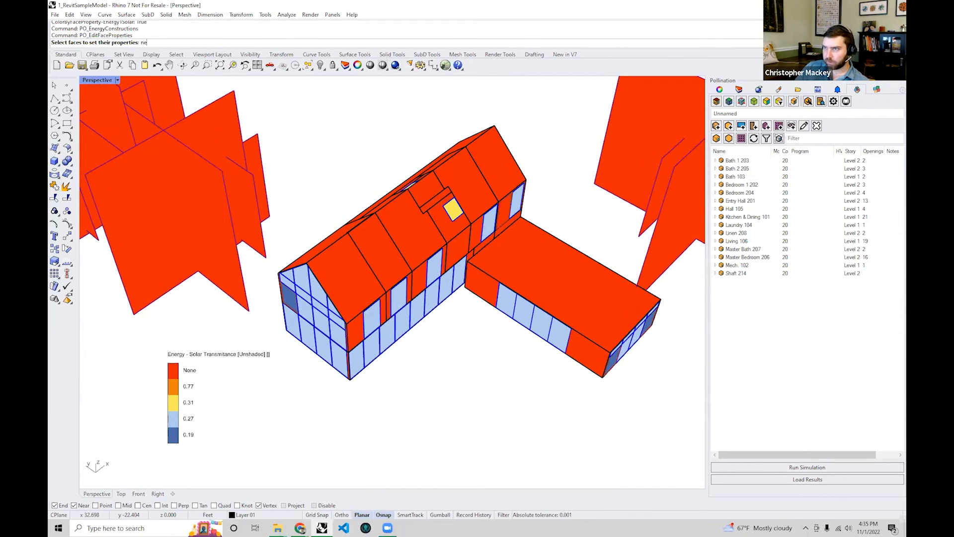
pyautogui.moveTo(497, 292); pyautogui.dragTo(607, 297, button='right')
pyautogui.press('Escape')
# - Open the ConstructionSet Manager with the PO_EnergyConstructionSets command and enlarge its window to show more sets
pyautogui.write('PO_EnergyConstructions')
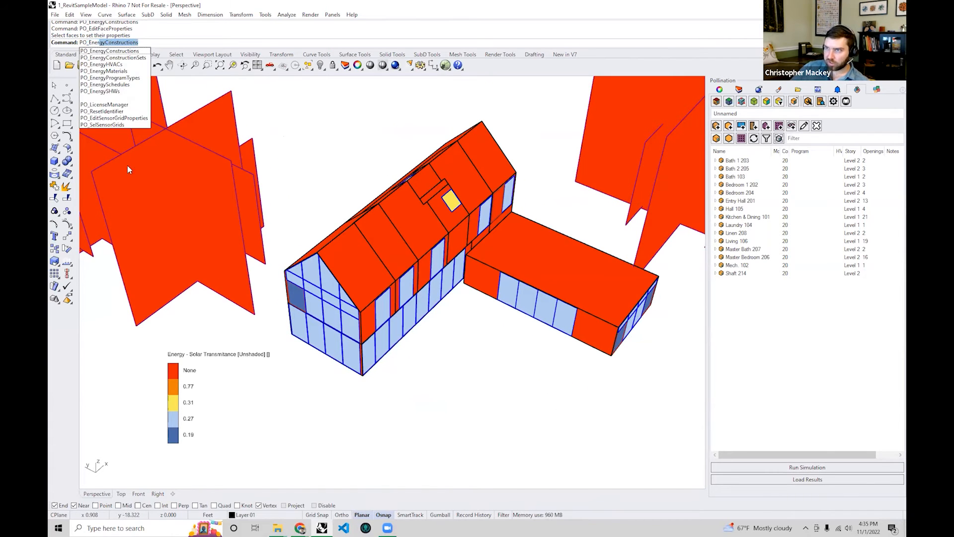
pyautogui.press('Down')
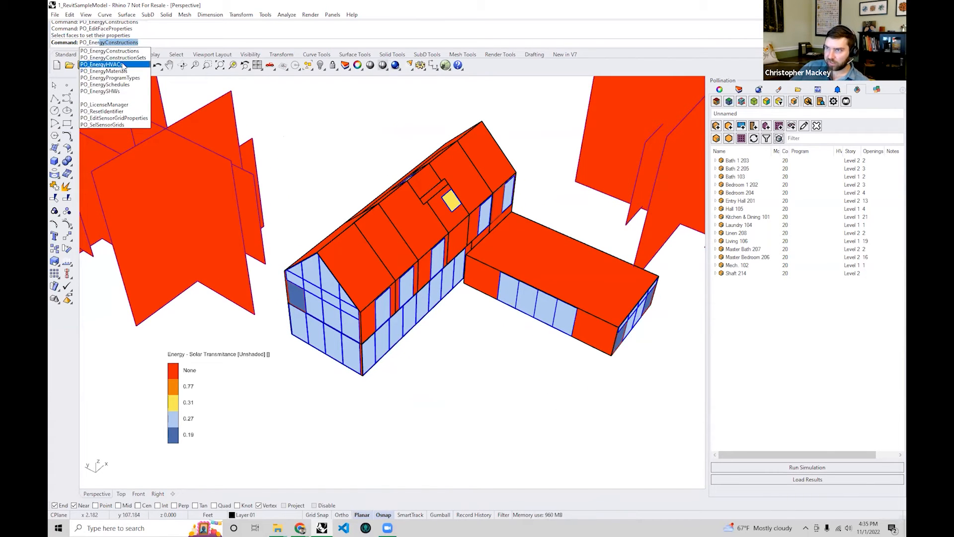
pyautogui.press('Return')
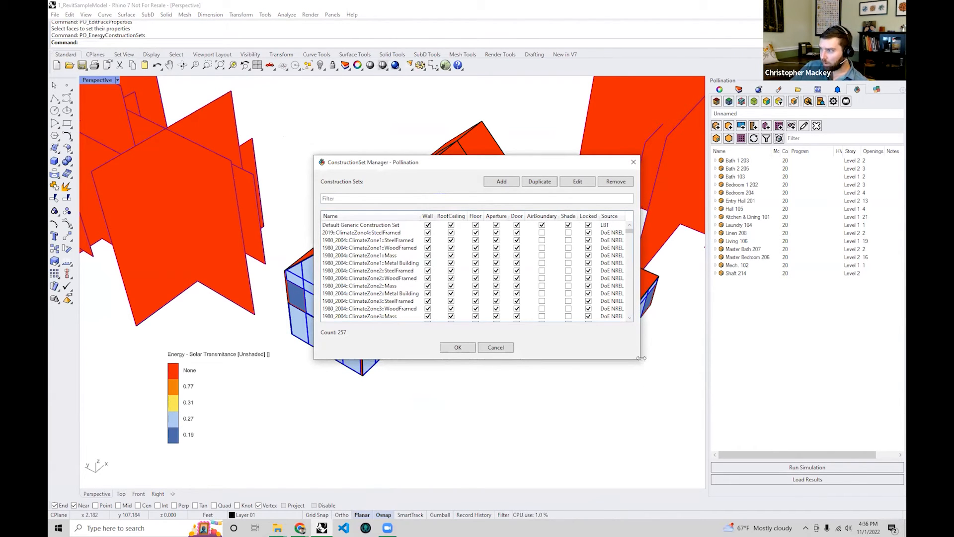
pyautogui.moveTo(640, 358); pyautogui.dragTo(698, 471)
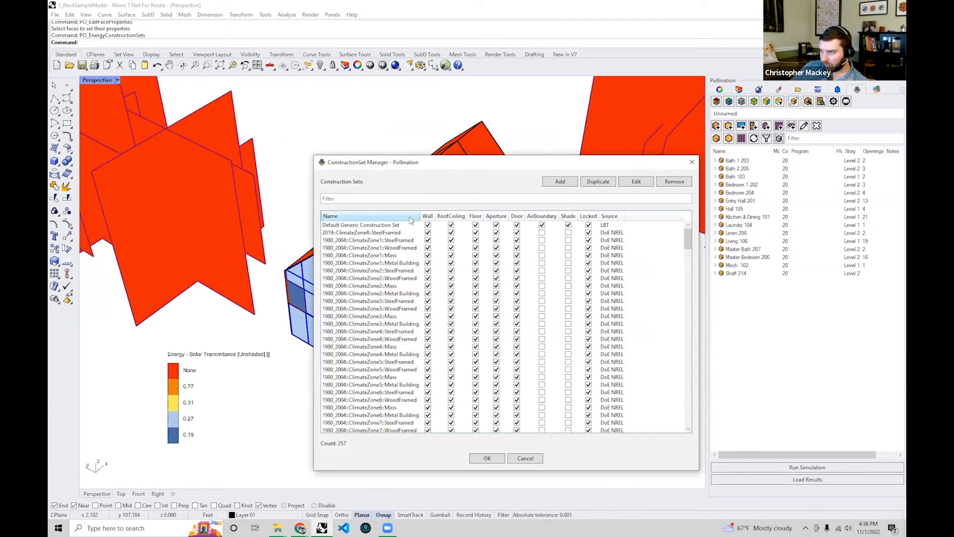
# - Filter the construction sets by 2019::ClimateZone4
pyautogui.click(409, 198)
pyautogui.write('2019::')
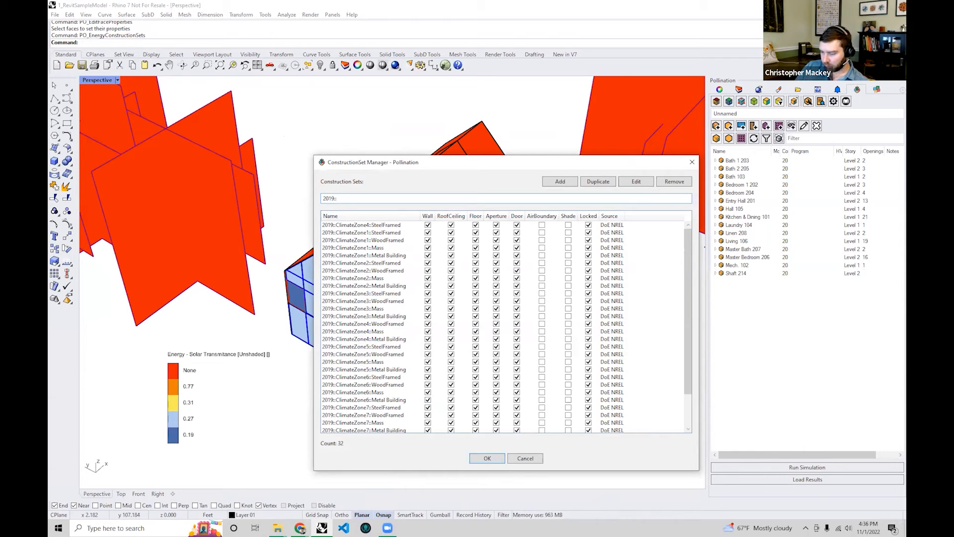
pyautogui.write('Climate')
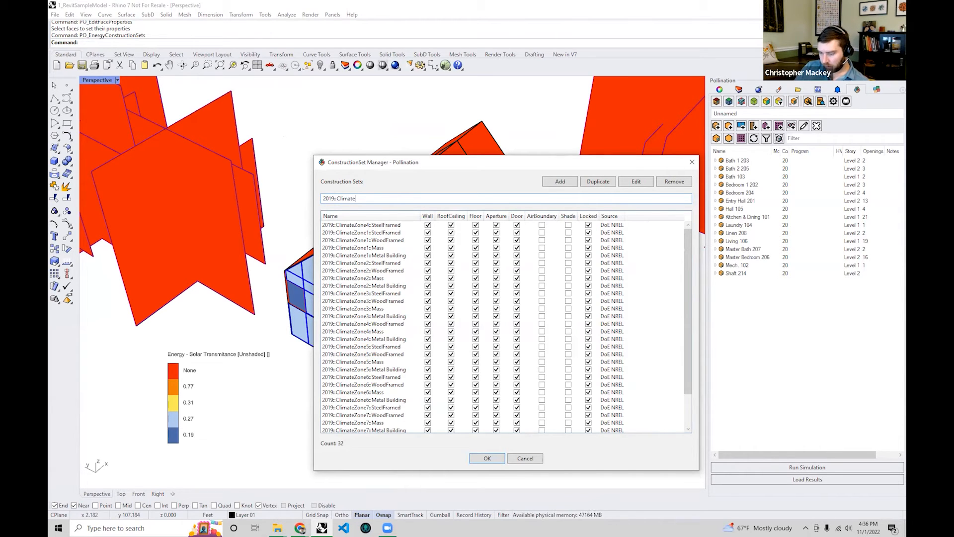
pyautogui.write('Zone5')
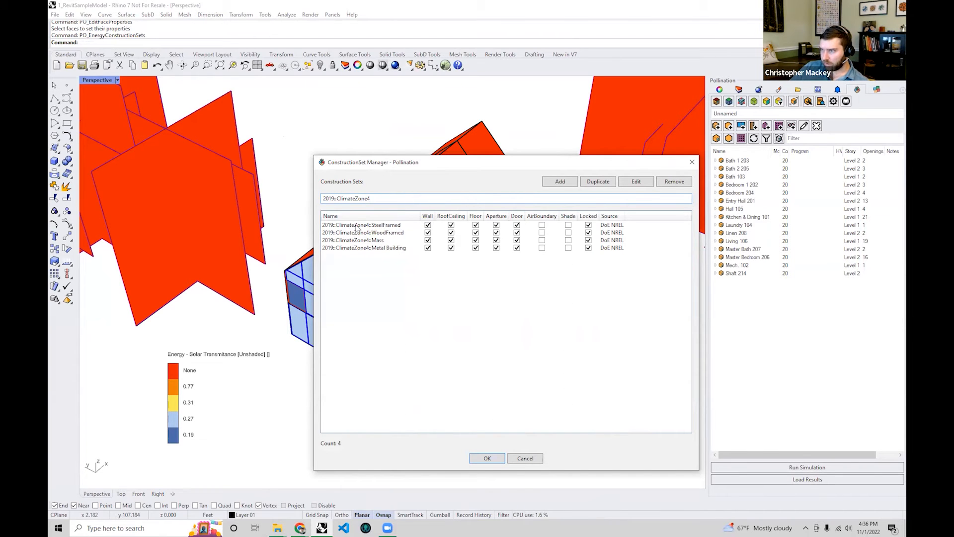
# - Duplicate the 2019::ClimateZone4::SteelFramed construction set and name the copy 2019::ClimateZone4::SteelFramed_BOD
pyautogui.click(356, 225)
pyautogui.click(597, 183)
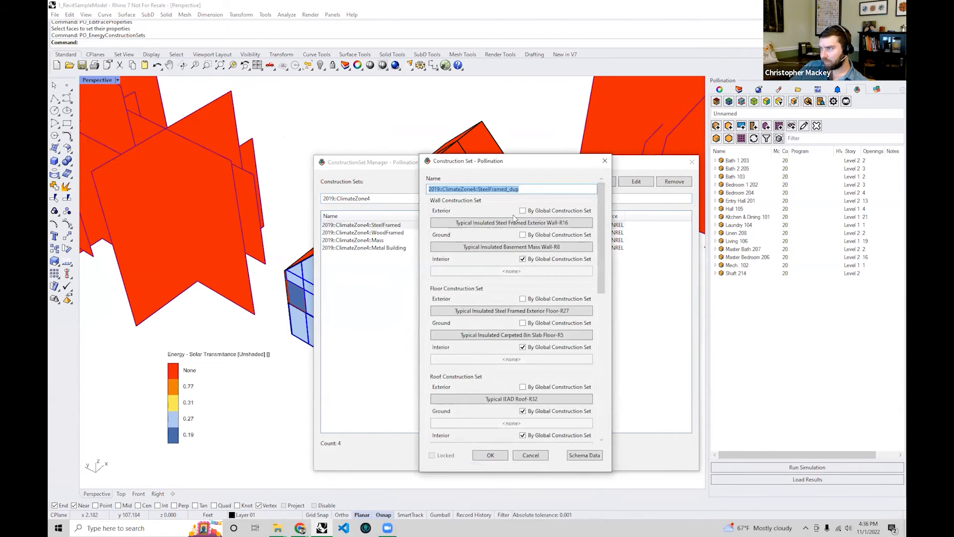
pyautogui.click(521, 189)
pyautogui.press('BackSpace')
pyautogui.press('BackSpace')
pyautogui.press('BackSpace')
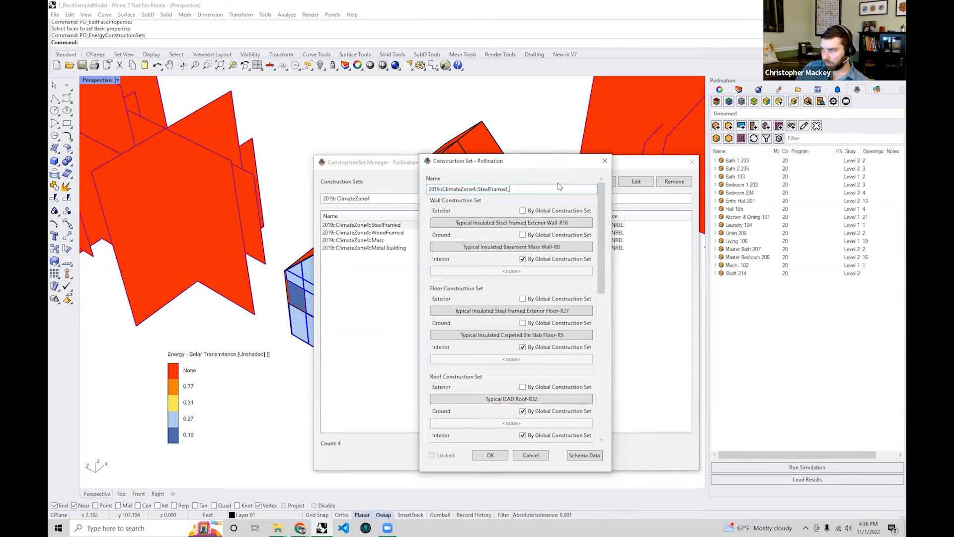
pyautogui.write('BOD')
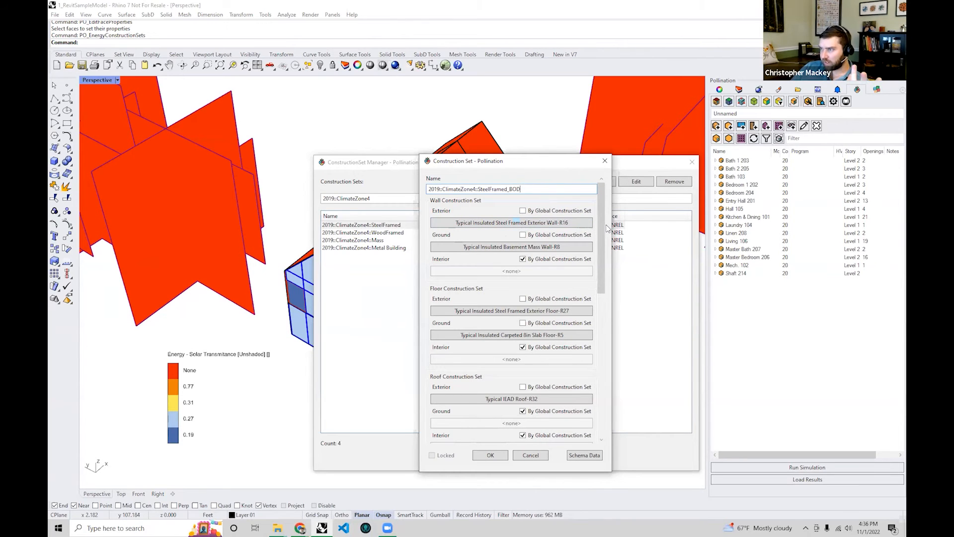
# - Browse the constructions available for the set's exterior wall, and close all construction set dialogs without saving
pyautogui.click(500, 226)
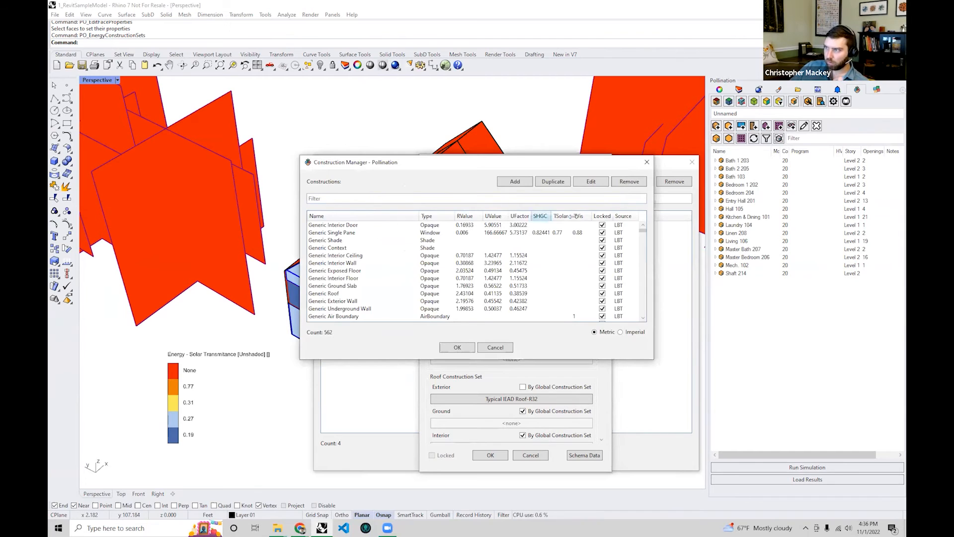
pyautogui.moveTo(644, 231); pyautogui.dragTo(640, 303)
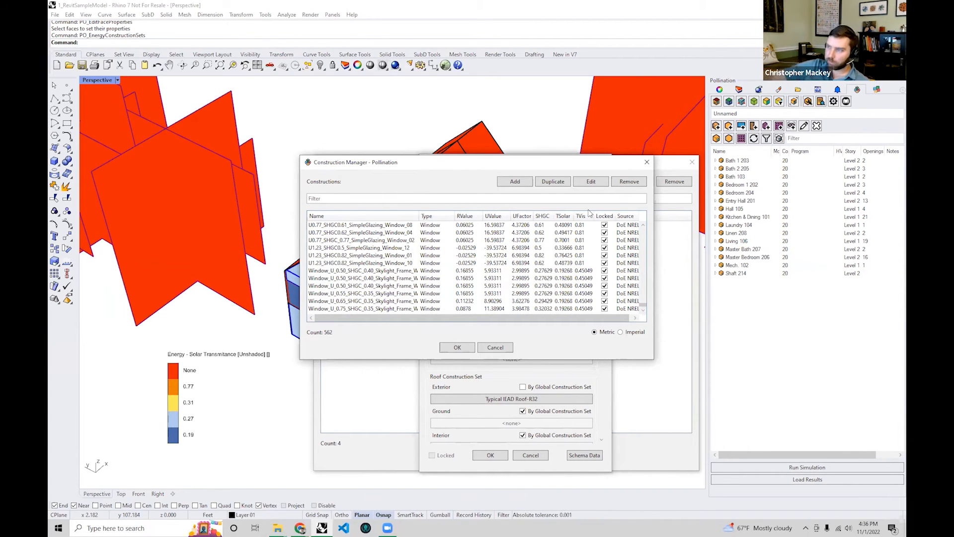
pyautogui.click(647, 163)
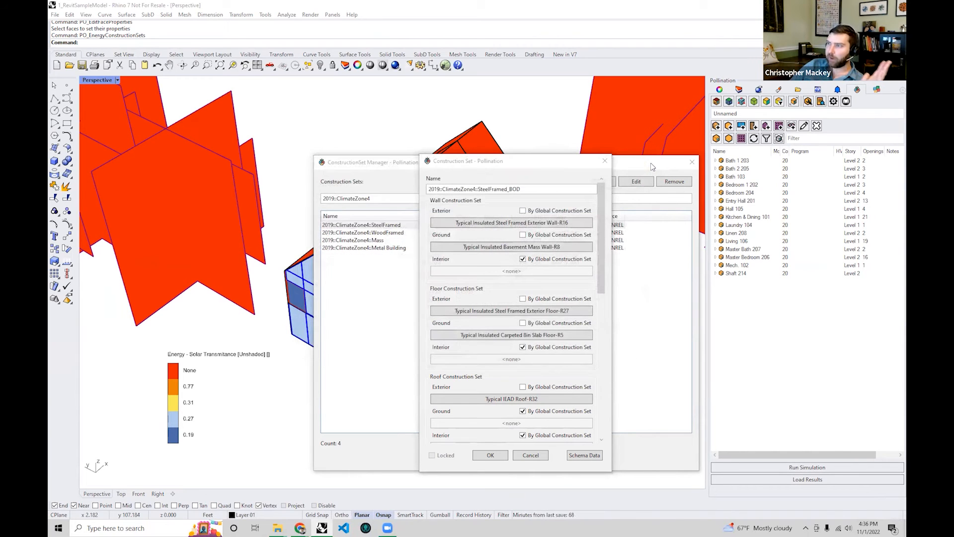
pyautogui.click(604, 162)
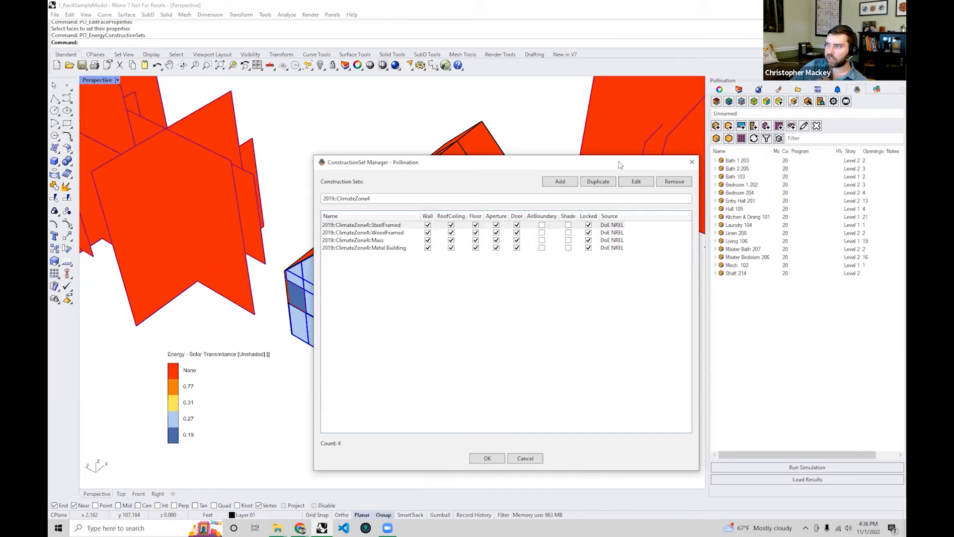
pyautogui.click(692, 162)
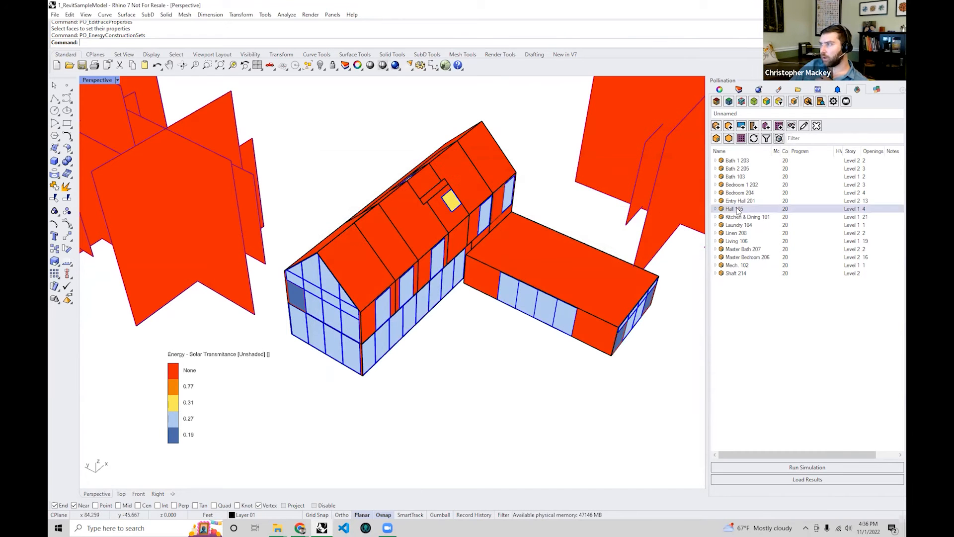
# - Select all rooms from Bath 1 203 to Shaft 214, inspect the construction set in their shared properties, and clear the selection
pyautogui.click(751, 160)
pyautogui.click(736, 273)
pyautogui.hotkey('ctrl', 'a')
pyautogui.rightClick(735, 237)
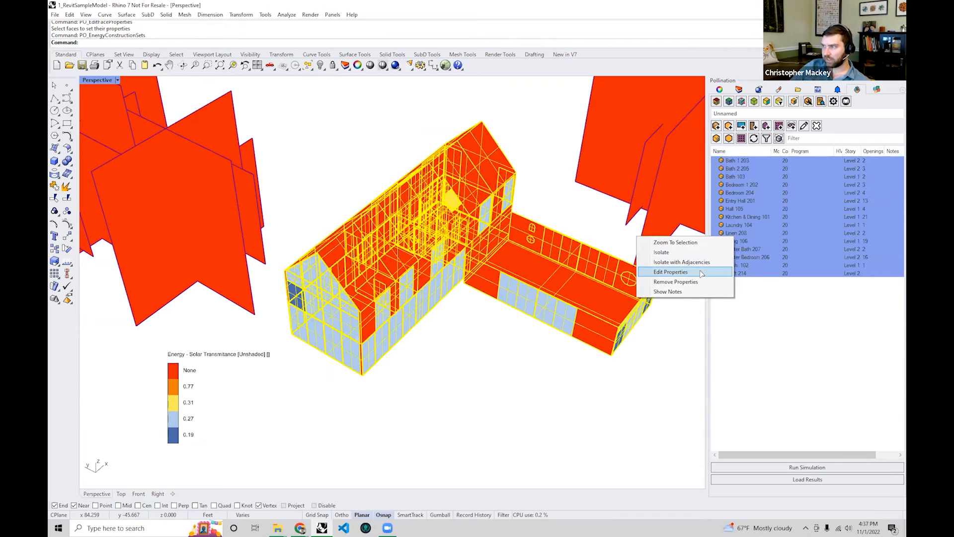
pyautogui.click(698, 272)
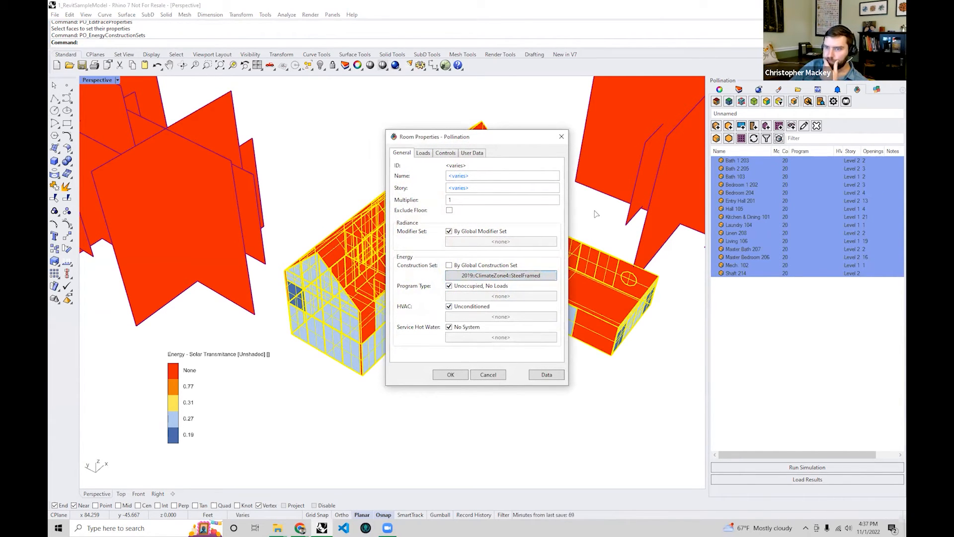
pyautogui.click(561, 137)
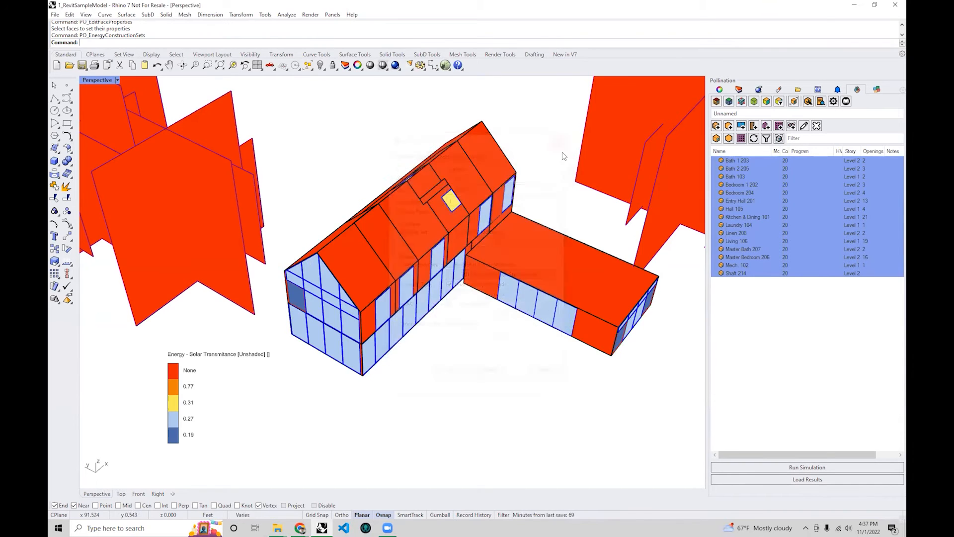
pyautogui.moveTo(448, 349); pyautogui.dragTo(455, 351, button='right')
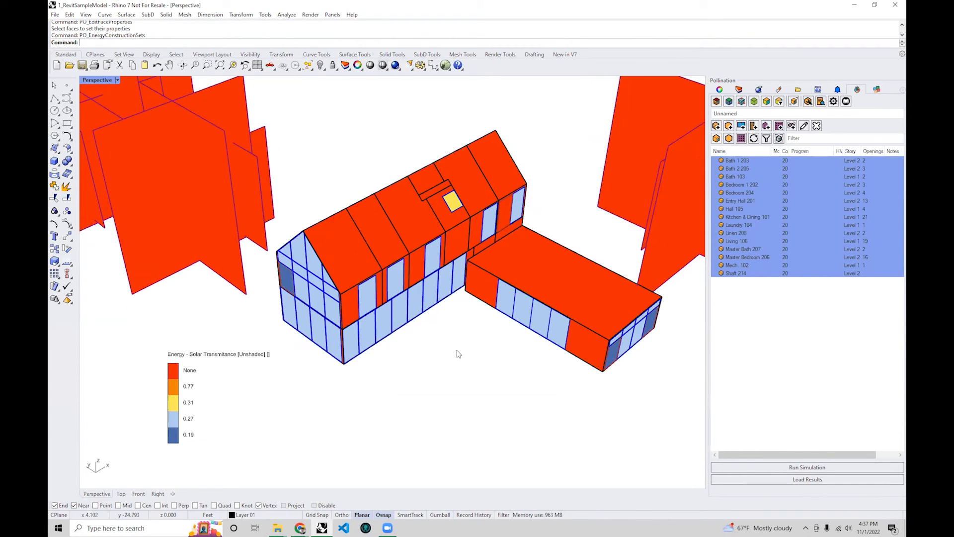
pyautogui.click(831, 370)
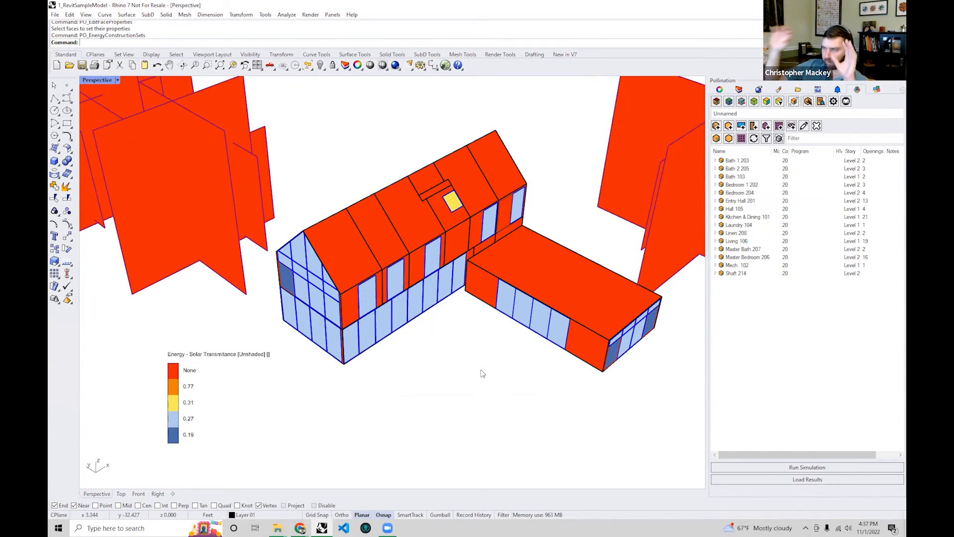
# - Switch to File Explorer to view the subfolders of the ladybug_tools standards folder, and return to Rhino
pyautogui.moveTo(278, 528)
pyautogui.click(336, 479)
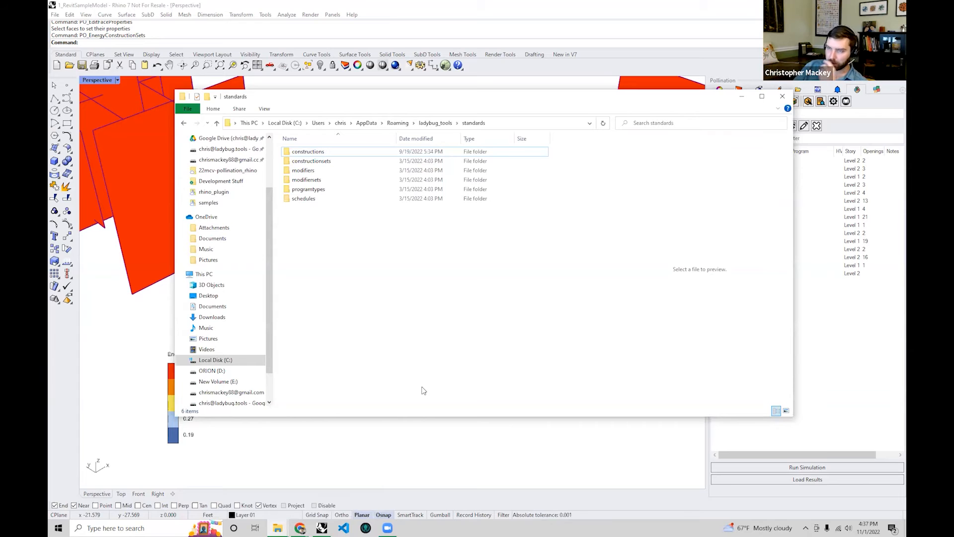
pyautogui.click(515, 4)
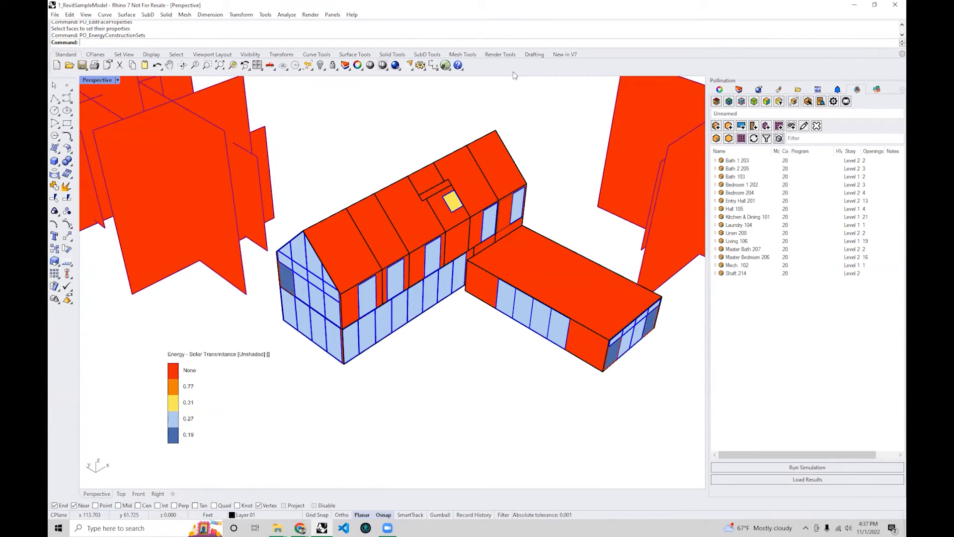
# - Open the constructions folder inside ladybug_tools standards in File Explorer, examine its contents, and return to Rhino
pyautogui.moveTo(509, 201); pyautogui.dragTo(507, 245, button='right')
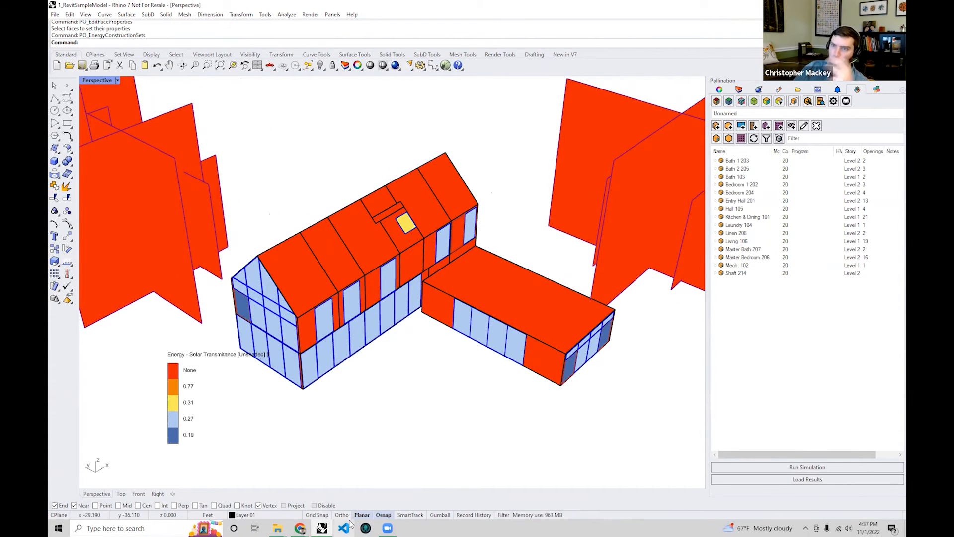
pyautogui.moveTo(285, 527)
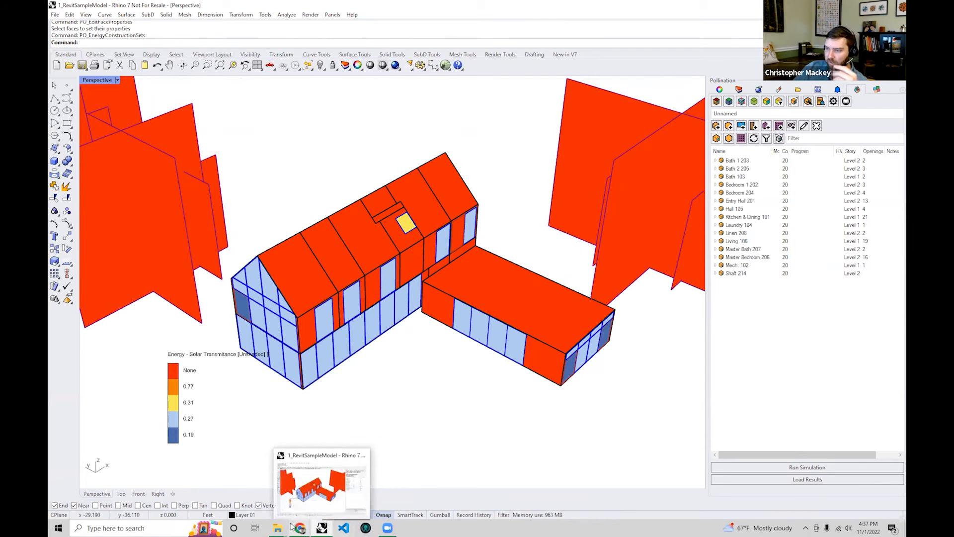
pyautogui.click(326, 492)
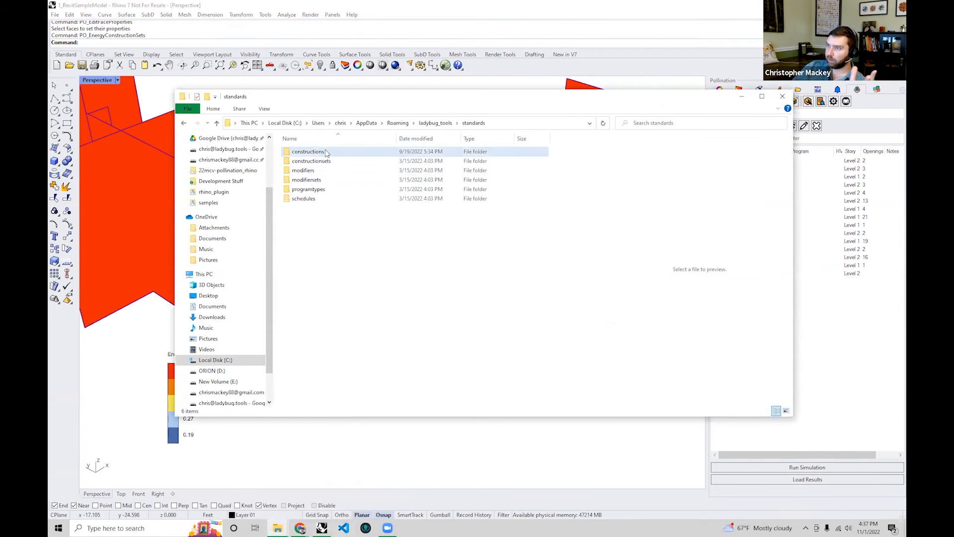
pyautogui.doubleClick(303, 149)
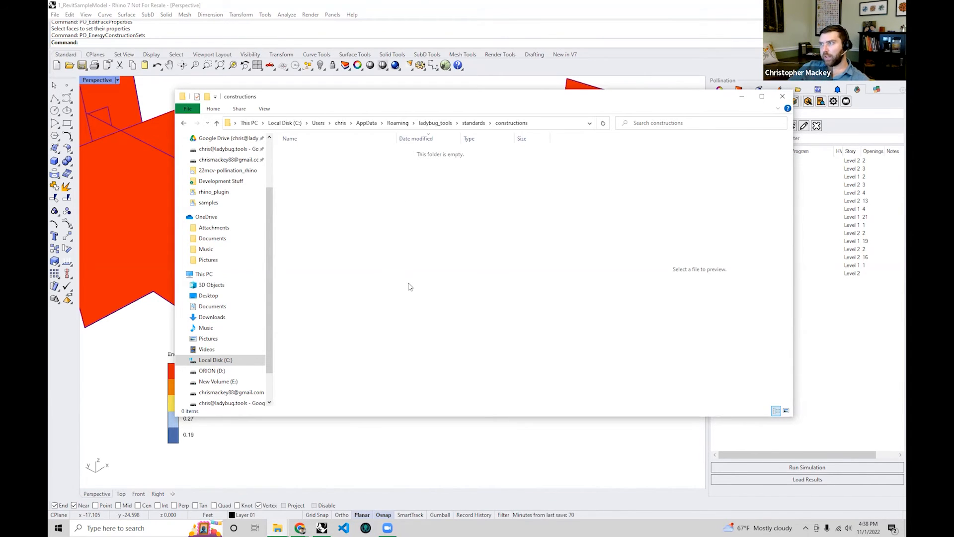
pyautogui.hotkey('alt', 'Tab')
pyautogui.moveTo(426, 334); pyautogui.dragTo(418, 332, button='right')
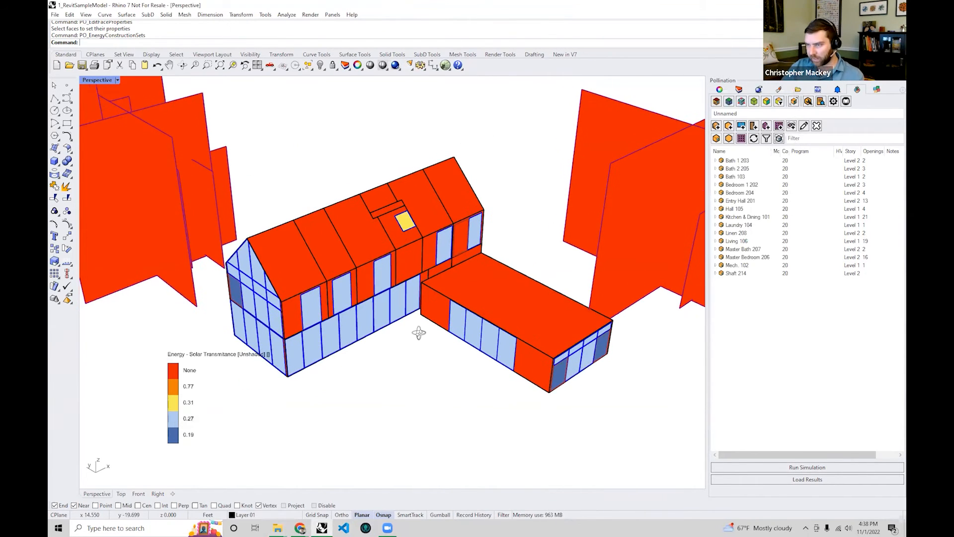
pyautogui.moveTo(447, 366); pyautogui.dragTo(491, 367, button='right')
pyautogui.moveTo(447, 427)
pyautogui.mouseDown(button='right')
pyautogui.moveTo(424, 422)
pyautogui.moveTo(445, 433)
pyautogui.mouseUp(button='right')
pyautogui.moveTo(539, 264)
pyautogui.mouseDown(button='right')
pyautogui.moveTo(550, 277)
pyautogui.moveTo(538, 262)
pyautogui.mouseUp(button='right')
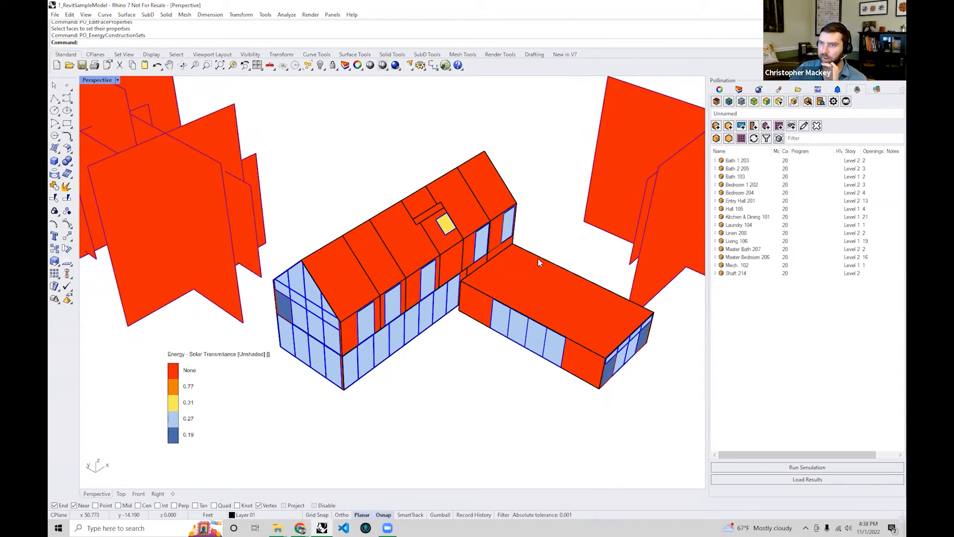
# - Open the Schedule Ruleset Manager with the PO_EnergySchedules command
pyautogui.moveTo(487, 316); pyautogui.dragTo(490, 336, button='right')
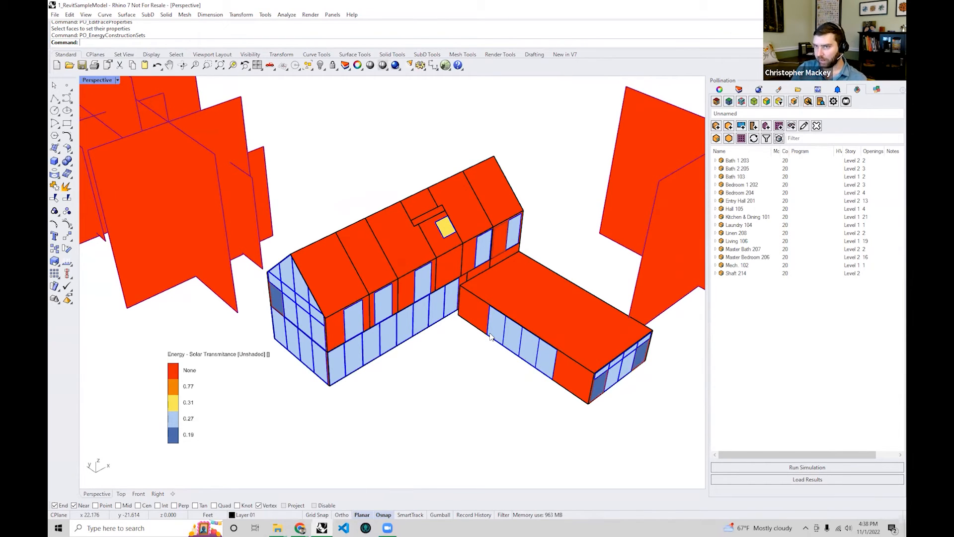
pyautogui.write('O_EnergyConstructions')
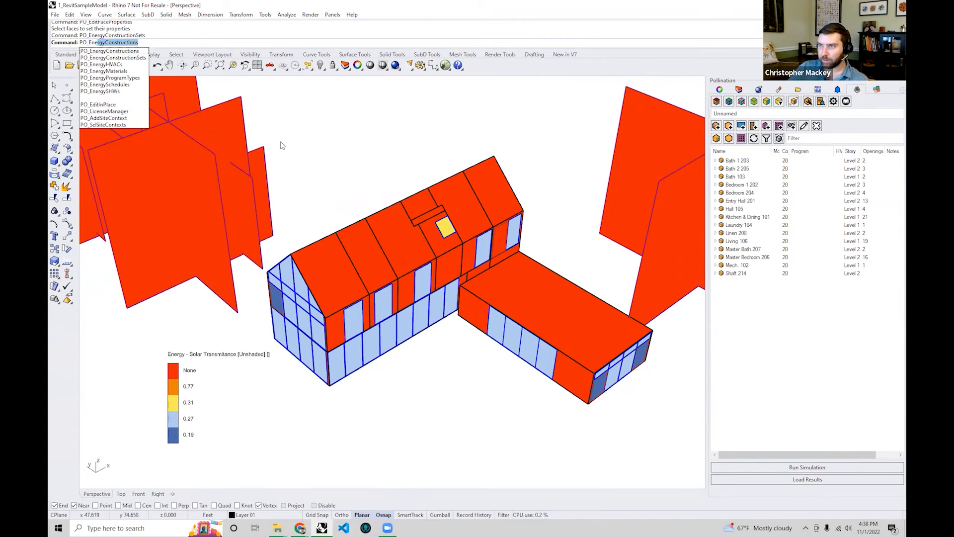
pyautogui.click(107, 84)
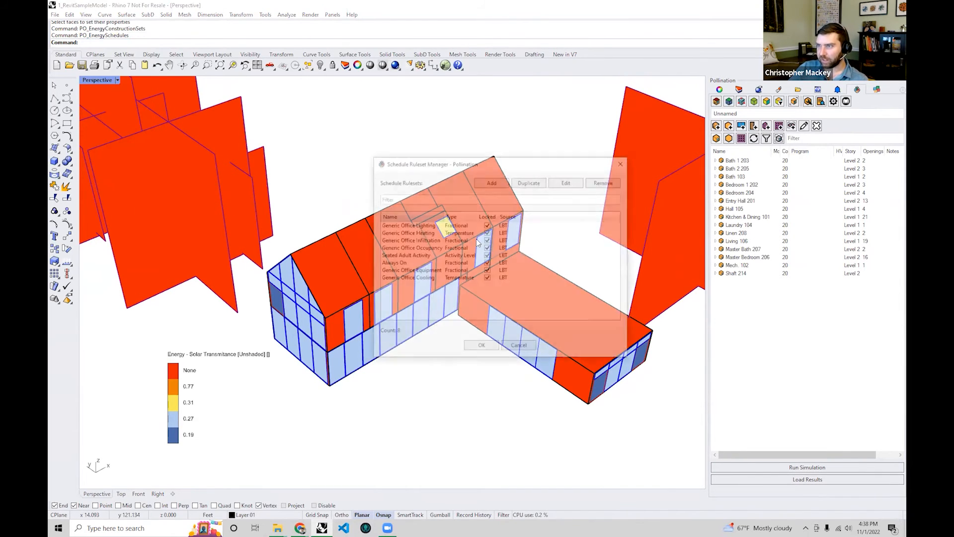
# - Add a new schedule ruleset using the Fractional [0 ~ 1] schedule type limit
pyautogui.click(482, 180)
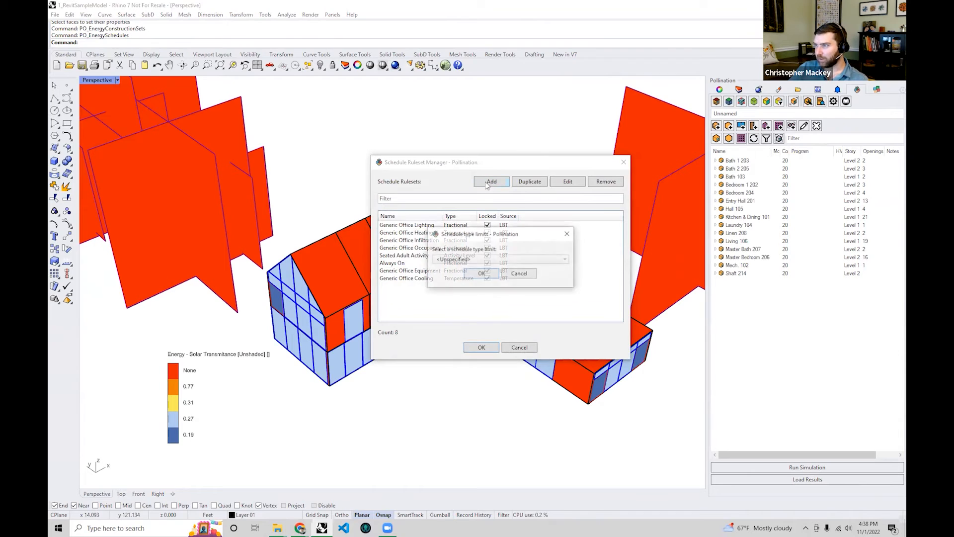
pyautogui.click(486, 260)
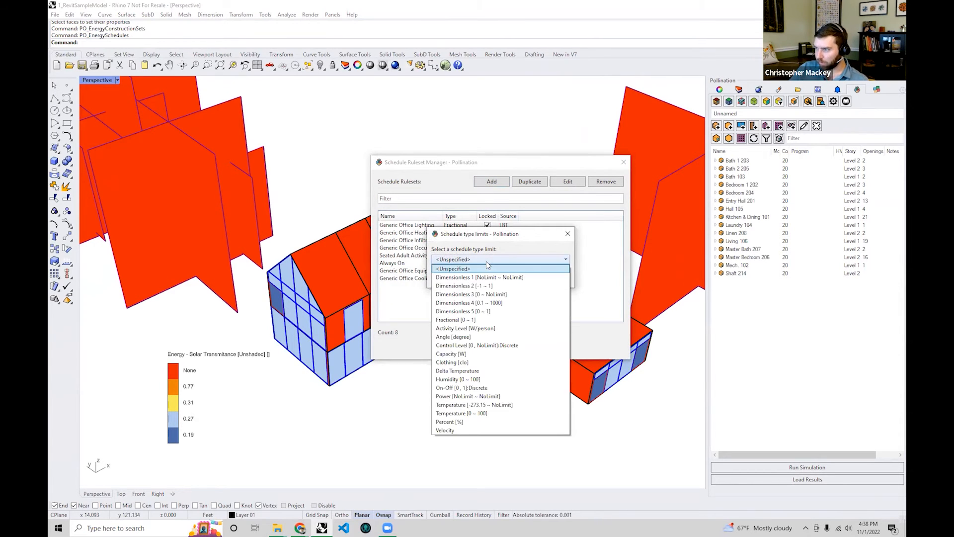
pyautogui.click(485, 320)
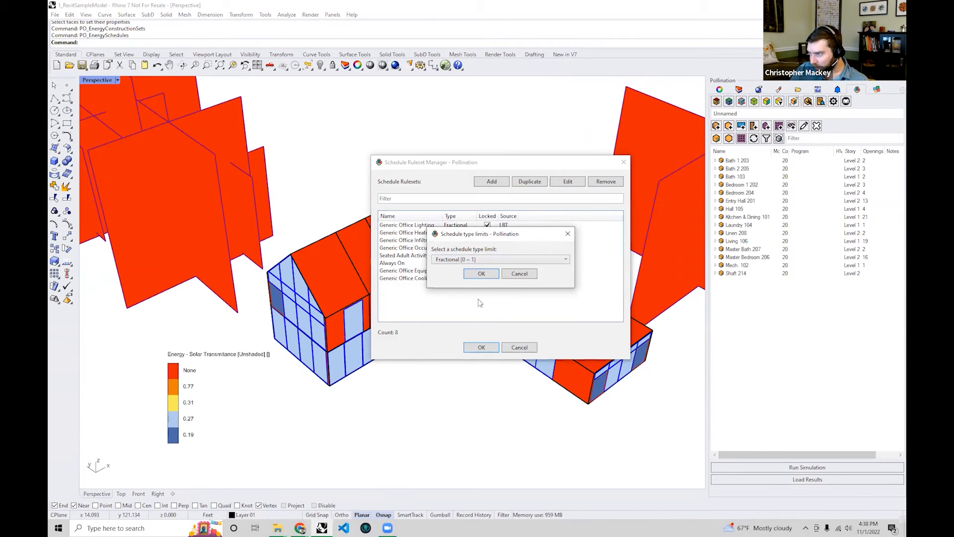
pyautogui.click(482, 274)
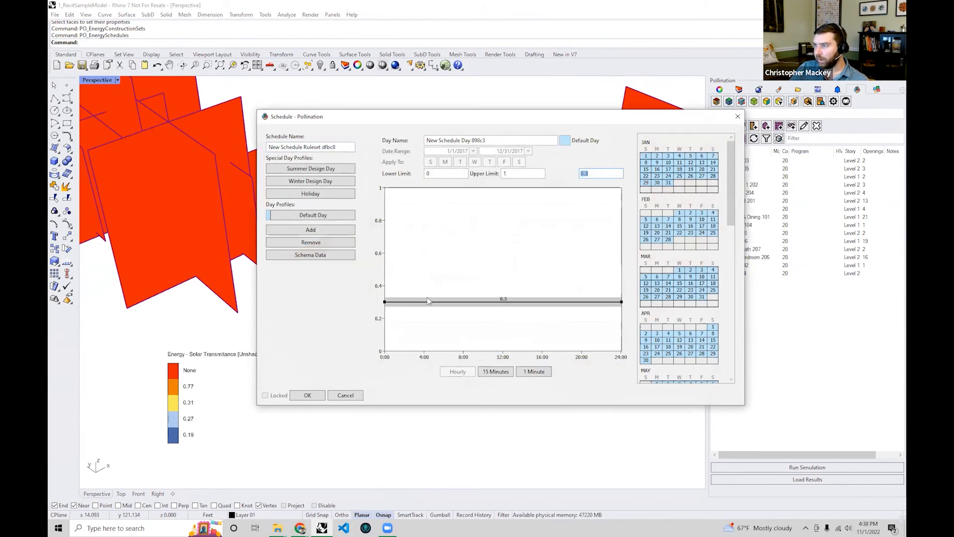
# - Split the default day profile at 8:00 and 17:00, raising the daytime value to about 0.99 and lowering the morning value to about 0.25
pyautogui.doubleClick(462, 303)
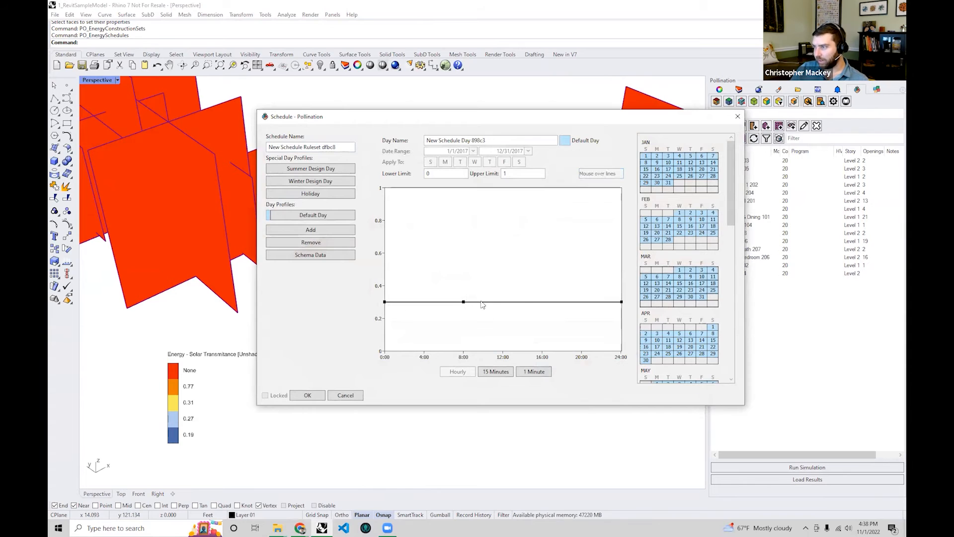
pyautogui.doubleClick(551, 302)
pyautogui.moveTo(539, 304); pyautogui.dragTo(540, 188)
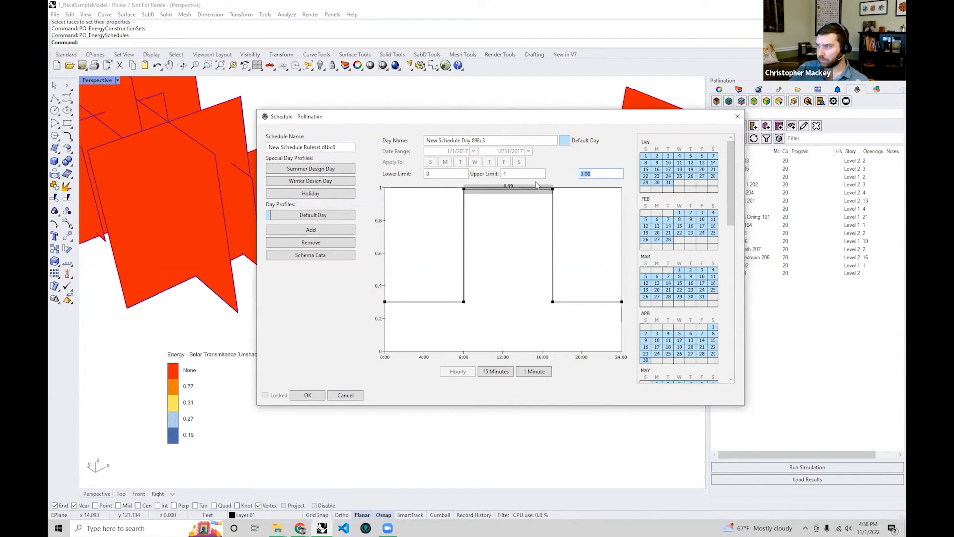
pyautogui.moveTo(405, 302); pyautogui.dragTo(407, 310)
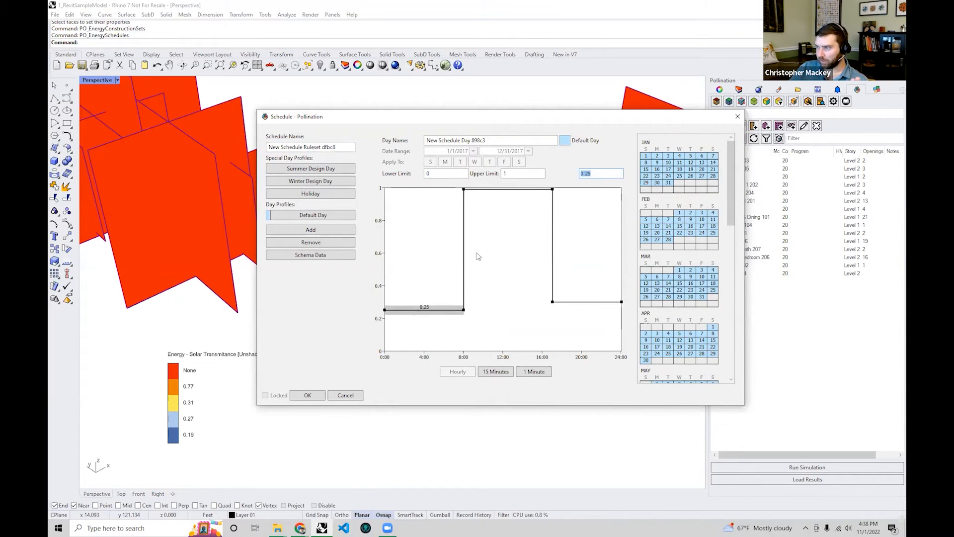
# - Add a midday dip to about 0.64 between 12:00 and 13:00, and close the schedule editor and manager without saving
pyautogui.doubleClick(503, 189)
pyautogui.doubleClick(513, 189)
pyautogui.moveTo(508, 189); pyautogui.dragTo(510, 255)
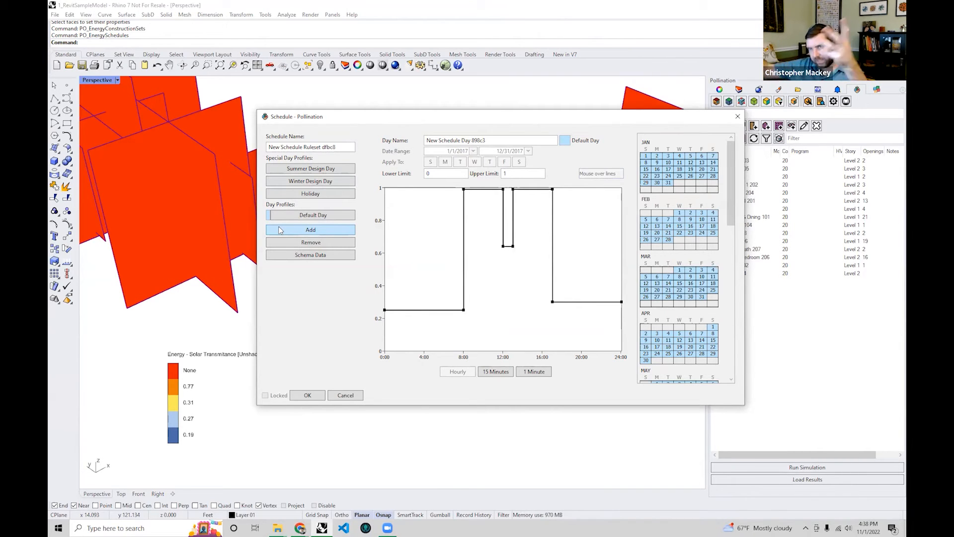
pyautogui.click(739, 117)
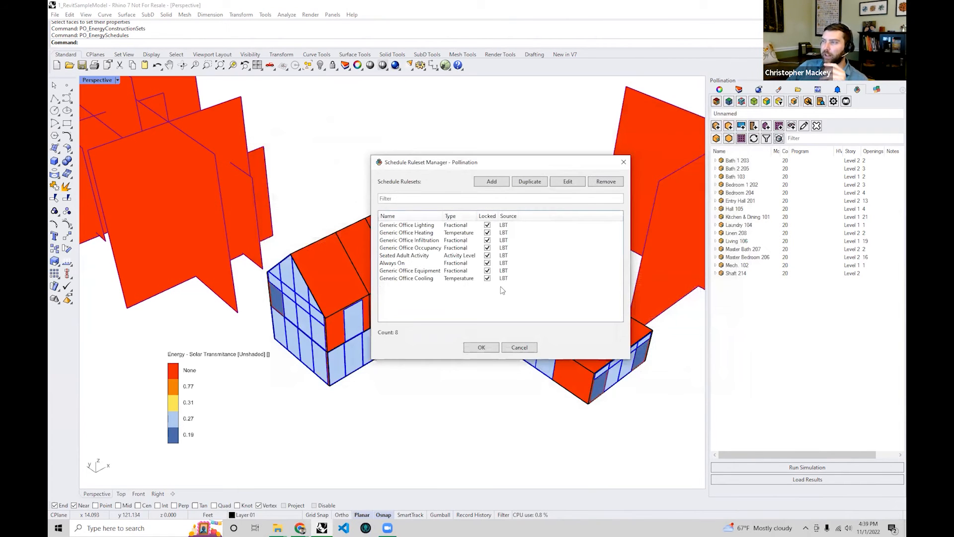
pyautogui.click(628, 159)
# - Color the rooms by energy construction set and move the legend into the empty area below and beside the house
pyautogui.moveTo(489, 294); pyautogui.dragTo(440, 364, button='right')
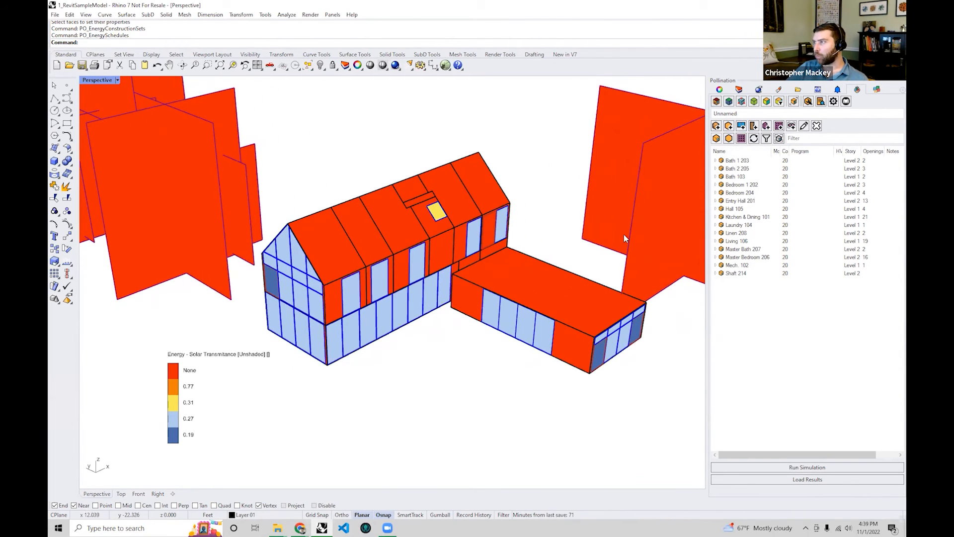
pyautogui.click(754, 102)
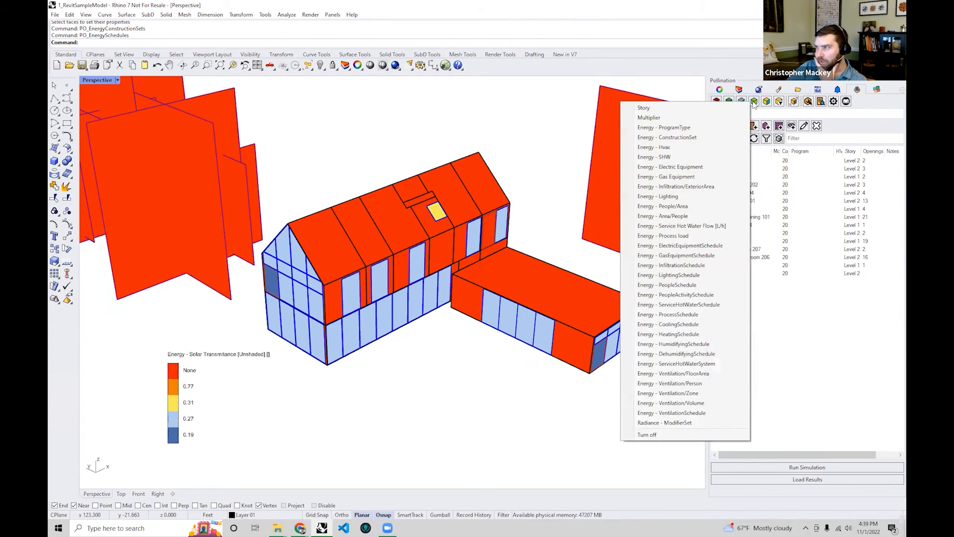
pyautogui.click(755, 103)
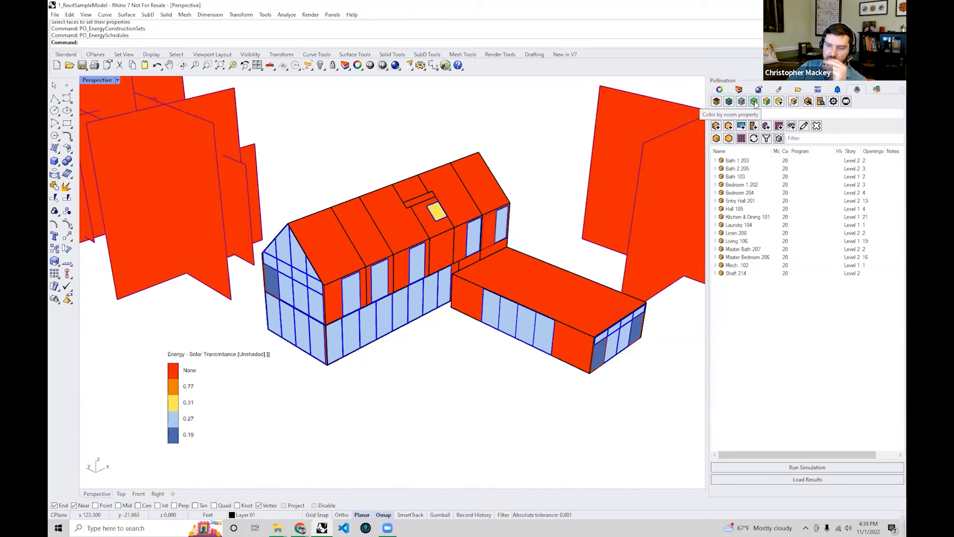
pyautogui.click(754, 102)
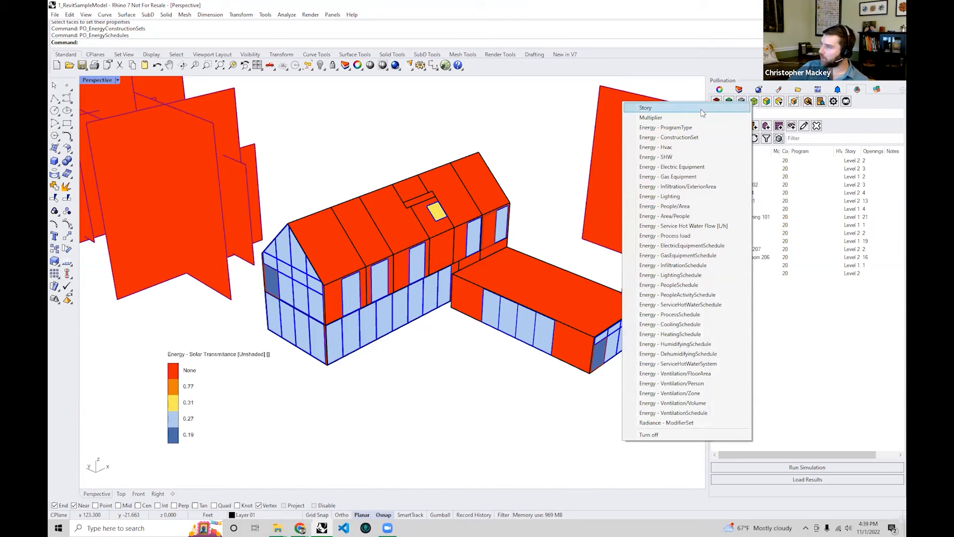
pyautogui.click(694, 137)
pyautogui.click(110, 137)
pyautogui.moveTo(109, 137); pyautogui.dragTo(175, 409)
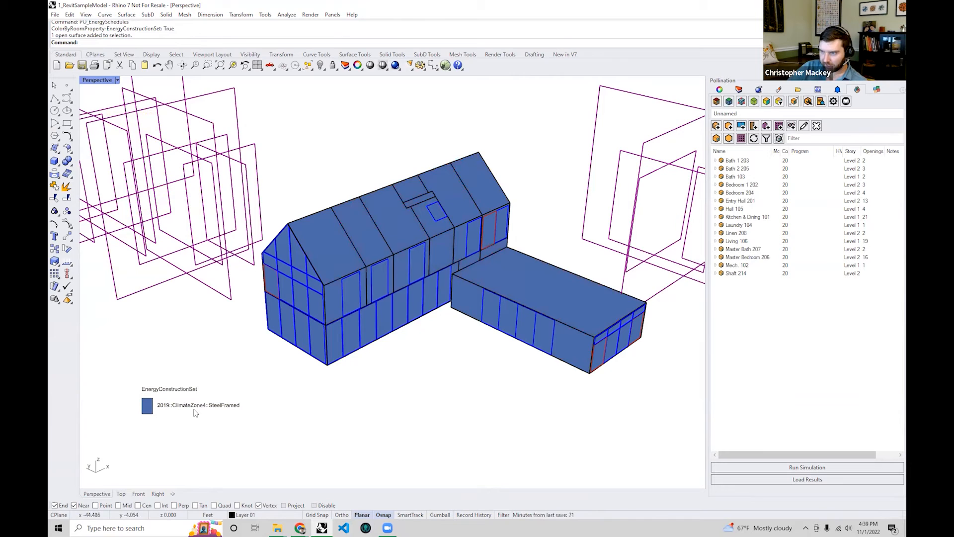
pyautogui.moveTo(399, 424); pyautogui.dragTo(404, 397, button='right')
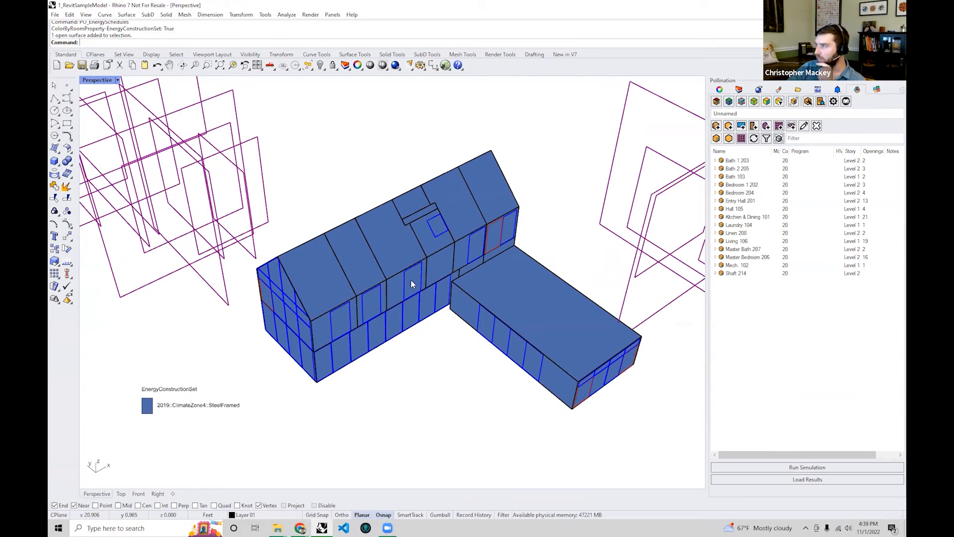
# - Color the rooms by energy program type and move the legend beside the lower part of the house
pyautogui.click(741, 101)
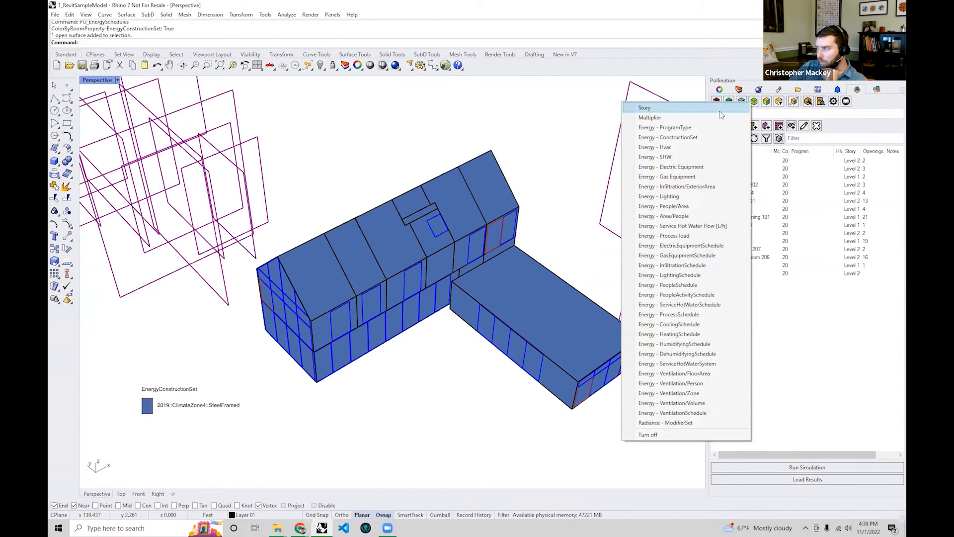
pyautogui.click(676, 127)
pyautogui.moveTo(396, 177); pyautogui.dragTo(134, 138, button='right')
pyautogui.moveTo(134, 138); pyautogui.dragTo(165, 336)
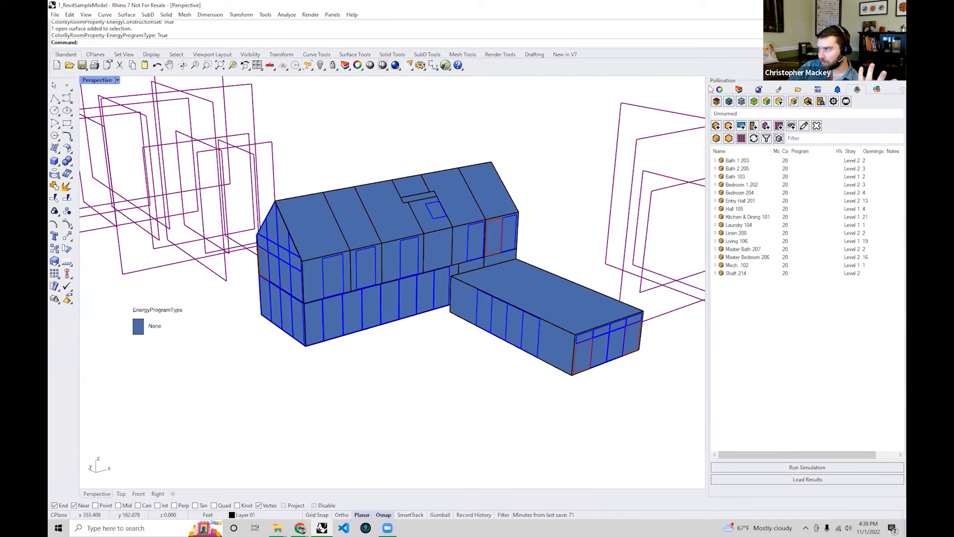
# - Color the rooms by energy electric equipment to inspect their equipment loads
pyautogui.click(754, 91)
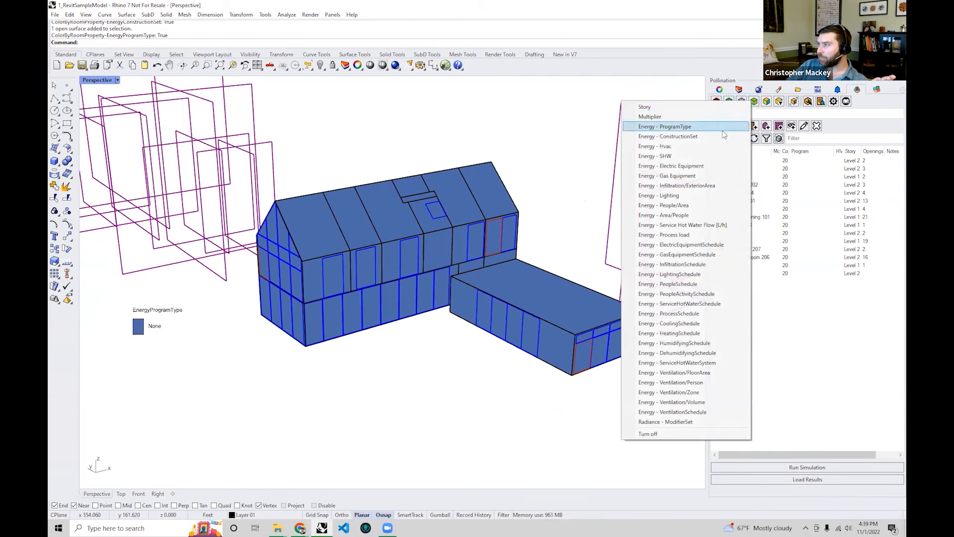
pyautogui.click(702, 168)
pyautogui.moveTo(472, 185); pyautogui.dragTo(408, 218, button='right')
# - Color the rooms by energy lighting to inspect their lighting loads
pyautogui.click(754, 101)
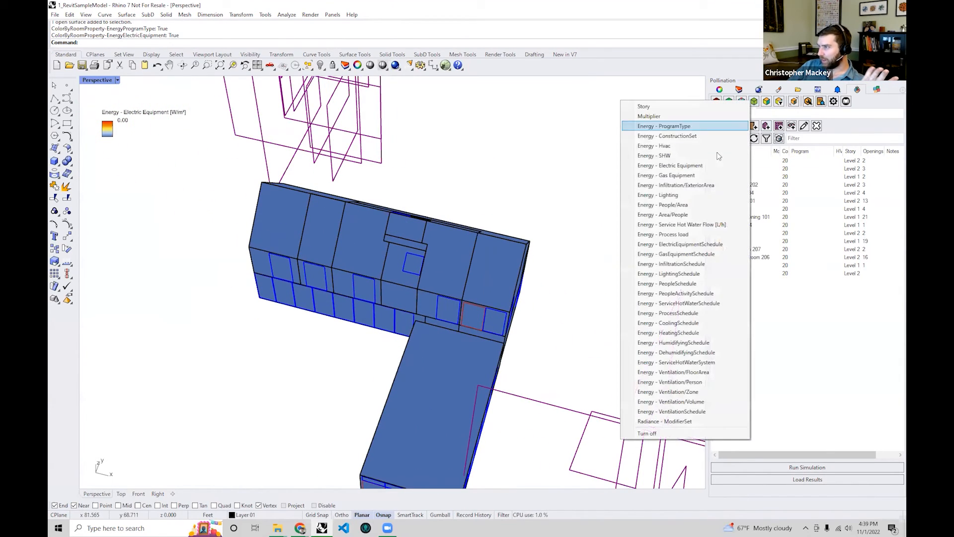
pyautogui.click(700, 194)
pyautogui.moveTo(370, 248); pyautogui.dragTo(437, 242, button='right')
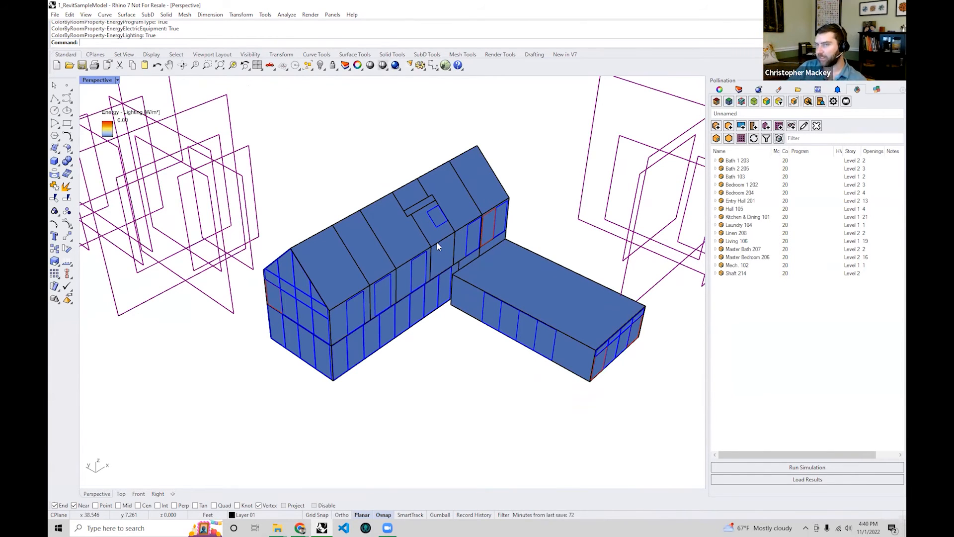
pyautogui.scroll(-3, 419, 226)
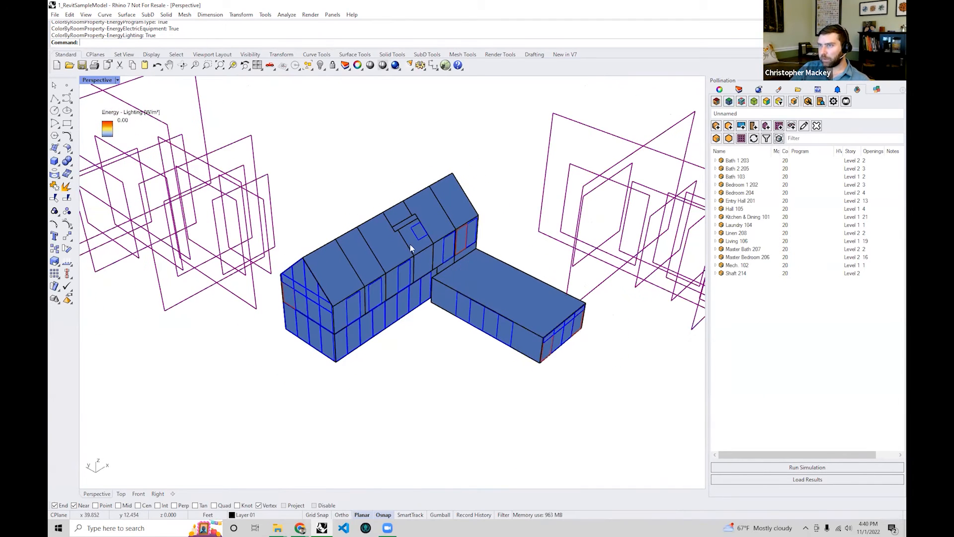
pyautogui.keyDown('shift'); pyautogui.moveTo(411, 245); pyautogui.dragTo(418, 227, button='right'); pyautogui.keyUp('shift')
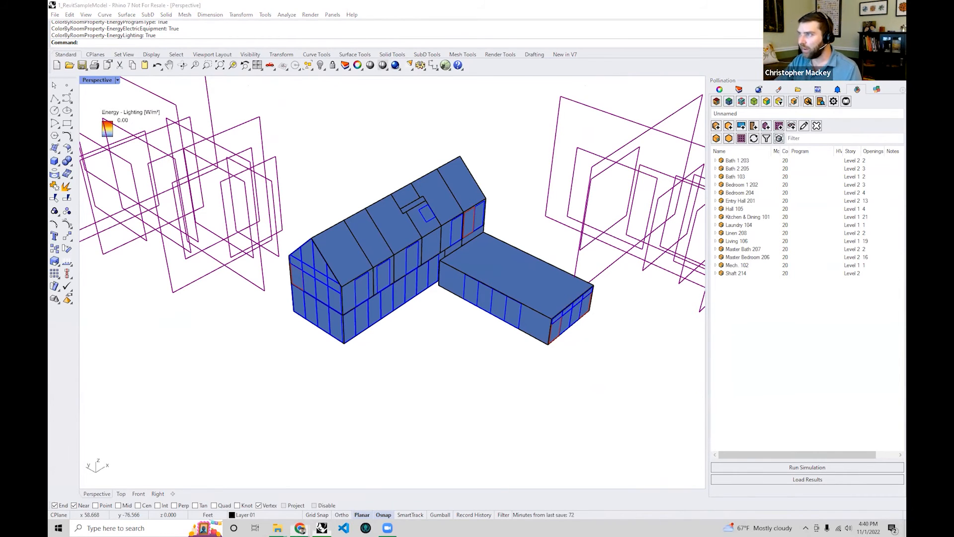
# - Switch to the Google Slides presentation in Chrome, show the Program Type Schema slide full screen, and return to Rhino
pyautogui.hotkey('alt', 'Tab')
pyautogui.press('Down')
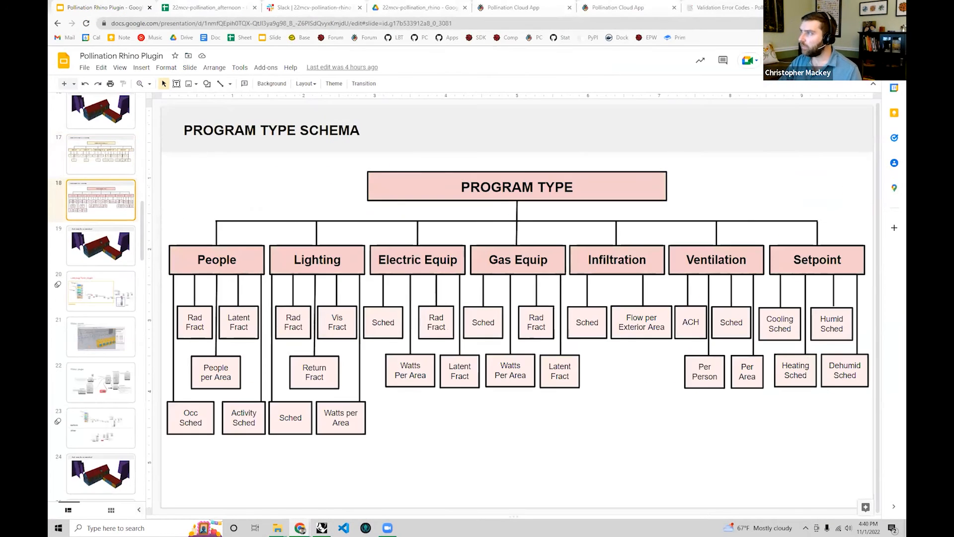
pyautogui.hotkey('ctrl', 'F5')
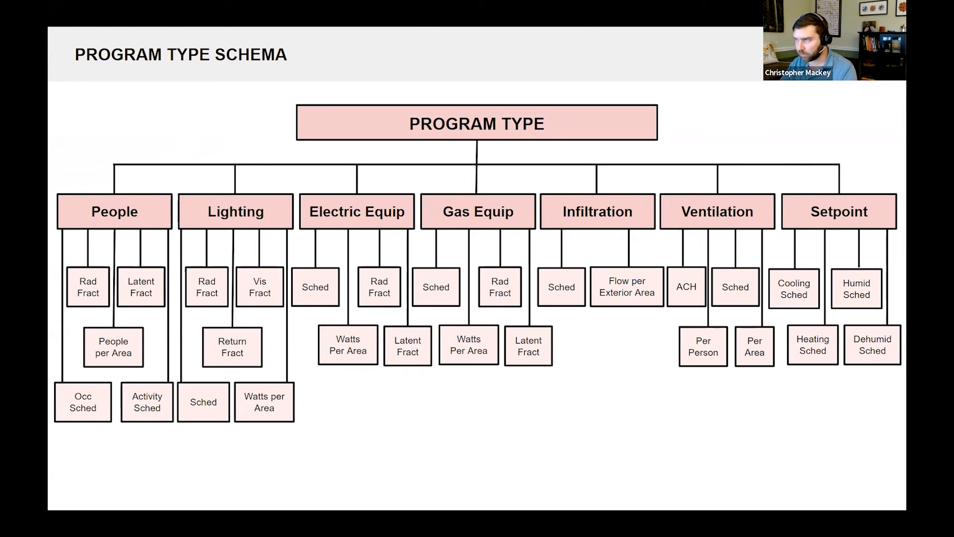
pyautogui.press('Escape')
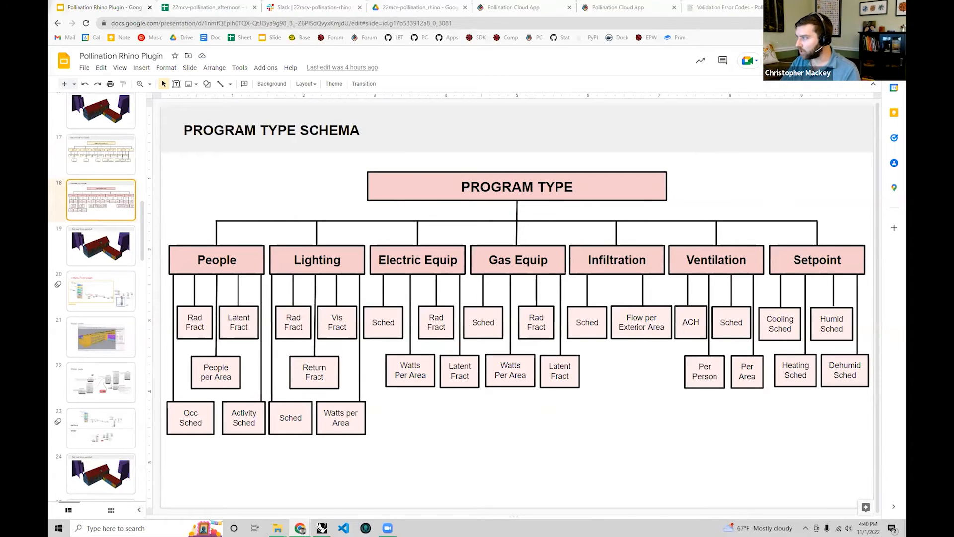
pyautogui.hotkey('alt', 'Tab')
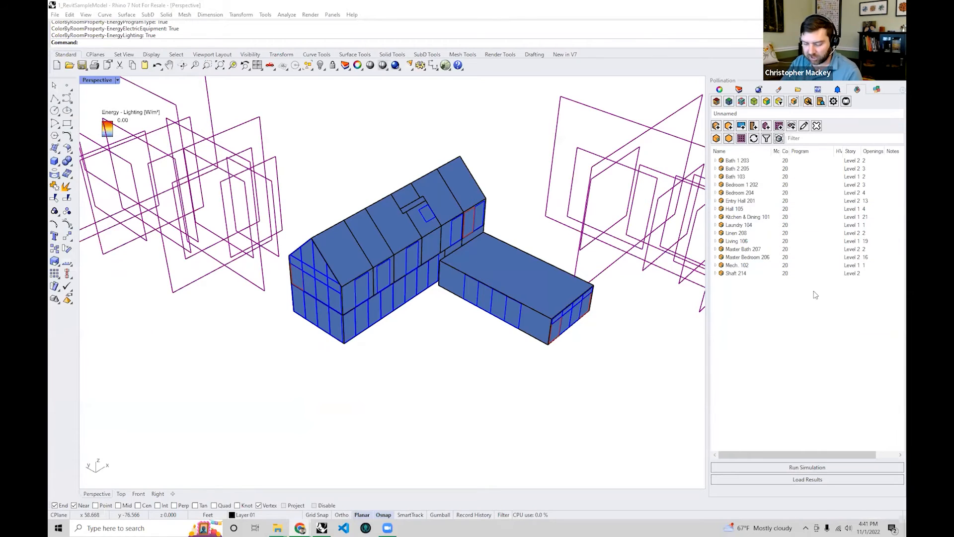
# - Select all rooms from Bath 1 203 to Shaft 214, edit their properties, and turn off Unoccupied, No Loads for the program type
pyautogui.moveTo(566, 331); pyautogui.dragTo(578, 341, button='right')
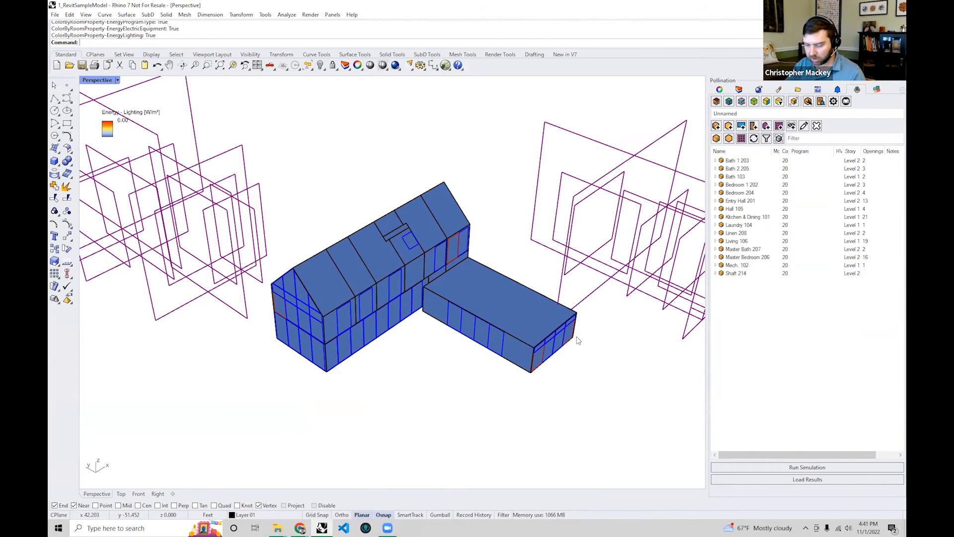
pyautogui.click(737, 163)
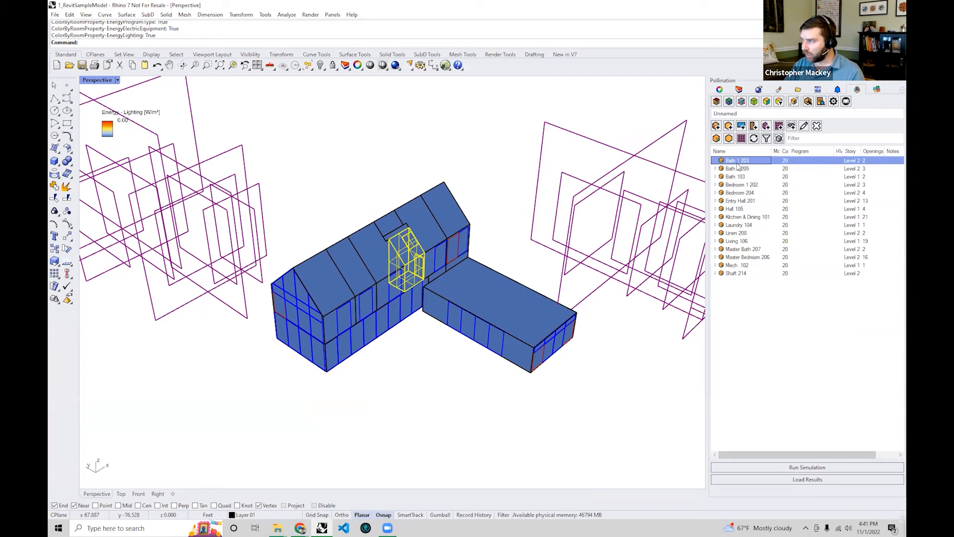
pyautogui.keyDown('shift'); pyautogui.click(738, 274); pyautogui.keyUp('shift')
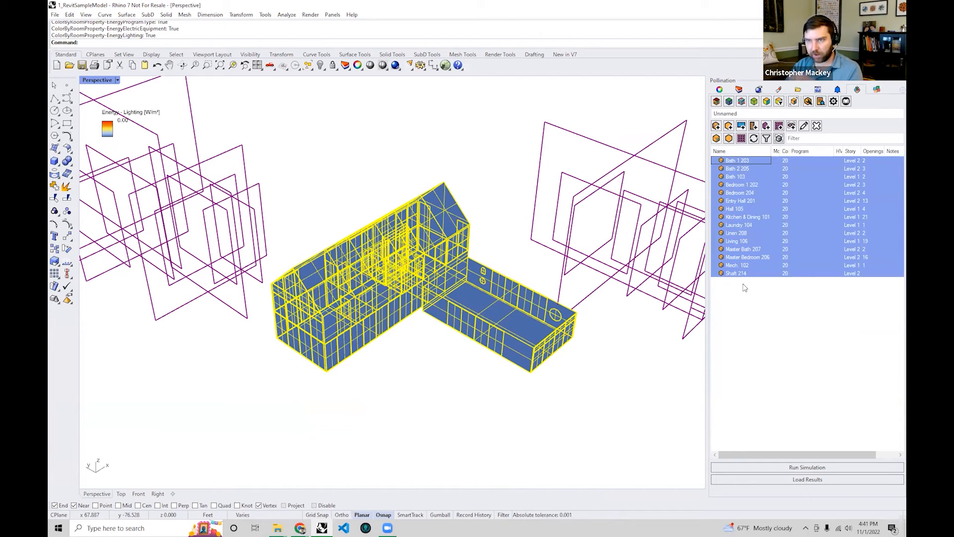
pyautogui.rightClick(749, 219)
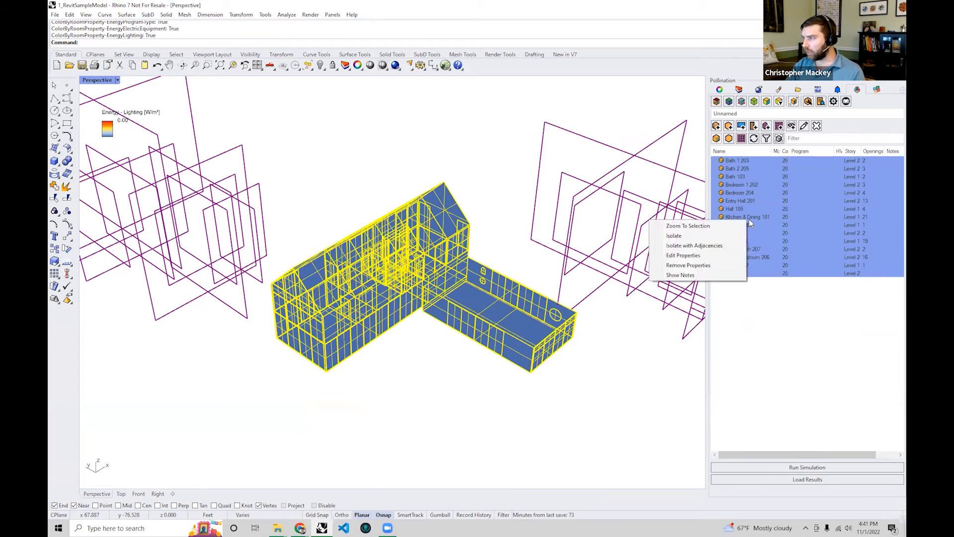
pyautogui.click(700, 256)
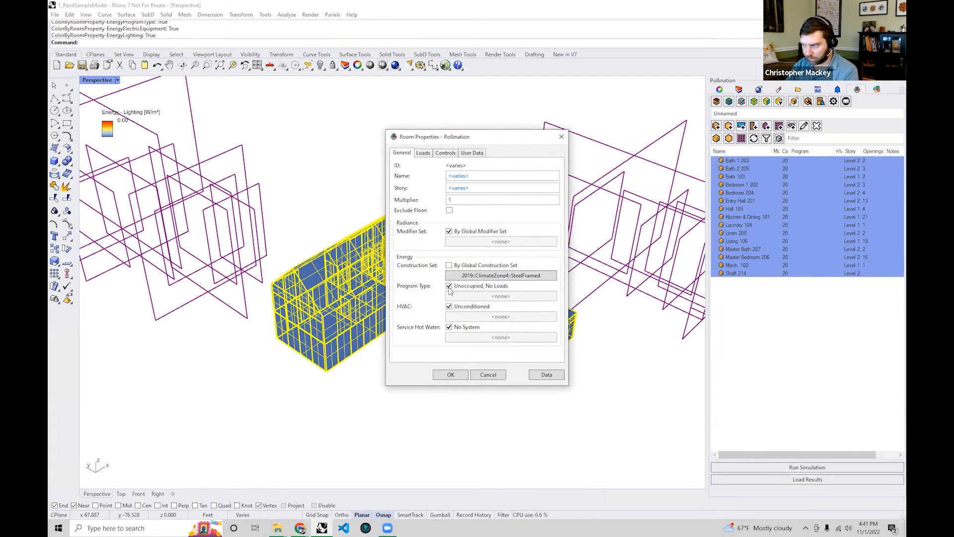
pyautogui.click(449, 287)
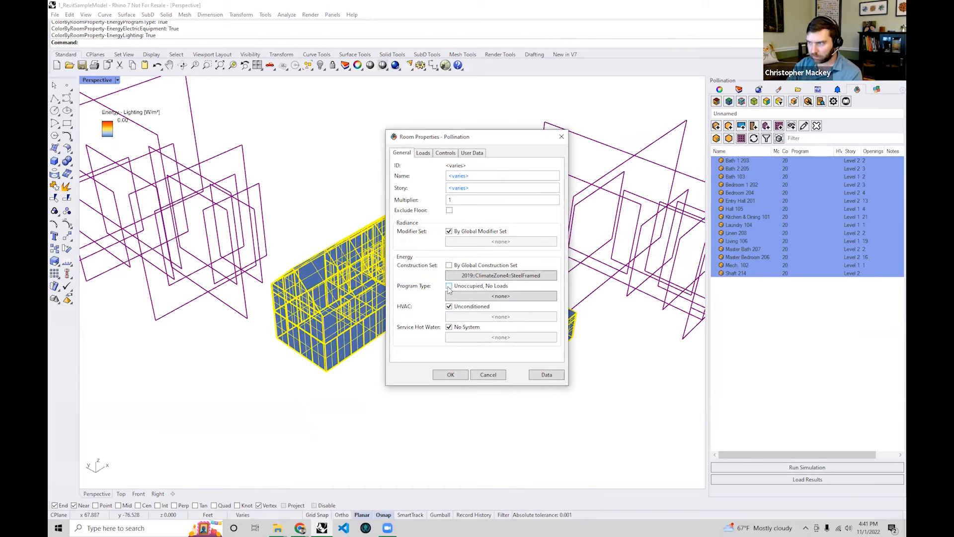
# - Open the program type choices for the selected rooms and enlarge the manager window to show more entries
pyautogui.click(490, 297)
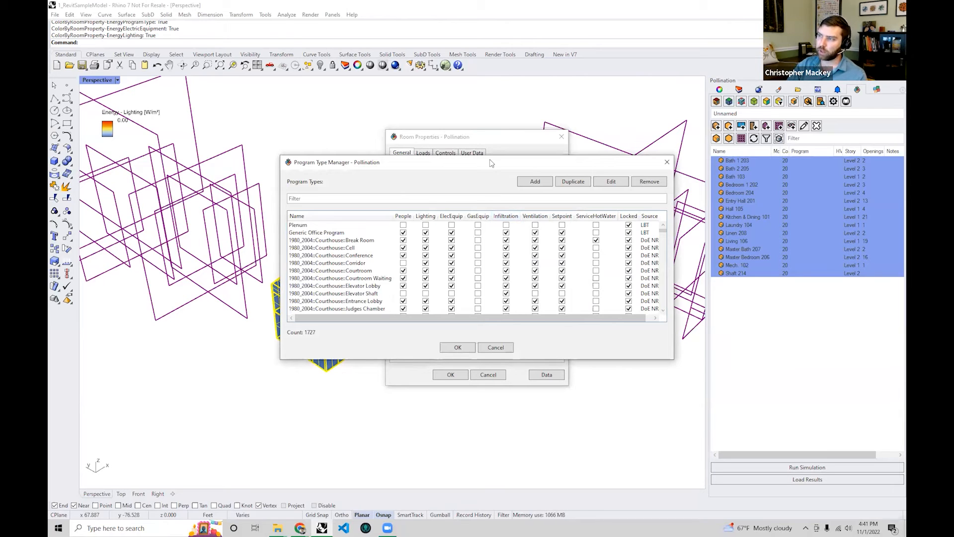
pyautogui.moveTo(480, 159); pyautogui.dragTo(356, 64)
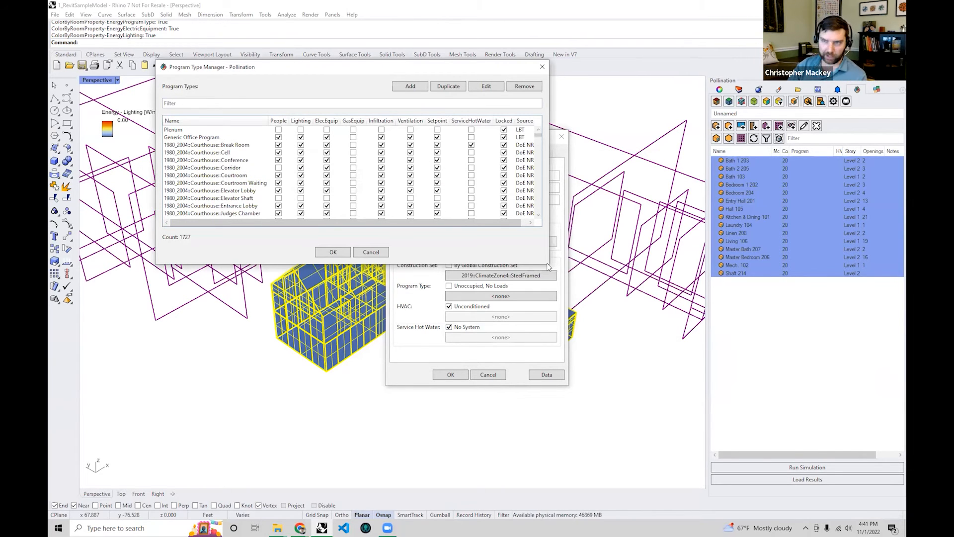
pyautogui.moveTo(549, 267); pyautogui.dragTo(636, 481)
pyautogui.moveTo(626, 138)
pyautogui.mouseDown()
pyautogui.moveTo(616, 413)
pyautogui.moveTo(629, 262)
pyautogui.moveTo(621, 122)
pyautogui.mouseUp()
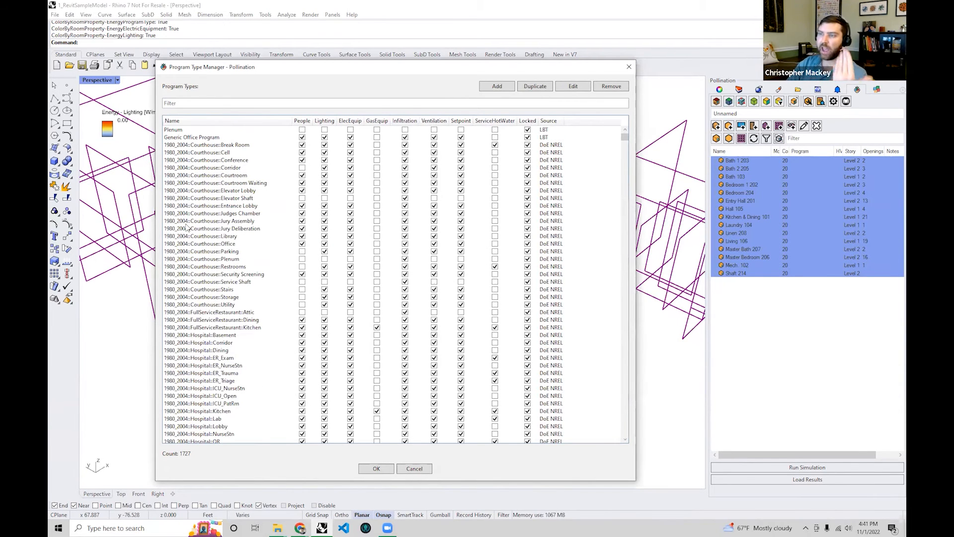
# - Browse the program types and filter the list by "2019::"
pyautogui.scroll(-15, 219, 276)
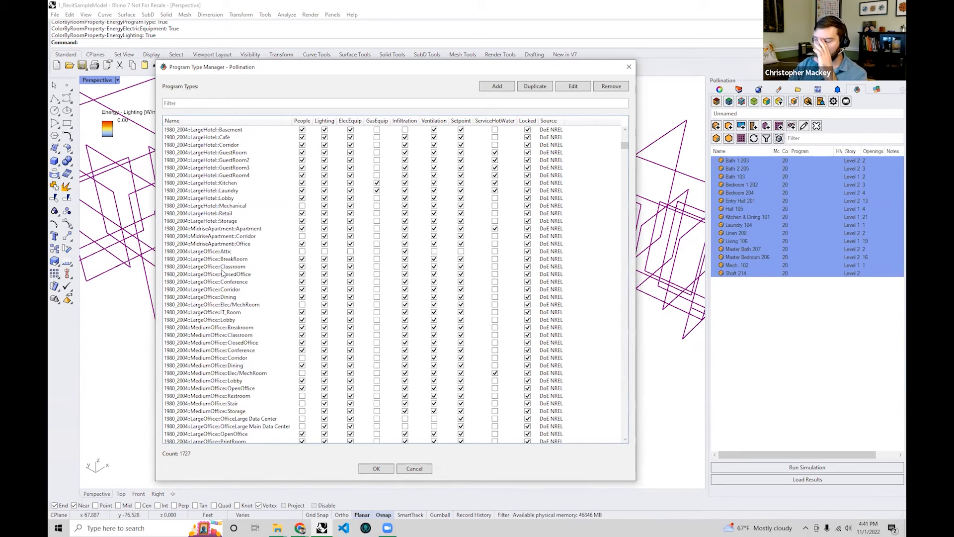
pyautogui.scroll(15, 223, 273)
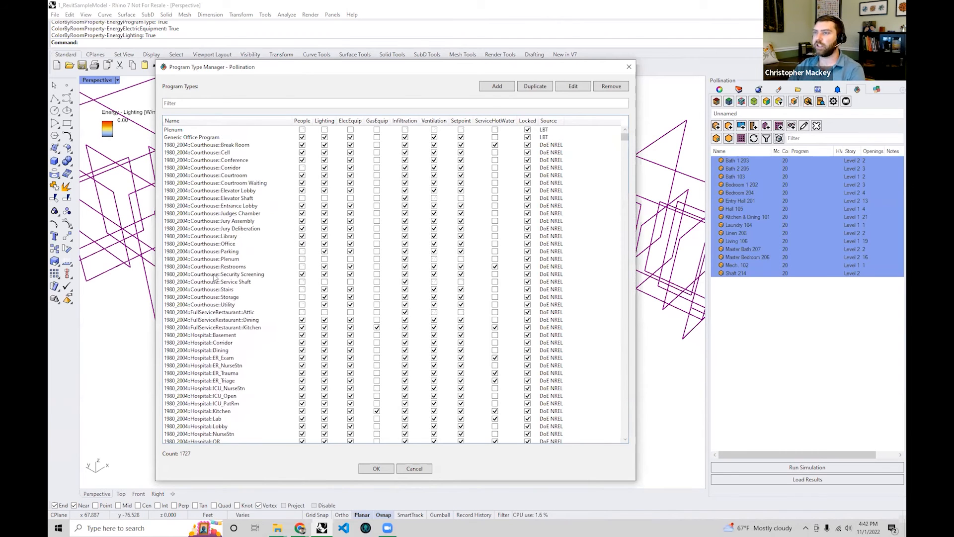
pyautogui.click(230, 103)
pyautogui.write('20')
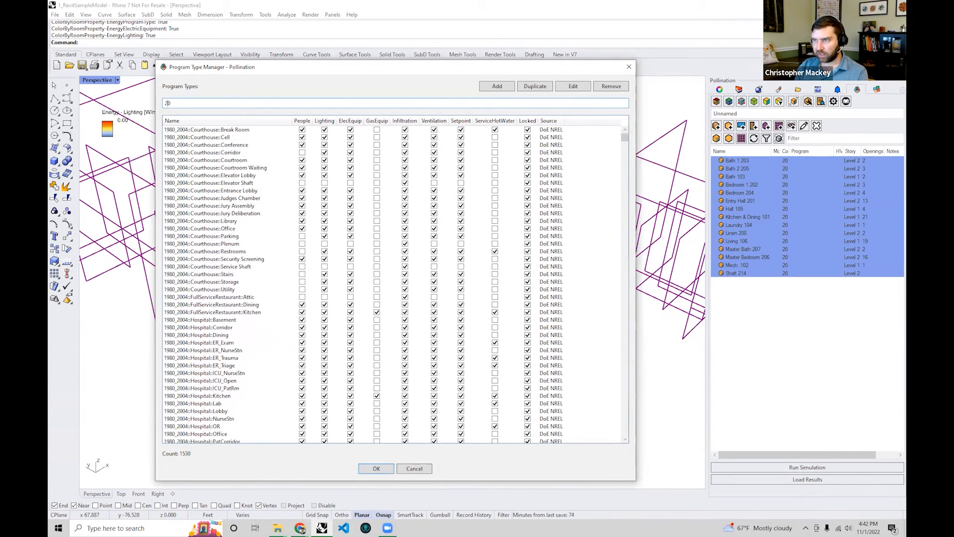
pyautogui.write('19::')
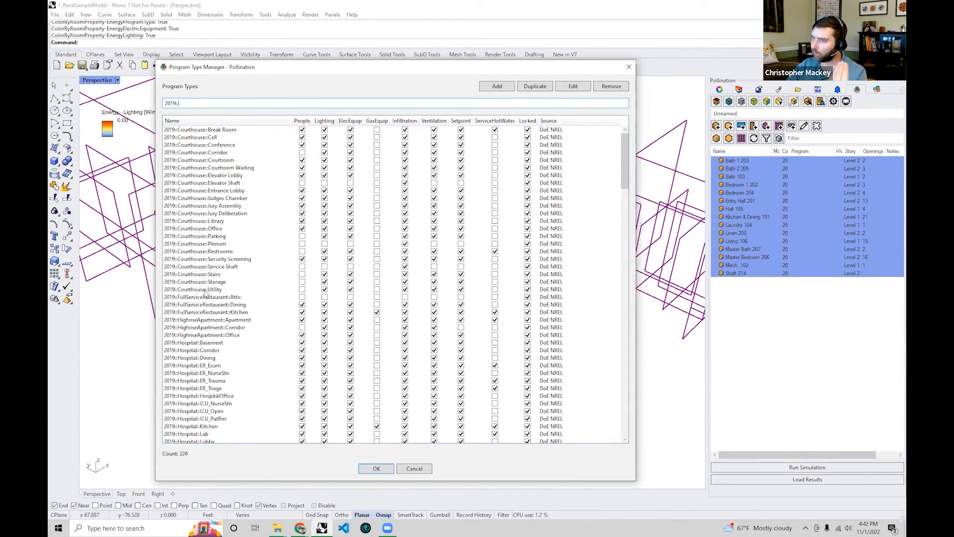
# - Look through the 2019 program types and narrow the filter to "2019::SmallOff"
pyautogui.scroll(-3, 206, 279)
pyautogui.scroll(-6, 208, 271)
pyautogui.scroll(-20, 209, 259)
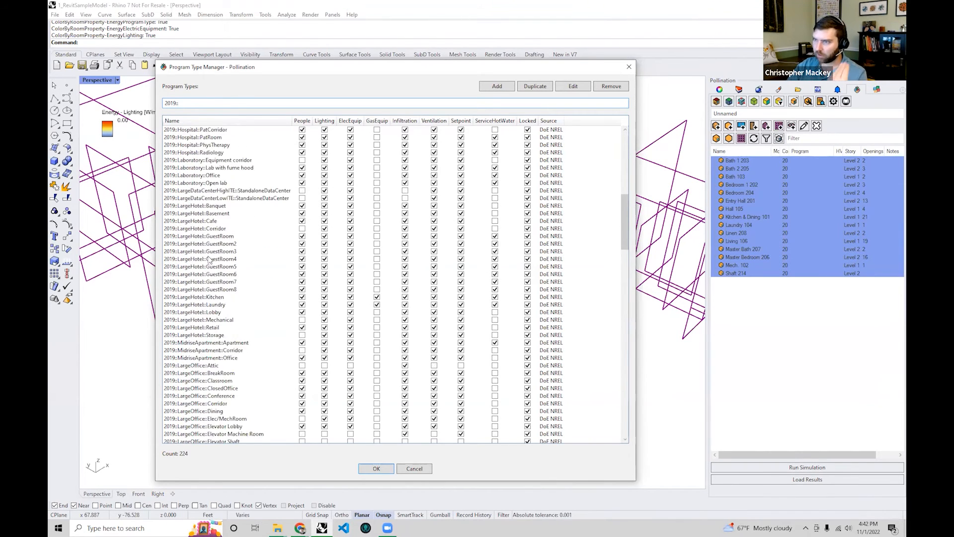
pyautogui.scroll(19, 202, 304)
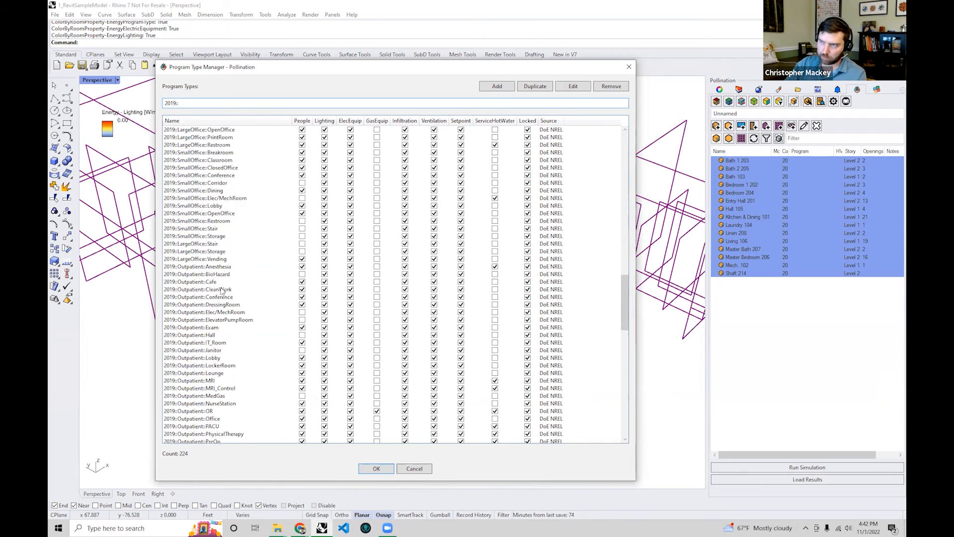
pyautogui.scroll(13, 228, 288)
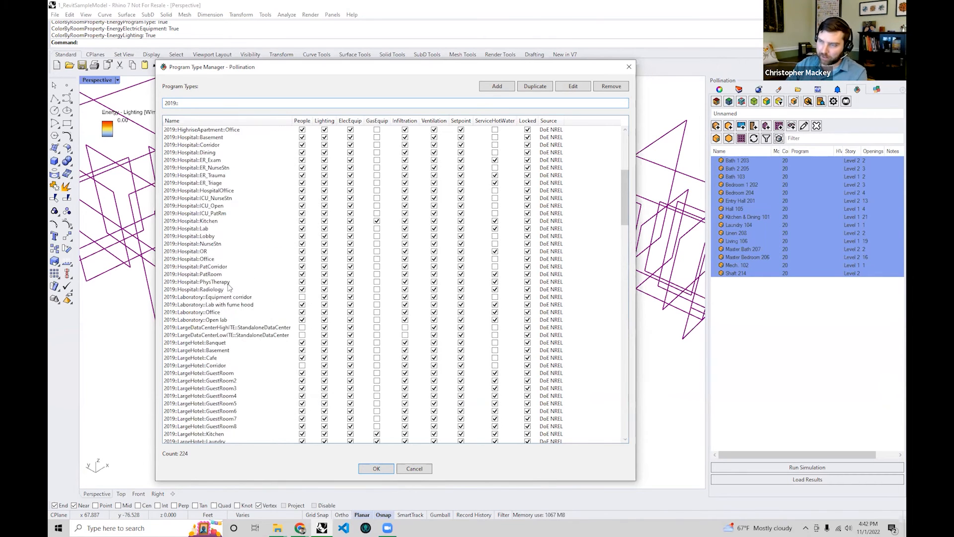
pyautogui.write('Small')
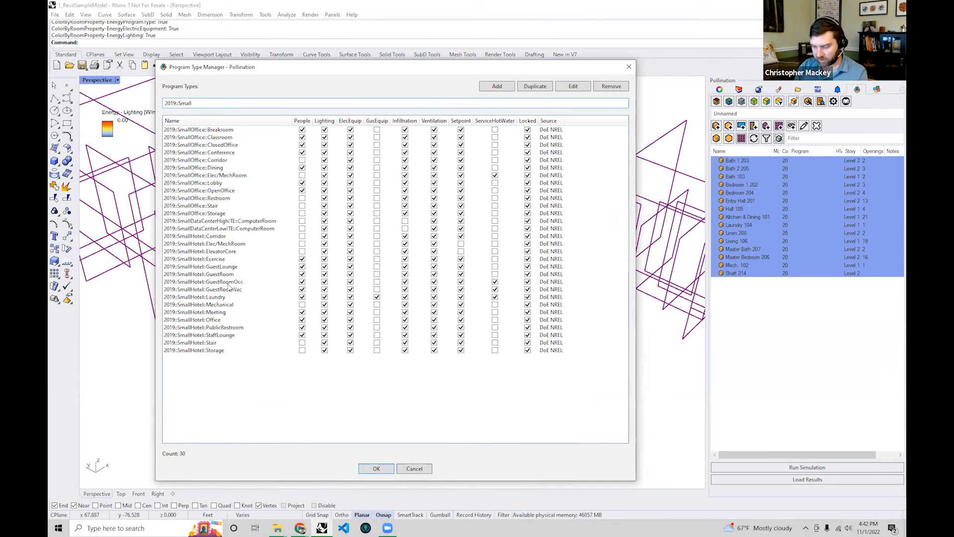
pyautogui.write('Off')
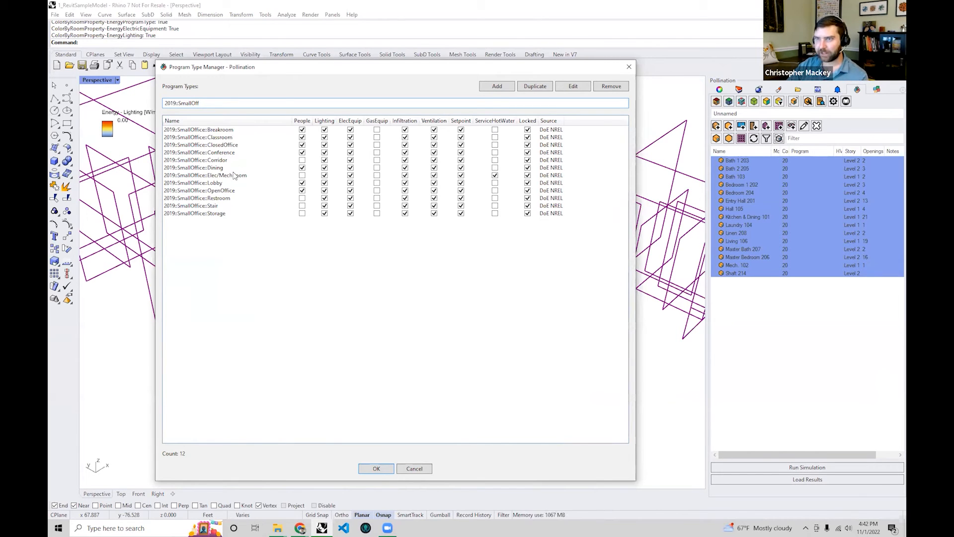
# - Assign the program type 2019::SmallOffice::OpenOffice to all selected rooms, apply the room properties and clear the selection
pyautogui.click(211, 192)
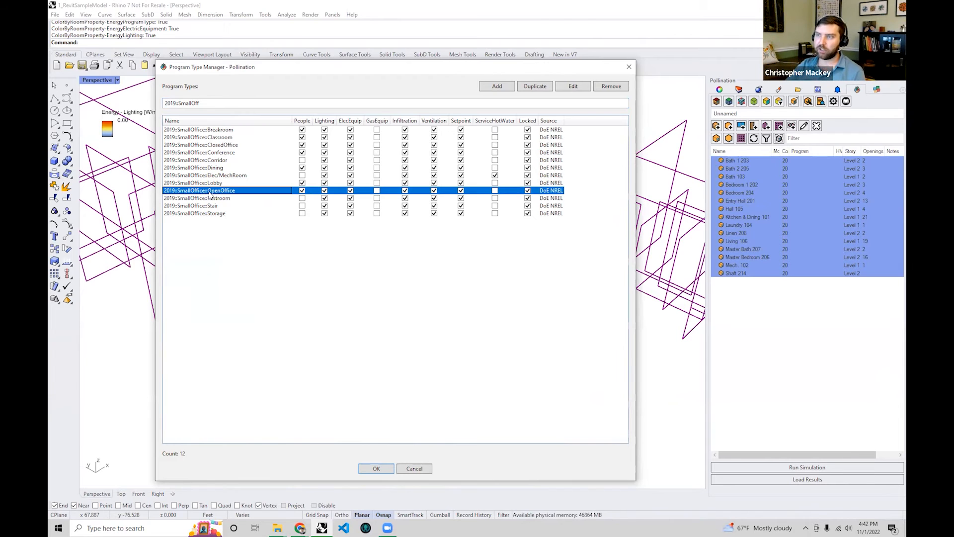
pyautogui.click(377, 468)
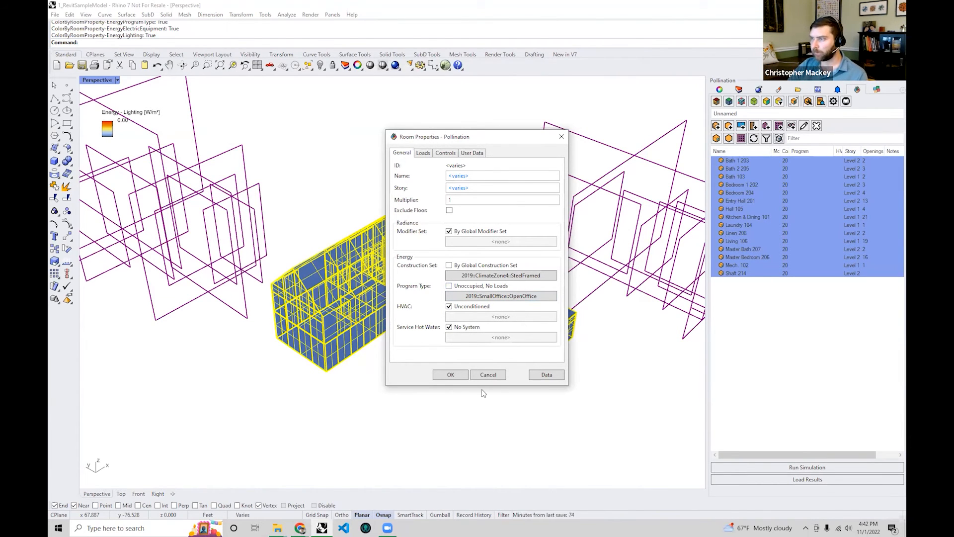
pyautogui.click(455, 373)
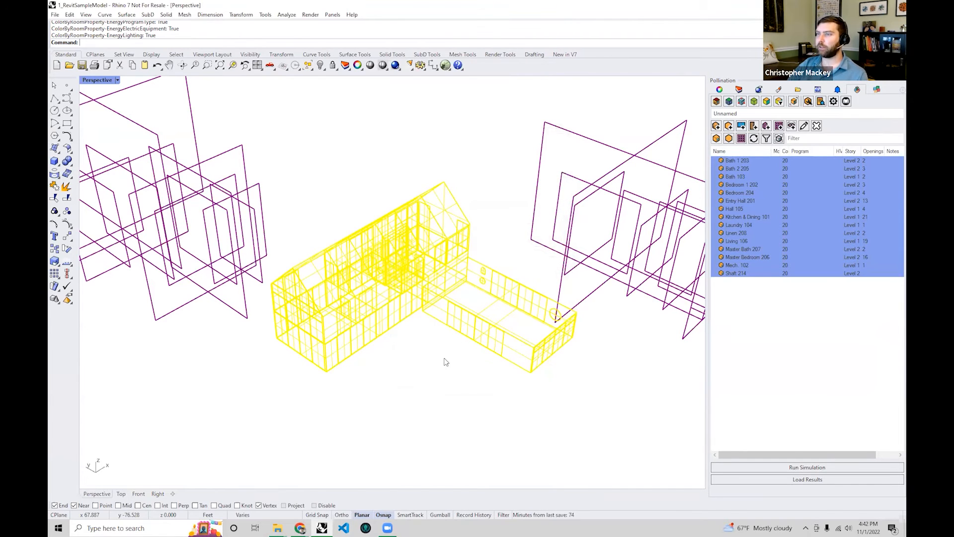
pyautogui.press('Escape')
pyautogui.moveTo(436, 296); pyautogui.dragTo(387, 306, button='right')
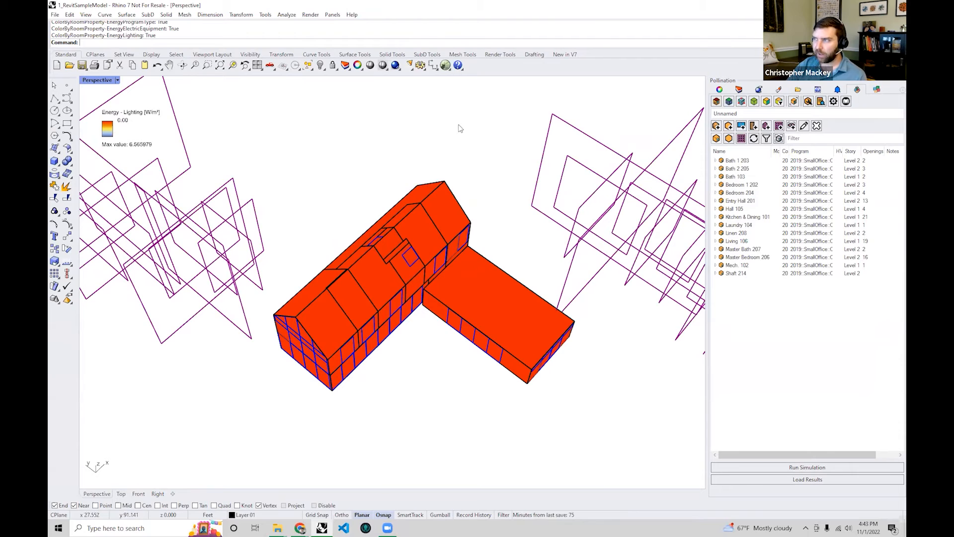
# - Color the rooms by Energy - LightingSchedule and move the legend to the empty area below the building
pyautogui.click(755, 102)
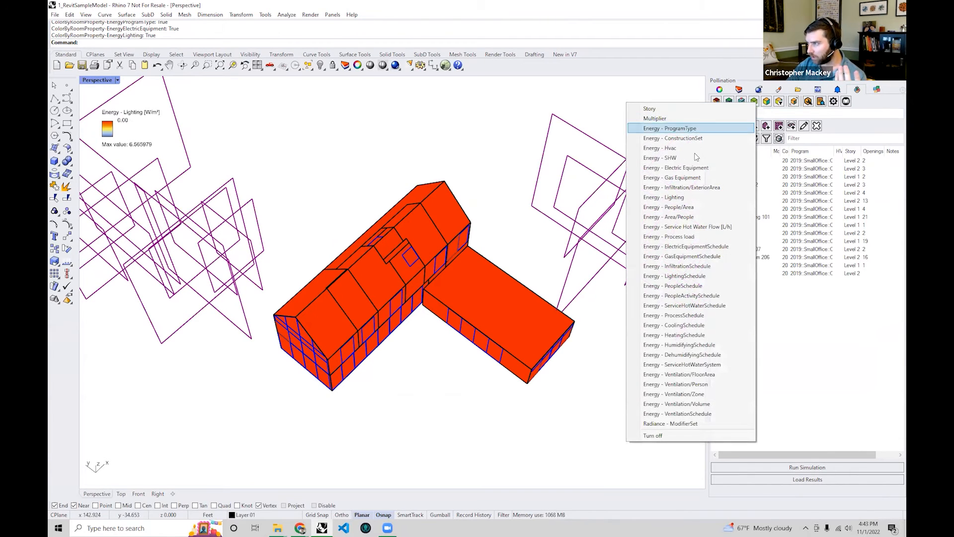
pyautogui.click(693, 199)
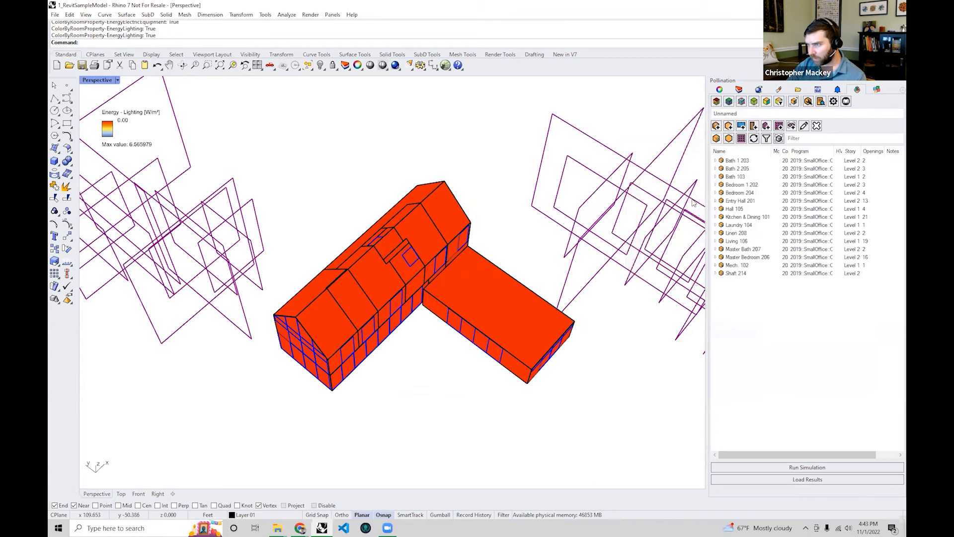
pyautogui.click(767, 103)
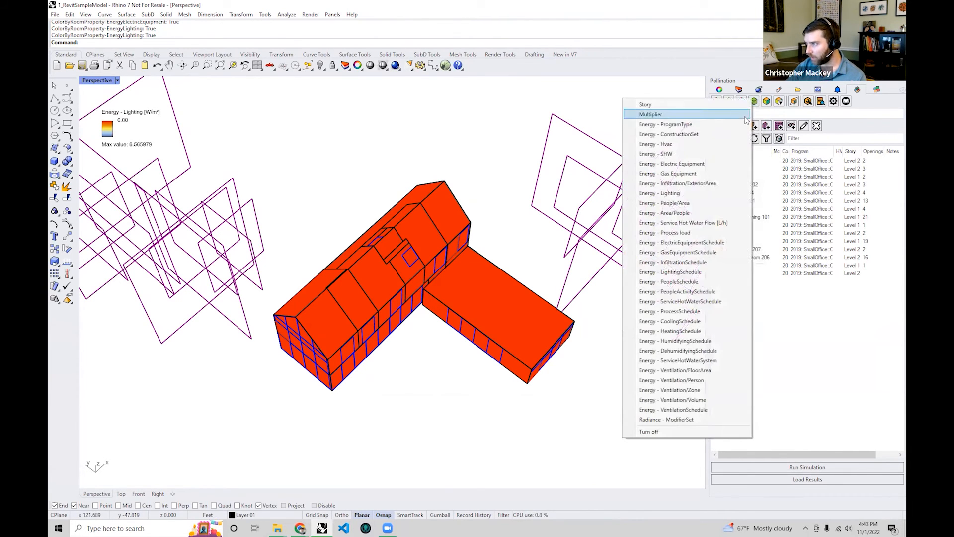
pyautogui.click(686, 272)
pyautogui.moveTo(223, 201); pyautogui.dragTo(222, 179, button='right')
pyautogui.moveTo(103, 137); pyautogui.dragTo(144, 449)
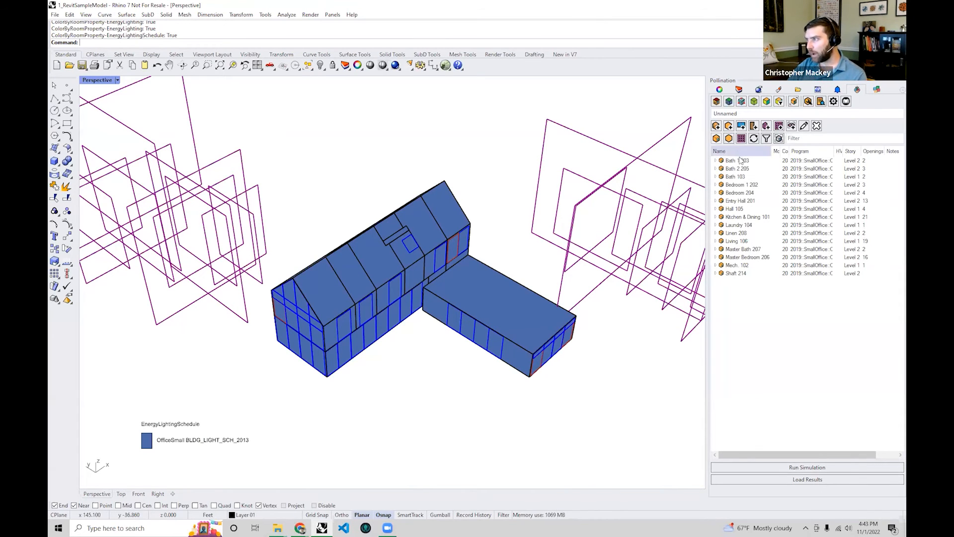
# - Widen the room list's Program column and assign 2019::SmallOffice::Restroom to Bath 1 203, Bath 2 205, Bath 103 and Master Bath 207
pyautogui.moveTo(835, 151); pyautogui.dragTo(861, 150)
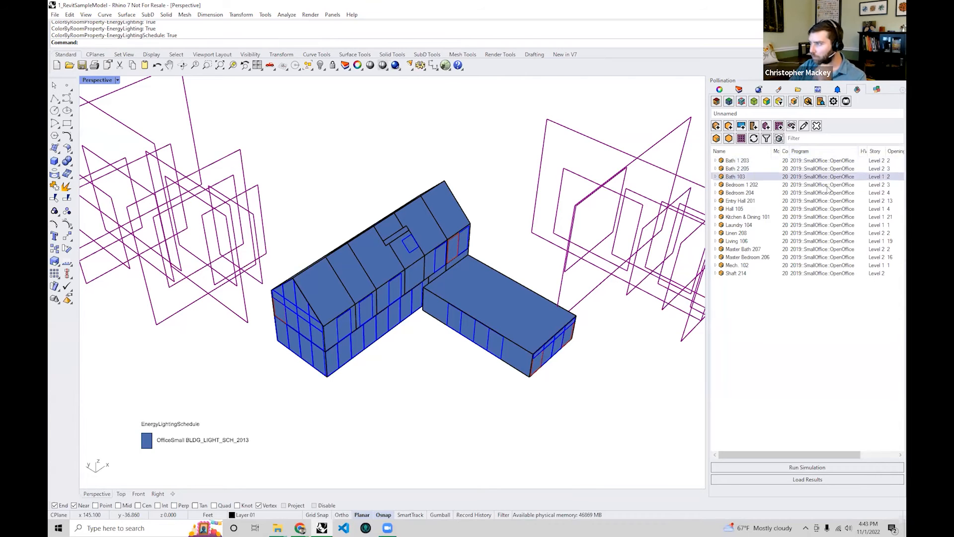
pyautogui.click(768, 160)
pyautogui.keyDown('shift'); pyautogui.click(756, 169); pyautogui.keyUp('shift')
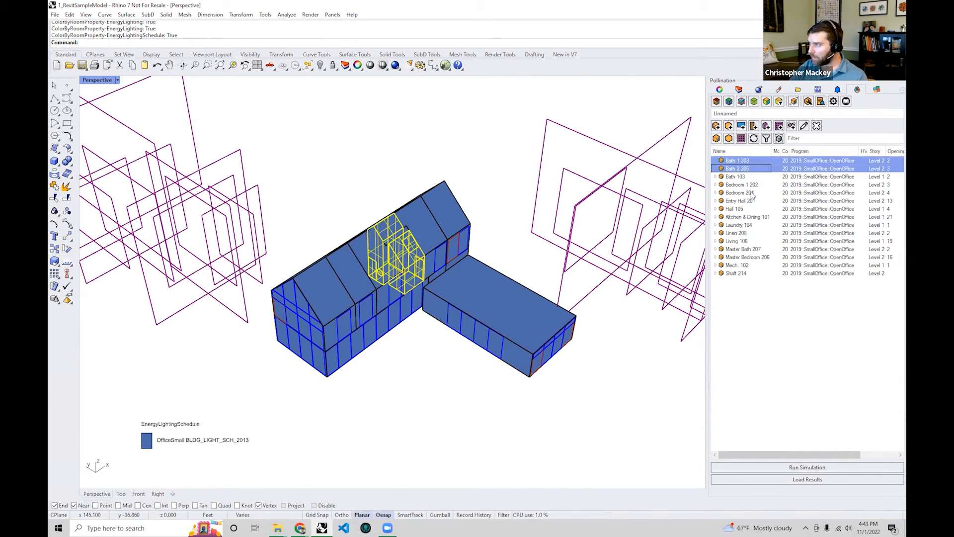
pyautogui.keyDown('ctrl'); pyautogui.click(746, 250); pyautogui.keyUp('ctrl')
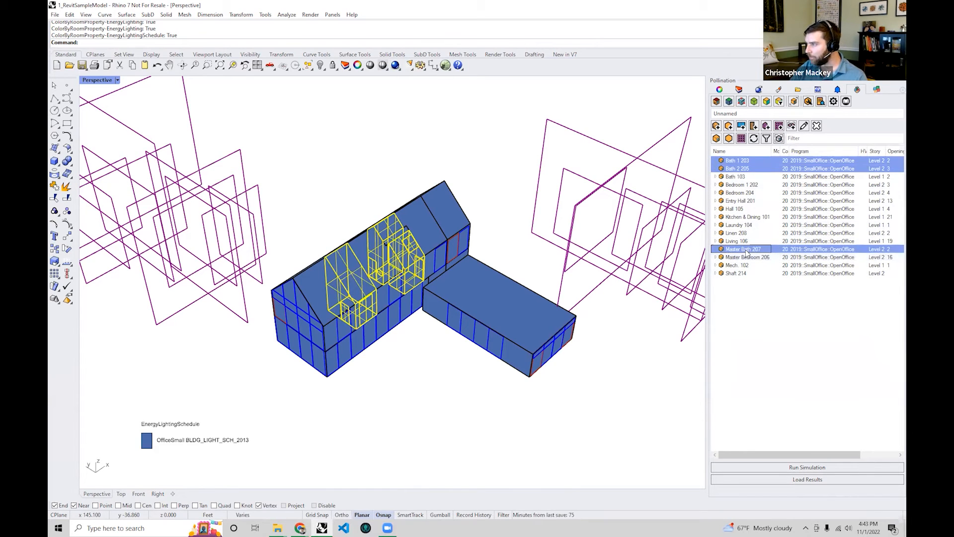
pyautogui.keyDown('ctrl'); pyautogui.click(749, 177); pyautogui.keyUp('ctrl')
pyautogui.rightClick(748, 177)
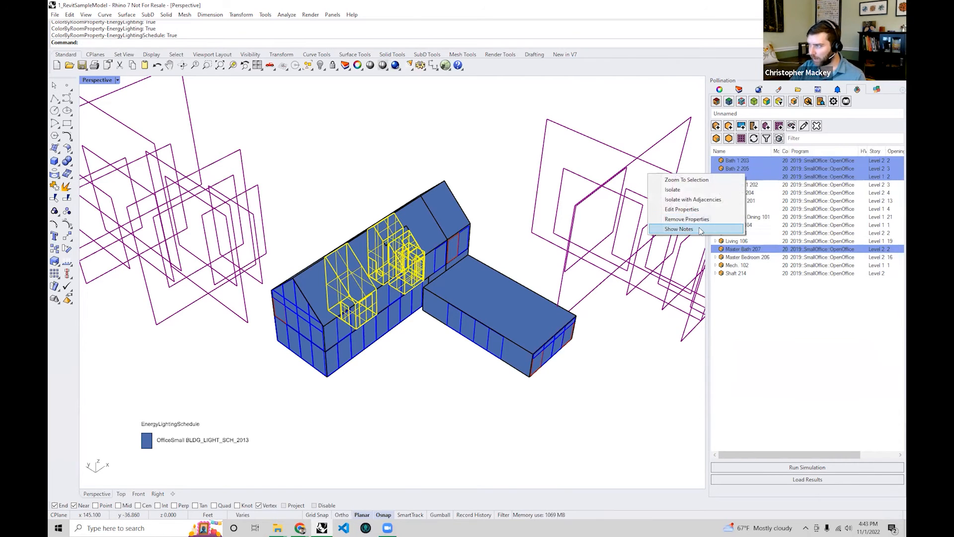
pyautogui.click(692, 210)
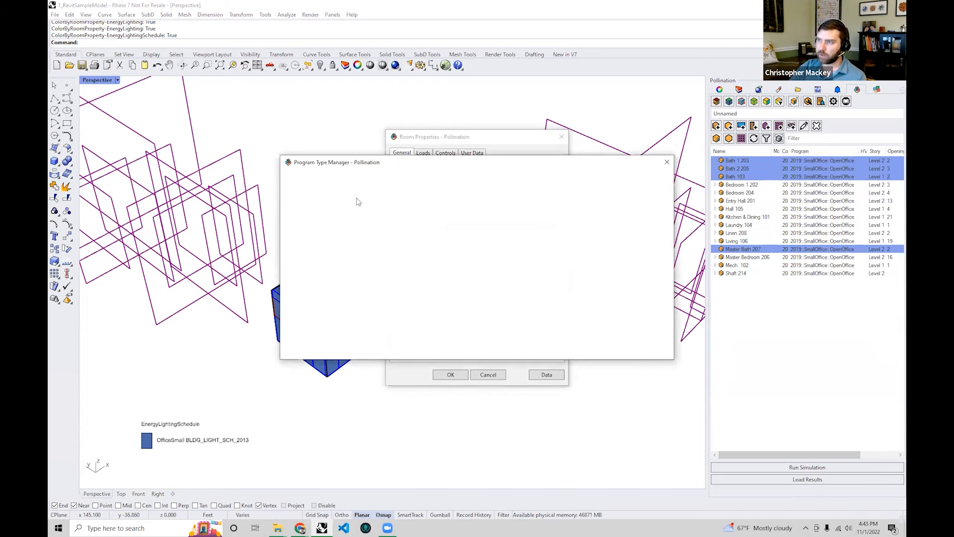
pyautogui.write('2019::SmallOffice')
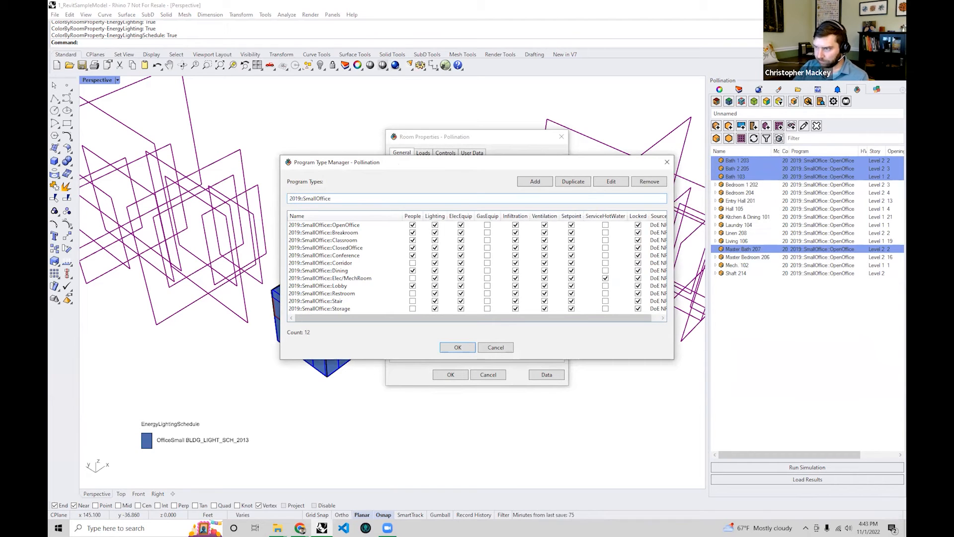
pyautogui.click(337, 294)
pyautogui.click(457, 347)
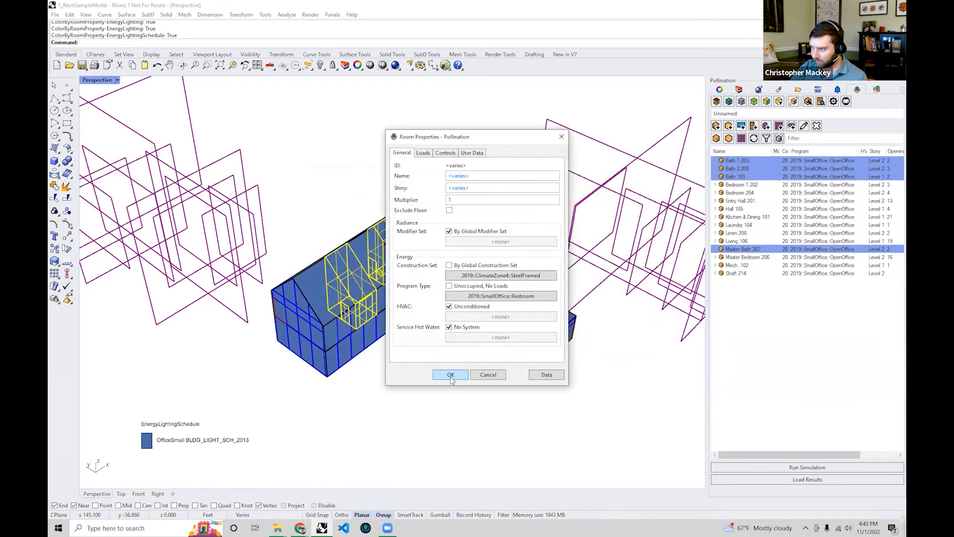
pyautogui.click(451, 378)
pyautogui.moveTo(437, 413); pyautogui.dragTo(420, 432, button='right')
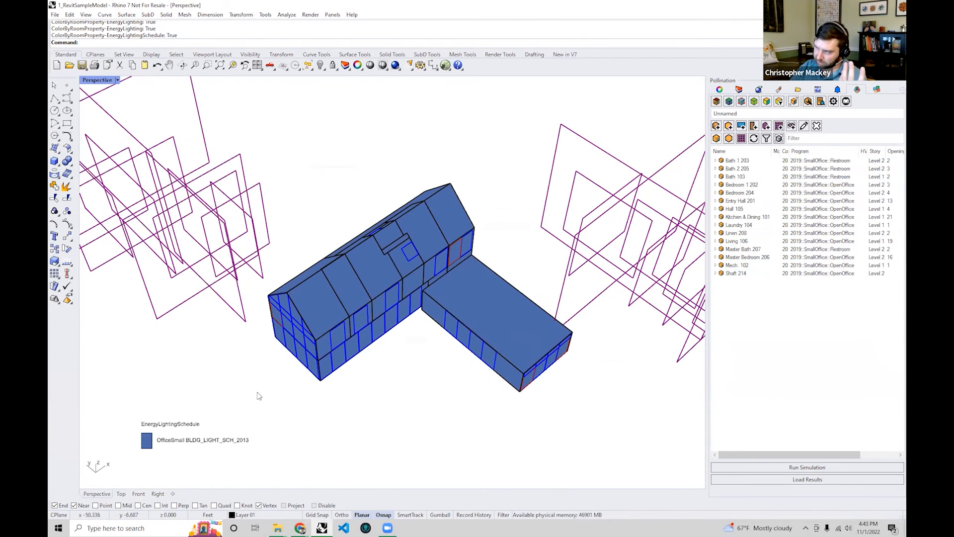
# - Color the rooms by Energy - Lighting to compare their lighting loads
pyautogui.click(727, 138)
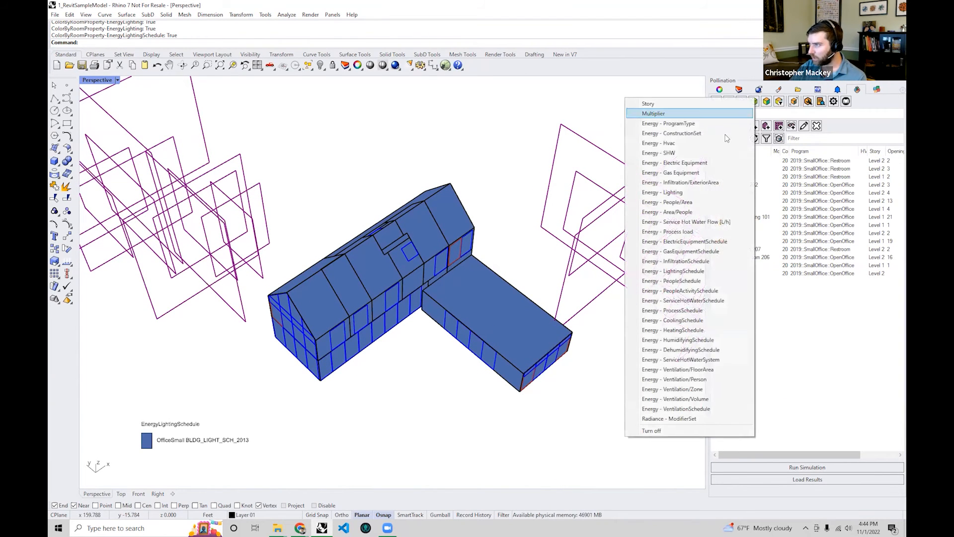
pyautogui.click(701, 193)
pyautogui.moveTo(304, 254); pyautogui.dragTo(325, 243, button='right')
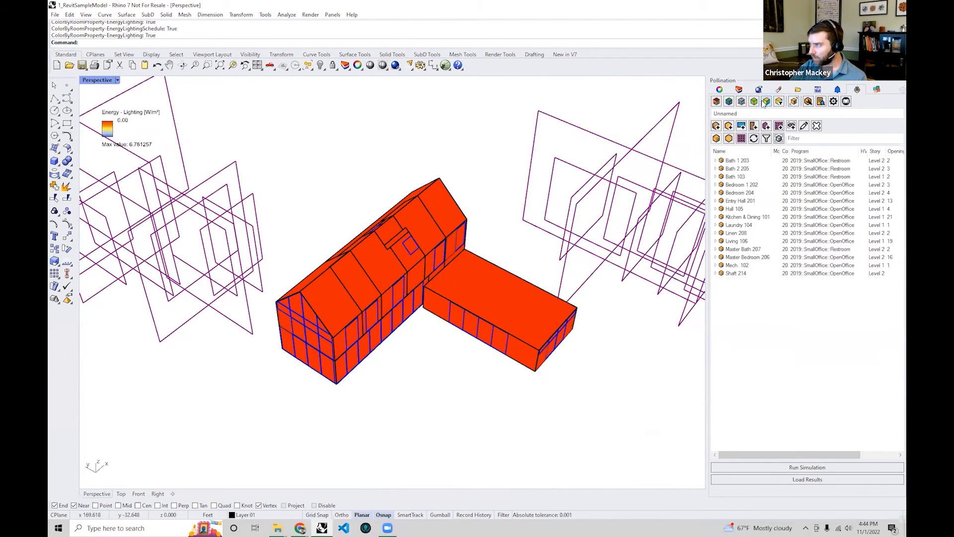
# - Color the rooms by Energy - Electric Equipment, move the legend beside the building, and undo the accidental shade move
pyautogui.click(766, 101)
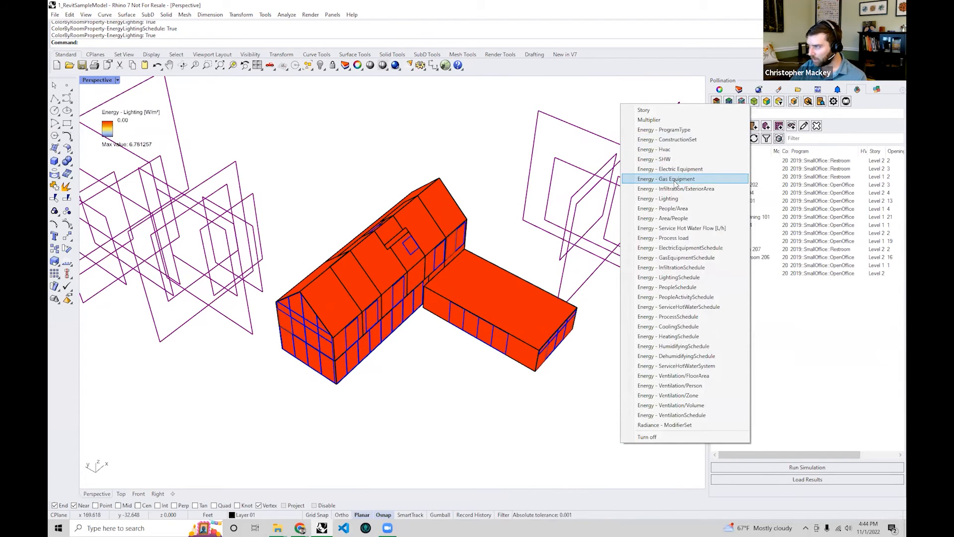
pyautogui.click(677, 170)
pyautogui.moveTo(594, 225); pyautogui.dragTo(207, 187, button='right')
pyautogui.moveTo(110, 135); pyautogui.dragTo(111, 316)
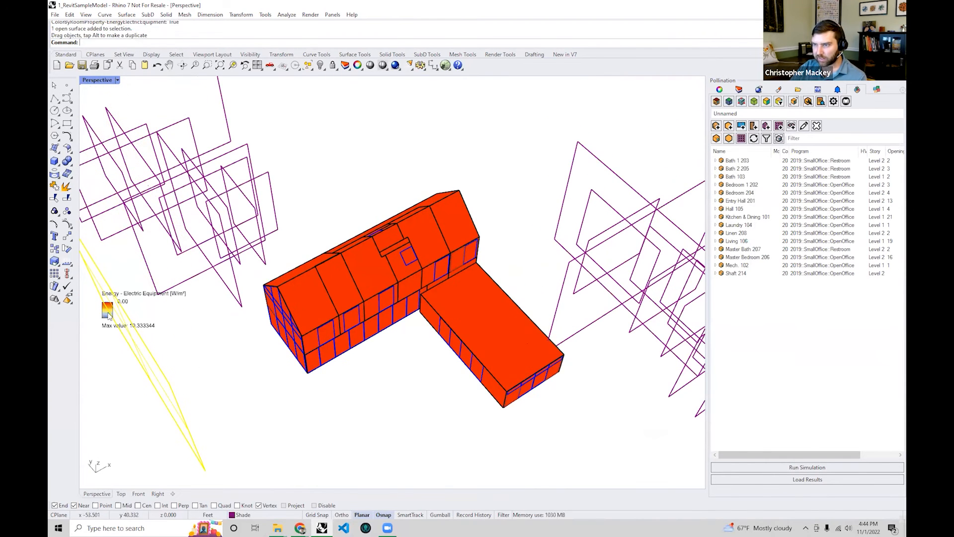
pyautogui.hotkey('ctrl', 'z')
# - Set the Energy - Electric Equipment legend's maximum to 10, preview the recolored building and accept the legend parameters
pyautogui.doubleClick(124, 301)
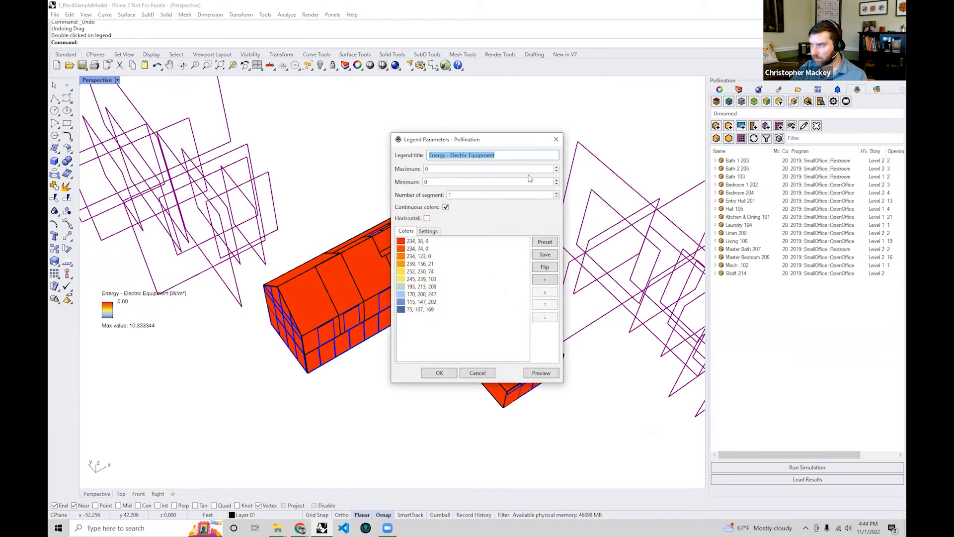
pyautogui.click(557, 167)
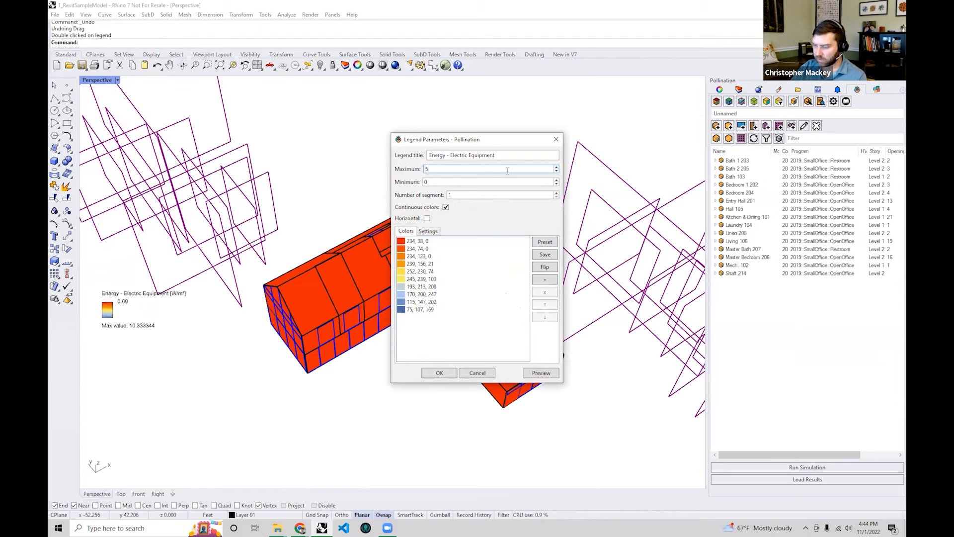
pyautogui.write('10')
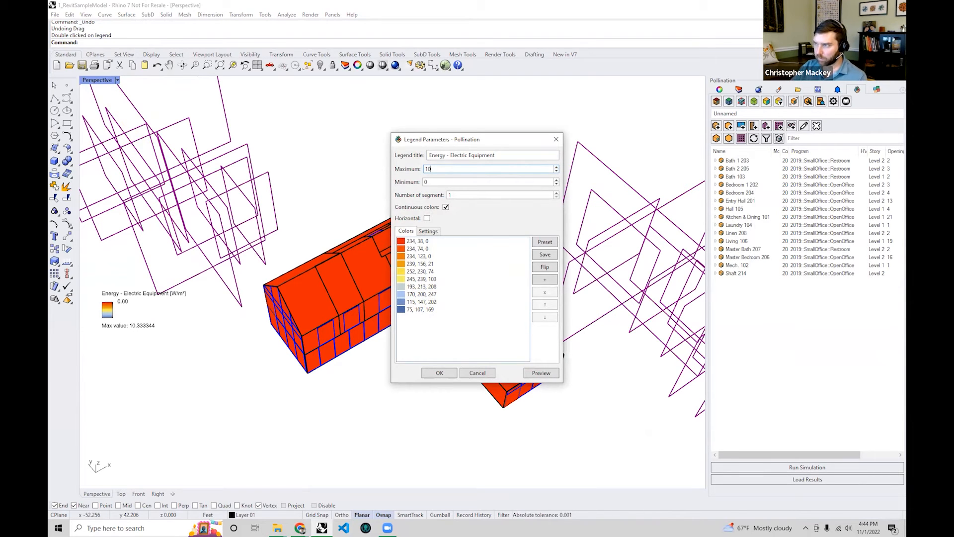
pyautogui.click(550, 374)
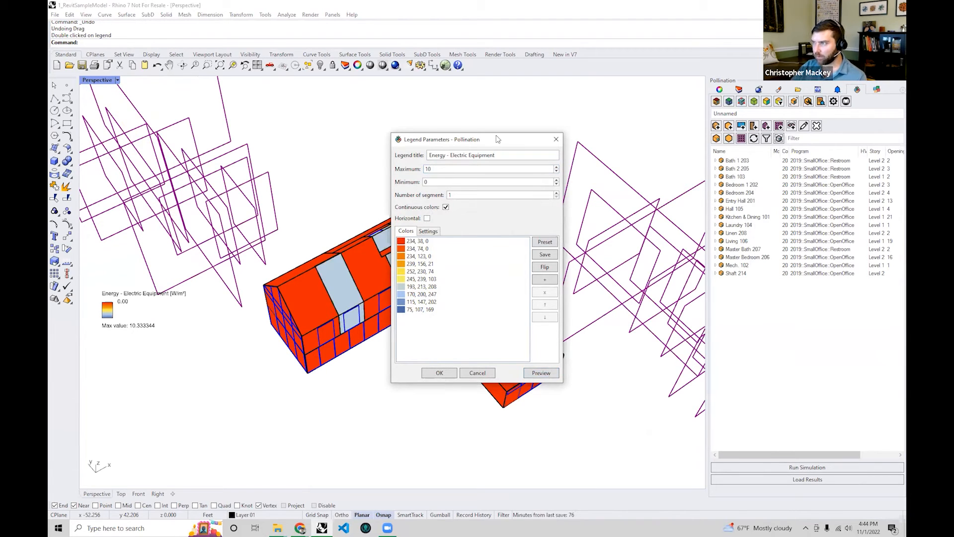
pyautogui.moveTo(500, 139); pyautogui.dragTo(710, 136)
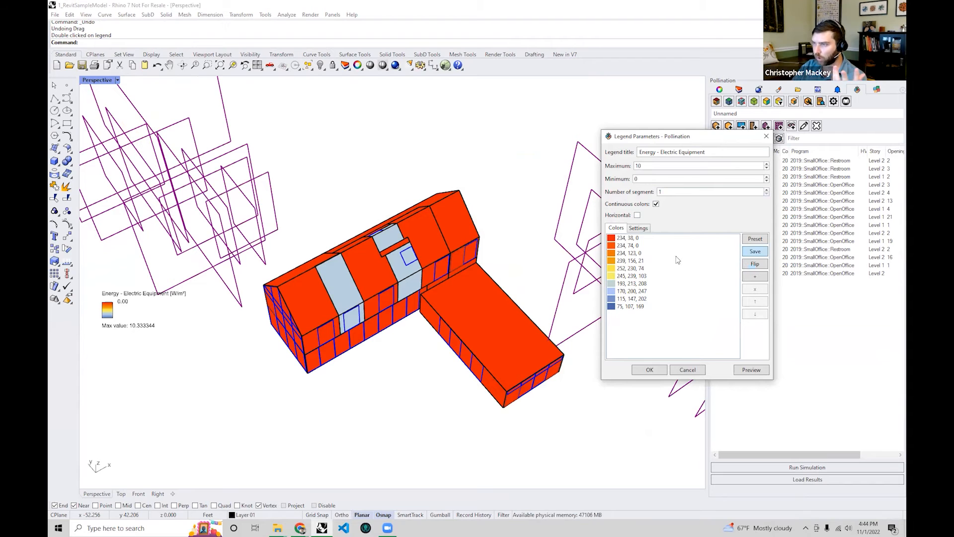
pyautogui.click(662, 372)
# - Examine the rooms with differing electric equipment colors, picking Master Bath 207 and its neighbors to identify them
pyautogui.moveTo(447, 375); pyautogui.dragTo(484, 313, button='right')
pyautogui.scroll(6, 338, 308)
pyautogui.moveTo(270, 306); pyautogui.dragTo(251, 282, button='right')
pyautogui.click(252, 282)
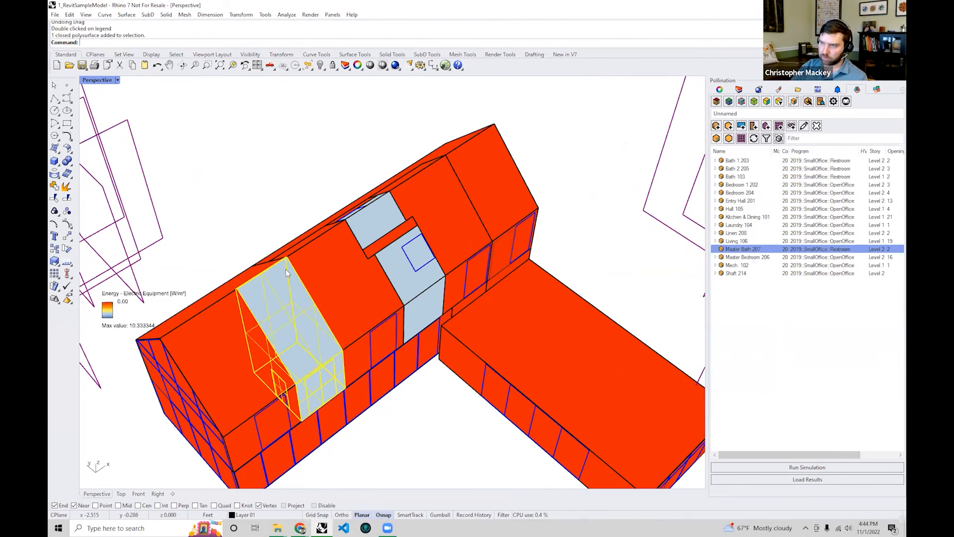
pyautogui.click(360, 195)
pyautogui.click(511, 121)
pyautogui.moveTo(500, 316); pyautogui.dragTo(696, 298, button='right')
pyautogui.scroll(-3, 488, 379)
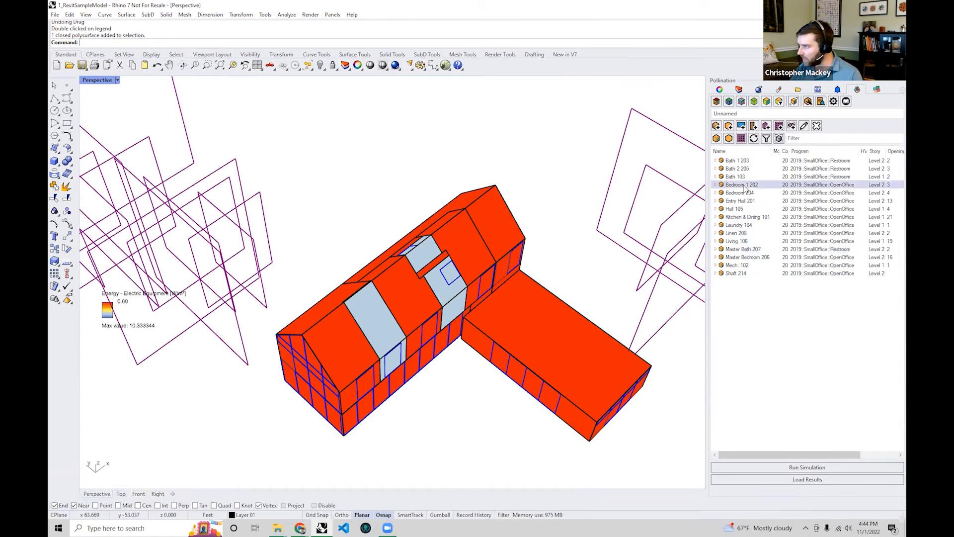
# - Assign the 2019::SmallOffice::Corridor program type to Hall 105 and Entry Hall 201, and clear the selection
pyautogui.click(740, 211)
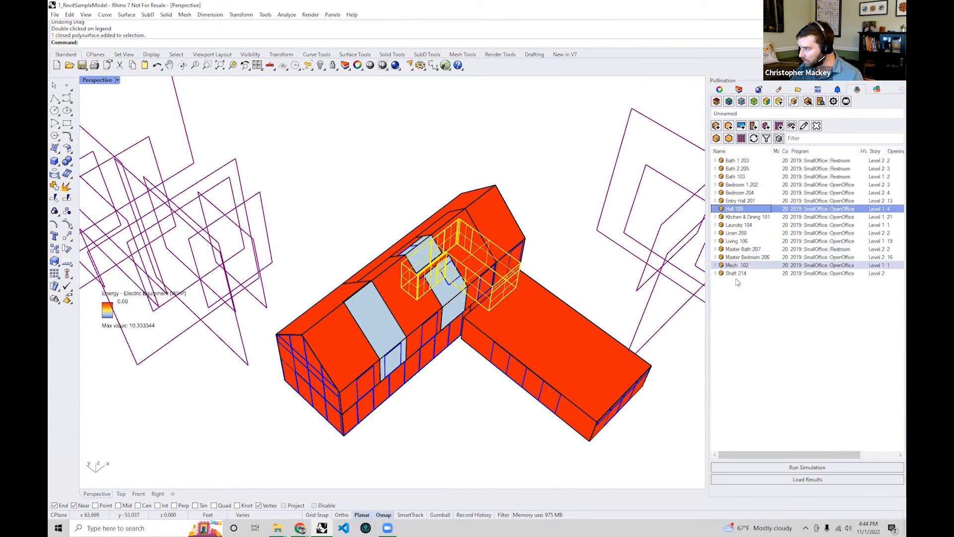
pyautogui.keyDown('ctrl'); pyautogui.click(746, 201); pyautogui.keyUp('ctrl')
pyautogui.rightClick(751, 201)
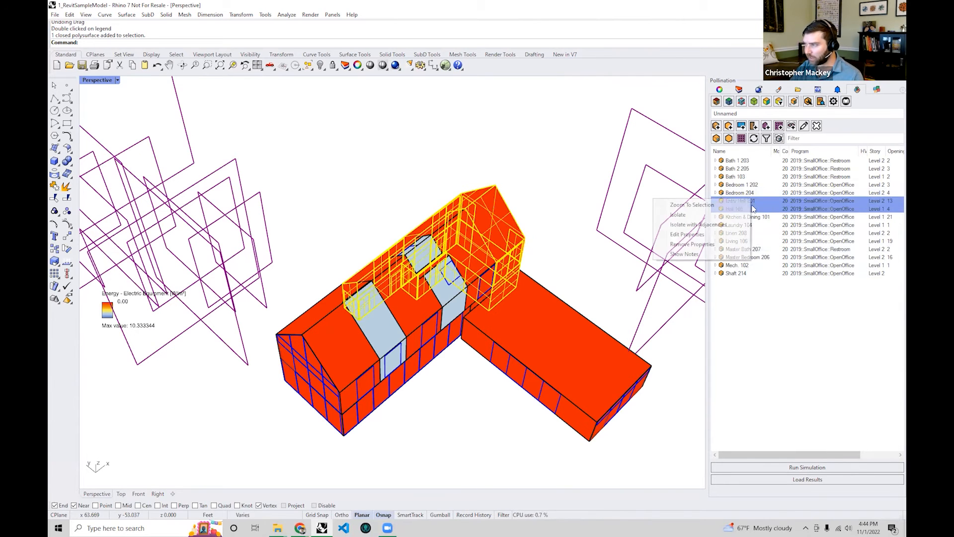
pyautogui.click(696, 236)
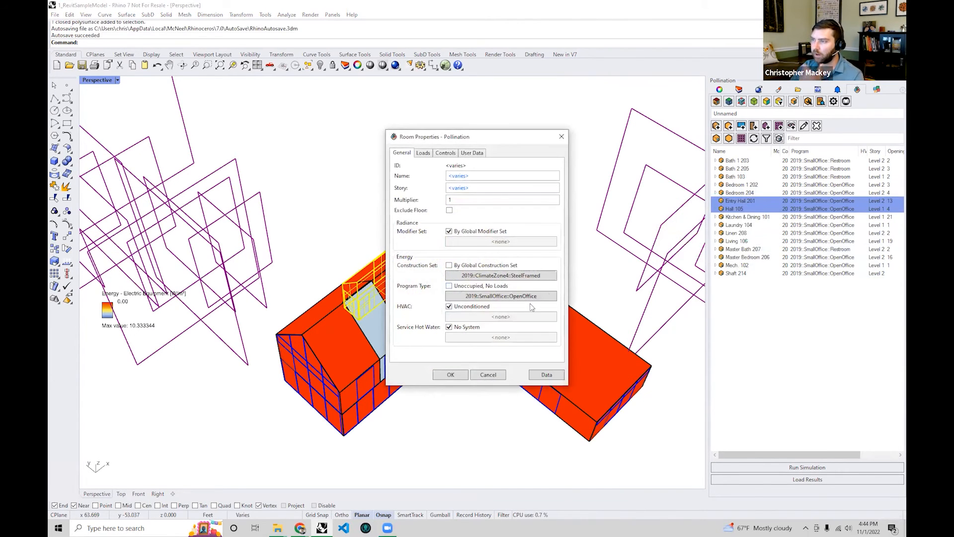
pyautogui.click(525, 297)
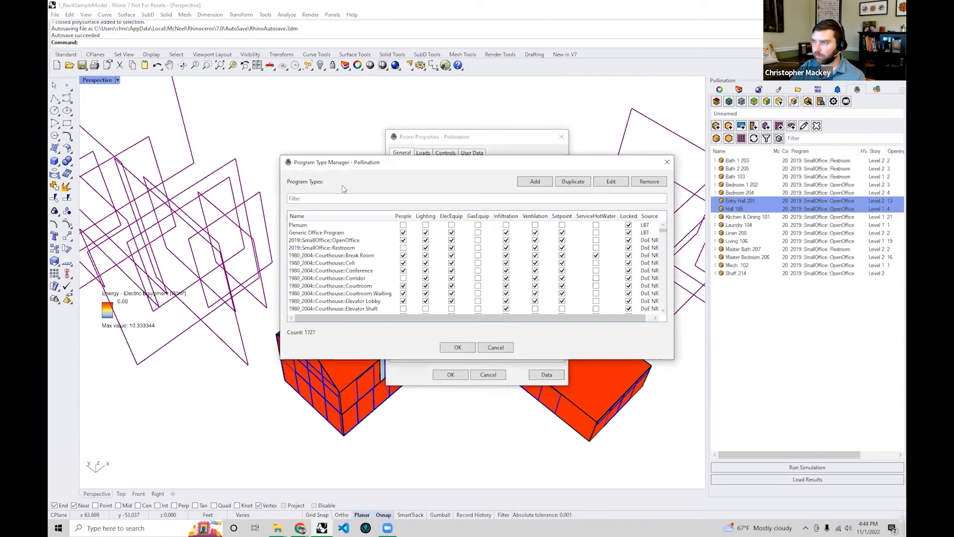
pyautogui.write('201')
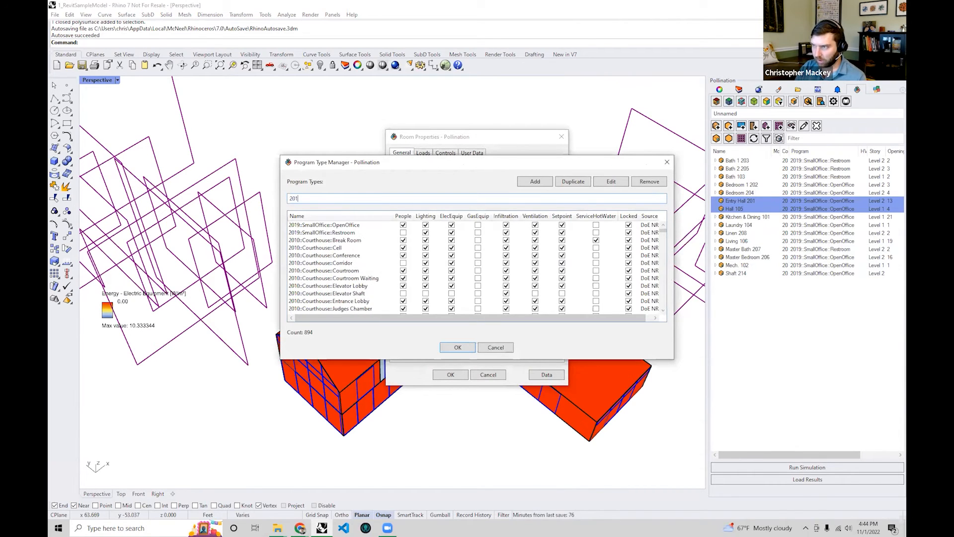
pyautogui.write('9:SmallOff')
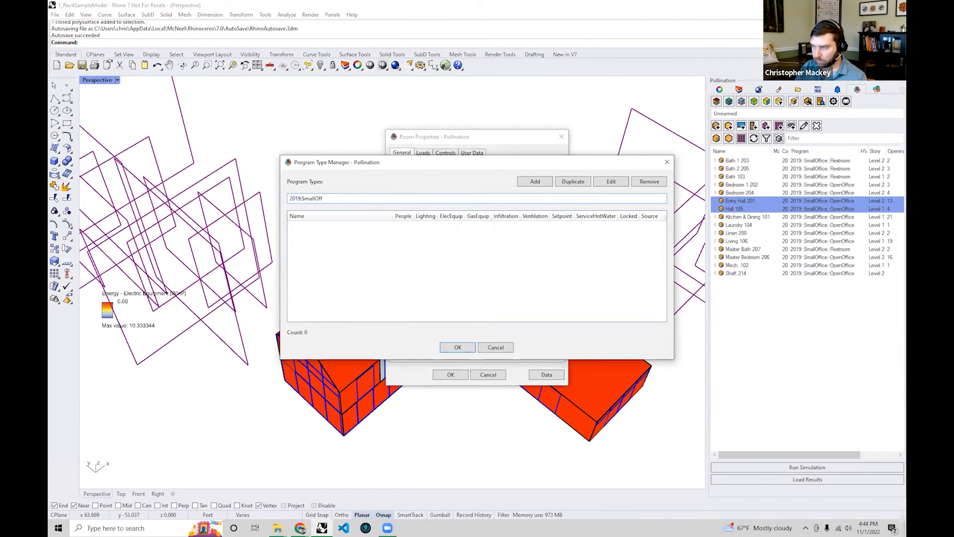
pyautogui.write(':')
pyautogui.click(340, 271)
pyautogui.click(458, 347)
pyautogui.click(450, 374)
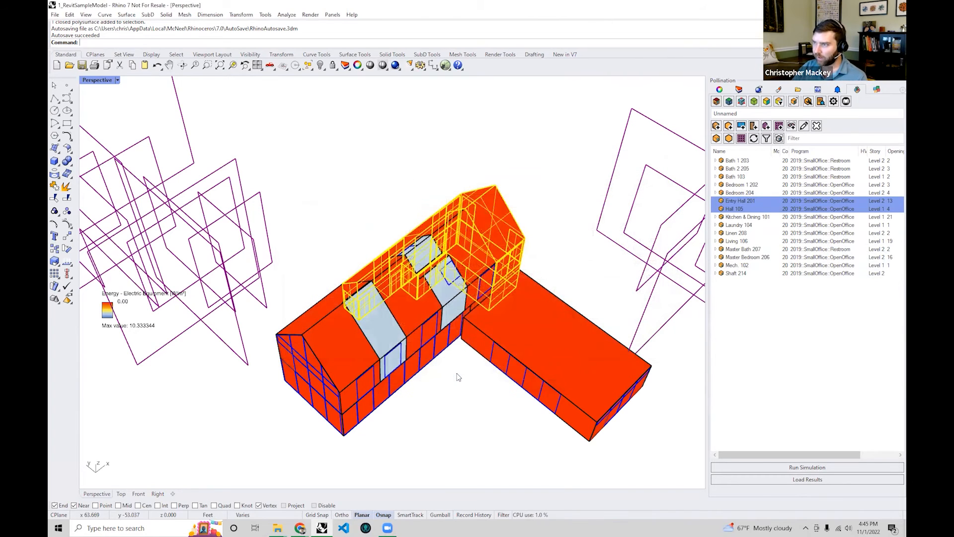
pyautogui.press('Escape')
pyautogui.moveTo(456, 375); pyautogui.dragTo(489, 258, button='right')
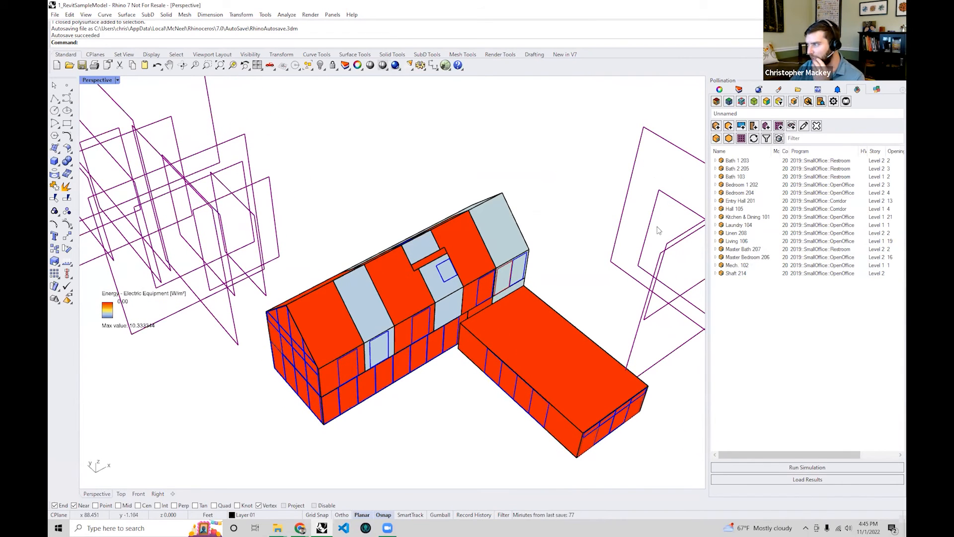
pyautogui.click(741, 233)
pyautogui.keyDown('ctrl'); pyautogui.click(751, 240); pyautogui.keyUp('ctrl')
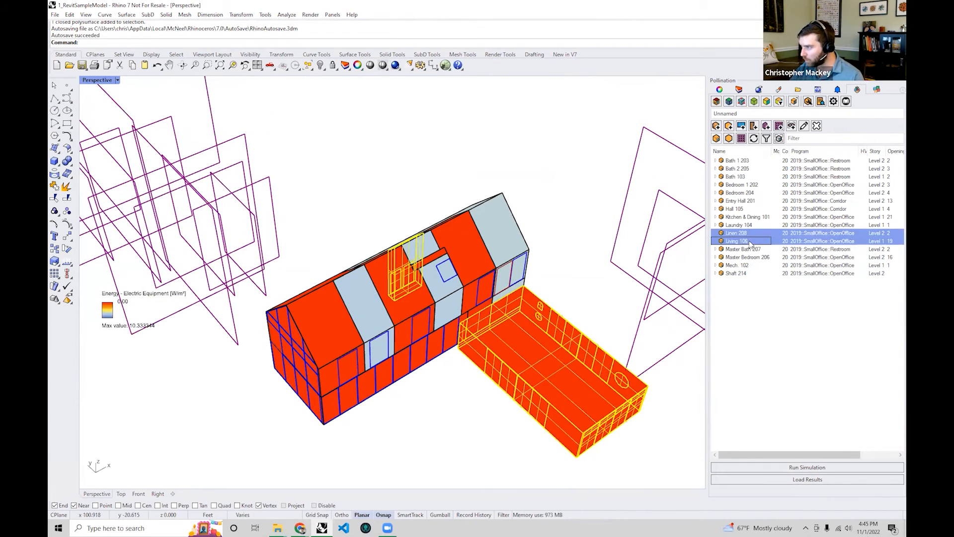
pyautogui.keyDown('ctrl'); pyautogui.click(737, 274); pyautogui.keyUp('ctrl')
pyautogui.rightClick(744, 276)
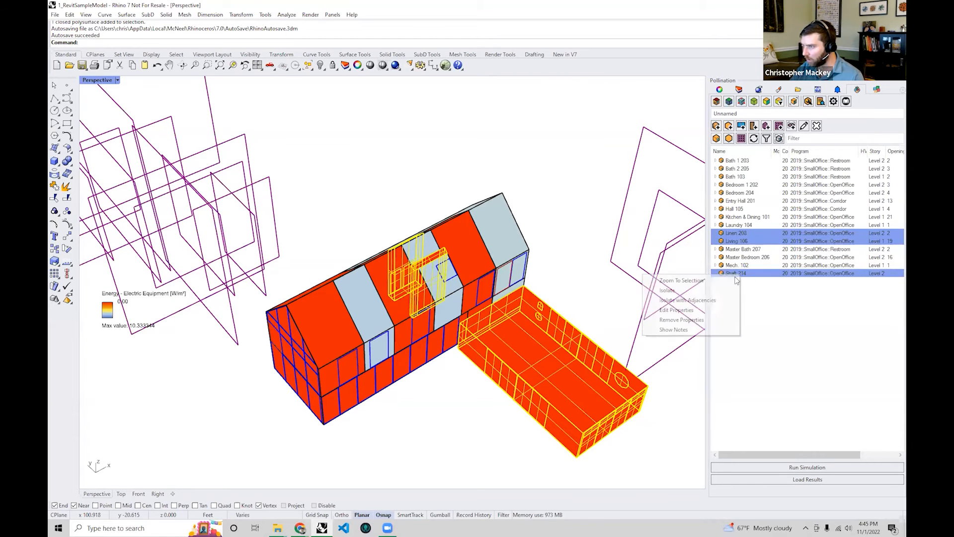
pyautogui.click(699, 301)
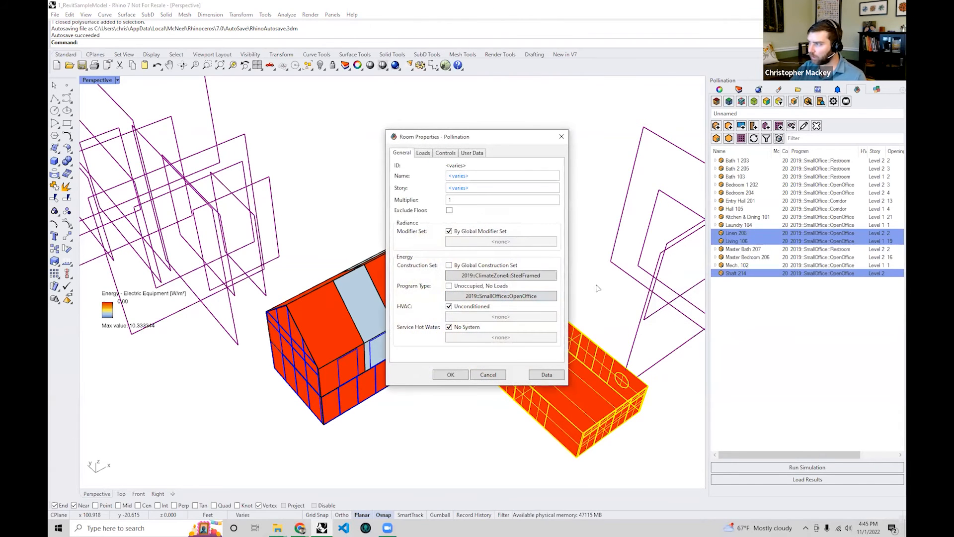
pyautogui.click(562, 136)
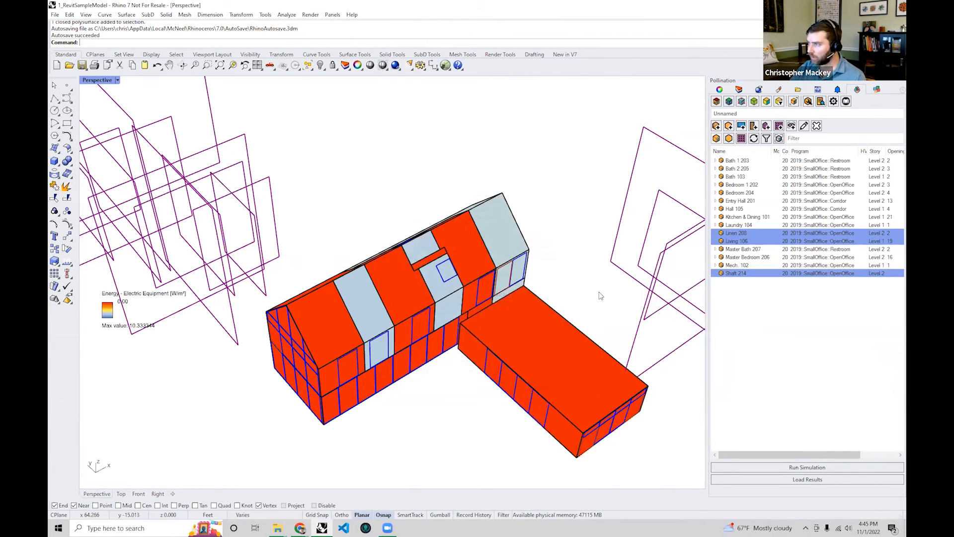
# - Assign the 2019::SmallOffice::Storage program type to Linen 208, Mech. 102 and Shaft 214
pyautogui.click(742, 232)
pyautogui.keyDown('ctrl'); pyautogui.click(740, 273); pyautogui.keyUp('ctrl')
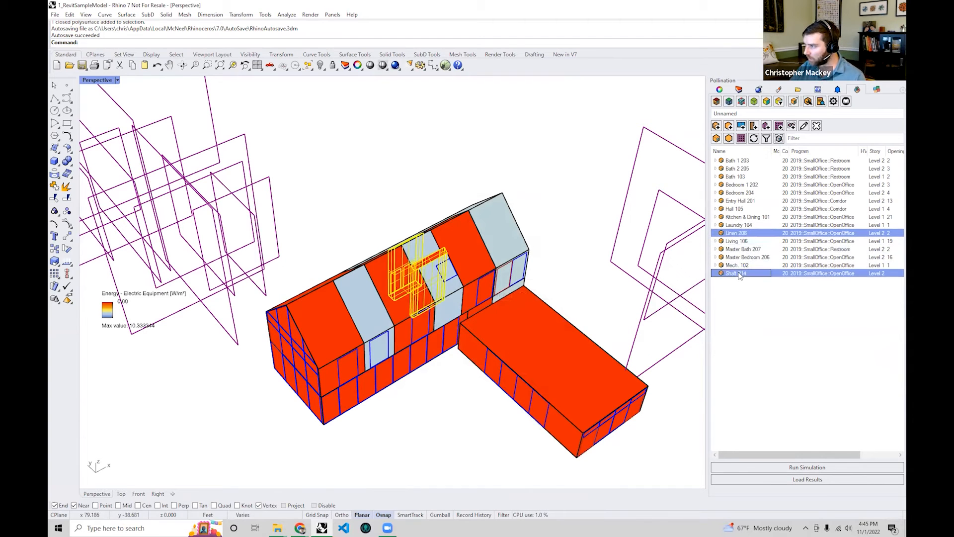
pyautogui.keyDown('ctrl'); pyautogui.click(738, 265); pyautogui.keyUp('ctrl')
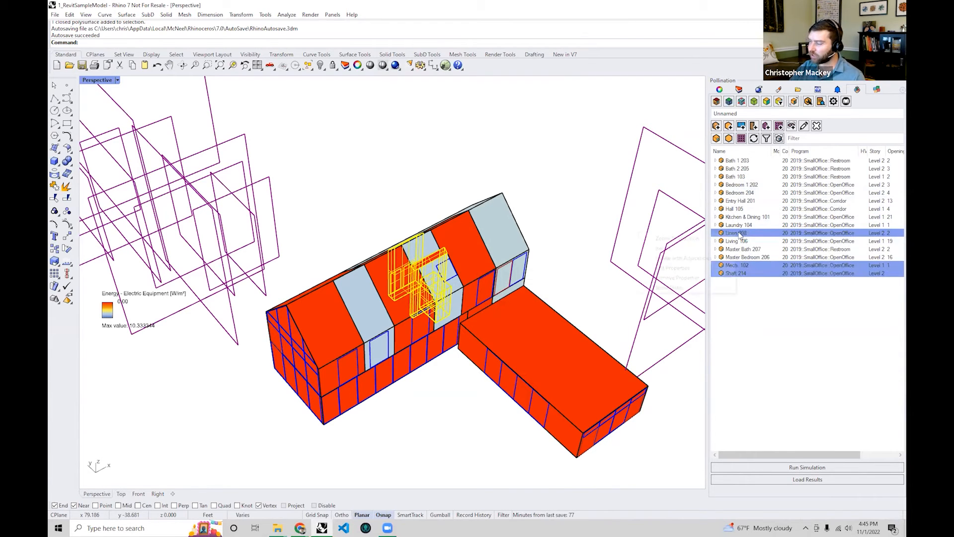
pyautogui.rightClick(736, 233)
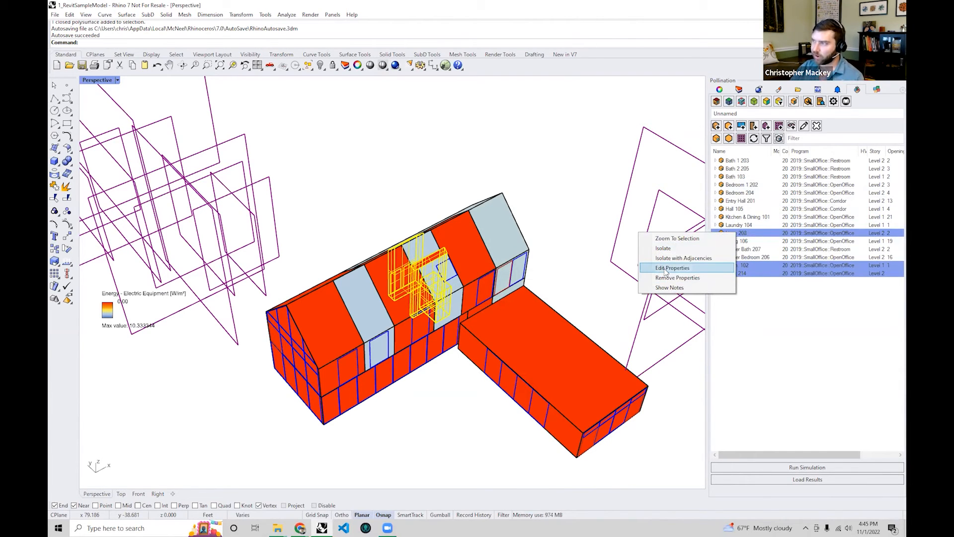
pyautogui.click(666, 268)
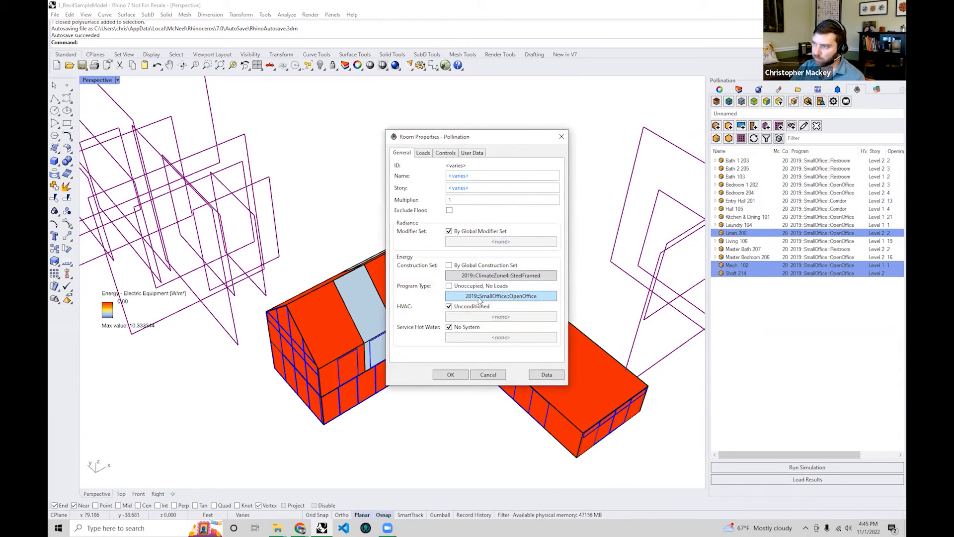
pyautogui.click(449, 292)
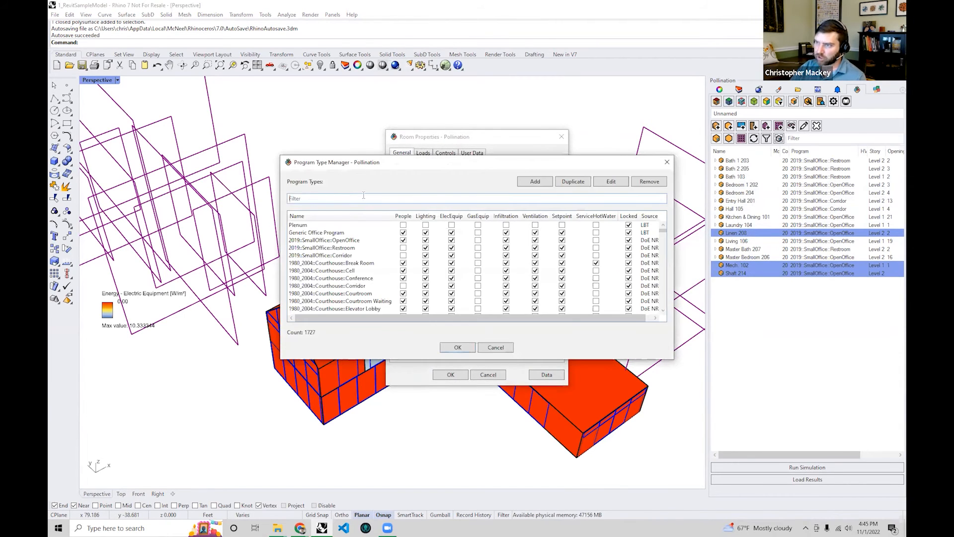
pyautogui.click(363, 198)
pyautogui.write('2019')
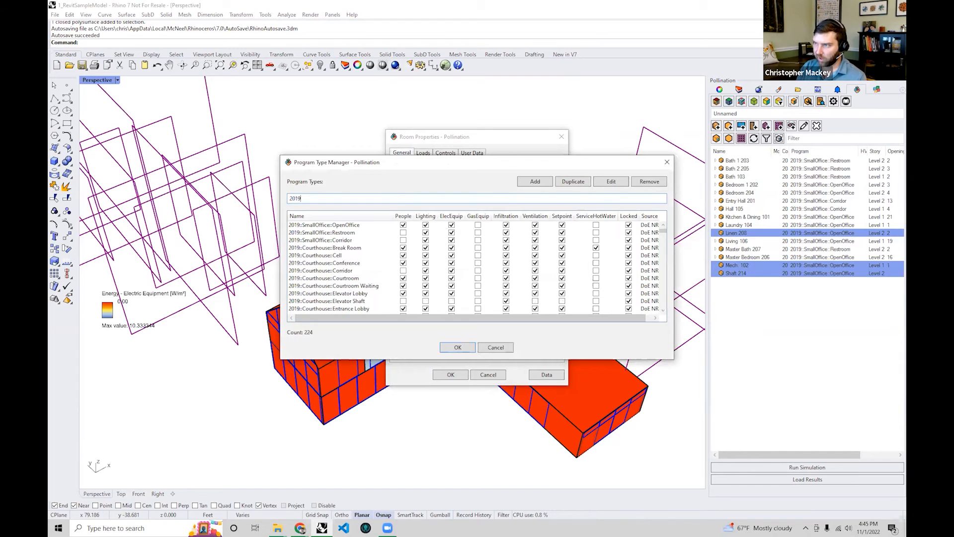
pyautogui.write('::Op')
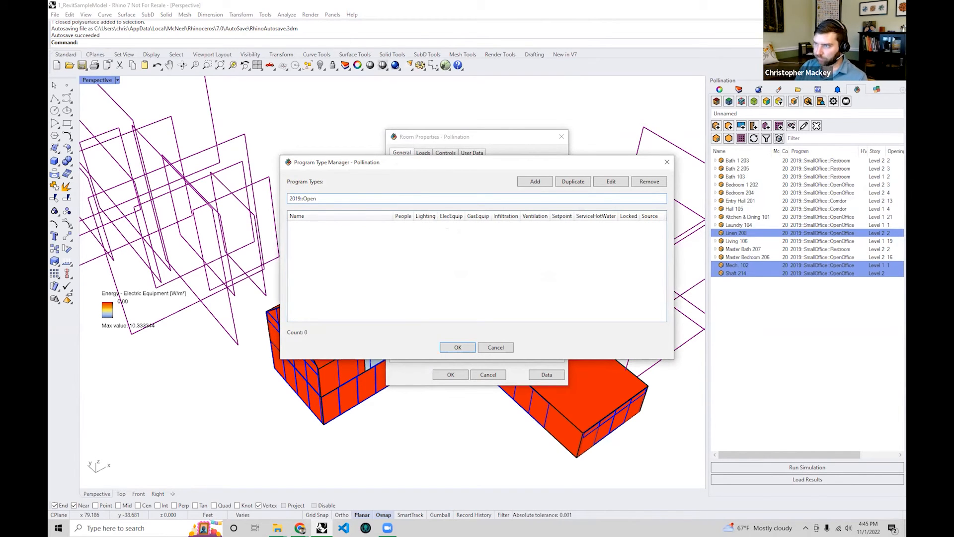
pyautogui.write('en')
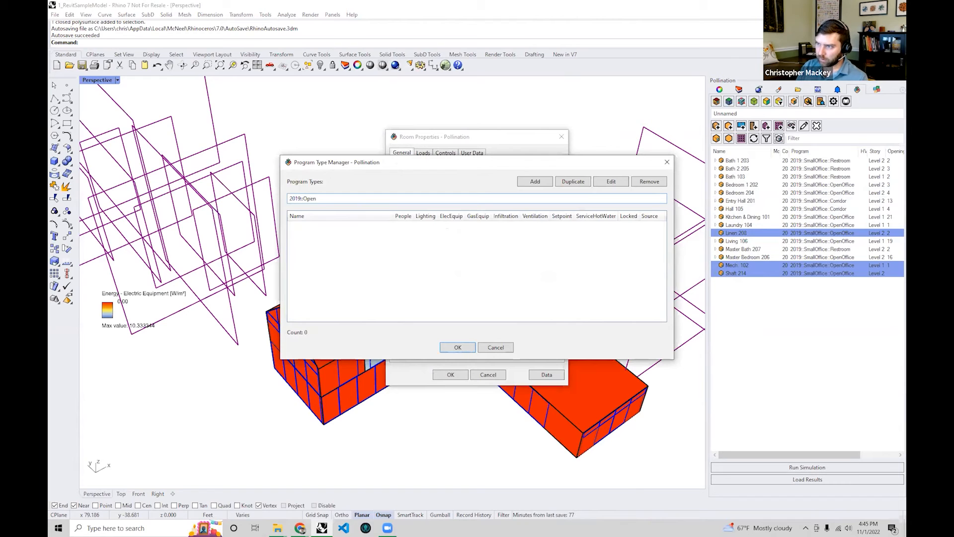
pyautogui.press('BackSpace')
pyautogui.press('BackSpace')
pyautogui.press('BackSpace')
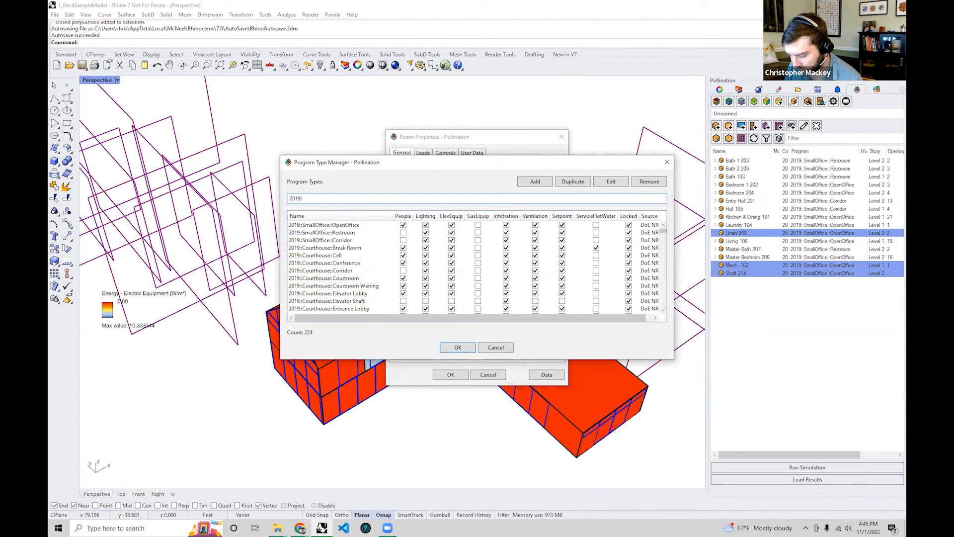
pyautogui.write('Small')
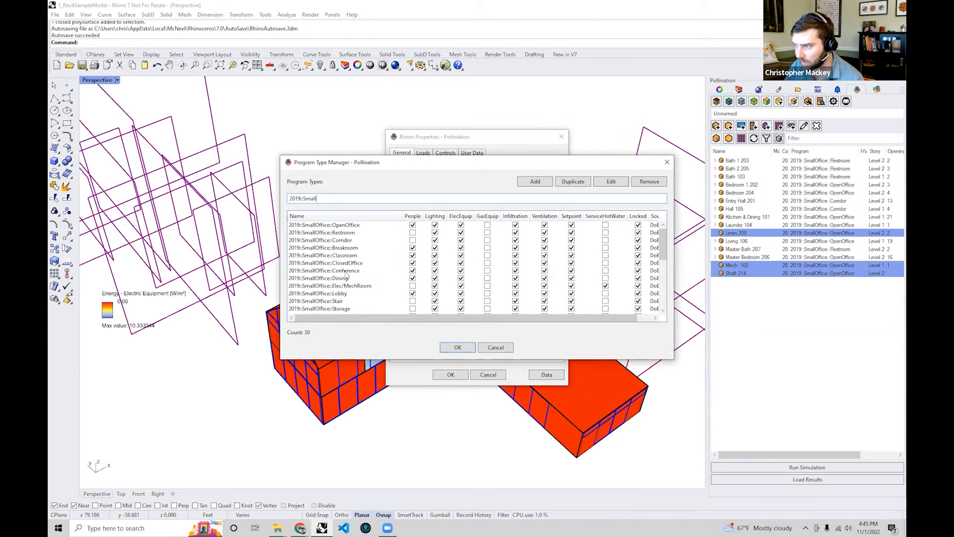
pyautogui.click(343, 308)
pyautogui.click(457, 347)
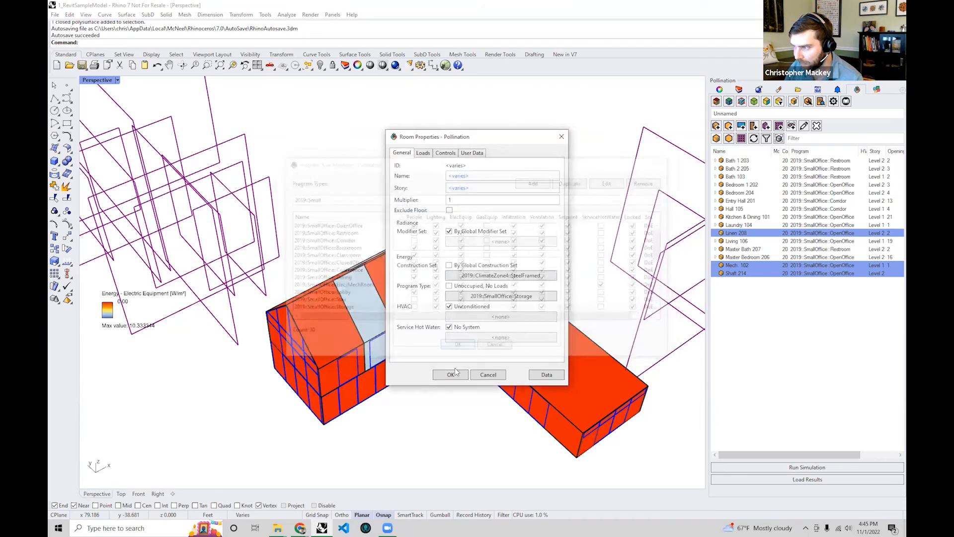
pyautogui.click(455, 375)
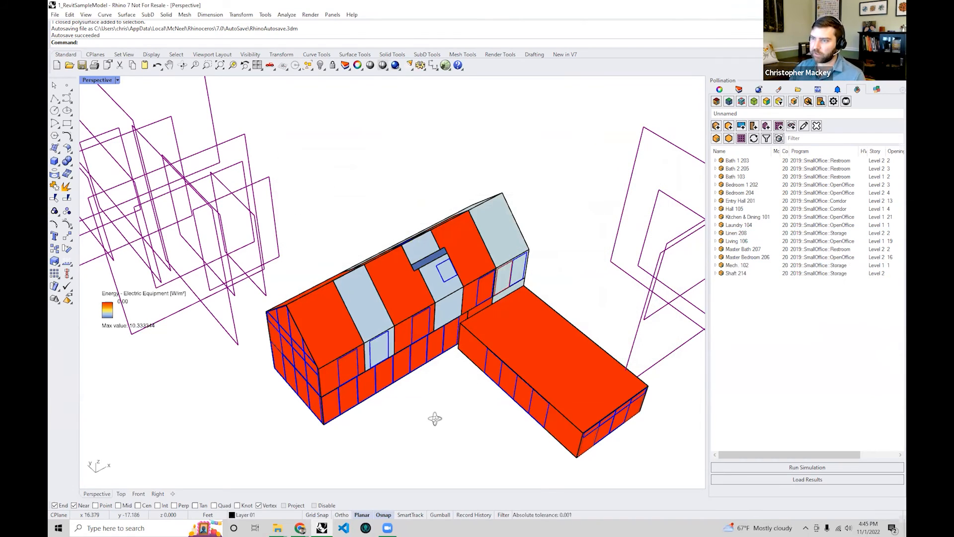
# - Examine the electric equipment colors of the corridor, storage, restroom and office rooms from several sides of the building
pyautogui.moveTo(432, 417); pyautogui.dragTo(450, 301, button='right')
pyautogui.scroll(6, 372, 295)
pyautogui.moveTo(376, 280); pyautogui.dragTo(522, 268, button='right')
pyautogui.scroll(-4, 524, 249)
pyautogui.moveTo(546, 321); pyautogui.dragTo(459, 248)
pyautogui.click(530, 295)
pyautogui.moveTo(529, 295); pyautogui.dragTo(440, 385, button='right')
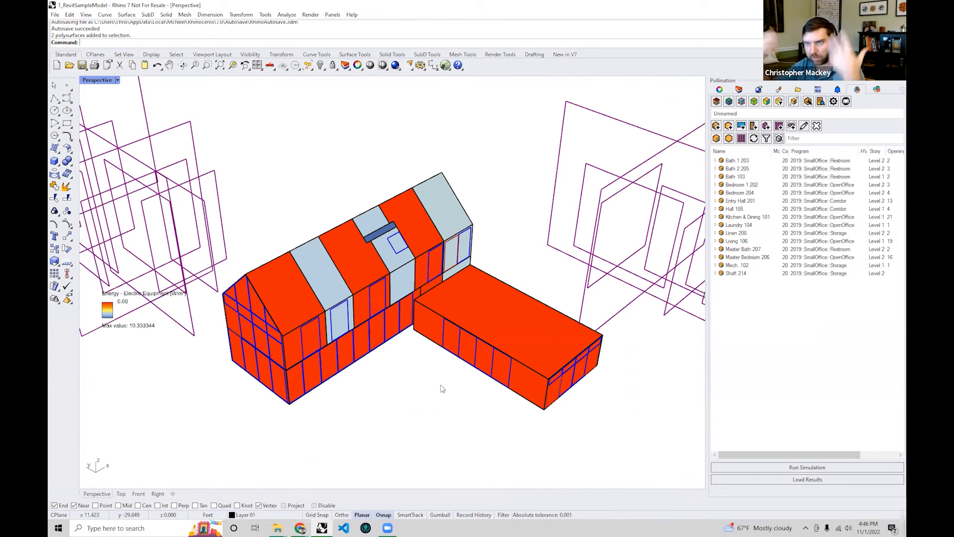
pyautogui.moveTo(442, 389); pyautogui.dragTo(477, 332, button='right')
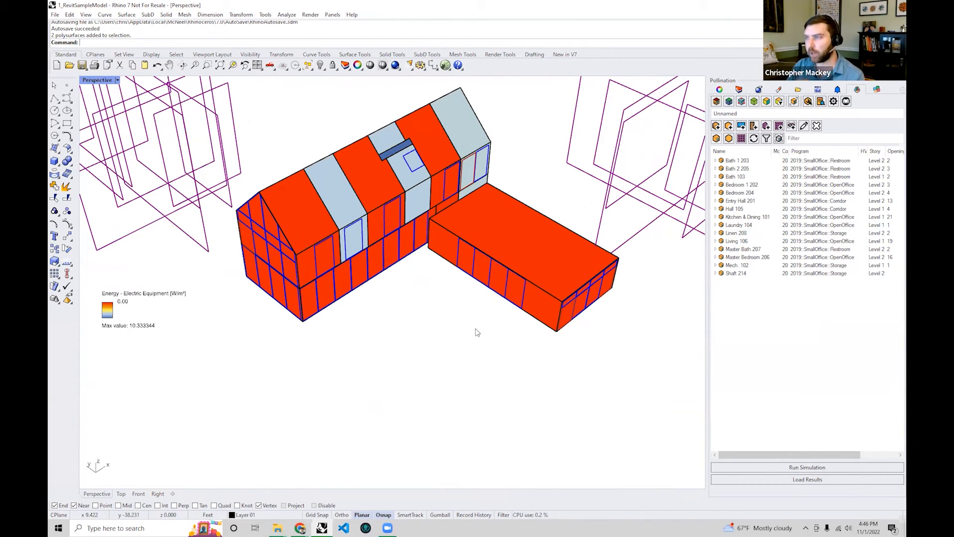
pyautogui.moveTo(476, 332); pyautogui.dragTo(519, 325, button='right')
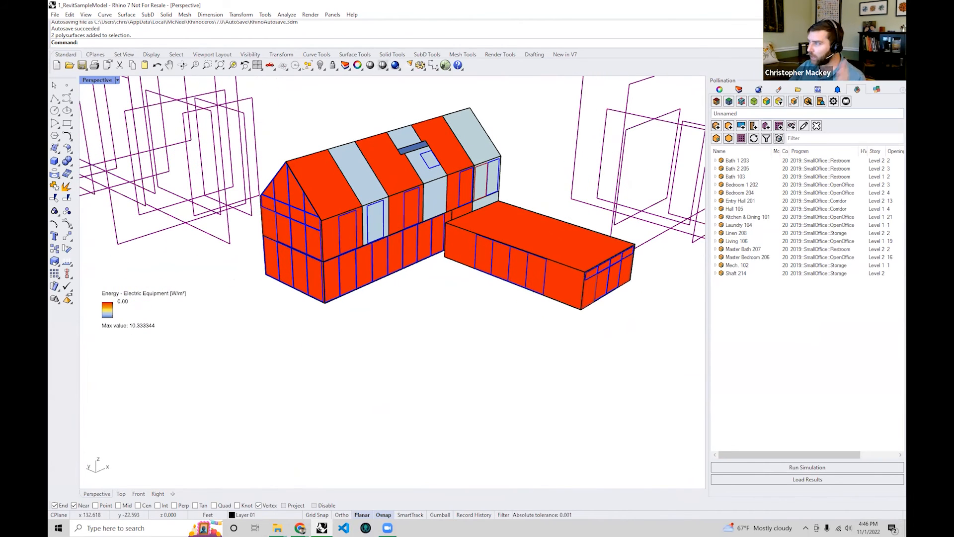
# - Color the rooms by Energy - People/Area and view the building from above
pyautogui.click(754, 103)
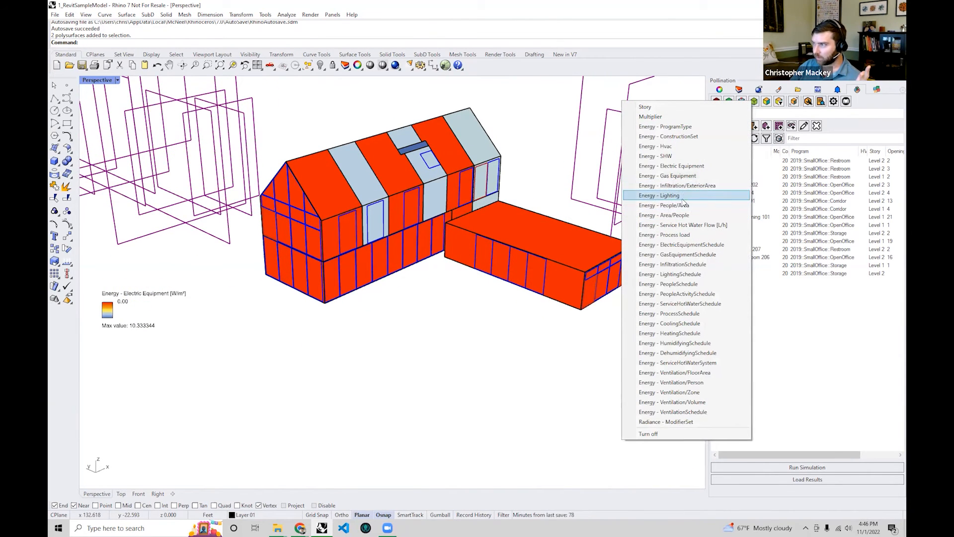
pyautogui.click(681, 205)
pyautogui.moveTo(393, 256); pyautogui.dragTo(427, 293, button='right')
# - Color the rooms by Energy - CoolingSchedule and move the legend beside the building's lower end
pyautogui.click(754, 102)
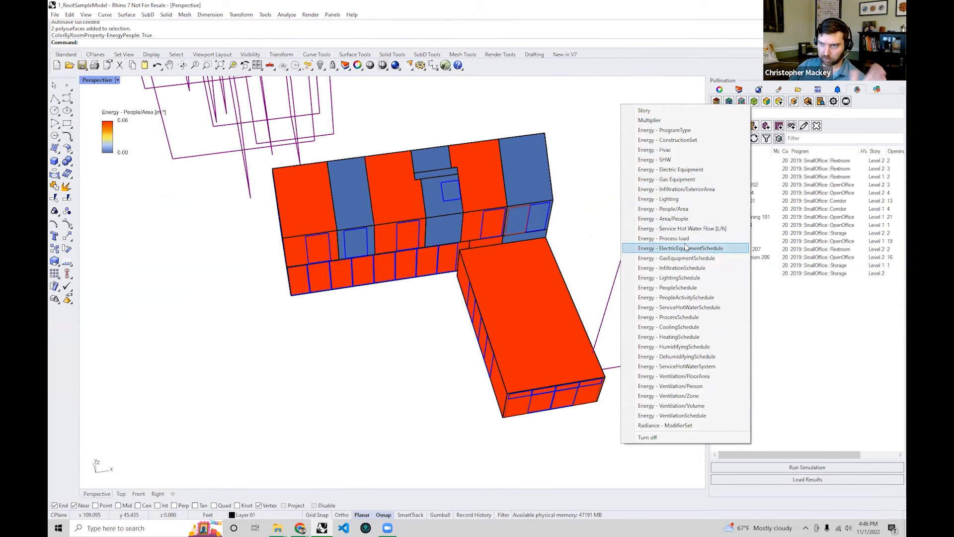
pyautogui.click(695, 328)
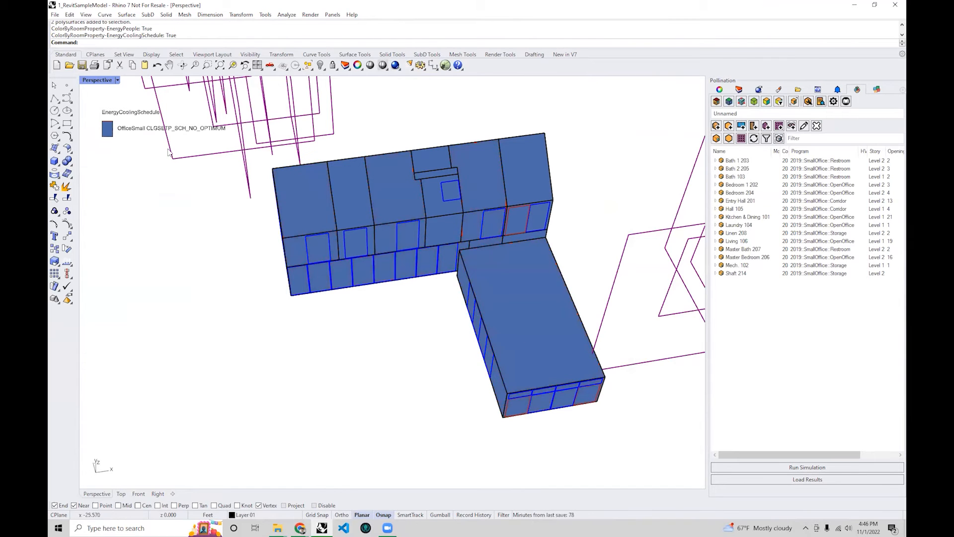
pyautogui.moveTo(111, 128); pyautogui.dragTo(129, 344)
pyautogui.moveTo(198, 351); pyautogui.dragTo(293, 343, button='right')
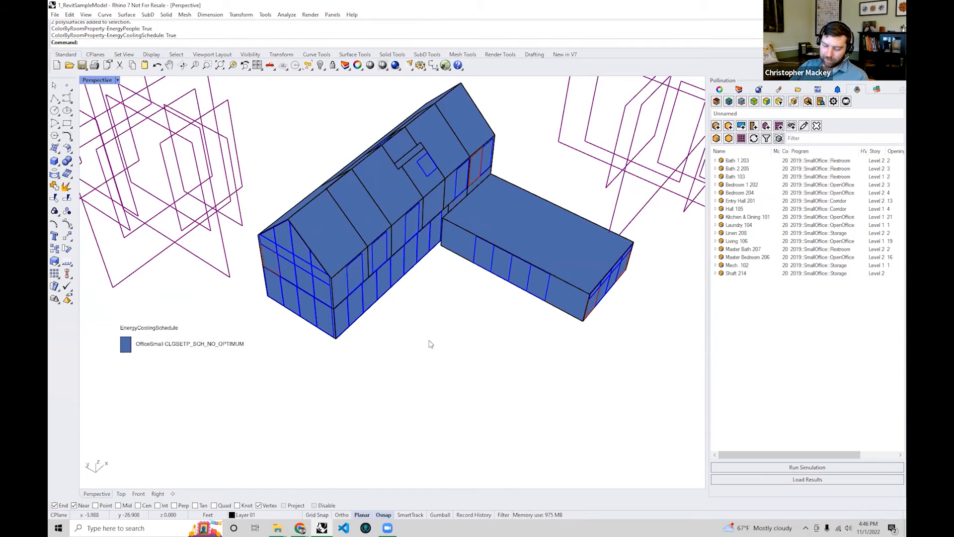
pyautogui.moveTo(500, 364); pyautogui.dragTo(494, 401, button='right')
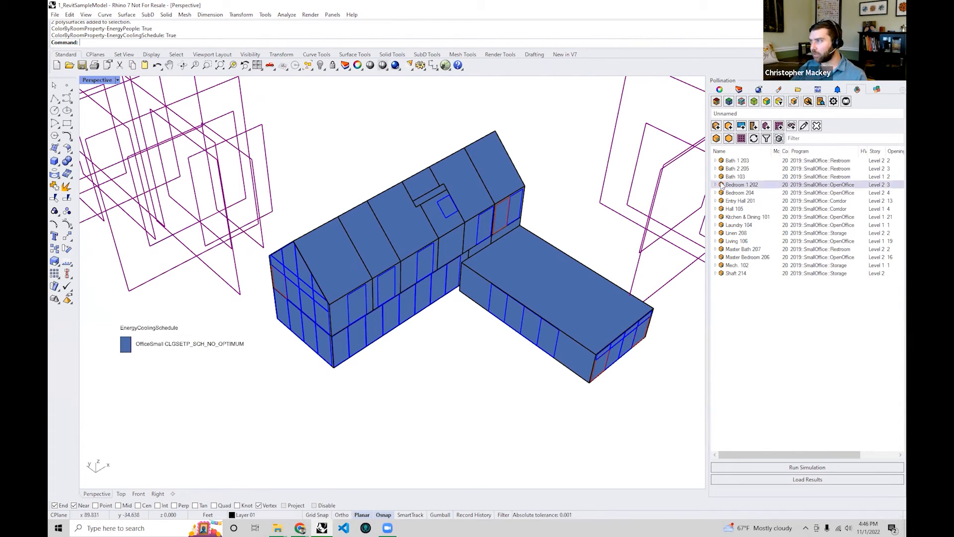
# - Edit the properties of all rooms from Bath 1 203 to Shaft 214, turning off Unconditioned and opening the HVAC system choices
pyautogui.click(735, 161)
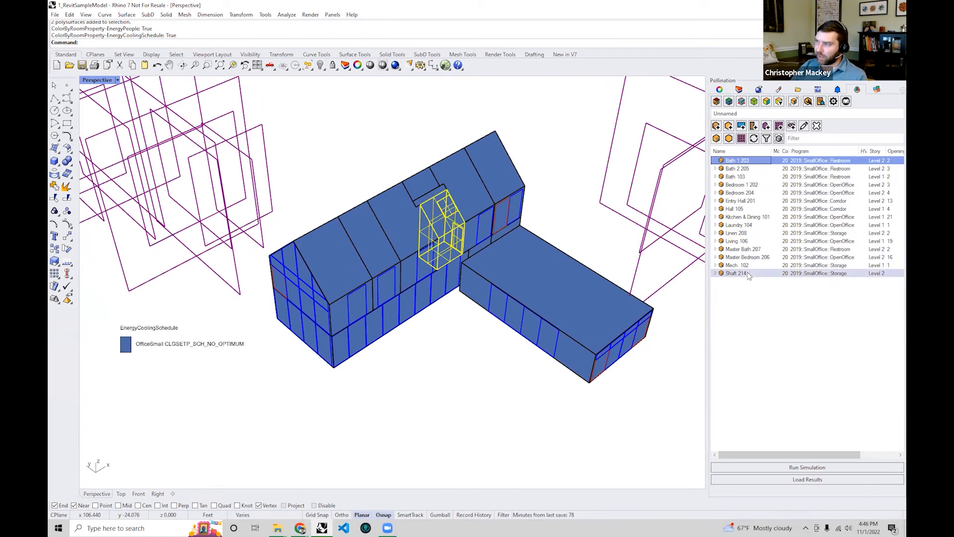
pyautogui.keyDown('shift'); pyautogui.click(748, 274); pyautogui.keyUp('shift')
pyautogui.rightClick(741, 240)
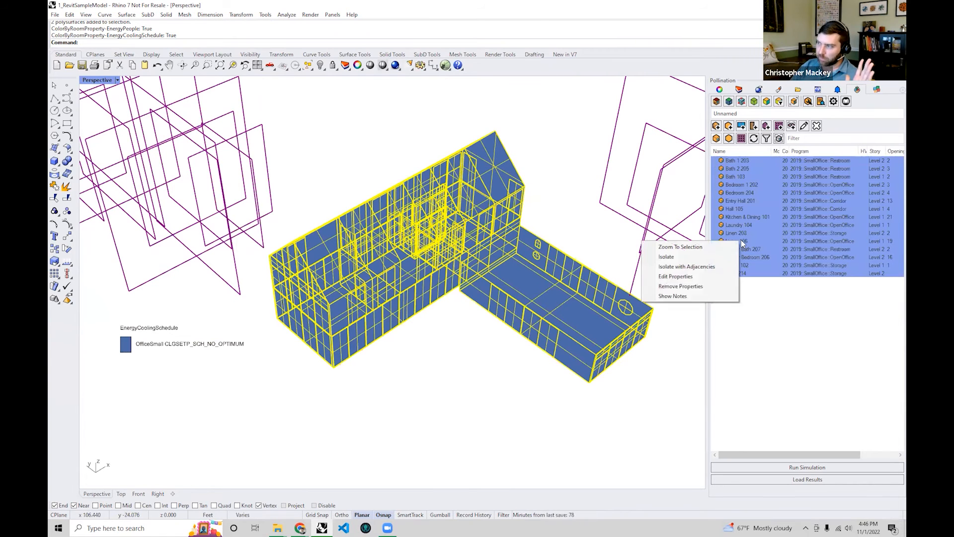
pyautogui.click(700, 280)
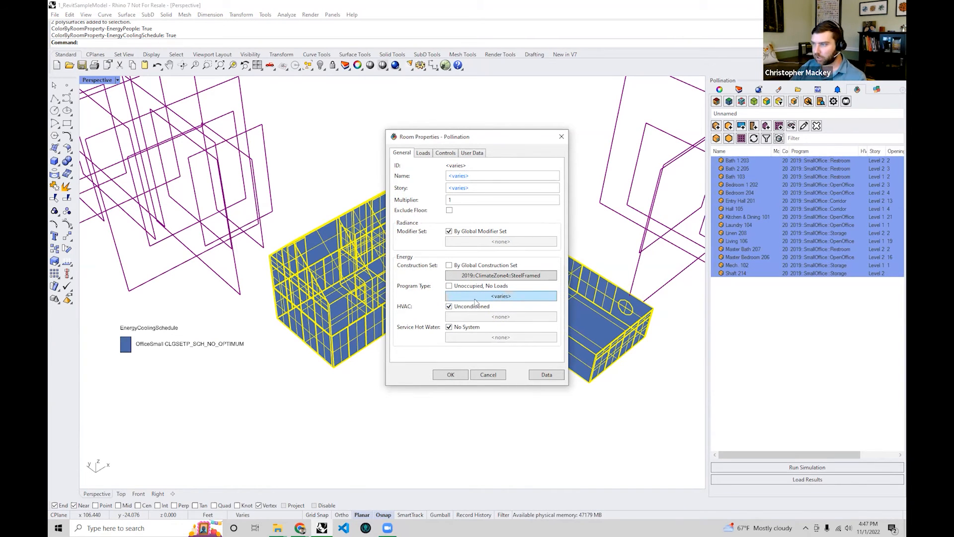
pyautogui.click(475, 310)
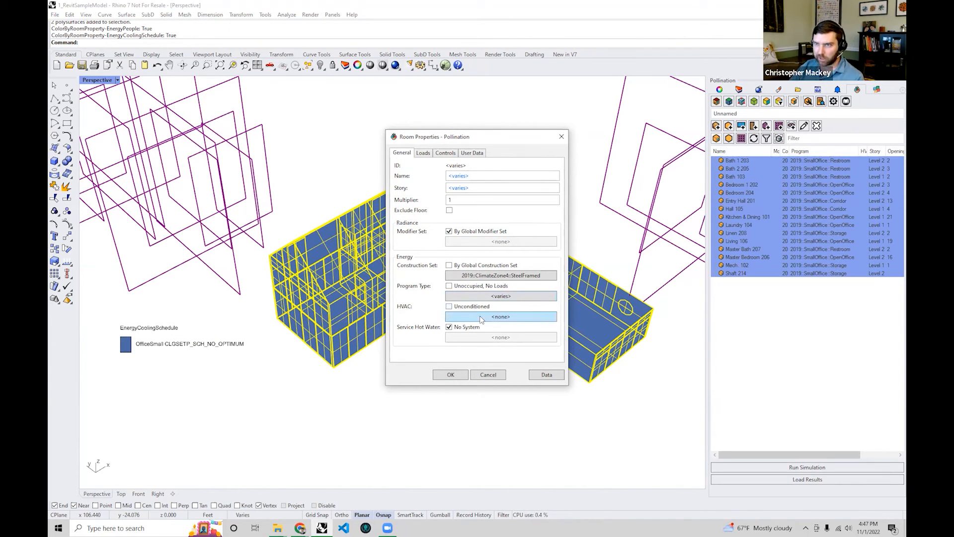
pyautogui.click(485, 318)
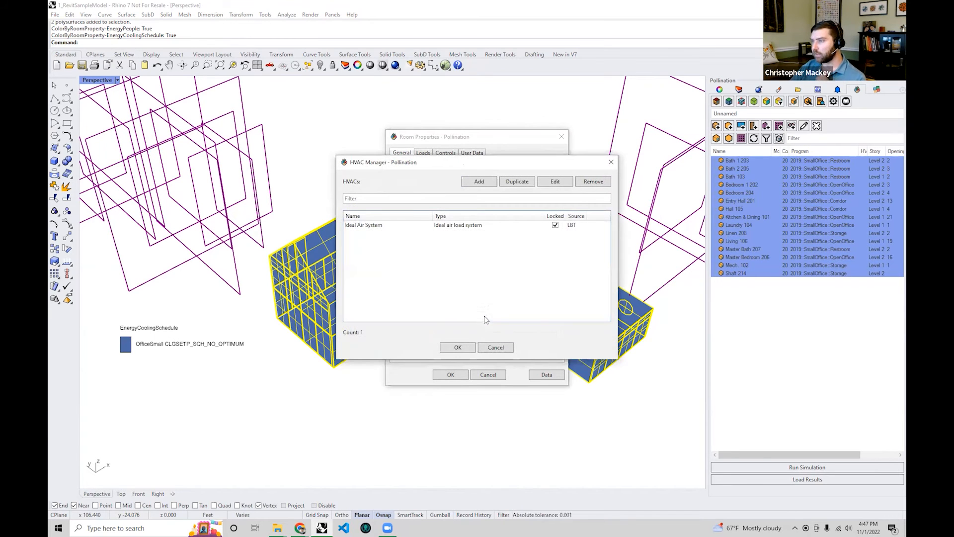
pyautogui.click(366, 227)
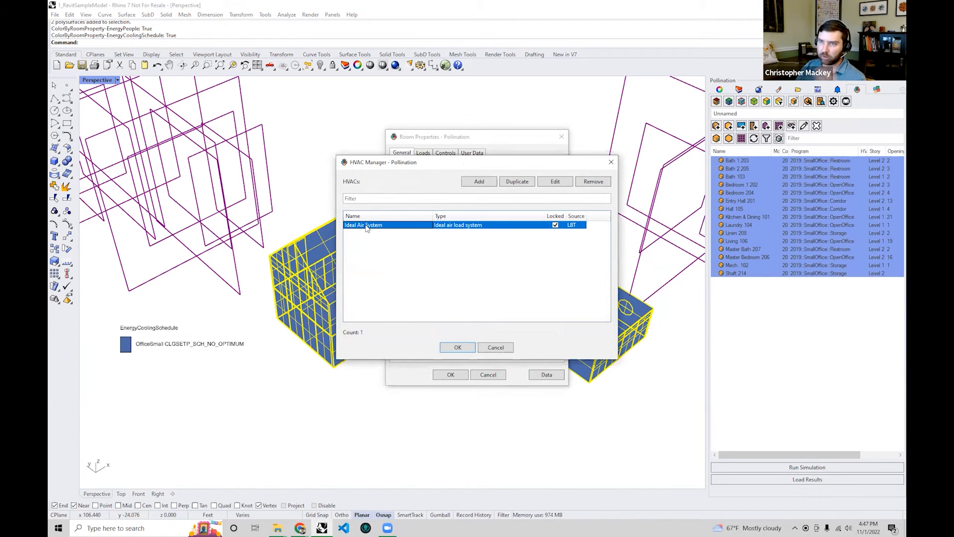
# - Define a new HVAC from the OpenStudio library: All Air (non DOAS), Packaged variable air volume (PVAV), PVAV with gas boiler reheat
pyautogui.click(474, 182)
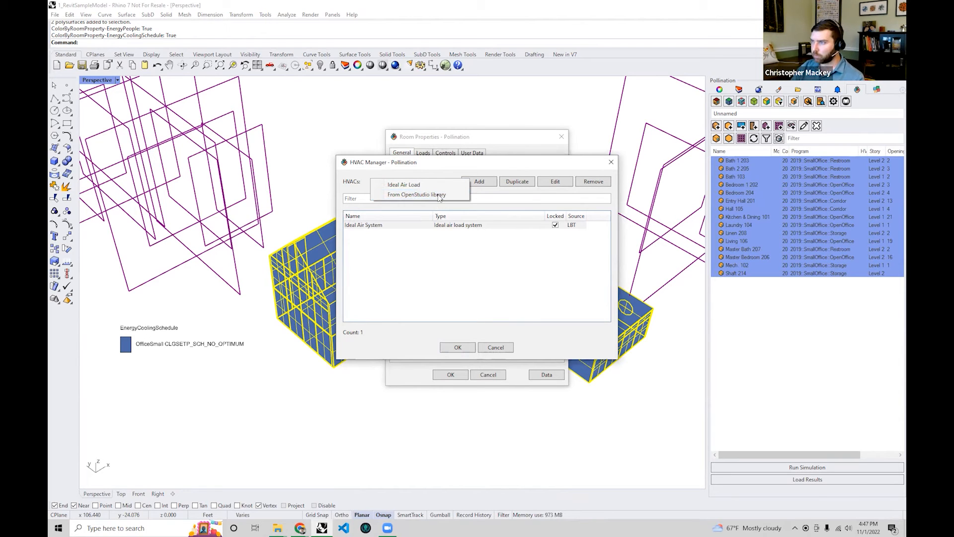
pyautogui.click(439, 195)
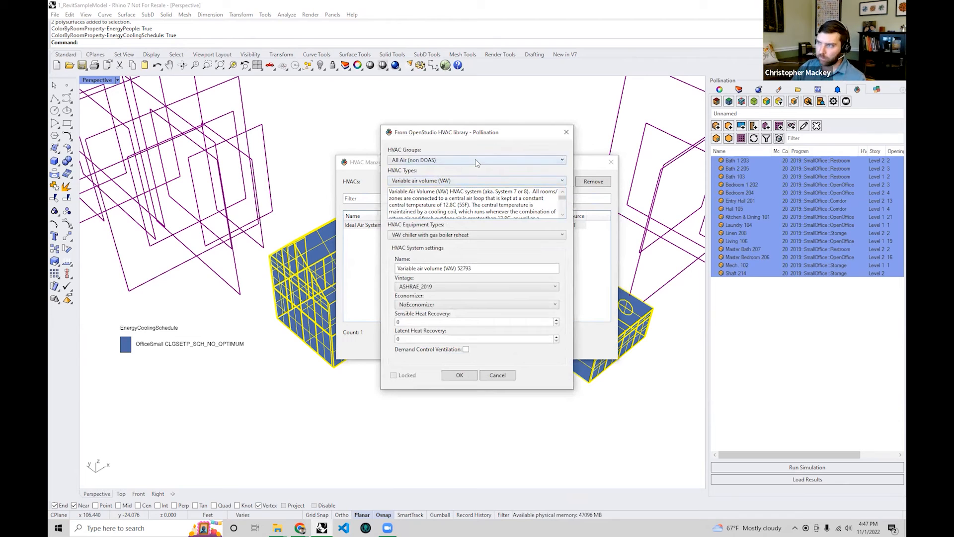
pyautogui.click(476, 161)
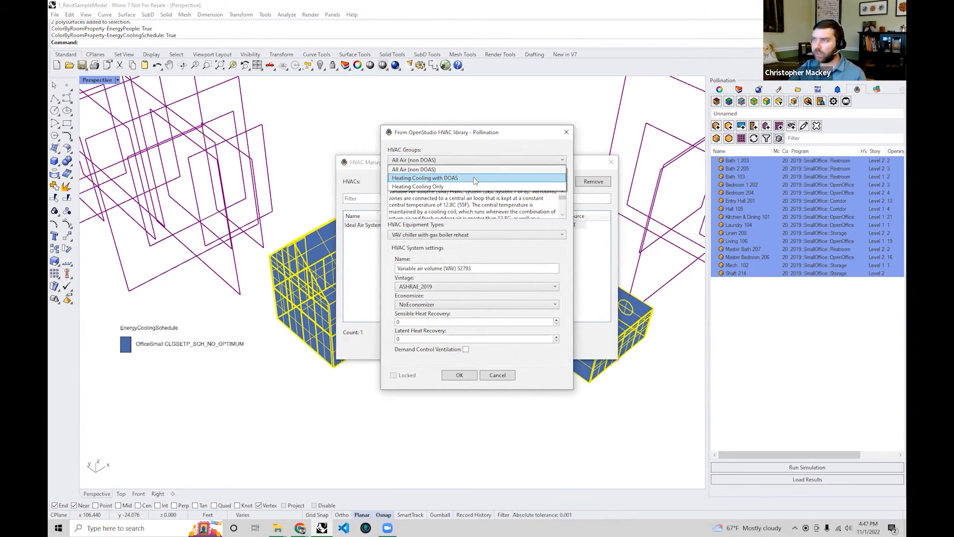
pyautogui.click(450, 169)
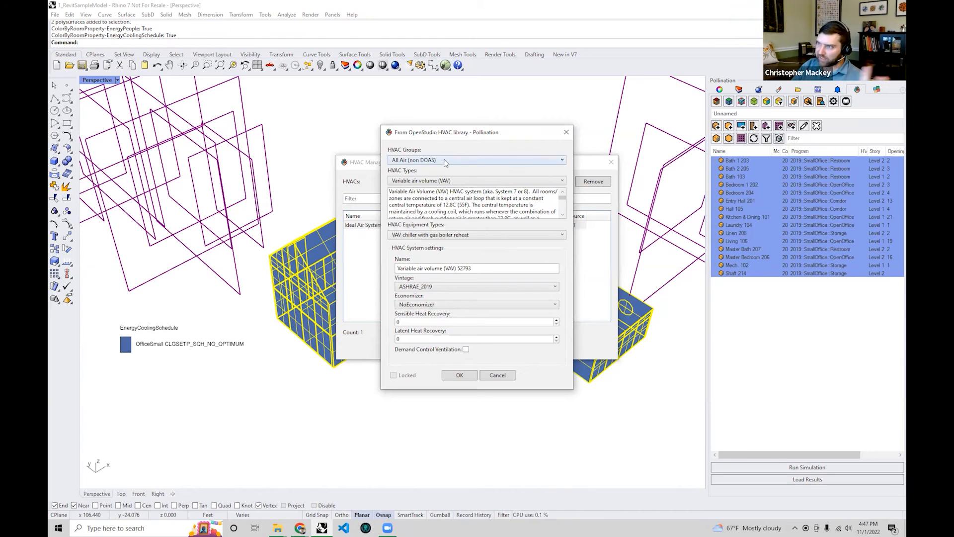
pyautogui.click(447, 181)
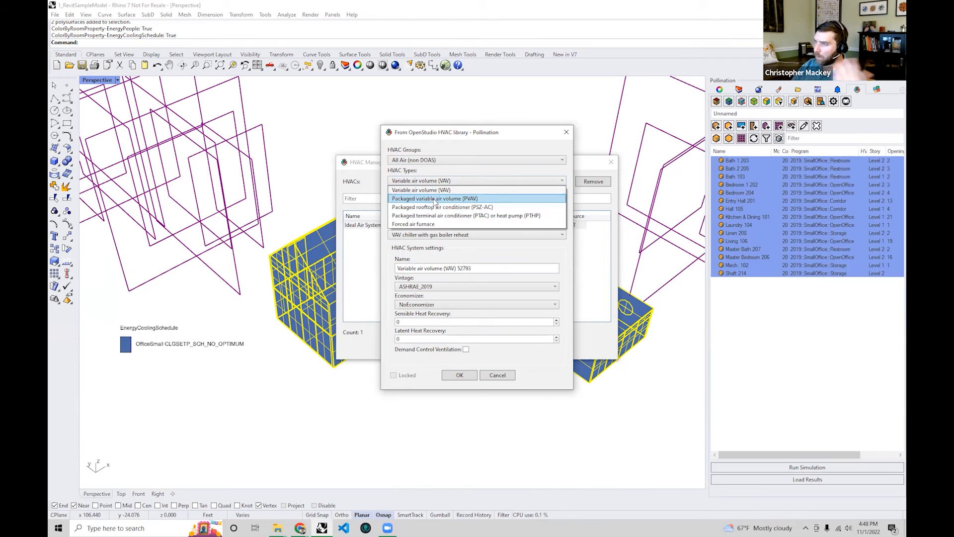
pyautogui.click(436, 198)
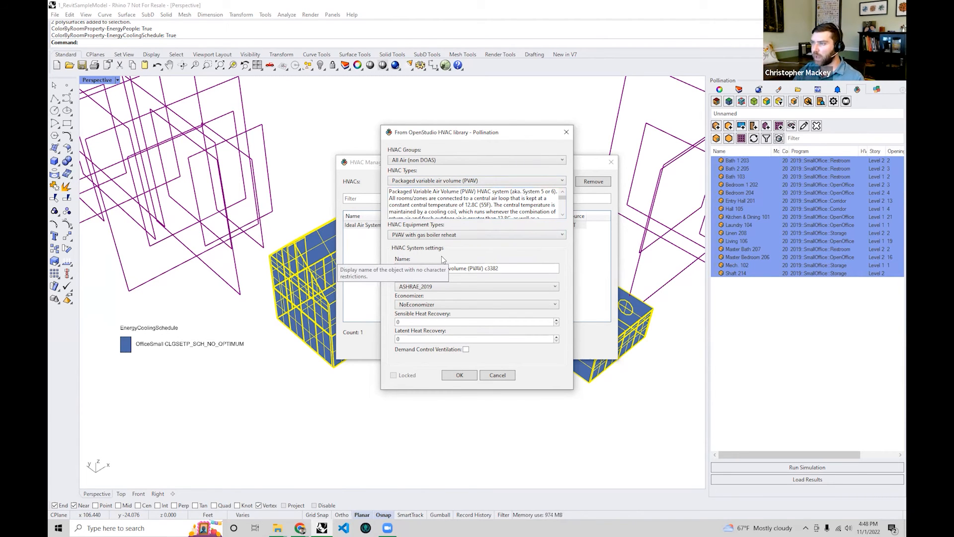
pyautogui.click(445, 236)
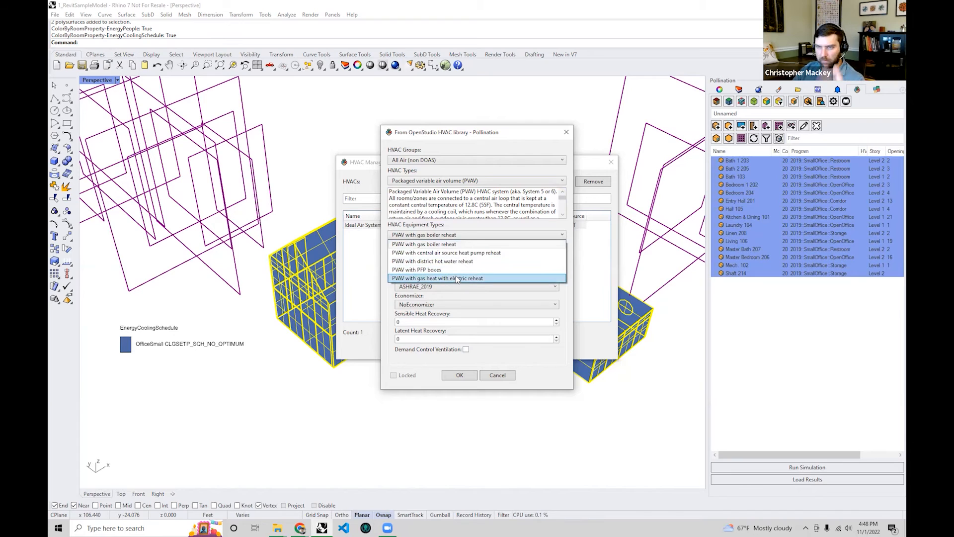
pyautogui.click(457, 244)
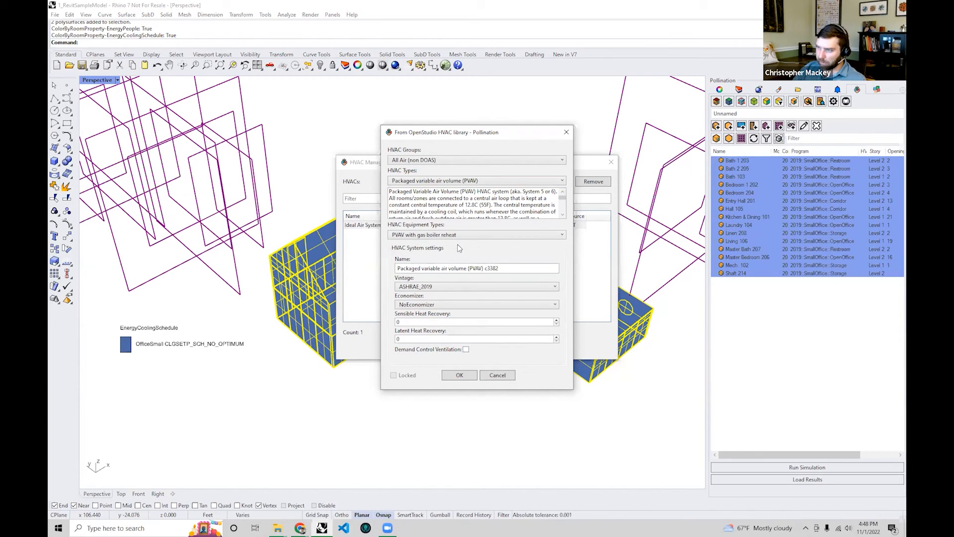
# - Set the new PVAV system's economizer to DifferentialDryBulb and save the system
pyautogui.click(424, 306)
pyautogui.click(424, 320)
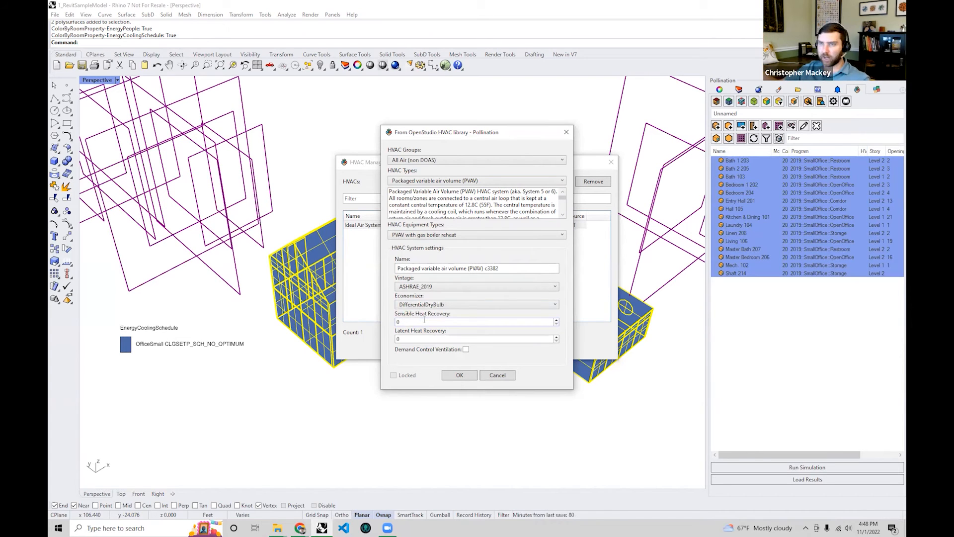
pyautogui.click(461, 375)
# - Assign the packaged variable air volume system to all selected rooms and accept the room properties
pyautogui.click(379, 216)
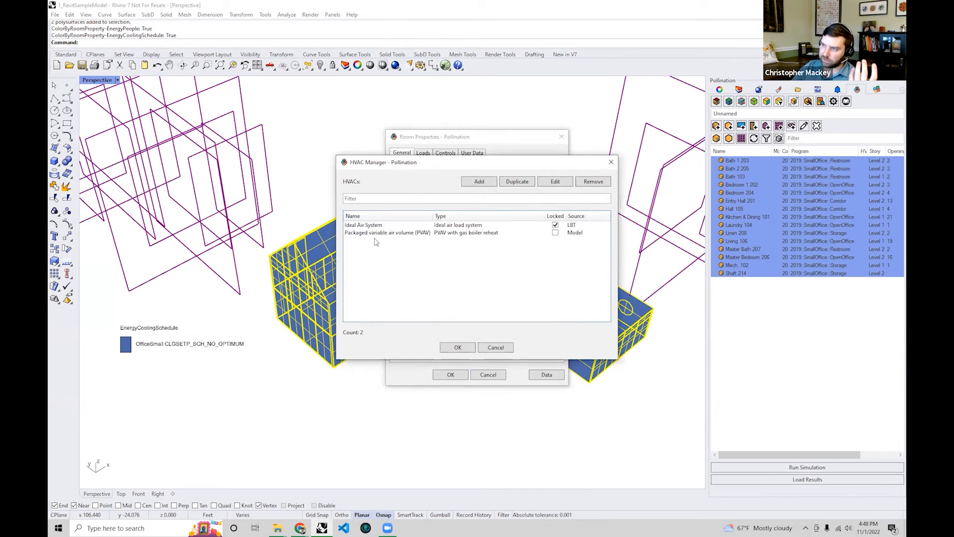
pyautogui.click(376, 233)
pyautogui.click(469, 348)
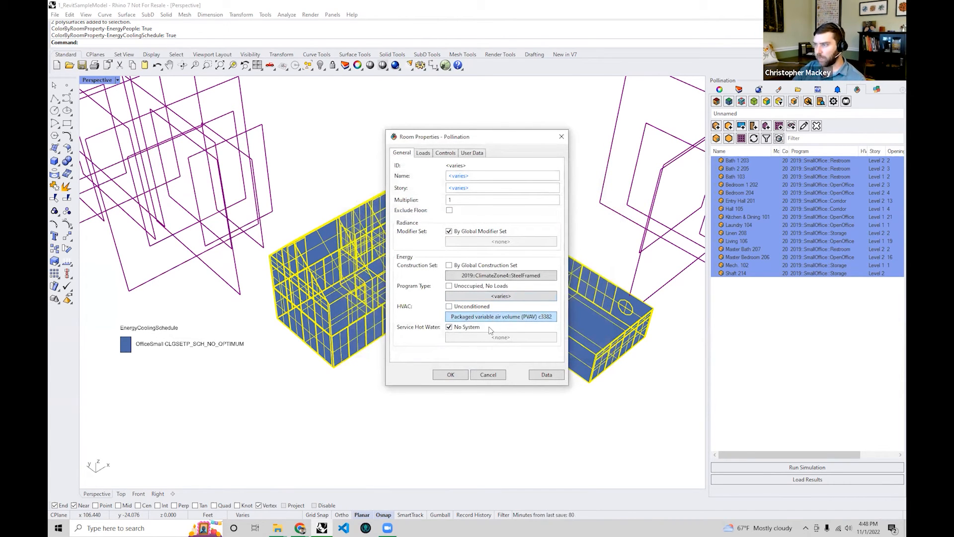
pyautogui.click(457, 375)
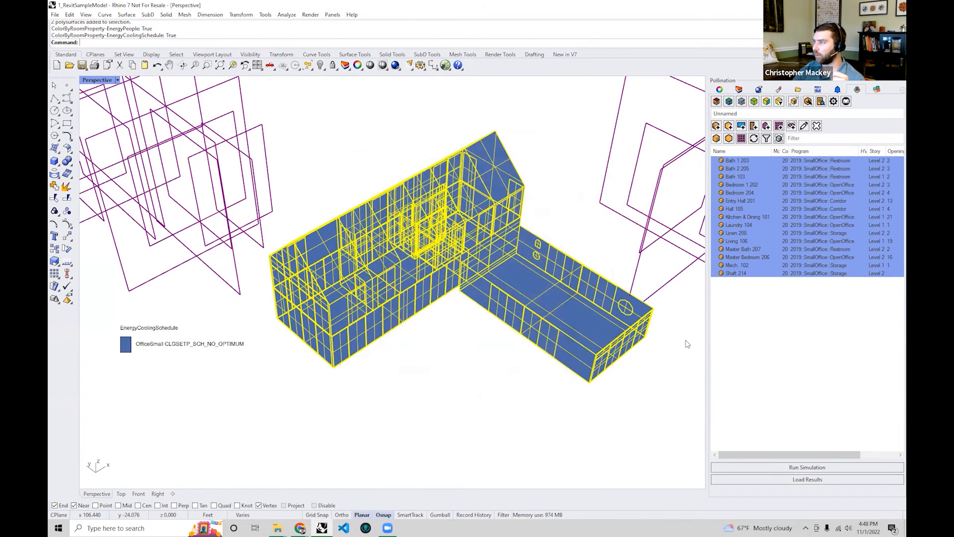
# - Color the rooms by Energy - Hvac, move the legend below the building and check the assignment around the model
pyautogui.click(755, 104)
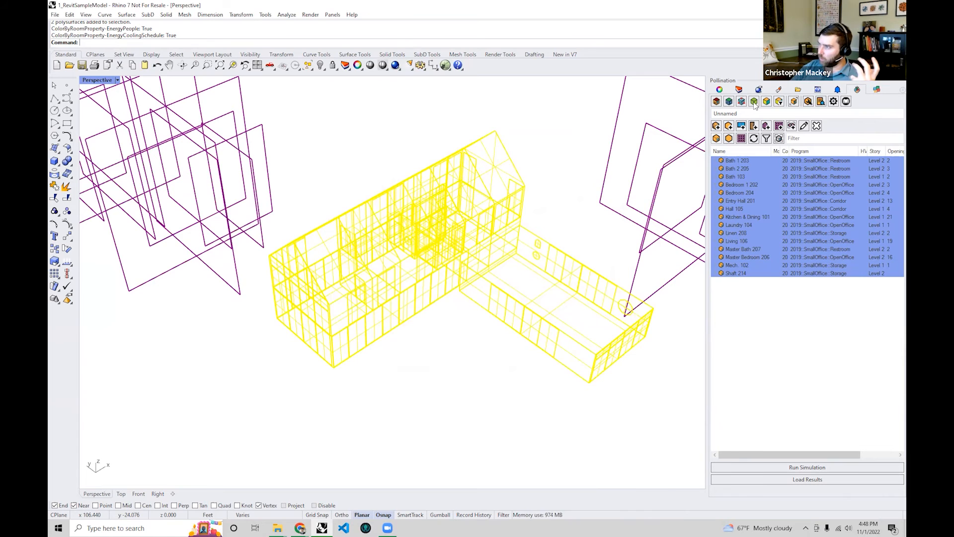
pyautogui.click(755, 103)
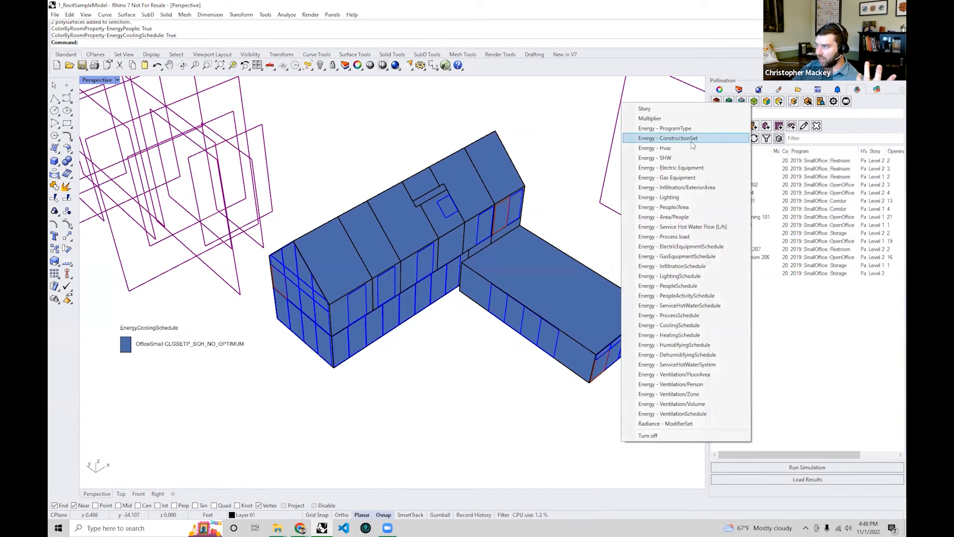
pyautogui.click(689, 148)
pyautogui.click(113, 128)
pyautogui.moveTo(113, 128); pyautogui.dragTo(167, 421)
pyautogui.moveTo(228, 413); pyautogui.dragTo(203, 425, button='right')
pyautogui.moveTo(523, 318); pyautogui.dragTo(477, 85, button='right')
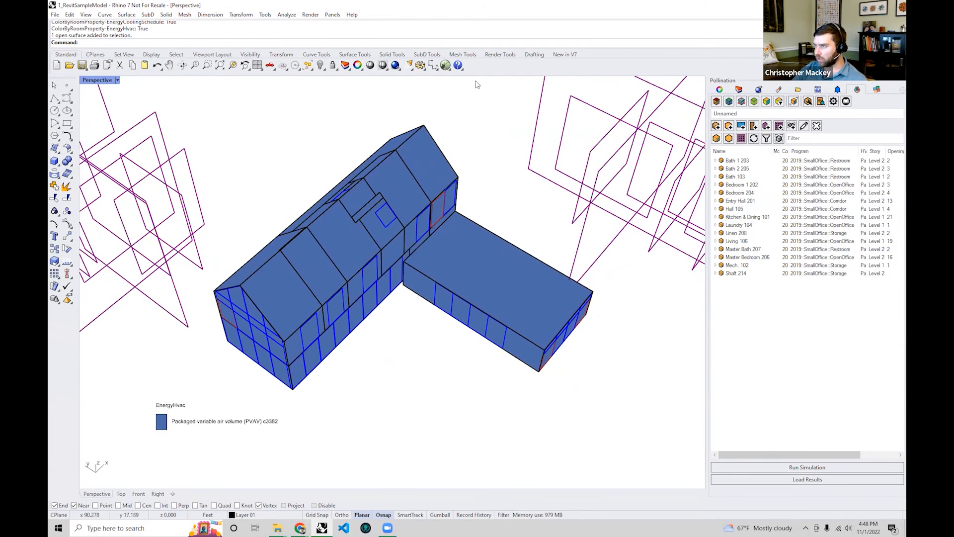
# - Launch Grasshopper, show it beside the Rhino model and browse to the grasshopper folder inside 22mcv-pollination_rhino in File Explorer
pyautogui.click(446, 66)
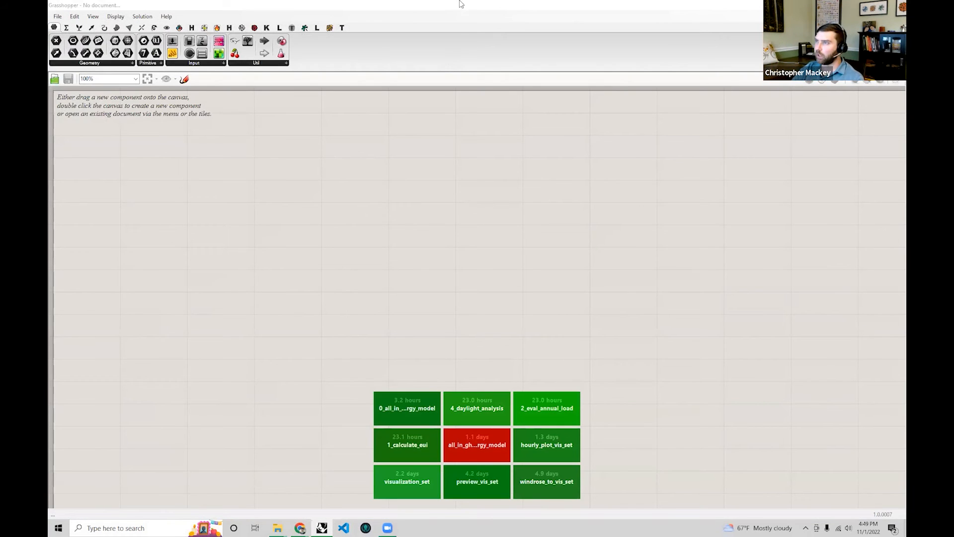
pyautogui.doubleClick(471, 8)
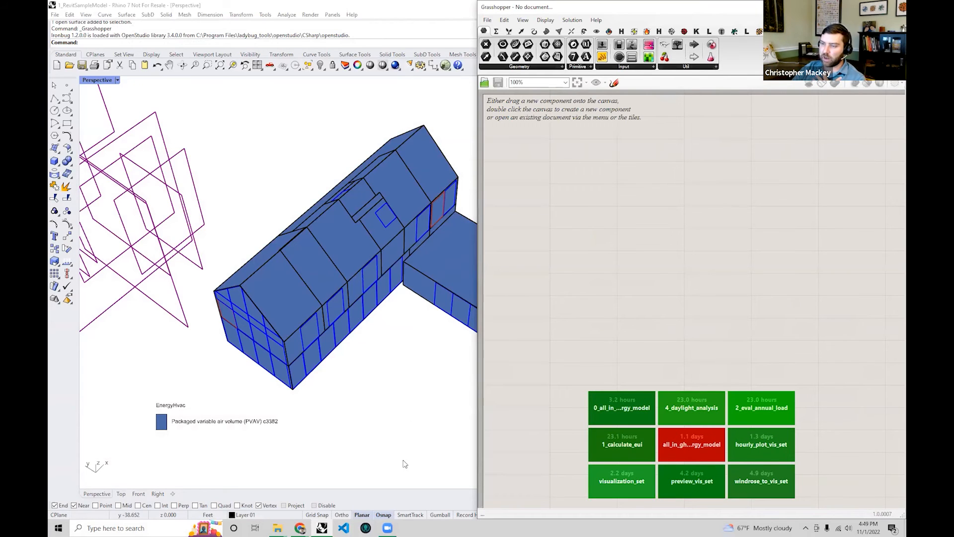
pyautogui.moveTo(284, 525)
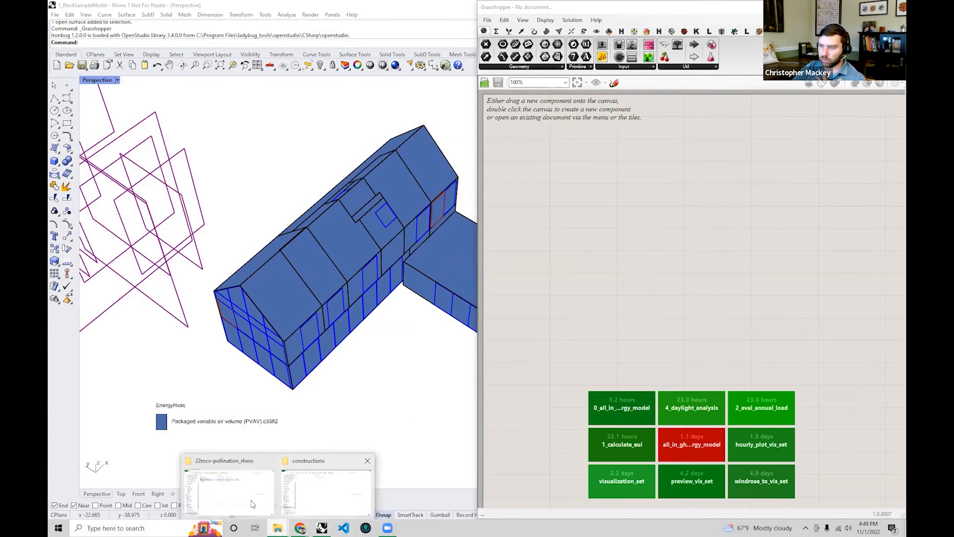
pyautogui.click(234, 477)
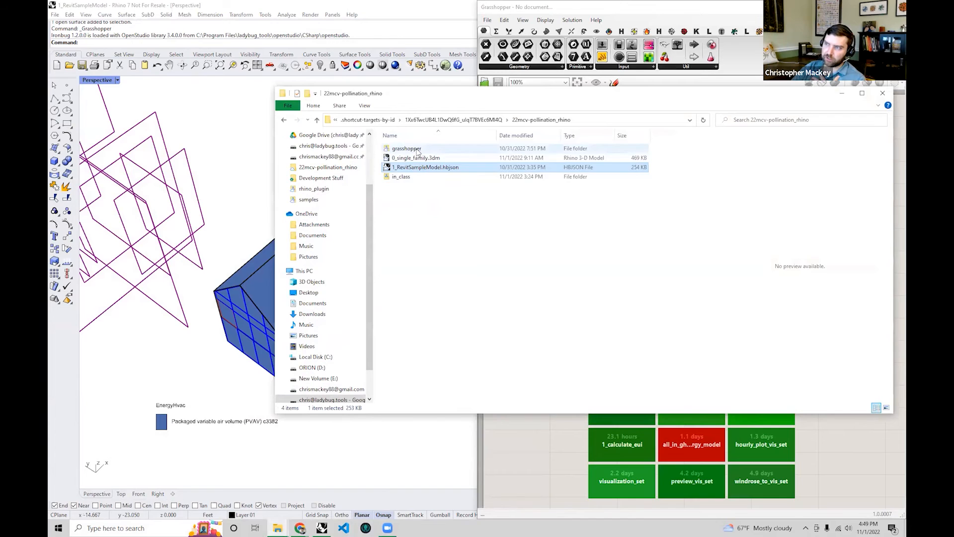
pyautogui.doubleClick(417, 149)
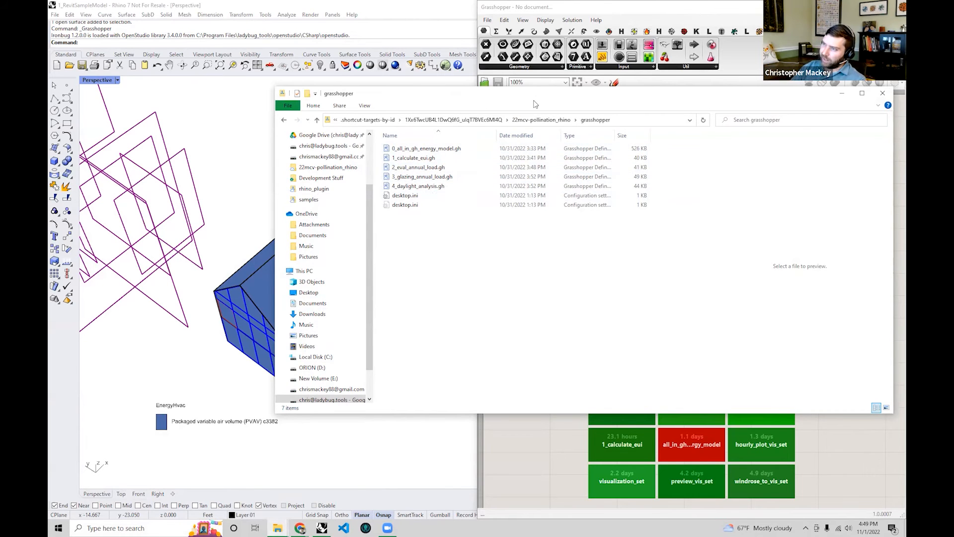
# - Load 0_all_in_gh_energy_model.gh into Grasshopper, enlarge the canvas window and bring the Office, Conference and Restroom room groups into view
pyautogui.moveTo(536, 103); pyautogui.dragTo(512, 194)
pyautogui.click(404, 239)
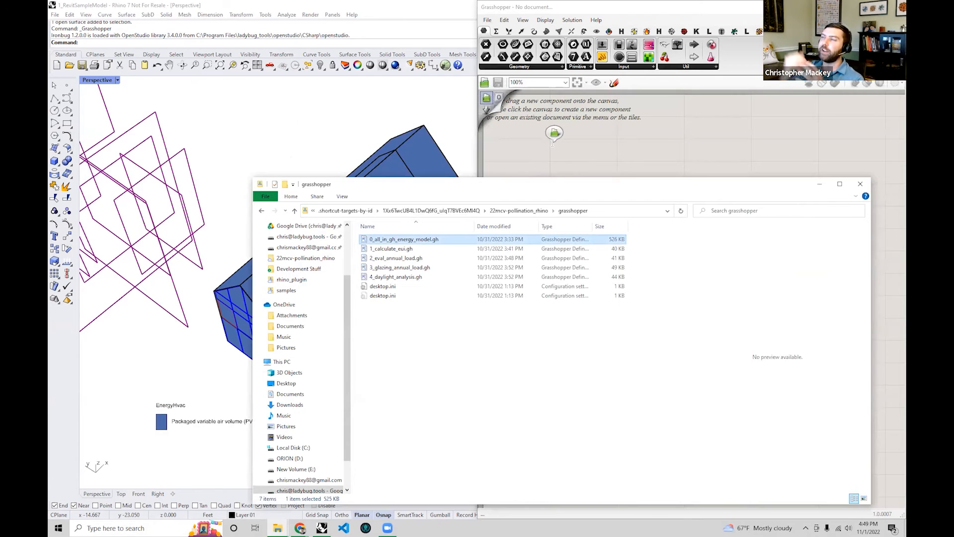
pyautogui.moveTo(553, 143); pyautogui.dragTo(552, 143)
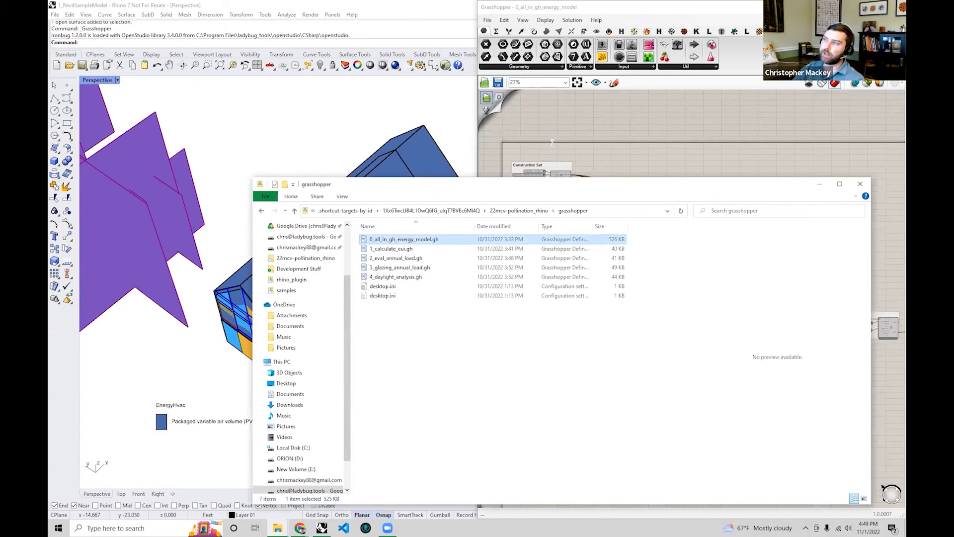
pyautogui.doubleClick(704, 9)
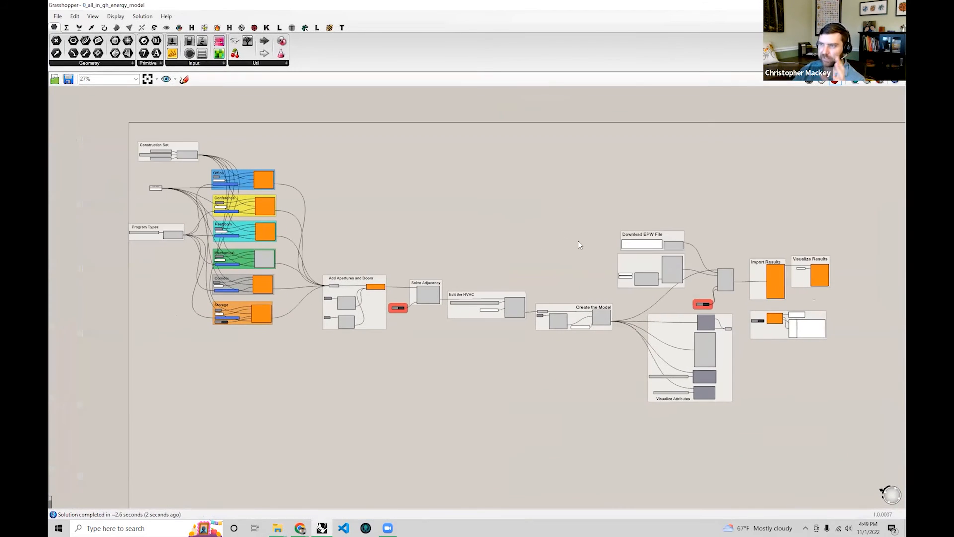
pyautogui.scroll(5, 277, 189)
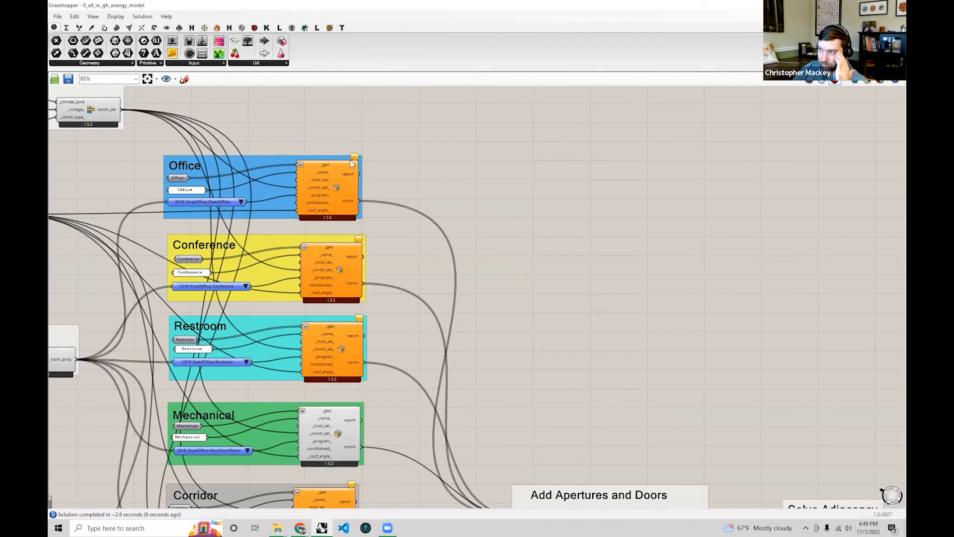
# - Read the warning on the Office room component and look over the definition through to the results groups
pyautogui.moveTo(356, 158)
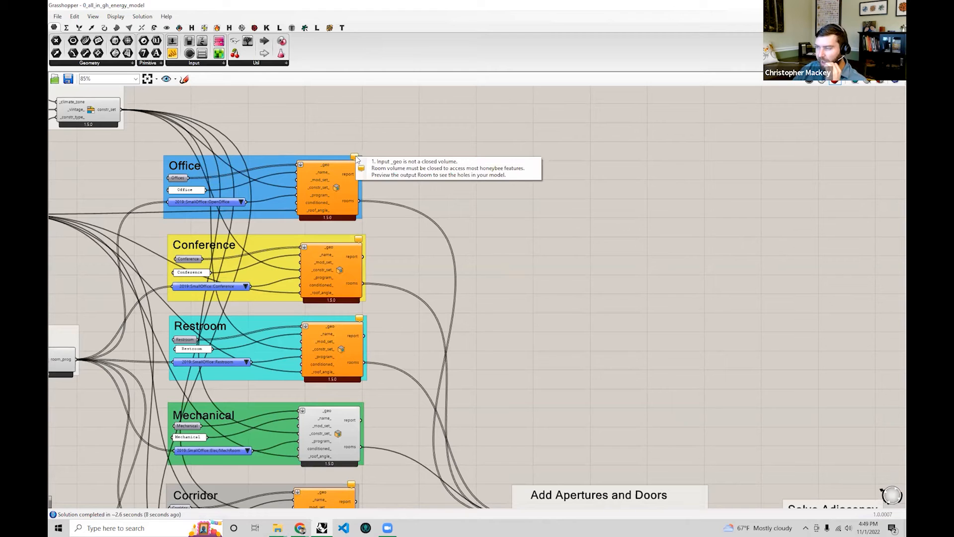
pyautogui.scroll(-3, 402, 225)
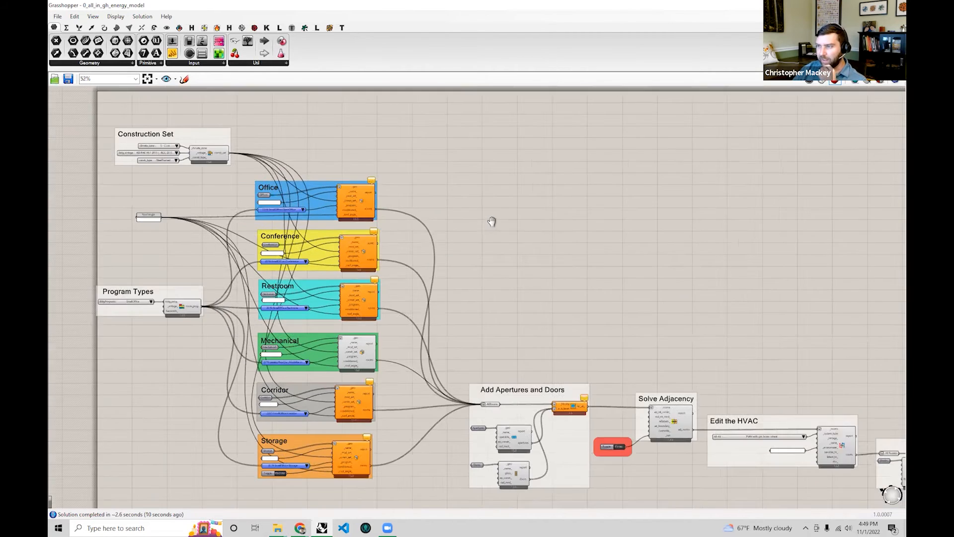
pyautogui.moveTo(452, 413); pyautogui.dragTo(368, 293, button='right')
pyautogui.scroll(-3, 370, 293)
pyautogui.moveTo(549, 326); pyautogui.dragTo(367, 332, button='right')
pyautogui.moveTo(472, 336)
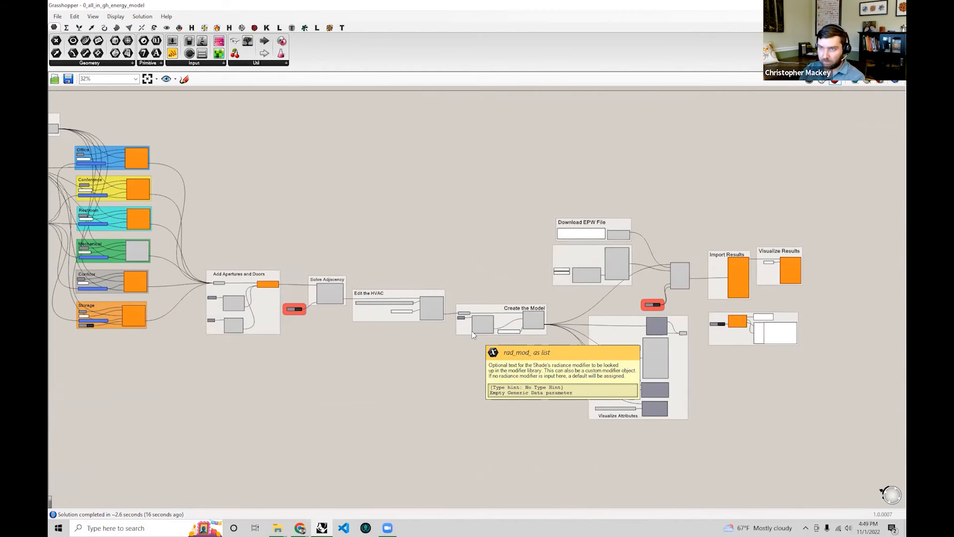
# - Return to the room groups and inspect the Offices and Conference inputs and the Office component's warning
pyautogui.moveTo(323, 321); pyautogui.dragTo(521, 370, button='right')
pyautogui.scroll(7, 356, 221)
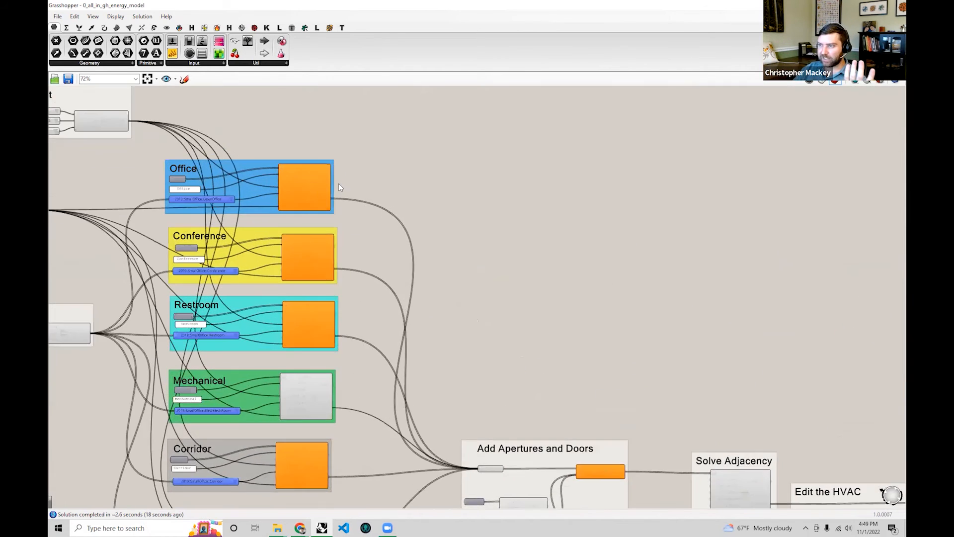
pyautogui.moveTo(466, 283); pyautogui.dragTo(499, 324, button='right')
pyautogui.scroll(1, 197, 252)
pyautogui.moveTo(197, 249); pyautogui.dragTo(239, 264, button='right')
pyautogui.click(174, 223)
pyautogui.click(200, 327)
pyautogui.click(198, 353)
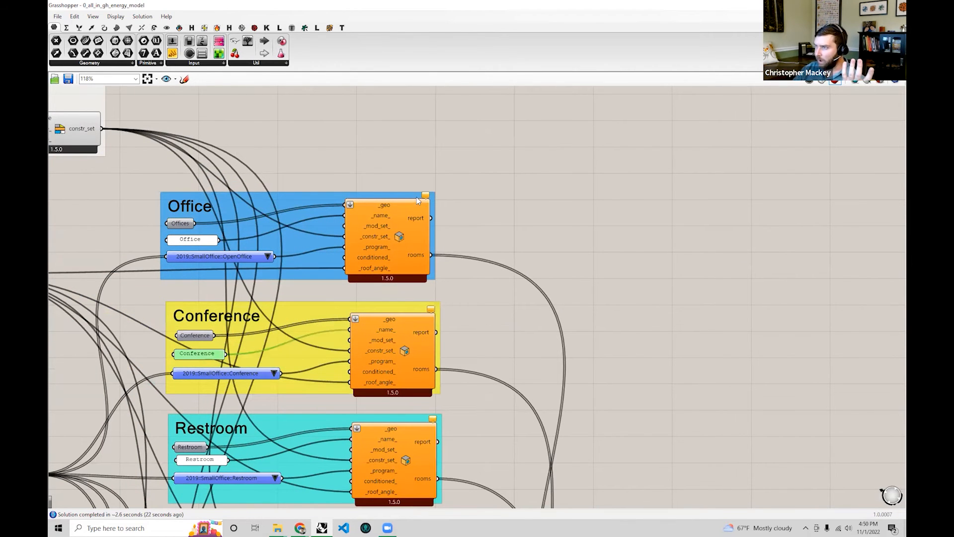
pyautogui.moveTo(425, 196)
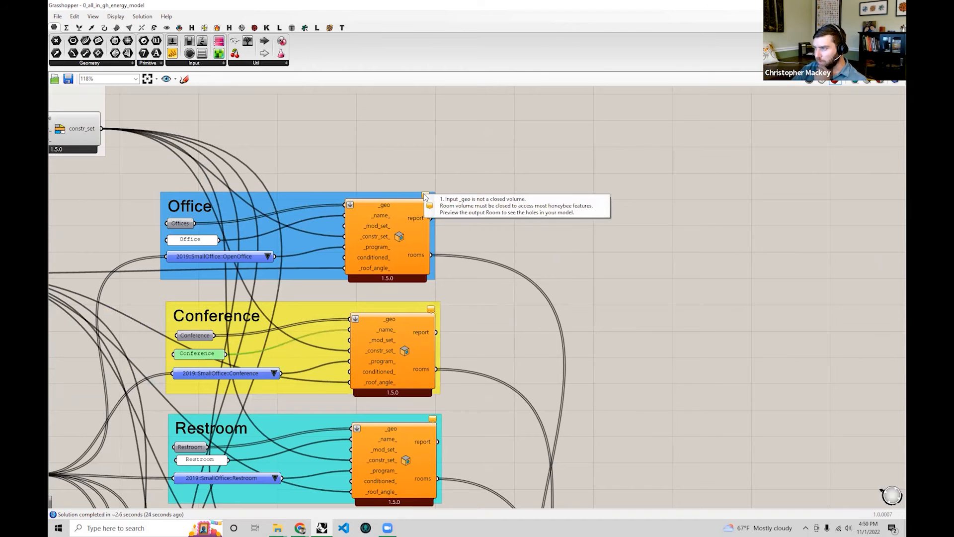
# - Read the warning on the Add Apertures and Doors component and review the adjacency, HVAC and model creation groups
pyautogui.click(491, 154)
pyautogui.scroll(-4, 491, 158)
pyautogui.moveTo(605, 322); pyautogui.dragTo(389, 176, button='right')
pyautogui.scroll(5, 484, 294)
pyautogui.moveTo(499, 284)
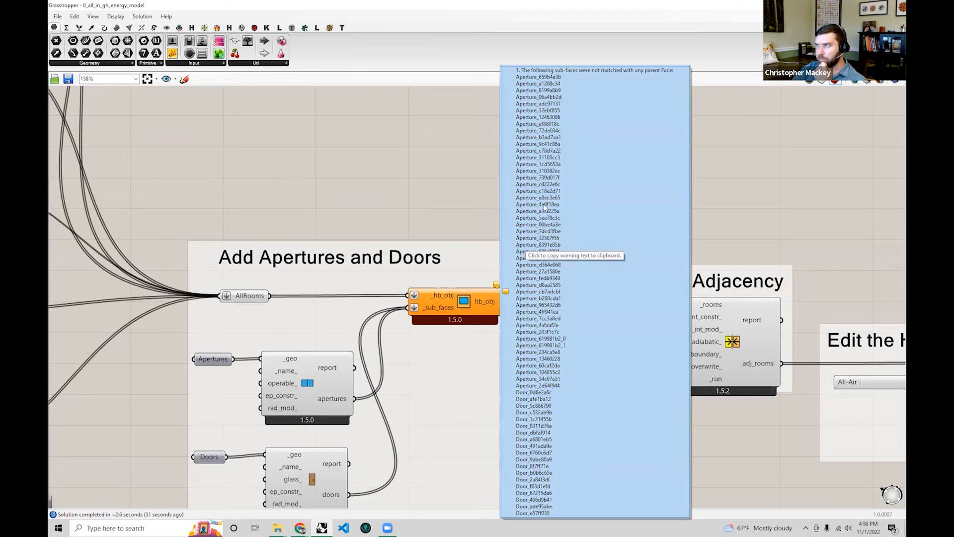
pyautogui.scroll(-3, 332, 188)
pyautogui.moveTo(573, 212); pyautogui.dragTo(428, 252, button='right')
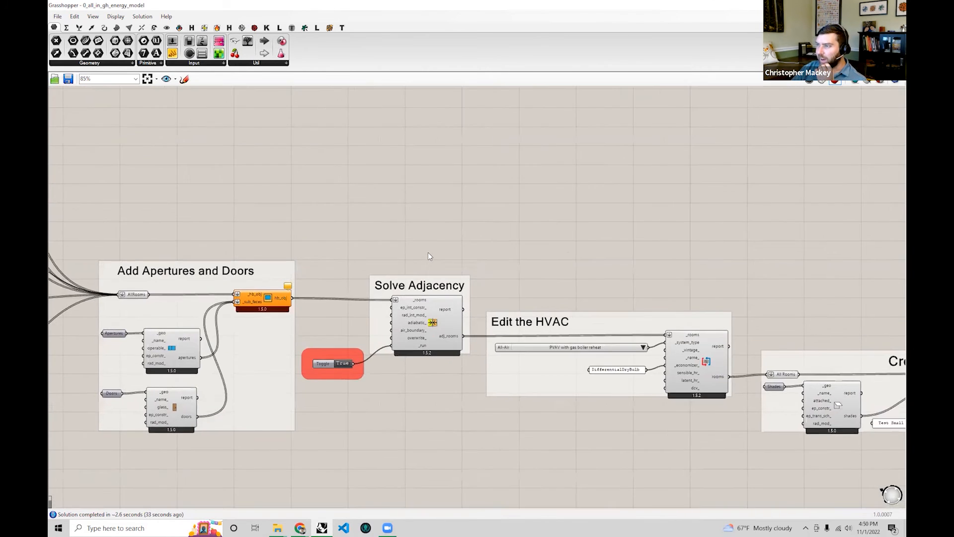
pyautogui.scroll(-3, 427, 252)
pyautogui.moveTo(894, 311); pyautogui.dragTo(711, 345, button='right')
pyautogui.moveTo(235, 254); pyautogui.dragTo(398, 252, button='right')
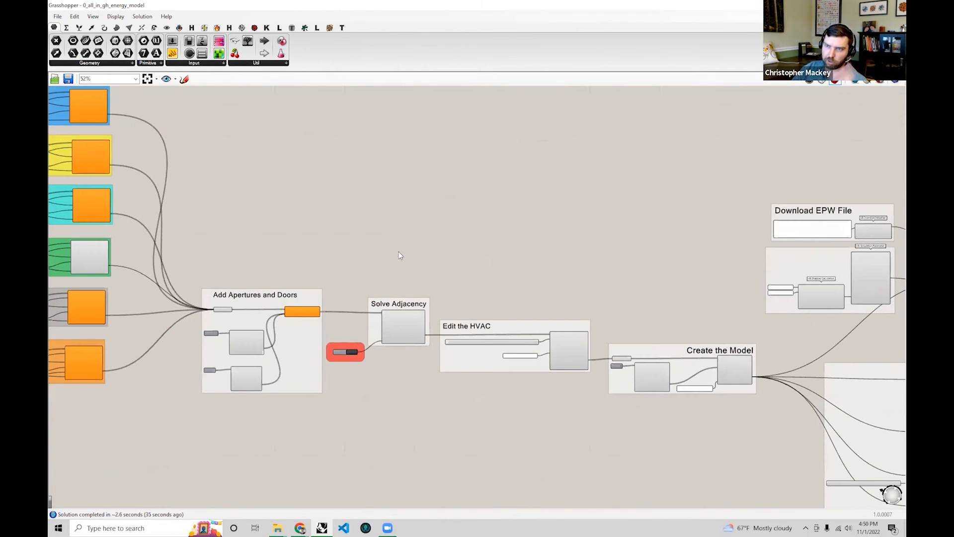
pyautogui.moveTo(187, 213); pyautogui.dragTo(390, 242, button='right')
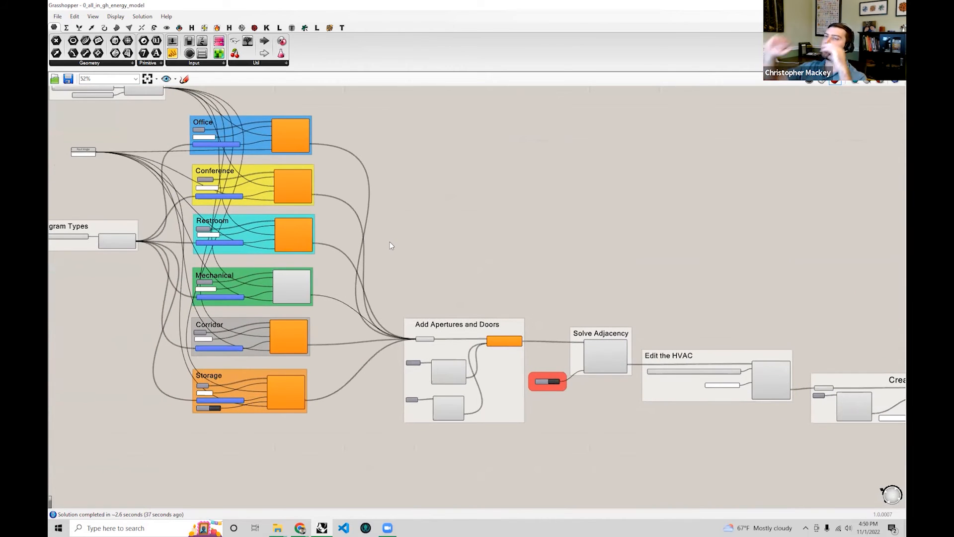
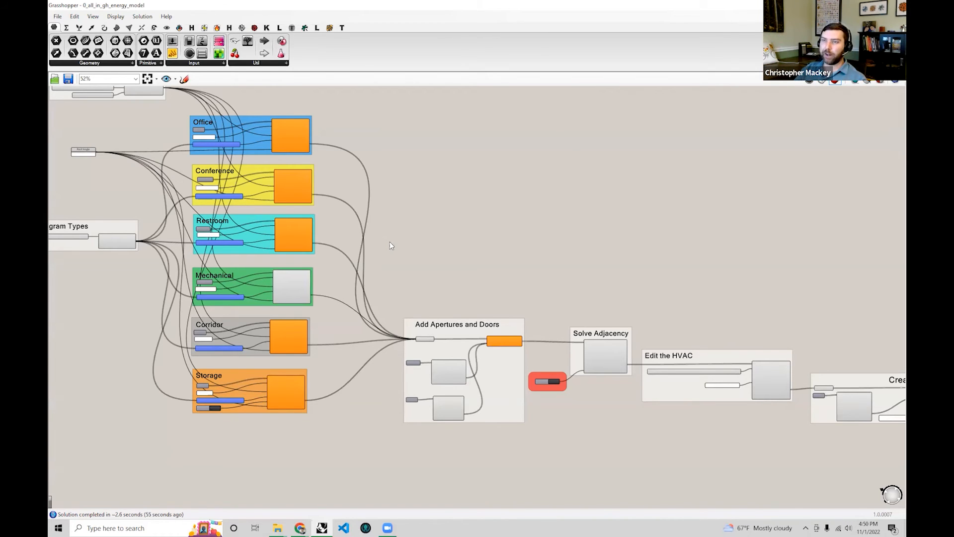
# - Show Grasshopper beside the Rhino model, set the energy simulation's write and run toggle to True and read the simulation component's message
pyautogui.doubleClick(381, 4)
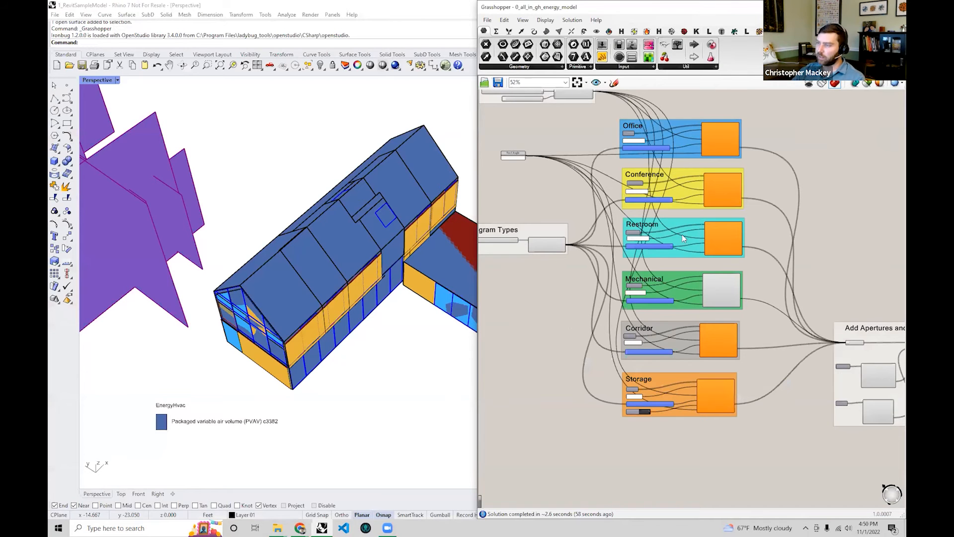
pyautogui.moveTo(815, 229); pyautogui.dragTo(667, 208, button='right')
pyautogui.moveTo(840, 242); pyautogui.dragTo(618, 214, button='right')
pyautogui.scroll(-3, 545, 201)
pyautogui.moveTo(889, 268); pyautogui.dragTo(671, 246, button='right')
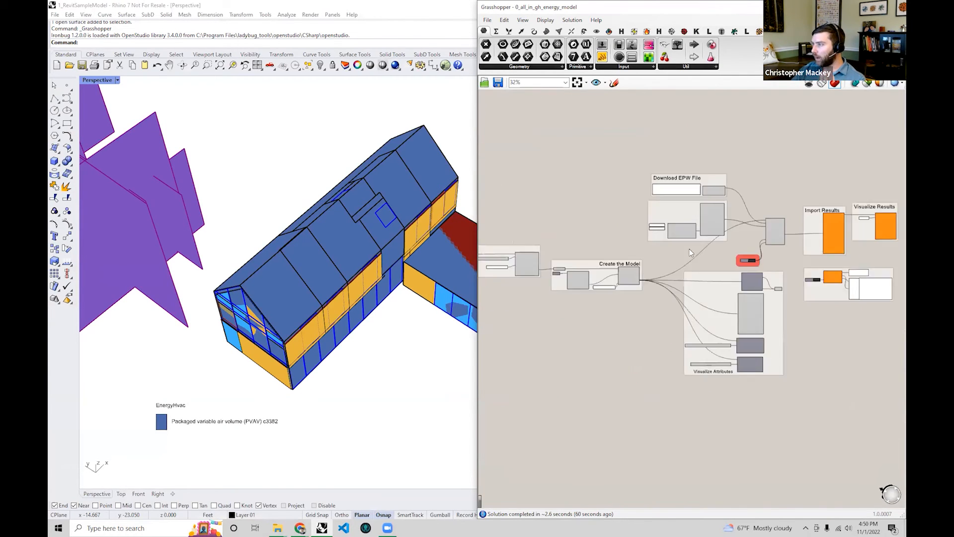
pyautogui.scroll(6, 661, 276)
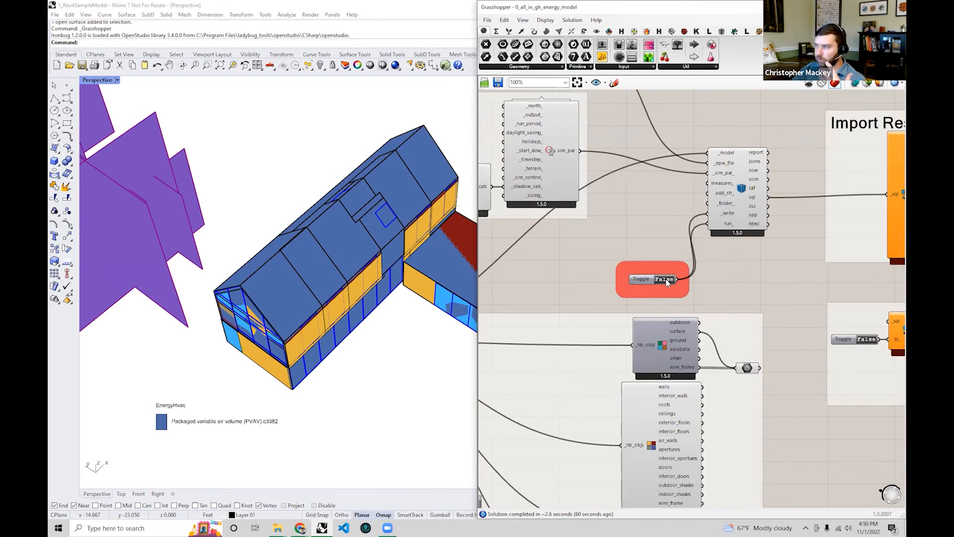
pyautogui.doubleClick(665, 279)
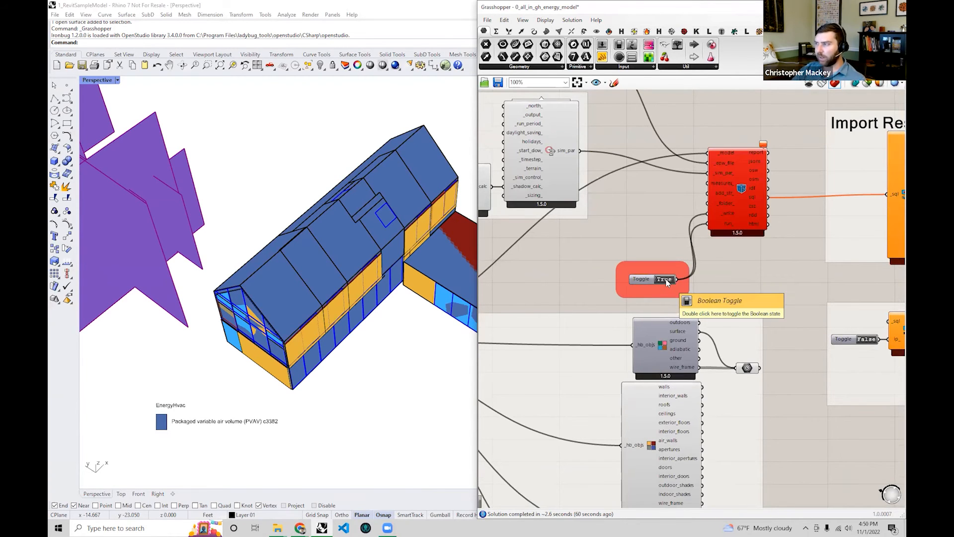
pyautogui.moveTo(759, 168)
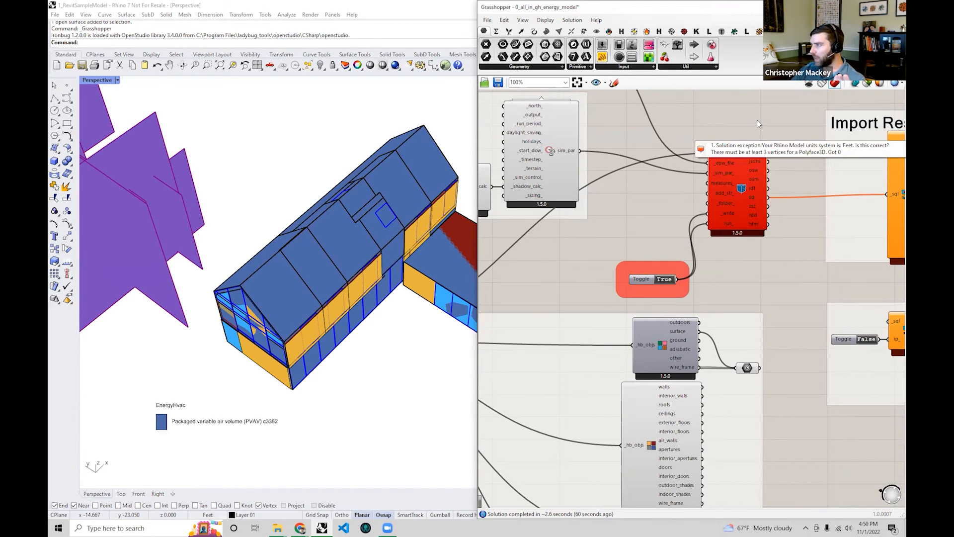
# - Load 1_calculate_eui.gh from the grasshopper folder in File Explorer into Grasshopper and enlarge the canvas window
pyautogui.scroll(-6, 721, 247)
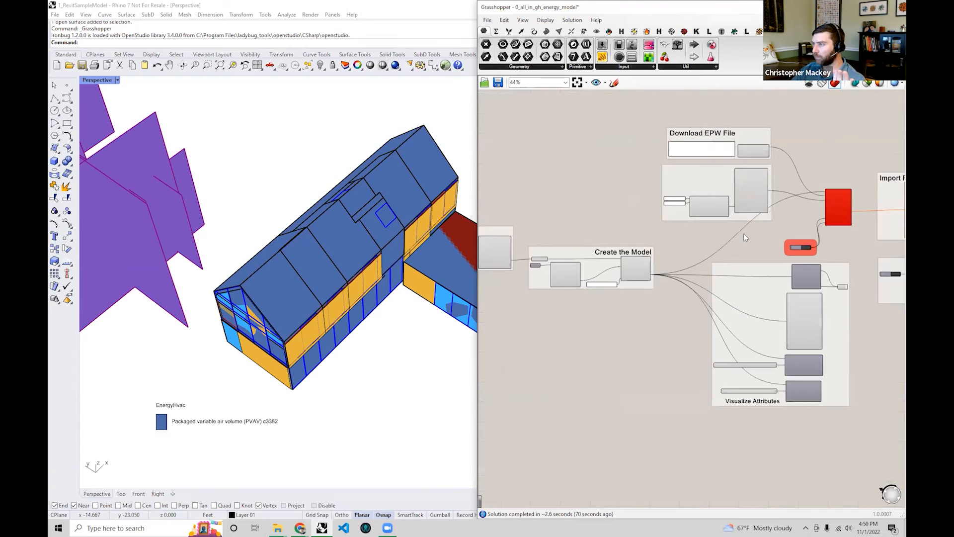
pyautogui.moveTo(729, 240); pyautogui.dragTo(813, 253, button='right')
pyautogui.moveTo(639, 234); pyautogui.dragTo(759, 244, button='right')
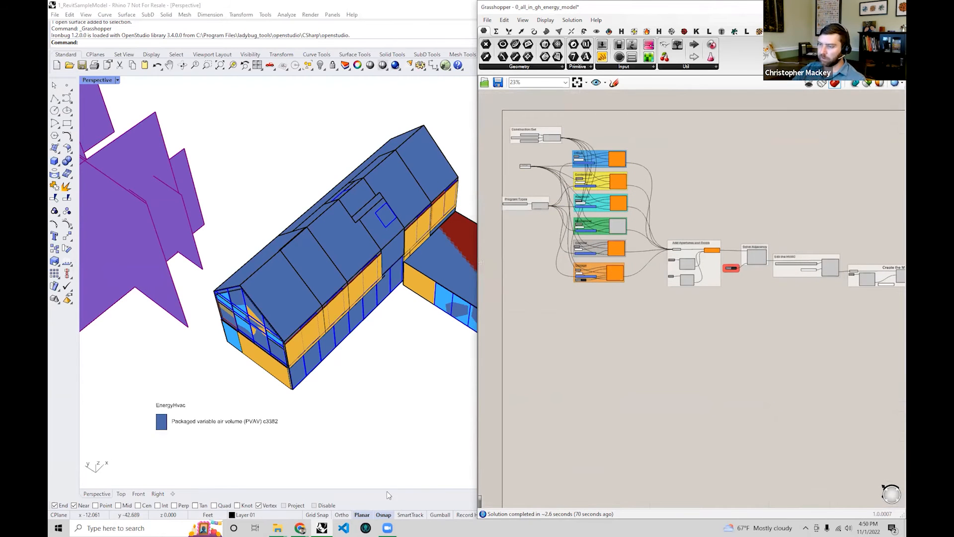
pyautogui.moveTo(274, 527)
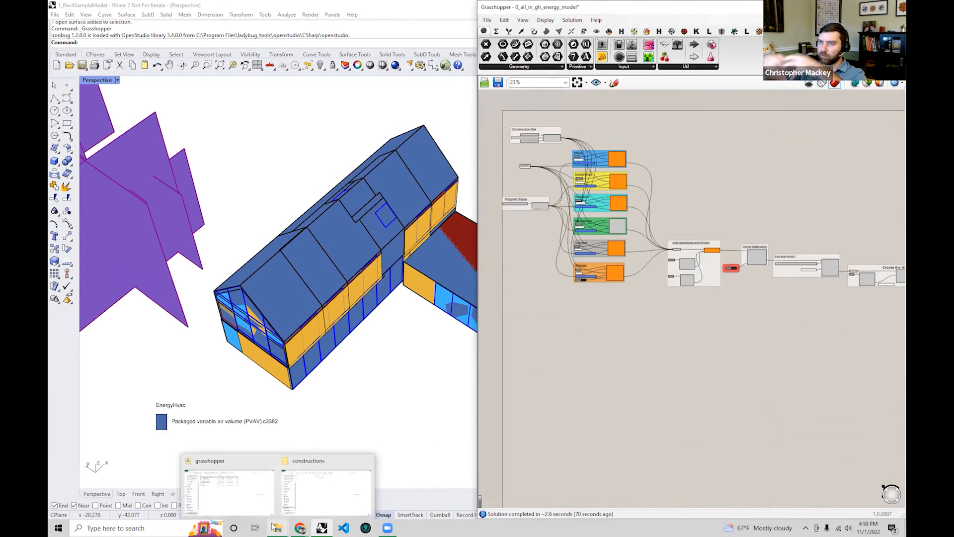
pyautogui.click(241, 497)
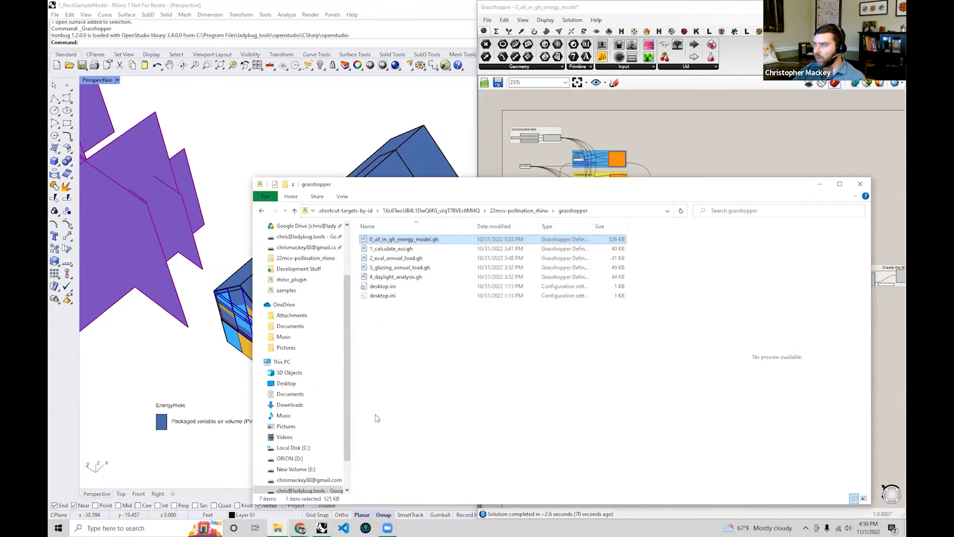
pyautogui.moveTo(417, 252); pyautogui.dragTo(659, 136)
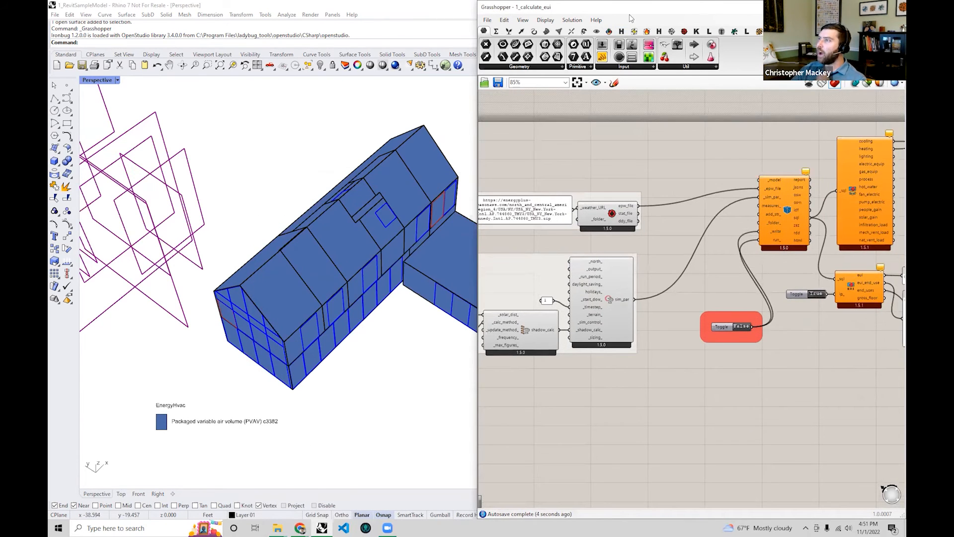
pyautogui.doubleClick(630, 8)
# - Examine the simulation, room energy results, EUI and monthly chart components of the definition
pyautogui.scroll(5, 492, 283)
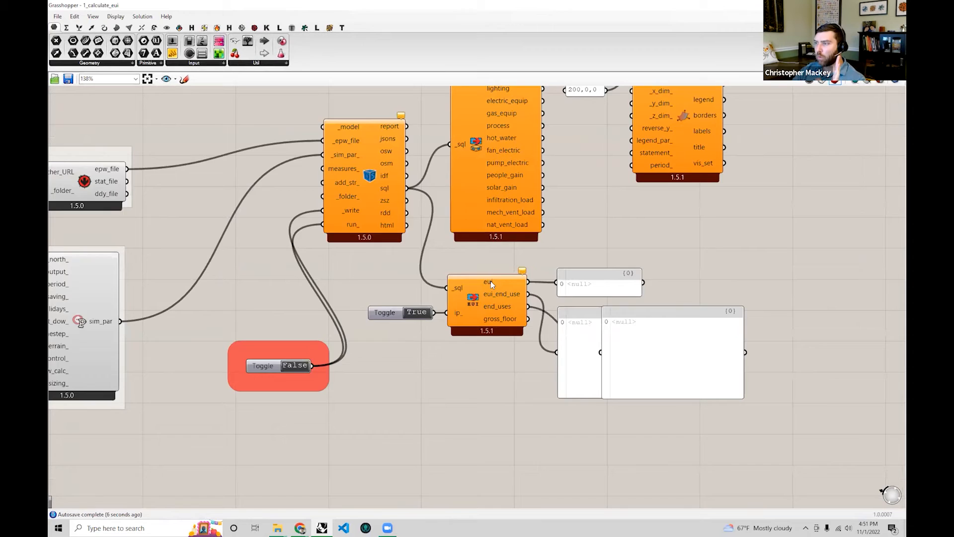
pyautogui.moveTo(490, 281); pyautogui.dragTo(497, 405, button='right')
pyautogui.click(508, 235)
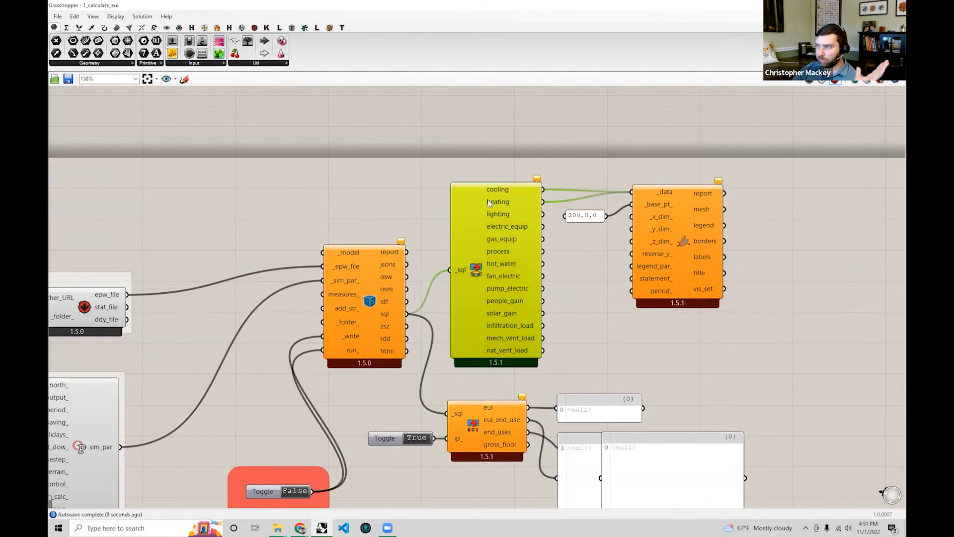
pyautogui.click(684, 244)
pyautogui.scroll(-3, 682, 246)
pyautogui.click(658, 315)
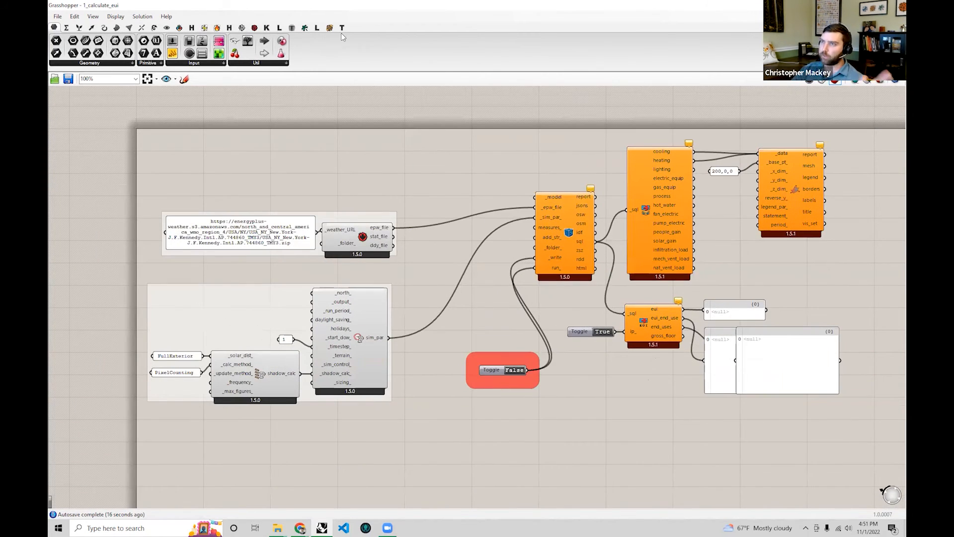
# - Show Grasshopper beside Rhino, place a Pollination PO Model parameter above the weather URL panel and get the current Rhino model into it
pyautogui.press('super+Right')
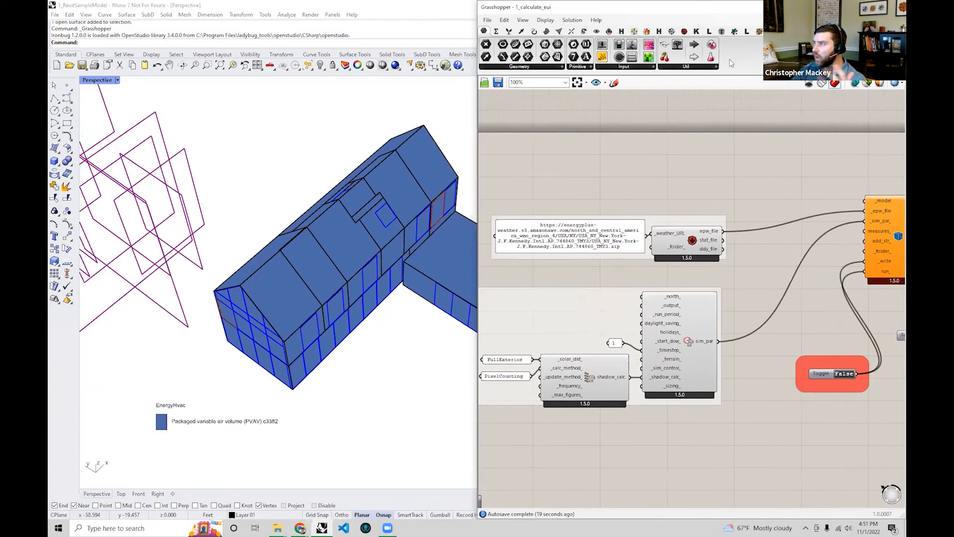
pyautogui.click(609, 31)
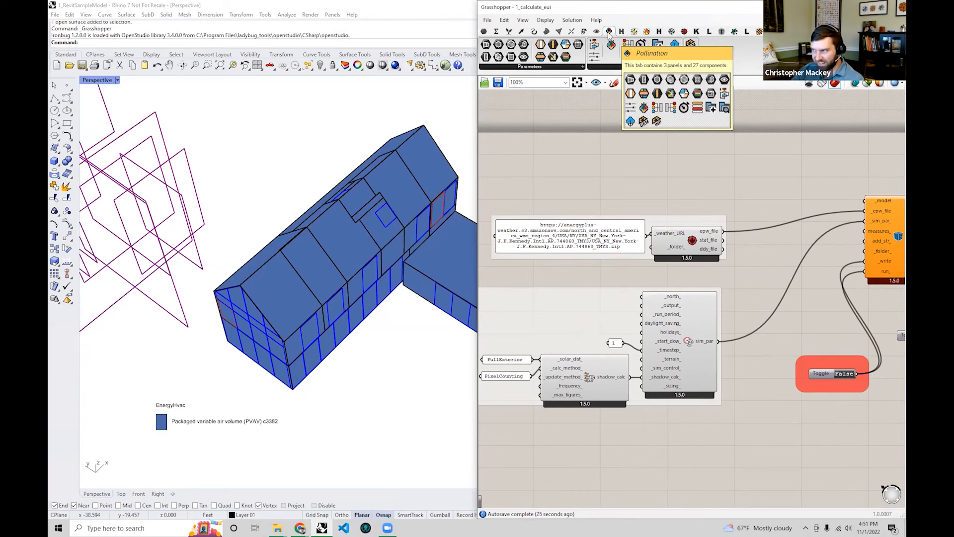
pyautogui.click(563, 67)
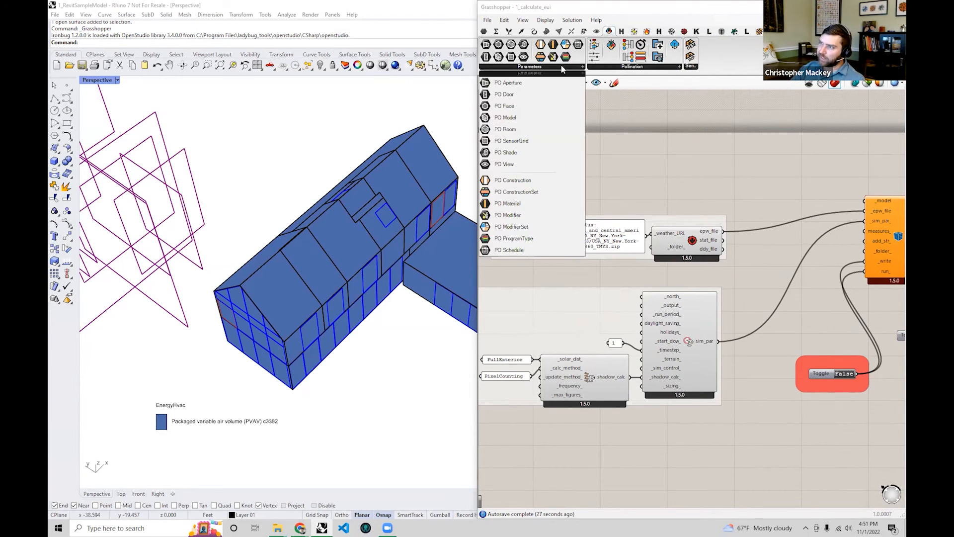
pyautogui.click(534, 122)
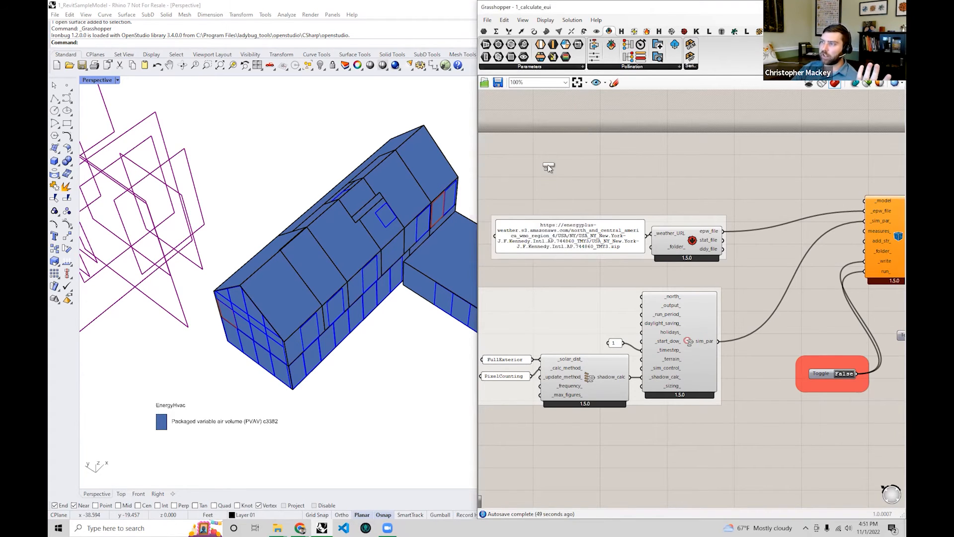
pyautogui.click(547, 165)
pyautogui.scroll(3, 548, 165)
pyautogui.moveTo(586, 168); pyautogui.dragTo(627, 182, button='right')
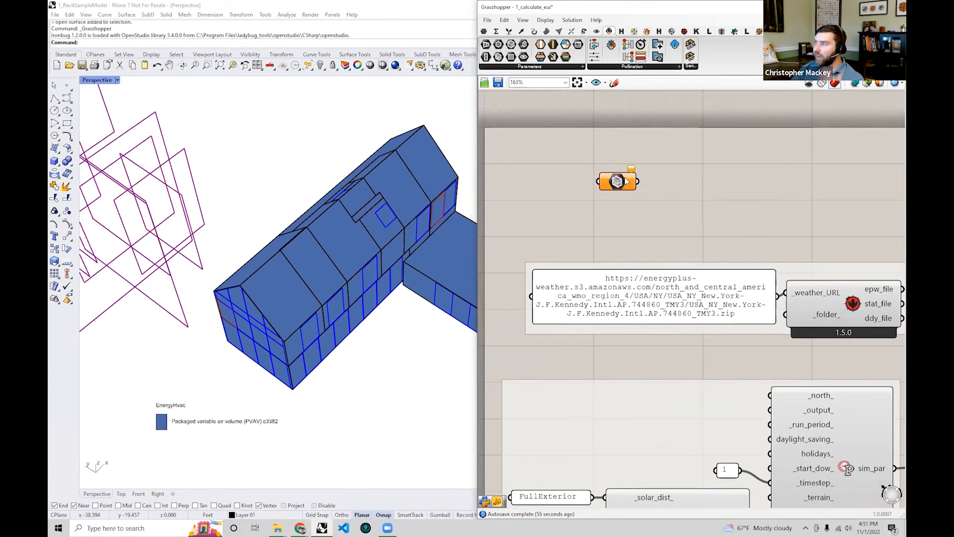
pyautogui.rightClick(628, 183)
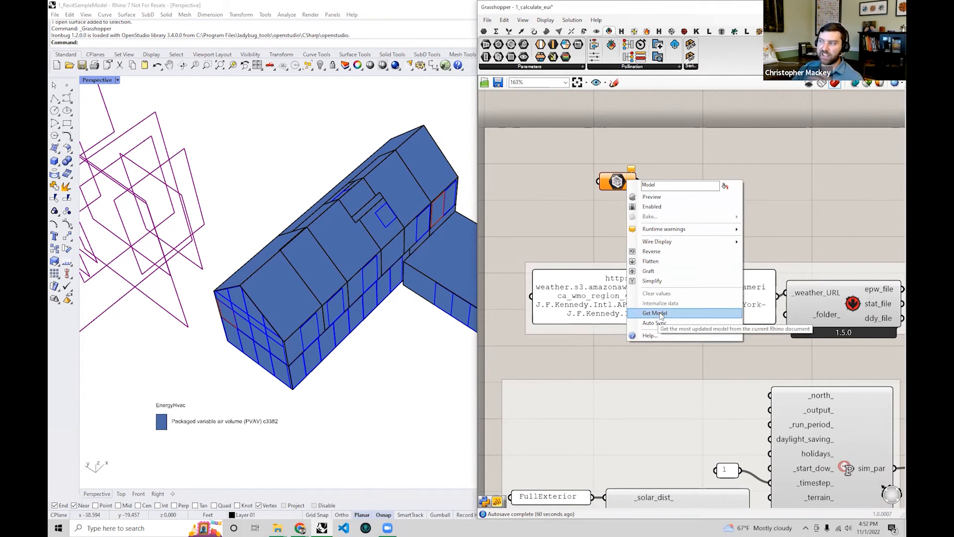
pyautogui.click(660, 314)
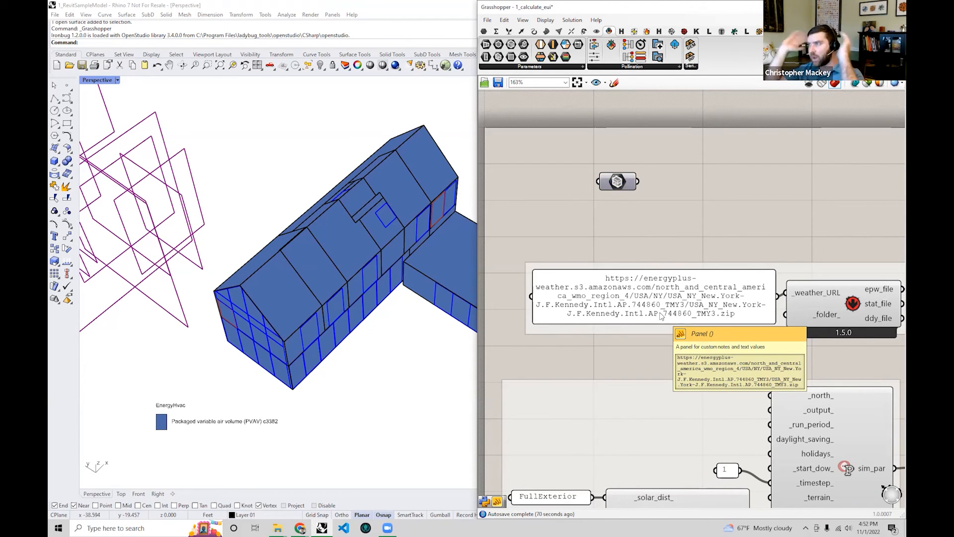
pyautogui.moveTo(647, 162); pyautogui.dragTo(593, 206, button='right')
pyautogui.doubleClick(655, 170)
pyautogui.write('pan')
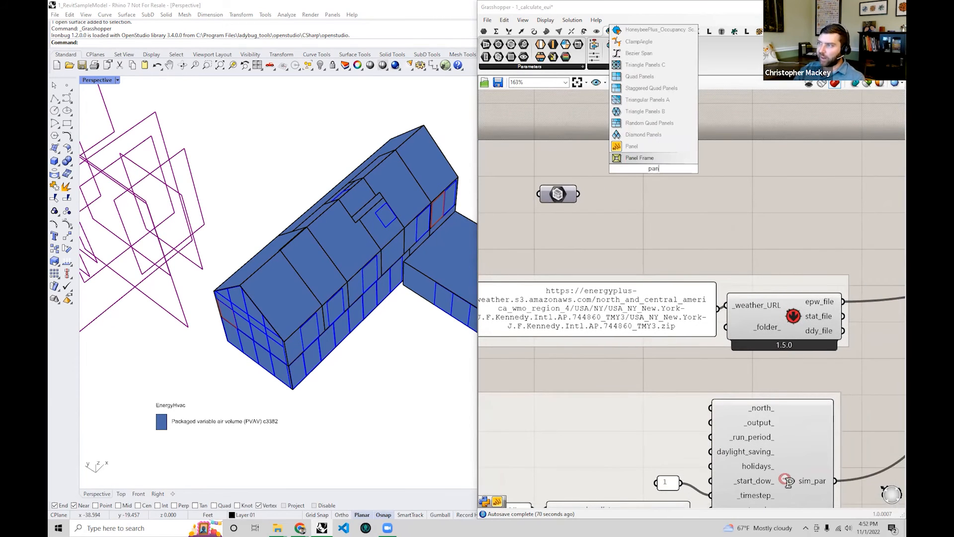
pyautogui.click(648, 147)
pyautogui.press('Delete')
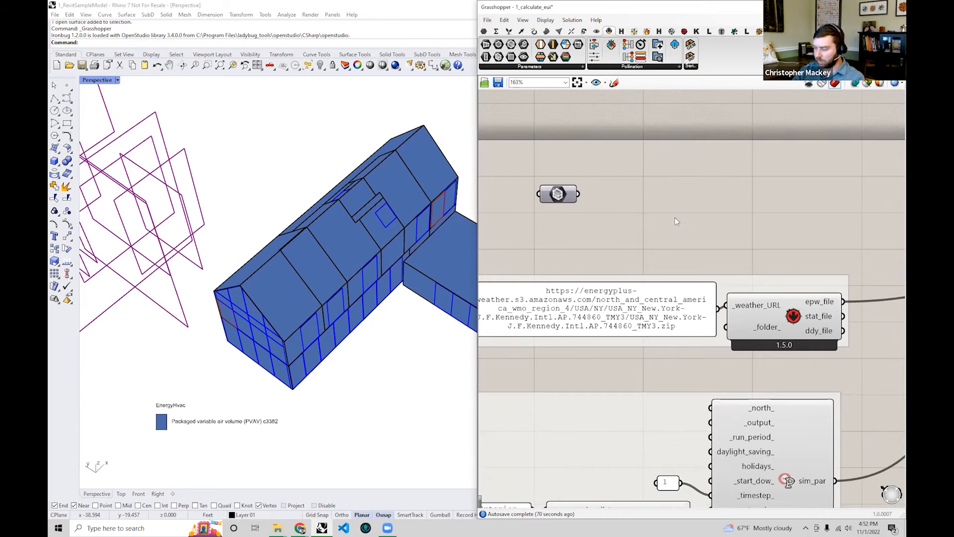
# - Add a Panel beside the PO Model parameter and connect the parameter's output to it
pyautogui.doubleClick(675, 218)
pyautogui.write('panel')
pyautogui.press('Return')
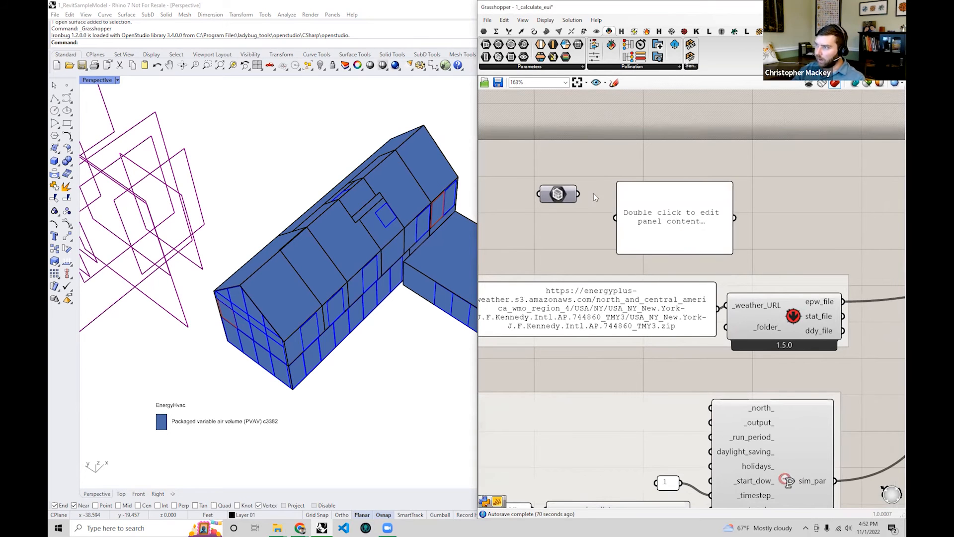
pyautogui.moveTo(578, 194); pyautogui.dragTo(615, 218)
pyautogui.scroll(-2, 612, 215)
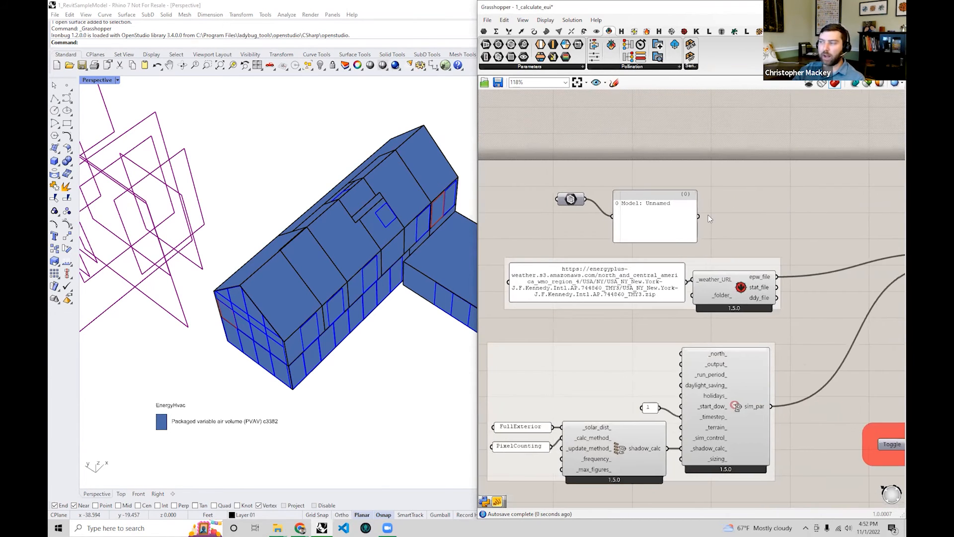
# - Shrink the model output panel, move it above the PO Model parameter and connect the parameter to the simulation component's _model input
pyautogui.moveTo(685, 239); pyautogui.dragTo(693, 213)
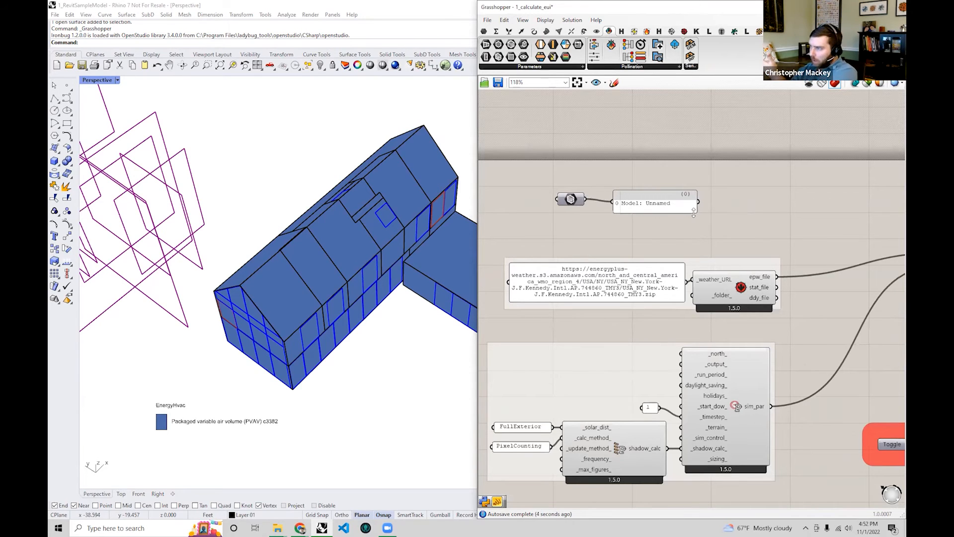
pyautogui.moveTo(690, 208); pyautogui.dragTo(713, 143)
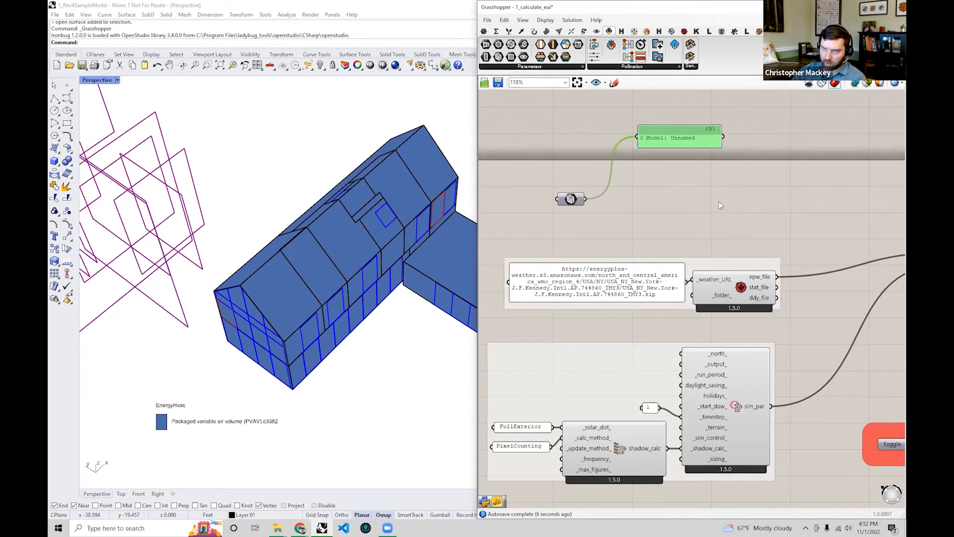
pyautogui.doubleClick(683, 11)
pyautogui.moveTo(241, 210); pyautogui.dragTo(599, 253)
pyautogui.moveTo(703, 242); pyautogui.dragTo(624, 221, button='right')
pyautogui.click(559, 238)
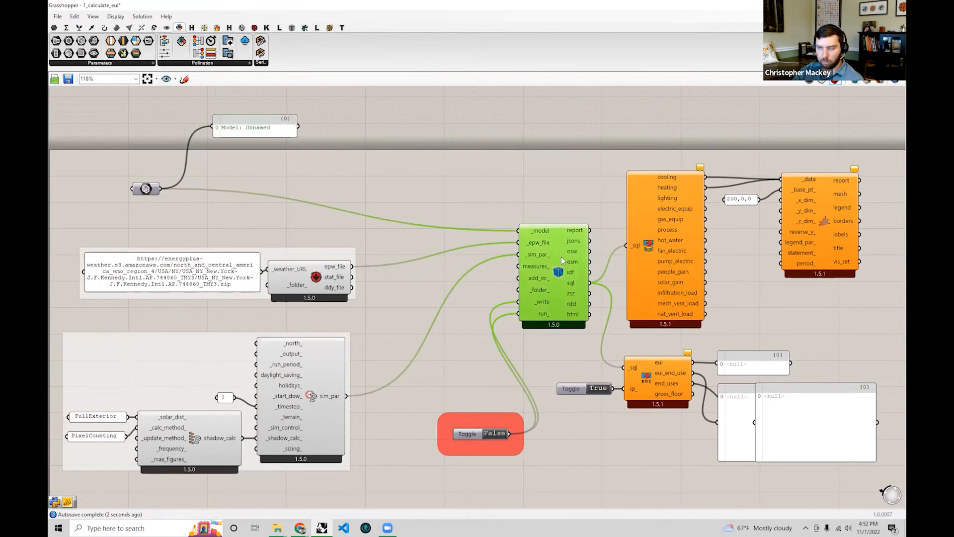
# - Review the result components and the simulation parameter group, and set the simulation's run toggle to True
pyautogui.moveTo(852, 489); pyautogui.dragTo(600, 136)
pyautogui.click(440, 231)
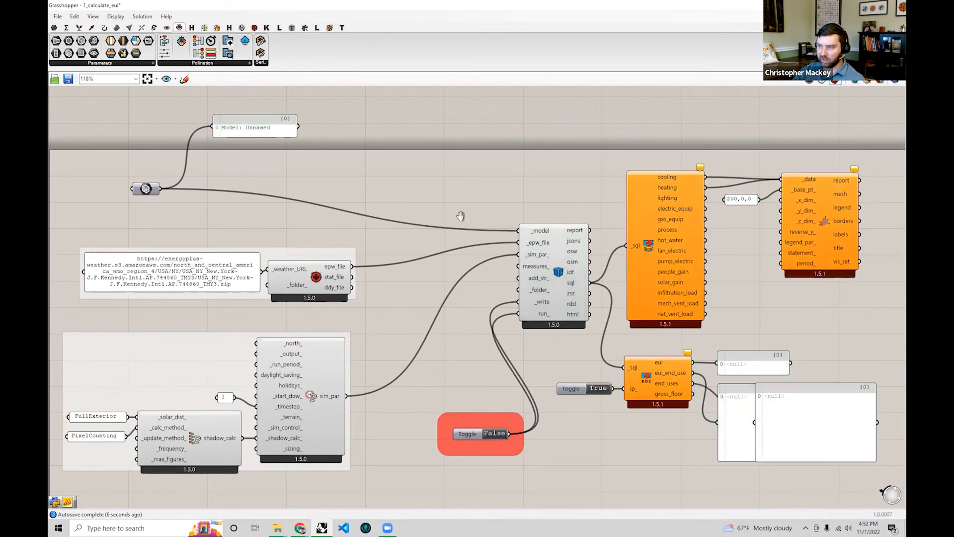
pyautogui.moveTo(440, 231); pyautogui.dragTo(497, 187, button='right')
pyautogui.moveTo(460, 437); pyautogui.dragTo(86, 268)
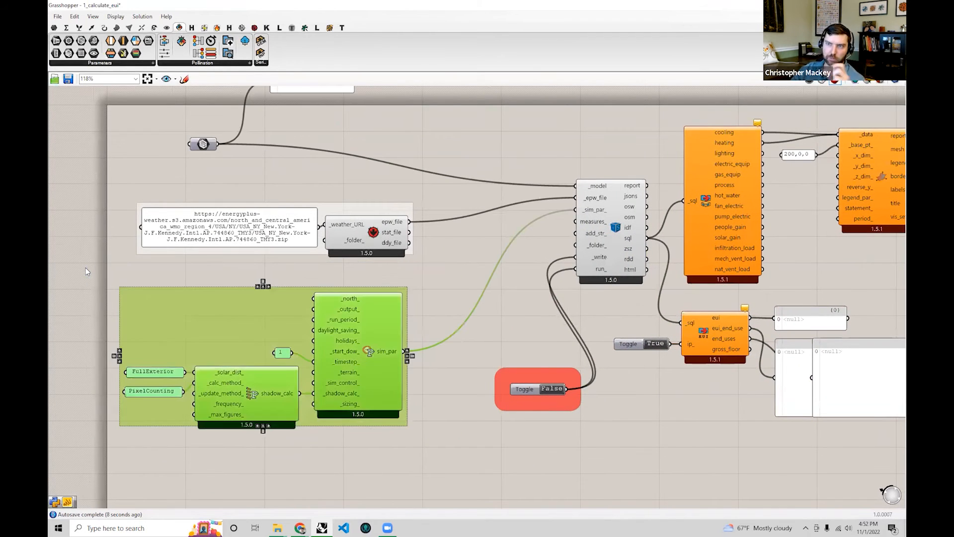
pyautogui.moveTo(420, 139); pyautogui.dragTo(403, 167, button='right')
pyautogui.click(409, 180)
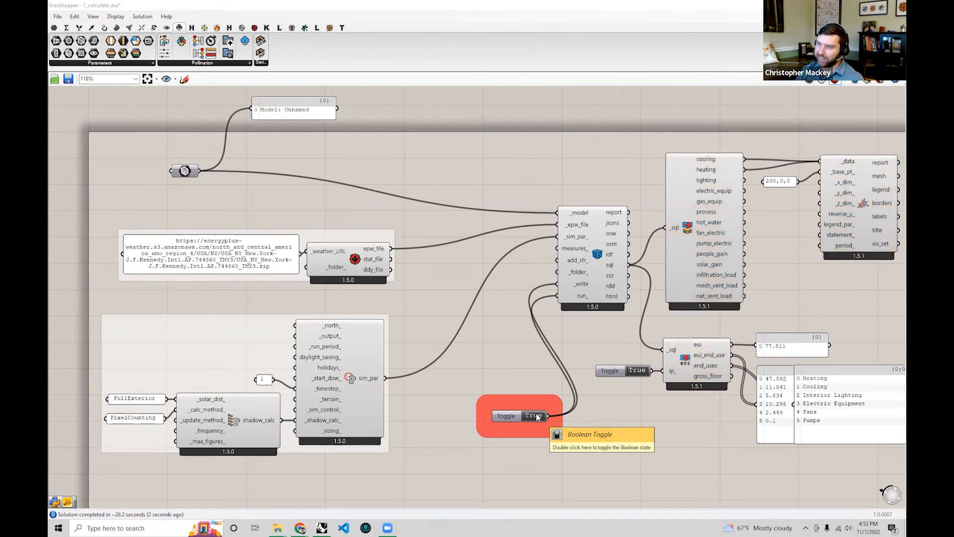
# - Examine the panels with the energy use intensity and its breakdown by end use
pyautogui.moveTo(475, 296); pyautogui.dragTo(369, 273, button='right')
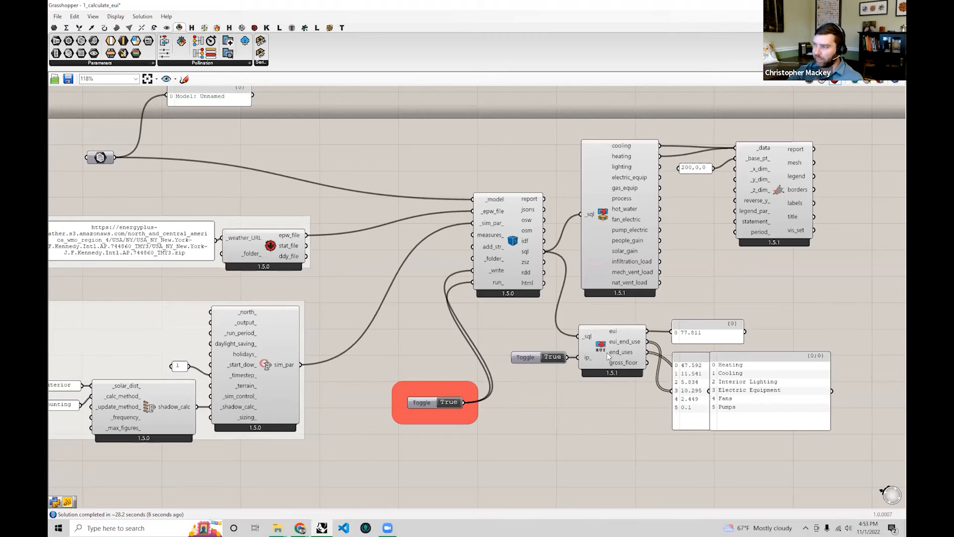
pyautogui.moveTo(607, 353); pyautogui.dragTo(543, 310, button='right')
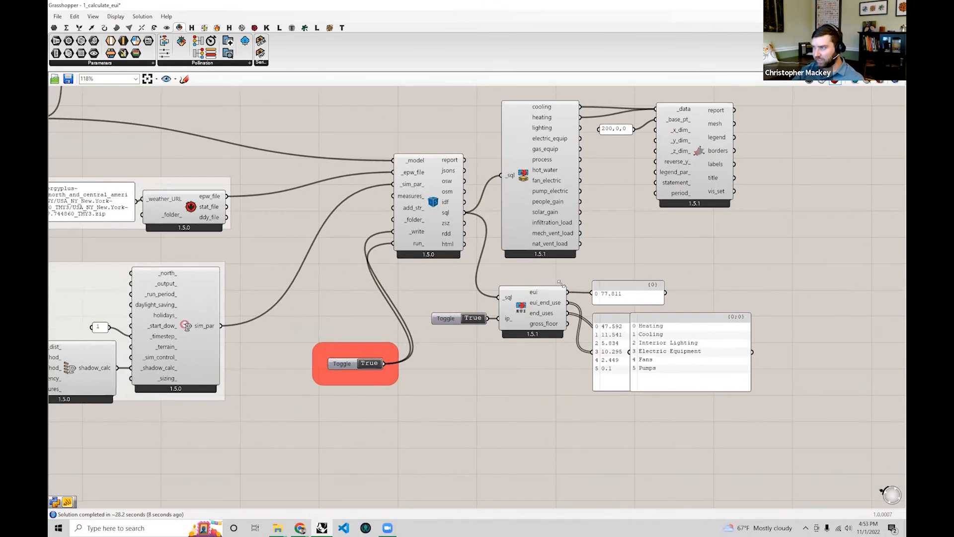
pyautogui.scroll(1, 608, 287)
pyautogui.scroll(1, 608, 286)
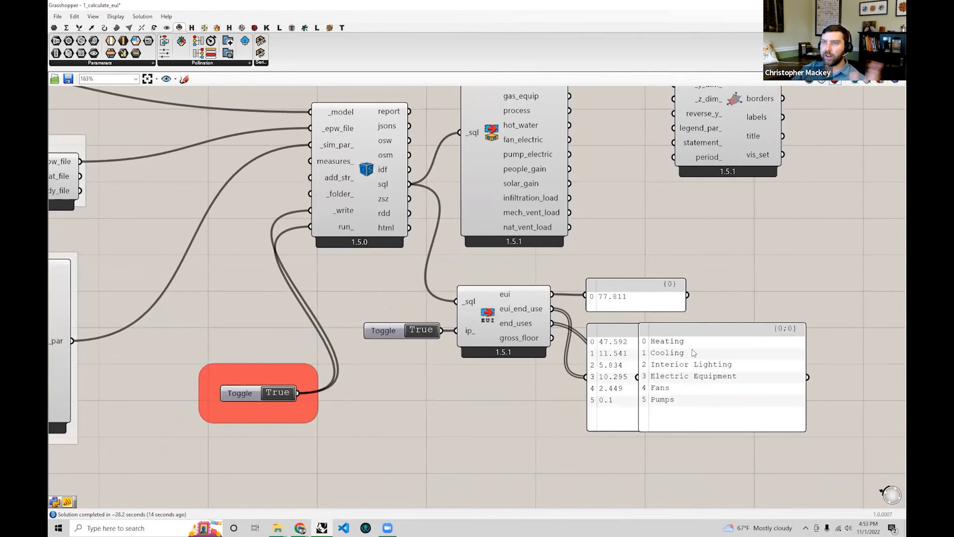
pyautogui.scroll(-1, 691, 349)
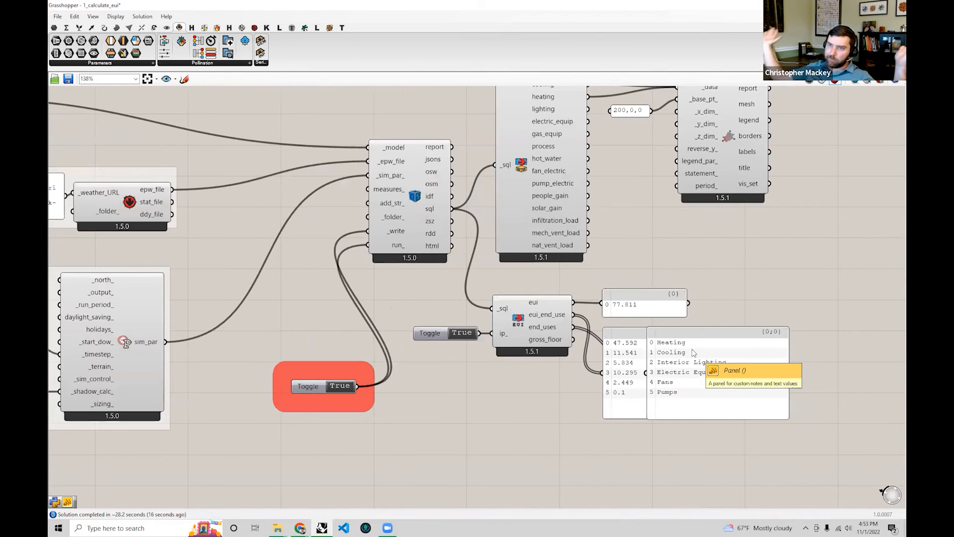
pyautogui.scroll(-1, 618, 277)
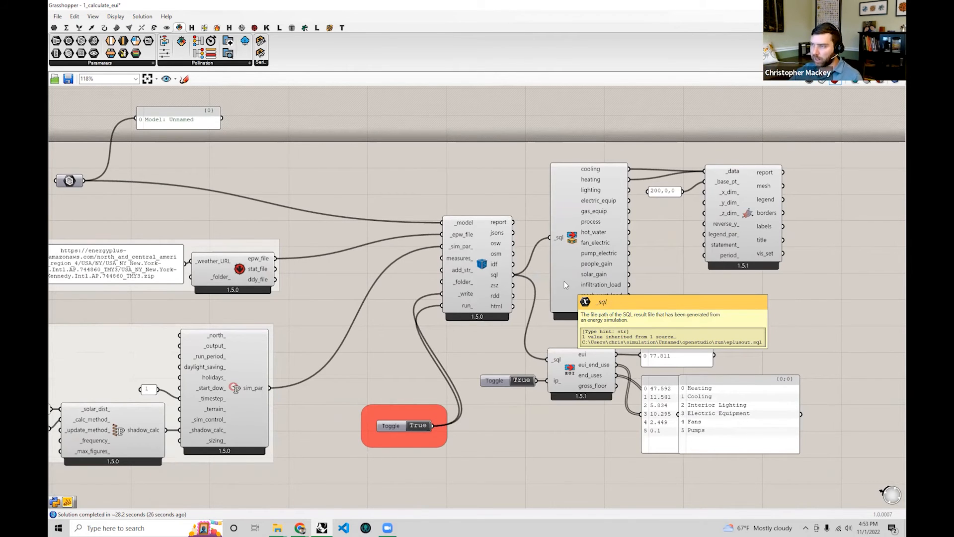
# - Select the hourly plot component, place Grasshopper beside Rhino and bring the hourly plots into the Perspective view
pyautogui.moveTo(766, 185); pyautogui.dragTo(700, 193, button='right')
pyautogui.click(700, 193)
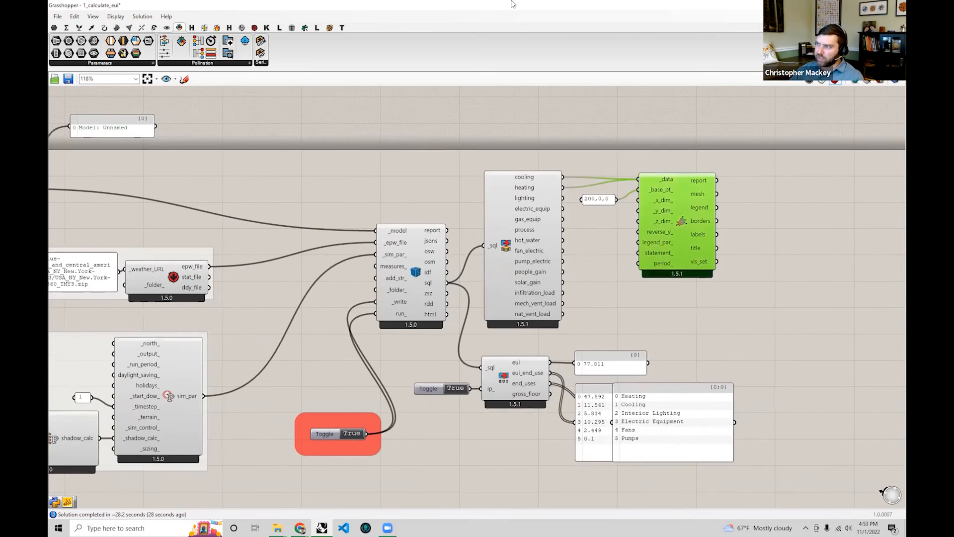
pyautogui.press('super+Right')
pyautogui.scroll(-5, 306, 230)
pyautogui.keyDown('shift'); pyautogui.moveTo(382, 300); pyautogui.dragTo(222, 385, button='right'); pyautogui.keyUp('shift')
pyautogui.scroll(-7, 221, 386)
pyautogui.keyDown('shift'); pyautogui.moveTo(352, 265); pyautogui.dragTo(296, 272, button='right'); pyautogui.keyUp('shift')
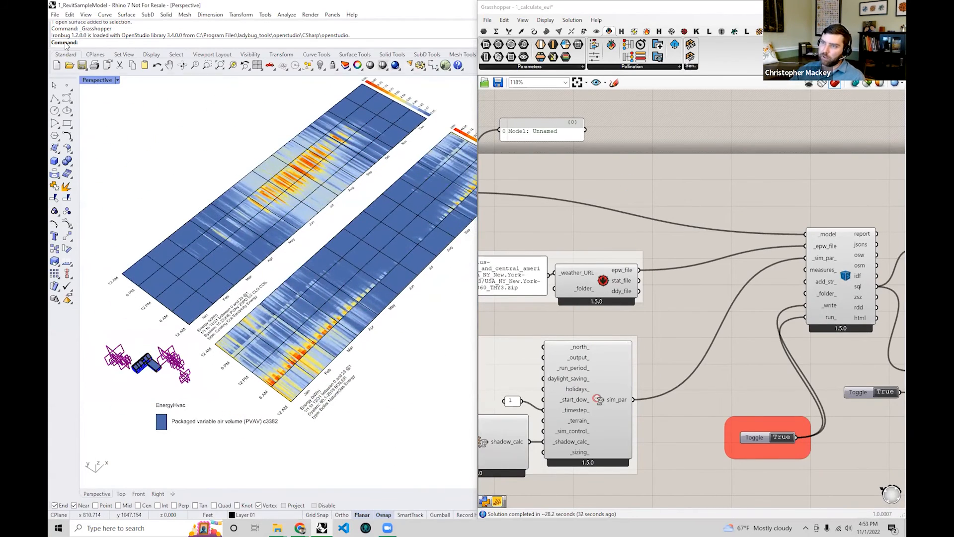
# - Switch Rhino to the Top viewport and frame both the cooling and heating hourly plots
pyautogui.doubleClick(84, 81)
pyautogui.doubleClick(83, 81)
pyautogui.scroll(-9, 112, 142)
pyautogui.scroll(-5, 351, 195)
pyautogui.moveTo(351, 195); pyautogui.dragTo(218, 224, button='right')
pyautogui.scroll(3, 278, 208)
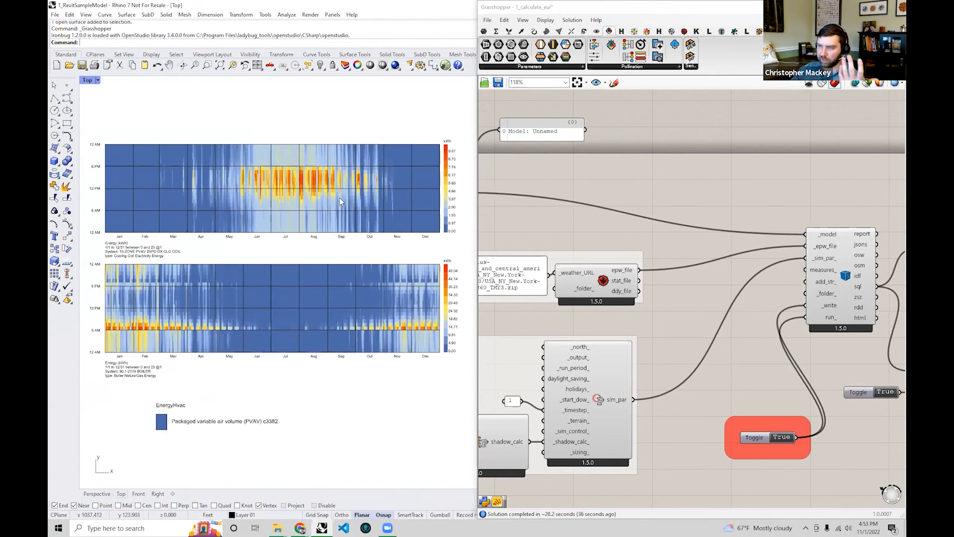
# - Examine the hourly cooling and heating plots up close alongside the room energy result components
pyautogui.moveTo(731, 227); pyautogui.dragTo(580, 206, button='right')
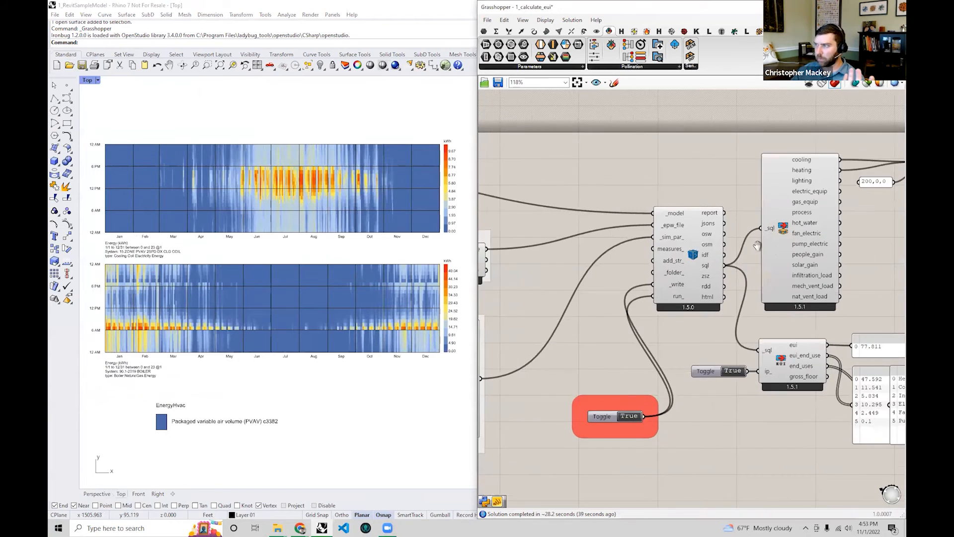
pyautogui.moveTo(823, 238); pyautogui.dragTo(698, 233, button='right')
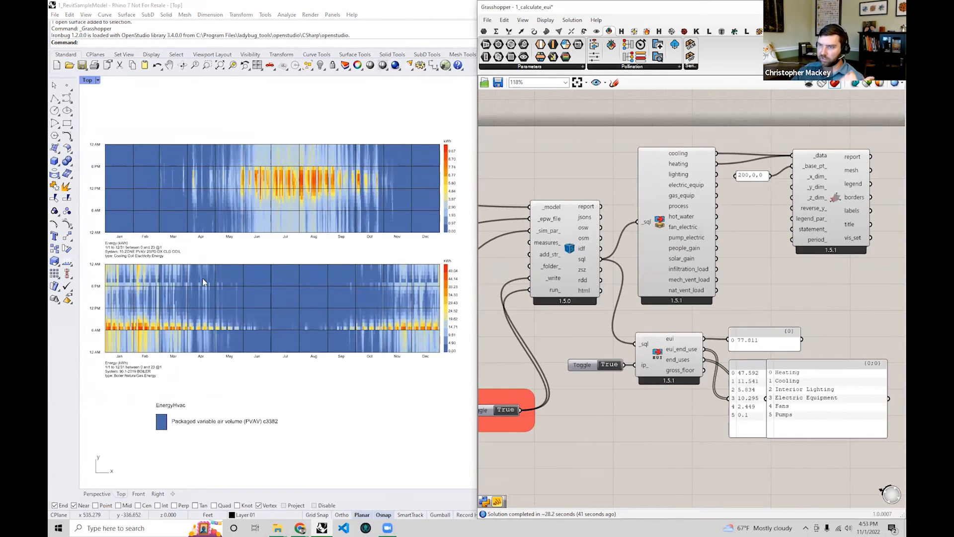
pyautogui.scroll(1, 485, 185)
pyautogui.moveTo(259, 175); pyautogui.dragTo(286, 177, button='right')
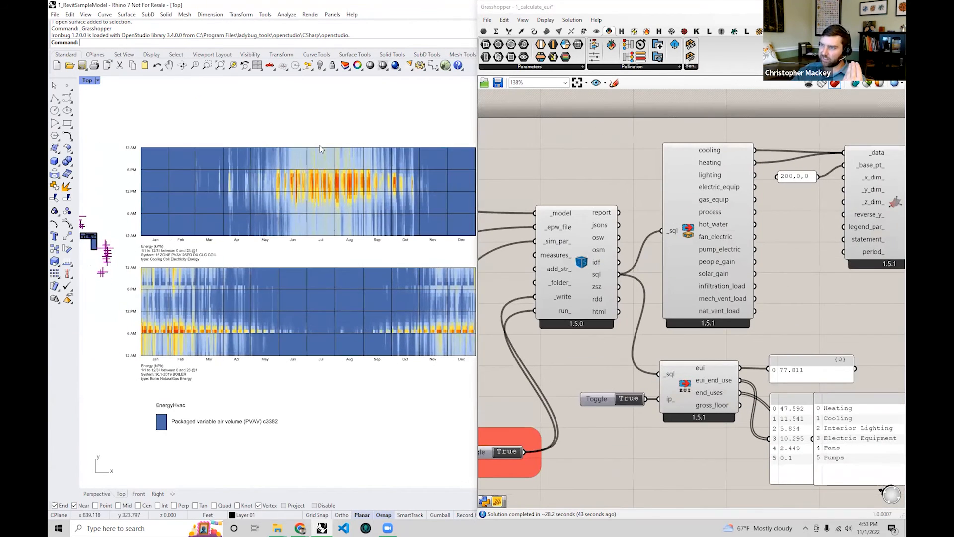
pyautogui.scroll(8, 310, 146)
pyautogui.scroll(-4, 376, 137)
pyautogui.moveTo(188, 345); pyautogui.dragTo(238, 191, button='right')
pyautogui.scroll(5, 217, 214)
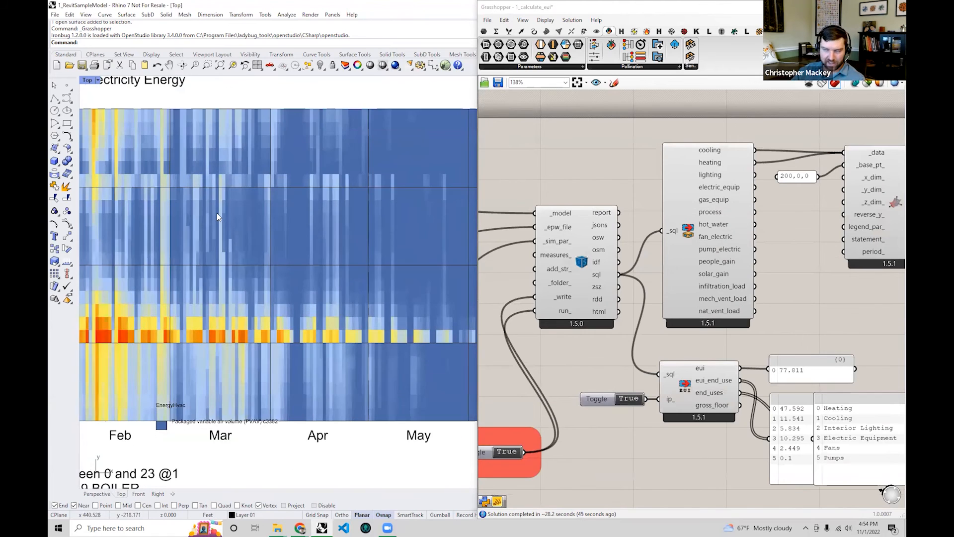
pyautogui.scroll(-7, 216, 212)
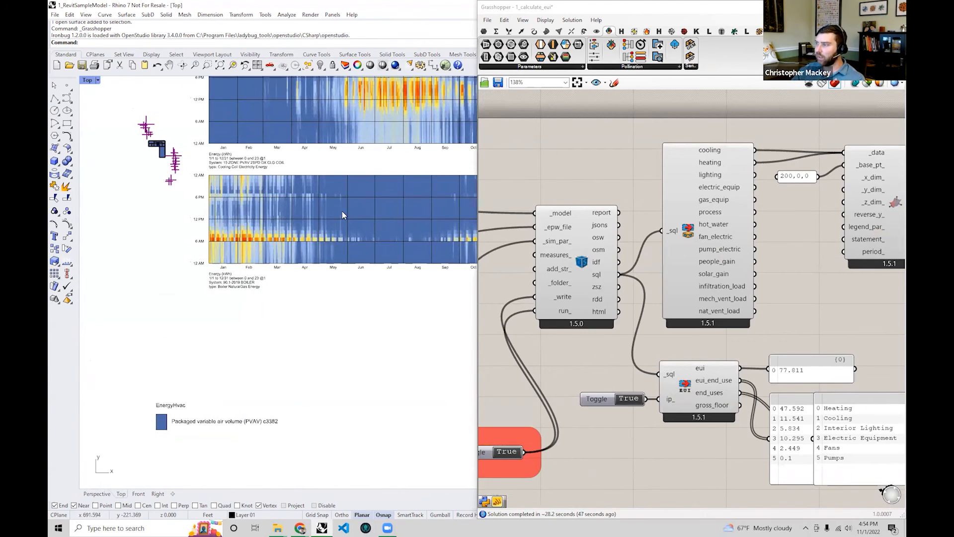
pyautogui.moveTo(332, 174); pyautogui.dragTo(353, 182, button='right')
pyautogui.moveTo(207, 181); pyautogui.dragTo(283, 245, button='right')
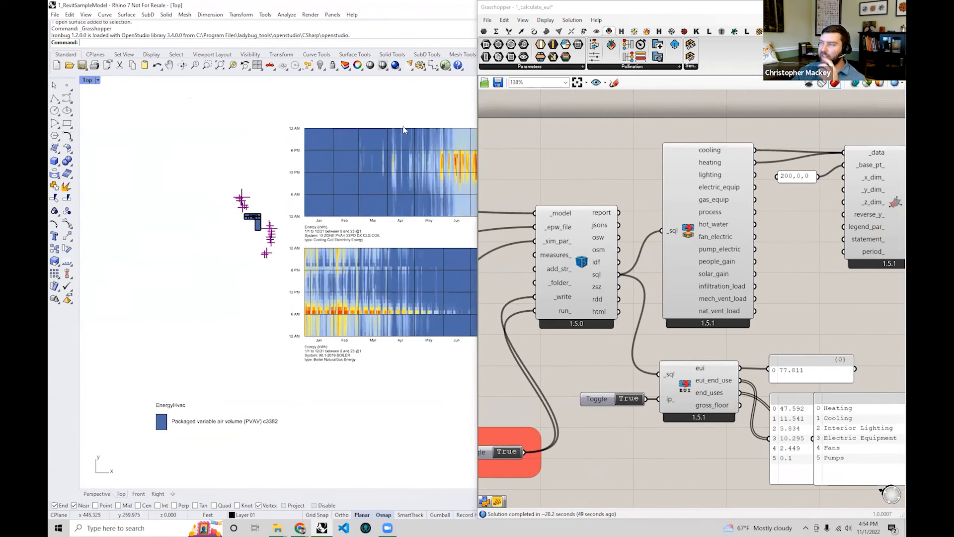
# - Return Rhino to the maximized Perspective viewport and frame the building together with the hourly plots
pyautogui.doubleClick(87, 81)
pyautogui.doubleClick(400, 80)
pyautogui.moveTo(336, 214)
pyautogui.mouseDown(button='right')
pyautogui.moveTo(351, 195)
pyautogui.moveTo(324, 212)
pyautogui.mouseUp(button='right')
pyautogui.keyDown('shift'); pyautogui.moveTo(247, 254); pyautogui.dragTo(281, 267, button='right'); pyautogui.keyUp('shift')
pyautogui.moveTo(368, 214); pyautogui.dragTo(341, 194, button='right')
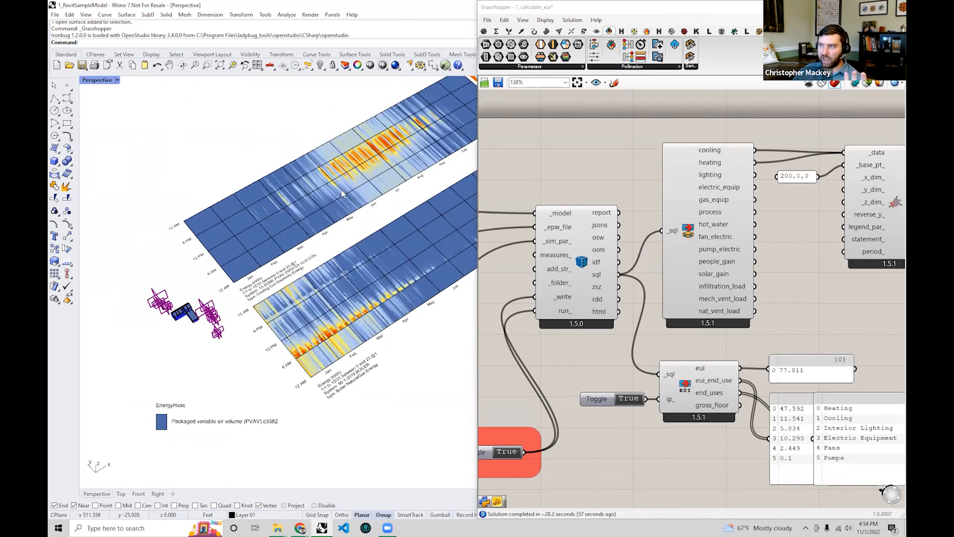
# - Inspect the panel connected to the eui output up close and return to the simulation component
pyautogui.scroll(3, 758, 348)
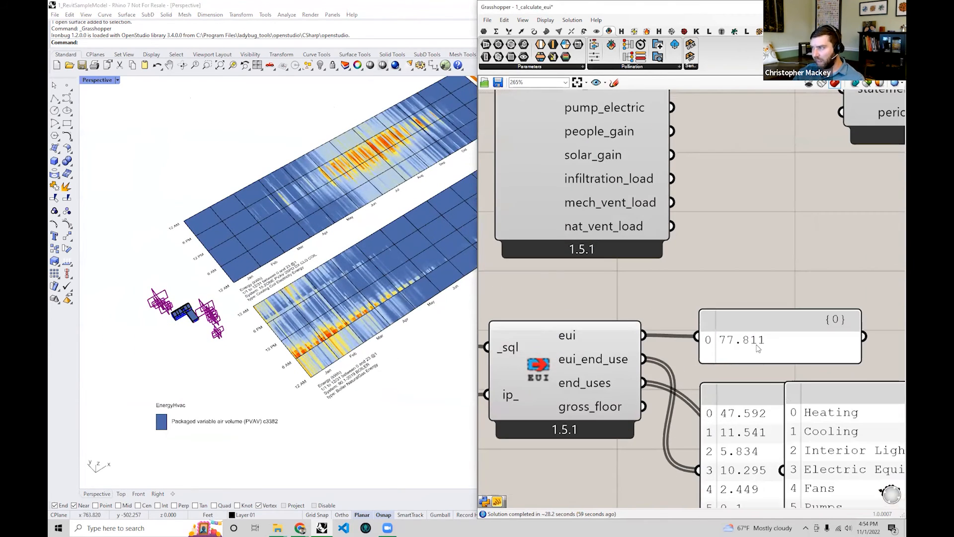
pyautogui.click(756, 344)
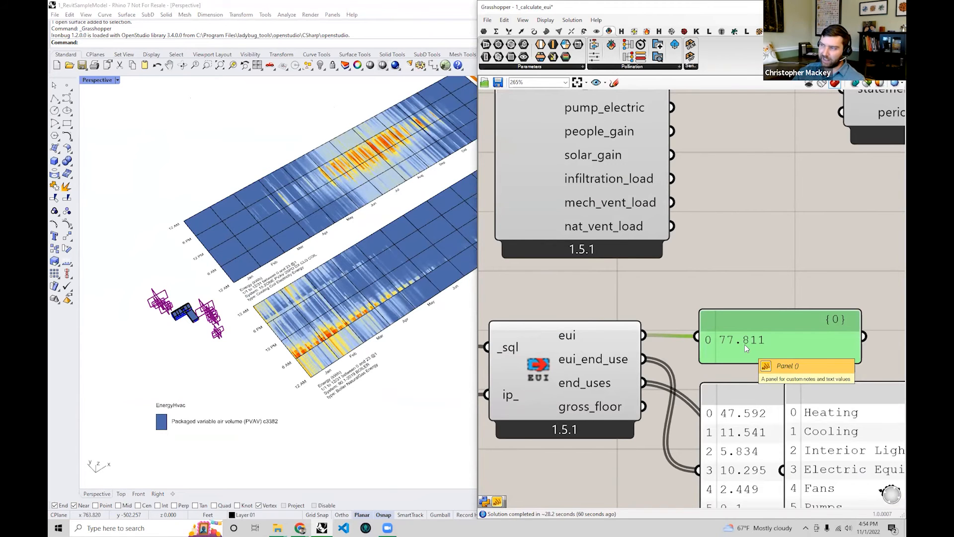
pyautogui.scroll(-3, 552, 233)
pyautogui.scroll(-2, 673, 263)
pyautogui.moveTo(607, 238); pyautogui.dragTo(677, 244, button='right')
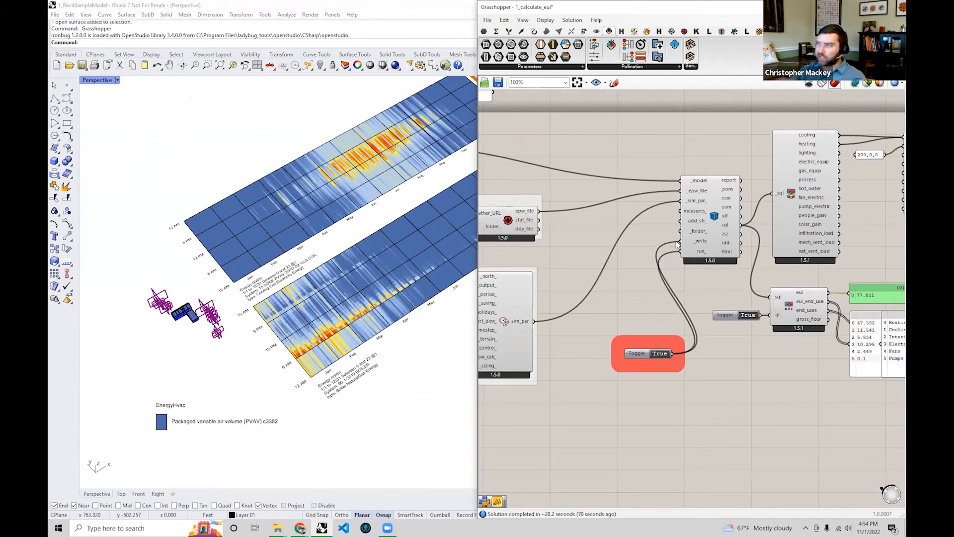
# - Enlarge the Grasshopper canvas and load 2_eval_annual_load.gh from the grasshopper folder in File Explorer into it
pyautogui.doubleClick(592, 12)
pyautogui.moveTo(275, 526)
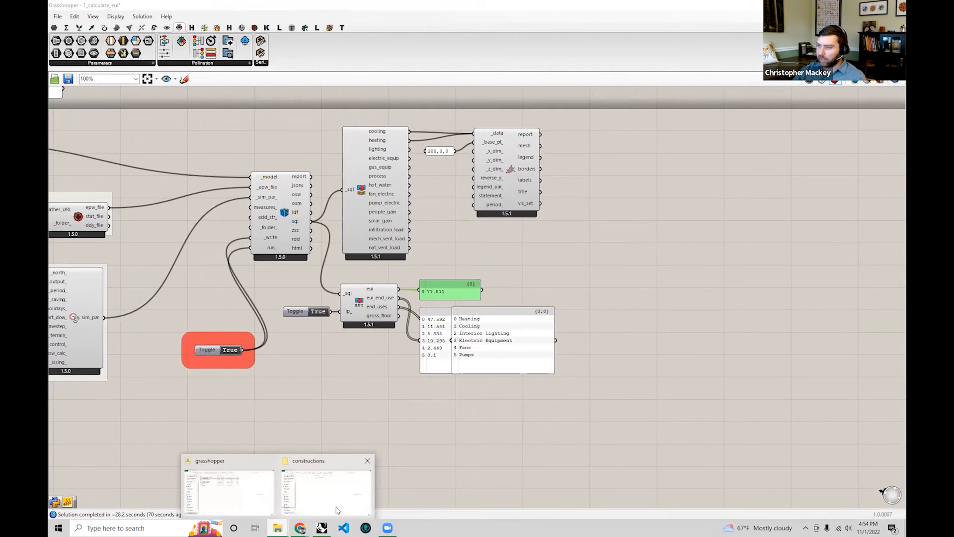
pyautogui.click(239, 503)
pyautogui.click(402, 259)
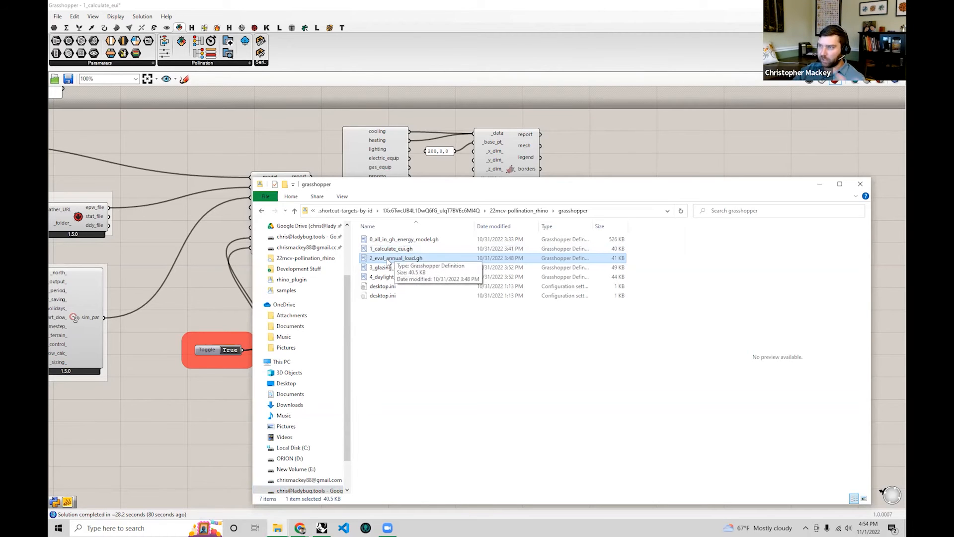
pyautogui.moveTo(387, 262); pyautogui.dragTo(195, 275)
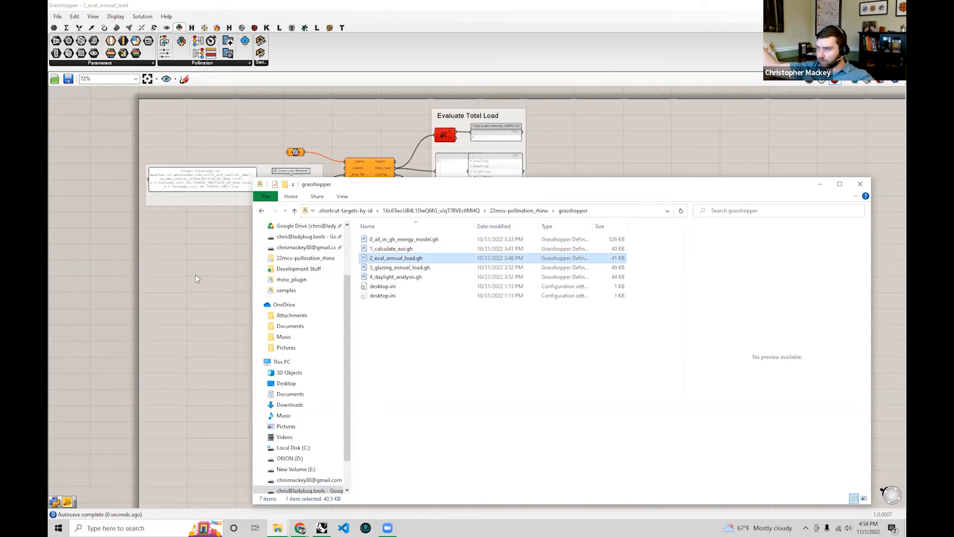
pyautogui.click(339, 100)
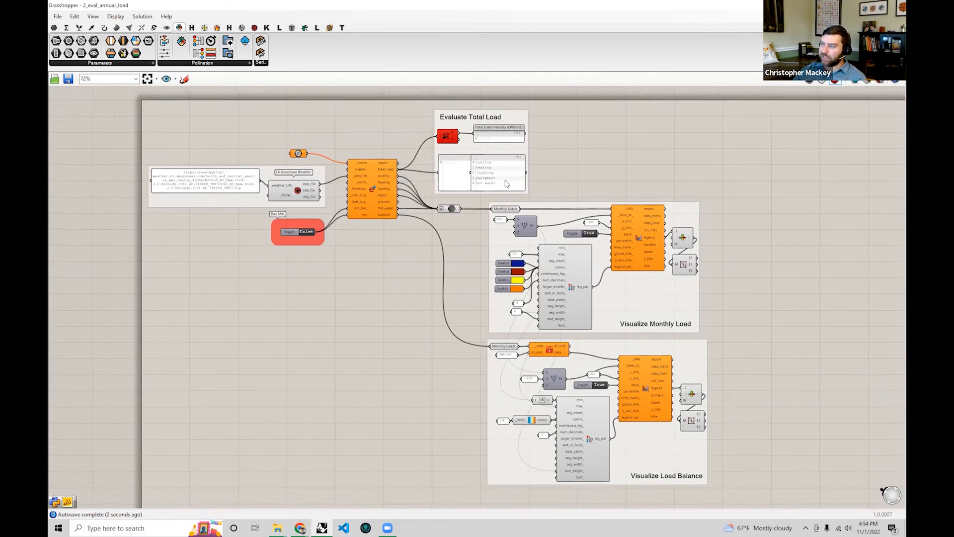
# - Examine the annual loads component, its inputs and outputs, and the Visualize Monthly Load chart component
pyautogui.scroll(3, 562, 266)
pyautogui.moveTo(481, 220); pyautogui.dragTo(460, 240, button='right')
pyautogui.click(460, 240)
pyautogui.scroll(2, 462, 243)
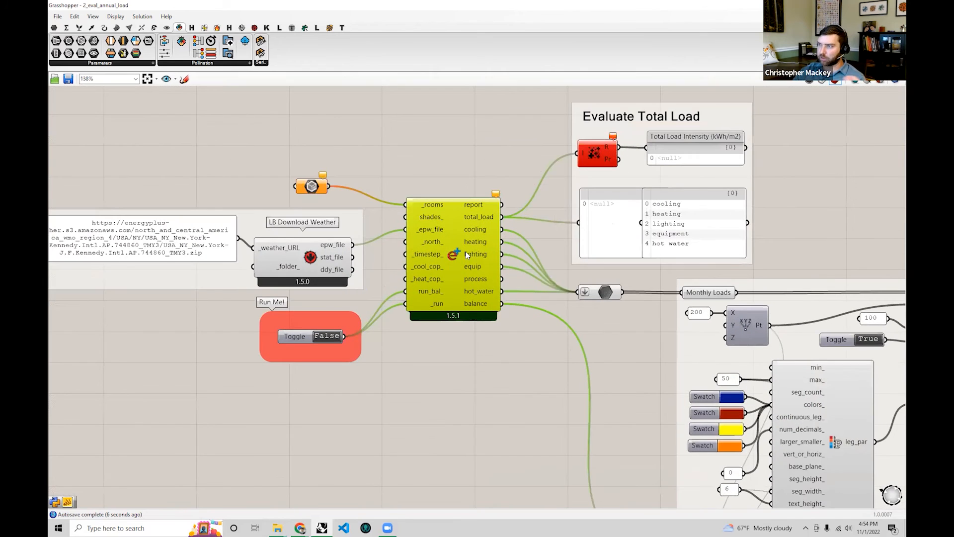
pyautogui.moveTo(440, 201)
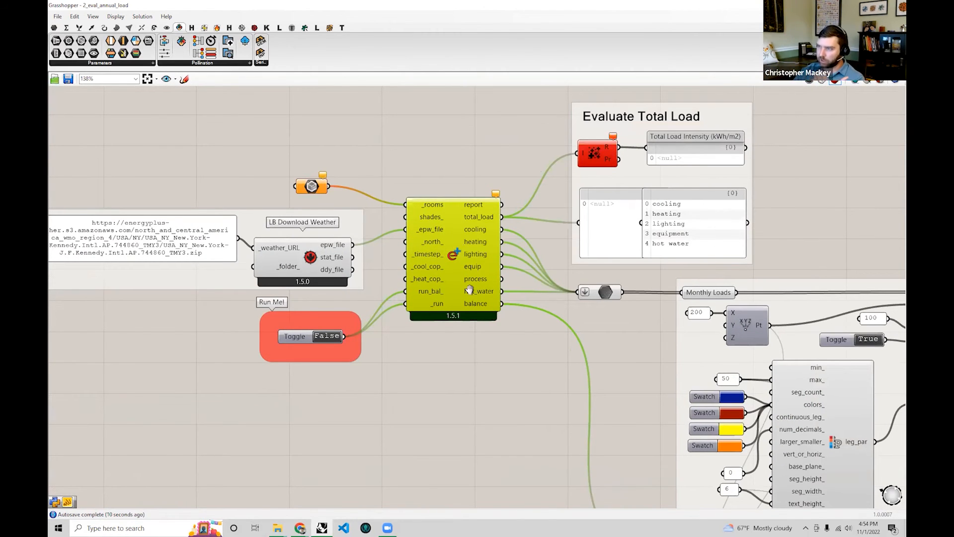
pyautogui.scroll(-3, 336, 216)
pyautogui.click(646, 233)
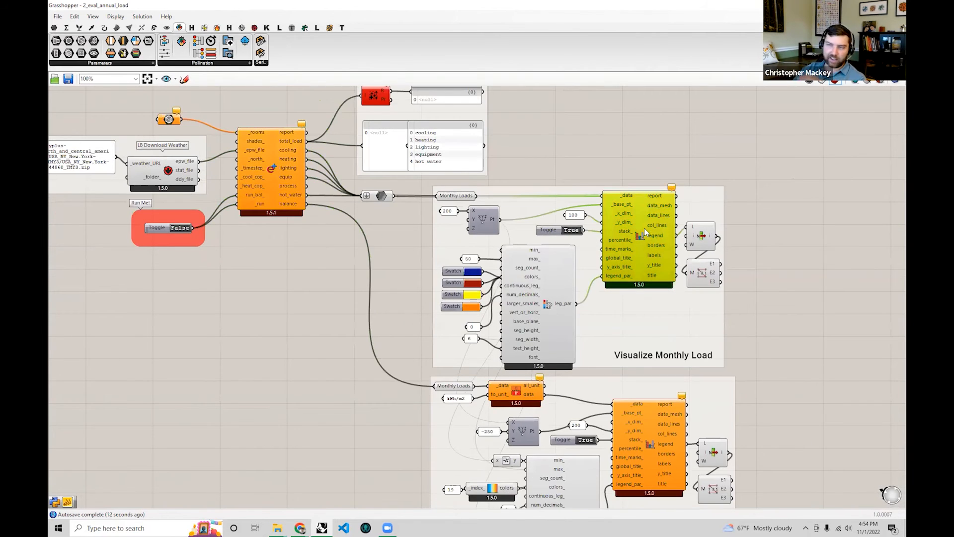
# - Restore the Grasshopper window to its smaller size beside Rhino and bring the building and Room parameter into view
pyautogui.doubleClick(438, 9)
pyautogui.scroll(5, 292, 320)
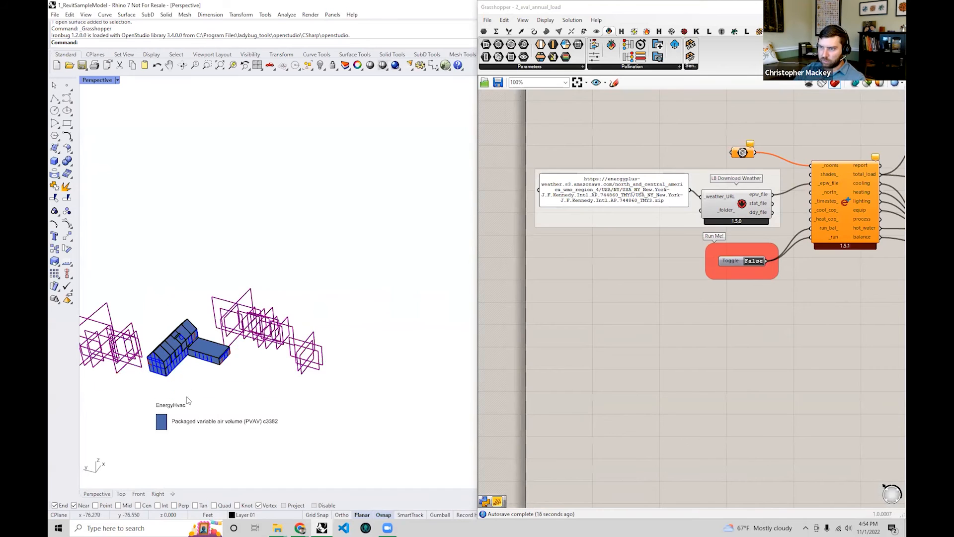
pyautogui.scroll(5, 174, 380)
pyautogui.scroll(3, 232, 349)
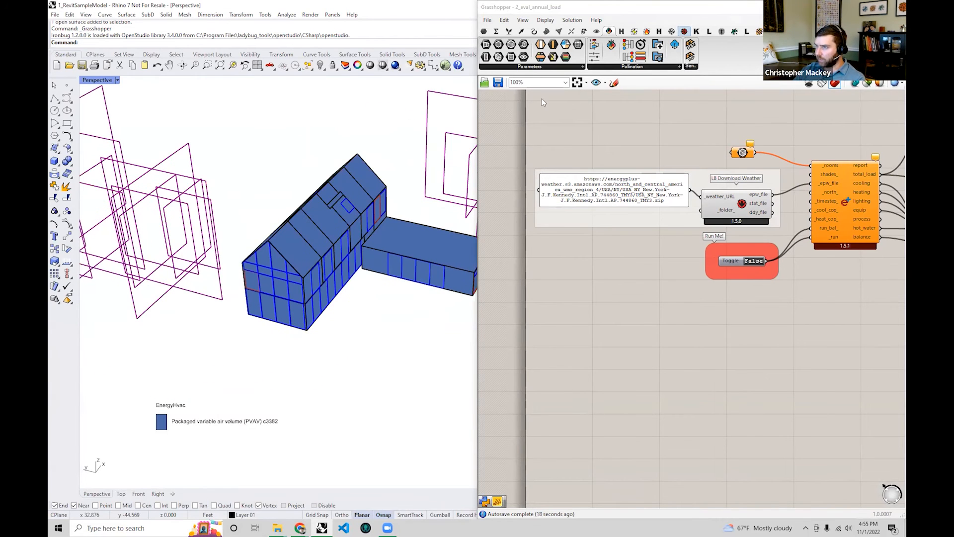
pyautogui.moveTo(519, 324); pyautogui.dragTo(443, 316, button='right')
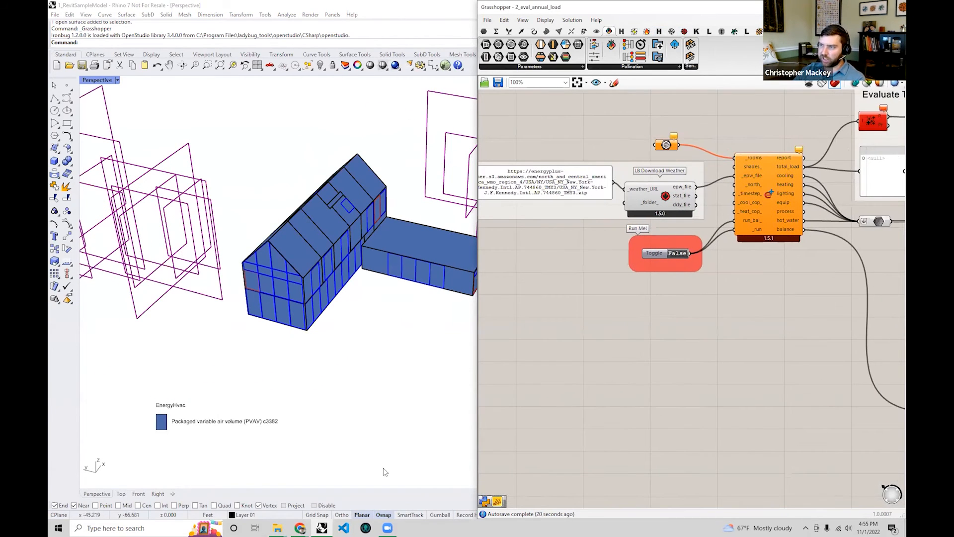
pyautogui.moveTo(300, 335); pyautogui.dragTo(194, 228, button='right')
pyautogui.scroll(4, 298, 248)
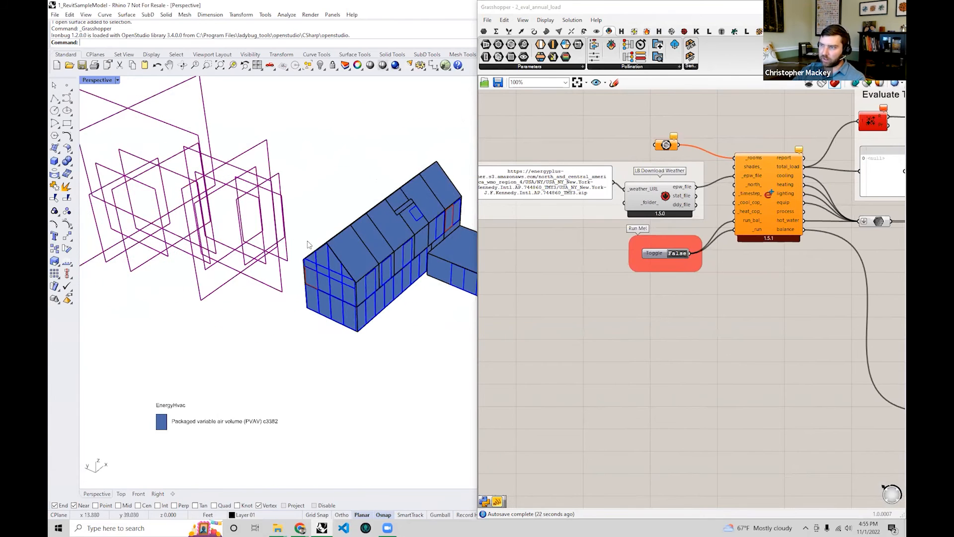
# - Assign the upper-floor room at the glazed gable end as the Room parameter's single room and run the annual loads simulation
pyautogui.click(349, 261)
pyautogui.scroll(2, 262, 253)
pyautogui.moveTo(262, 253); pyautogui.dragTo(303, 251, button='right')
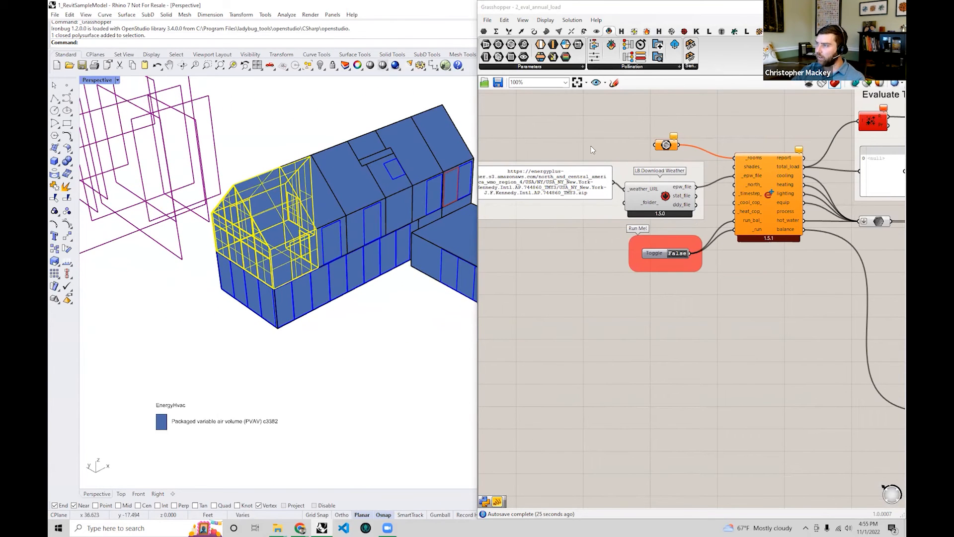
pyautogui.click(348, 124)
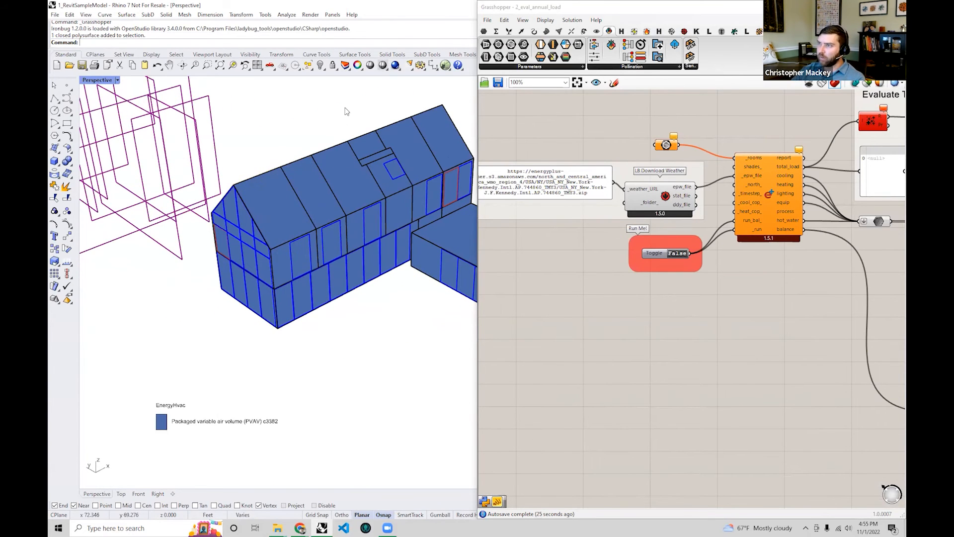
pyautogui.rightClick(666, 145)
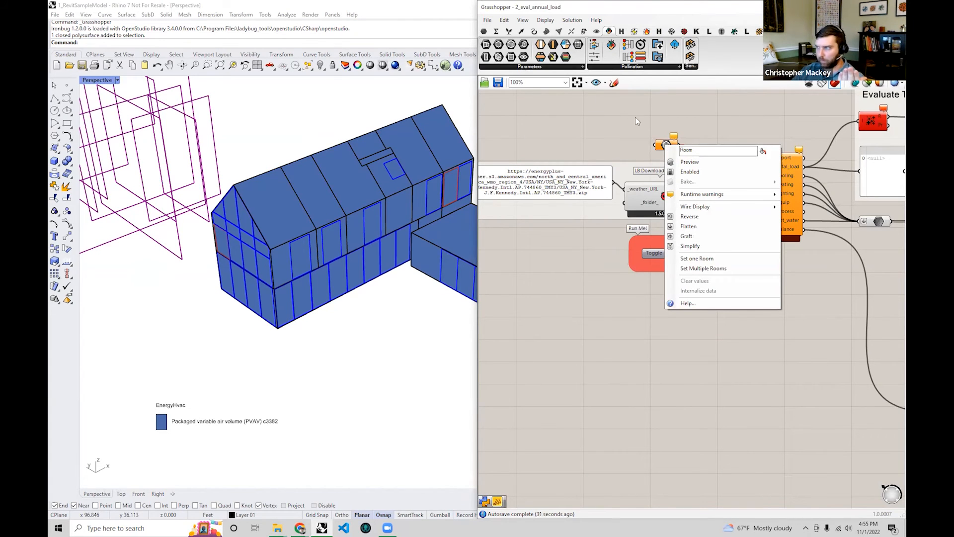
pyautogui.click(713, 258)
pyautogui.click(265, 207)
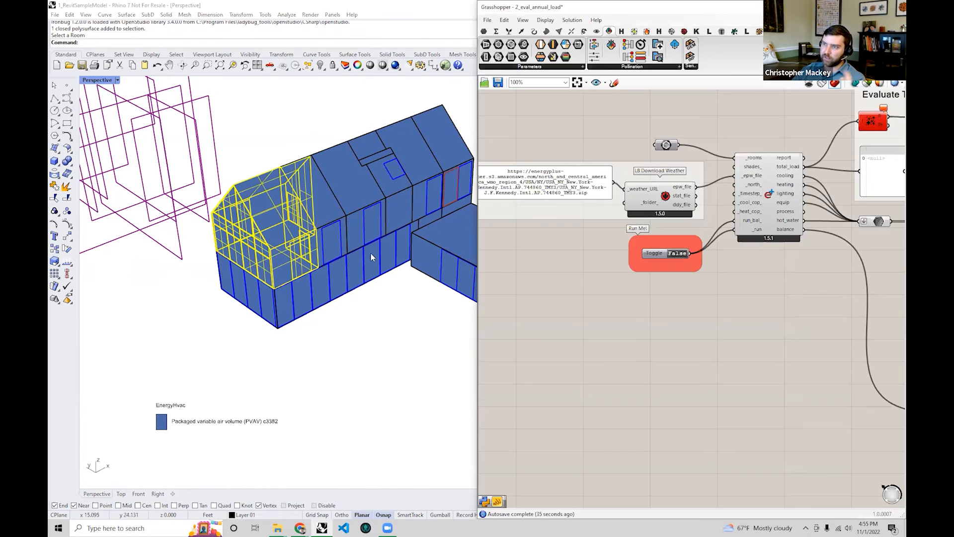
pyautogui.moveTo(669, 274); pyautogui.dragTo(671, 312, button='right')
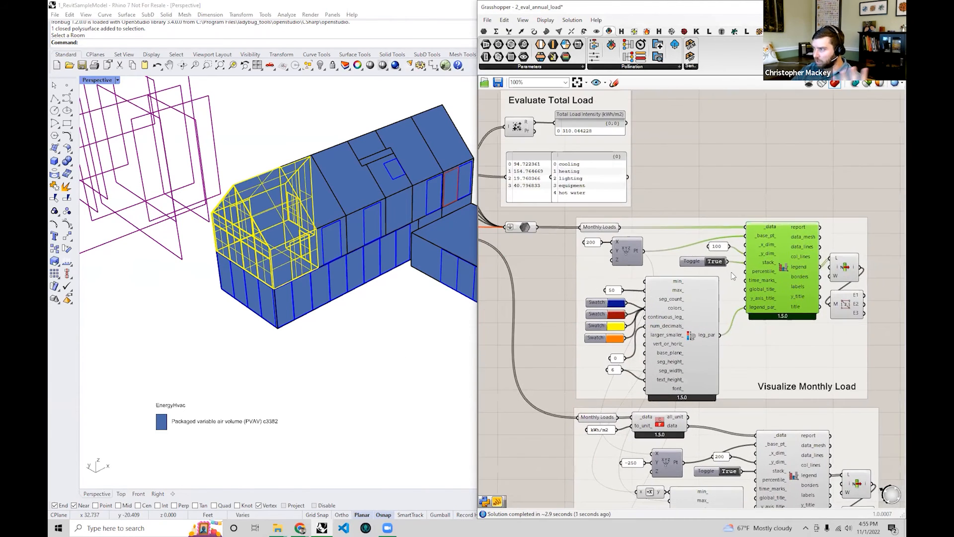
# - Maximize Rhino's Top viewport and examine the monthly heating, cooling, lighting and equipment load chart
pyautogui.doubleClick(98, 81)
pyautogui.doubleClick(95, 82)
pyautogui.scroll(5, 255, 266)
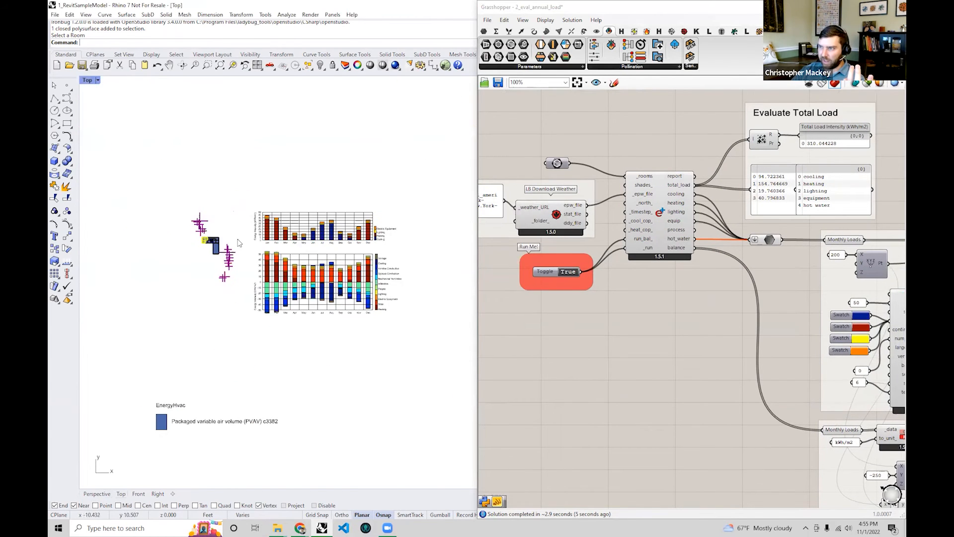
pyautogui.moveTo(256, 266); pyautogui.dragTo(188, 260, button='right')
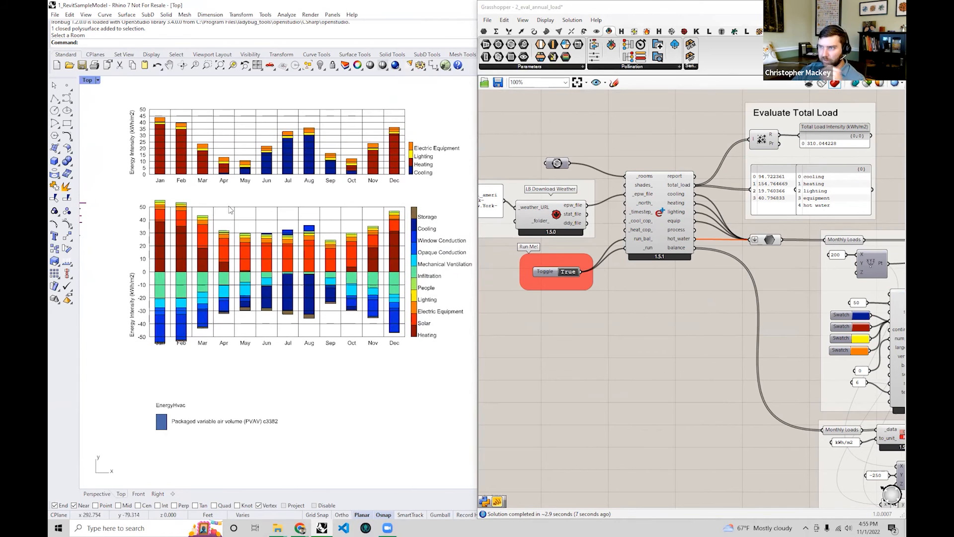
pyautogui.scroll(1, 168, 124)
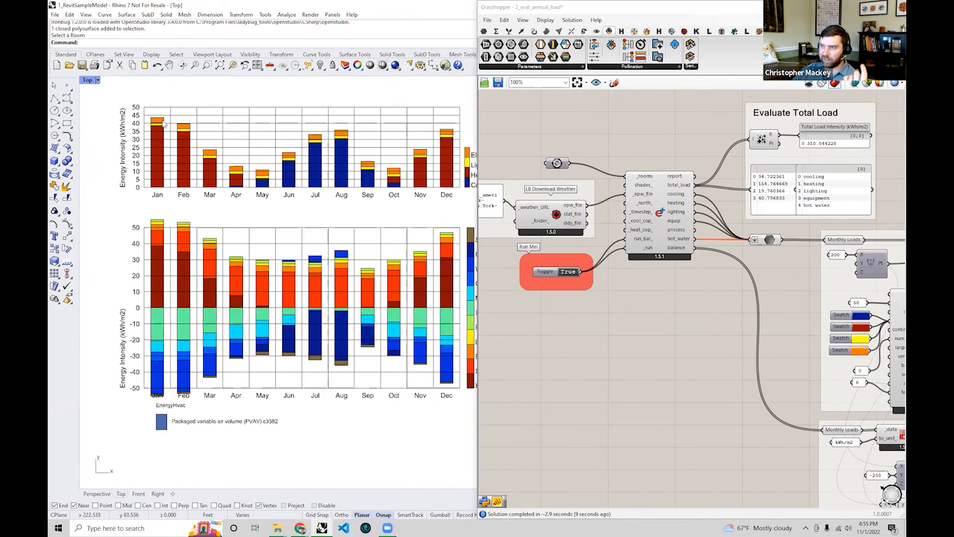
pyautogui.scroll(1, 206, 157)
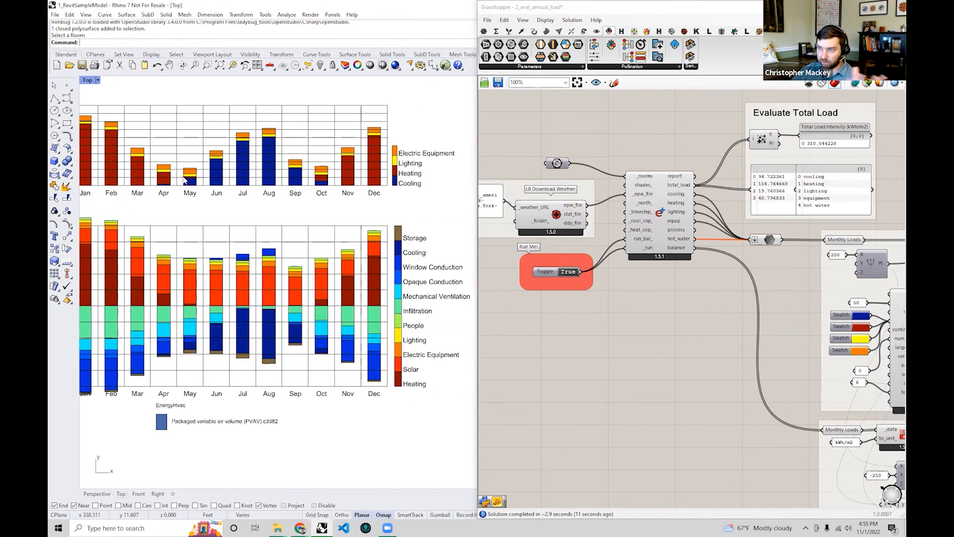
pyautogui.moveTo(274, 208); pyautogui.dragTo(306, 193, button='right')
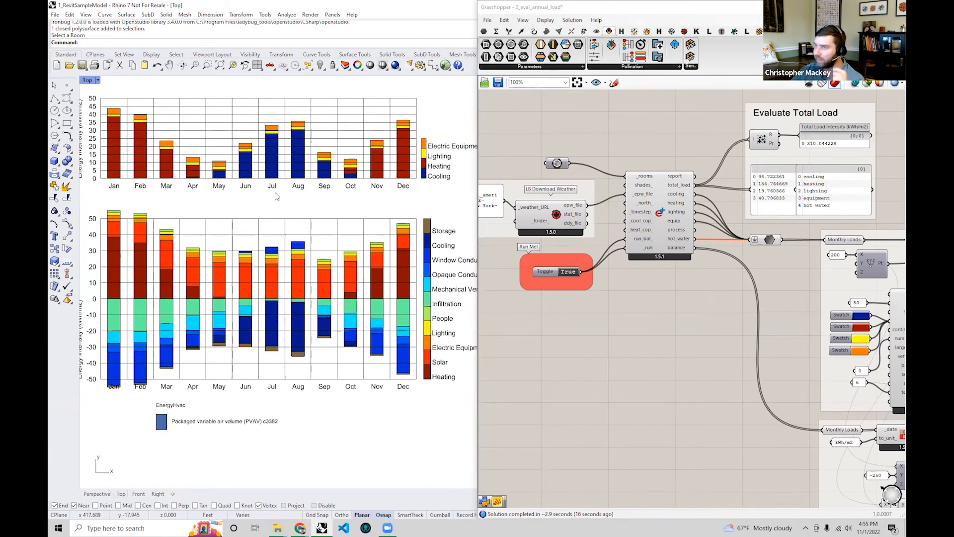
# - Examine the monthly load balance chart up close, including its summer bars and its legend of gains and losses
pyautogui.moveTo(297, 229); pyautogui.dragTo(300, 170, button='right')
pyautogui.scroll(-3, 357, 226)
pyautogui.scroll(2, 350, 255)
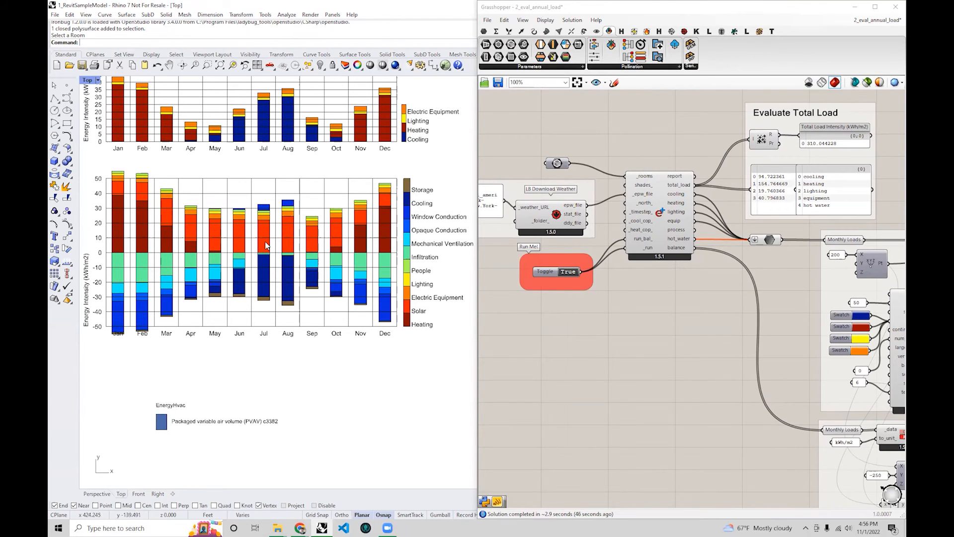
pyautogui.scroll(4, 262, 242)
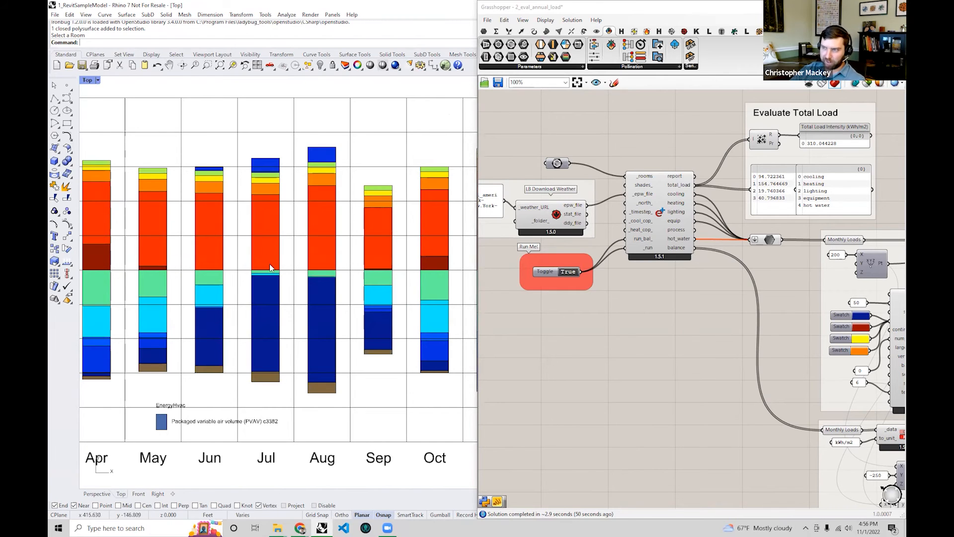
pyautogui.scroll(-3, 270, 267)
pyautogui.scroll(6, 352, 306)
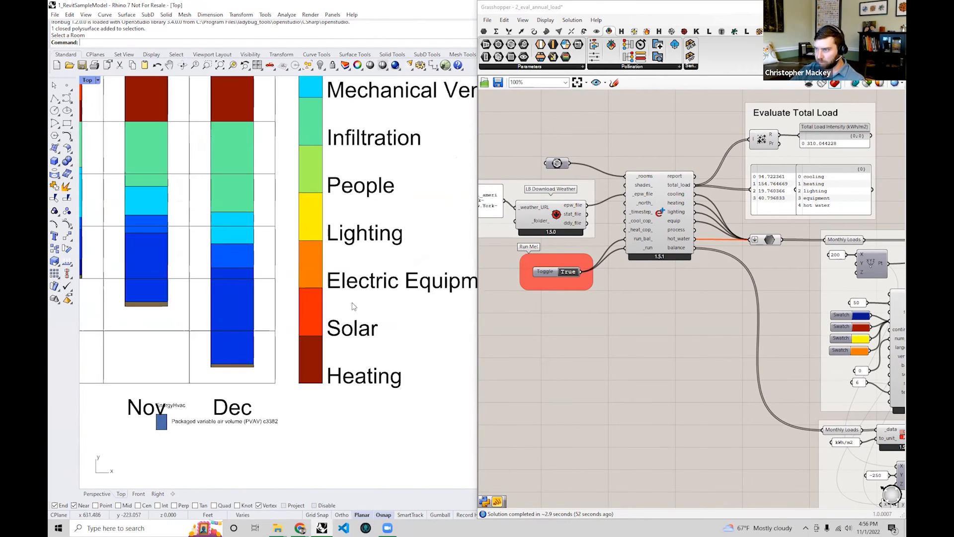
pyautogui.scroll(-5, 283, 275)
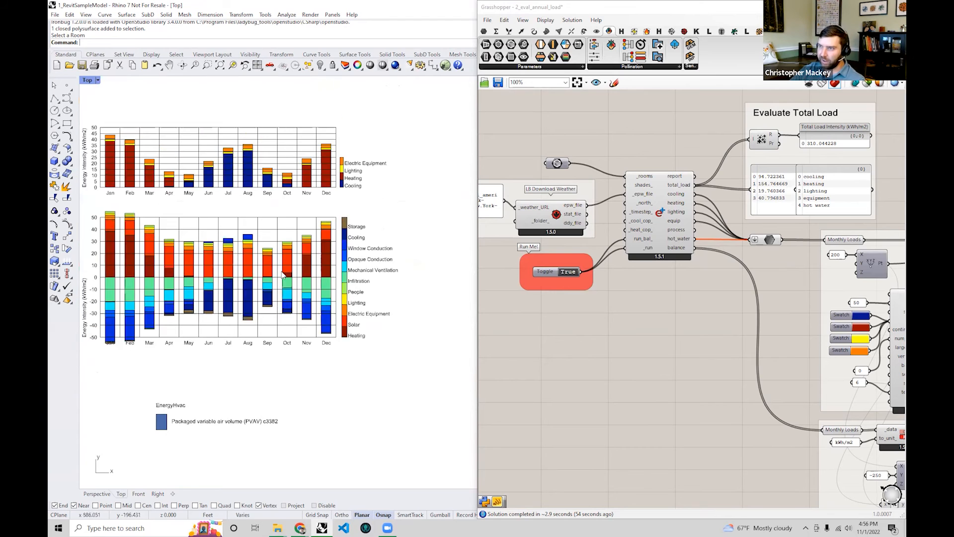
pyautogui.moveTo(282, 274); pyautogui.dragTo(366, 282, button='right')
# - Return to the maximized Perspective viewport and zoom to the selected gable-end room
pyautogui.doubleClick(87, 81)
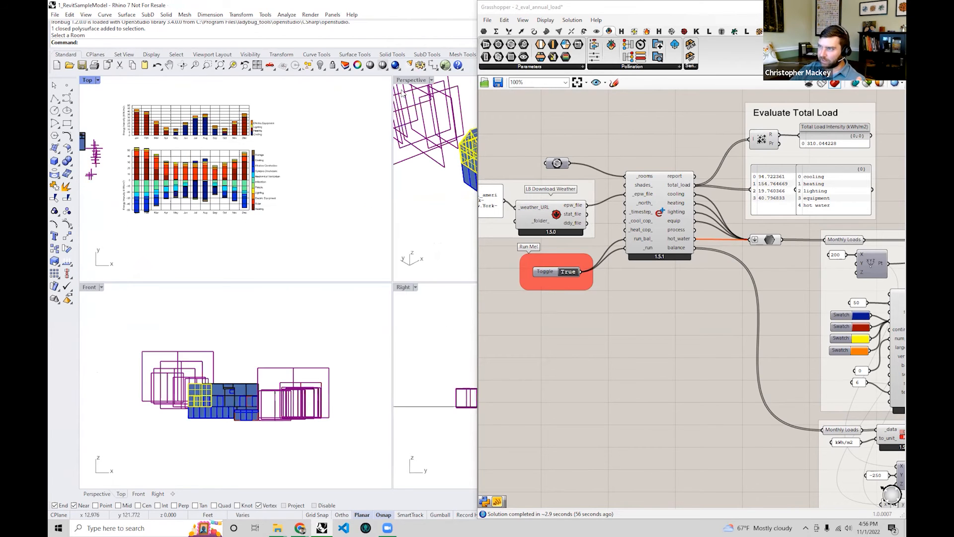
pyautogui.doubleClick(405, 81)
pyautogui.moveTo(379, 233); pyautogui.dragTo(198, 256, button='right')
pyautogui.press('Return')
pyautogui.write('s')
pyautogui.press('Return')
pyautogui.scroll(-7, 197, 256)
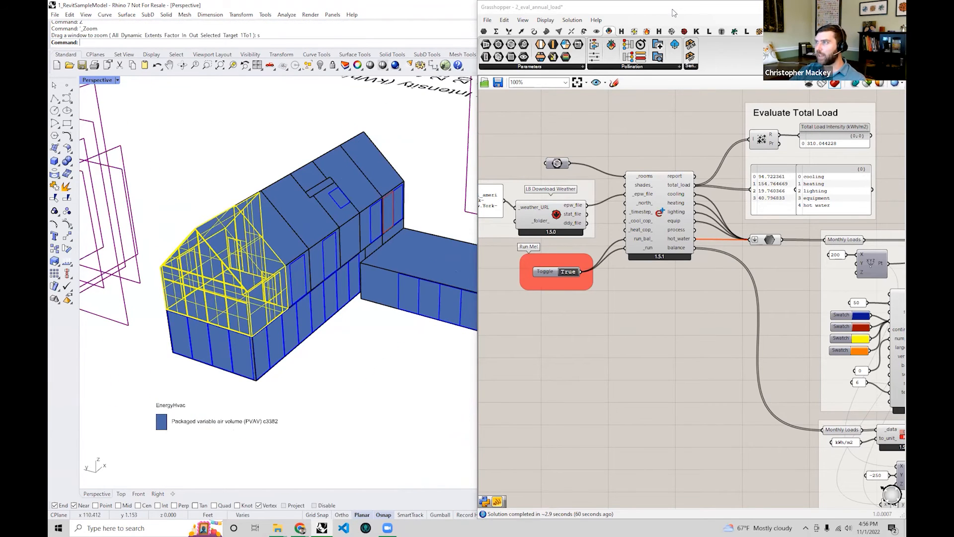
# - Color the Rhino model by face type, moving the Grasshopper window out of the way and back again
pyautogui.click(671, 31)
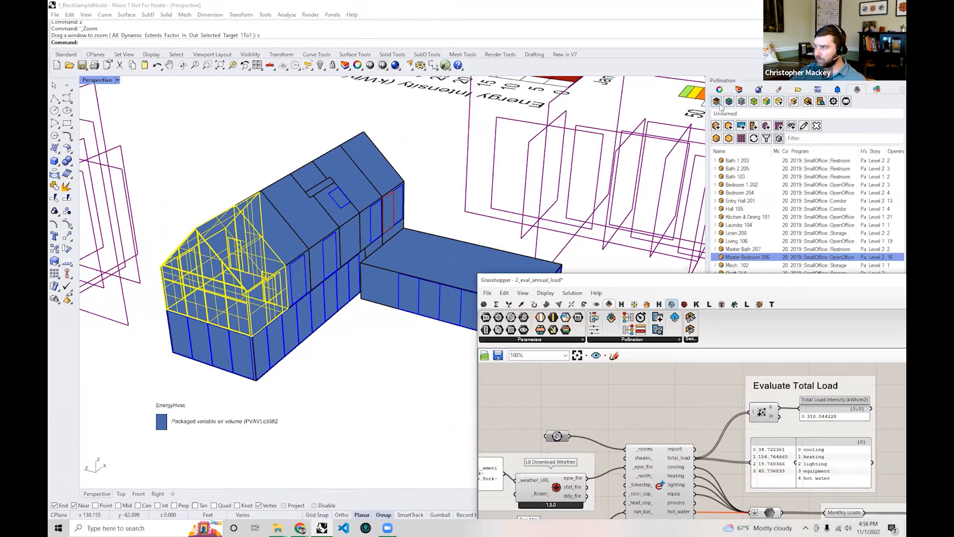
pyautogui.moveTo(311, 320)
pyautogui.mouseDown(button='right')
pyautogui.moveTo(201, 314)
pyautogui.moveTo(289, 285)
pyautogui.moveTo(355, 303)
pyautogui.moveTo(388, 298)
pyautogui.mouseUp(button='right')
pyautogui.moveTo(665, 286); pyautogui.dragTo(665, 12)
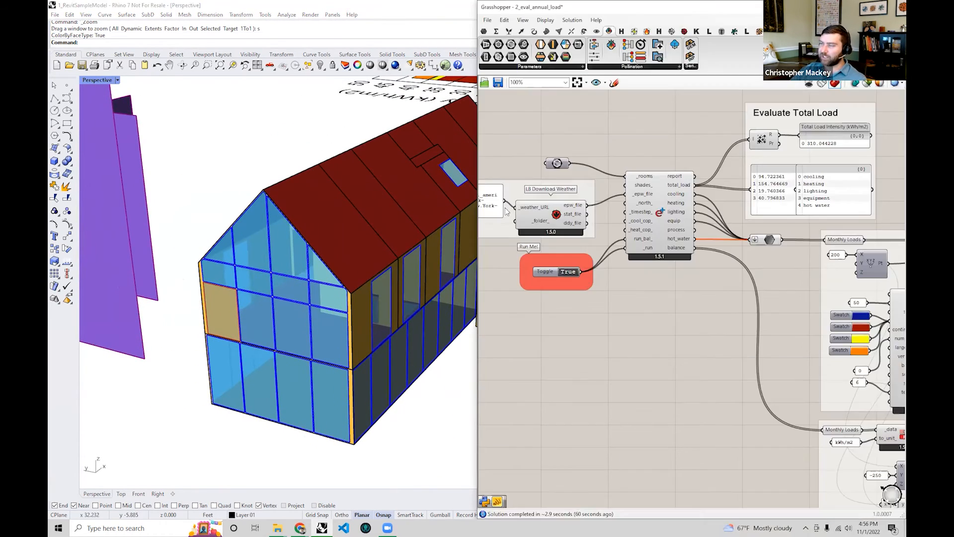
# - Switch to the maximized Top viewport and compare the gable-end room's winter heating and losses in the load balance chart
pyautogui.doubleClick(99, 81)
pyautogui.doubleClick(87, 80)
pyautogui.scroll(3, 260, 212)
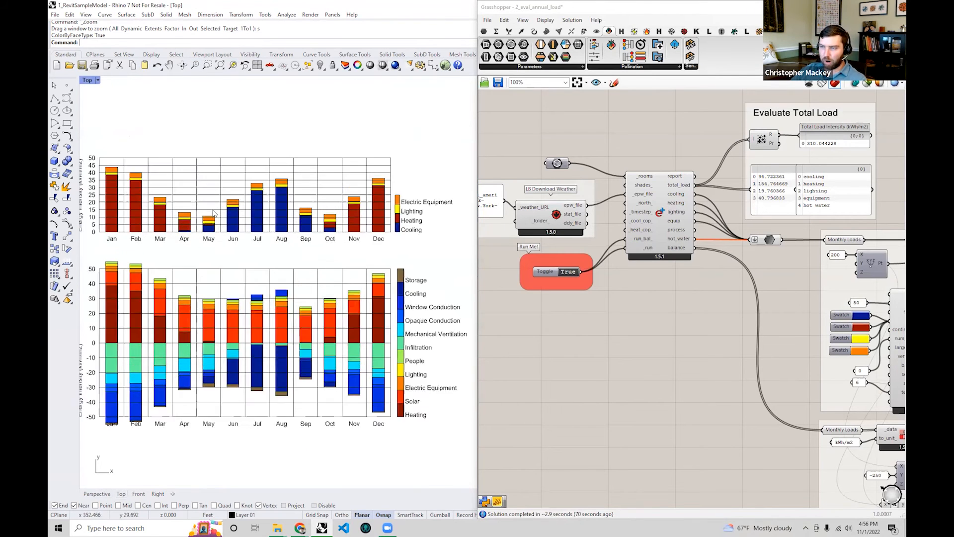
pyautogui.scroll(-2, 217, 214)
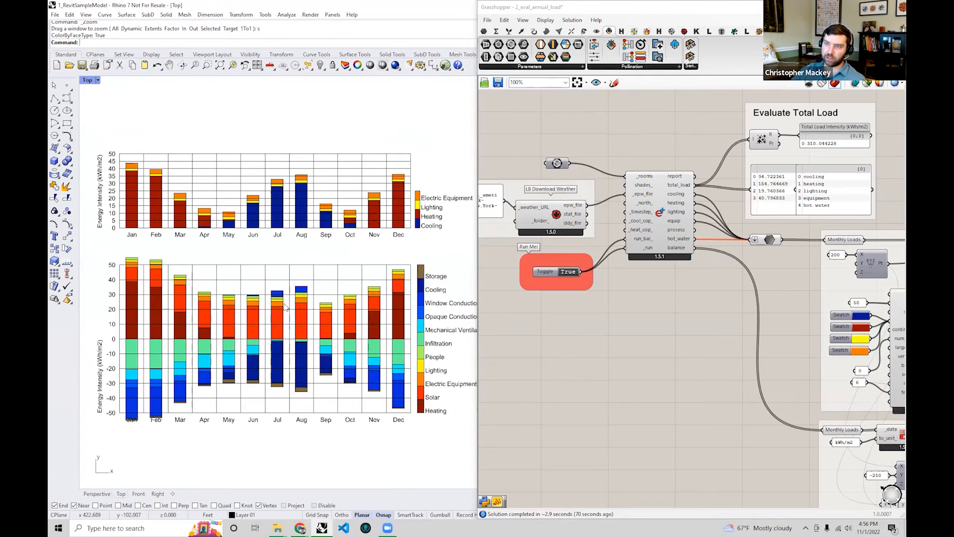
pyautogui.moveTo(266, 356); pyautogui.dragTo(305, 279, button='right')
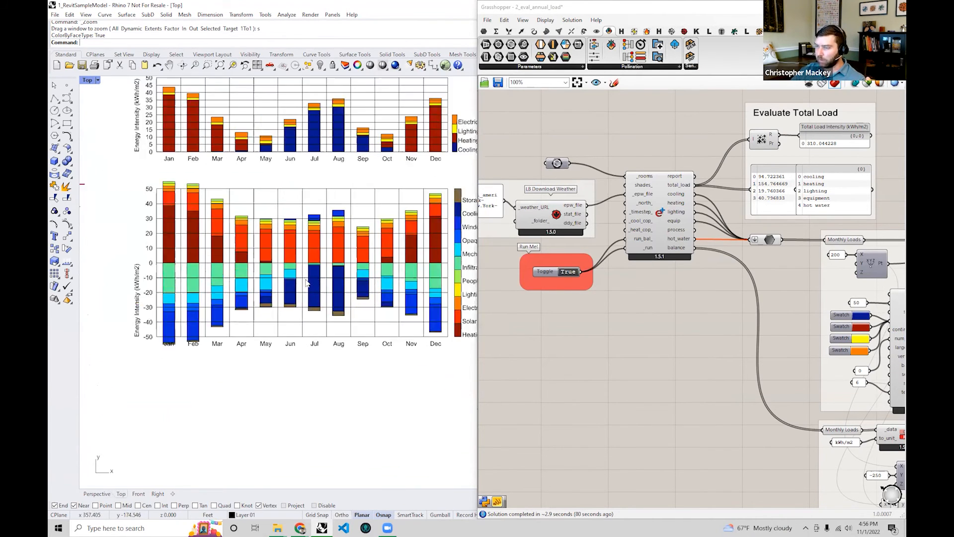
pyautogui.scroll(4, 97, 196)
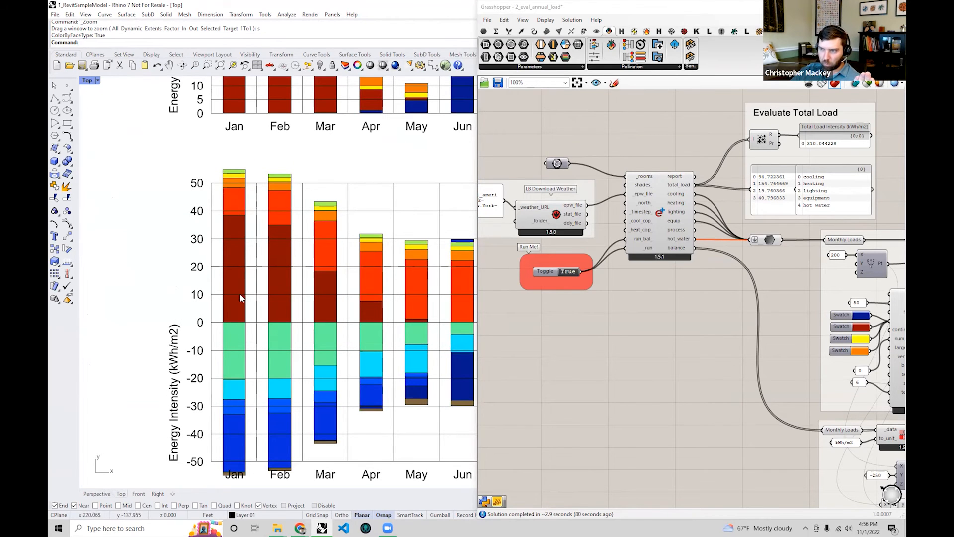
pyautogui.scroll(-5, 270, 261)
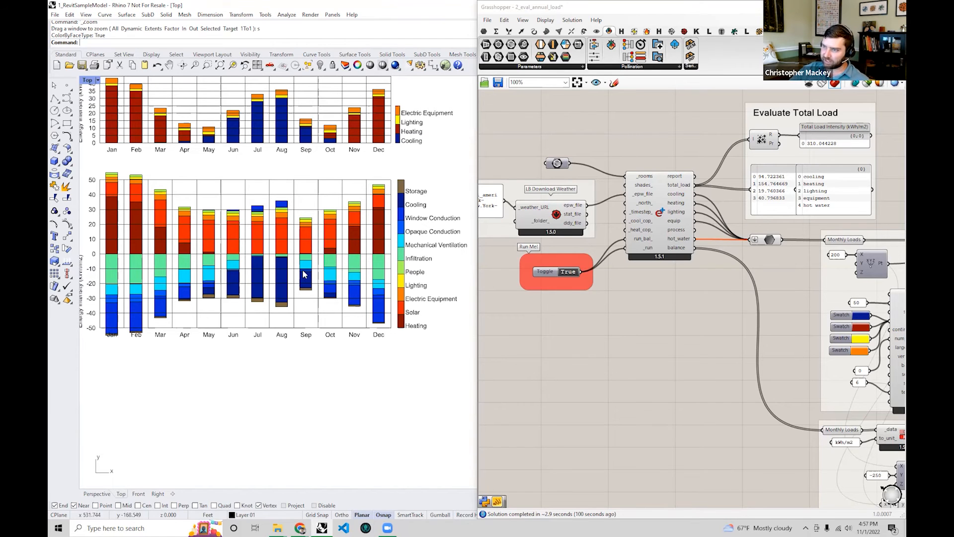
pyautogui.moveTo(193, 324); pyautogui.dragTo(217, 380, button='right')
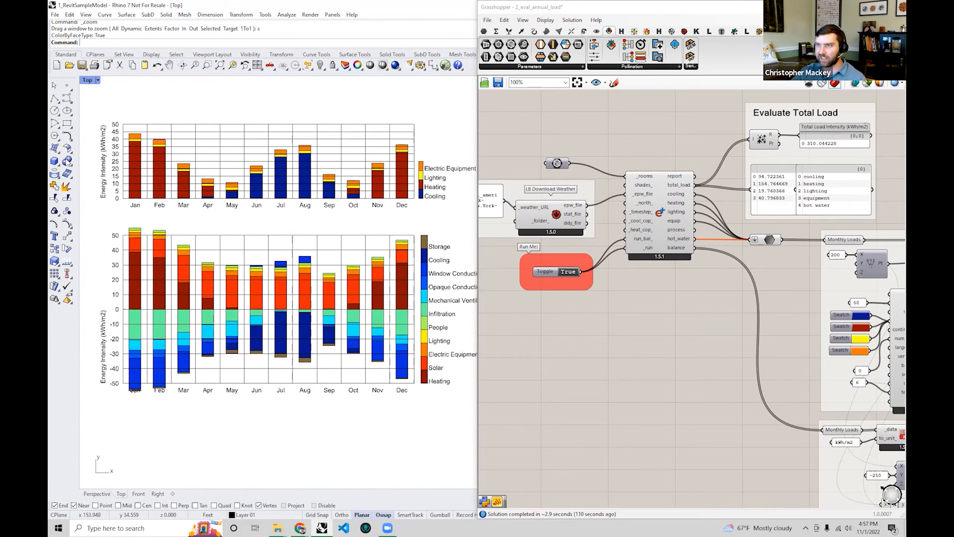
# - From the Perspective viewport, set the small upper-floor room with the skylight as the Room parameter's single room
pyautogui.doubleClick(94, 81)
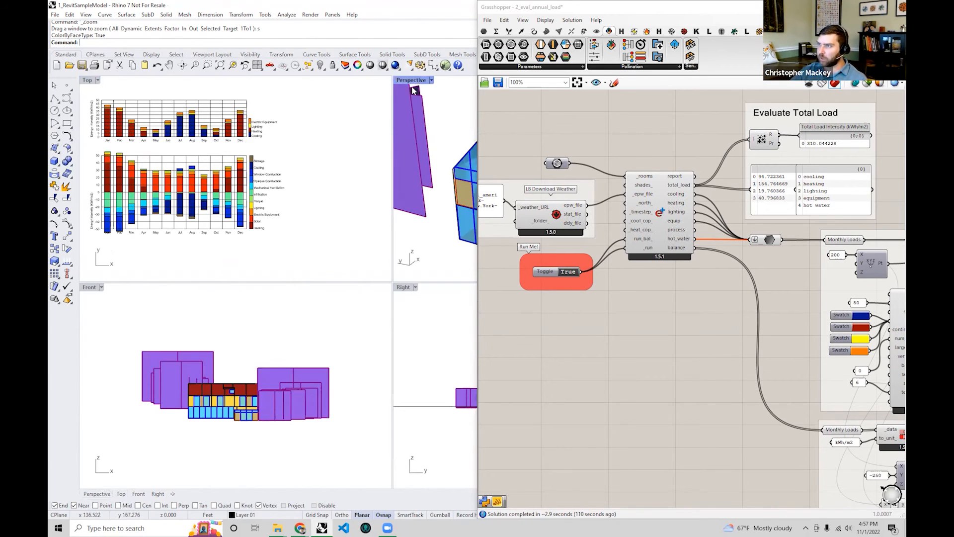
pyautogui.doubleClick(418, 81)
pyautogui.moveTo(300, 239); pyautogui.dragTo(249, 284, button='right')
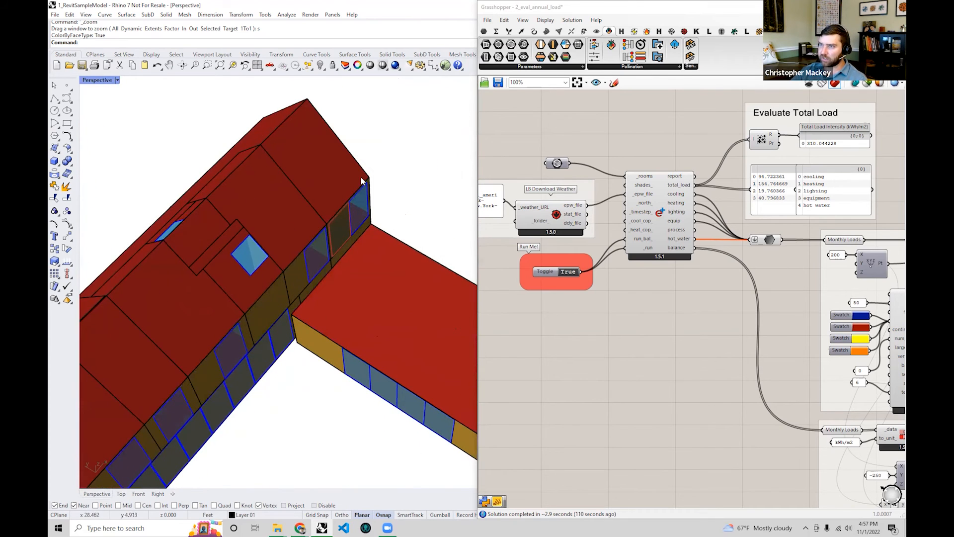
pyautogui.rightClick(556, 155)
pyautogui.rightClick(555, 160)
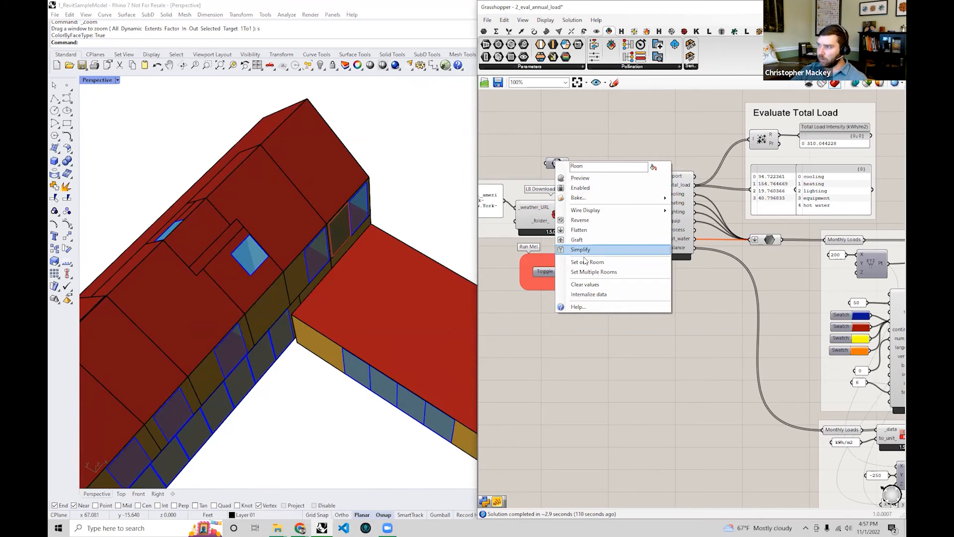
pyautogui.click(586, 262)
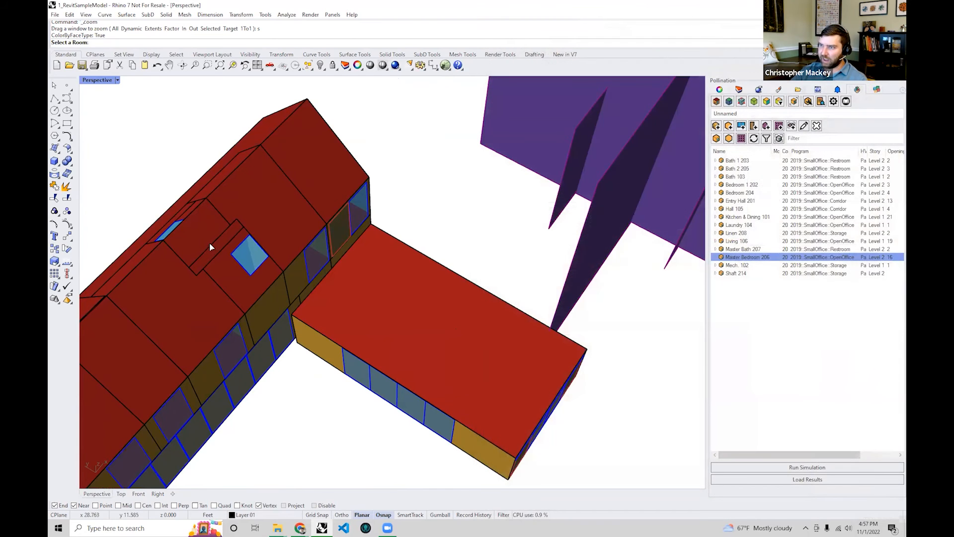
pyautogui.click(263, 302)
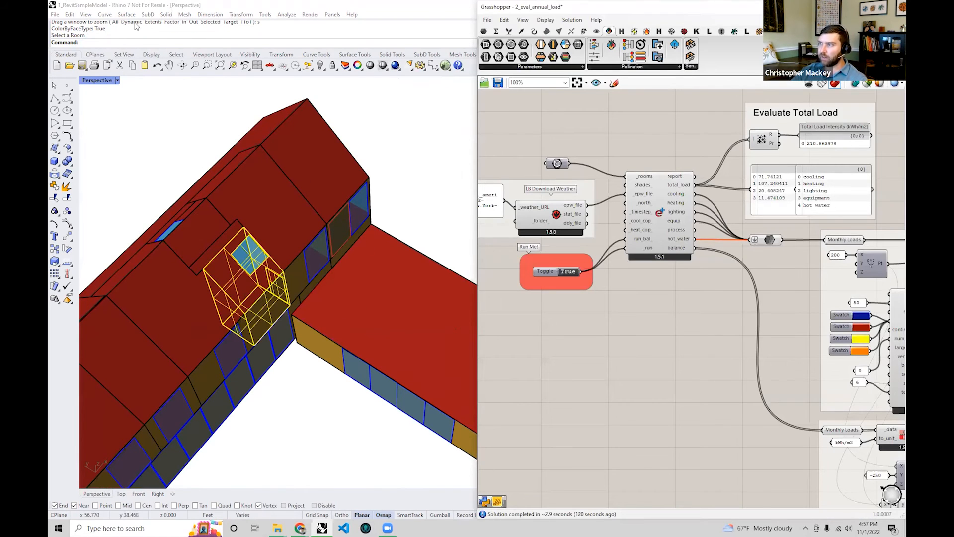
# - Maximize the Top viewport and examine the monthly load and load balance charts of the skylight room
pyautogui.doubleClick(97, 80)
pyautogui.doubleClick(96, 81)
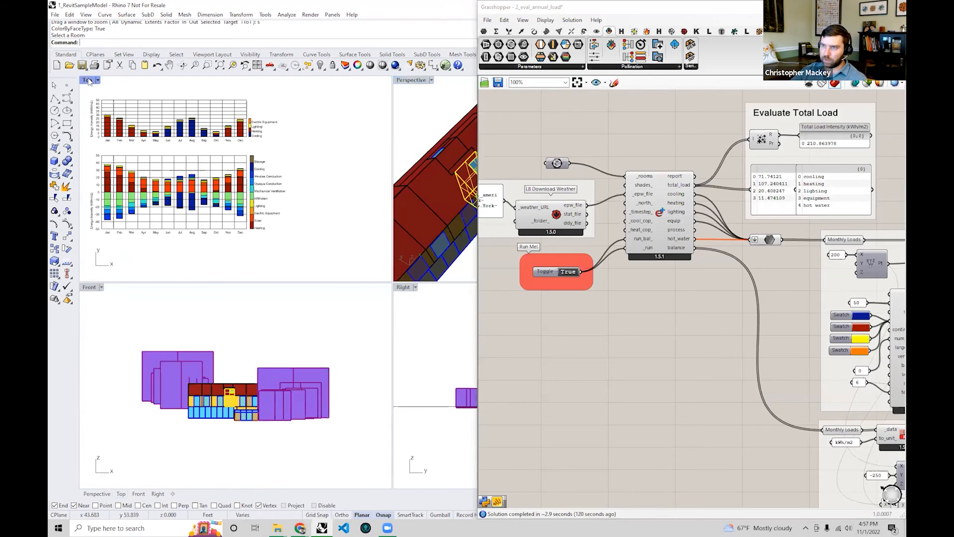
pyautogui.scroll(5, 273, 245)
pyautogui.moveTo(274, 245); pyautogui.dragTo(307, 240, button='right')
pyautogui.scroll(-5, 156, 269)
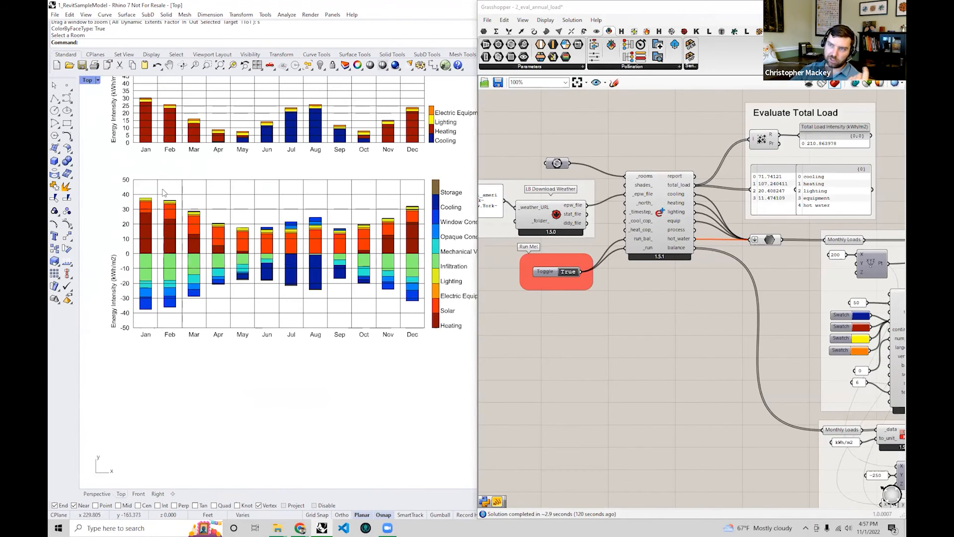
# - From the Perspective viewport, set all rooms of the house as the Room parameter's multiple rooms
pyautogui.doubleClick(88, 80)
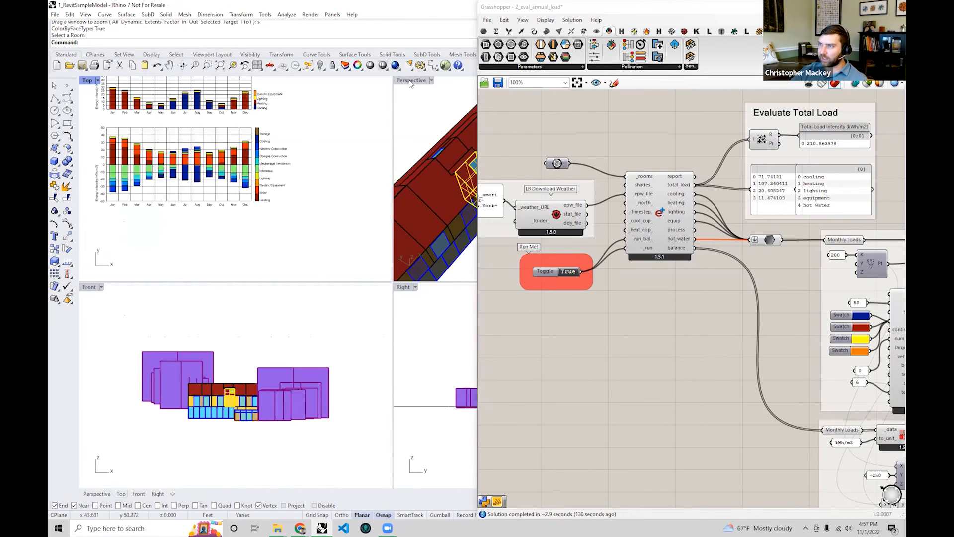
pyautogui.doubleClick(415, 81)
pyautogui.scroll(-3, 387, 154)
pyautogui.moveTo(565, 167); pyautogui.dragTo(563, 168, button='right')
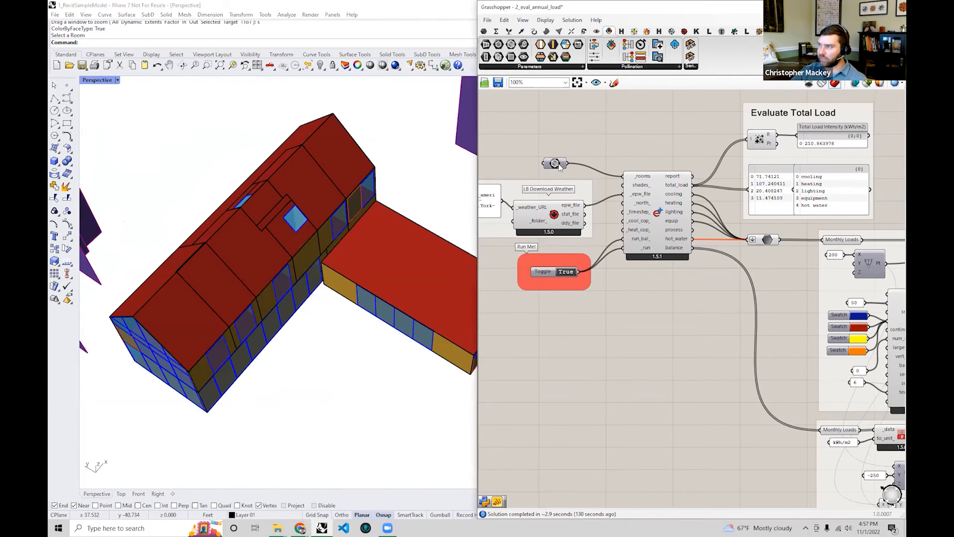
pyautogui.rightClick(561, 164)
pyautogui.click(584, 275)
pyautogui.moveTo(419, 379); pyautogui.dragTo(145, 119)
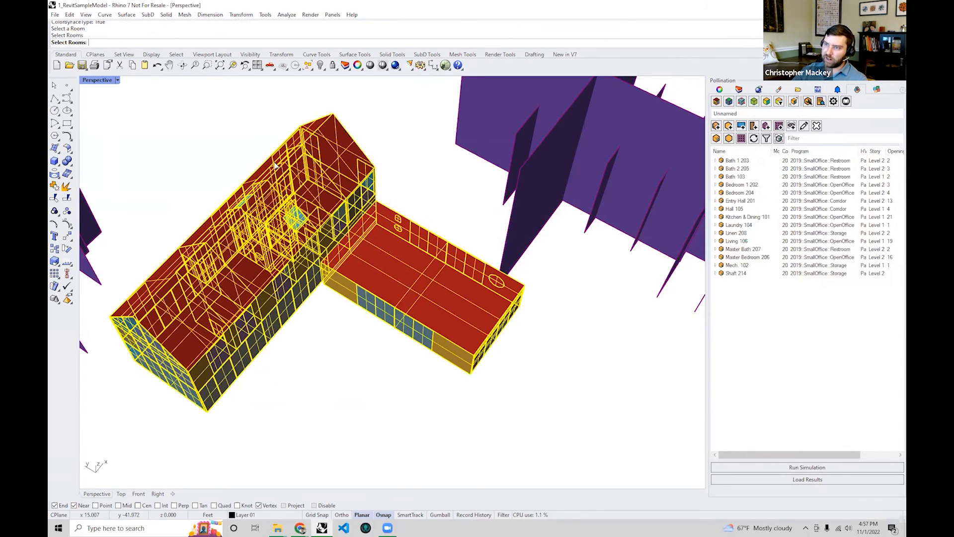
pyautogui.press('Return')
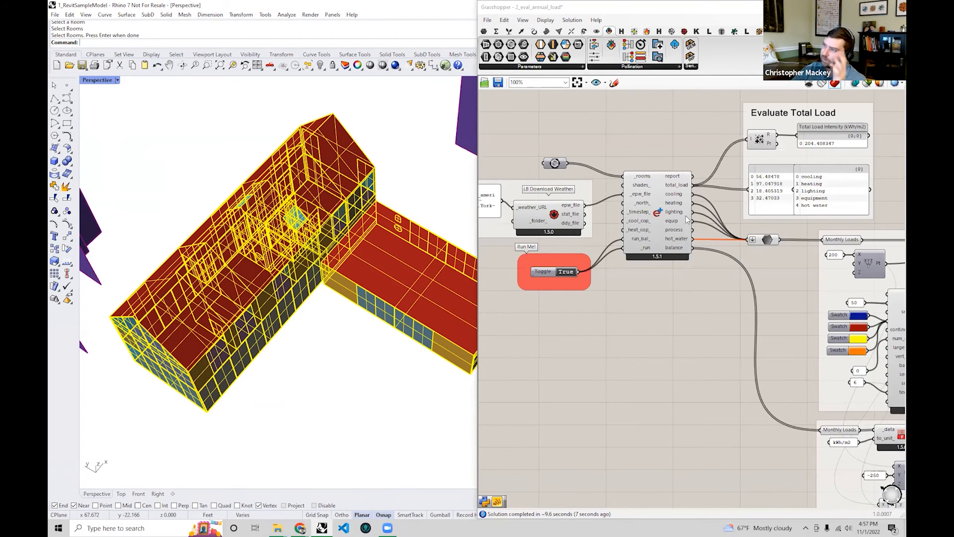
# - Maximize the Top viewport and examine the whole house's monthly load and load balance charts, comparing summer and winter months
pyautogui.click(670, 220)
pyautogui.moveTo(669, 221)
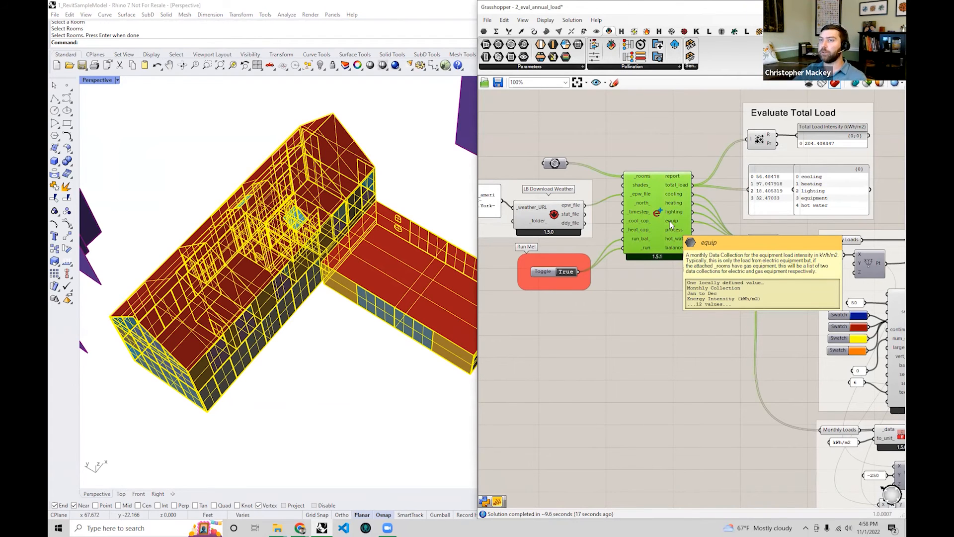
pyautogui.click(694, 294)
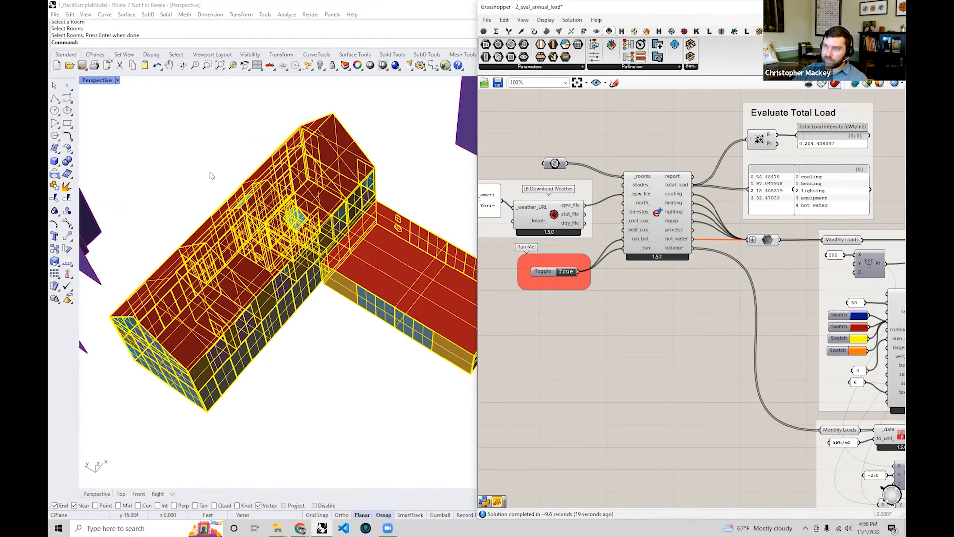
pyautogui.click(154, 126)
pyautogui.doubleClick(89, 80)
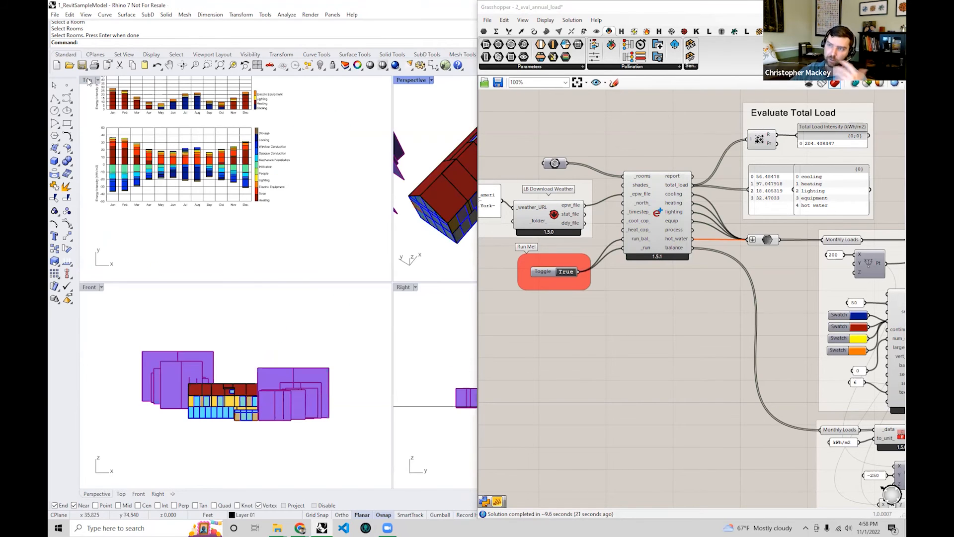
pyautogui.click(89, 81)
pyautogui.doubleClick(89, 81)
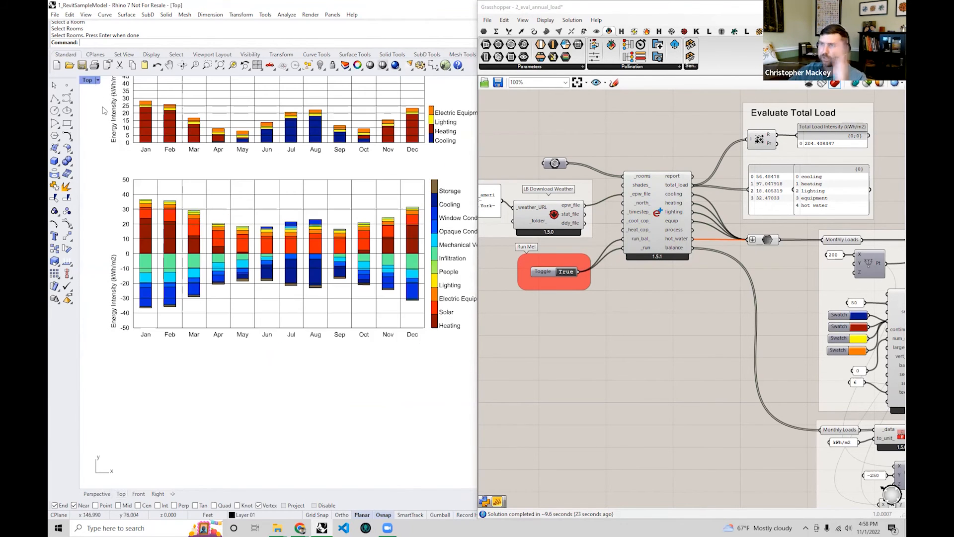
pyautogui.scroll(3, 237, 171)
pyautogui.scroll(5, 316, 330)
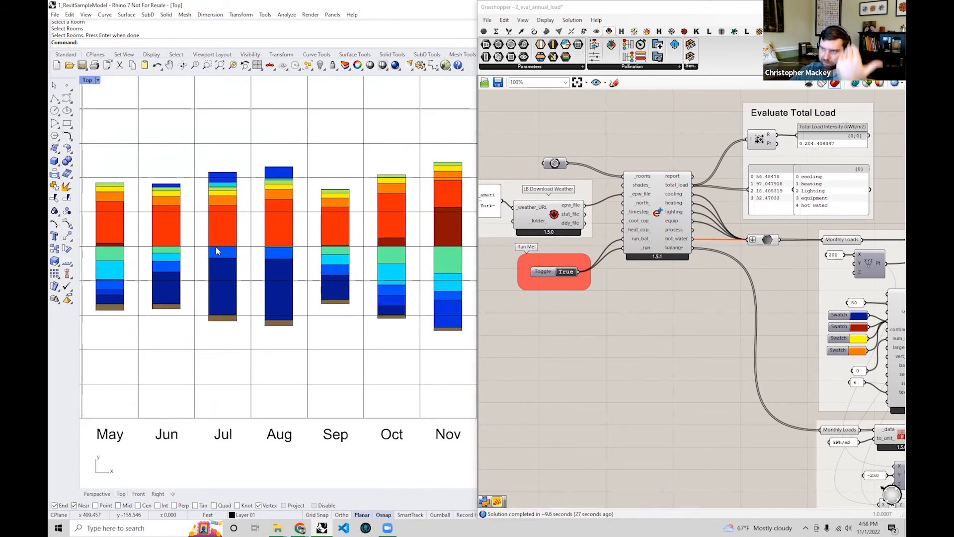
pyautogui.moveTo(213, 279); pyautogui.dragTo(450, 271, button='right')
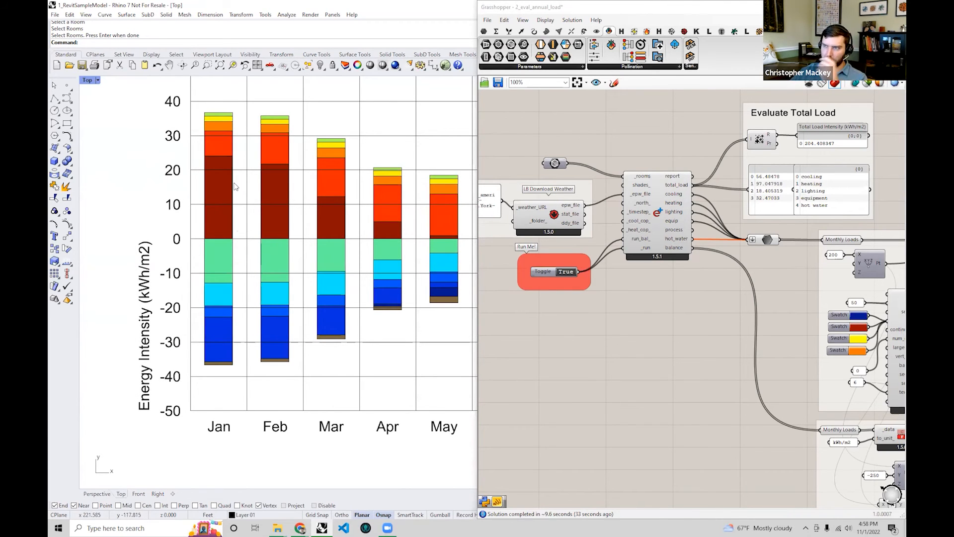
pyautogui.moveTo(234, 243); pyautogui.dragTo(215, 260, button='right')
pyautogui.scroll(-5, 214, 261)
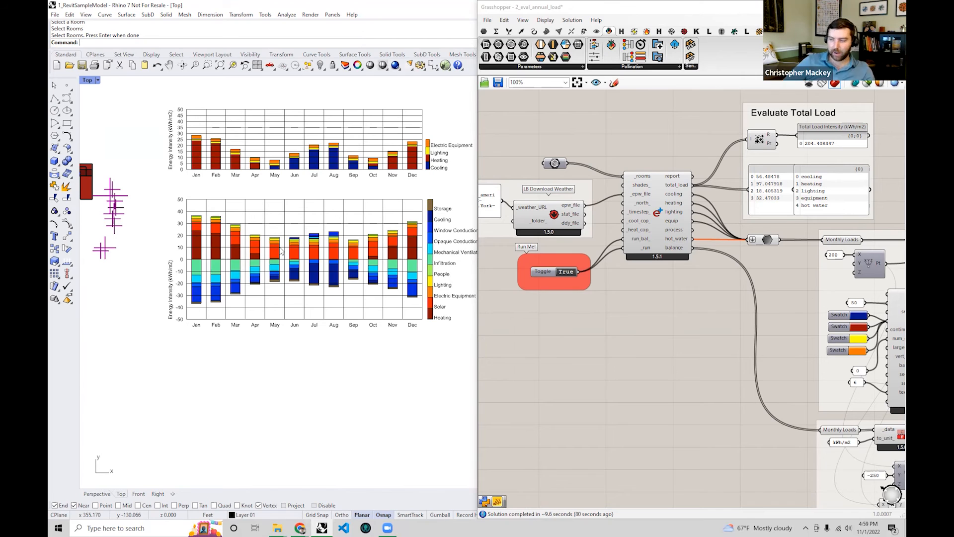
# - Switch to the Pollination Rhino Plugin slides in the browser and review the Ladybug Tools plugin slide in presentation mode
pyautogui.moveTo(306, 527)
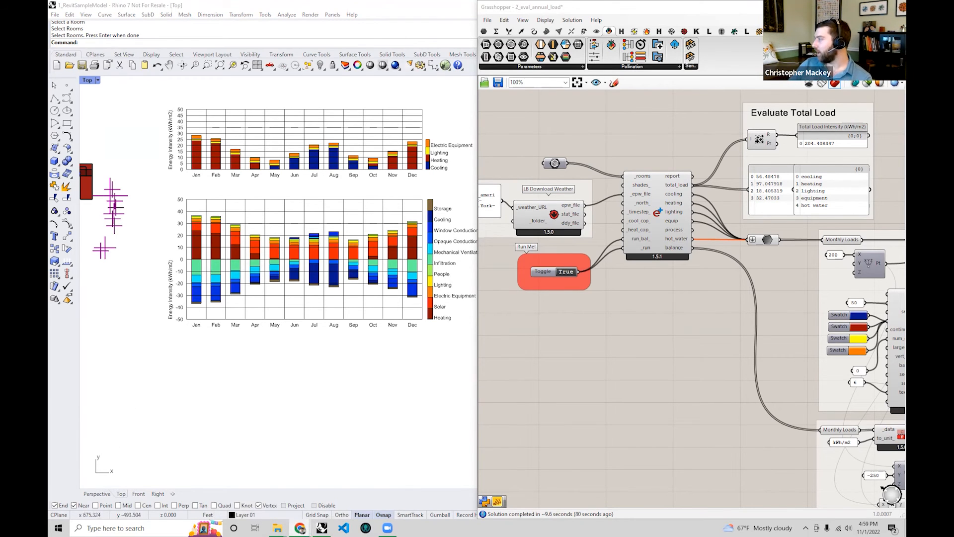
pyautogui.hotkey('alt', 'Tab')
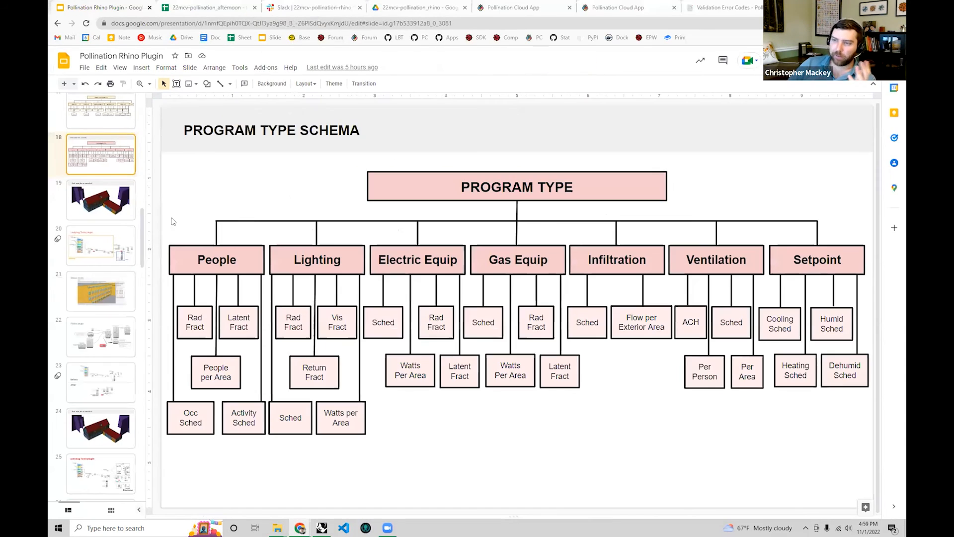
pyautogui.click(102, 200)
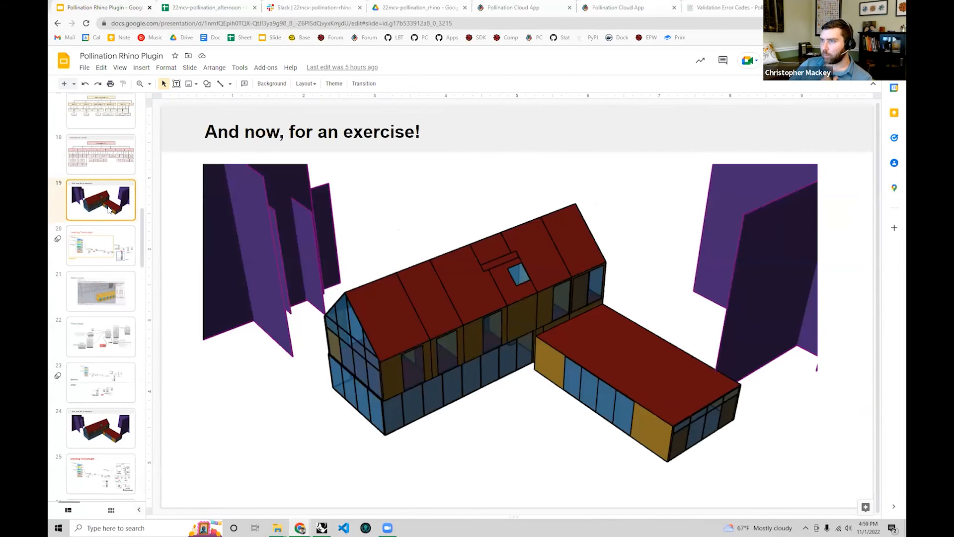
pyautogui.press('Down')
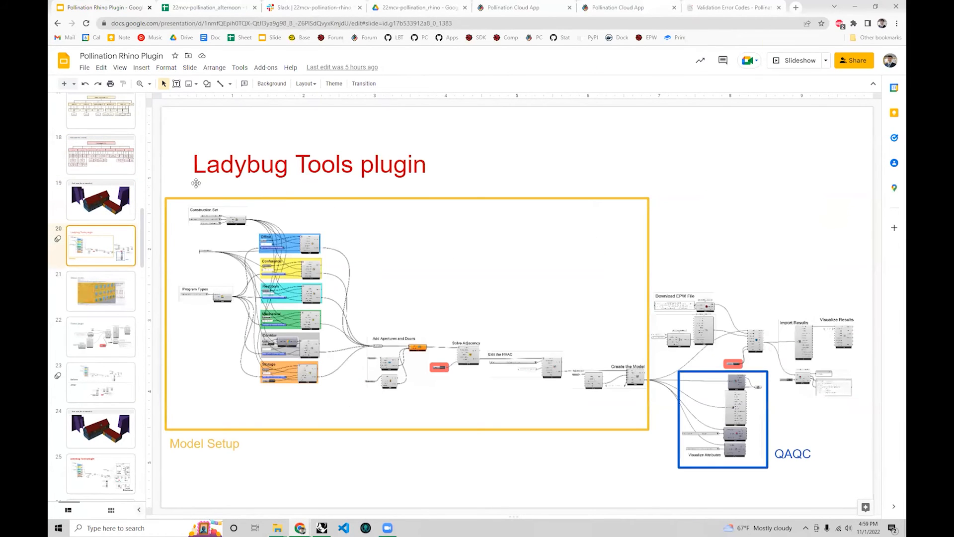
pyautogui.scroll(-2, 113, 234)
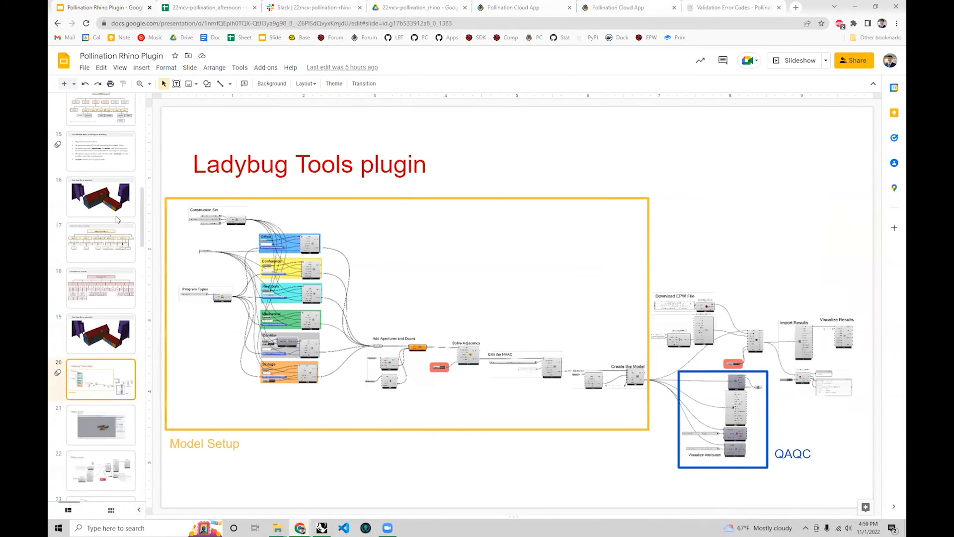
pyautogui.scroll(2, 118, 219)
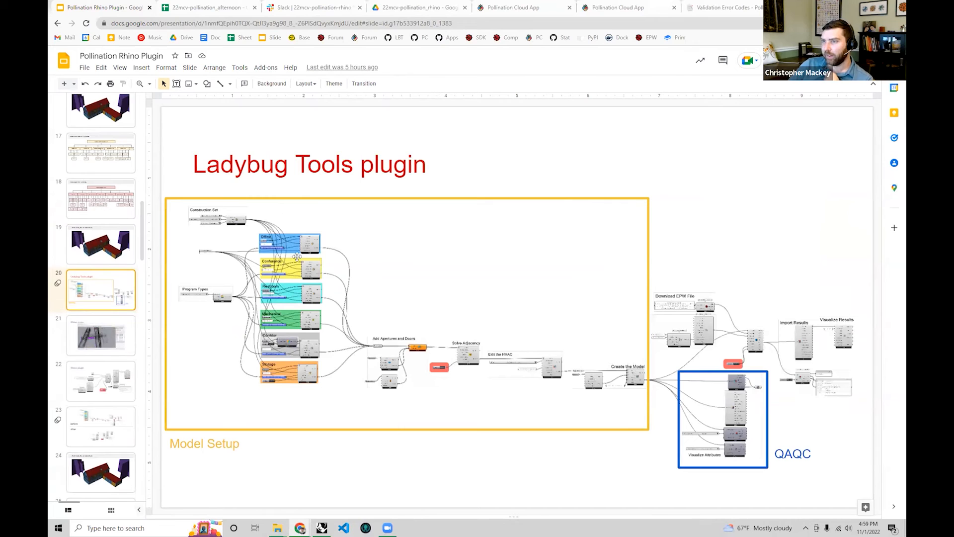
pyautogui.click(804, 64)
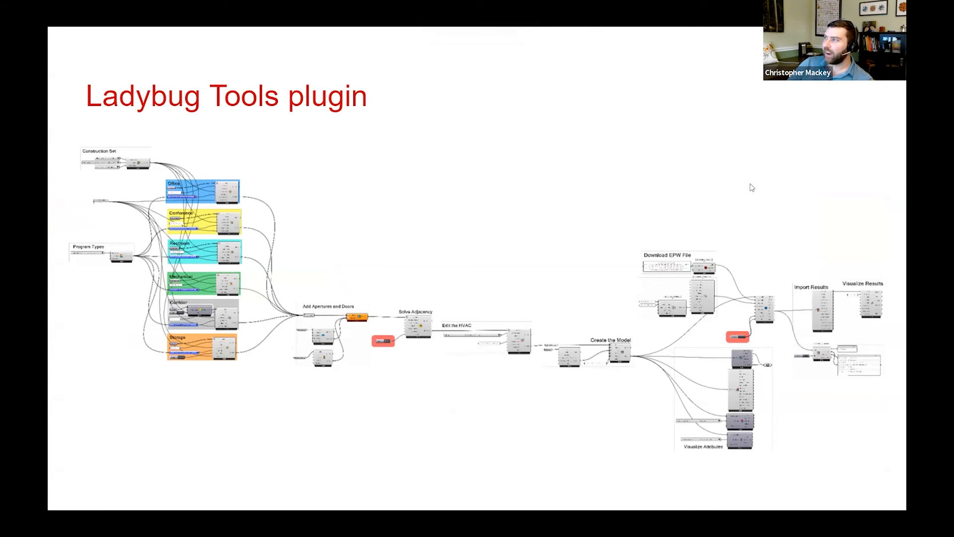
pyautogui.press('Escape')
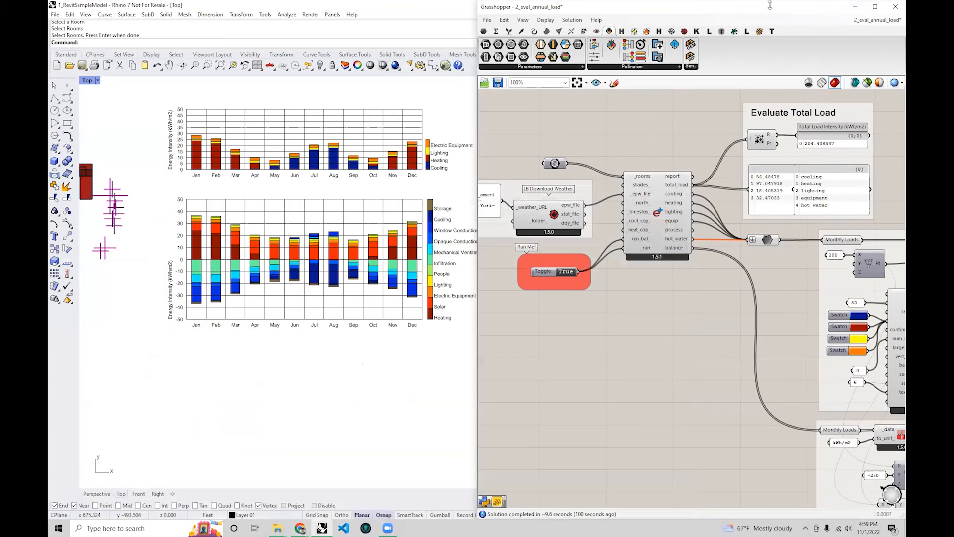
# - Minimize Grasshopper and show the Pollination Apps panel in Rhino, widened to fit the app gallery
pyautogui.click(855, 7)
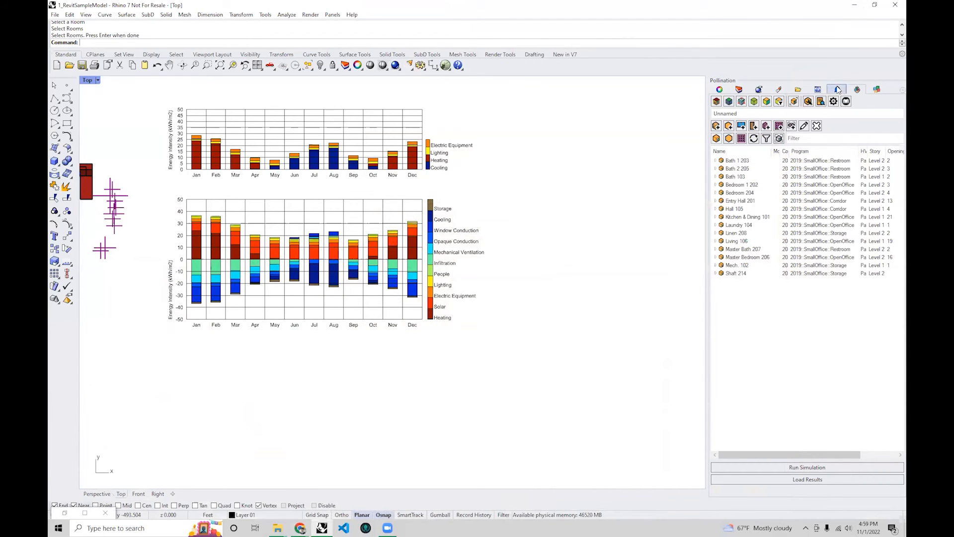
pyautogui.click(877, 90)
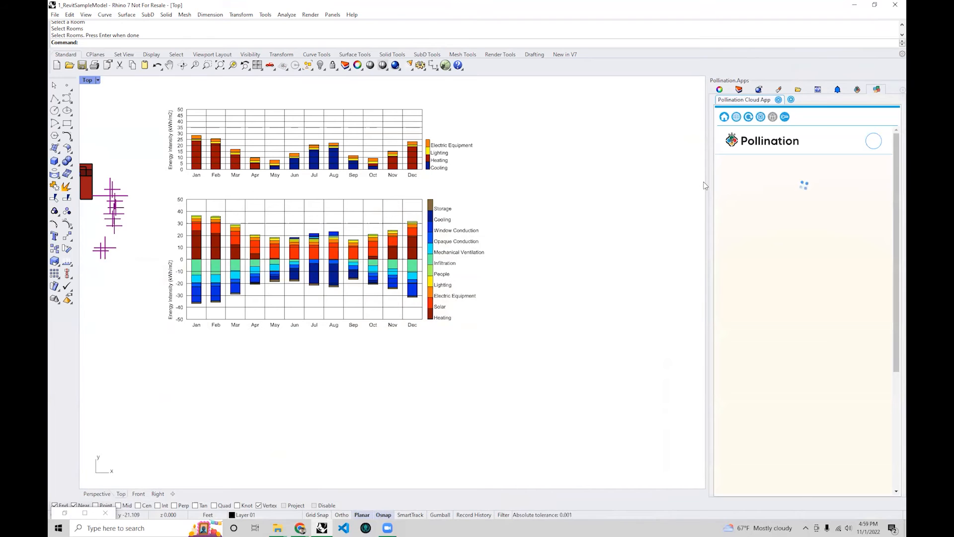
pyautogui.moveTo(704, 186); pyautogui.dragTo(551, 186)
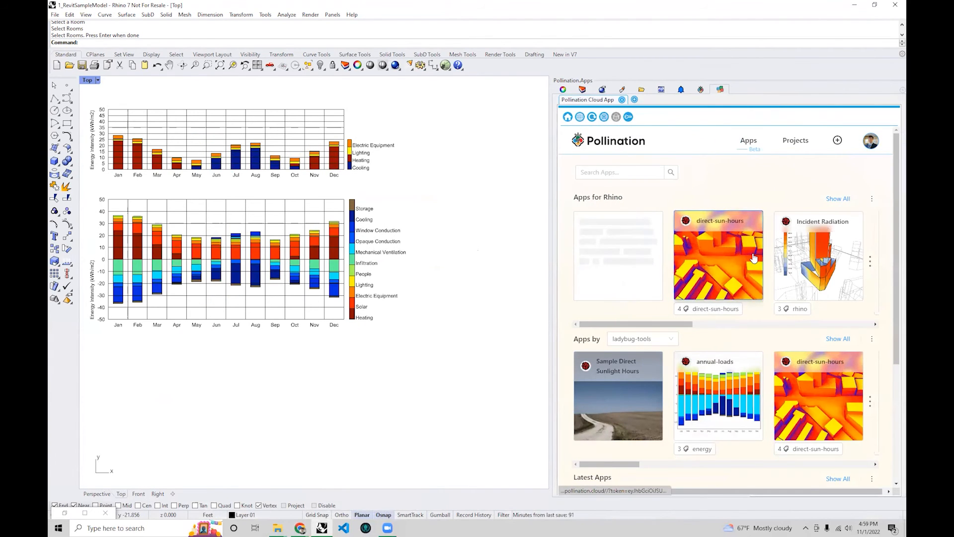
pyautogui.moveTo(754, 258)
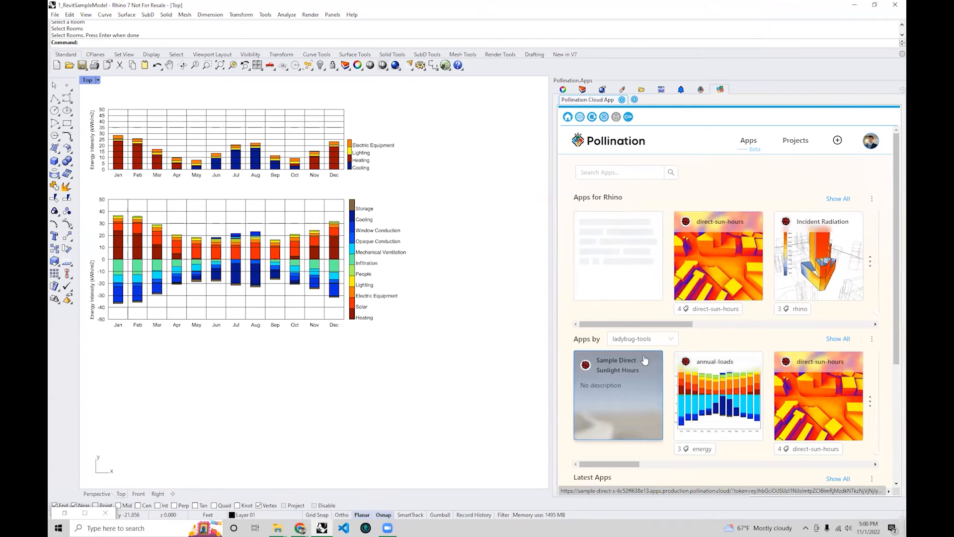
# - Add a second Pollination Cloud App tab and open the Rename Faces by Room Name app from the latest apps
pyautogui.click(634, 100)
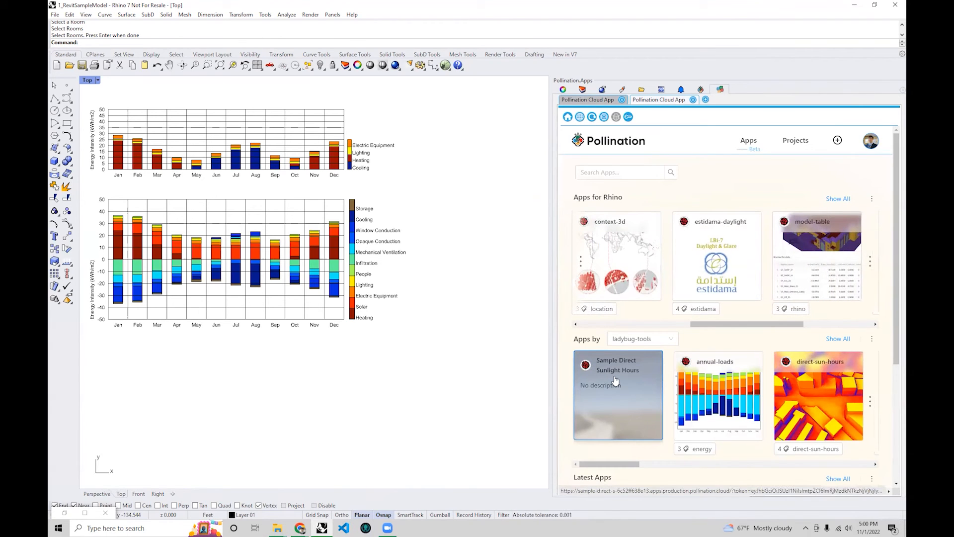
pyautogui.hscroll(3, 615, 380)
pyautogui.scroll(-4, 721, 348)
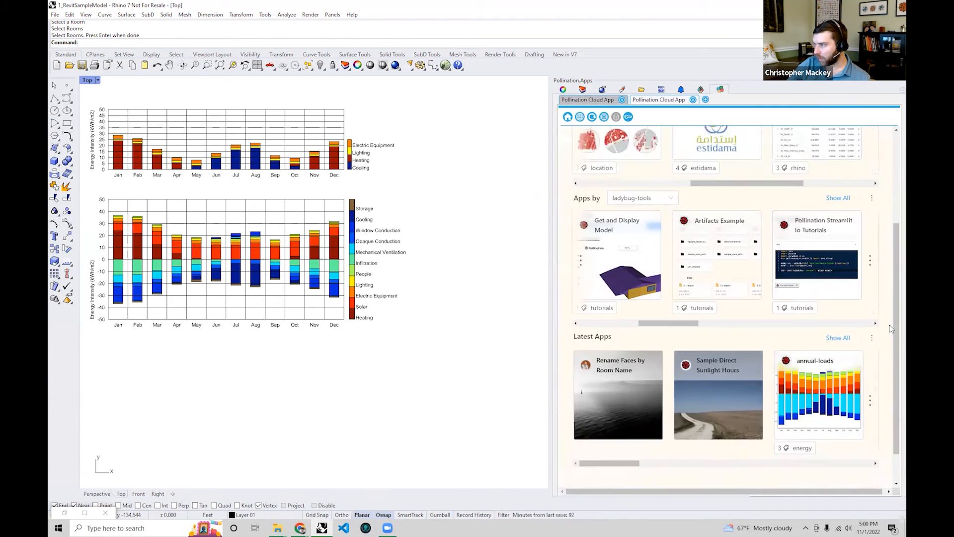
pyautogui.click(627, 354)
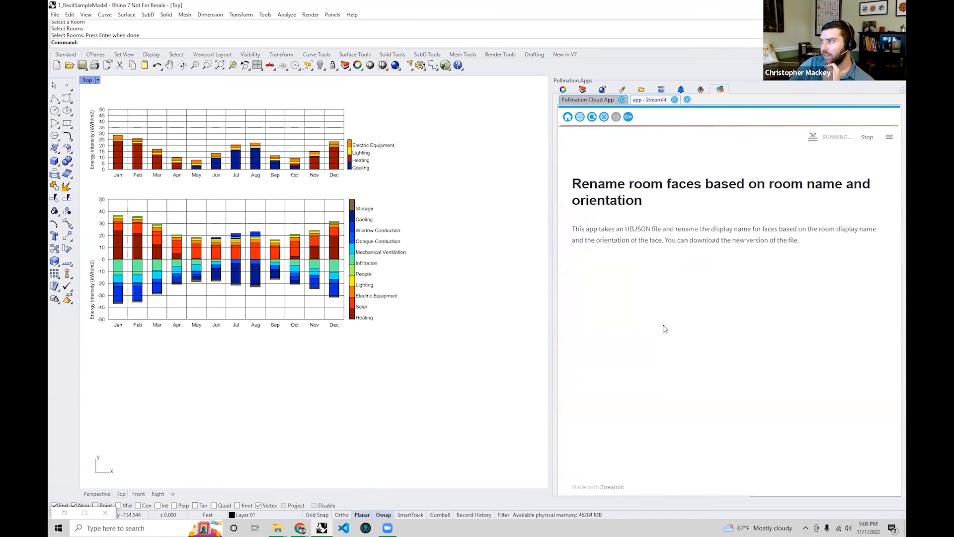
# - Maximize the Perspective viewport on the house and get the model into the face-renaming app
pyautogui.doubleClick(83, 80)
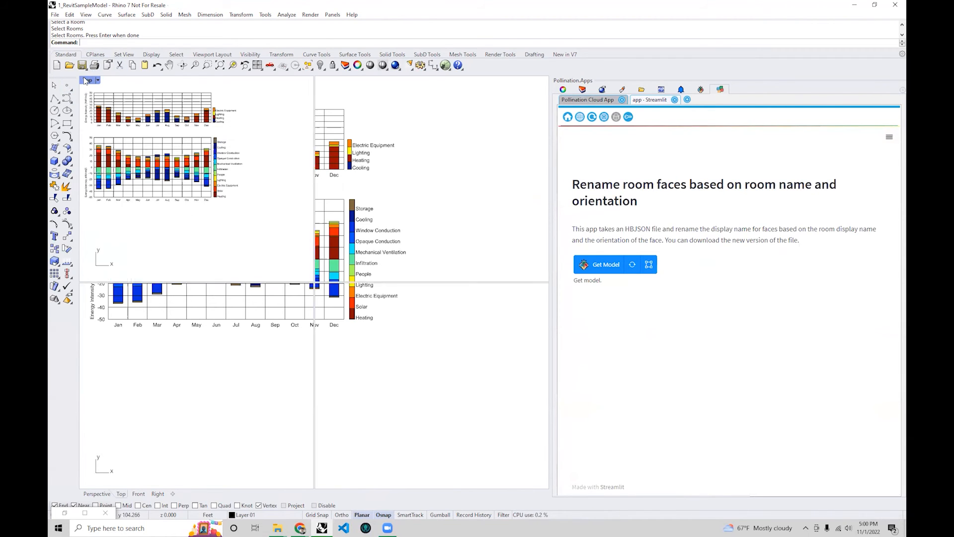
pyautogui.doubleClick(328, 79)
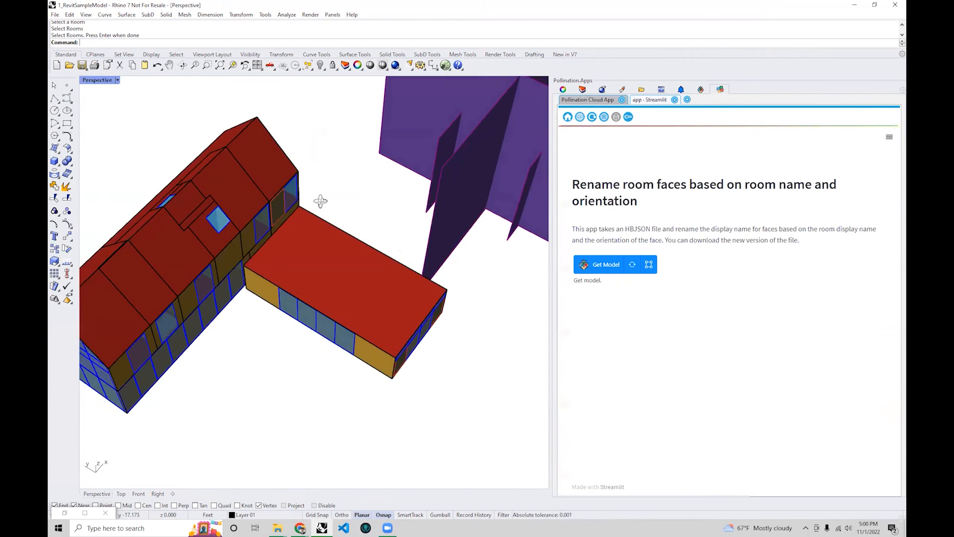
pyautogui.scroll(-2, 285, 197)
pyautogui.scroll(2, 286, 197)
pyautogui.keyDown('shift'); pyautogui.moveTo(301, 241); pyautogui.dragTo(326, 247, button='right'); pyautogui.keyUp('shift')
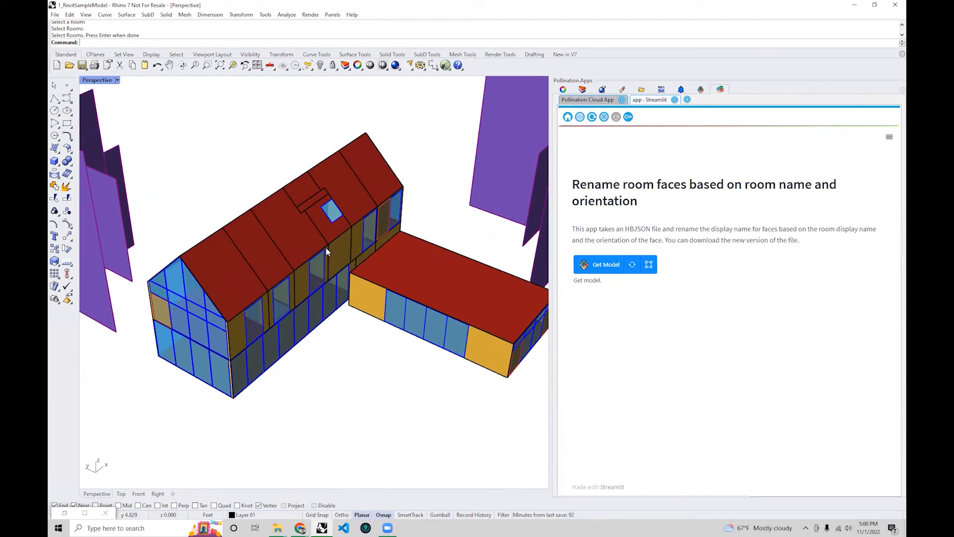
pyautogui.click(602, 264)
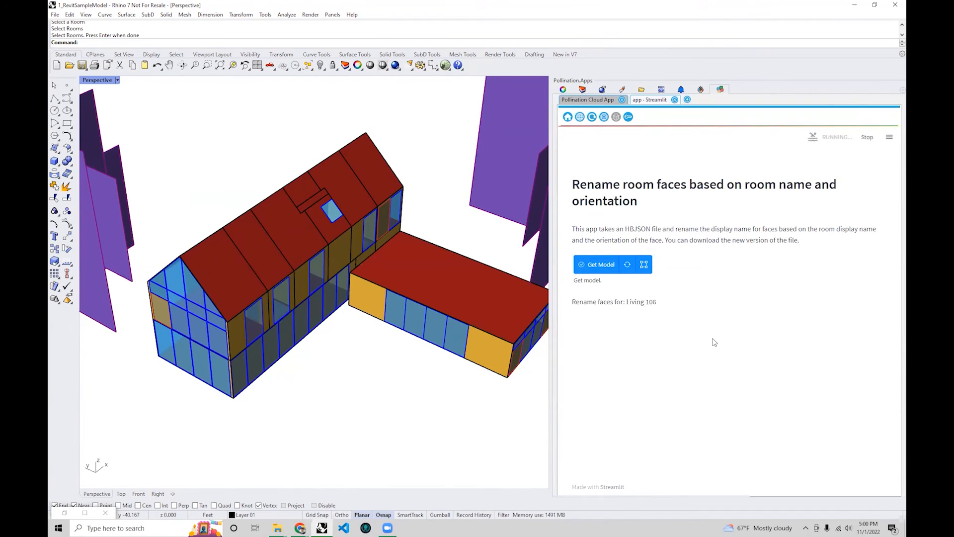
# - Download the updated HBJSON file with the renamed room faces
pyautogui.scroll(-4, 671, 295)
pyautogui.click(629, 401)
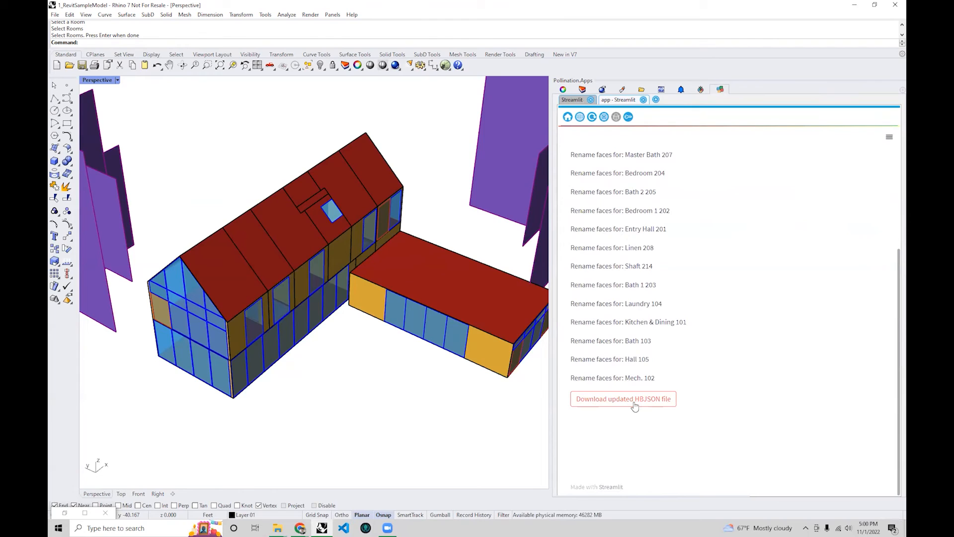
pyautogui.click(632, 401)
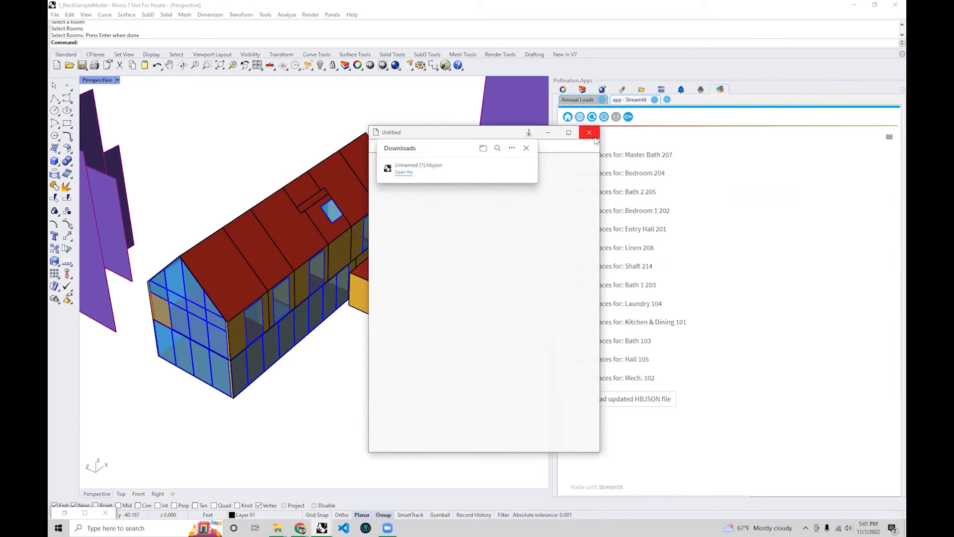
# - Open the downloaded Unnamed (1).hbjson in Rhino, accepting the validation report and the unit change from millimeters to feet
pyautogui.click(422, 171)
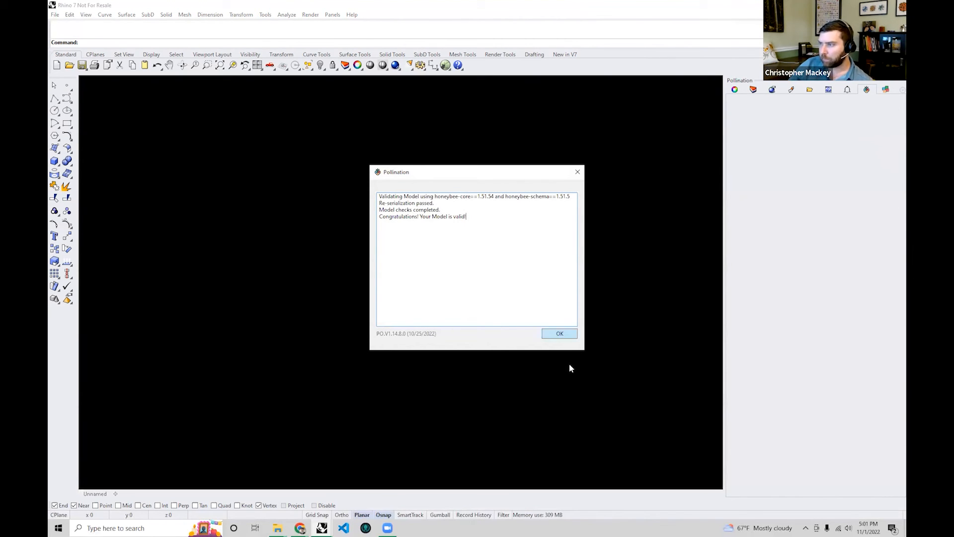
pyautogui.click(560, 334)
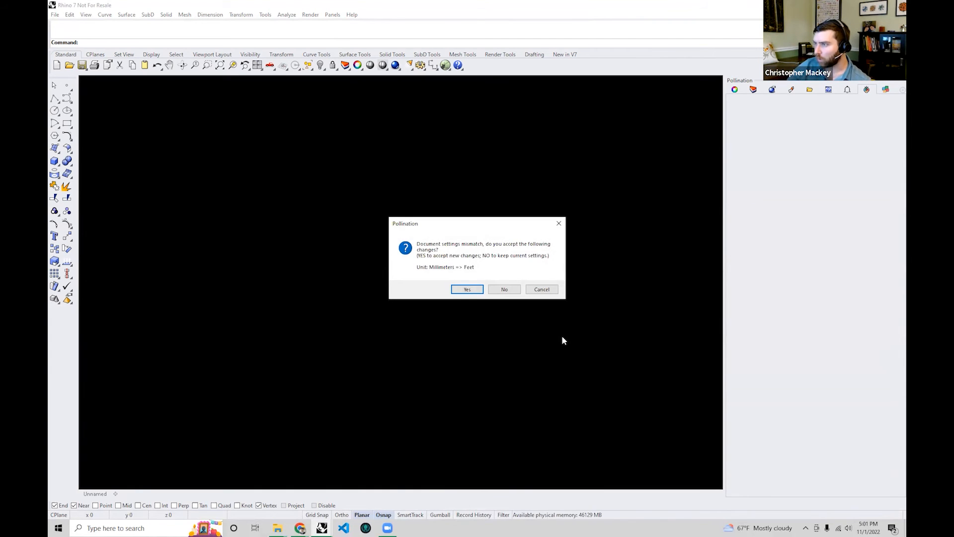
pyautogui.click(466, 289)
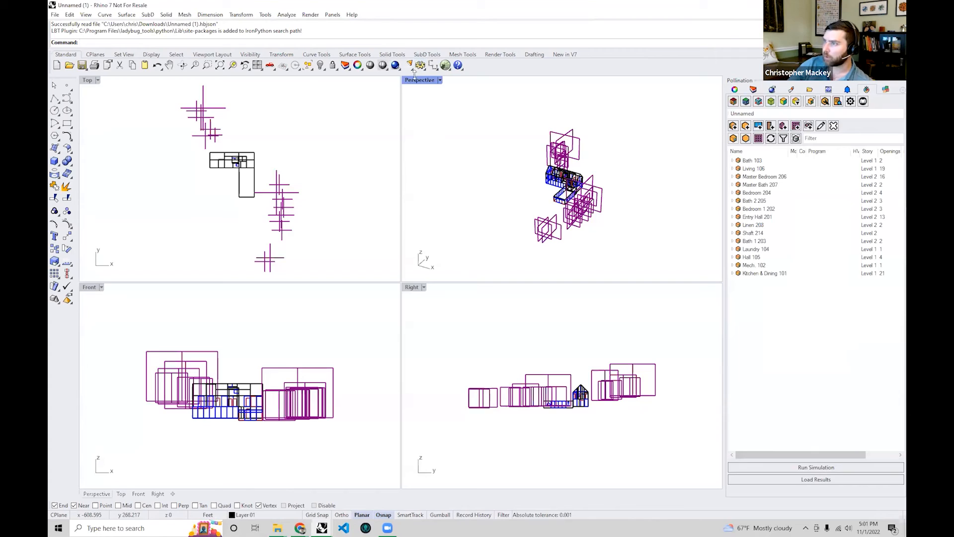
# - Maximize the Perspective viewport on the reopened model and highlight the Master Bedroom 206 room
pyautogui.doubleClick(410, 82)
pyautogui.scroll(6, 507, 251)
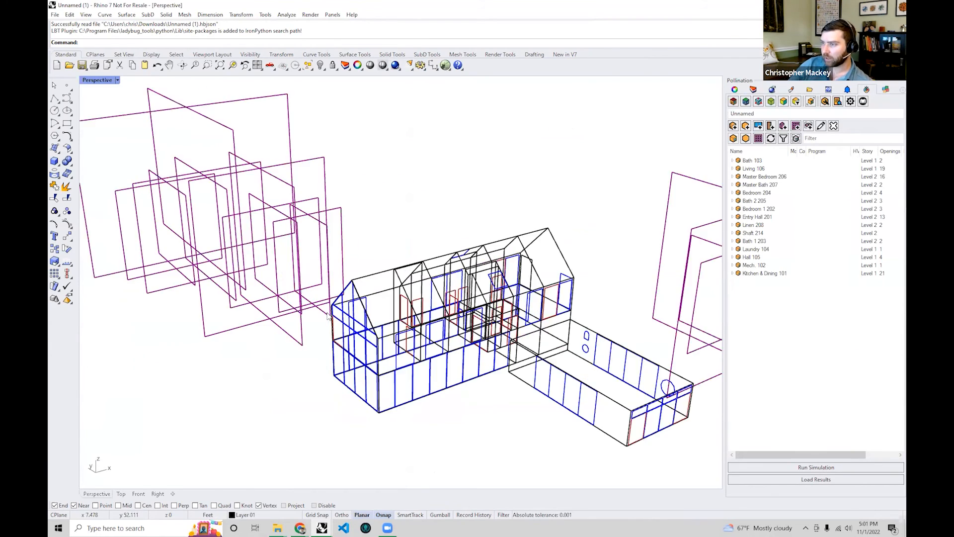
pyautogui.moveTo(557, 383); pyautogui.dragTo(473, 343, button='right')
pyautogui.click(760, 176)
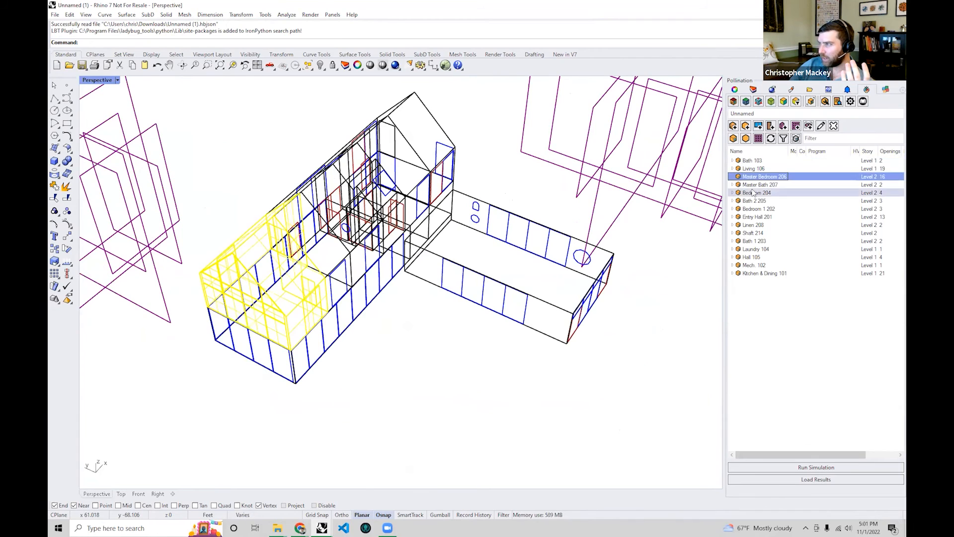
# - Expand Bath 103 and Living 106 in the room list and check individual renamed faces against the model
pyautogui.click(733, 160)
pyautogui.click(761, 184)
pyautogui.click(764, 201)
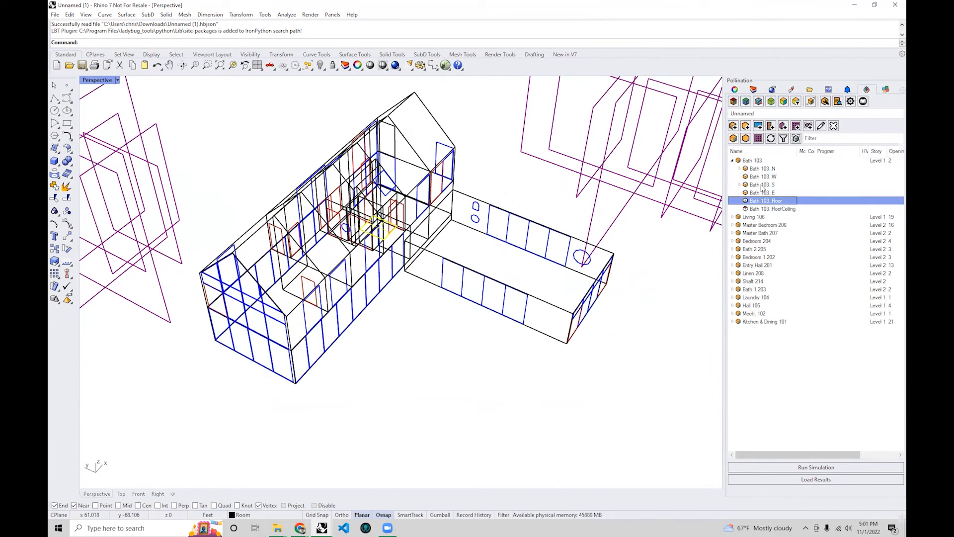
pyautogui.click(762, 169)
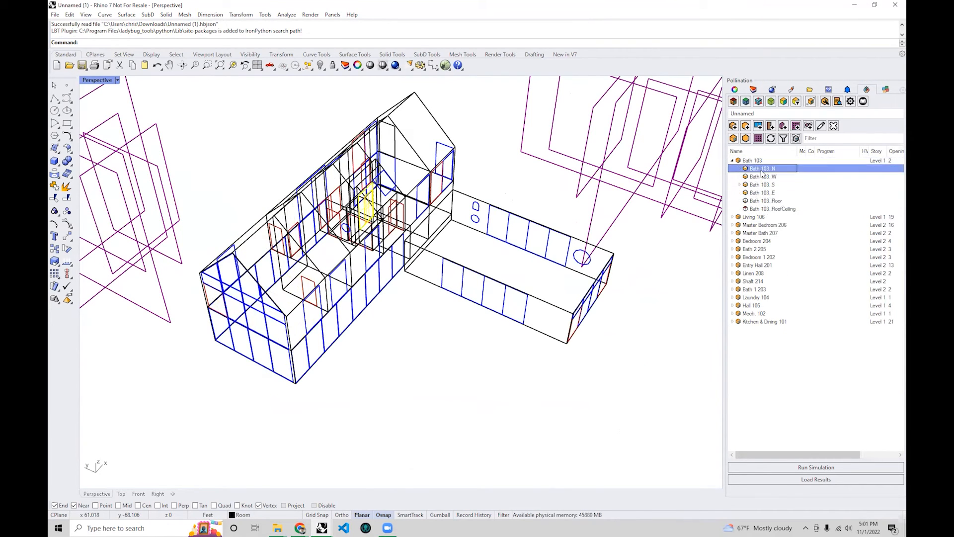
pyautogui.click(733, 216)
pyautogui.click(763, 225)
pyautogui.click(763, 241)
pyautogui.click(763, 265)
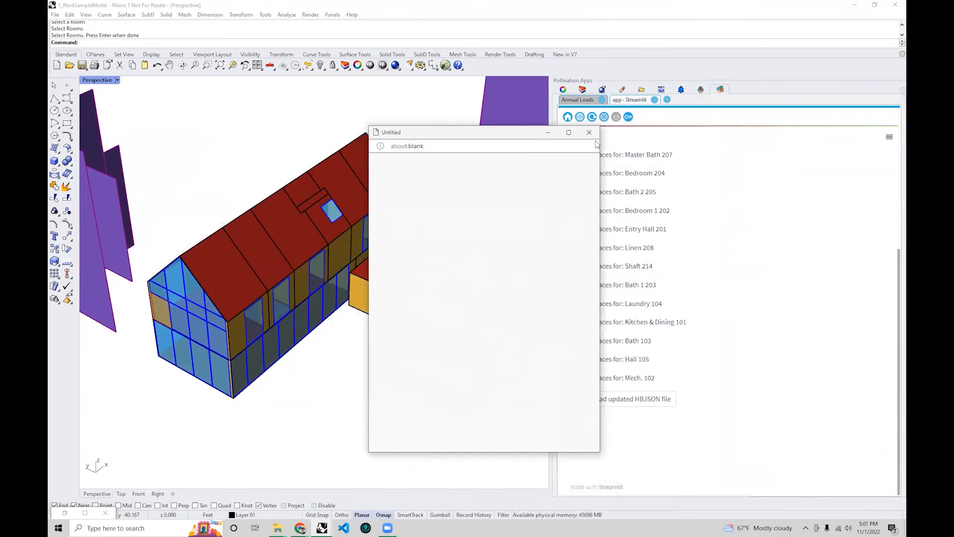
# - Close the blank pop-up window, return to the Annual Loads app and get the Rhino model into it
pyautogui.click(592, 134)
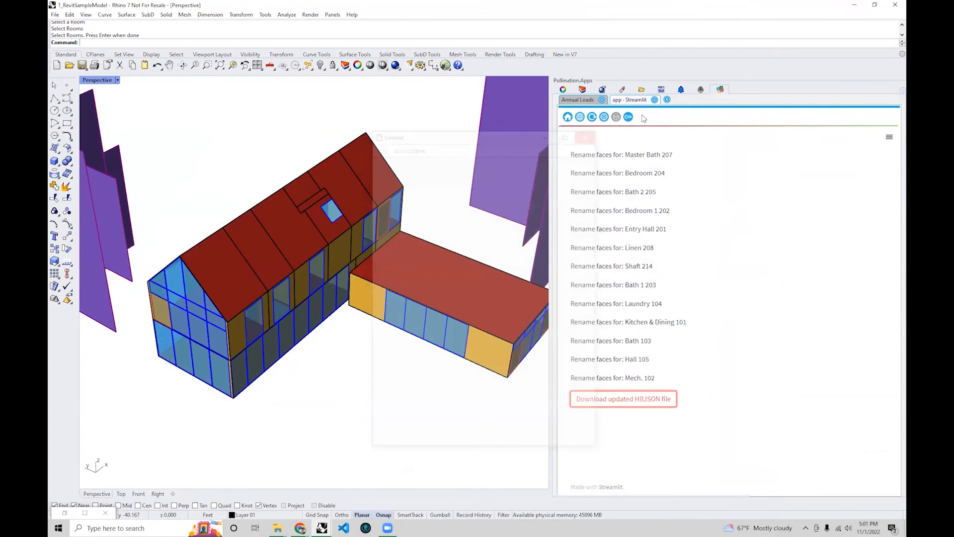
pyautogui.click(585, 104)
pyautogui.moveTo(408, 285)
pyautogui.mouseDown(button='right')
pyautogui.moveTo(423, 299)
pyautogui.moveTo(398, 283)
pyautogui.mouseUp(button='right')
pyautogui.click(600, 266)
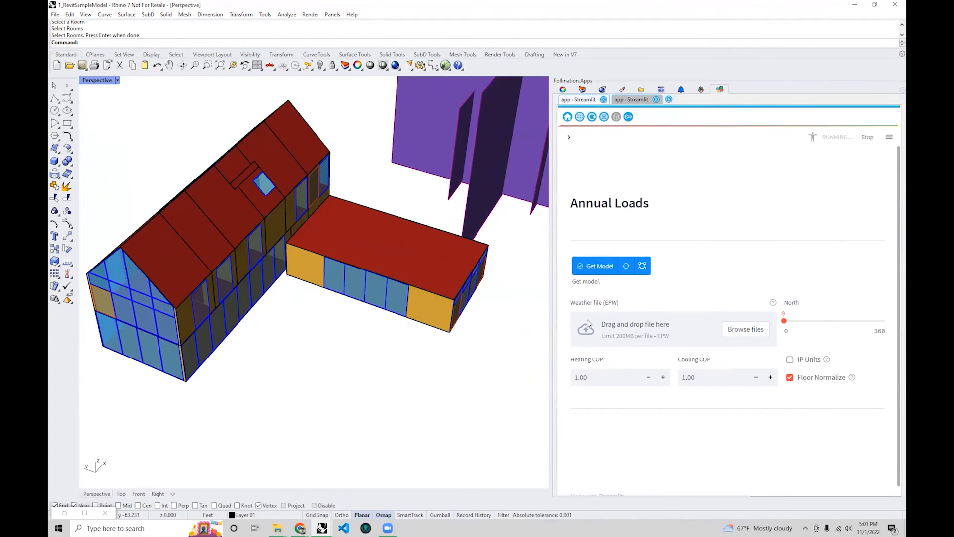
# - Load the weather file USA_IL_Chicago.OHare.Intl.AP.725300_TMYx.2007-2021.epw from Downloads into the Annual Loads app
pyautogui.click(760, 336)
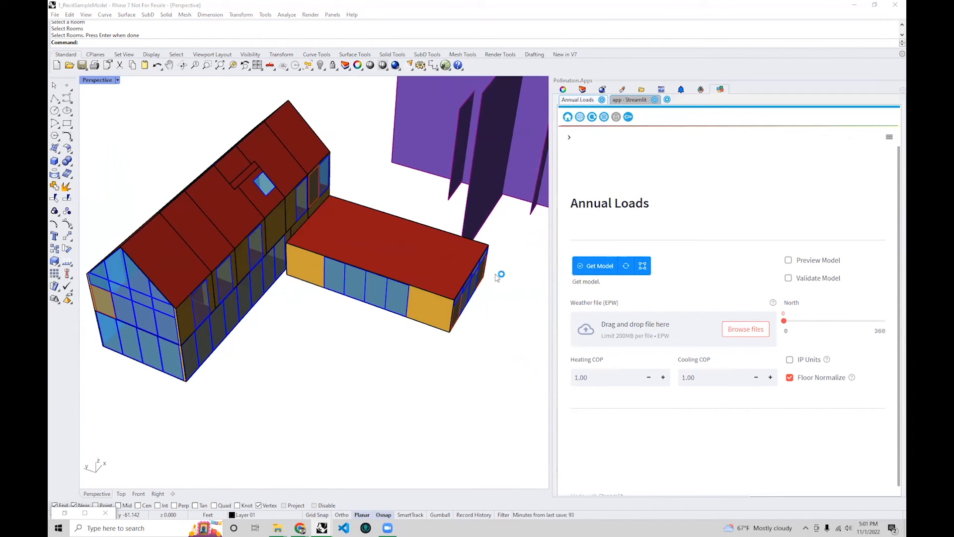
pyautogui.click(218, 98)
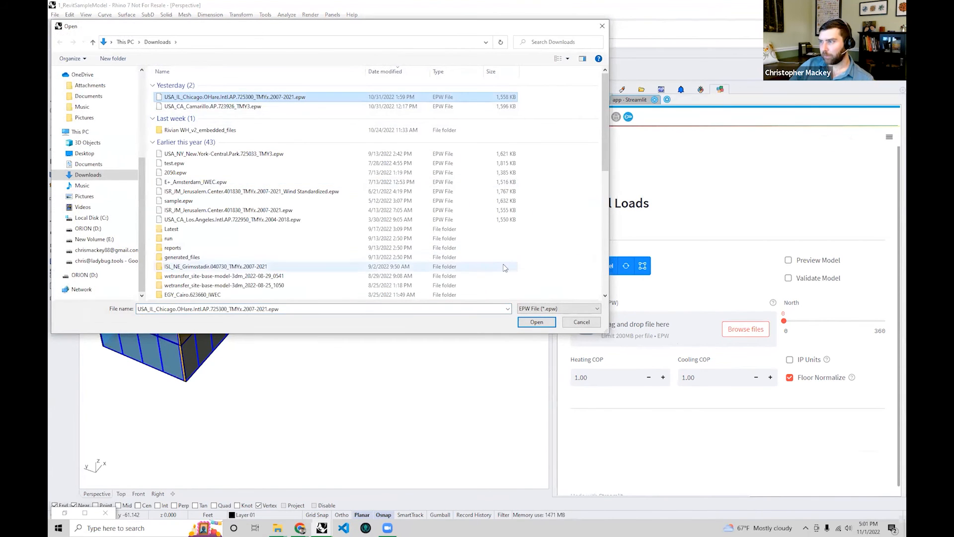
pyautogui.click(538, 323)
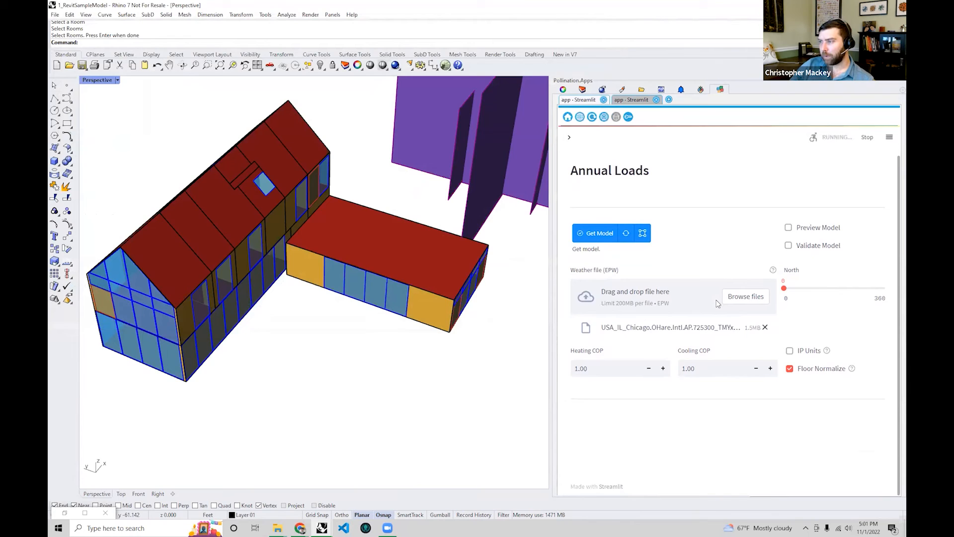
# - Examine the total load, the Monthly Load and Monthly Load Balance charts, and the Room Summary table in the Annual Loads results
pyautogui.scroll(-1, 629, 338)
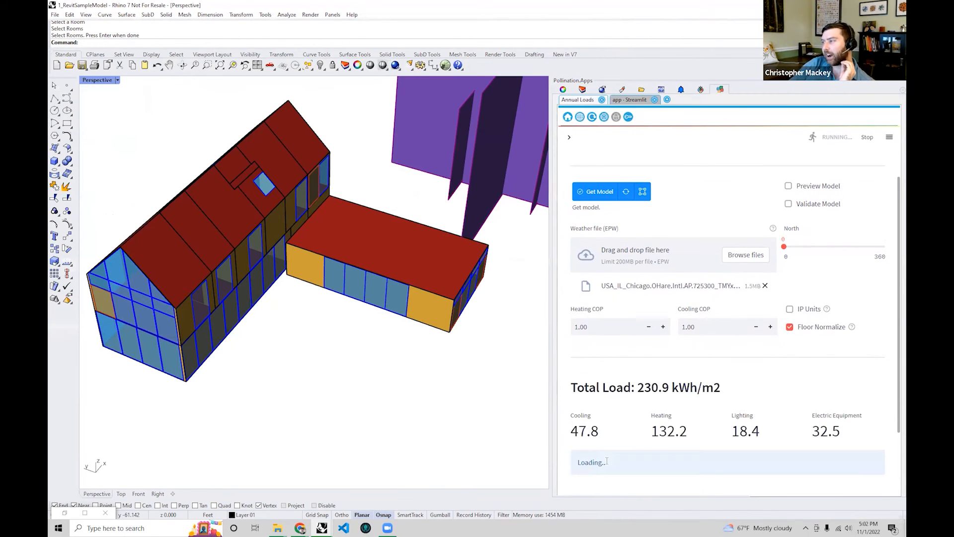
pyautogui.scroll(-7, 742, 451)
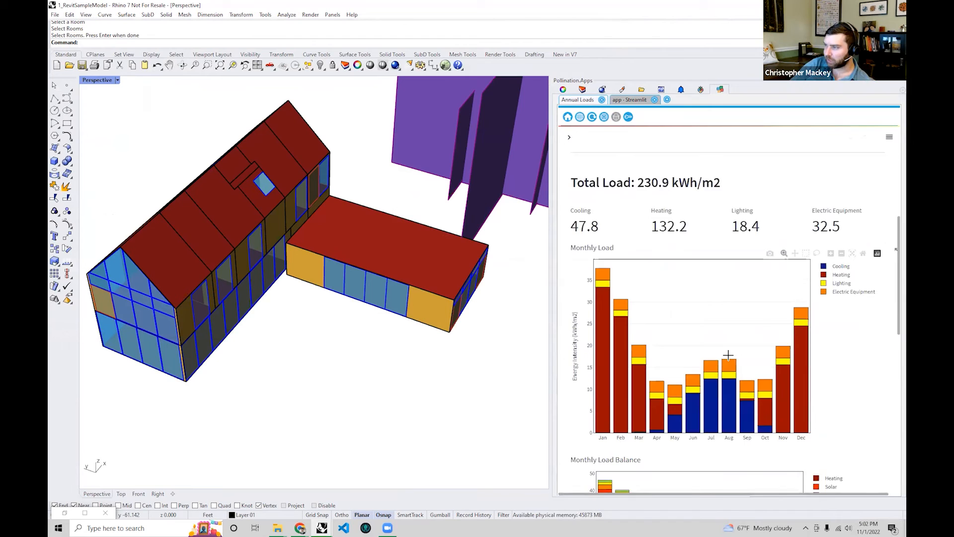
pyautogui.scroll(7, 724, 362)
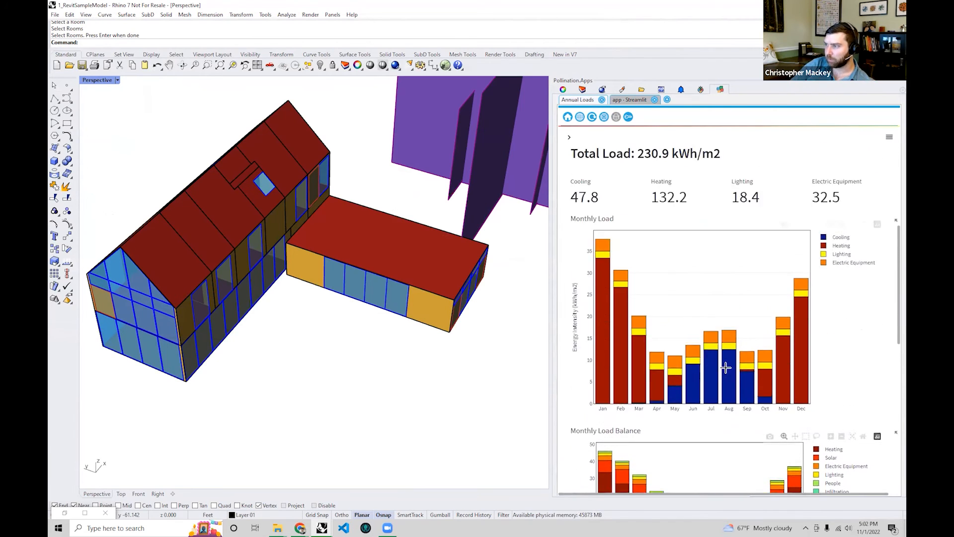
pyautogui.scroll(-8, 722, 404)
pyautogui.scroll(-5, 722, 343)
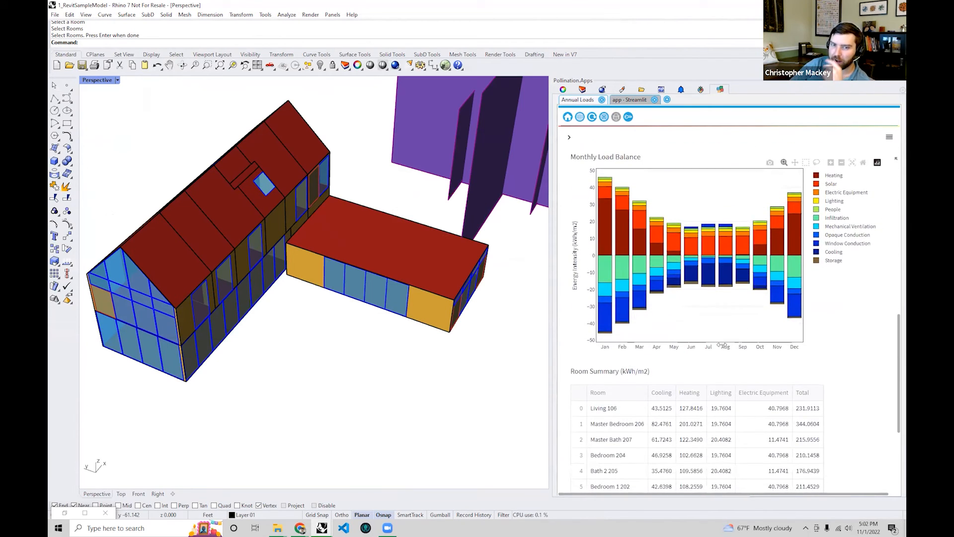
pyautogui.scroll(1, 671, 298)
pyautogui.scroll(-1, 650, 285)
pyautogui.moveTo(591, 247); pyautogui.dragTo(769, 383)
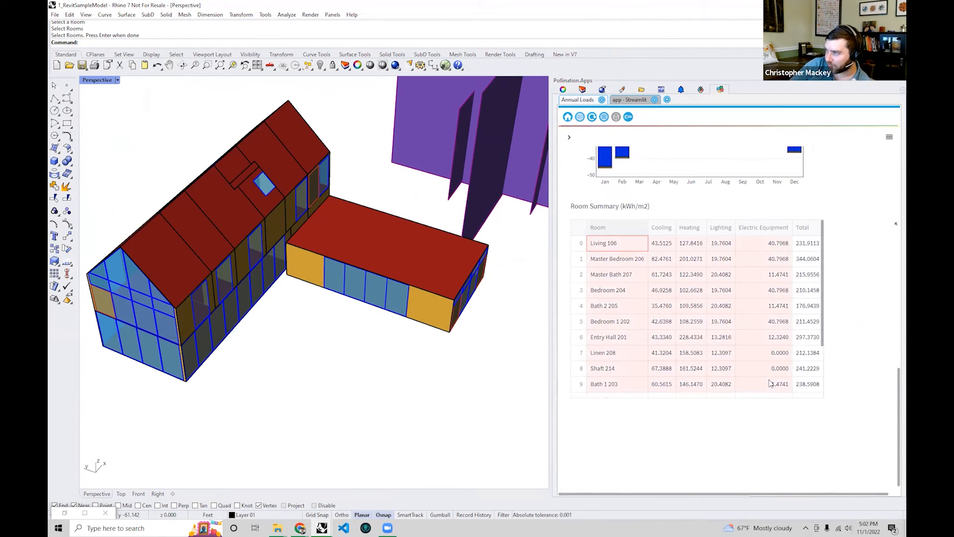
pyautogui.scroll(4, 772, 353)
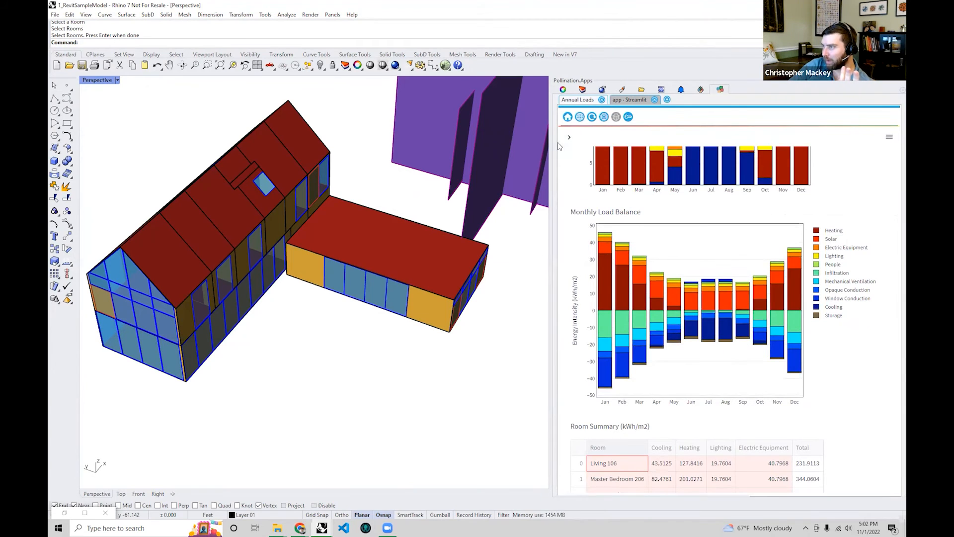
pyautogui.click(853, 218)
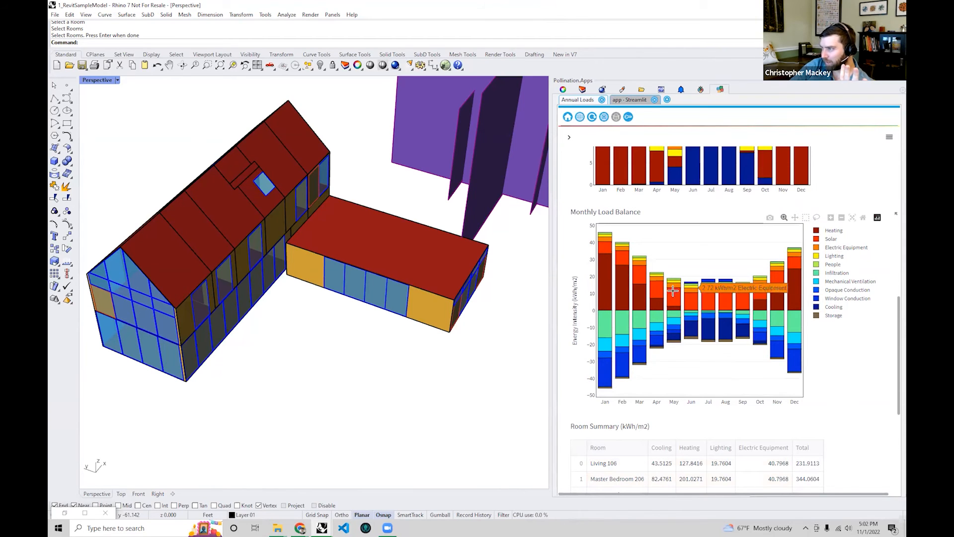
pyautogui.scroll(5, 689, 283)
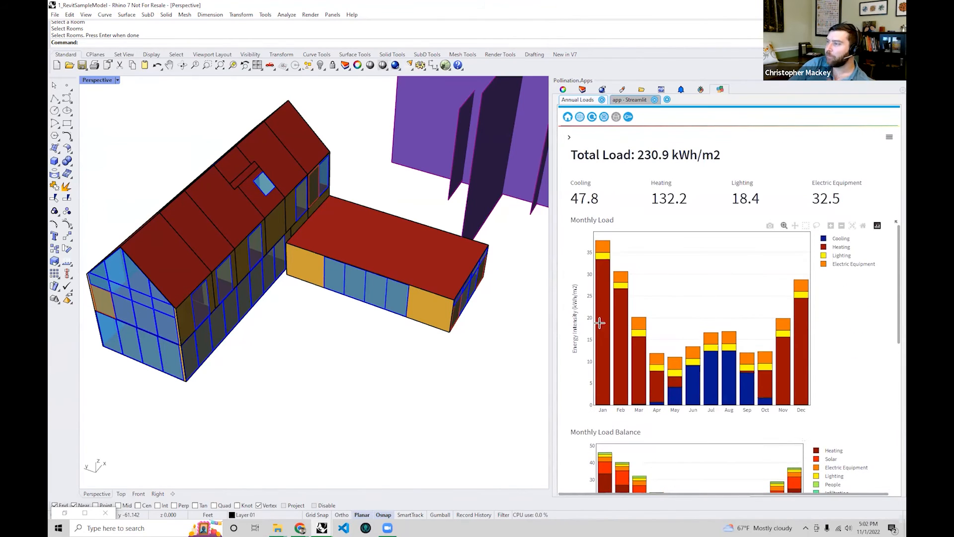
pyautogui.scroll(2, 641, 189)
pyautogui.scroll(-3, 656, 209)
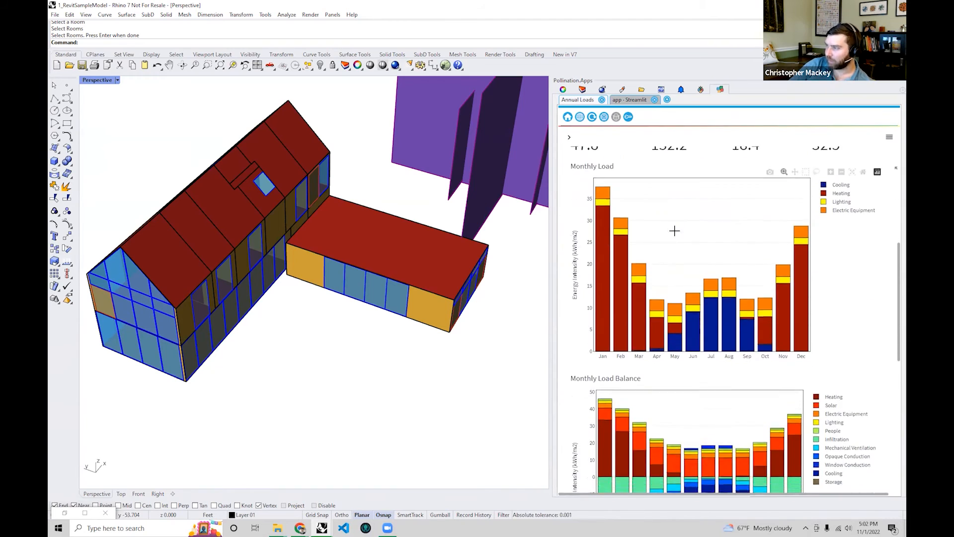
# - Switch the Annual Loads results to IP units and review the recalculated loads
pyautogui.scroll(7, 745, 278)
pyautogui.click(790, 296)
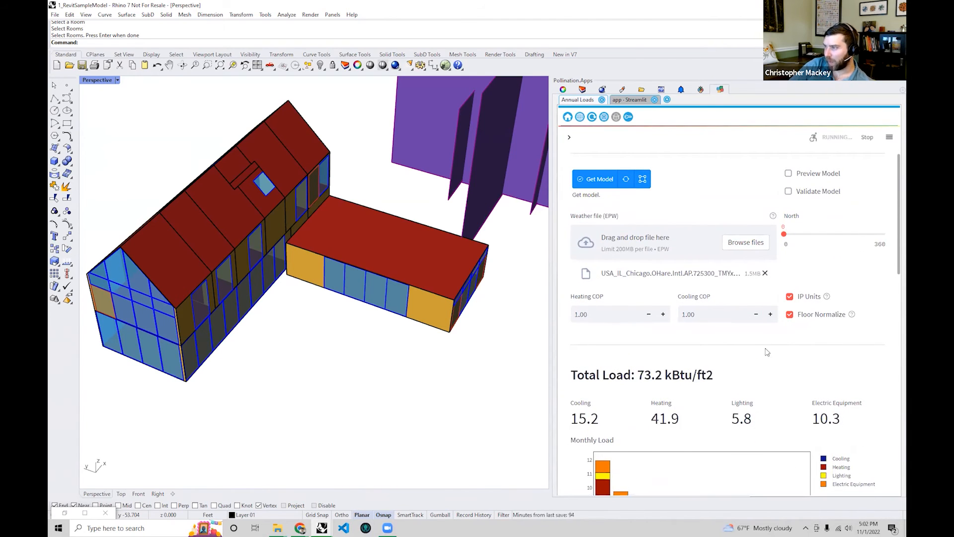
pyautogui.scroll(-2, 775, 348)
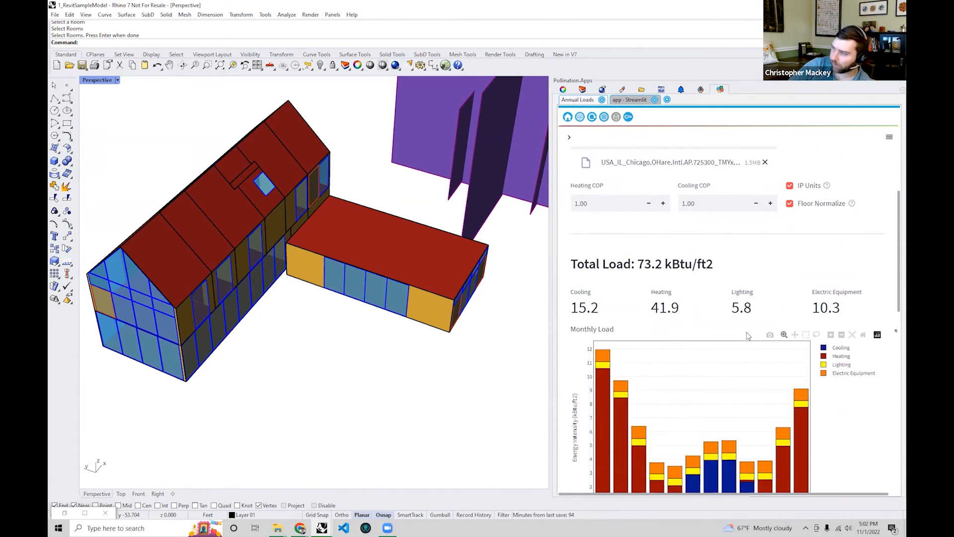
pyautogui.scroll(-2, 745, 331)
pyautogui.scroll(3, 742, 324)
pyautogui.scroll(-5, 743, 323)
pyautogui.scroll(4, 743, 323)
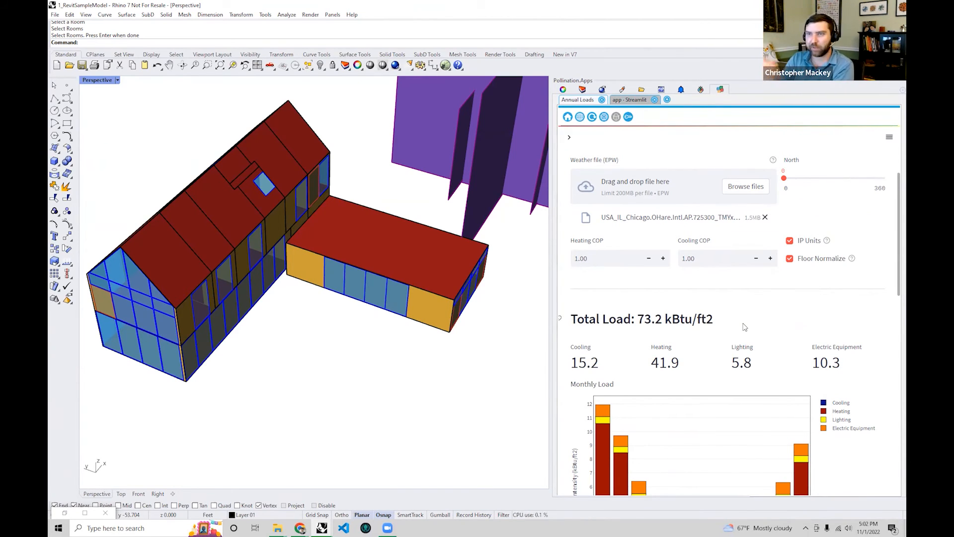
pyautogui.scroll(3, 736, 293)
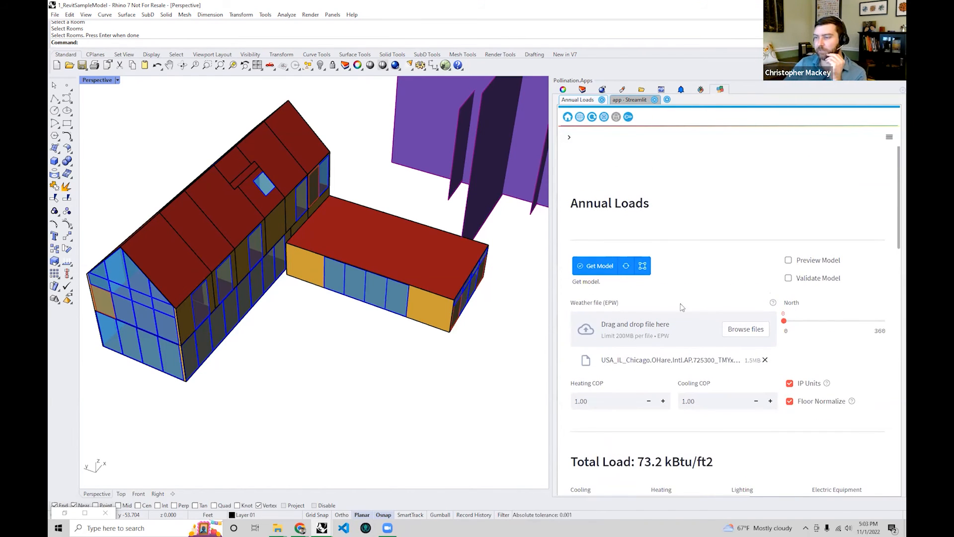
# - Switch to the Pollination Rhino Plugin presentation in Google Slides and show the Rhino plugin slides 21 and 22
pyautogui.moveTo(300, 528)
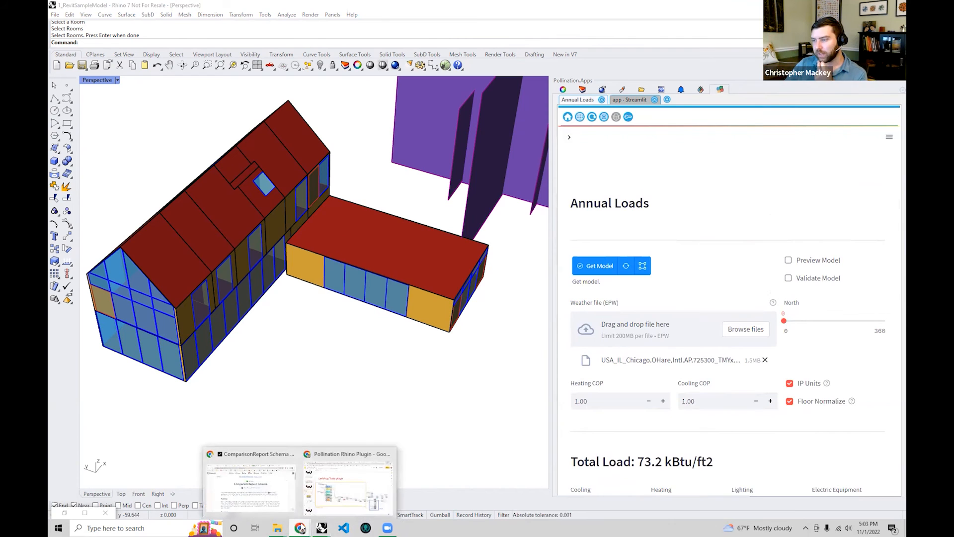
pyautogui.click(342, 508)
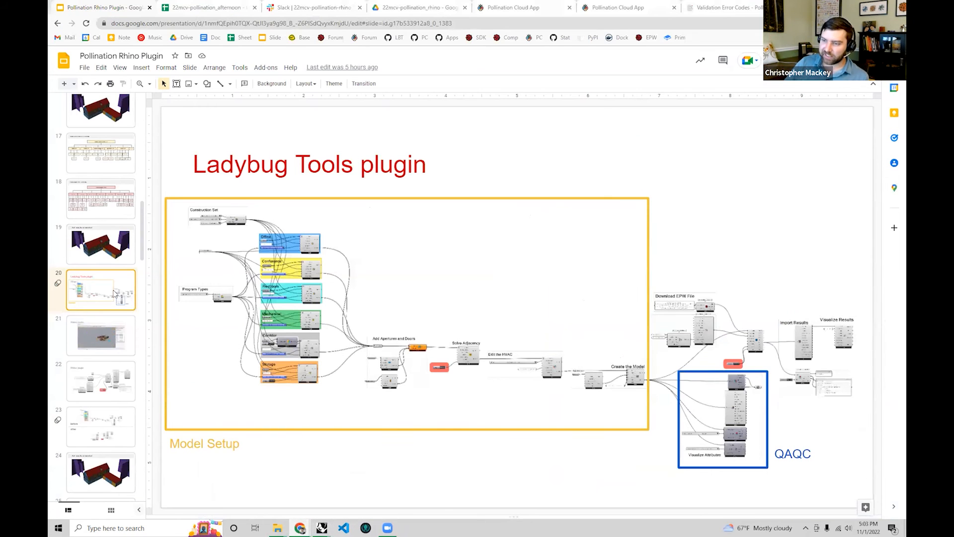
pyautogui.scroll(-2, 116, 294)
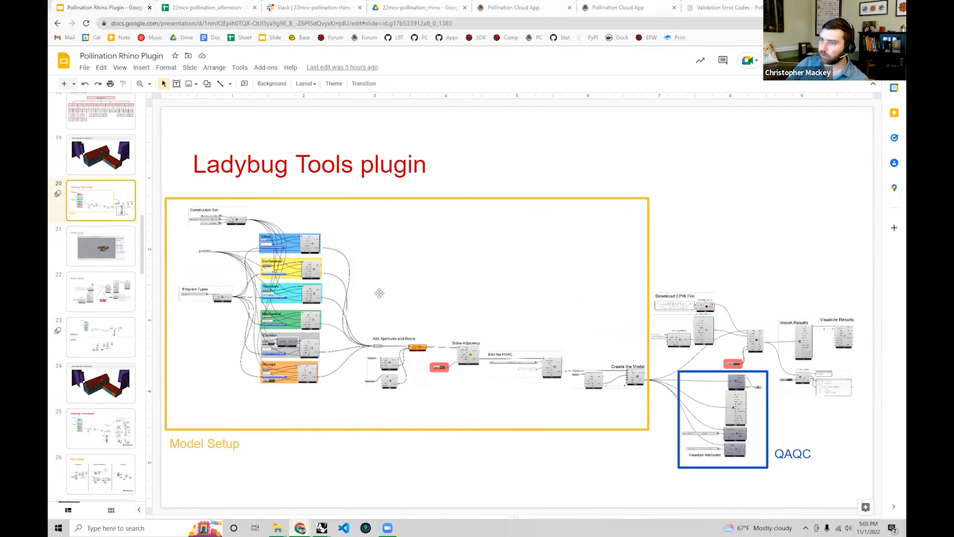
pyautogui.click(92, 246)
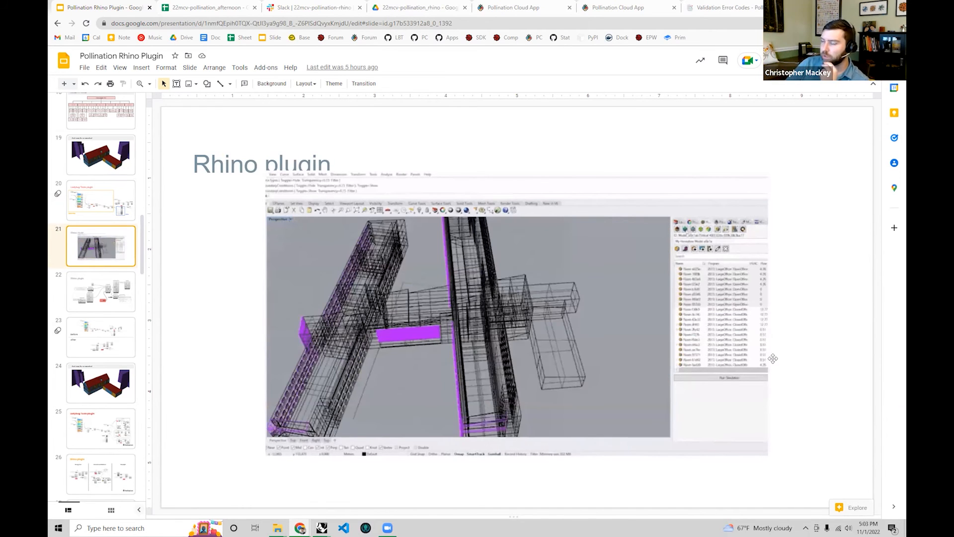
pyautogui.click(114, 294)
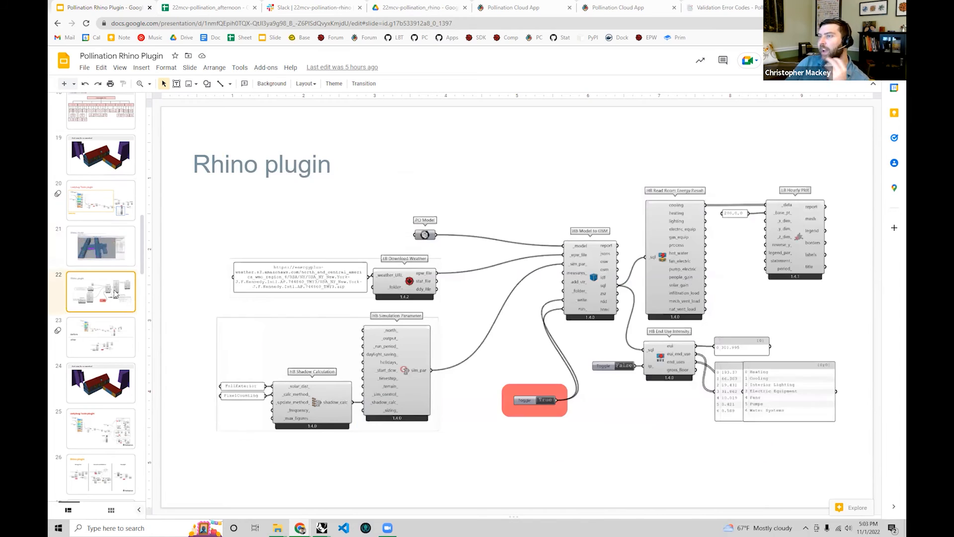
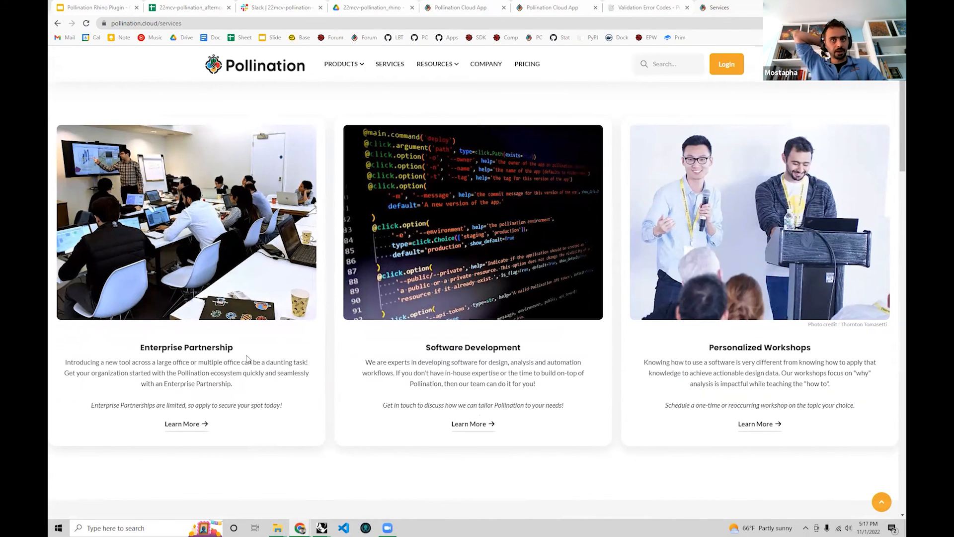
# - Review the Enterprise Partnership, Software Development and Personalized Workshops sections on the Pollination services page
pyautogui.scroll(-9, 519, 402)
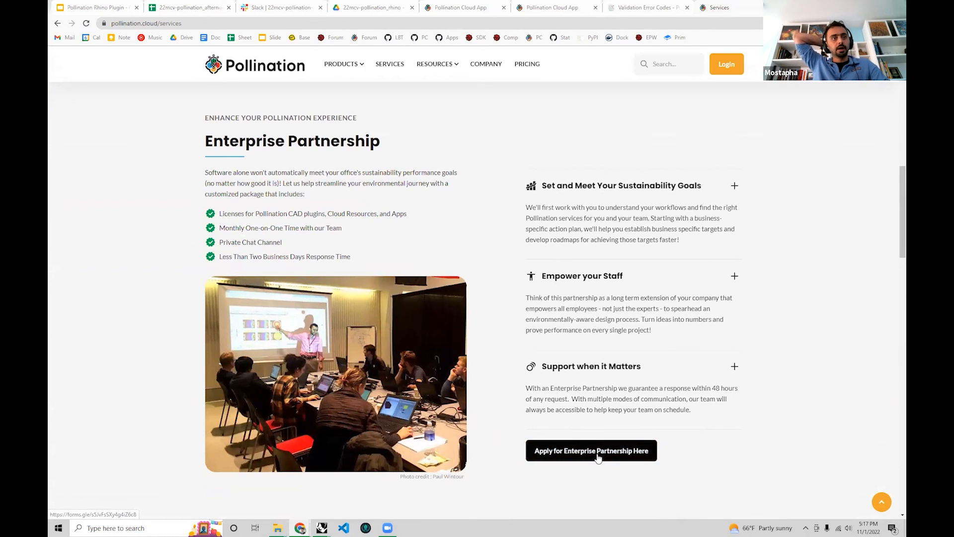
pyautogui.scroll(-15, 598, 458)
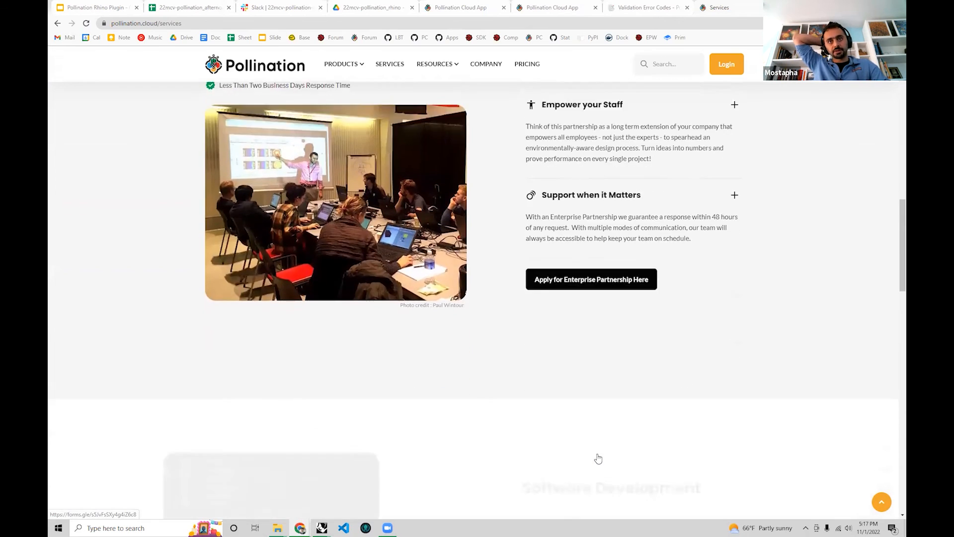
pyautogui.scroll(-2, 598, 457)
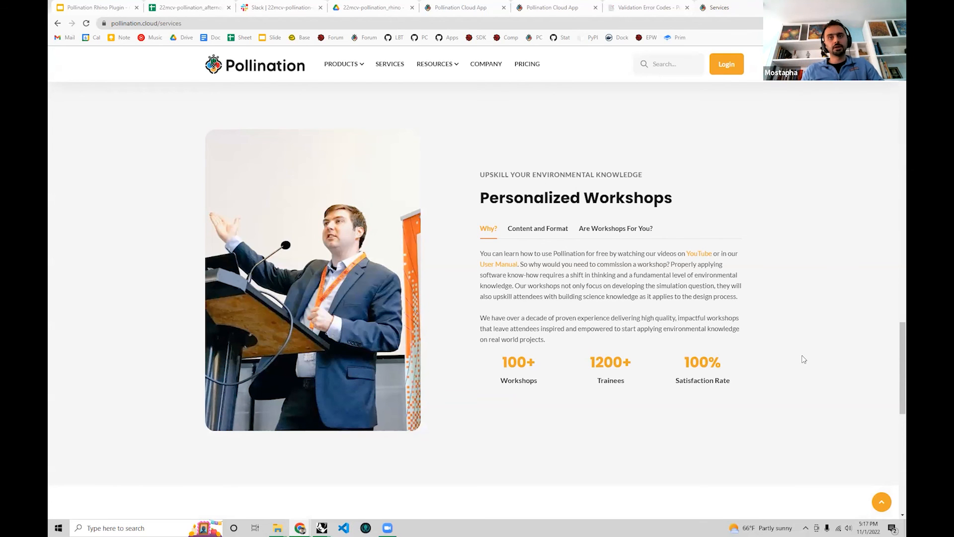
pyautogui.scroll(-3, 804, 359)
pyautogui.scroll(1, 804, 359)
pyautogui.scroll(1, 804, 359)
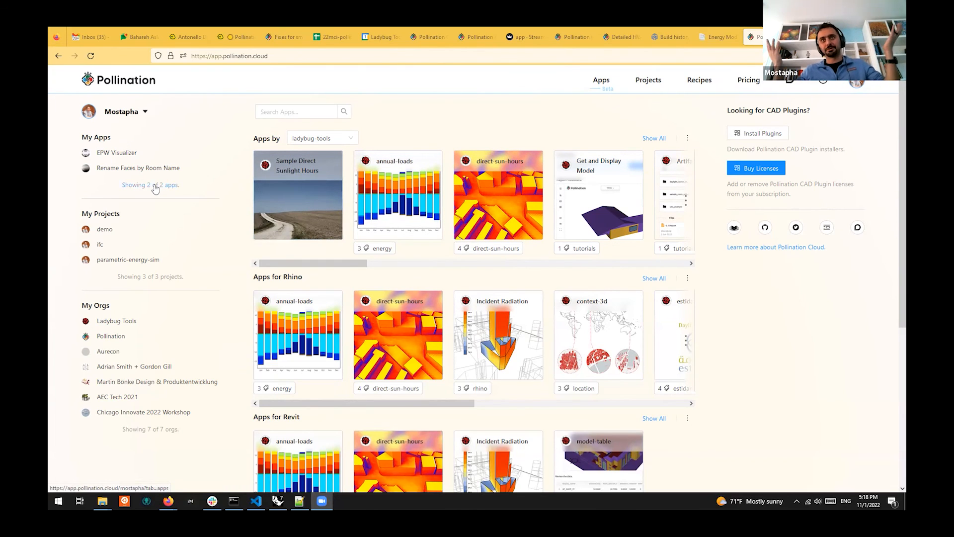
# - View the Pollination Cloud projects list and open the Ladybug Tools organization page
pyautogui.click(660, 83)
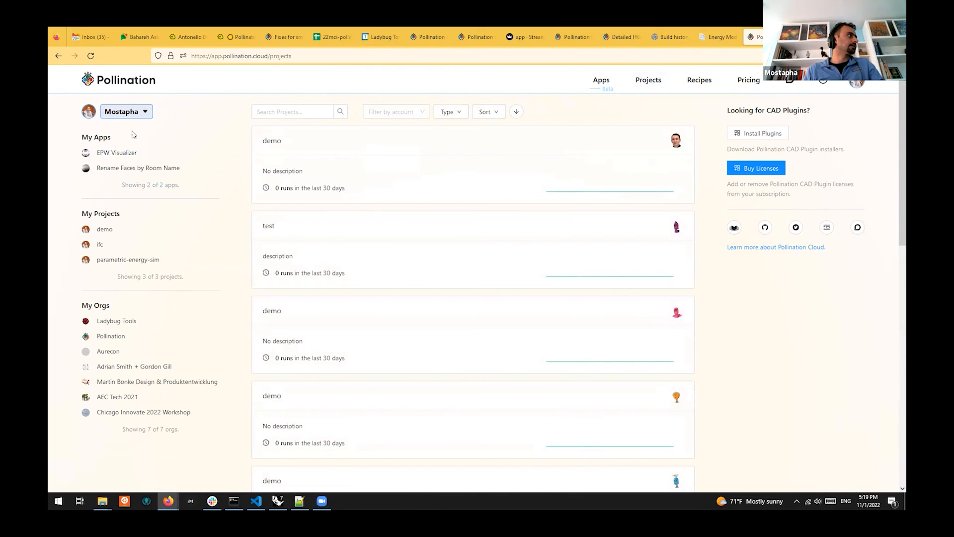
pyautogui.click(125, 320)
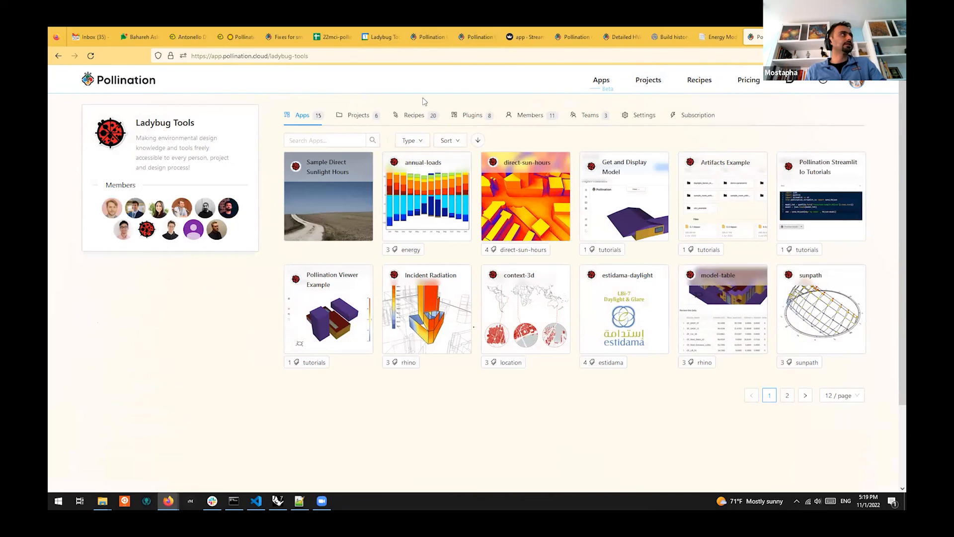
# - Open the demo project from the Ladybug Tools organization's list of projects
pyautogui.click(360, 118)
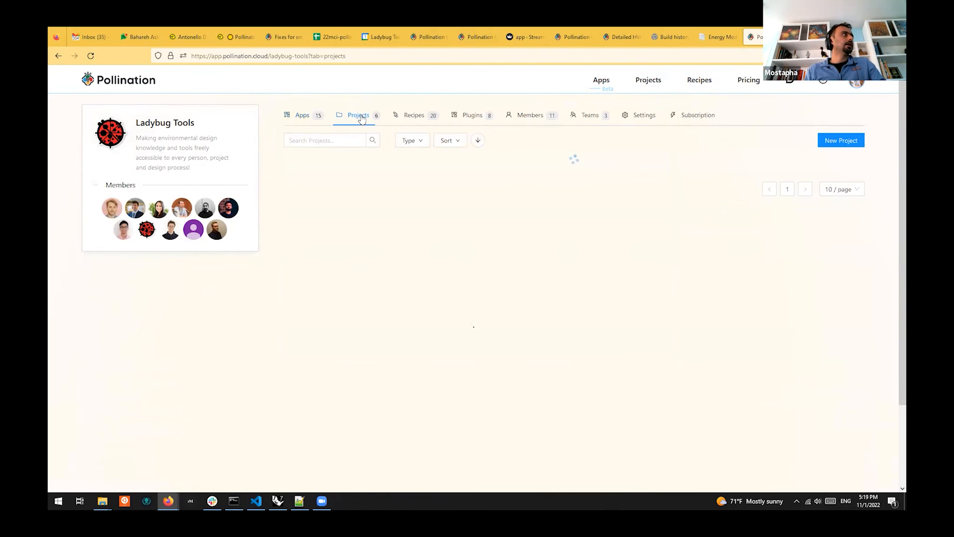
pyautogui.scroll(-3, 468, 268)
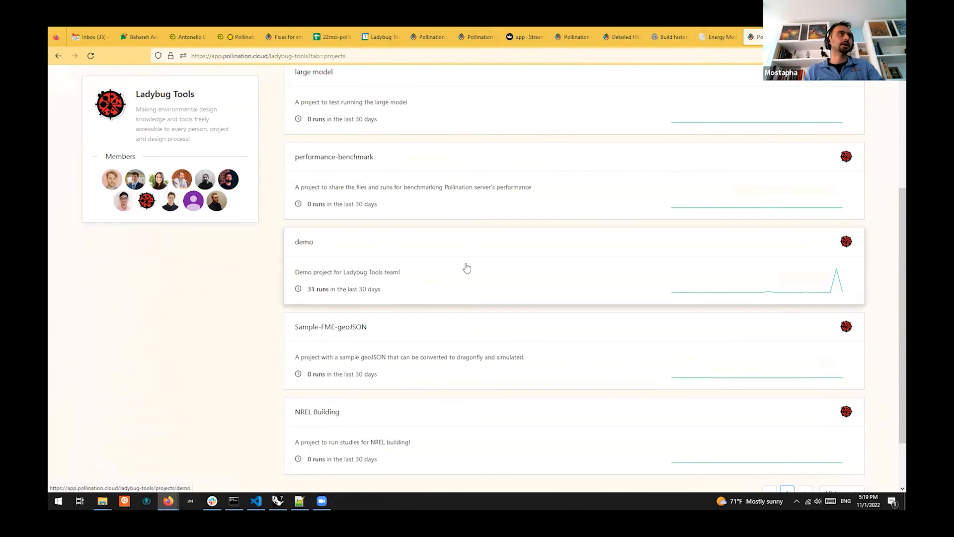
pyautogui.click(501, 257)
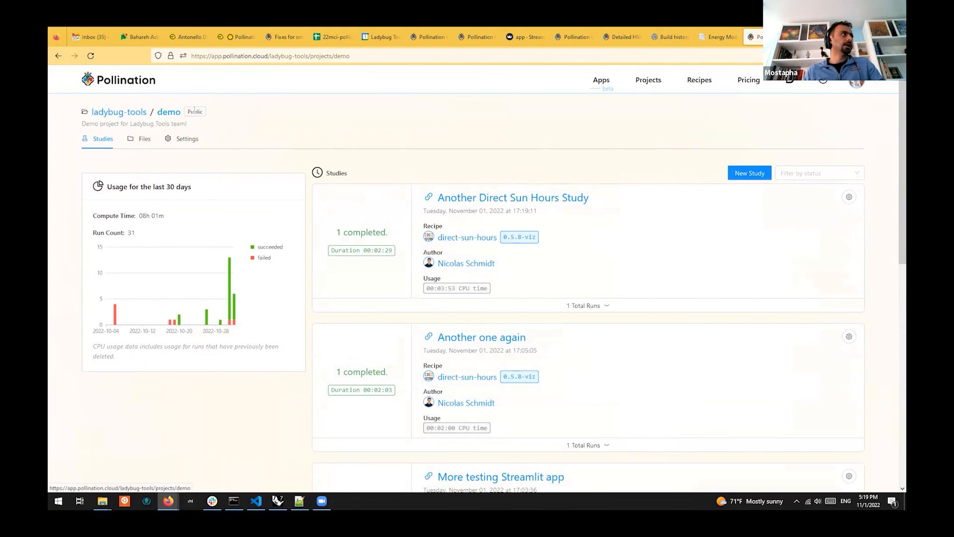
# - Browse the demo project's studies on page 2 and return to the first page of the list
pyautogui.scroll(-10, 627, 219)
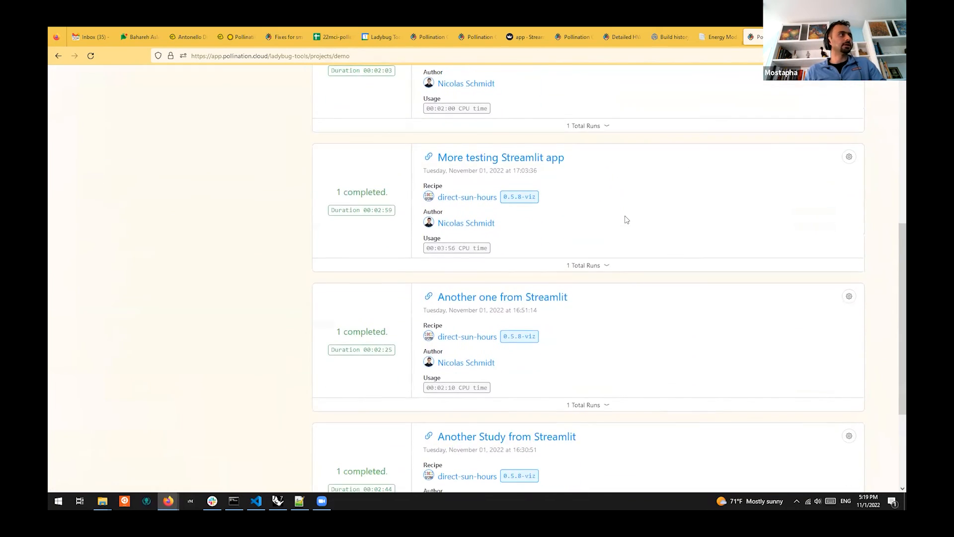
pyautogui.click(702, 429)
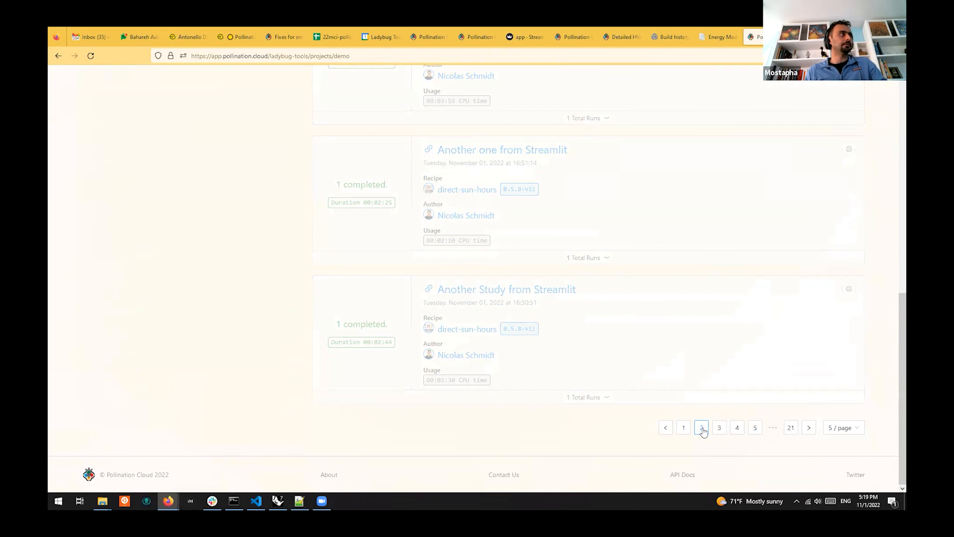
pyautogui.scroll(10, 741, 334)
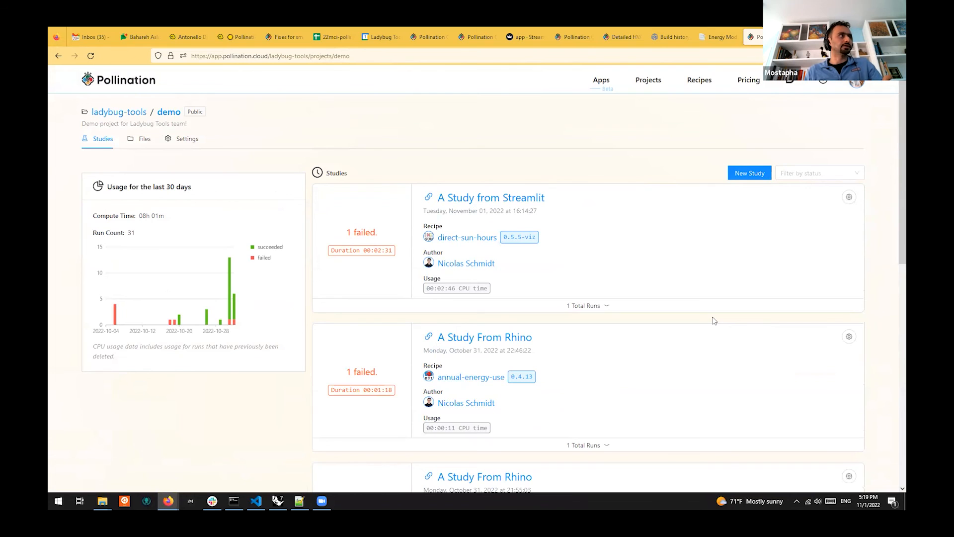
pyautogui.scroll(-10, 714, 321)
pyautogui.click(684, 428)
pyautogui.scroll(10, 240, 294)
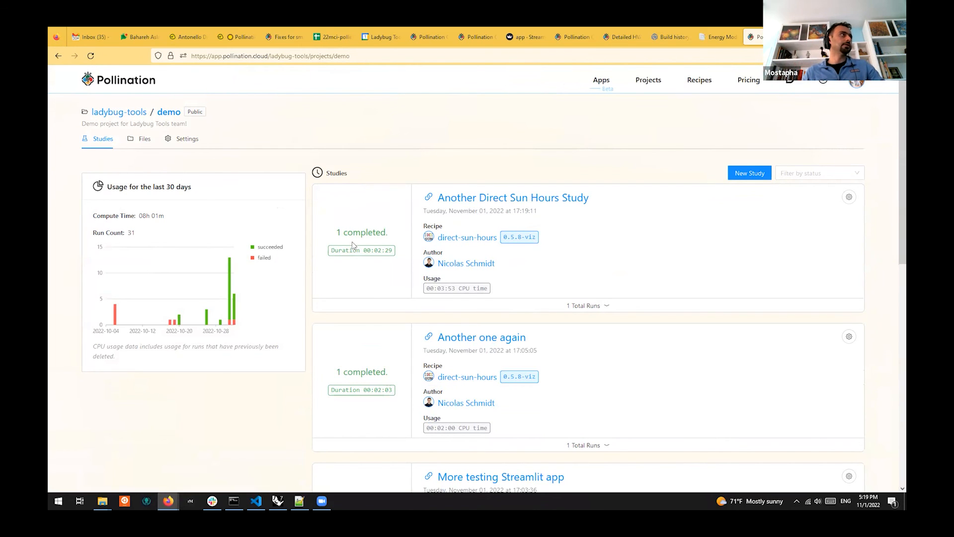
# - Open Another Direct Sun Hours Study and preview direct_sun_hours.vtkjs from its run's visualization output
pyautogui.click(600, 306)
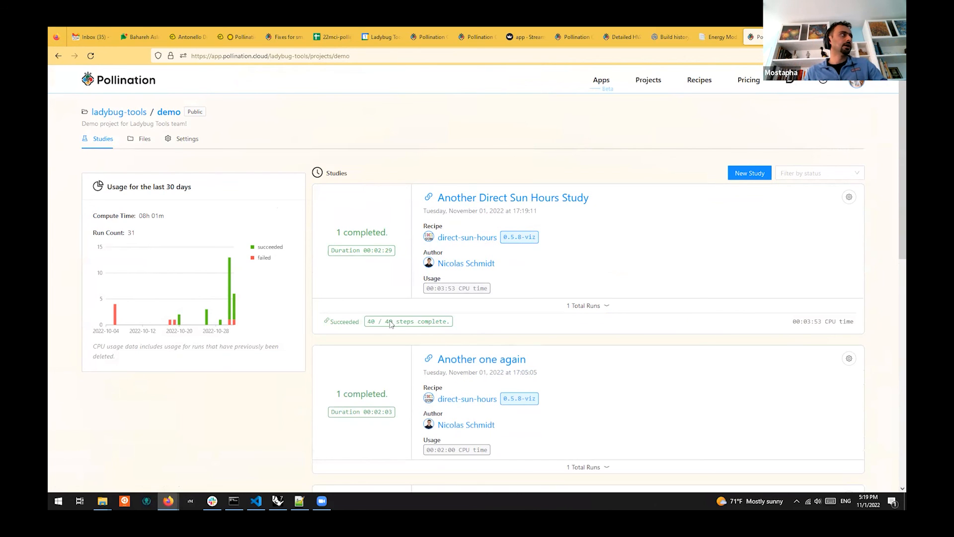
pyautogui.click(524, 200)
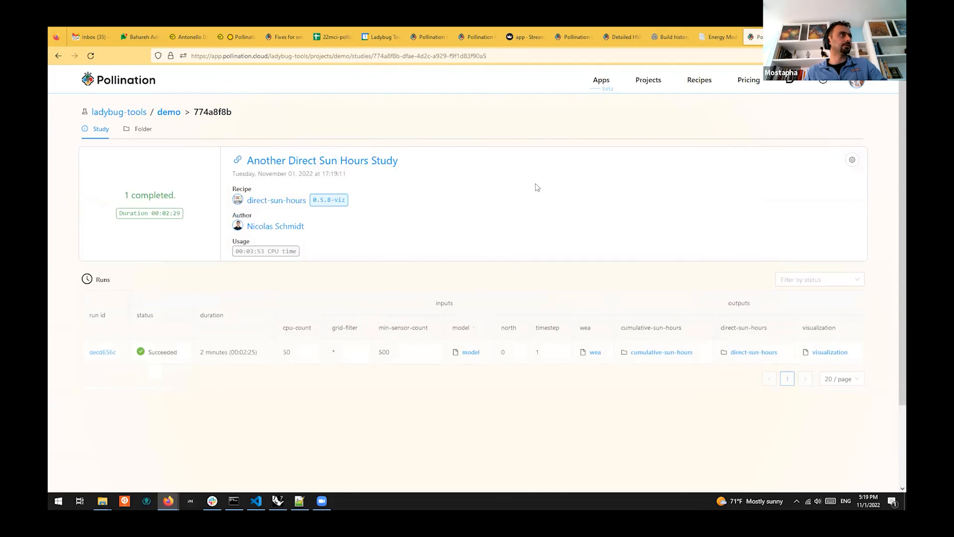
pyautogui.click(827, 354)
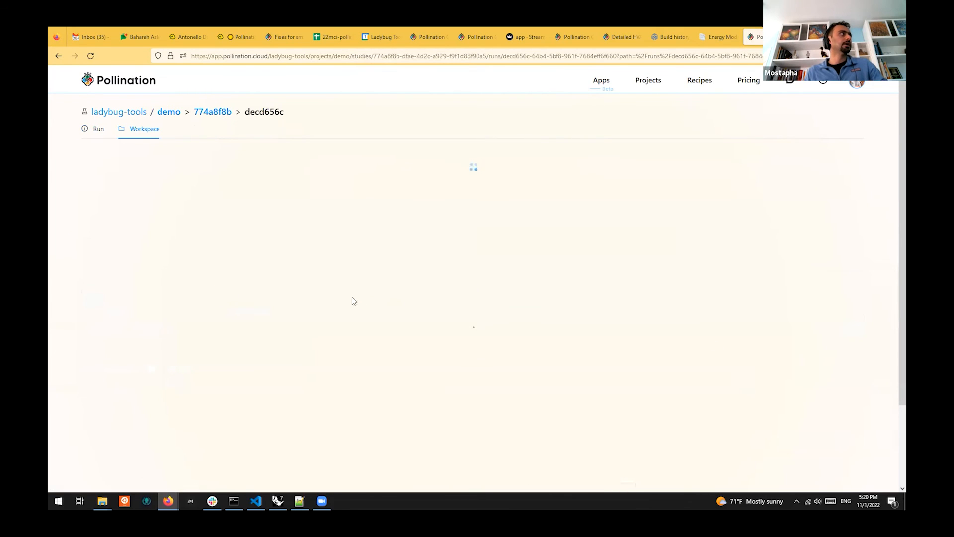
pyautogui.click(165, 214)
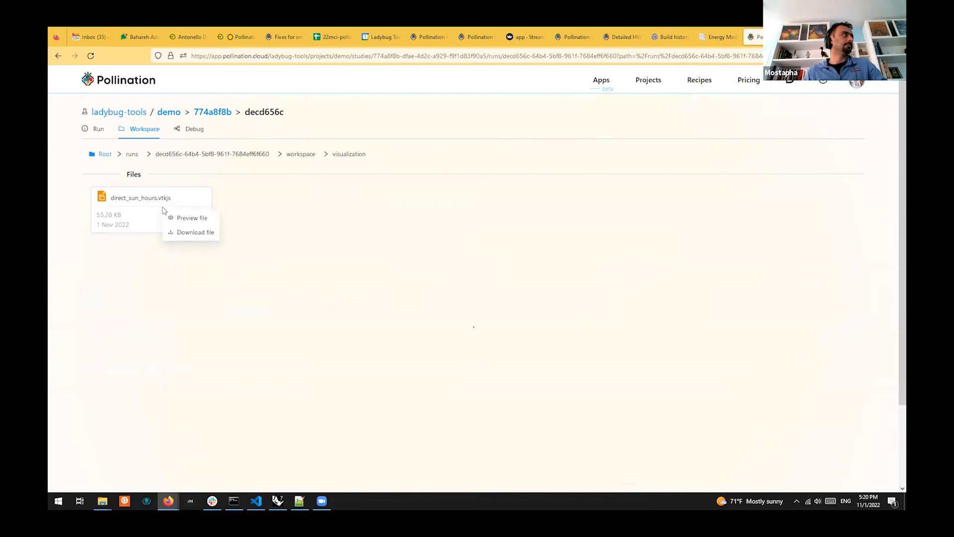
pyautogui.click(207, 220)
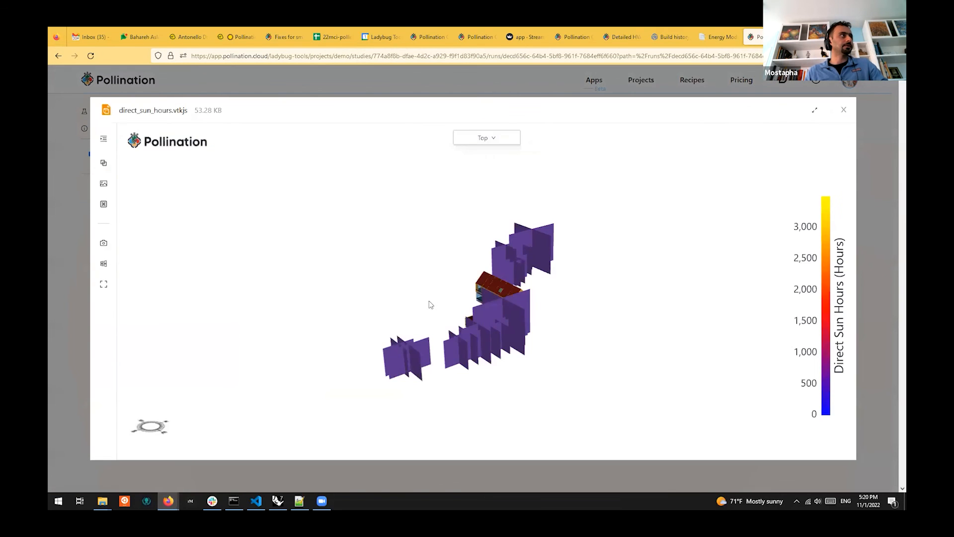
# - Enlarge the direct_sun_hours.vtkjs preview to fill the page and examine the building and surrounding shades from several angles
pyautogui.moveTo(649, 347); pyautogui.dragTo(537, 365)
pyautogui.scroll(3, 517, 303)
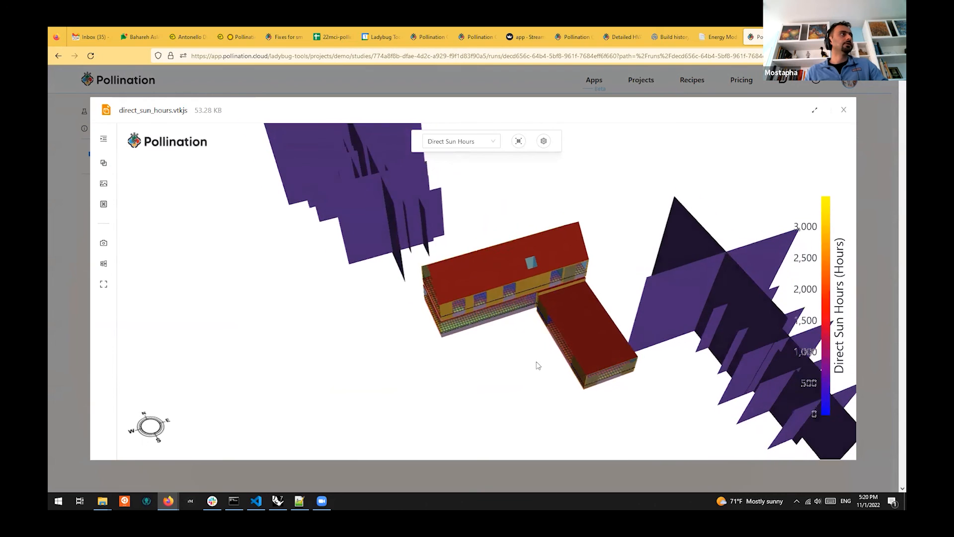
pyautogui.scroll(5, 572, 330)
pyautogui.moveTo(573, 330); pyautogui.dragTo(612, 259)
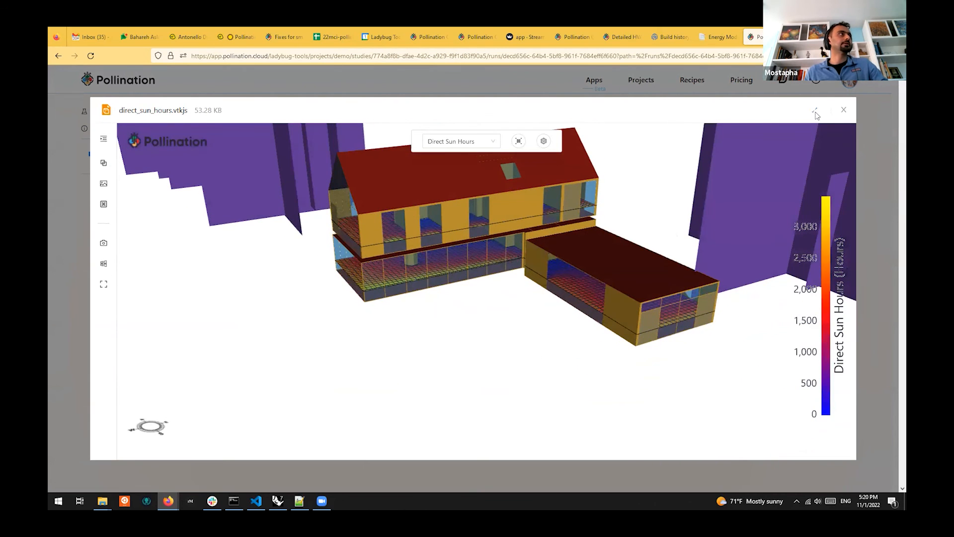
pyautogui.click(815, 109)
pyautogui.moveTo(553, 255); pyautogui.dragTo(538, 309)
pyautogui.scroll(-3, 547, 279)
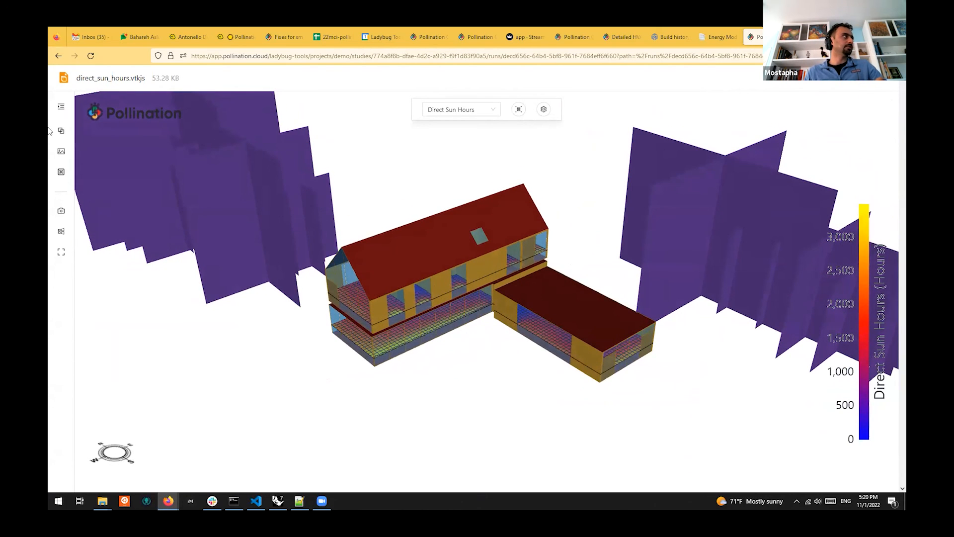
pyautogui.moveTo(470, 296); pyautogui.dragTo(223, 239)
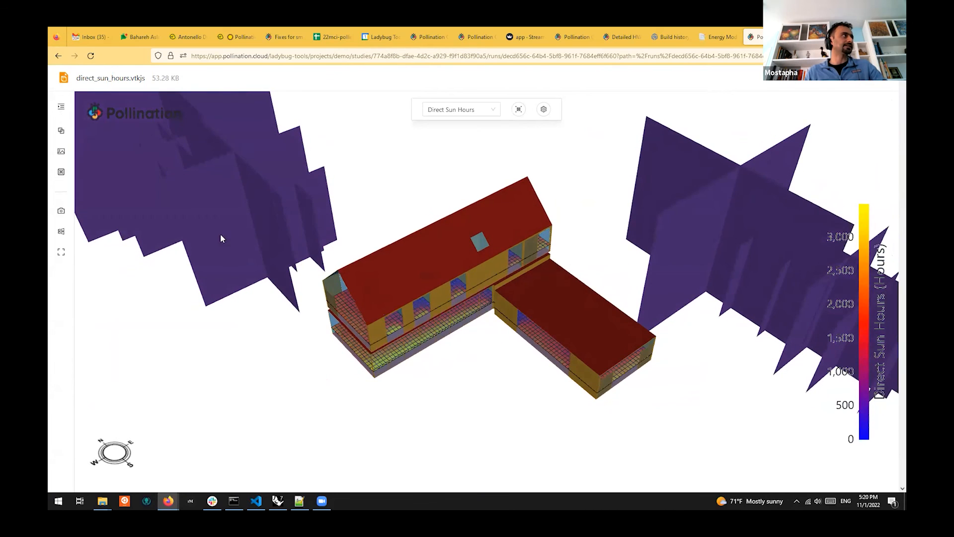
# - Show the model's layer list and isolate the Direct Sun Hours grid from the building geometry
pyautogui.click(61, 107)
pyautogui.click(554, 110)
pyautogui.click(612, 109)
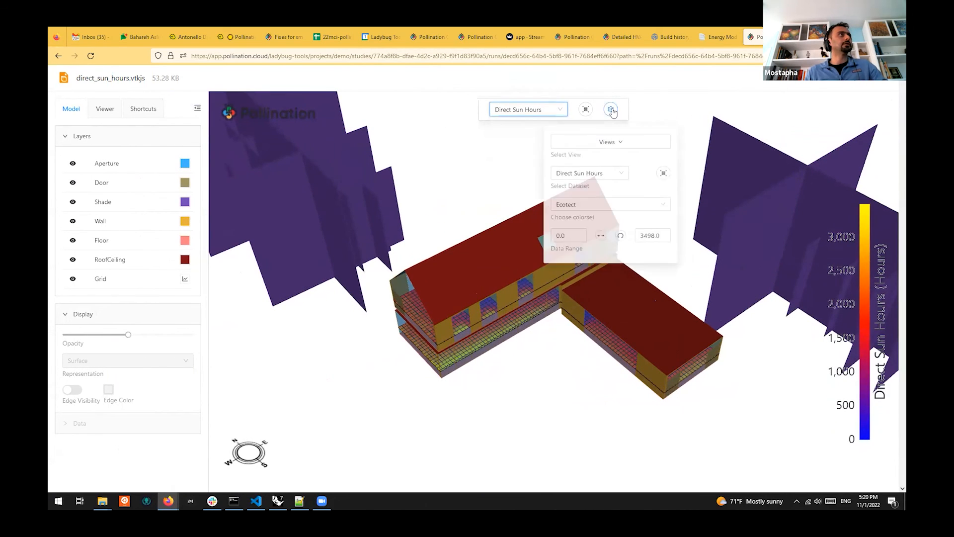
pyautogui.click(585, 110)
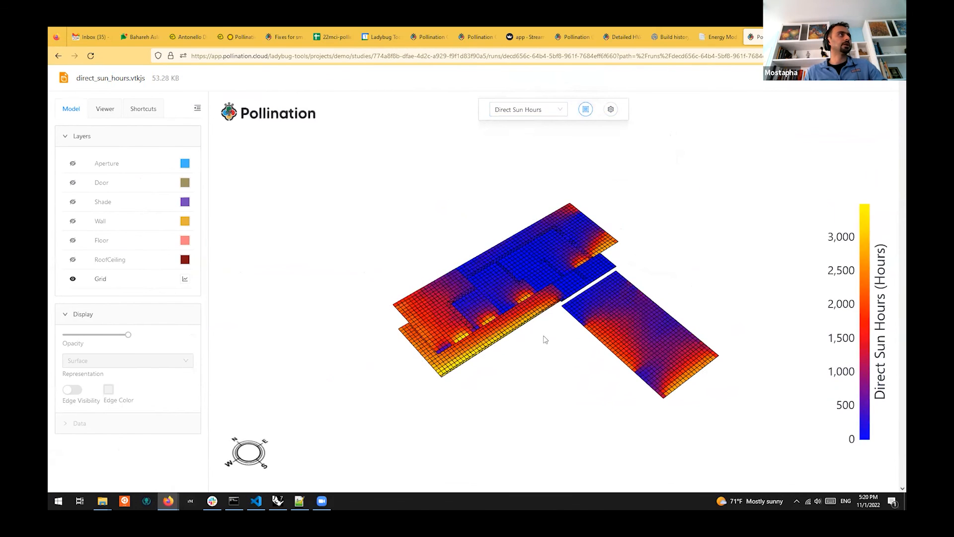
# - Set the colorset of the Direct Sun Hours results to Original Ladybug
pyautogui.click(612, 109)
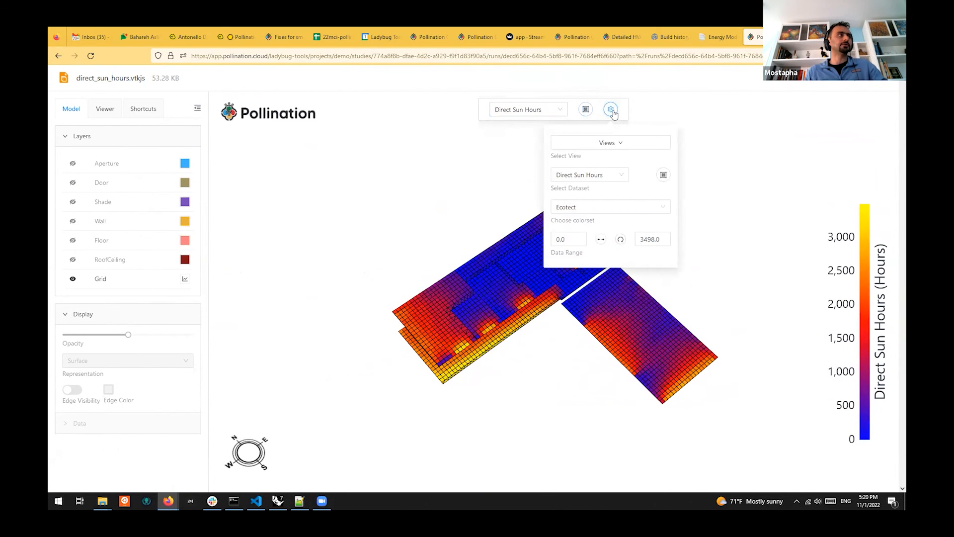
pyautogui.click(616, 207)
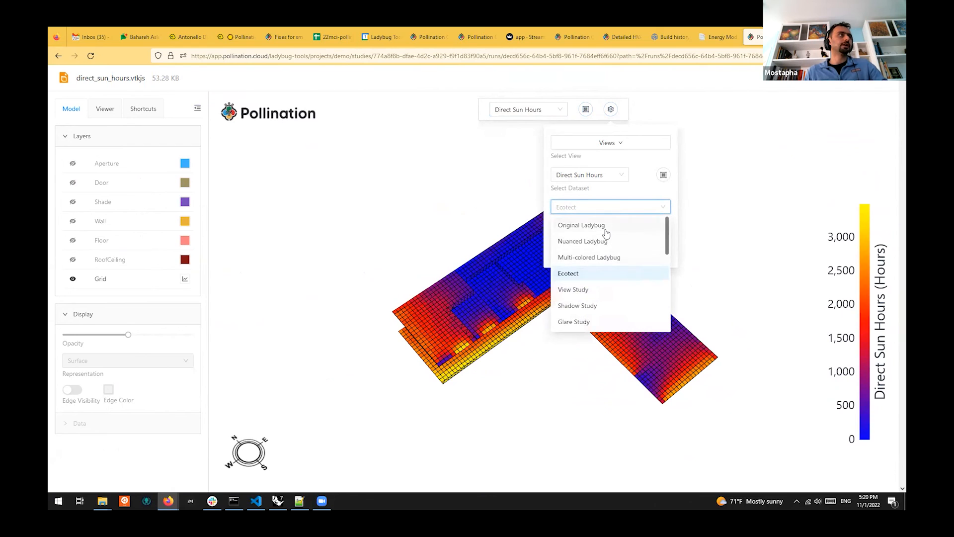
pyautogui.click(606, 226)
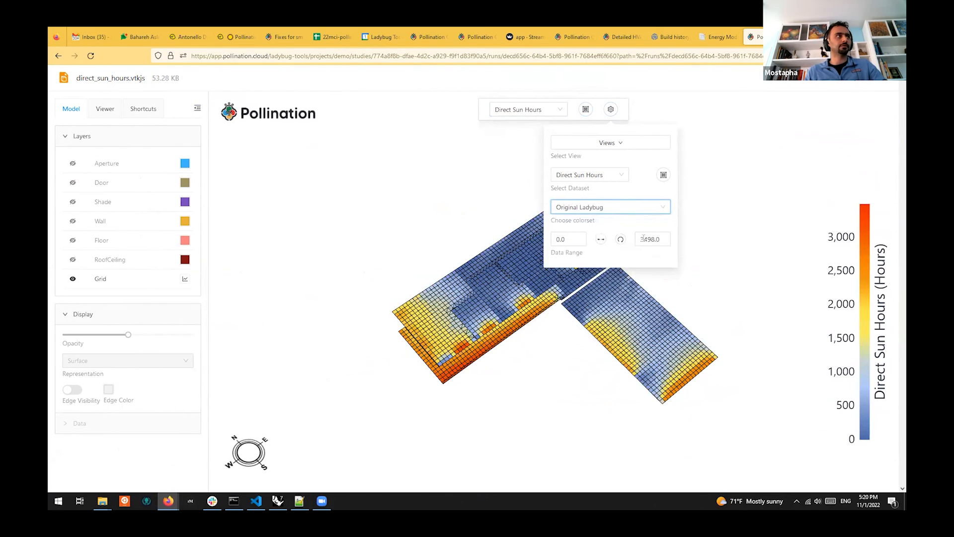
pyautogui.moveTo(641, 239); pyautogui.dragTo(661, 239)
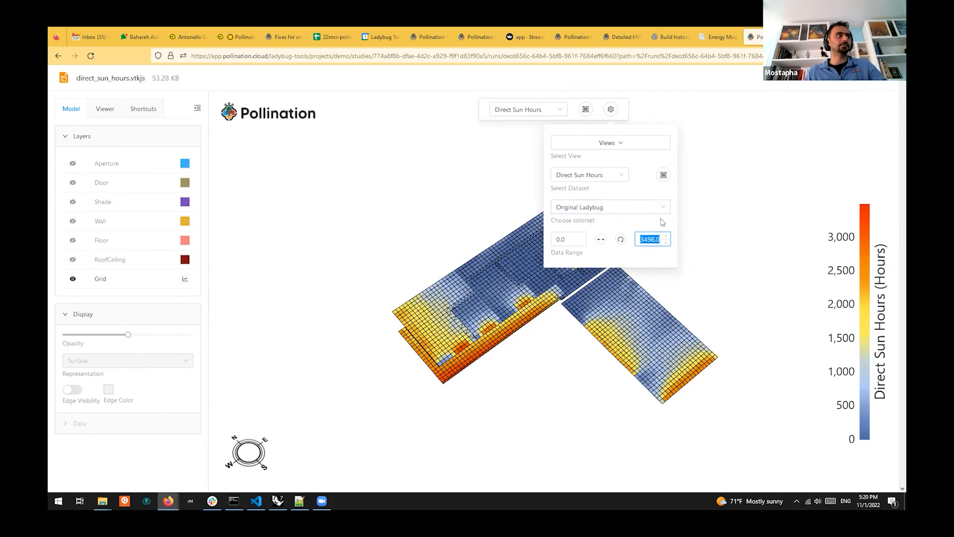
pyautogui.click(611, 108)
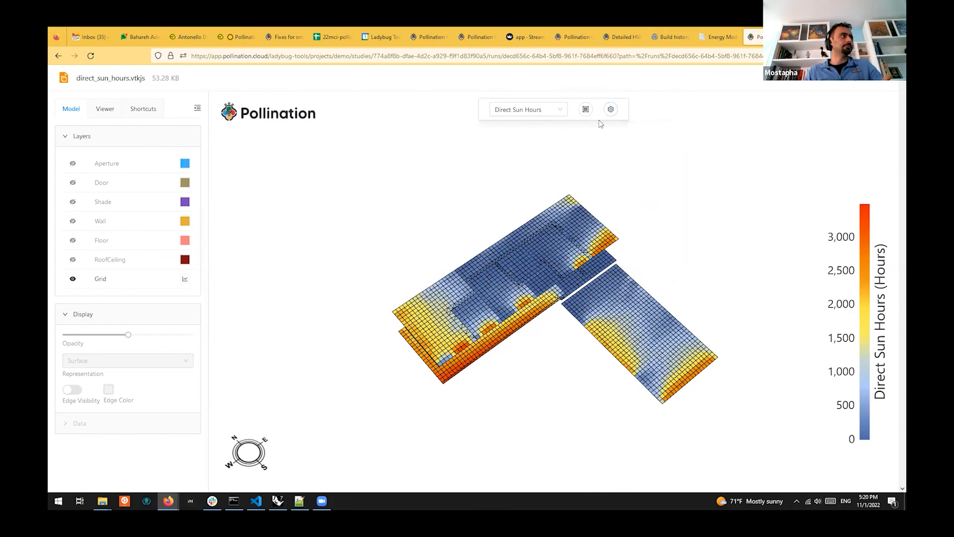
# - Bring the hidden building geometry back around the grid and view the viewer's shortcut list
pyautogui.moveTo(526, 278); pyautogui.dragTo(513, 142)
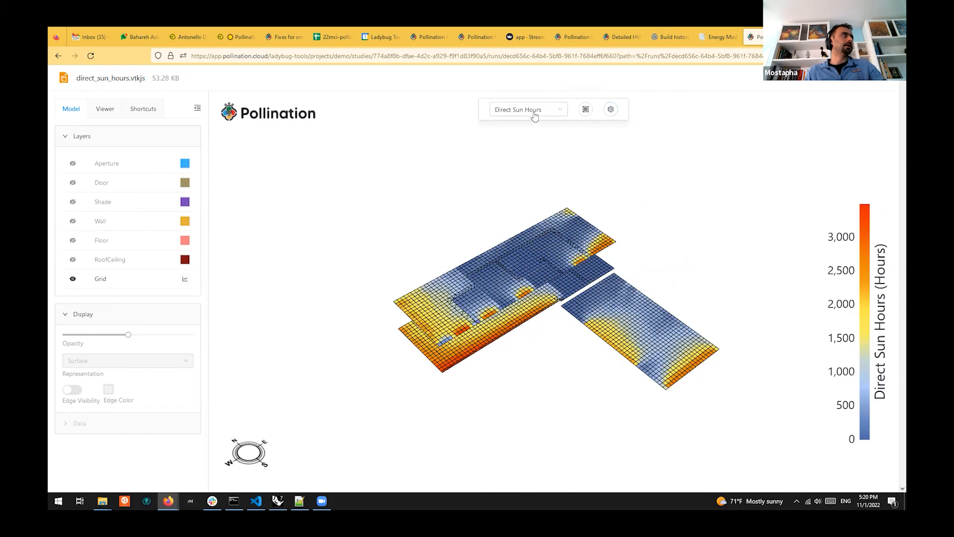
pyautogui.click(585, 111)
pyautogui.click(143, 109)
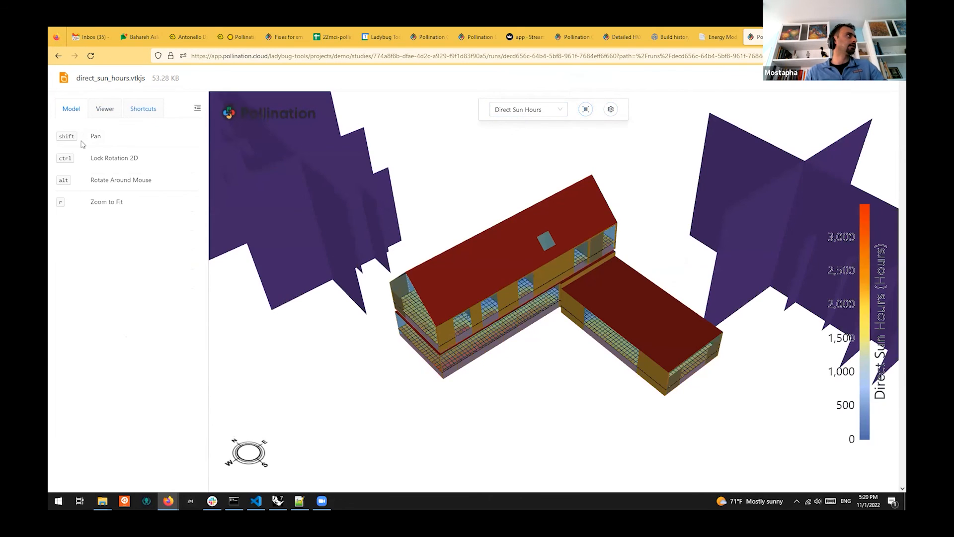
# - Cut away the roof by lowering the section box to a Z Max of about 27.3, and hide the box
pyautogui.click(104, 109)
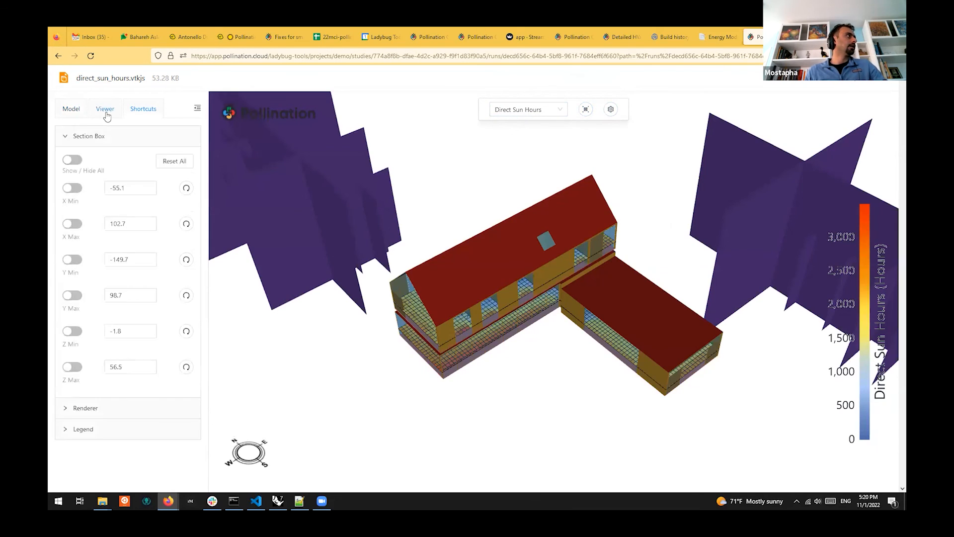
pyautogui.click(73, 160)
pyautogui.scroll(-3, 561, 288)
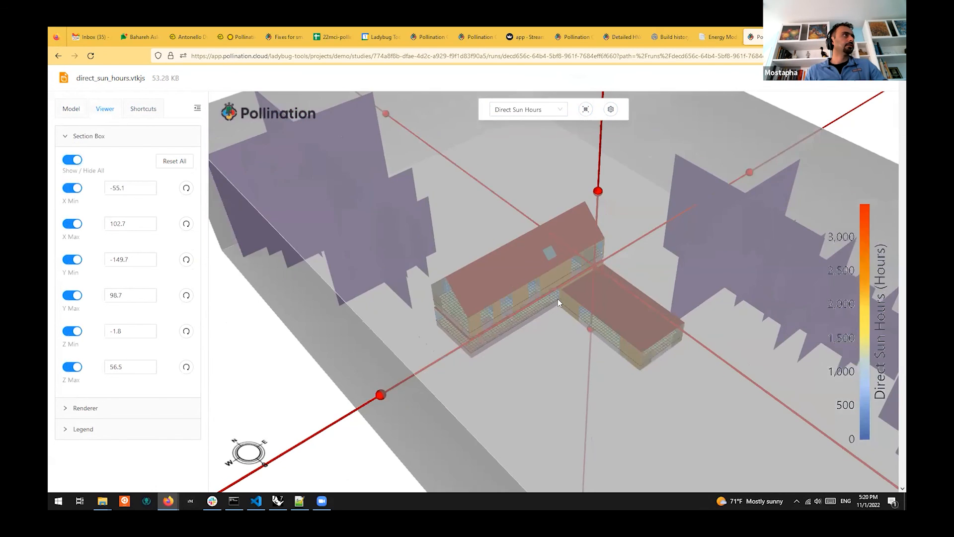
pyautogui.scroll(-3, 503, 203)
pyautogui.moveTo(501, 233); pyautogui.dragTo(509, 313)
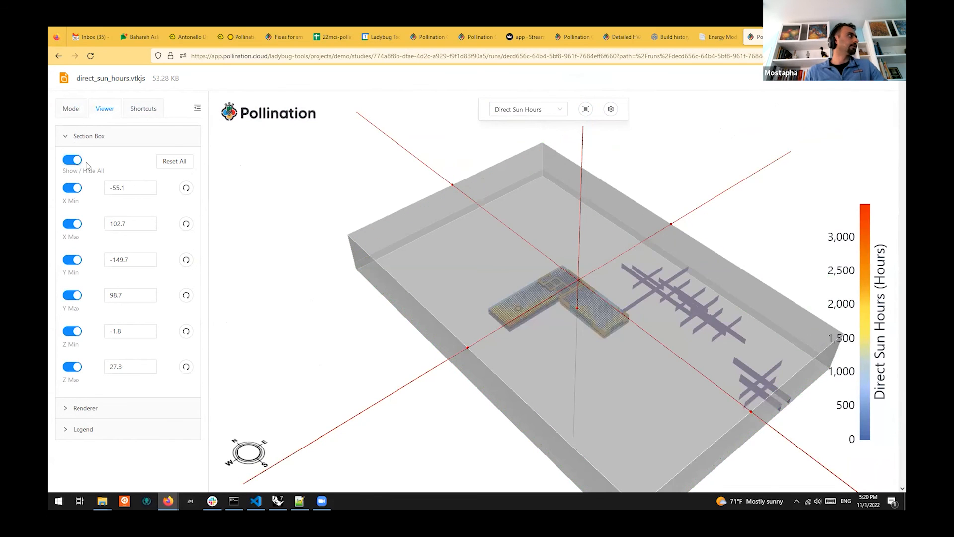
pyautogui.click(71, 159)
pyautogui.moveTo(565, 366); pyautogui.dragTo(579, 356)
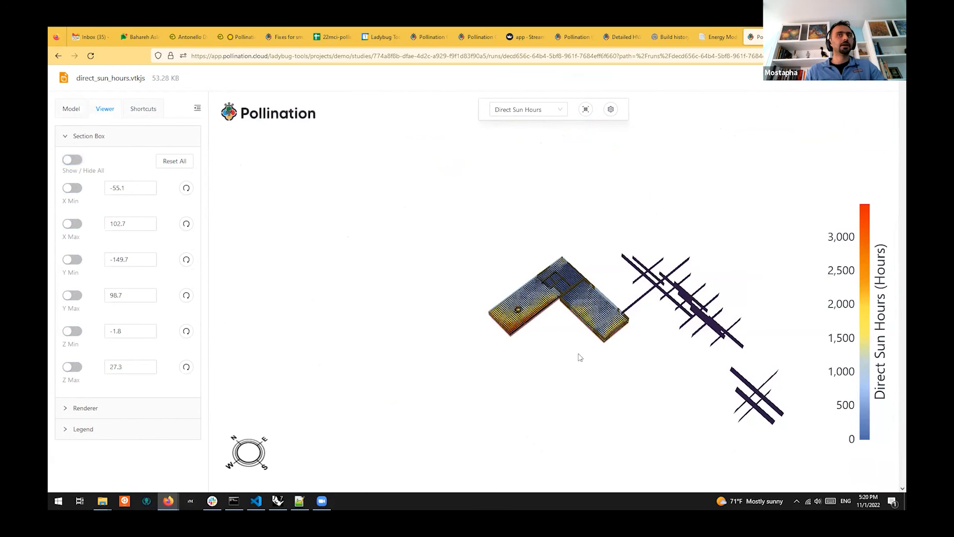
pyautogui.scroll(6, 581, 269)
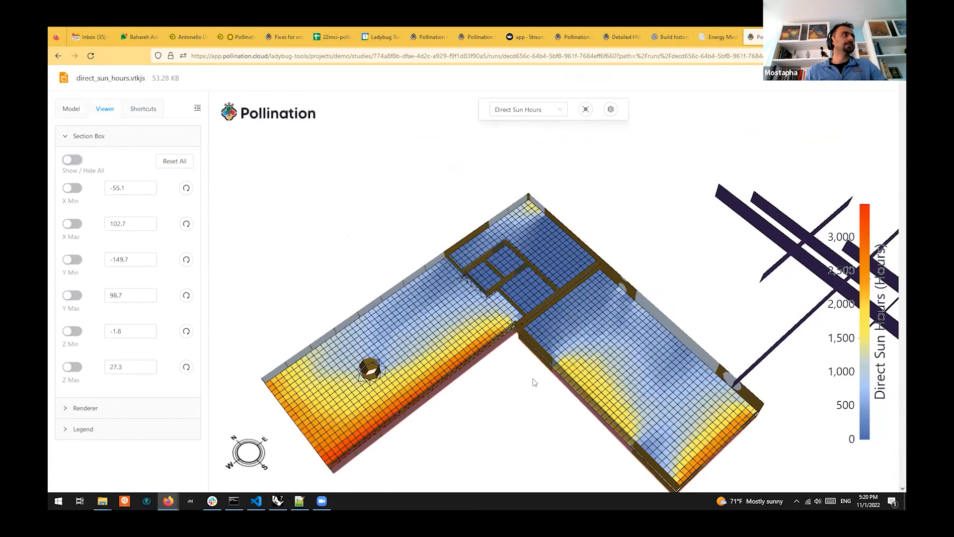
# - Collapse the settings, save a screenshot of the sectioned sun hours view and close the preview
pyautogui.click(197, 108)
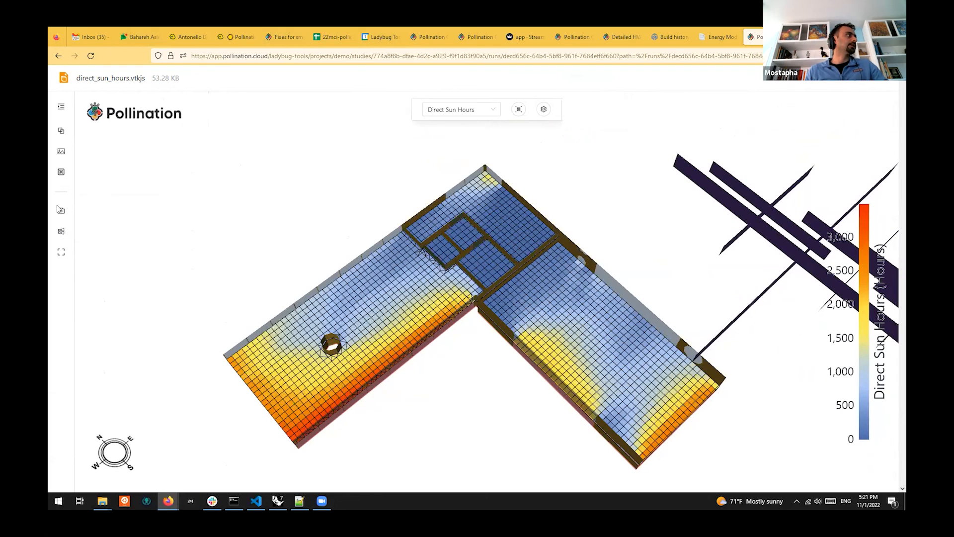
pyautogui.click(62, 211)
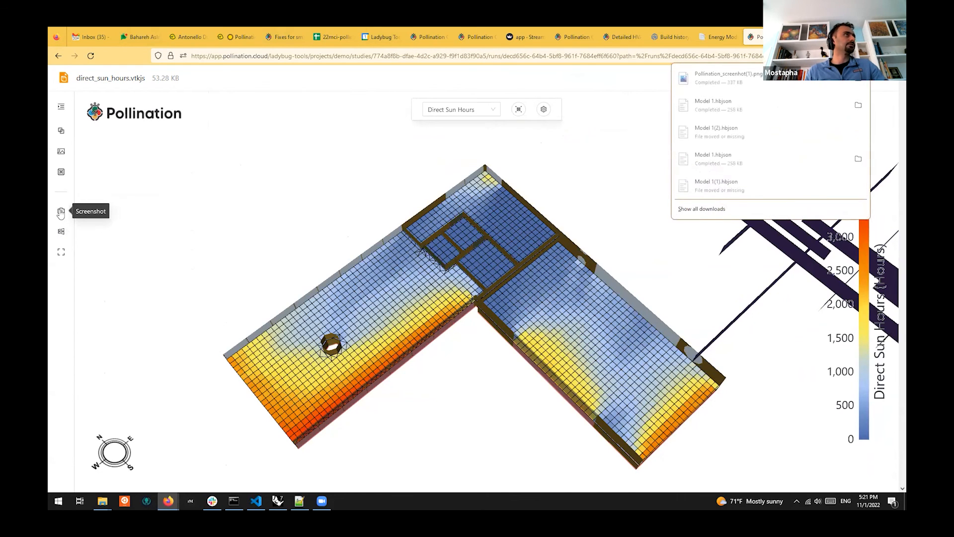
pyautogui.press('Escape')
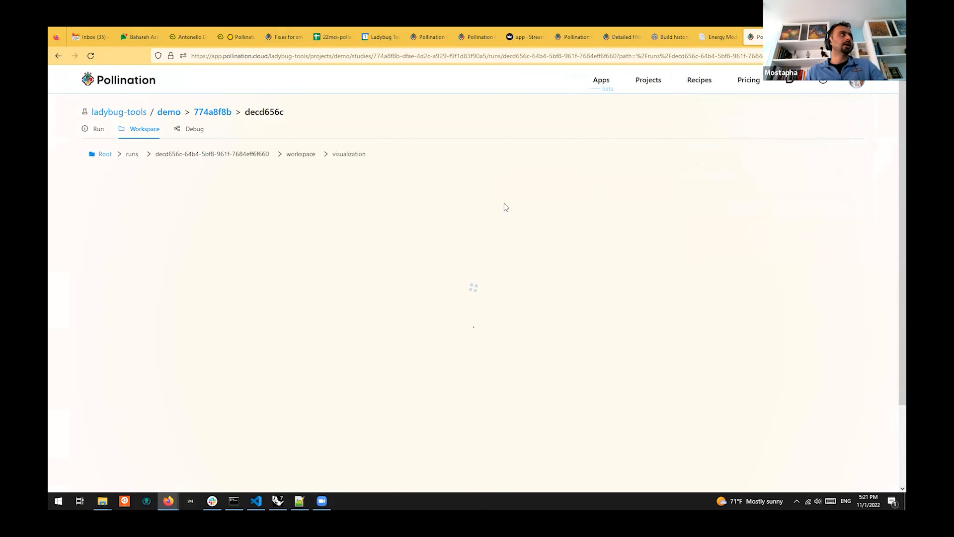
# - Reopen the direct_sun_hours.vtkjs preview and examine the building and shades up close
pyautogui.click(175, 208)
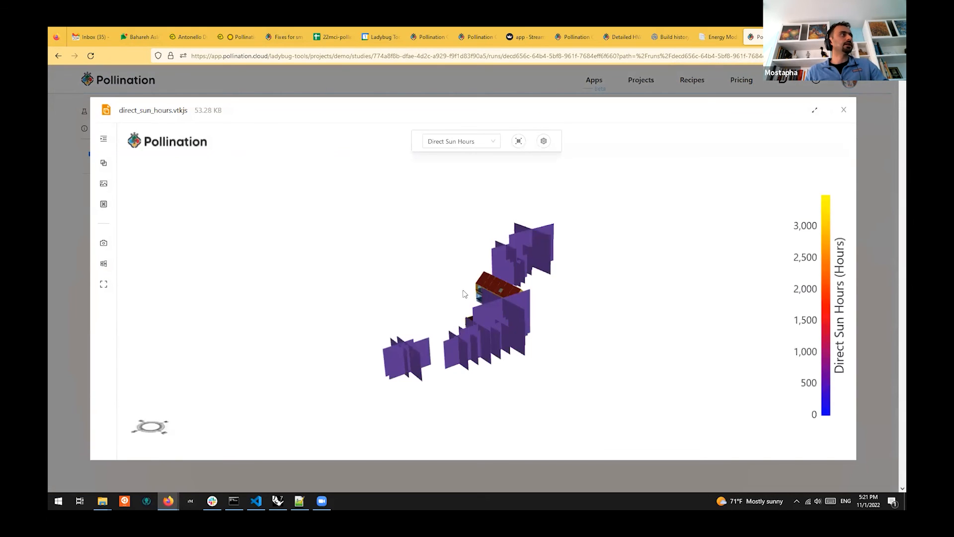
pyautogui.scroll(6, 542, 332)
pyautogui.moveTo(489, 334); pyautogui.dragTo(584, 339)
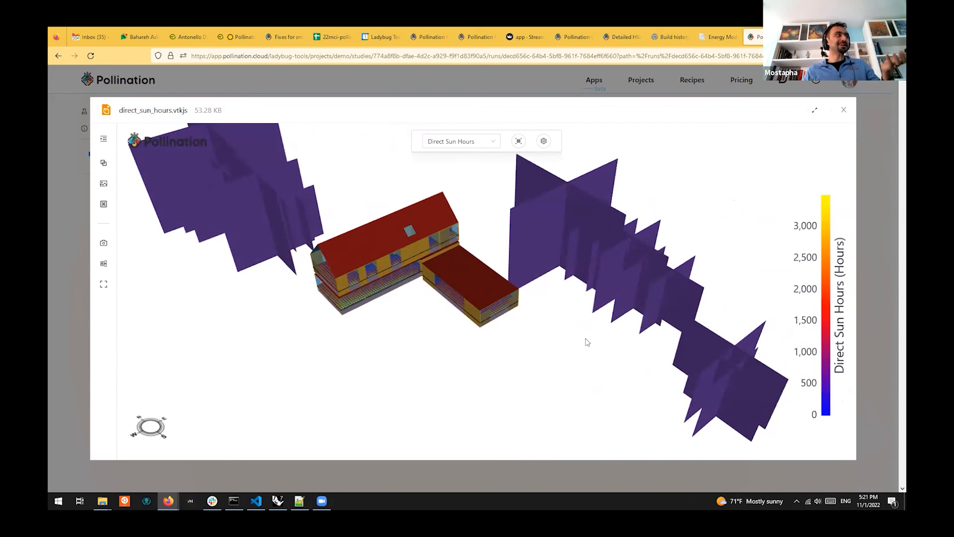
# - Leave the sun hours preview, browse page 4 of the demo project's studies and open the ladybug-tools account page
pyautogui.click(844, 110)
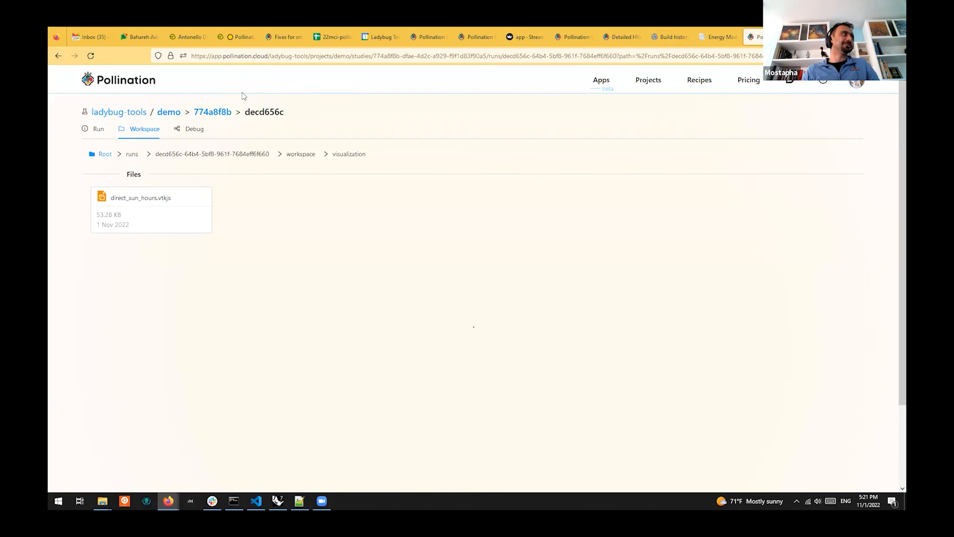
pyautogui.click(175, 112)
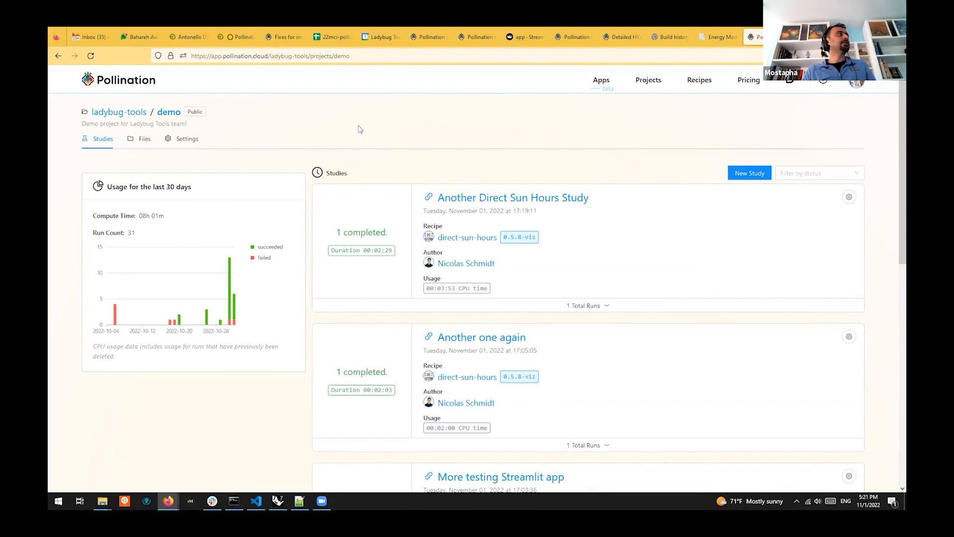
pyautogui.scroll(-10, 689, 288)
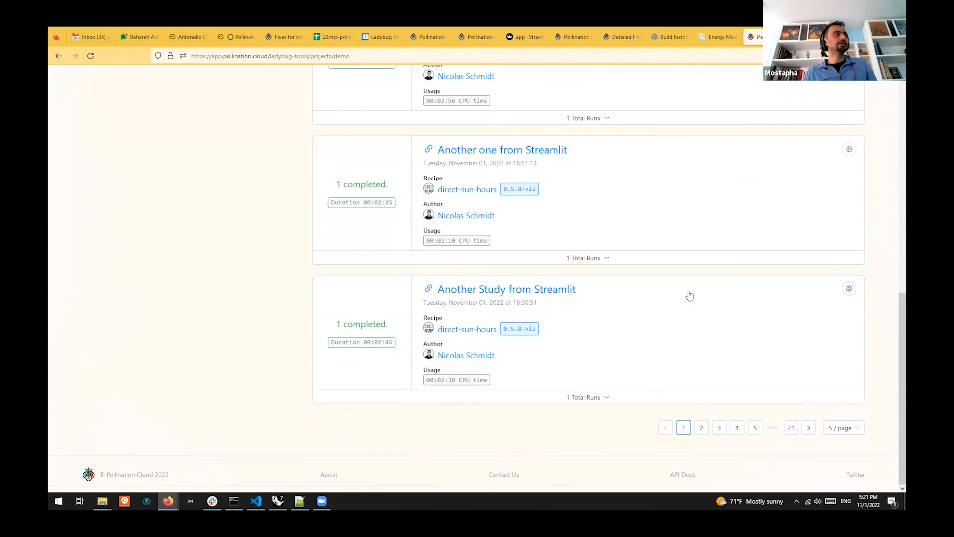
pyautogui.click(738, 429)
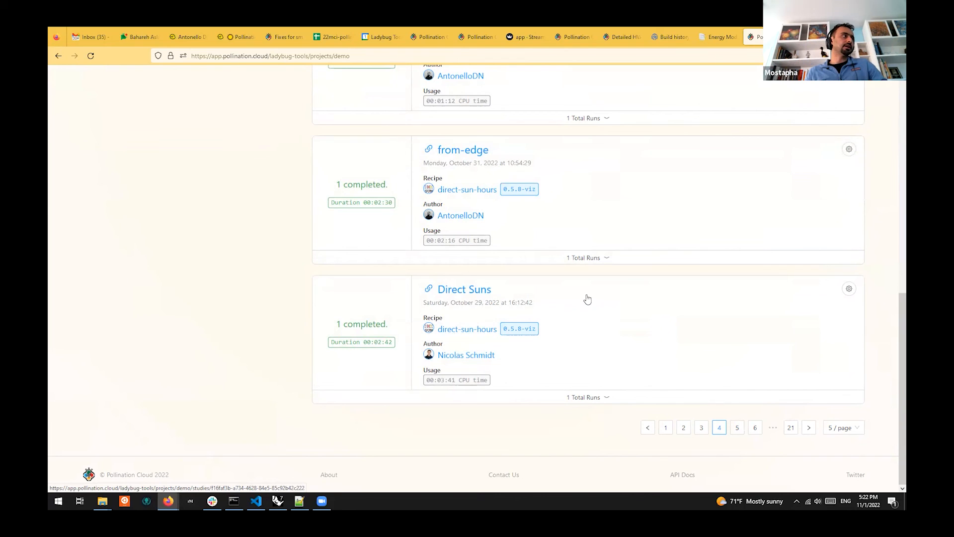
pyautogui.scroll(10, 569, 360)
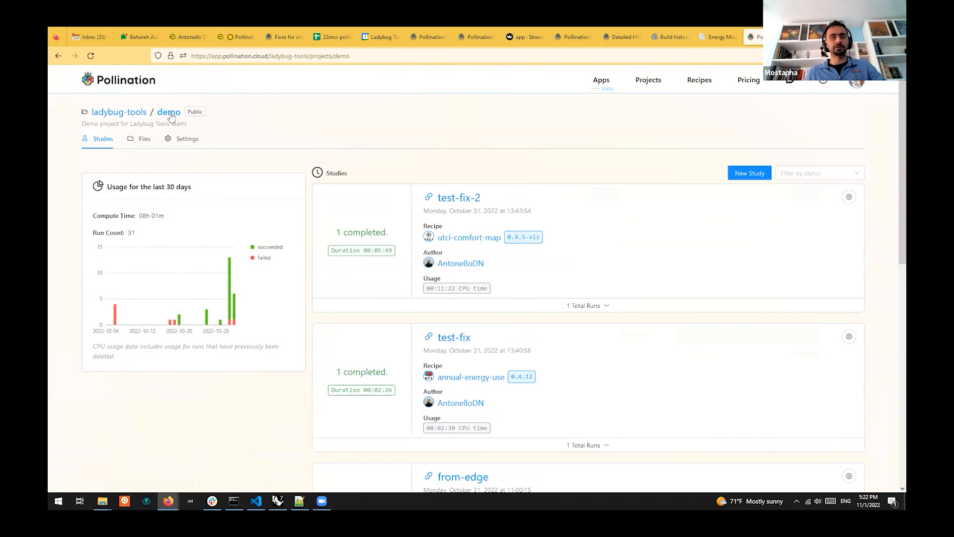
pyautogui.click(106, 112)
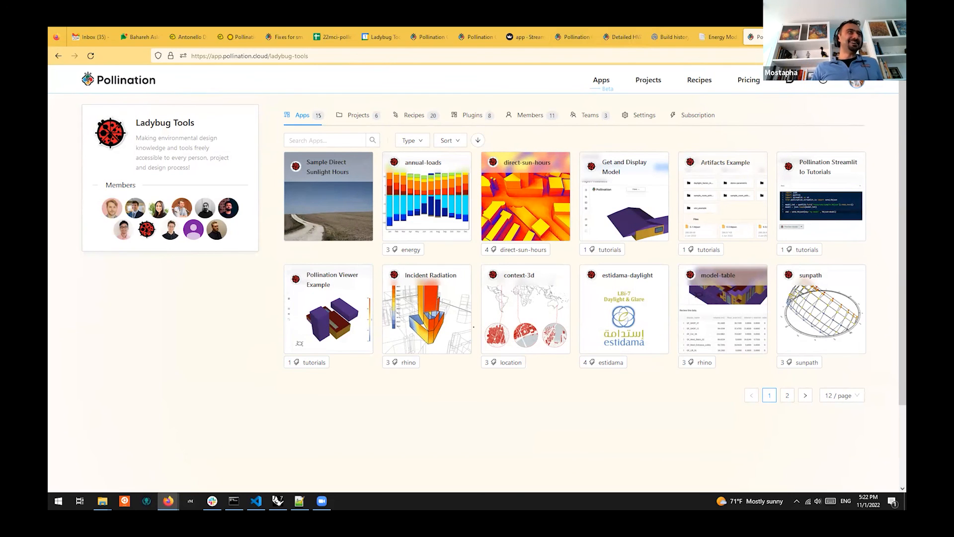
# - Open paddle.com in a new browser tab and view the jurisdiction table of its Tax agony index
pyautogui.hotkey('ctrl', 't')
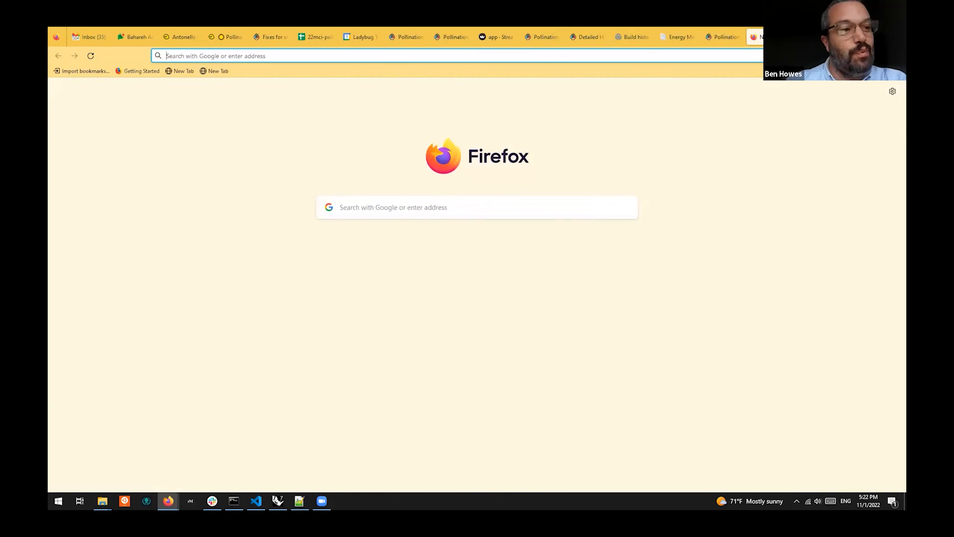
pyautogui.write('paddle.com')
pyautogui.press('Return')
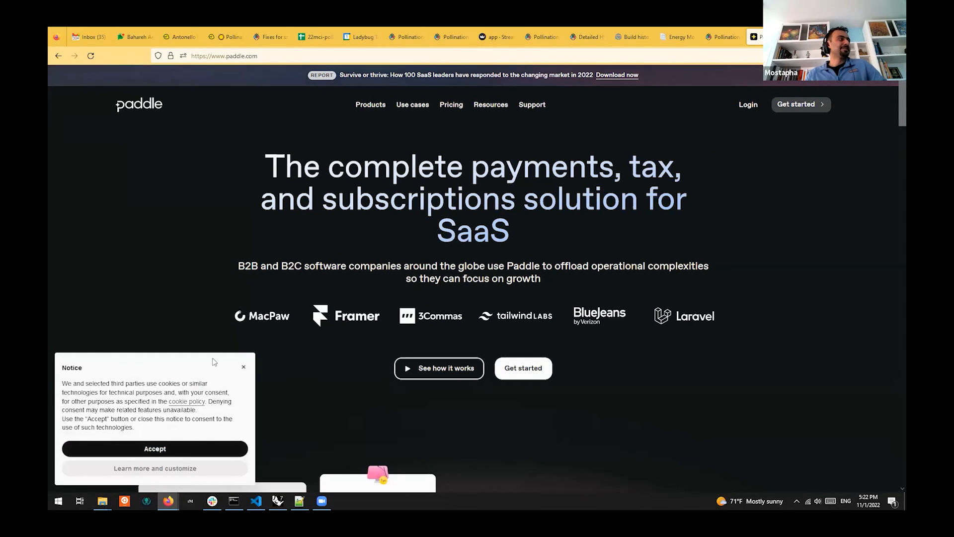
pyautogui.click(244, 367)
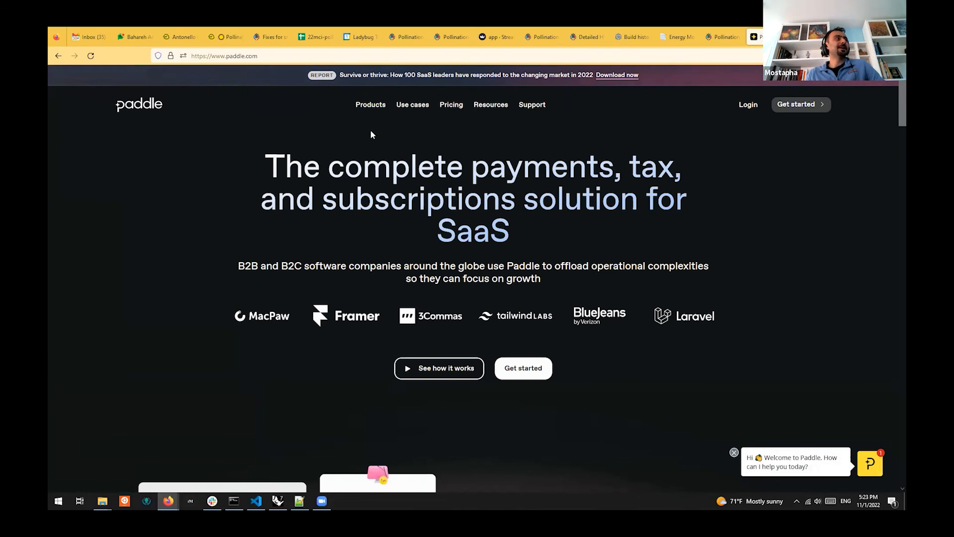
pyautogui.moveTo(481, 106)
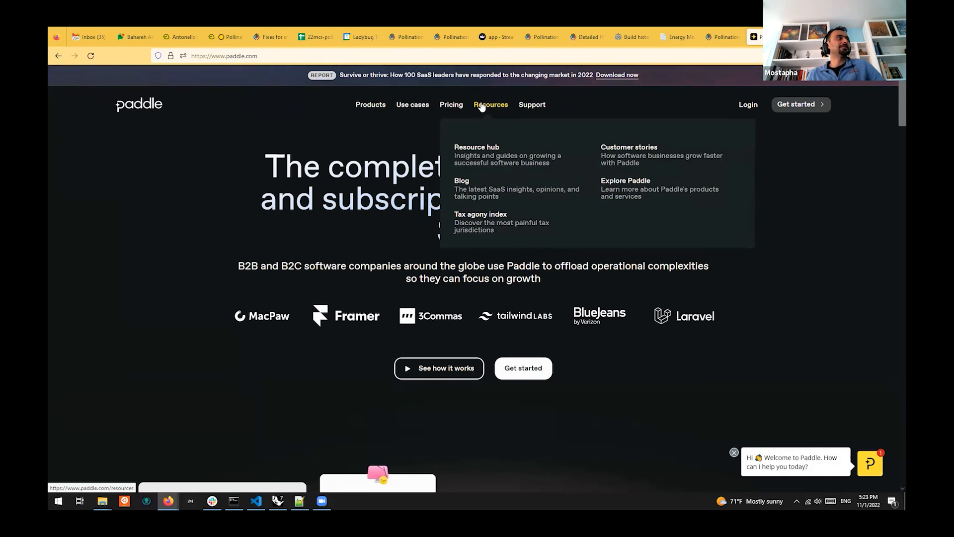
pyautogui.click(467, 218)
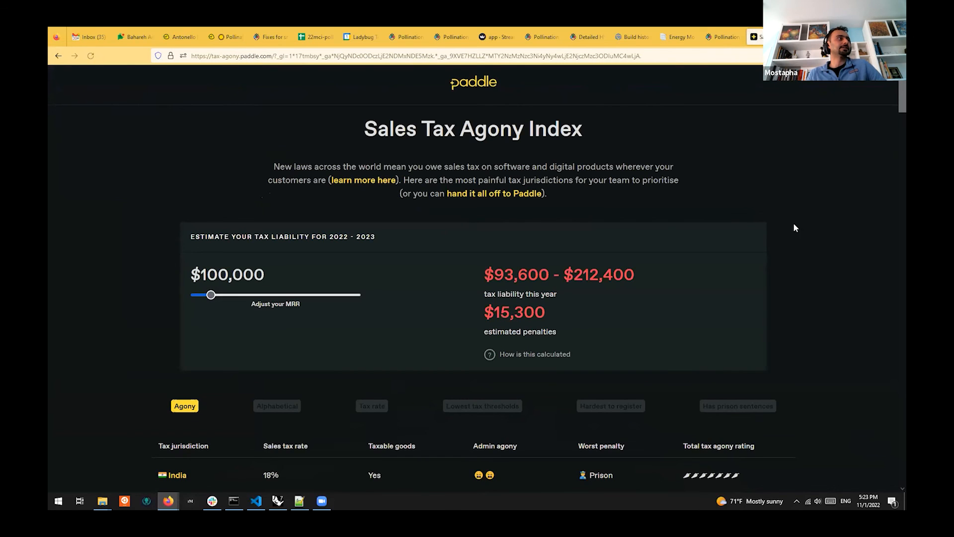
pyautogui.scroll(-5, 814, 209)
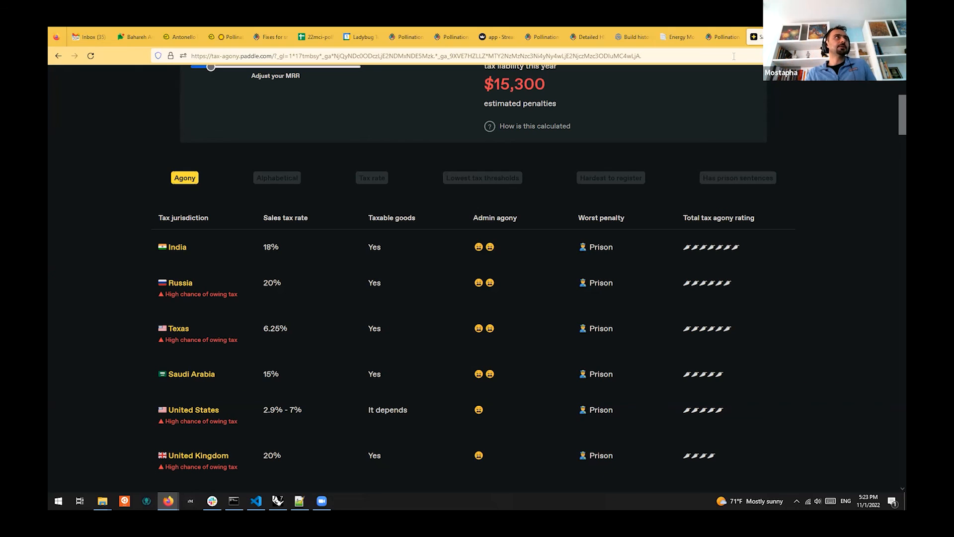
# - Return to the Pollination tab and view the access settings of the Sample Direct Sunlight Hours app
pyautogui.click(723, 36)
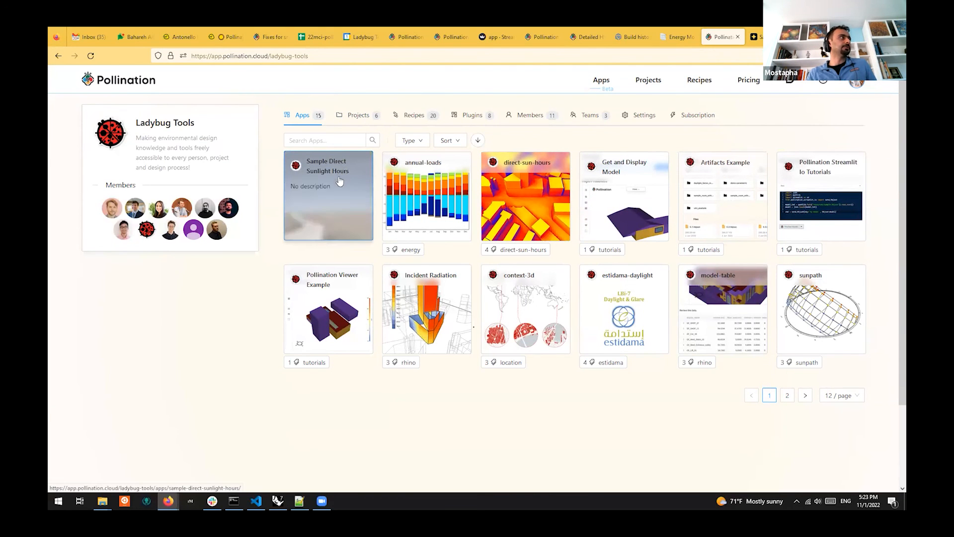
pyautogui.click(351, 166)
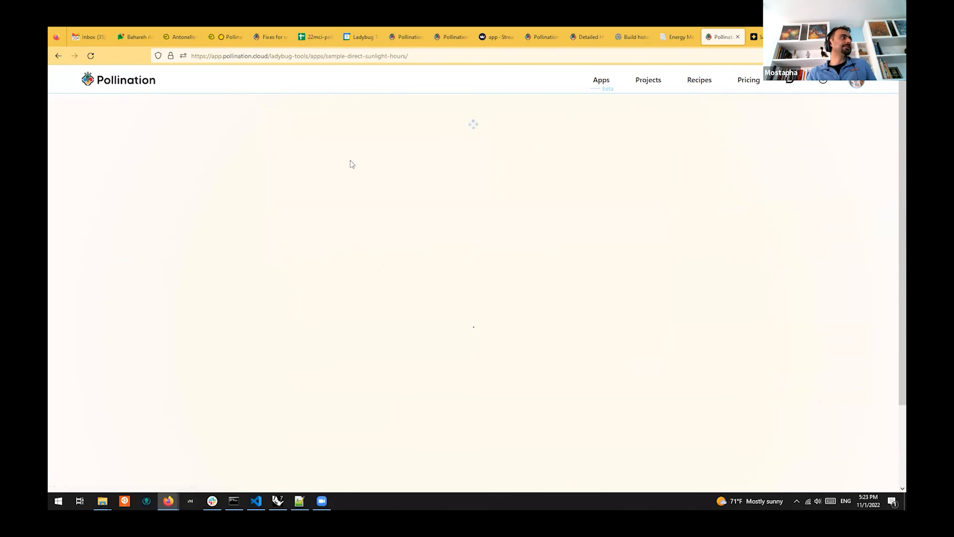
pyautogui.click(247, 137)
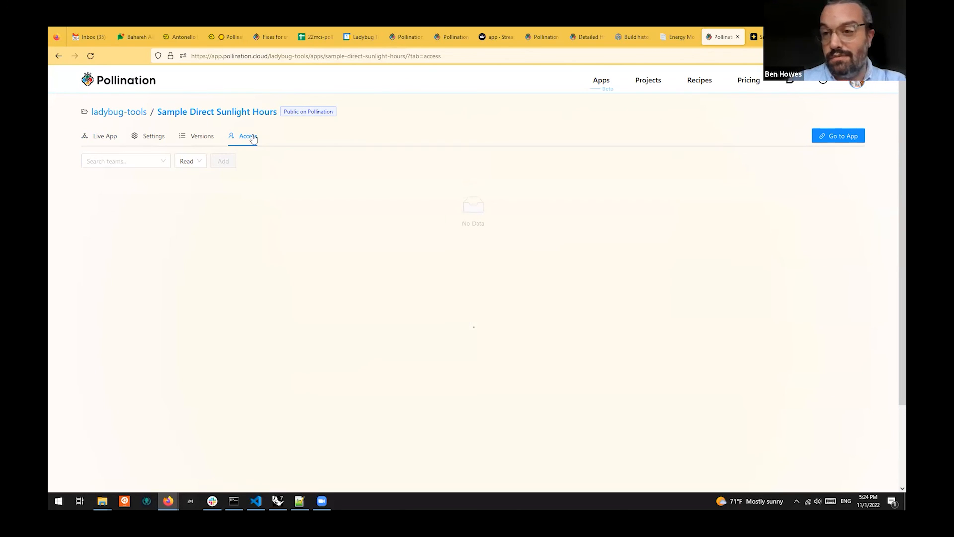
# - View the teams of the ladybug-tools account and return to its list of apps
pyautogui.click(120, 112)
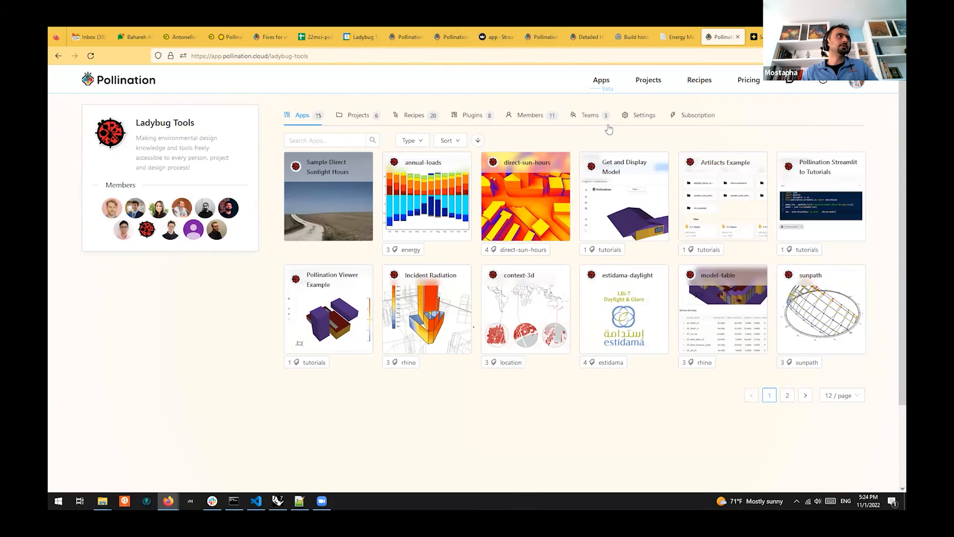
pyautogui.click(591, 118)
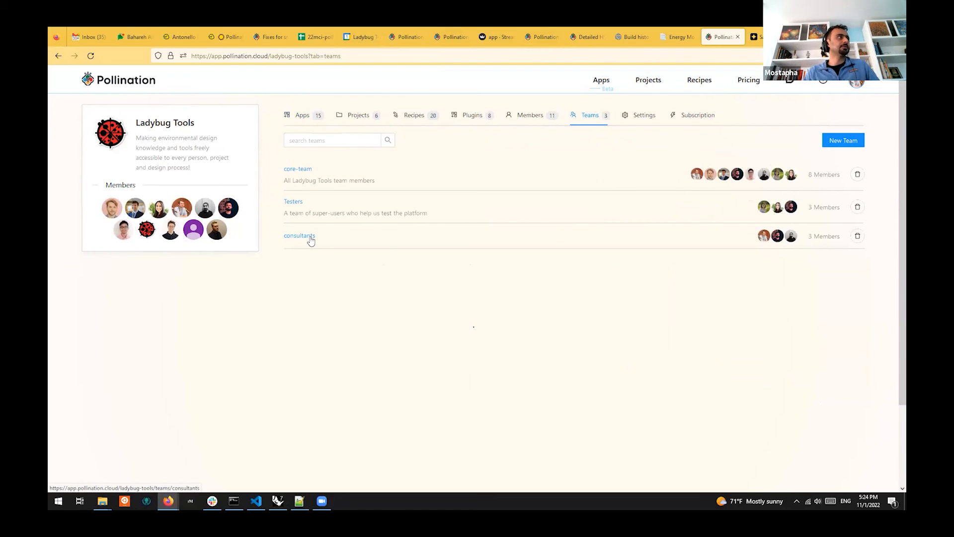
pyautogui.click(302, 115)
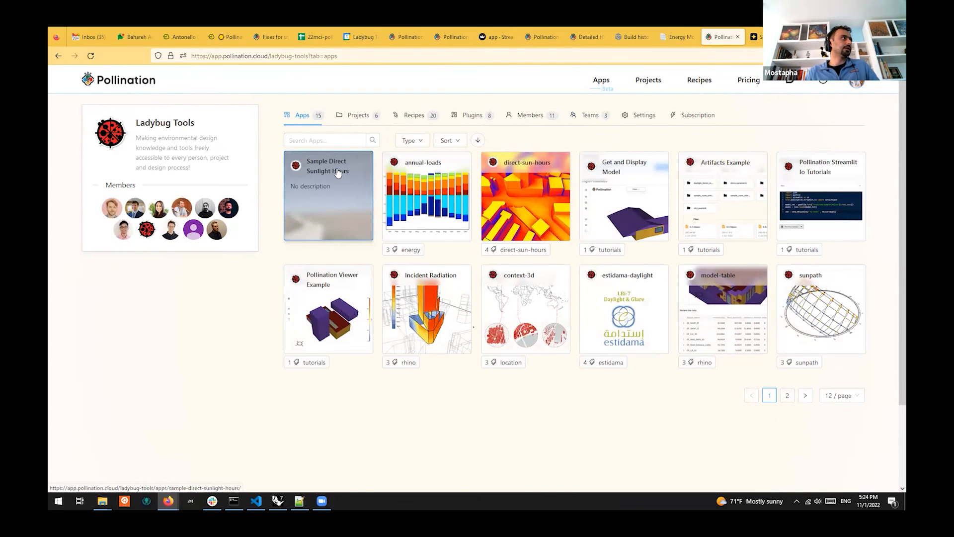
# - Grant the ladybug-tools/consultants team Read access to the Sample Direct Sunlight Hours app
pyautogui.click(318, 172)
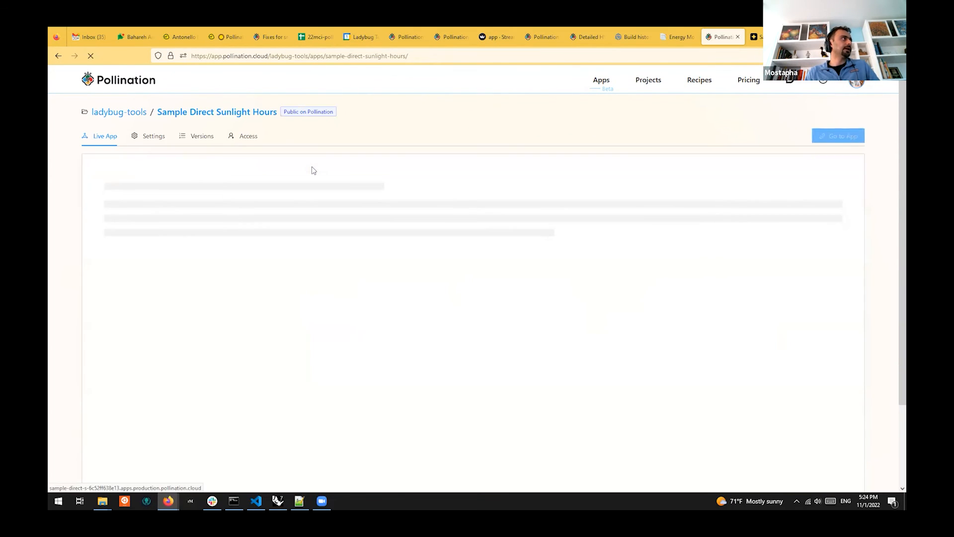
pyautogui.click(244, 137)
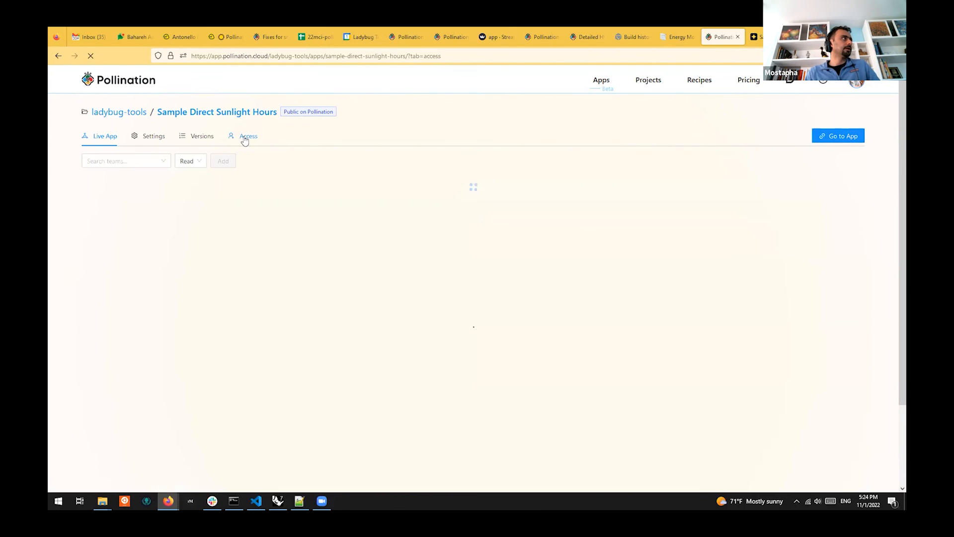
pyautogui.click(160, 164)
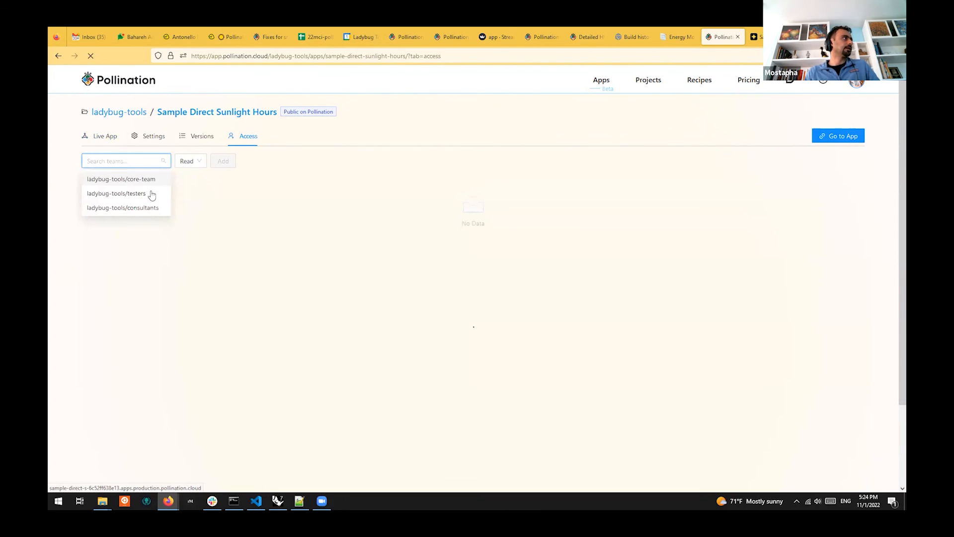
pyautogui.click(150, 209)
pyautogui.click(222, 162)
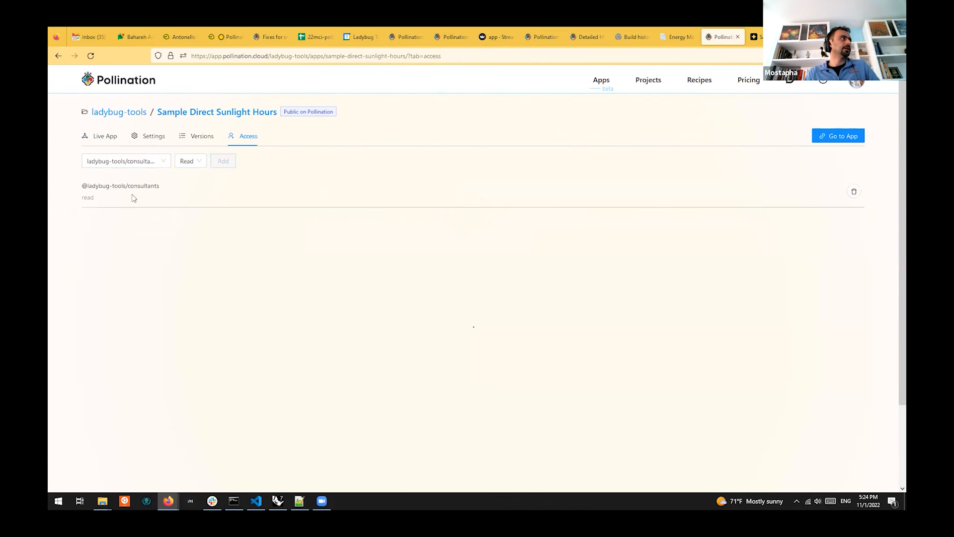
# - Switch the Sample Direct Sunlight Hours app to paid and set its visibility to Private
pyautogui.click(154, 139)
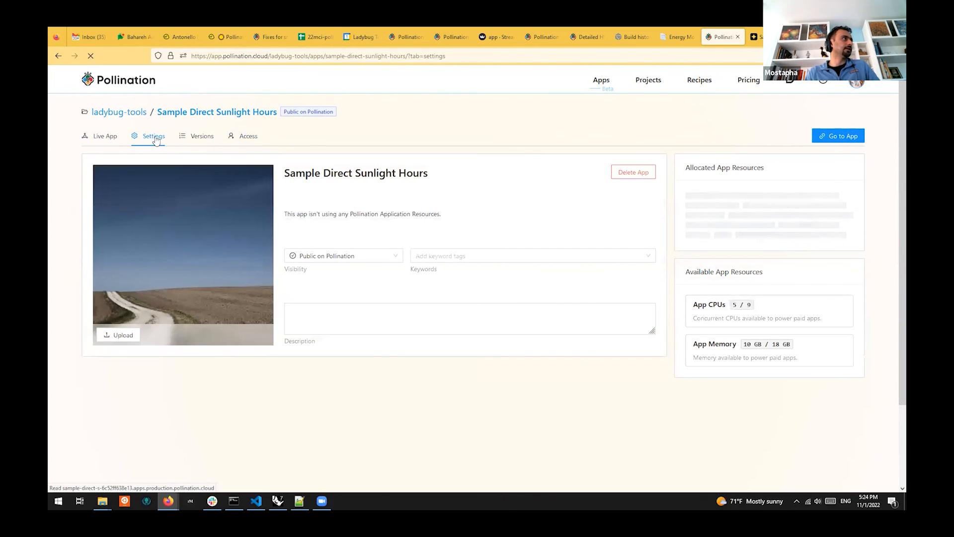
pyautogui.click(386, 256)
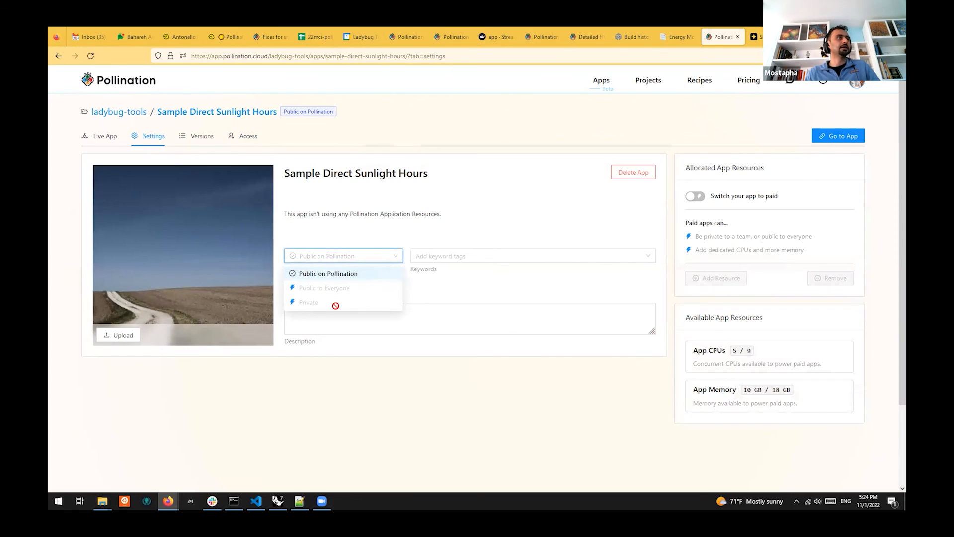
pyautogui.click(475, 216)
pyautogui.click(698, 199)
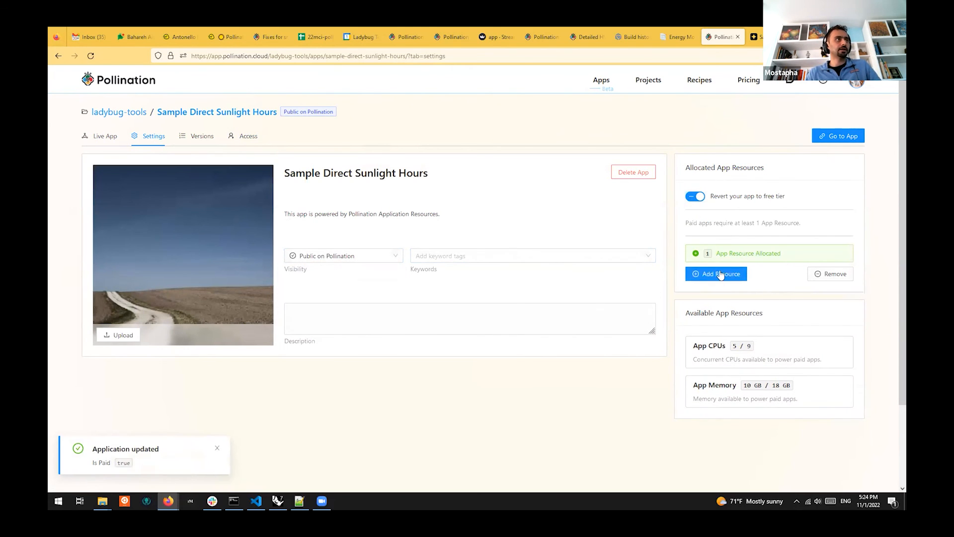
pyautogui.click(391, 257)
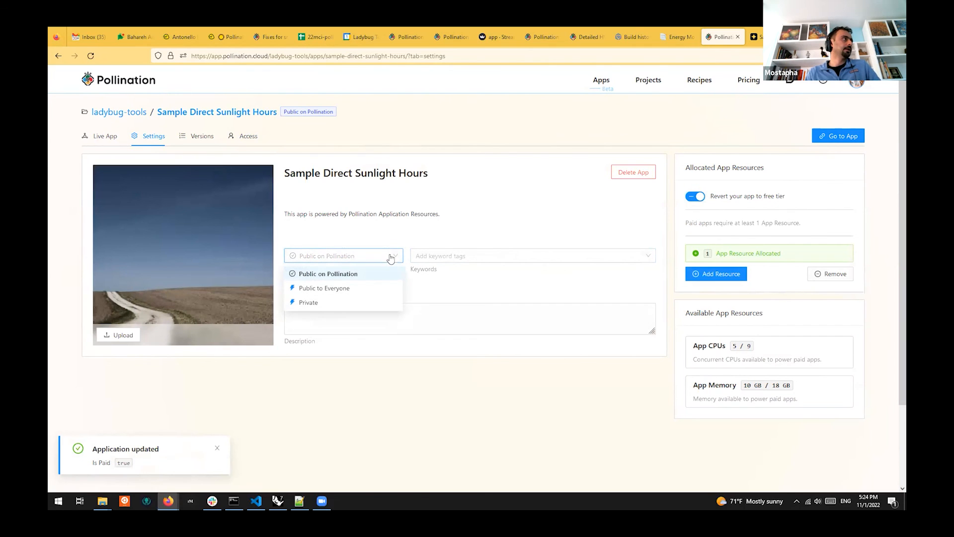
pyautogui.click(348, 302)
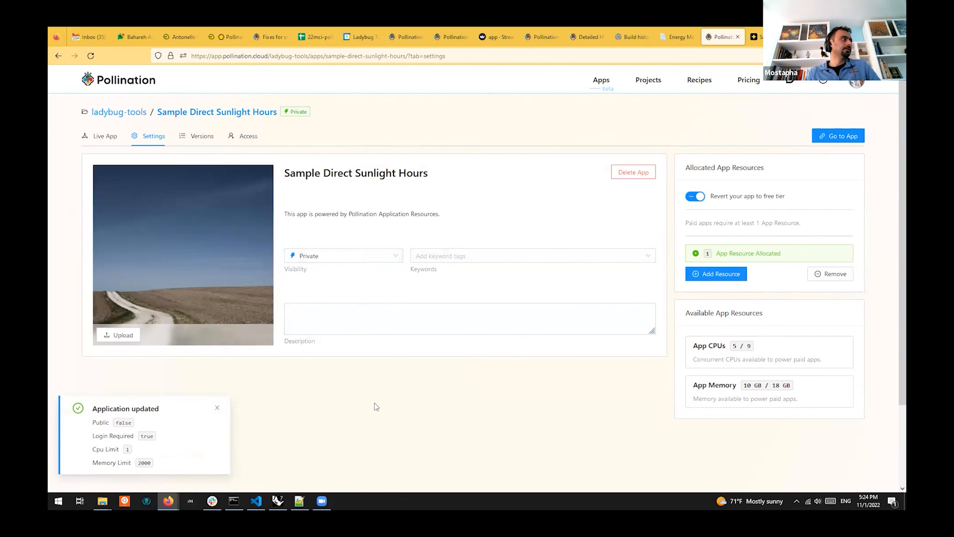
pyautogui.click(217, 408)
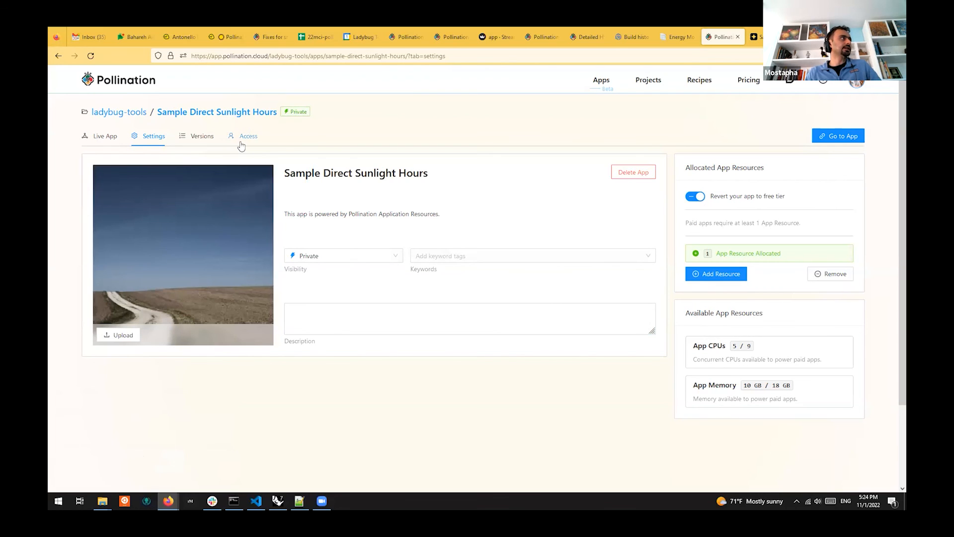
# - Check the private app's team access and its live app, and go back to the ladybug-tools account page
pyautogui.click(241, 139)
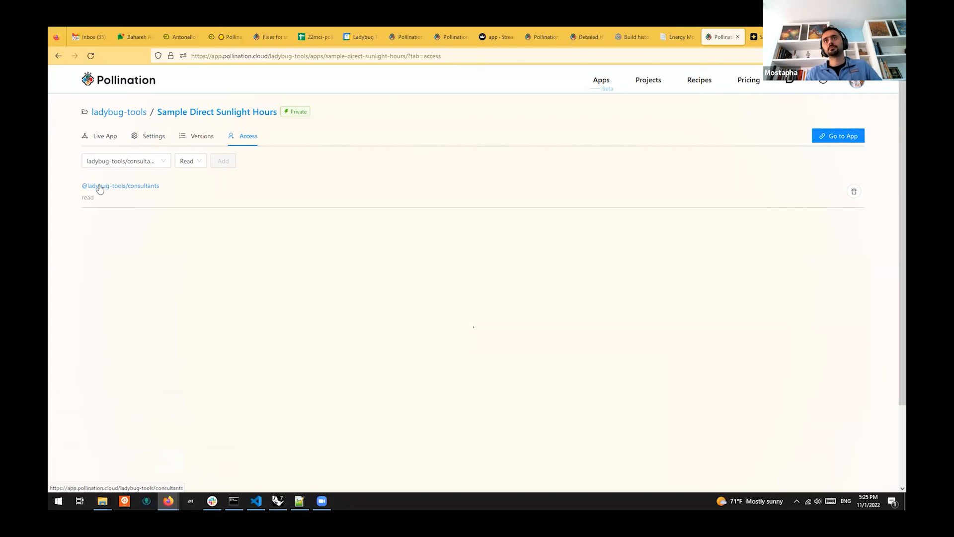
pyautogui.click(102, 137)
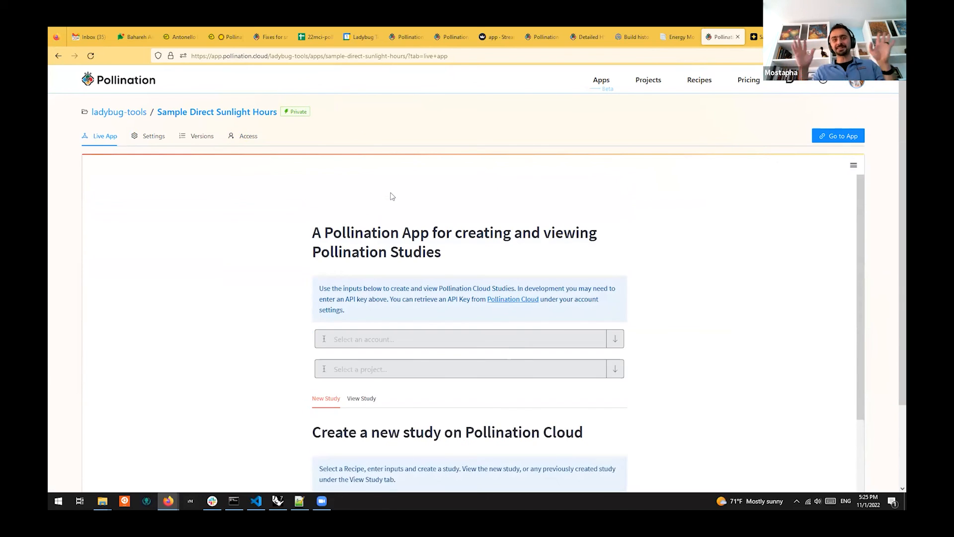
pyautogui.click(205, 116)
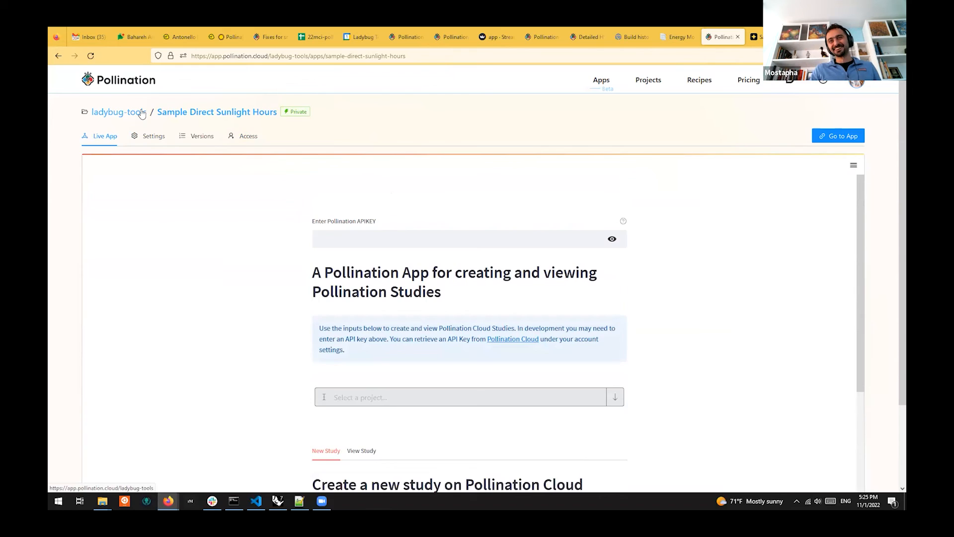
pyautogui.click(142, 113)
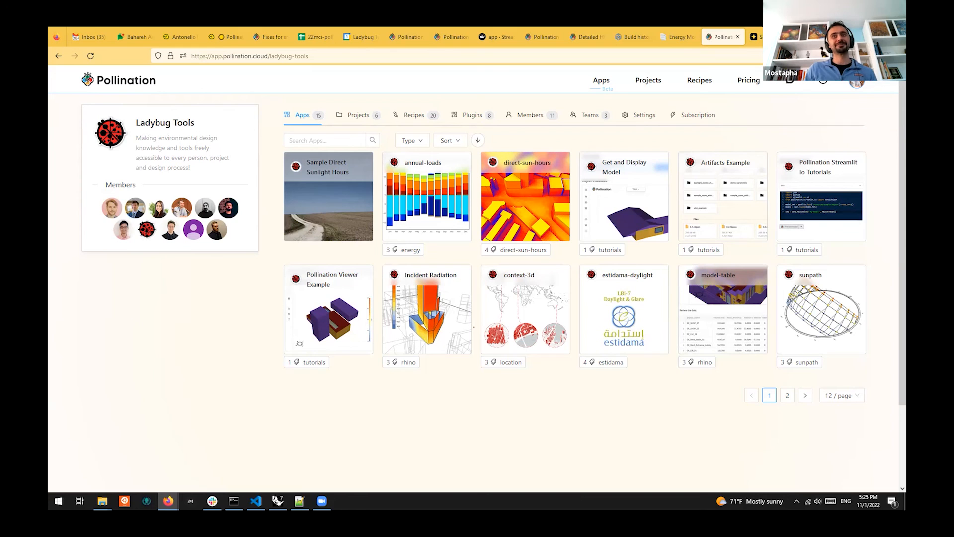
# - Return to the Sales Tax Agony Index tab and open Paddle's home page from there
pyautogui.click(758, 38)
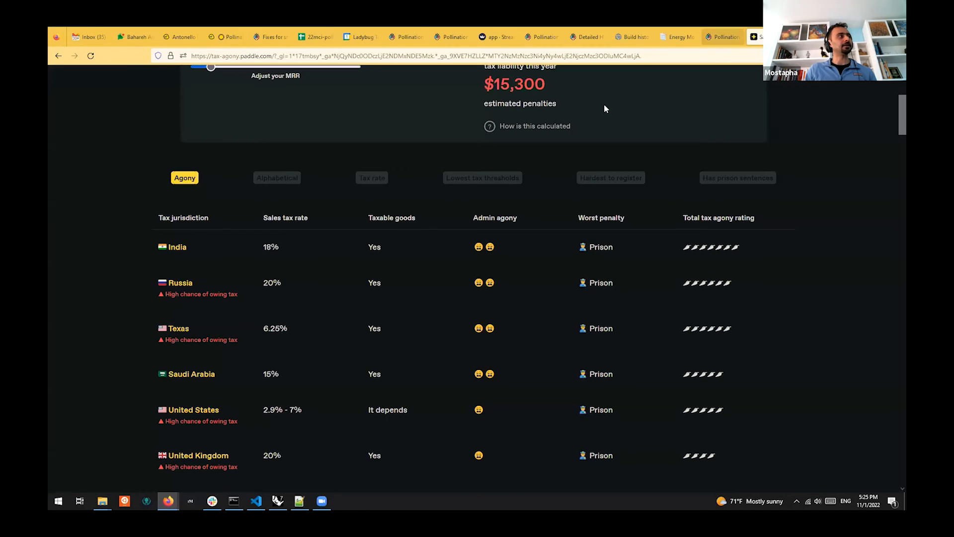
pyautogui.scroll(4, 59, 214)
pyautogui.scroll(1, 69, 215)
pyautogui.click(465, 85)
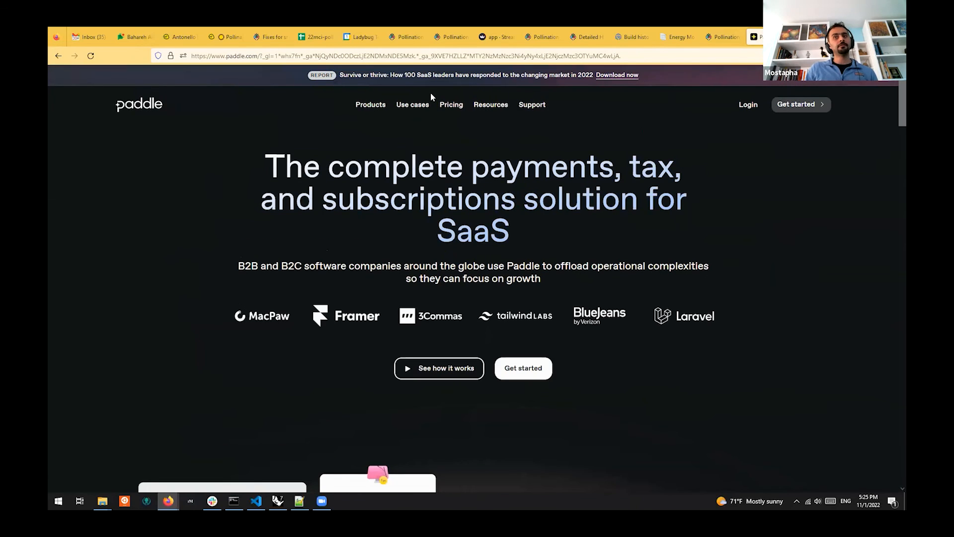